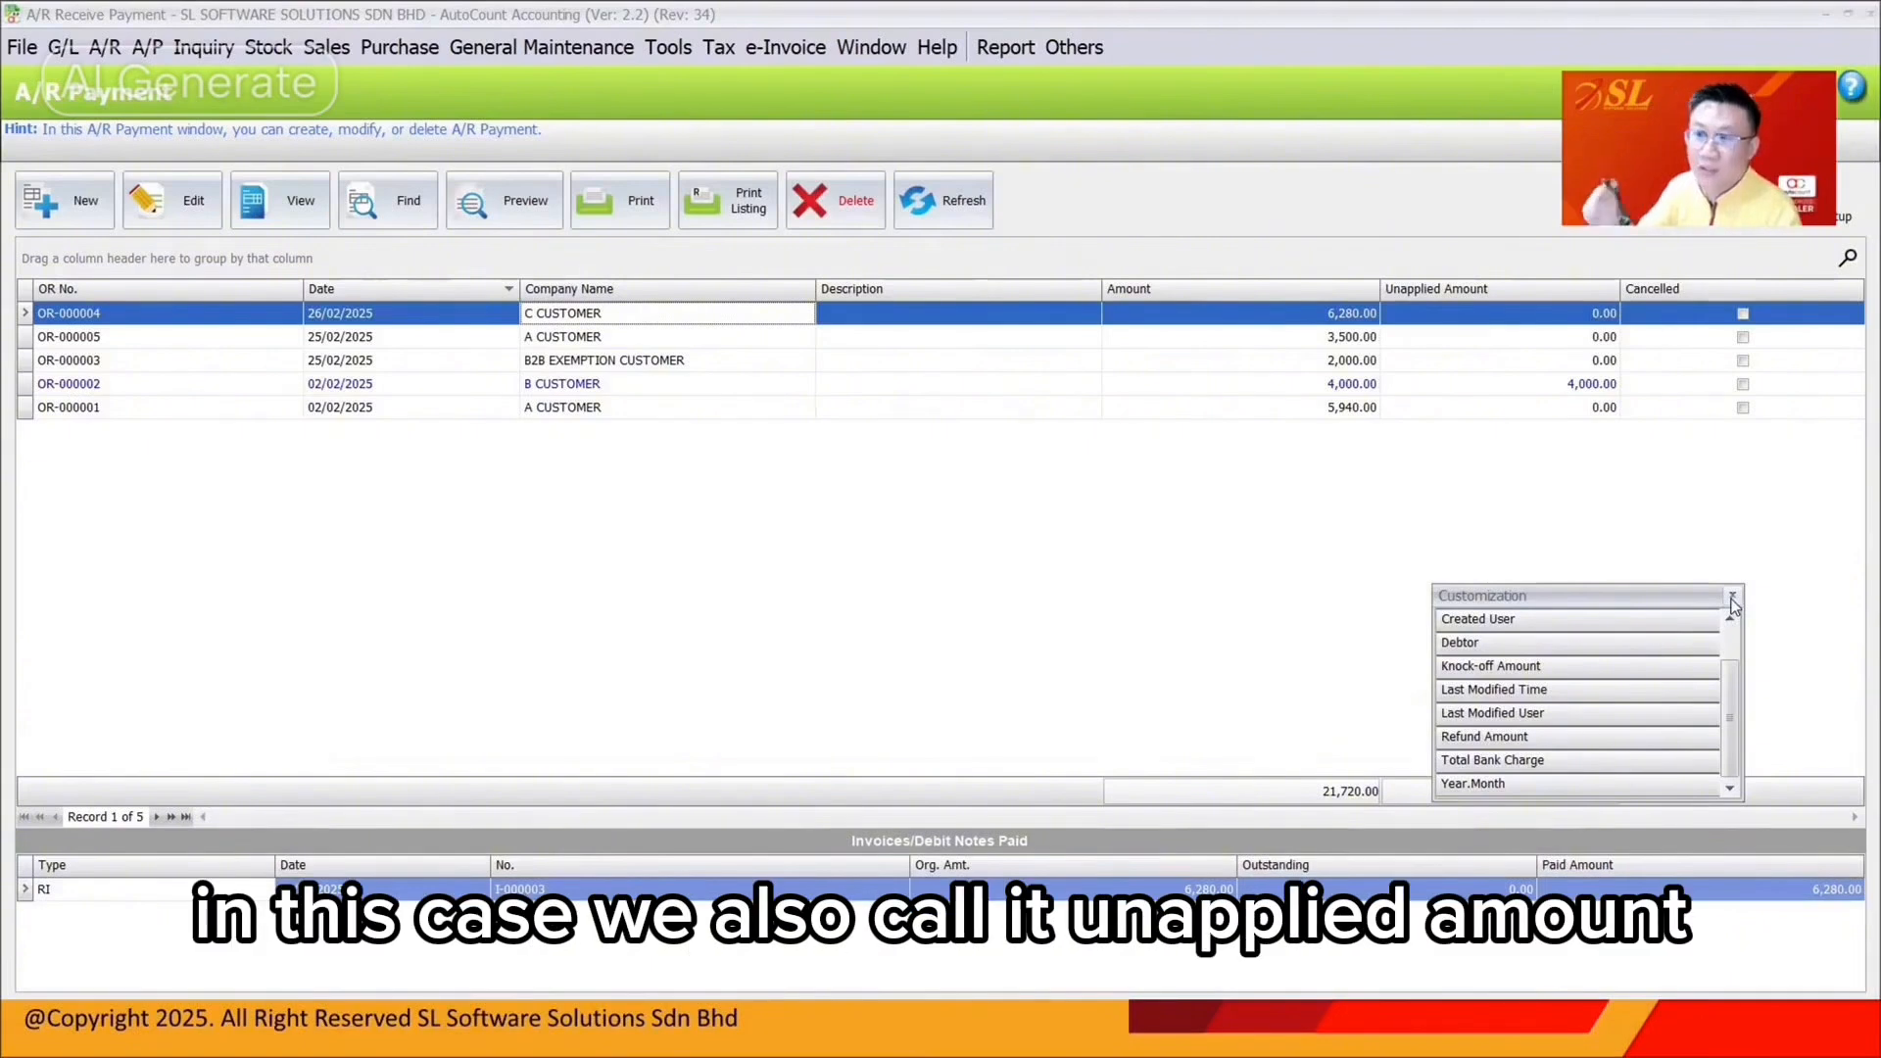
Sort the receipt list by receipt number and save the receipt list layout
{"action": "left_click", "coordinate": [1574, 390]}
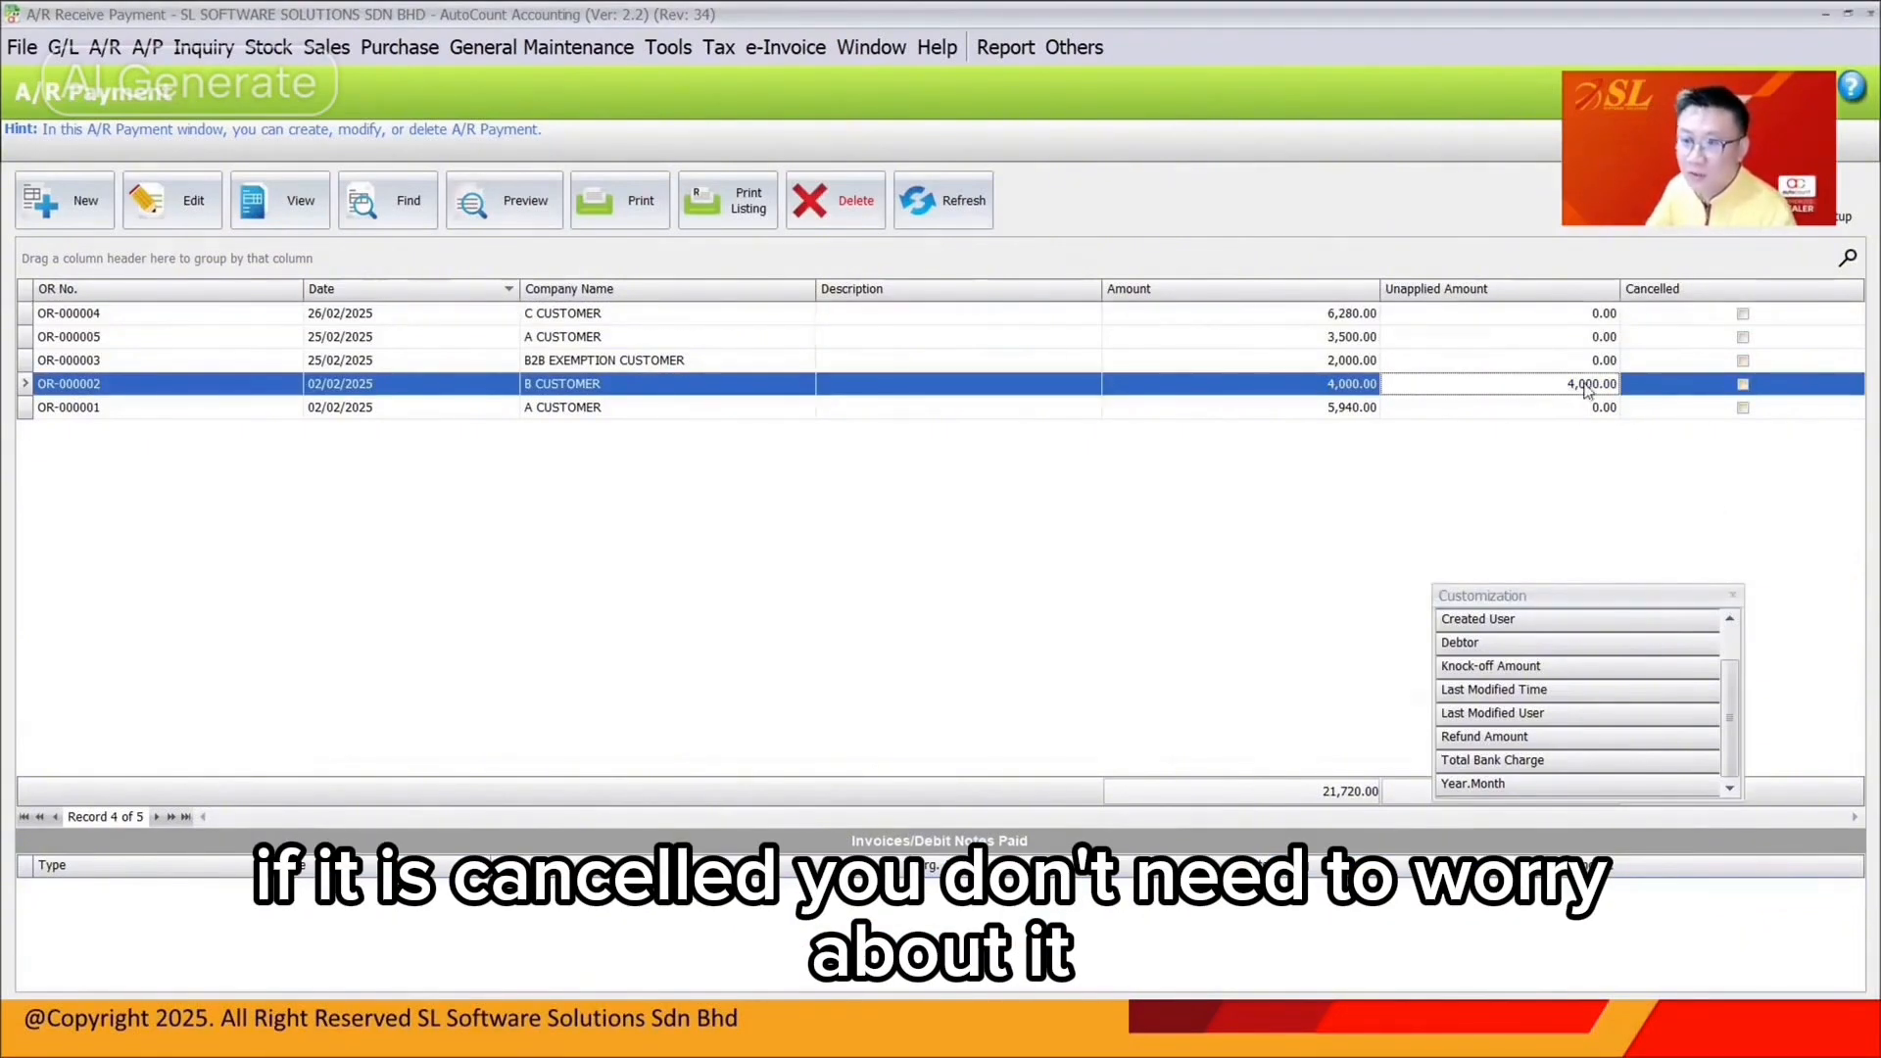
{"action": "left_click", "coordinate": [268, 289]}
{"action": "left_click", "coordinate": [266, 289]}
{"action": "right_click", "coordinate": [264, 290]}
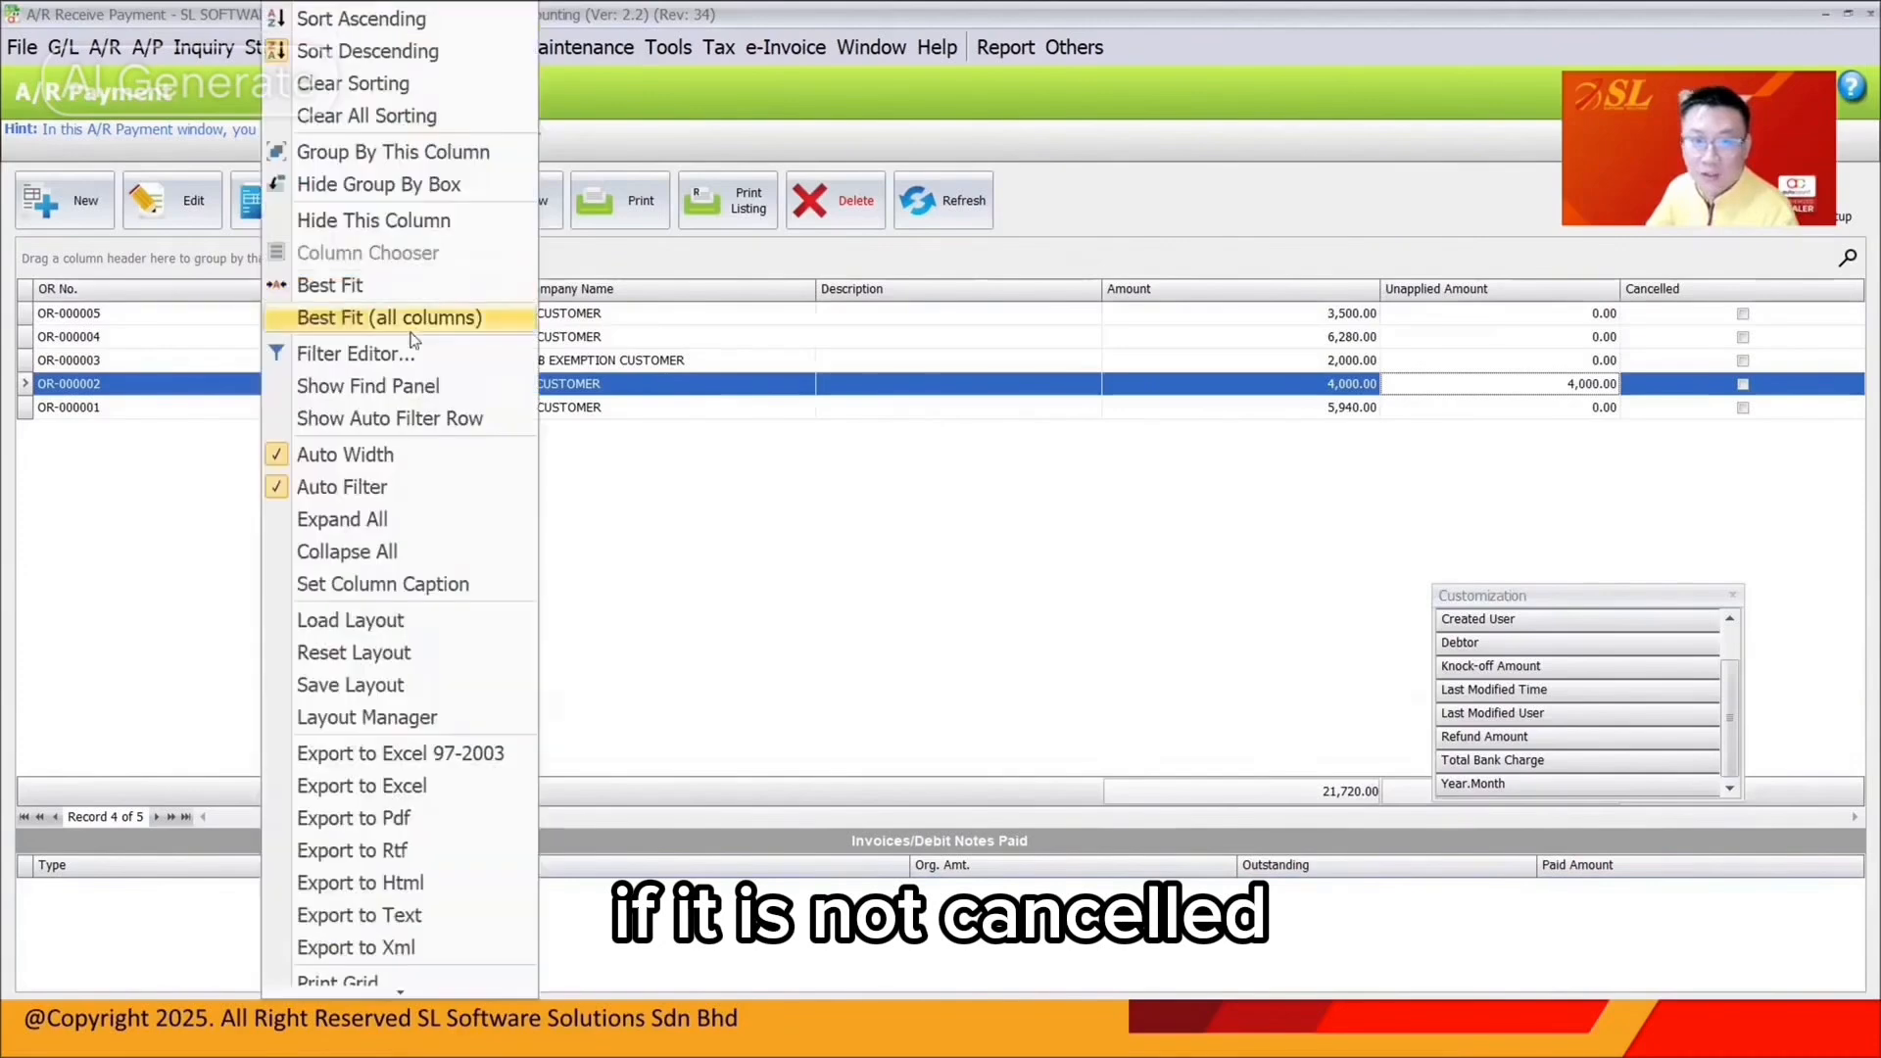
{"action": "left_click", "coordinate": [397, 685]}
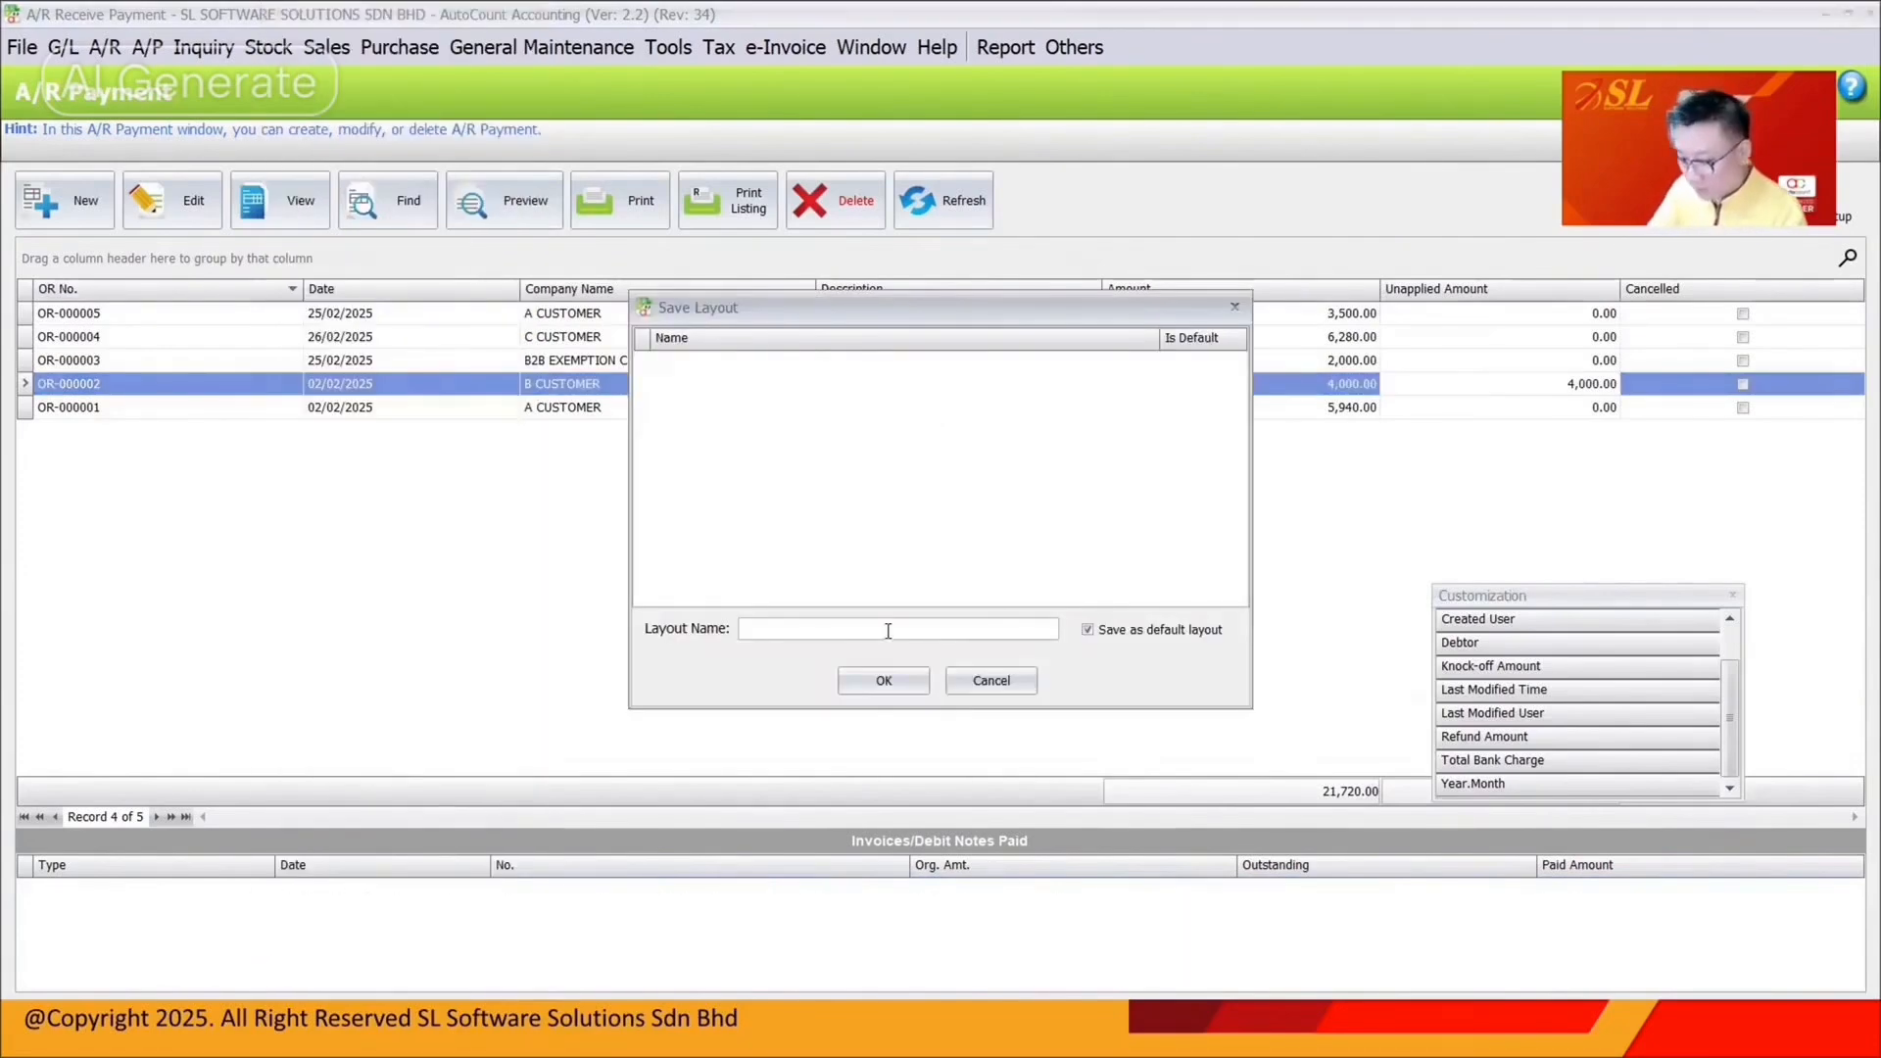
{"action": "left_click", "coordinate": [882, 680]}
Knock off invoice I-000008 with OR-000002's unapplied 4,000 and save the receipt
{"action": "left_click", "coordinate": [192, 218]}
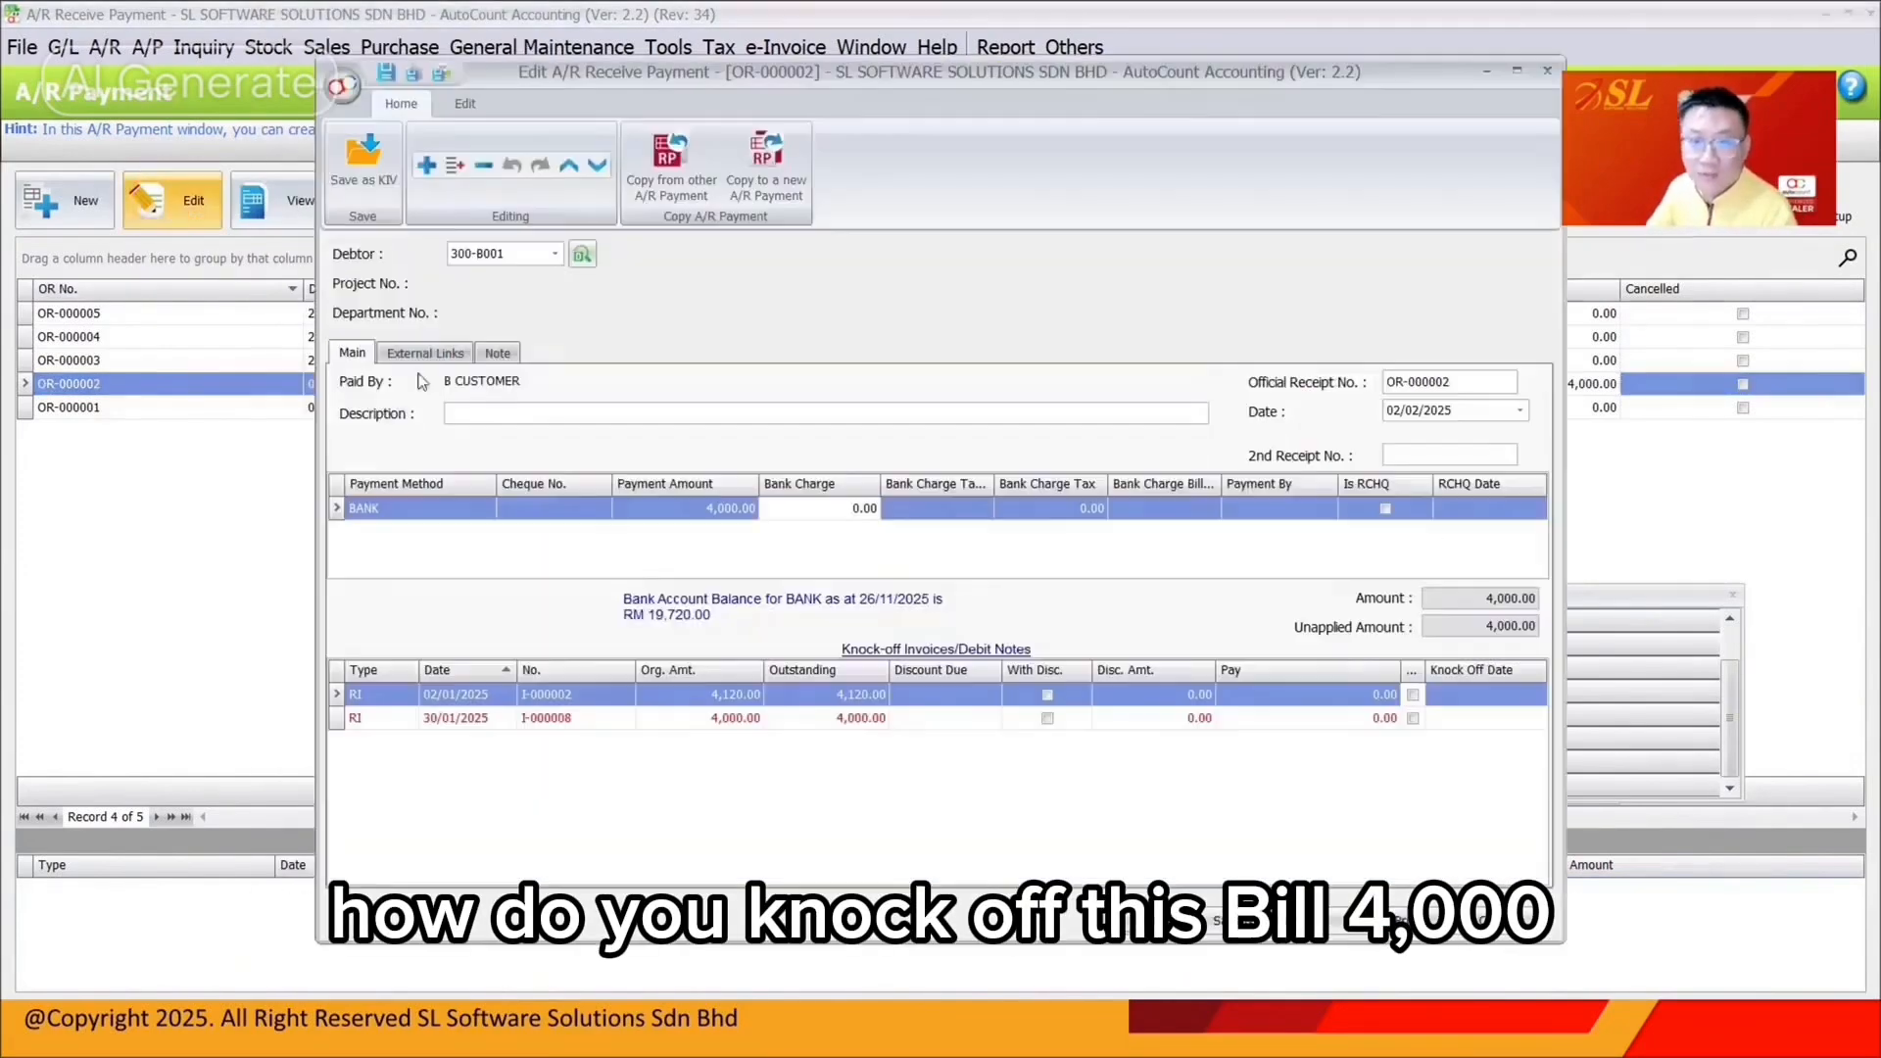
{"action": "left_click", "coordinate": [1412, 718]}
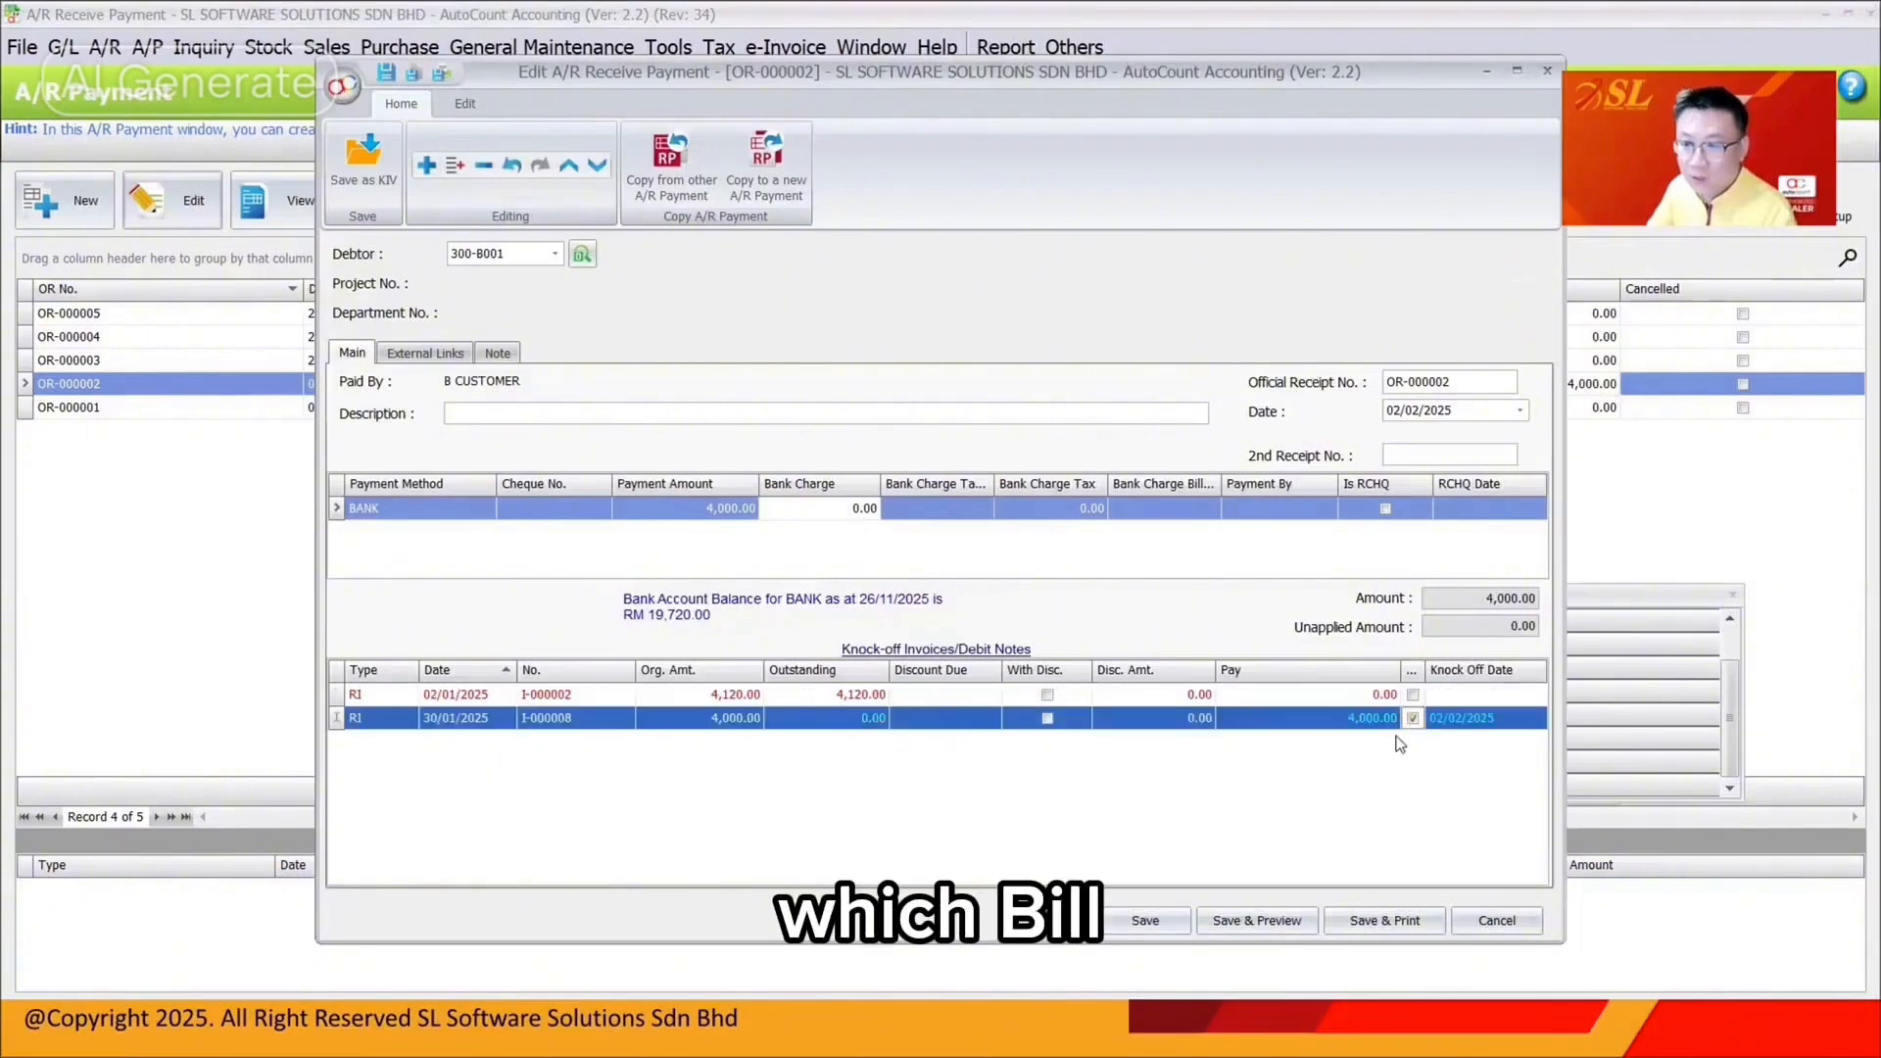
{"action": "left_click", "coordinate": [1112, 924]}
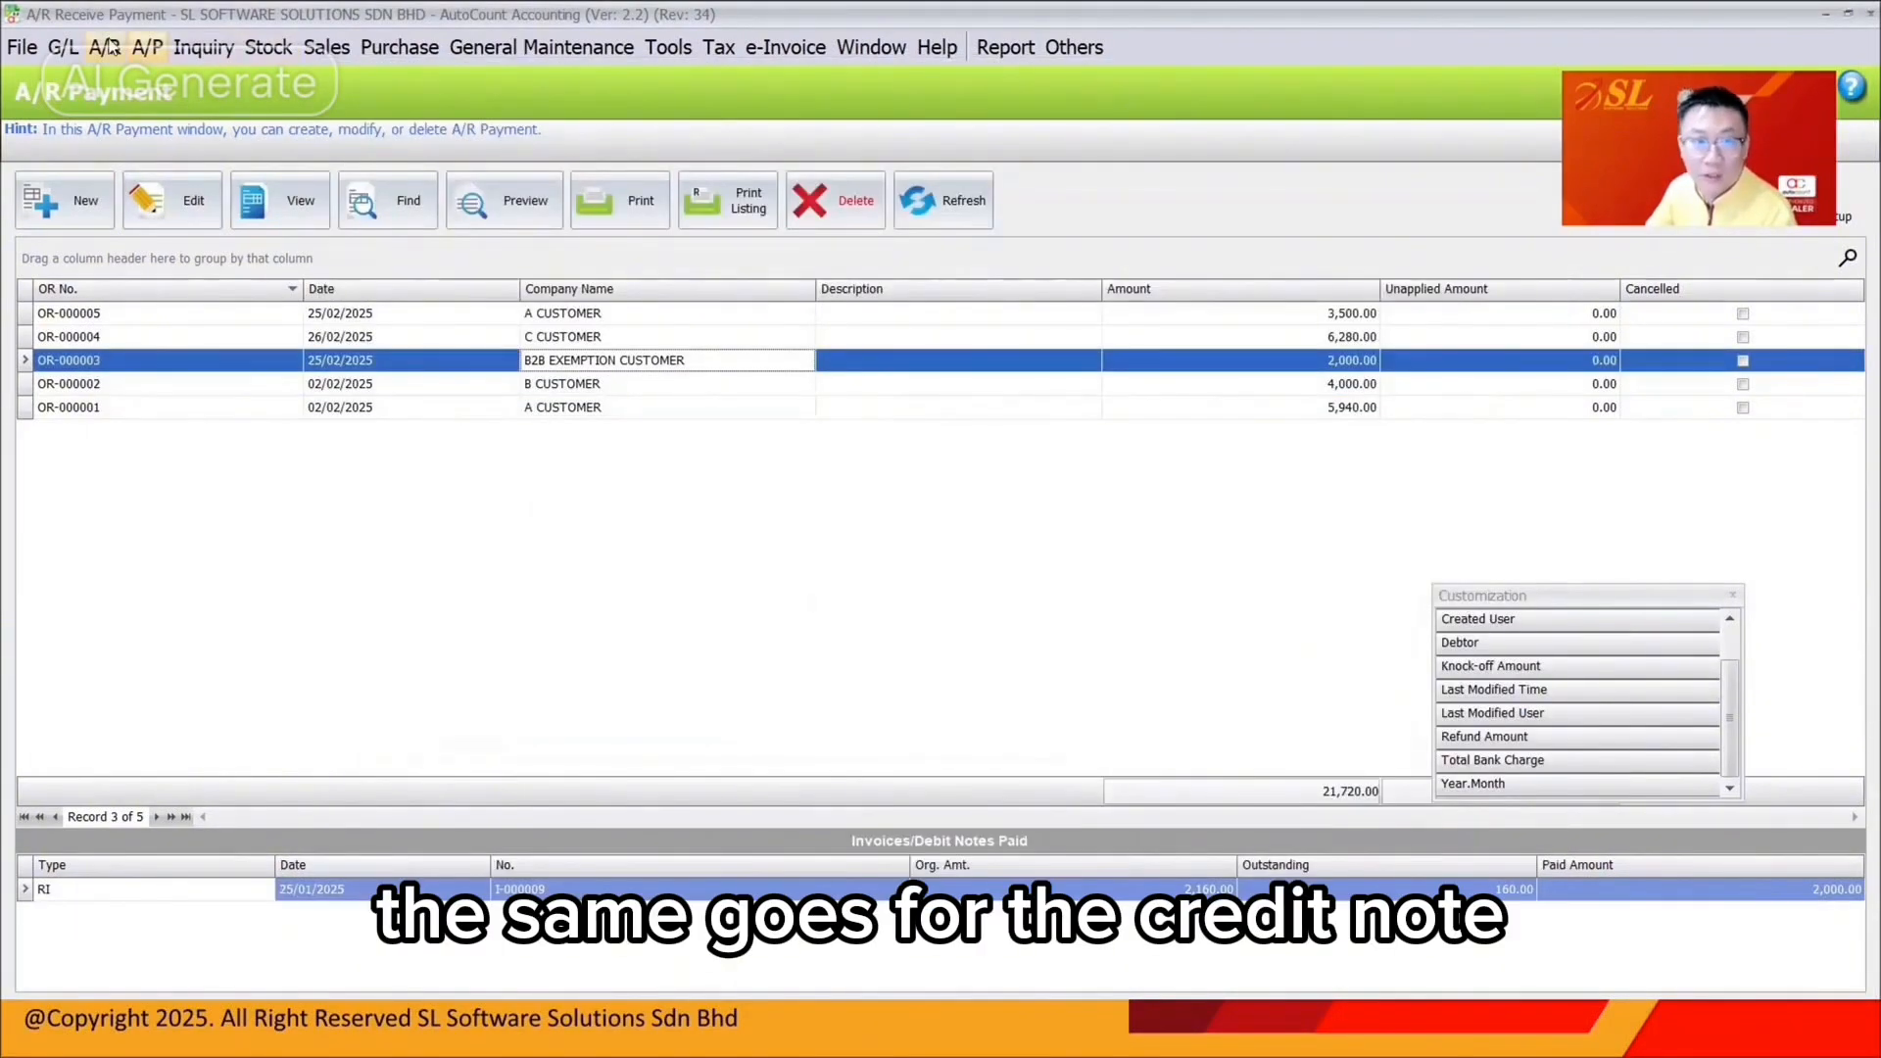
{"action": "left_click", "coordinate": [105, 47]}
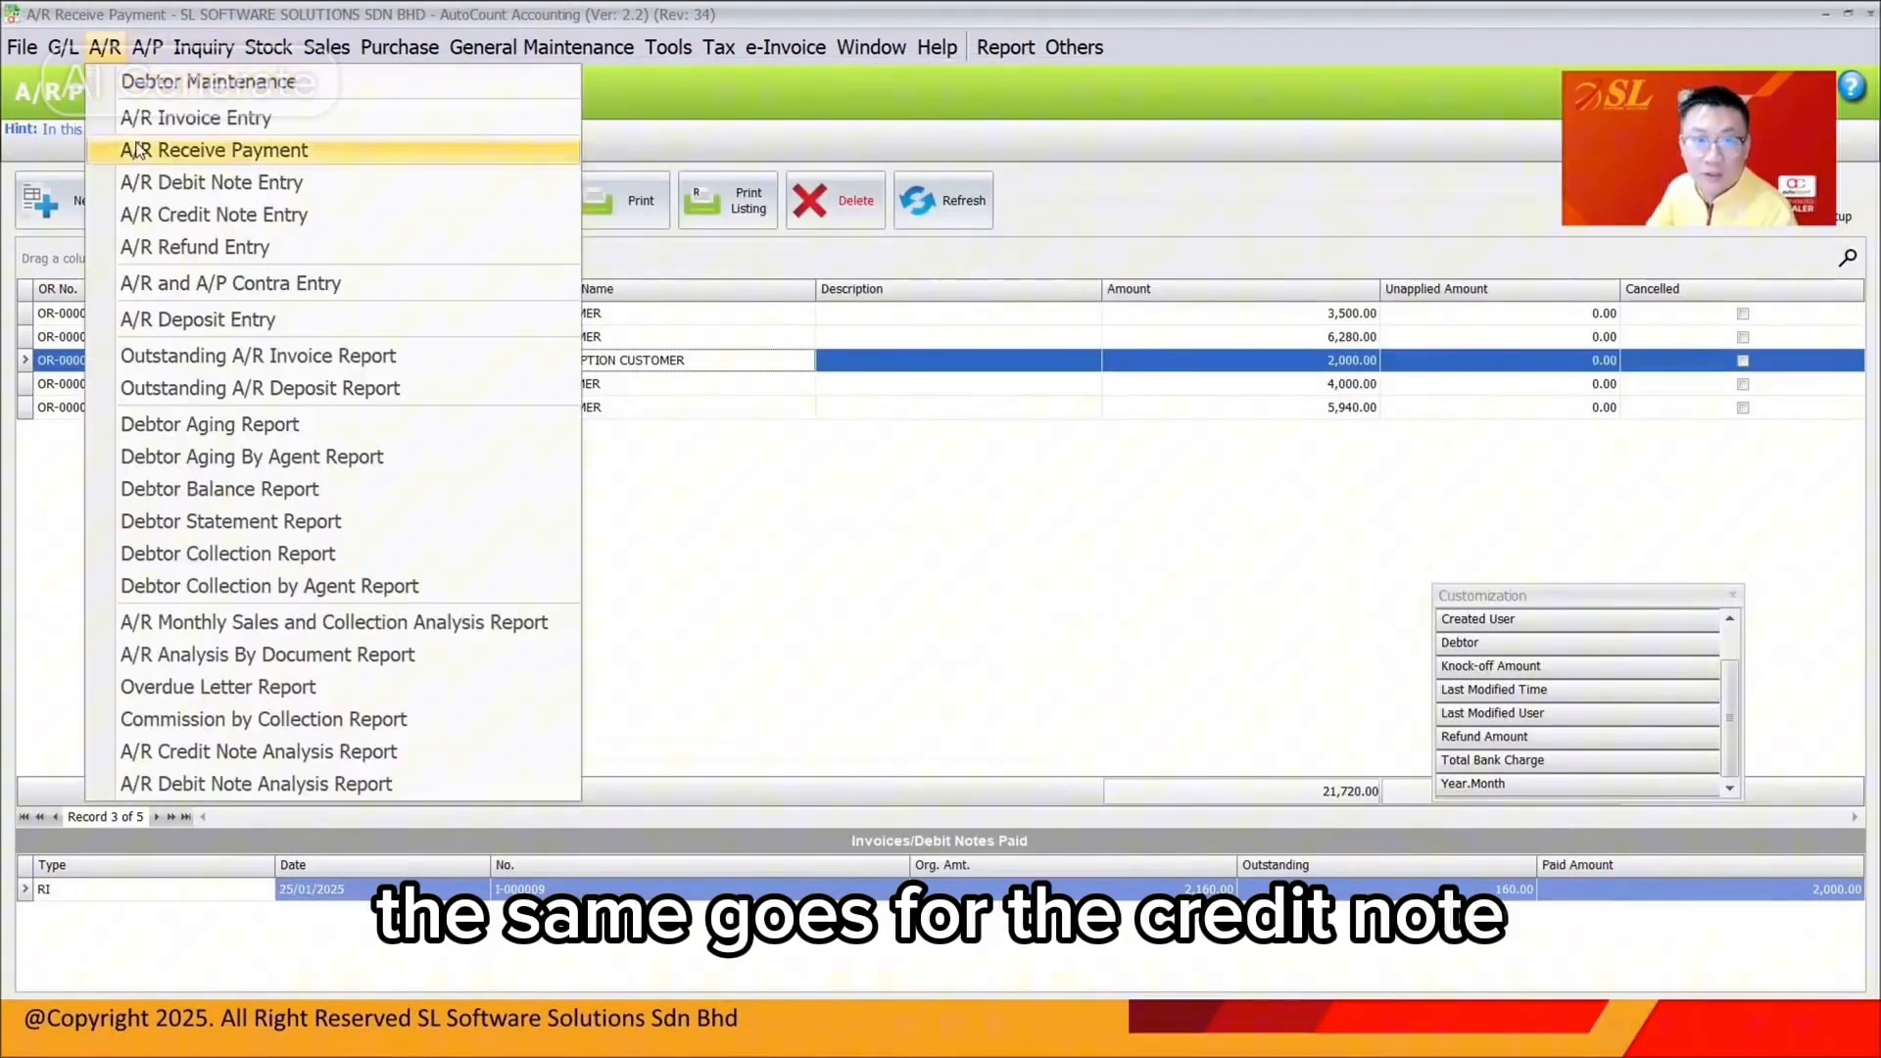
Add the Unapplied Amount and Cancelled columns to the A/R credit note list
{"action": "left_click", "coordinate": [153, 219]}
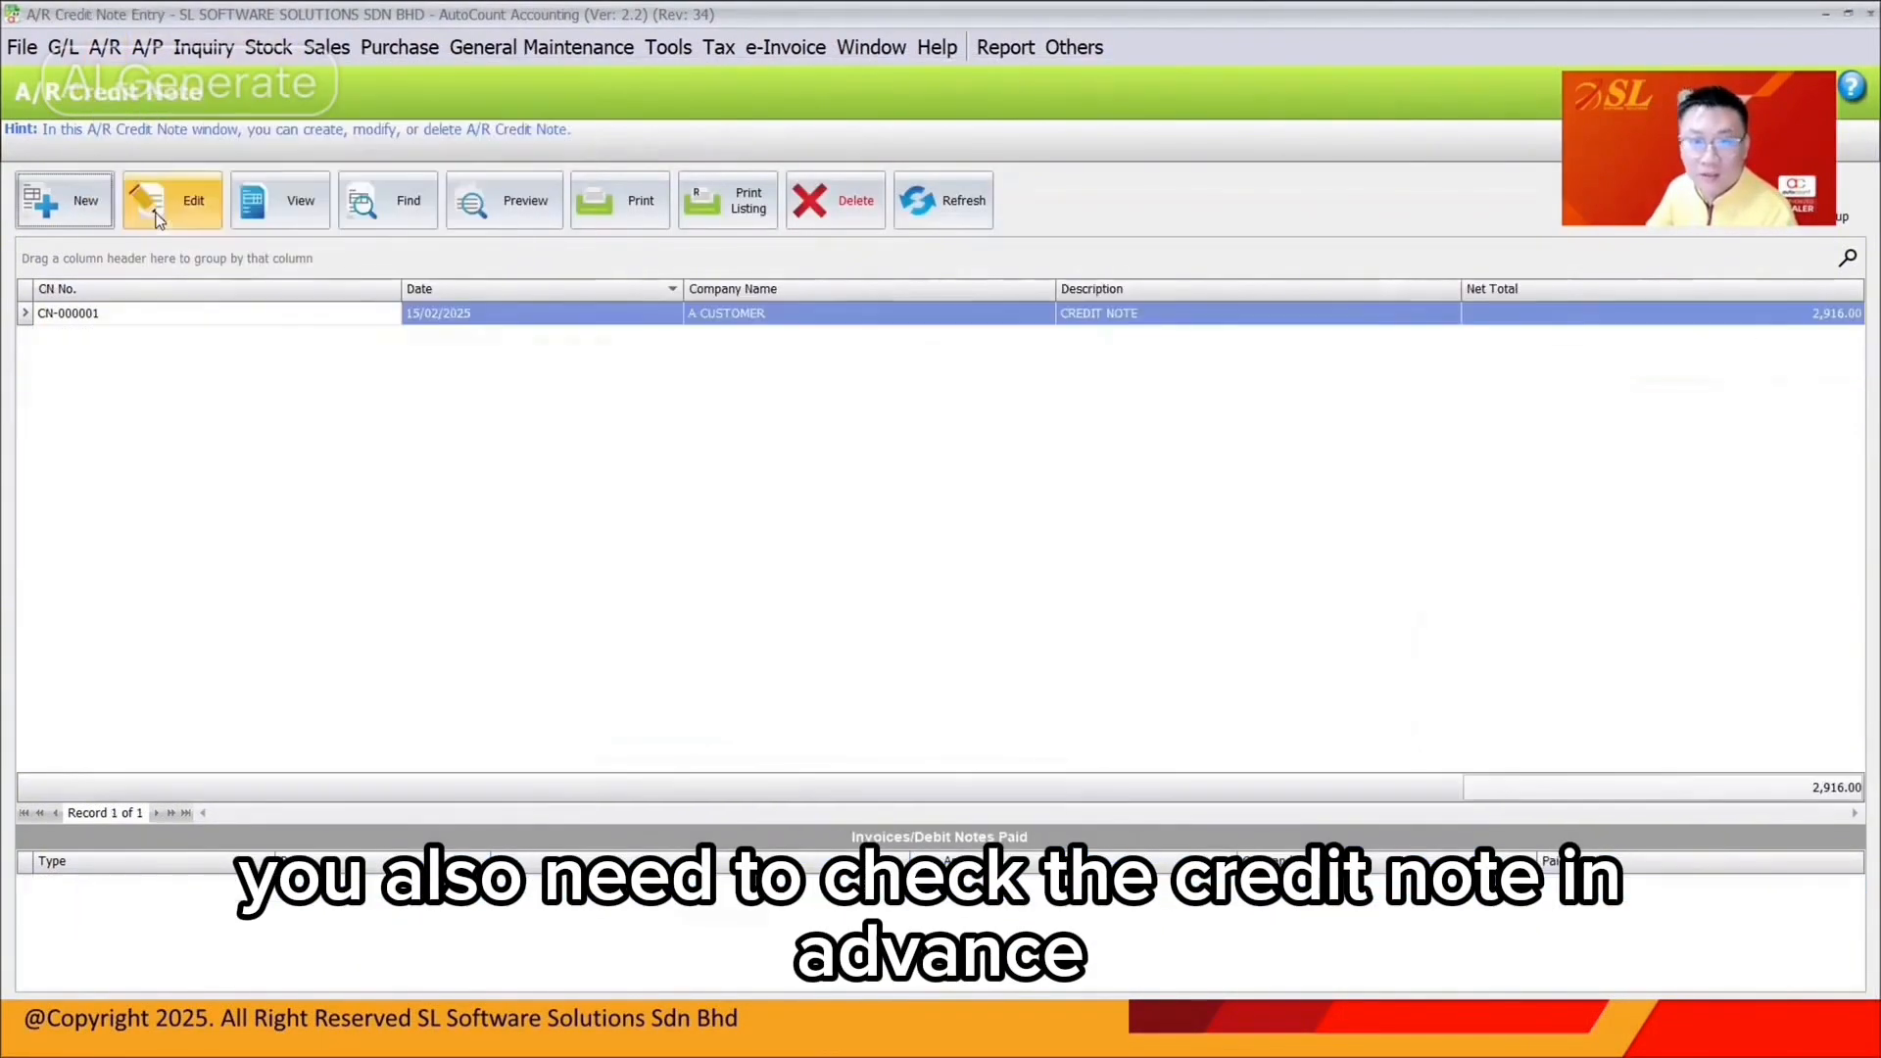
{"action": "right_click", "coordinate": [1502, 296]}
{"action": "left_click", "coordinate": [1558, 251]}
{"action": "scroll", "coordinate": [1655, 666], "scroll_direction": "down", "scroll_amount": 10}
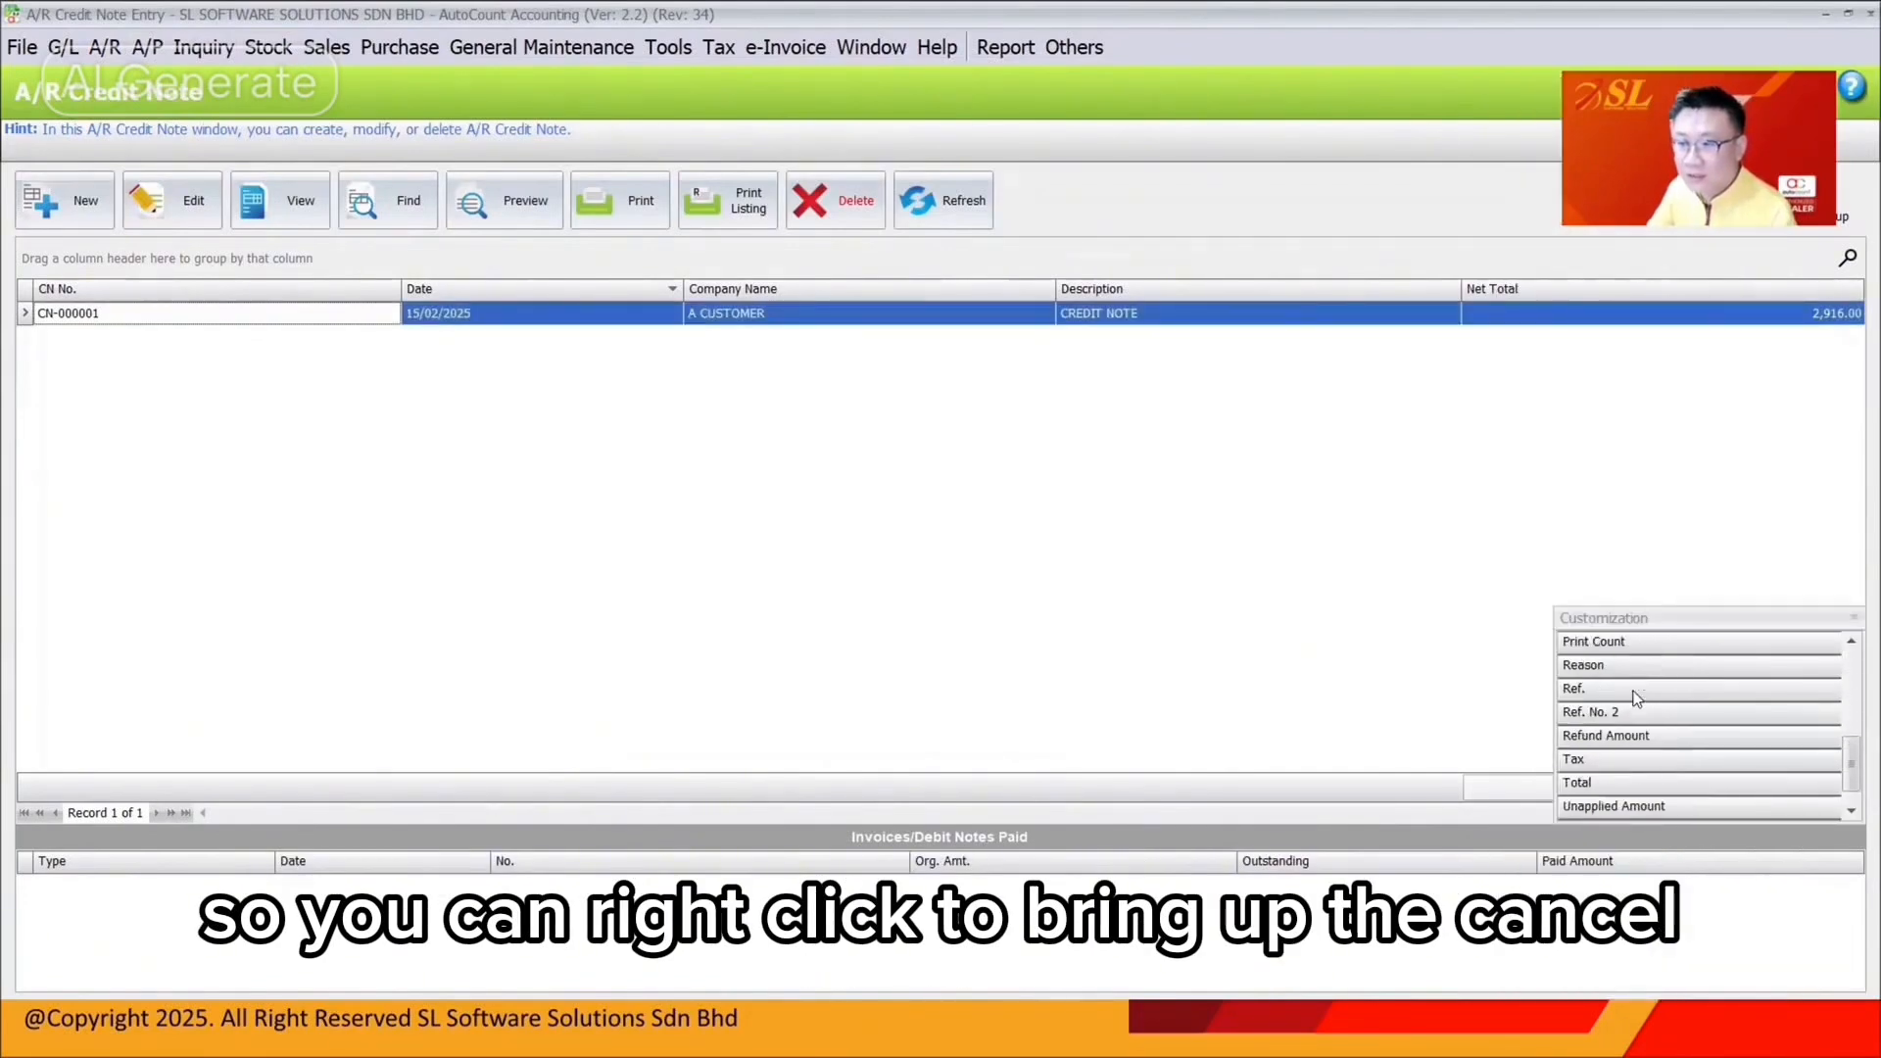
{"action": "left_click_drag", "start_coordinate": [1614, 805], "coordinate": [1705, 294]}
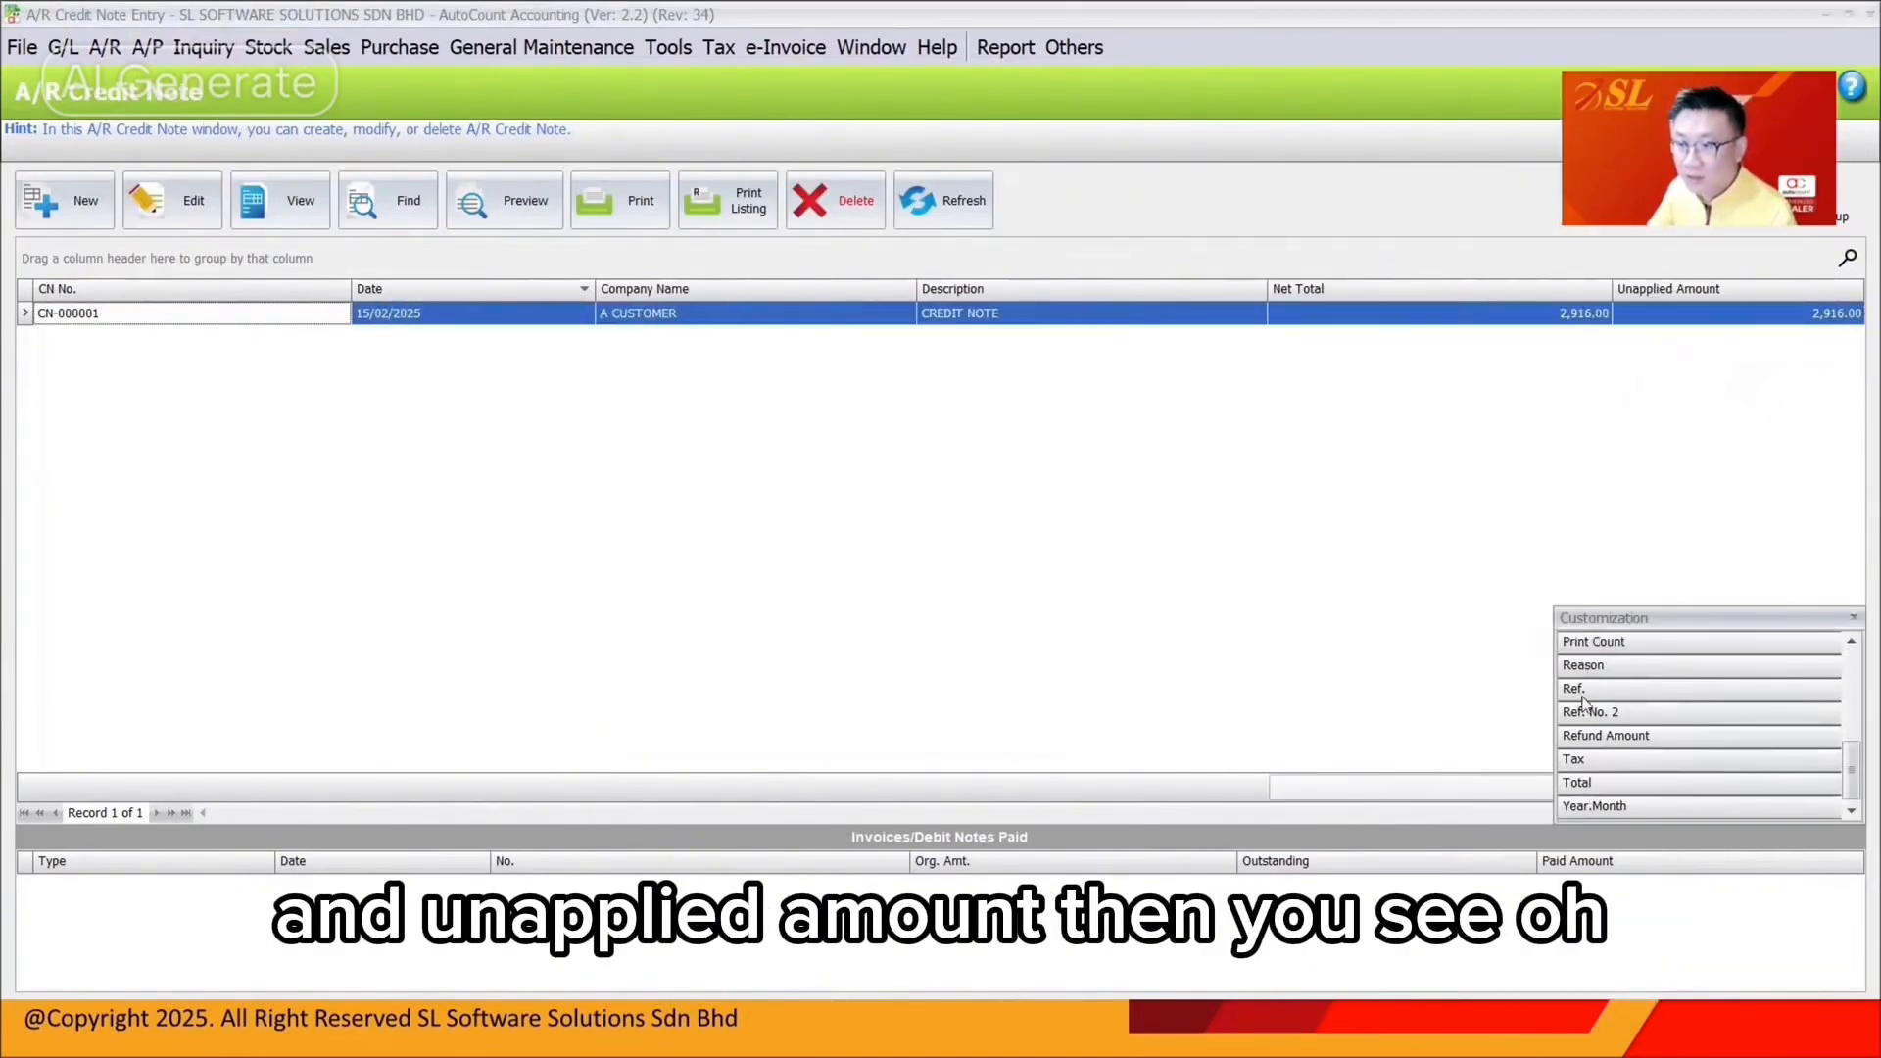
{"action": "scroll", "coordinate": [1582, 701], "scroll_direction": "up", "scroll_amount": 10}
{"action": "left_click_drag", "start_coordinate": [1595, 639], "coordinate": [1734, 370]}
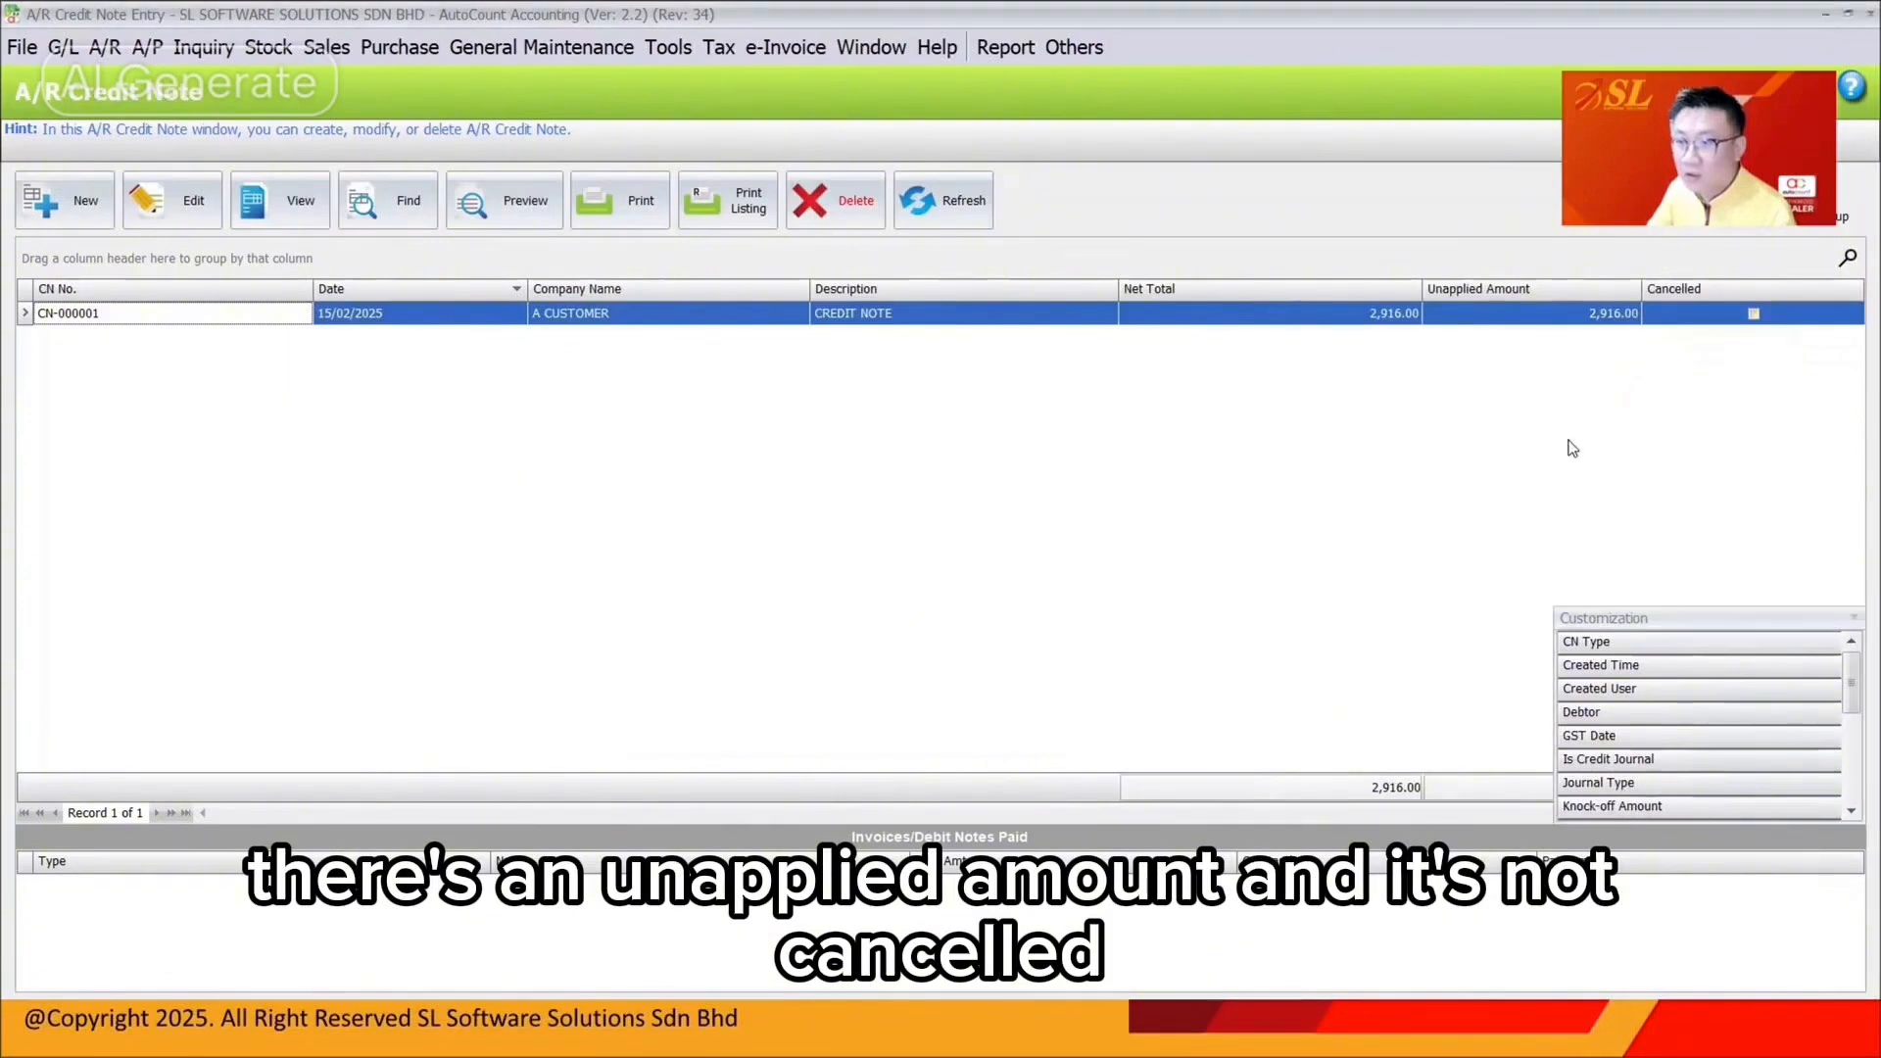
Save the credit note list layout as '4' and open CN-000001 for editing
{"action": "right_click", "coordinate": [199, 292]}
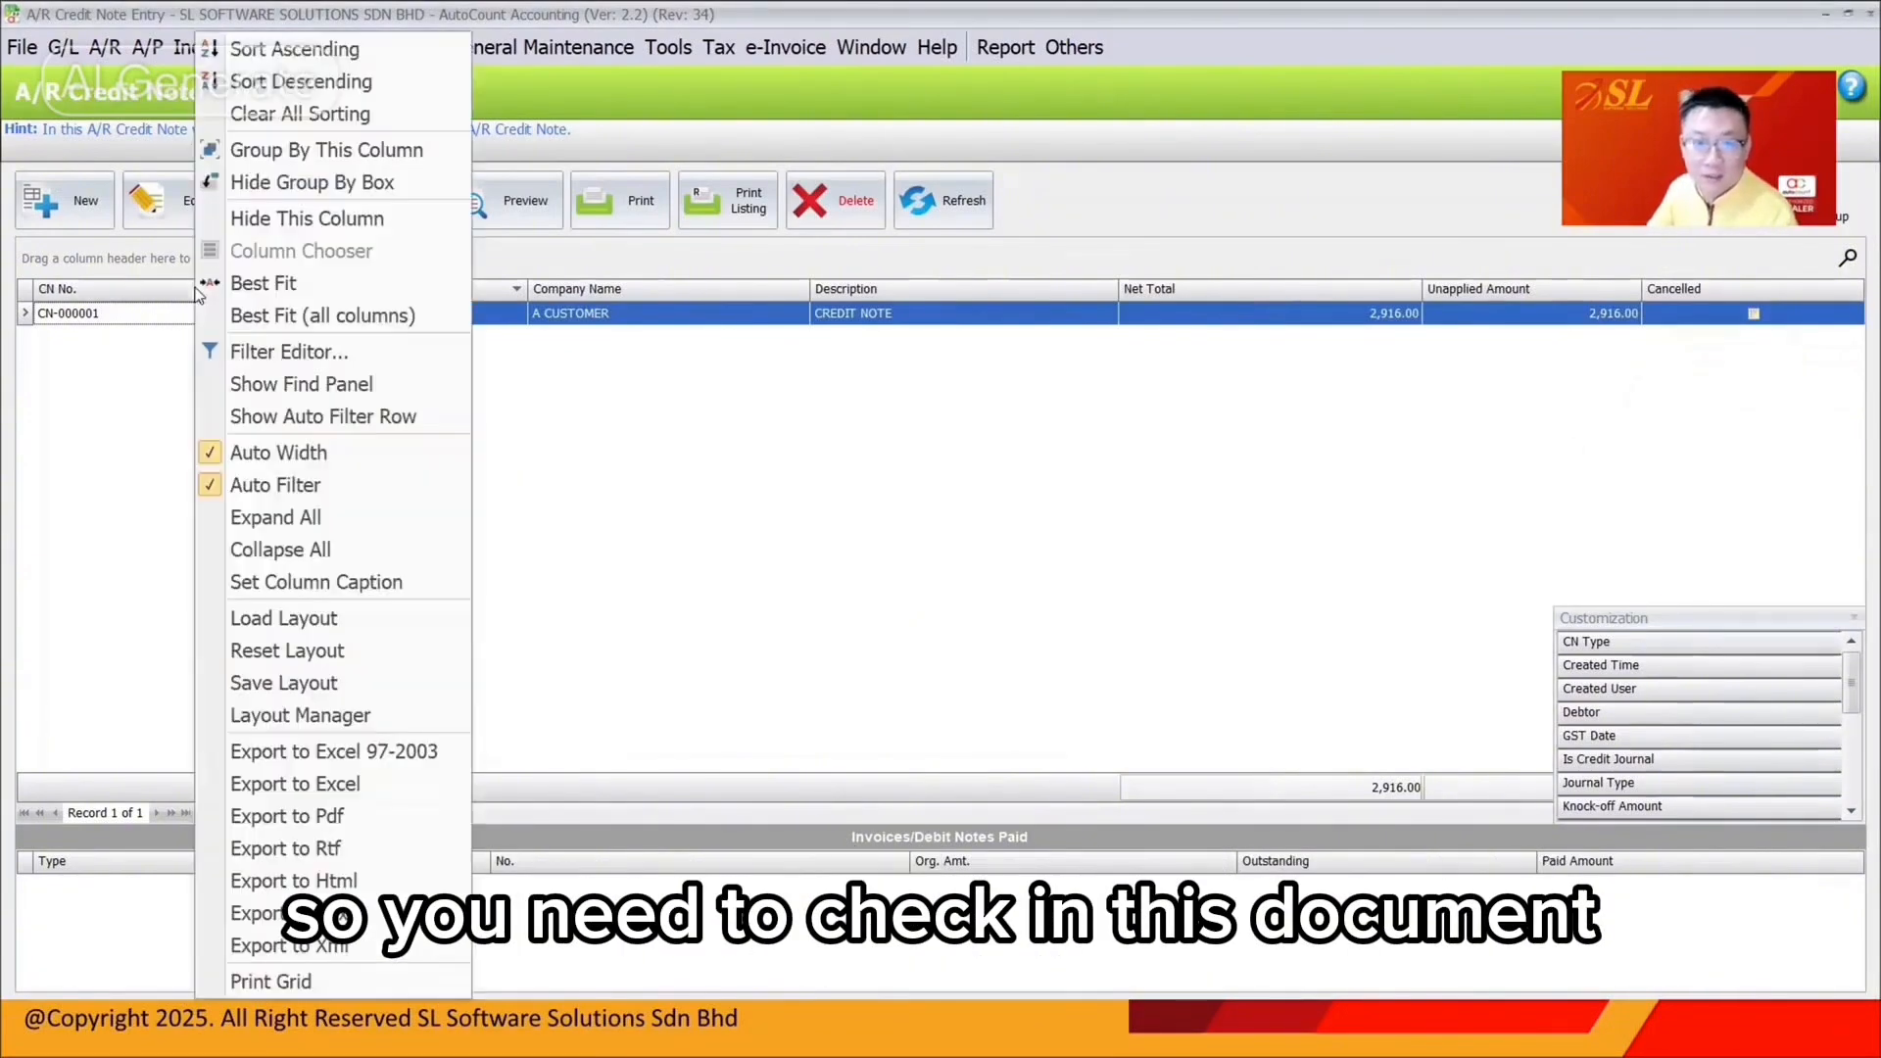
{"action": "left_click", "coordinate": [285, 683]}
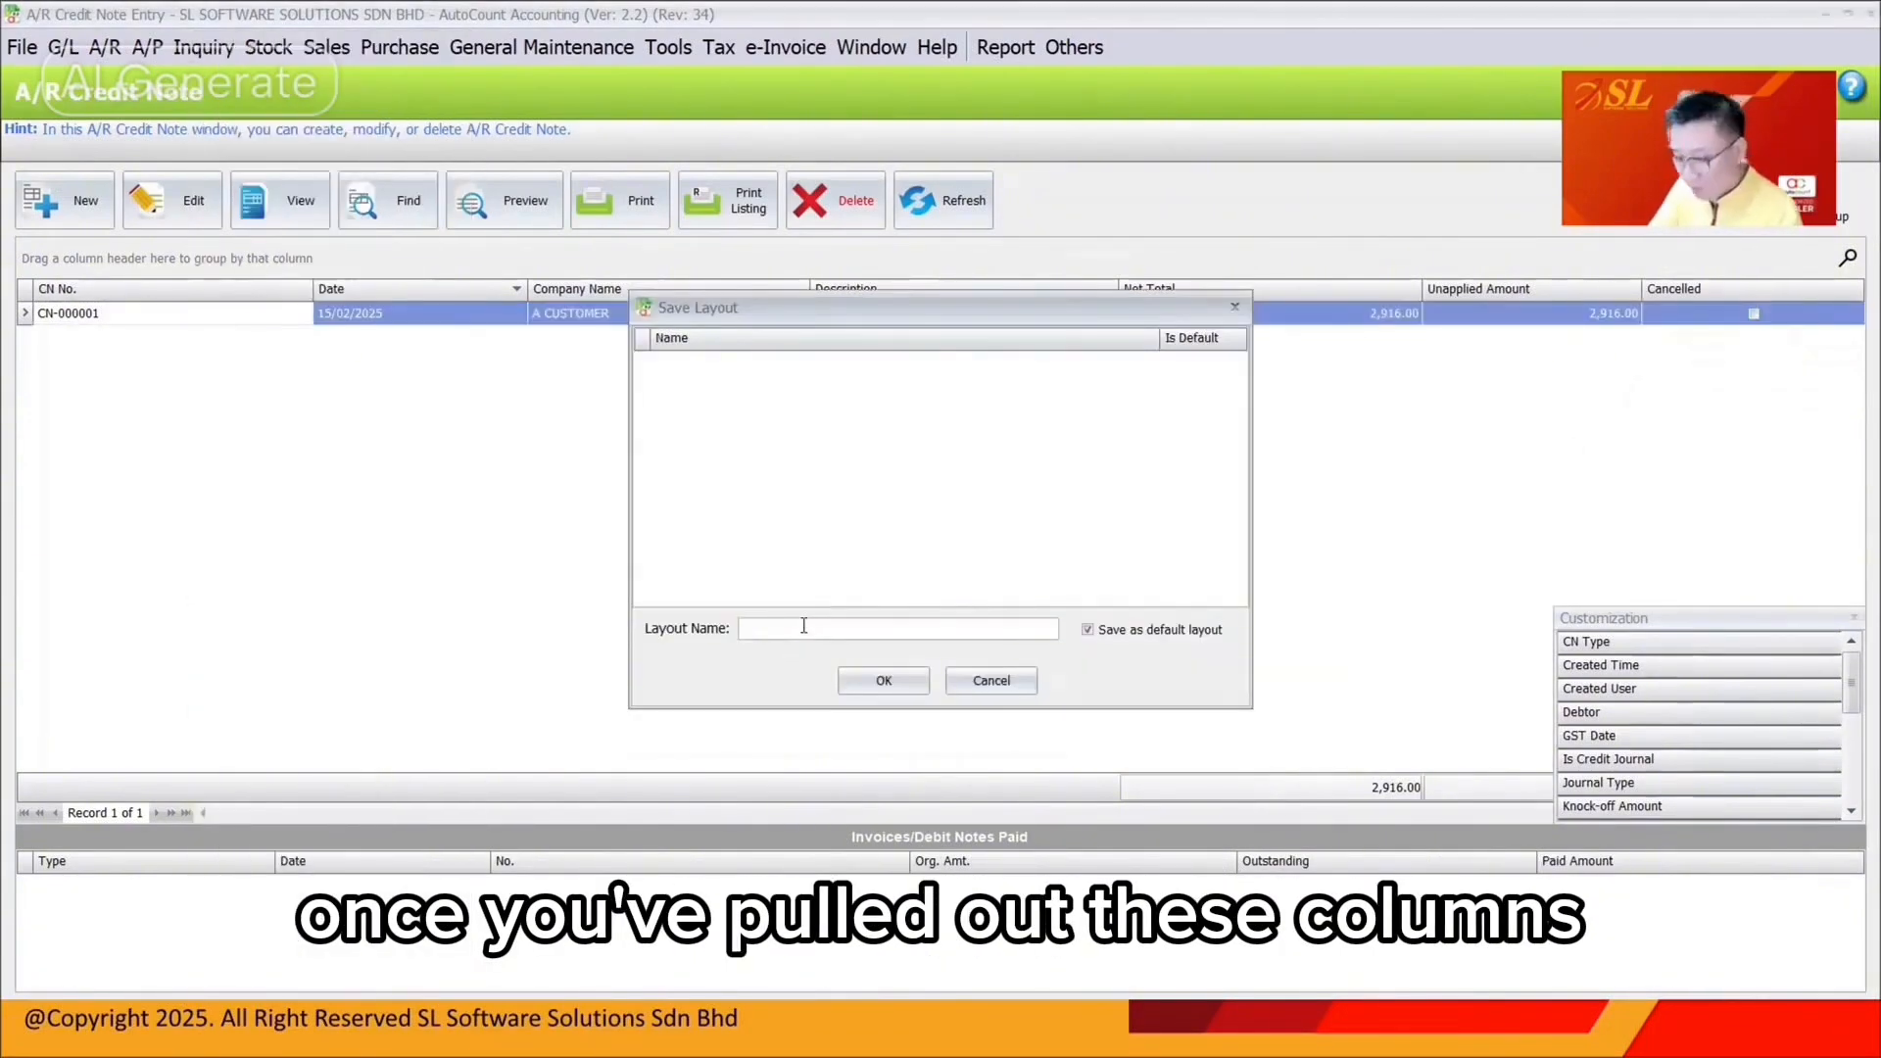
{"action": "type", "text": "4"}
{"action": "left_click", "coordinate": [883, 681]}
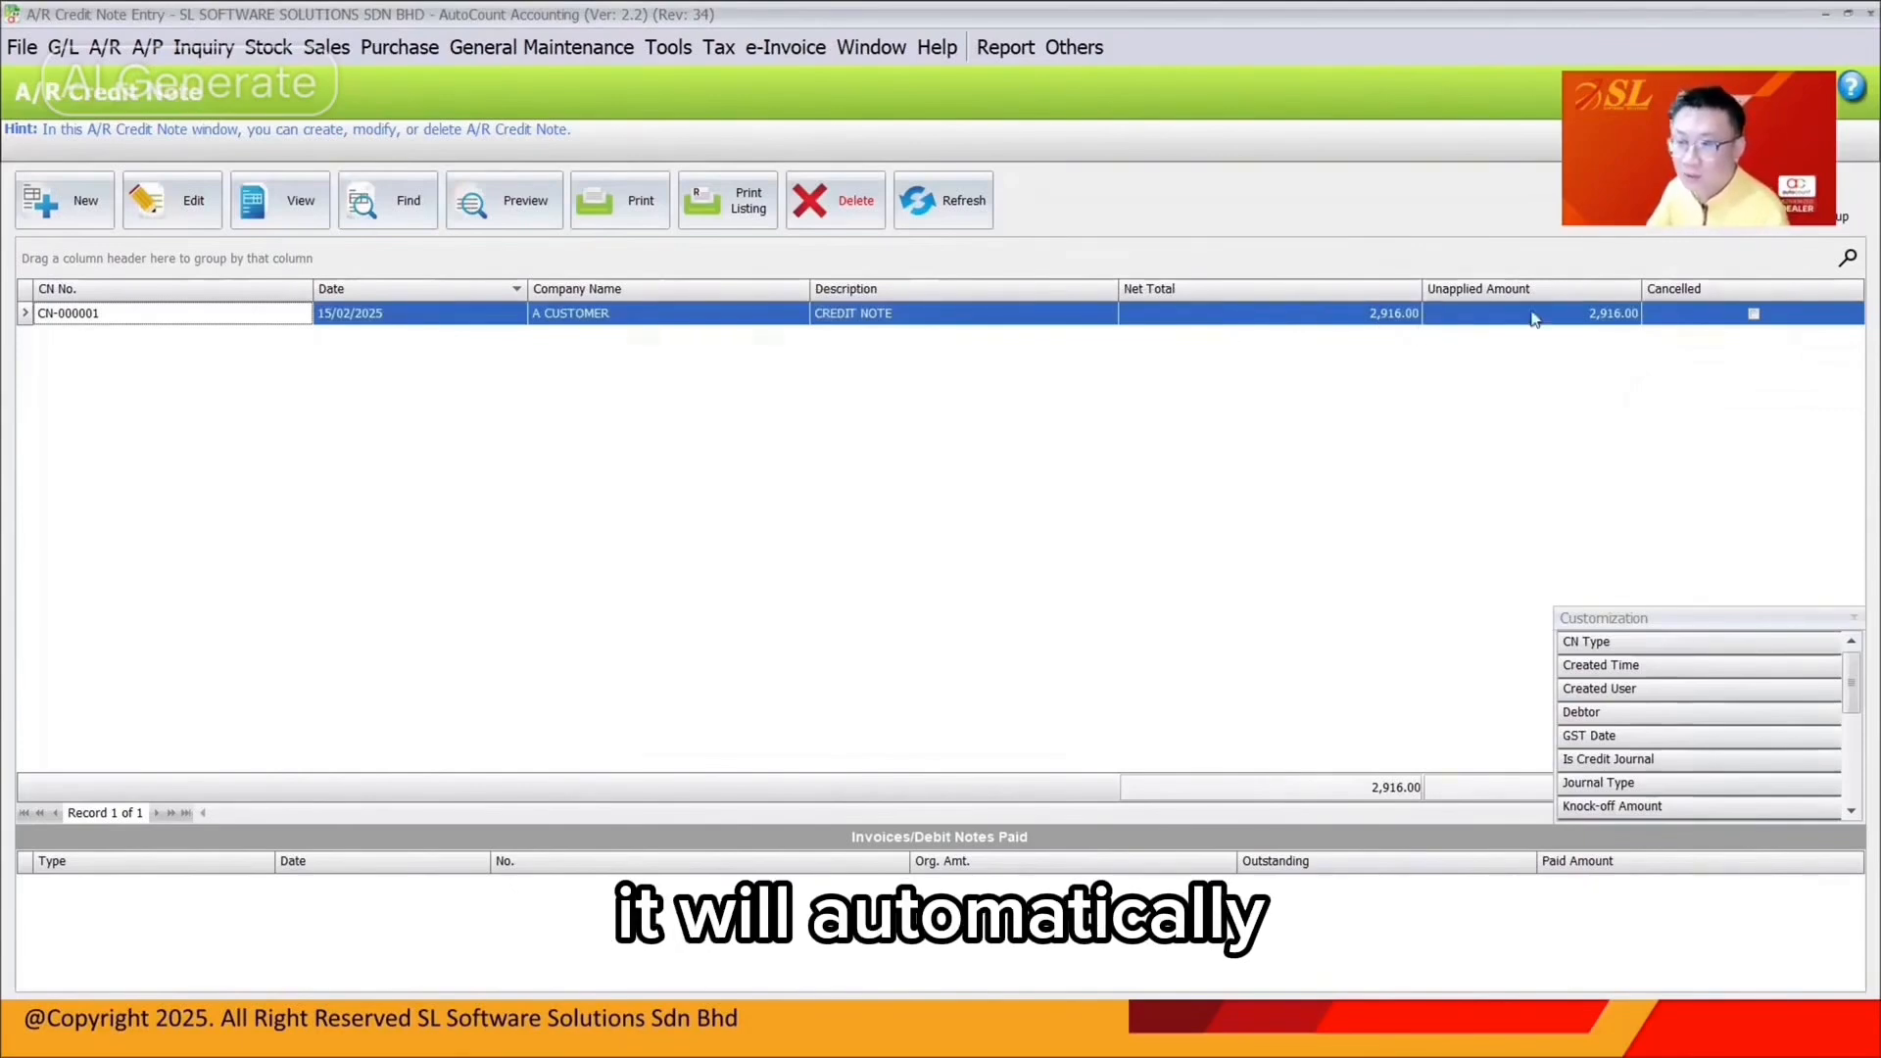
{"action": "left_click", "coordinate": [149, 222]}
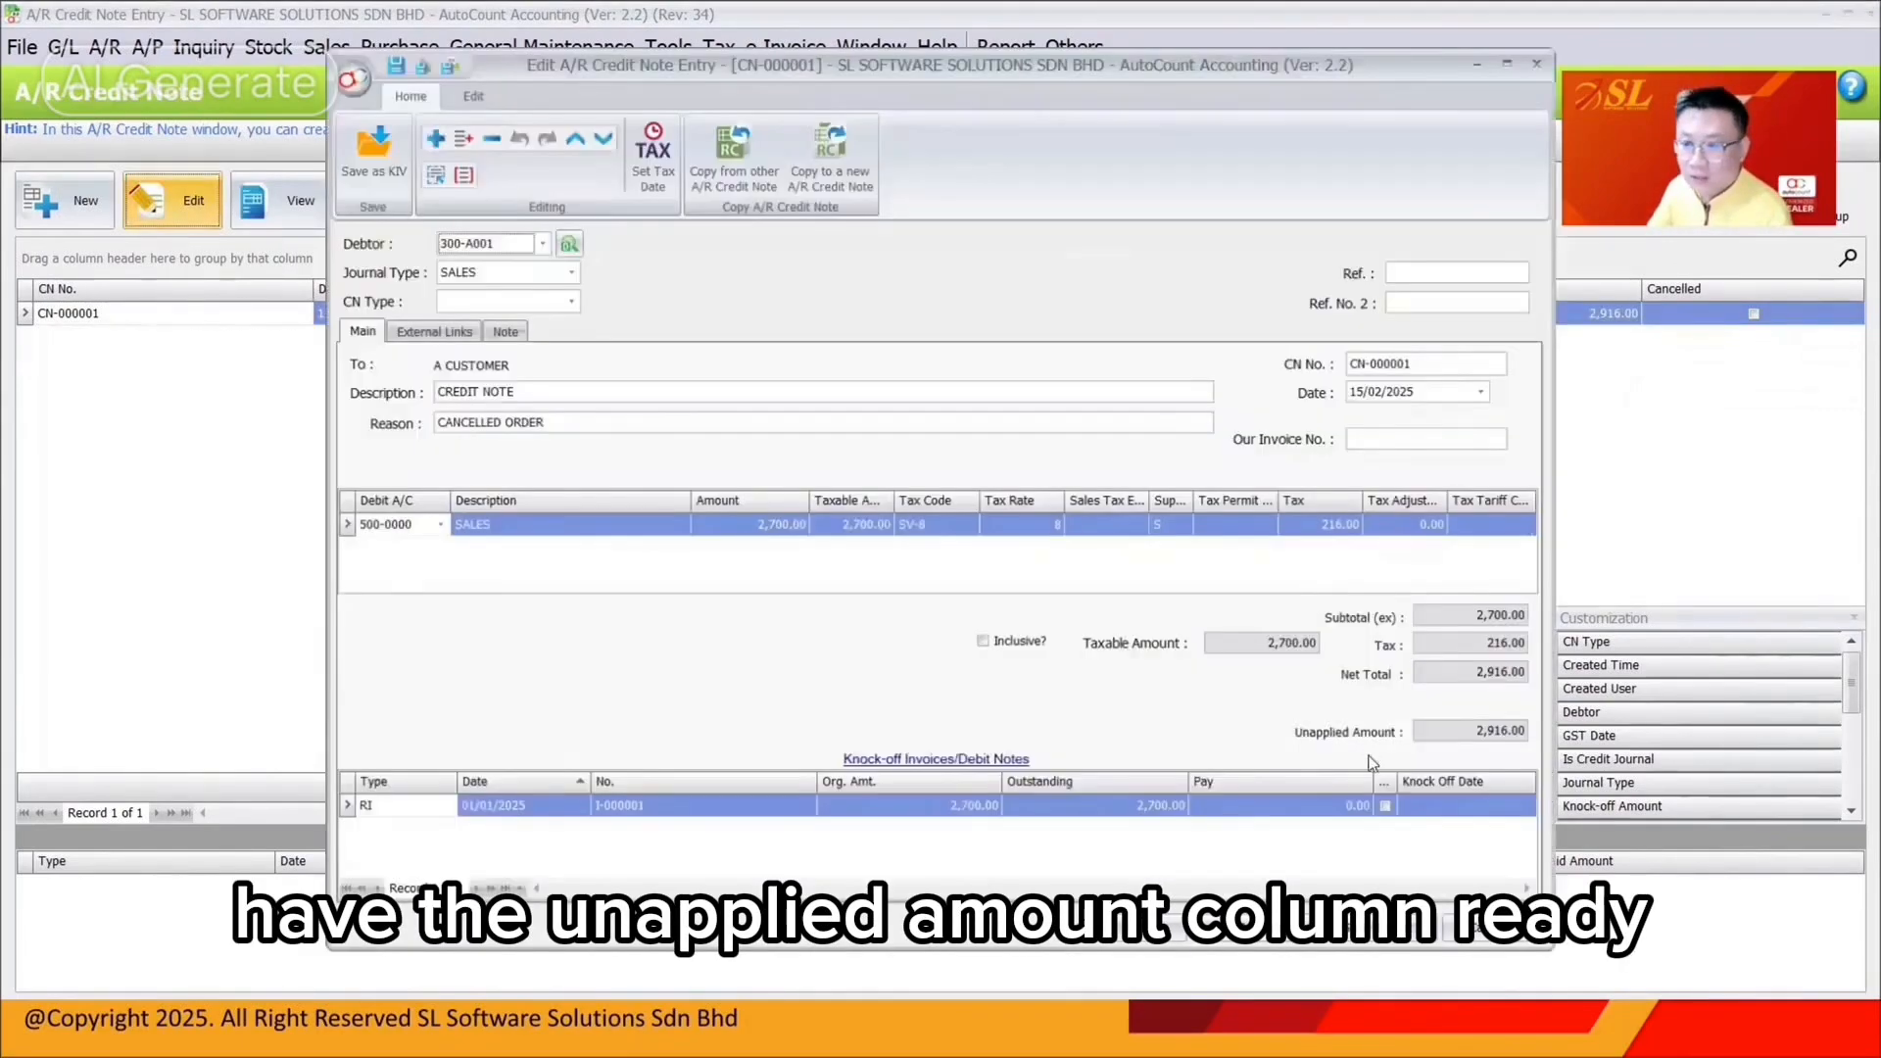
Knock off invoice I-000001 against credit note CN-000001 and save it
{"action": "left_click", "coordinate": [1393, 811]}
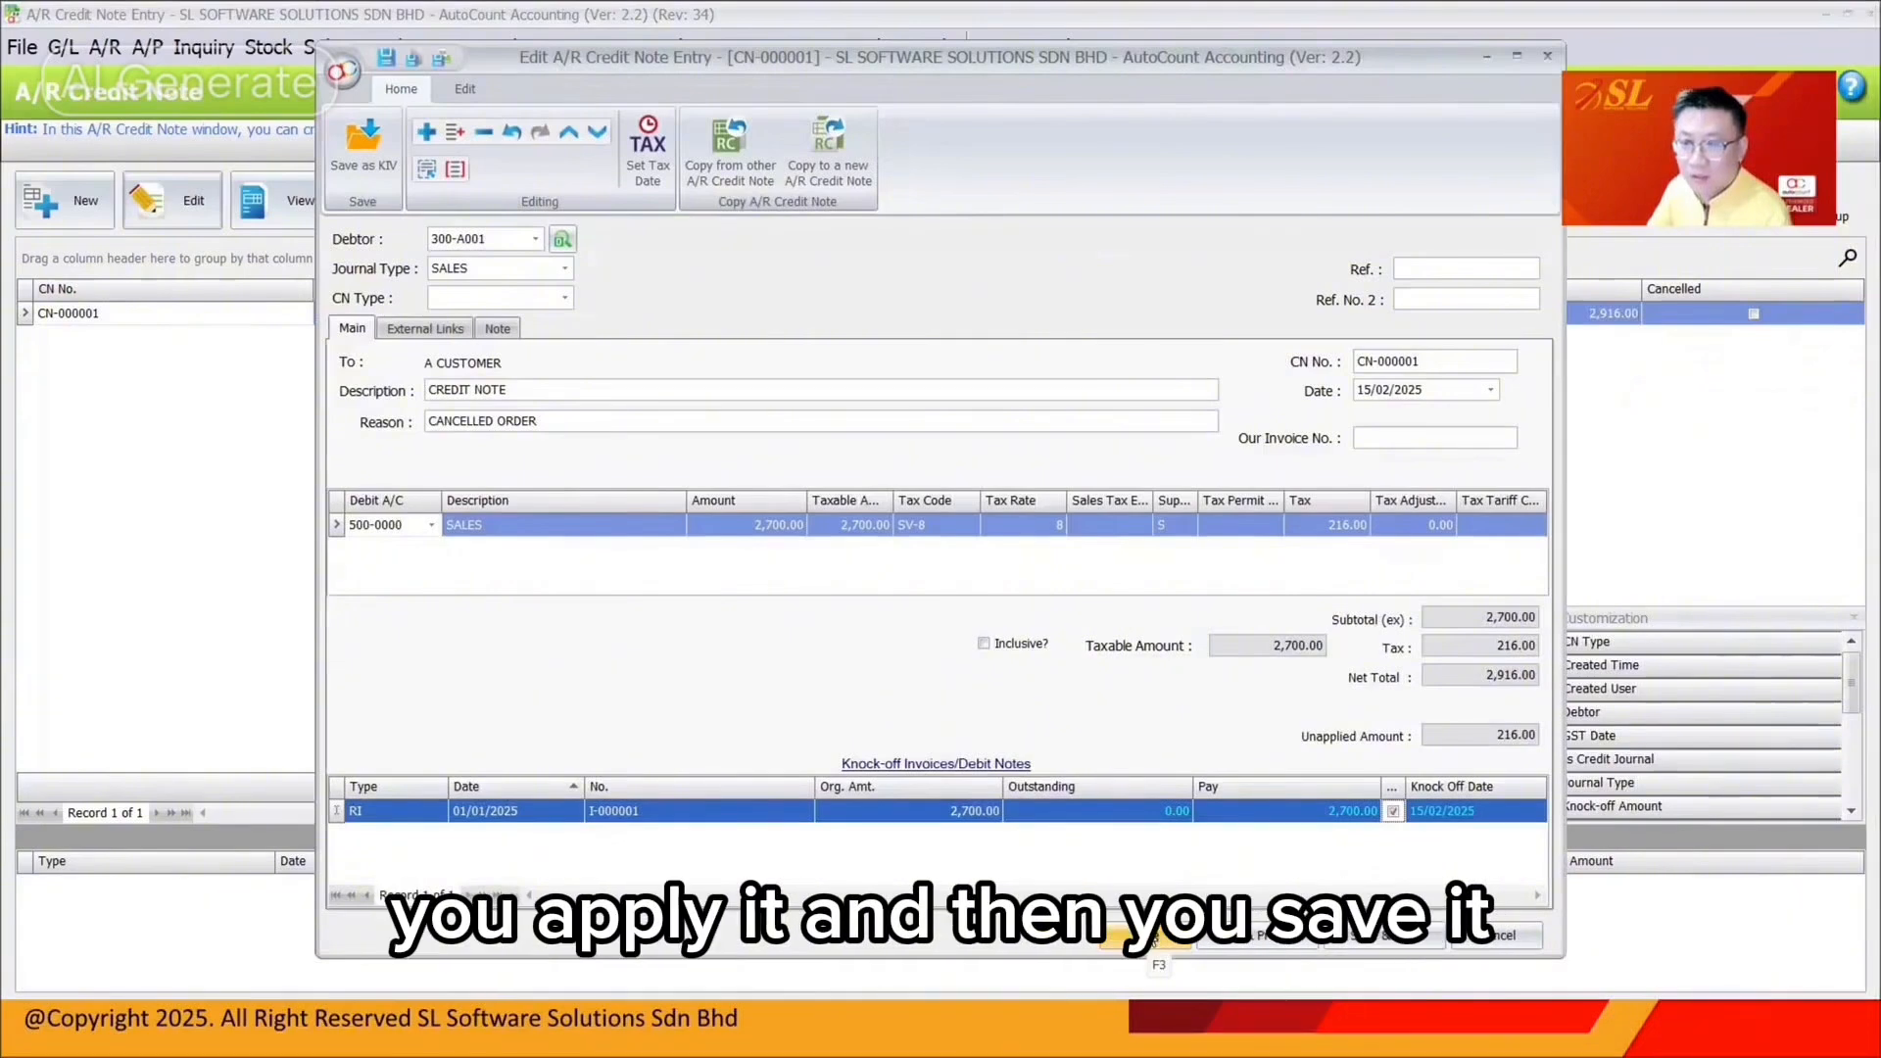
{"action": "left_click", "coordinate": [1153, 938]}
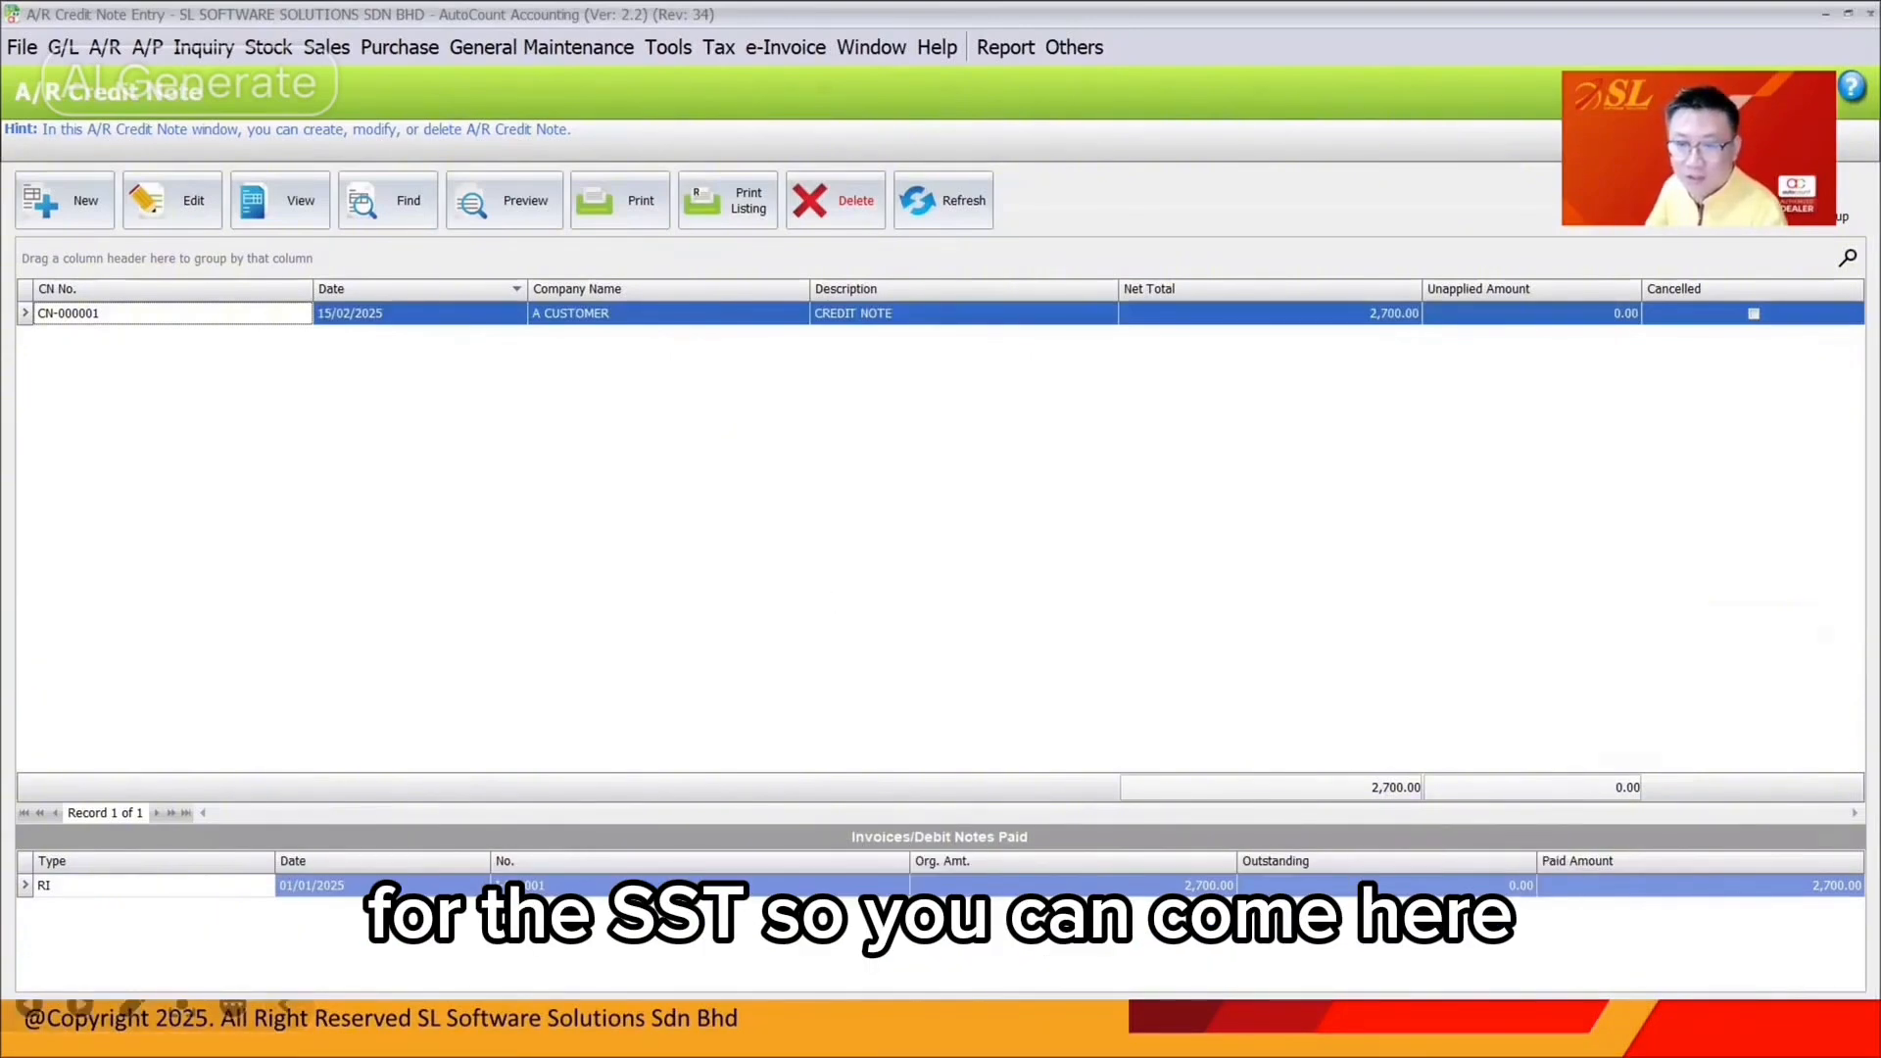
Move past the pre-submission checking slide back to the main function menu
{"action": "key", "text": "Right"}
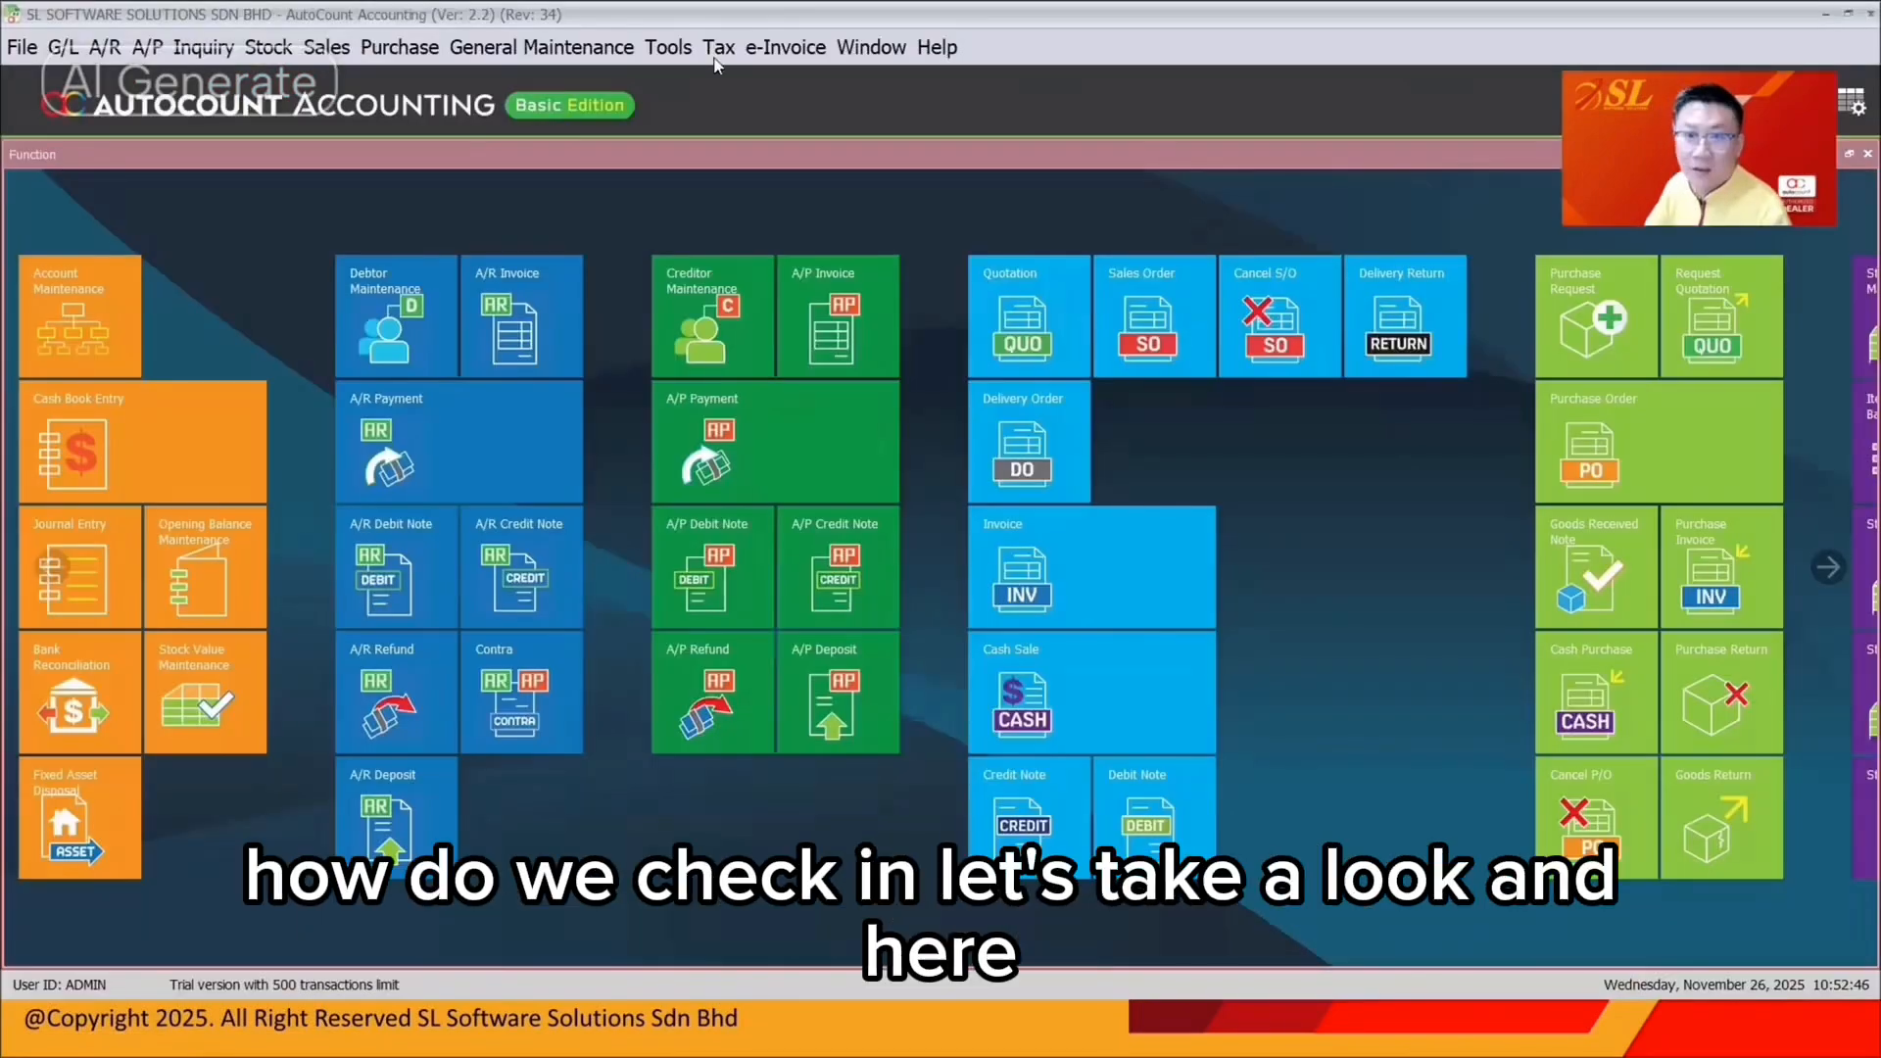
Open the Tax Transaction Audit Trail Report from the Tax menu
{"action": "left_click", "coordinate": [716, 49]}
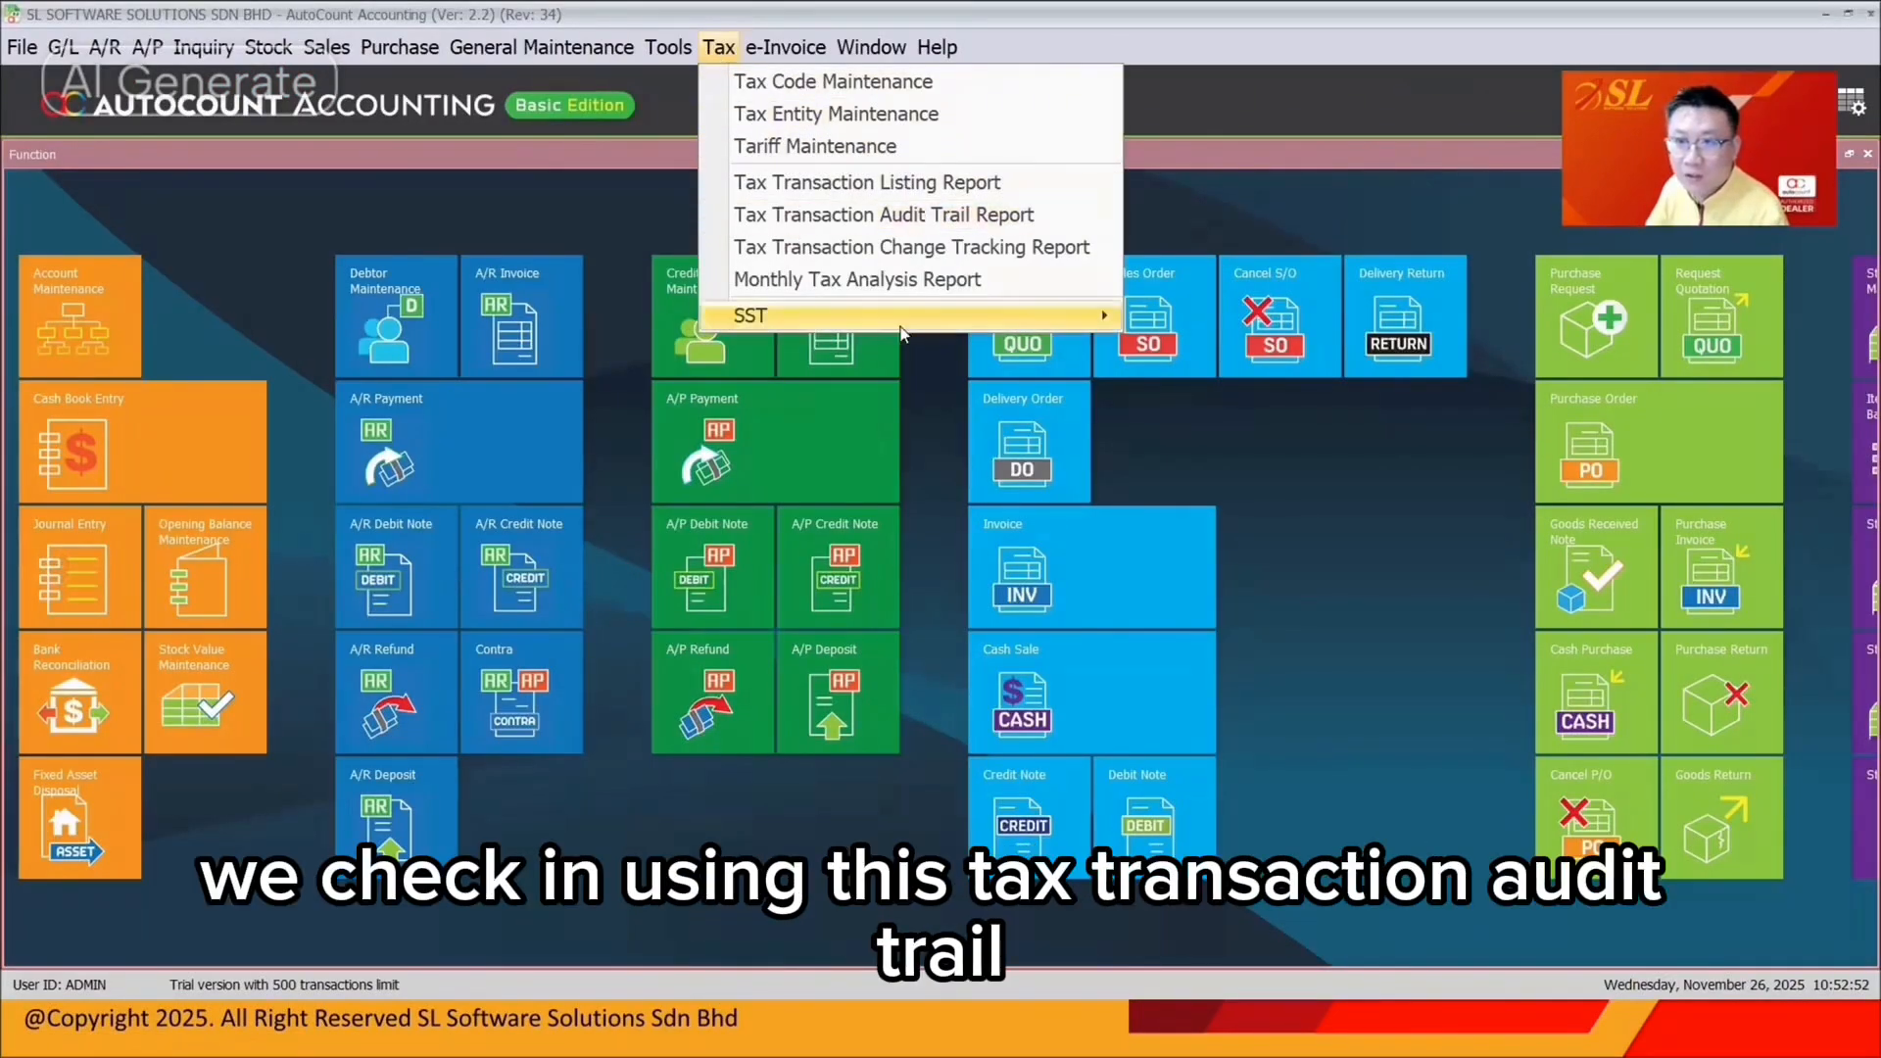
{"action": "mouse_move", "coordinate": [906, 328]}
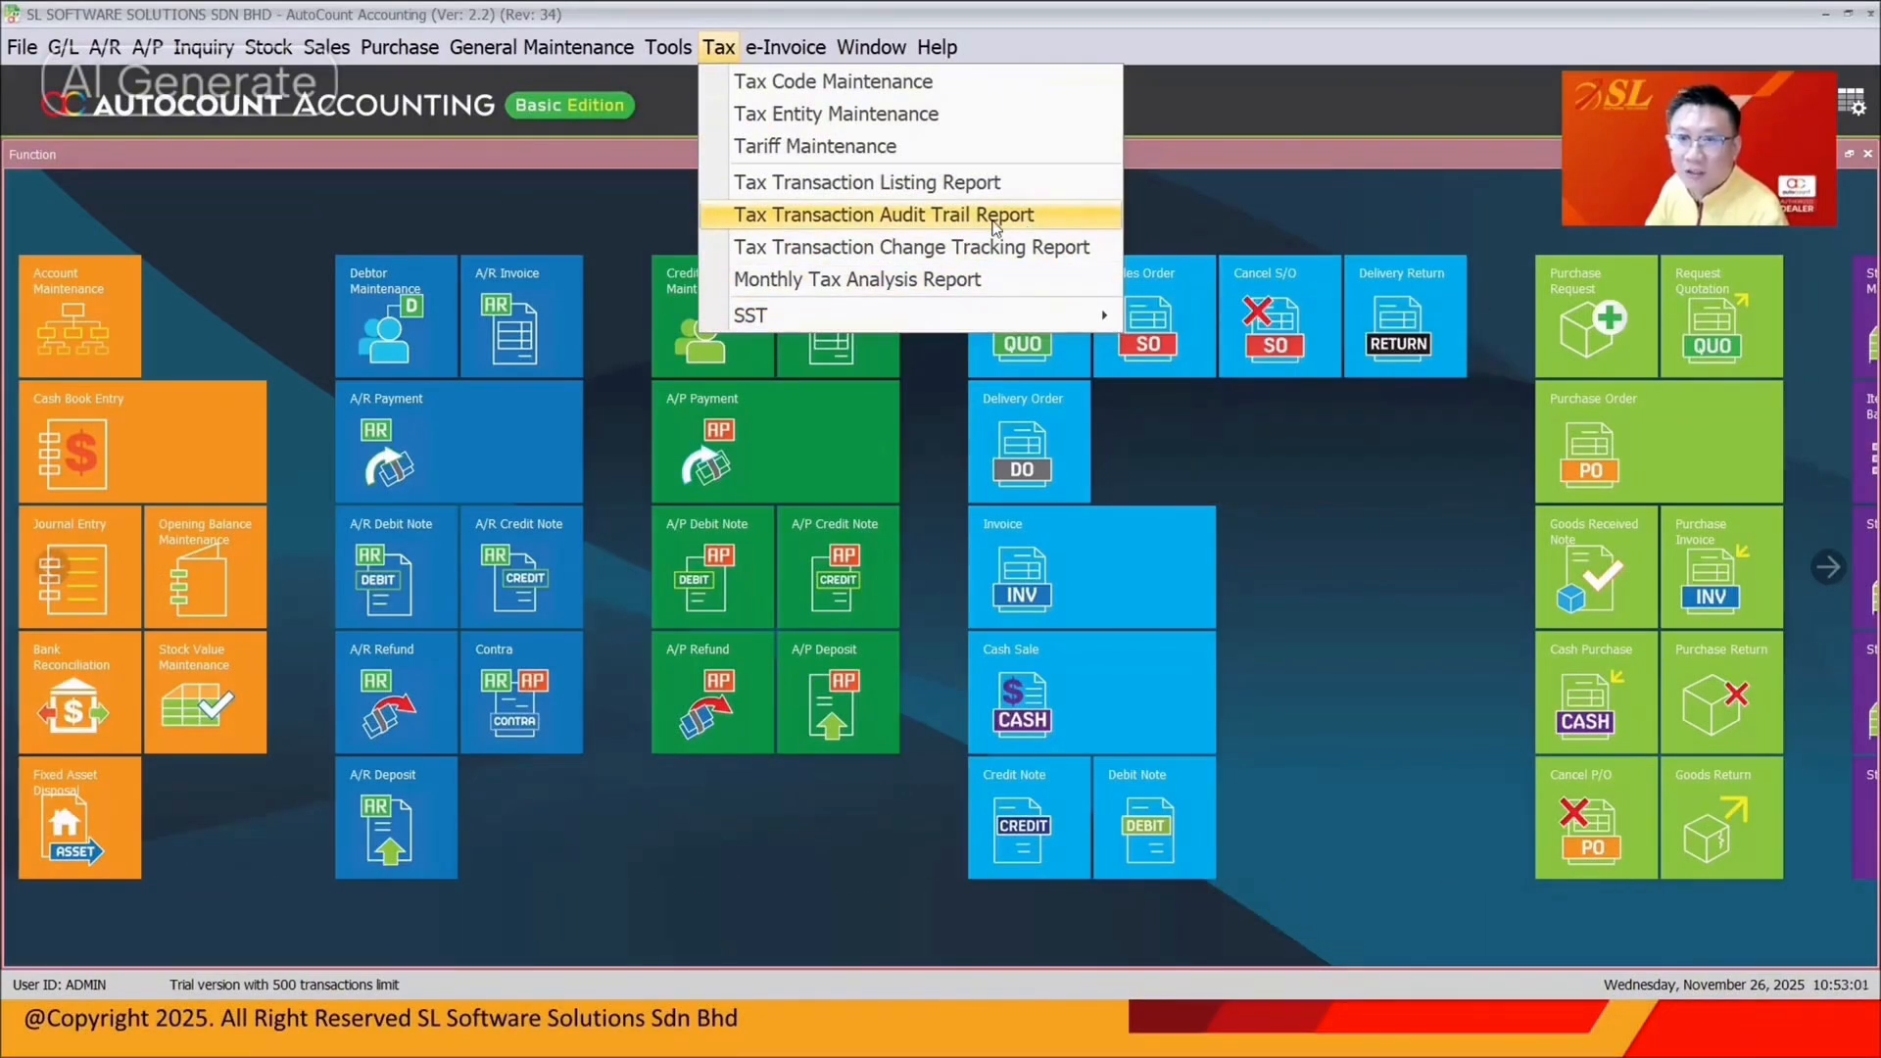
{"action": "left_click", "coordinate": [1020, 223]}
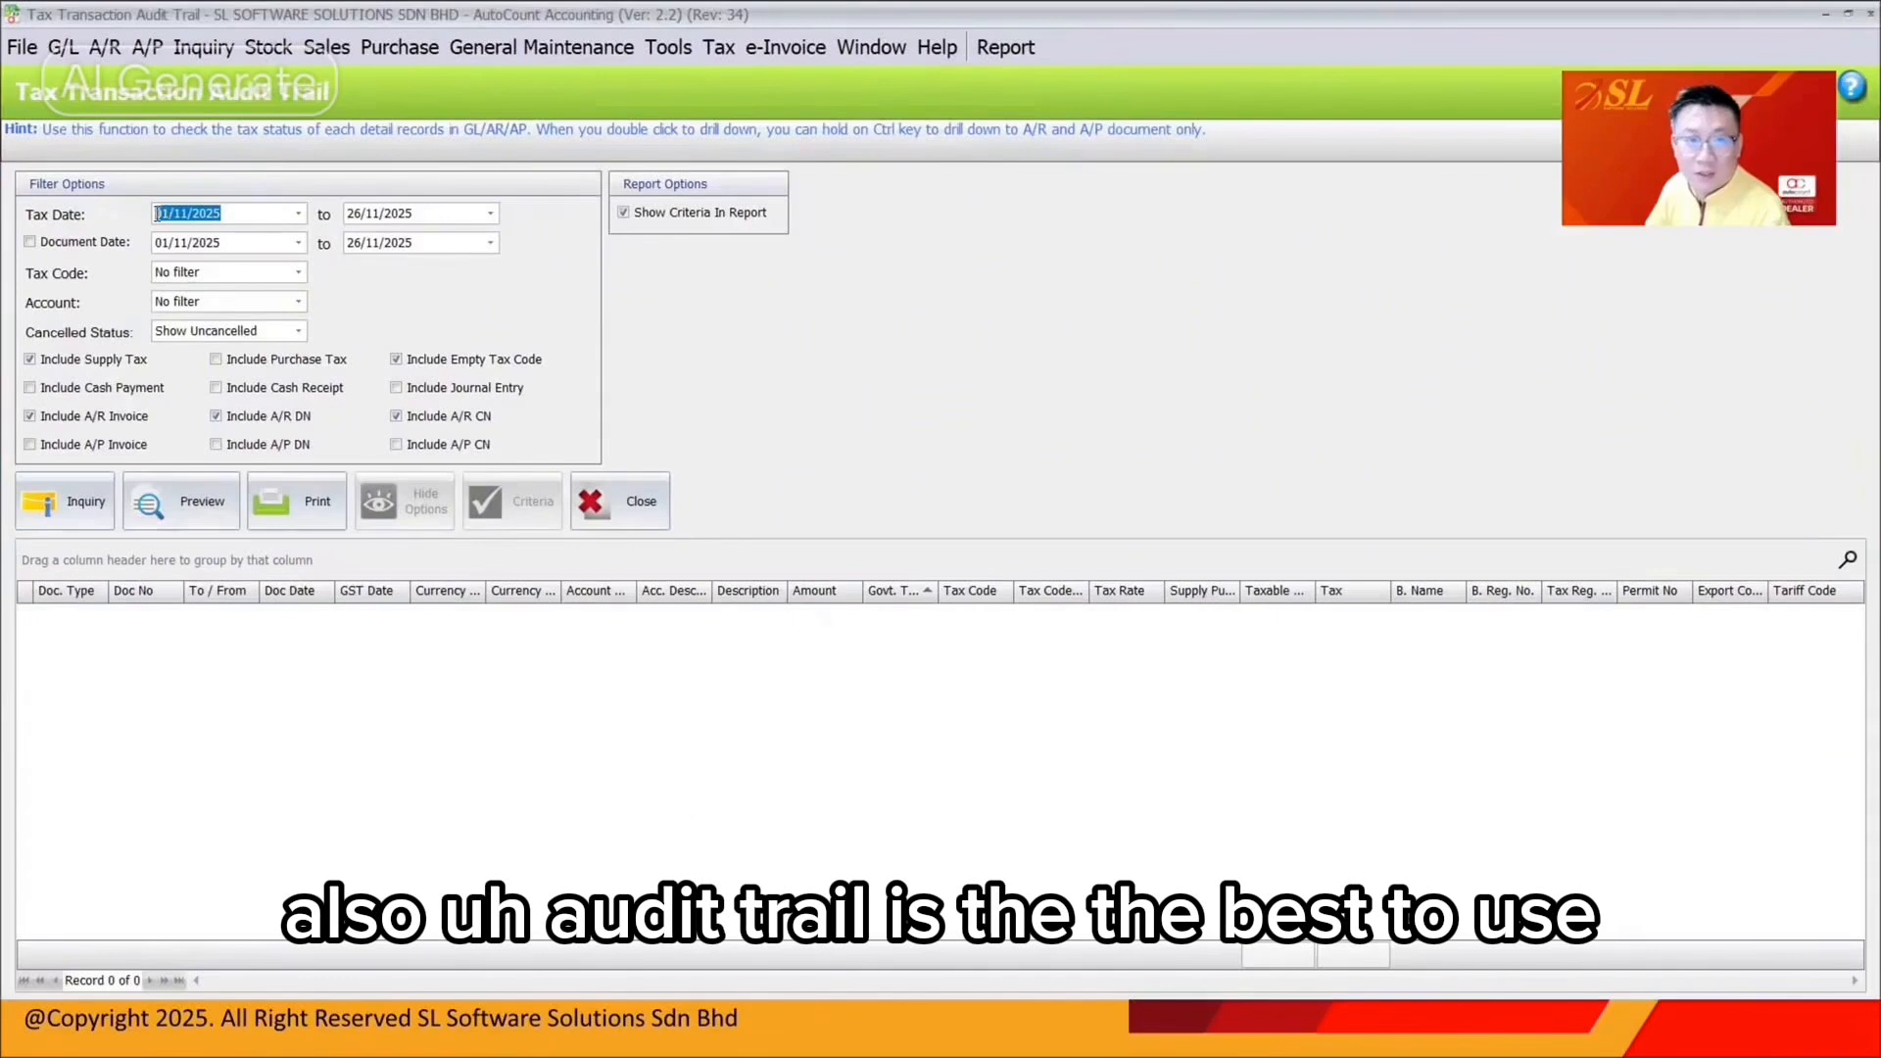
Set the tax date range to 01/01/2025–28/02/2025, leaving document date filtering off
{"action": "type", "text": "0101"}
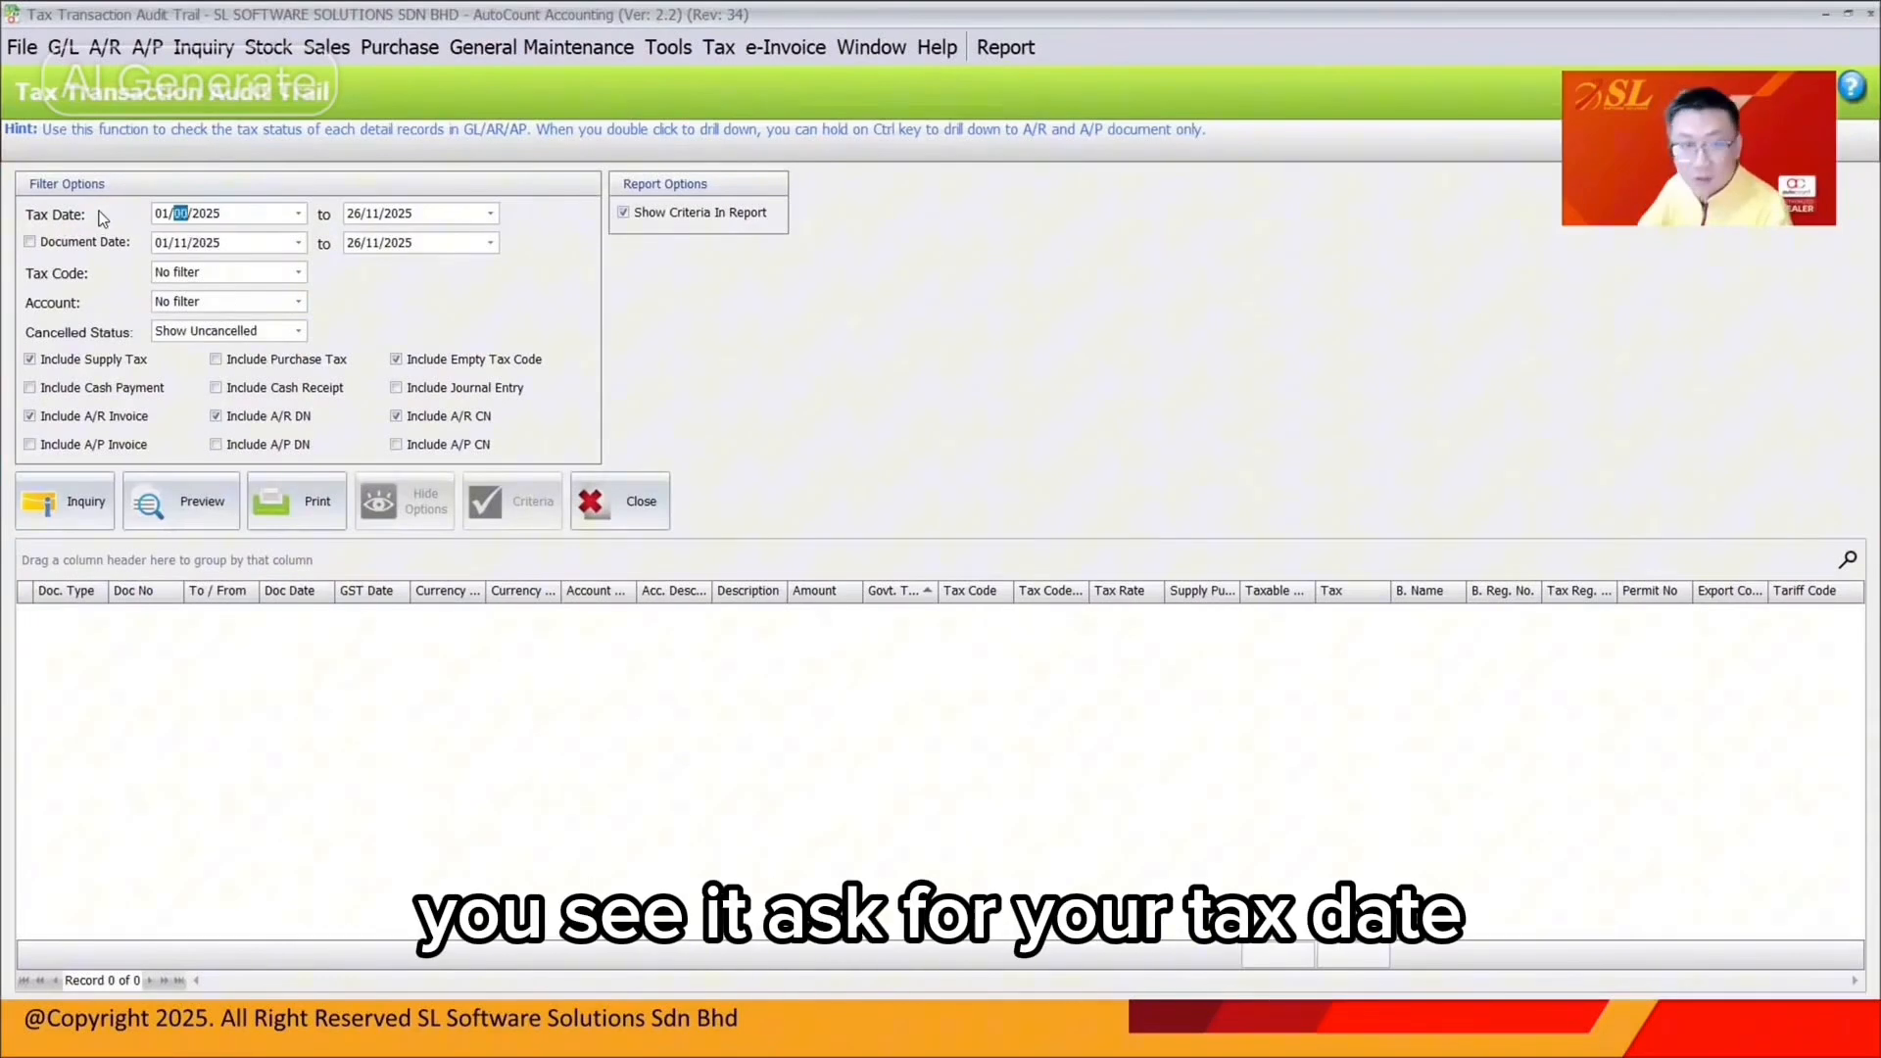
{"action": "key", "text": "Tab"}
{"action": "type", "text": "2802"}
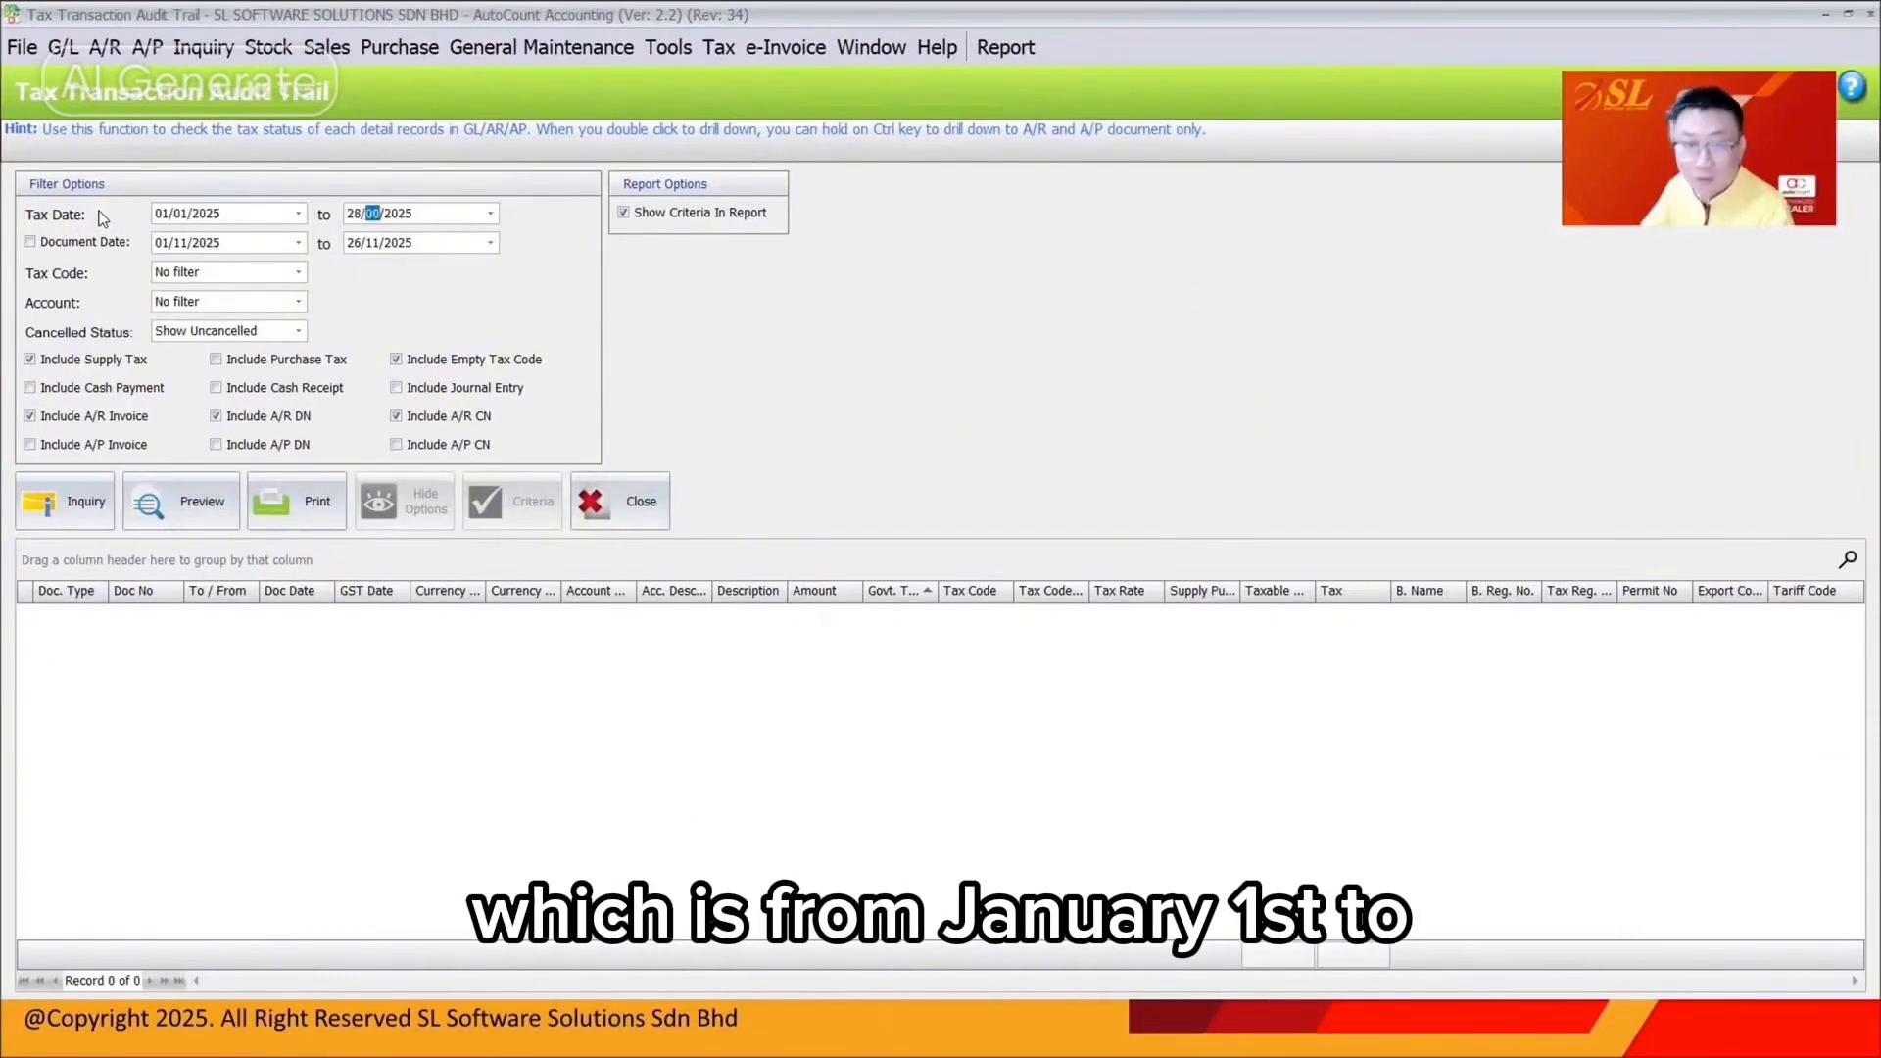
{"action": "key", "text": "Tab"}
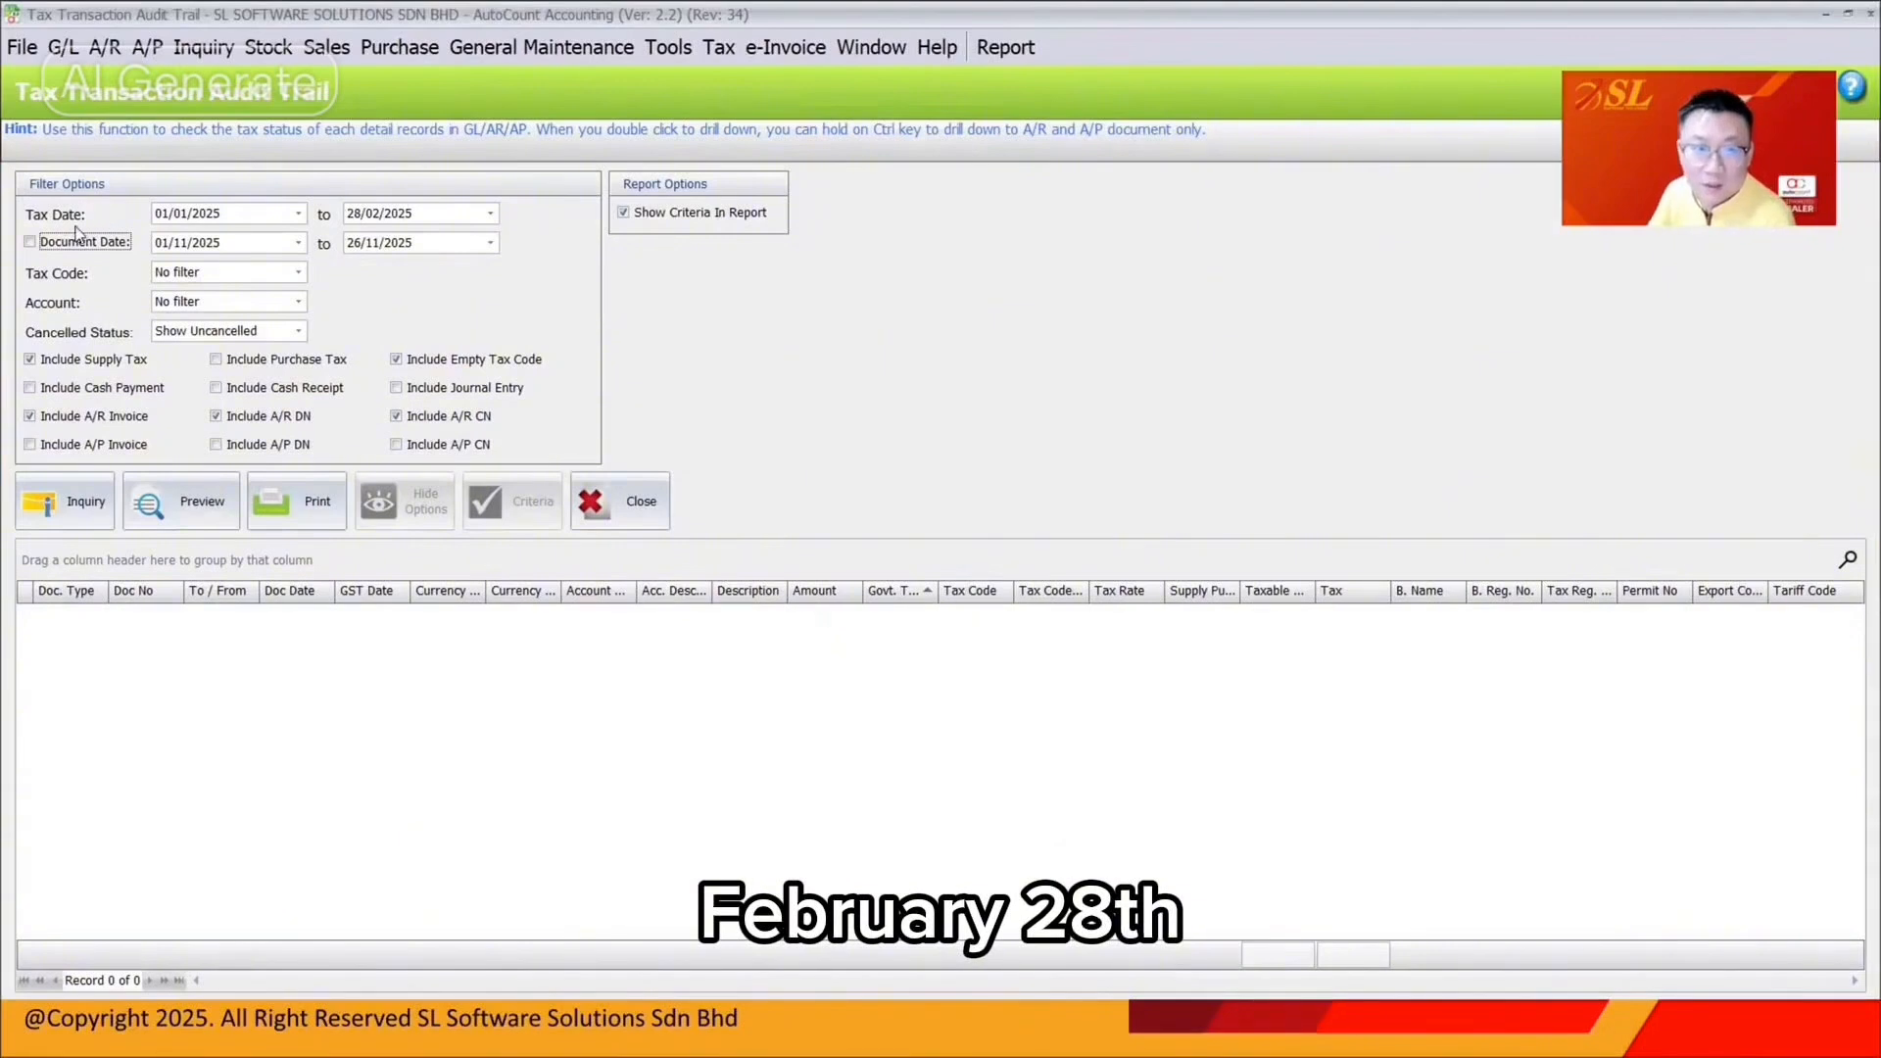
{"action": "left_click", "coordinate": [71, 245]}
{"action": "left_click", "coordinate": [71, 251]}
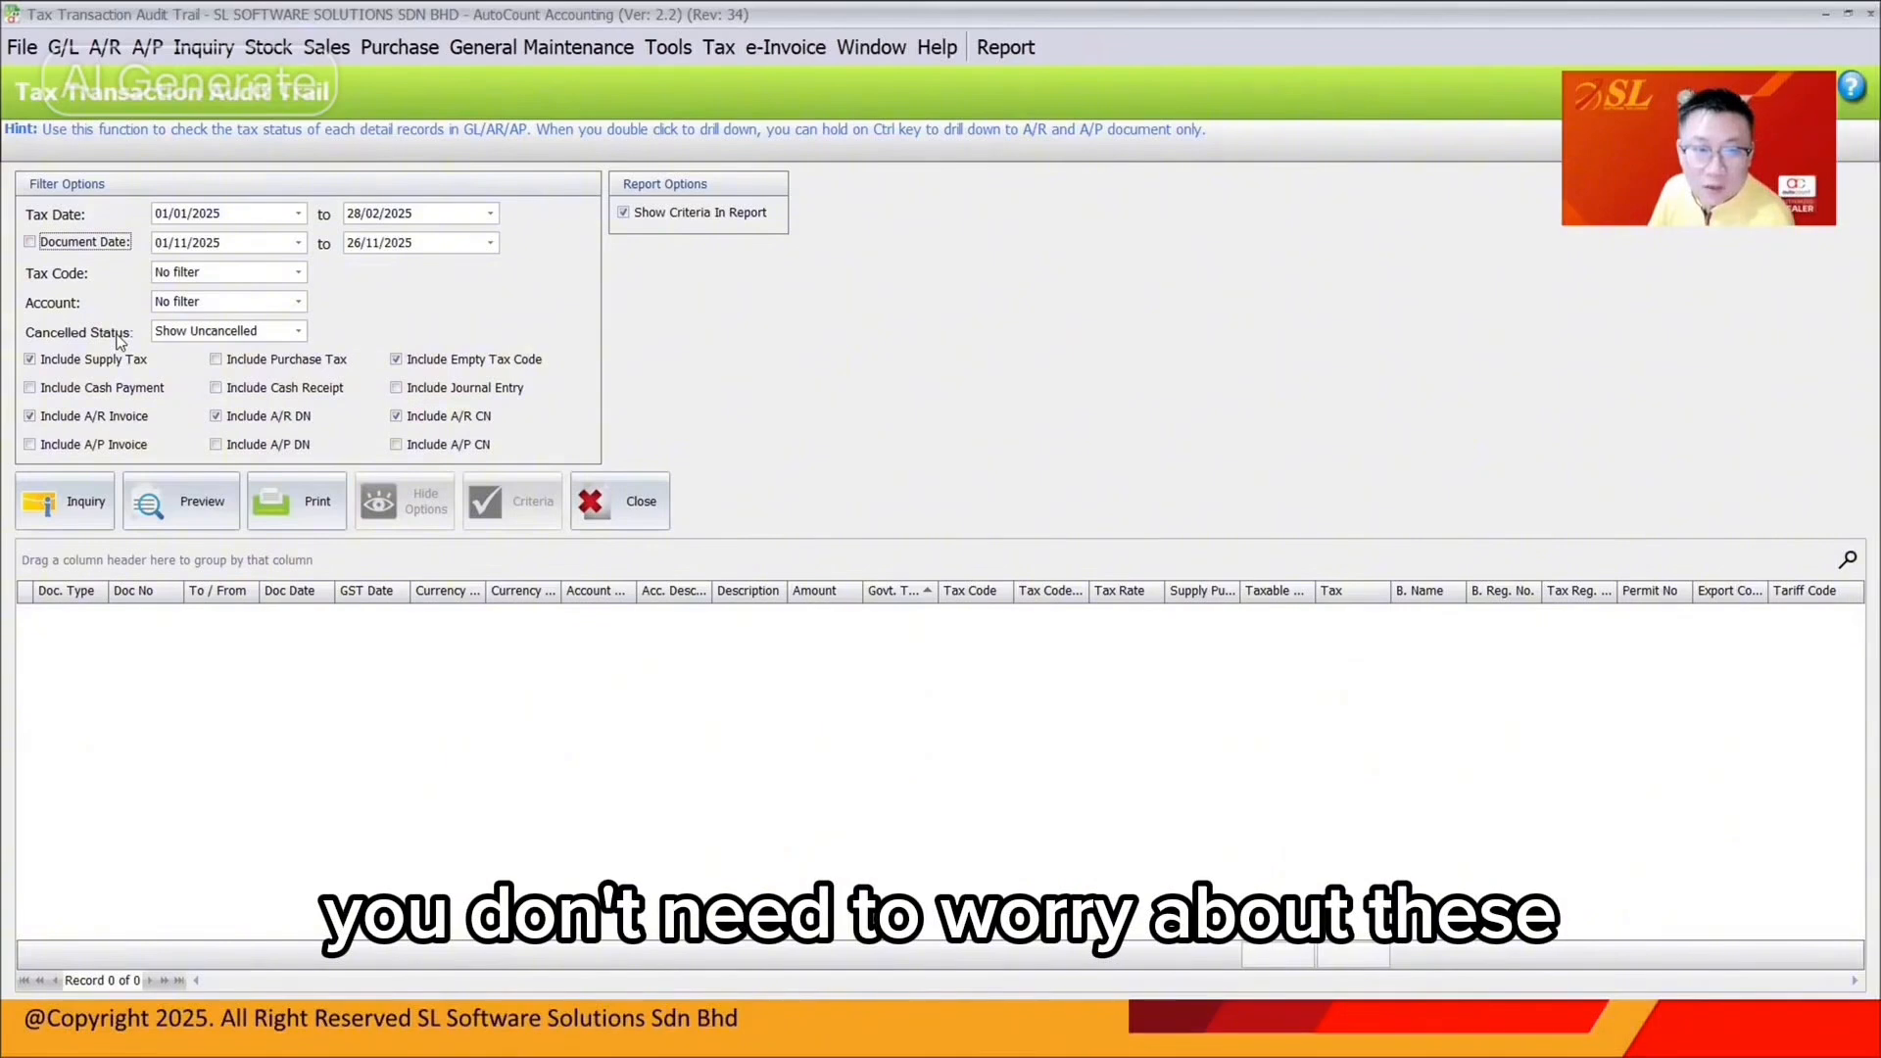
Exclude purchase tax, cash payments and cash receipts, include journal entries, and run the inquiry
{"action": "left_click", "coordinate": [107, 388]}
{"action": "left_click", "coordinate": [245, 361]}
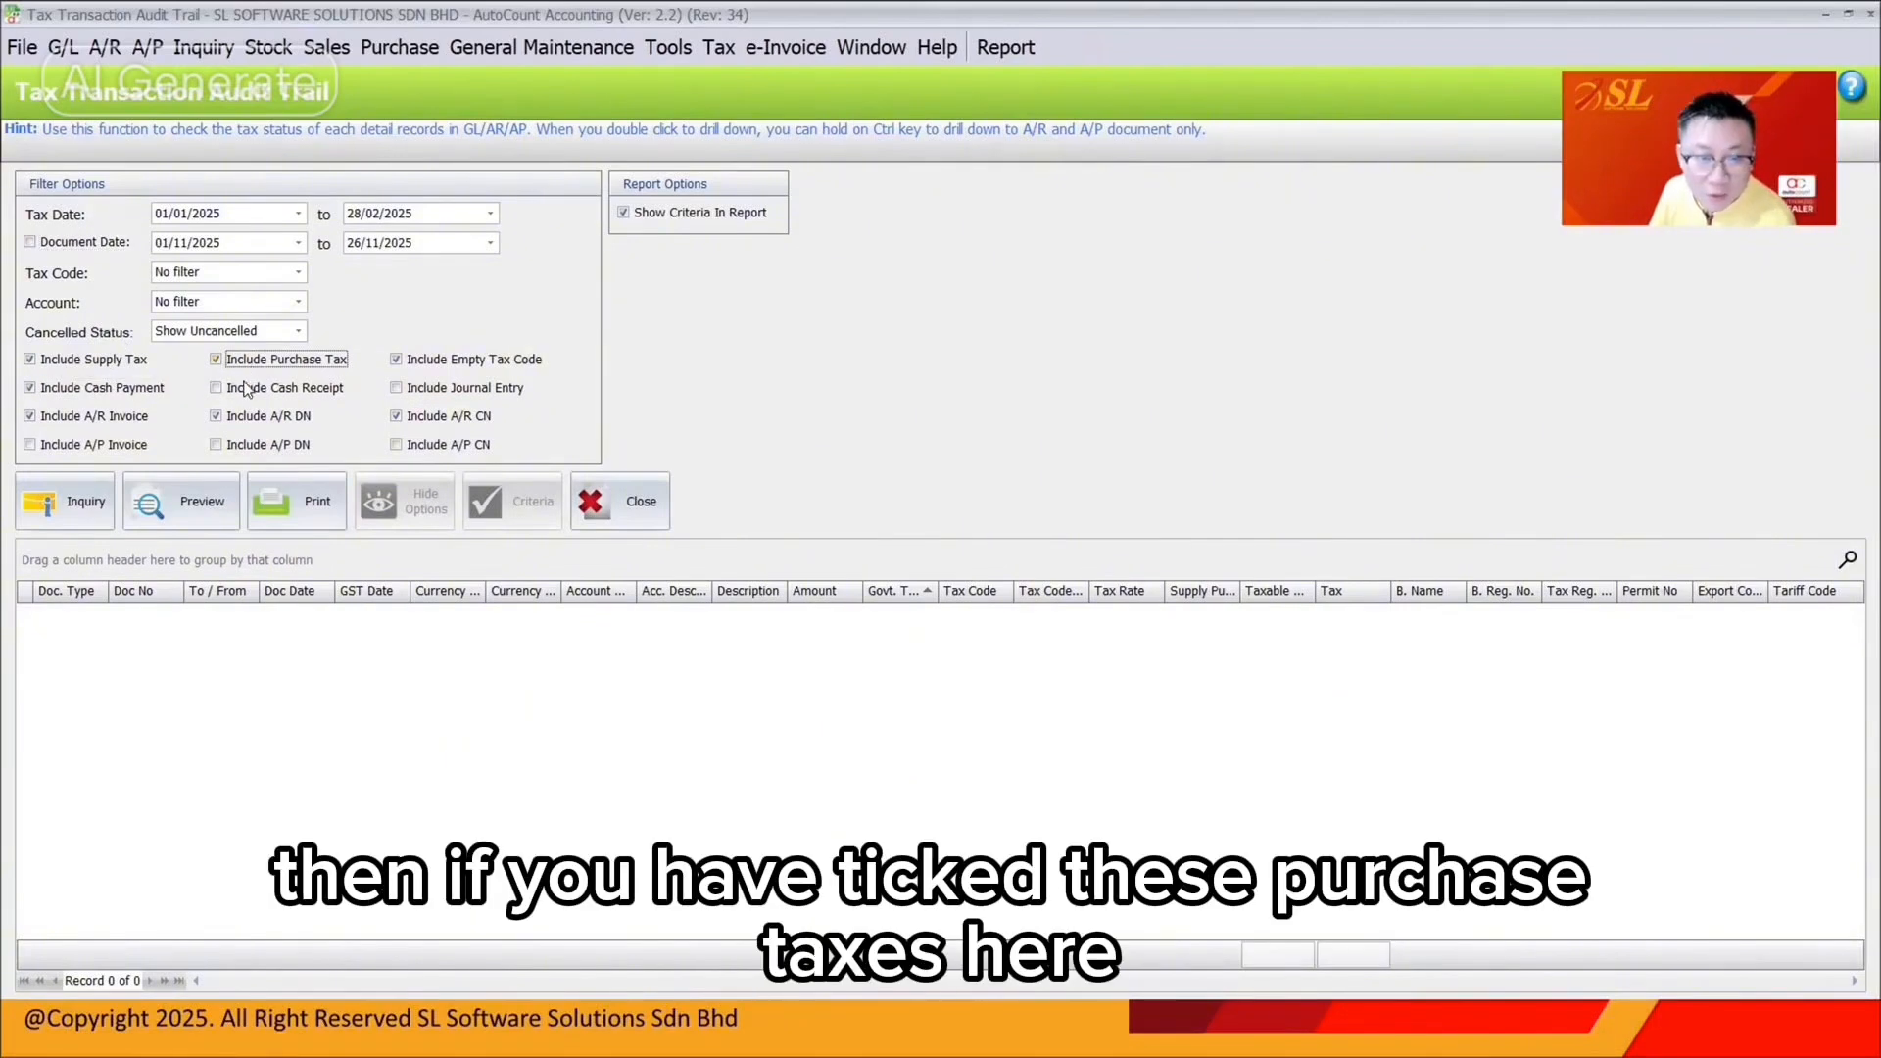
{"action": "left_click", "coordinate": [250, 388]}
{"action": "left_click", "coordinate": [219, 360]}
{"action": "left_click", "coordinate": [242, 390]}
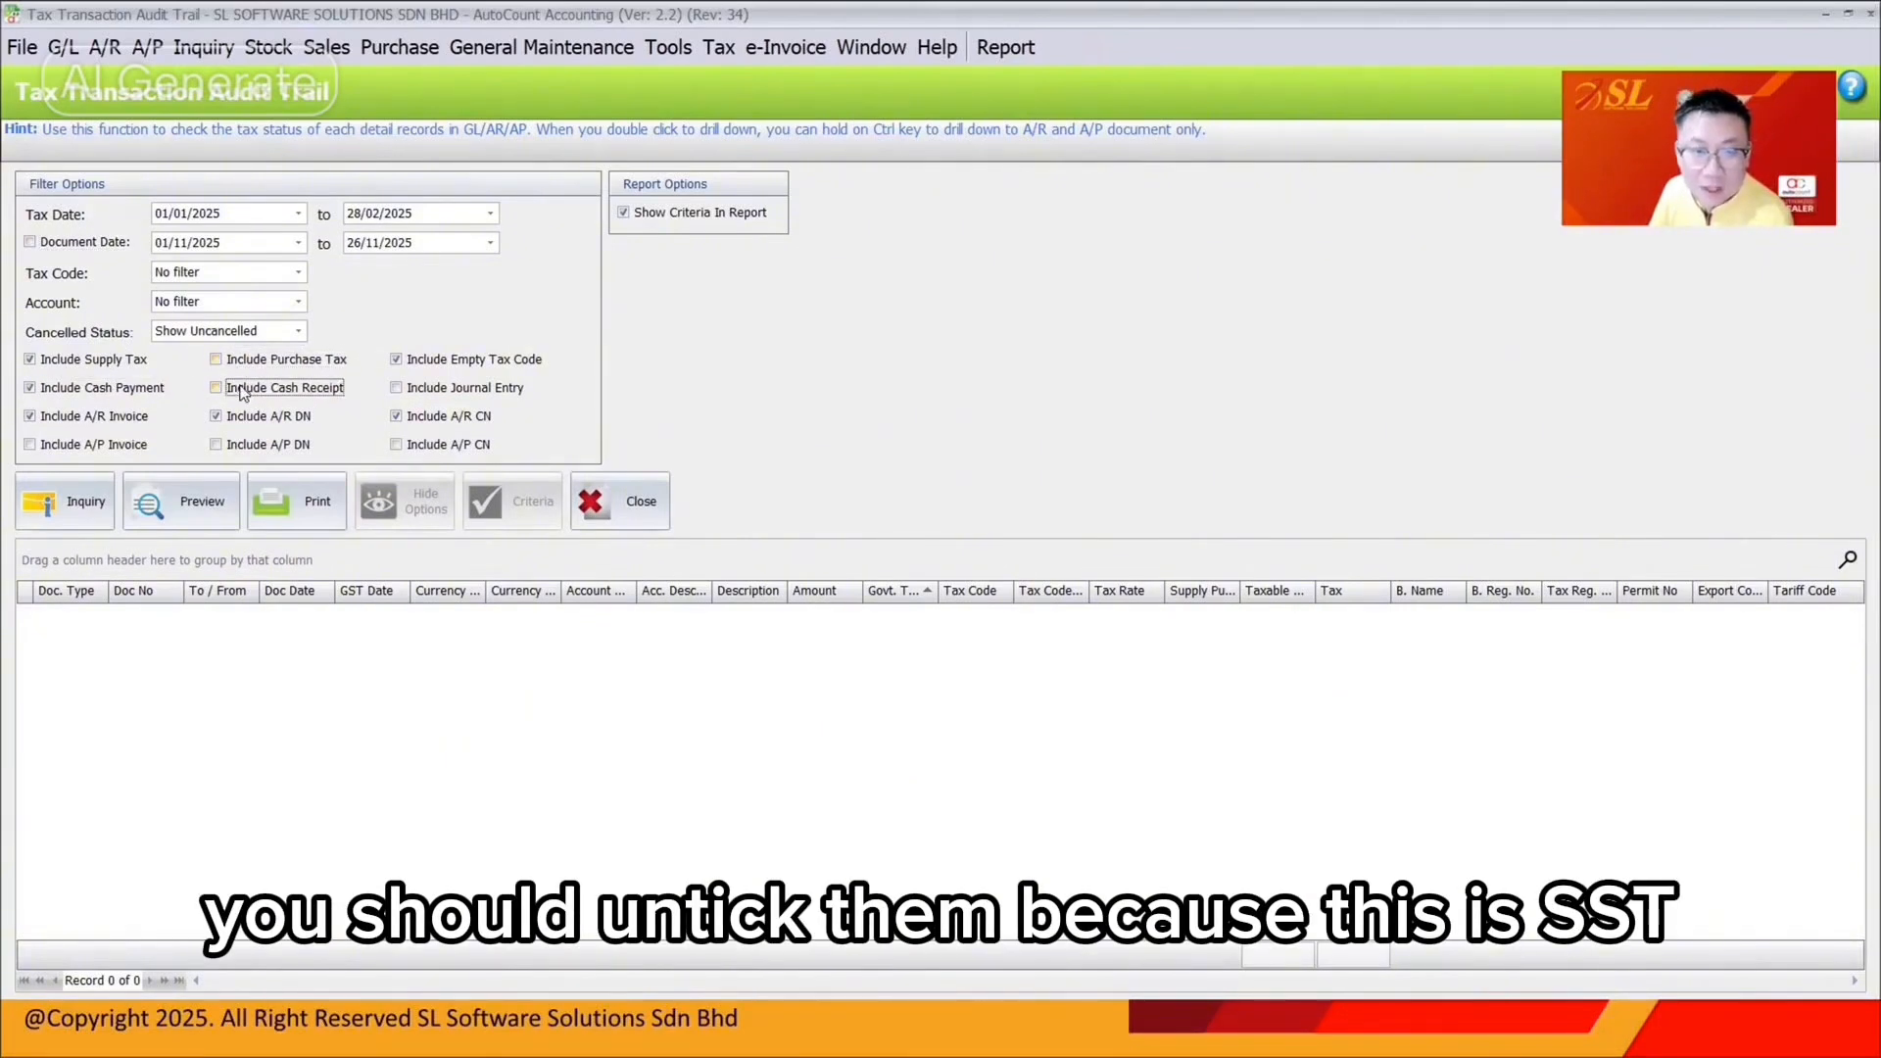
{"action": "left_click", "coordinate": [139, 391]}
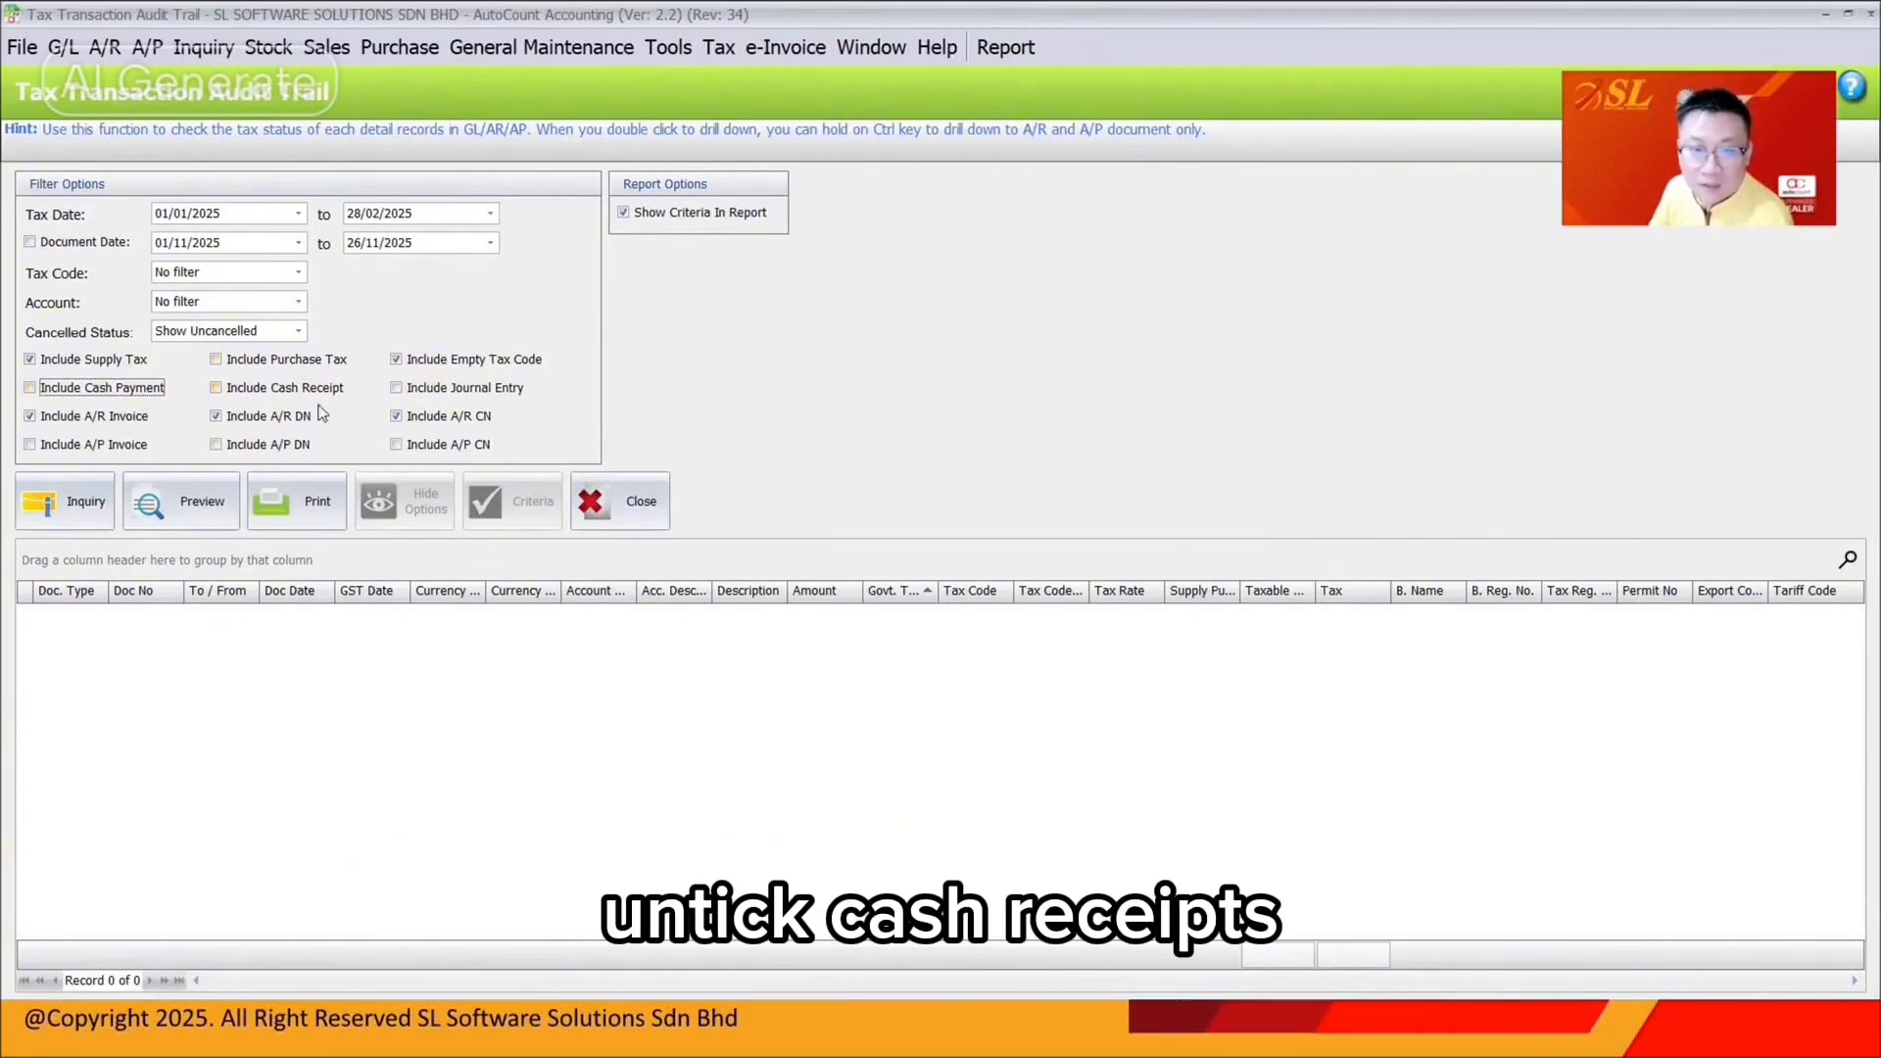
{"action": "left_click", "coordinate": [492, 390]}
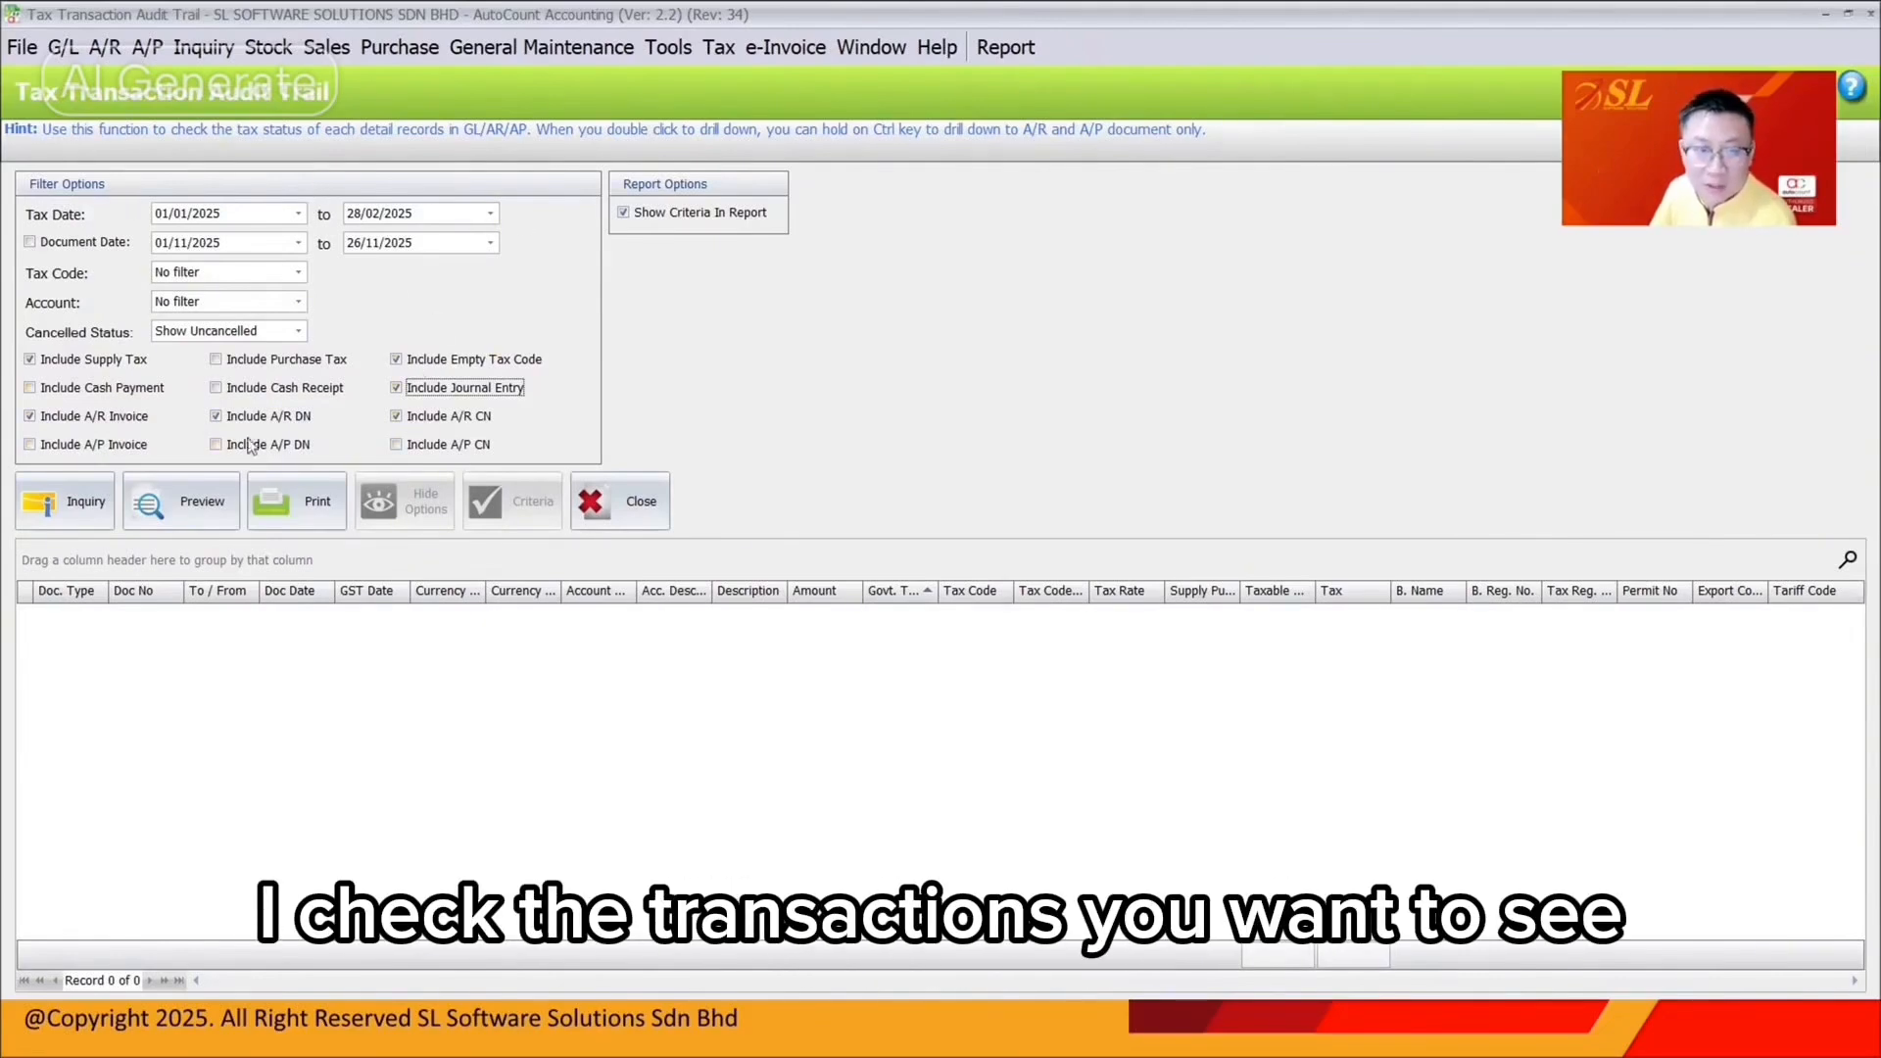
{"action": "left_click", "coordinate": [76, 497]}
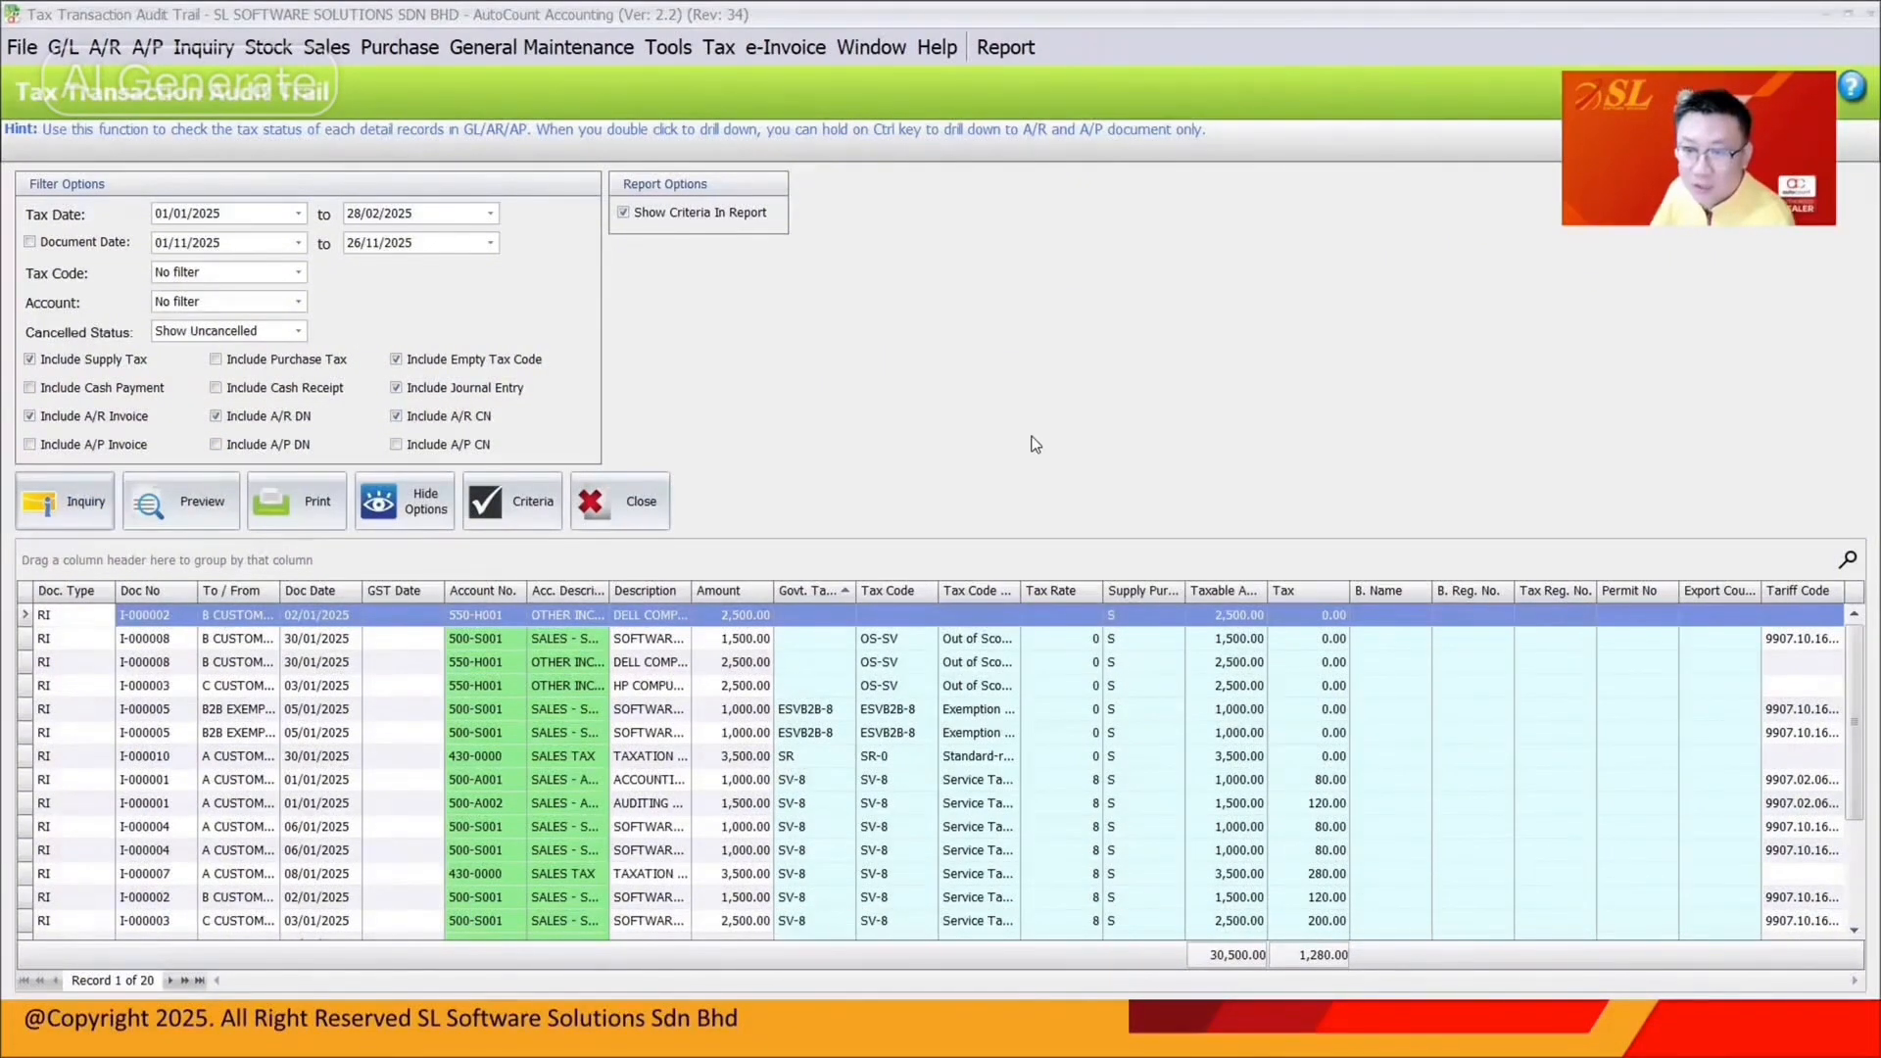
Filter the audit trail to rows with a blank Tax Code Description
{"action": "left_click", "coordinate": [1013, 591]}
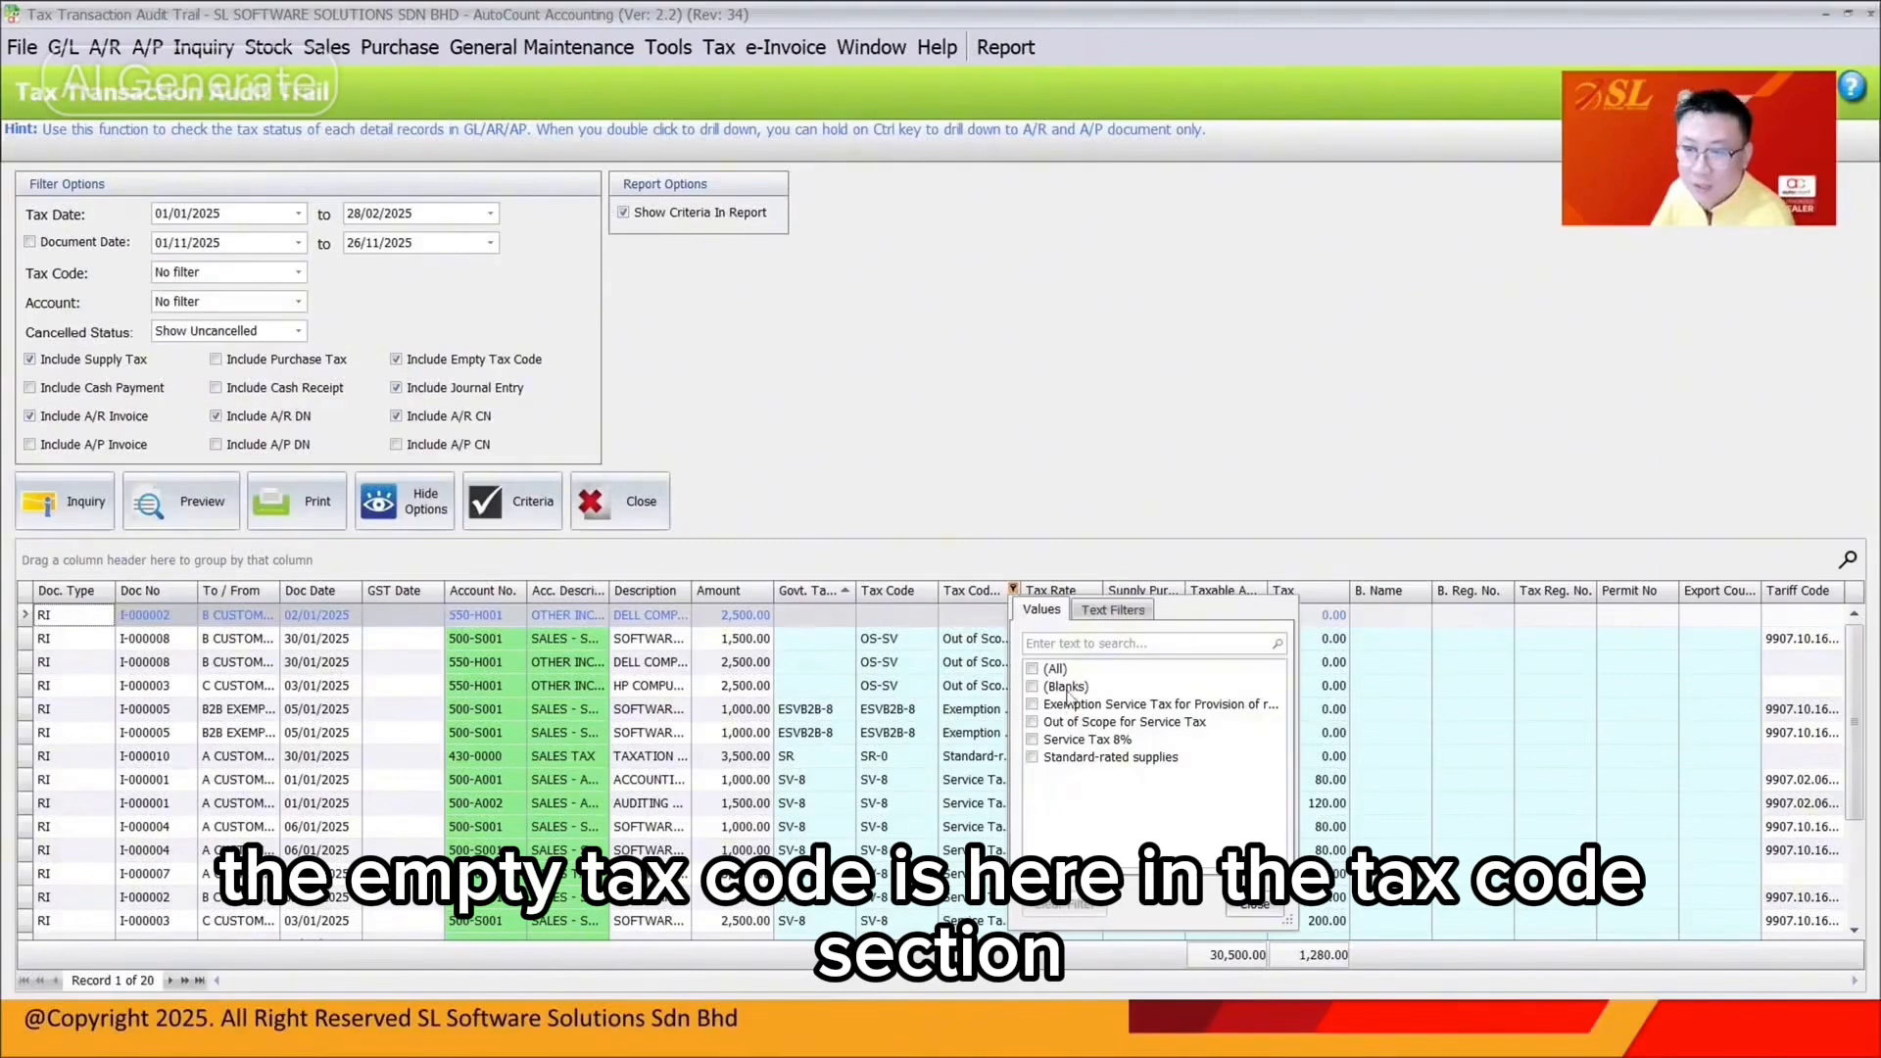
{"action": "left_click", "coordinate": [1032, 686]}
{"action": "left_click", "coordinate": [924, 688]}
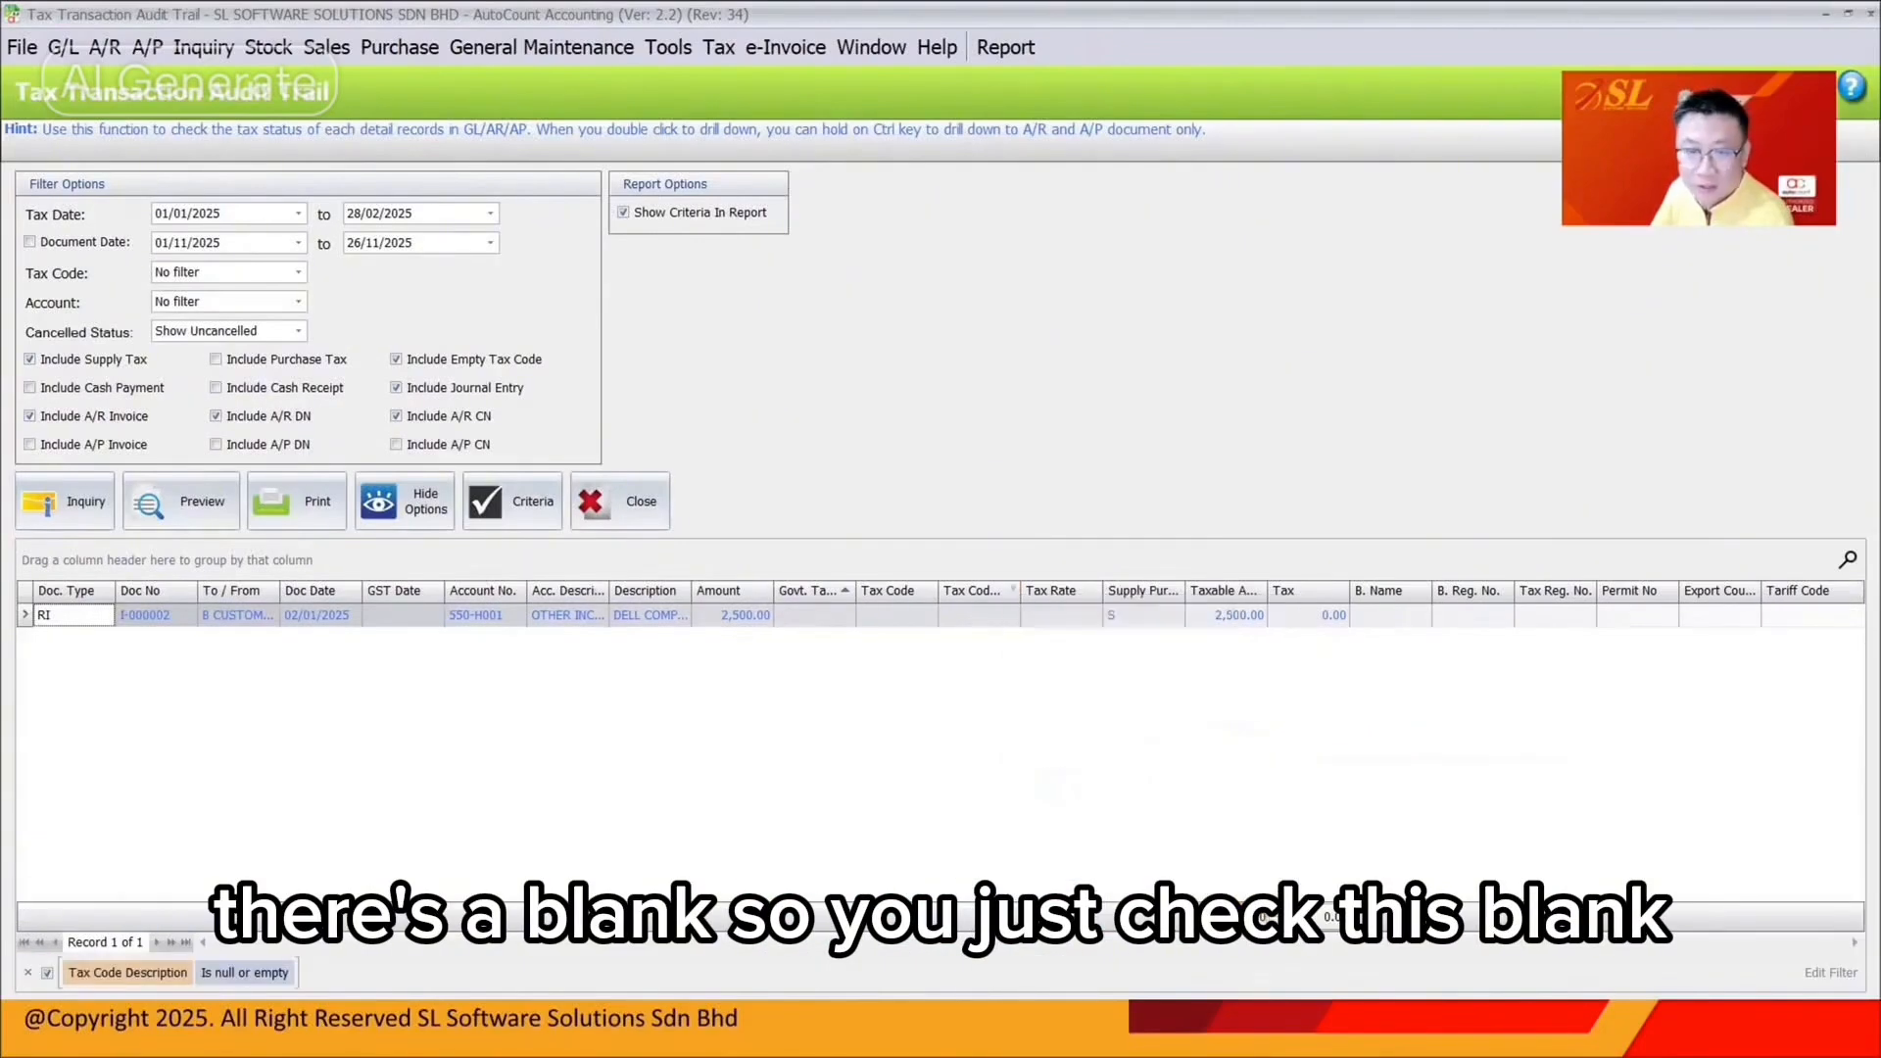
{"action": "left_click", "coordinate": [507, 619]}
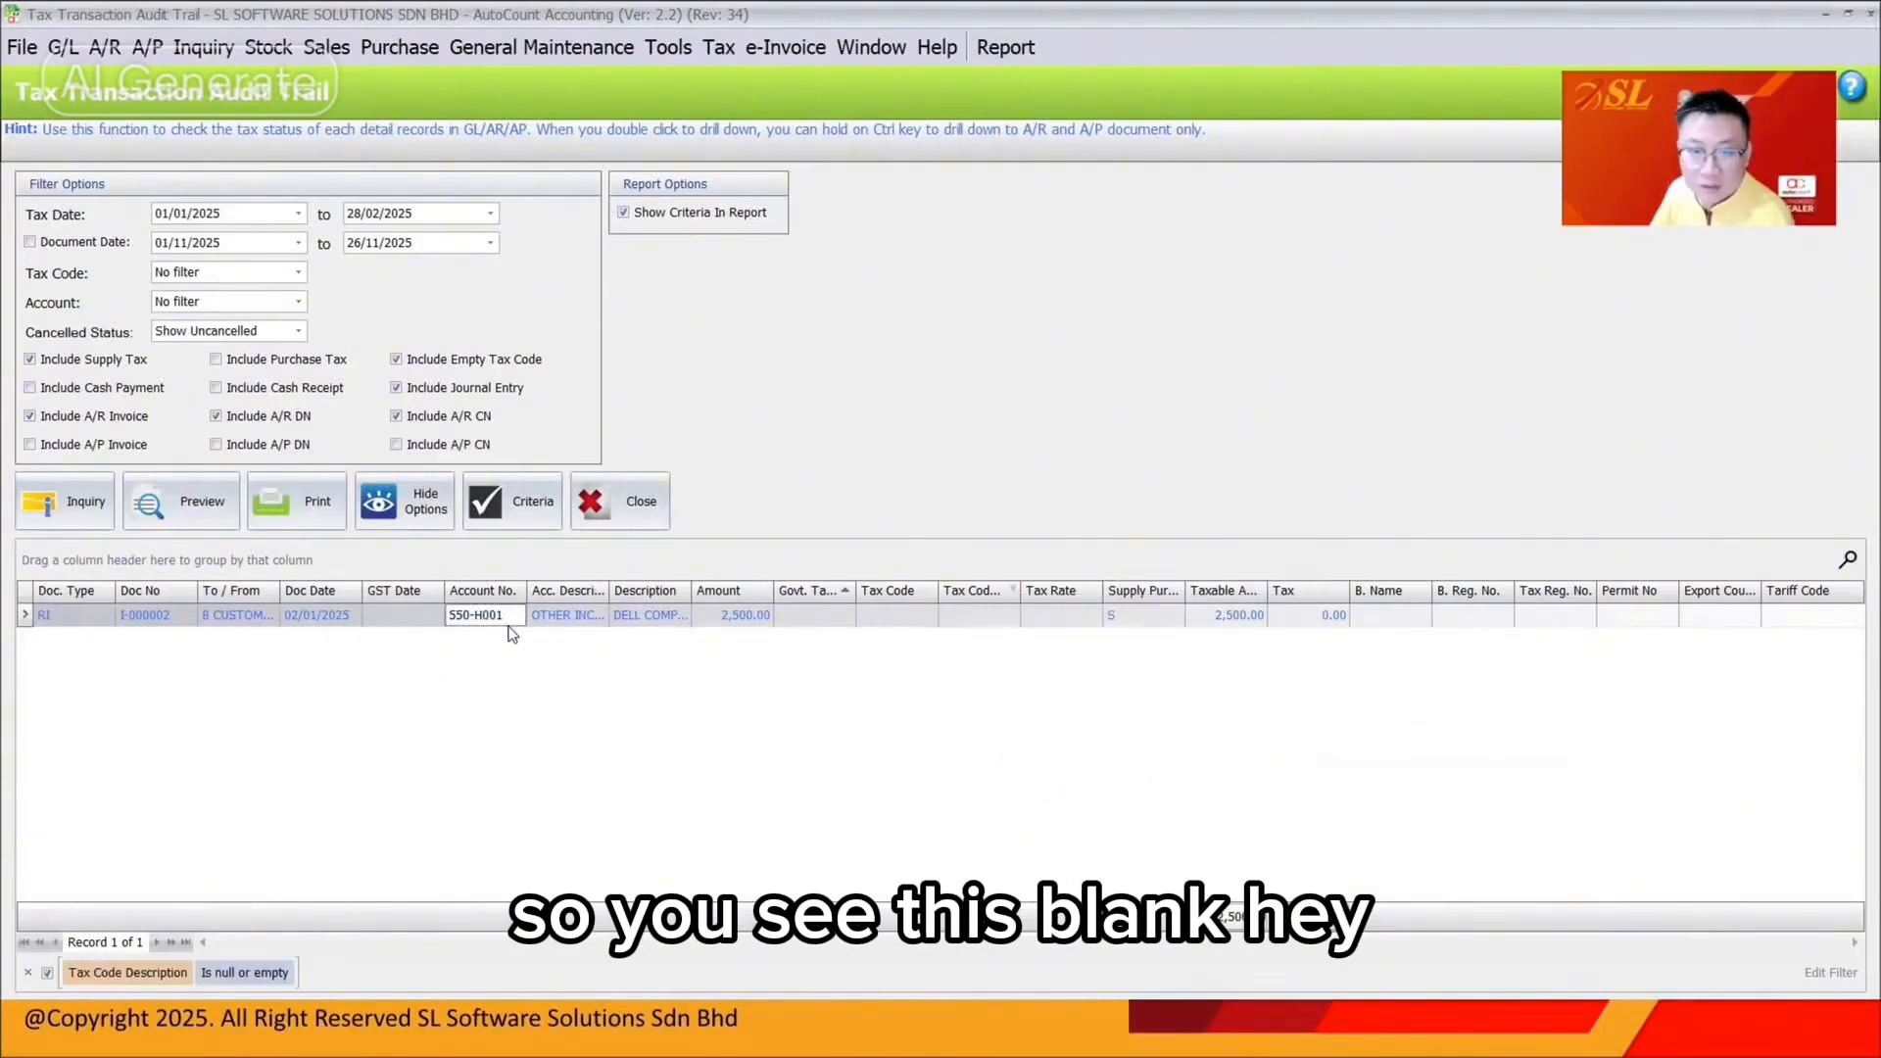
{"action": "left_click", "coordinate": [667, 619]}
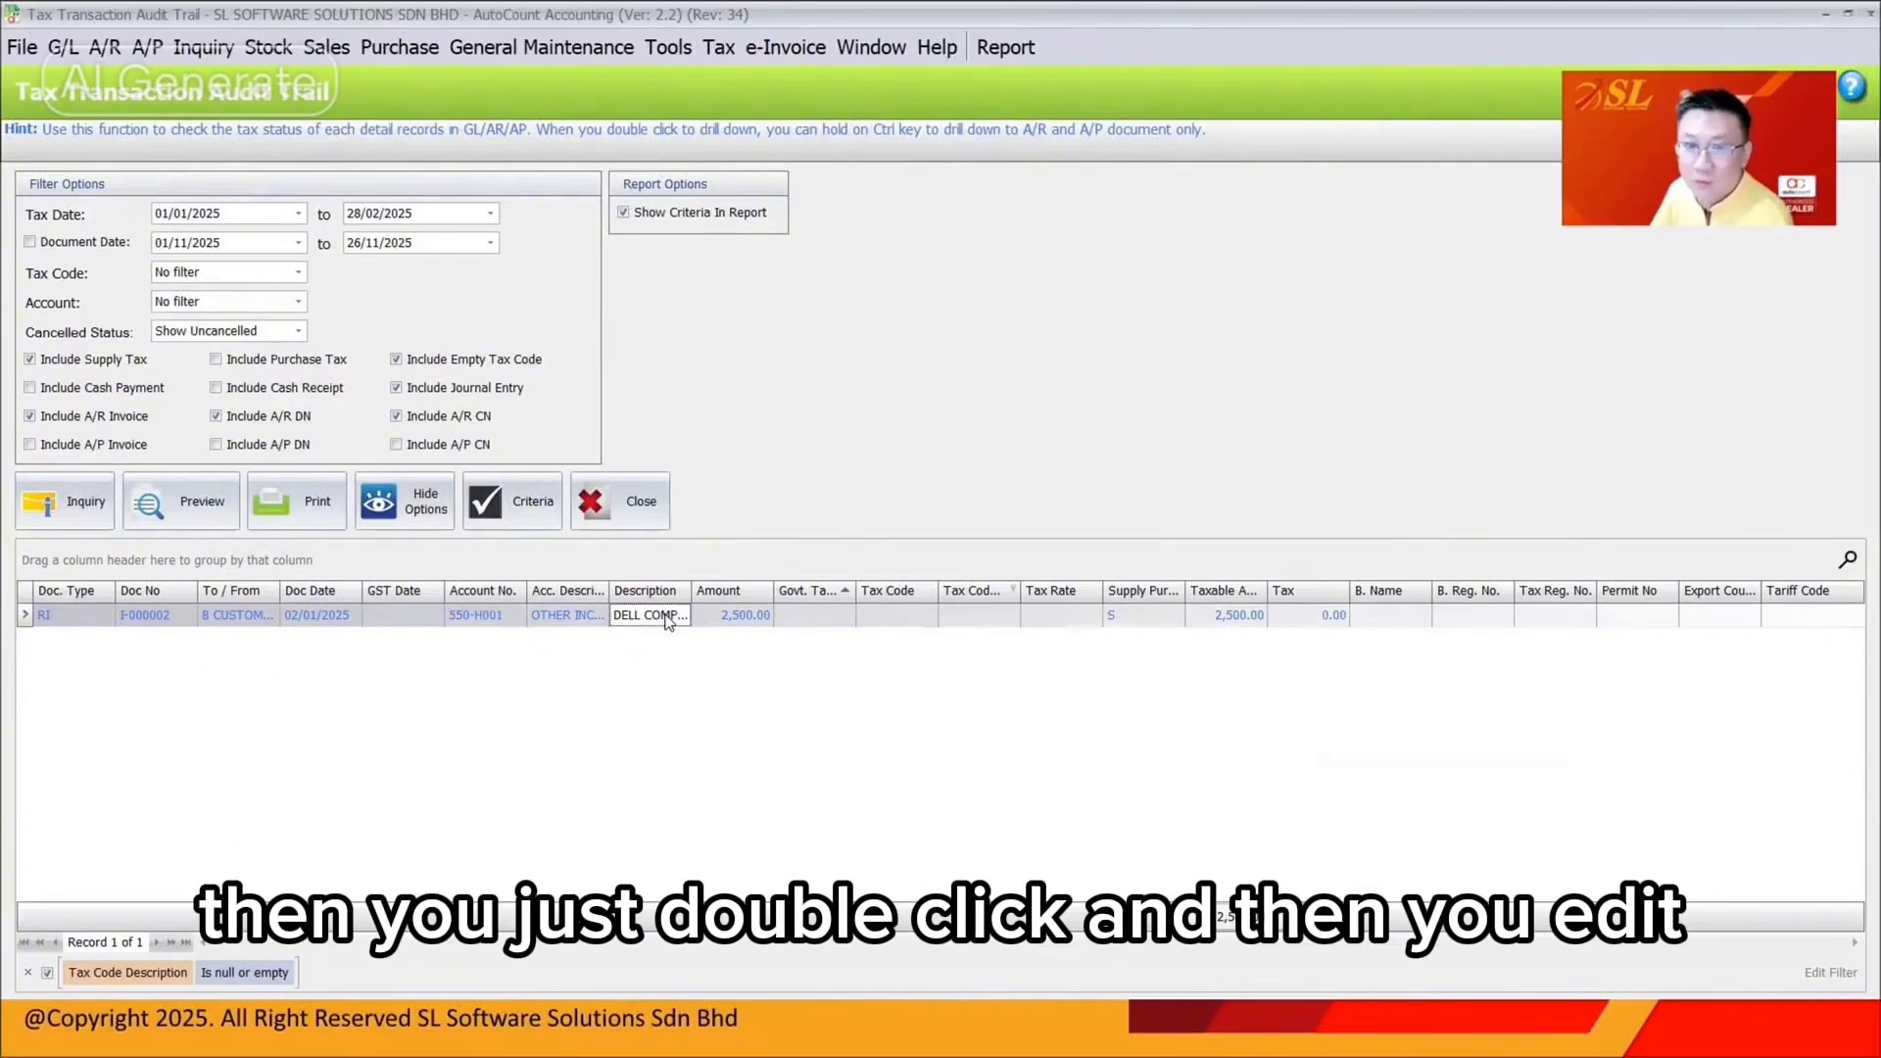
Set invoice I-000002's computer line to tax code OS-SV, save, and rerun the inquiry
{"action": "double_click", "coordinate": [666, 619]}
{"action": "left_click", "coordinate": [1114, 492]}
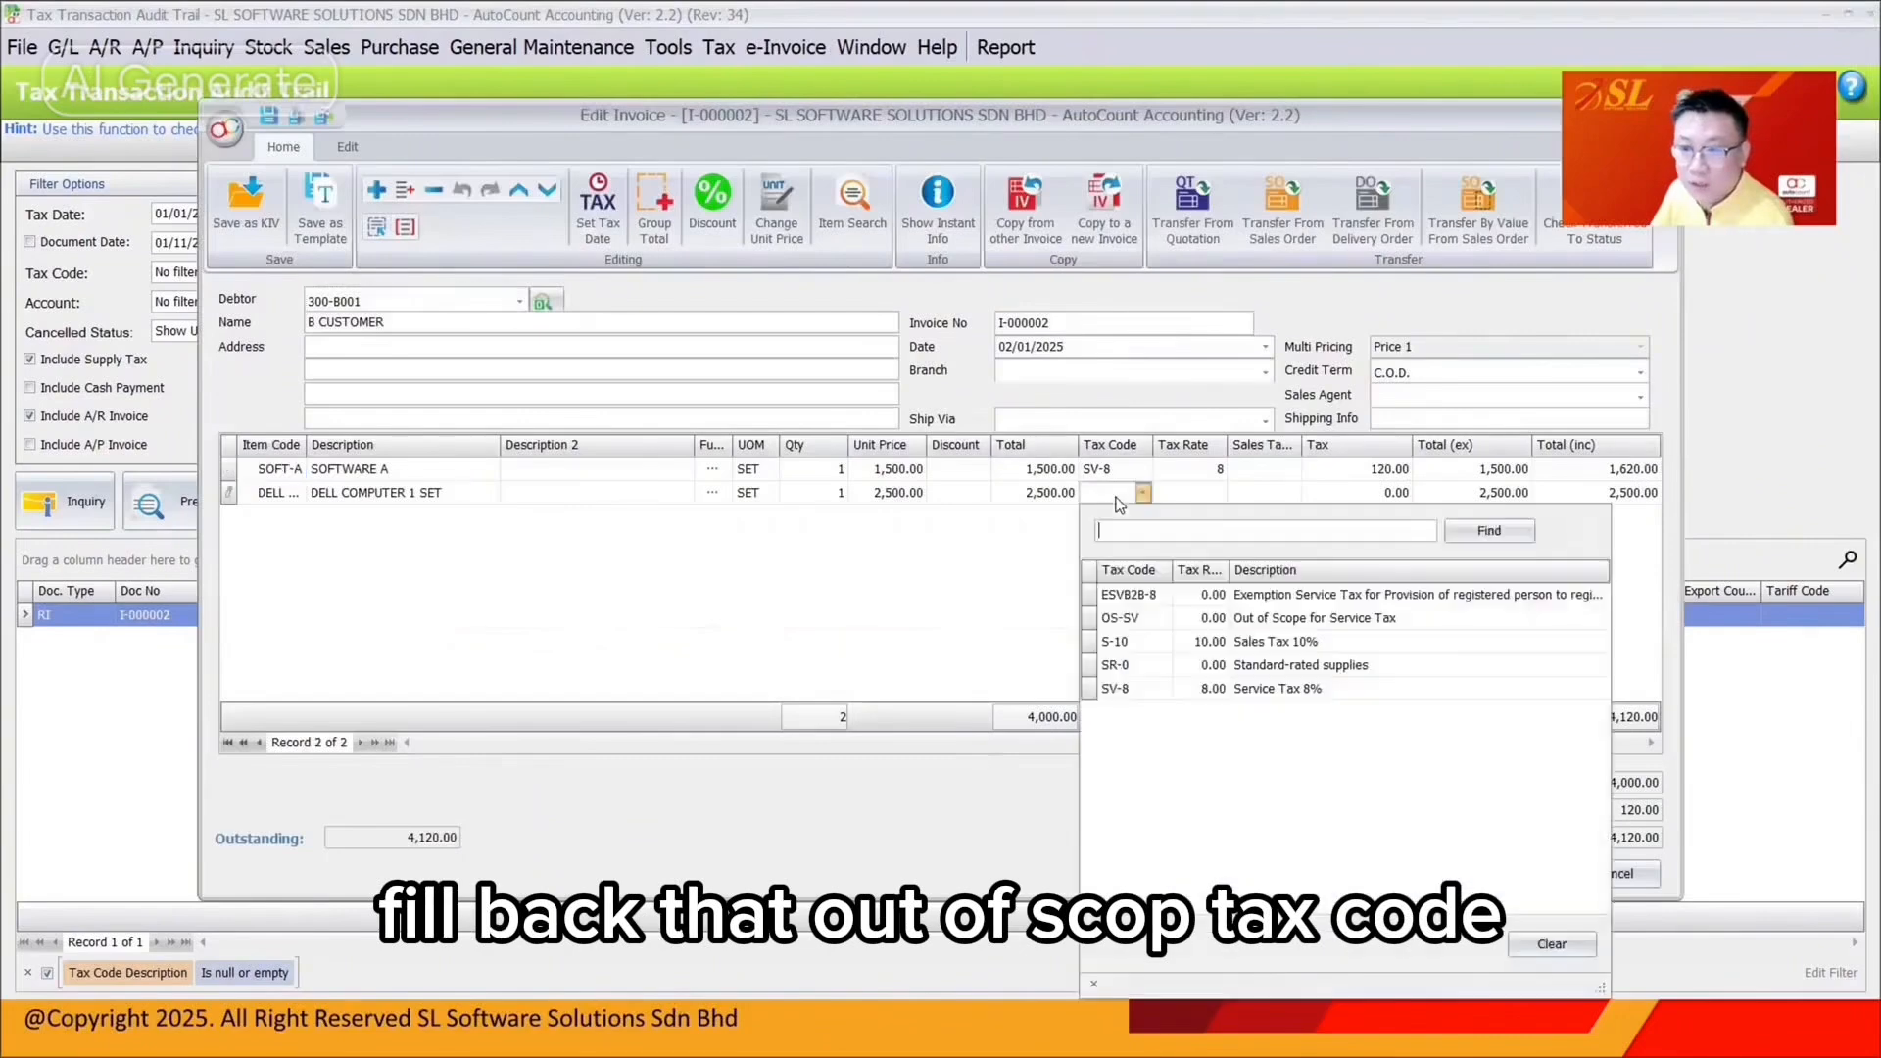
{"action": "left_click", "coordinate": [1127, 622]}
{"action": "left_click", "coordinate": [1286, 881]}
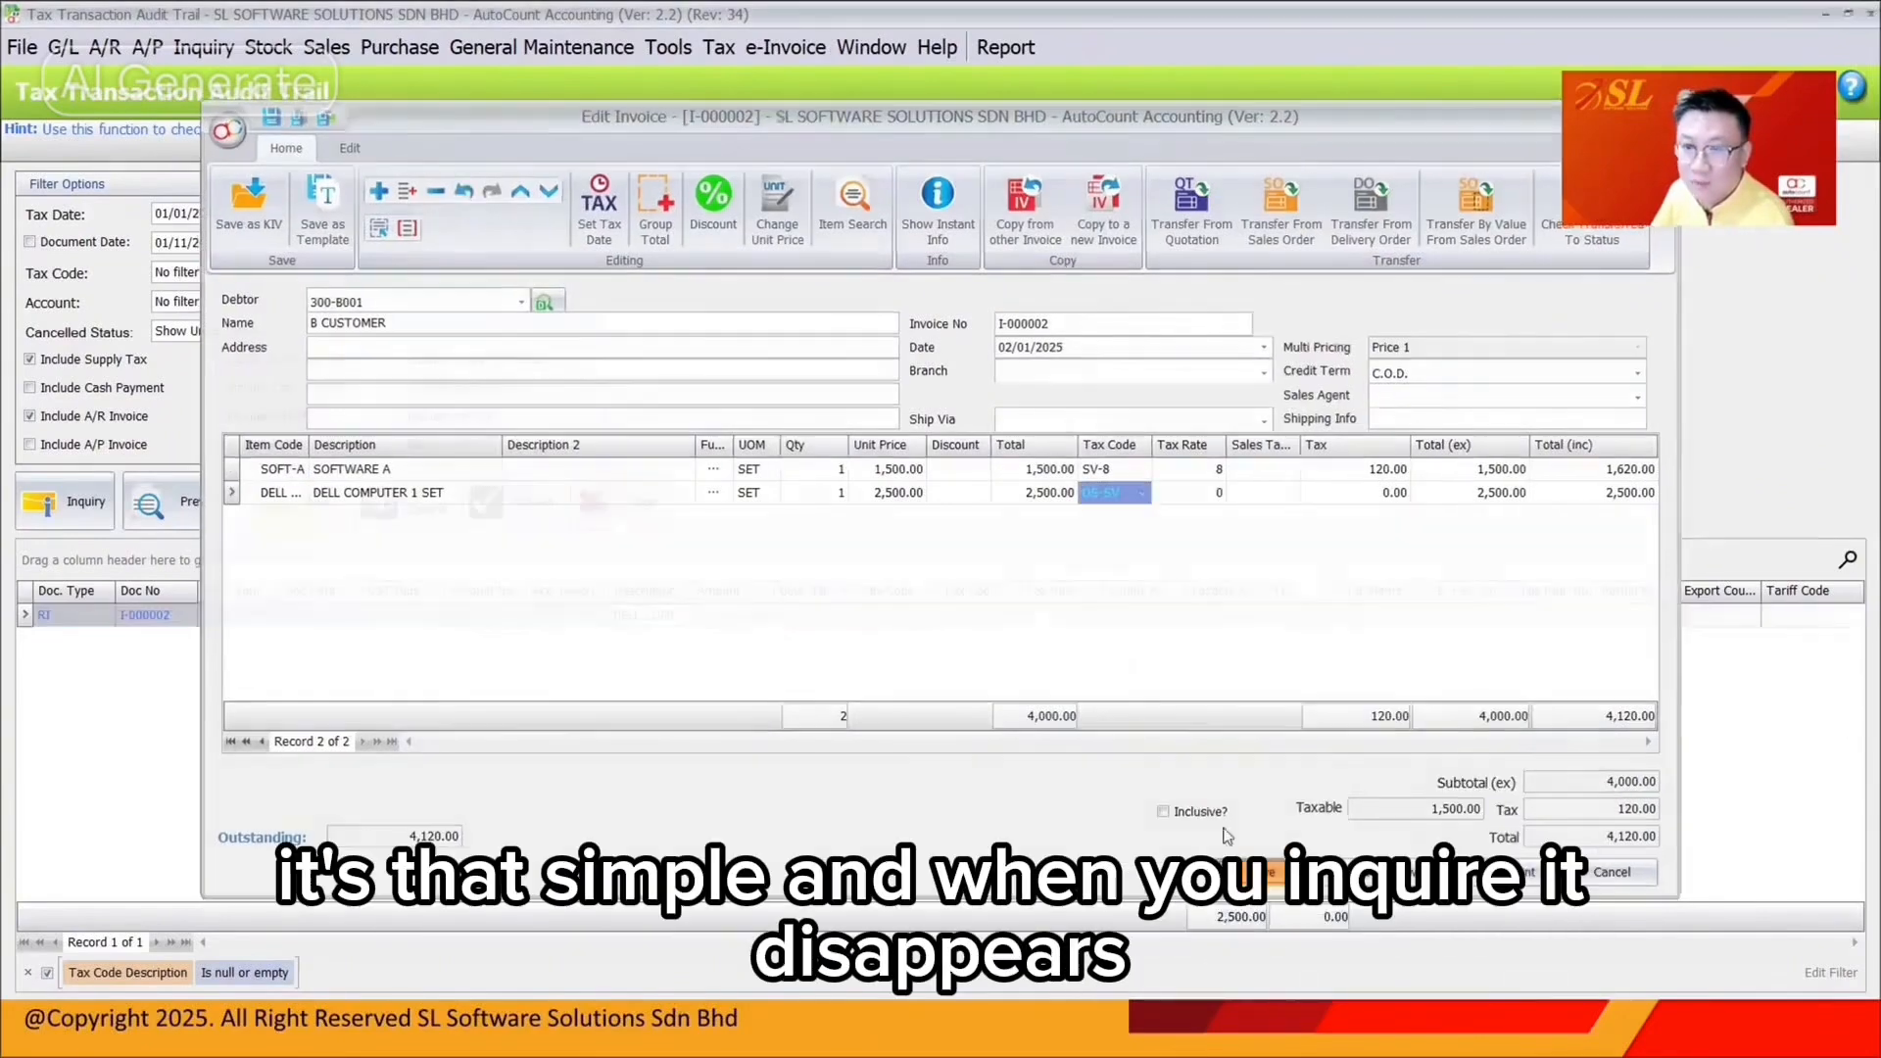
{"action": "left_click", "coordinate": [65, 501]}
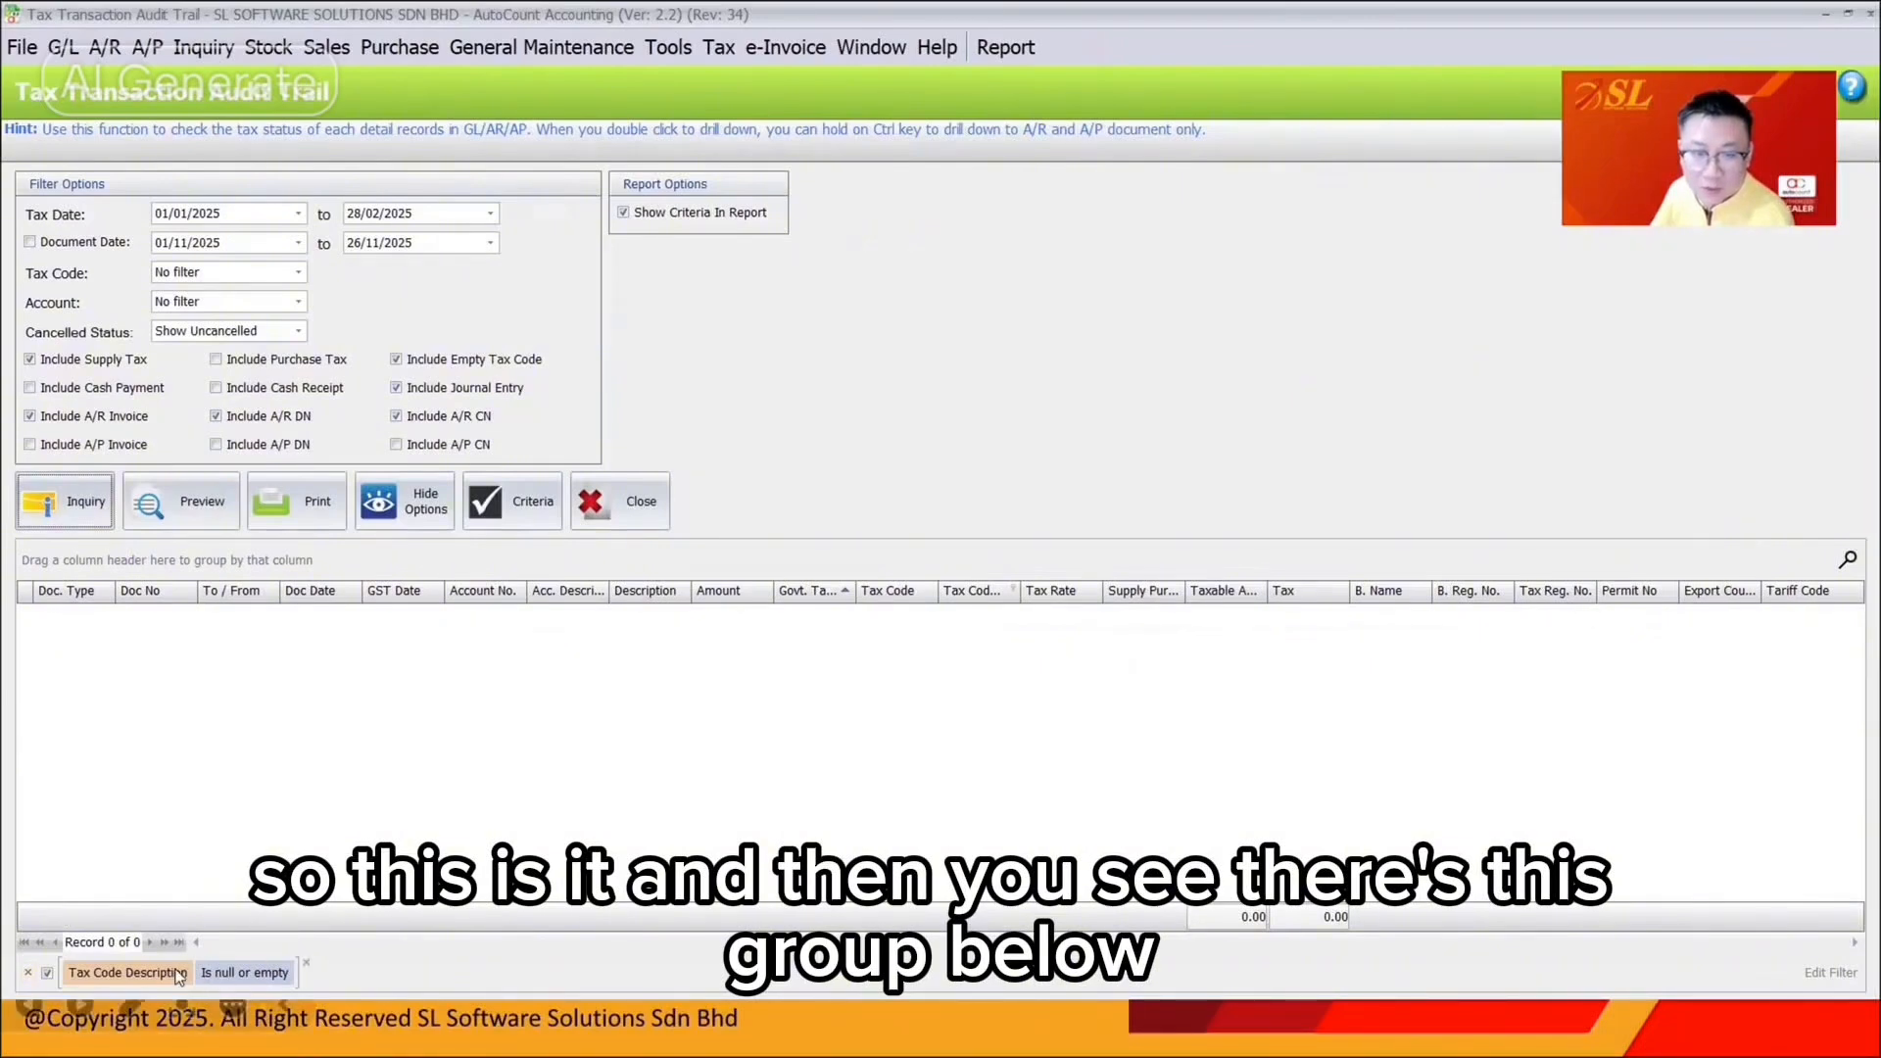
Clear the blank tax-code filter so all 20 transactions are listed again
{"action": "left_click", "coordinate": [306, 963]}
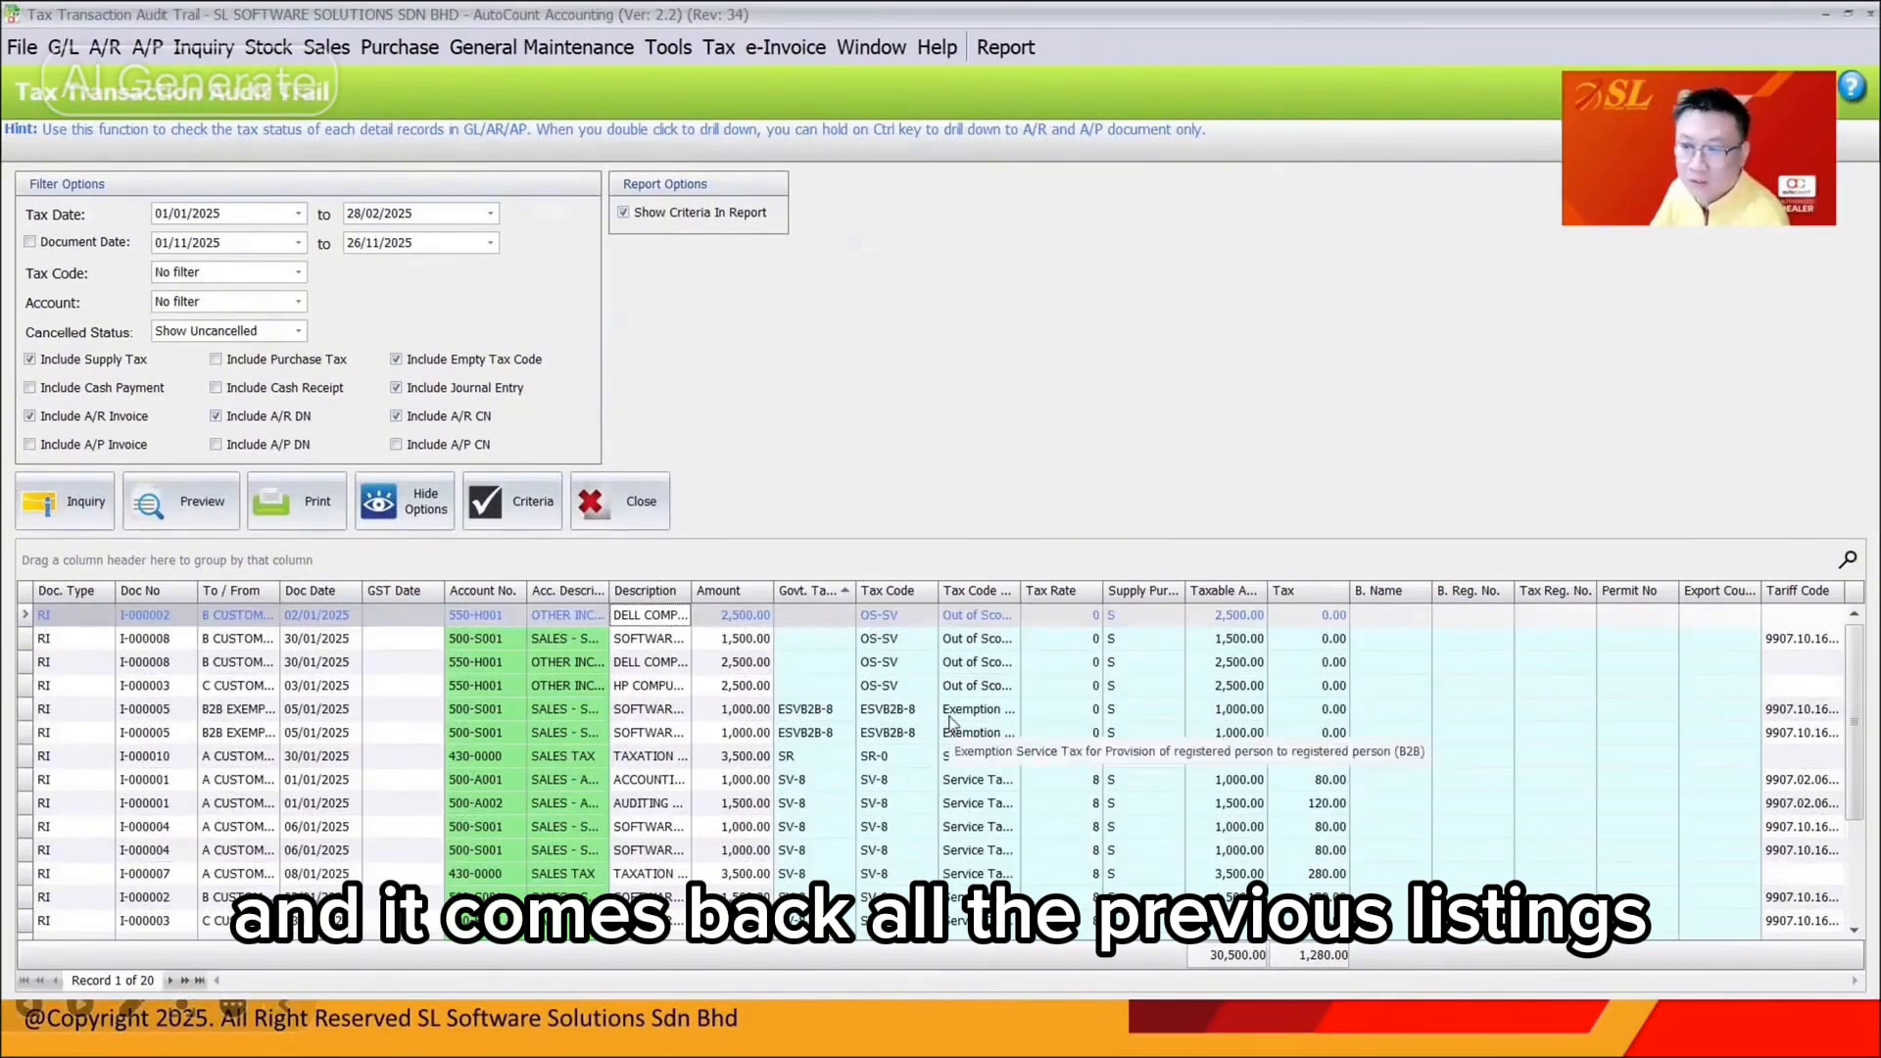
{"action": "left_click", "coordinate": [1014, 590]}
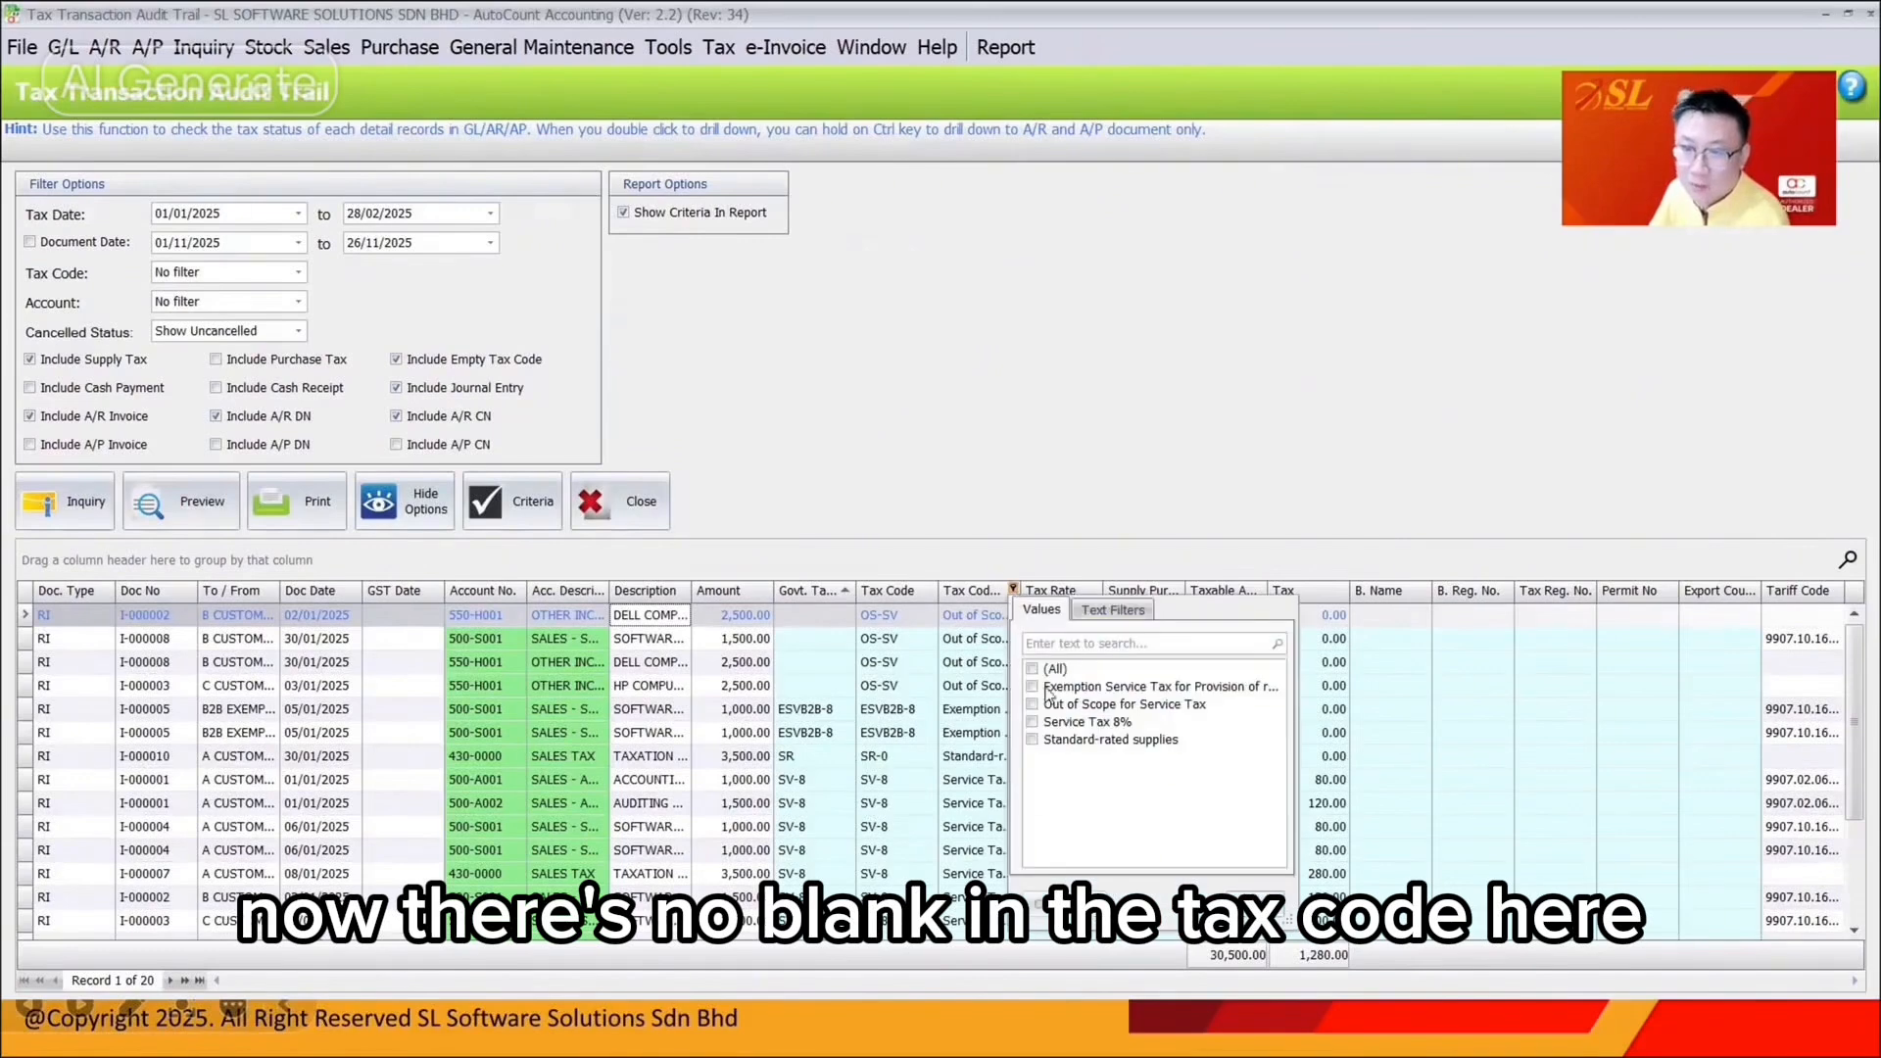
{"action": "left_click", "coordinate": [794, 607]}
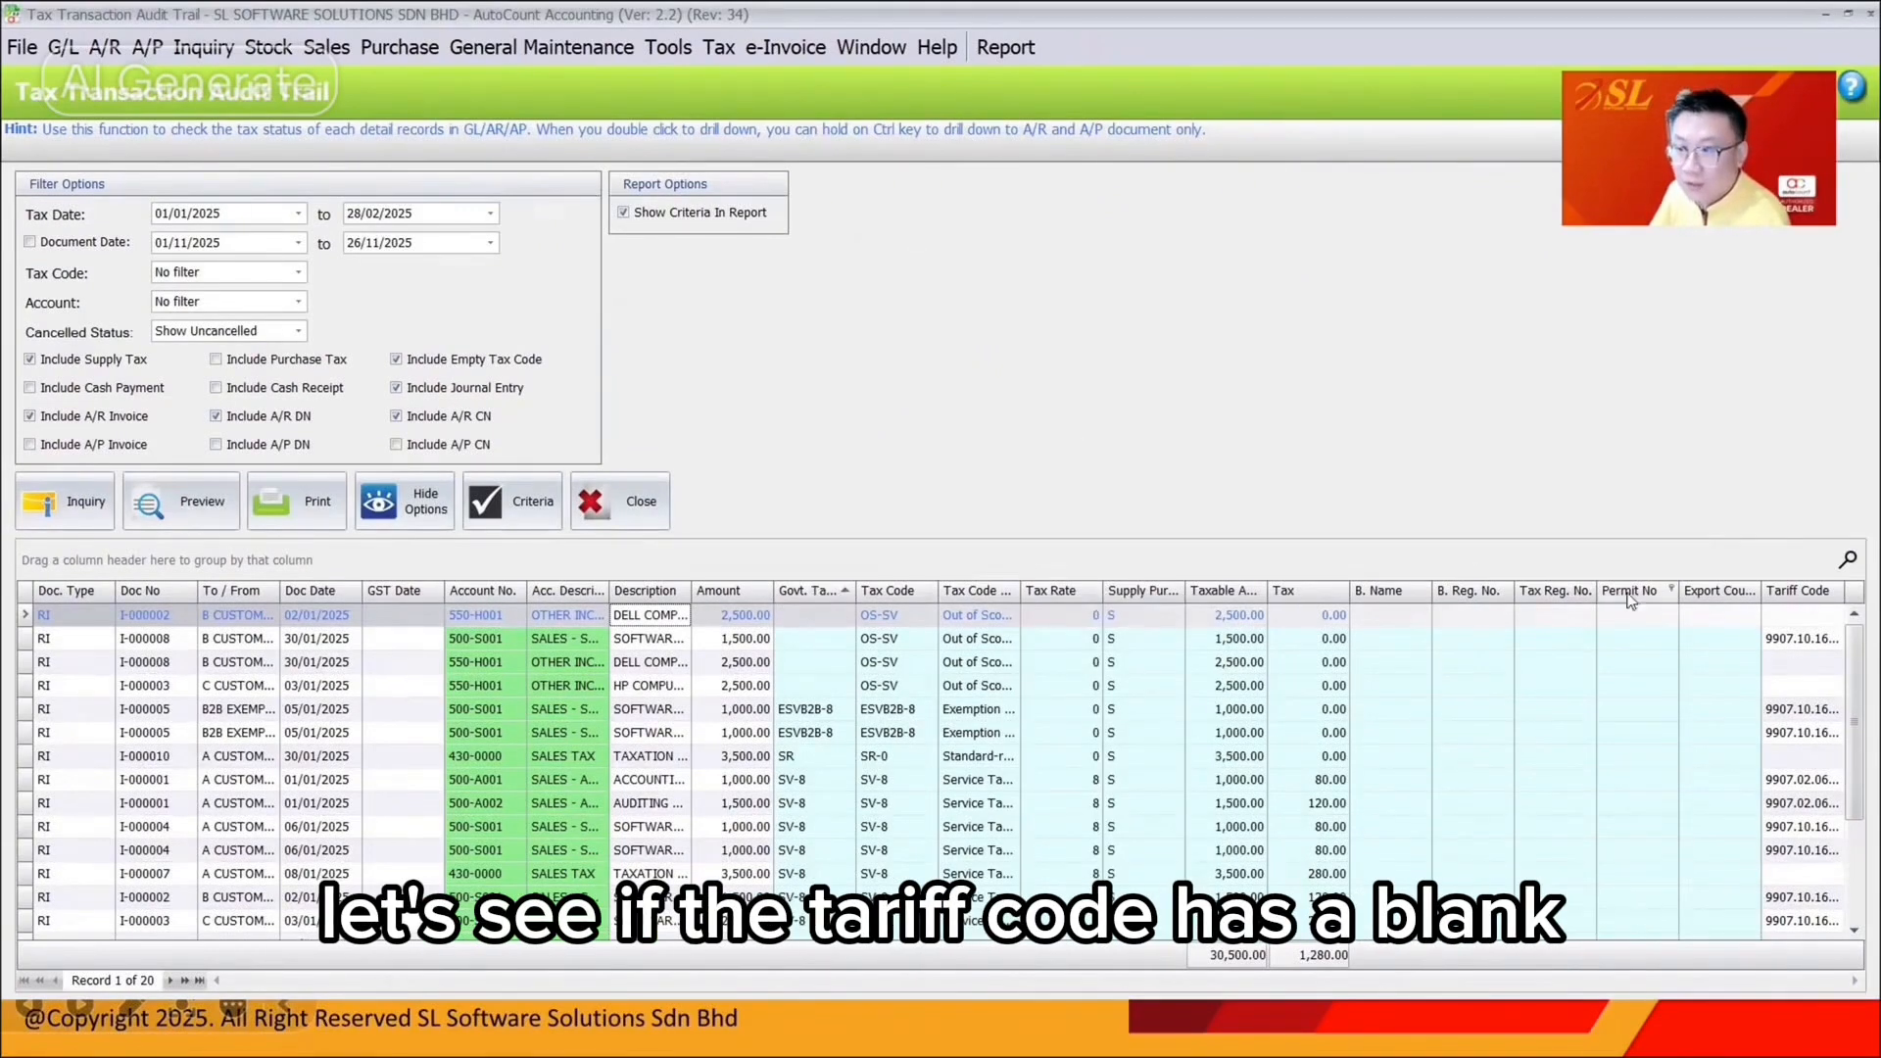
Restore the Tariff Code column to the audit trail grid from the hidden columns
{"action": "left_click_drag", "start_coordinate": [1798, 591], "coordinate": [1808, 679]}
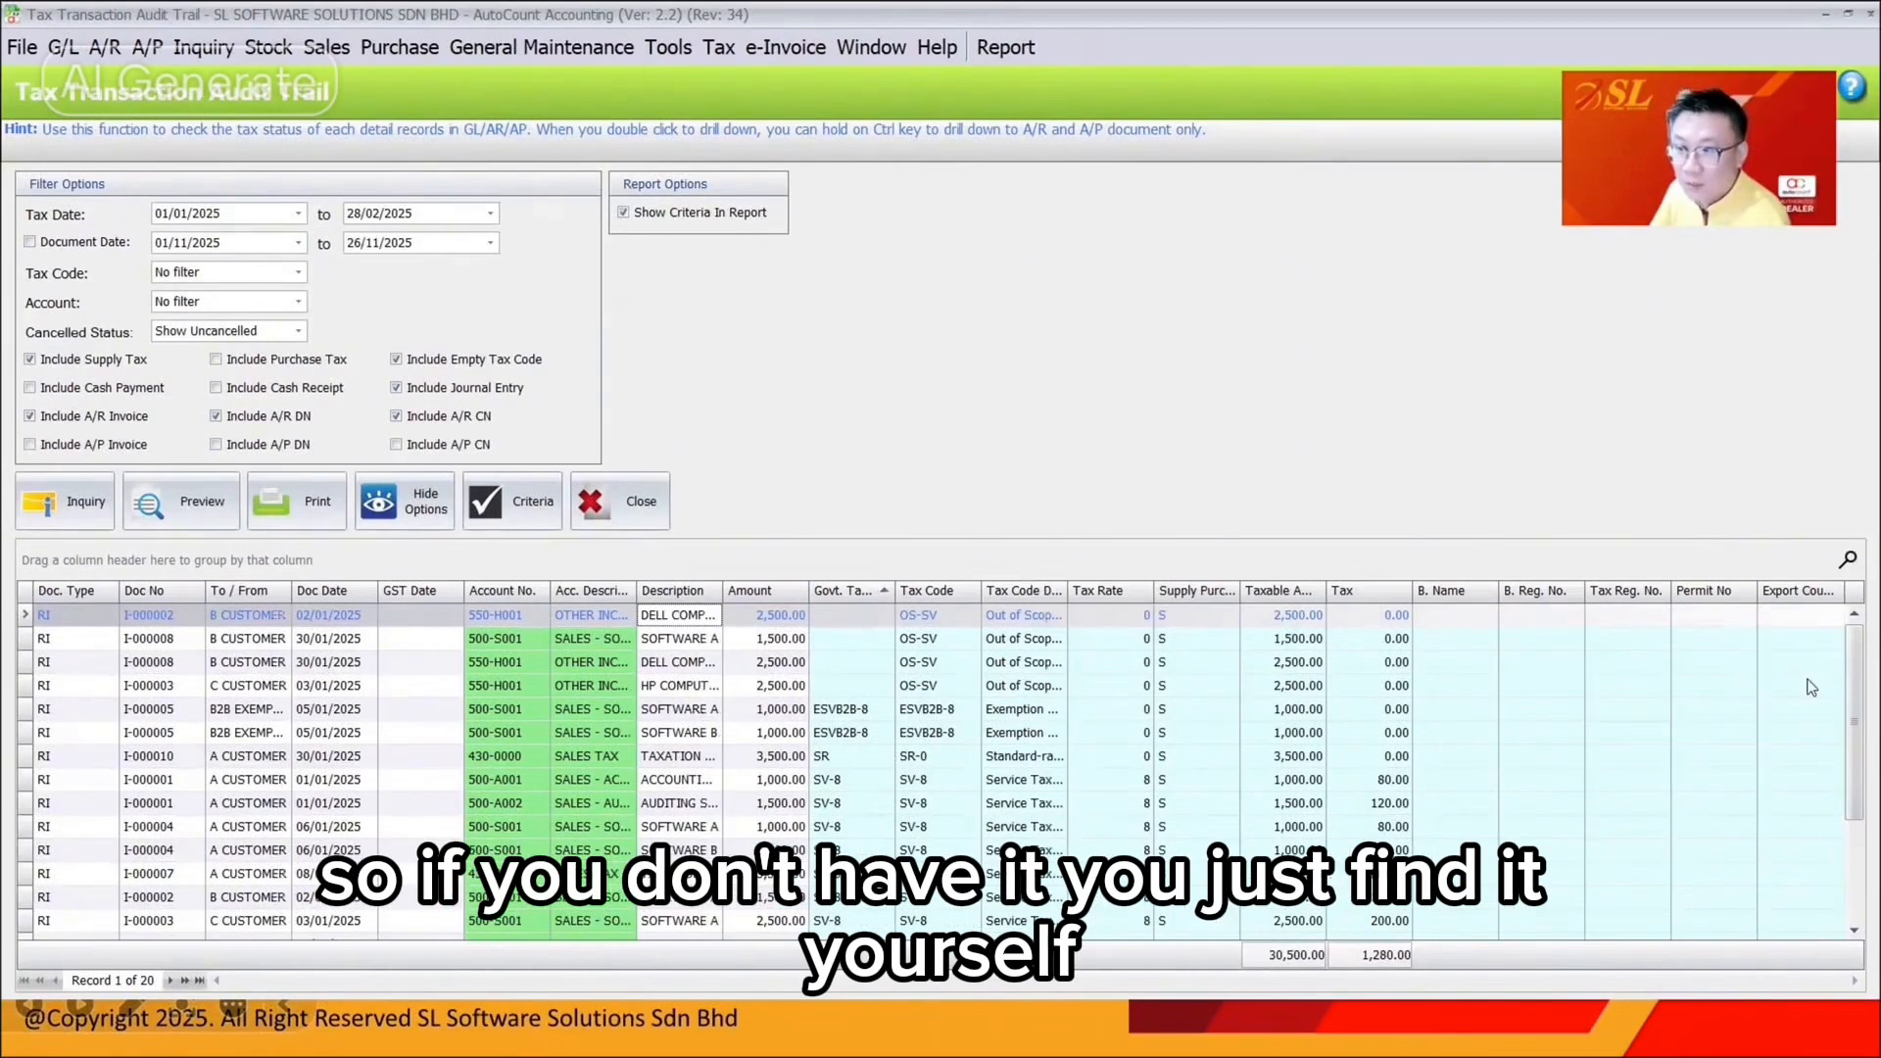
{"action": "right_click", "coordinate": [1430, 592]}
{"action": "left_click", "coordinate": [1538, 220]}
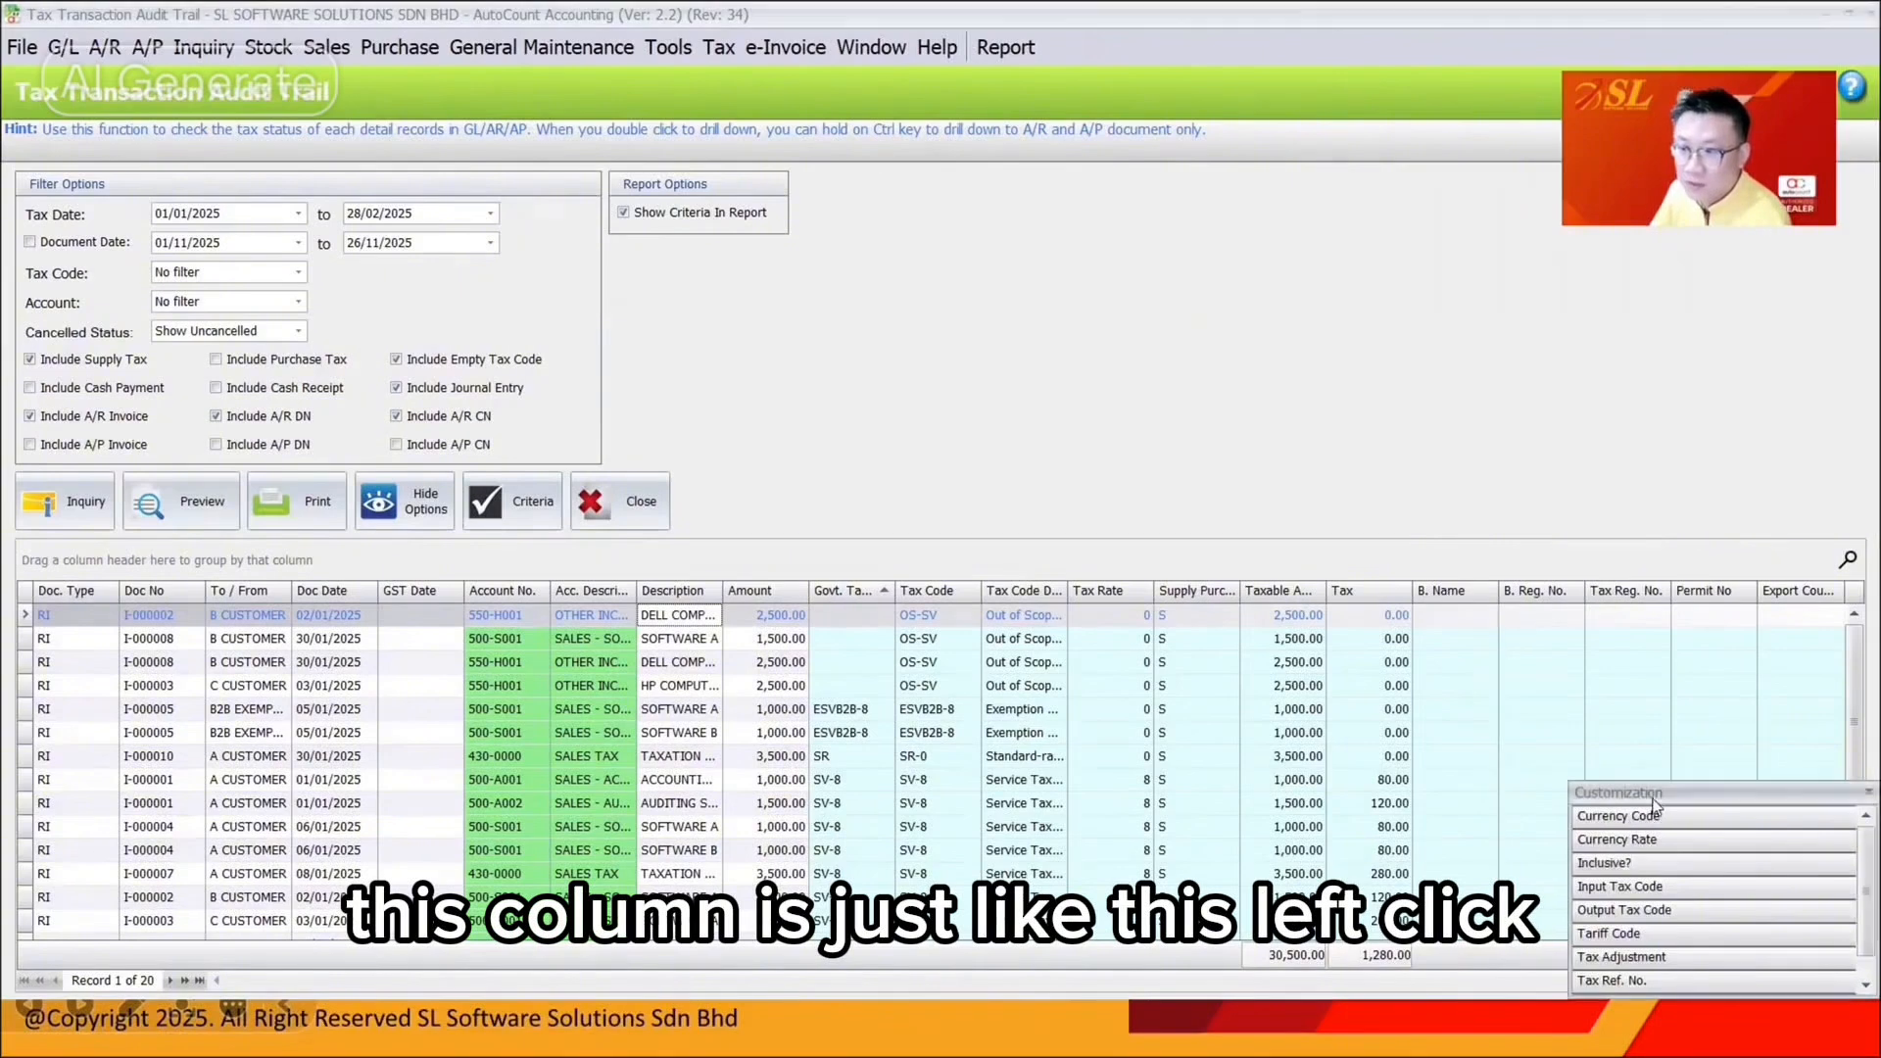
{"action": "scroll", "coordinate": [1631, 745], "scroll_direction": "down", "scroll_amount": 1}
{"action": "left_click_drag", "start_coordinate": [1612, 863], "coordinate": [1748, 594]}
{"action": "left_click", "coordinate": [1846, 726]}
Filter to blank tariff codes and review the rows, including I-000007 and I-000010
{"action": "left_click", "coordinate": [1839, 589]}
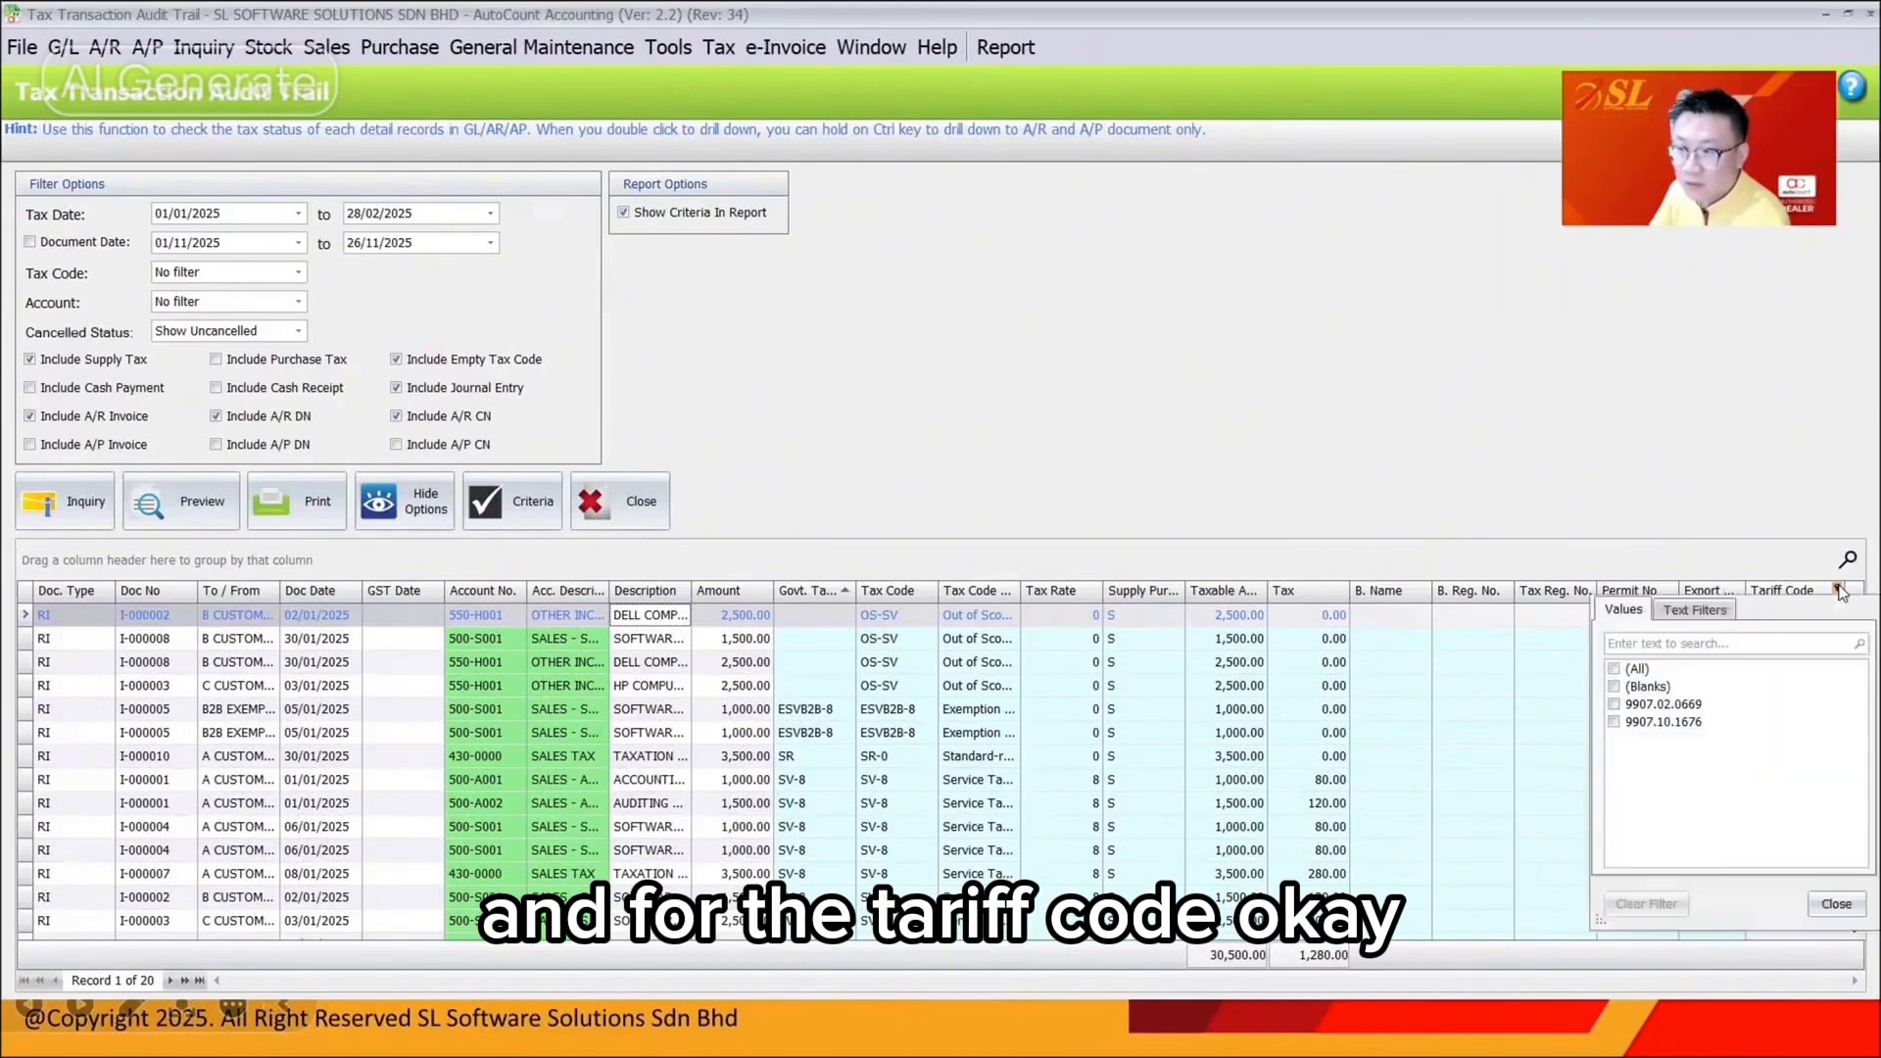
{"action": "left_click", "coordinate": [1613, 689]}
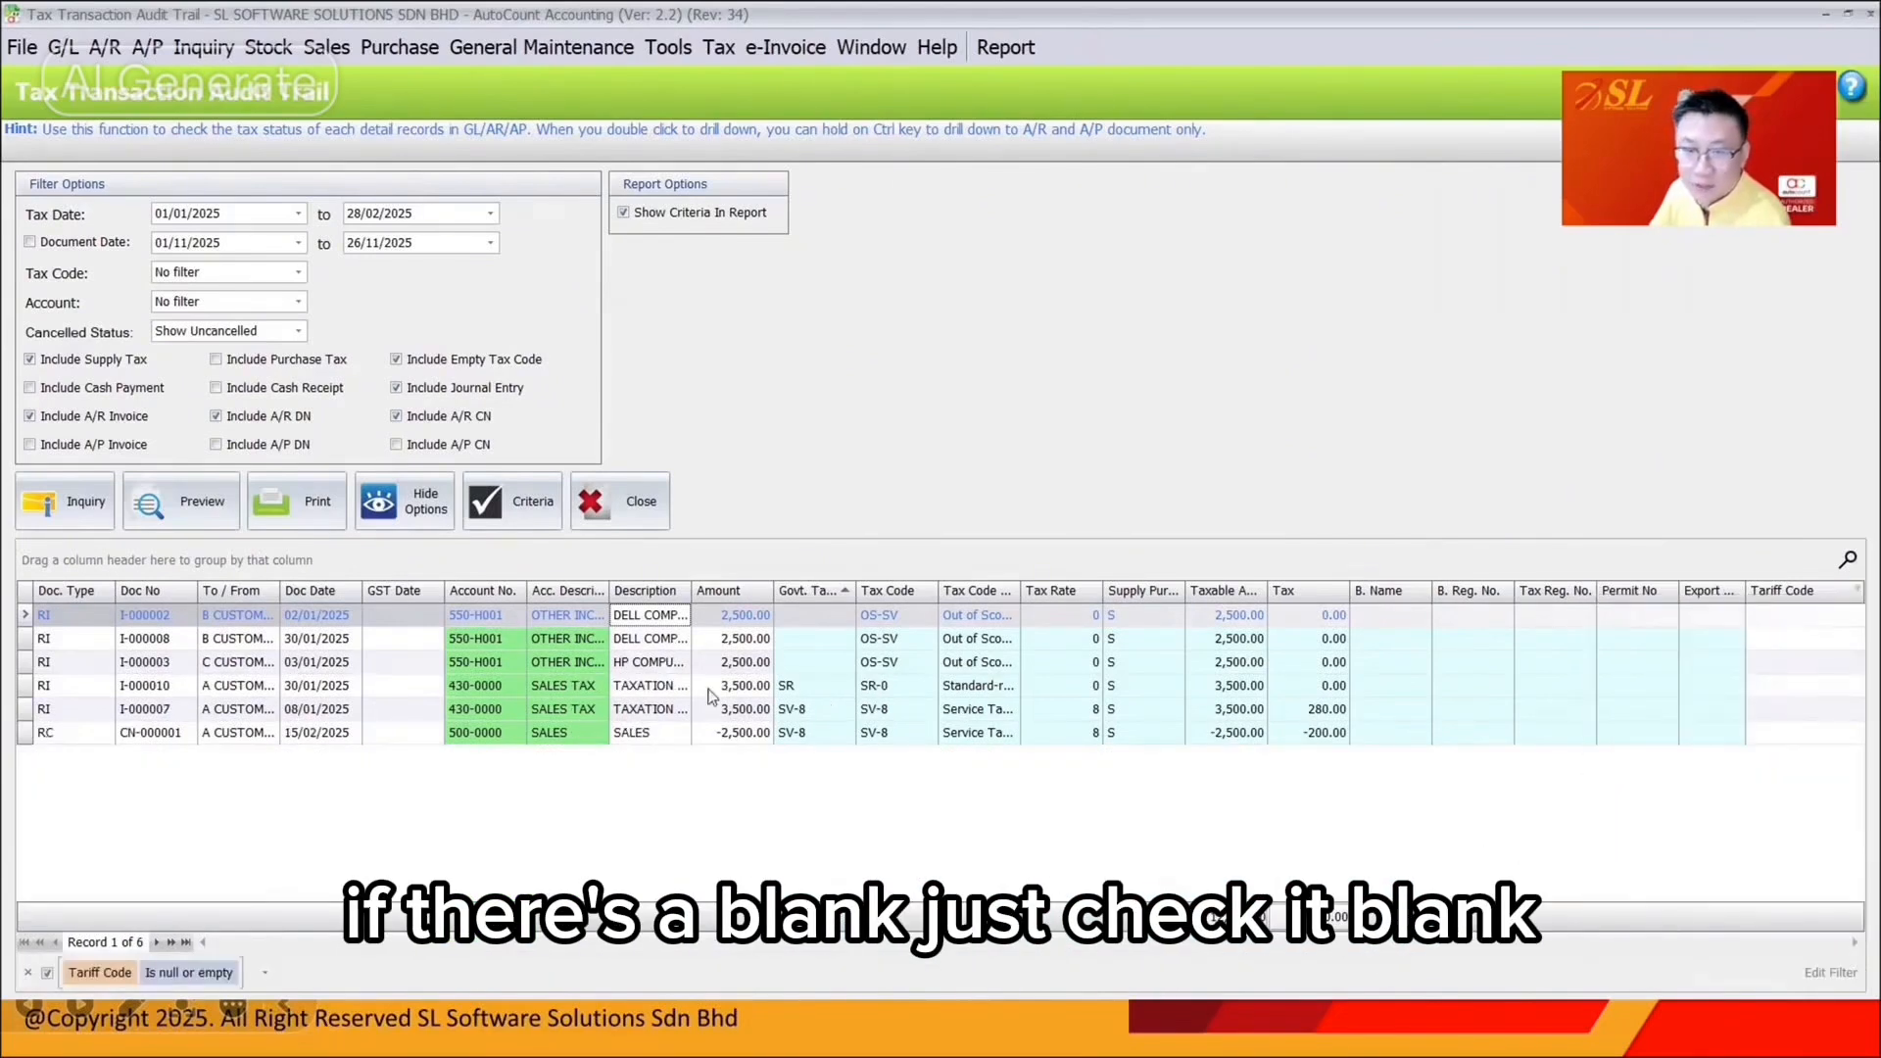
{"action": "left_click", "coordinate": [659, 641]}
{"action": "left_click", "coordinate": [657, 660]}
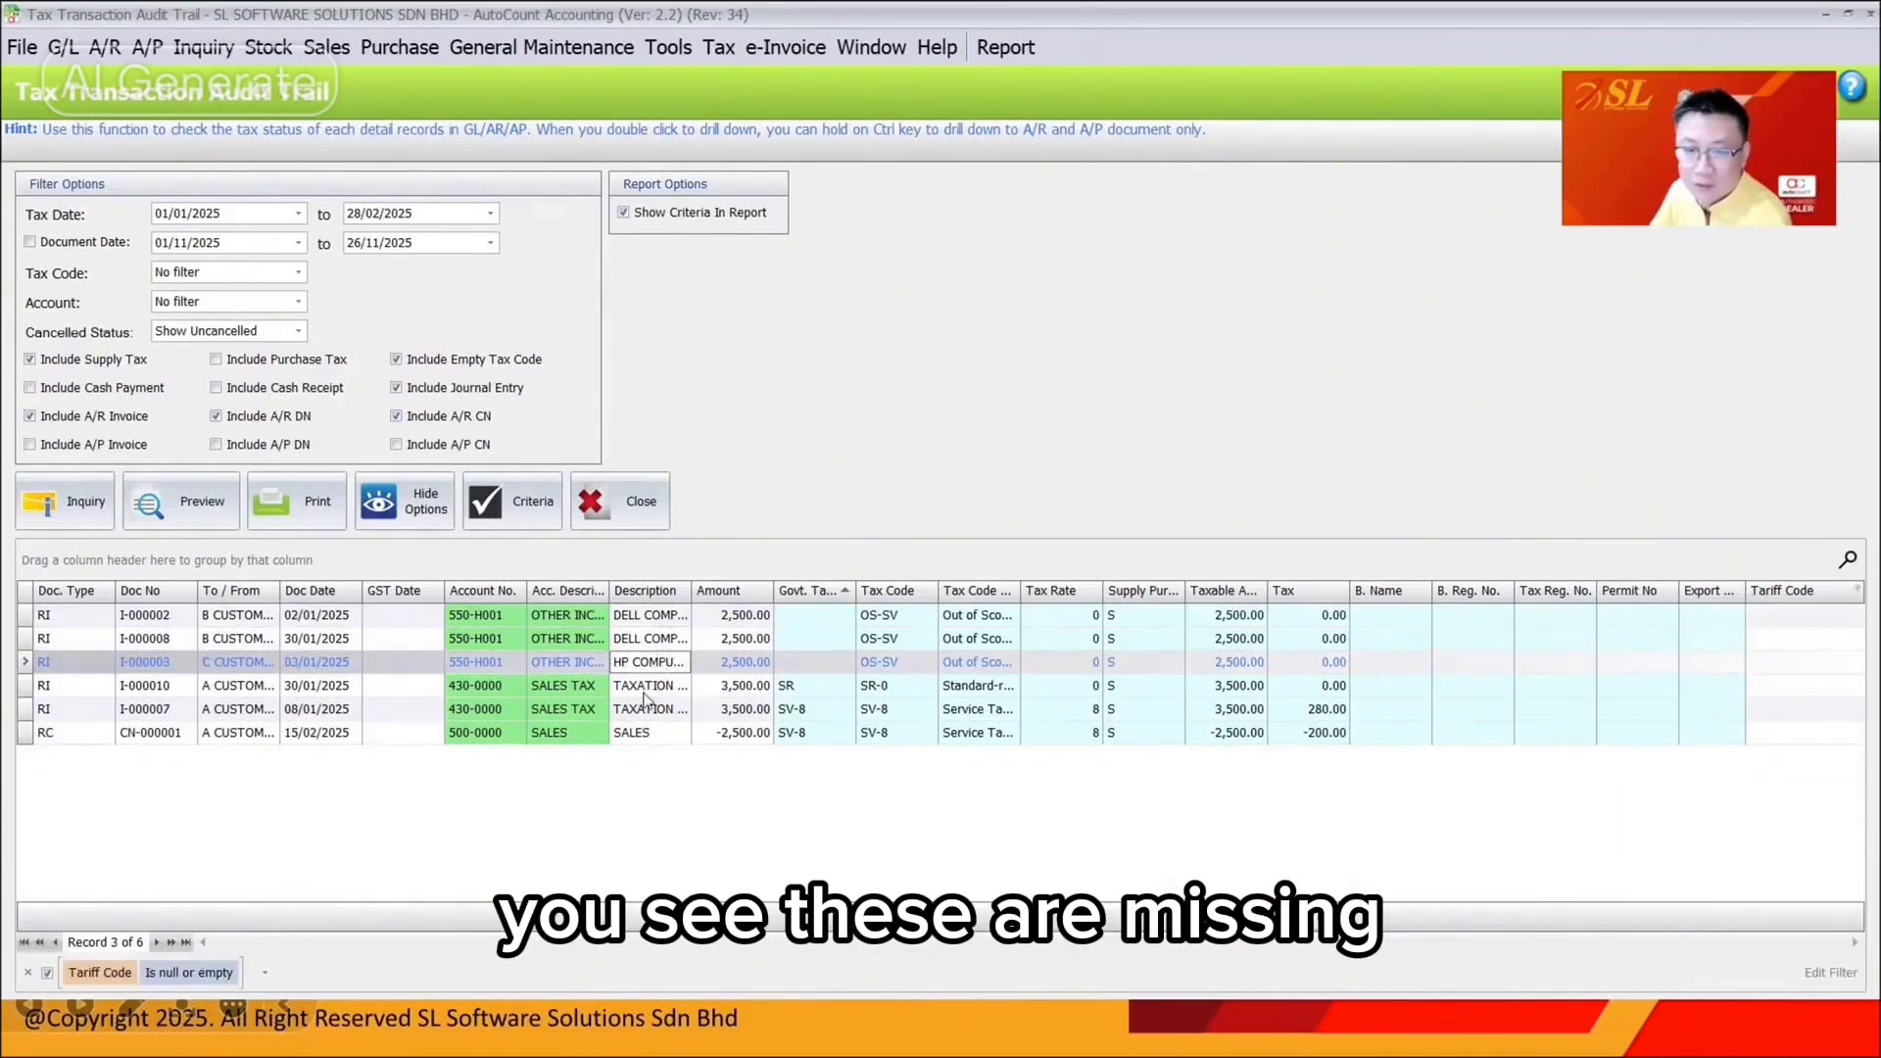
{"action": "left_click", "coordinate": [644, 690]}
{"action": "left_click", "coordinate": [655, 720]}
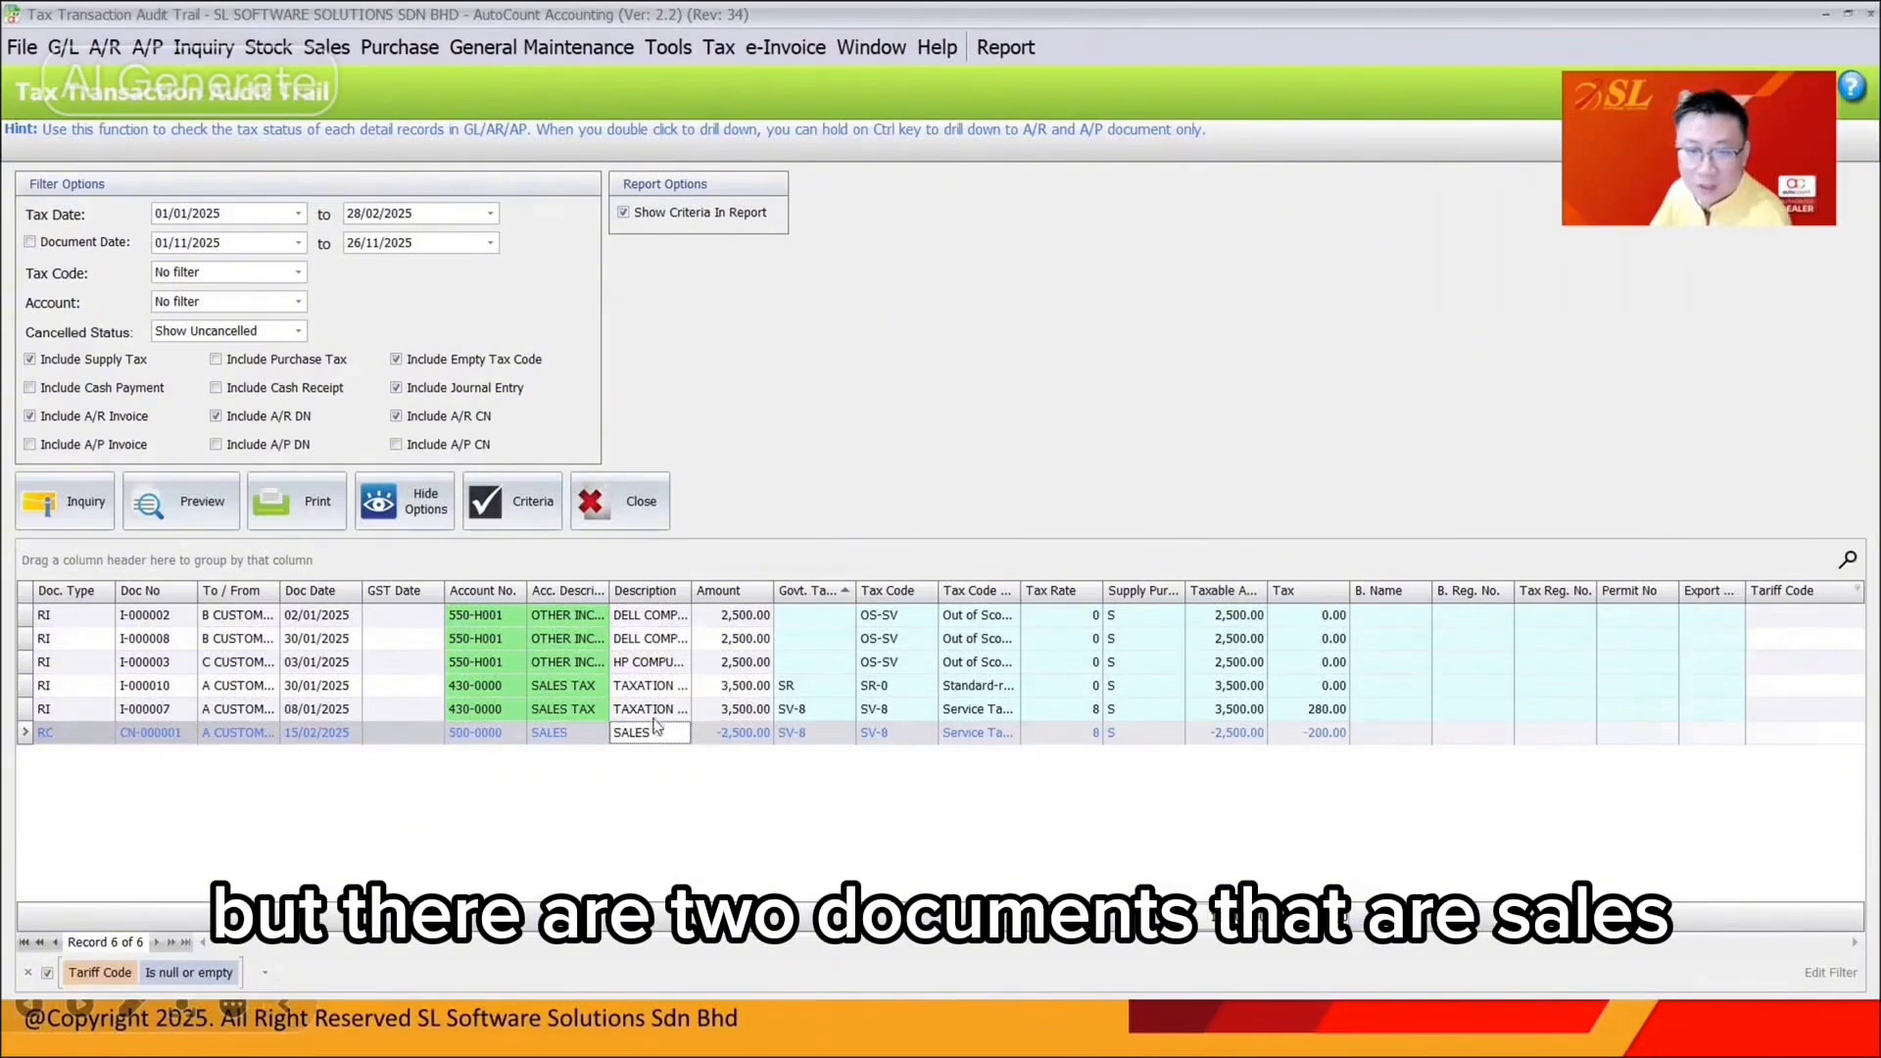
{"action": "left_click", "coordinate": [666, 689]}
Check the blank Tariff Code cells on invoice I-000010's lines
{"action": "left_click", "coordinate": [1771, 689]}
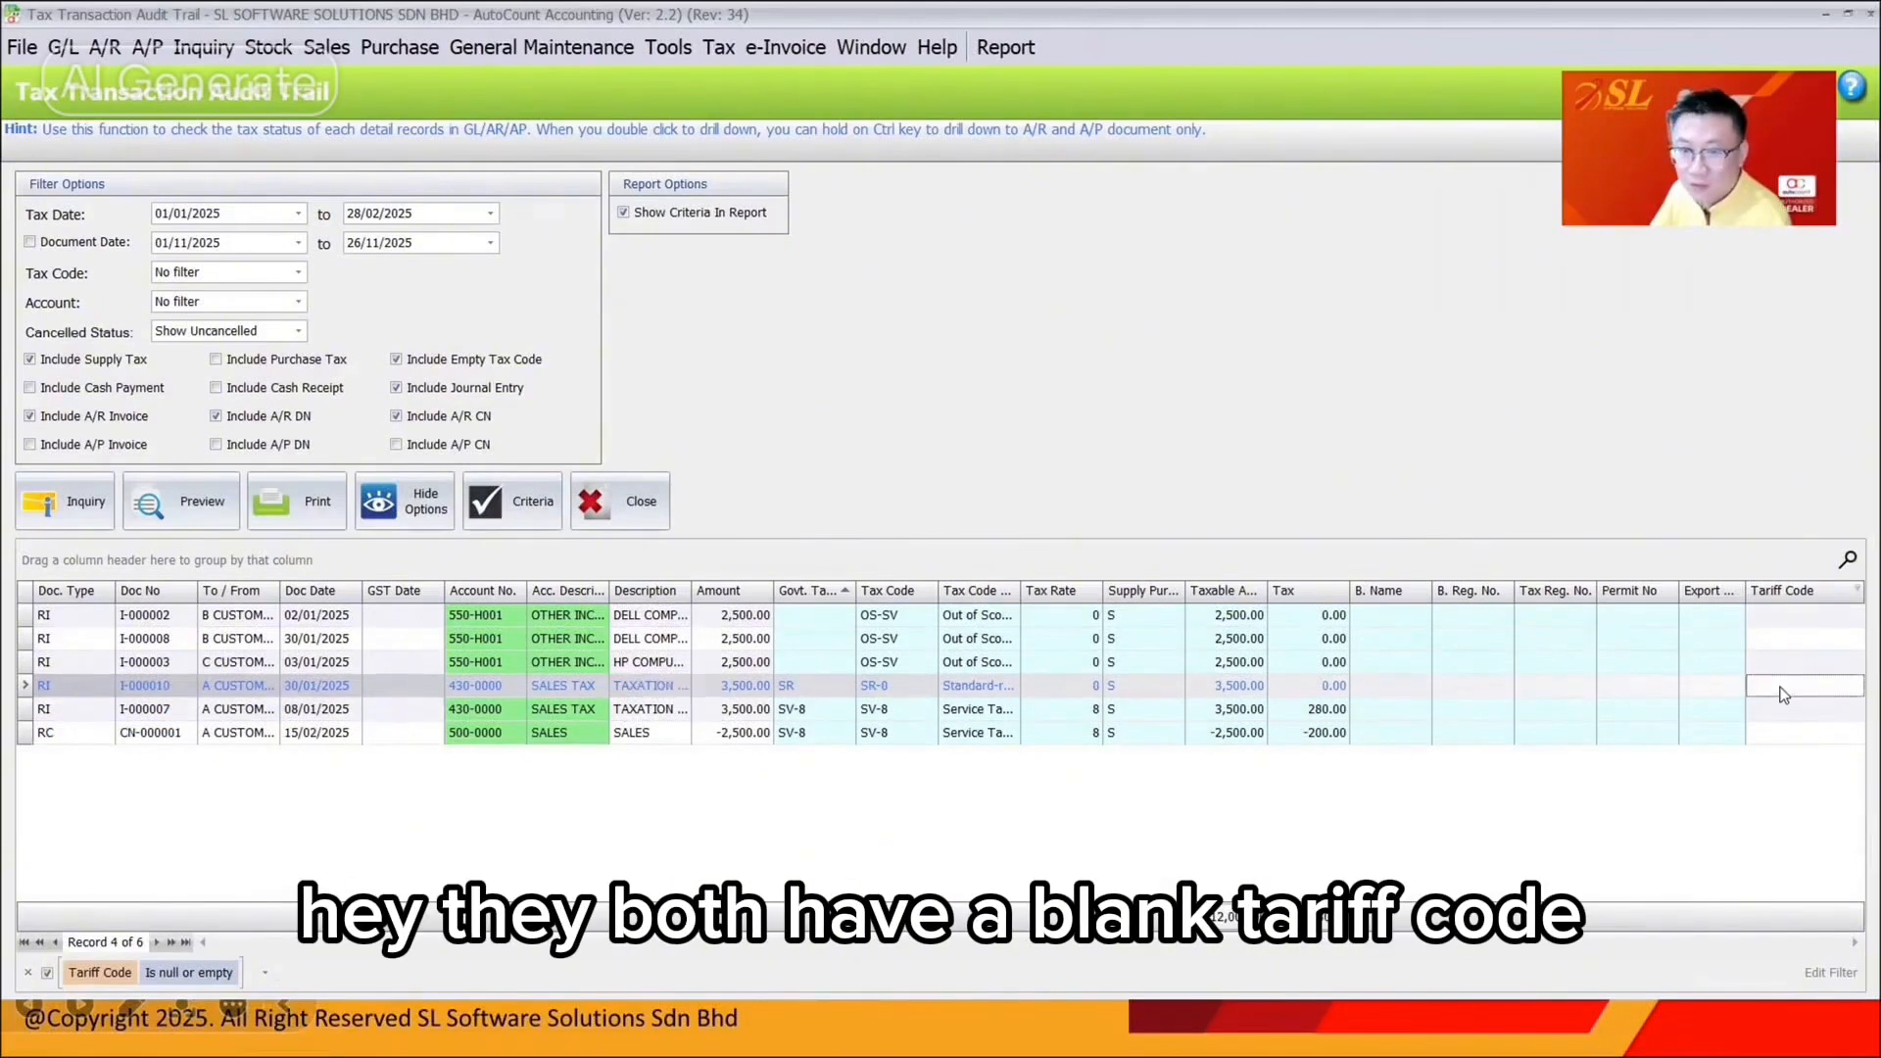
{"action": "left_click", "coordinate": [1776, 709]}
{"action": "left_click", "coordinate": [1775, 733]}
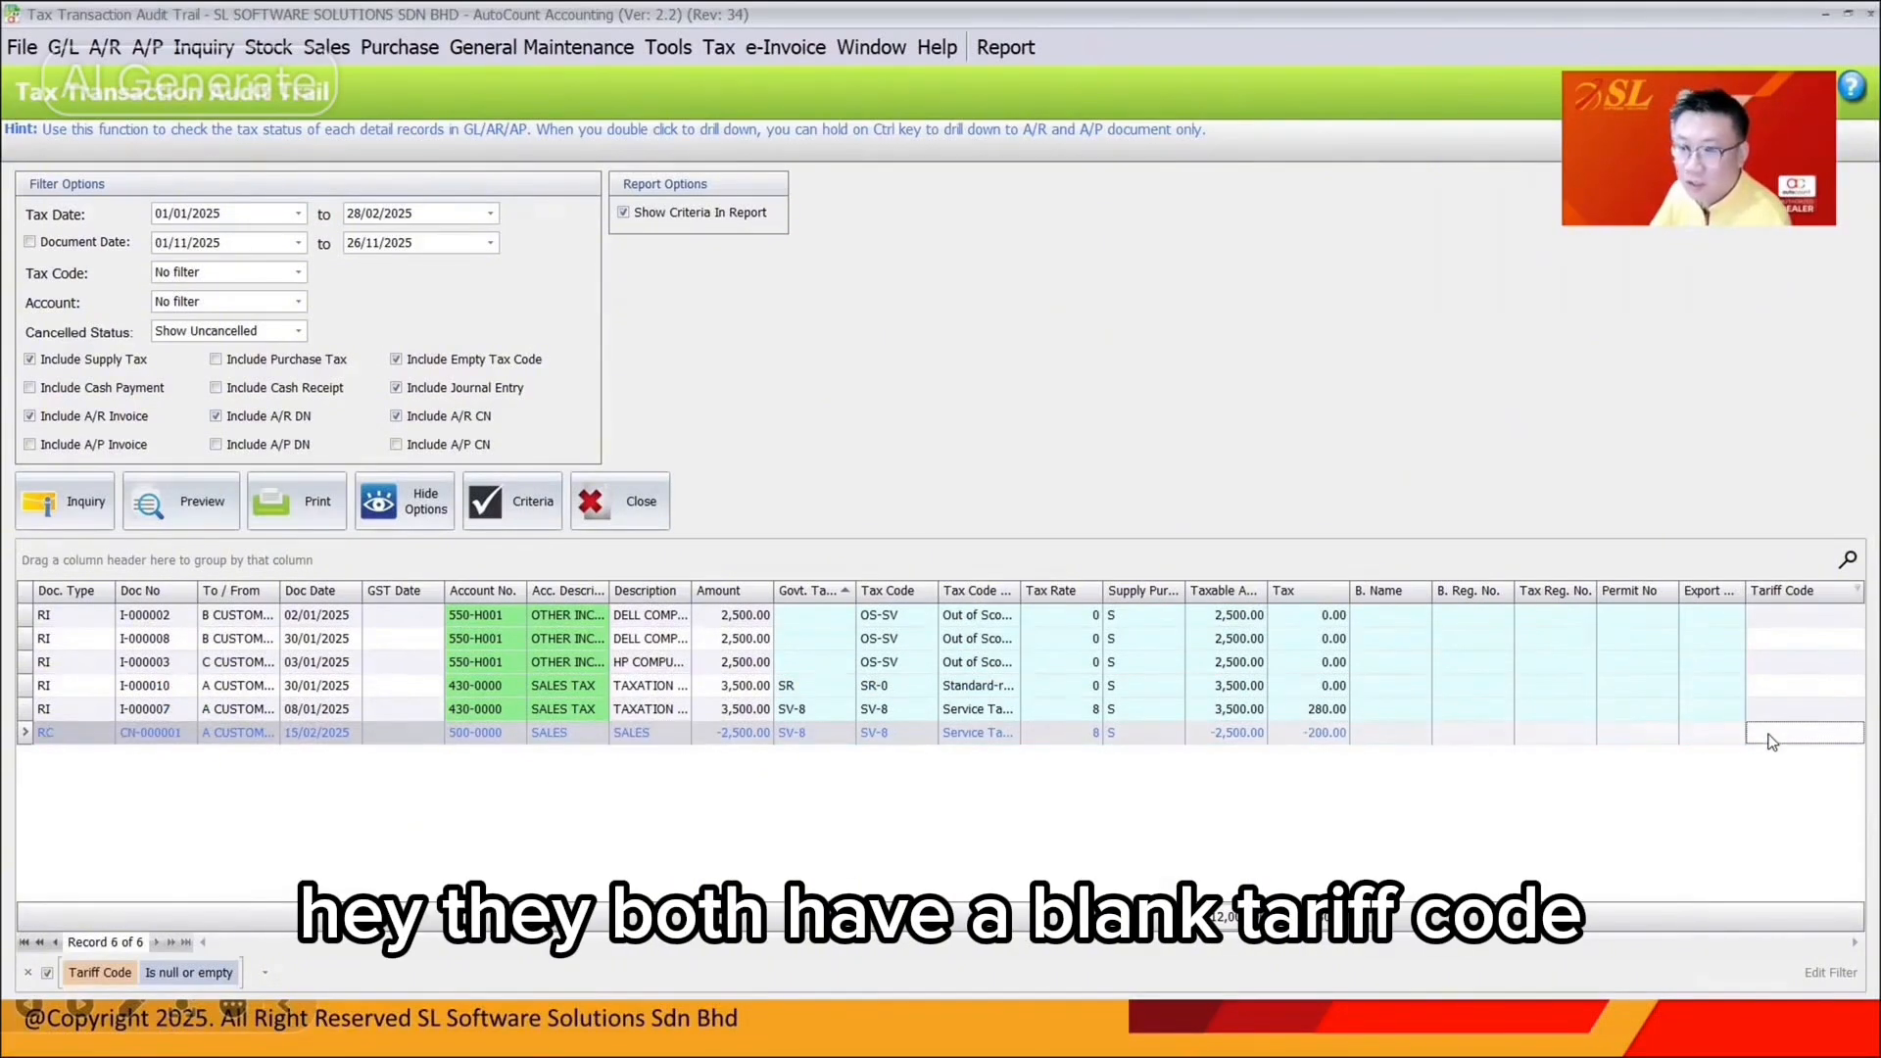
{"action": "left_click", "coordinate": [689, 694]}
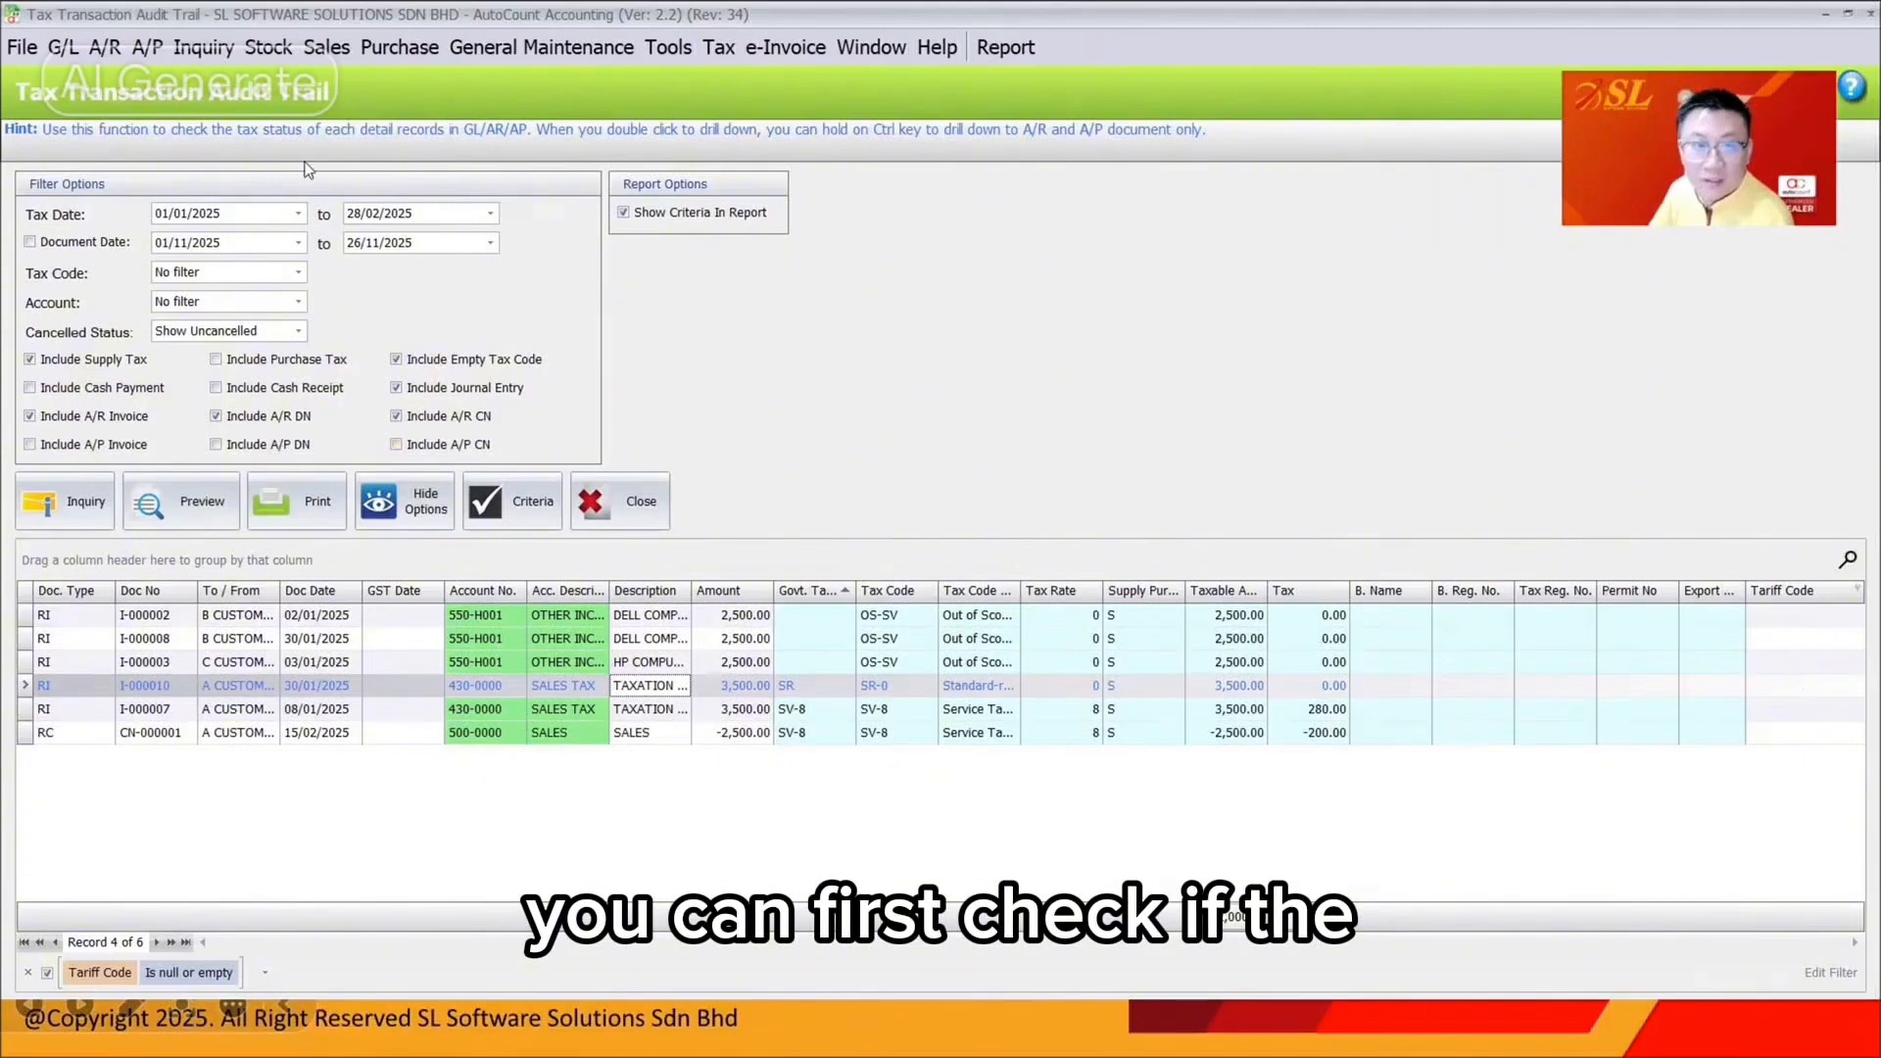
{"action": "left_click", "coordinate": [275, 49]}
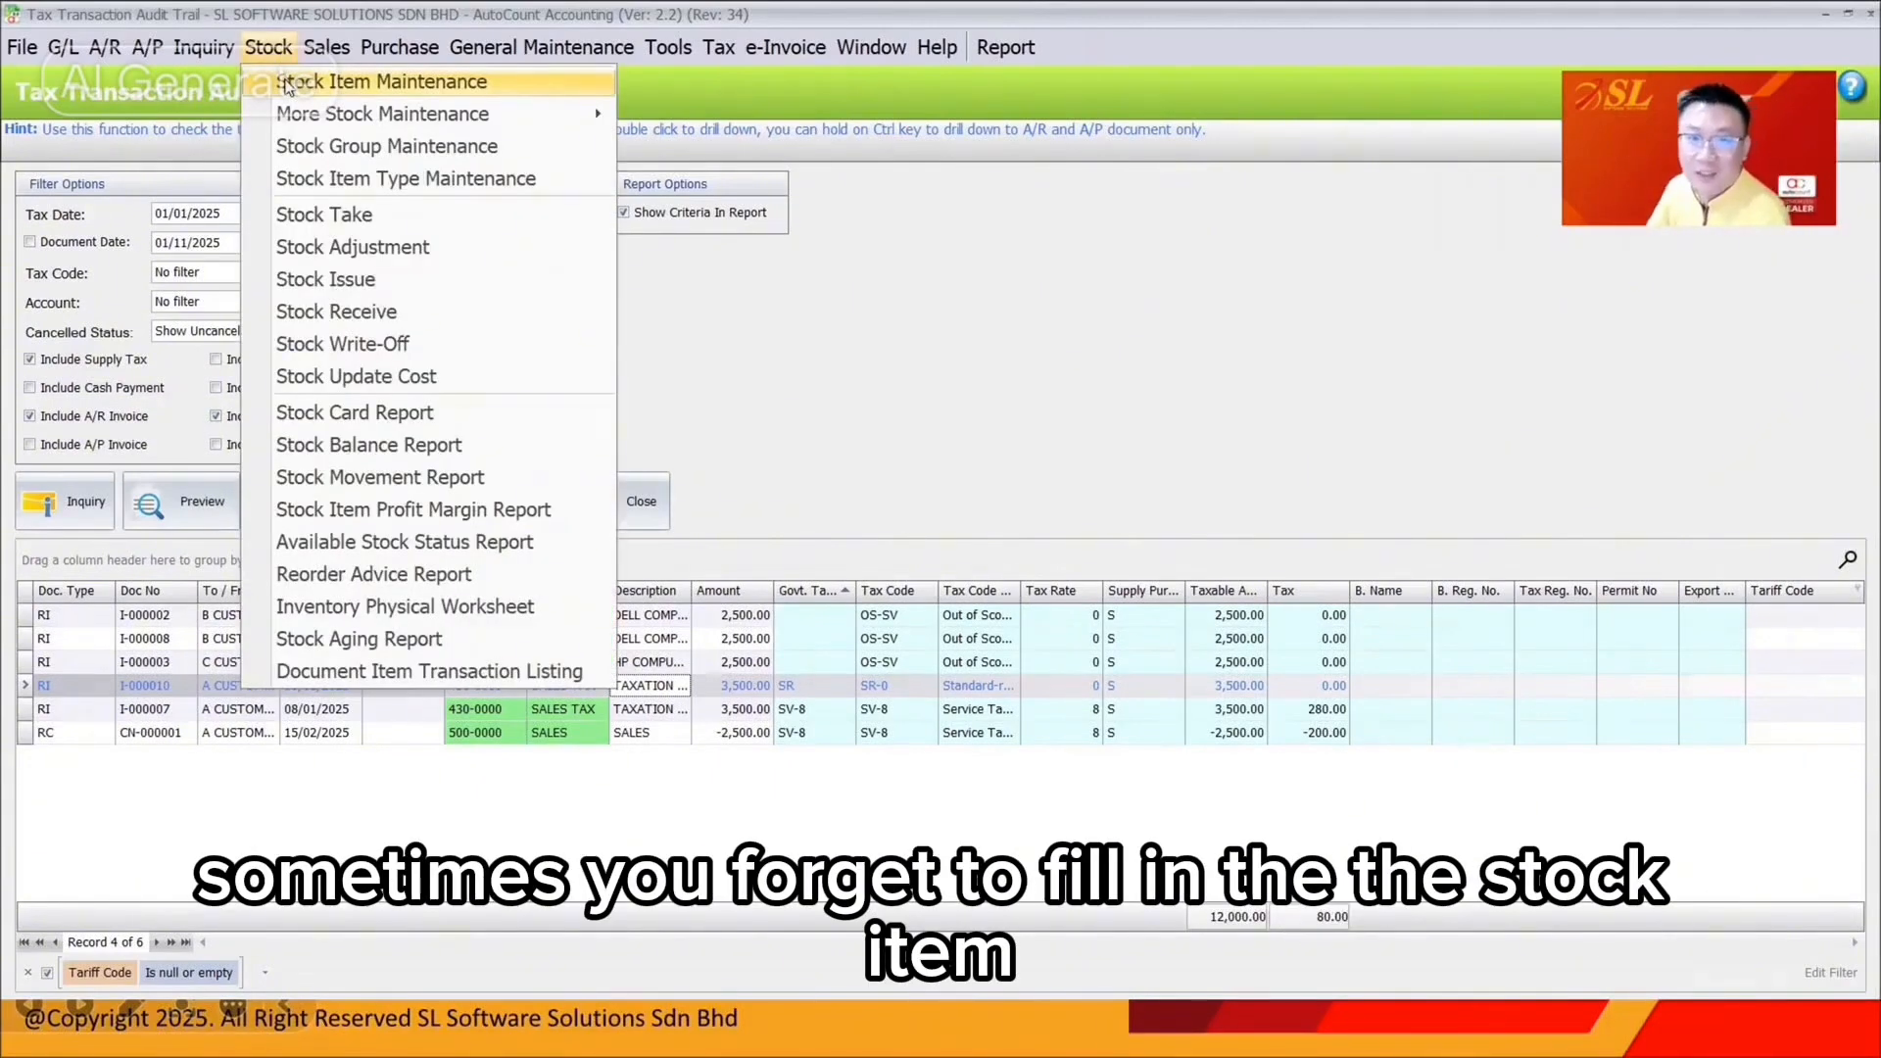
Select the TAX stock item in Stock Item Maintenance and confirm its tariff code is empty
{"action": "left_click", "coordinate": [287, 87]}
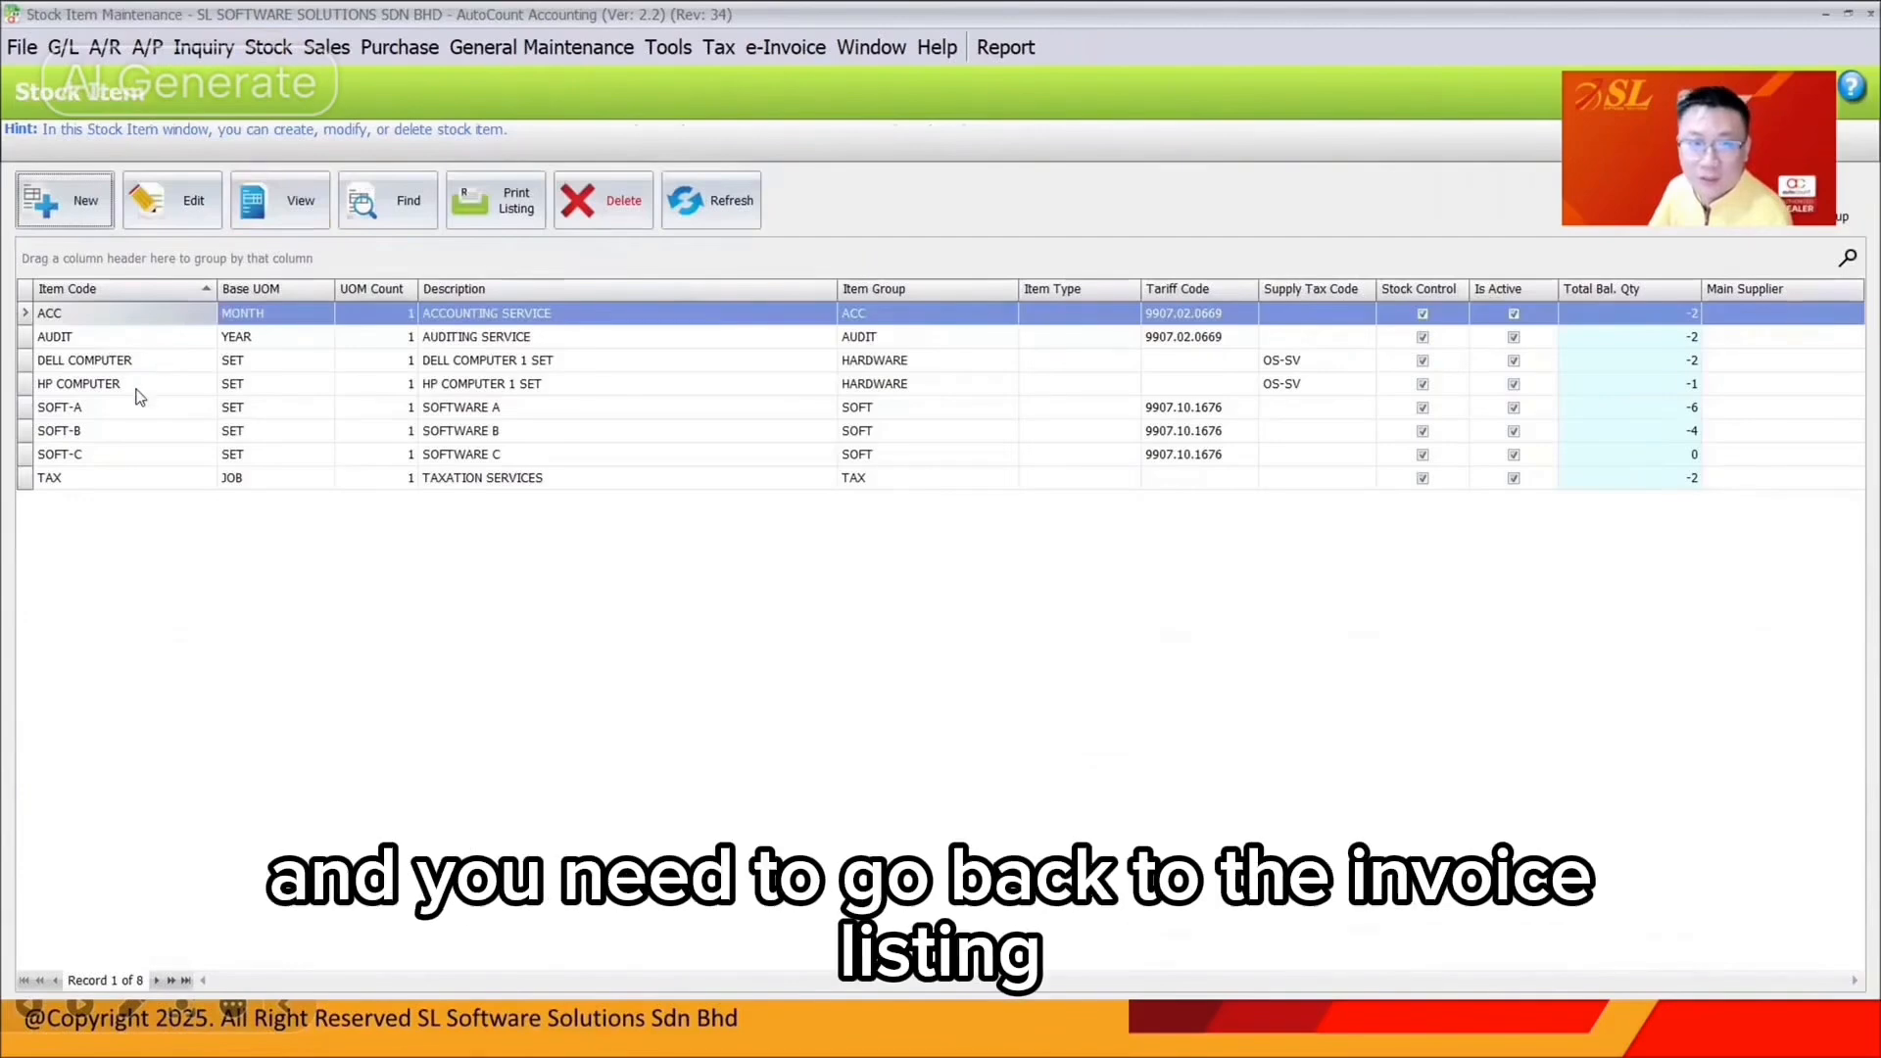
{"action": "left_click", "coordinate": [152, 477]}
{"action": "left_click", "coordinate": [1178, 480]}
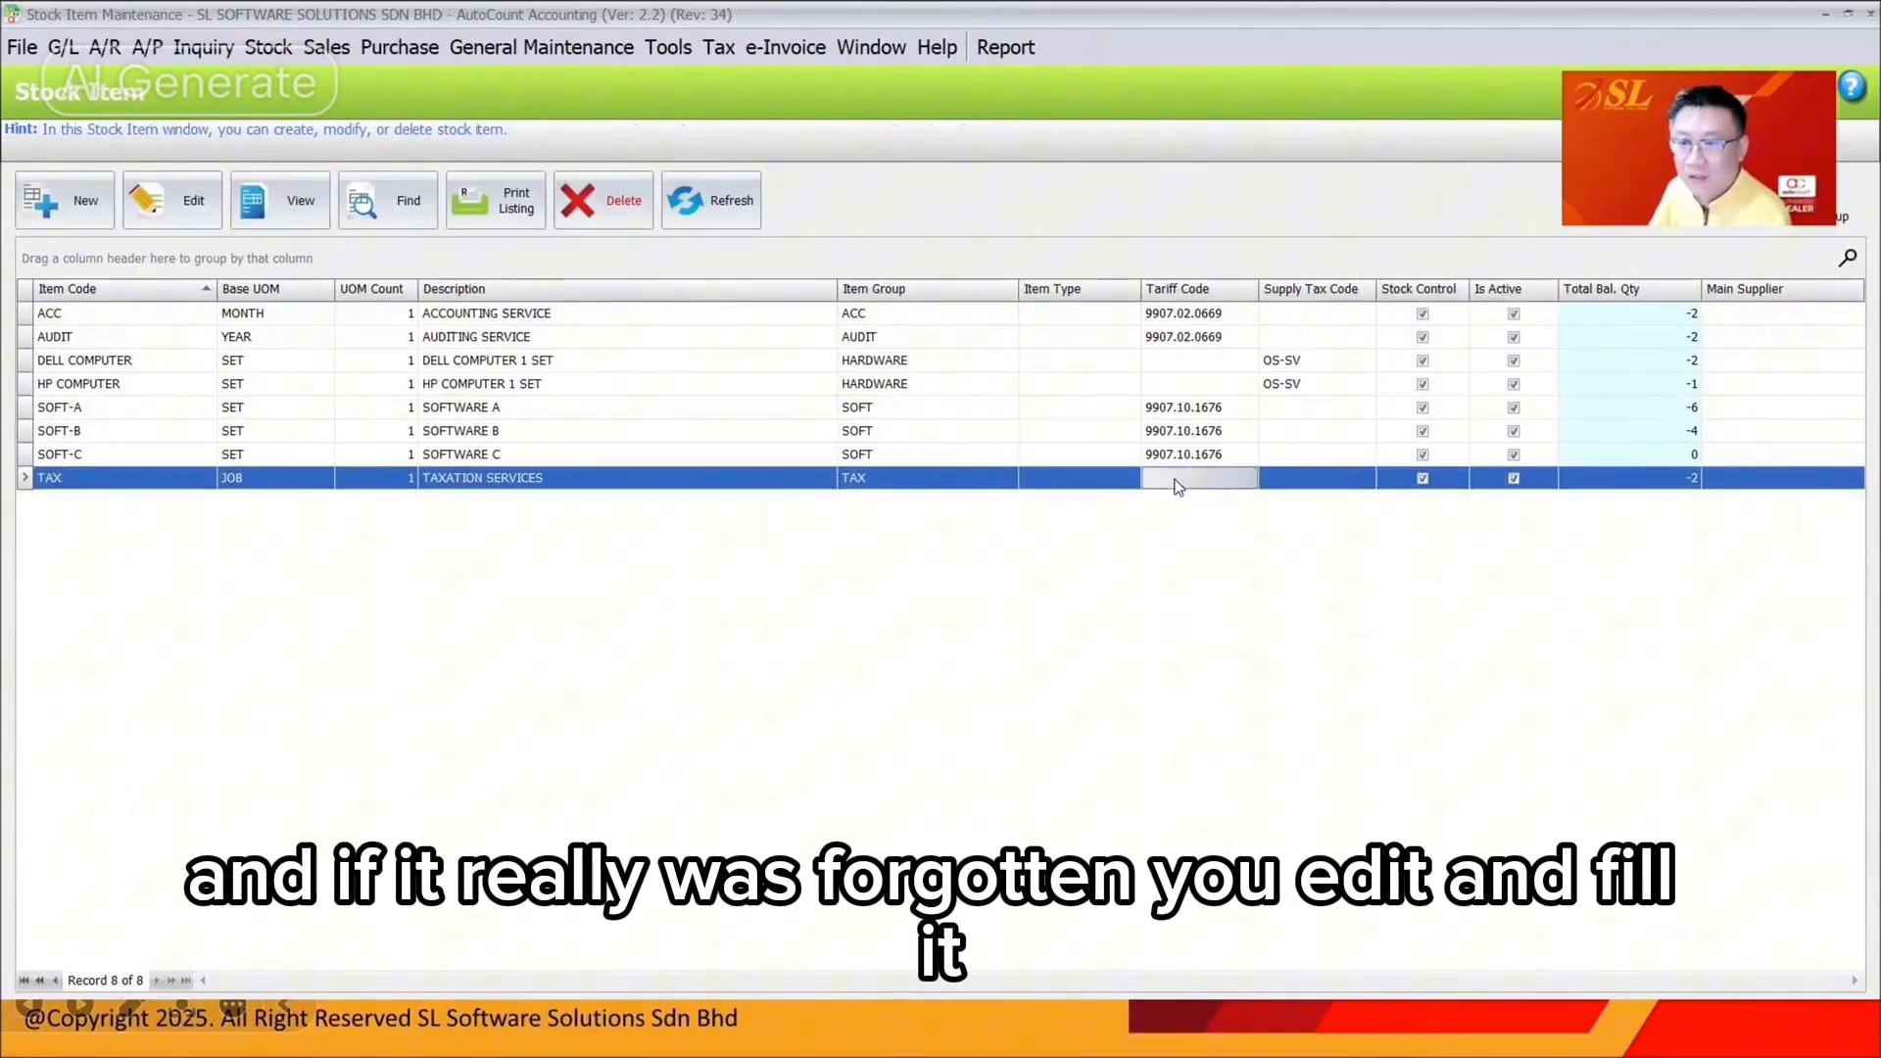
Set the TAX item's tariff code to 9907.02.0669, save, and open invoice I-000010
{"action": "left_click", "coordinate": [181, 200]}
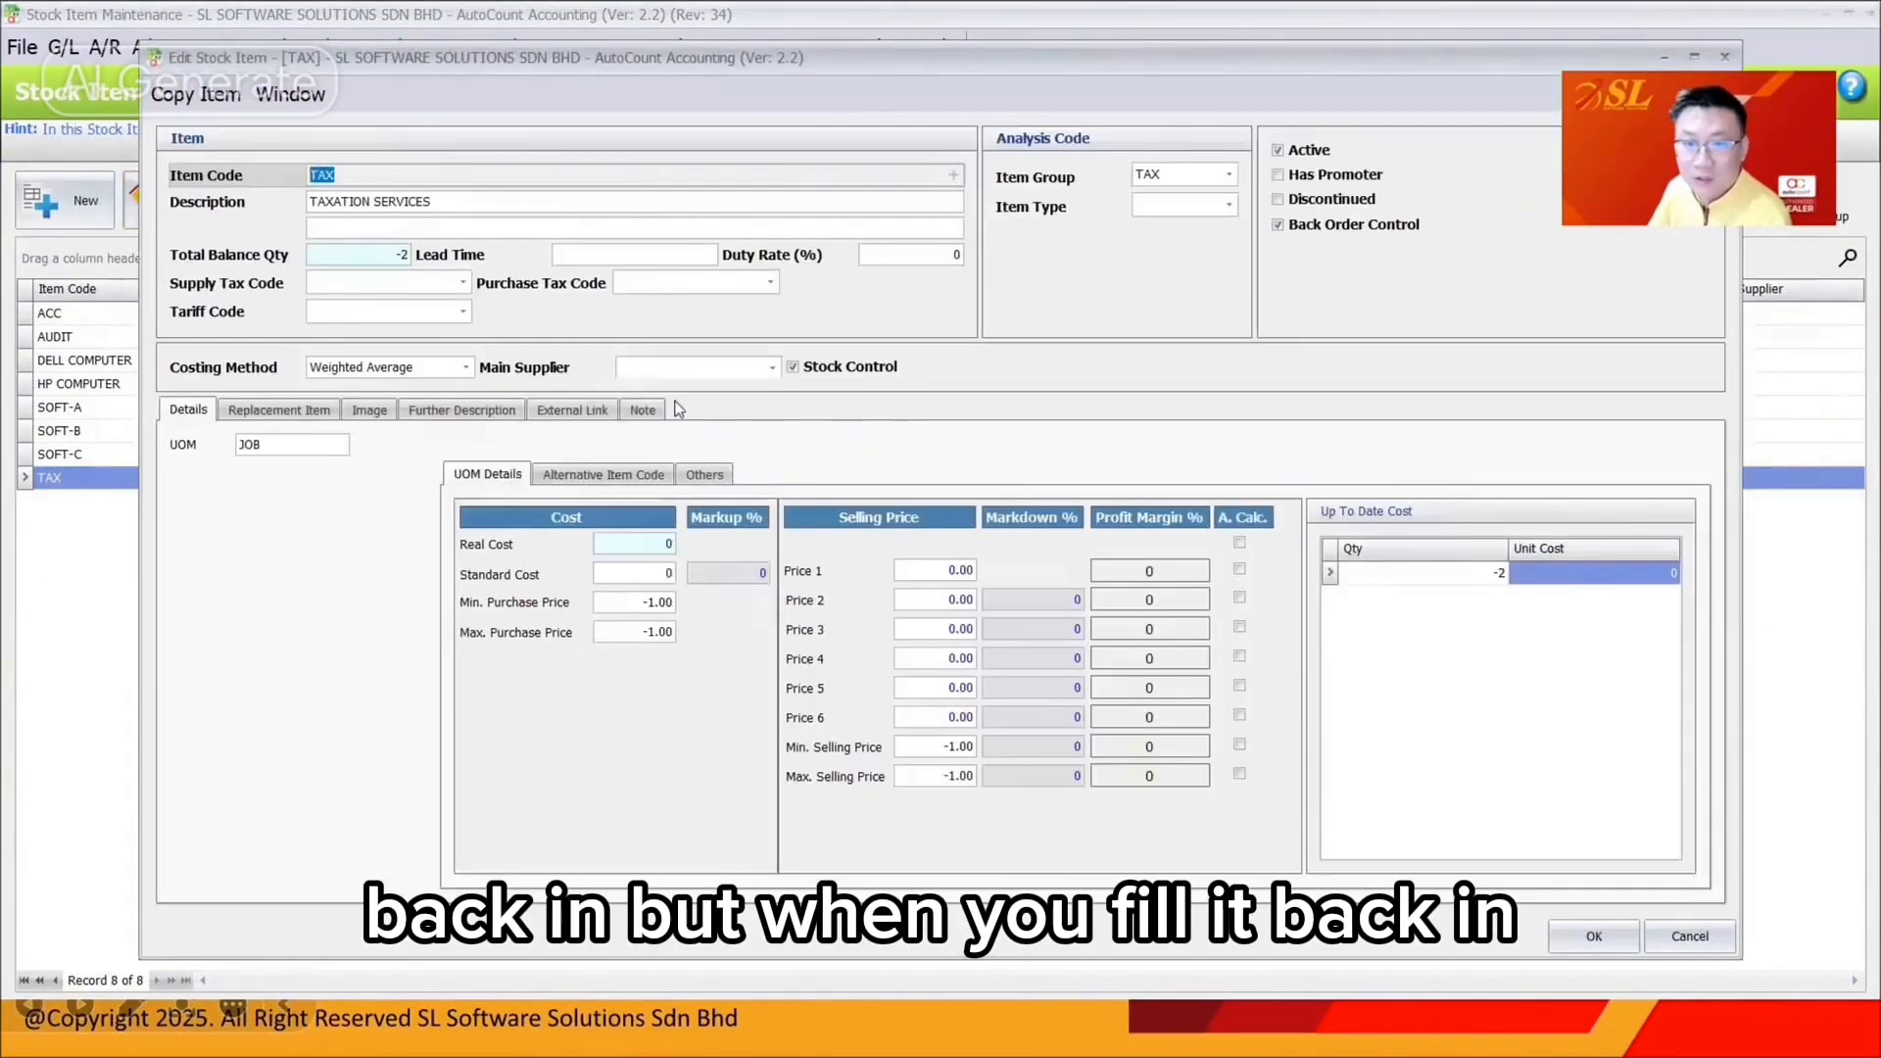
{"action": "left_click", "coordinate": [355, 311]}
{"action": "left_click", "coordinate": [352, 424]}
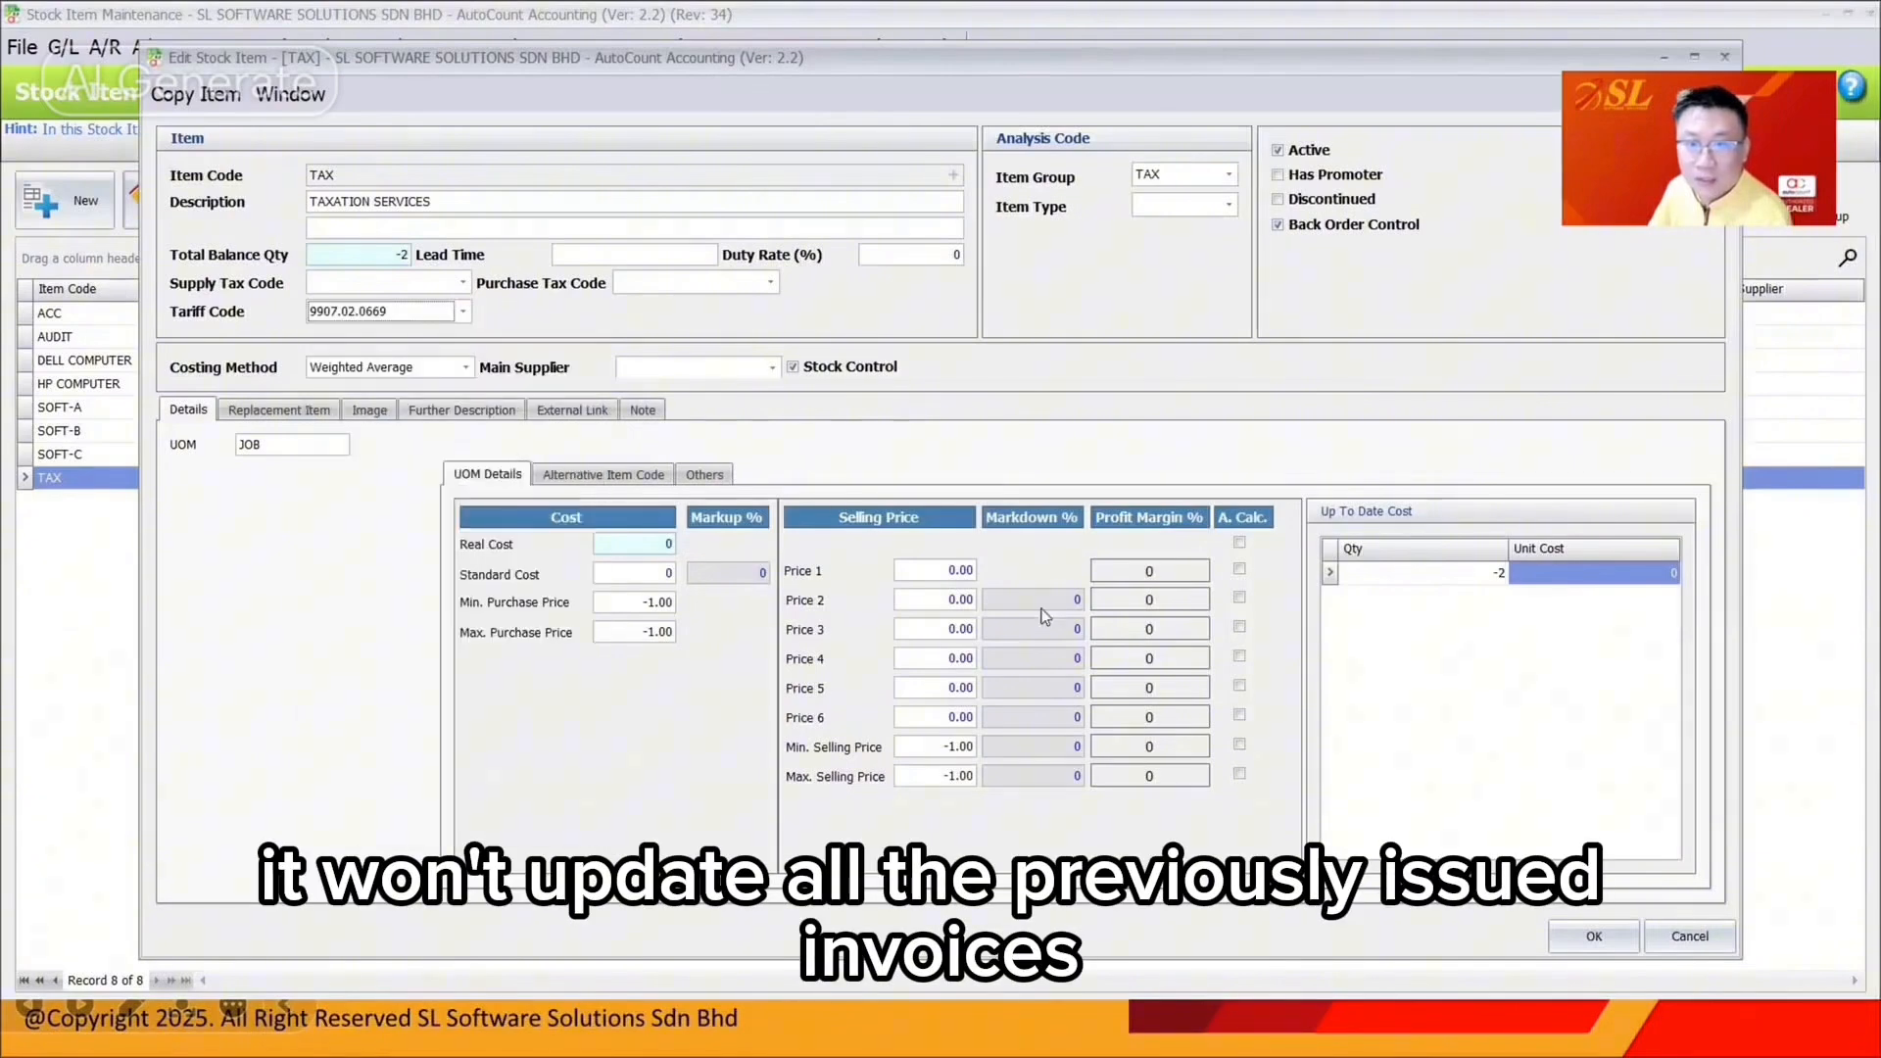
{"action": "left_click", "coordinate": [1577, 937]}
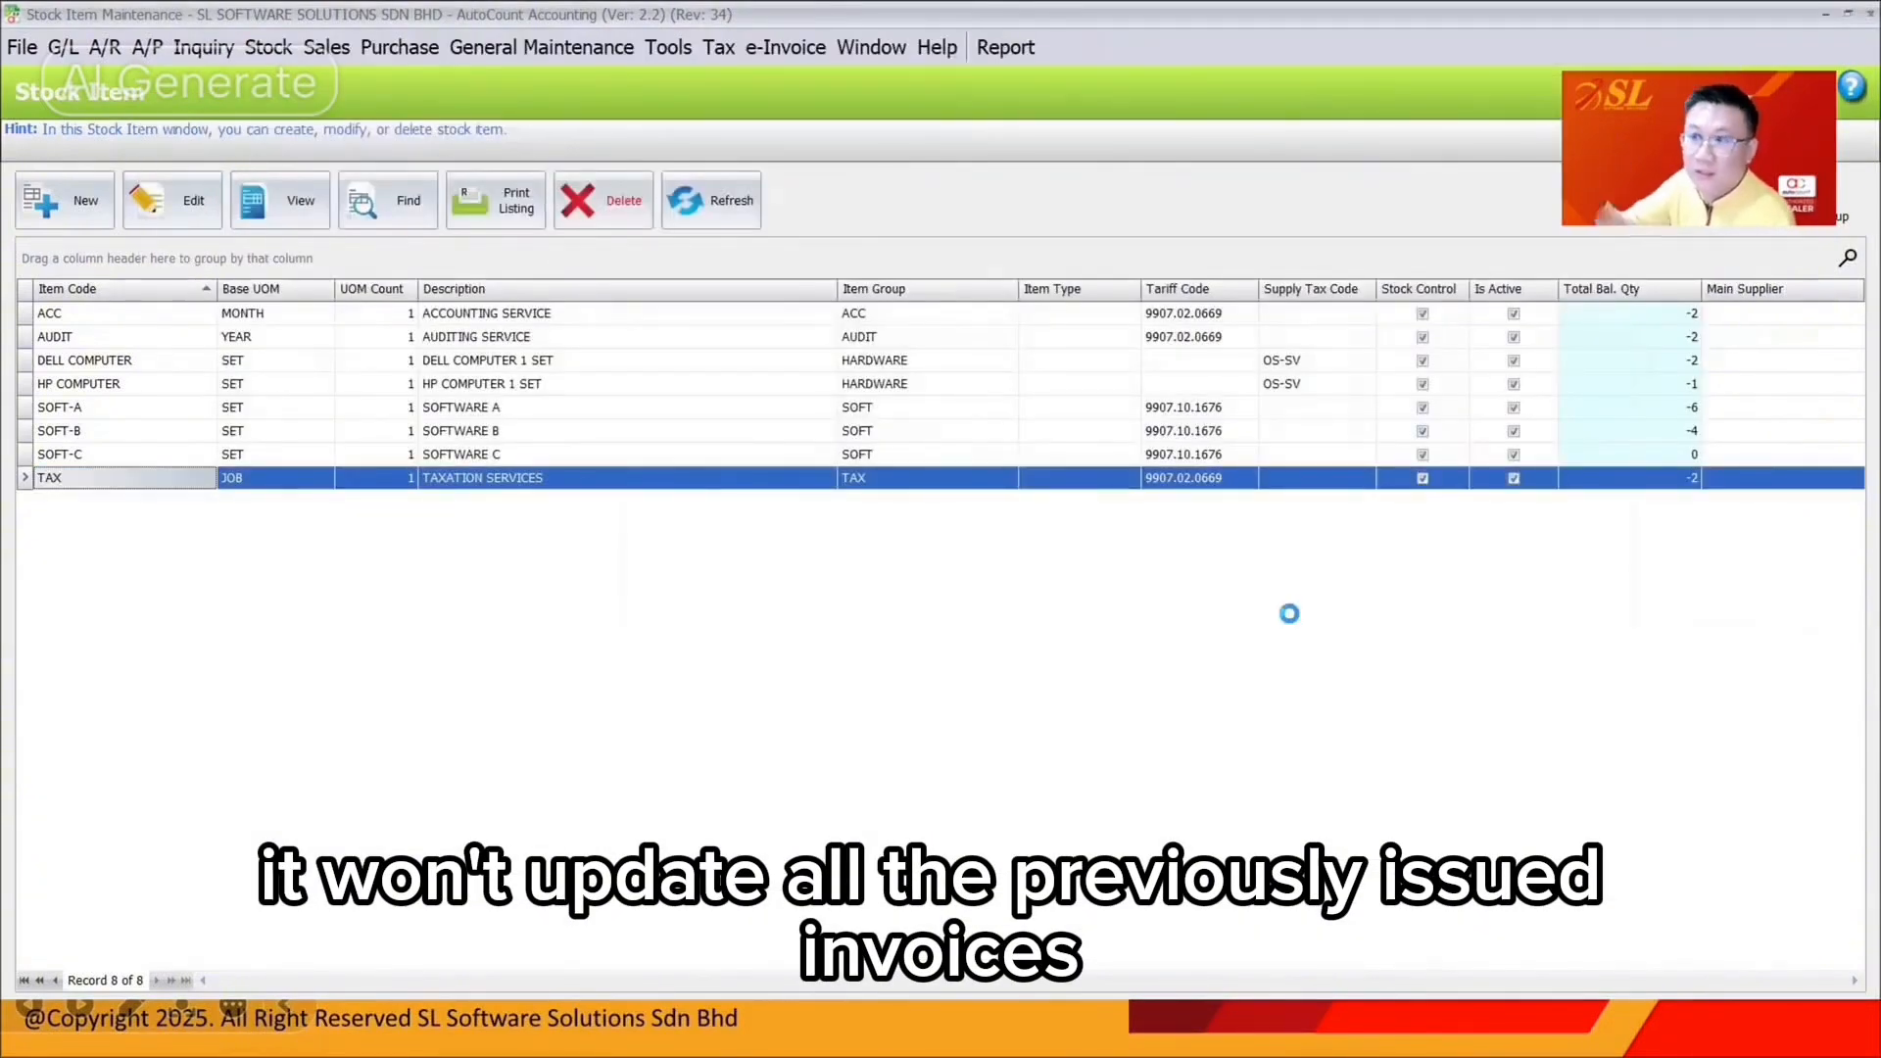
{"action": "left_click", "coordinate": [1867, 16]}
{"action": "double_click", "coordinate": [887, 688]}
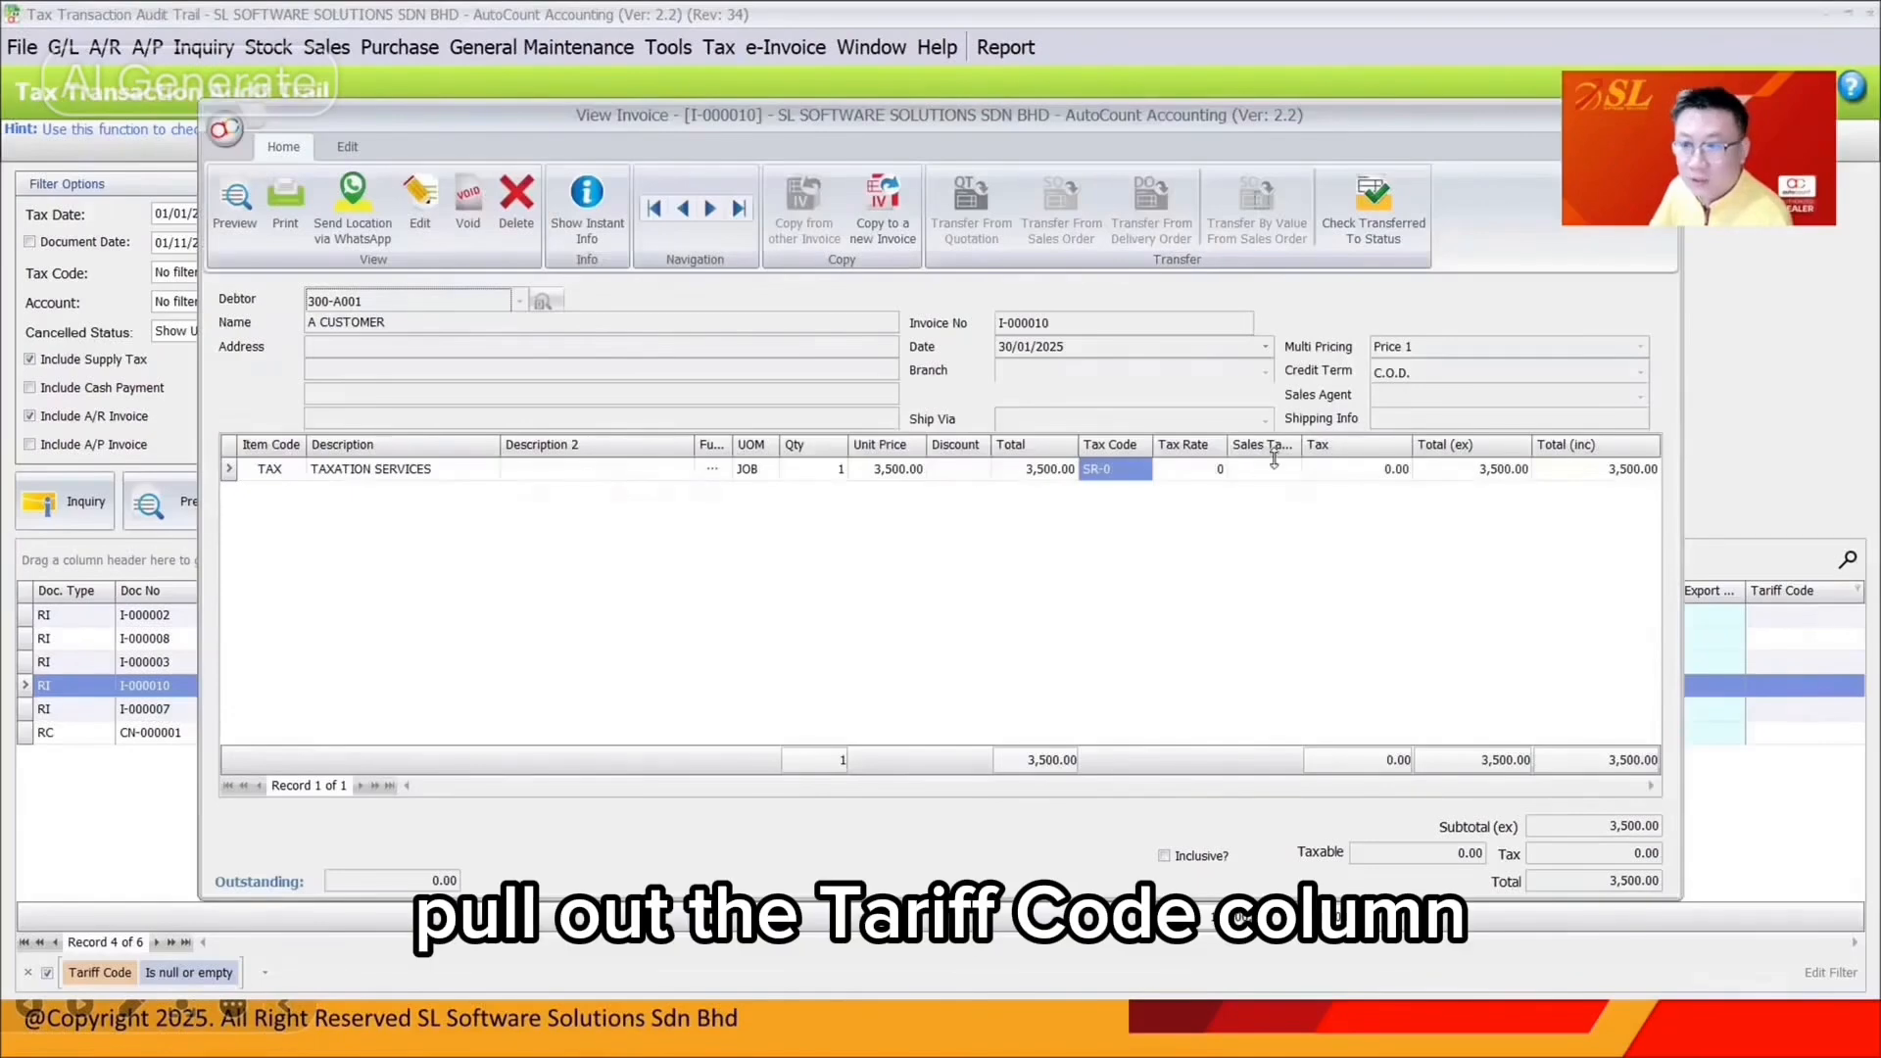
Show the Tariff Code column and set 9907.02.0669 on invoice I-000010's Taxation Services line, then save
{"action": "right_click", "coordinate": [1284, 446]}
{"action": "left_click", "coordinate": [1392, 281]}
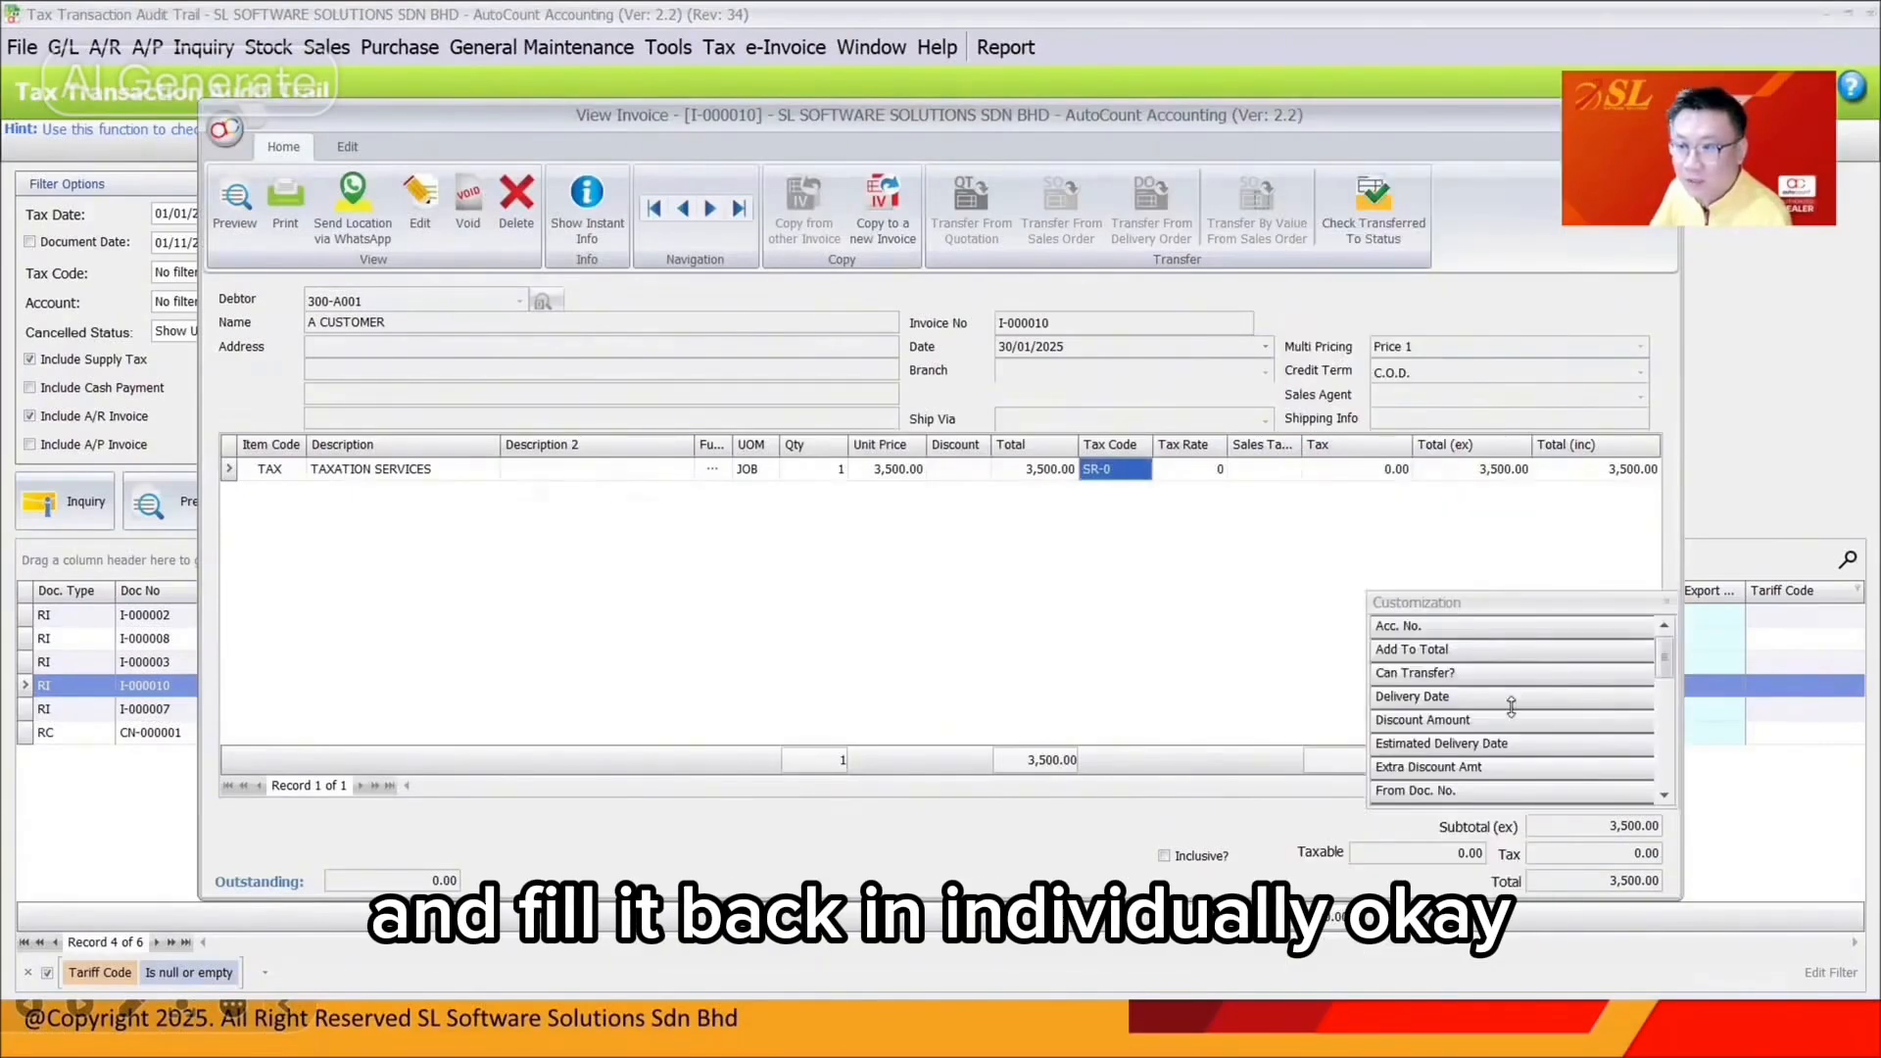
{"action": "scroll", "coordinate": [1511, 706], "scroll_direction": "down", "scroll_amount": 10}
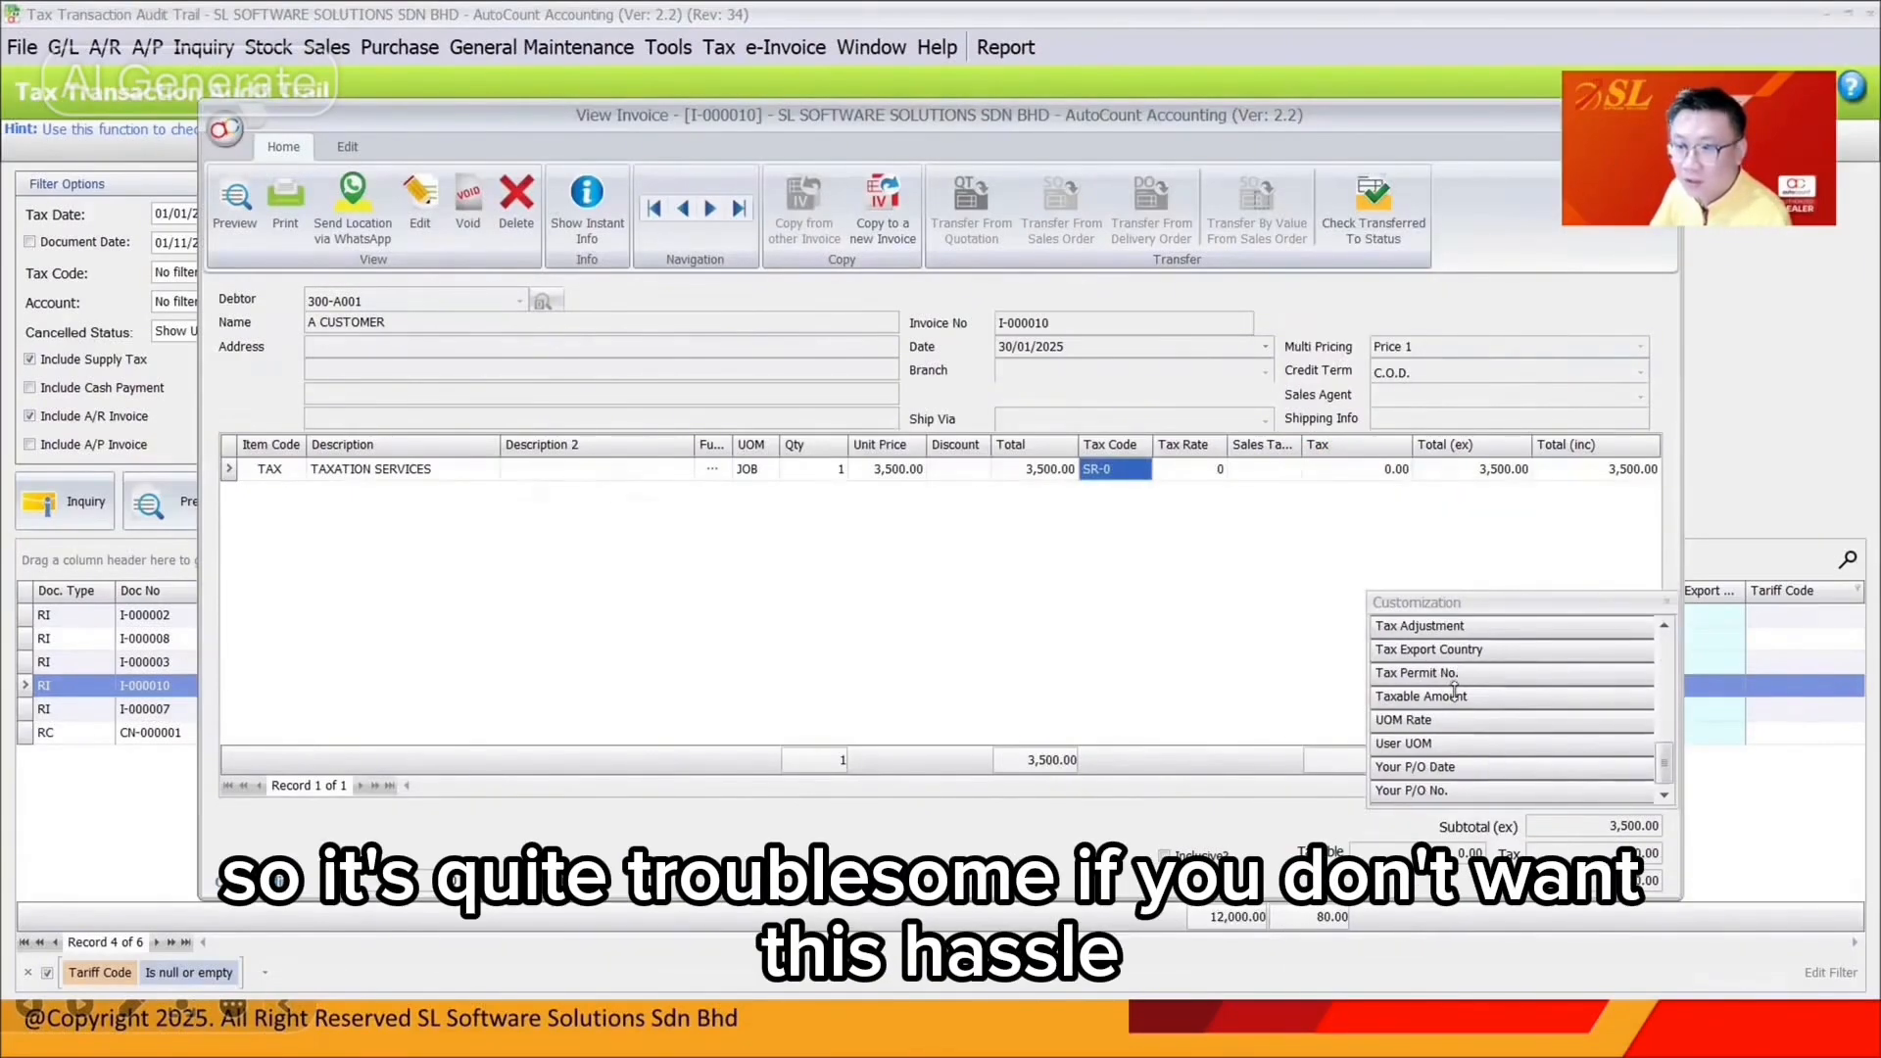
{"action": "scroll", "coordinate": [1458, 674], "scroll_direction": "up", "scroll_amount": 1}
{"action": "left_click_drag", "start_coordinate": [1457, 674], "coordinate": [1348, 470]}
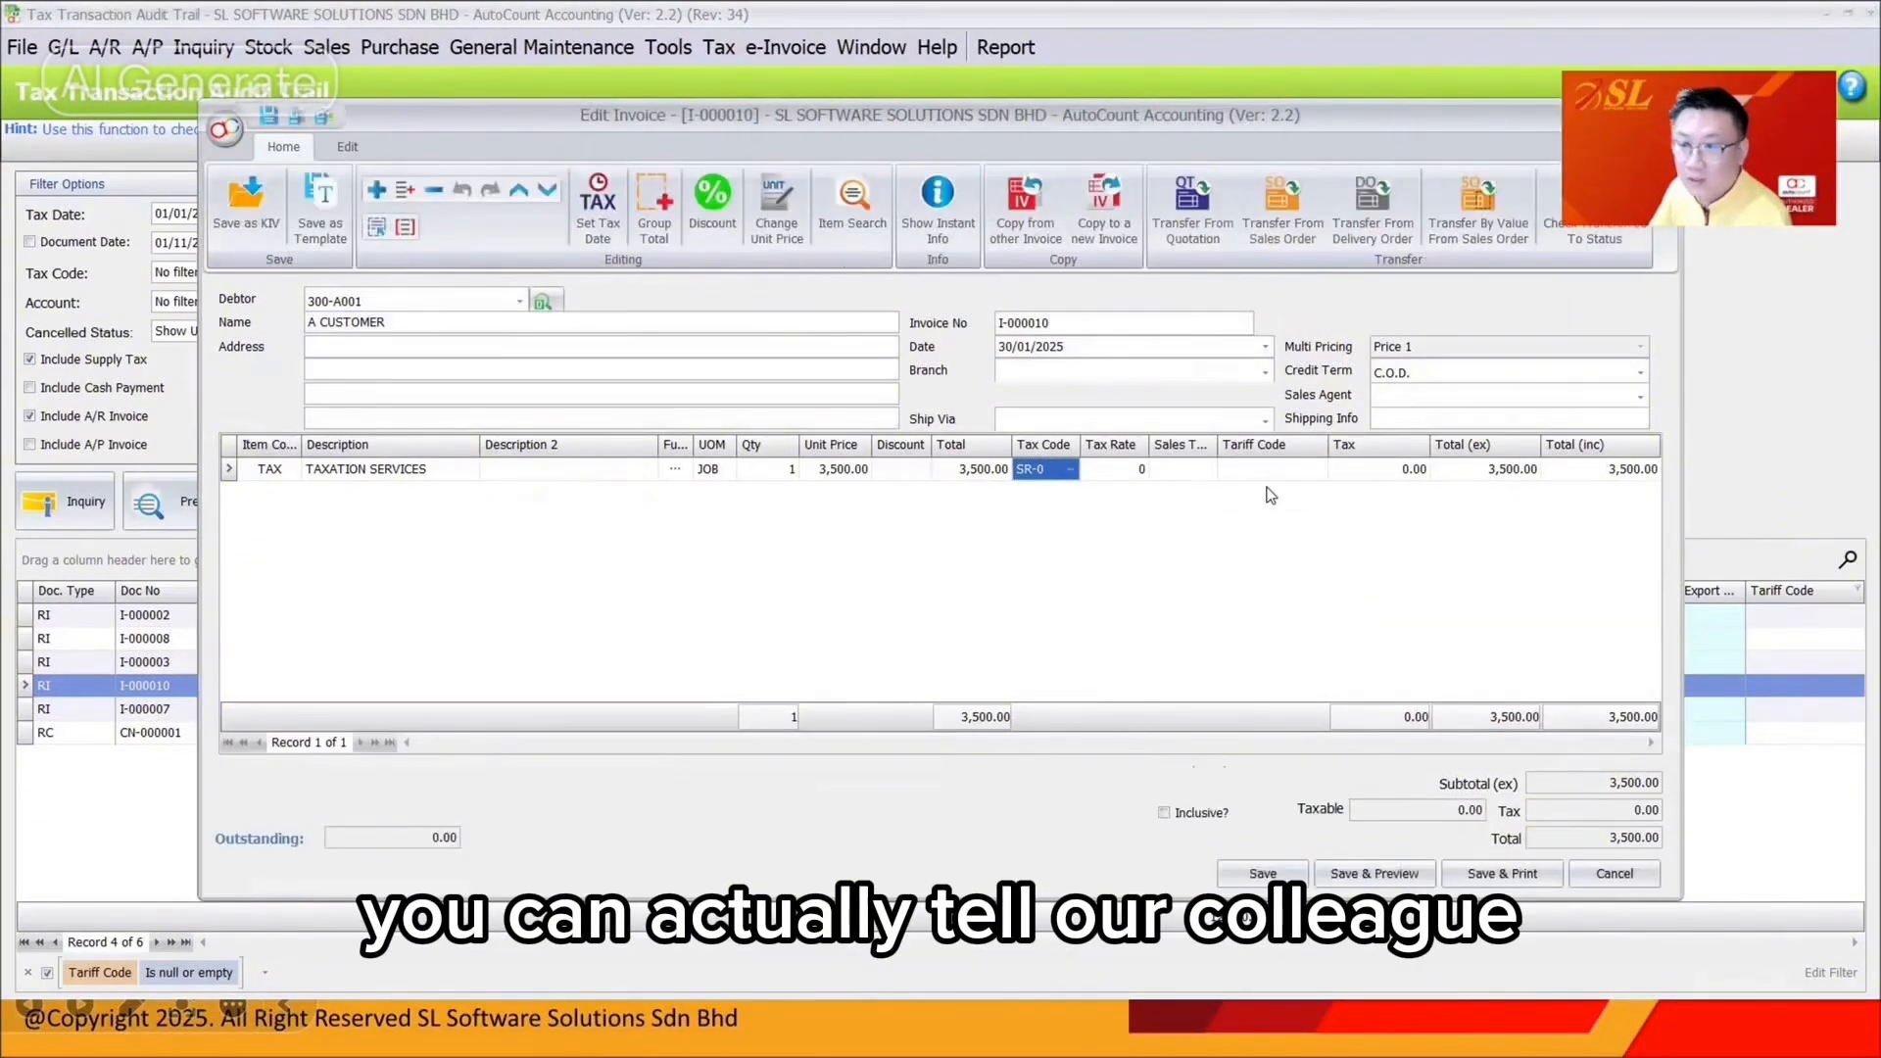
{"action": "left_click", "coordinate": [1271, 474]}
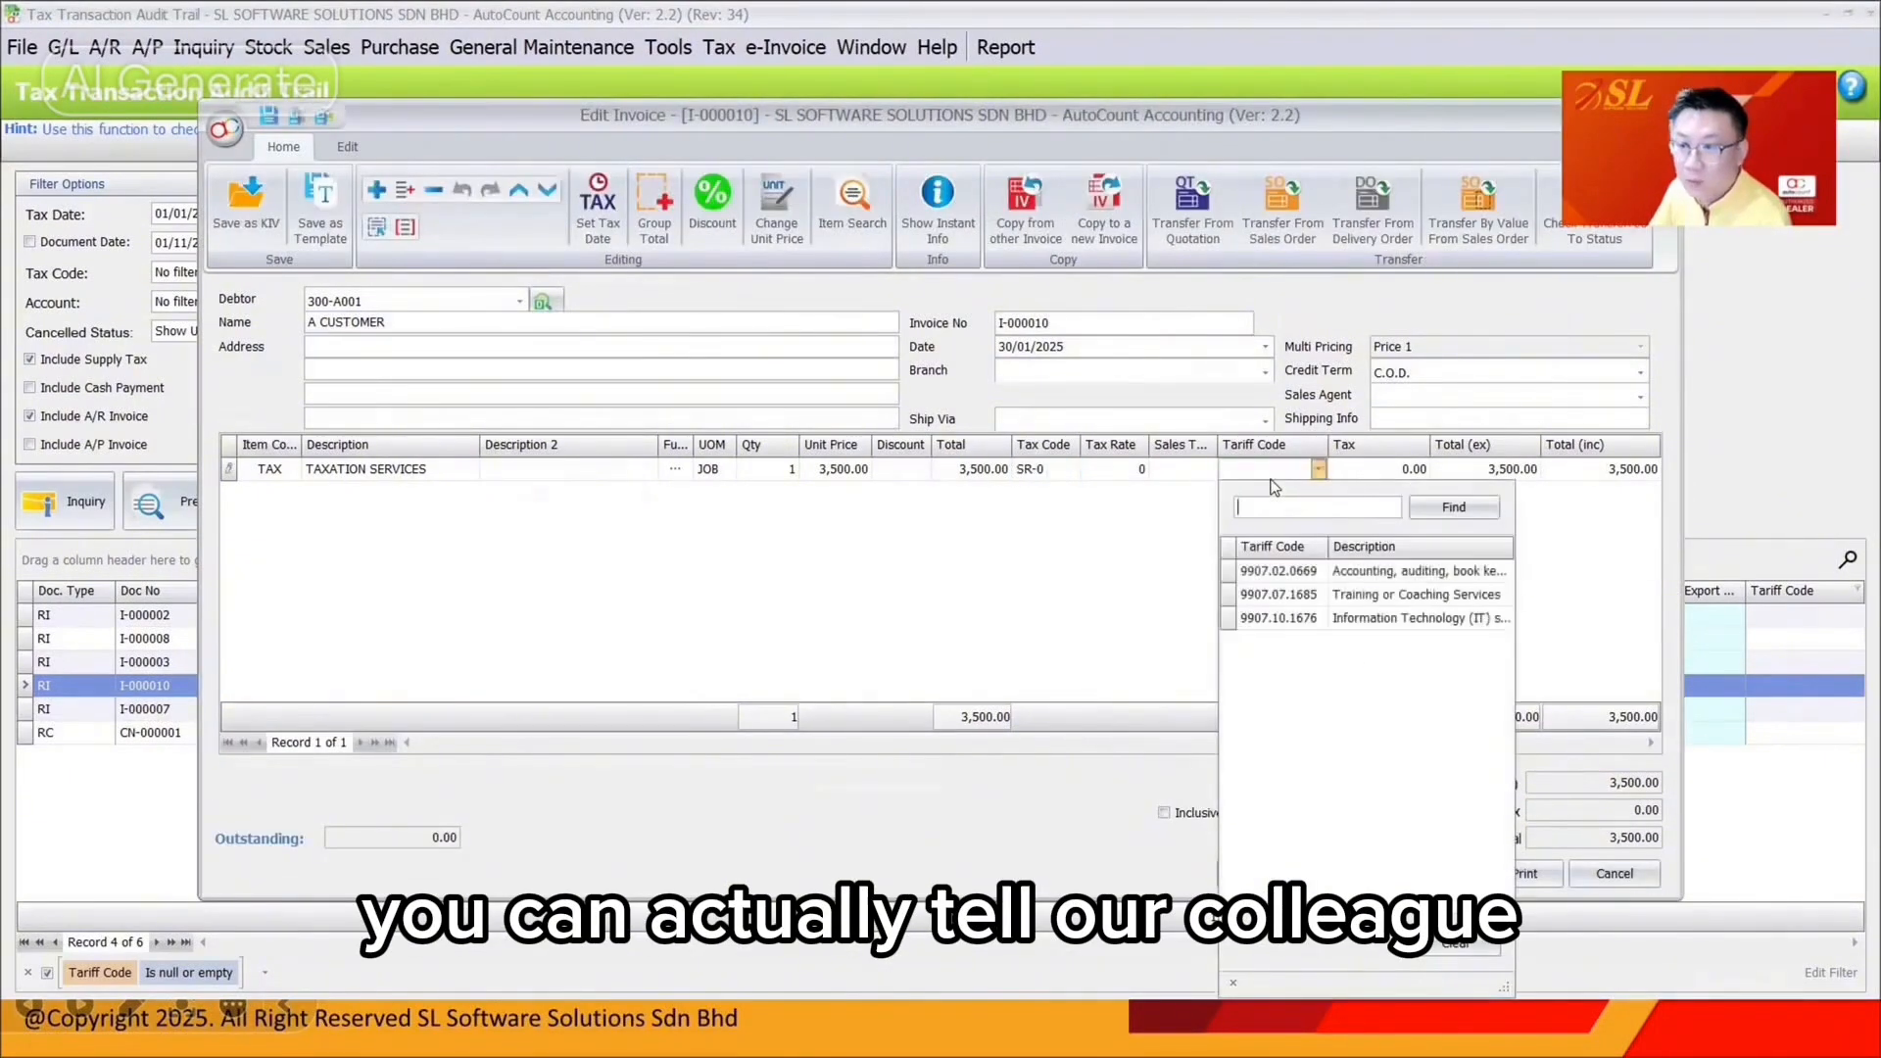
{"action": "left_click", "coordinate": [1301, 570]}
{"action": "left_click", "coordinate": [1263, 872]}
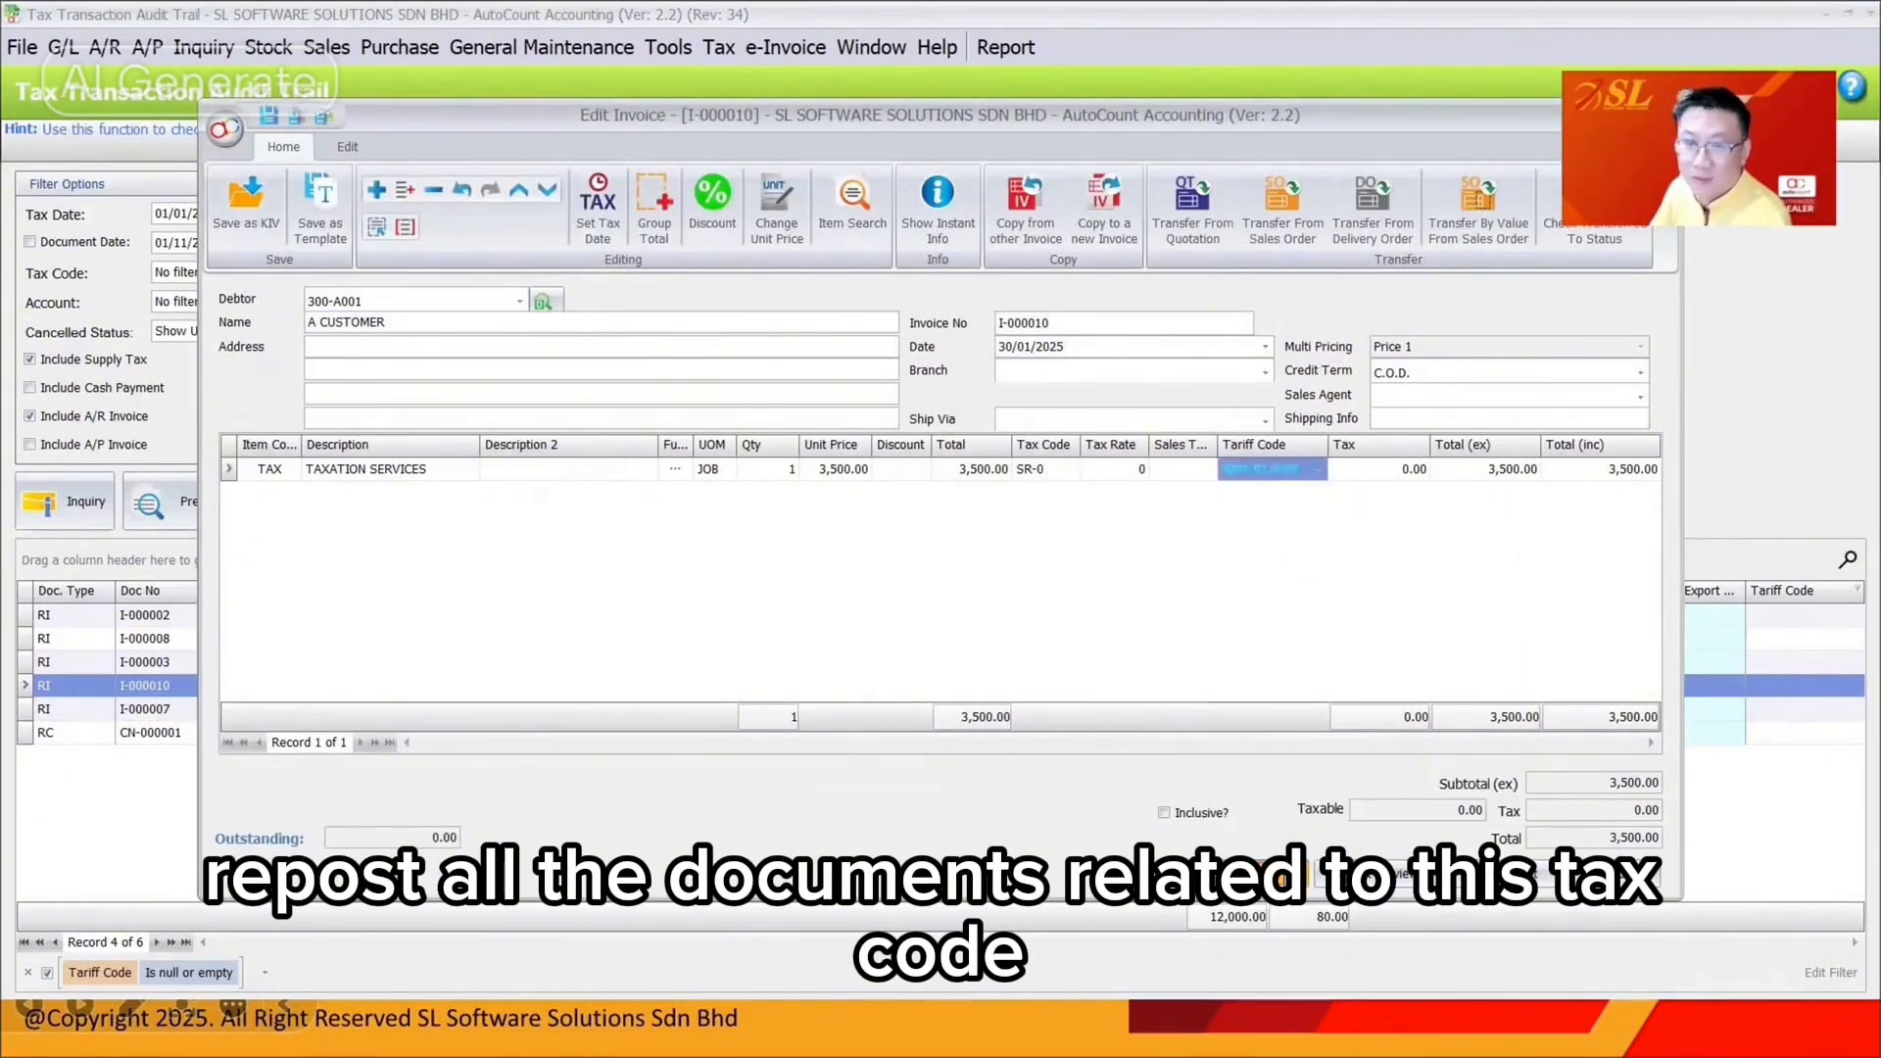
{"action": "left_click", "coordinate": [912, 540]}
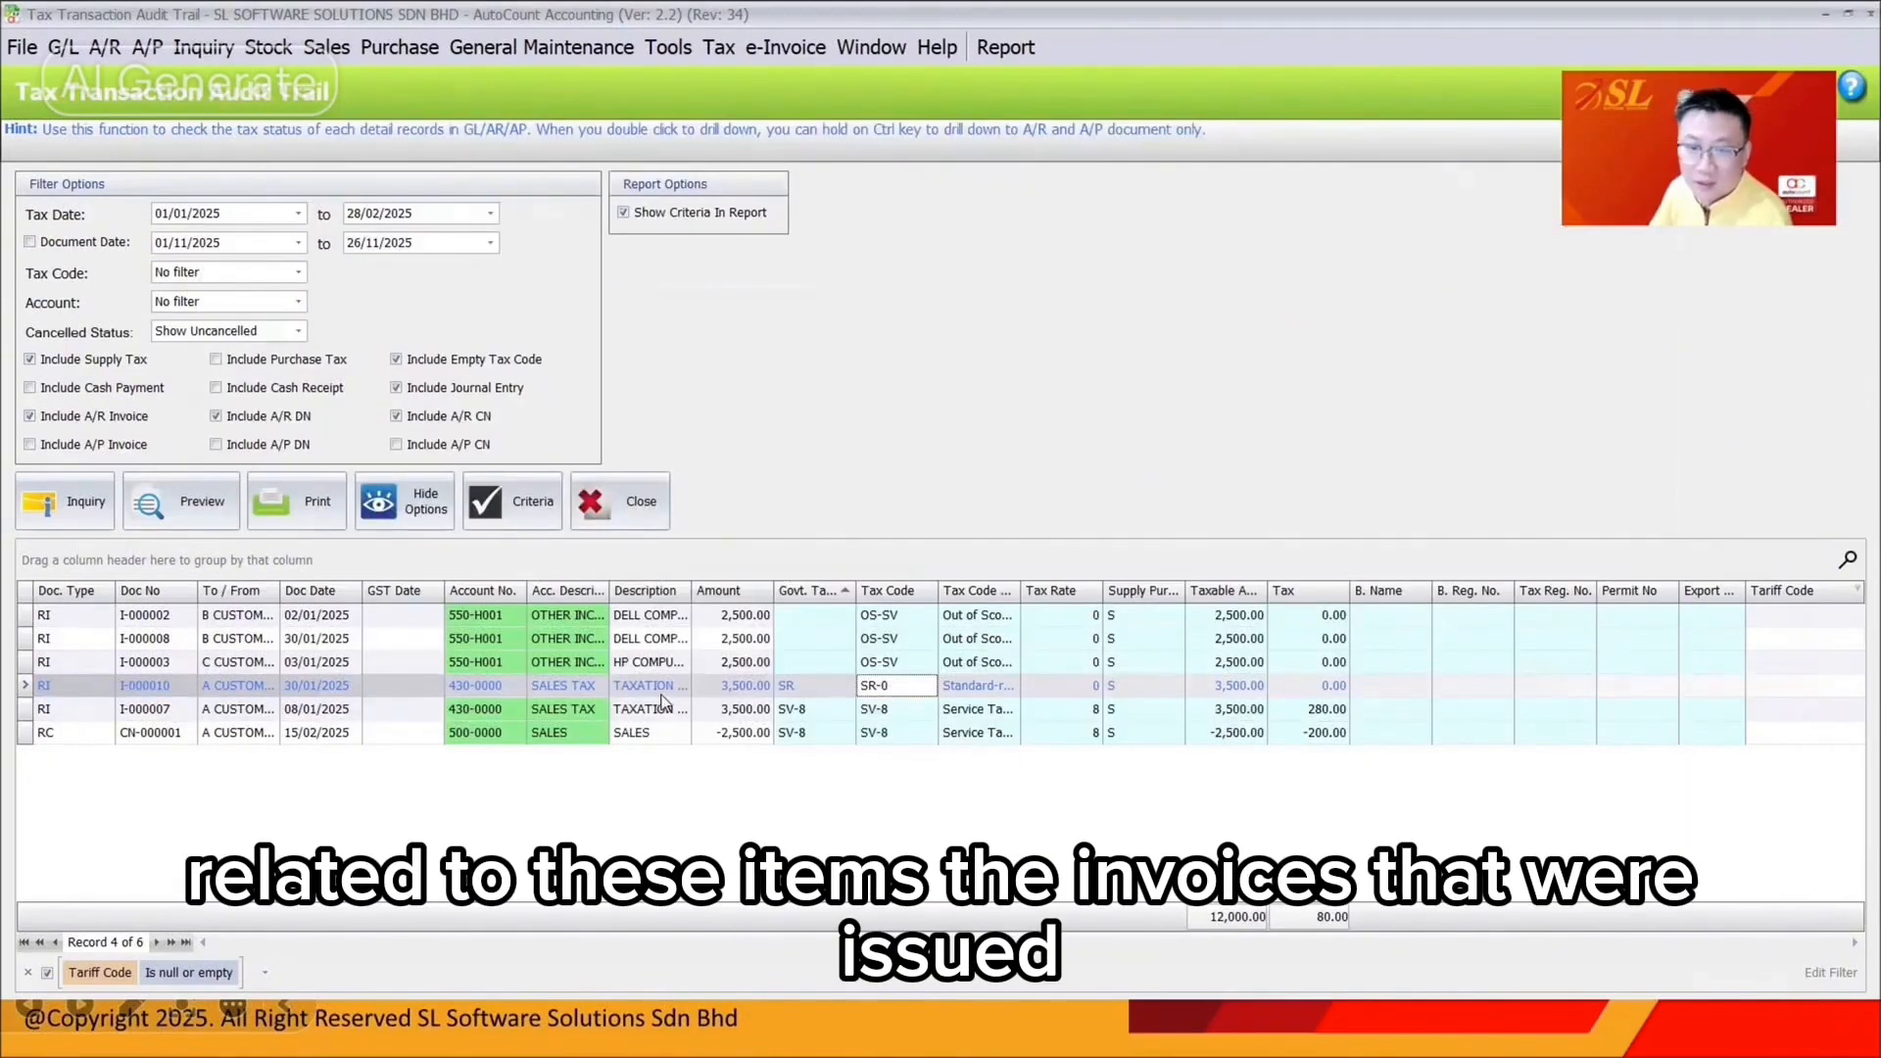
Give invoice I-000007's Taxation Services line tariff code 9907.02.0669 and save it
{"action": "left_click", "coordinate": [658, 715]}
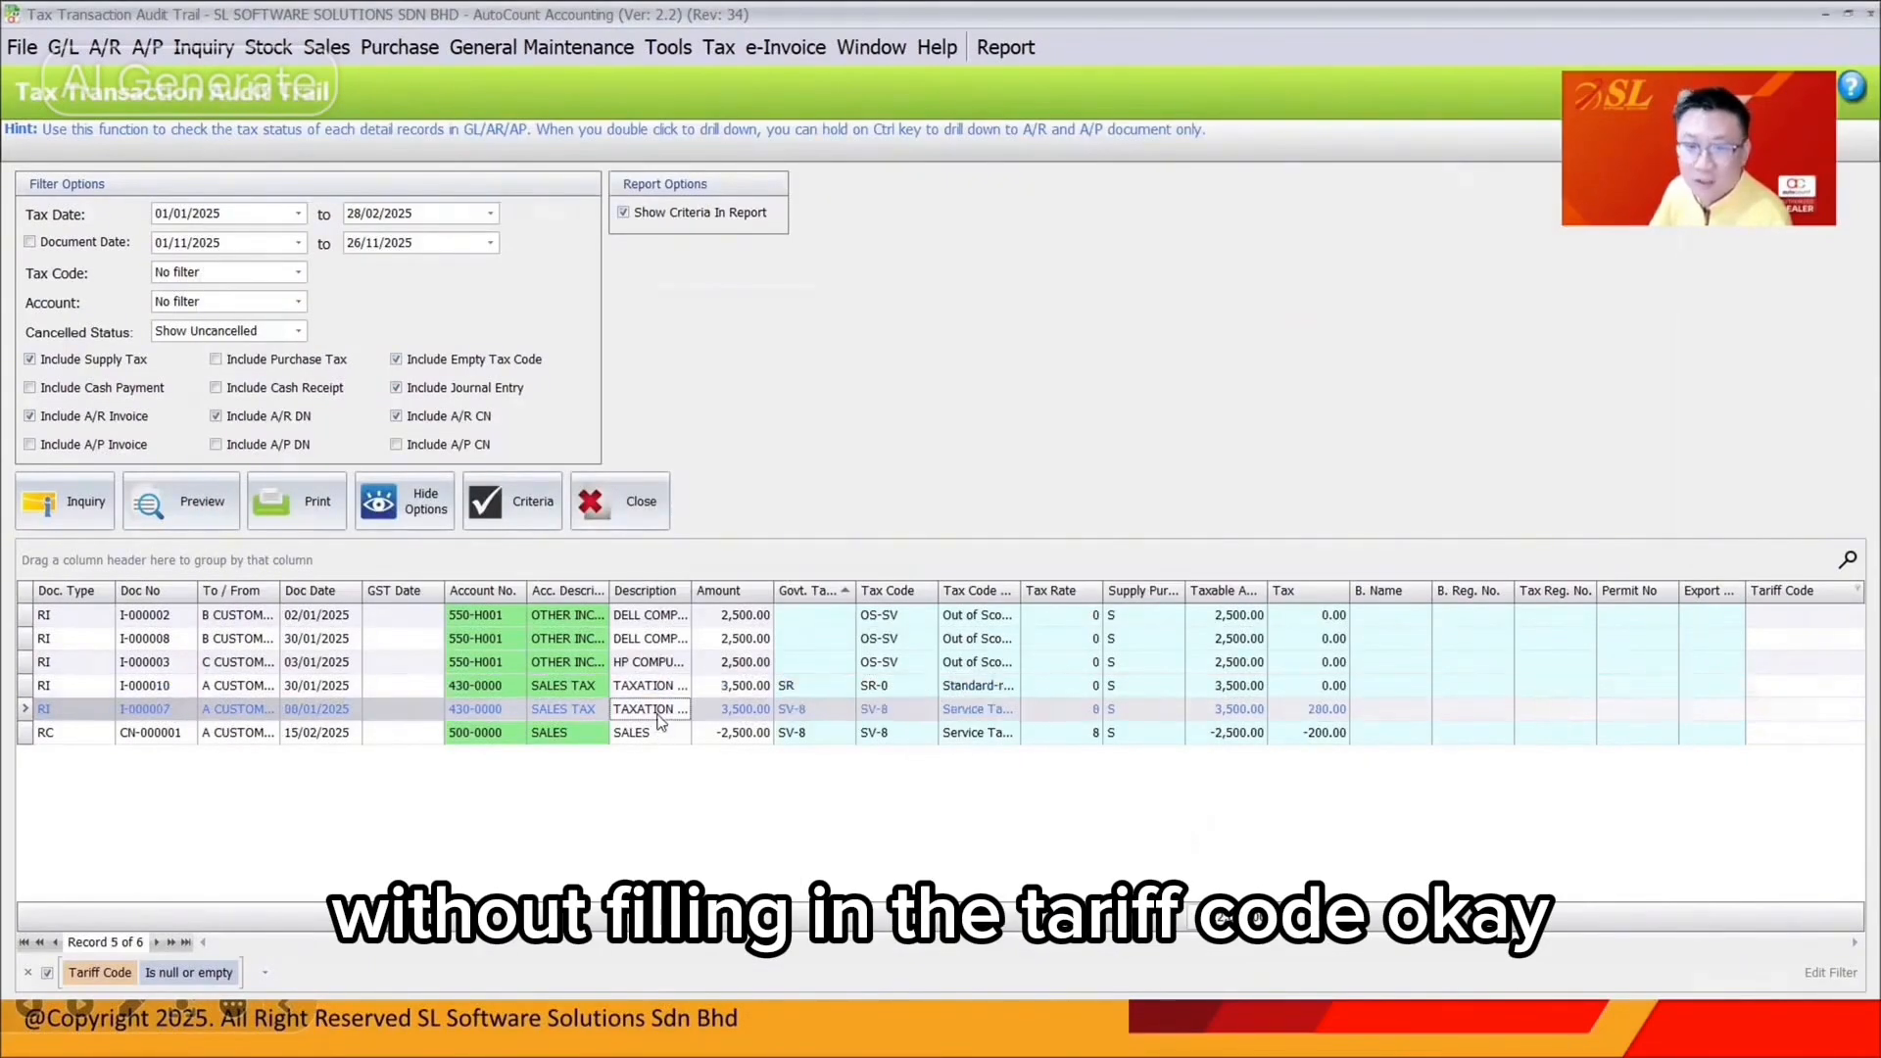
{"action": "double_click", "coordinate": [642, 713]}
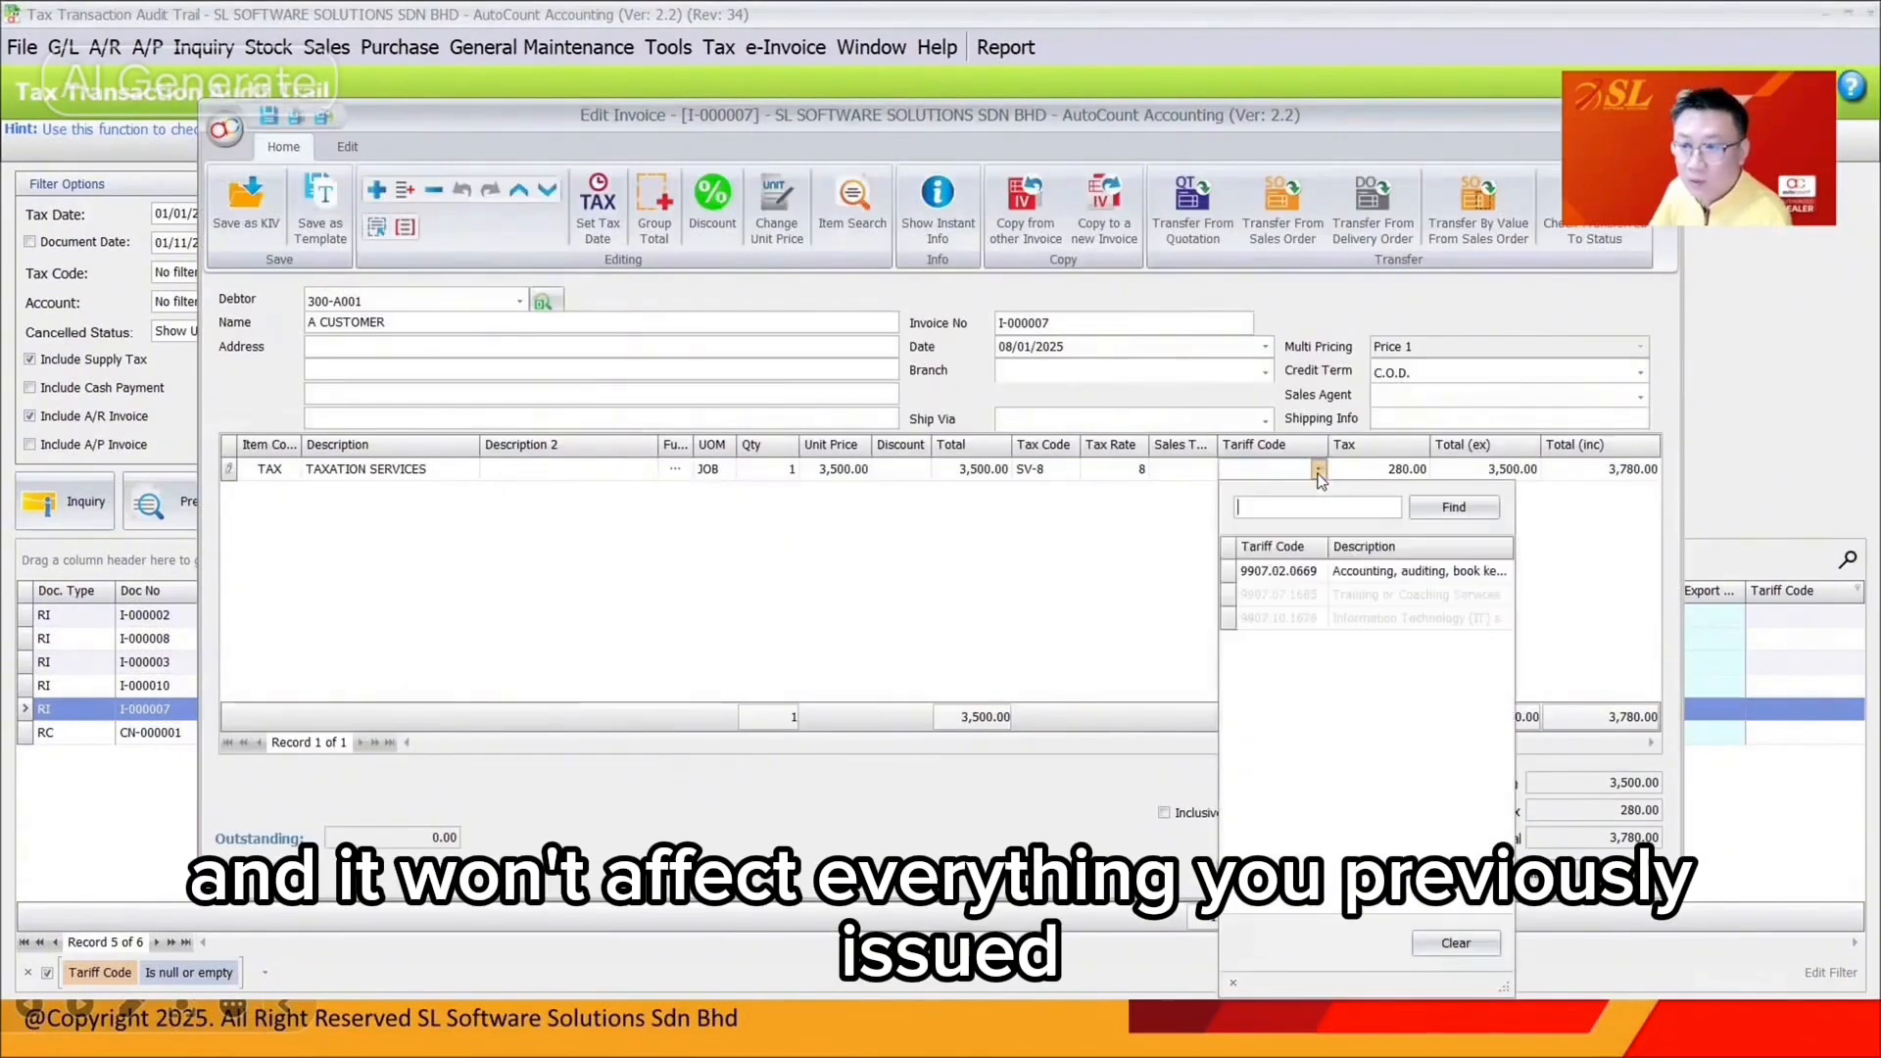
{"action": "left_click", "coordinate": [1284, 578]}
{"action": "left_click", "coordinate": [1264, 876]}
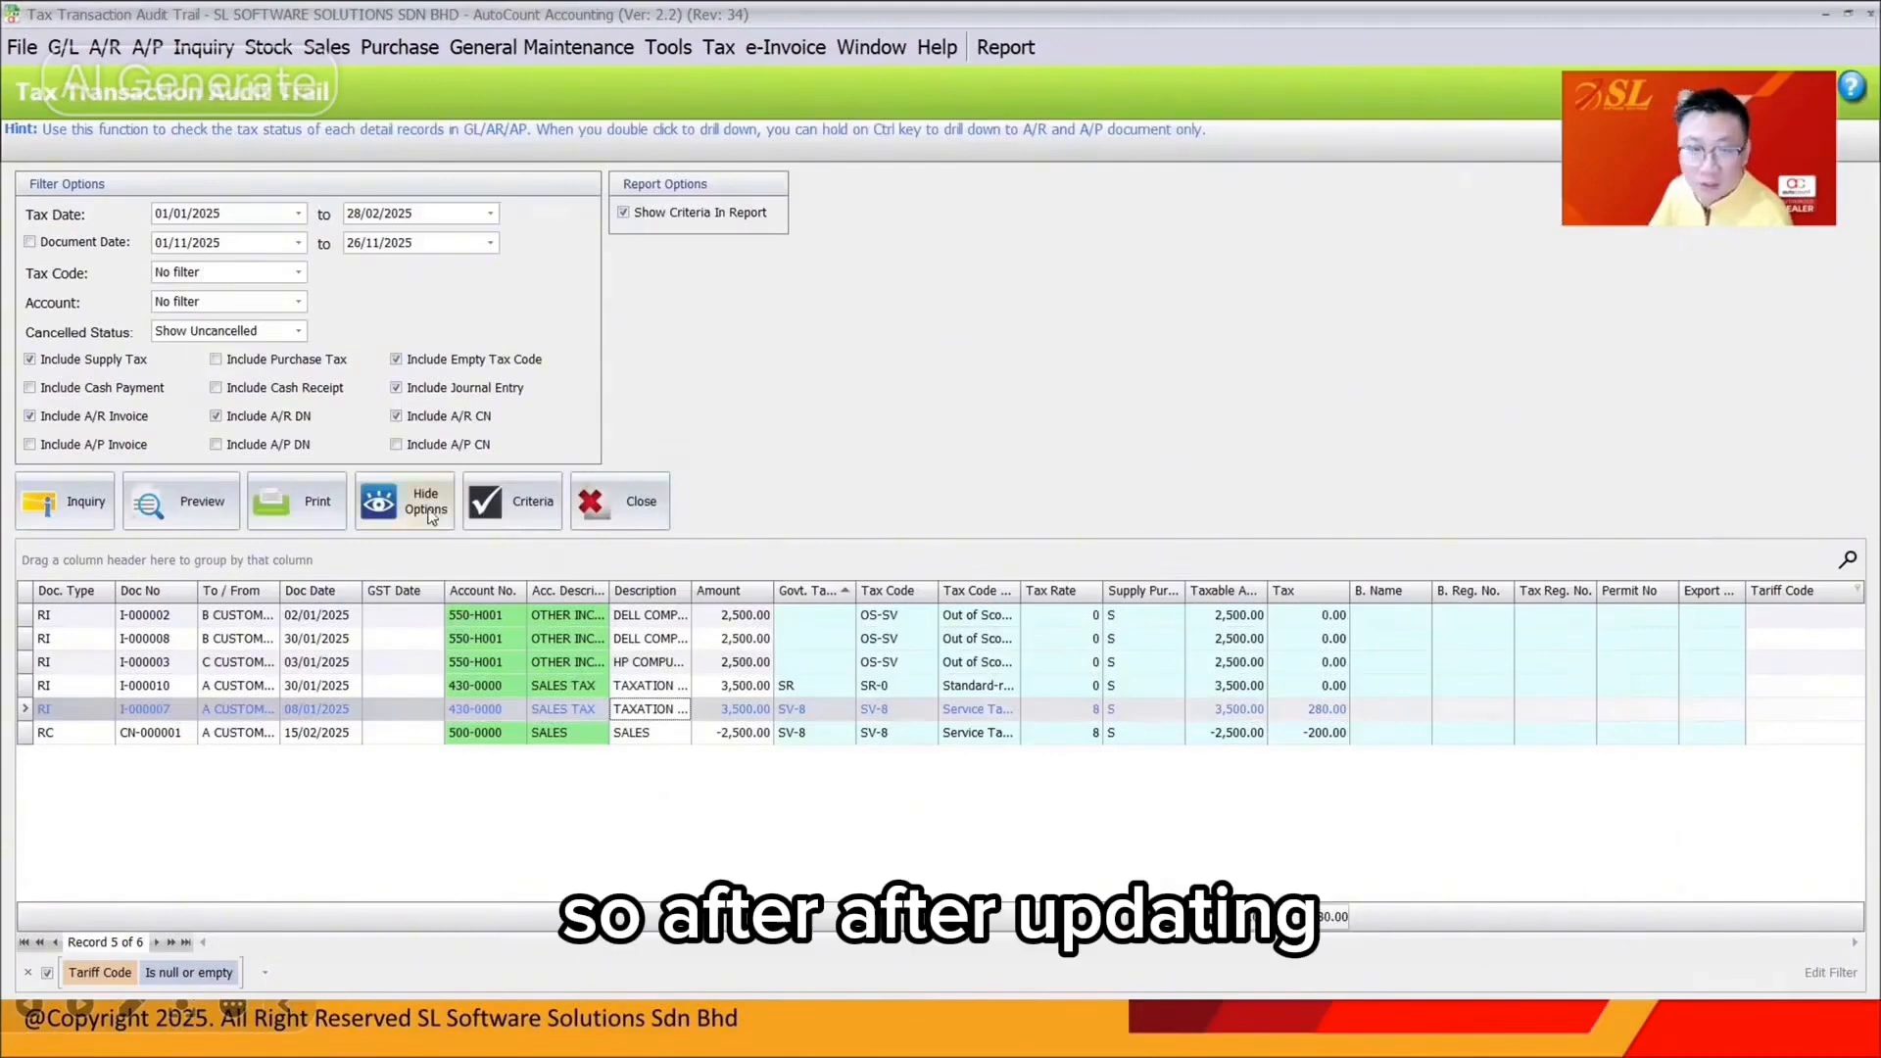
Add a tariff code to credit note CN-000001's SALES line, save it, and return to the checklist slide
{"action": "left_click", "coordinate": [107, 526]}
{"action": "double_click", "coordinate": [743, 688]}
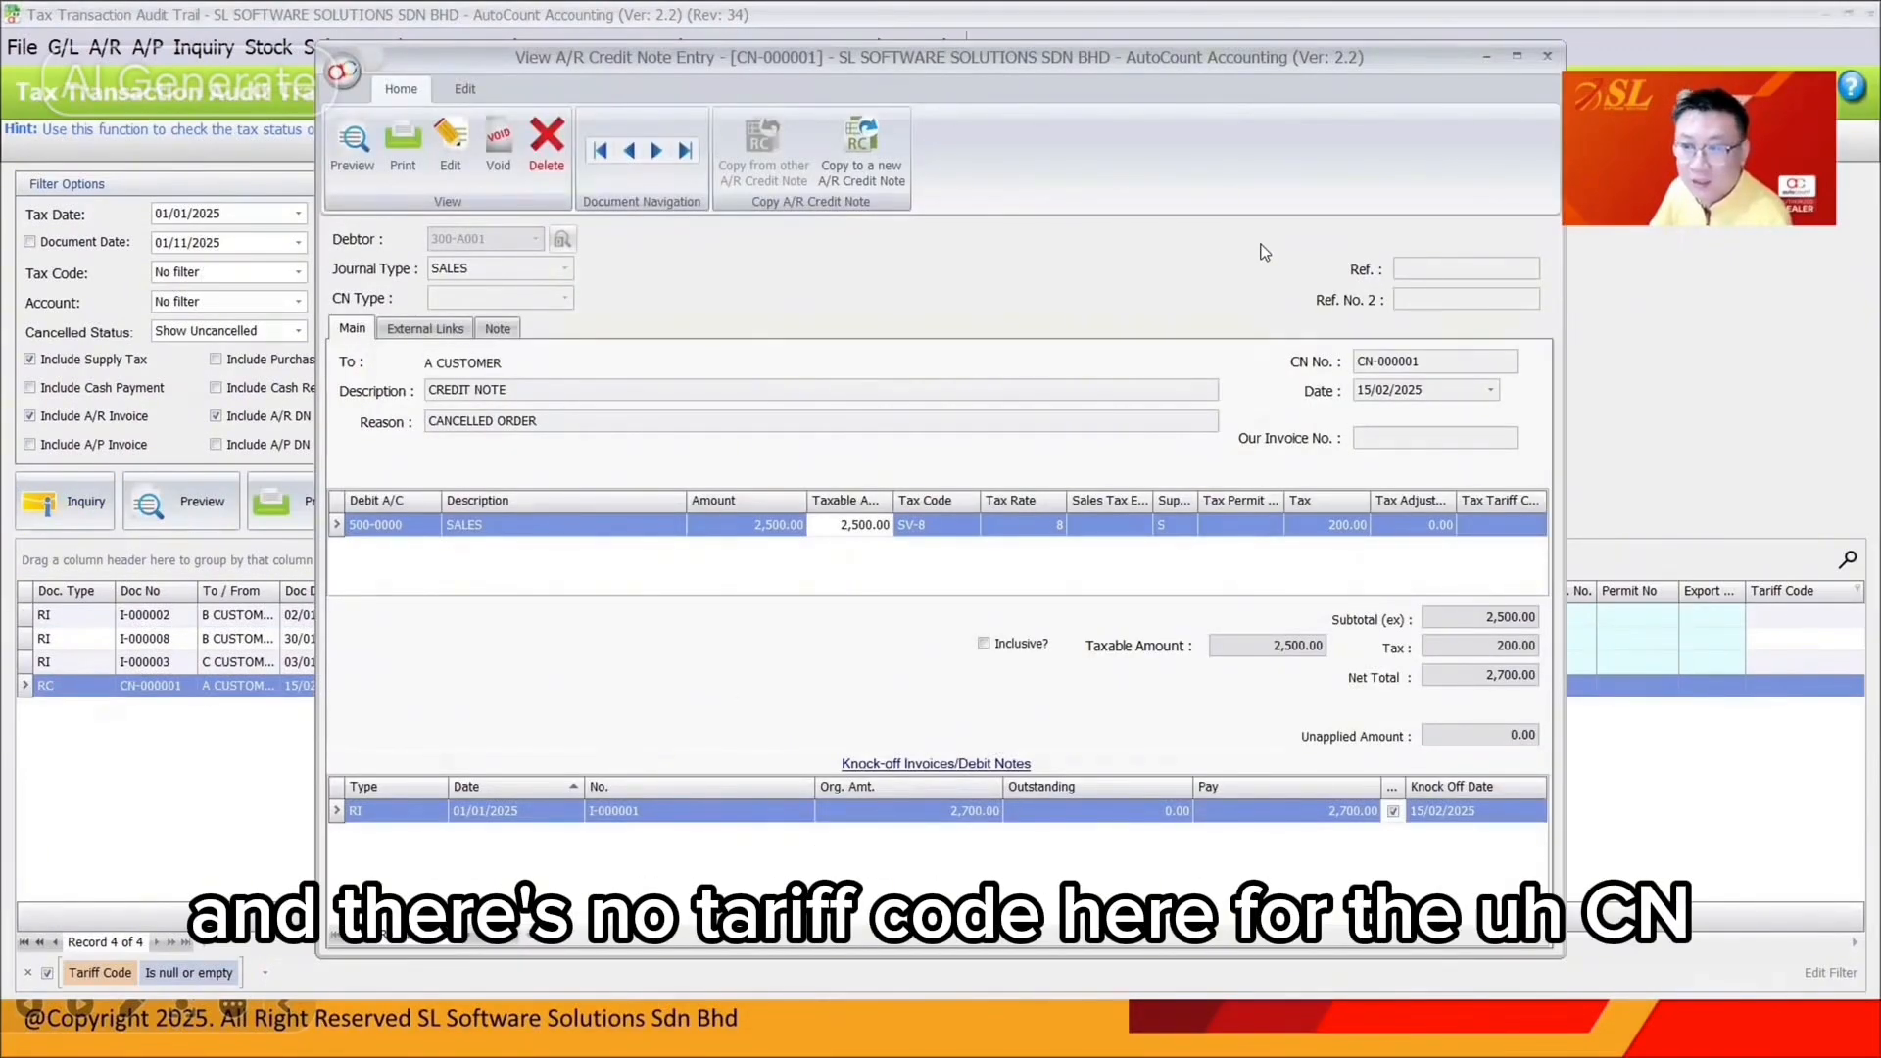
{"action": "left_click", "coordinate": [1522, 534]}
{"action": "left_click", "coordinate": [453, 152]}
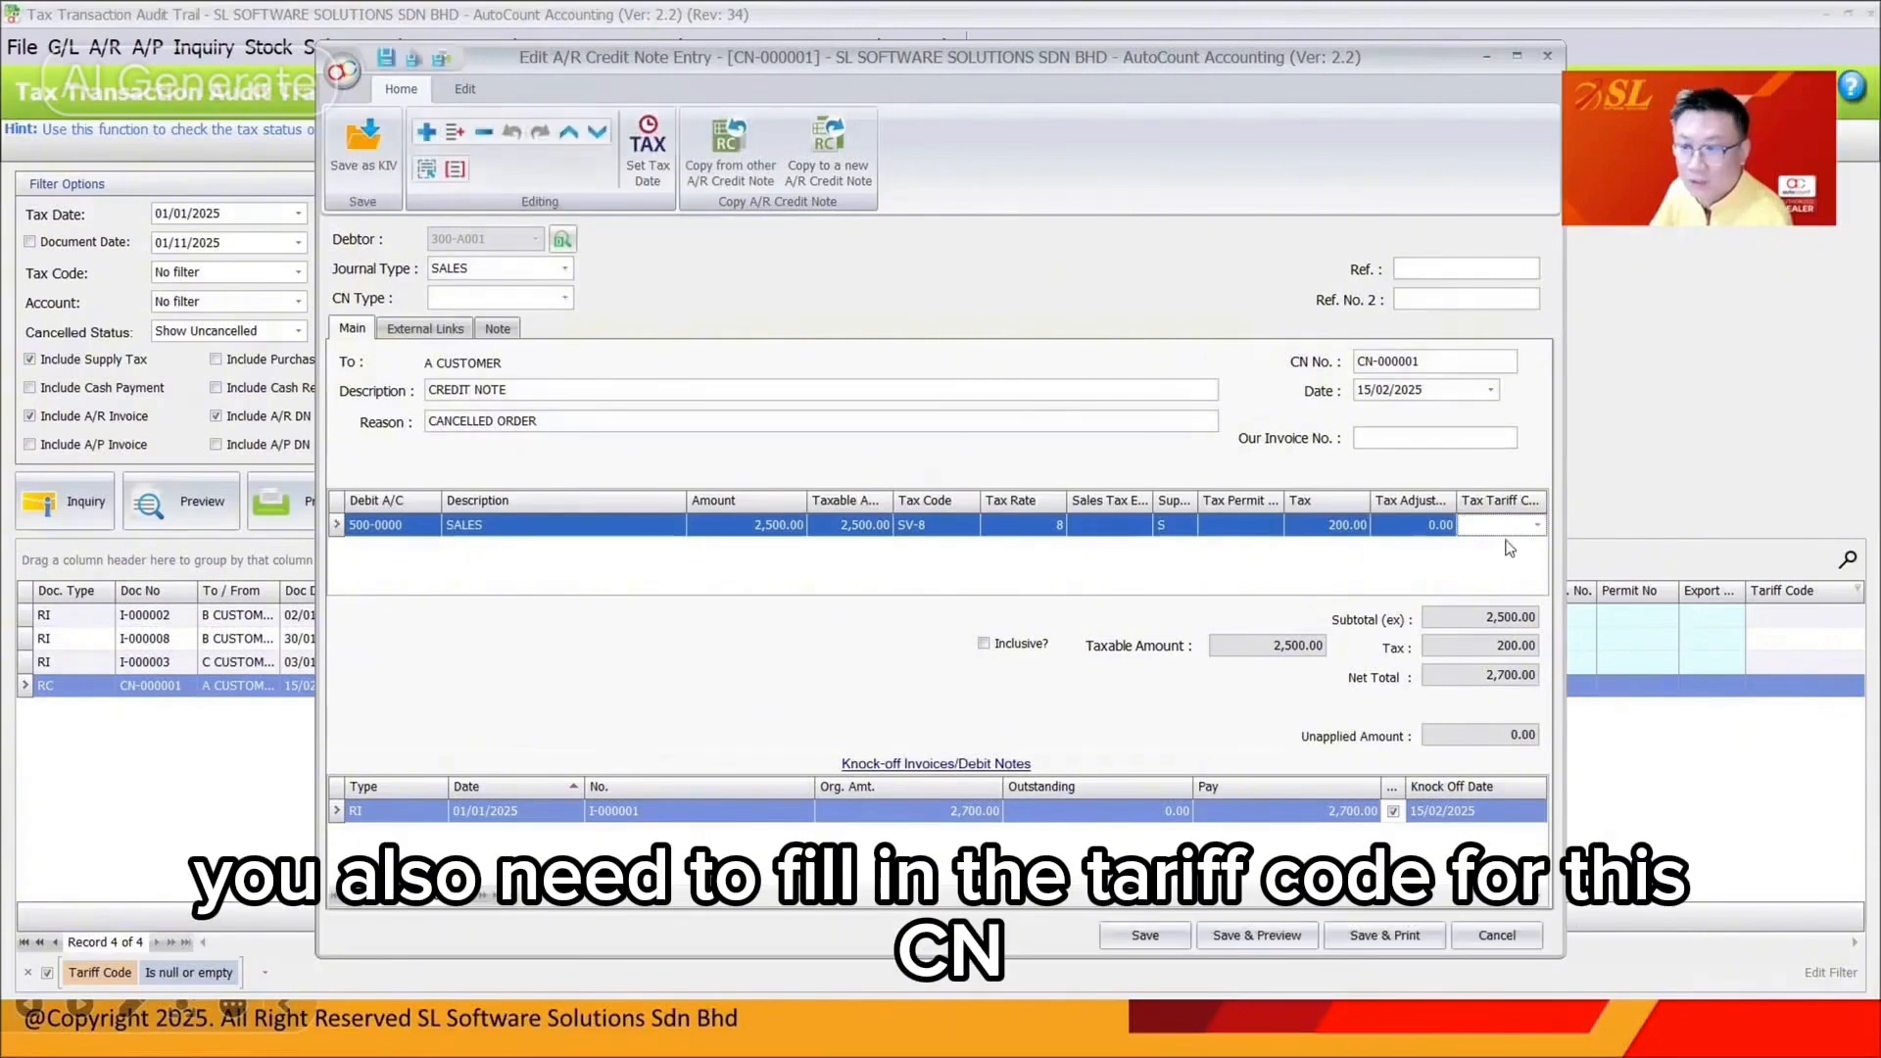
{"action": "left_click", "coordinate": [1500, 530]}
{"action": "left_click", "coordinate": [1518, 118]}
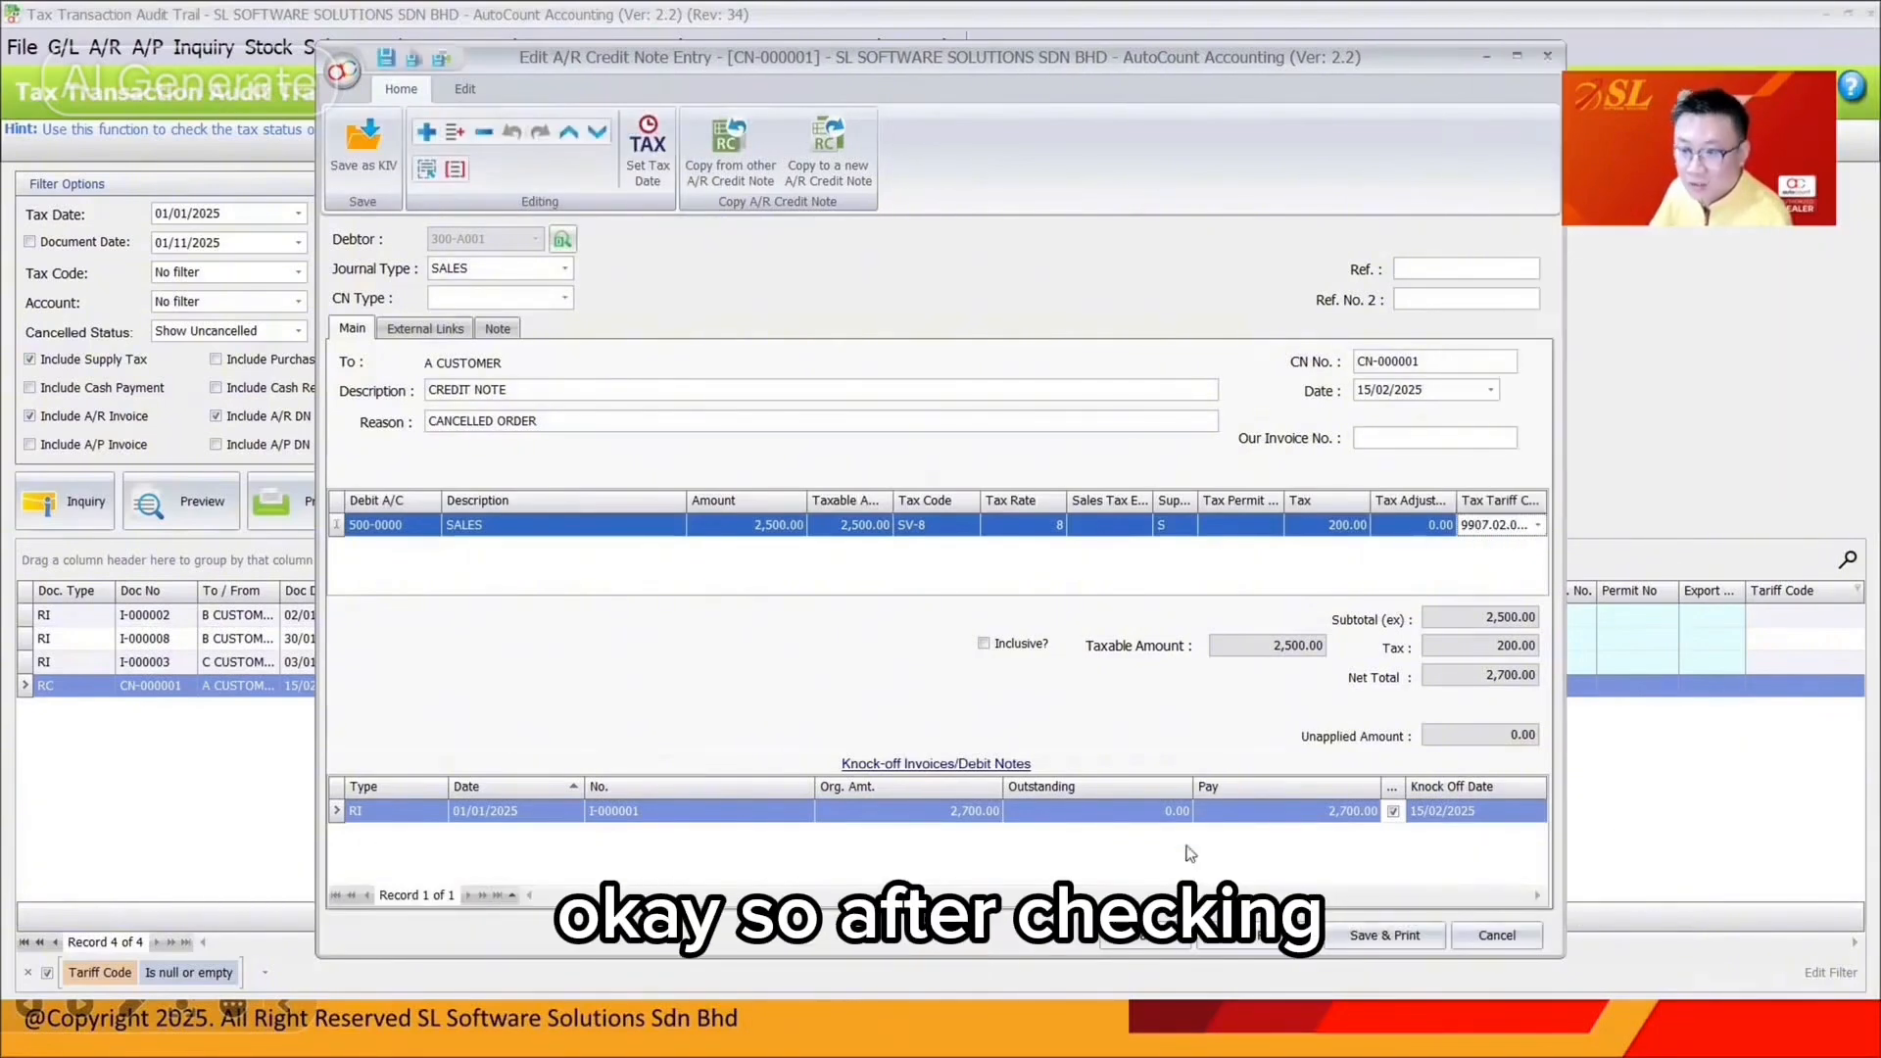
{"action": "left_click", "coordinate": [1178, 939]}
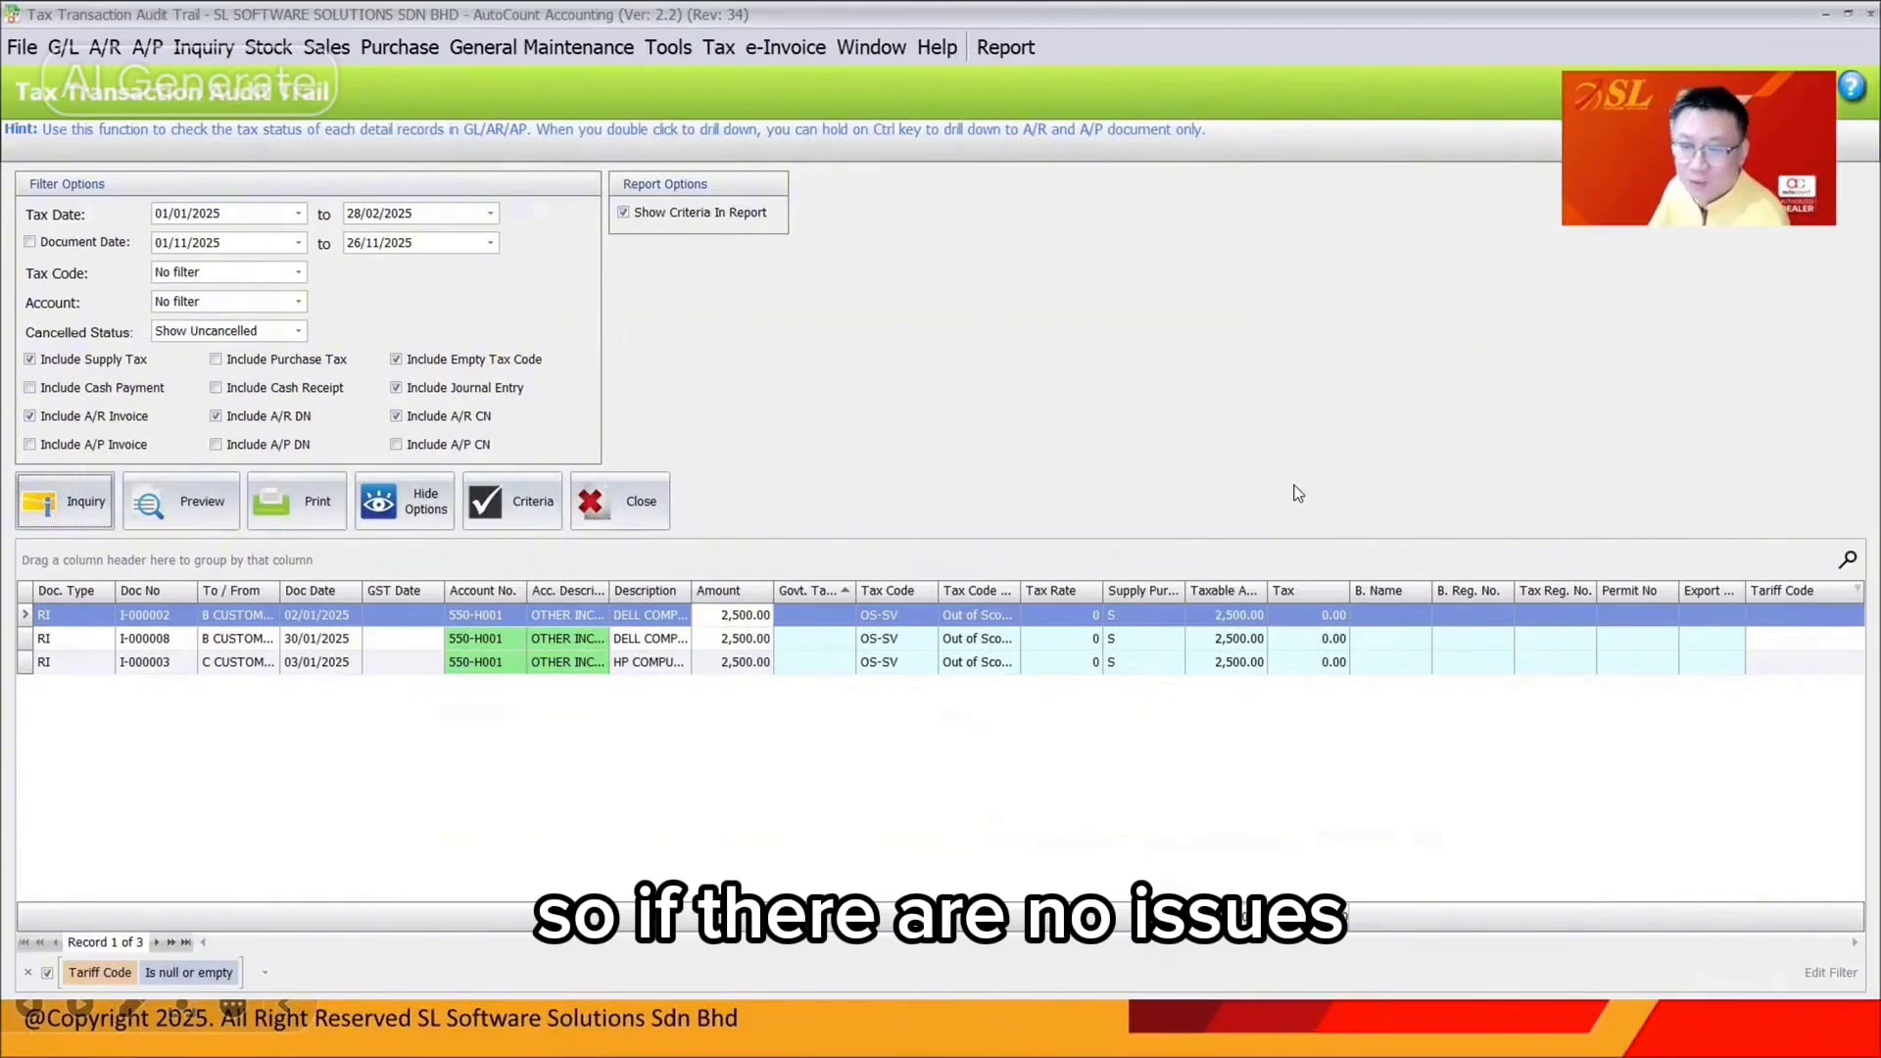
{"action": "left_click", "coordinate": [1141, 1027]}
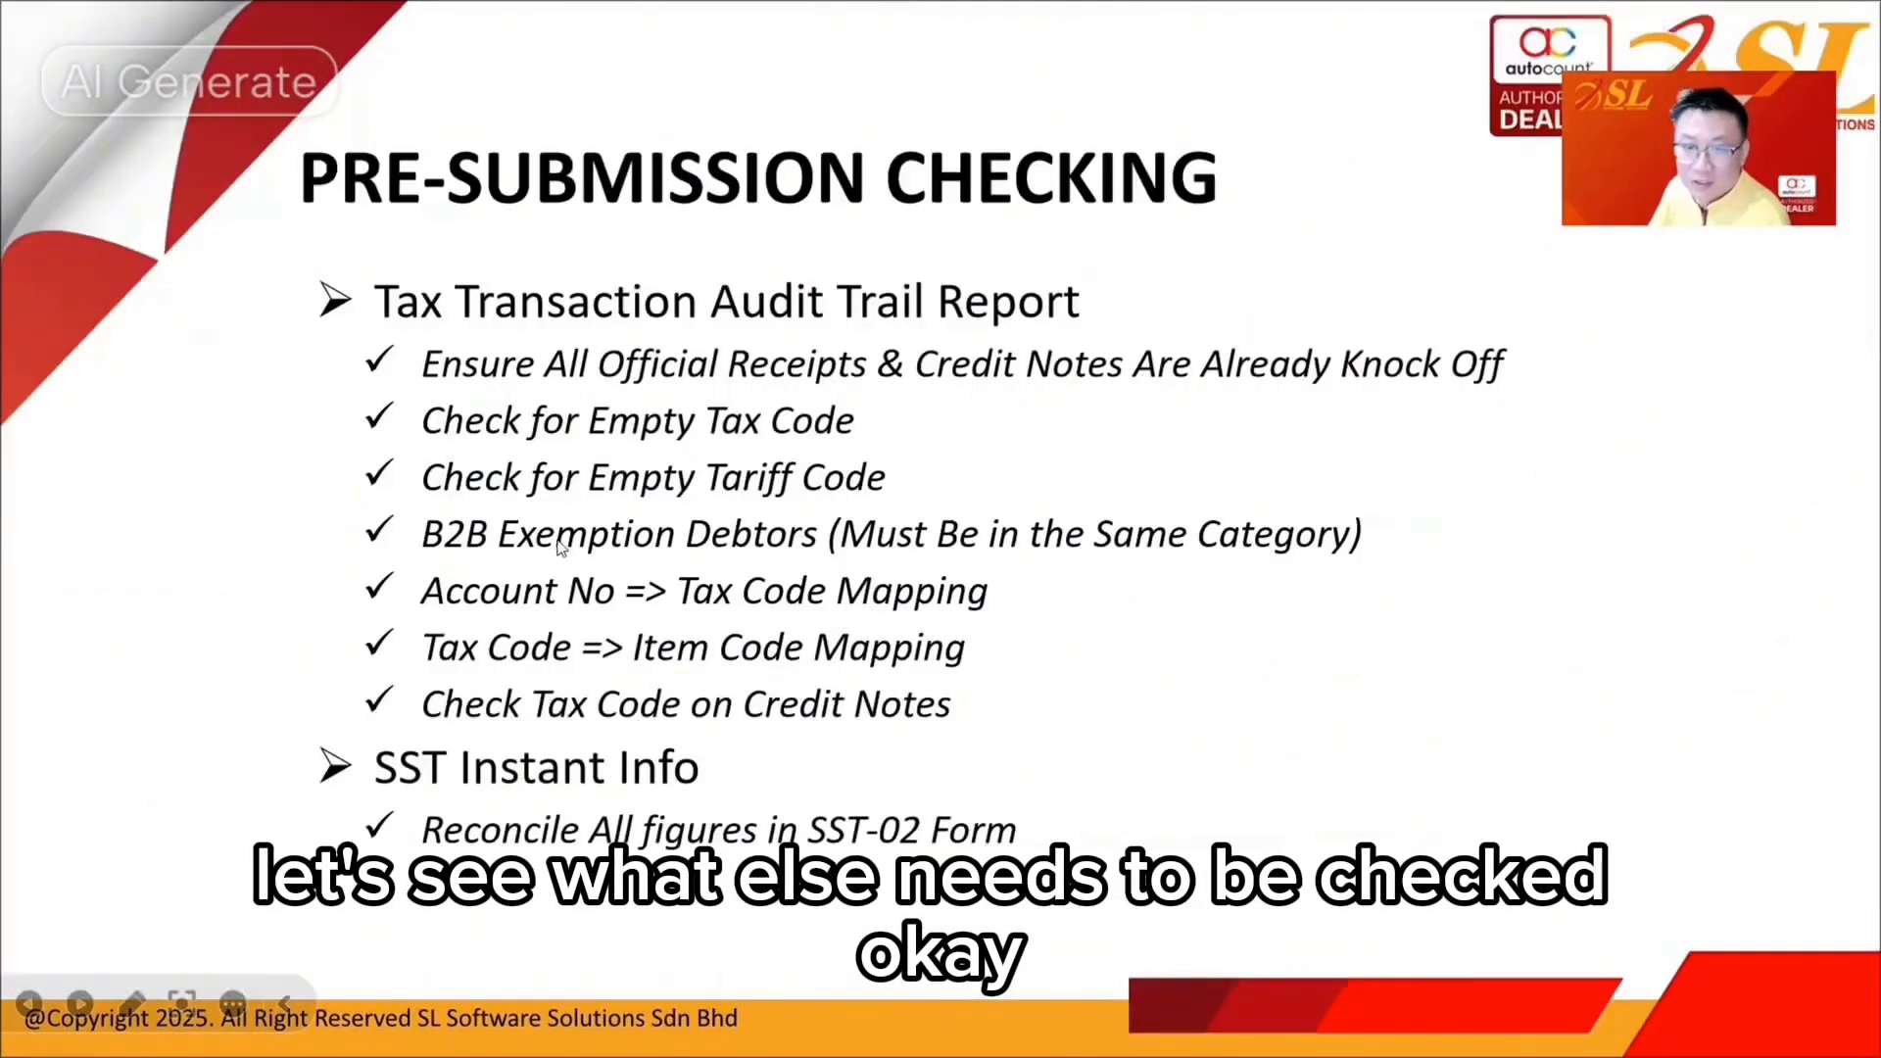
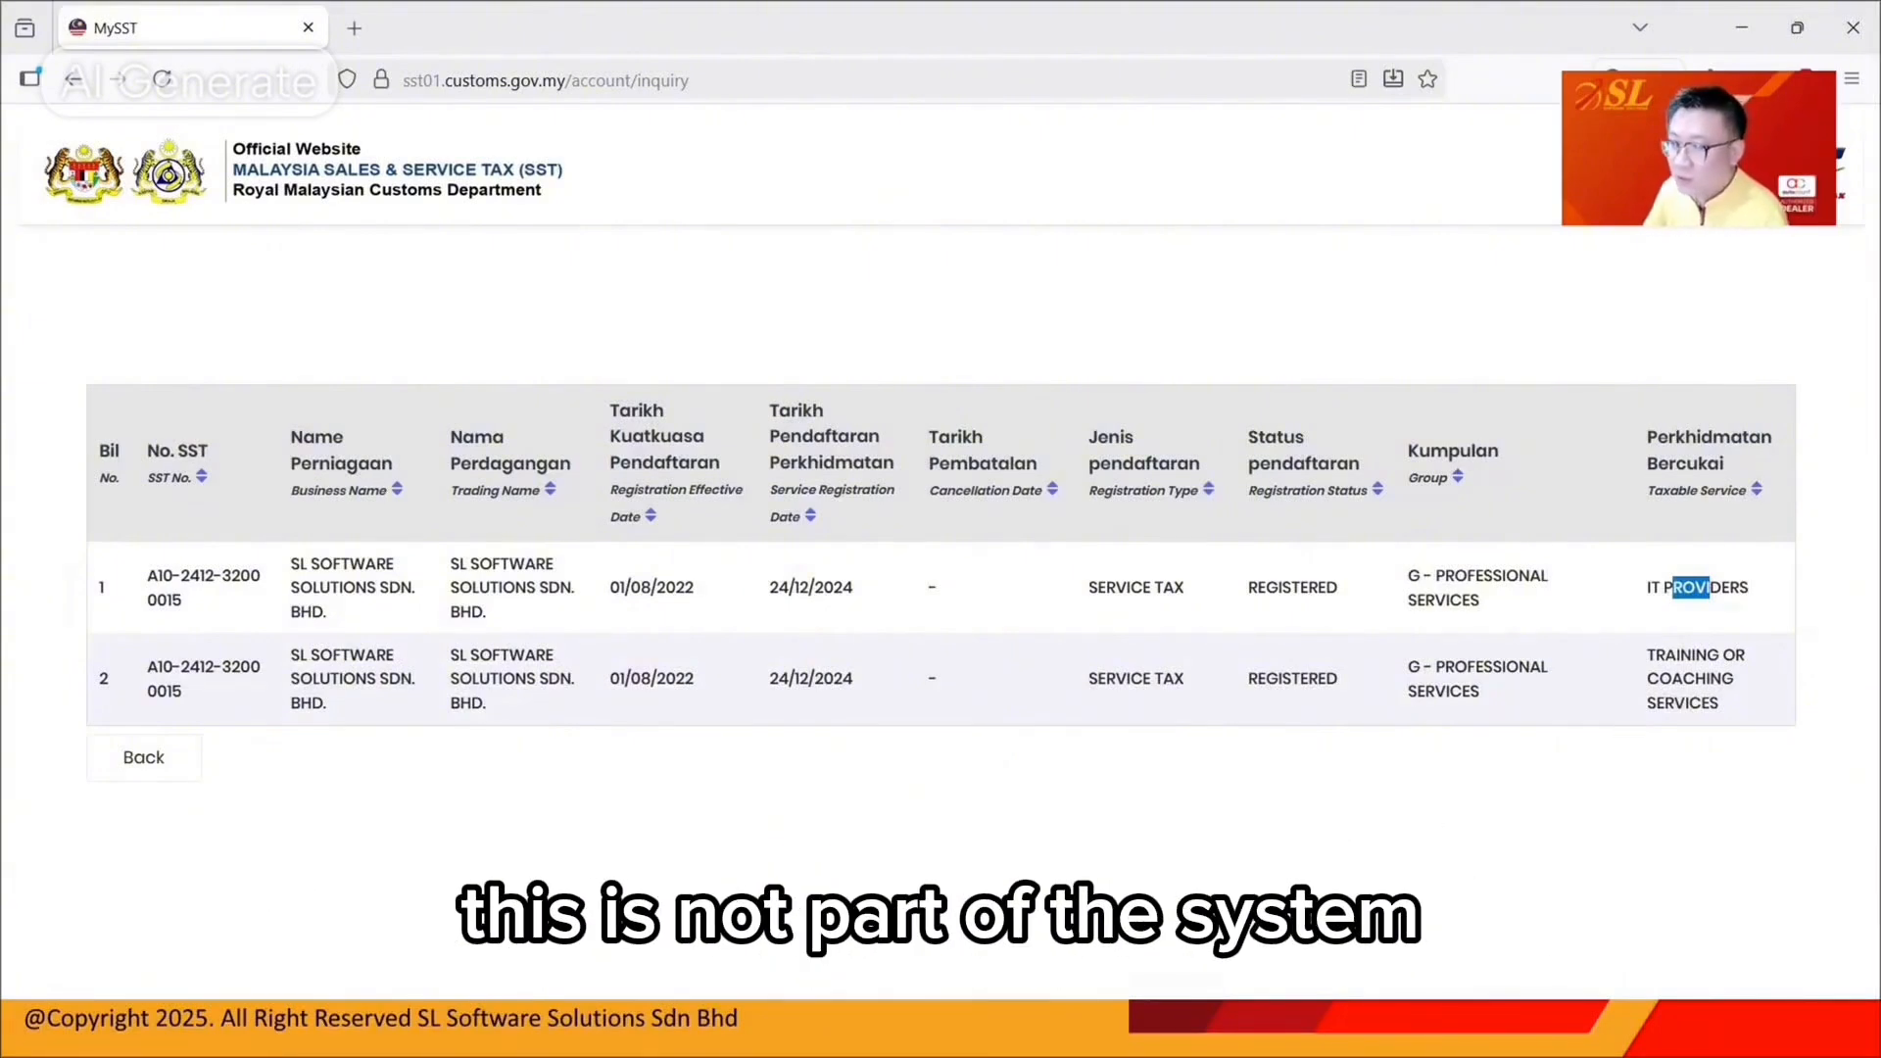
Leave the MySST registration inquiry and switch back to AutoCount's Tax Transaction Audit Trail
{"action": "left_click", "coordinate": [1127, 1028]}
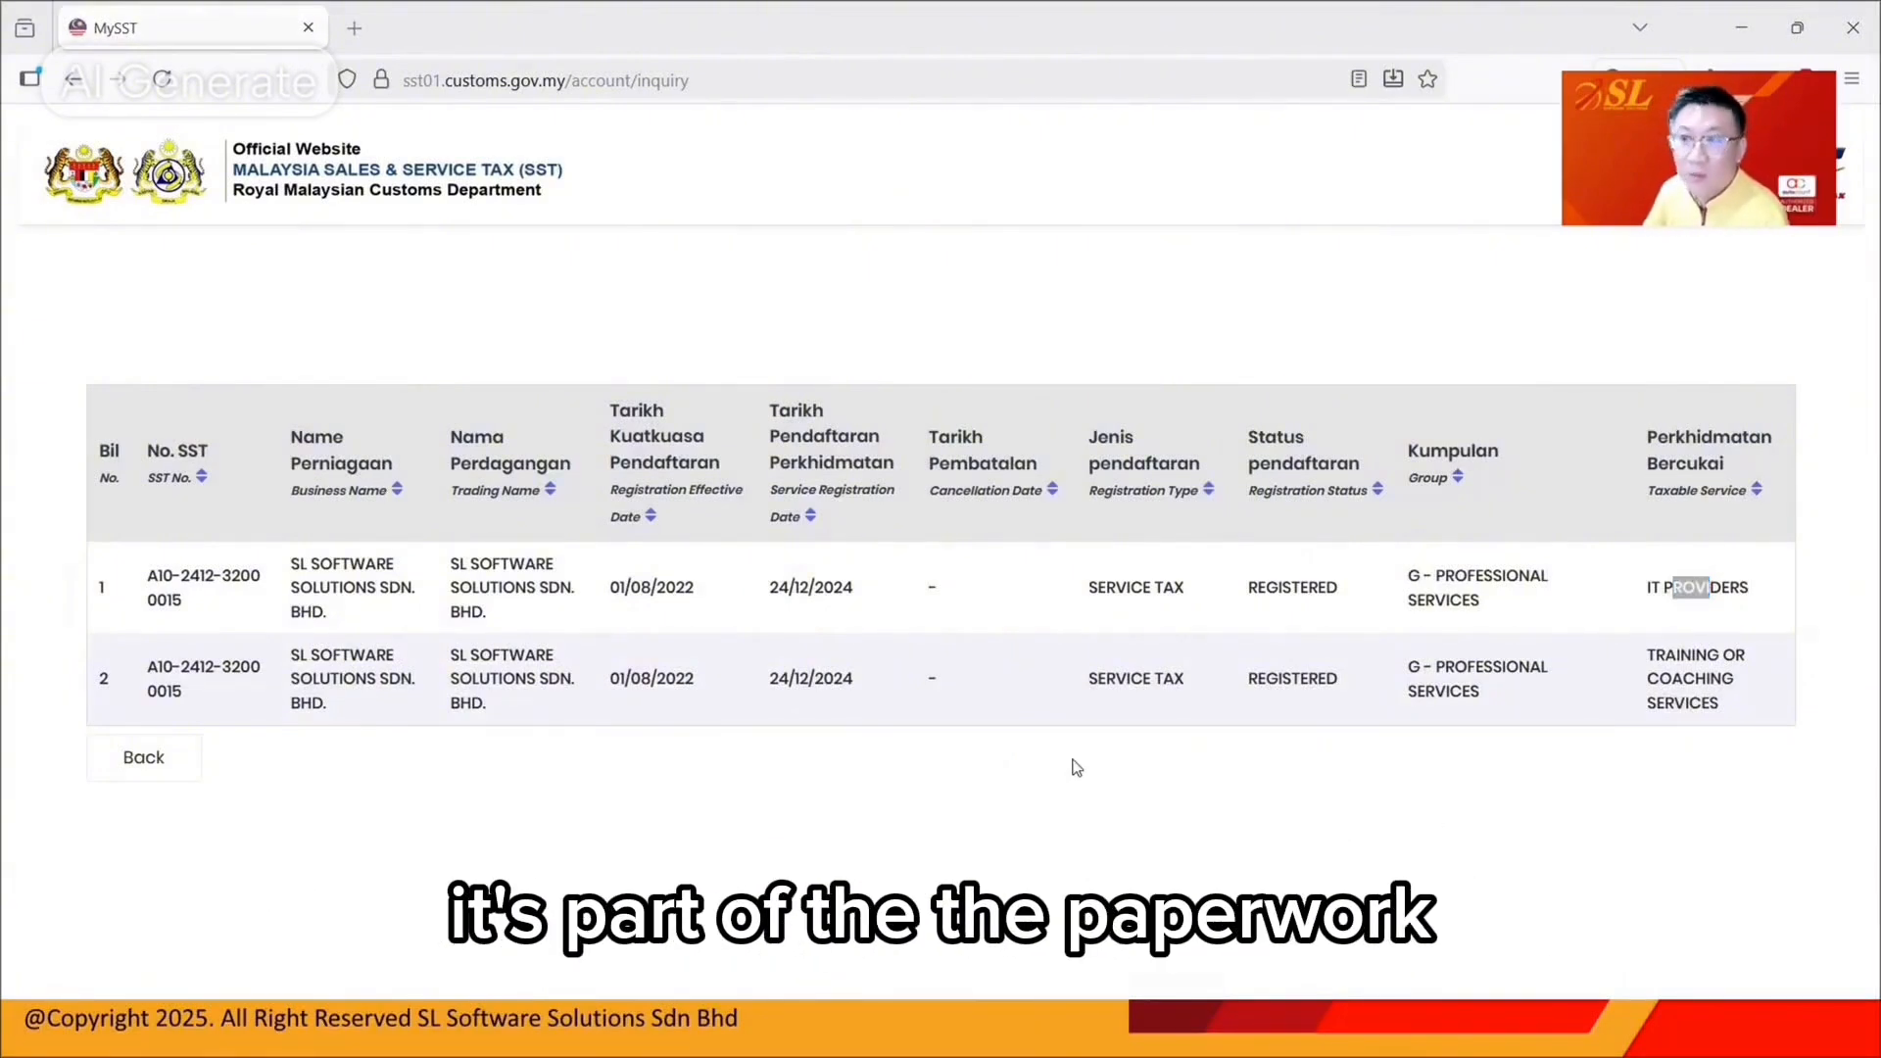
{"action": "left_click", "coordinate": [1097, 1028]}
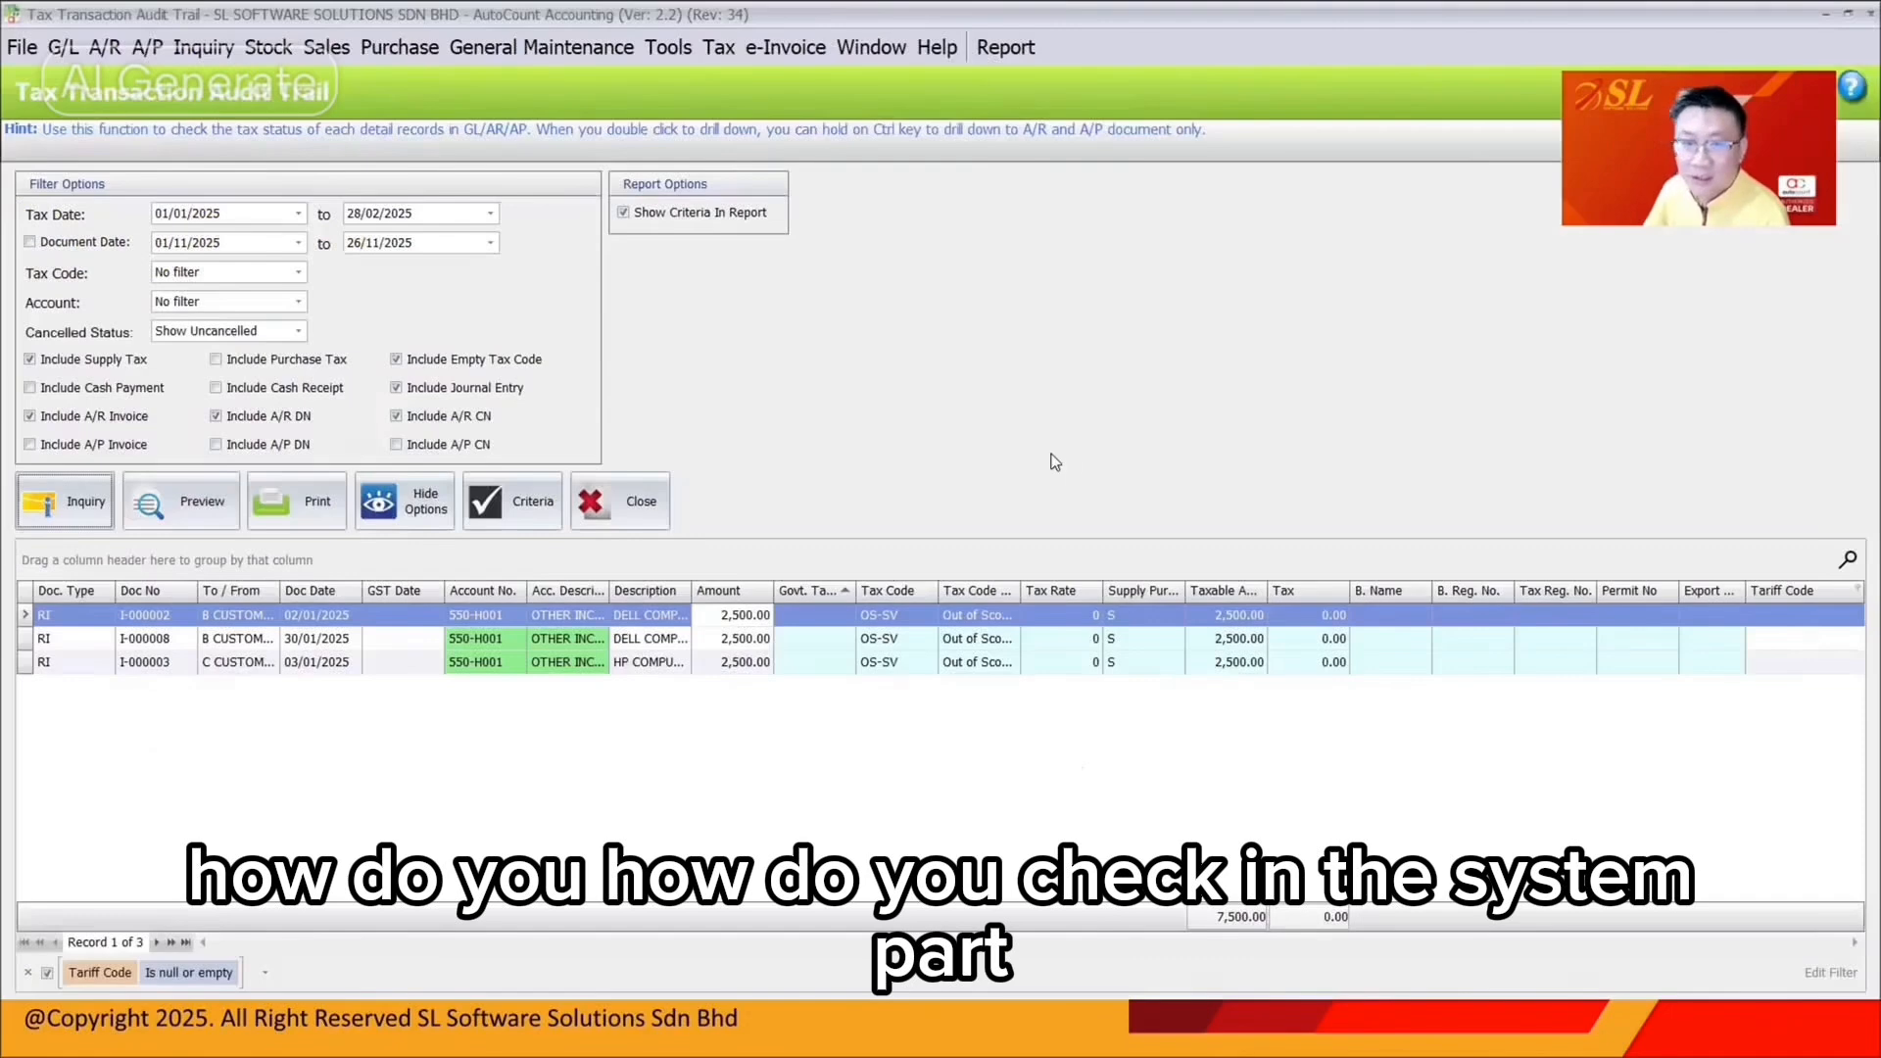
Remove the empty Tariff Code filter and filter To / From to B2B EXEMPTION CUSTOMER
{"action": "left_click", "coordinate": [28, 972]}
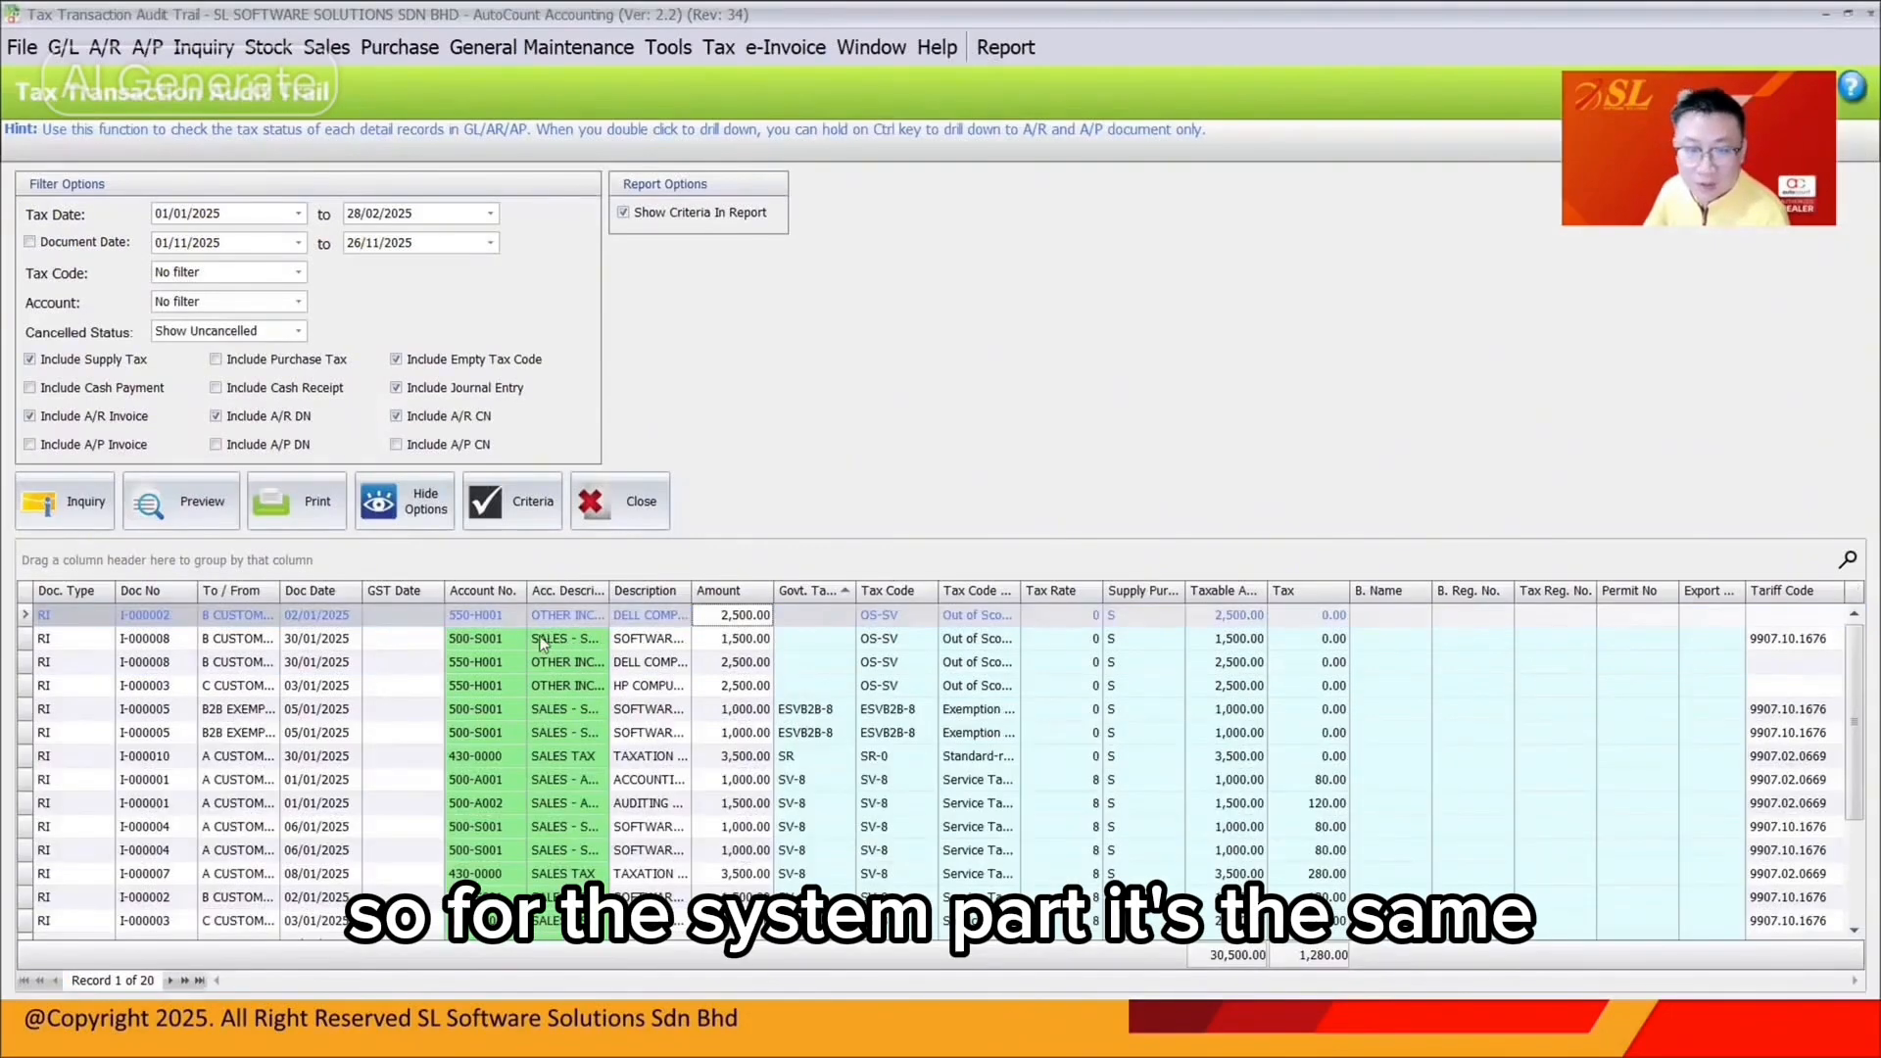
{"action": "left_click", "coordinate": [272, 588]}
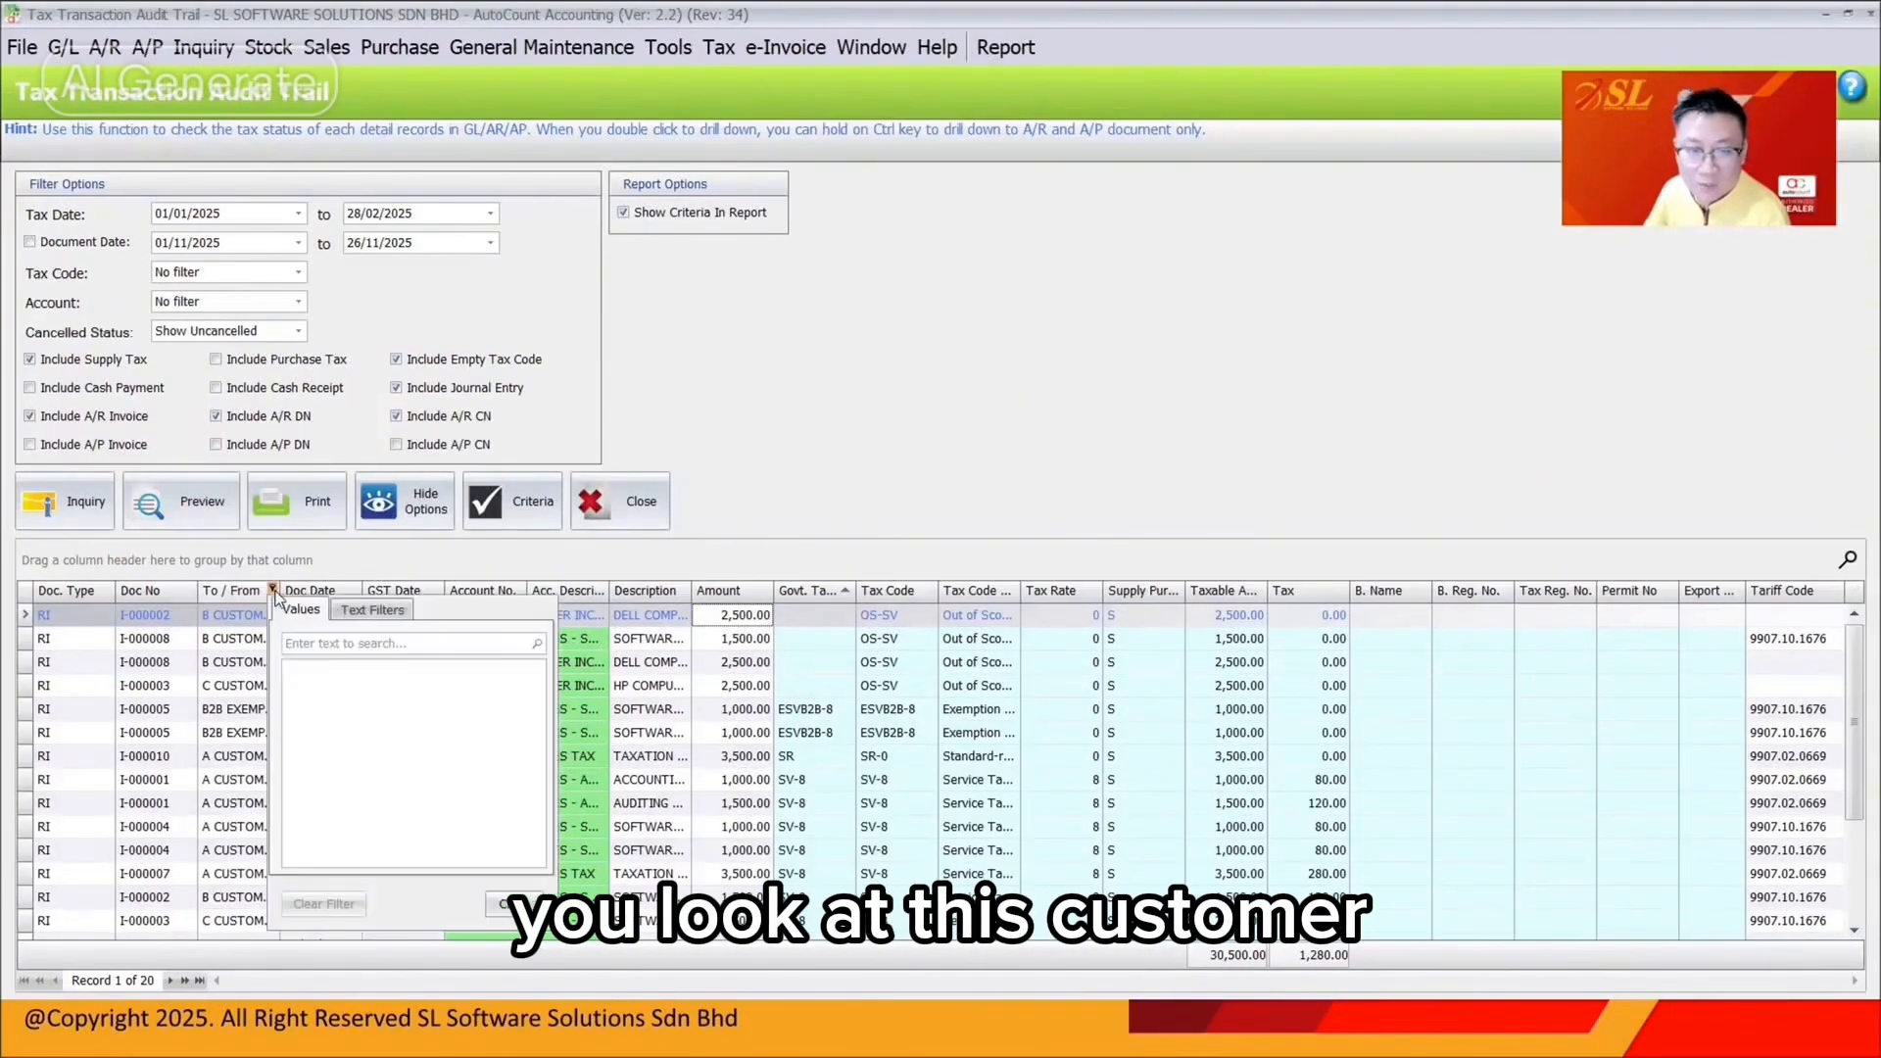
{"action": "left_click", "coordinate": [292, 723]}
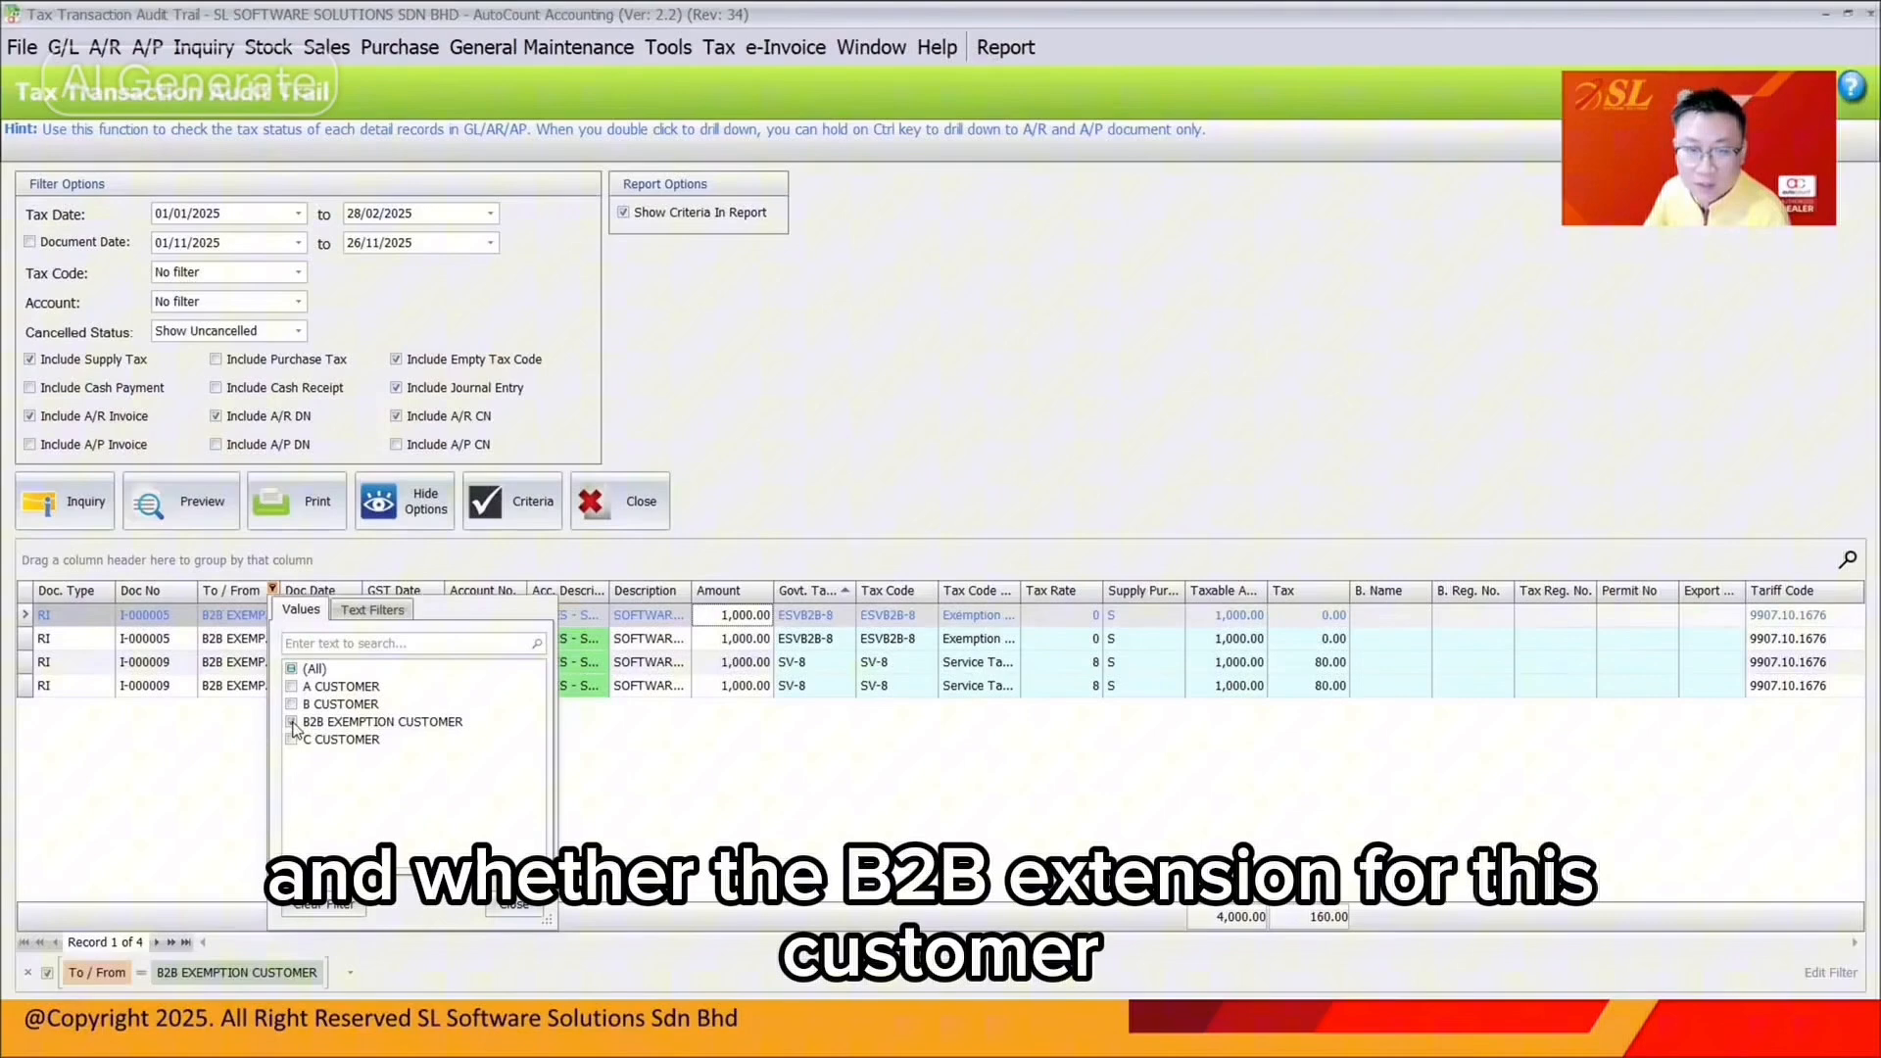
{"action": "left_click", "coordinate": [647, 669]}
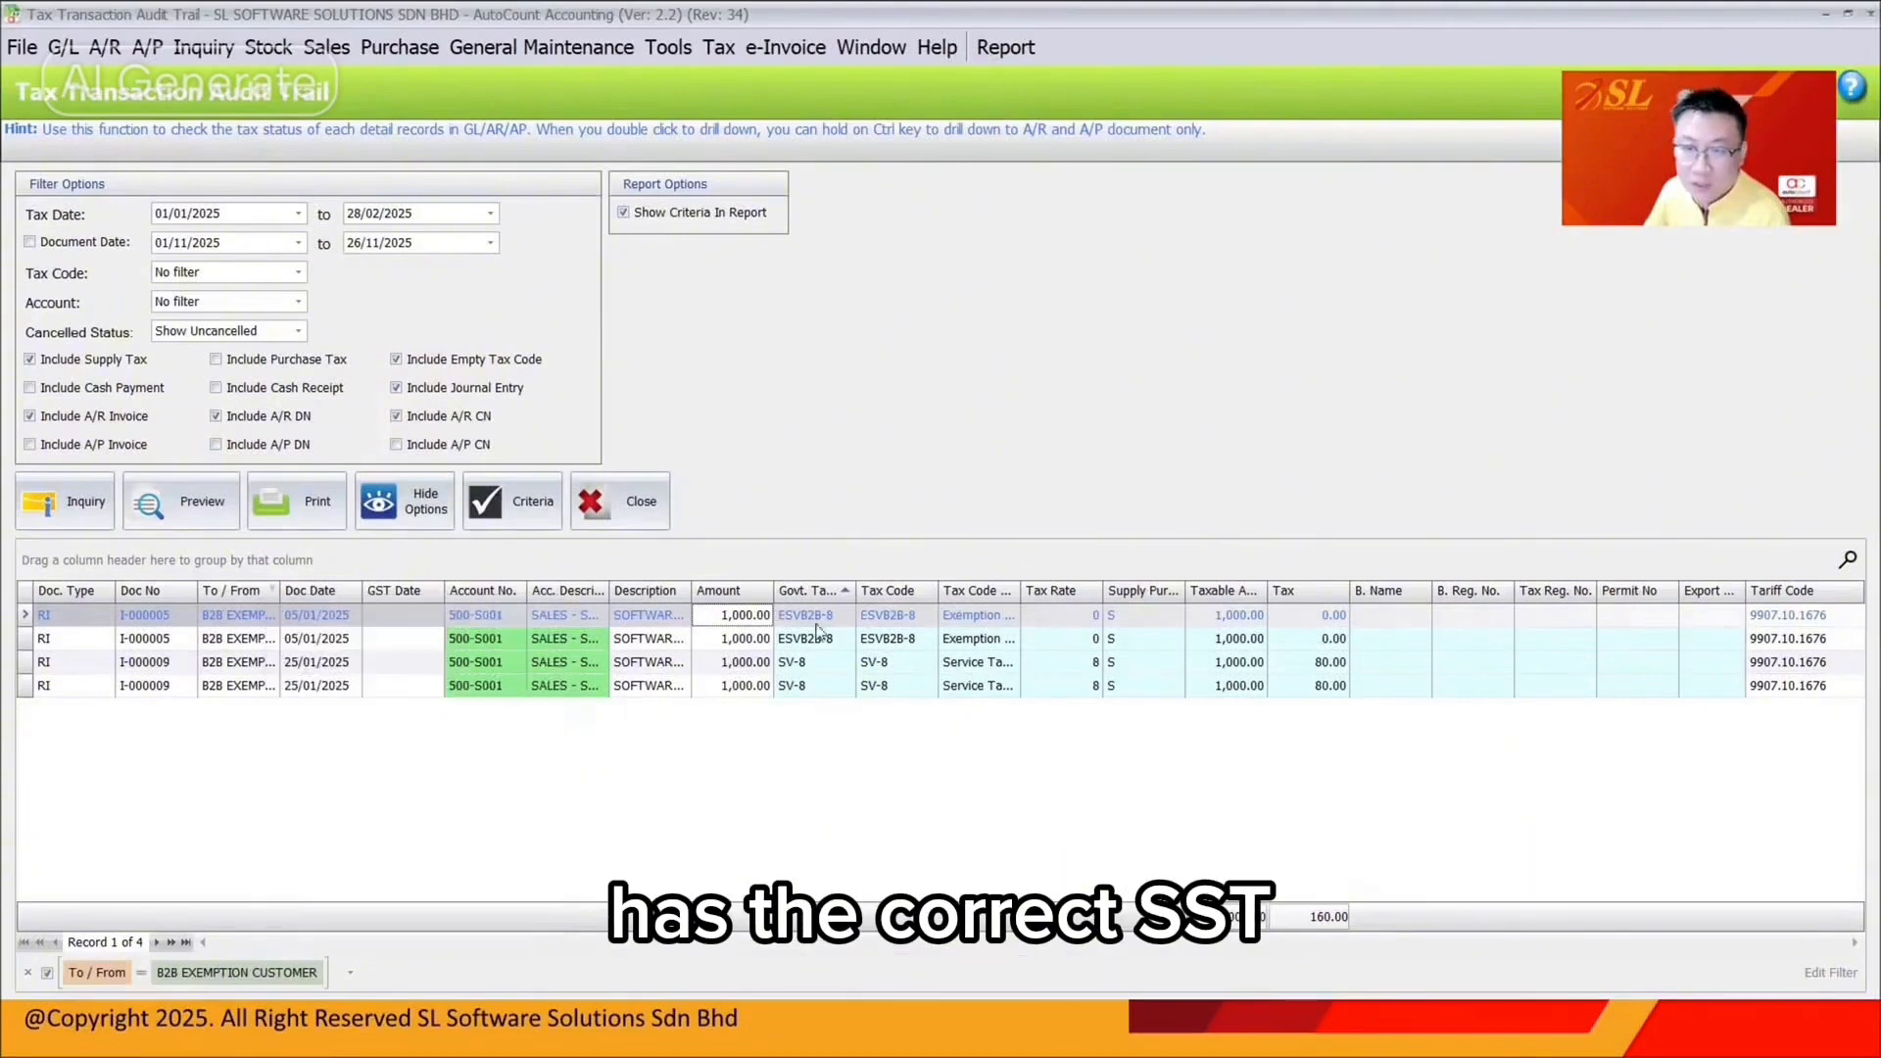
Review the four B2B exemption records: two ESVB2B-8, two SV-8 dated 25/01/2025
{"action": "left_click", "coordinate": [821, 686]}
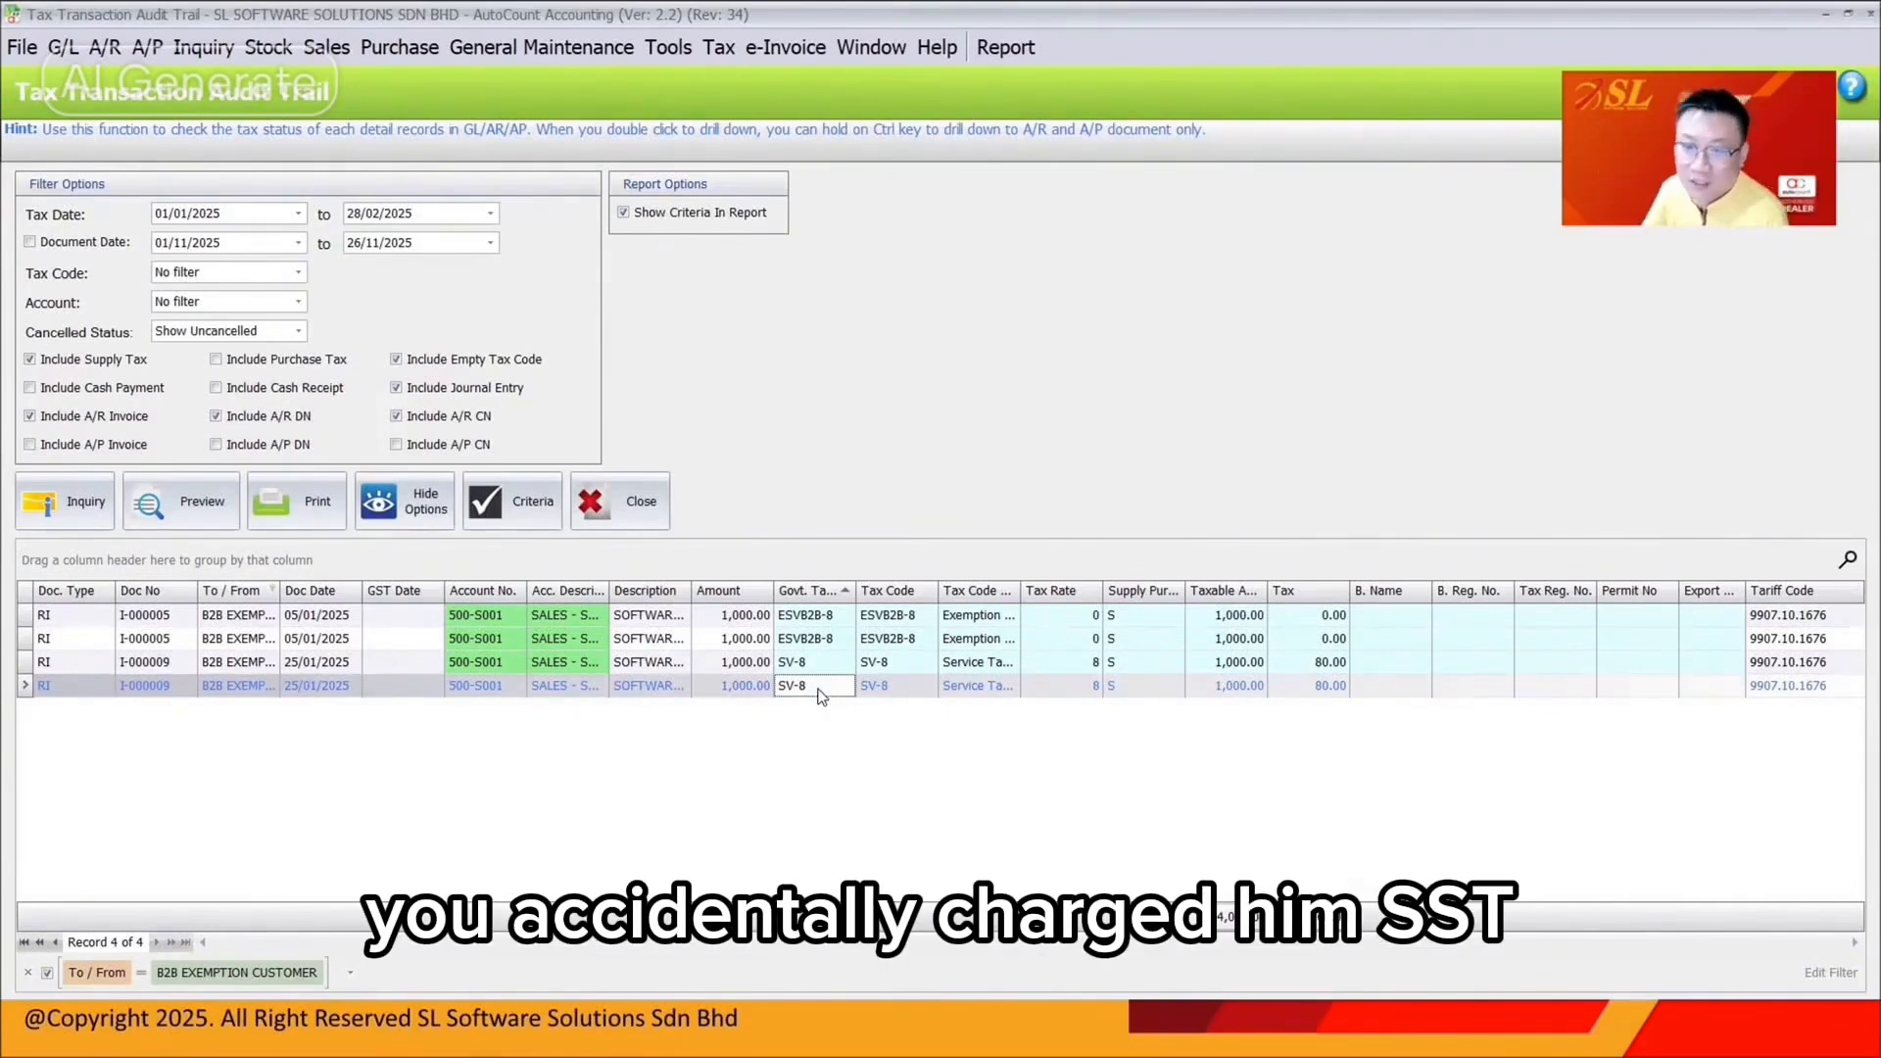
{"action": "left_click", "coordinate": [827, 666]}
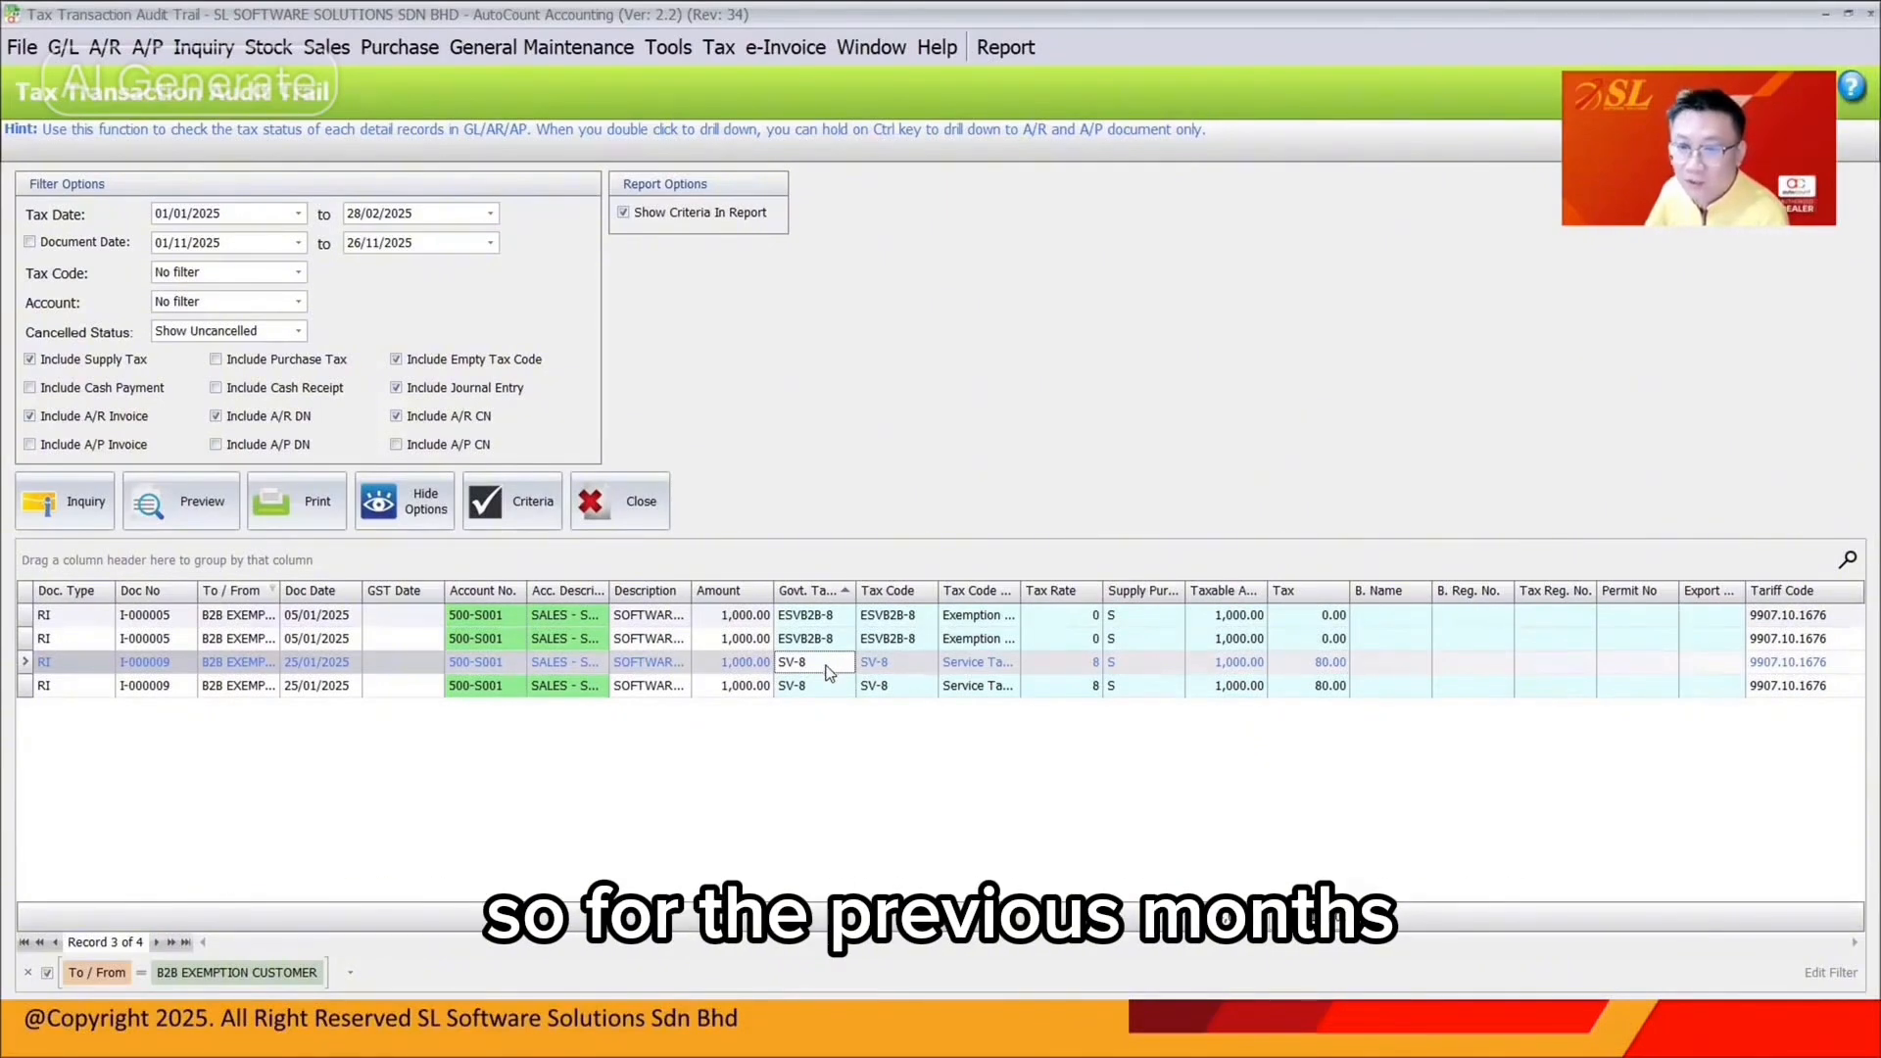
{"action": "left_click", "coordinate": [831, 689]}
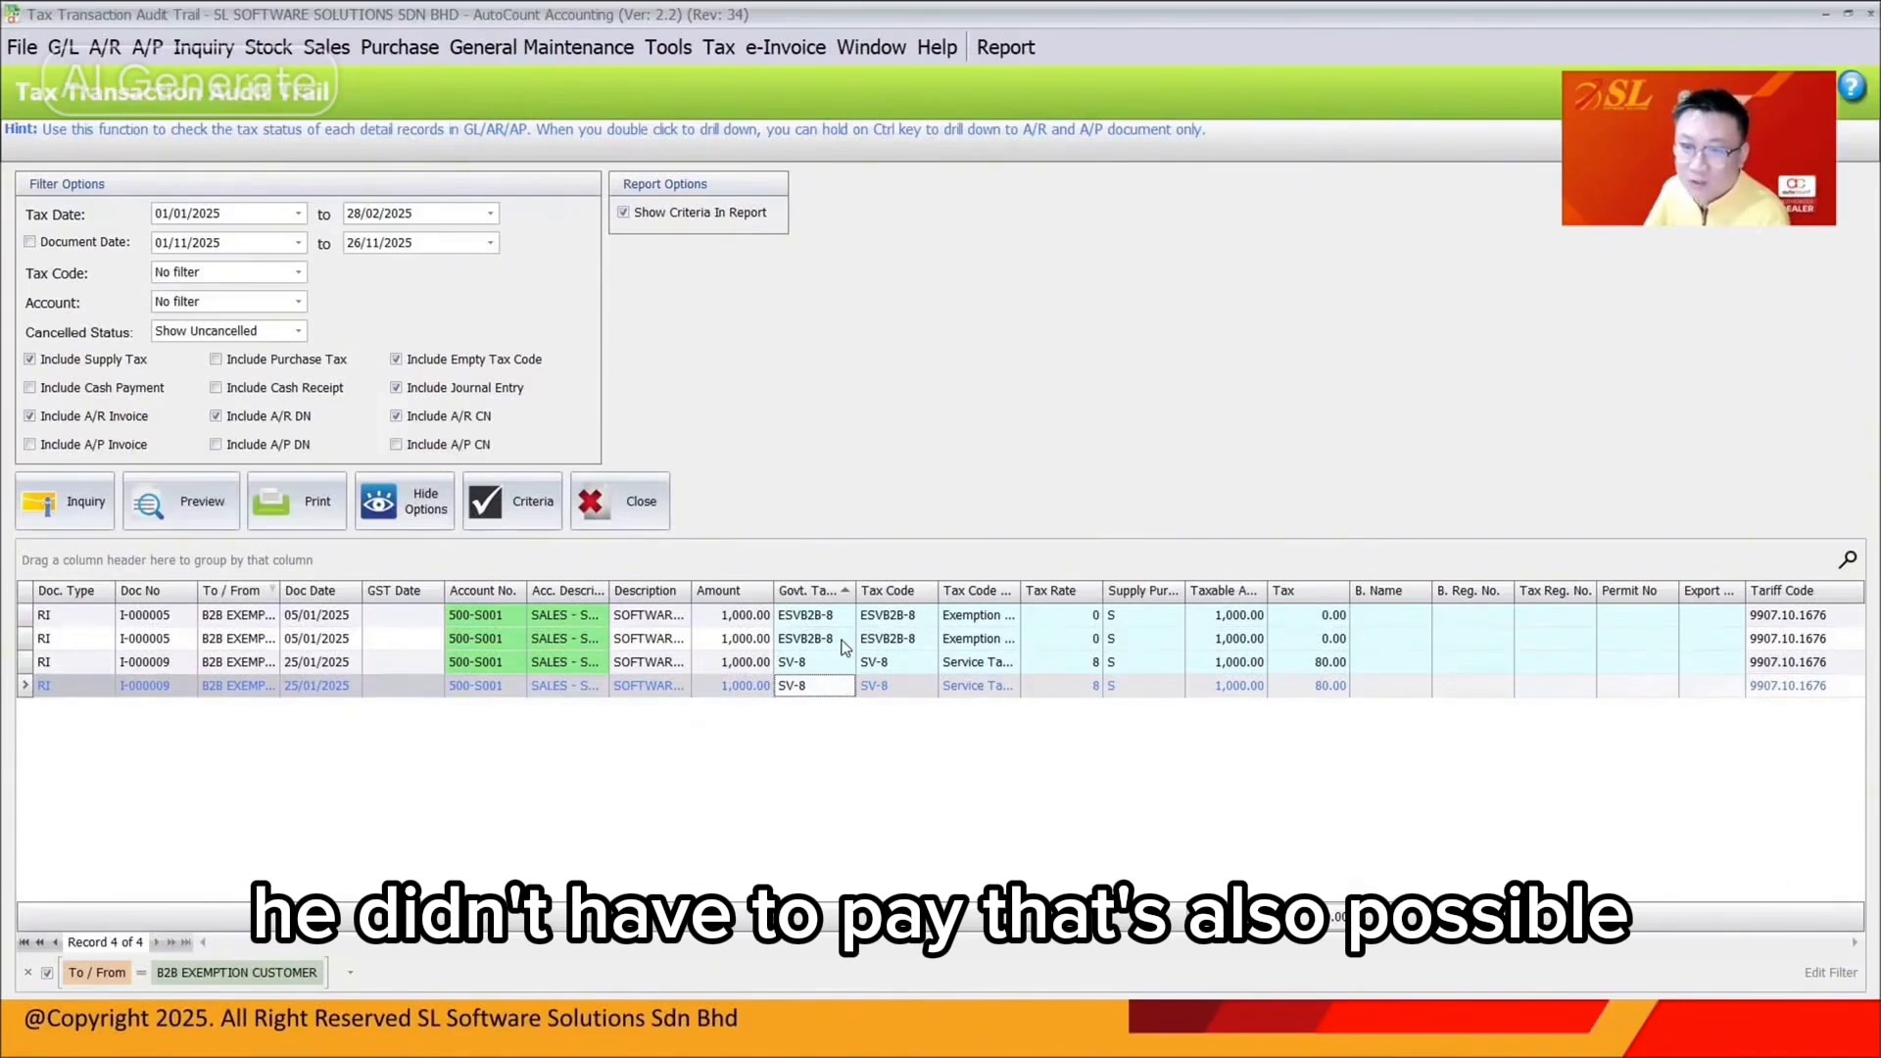
{"action": "left_click", "coordinate": [842, 642]}
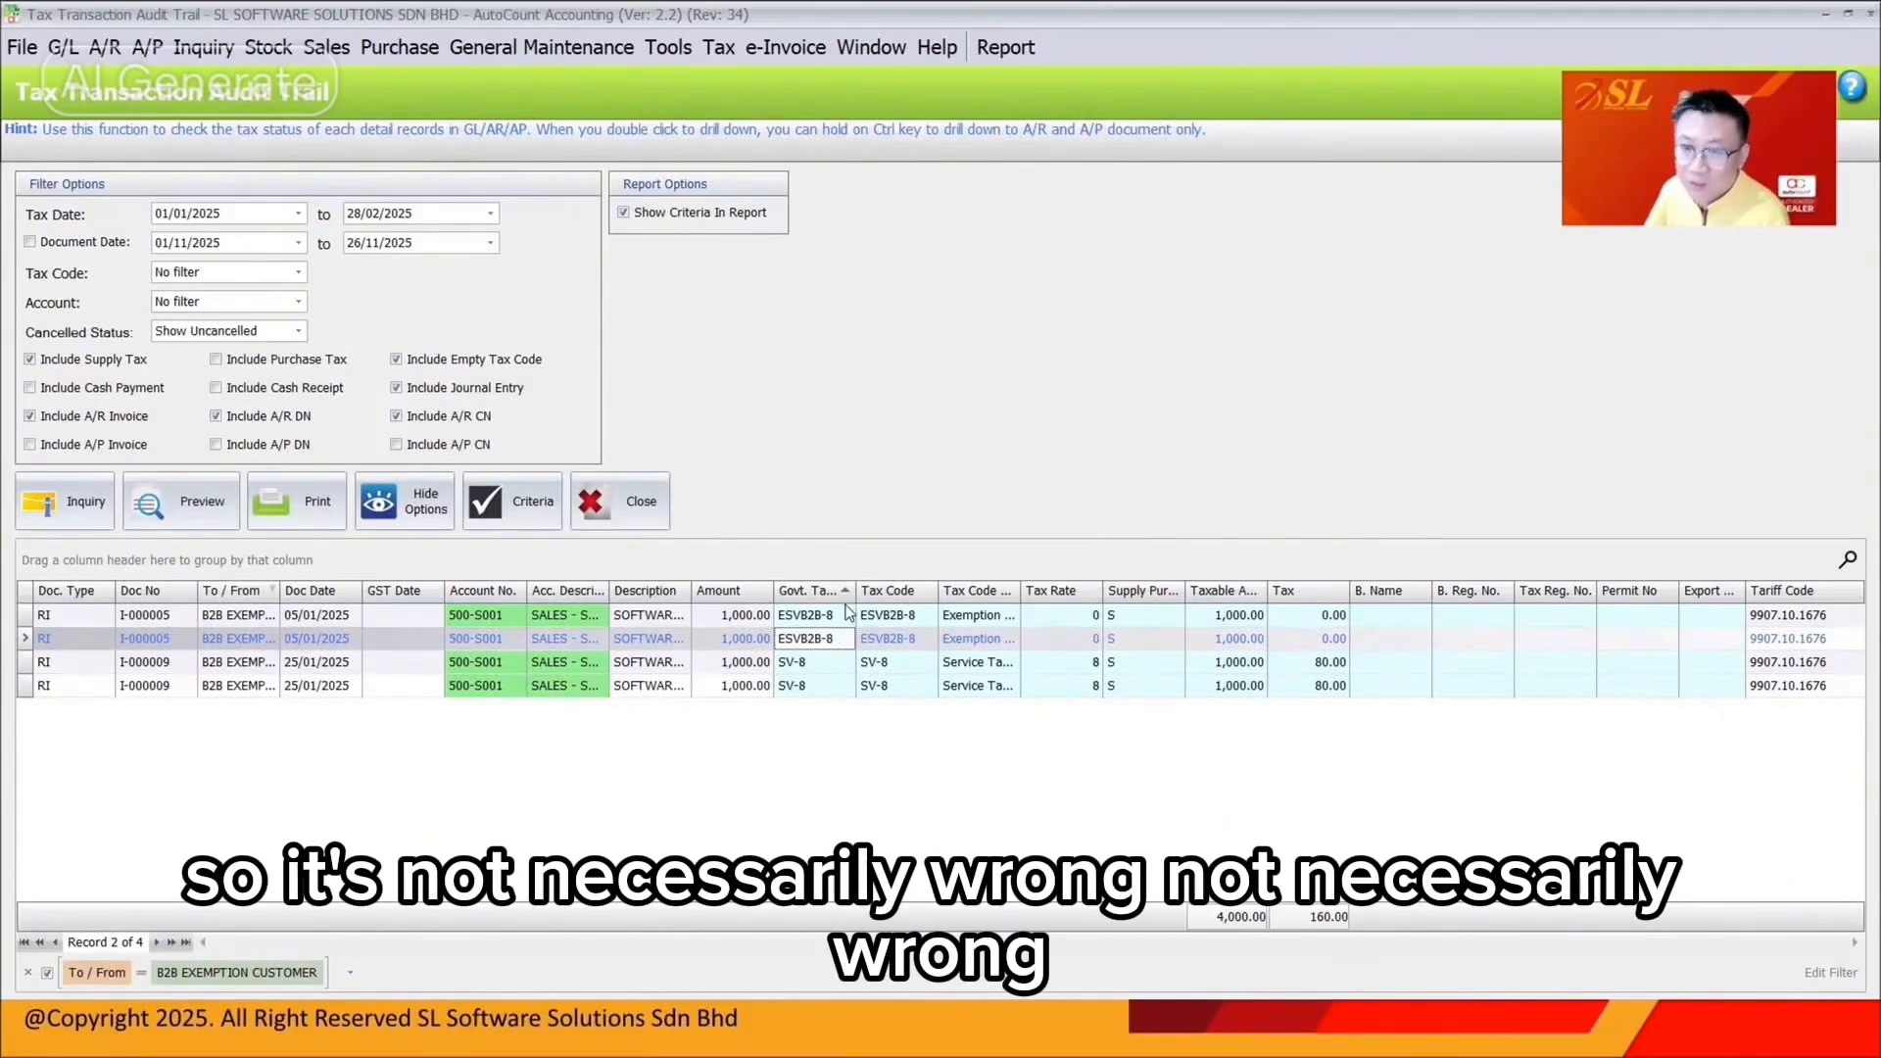
{"action": "left_click", "coordinate": [846, 617]}
{"action": "left_click", "coordinate": [841, 641]}
{"action": "left_click", "coordinate": [839, 665]}
{"action": "left_click", "coordinate": [840, 687]}
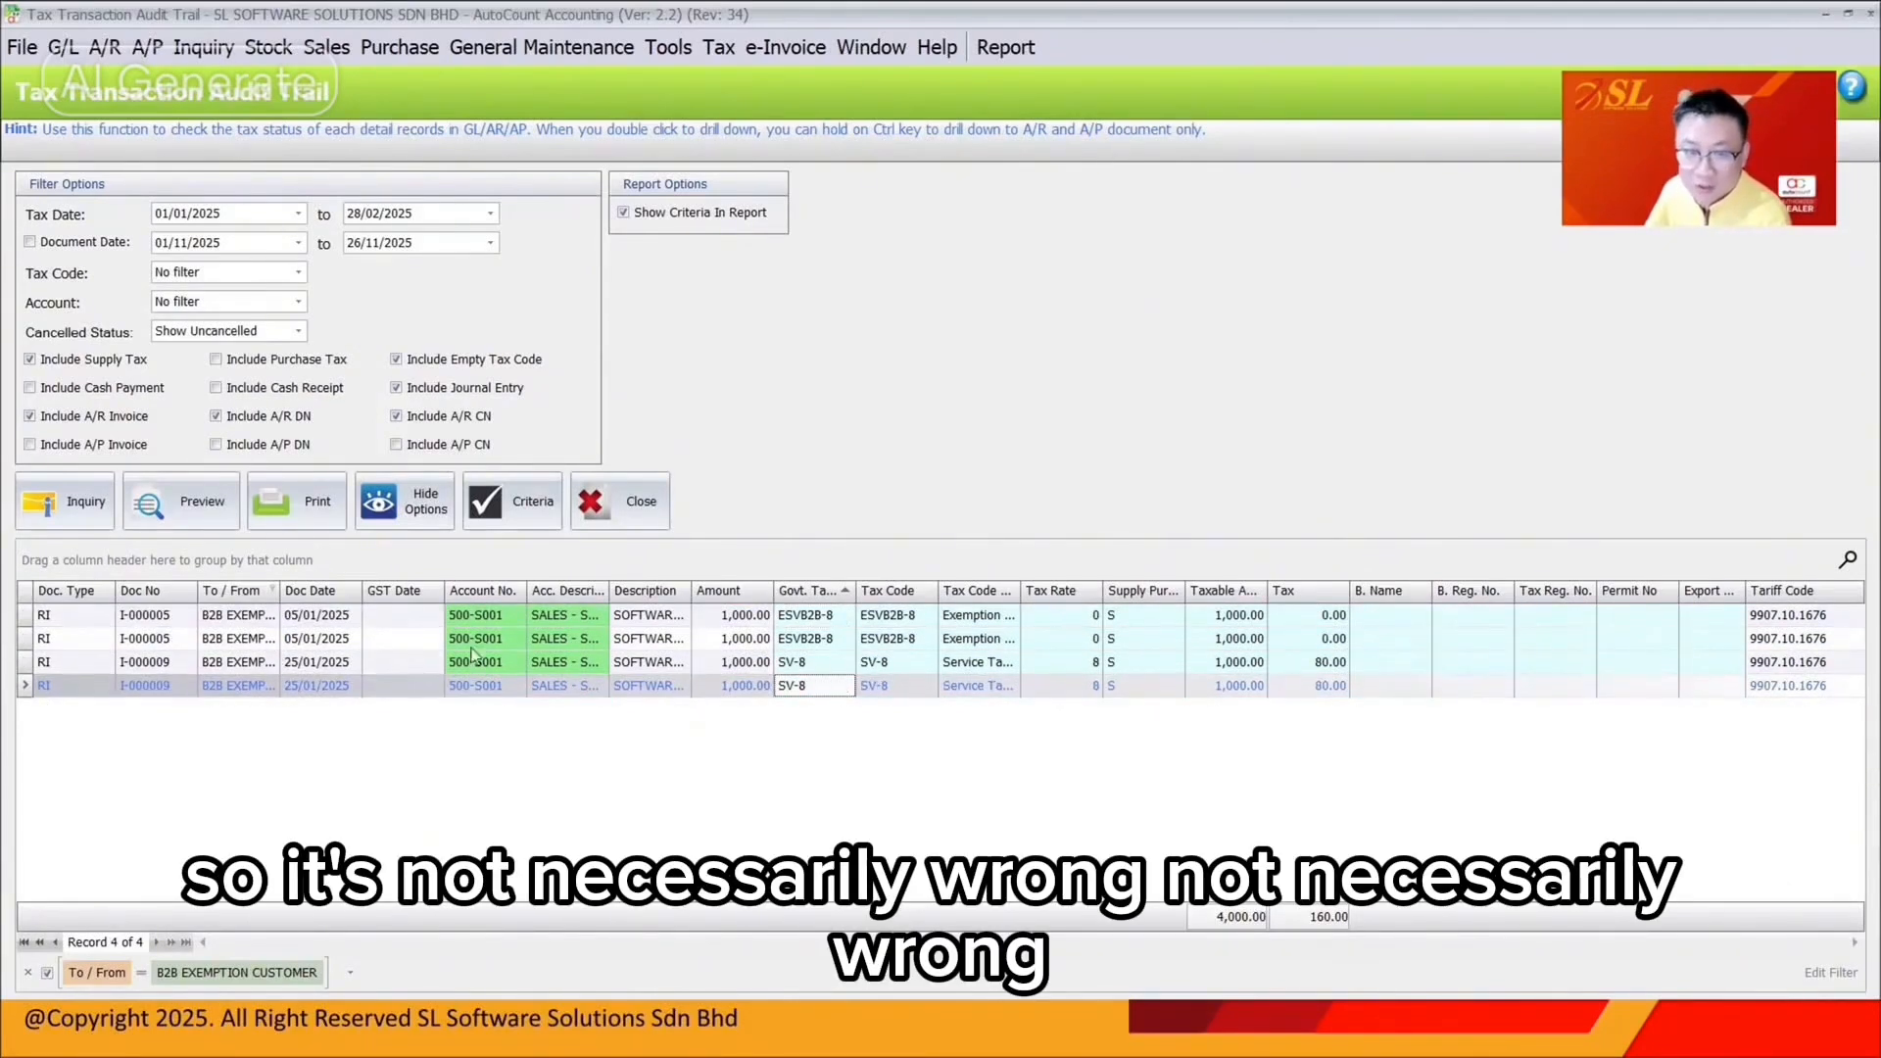
{"action": "left_click", "coordinate": [317, 617]}
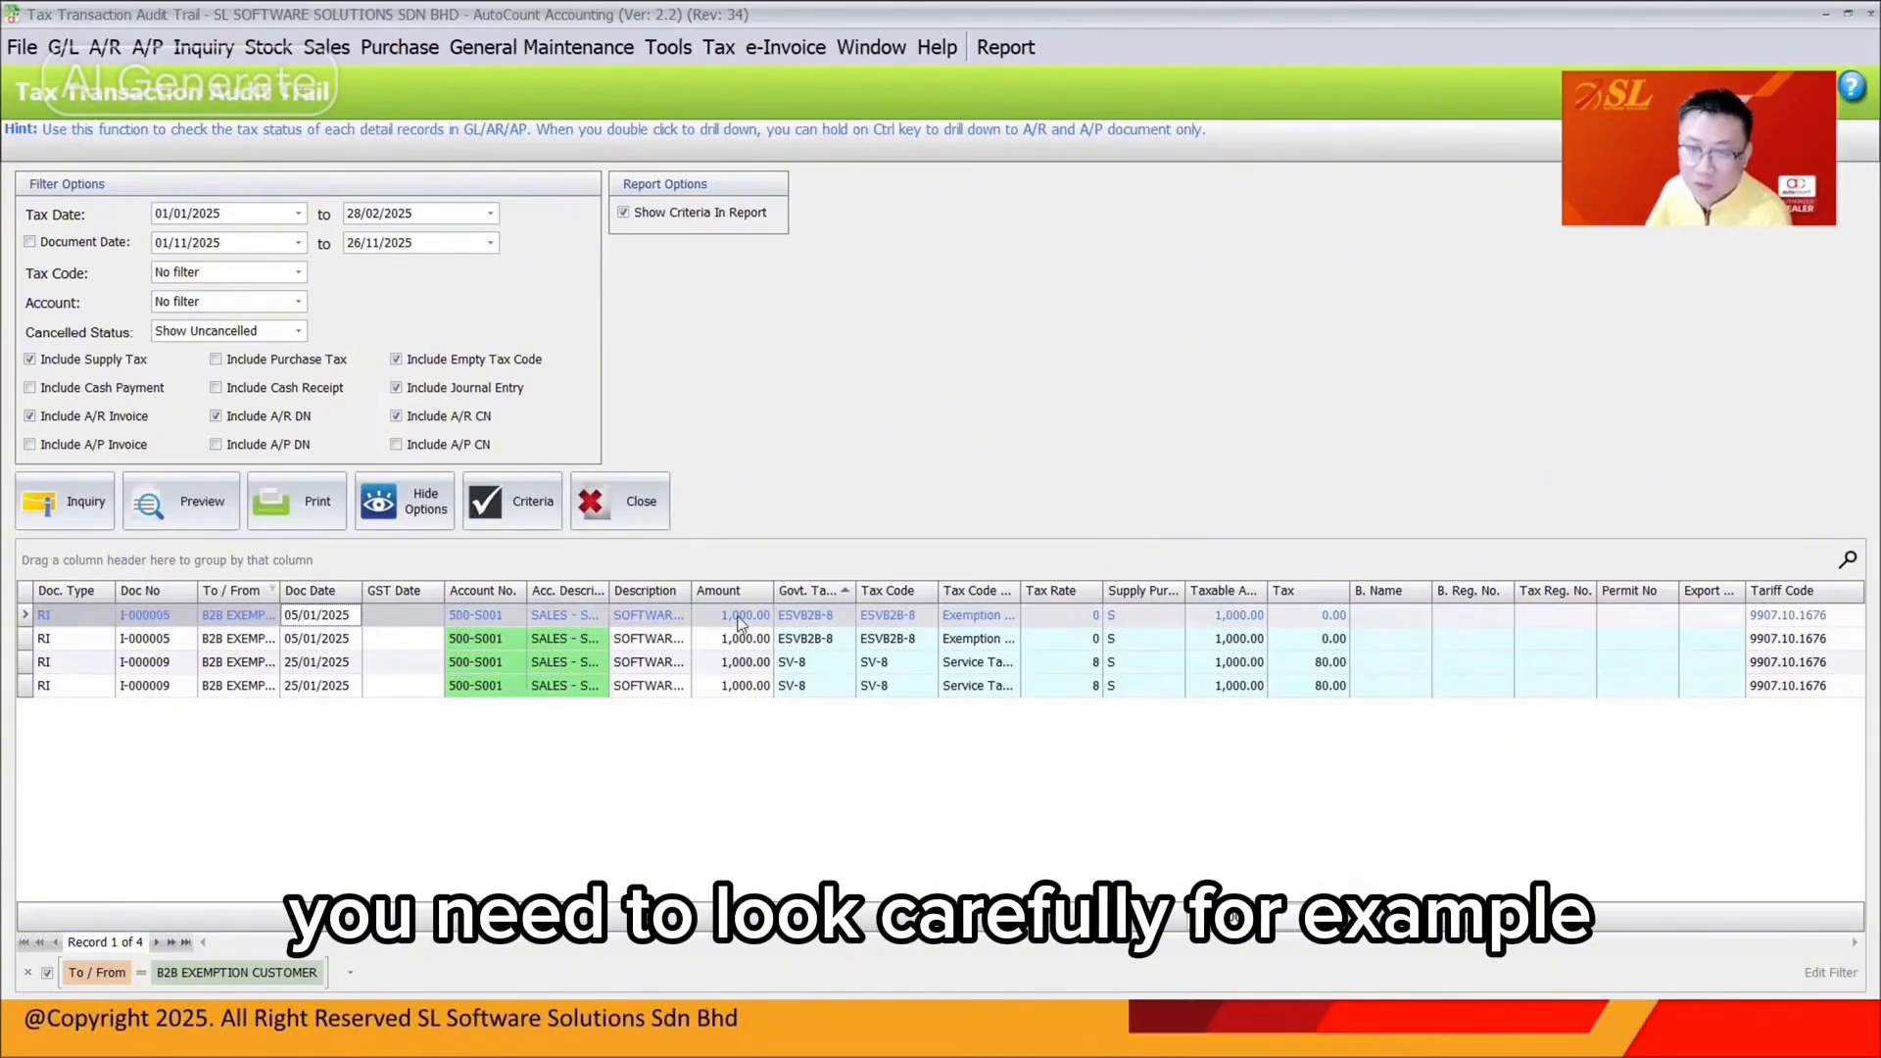
{"action": "left_click", "coordinate": [308, 639]}
{"action": "left_click", "coordinate": [308, 664]}
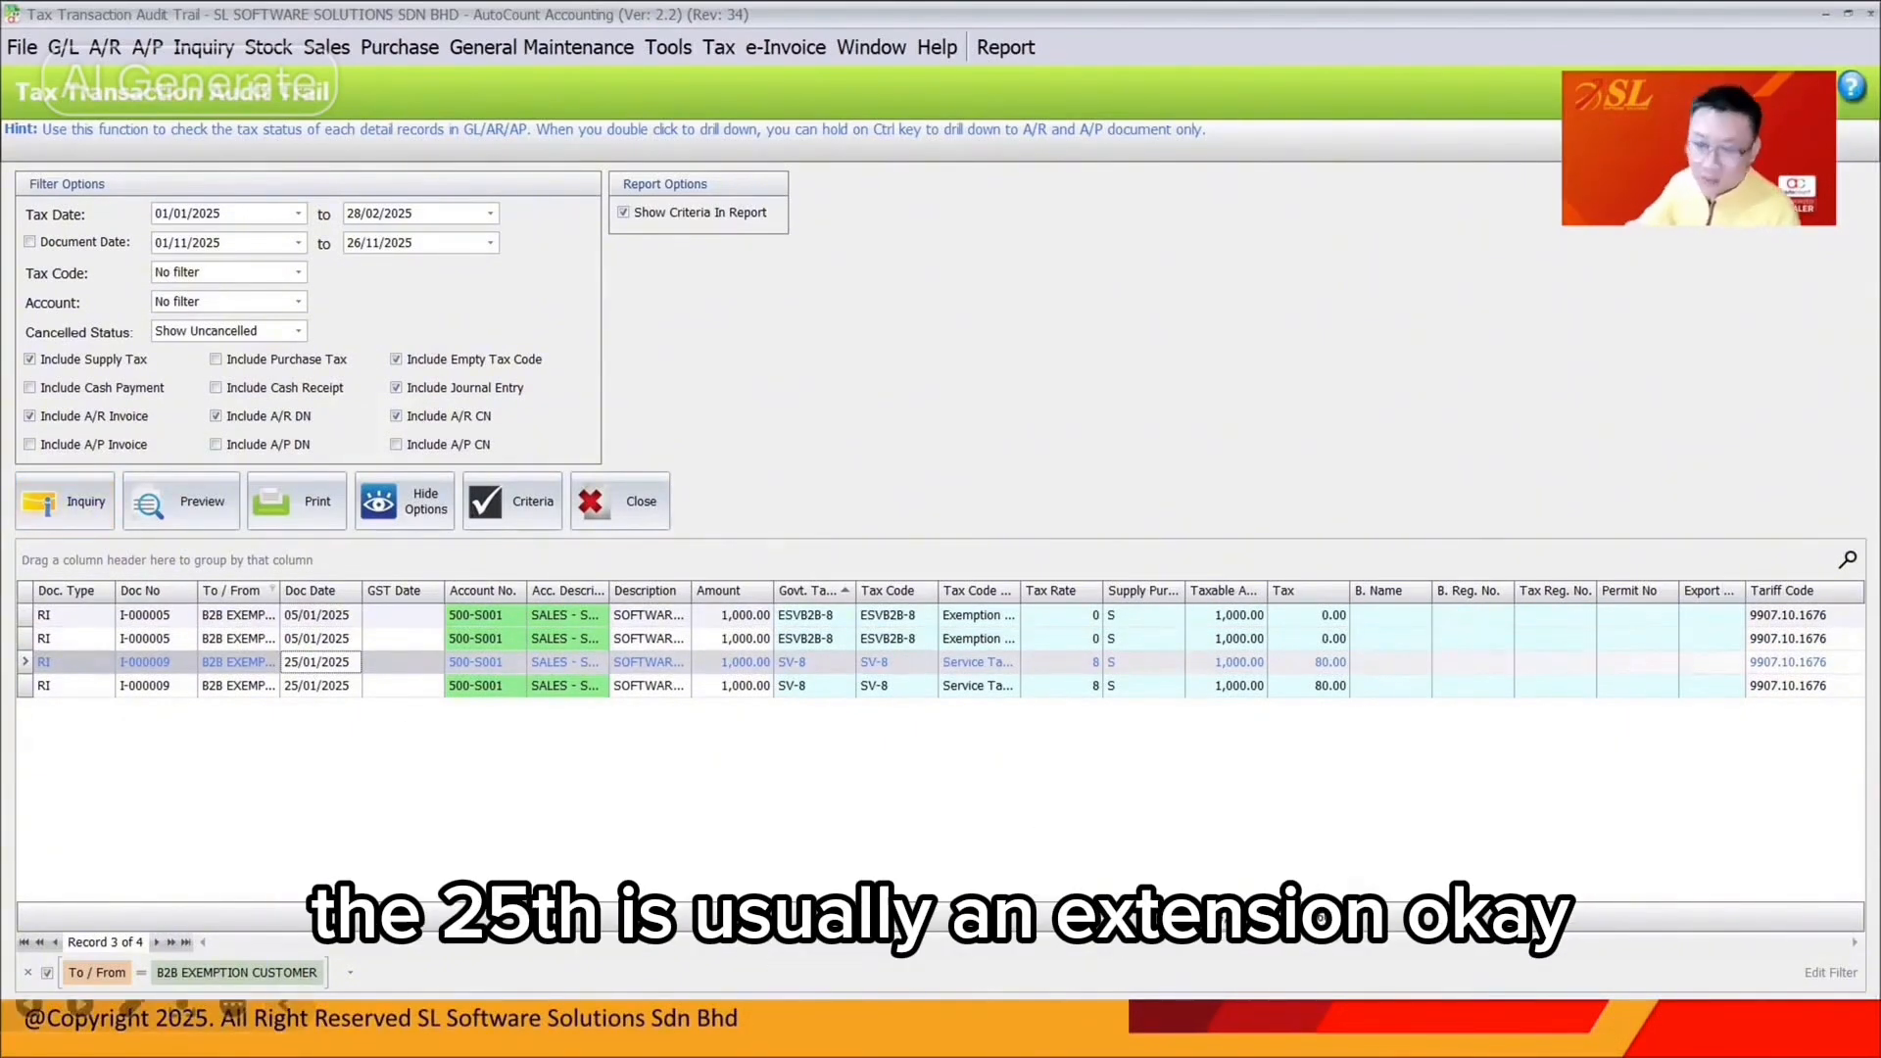
Highlight the MySST registration effective and service registration dates, then minimize the browser
{"action": "key", "text": "alt+Tab"}
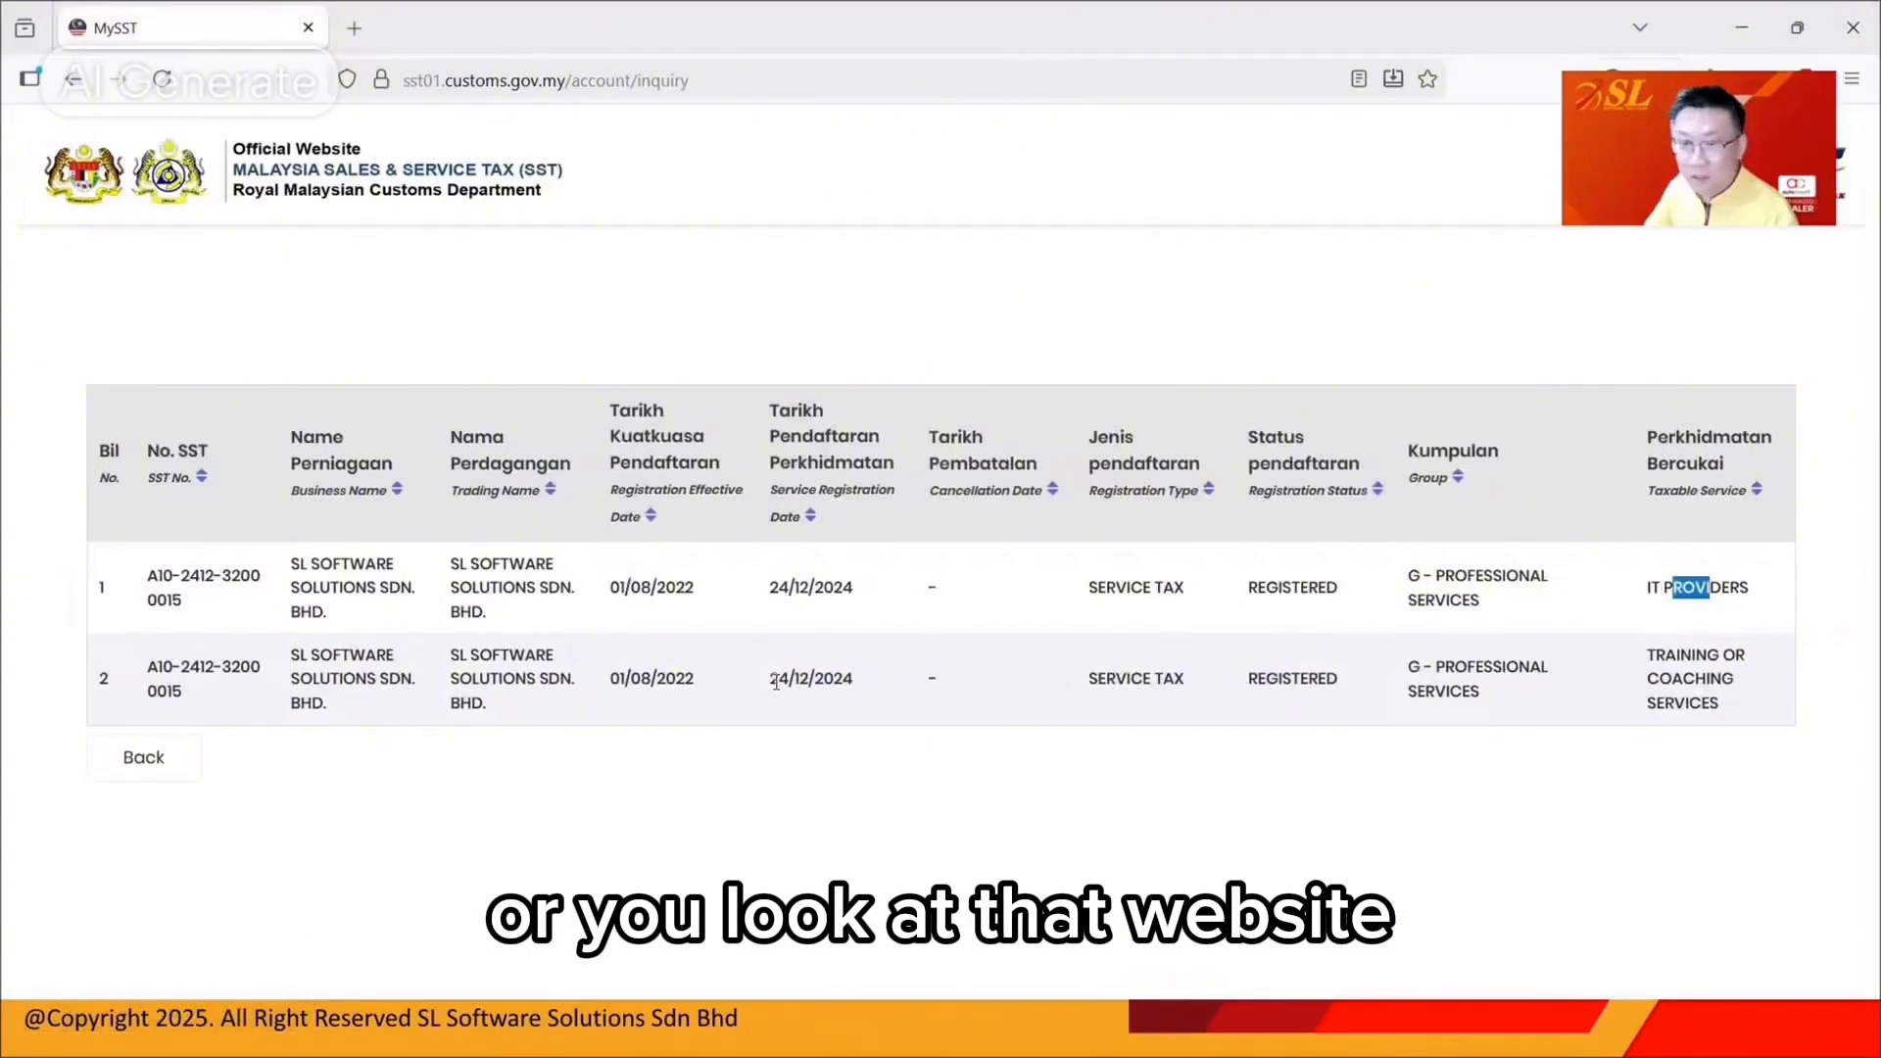
{"action": "left_click_drag", "start_coordinate": [641, 589], "coordinate": [676, 590]}
{"action": "left_click_drag", "start_coordinate": [825, 586], "coordinate": [849, 585]}
{"action": "left_click_drag", "start_coordinate": [640, 585], "coordinate": [674, 586]}
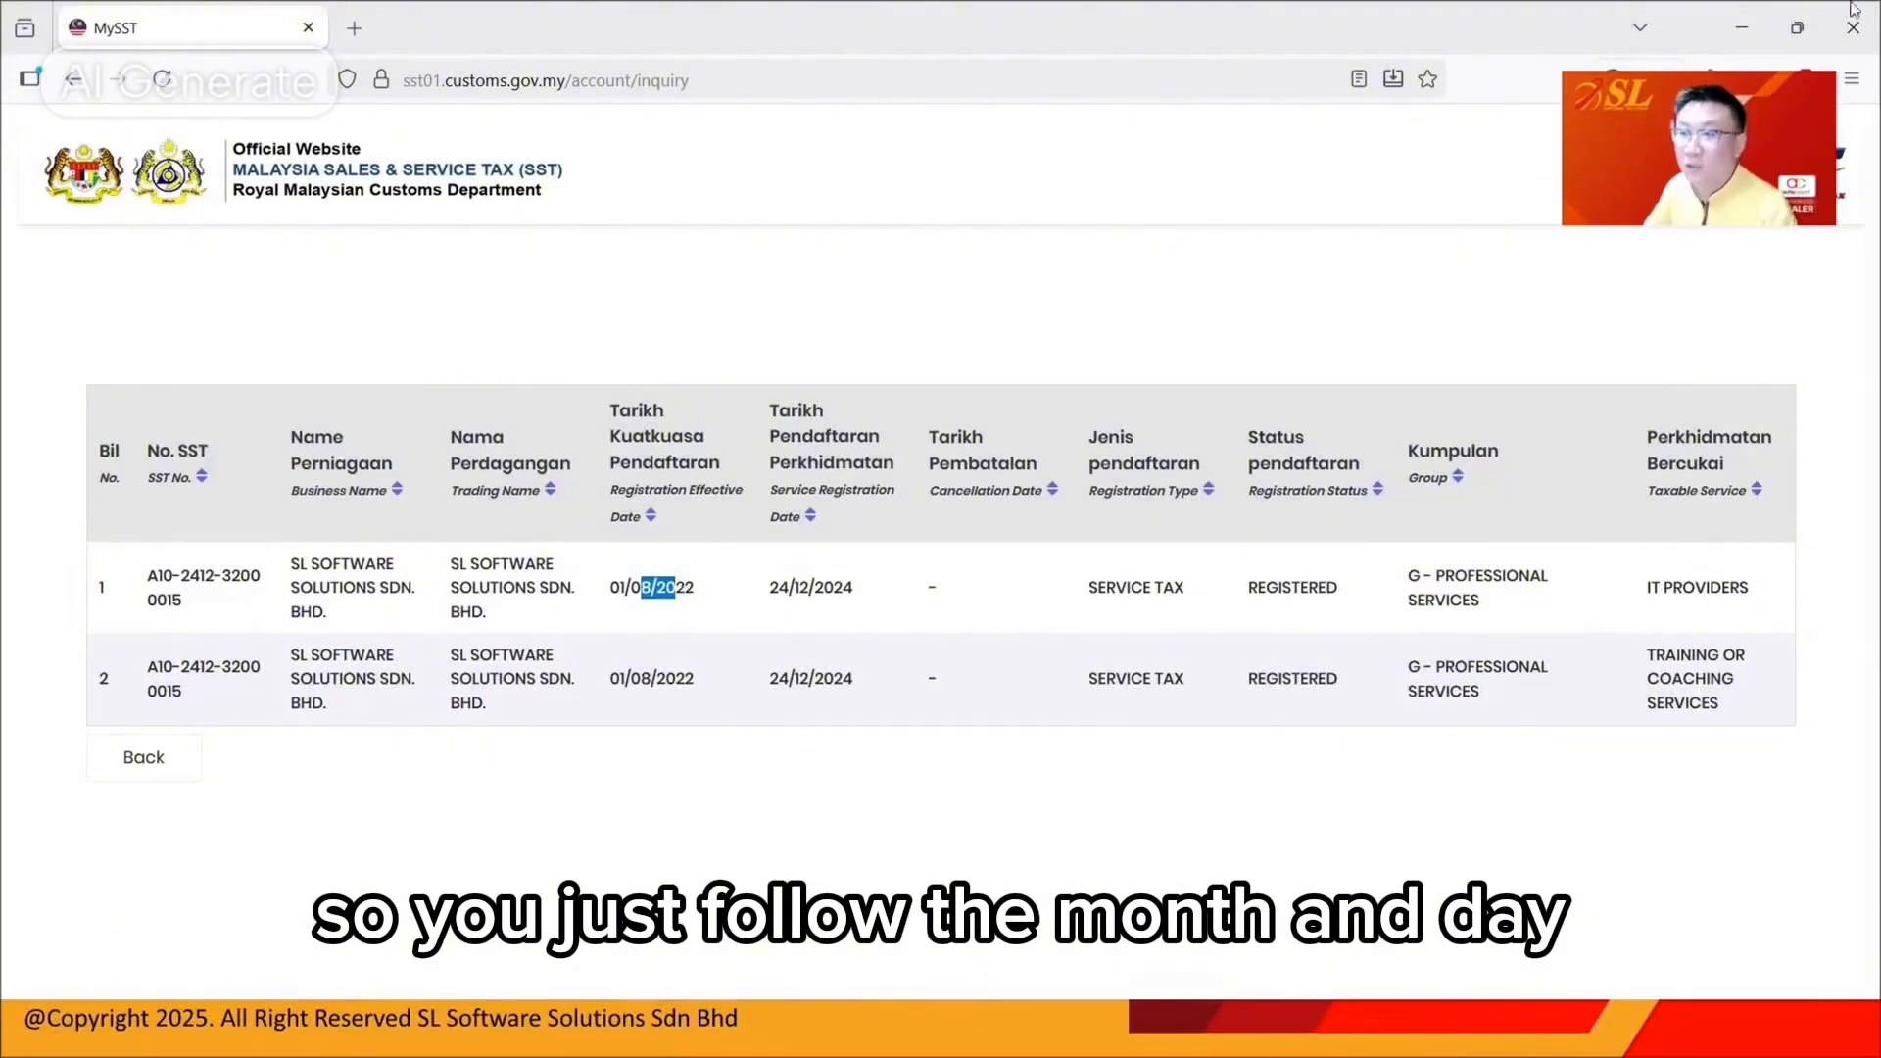
{"action": "left_click", "coordinate": [1750, 25]}
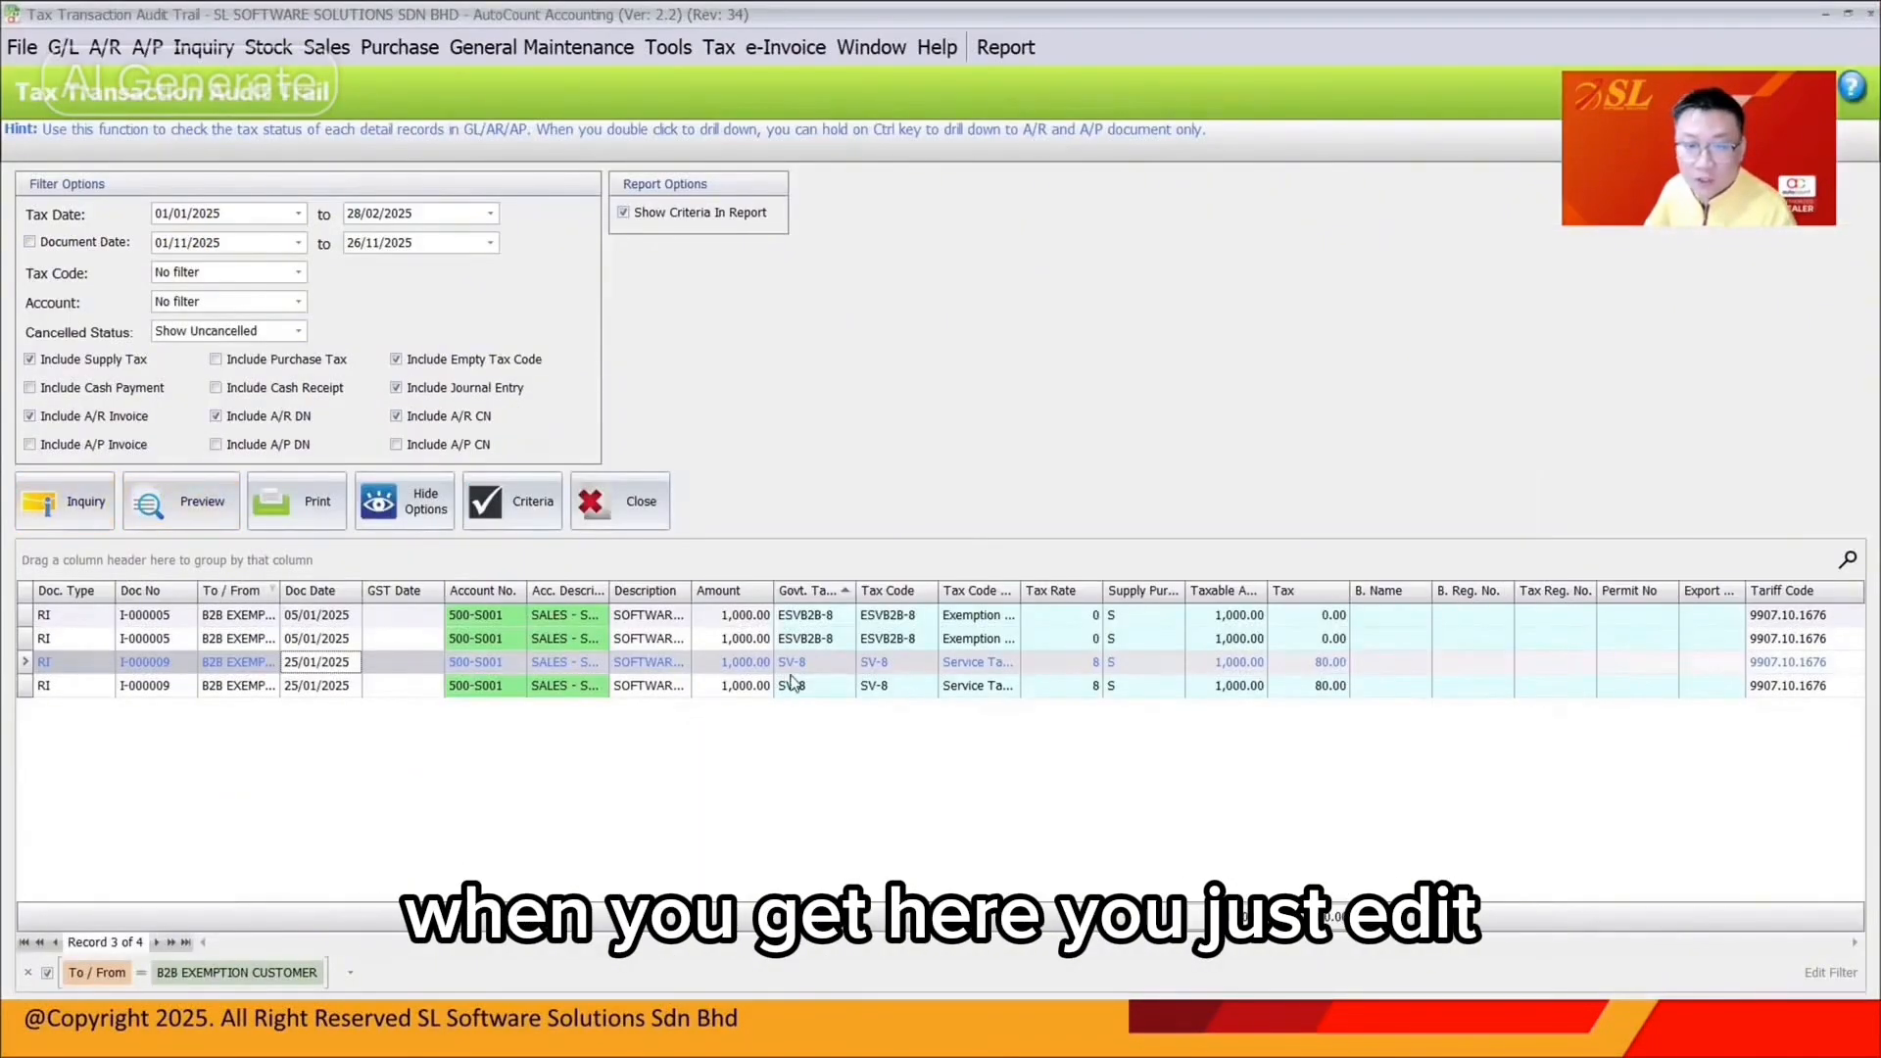
Recode both lines of invoice I-000009 to ESVB2B-8 for 0.00 tax and save it
{"action": "double_click", "coordinate": [793, 670]}
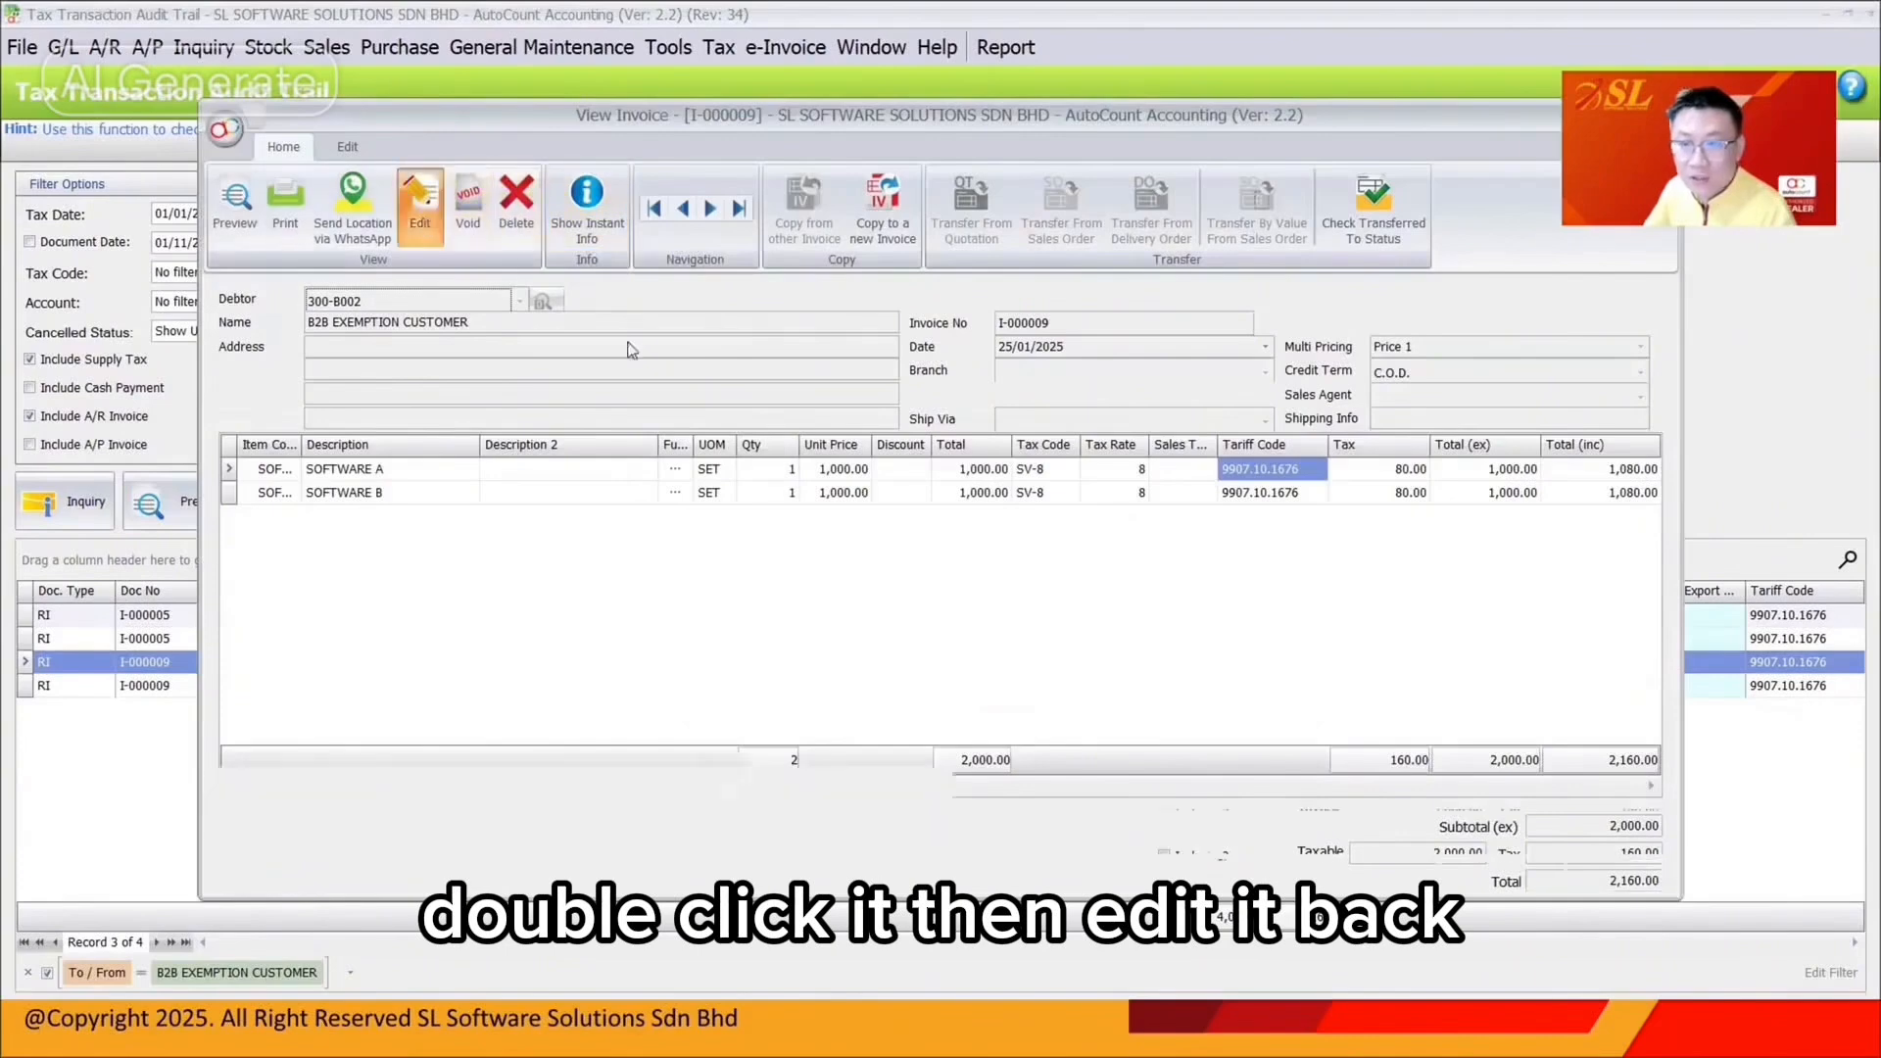
{"action": "left_click", "coordinate": [1052, 473]}
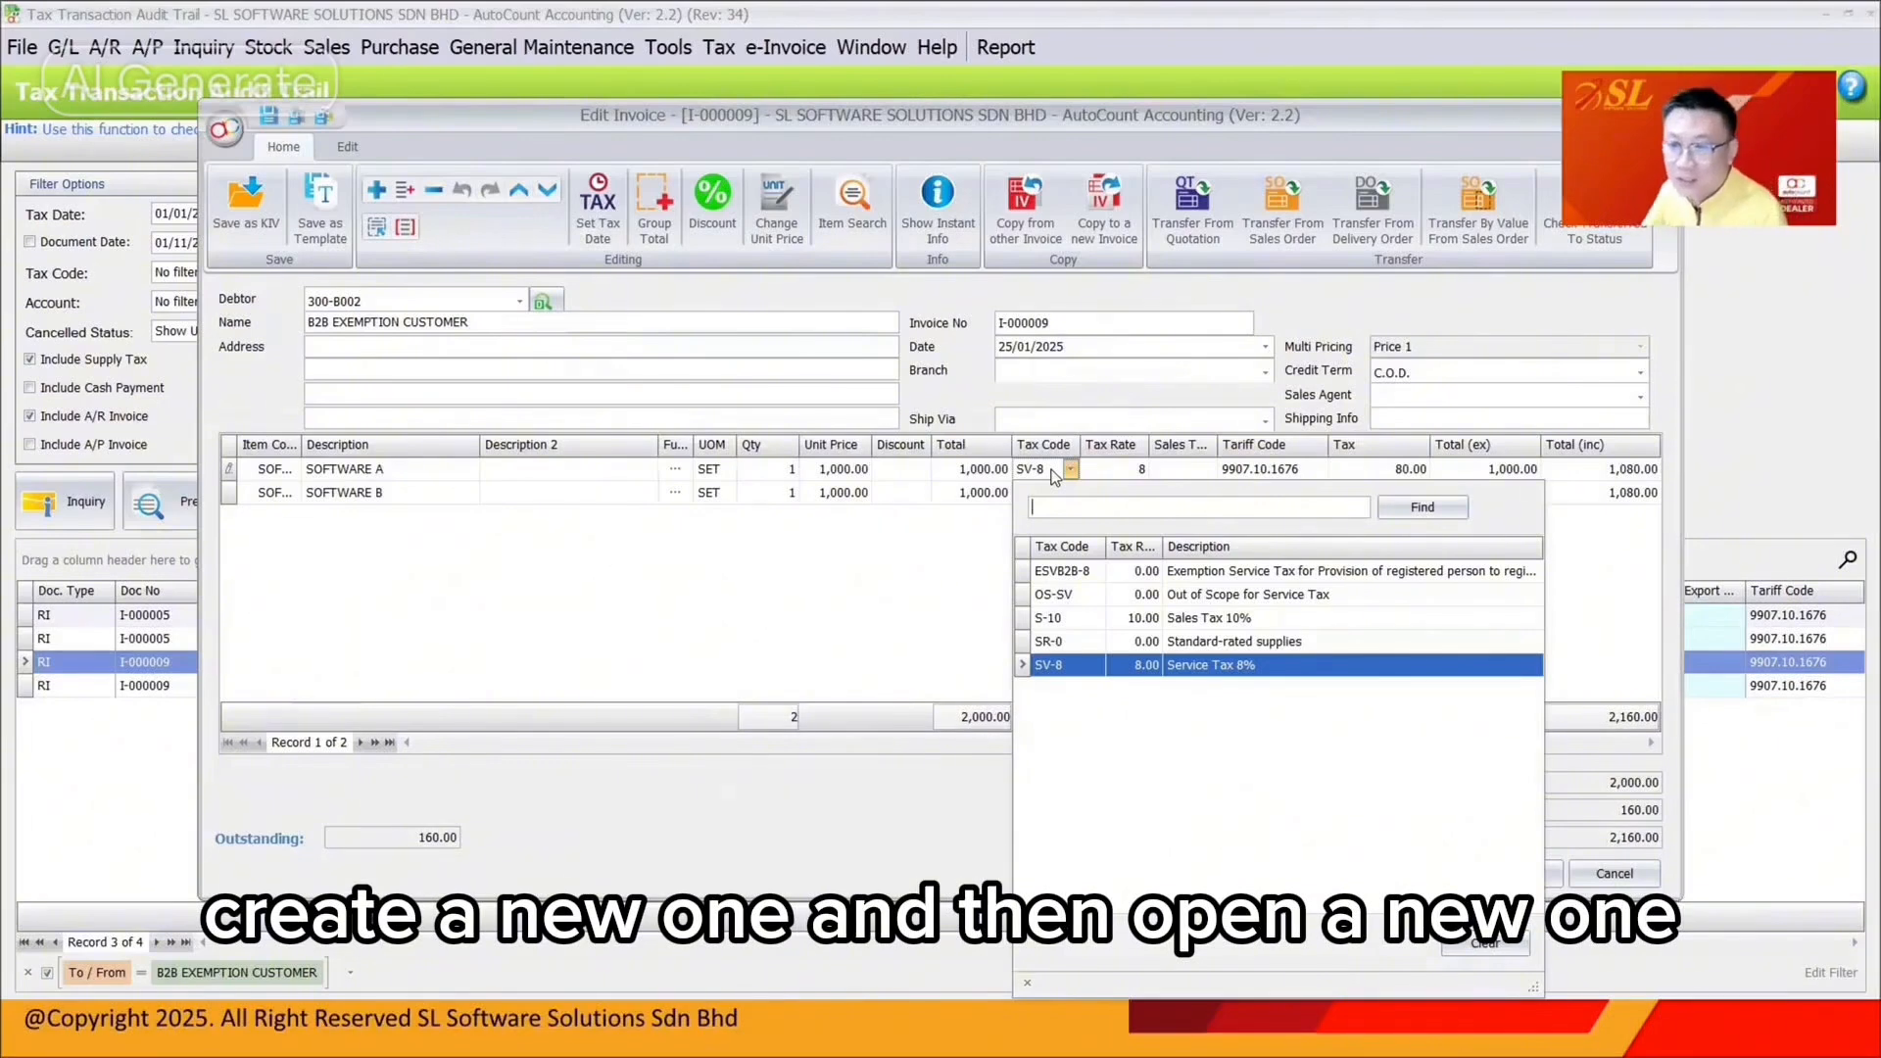
{"action": "left_click", "coordinate": [1097, 575]}
{"action": "left_click", "coordinate": [1071, 493]}
{"action": "left_click", "coordinate": [1078, 594]}
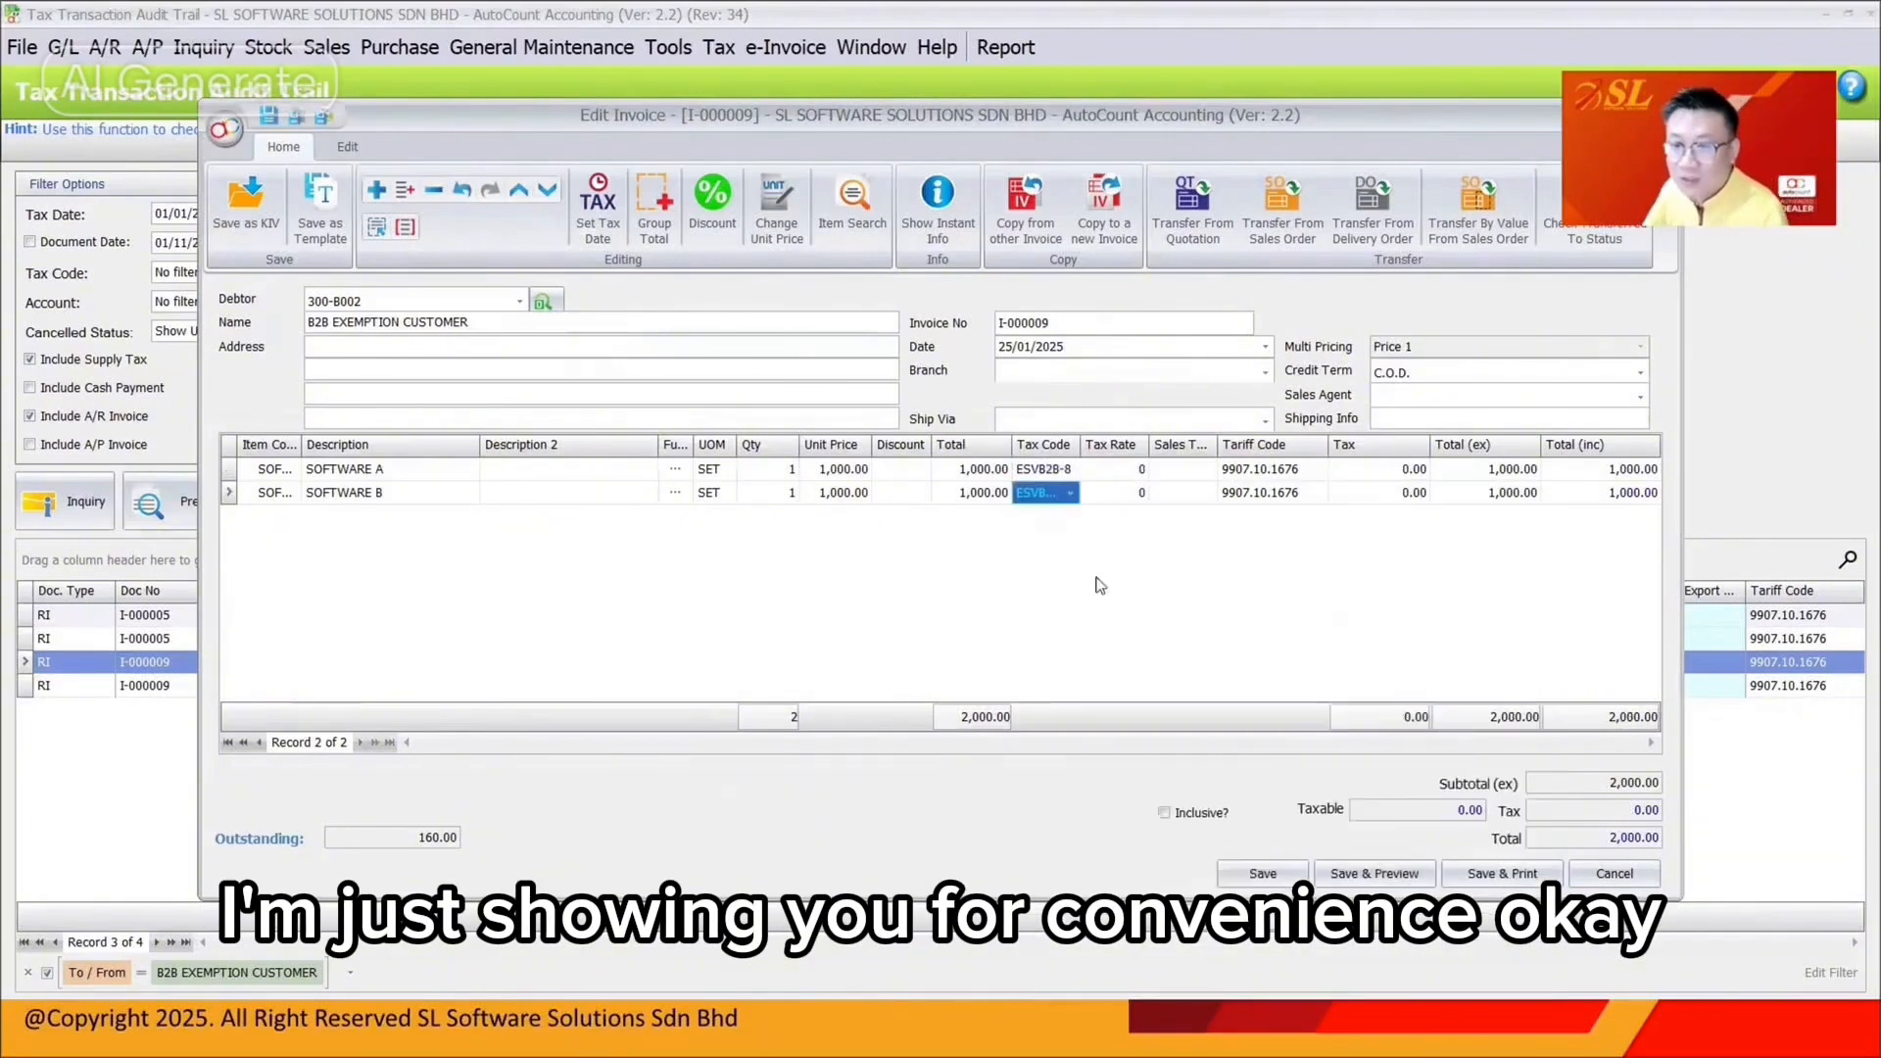
{"action": "left_click_drag", "start_coordinate": [1082, 446], "coordinate": [1108, 447]}
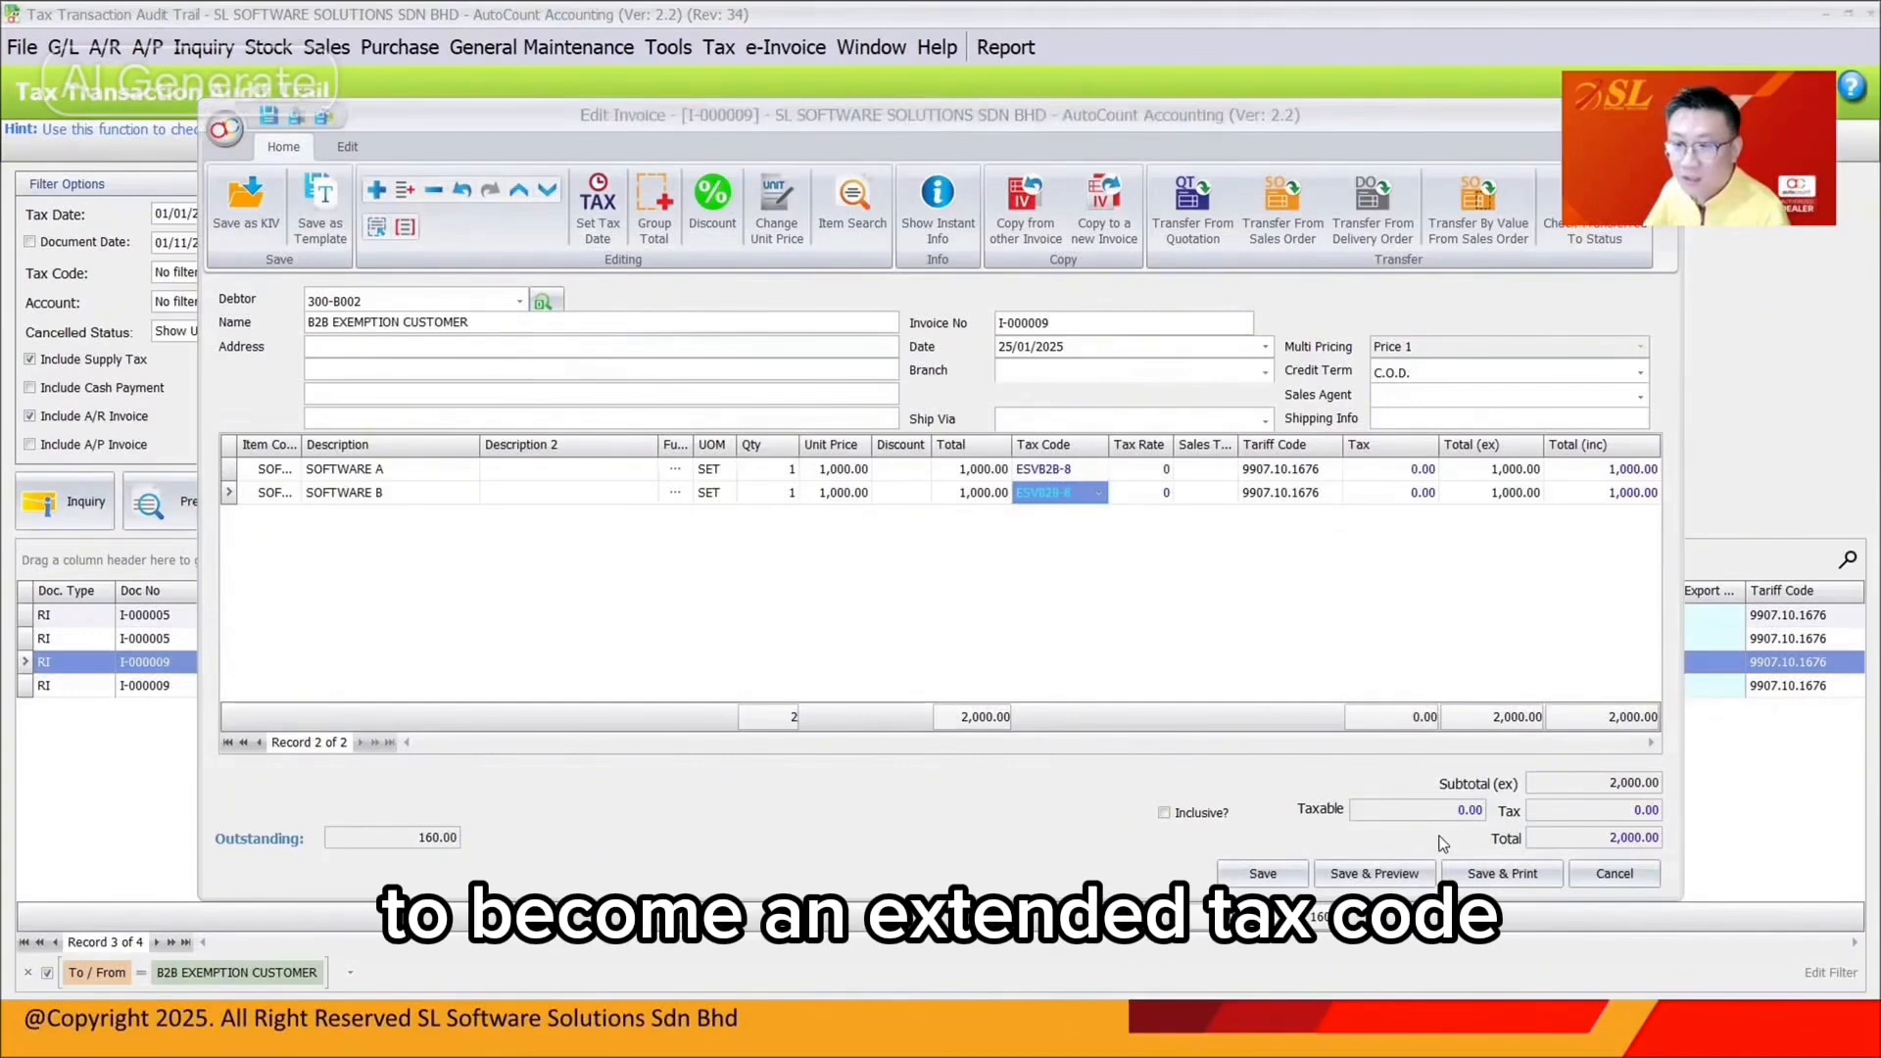
{"action": "left_click", "coordinate": [1263, 873]}
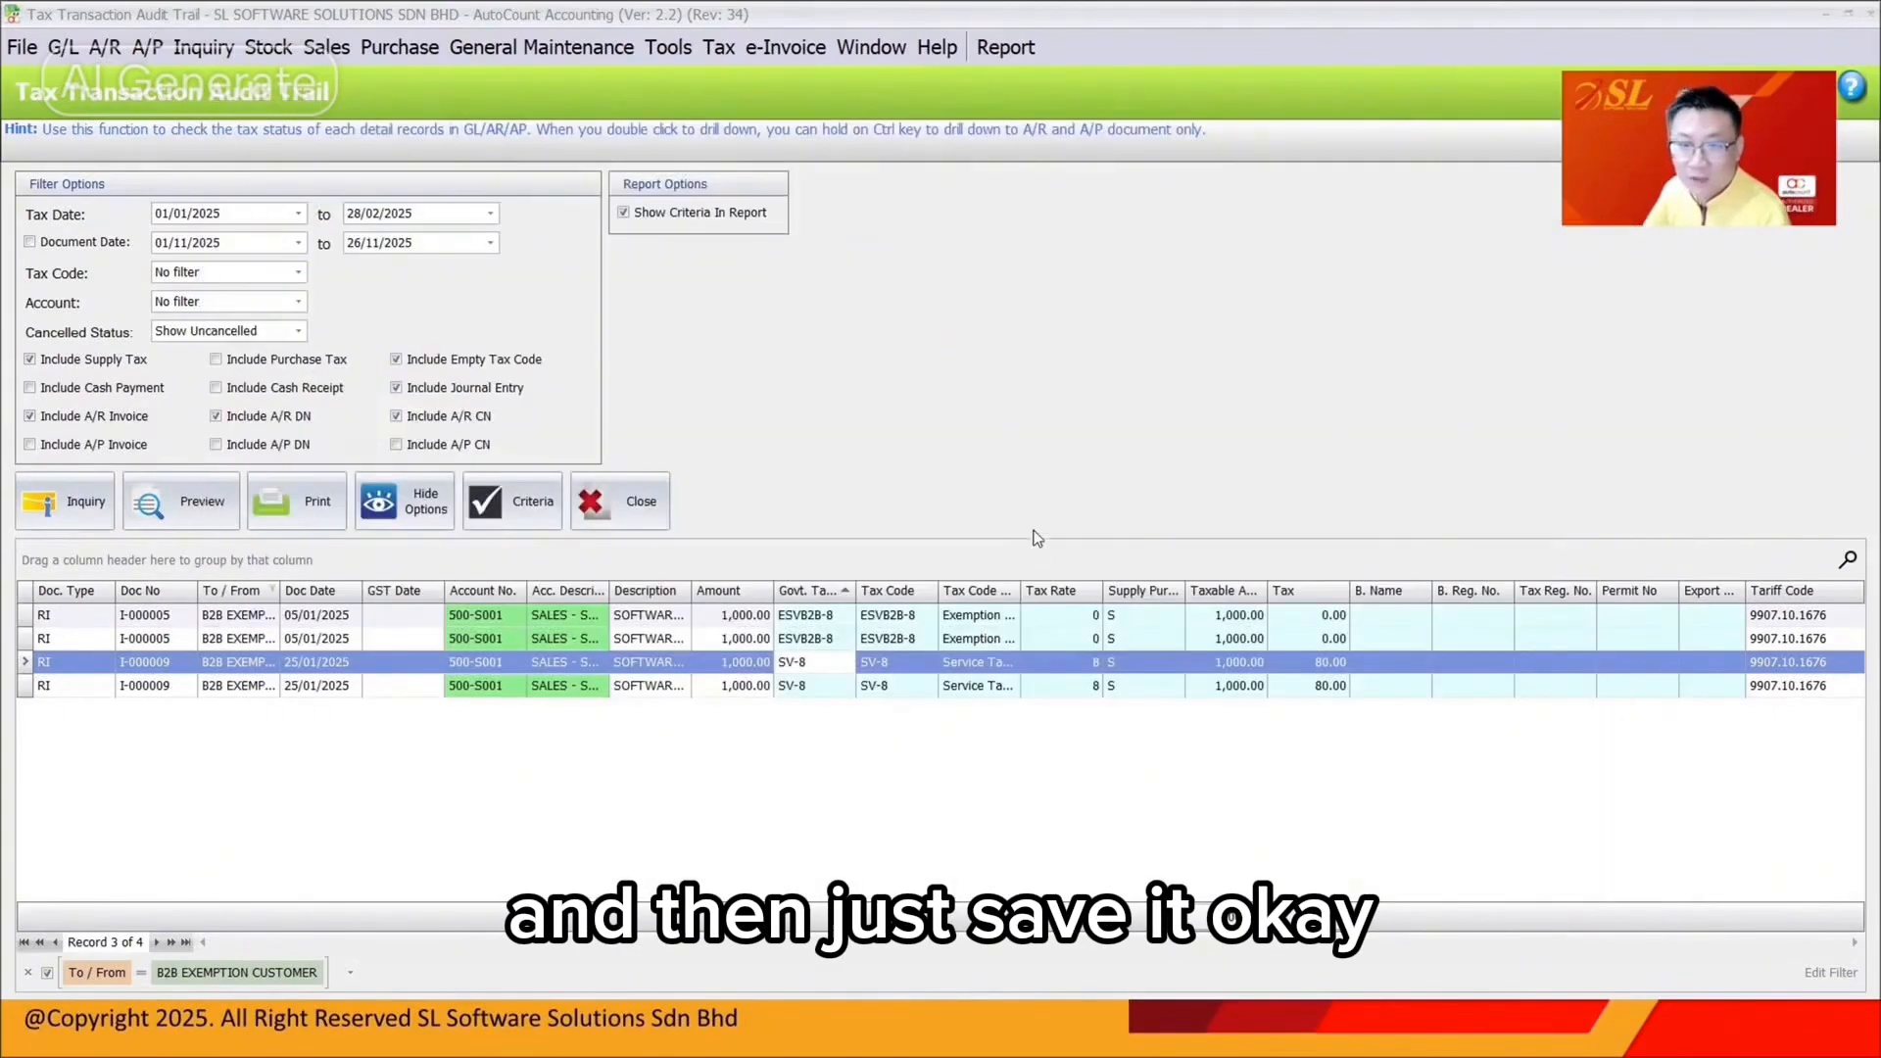
Refresh the audit trail, check B CUSTOMER's records, then clear the customer filter to list all rows
{"action": "left_click", "coordinate": [77, 507]}
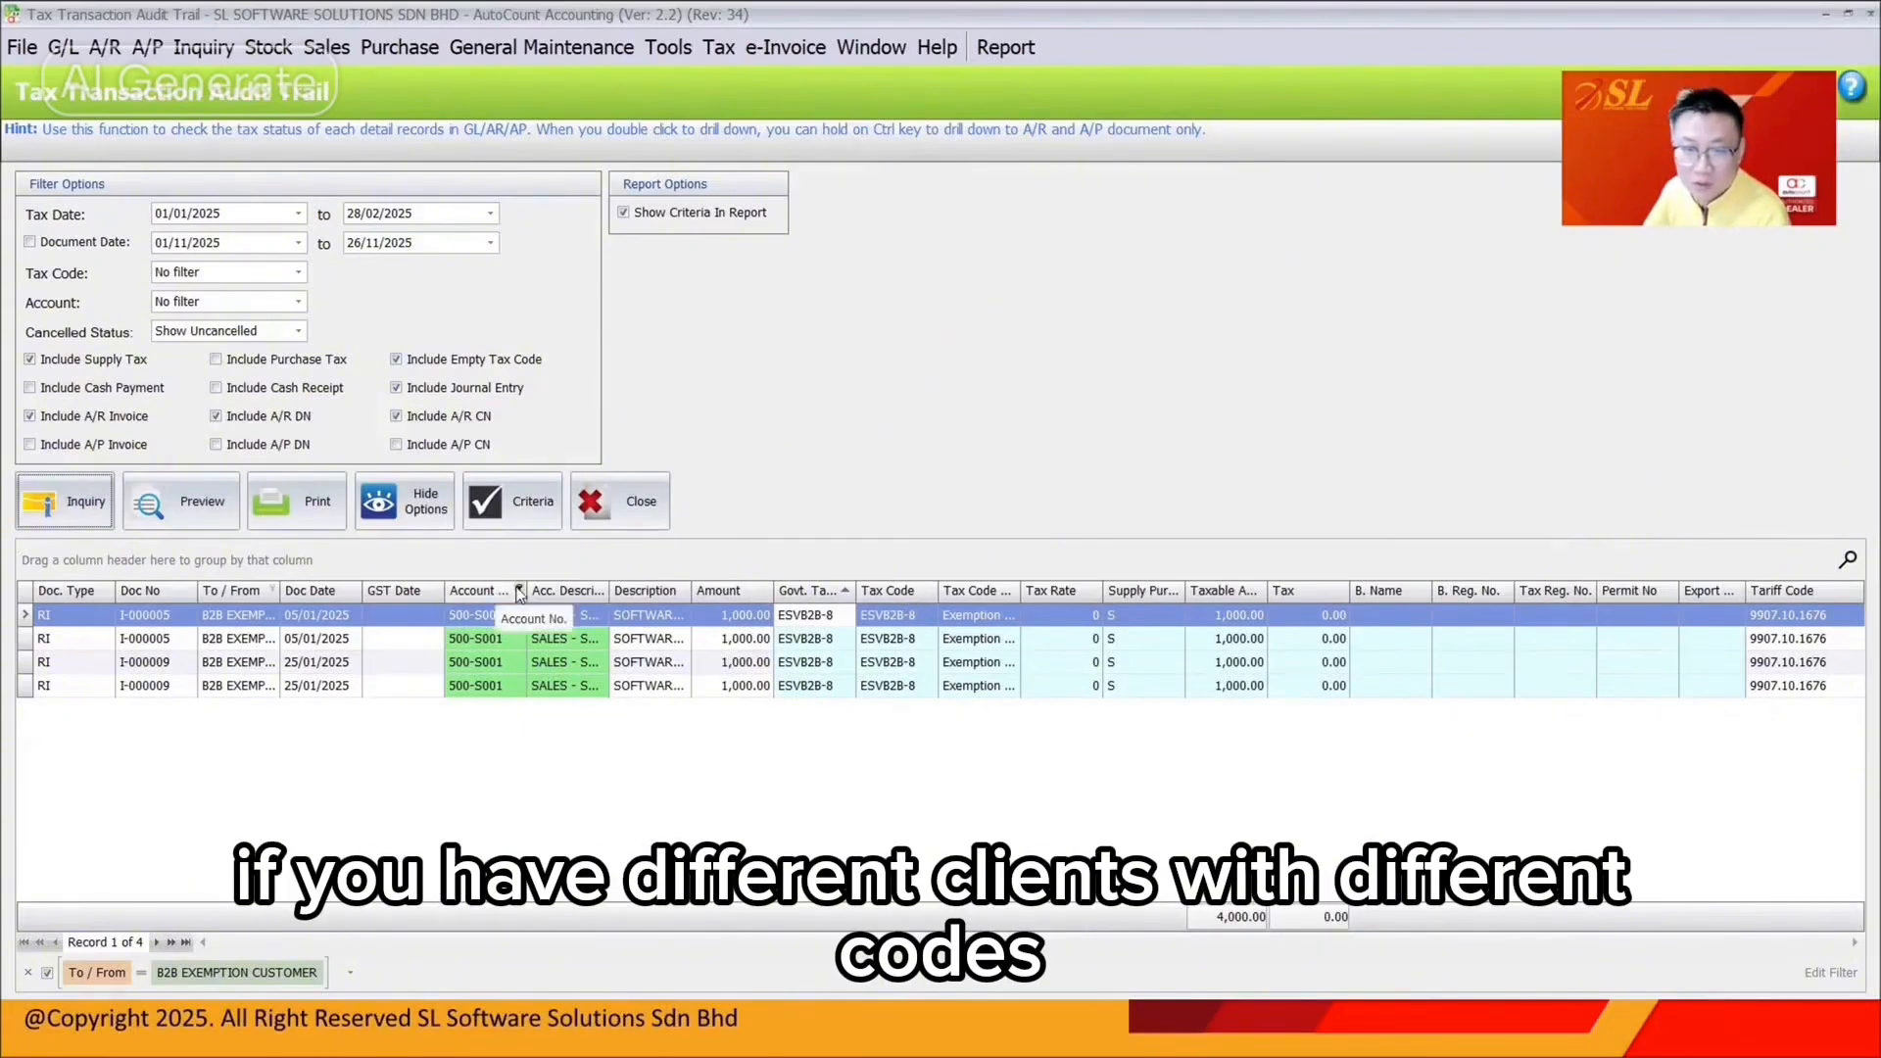
{"action": "left_click", "coordinate": [273, 590]}
{"action": "left_click", "coordinate": [291, 721]}
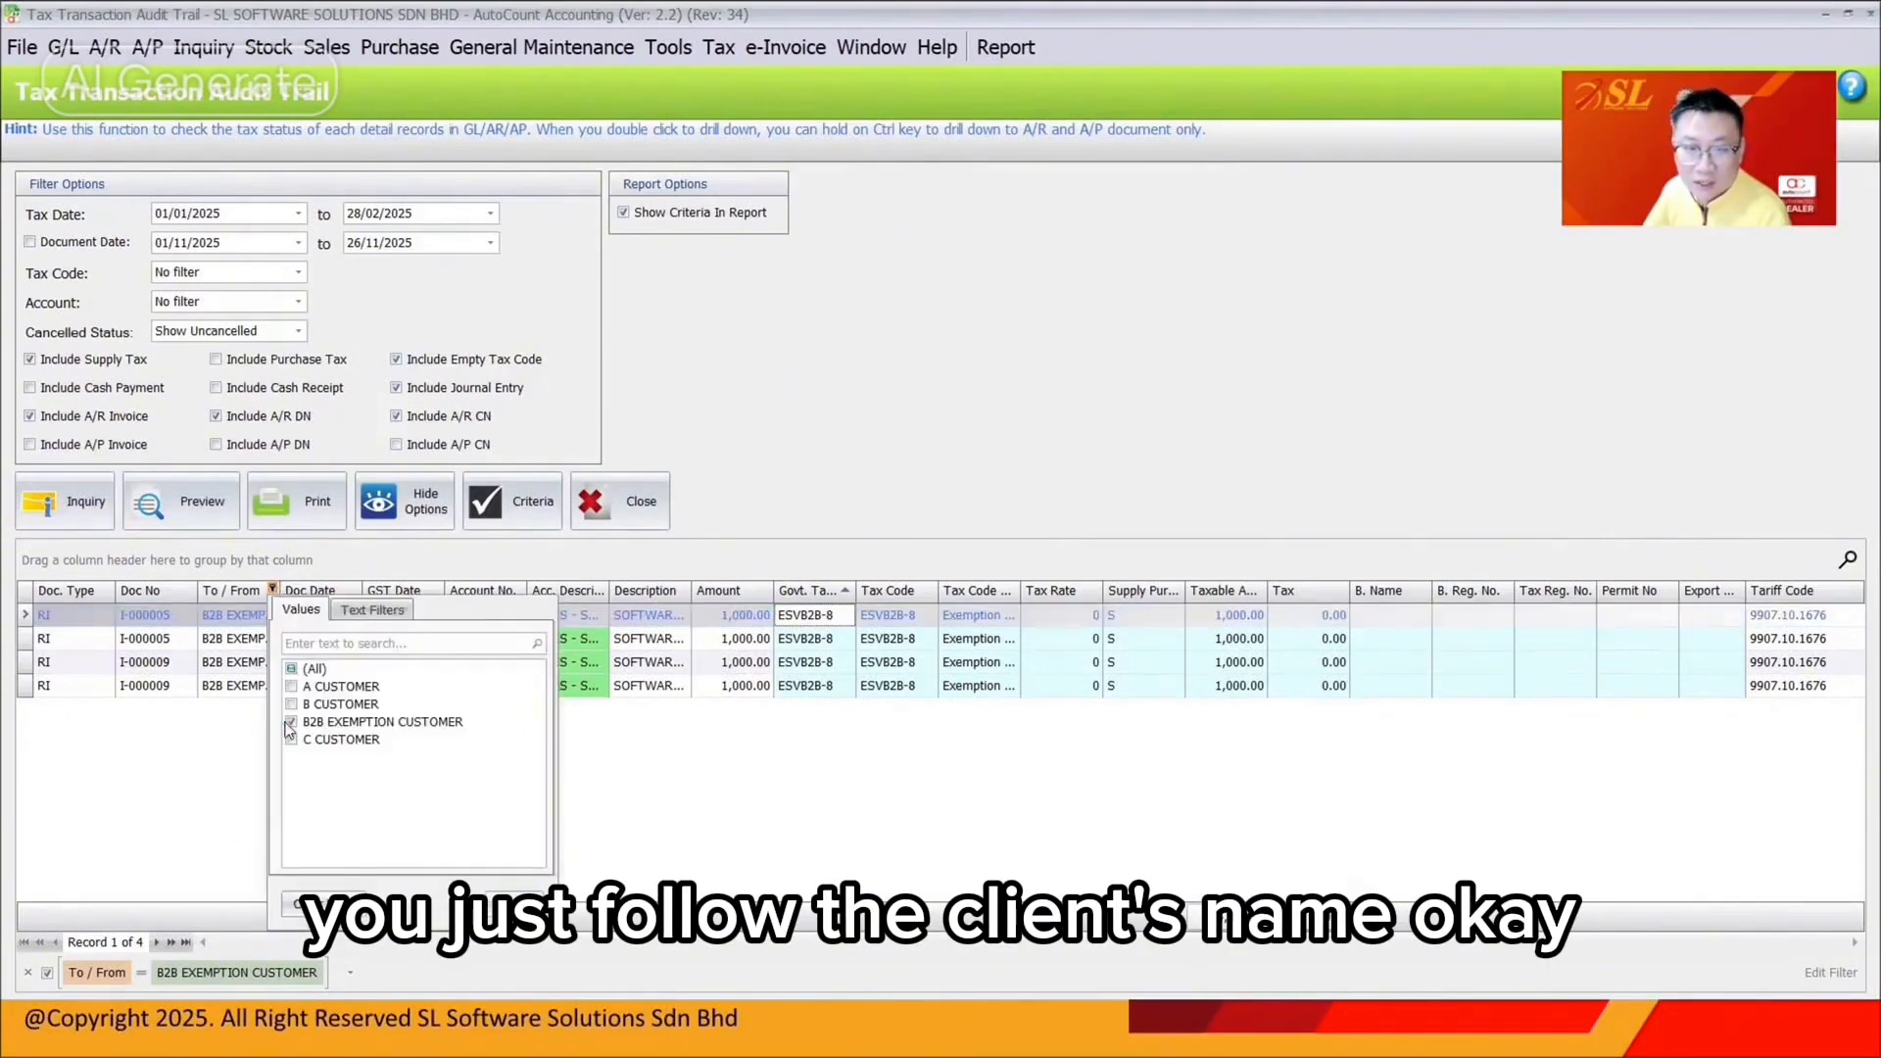
{"action": "left_click", "coordinate": [291, 703]}
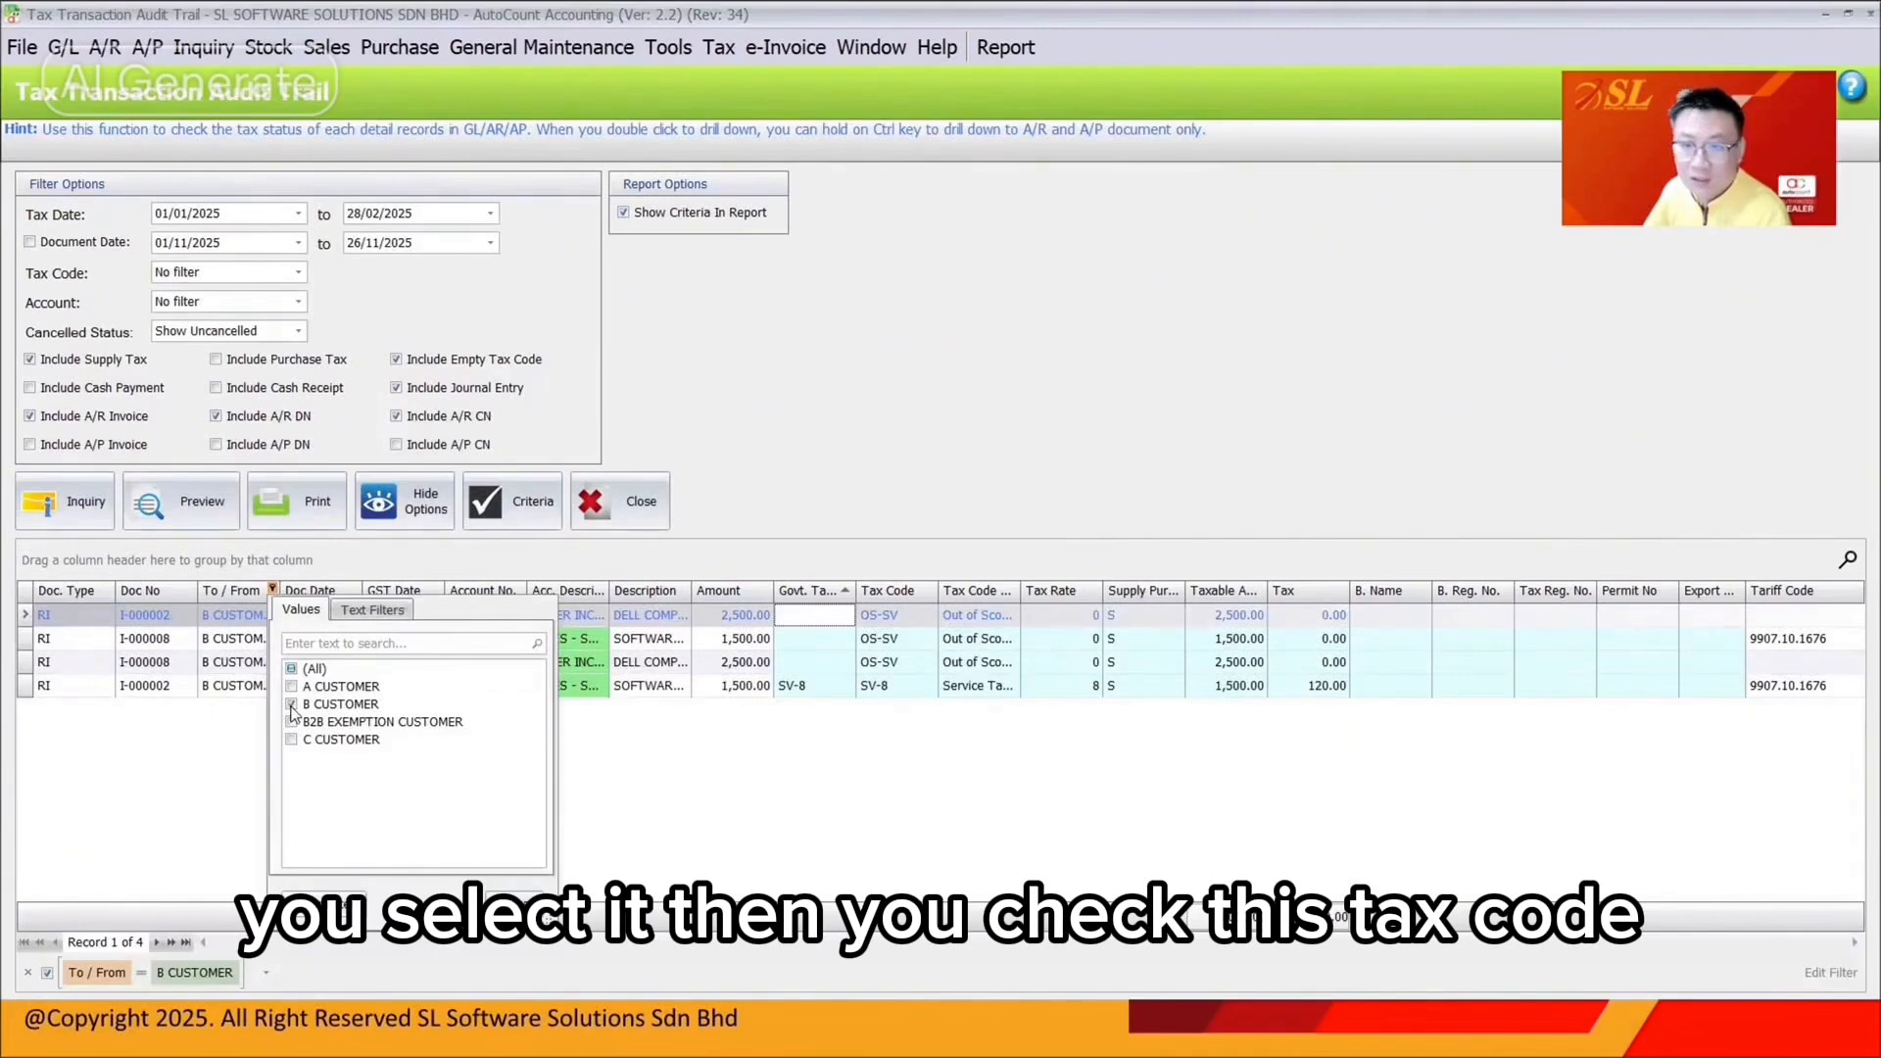
{"action": "left_click", "coordinate": [291, 705]}
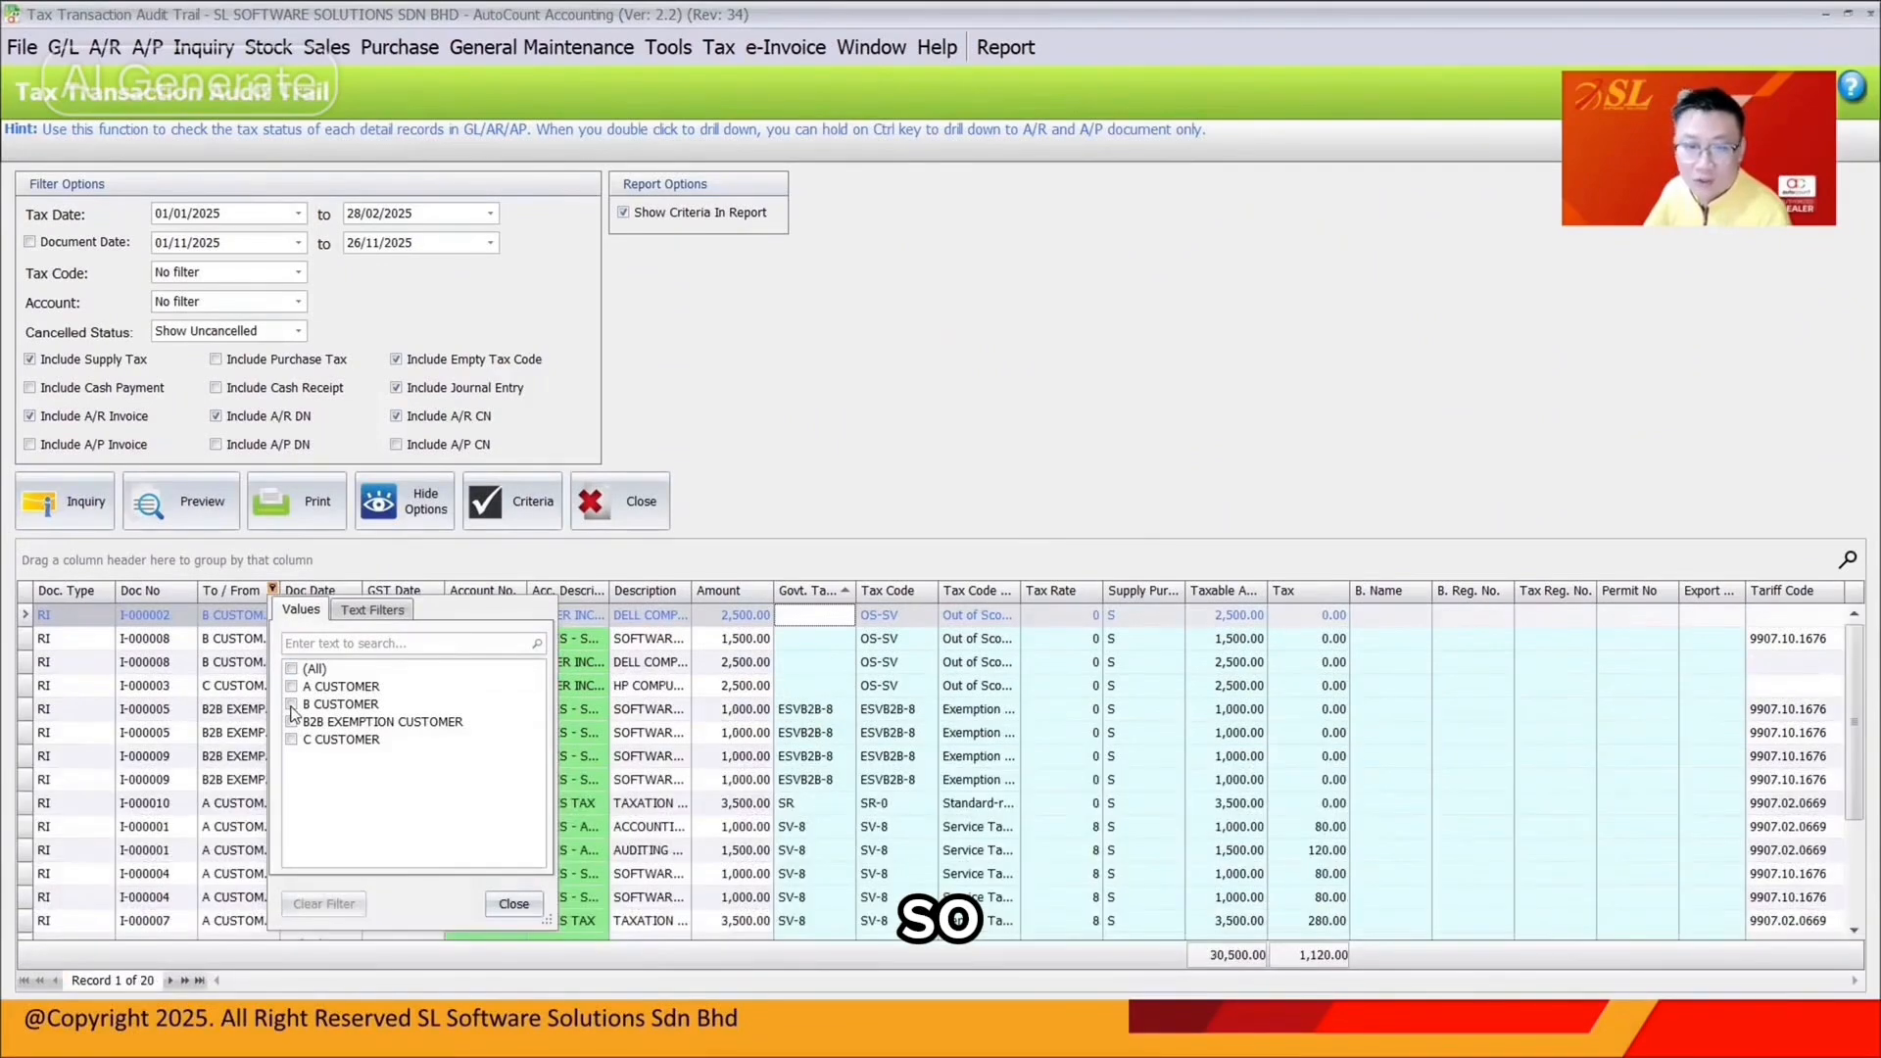
{"action": "left_click", "coordinate": [1824, 14]}
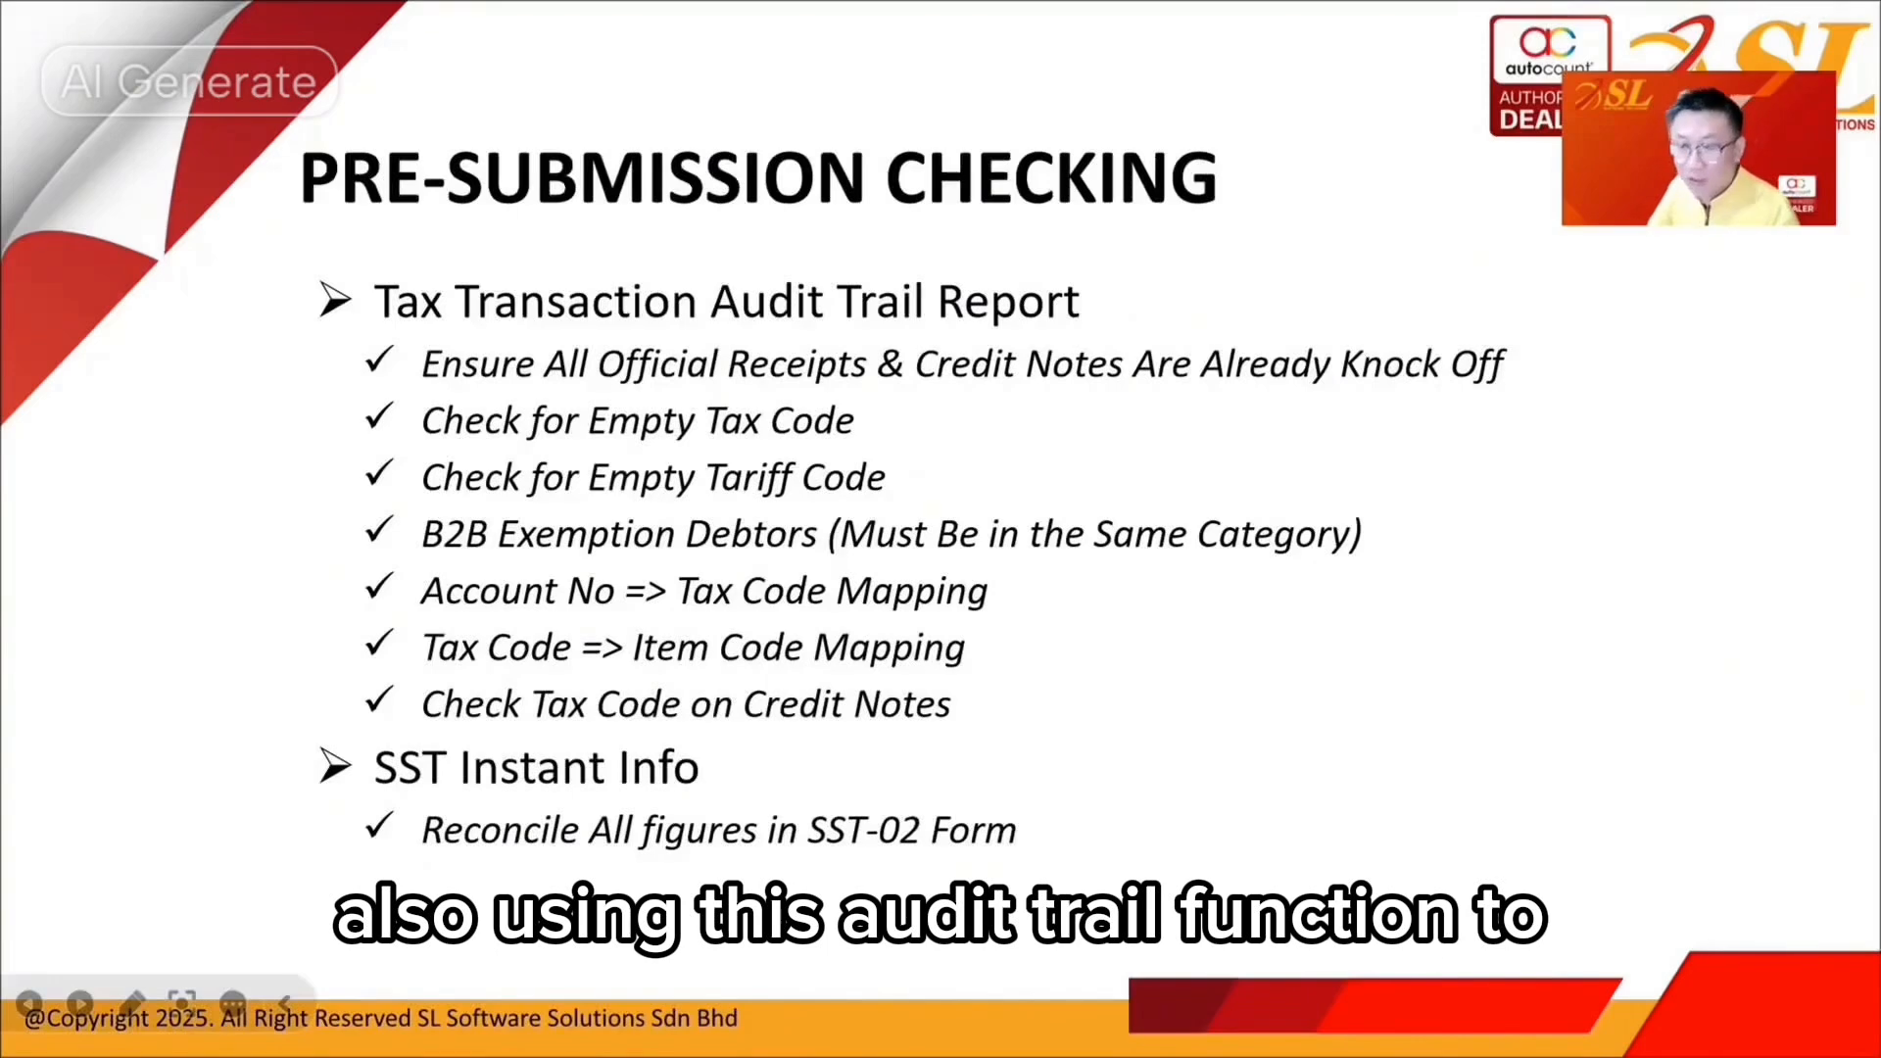
Go over the Pre-Submission Checking slide, then return to the AutoCount audit trail of 20 records
{"action": "key", "text": "alt+Tab"}
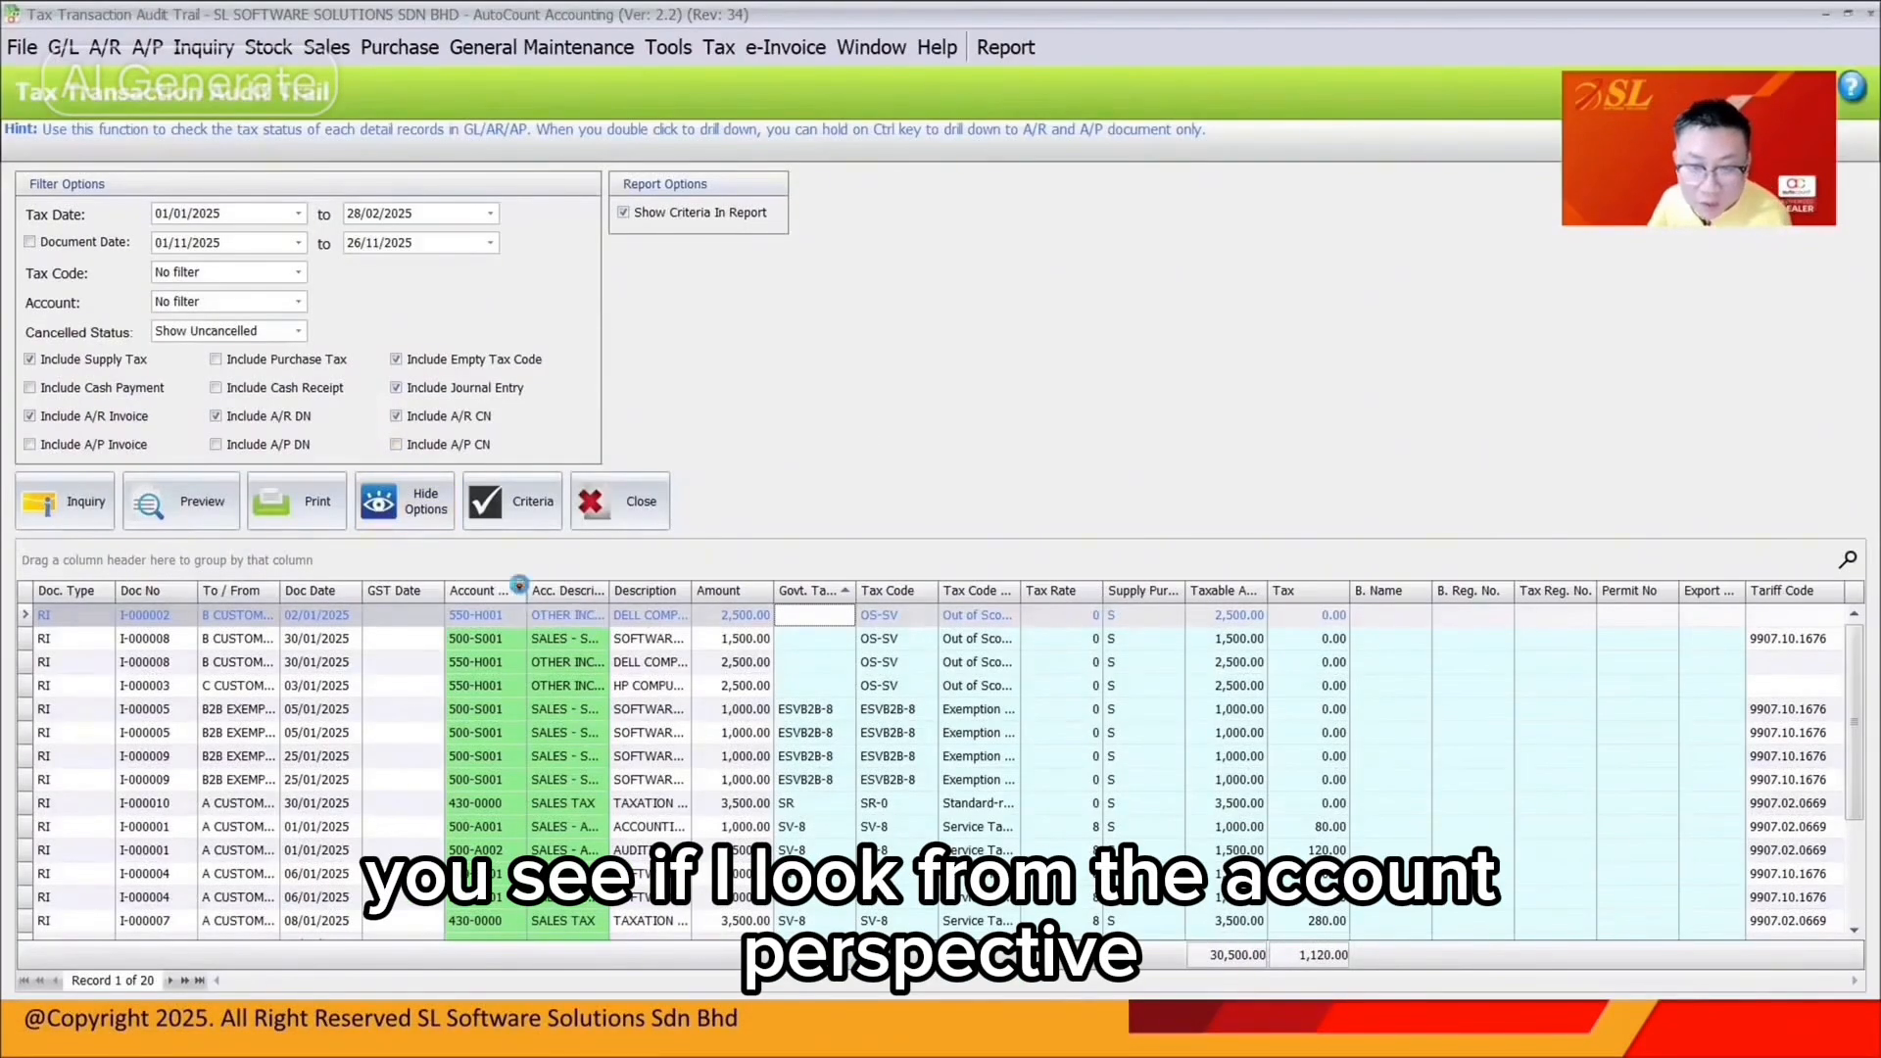
Filter the audit trail to account 430-0000 and compare I-000010's SR-0 with I-000007's SV-8
{"action": "left_click", "coordinate": [519, 589]}
{"action": "left_click", "coordinate": [538, 687]}
{"action": "left_click", "coordinate": [1059, 363]}
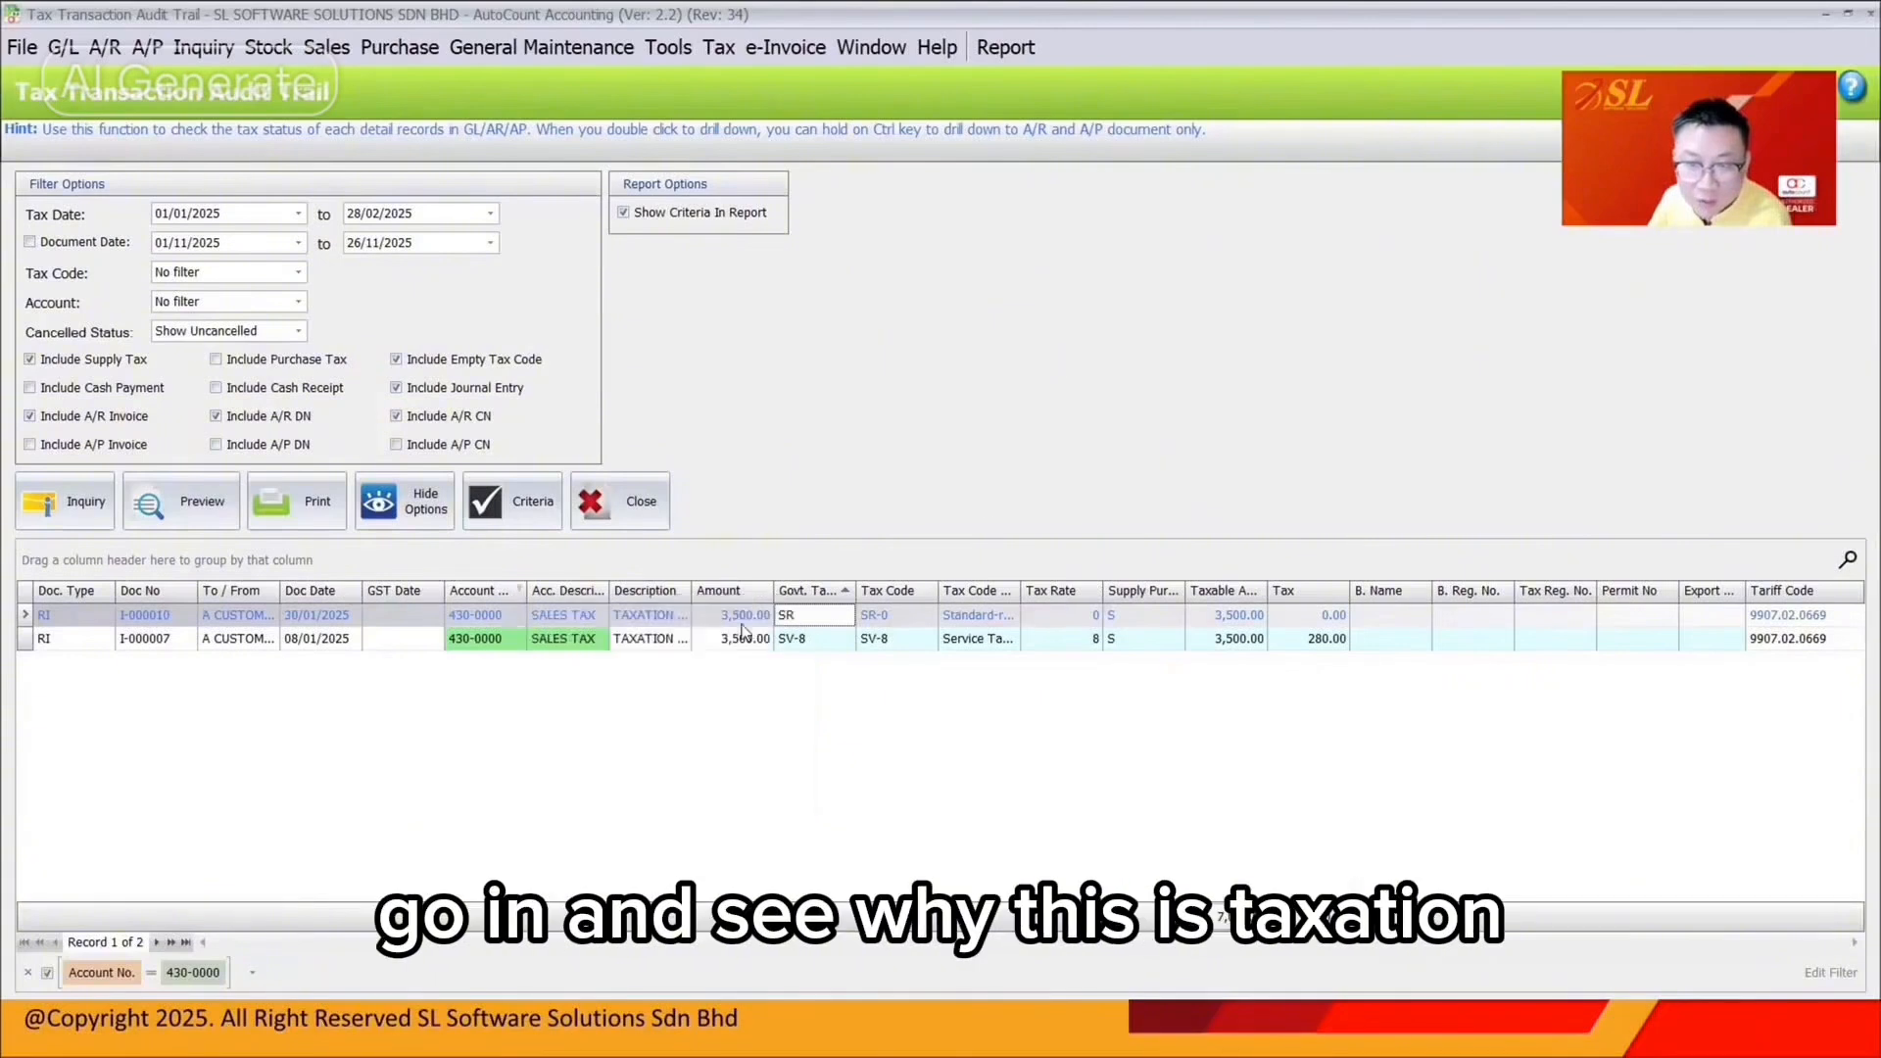
{"action": "left_click_drag", "start_coordinate": [690, 591], "coordinate": [738, 591]}
{"action": "left_click", "coordinate": [942, 639]}
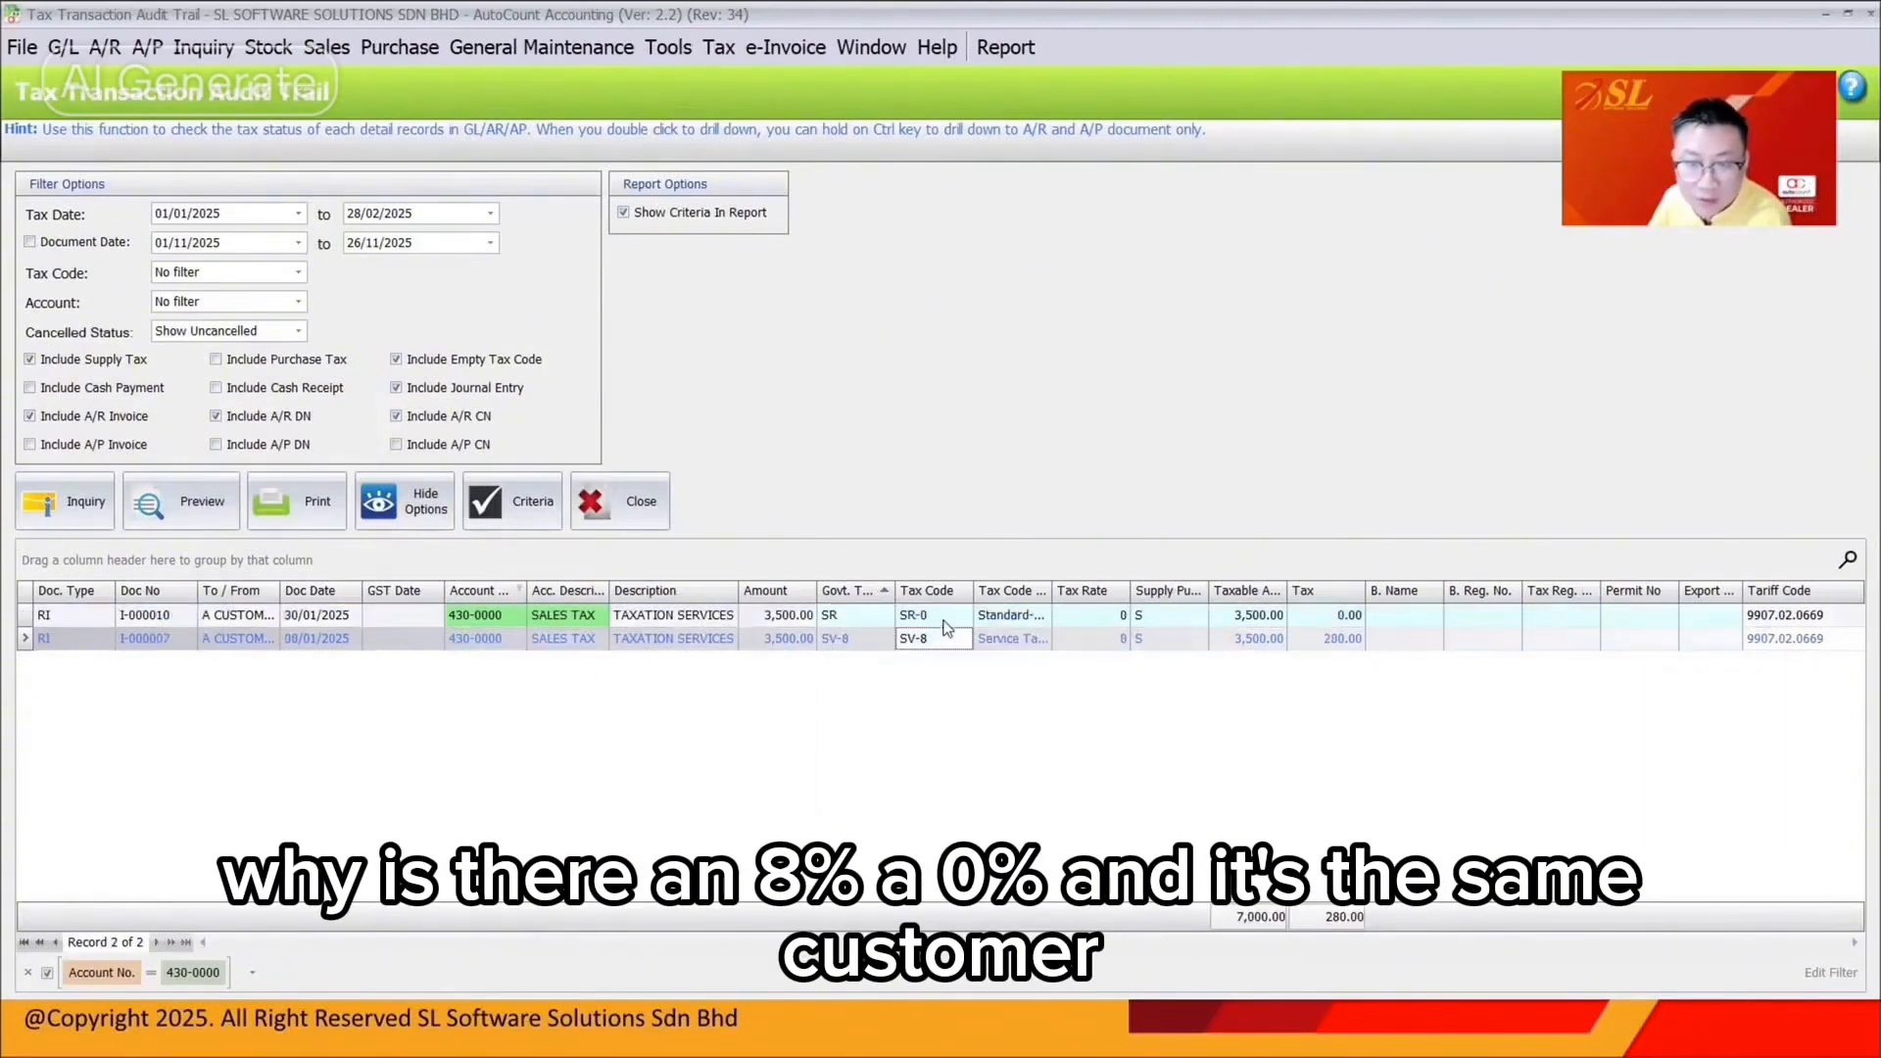
{"action": "left_click", "coordinate": [943, 620]}
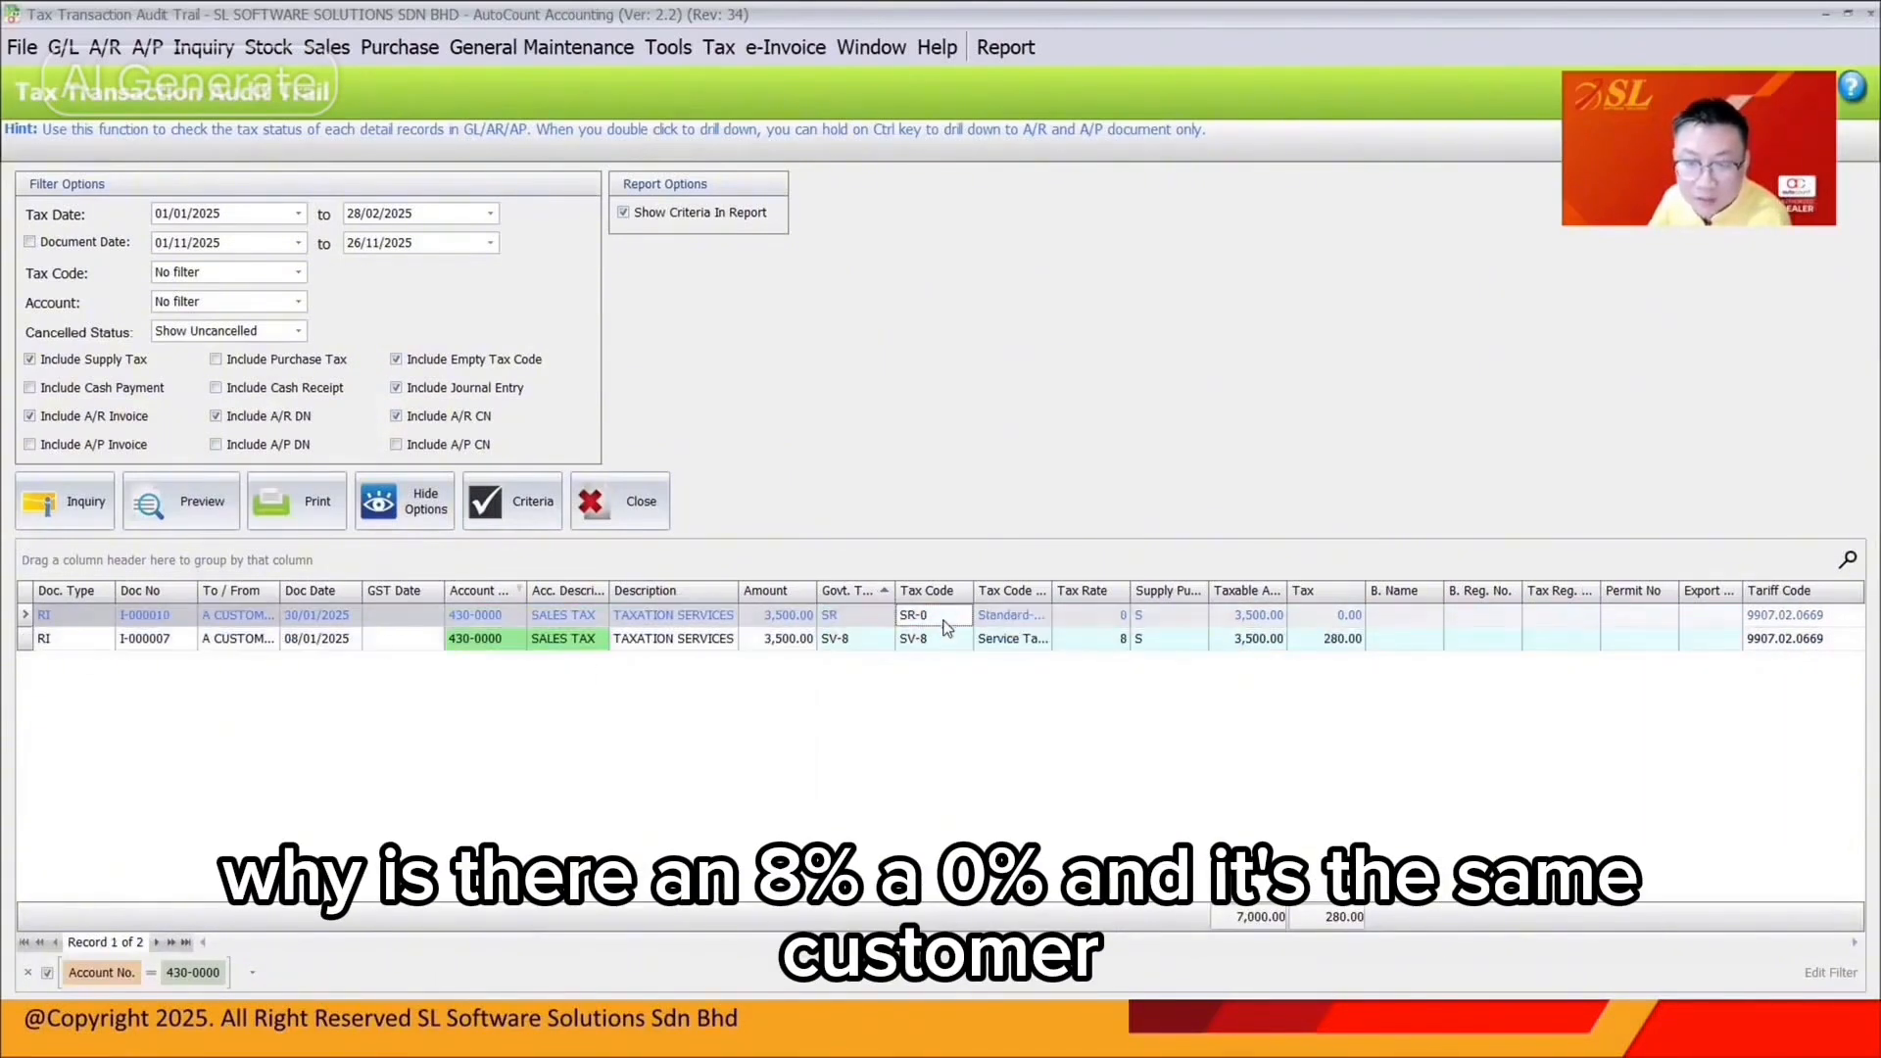
{"action": "left_click", "coordinate": [872, 624]}
{"action": "left_click", "coordinate": [872, 638]}
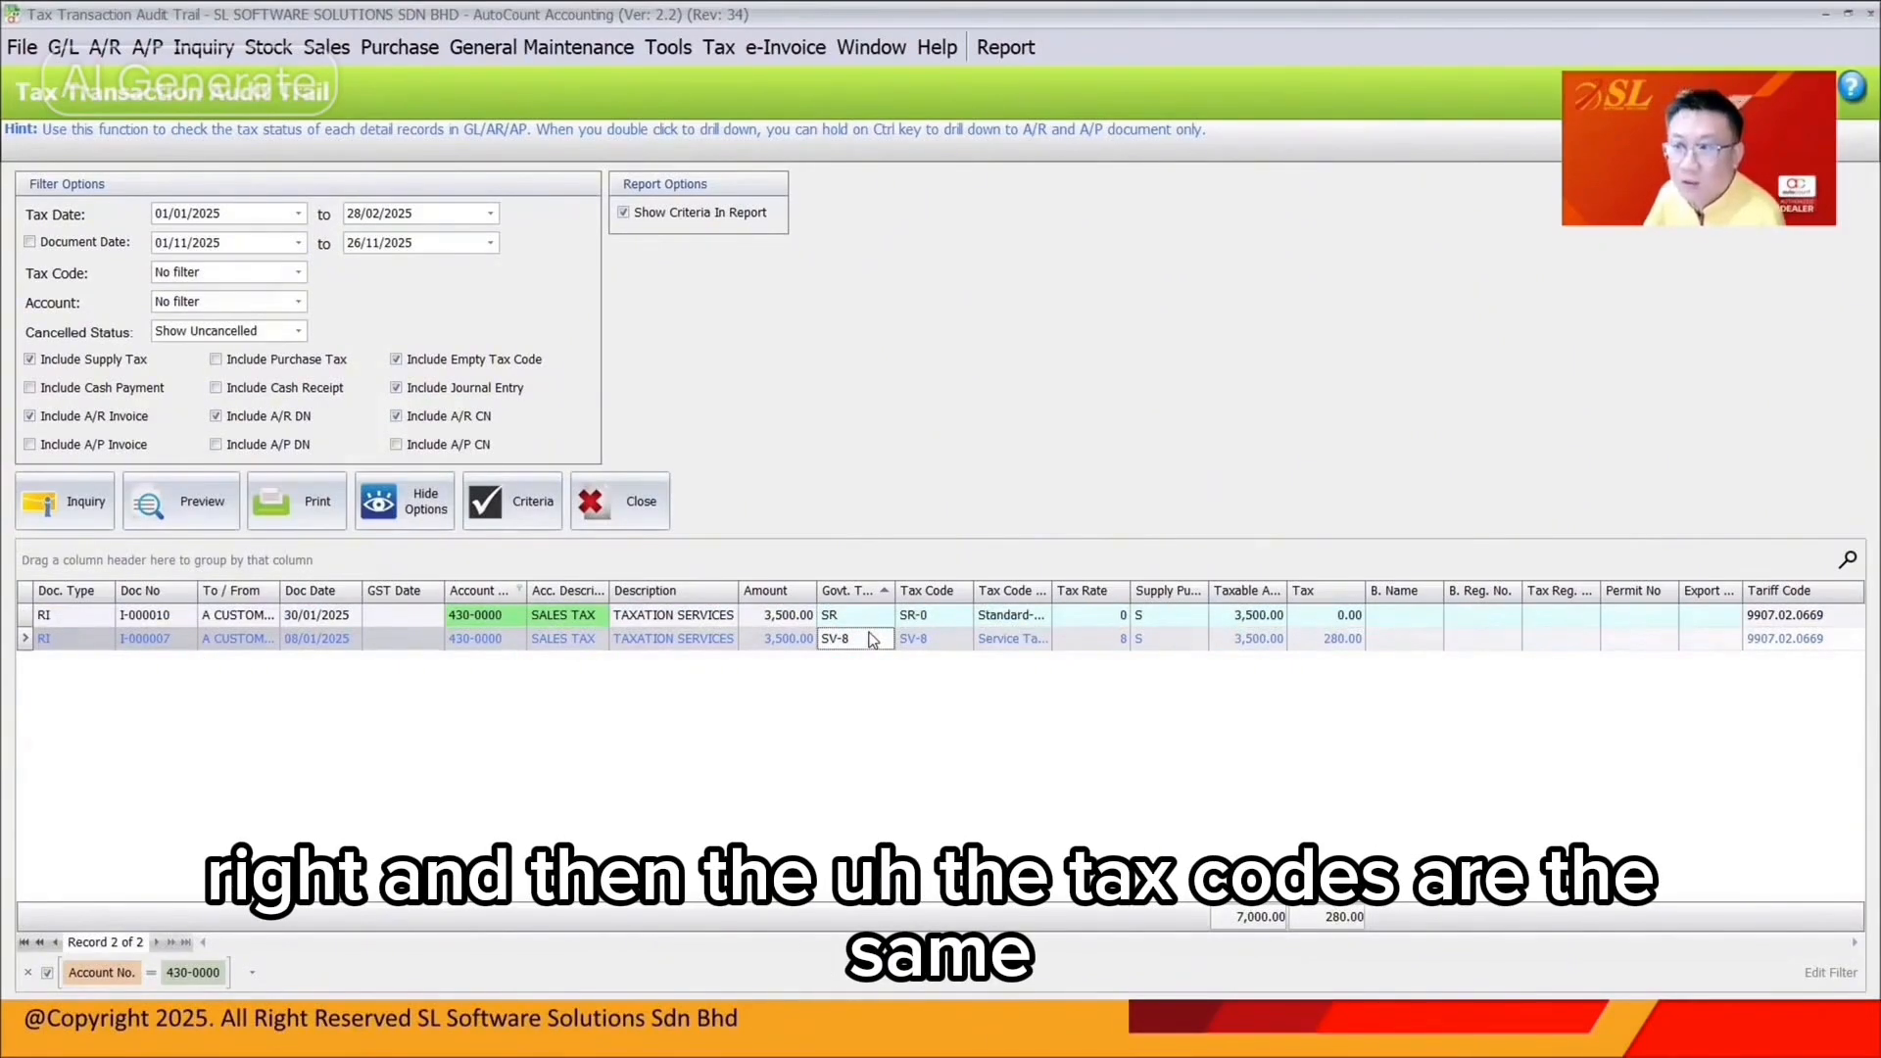
Change invoice I-000010's line tax code to SV-8, save, and refresh the audit trail
{"action": "double_click", "coordinate": [877, 619]}
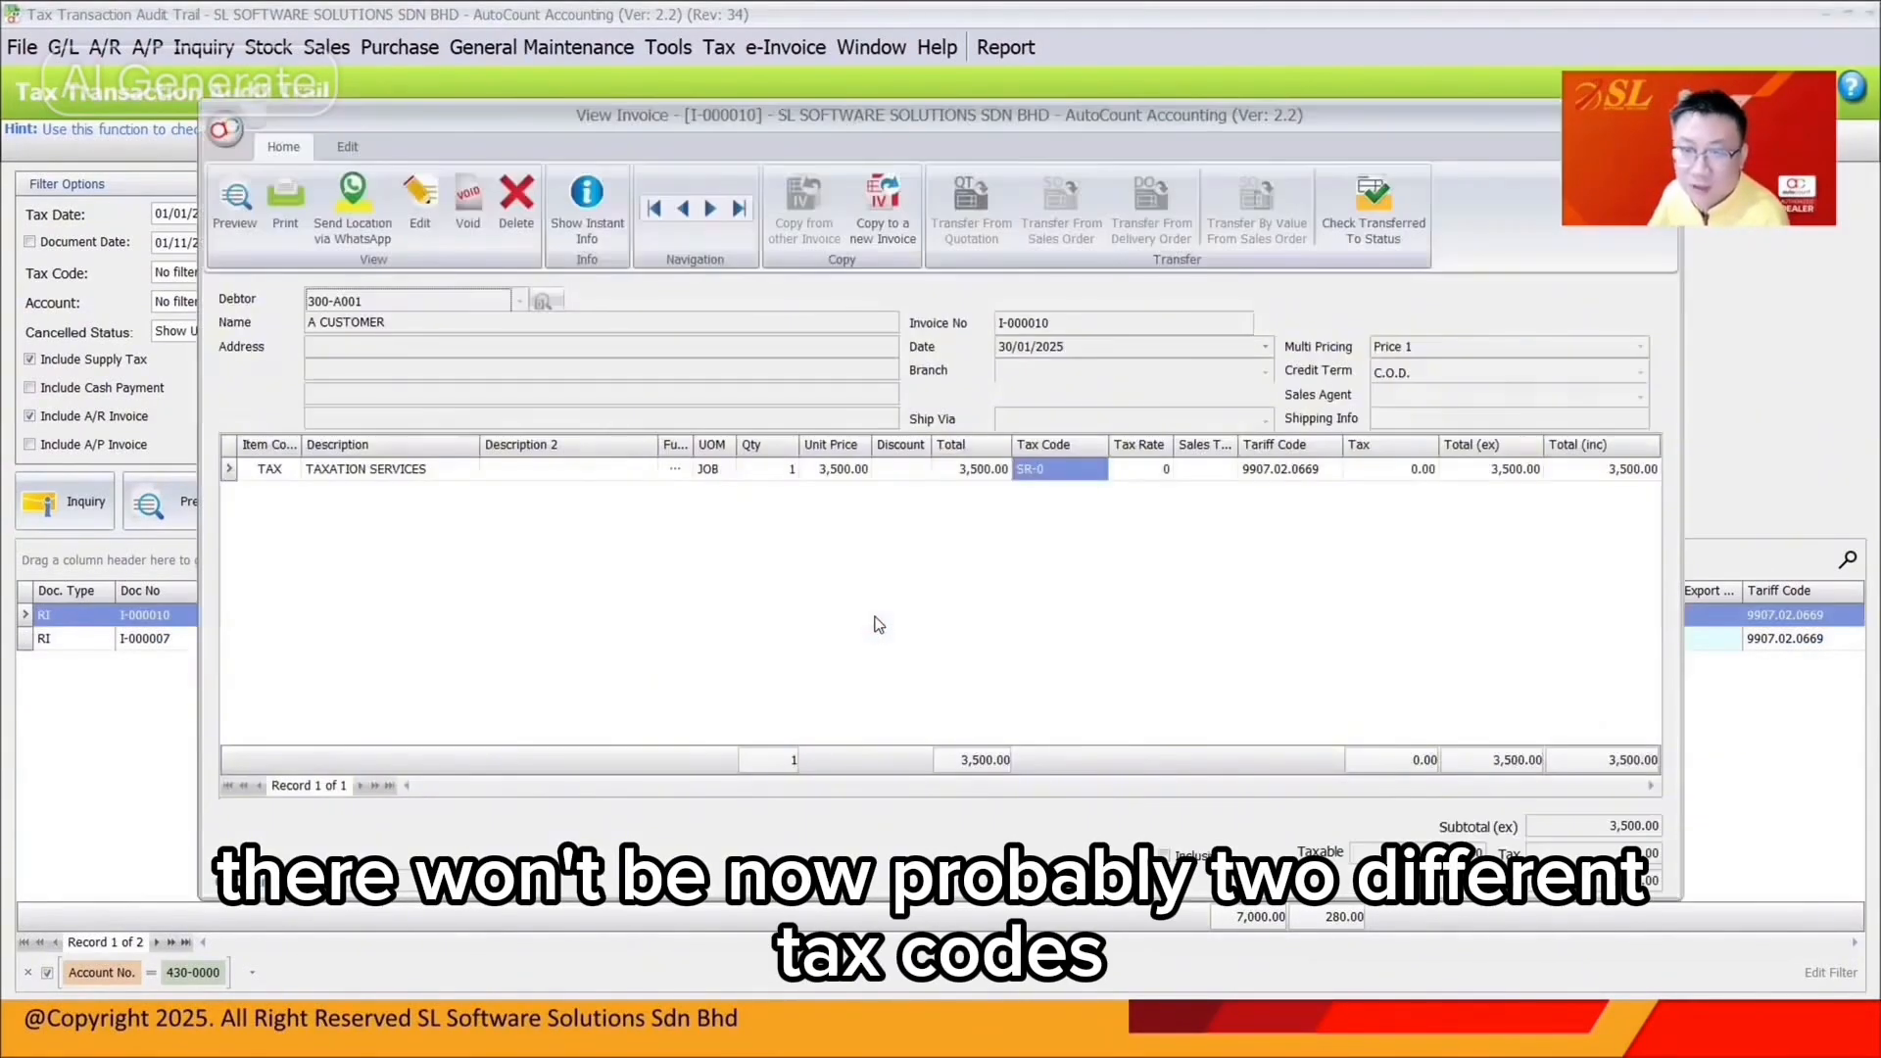
{"action": "left_click", "coordinate": [419, 202]}
{"action": "left_click", "coordinate": [1095, 469]}
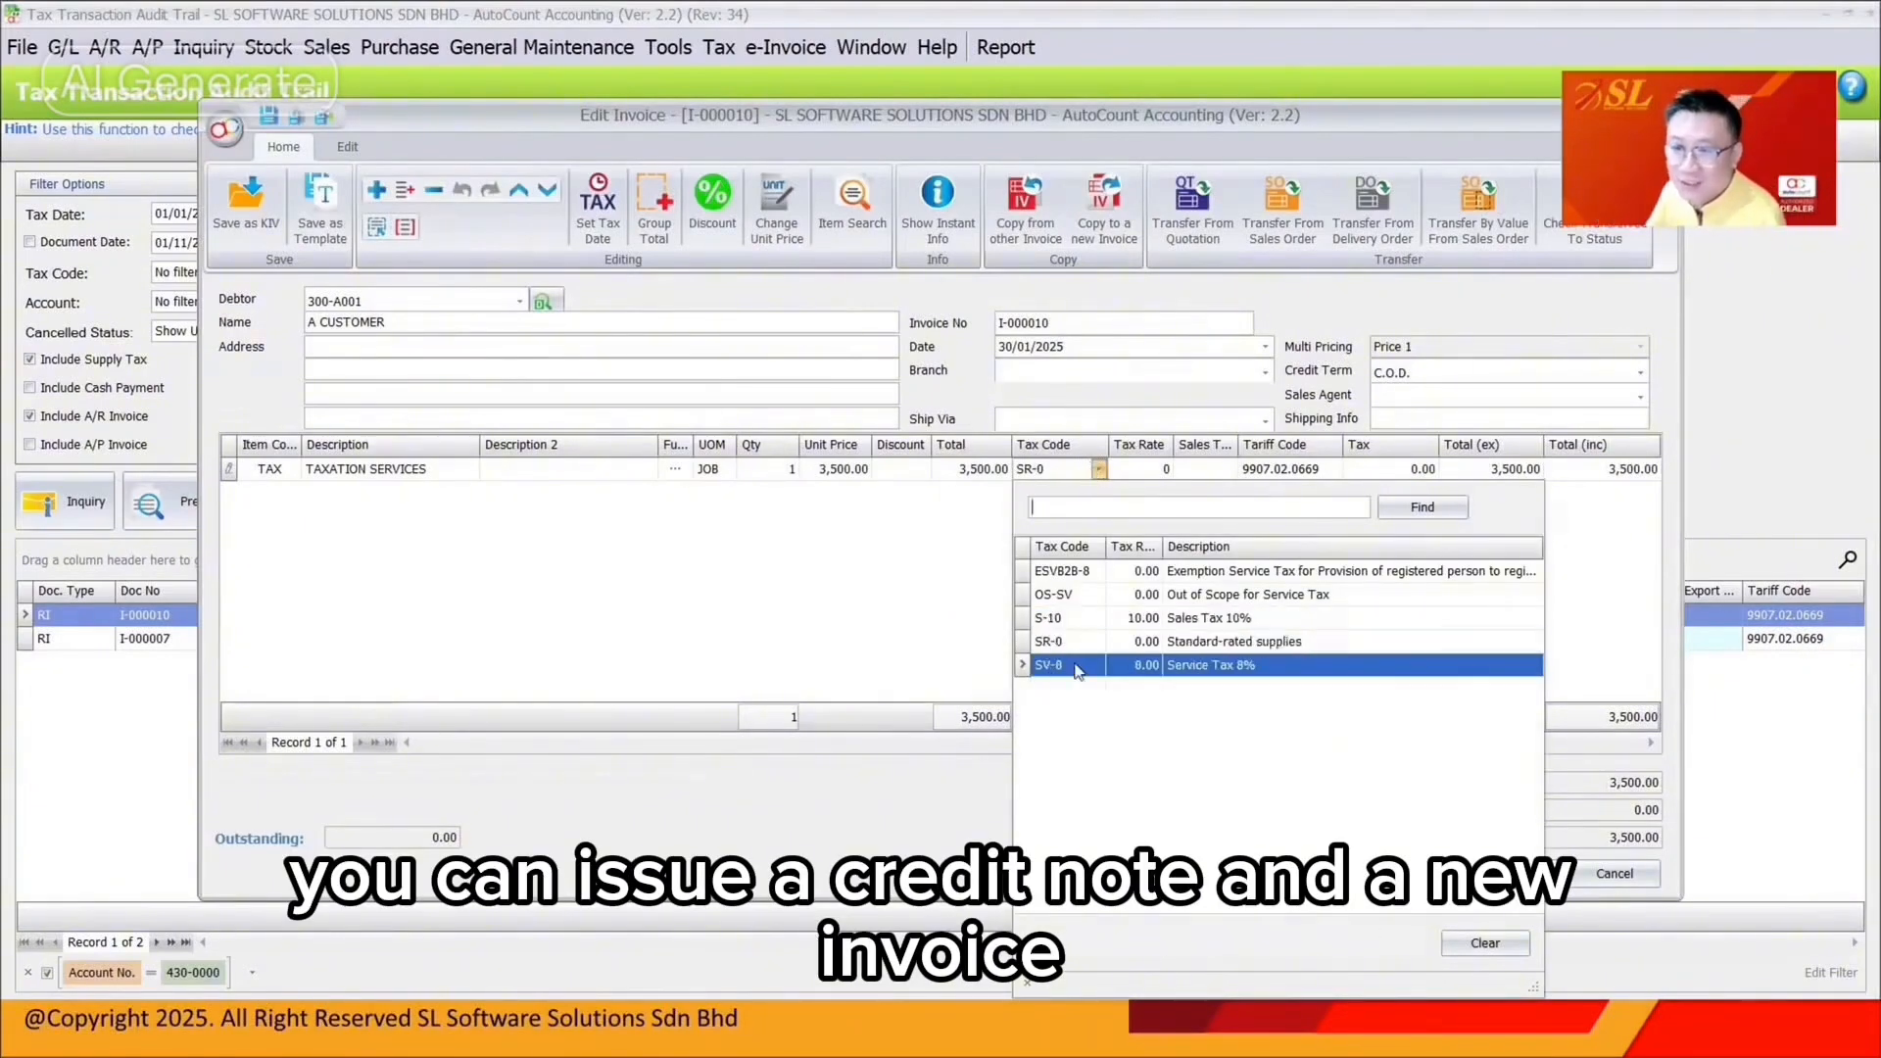
{"action": "left_click", "coordinate": [1136, 665]}
{"action": "left_click", "coordinate": [1264, 874]}
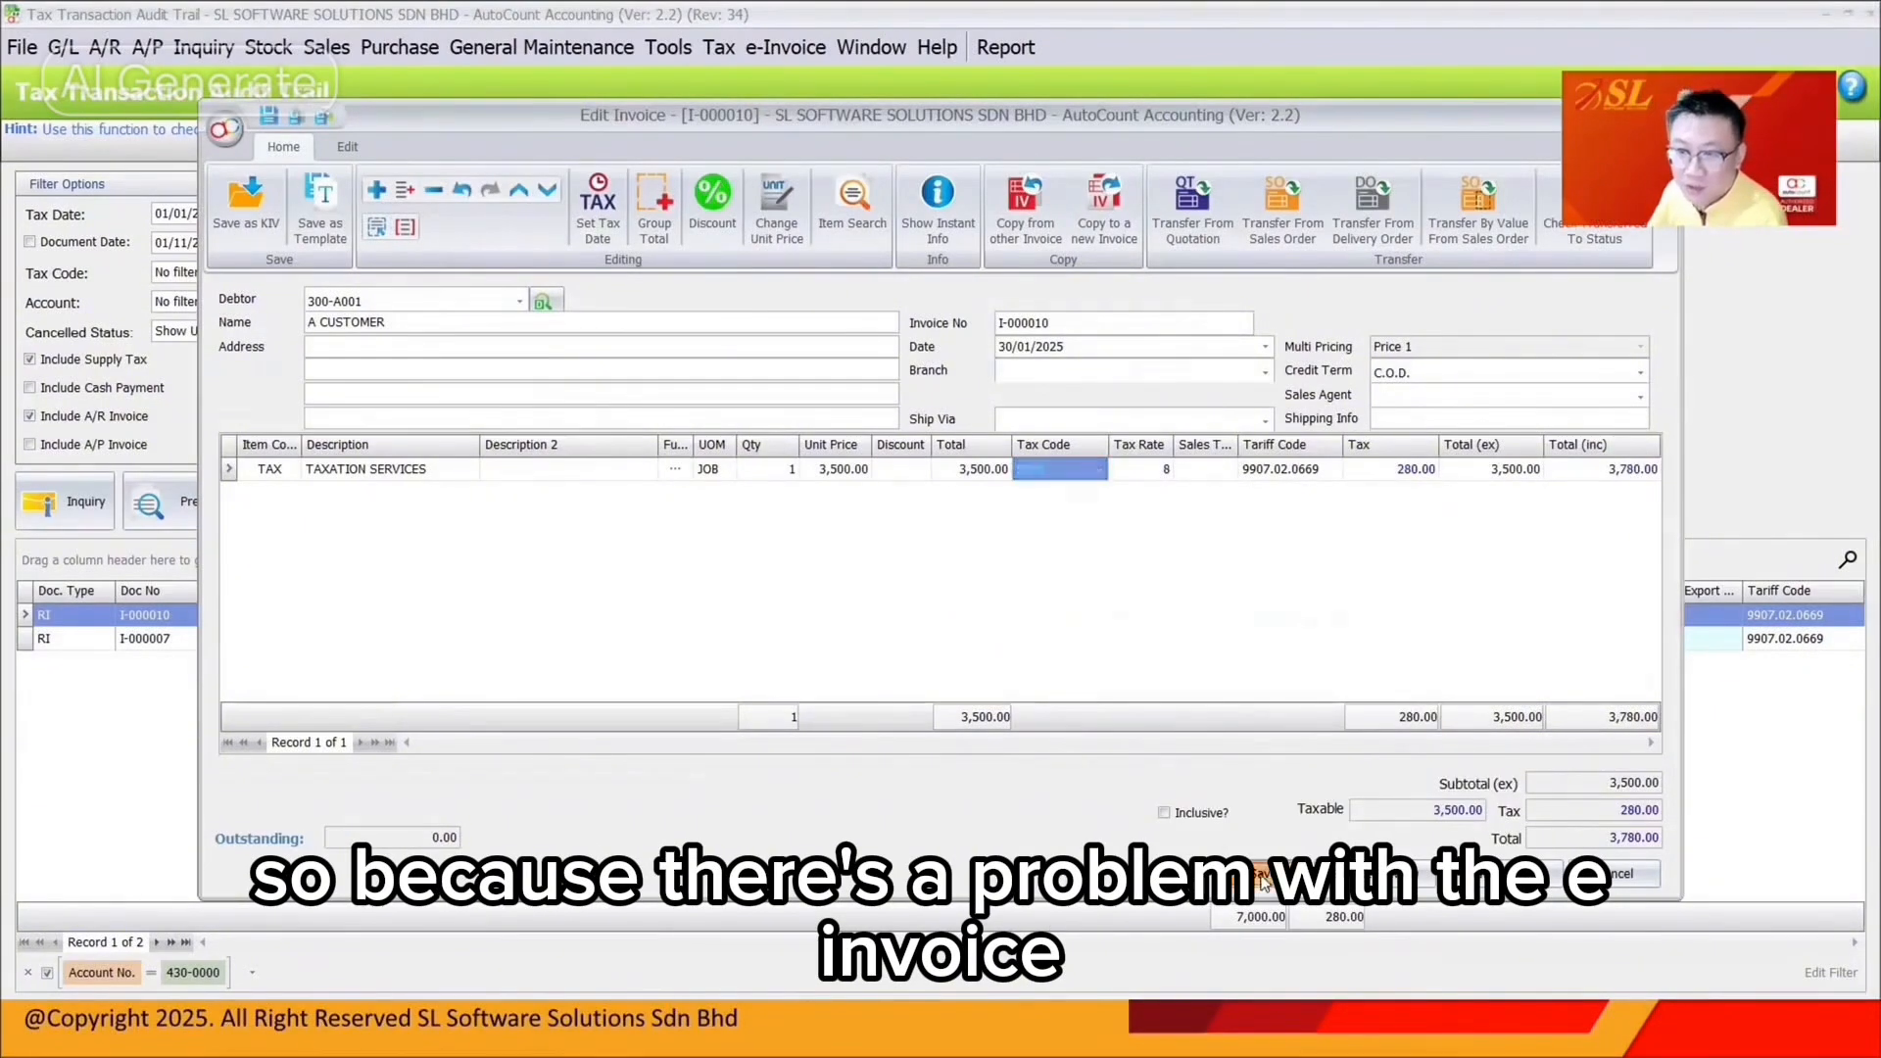
{"action": "left_click", "coordinate": [98, 514]}
Filter the Account column through 500-A001 and 500-A002, settling on 500-S001 only
{"action": "left_click", "coordinate": [520, 591]}
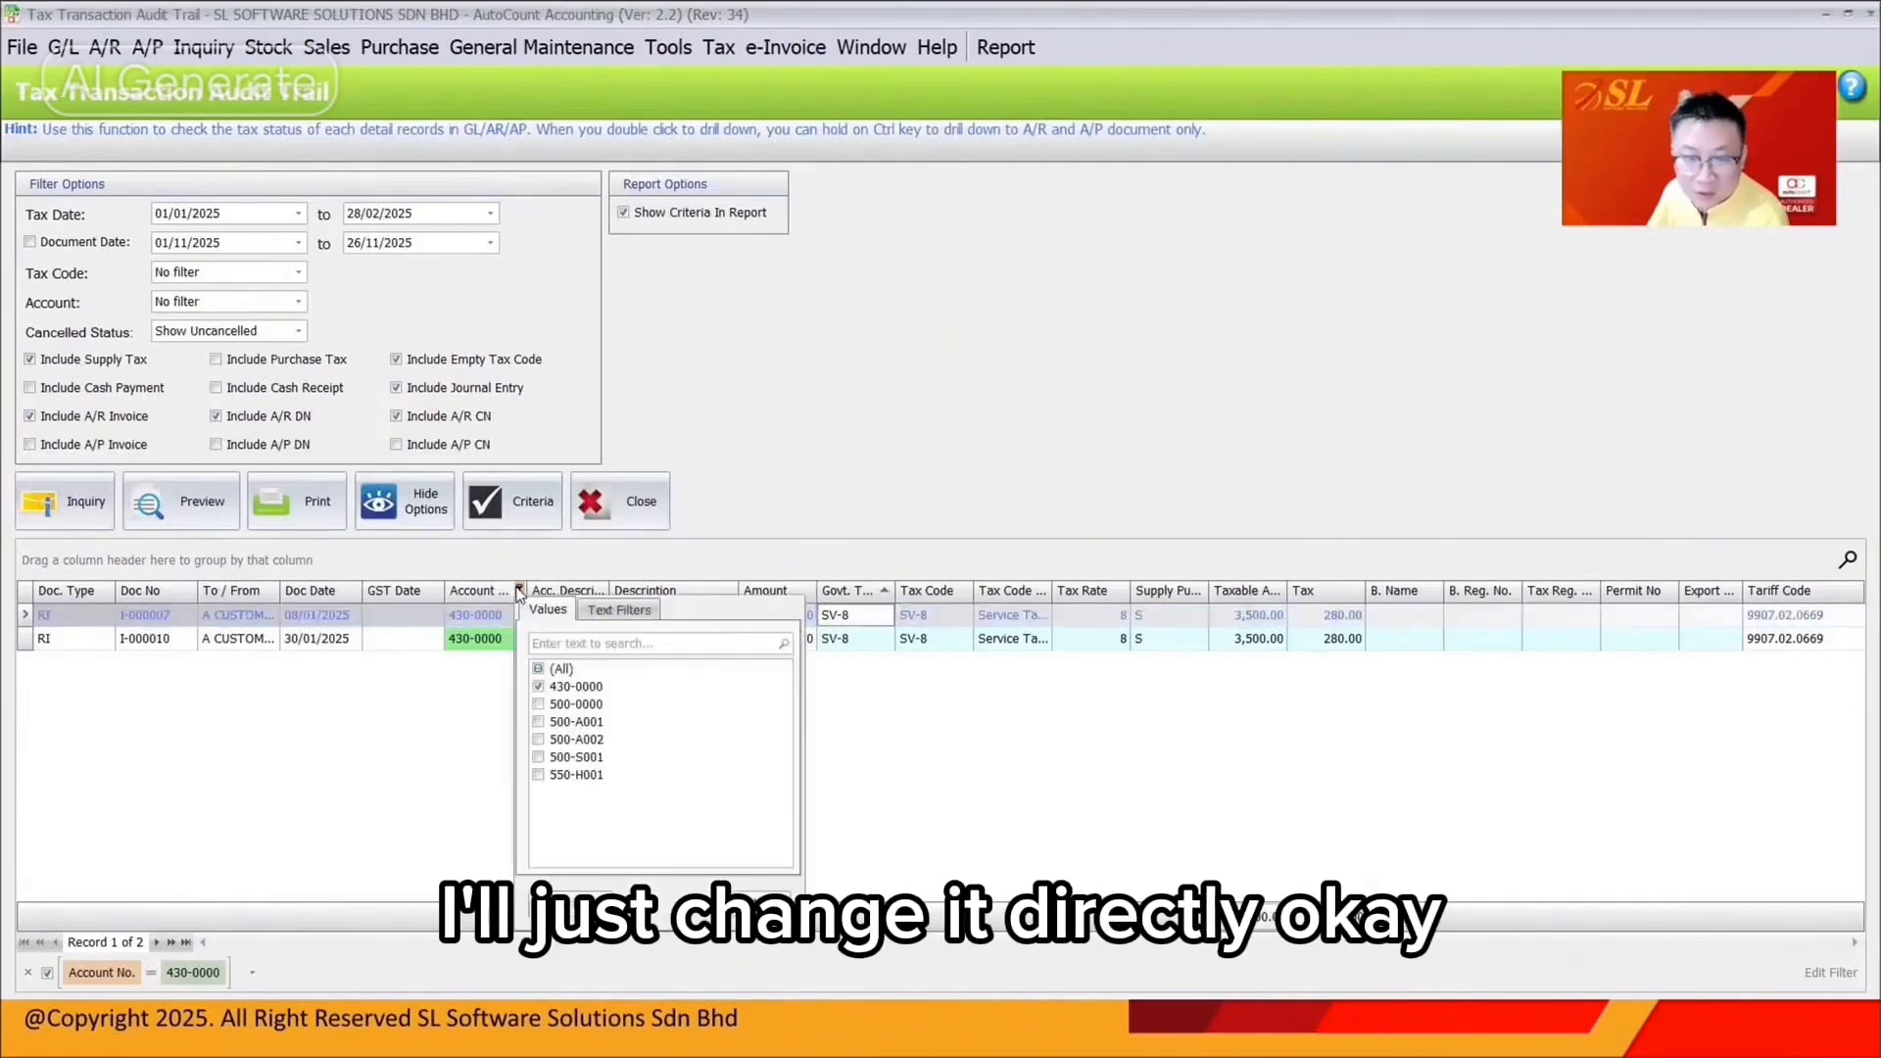
{"action": "left_click", "coordinate": [538, 686]}
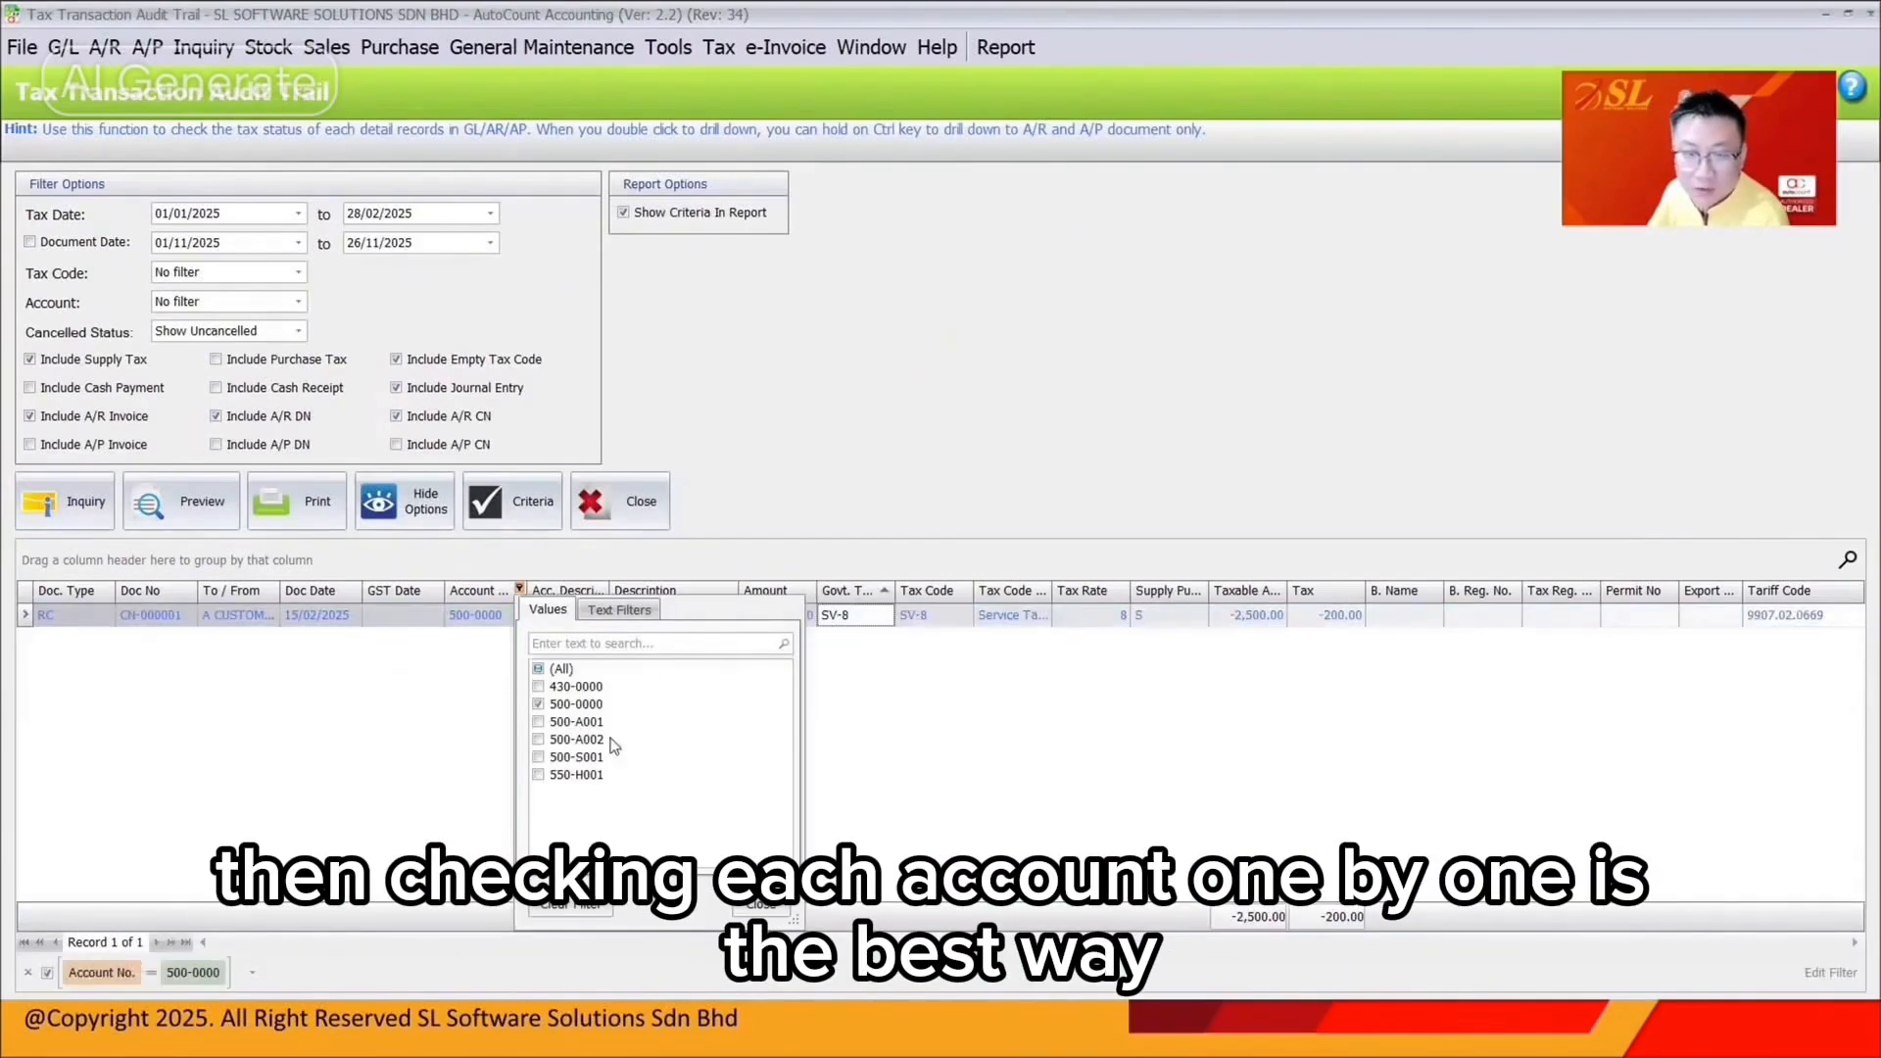
{"action": "left_click", "coordinate": [539, 721]}
{"action": "left_click", "coordinate": [540, 722]}
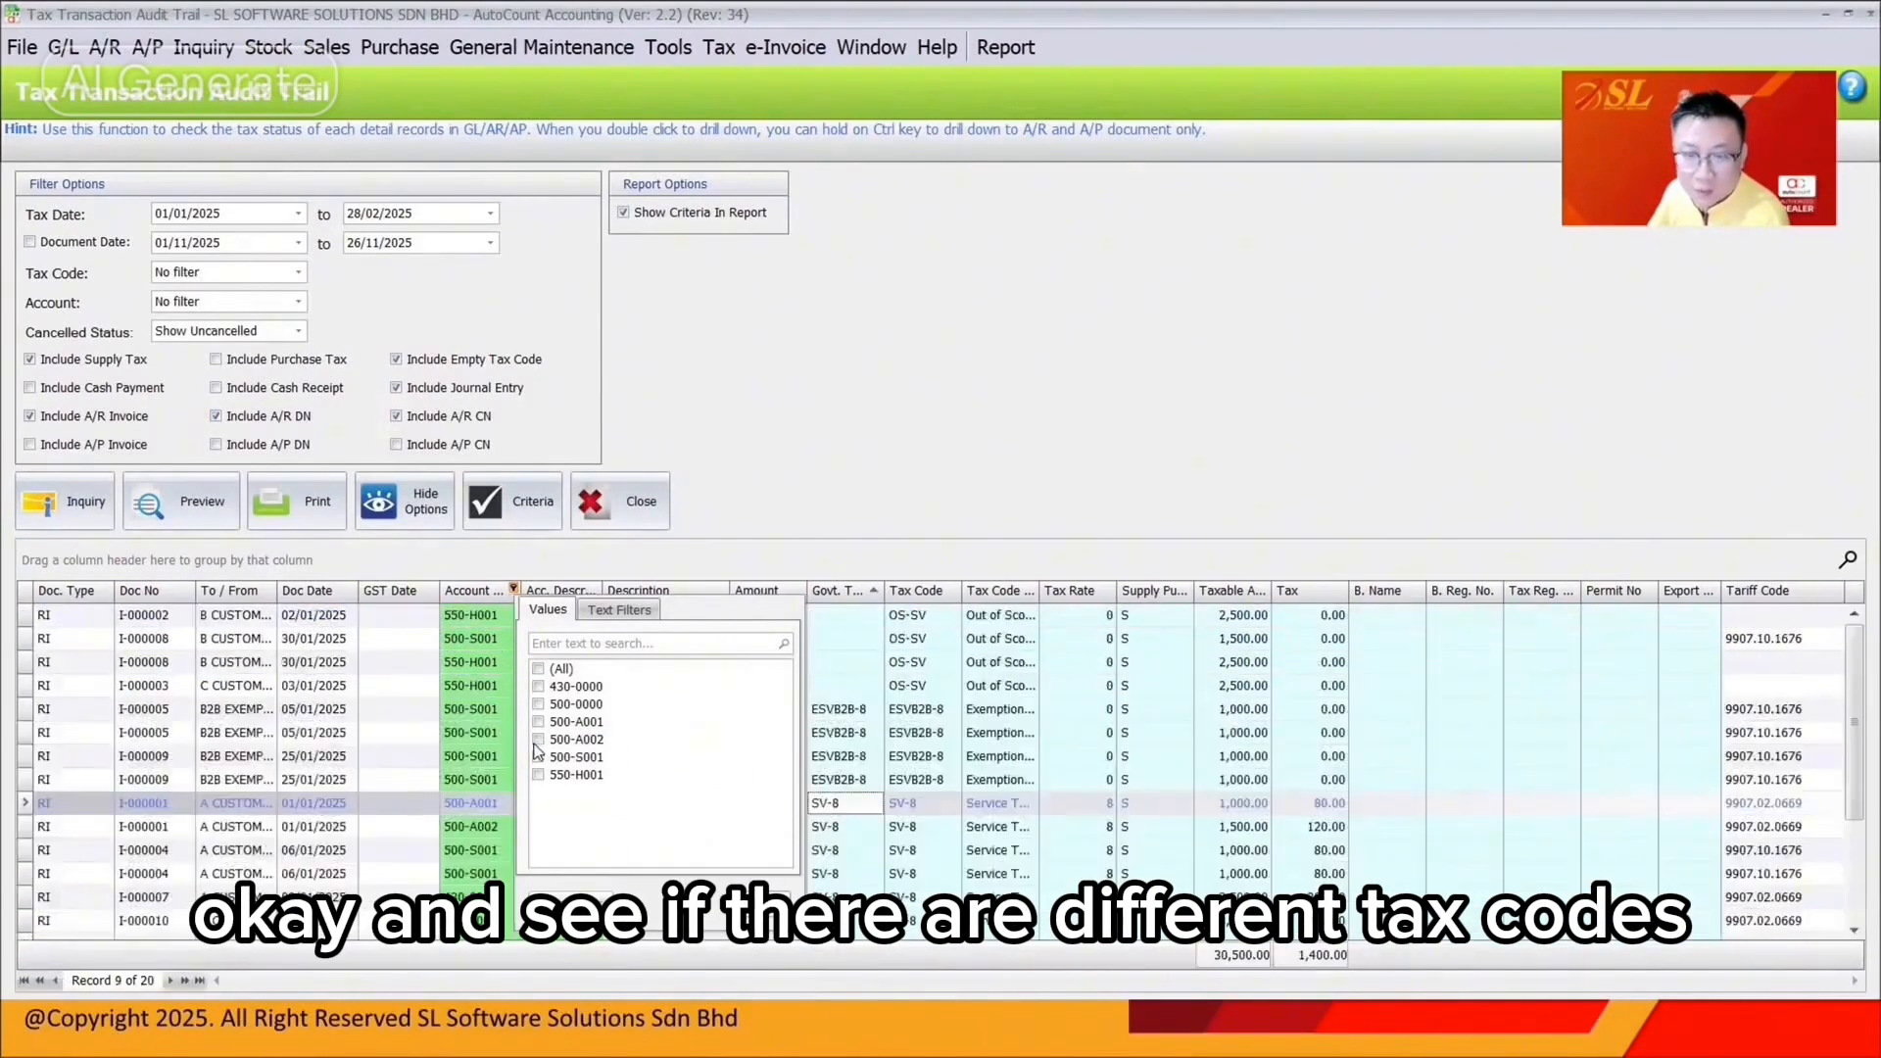
{"action": "left_click", "coordinate": [537, 740]}
{"action": "left_click", "coordinate": [538, 739]}
{"action": "left_click", "coordinate": [538, 757]}
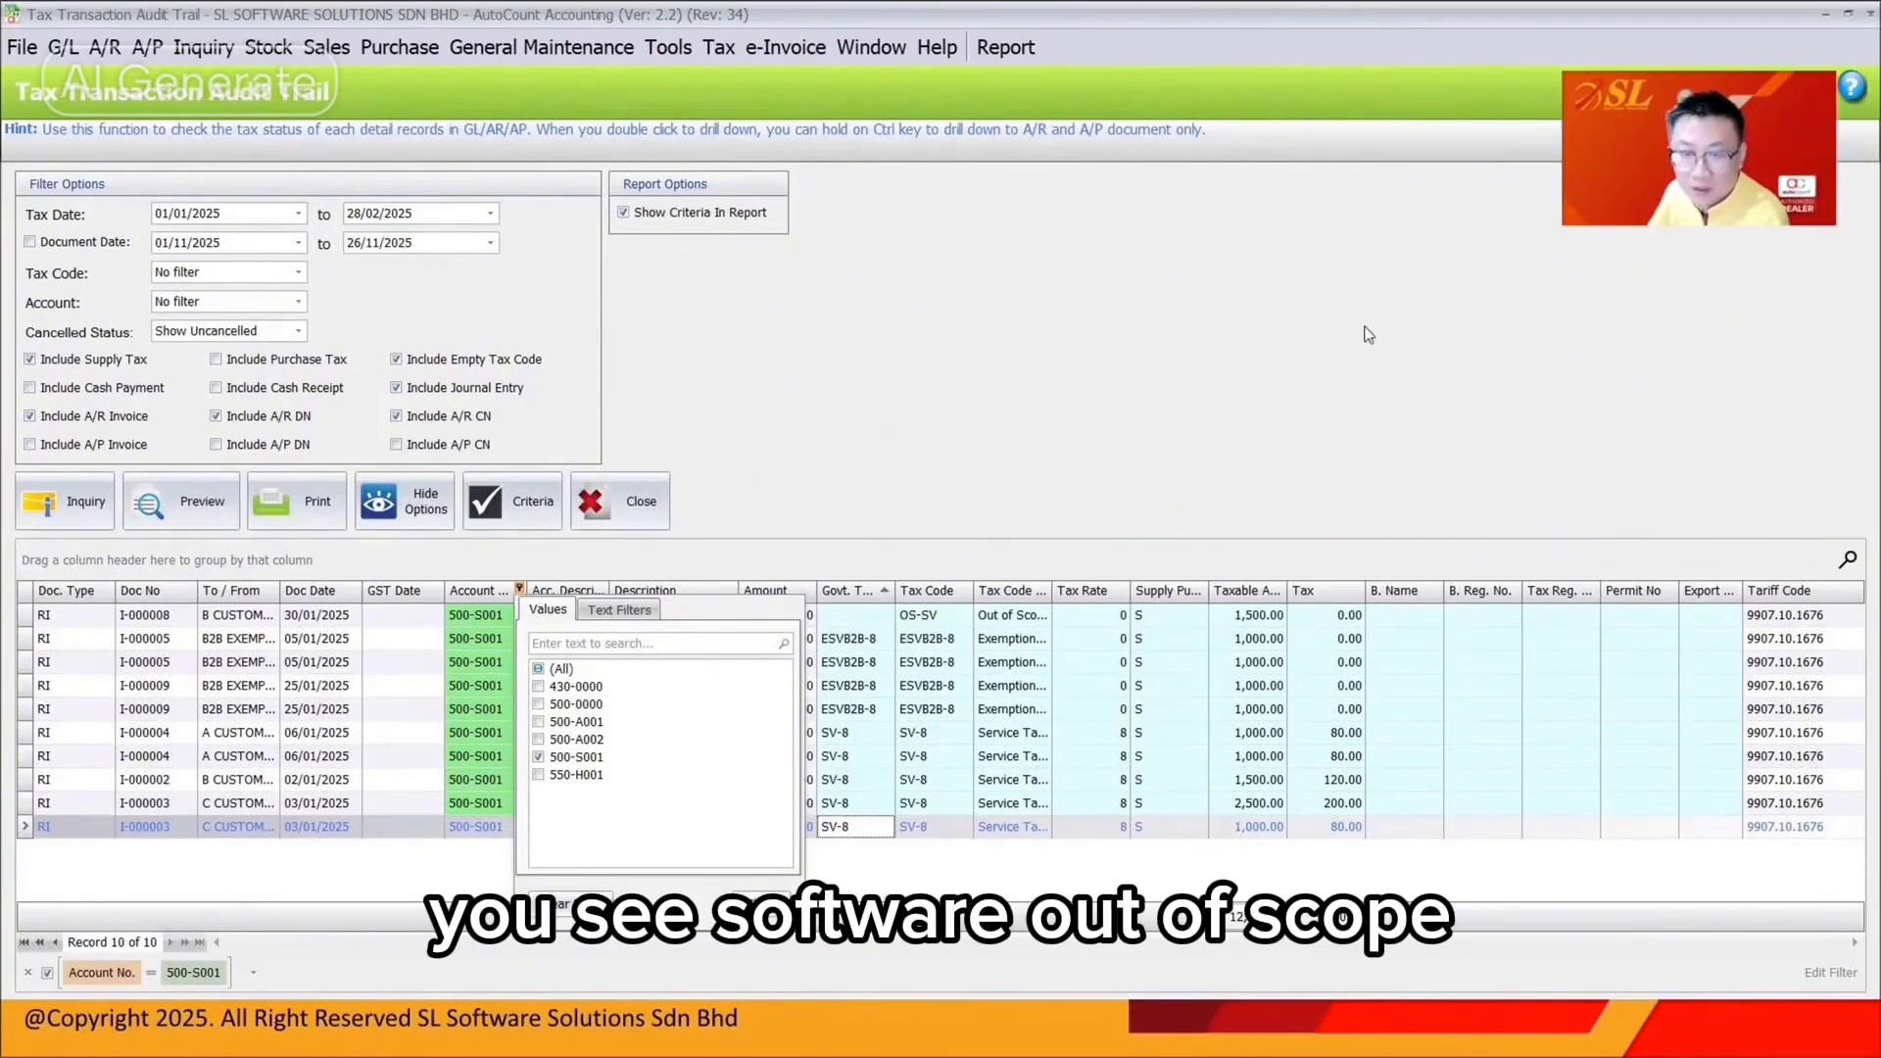
{"action": "left_click", "coordinate": [958, 618]}
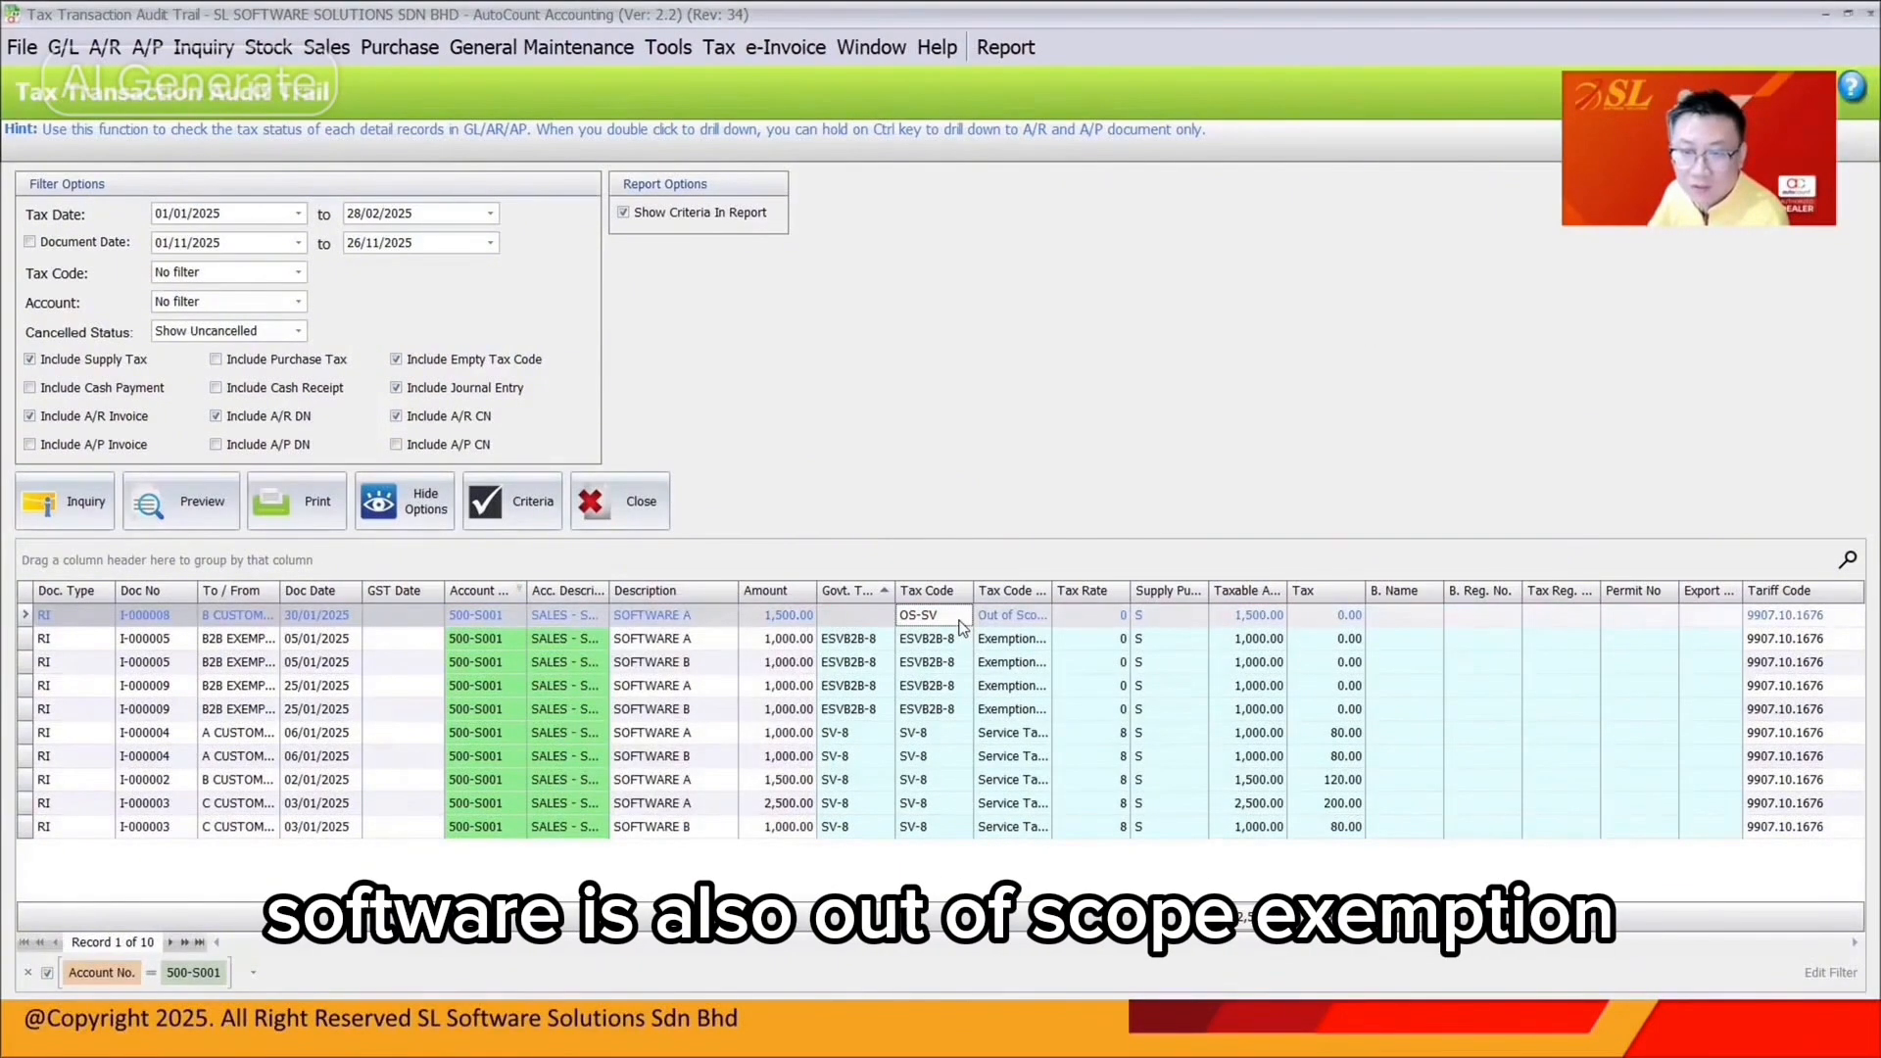
Inspect the 500-S001 records, including the B2B exempt customer's line
{"action": "left_click", "coordinate": [946, 642]}
{"action": "left_click", "coordinate": [218, 640]}
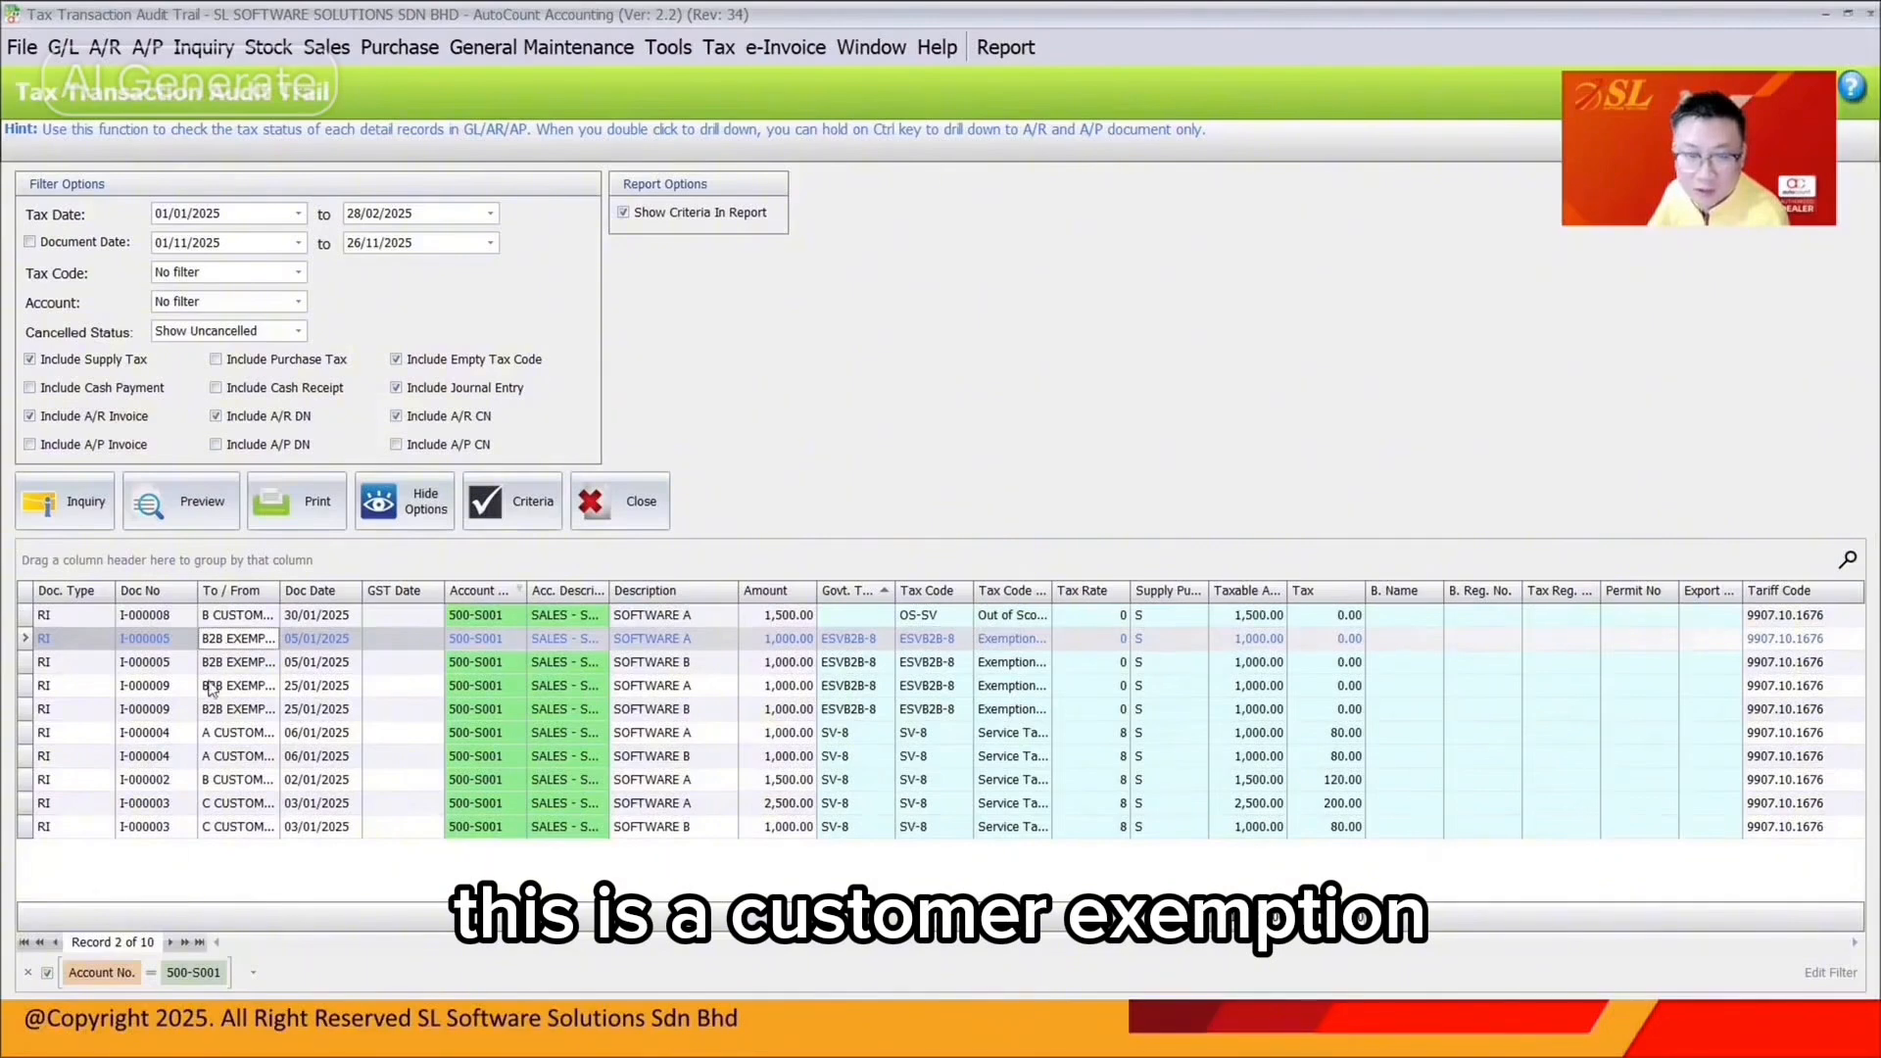
{"action": "left_click", "coordinate": [221, 707]}
{"action": "left_click", "coordinate": [949, 733]}
Change invoice I-000008's SOFTWARE A line from OS-SV to SV-8, save, and refresh the audit trail
{"action": "left_click", "coordinate": [956, 619]}
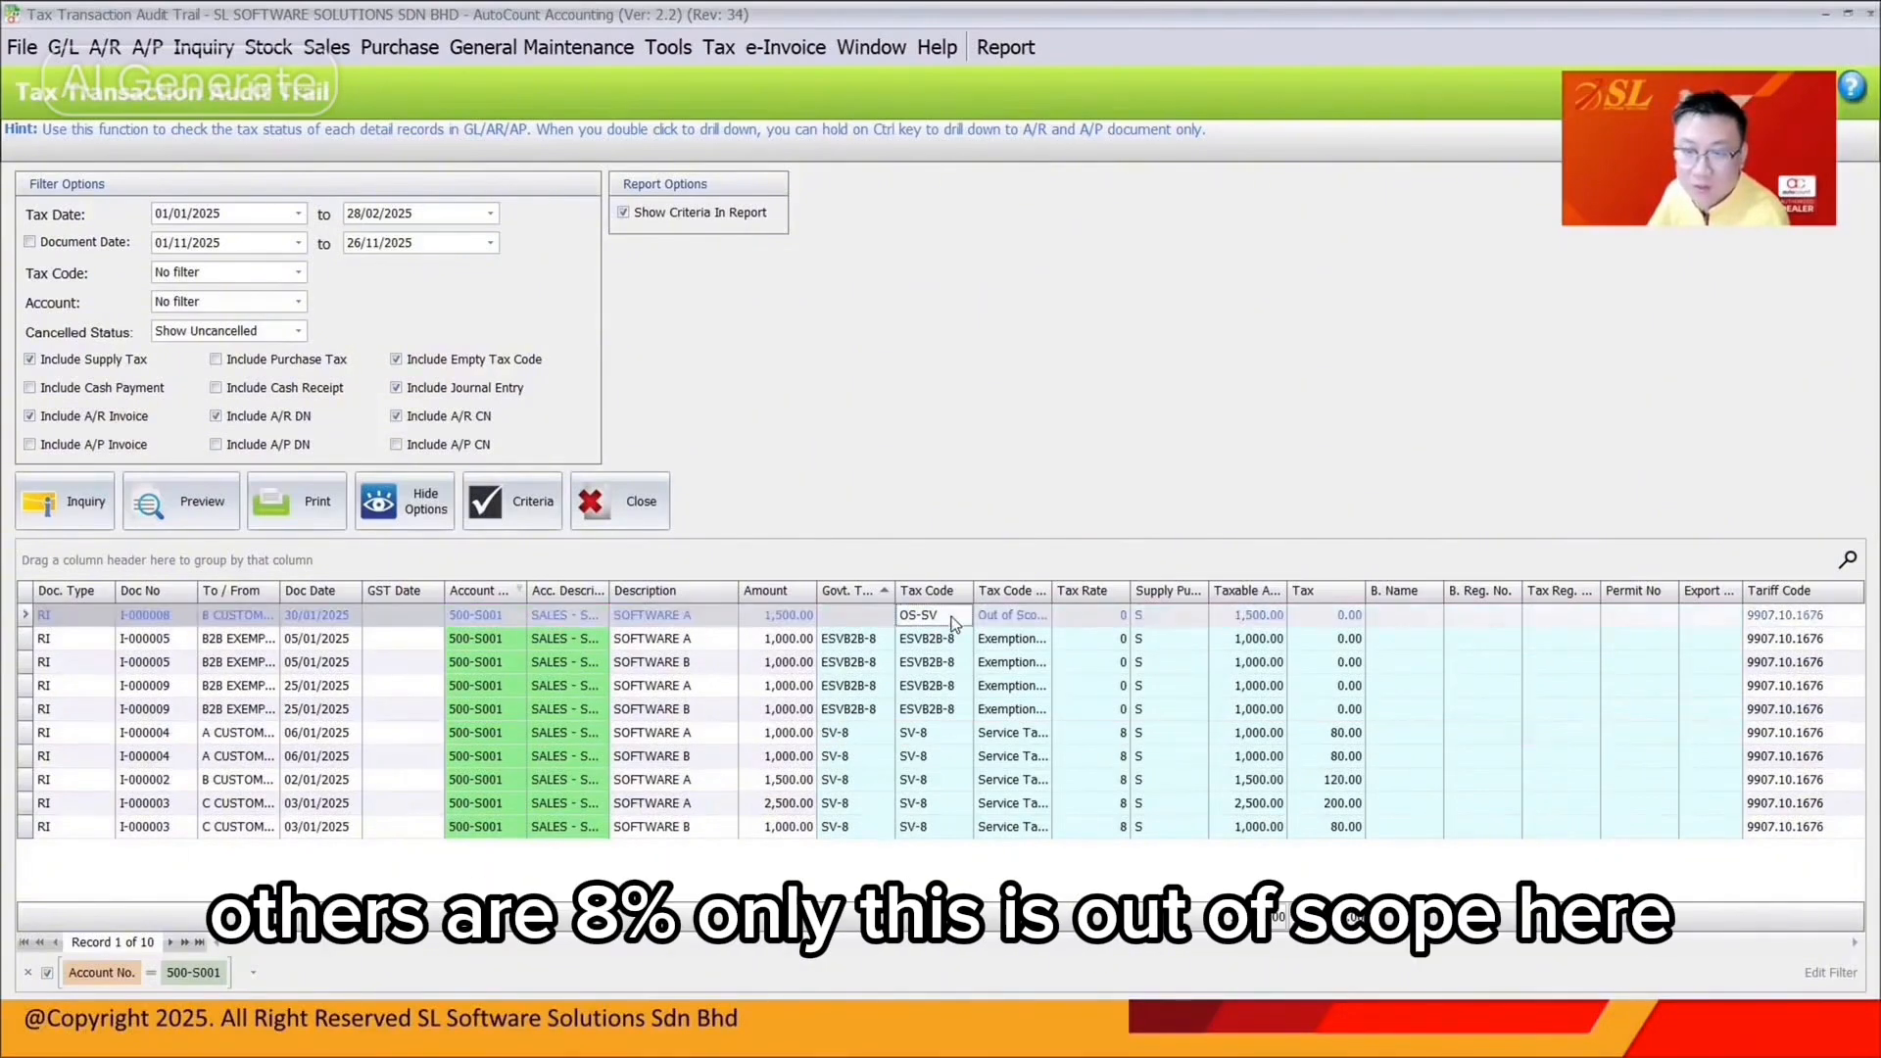
{"action": "double_click", "coordinate": [950, 621]}
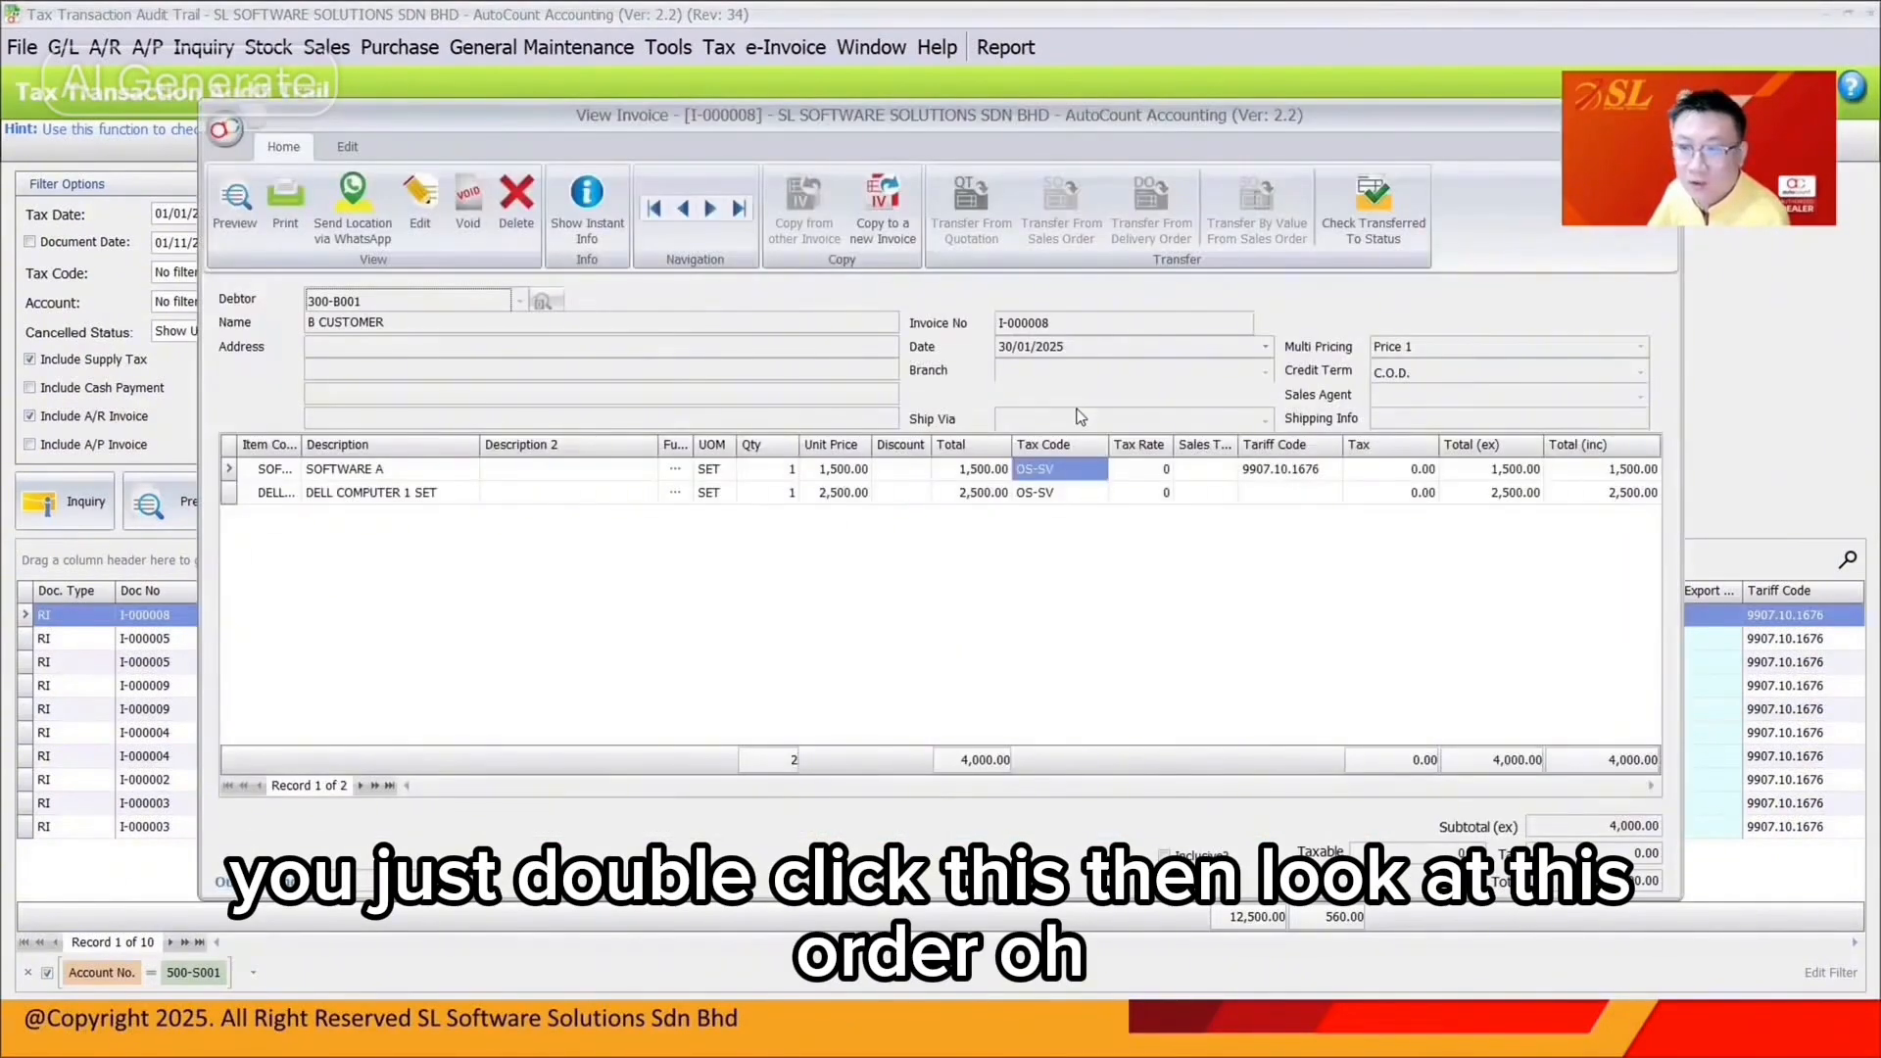
{"action": "left_click", "coordinate": [1050, 494]}
{"action": "left_click", "coordinate": [419, 210]}
{"action": "left_click", "coordinate": [1098, 469]}
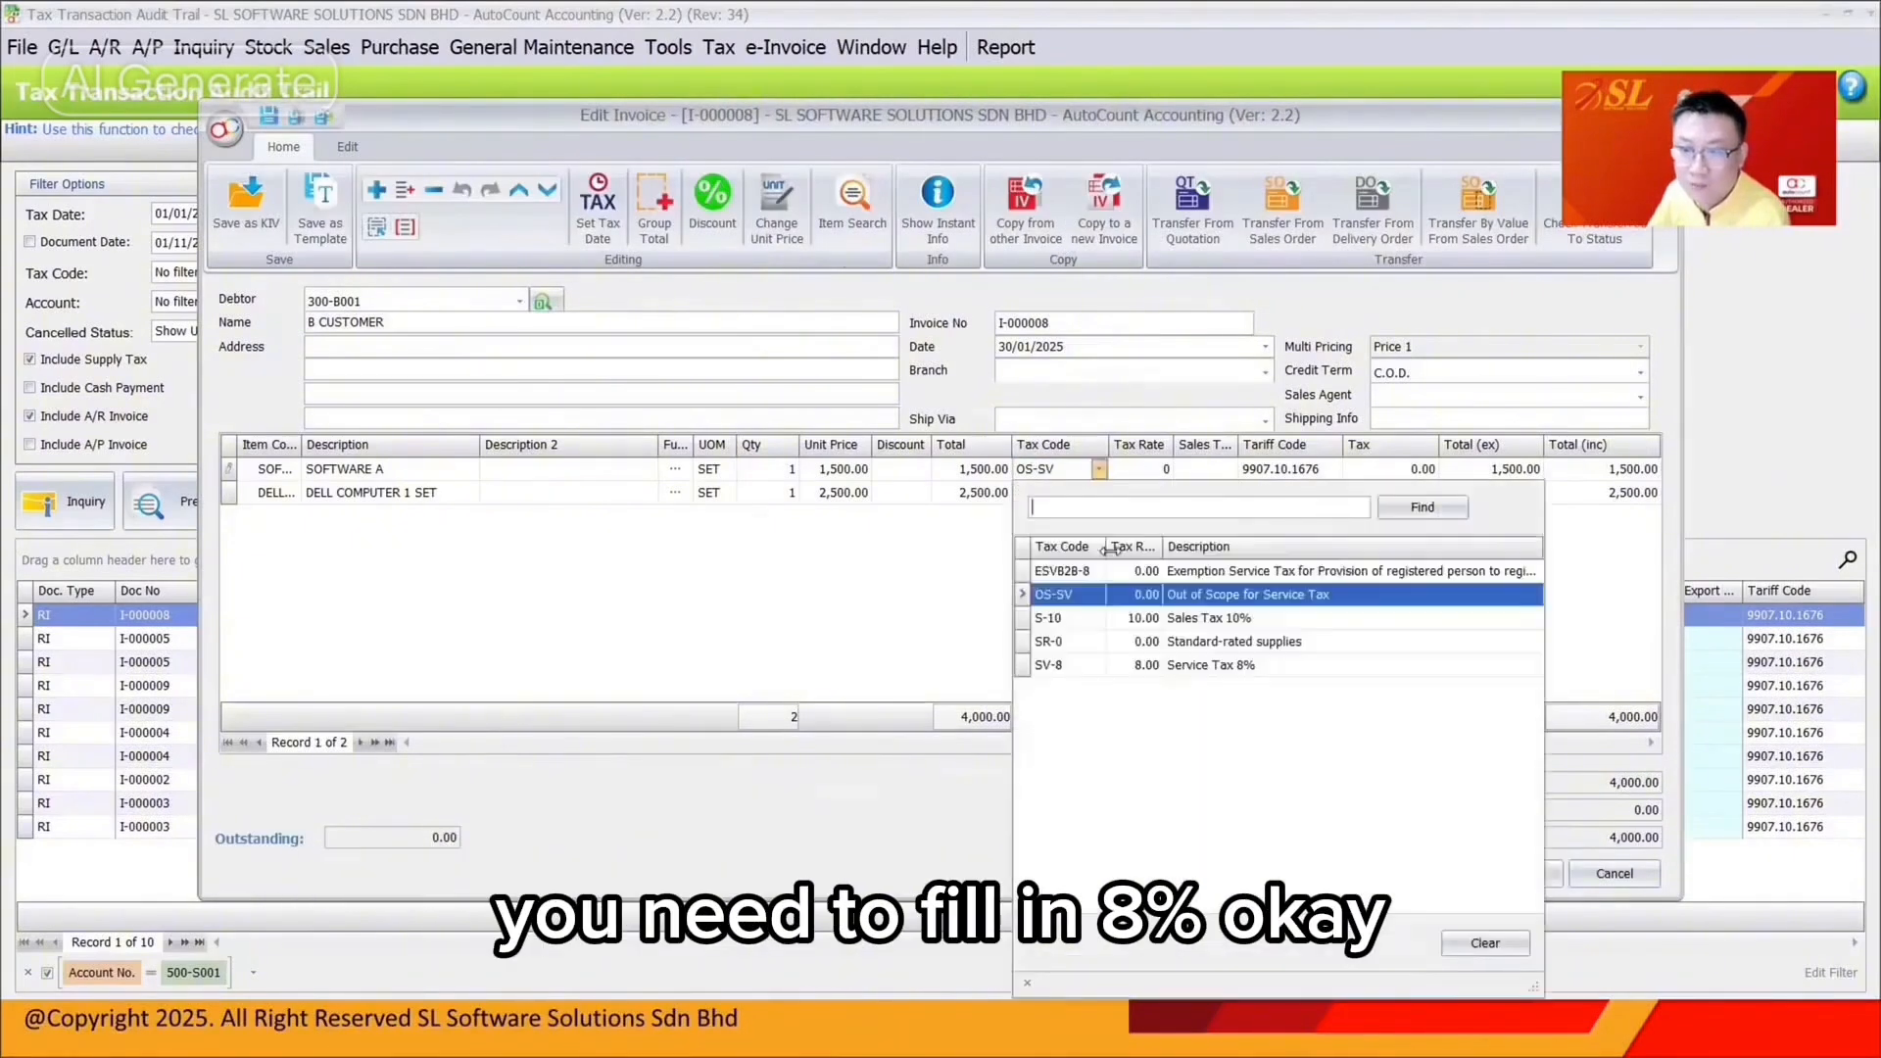
{"action": "left_click", "coordinate": [1084, 666]}
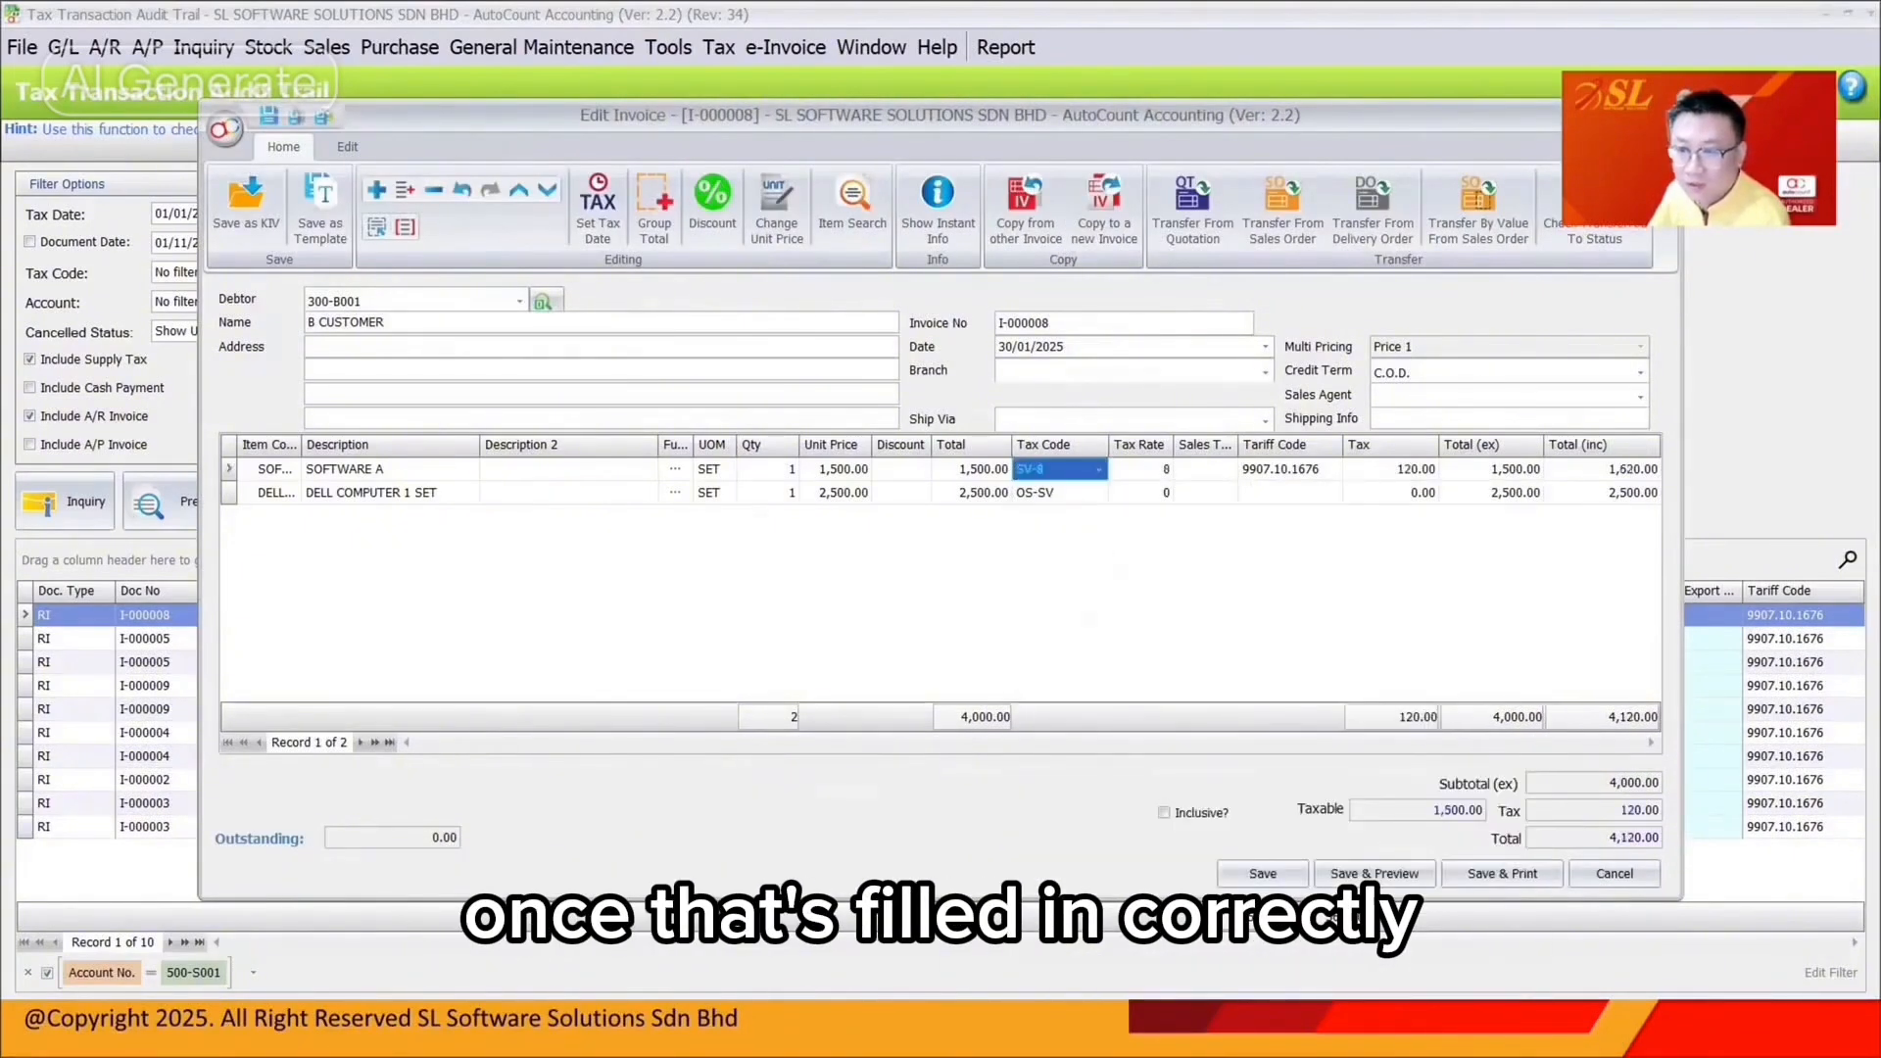
{"action": "left_click", "coordinate": [1256, 875]}
{"action": "left_click", "coordinate": [103, 505]}
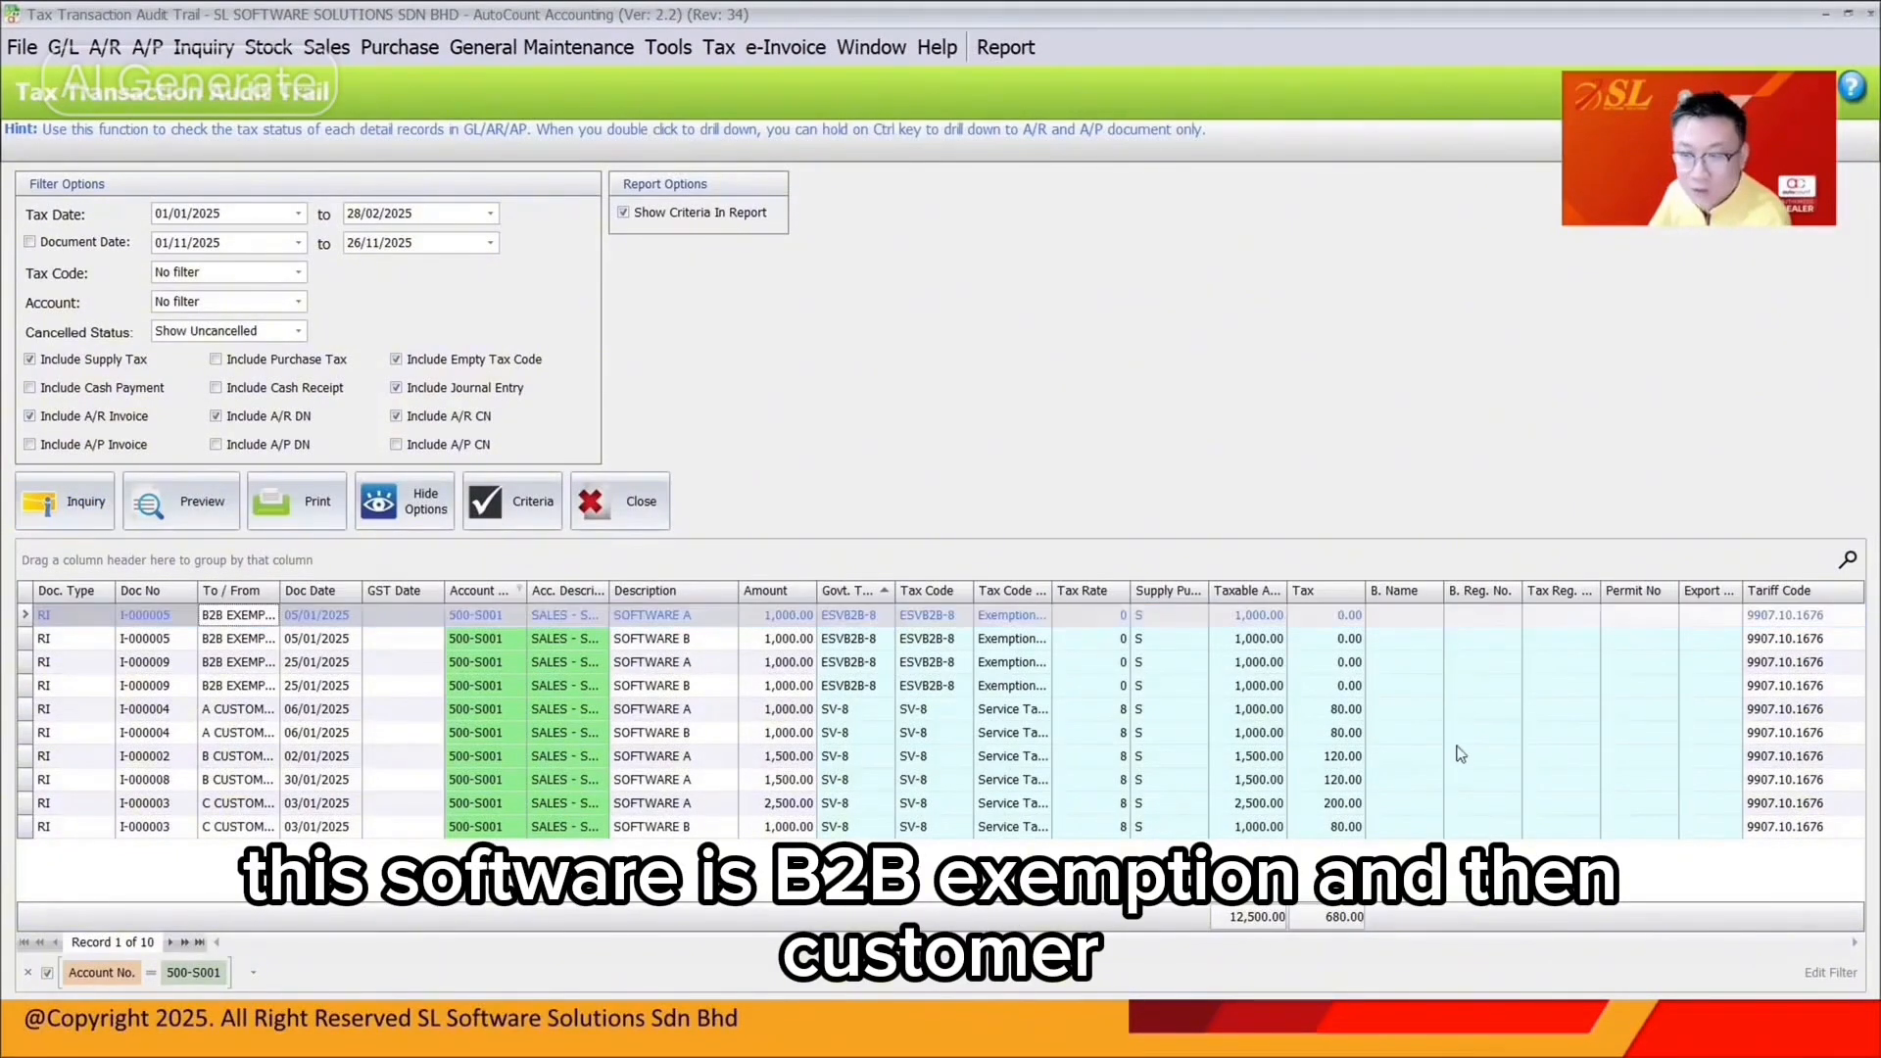
{"action": "left_click", "coordinate": [235, 711]}
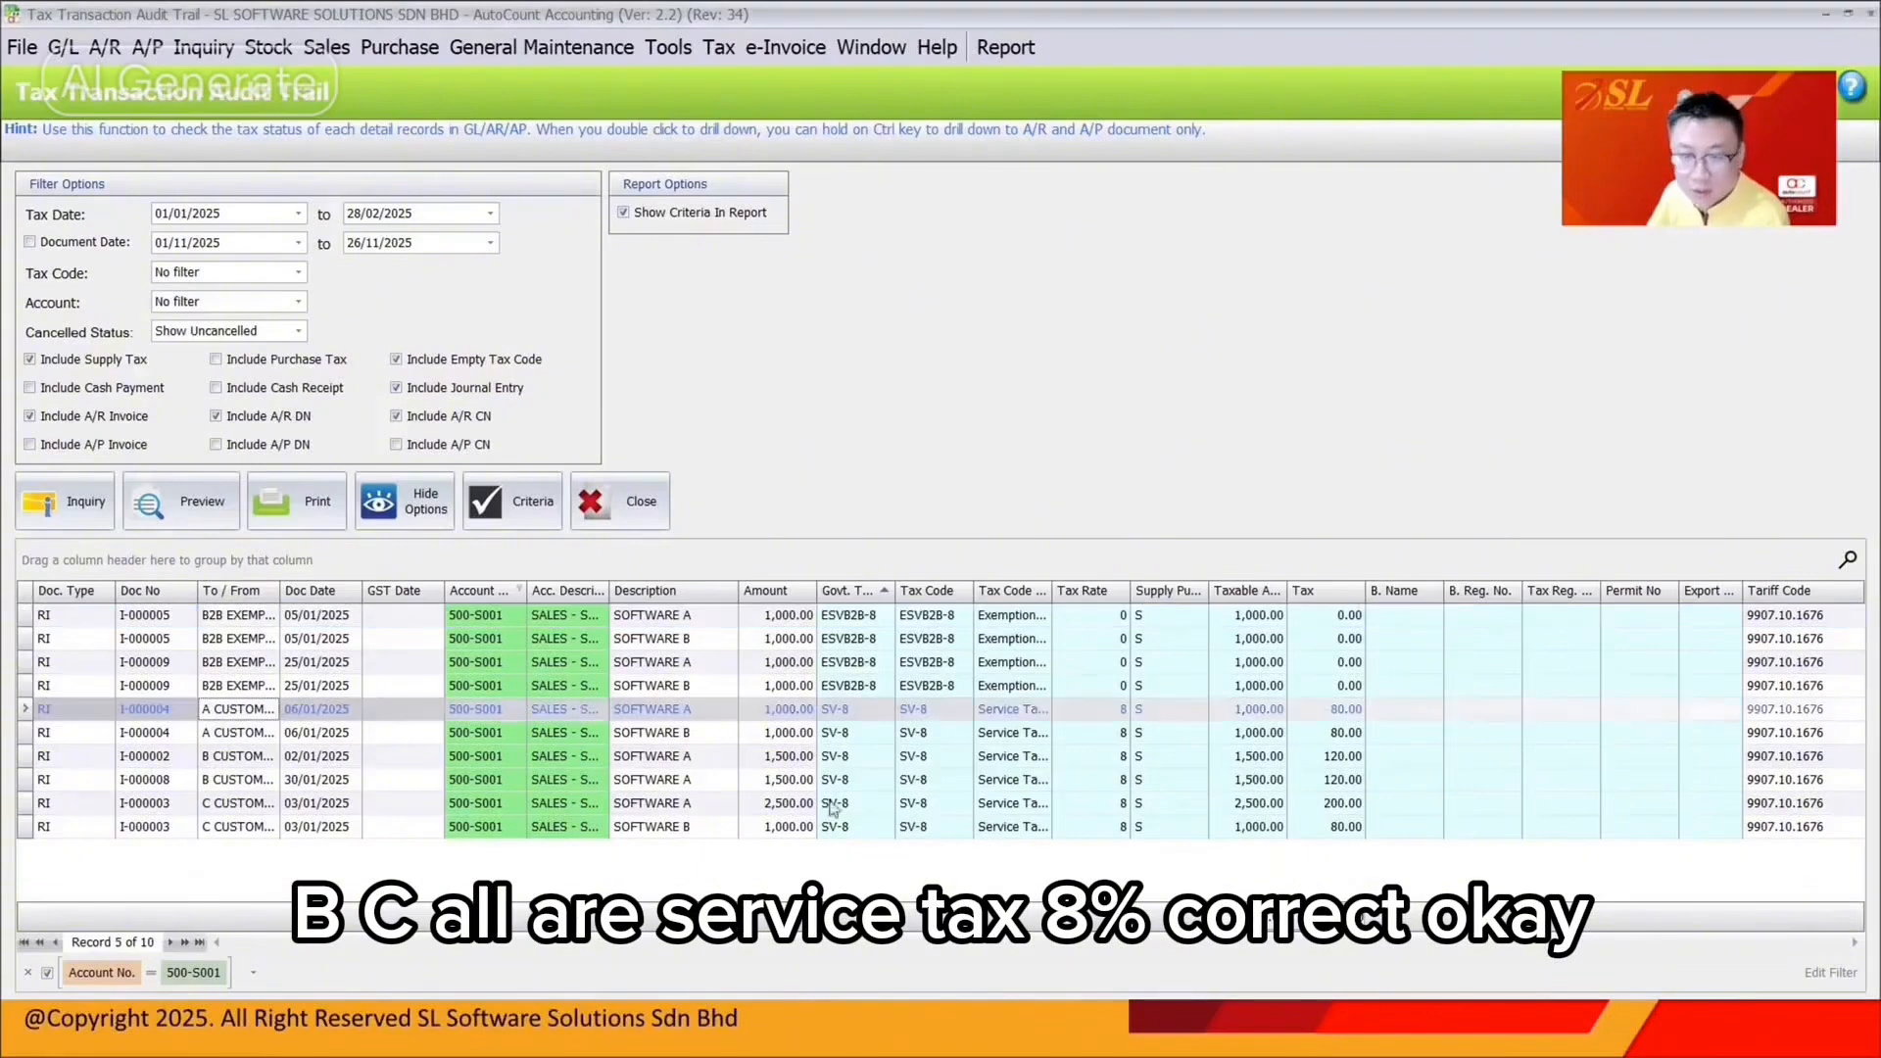
Switch the Account filter from 500-S001 to 550-H001
{"action": "left_click", "coordinate": [519, 590]}
{"action": "left_click", "coordinate": [537, 757]}
{"action": "left_click", "coordinate": [538, 775]}
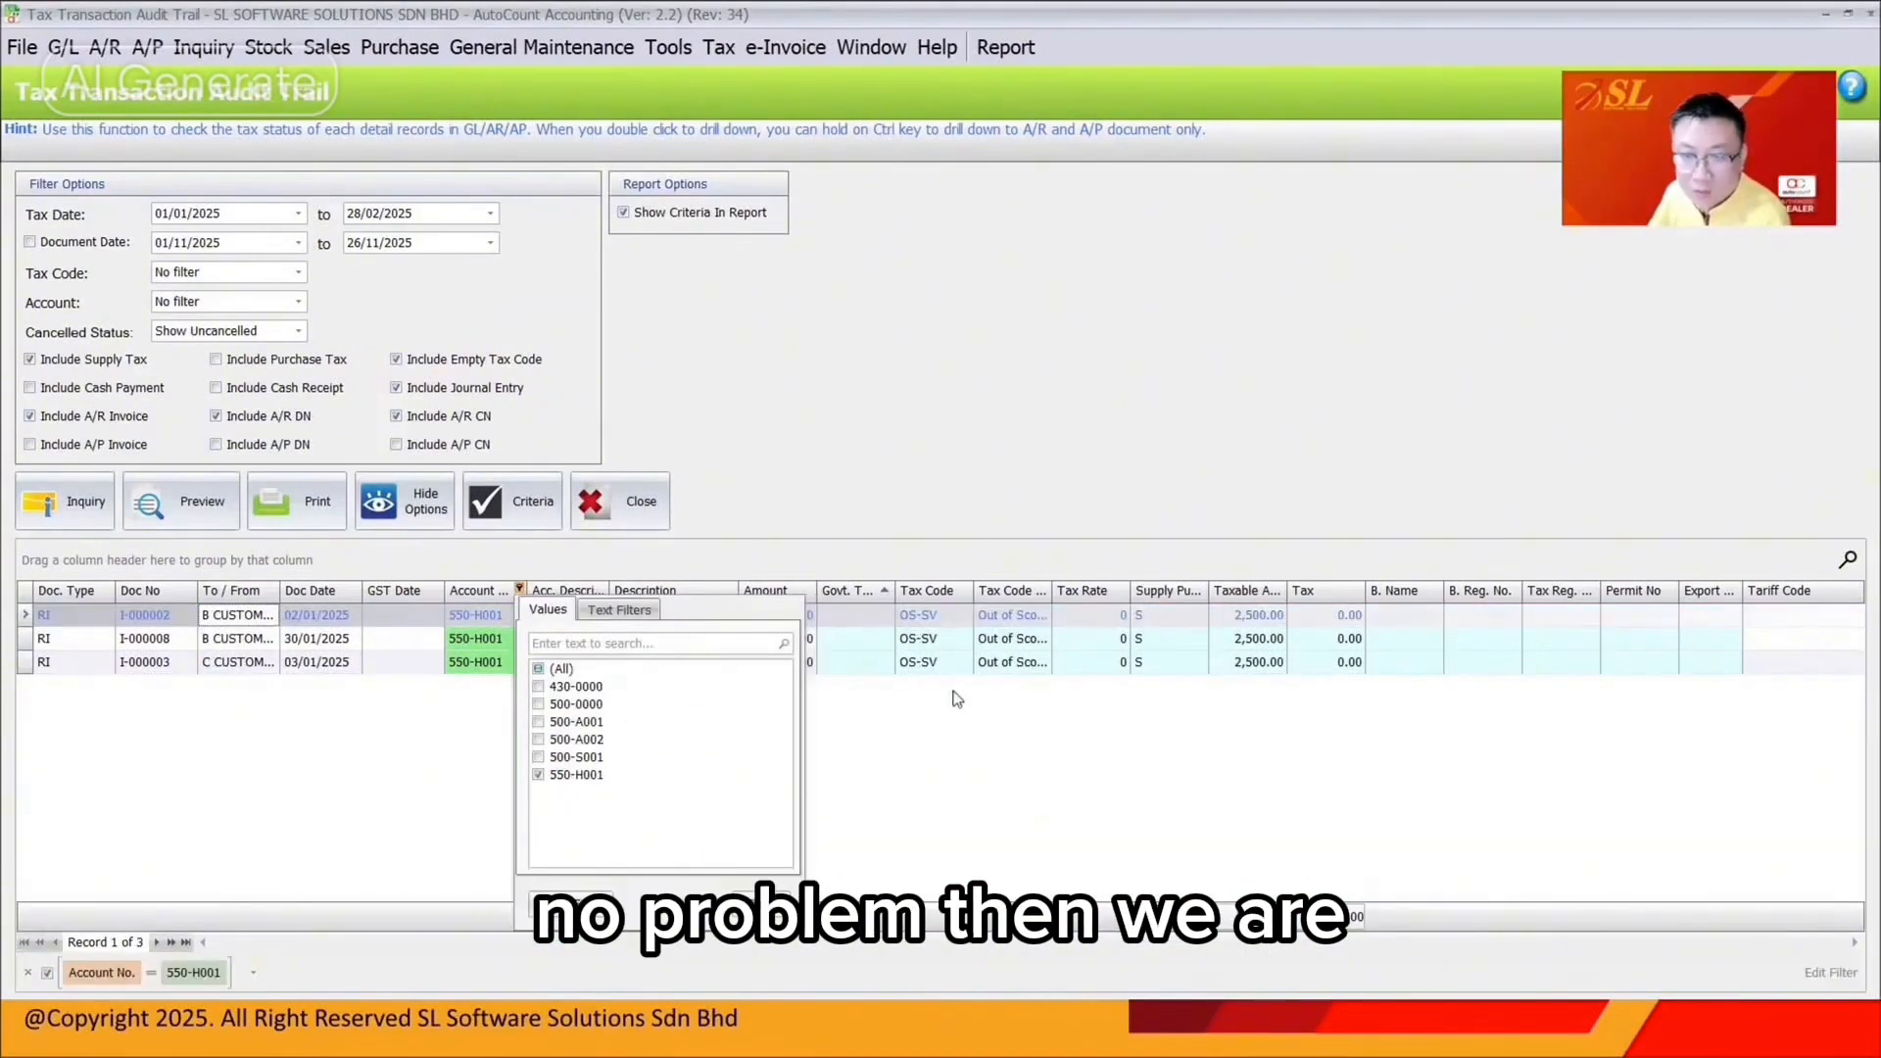
Clear the Account filter, sort by Description, and widen the Acc. Description and Description columns
{"action": "left_click", "coordinate": [933, 765]}
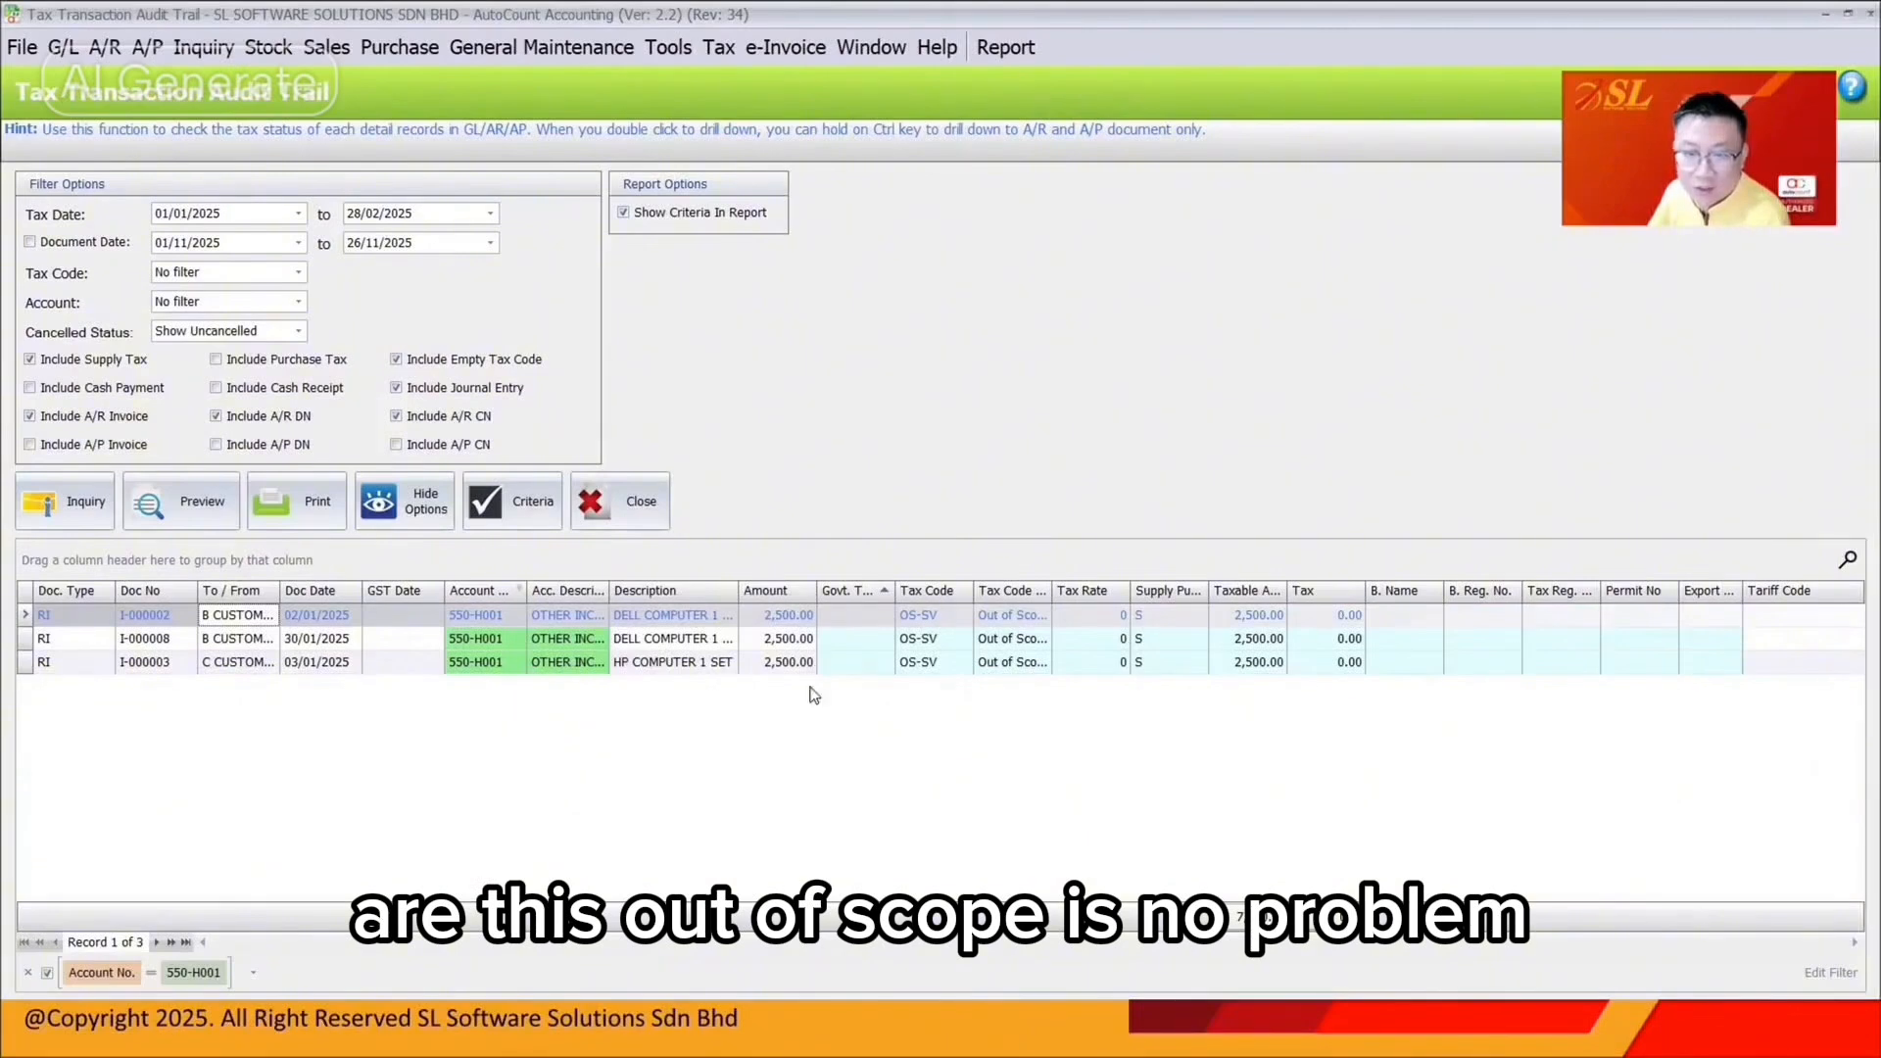
{"action": "left_click", "coordinate": [520, 591]}
{"action": "left_click", "coordinate": [541, 670]}
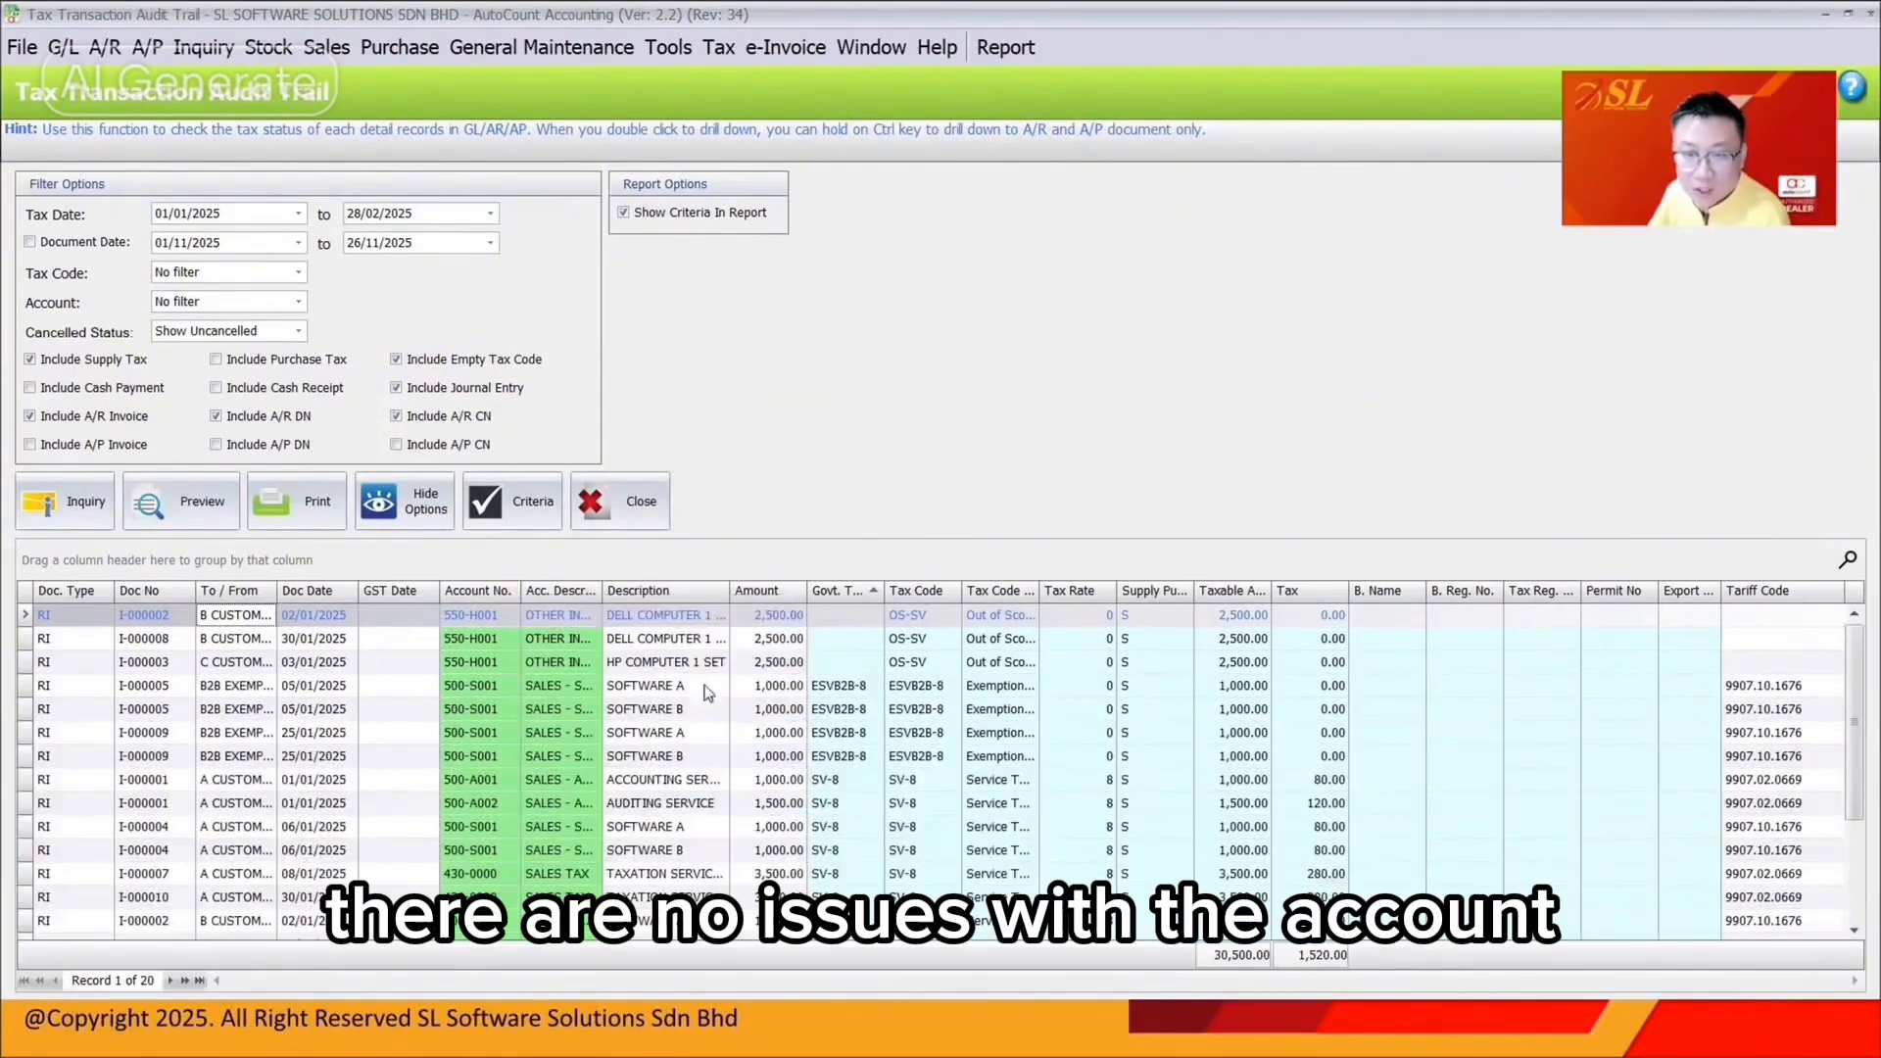
{"action": "left_click", "coordinate": [689, 592]}
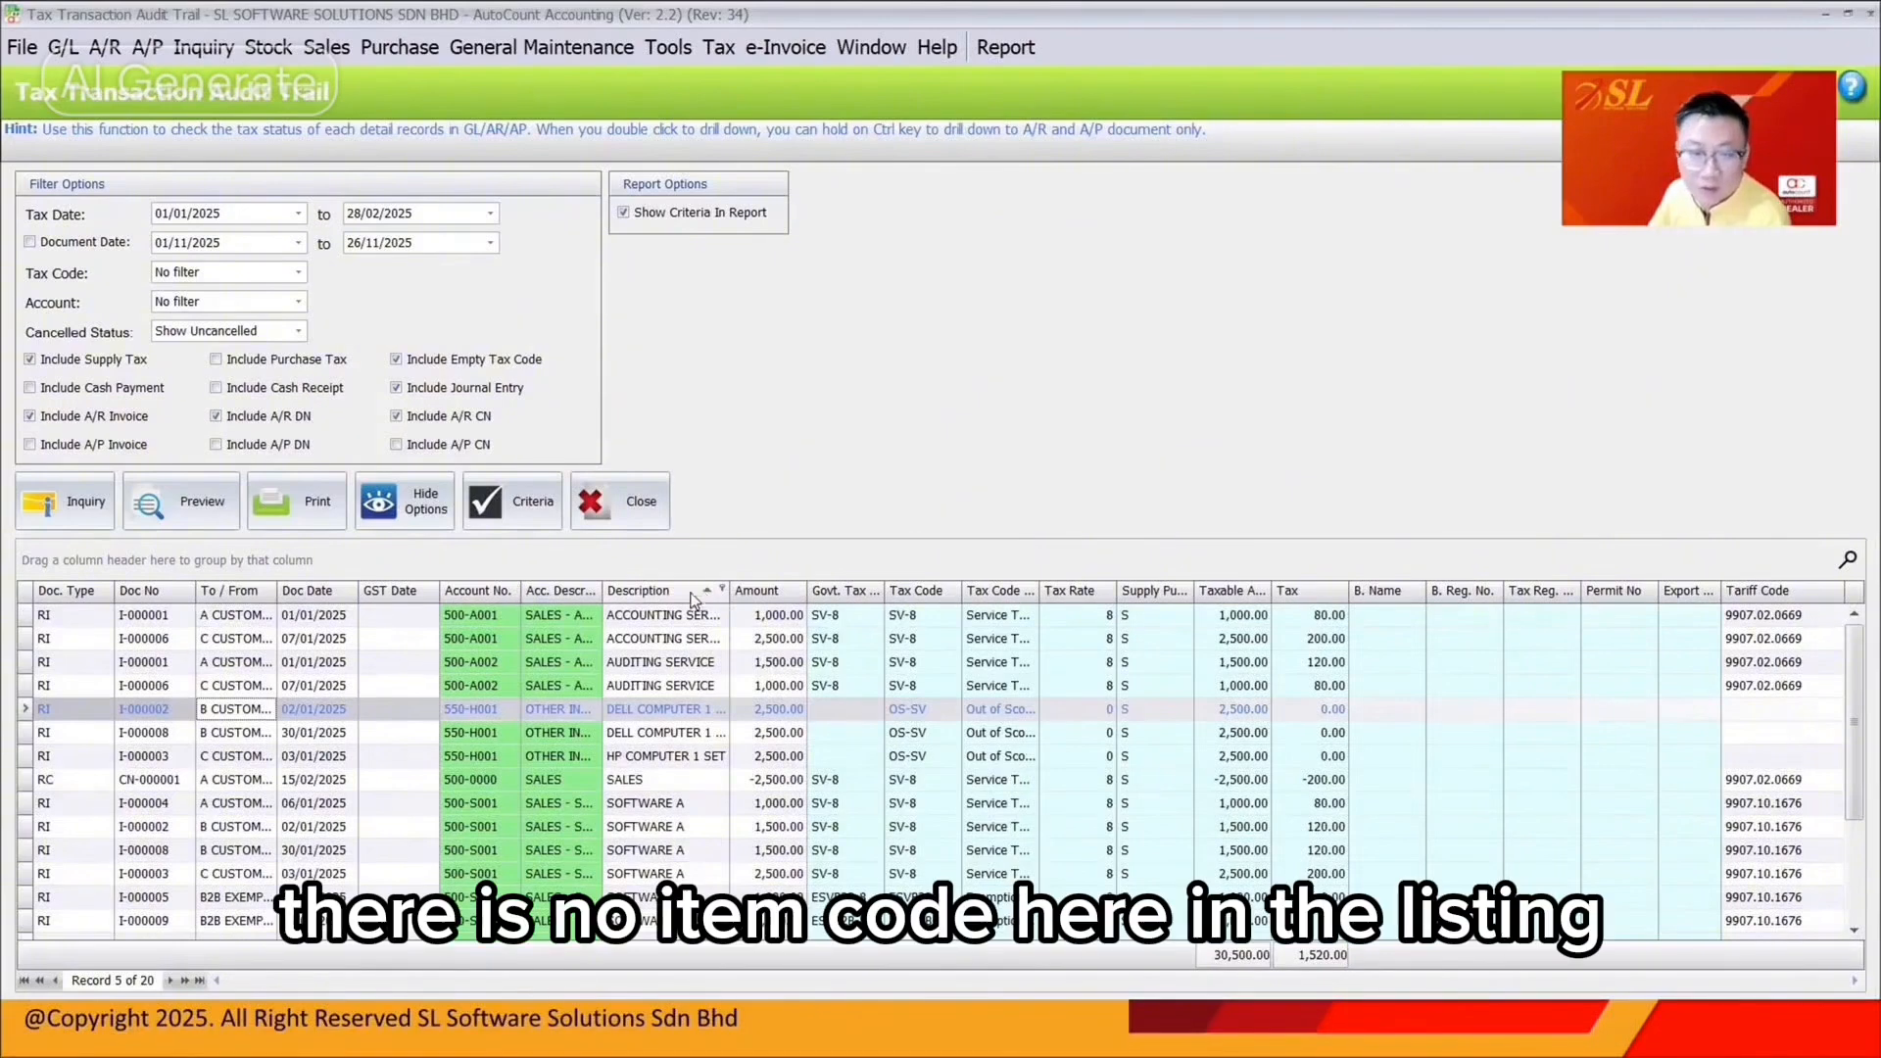
{"action": "left_click_drag", "start_coordinate": [603, 598], "coordinate": [656, 600]}
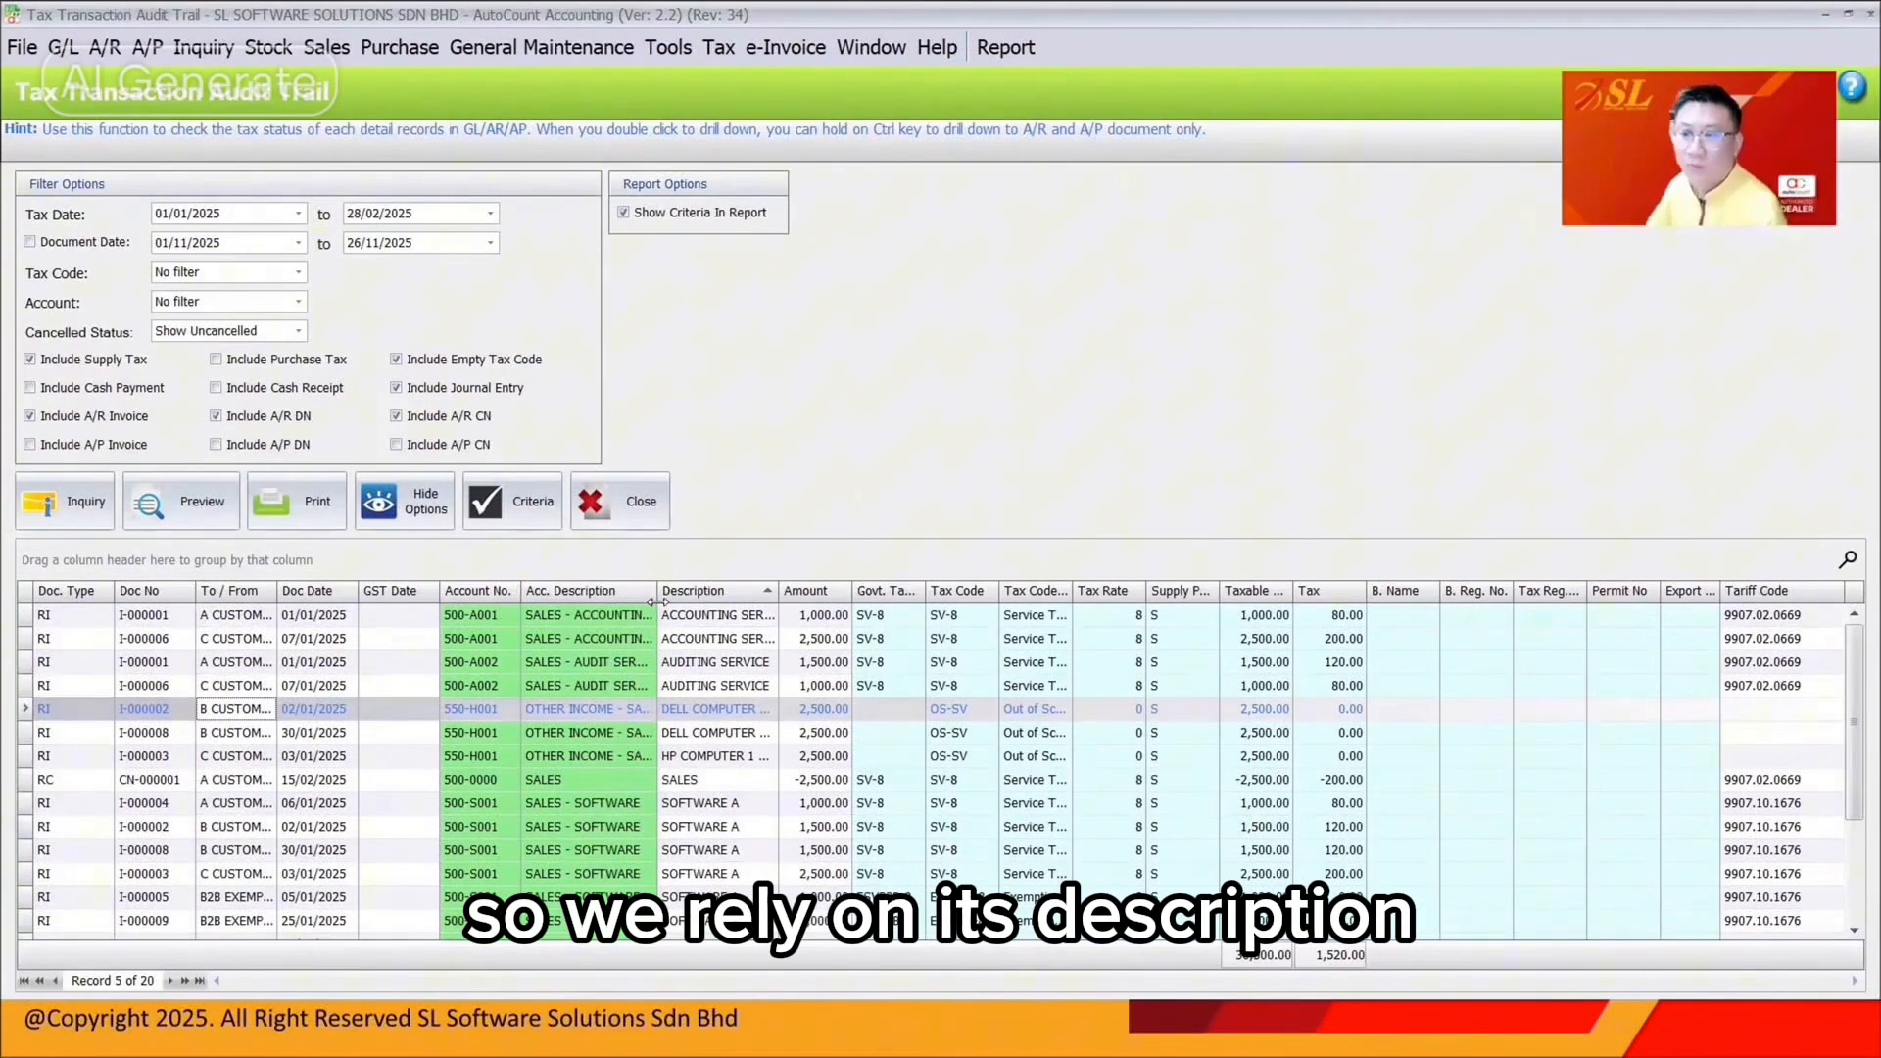
{"action": "left_click_drag", "start_coordinate": [780, 591], "coordinate": [960, 588]}
Inspect the two ACCOUNTING SERVICE records in the tax audit trail
{"action": "left_click", "coordinate": [955, 589]}
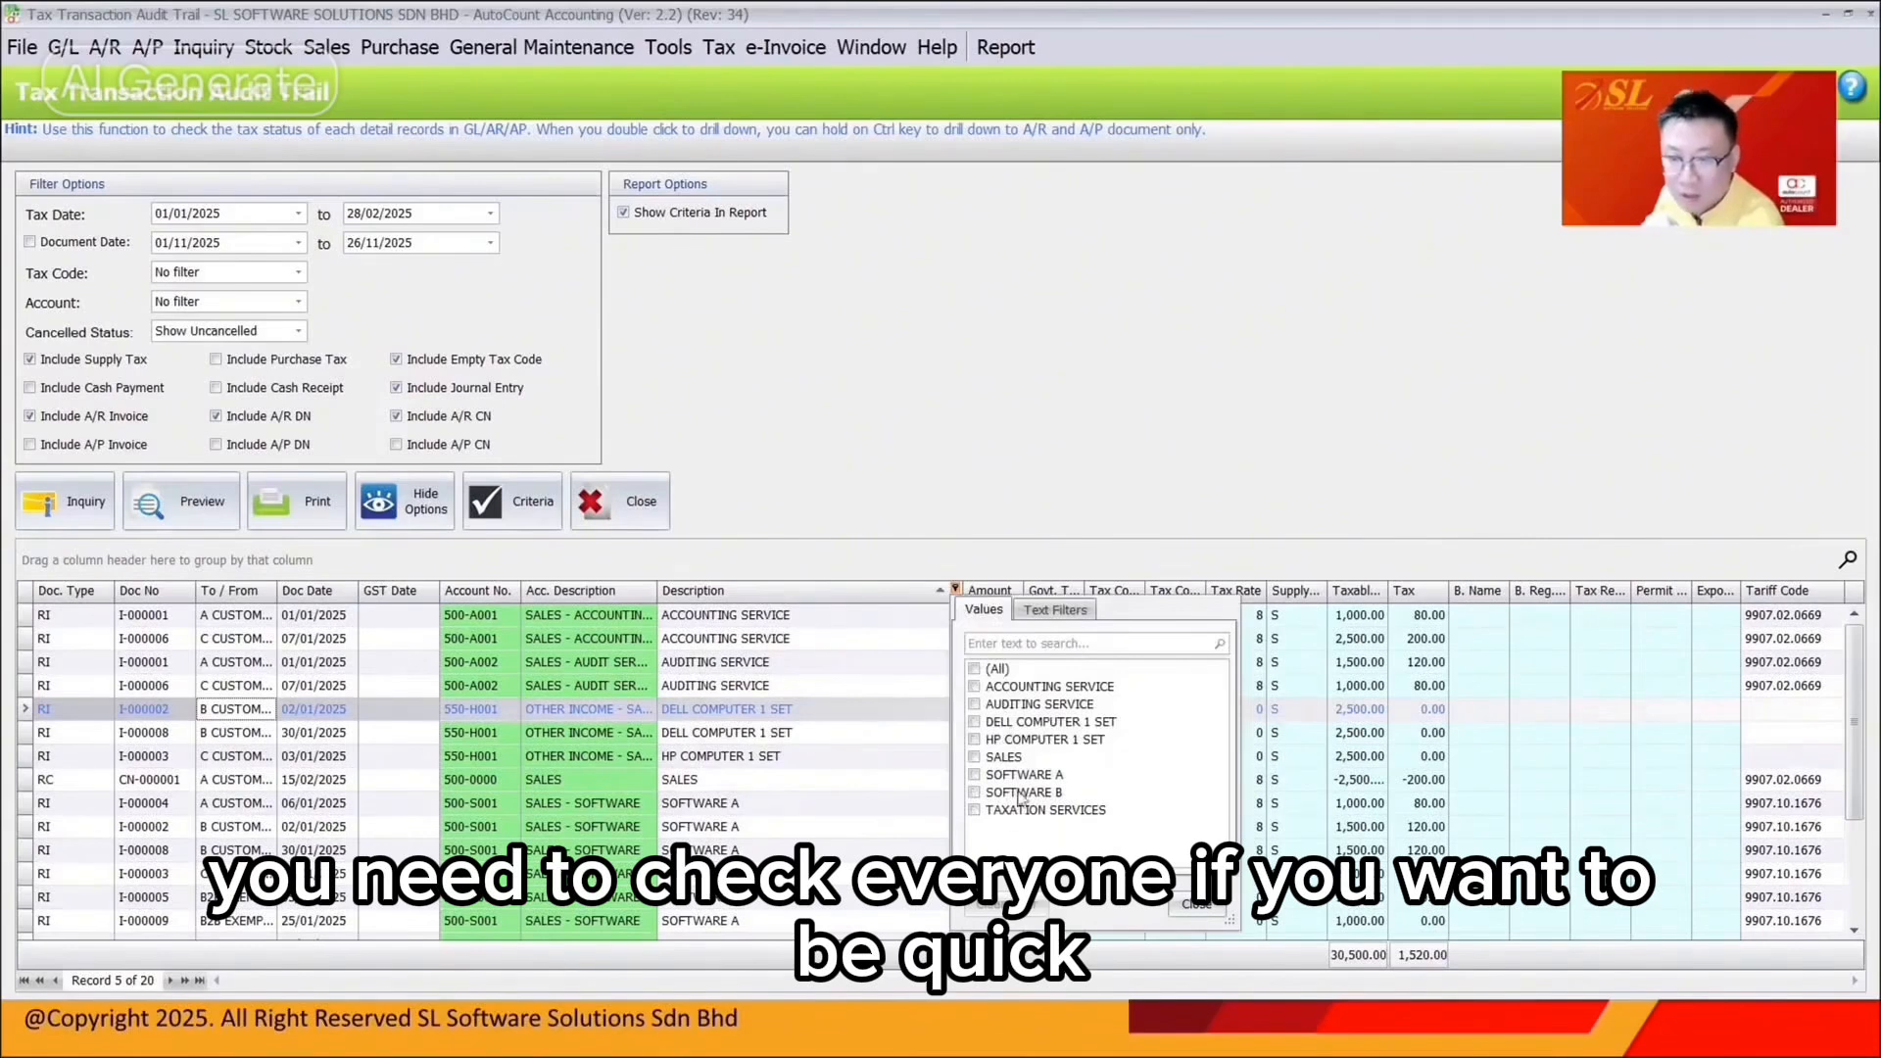
{"action": "left_click", "coordinate": [941, 697]}
{"action": "left_click", "coordinate": [789, 606]}
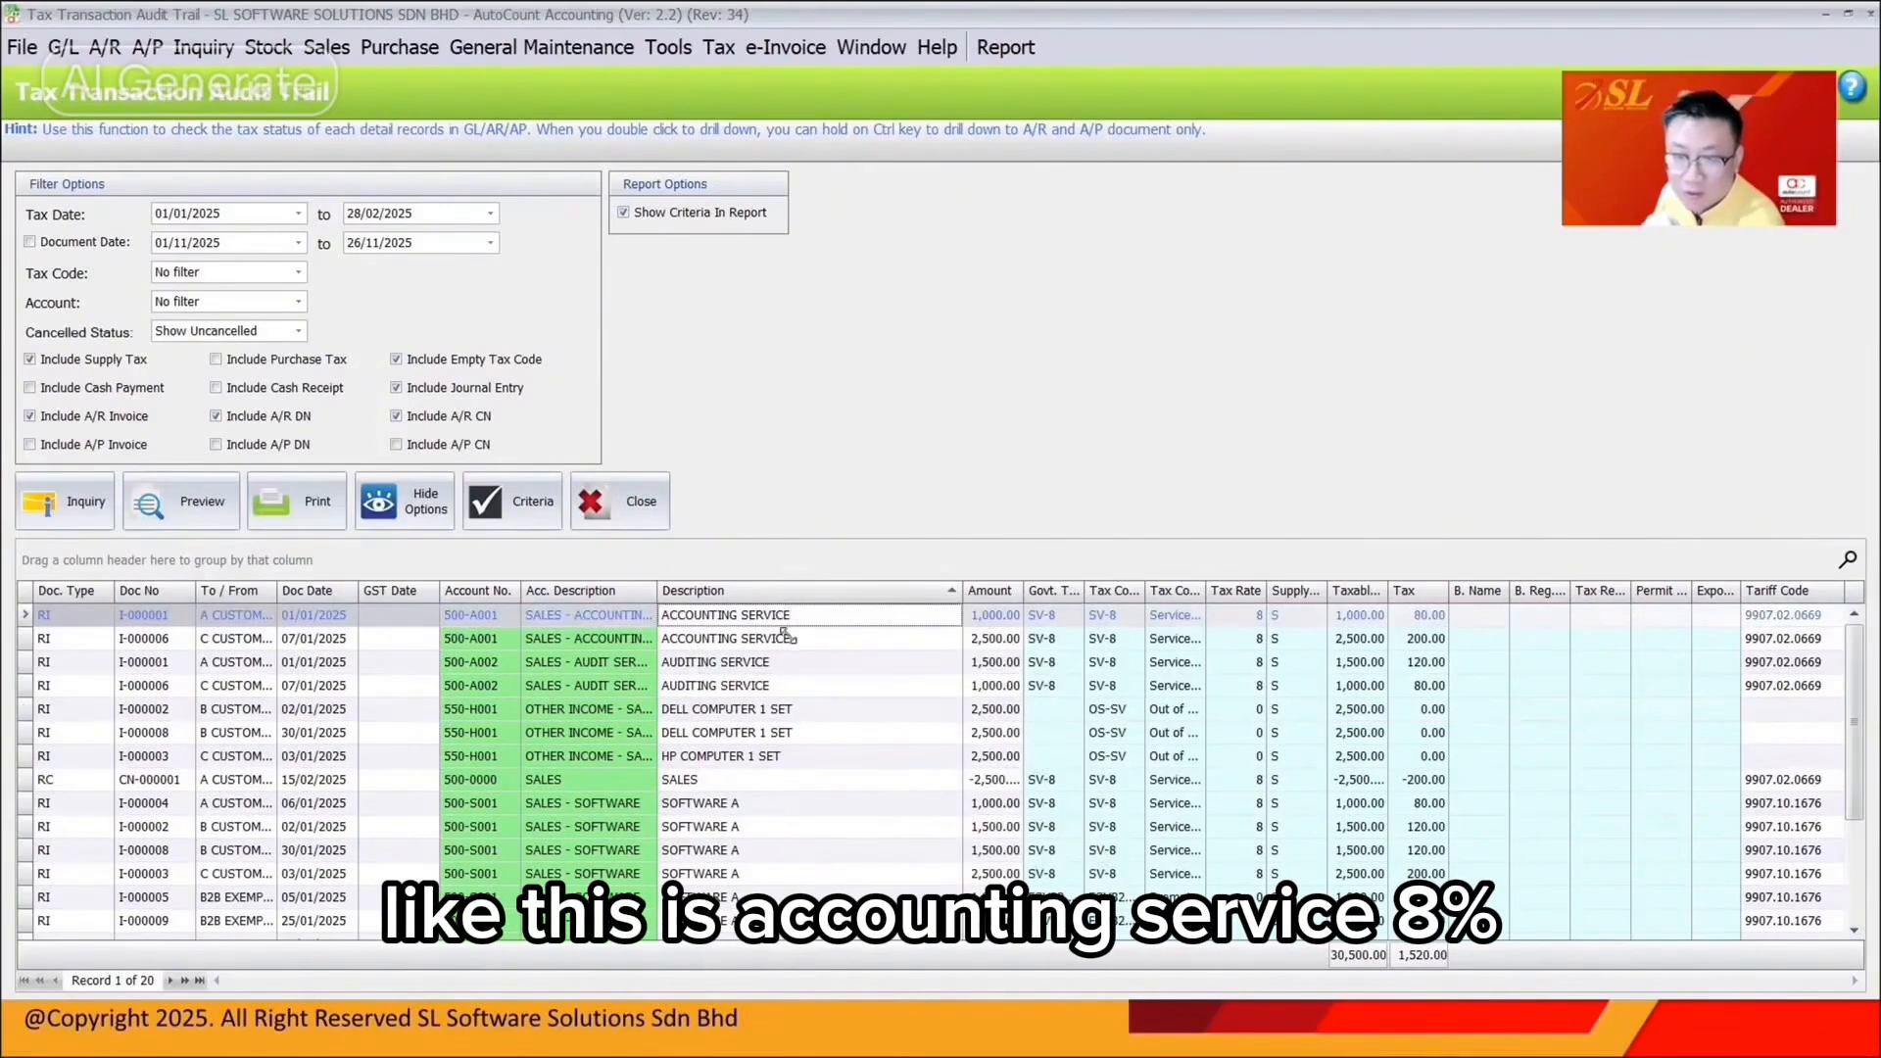
{"action": "left_click", "coordinate": [784, 636]}
{"action": "scroll", "coordinate": [1114, 683], "scroll_direction": "down", "scroll_amount": 2}
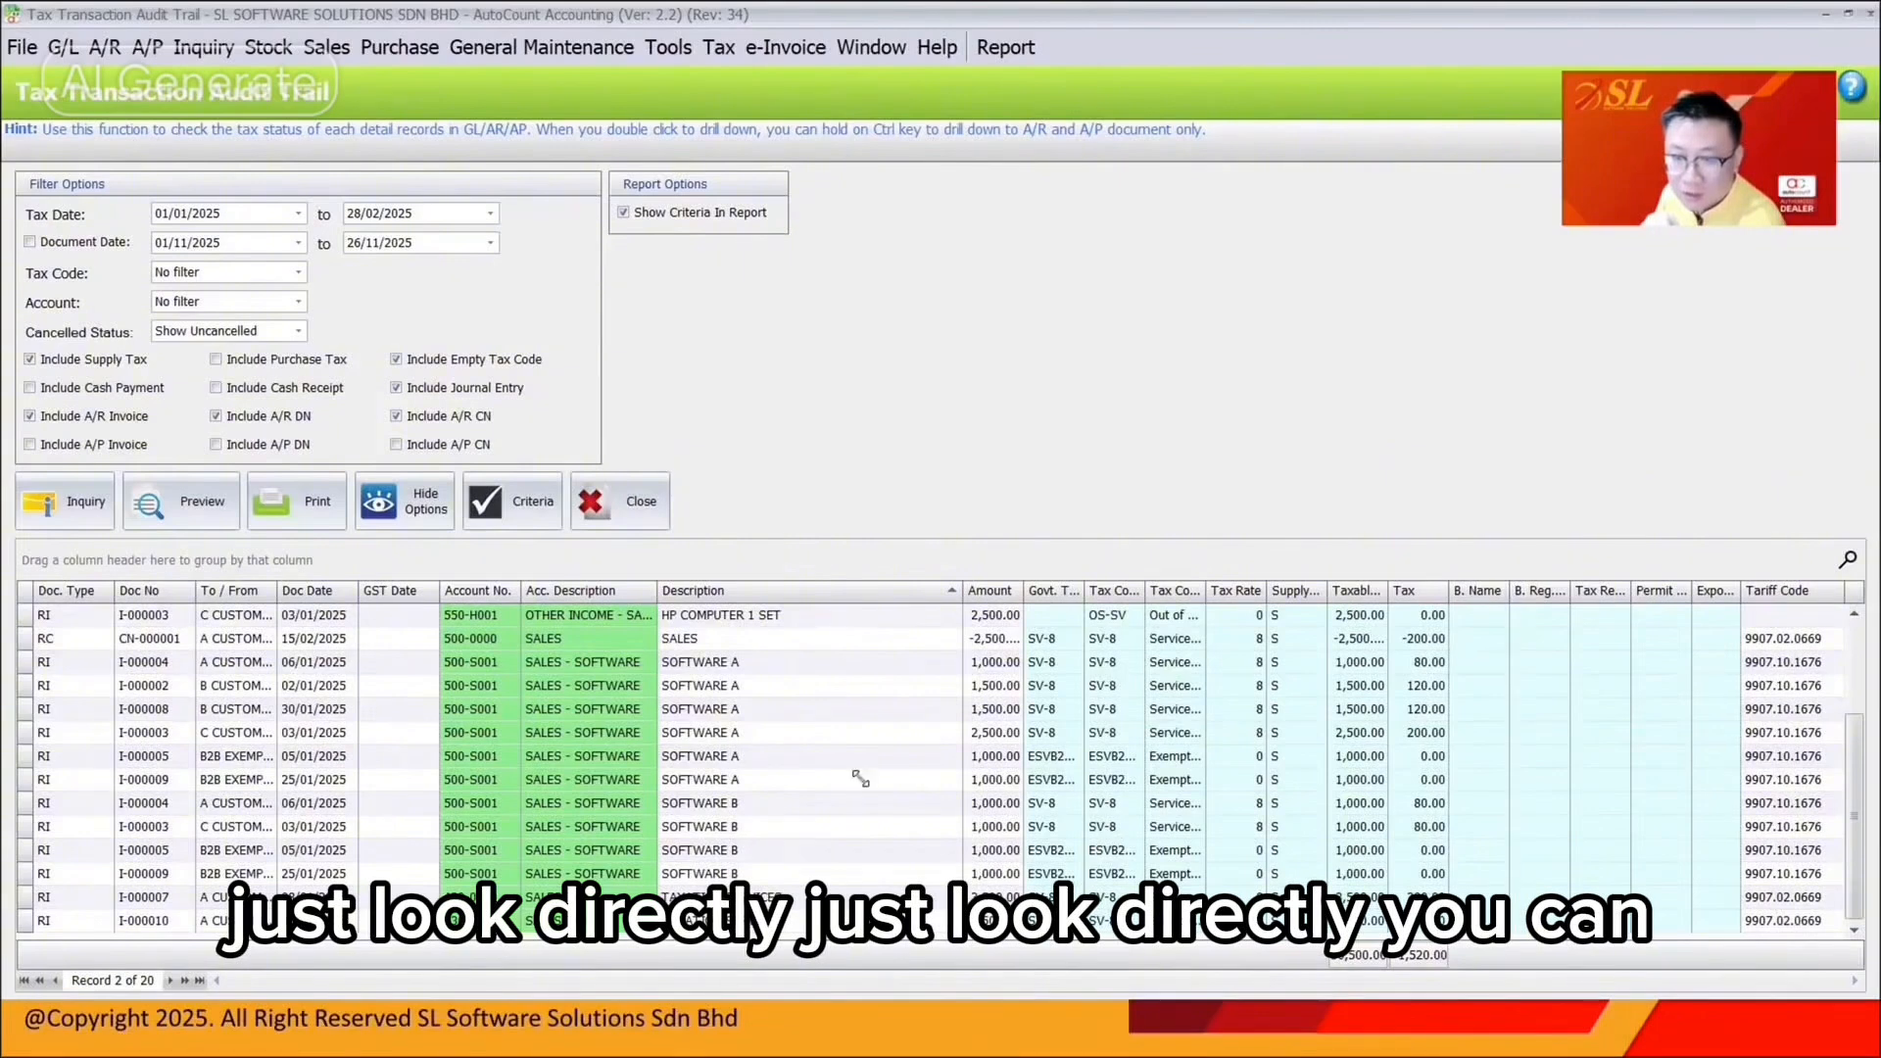
{"action": "scroll", "coordinate": [863, 779], "scroll_direction": "up", "scroll_amount": 2}
Filter the Description column to ACCOUNTING SERVICE, AUDITING SERVICE, then DELL COMPUTER 1 SET in turn
{"action": "left_click", "coordinate": [955, 591]}
{"action": "left_click", "coordinate": [974, 686]}
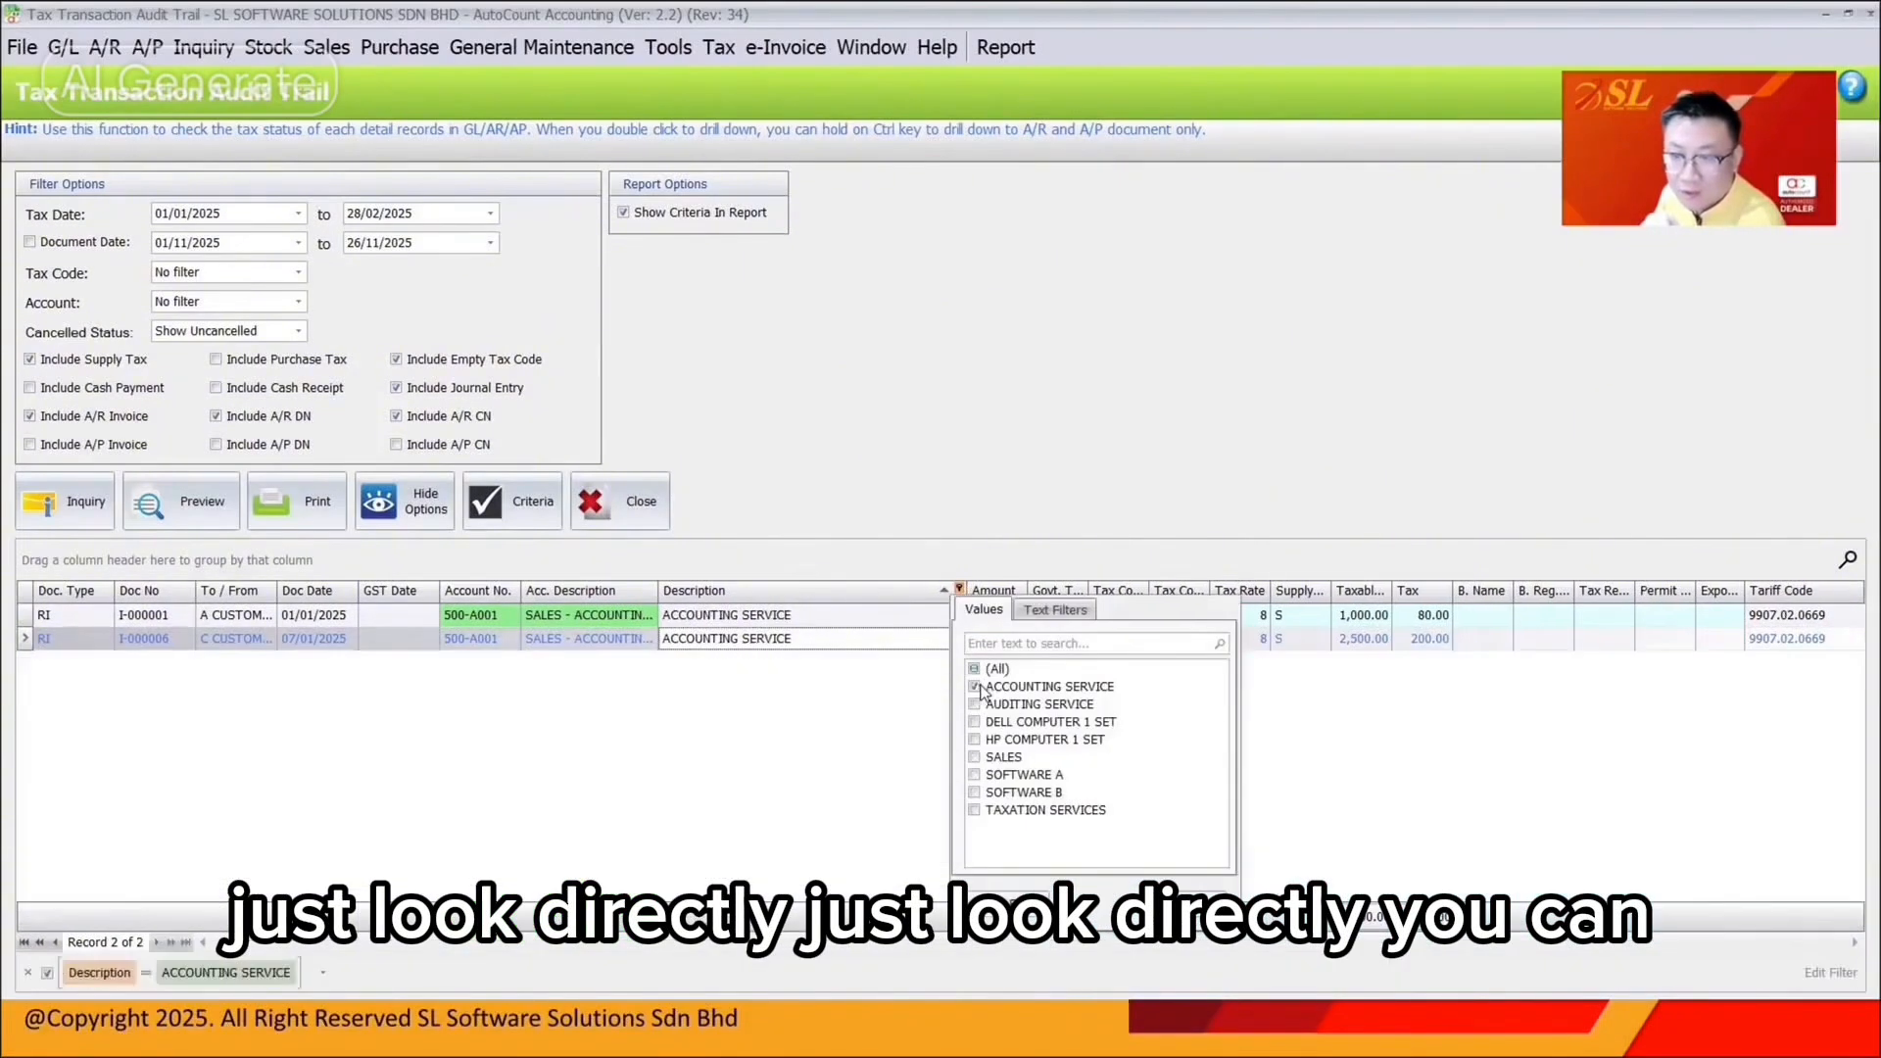
{"action": "left_click", "coordinate": [975, 687]}
{"action": "left_click", "coordinate": [975, 704]}
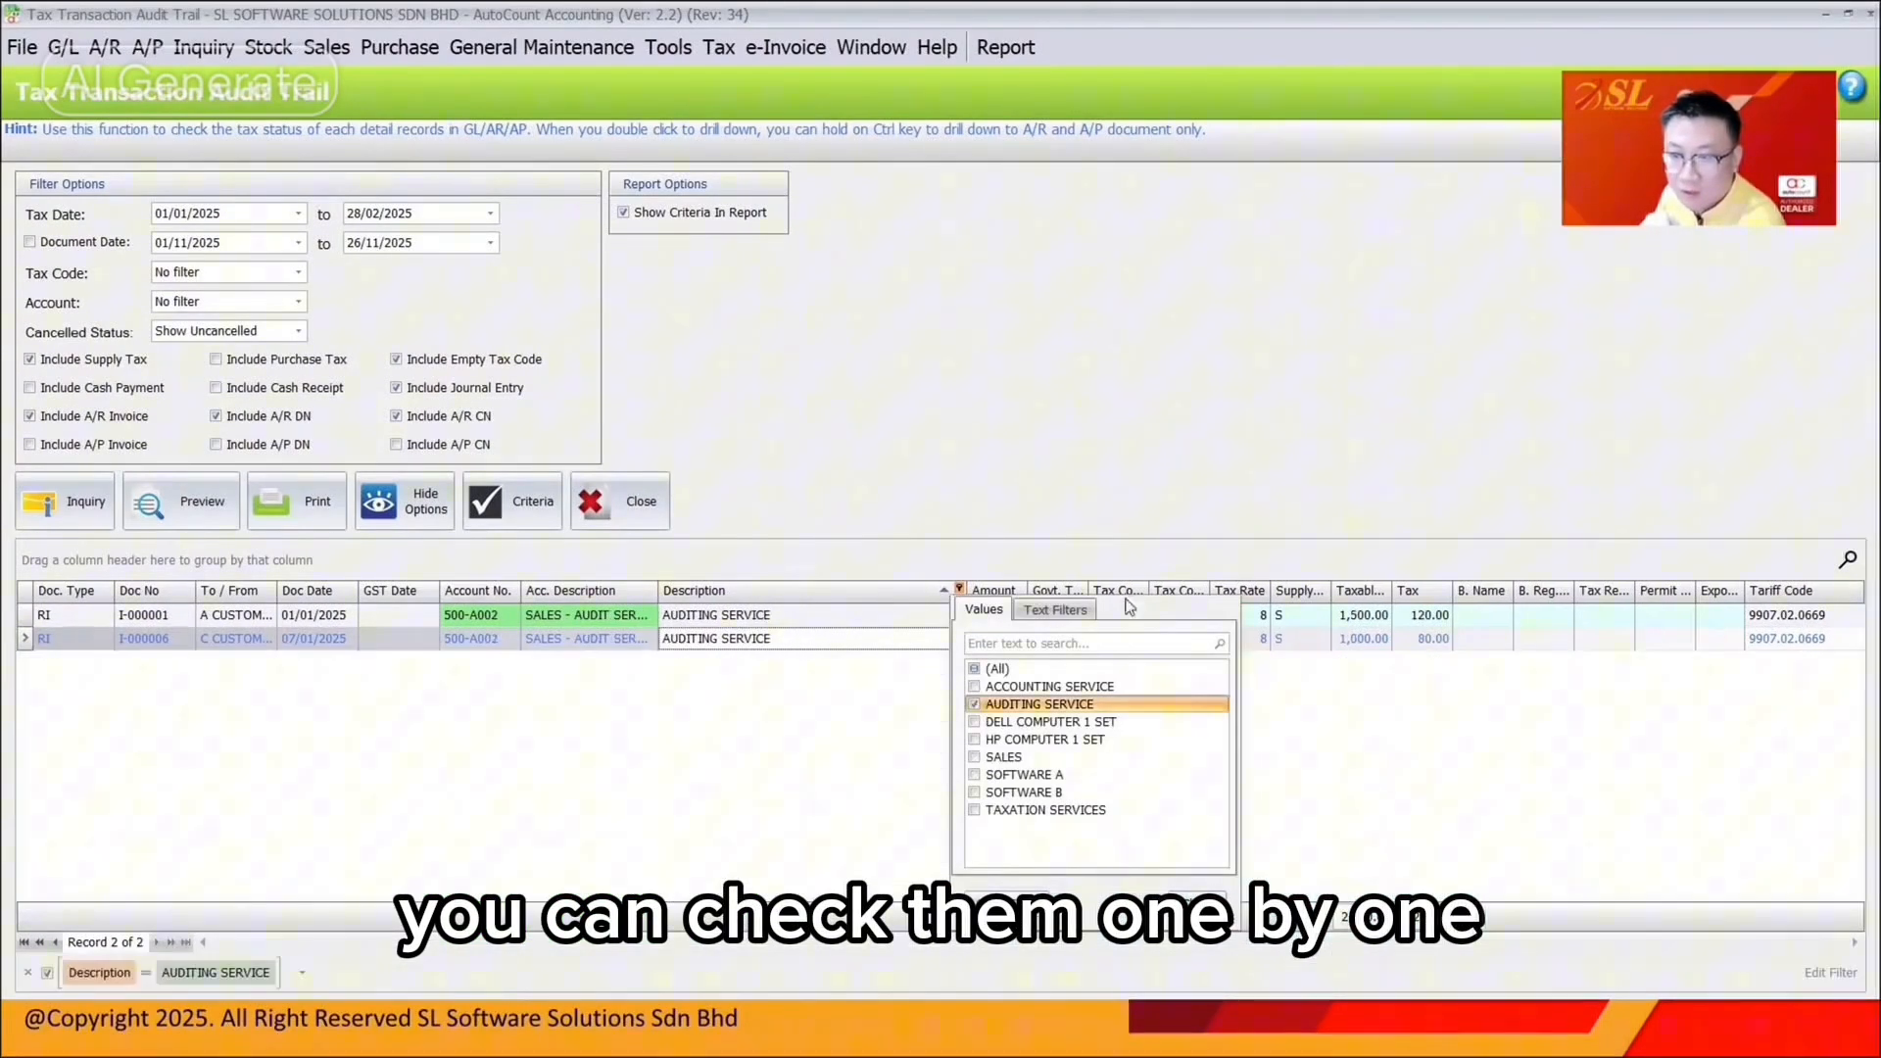
{"action": "left_click", "coordinate": [975, 704]}
{"action": "left_click", "coordinate": [975, 722]}
{"action": "left_click", "coordinate": [975, 722]}
{"action": "left_click", "coordinate": [975, 722]}
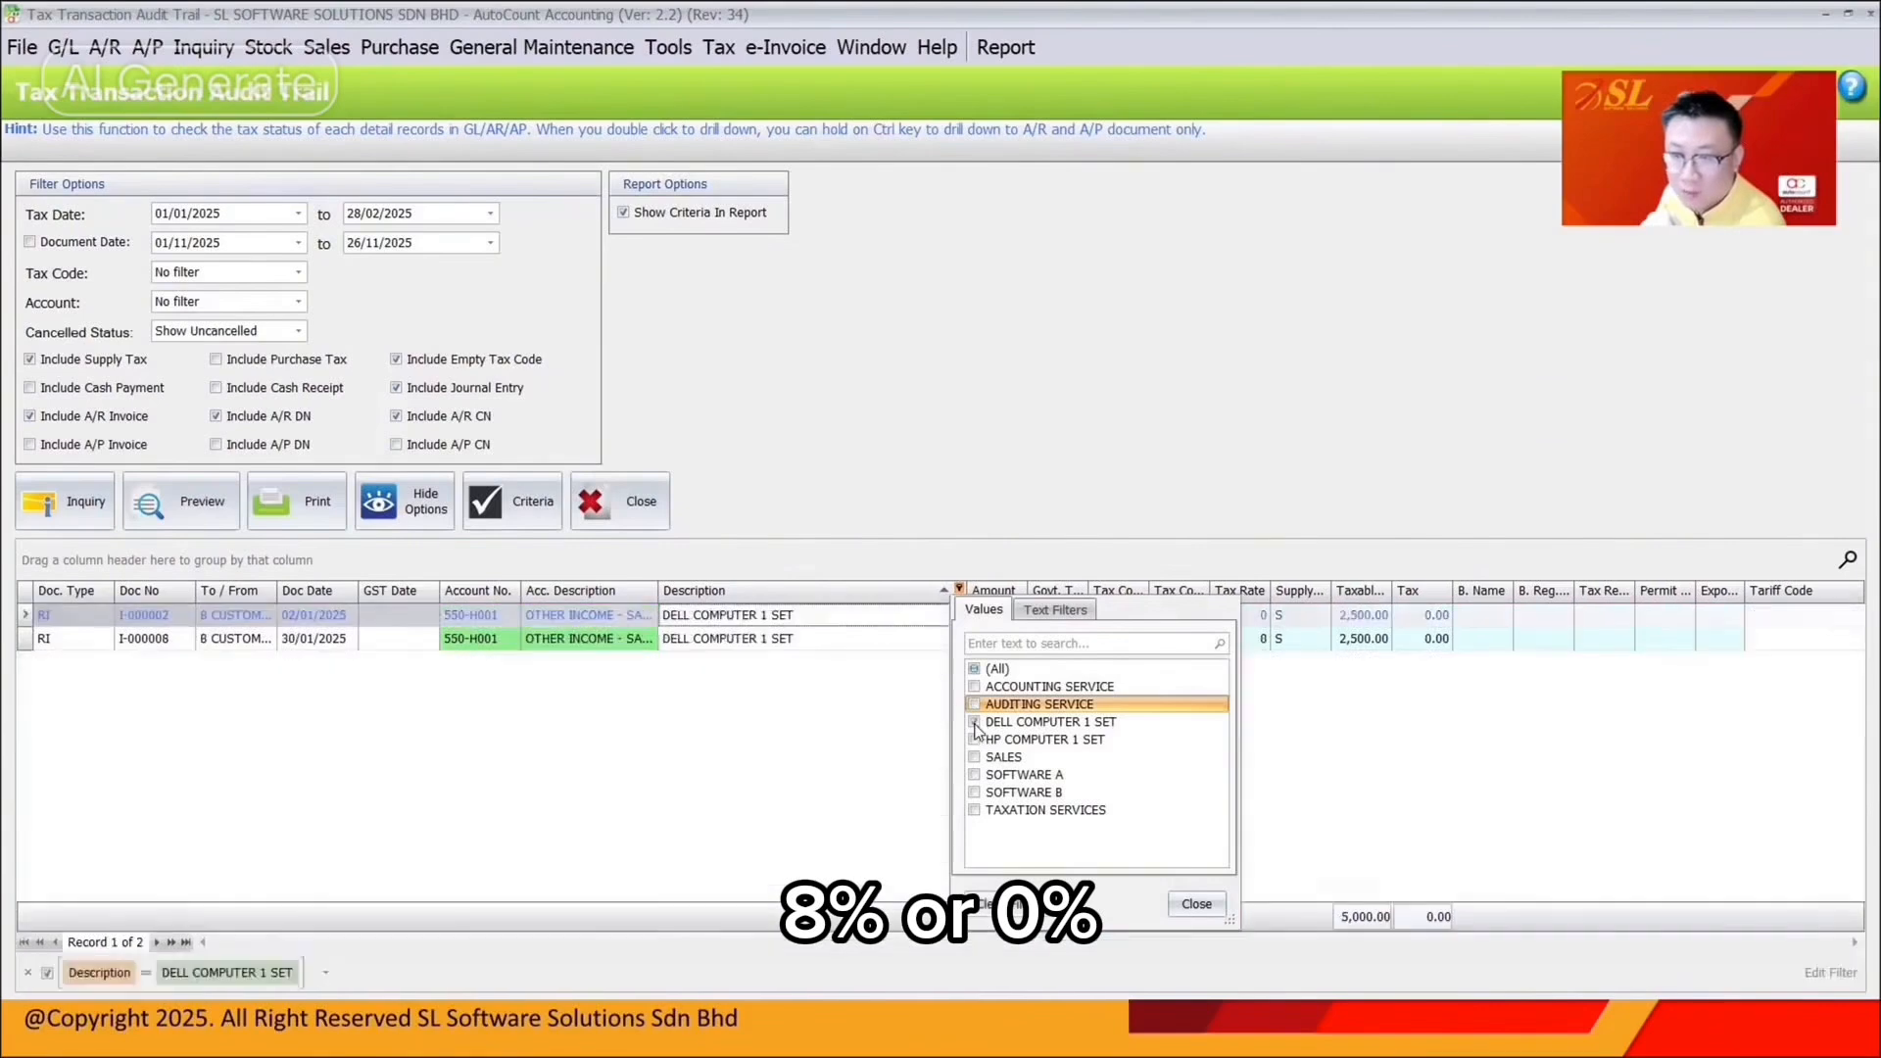
{"action": "left_click", "coordinate": [975, 722]}
Filter to HP COMPUTER, SALES, SOFTWARE A, then TAXATION SERVICES, restoring all 20 records afterward
{"action": "left_click", "coordinate": [975, 740]}
{"action": "left_click", "coordinate": [975, 740]}
{"action": "left_click", "coordinate": [975, 757]}
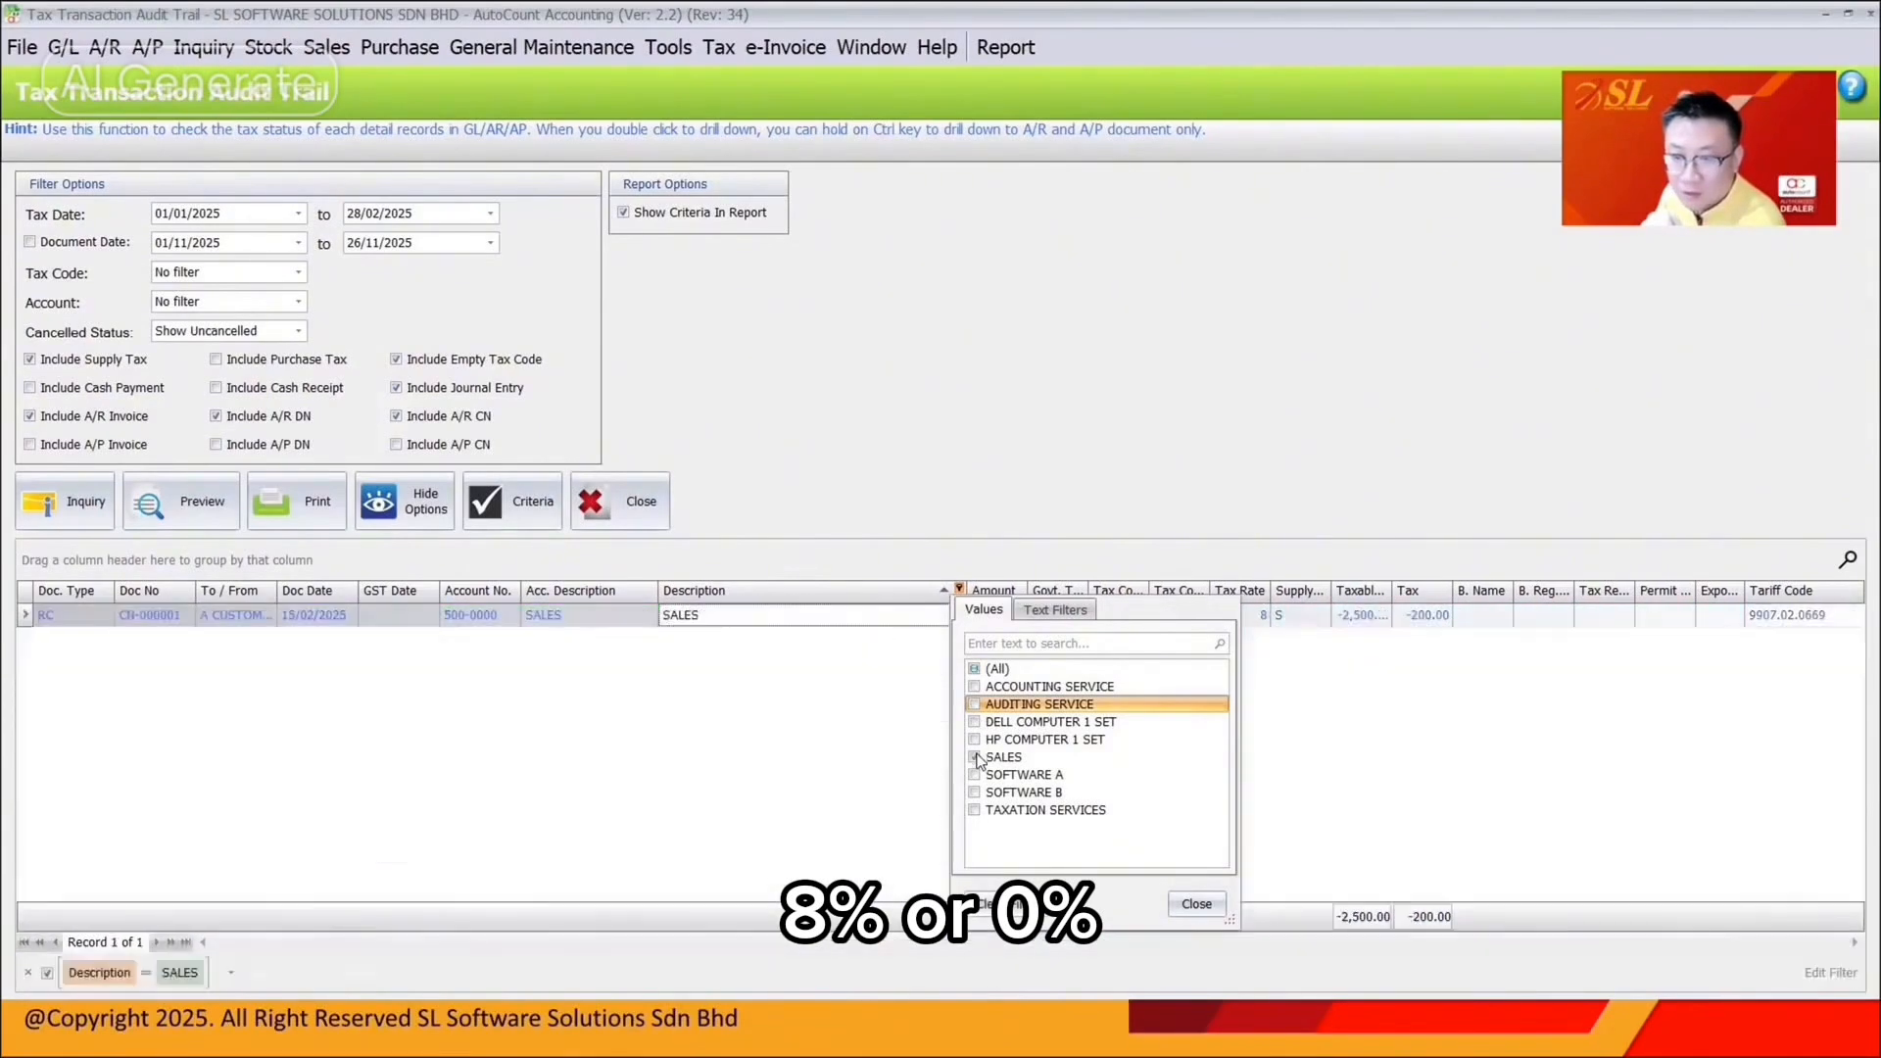
{"action": "left_click", "coordinate": [975, 758]}
{"action": "left_click", "coordinate": [974, 775]}
{"action": "left_click", "coordinate": [975, 775]}
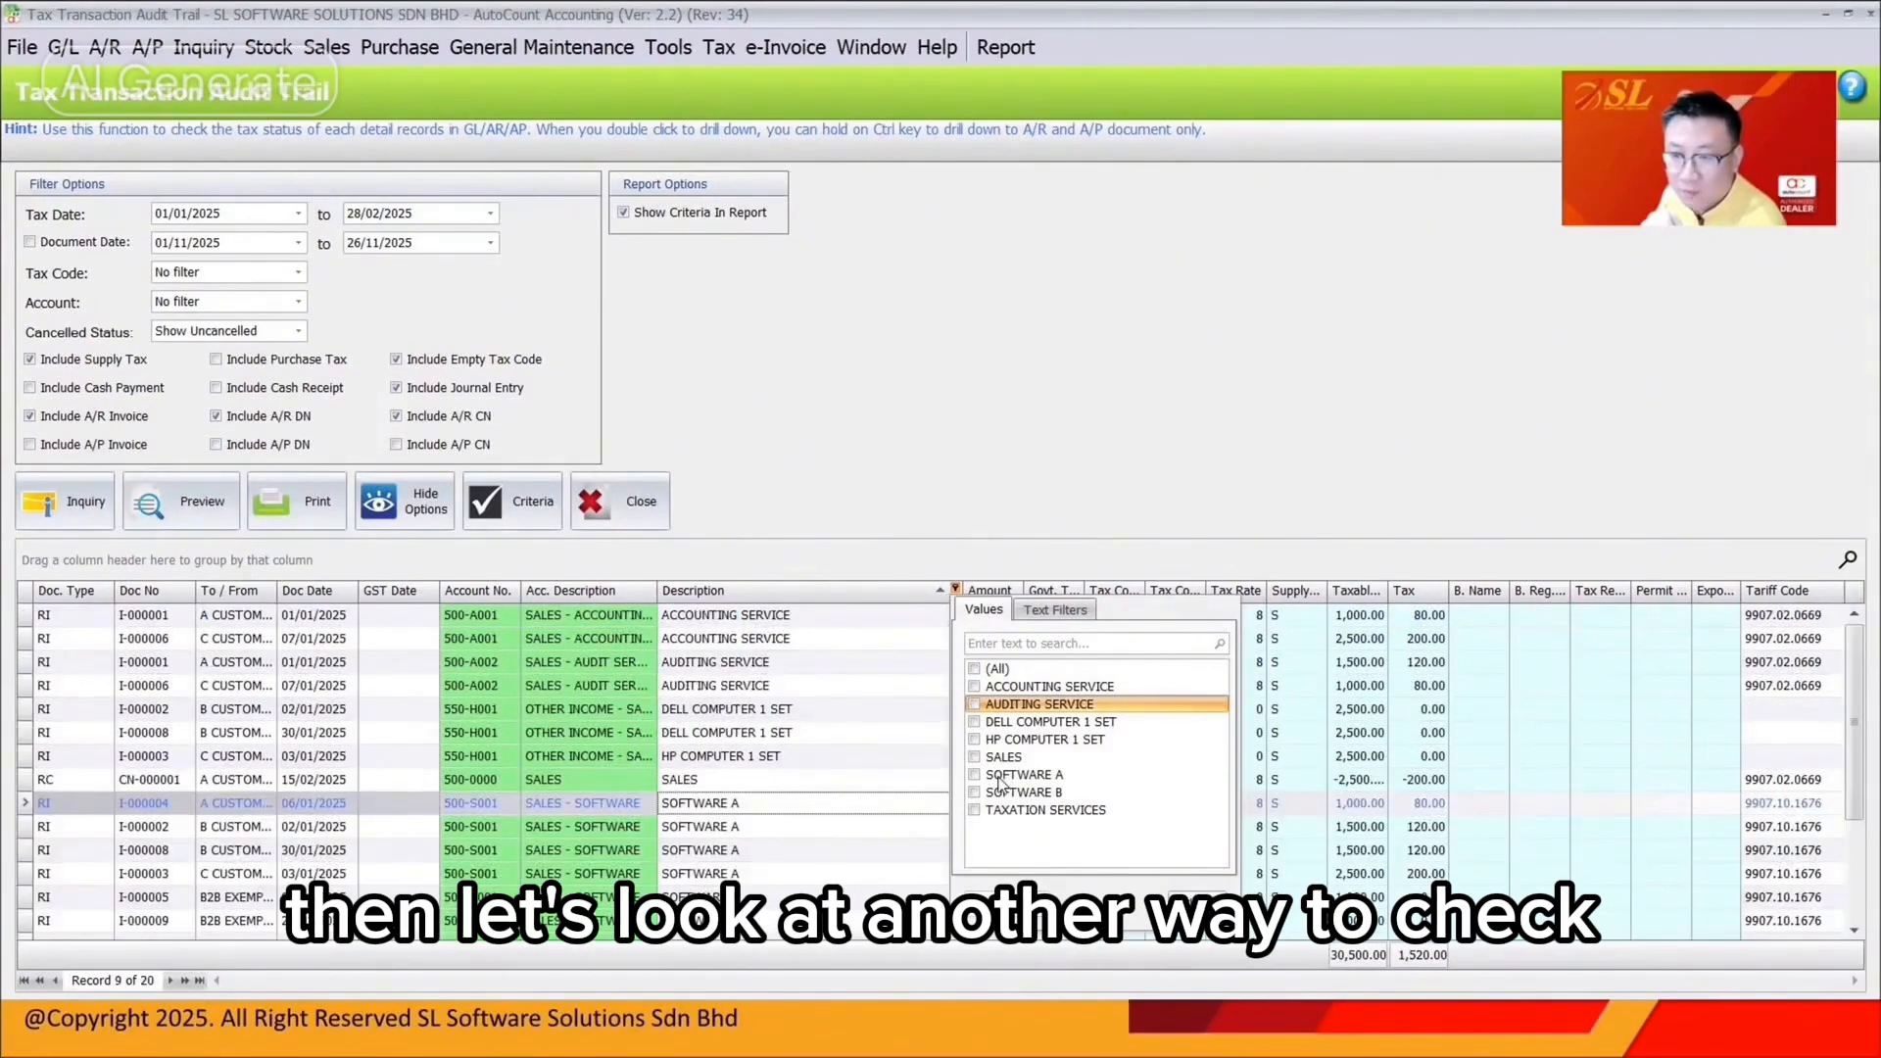
{"action": "left_click", "coordinate": [975, 810]}
{"action": "left_click", "coordinate": [974, 810]}
{"action": "left_click", "coordinate": [757, 579]}
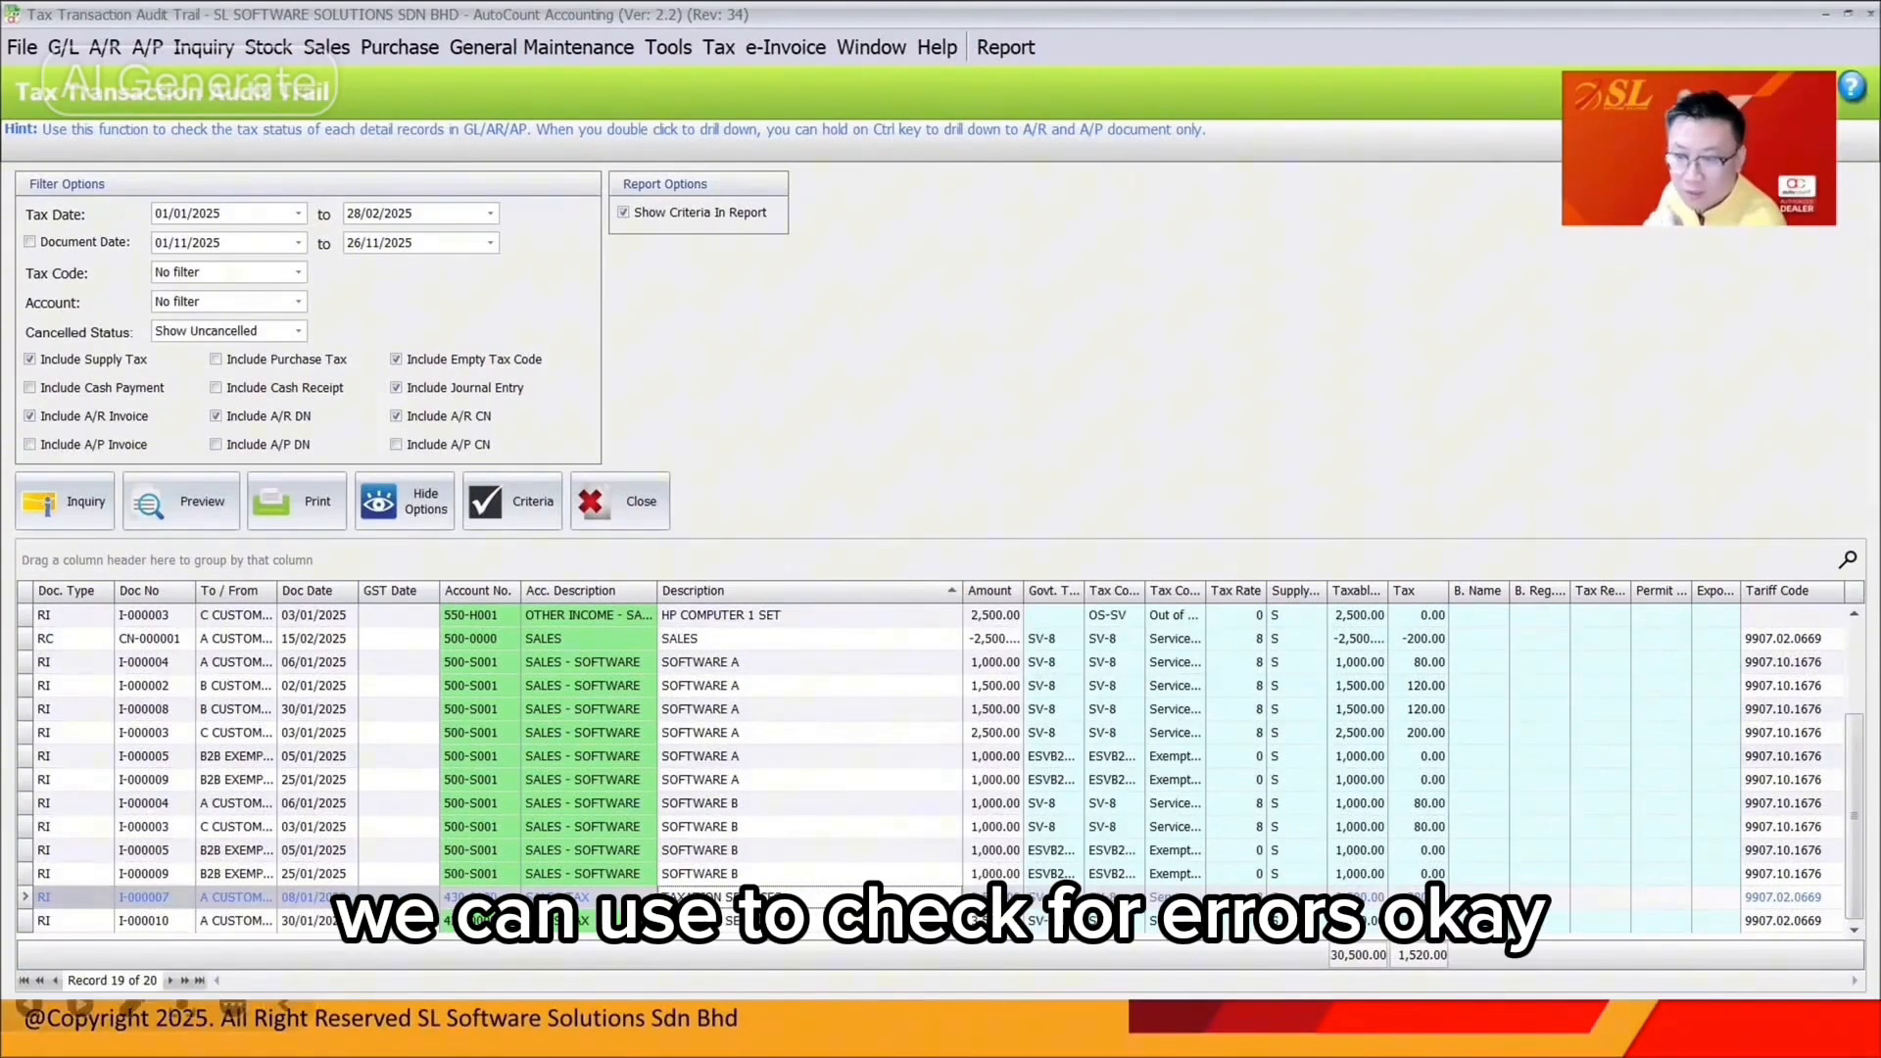
{"action": "left_click", "coordinate": [774, 1025]}
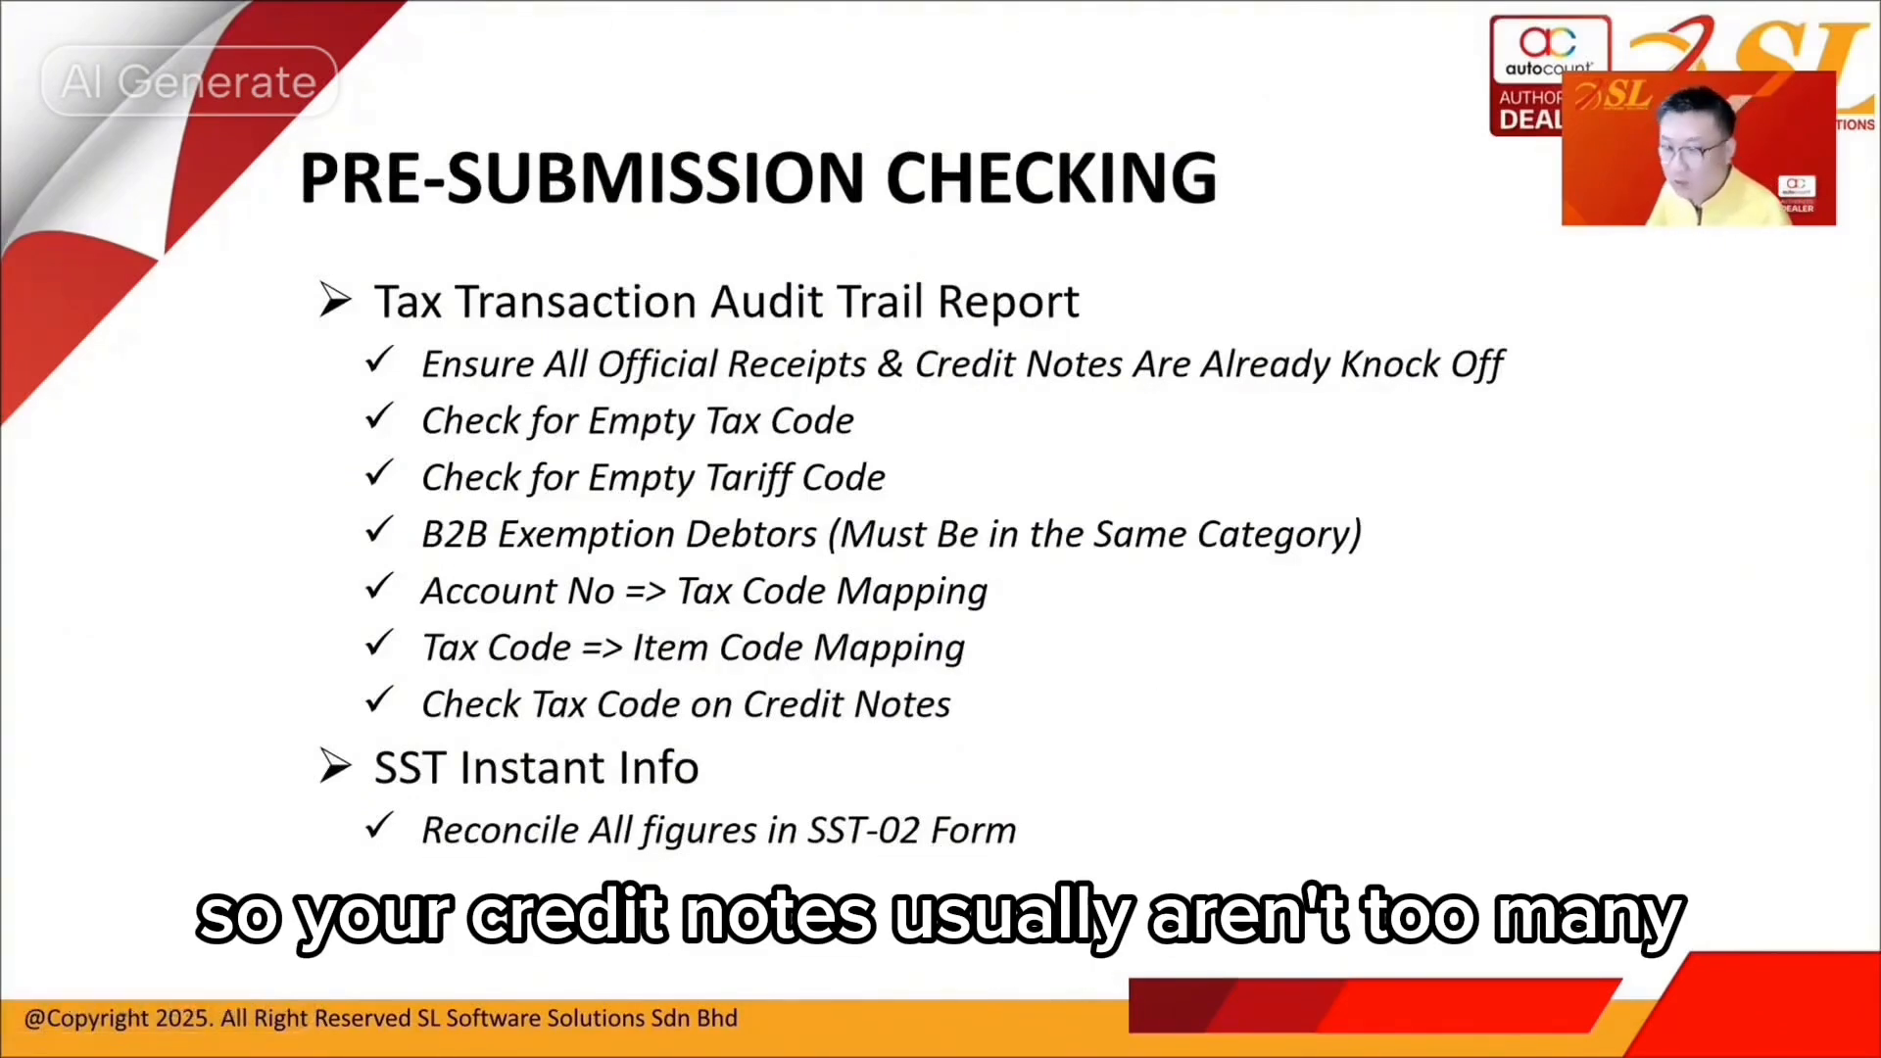
Sort the audit trail by Taxable Amount, lowest first, and widen that column
{"action": "key", "text": "alt+Tab"}
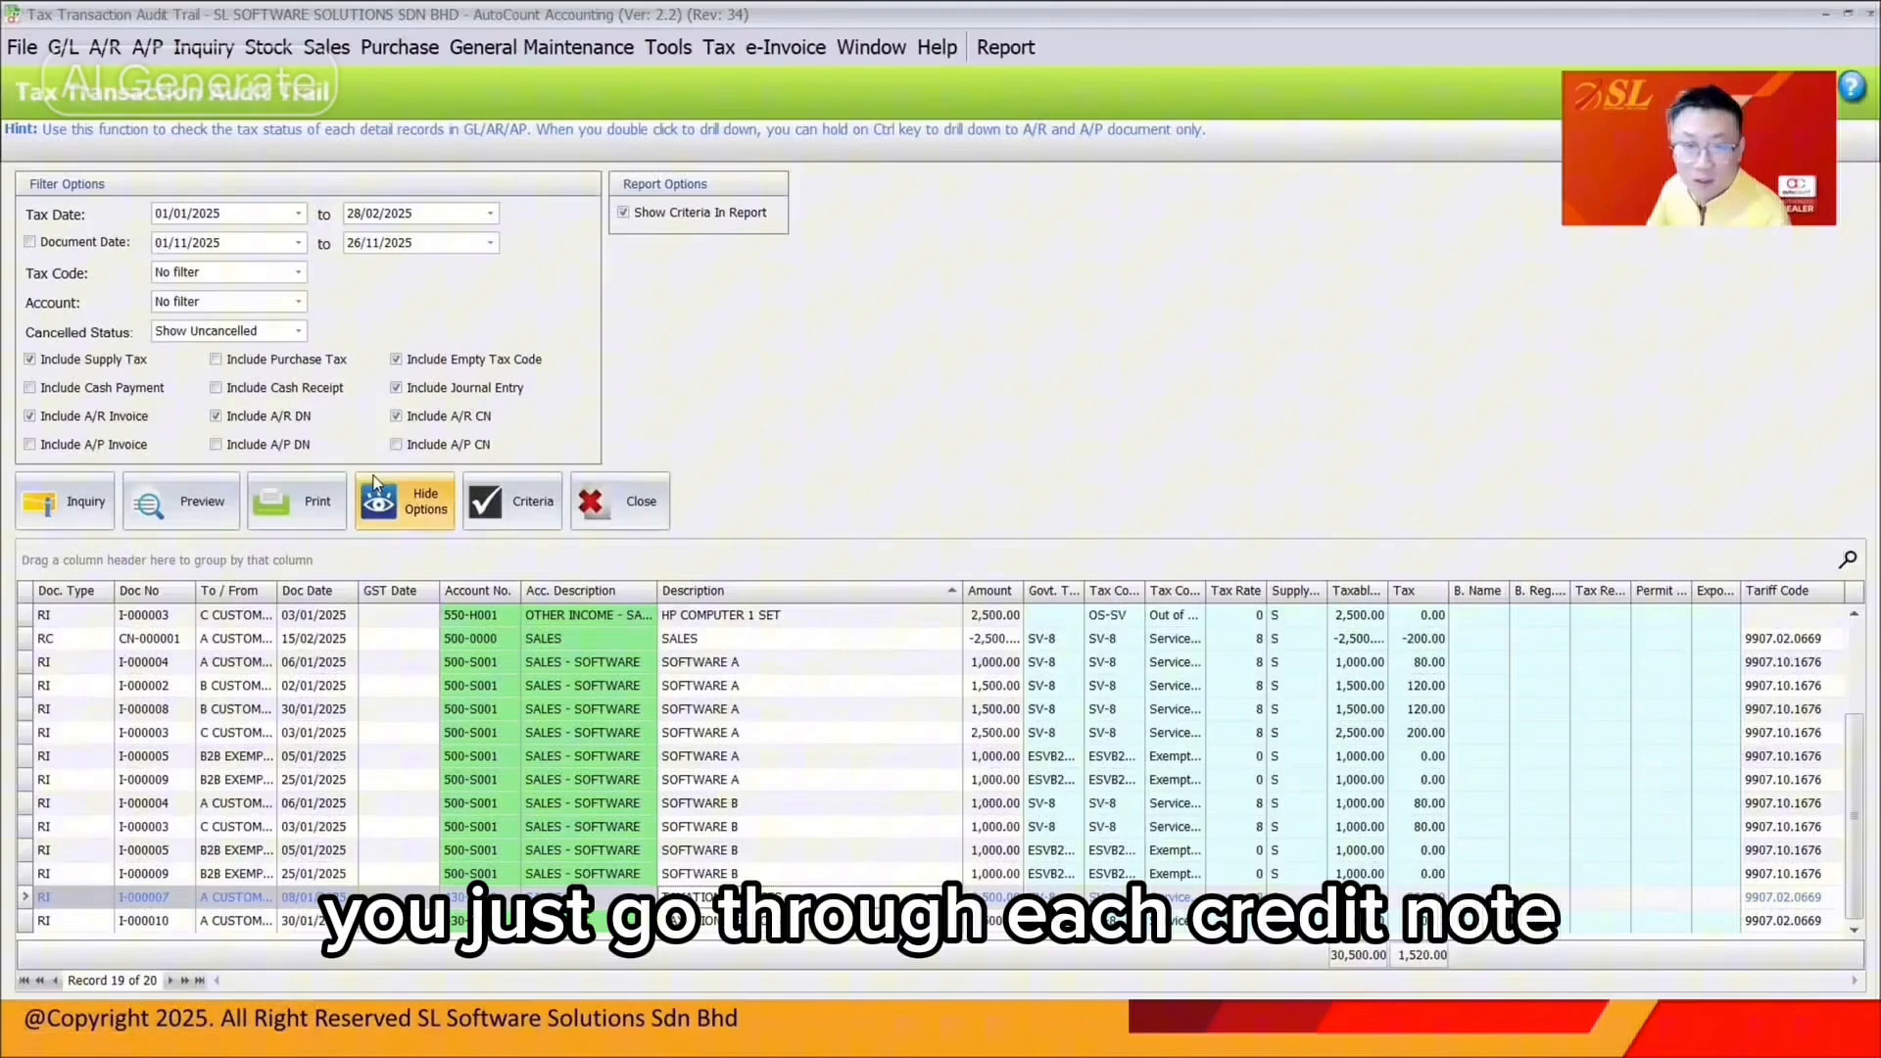
{"action": "left_click", "coordinate": [107, 589]}
{"action": "left_click", "coordinate": [1123, 595]}
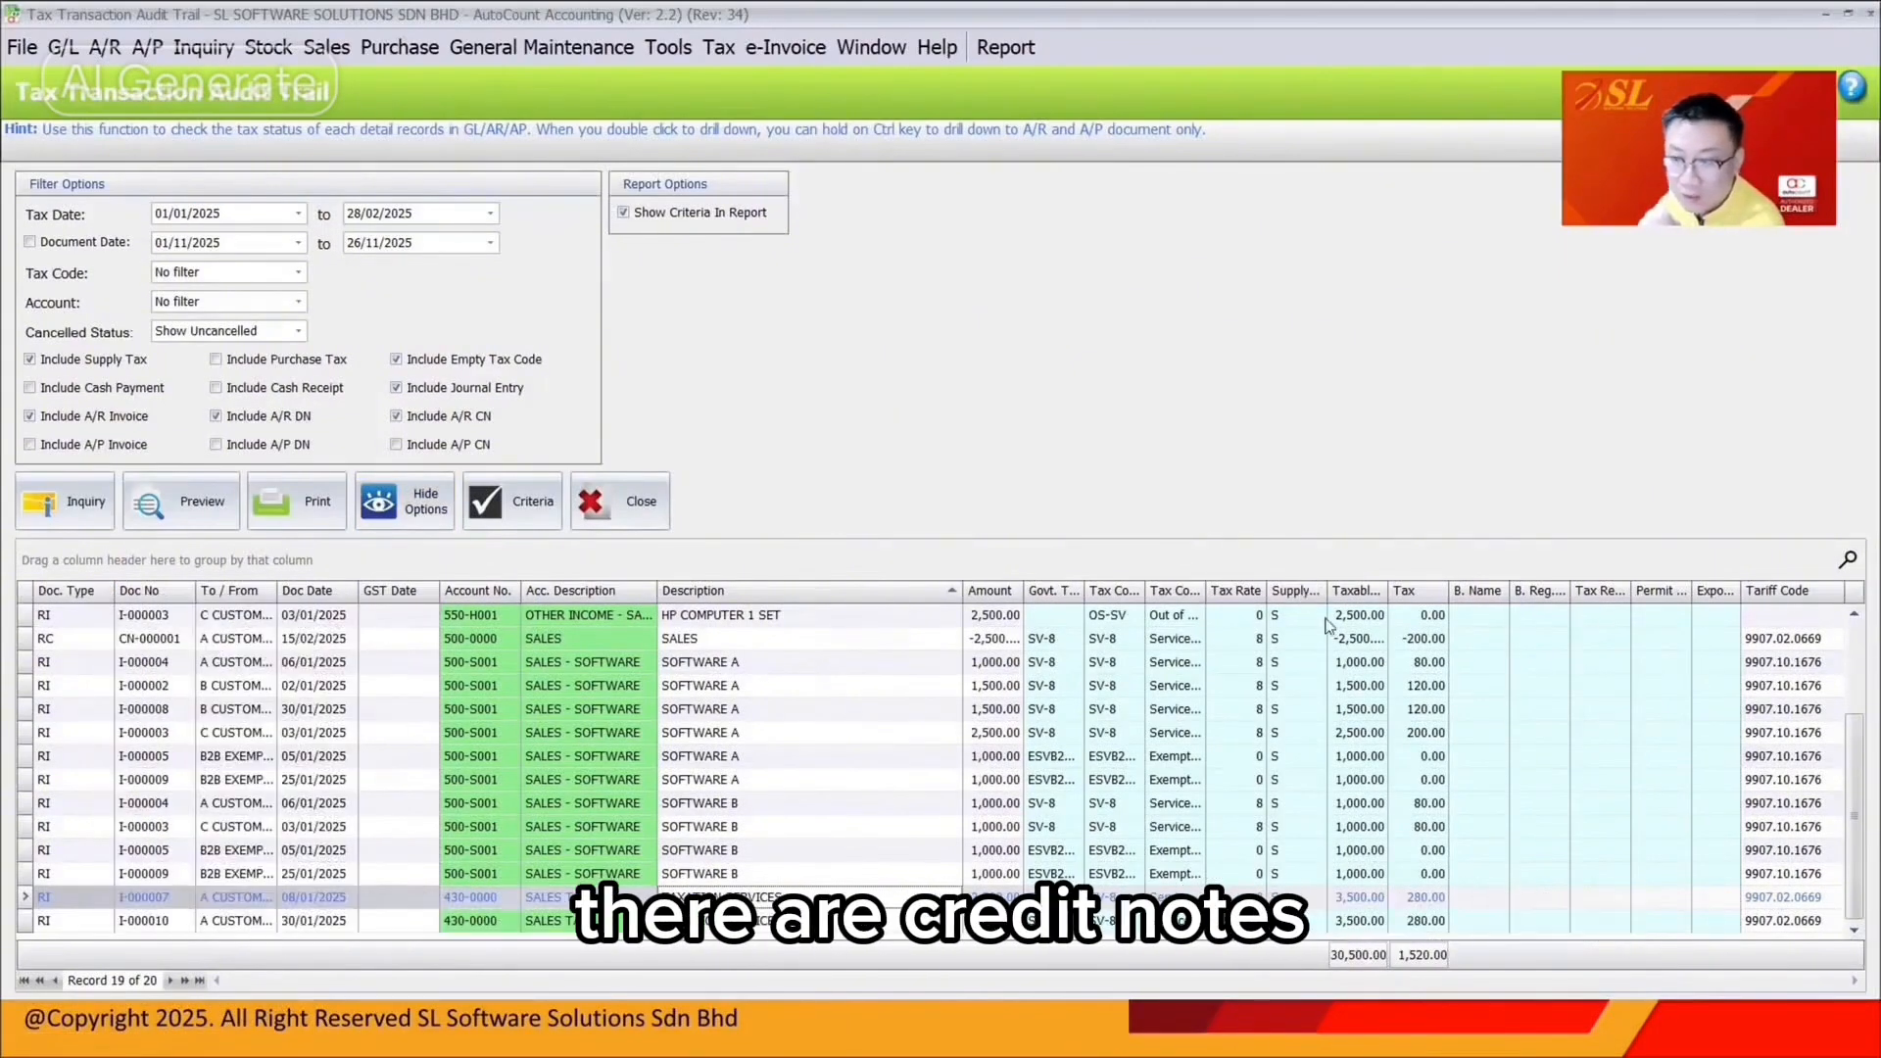
{"action": "left_click", "coordinate": [1342, 638]}
{"action": "left_click", "coordinate": [1356, 594]}
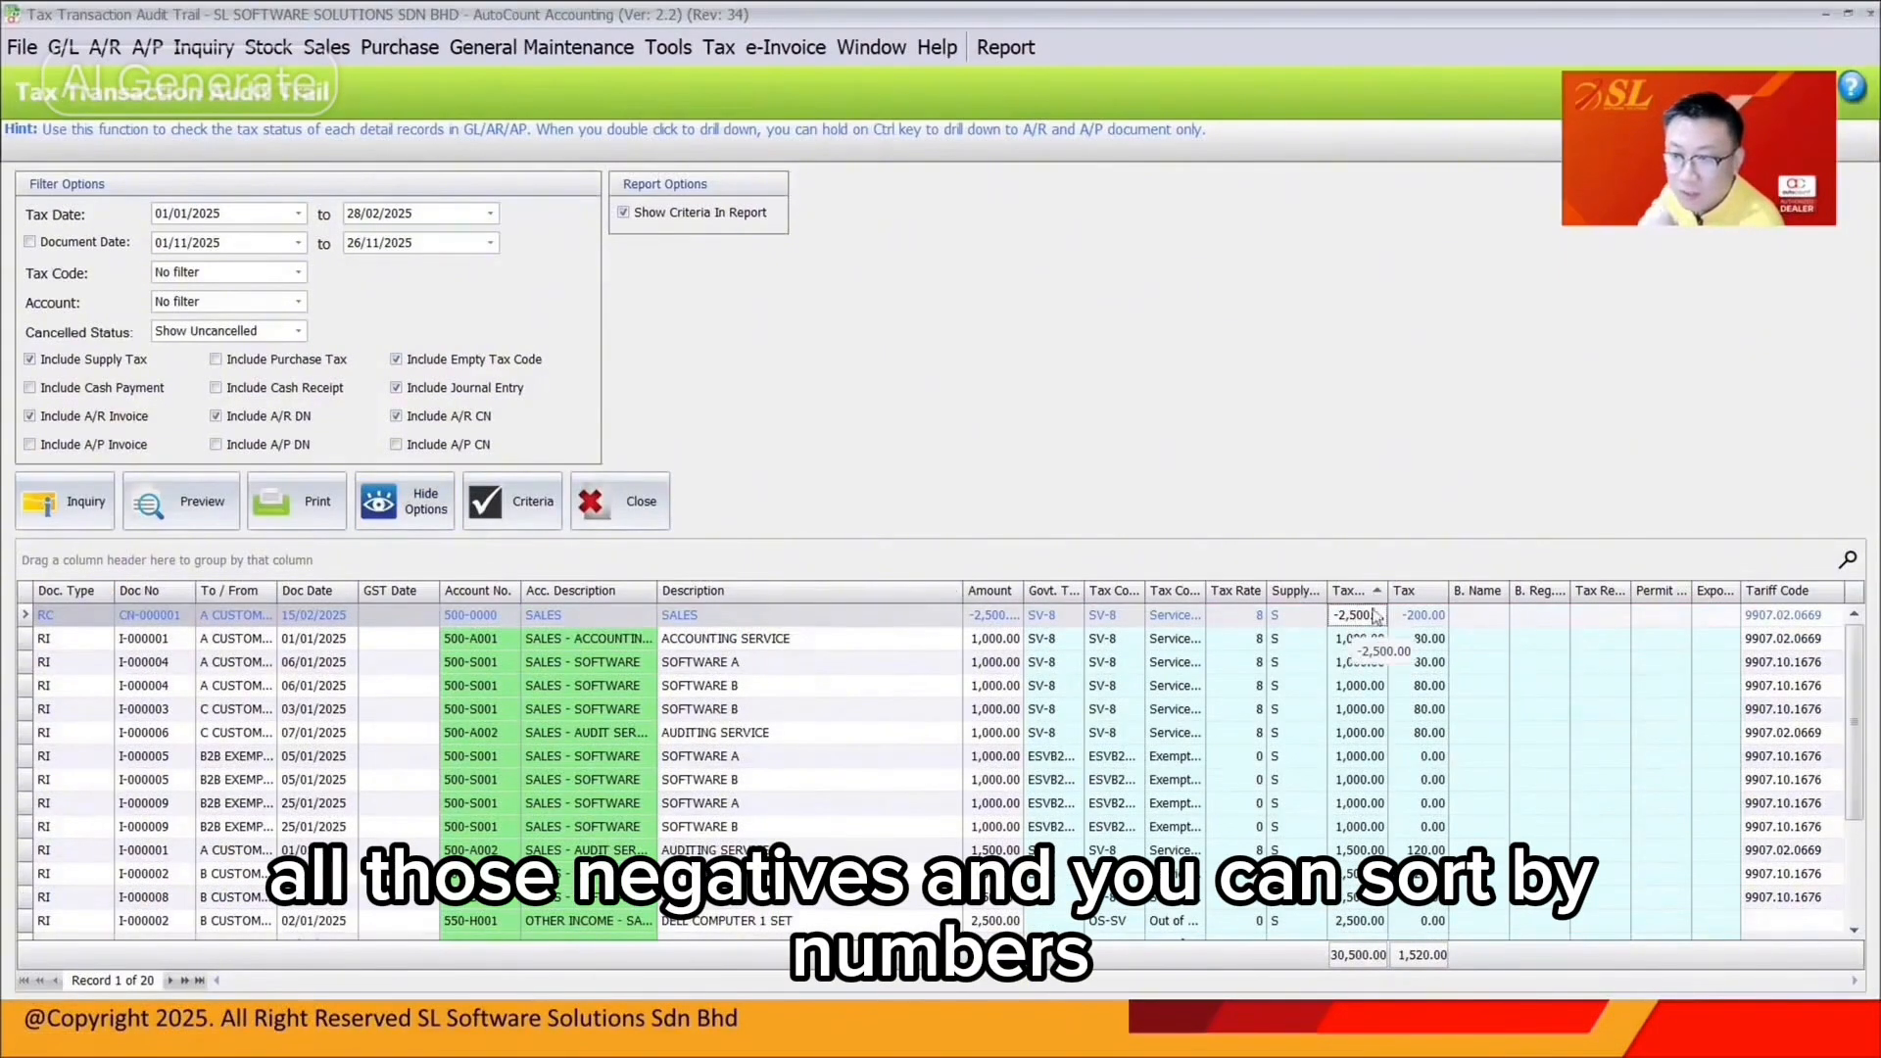
{"action": "left_click_drag", "start_coordinate": [1387, 591], "coordinate": [1436, 590]}
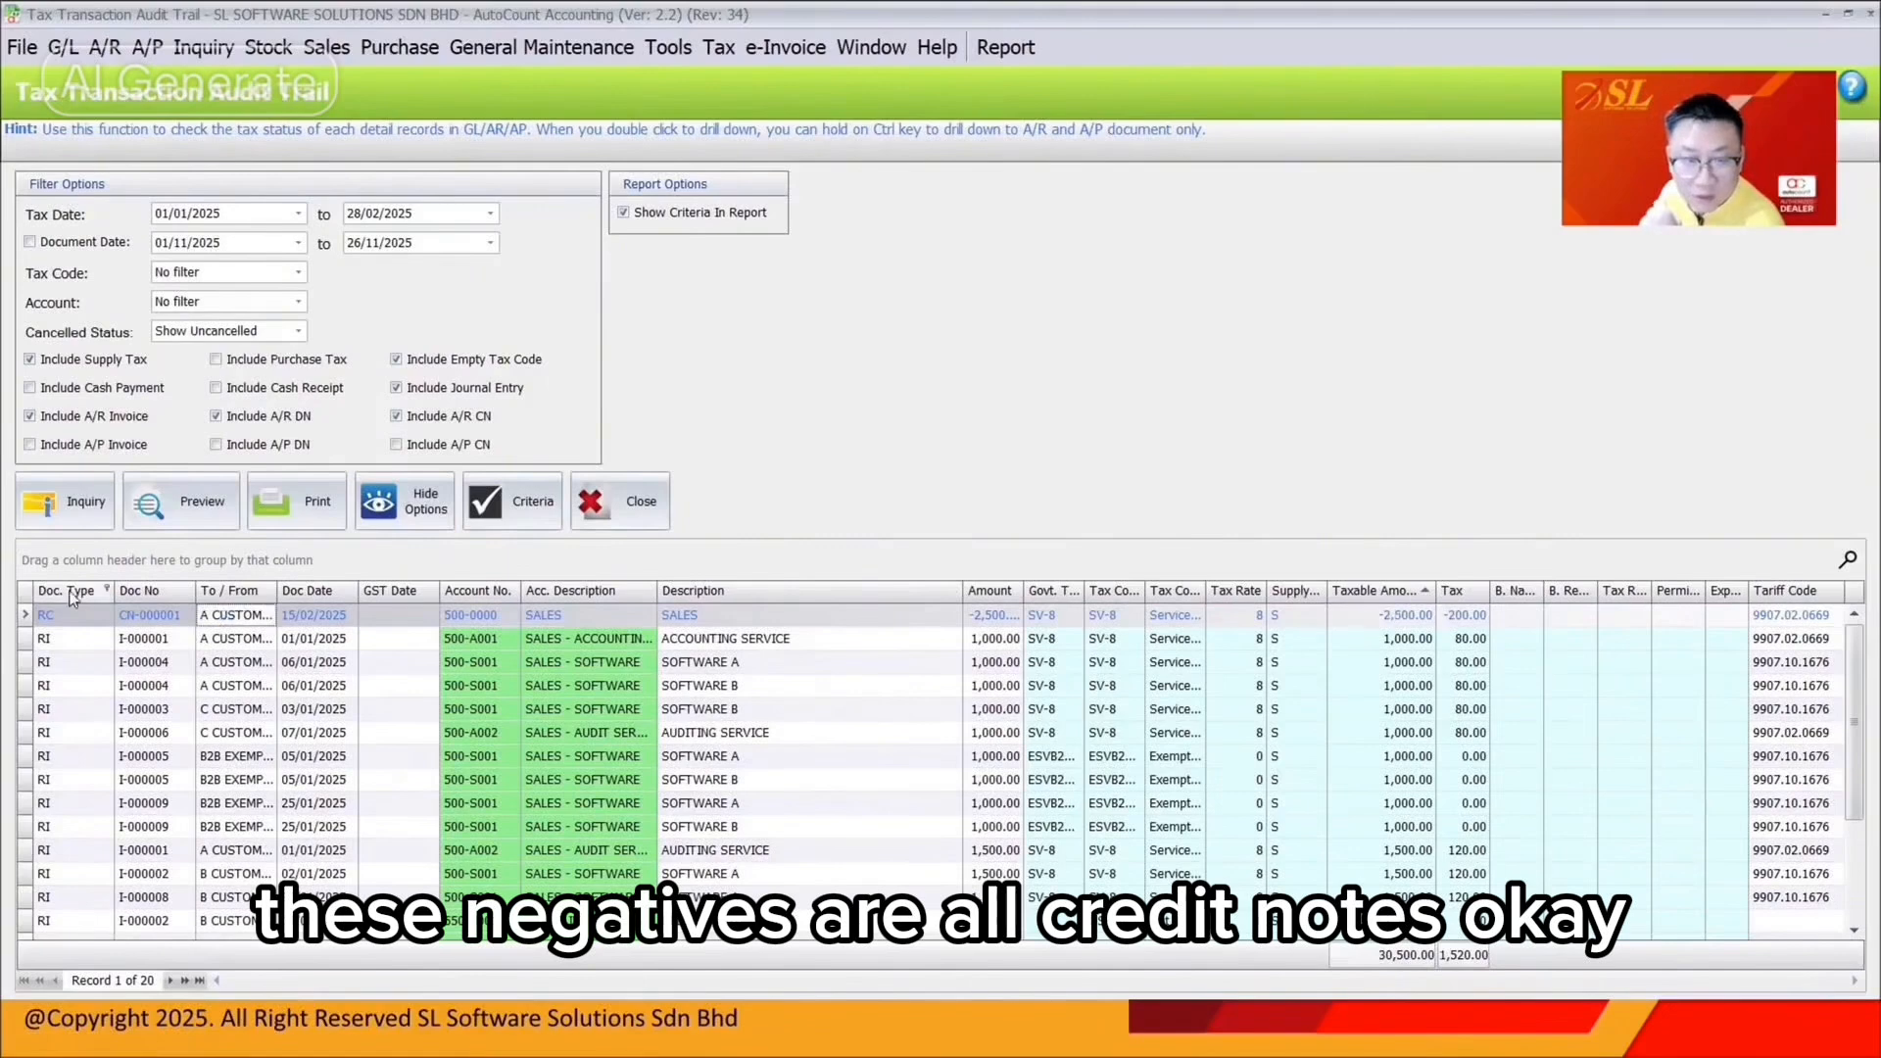
Filter Doc. Type to RC, leaving only credit note CN-000001's line
{"action": "left_click", "coordinate": [106, 589]}
{"action": "left_click", "coordinate": [125, 687]}
{"action": "left_click", "coordinate": [347, 903]}
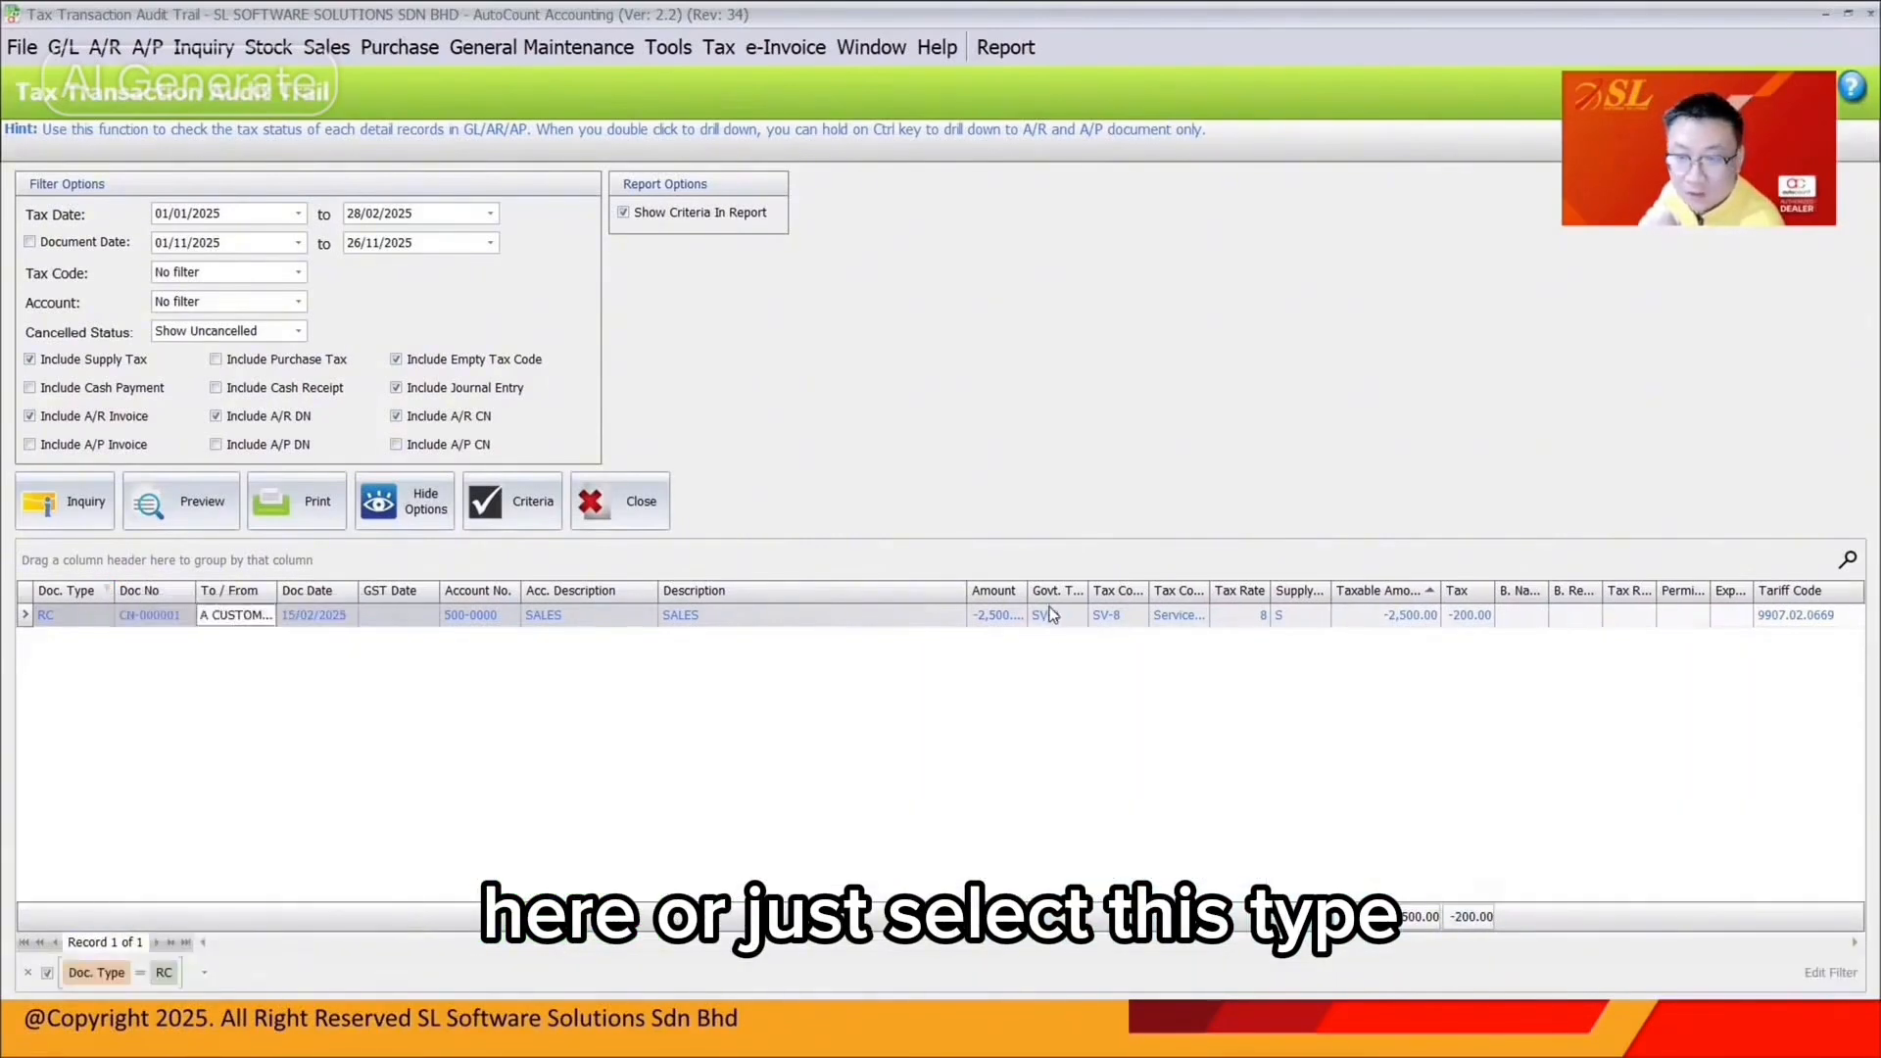
Check credit note CN-000001's SV-8 knock-off against I-000001, then close it
{"action": "double_click", "coordinate": [1052, 615]}
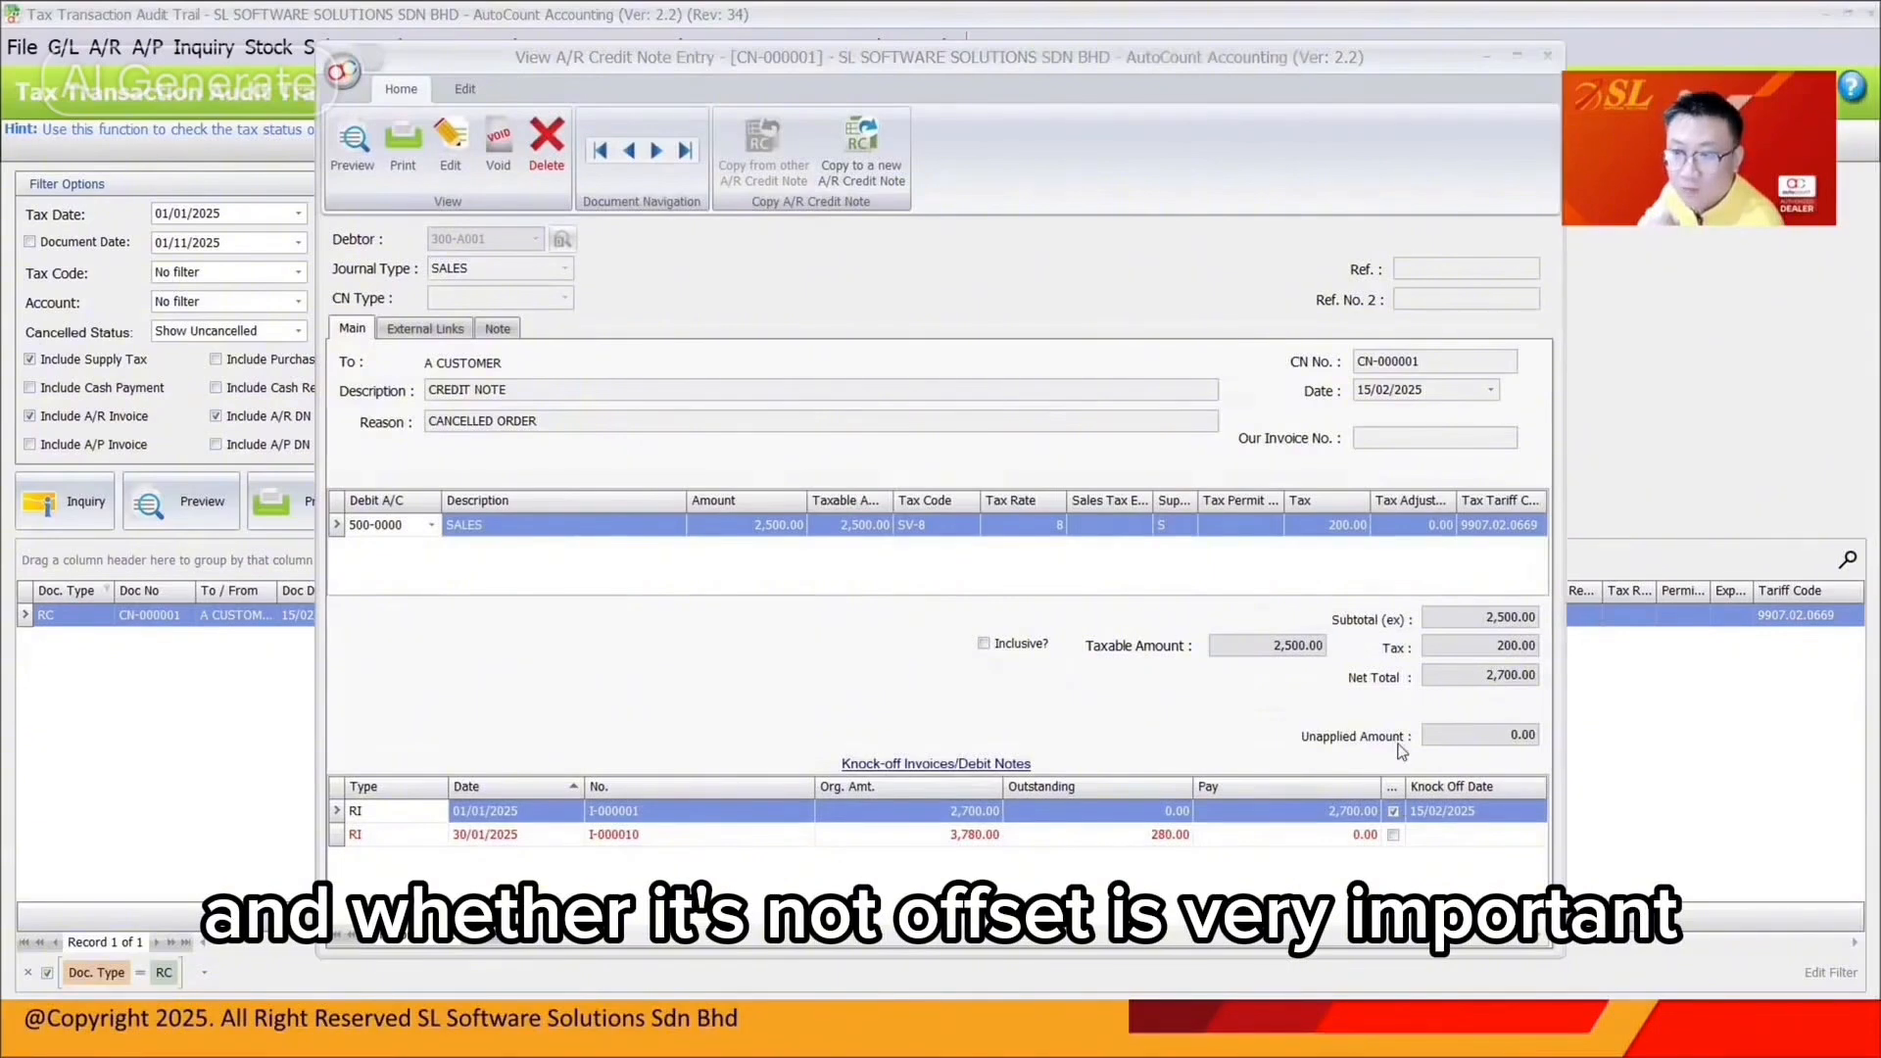
{"action": "left_click_drag", "start_coordinate": [1543, 64], "coordinate": [1360, 69]}
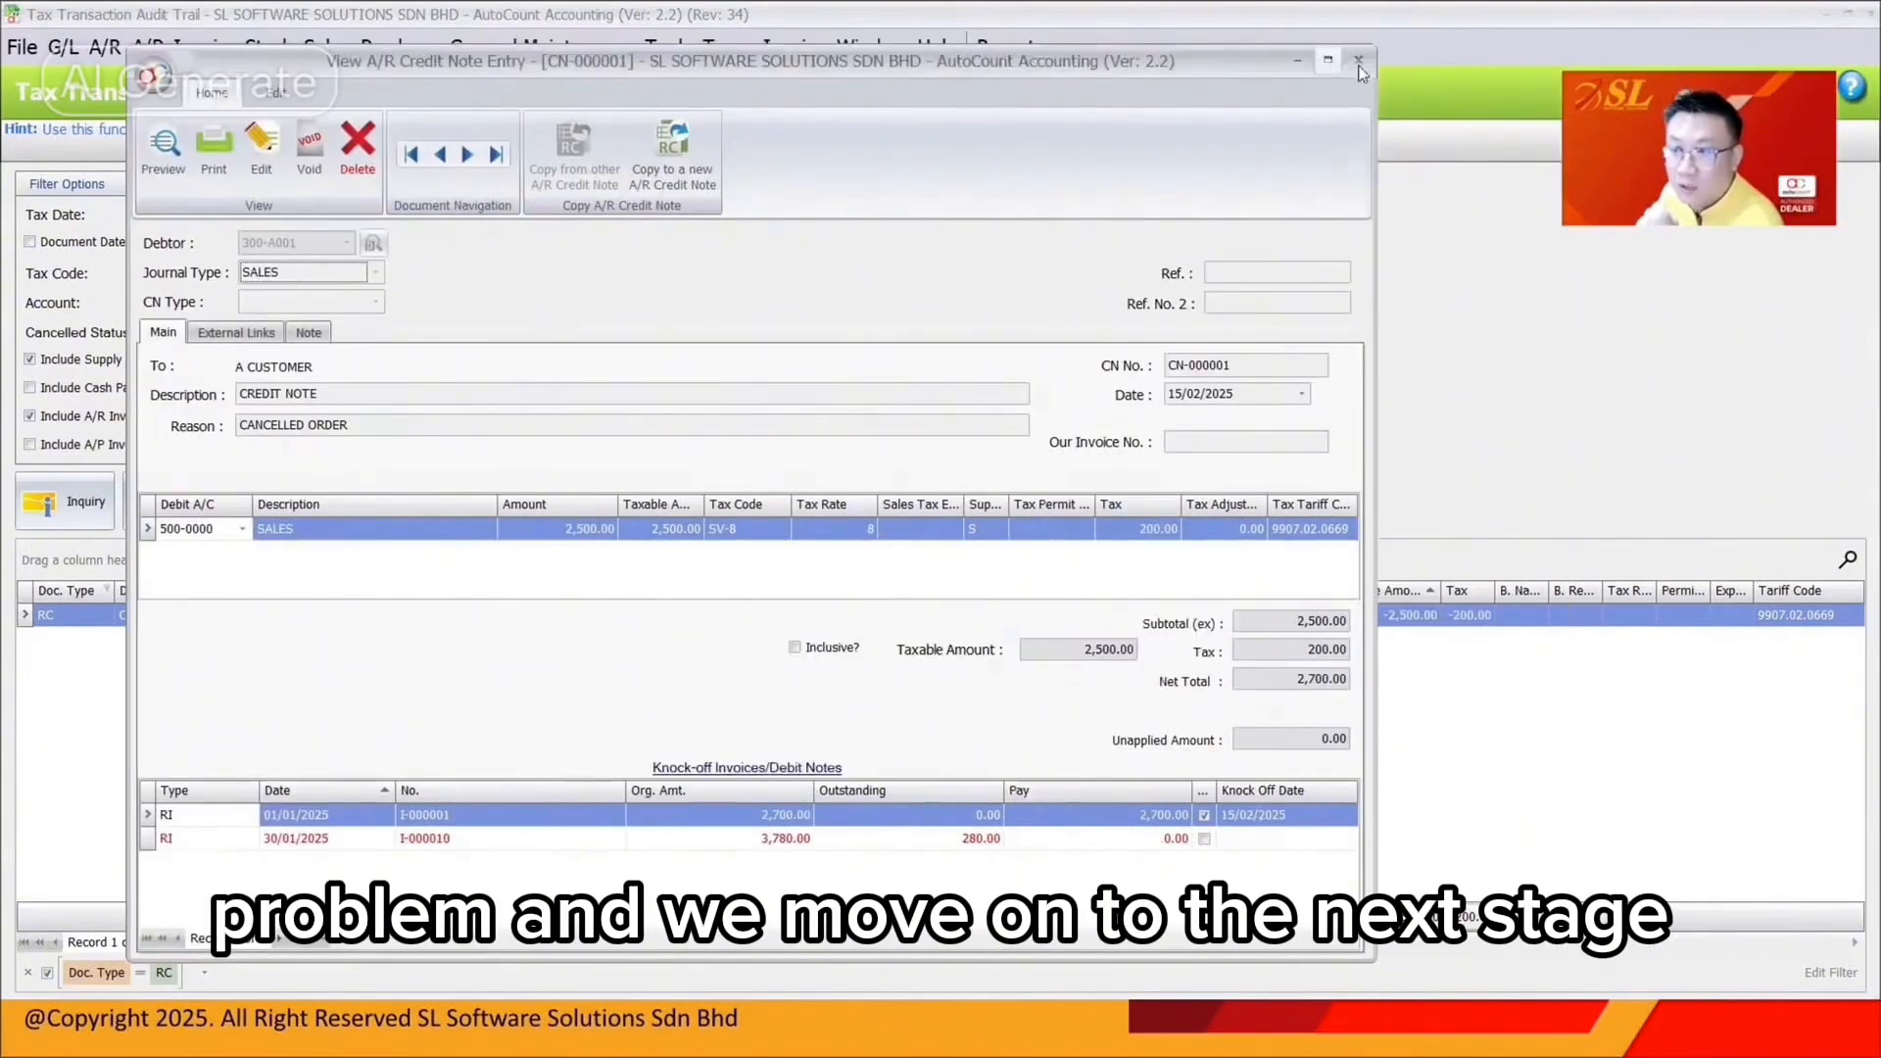
{"action": "left_click", "coordinate": [1359, 63]}
{"action": "key", "text": "alt+Tab"}
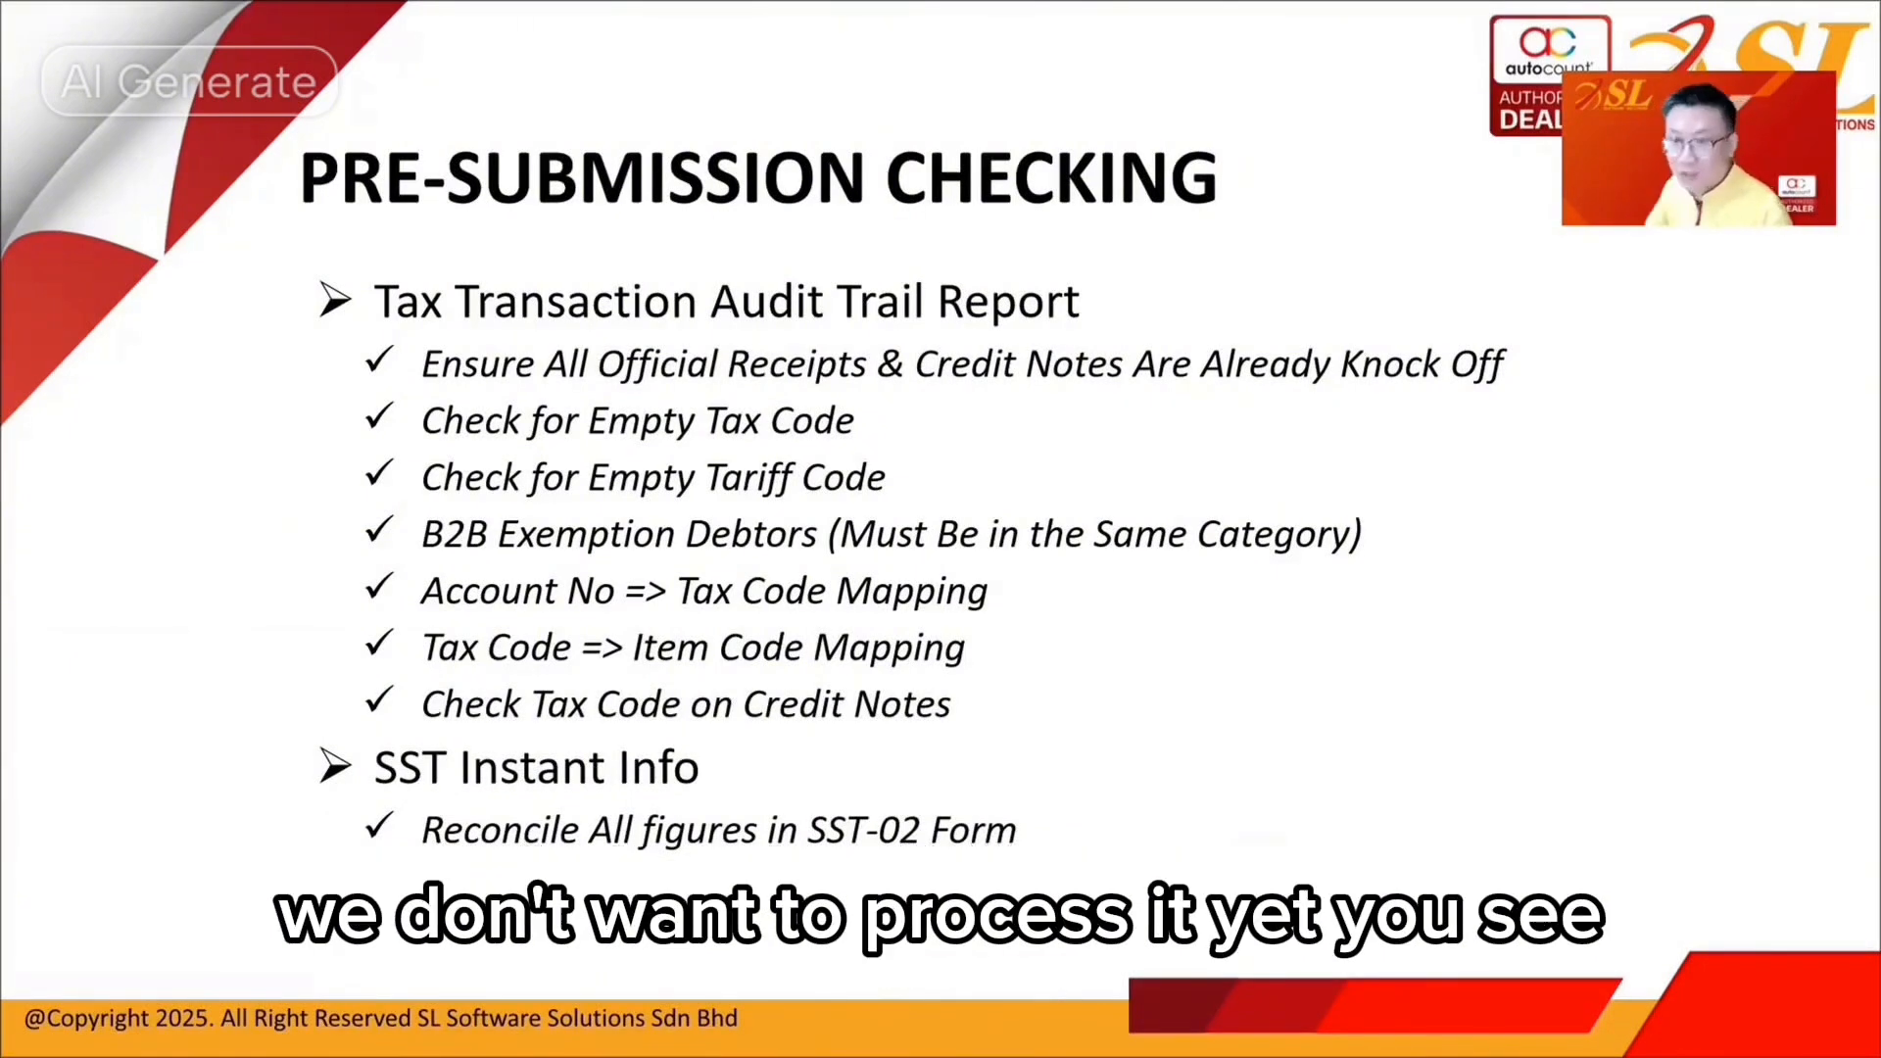
Advance to the PROCESS SST slide and bring back the Tax Transaction Audit Trail
{"action": "left_click", "coordinate": [1144, 536]}
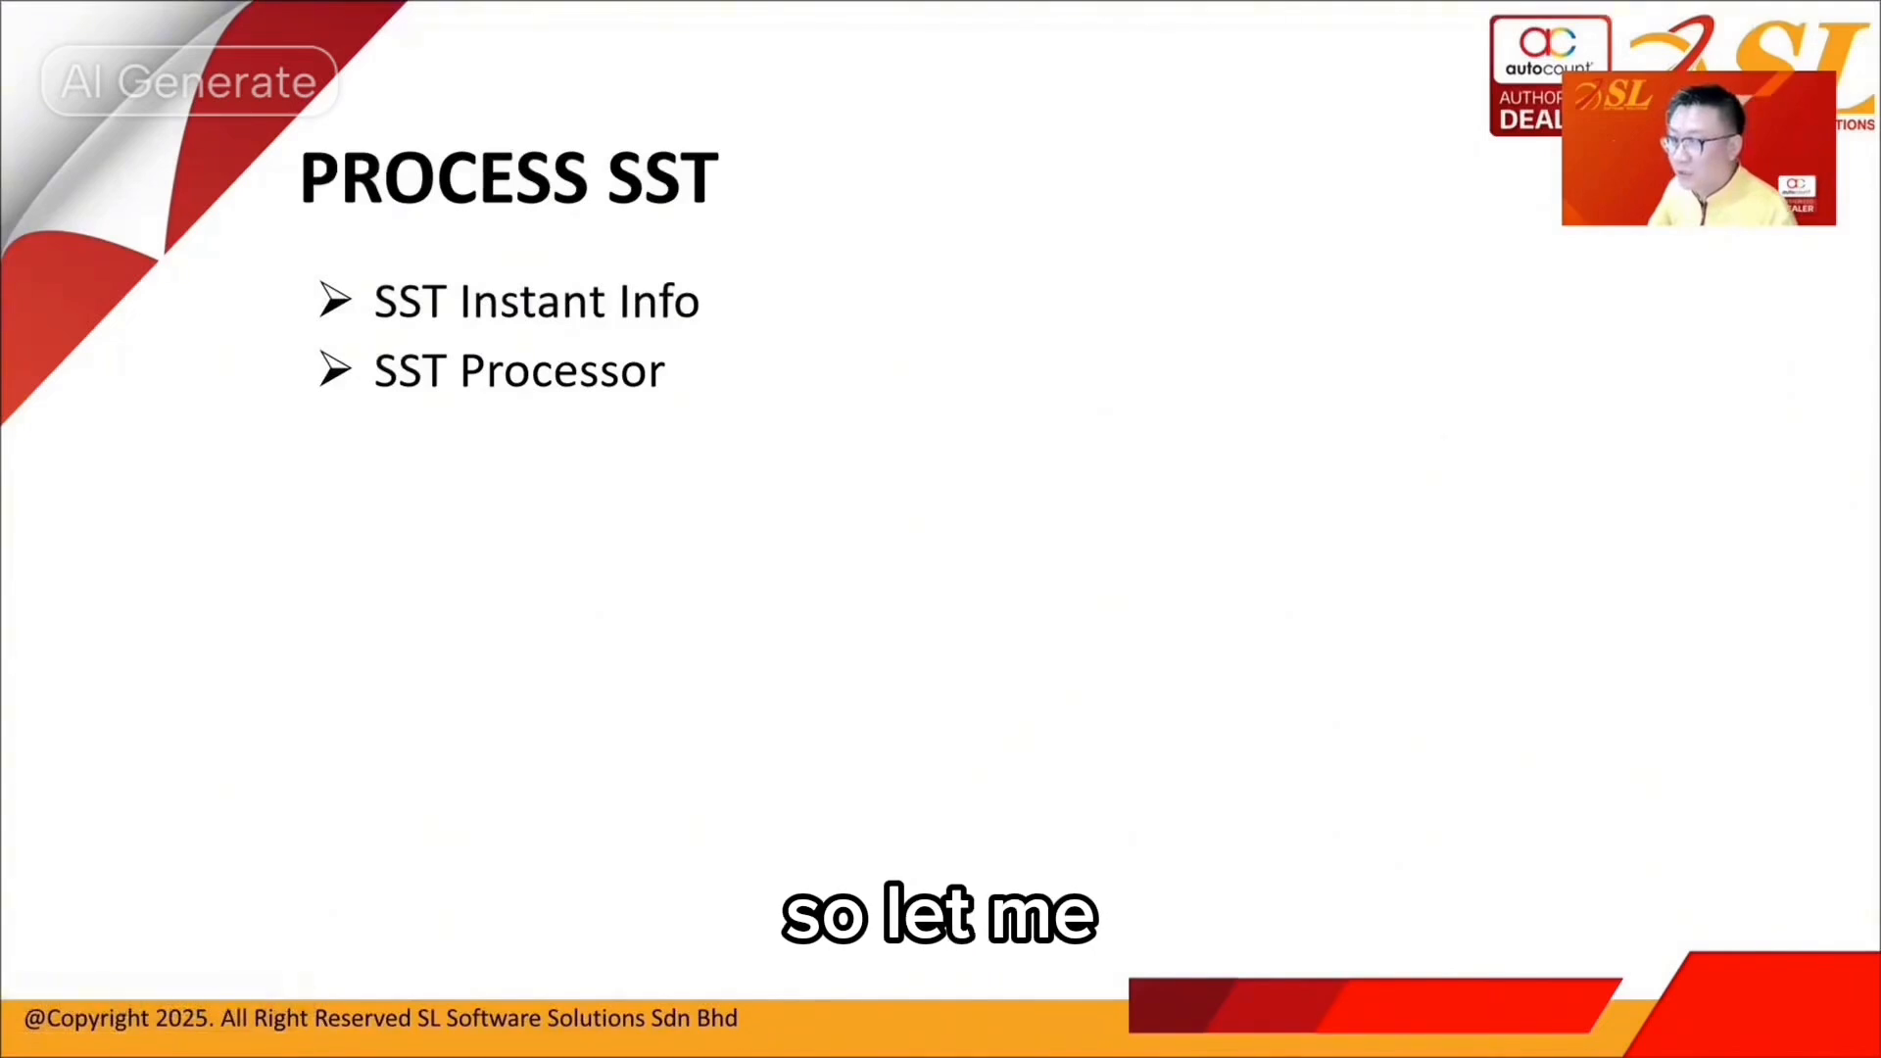
{"action": "key", "text": "alt+Tab"}
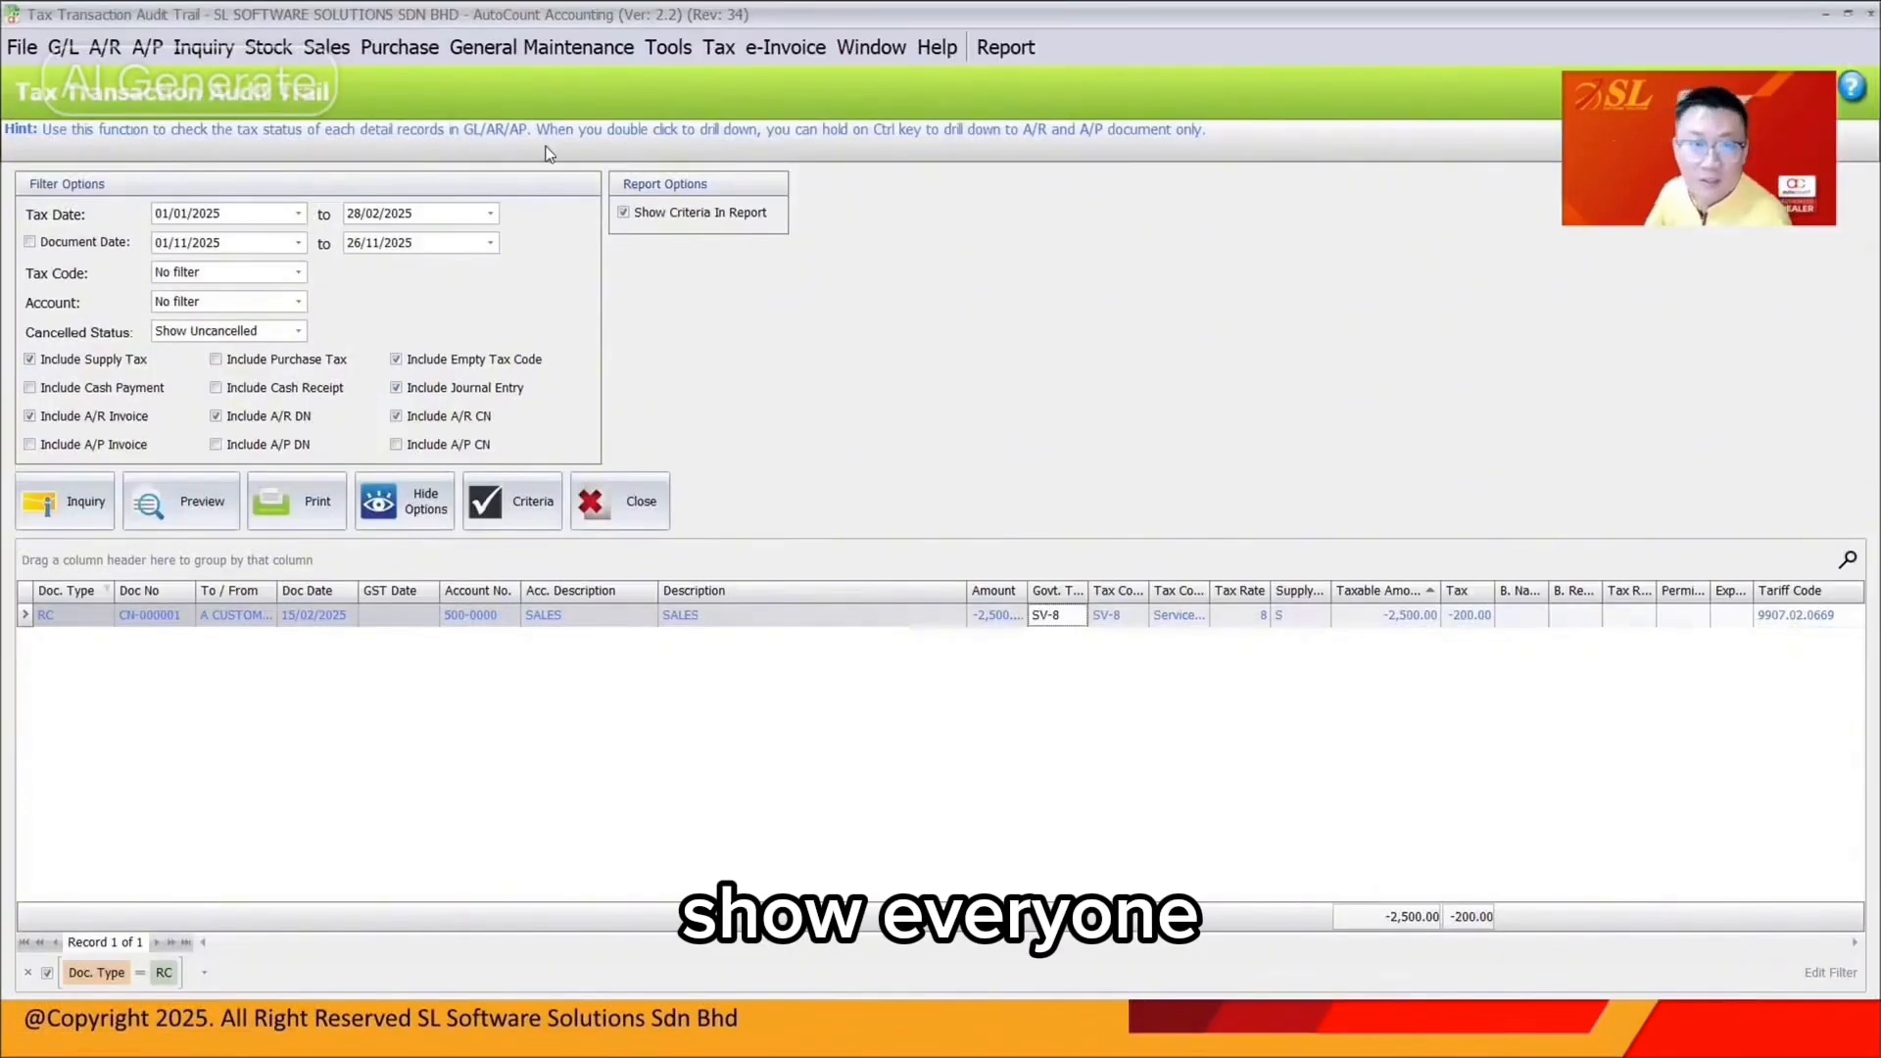
Open SST Instant Info and review the ESVB2B-8 and SV-8 tax code rows
{"action": "left_click", "coordinate": [718, 47]}
{"action": "mouse_move", "coordinate": [781, 324]}
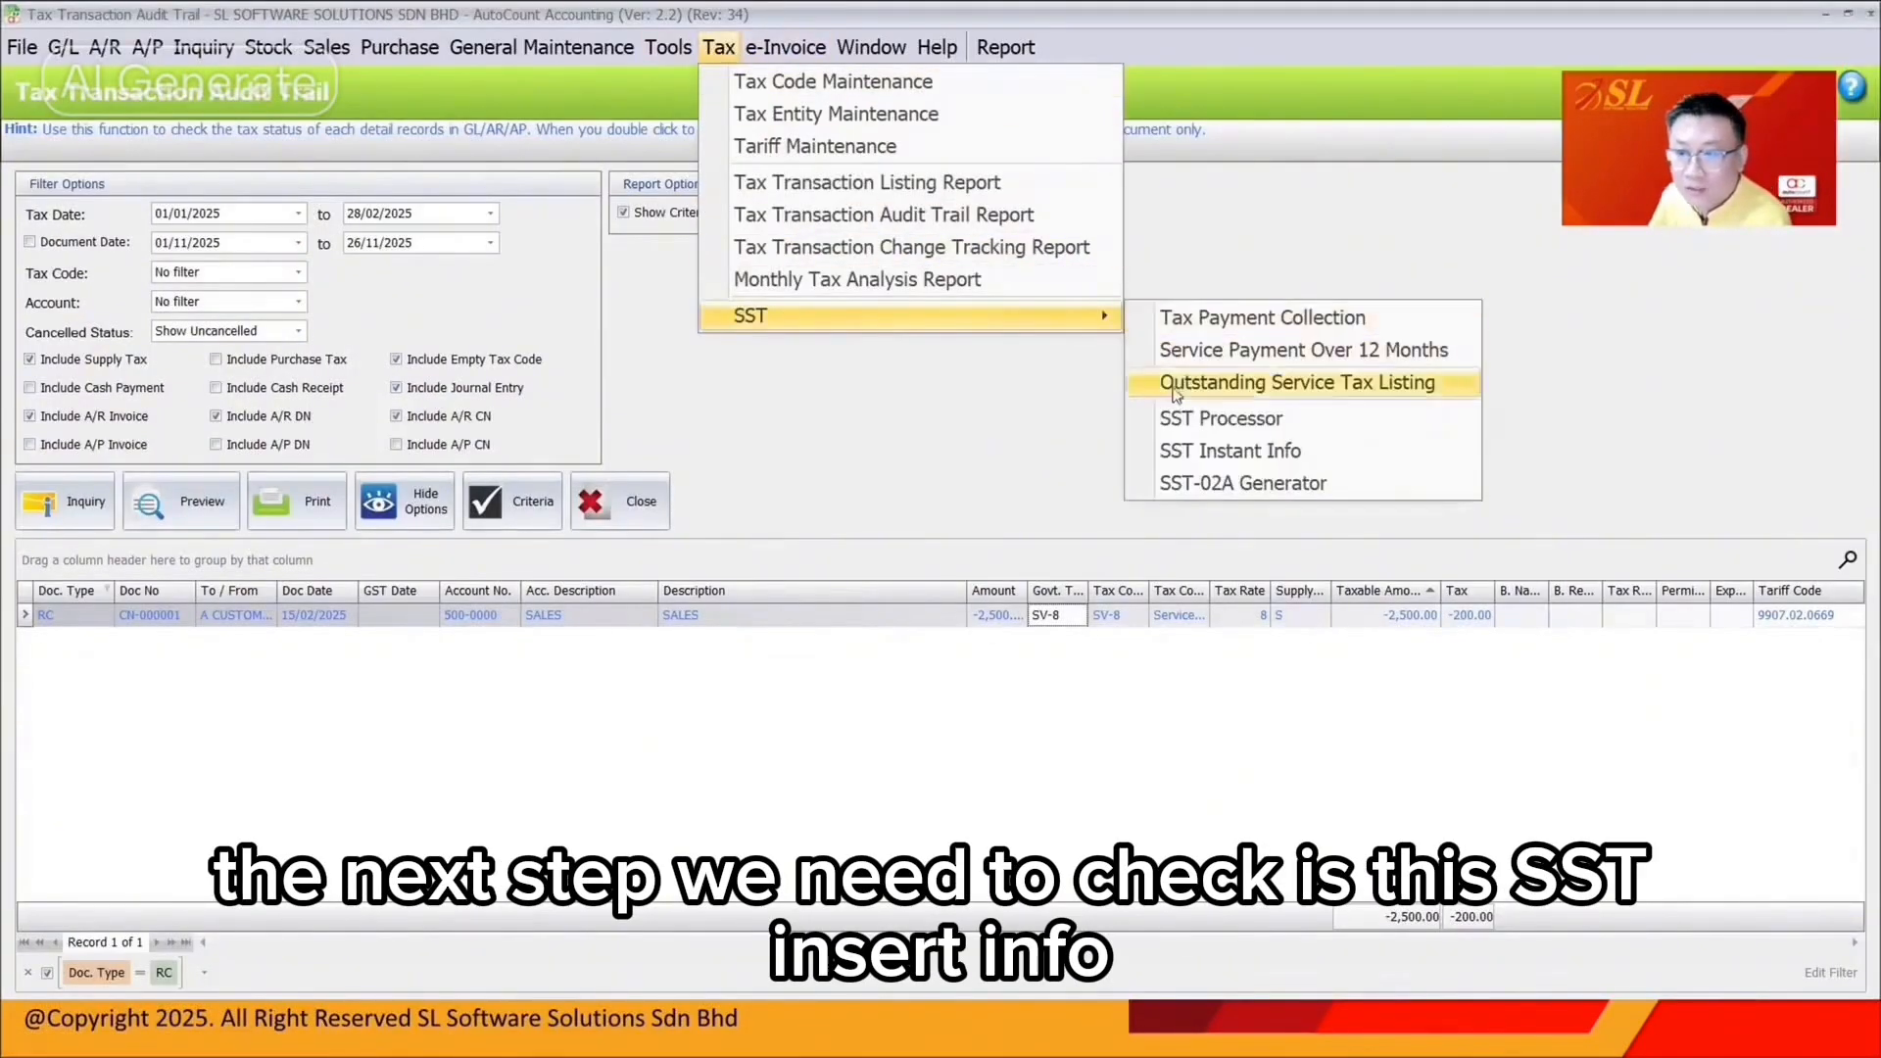
{"action": "left_click", "coordinate": [1184, 453]}
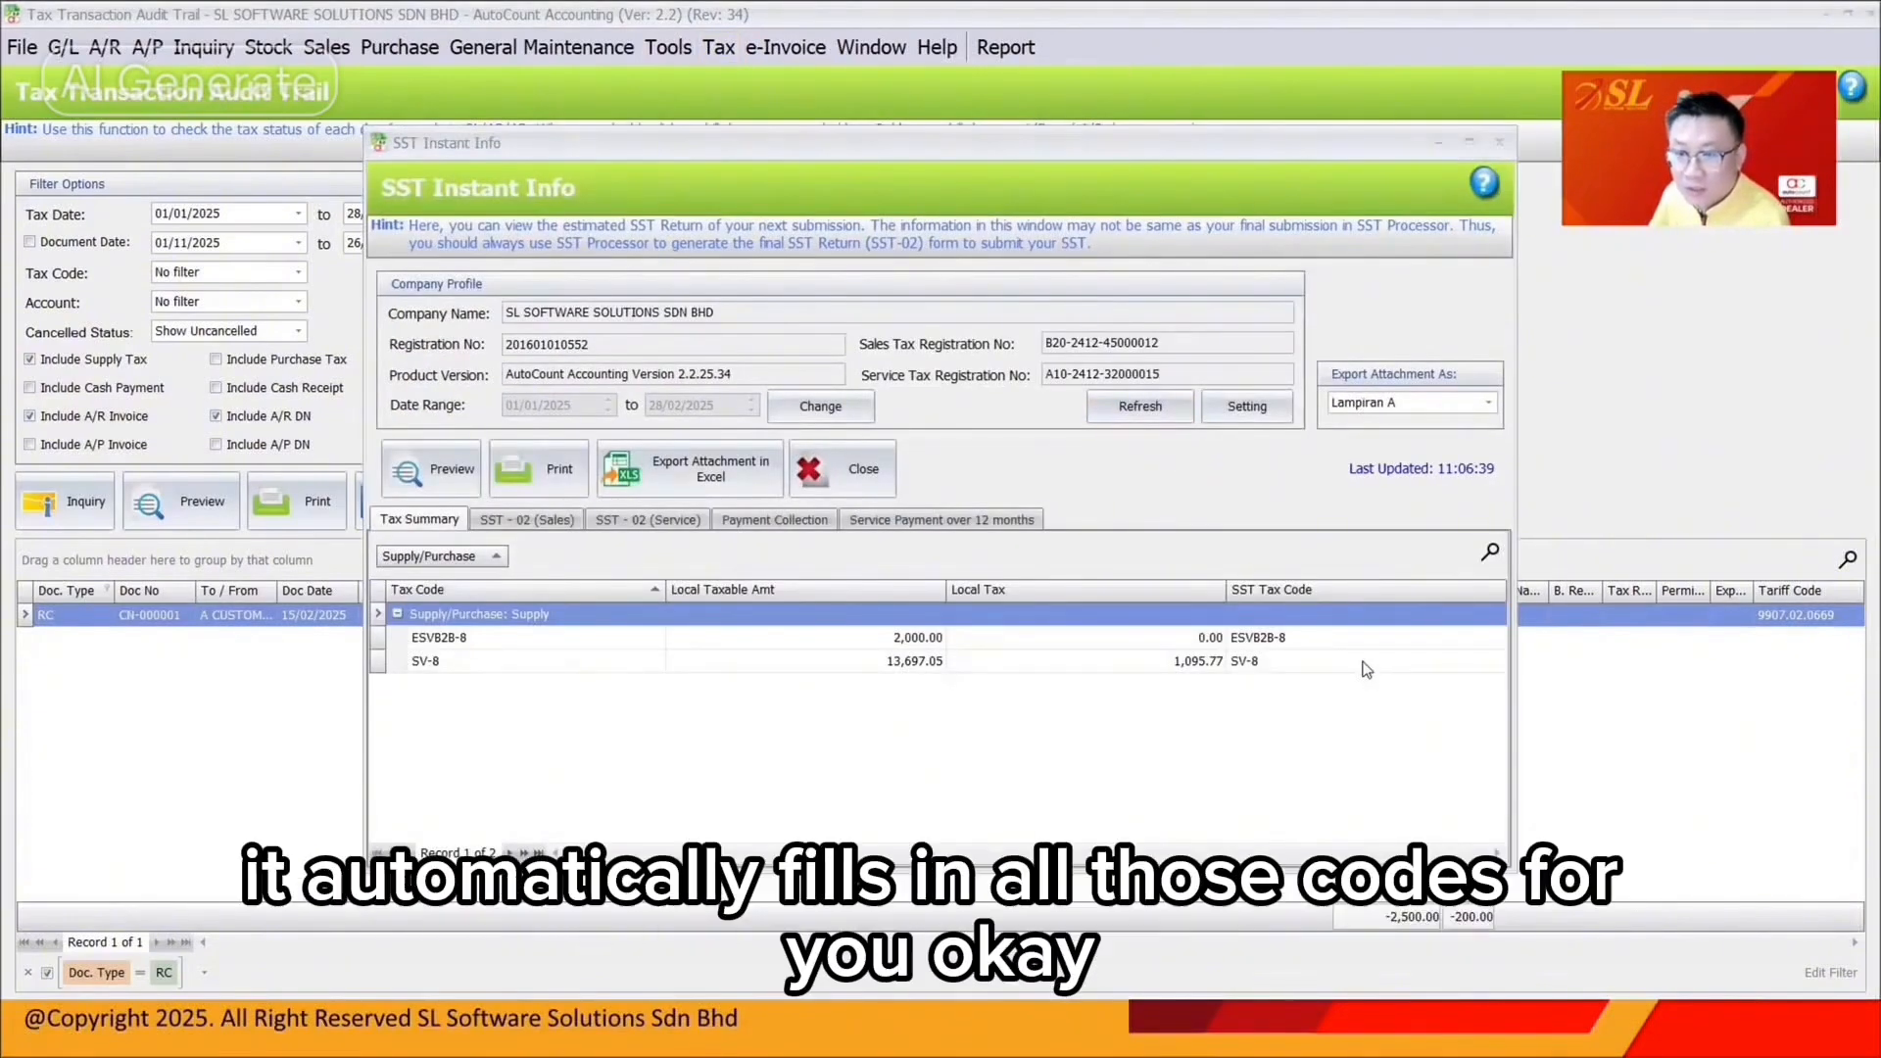
{"action": "left_click", "coordinate": [941, 645]}
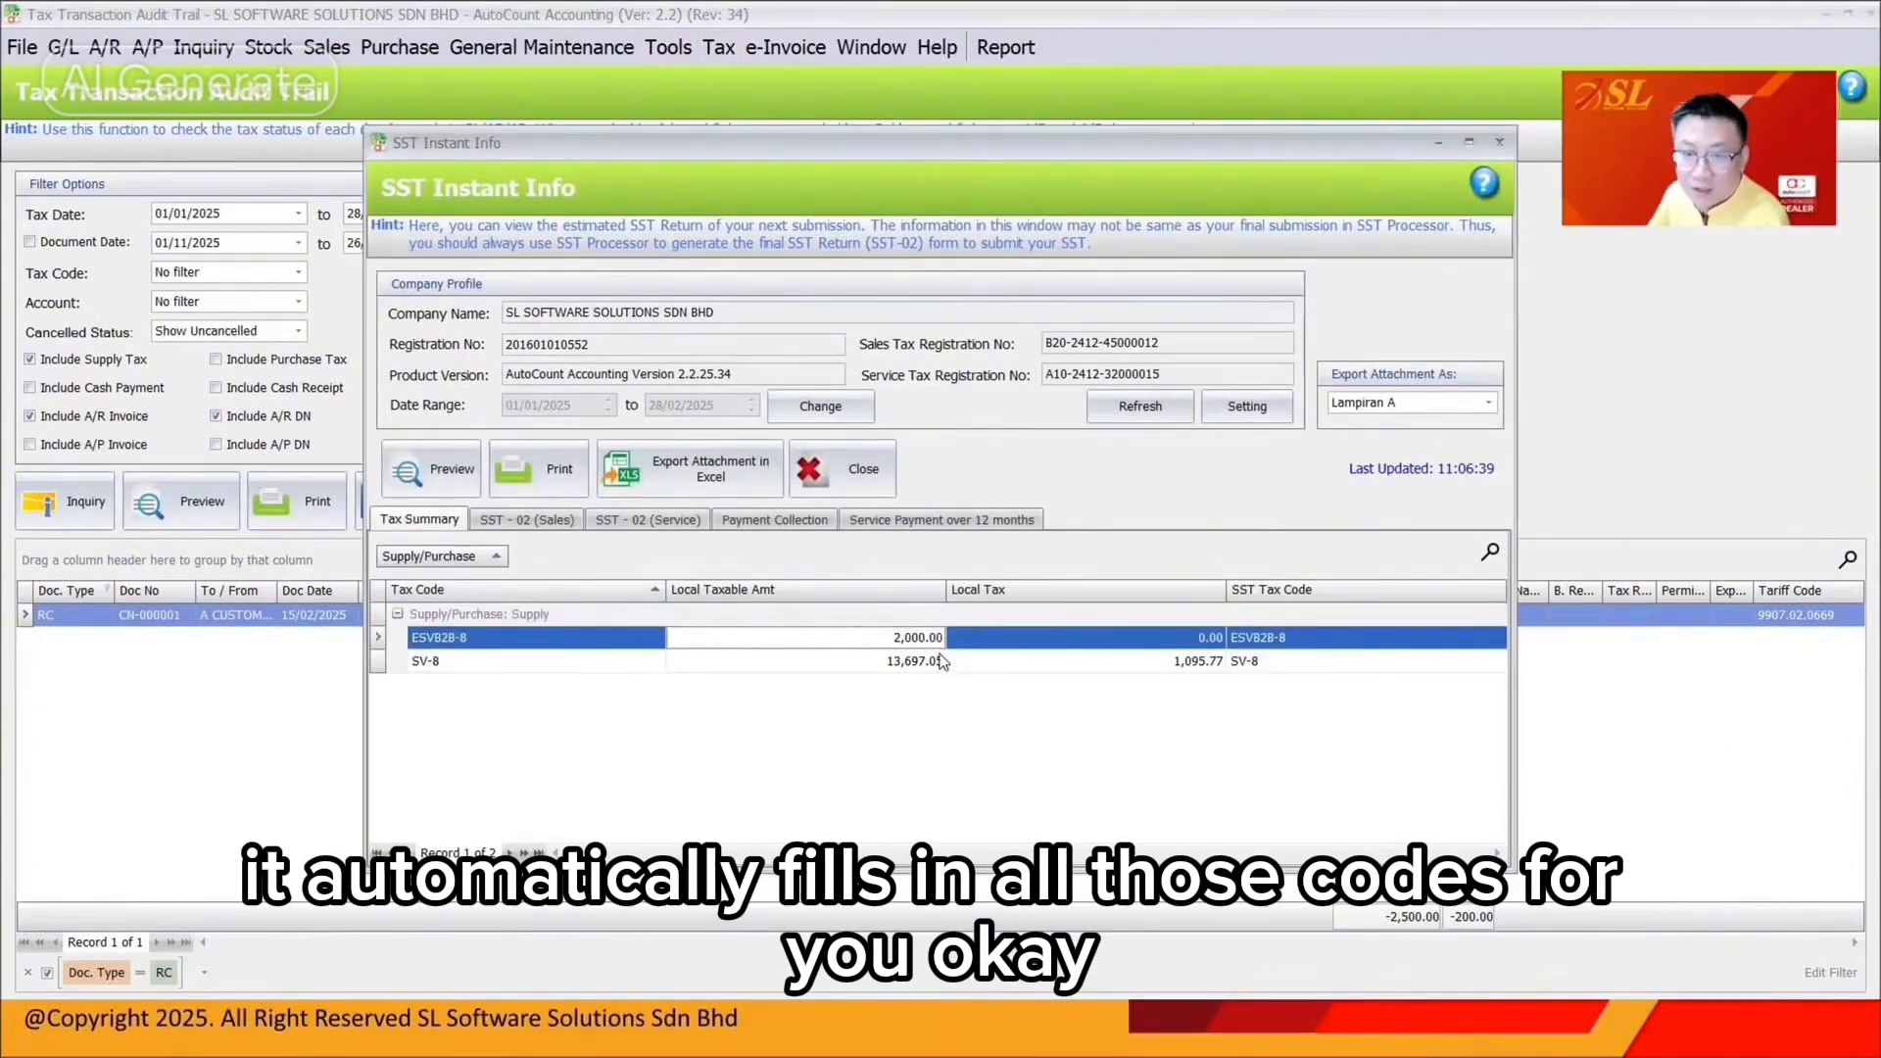
{"action": "left_click", "coordinate": [913, 663]}
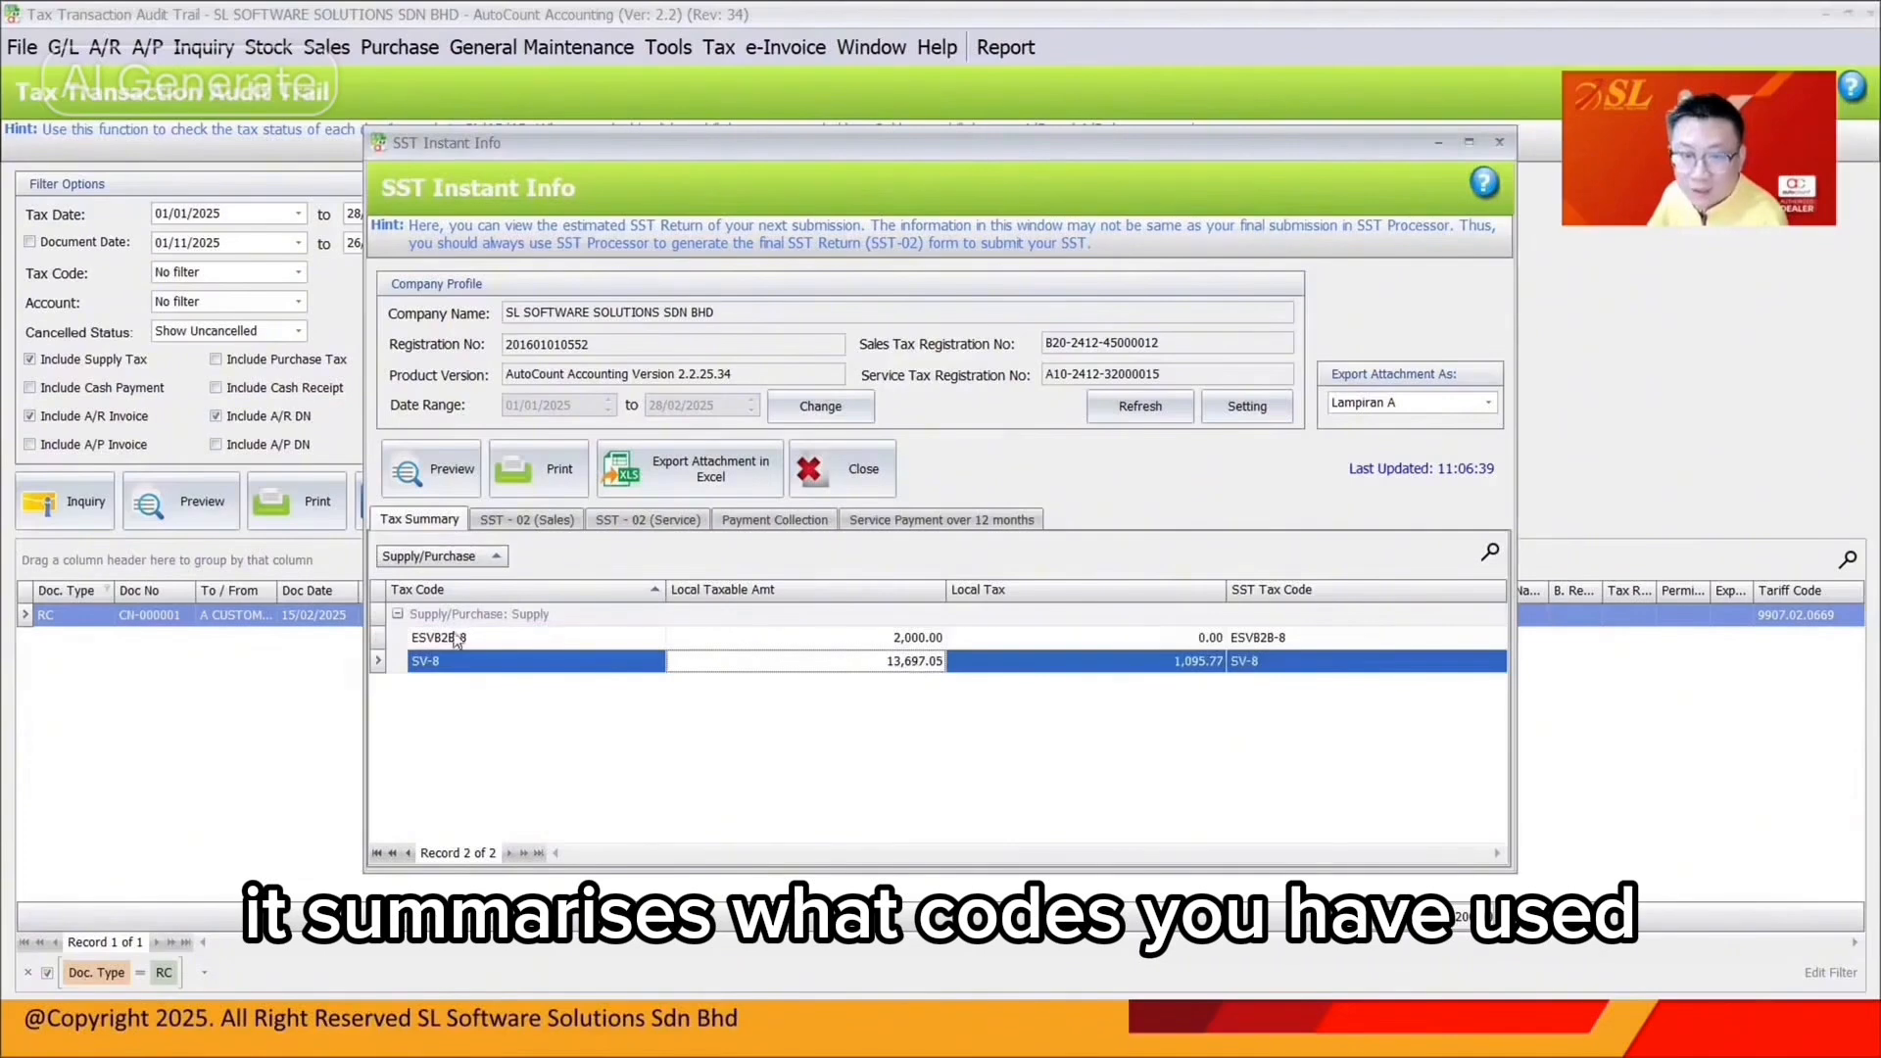
{"action": "left_click", "coordinate": [459, 639]}
{"action": "left_click", "coordinate": [464, 663]}
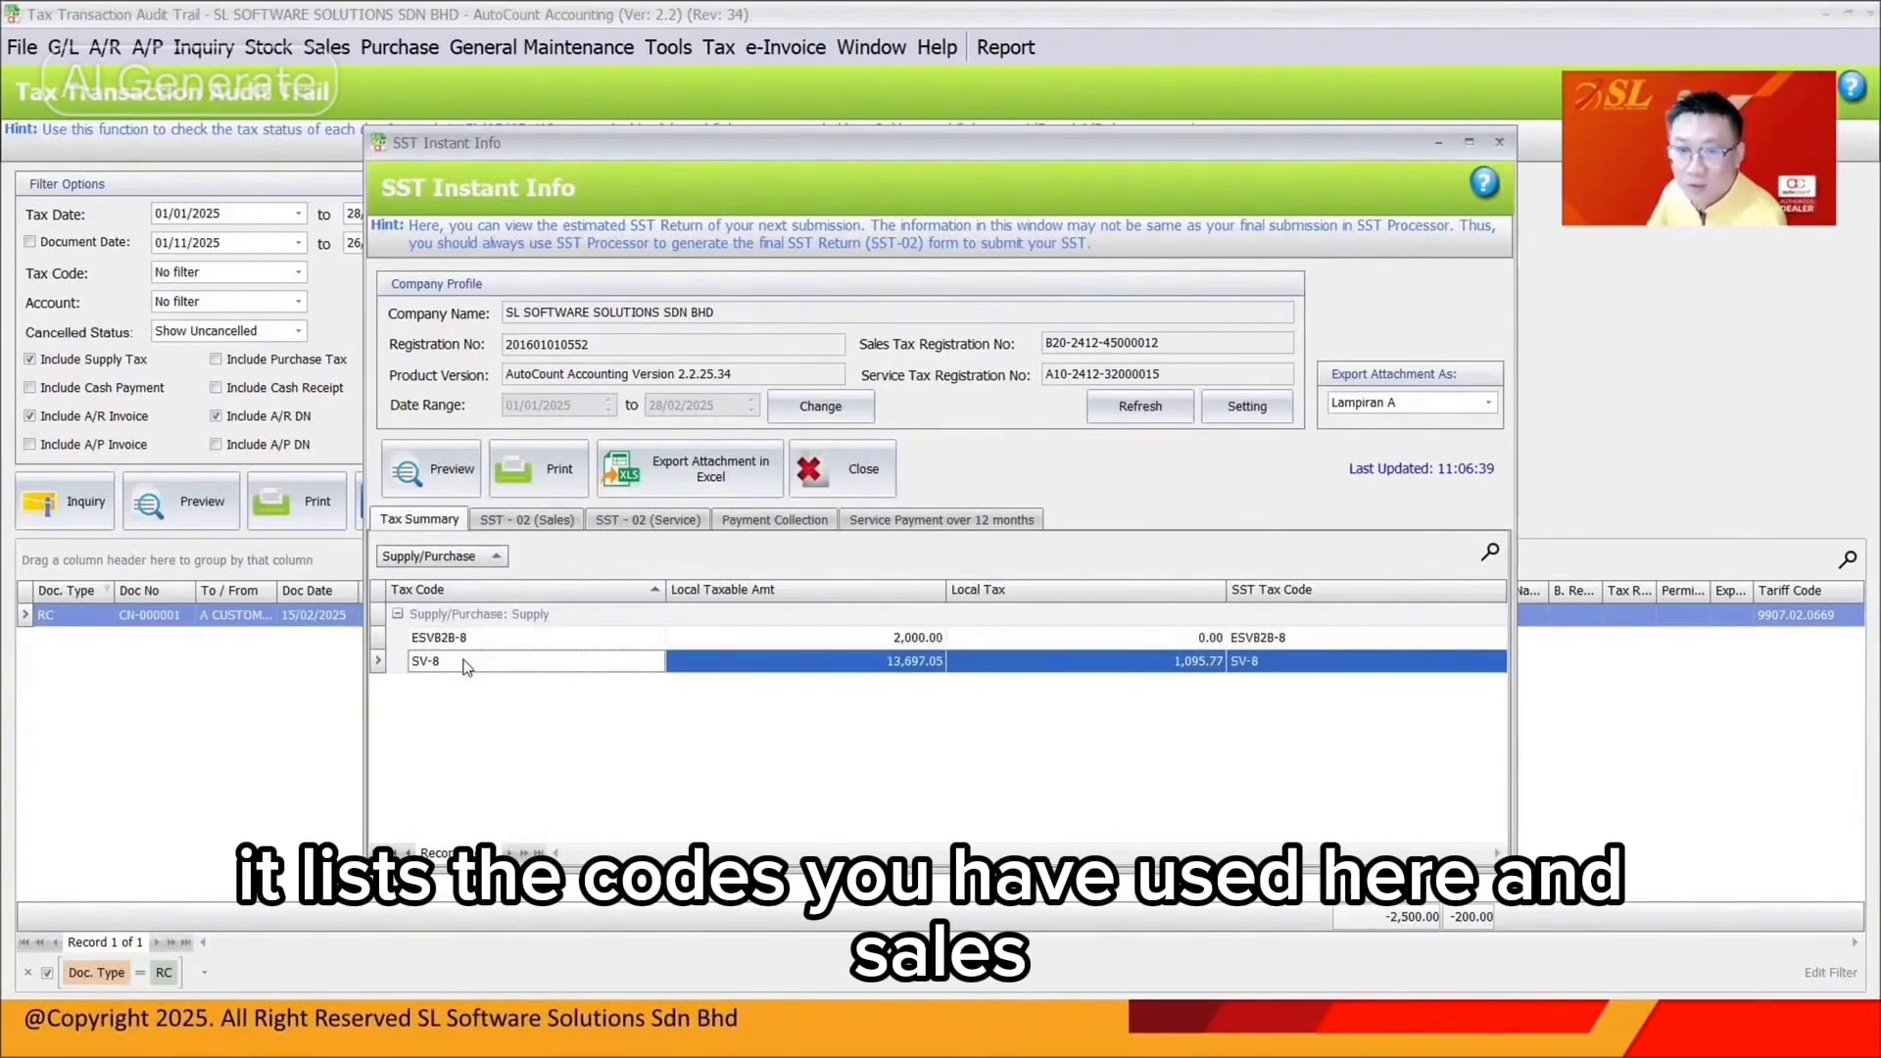
Review the SST-02 (Sales) form, then view the SST-02 (Service) form maximised
{"action": "left_click", "coordinate": [551, 522]}
{"action": "scroll", "coordinate": [976, 662], "scroll_direction": "down", "scroll_amount": 12}
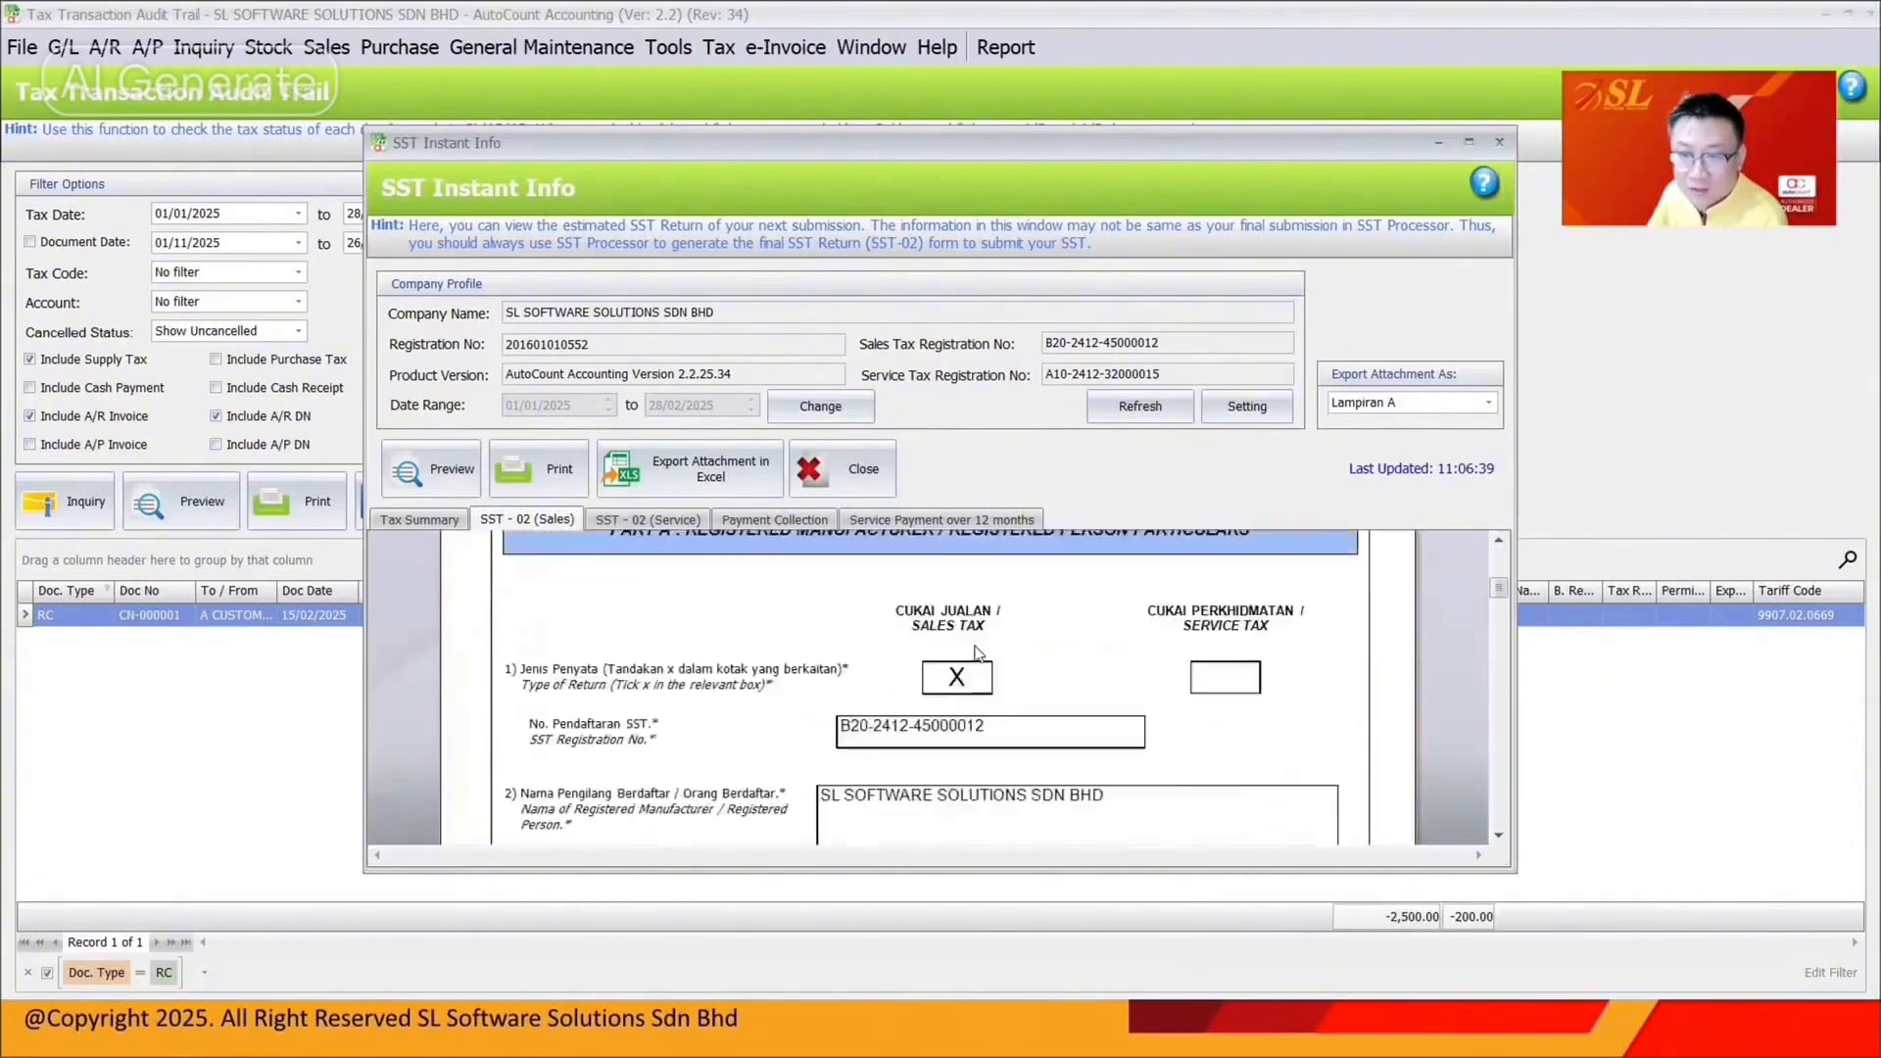
{"action": "scroll", "coordinate": [976, 654], "scroll_direction": "down", "scroll_amount": 6}
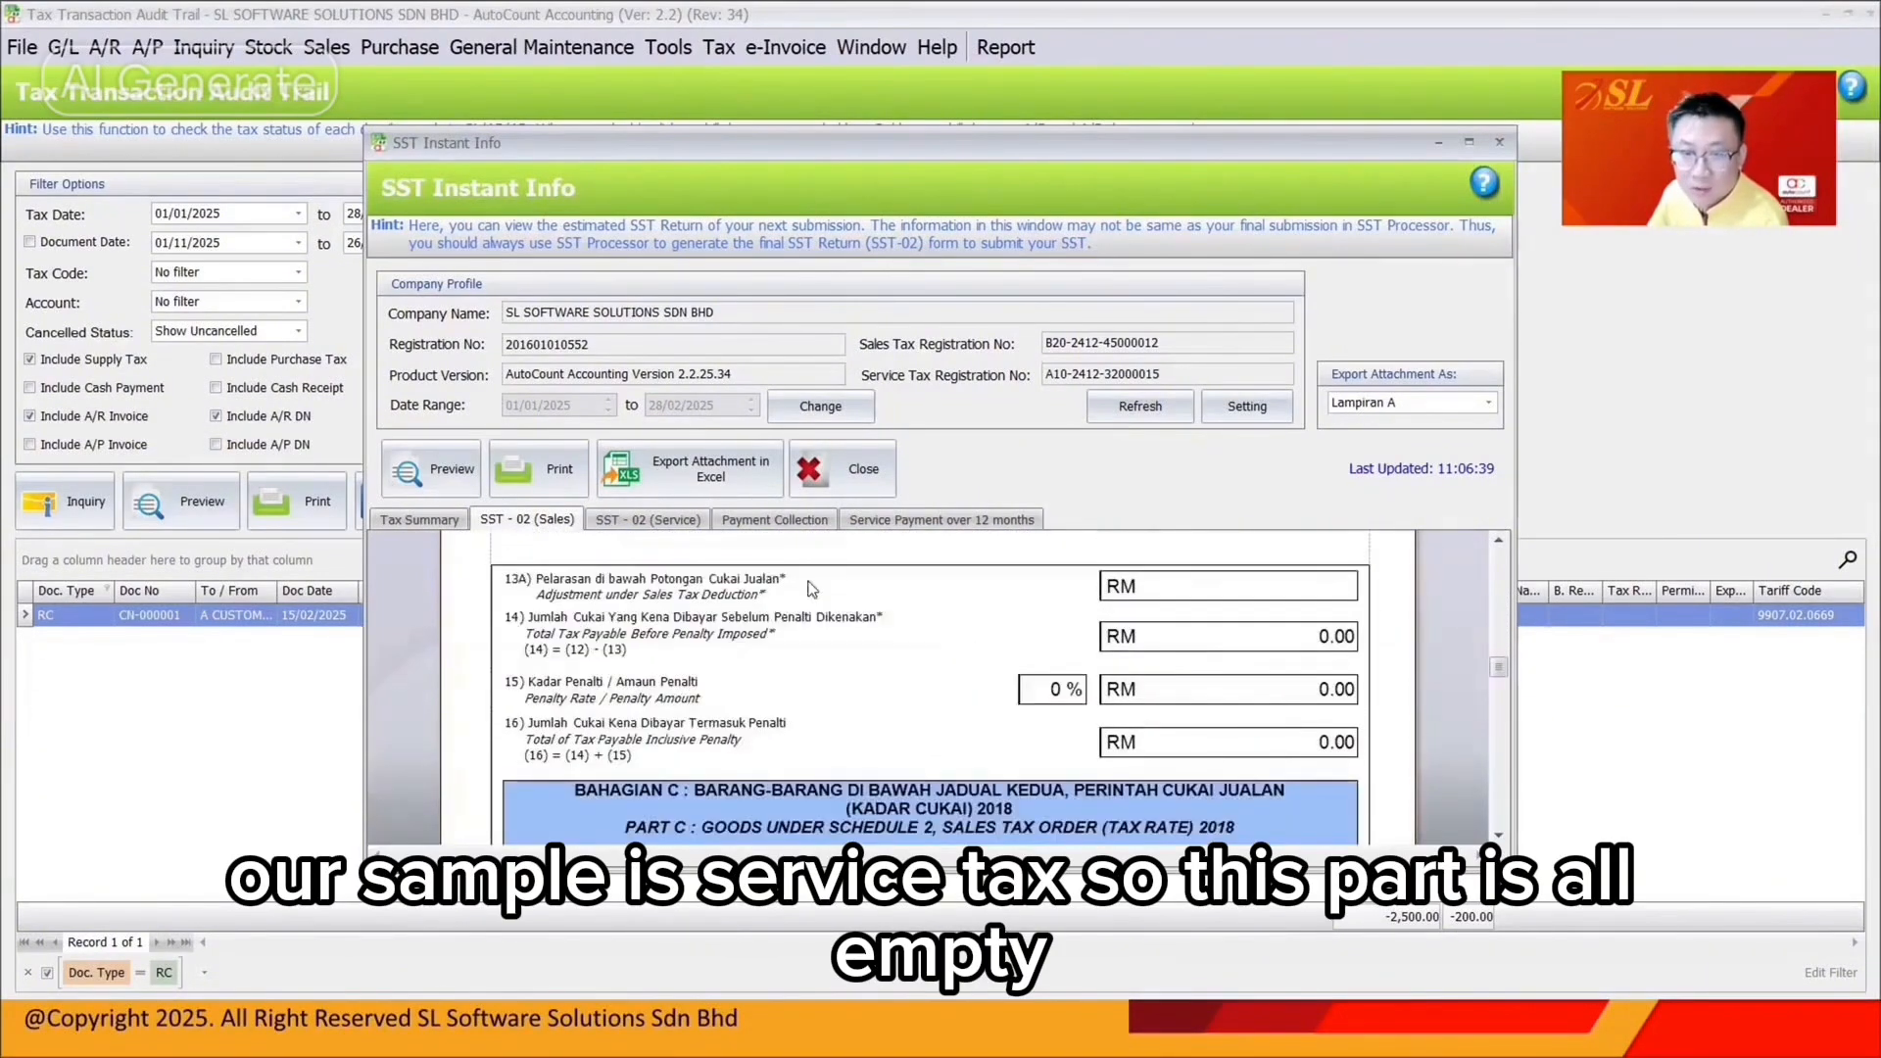
{"action": "left_click", "coordinate": [648, 519]}
{"action": "left_click", "coordinate": [1469, 142]}
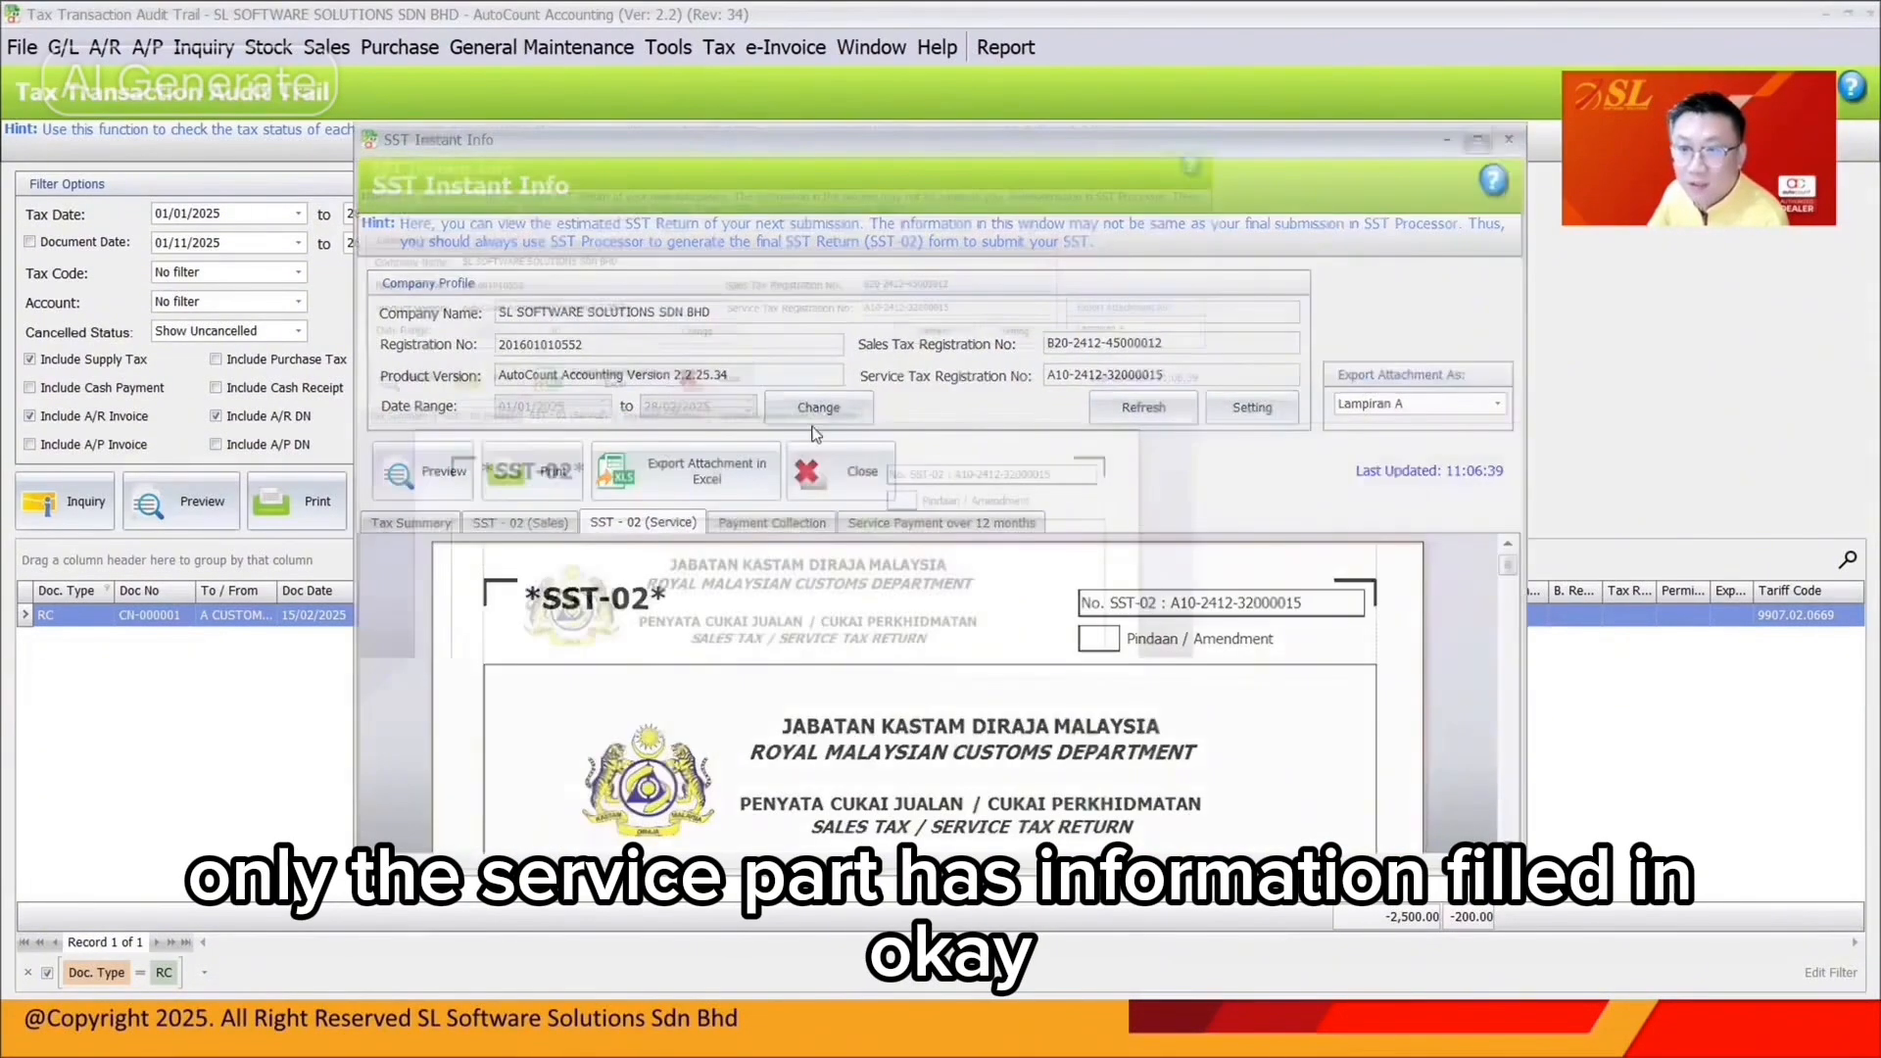
Scroll the SST-02 service form to the Part B1 JUMLAH/TOTAL rows of 16,197.05
{"action": "scroll", "coordinate": [924, 570], "scroll_direction": "down", "scroll_amount": 6}
{"action": "scroll", "coordinate": [924, 571], "scroll_direction": "down", "scroll_amount": 15}
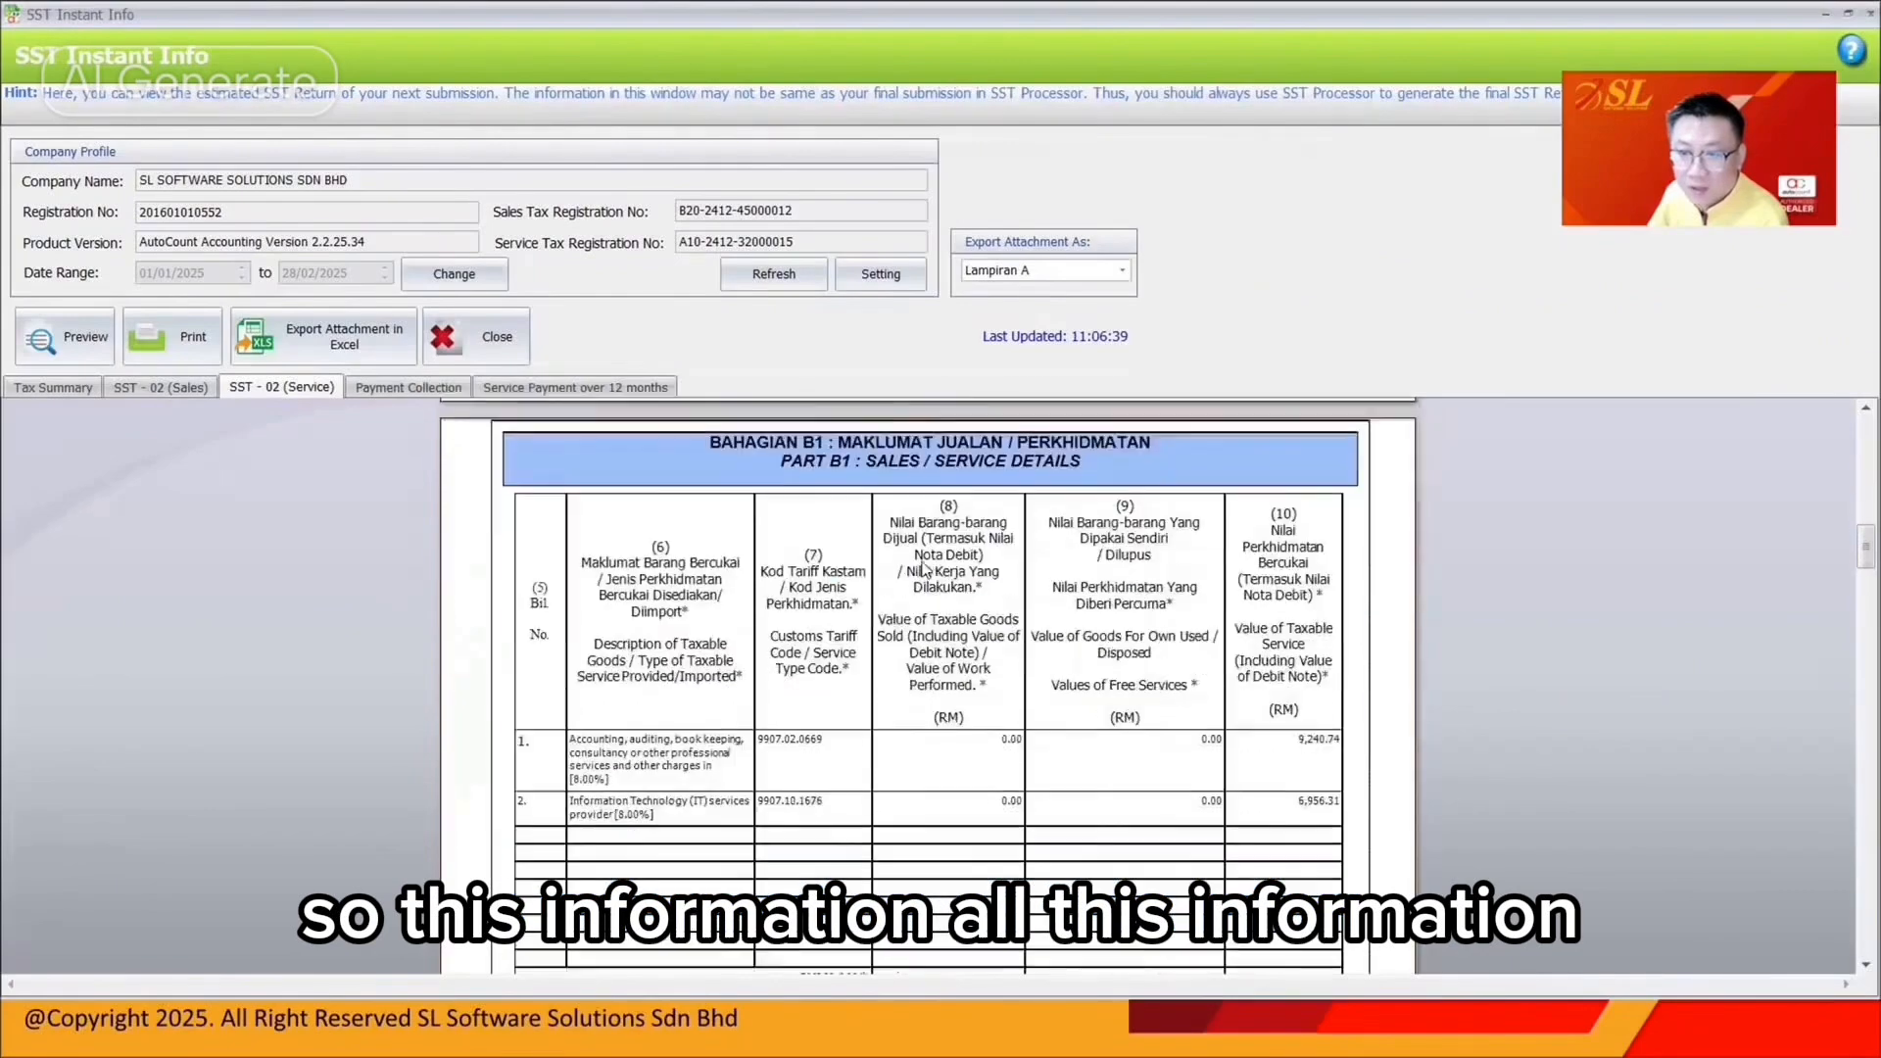
{"action": "scroll", "coordinate": [923, 571], "scroll_direction": "down", "scroll_amount": 15}
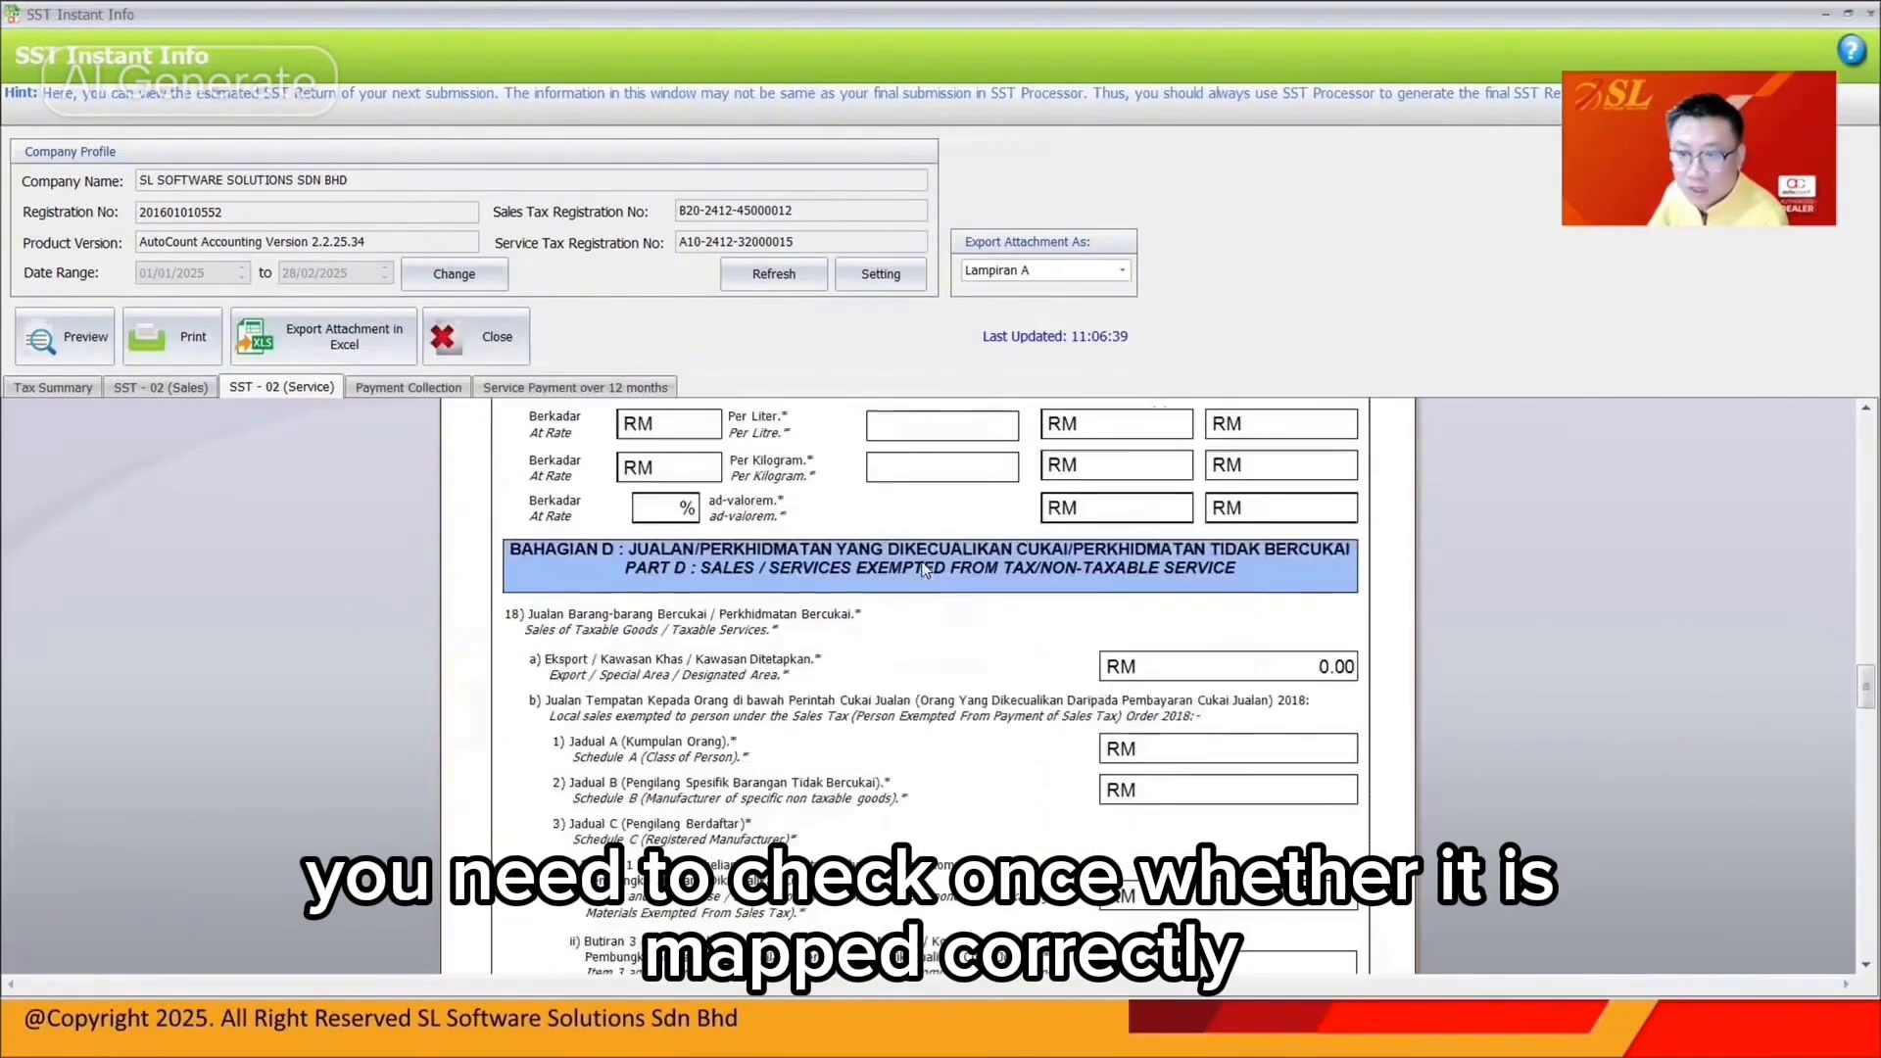
{"action": "scroll", "coordinate": [923, 570], "scroll_direction": "up", "scroll_amount": 12}
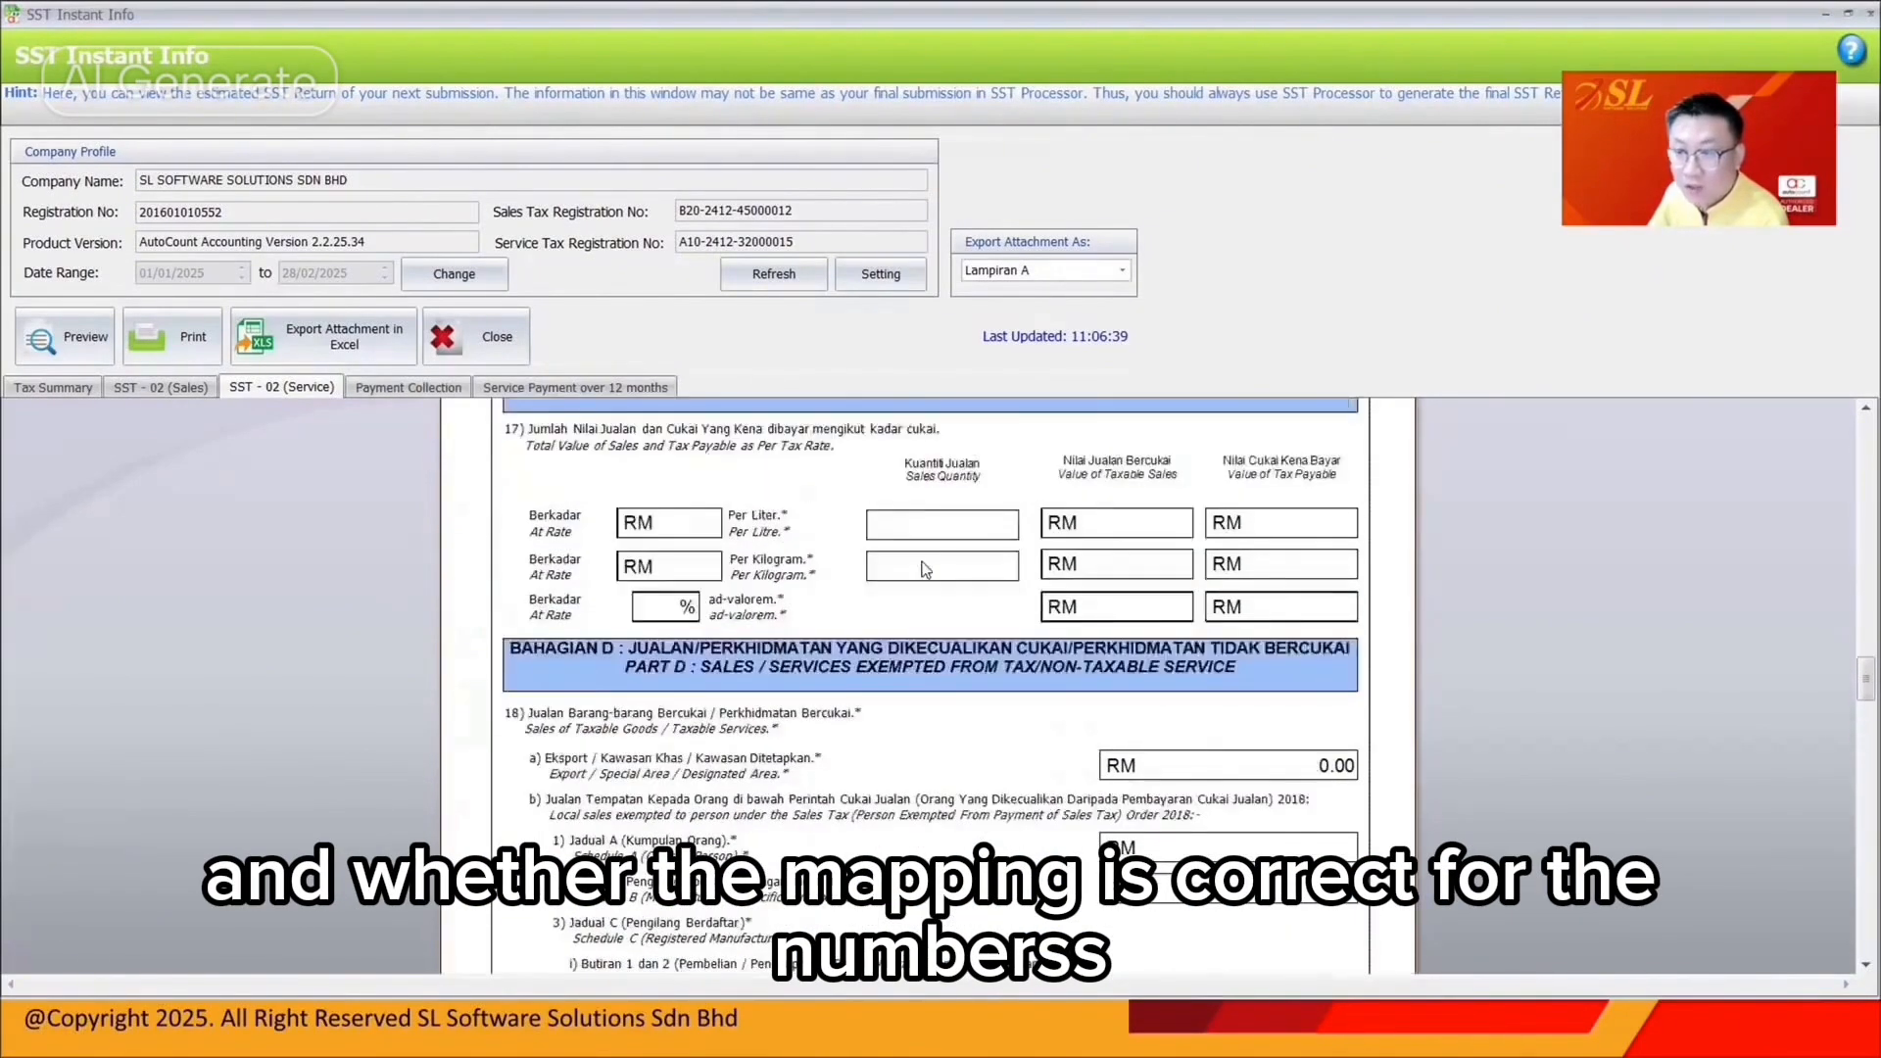
{"action": "scroll", "coordinate": [923, 570], "scroll_direction": "up", "scroll_amount": 3}
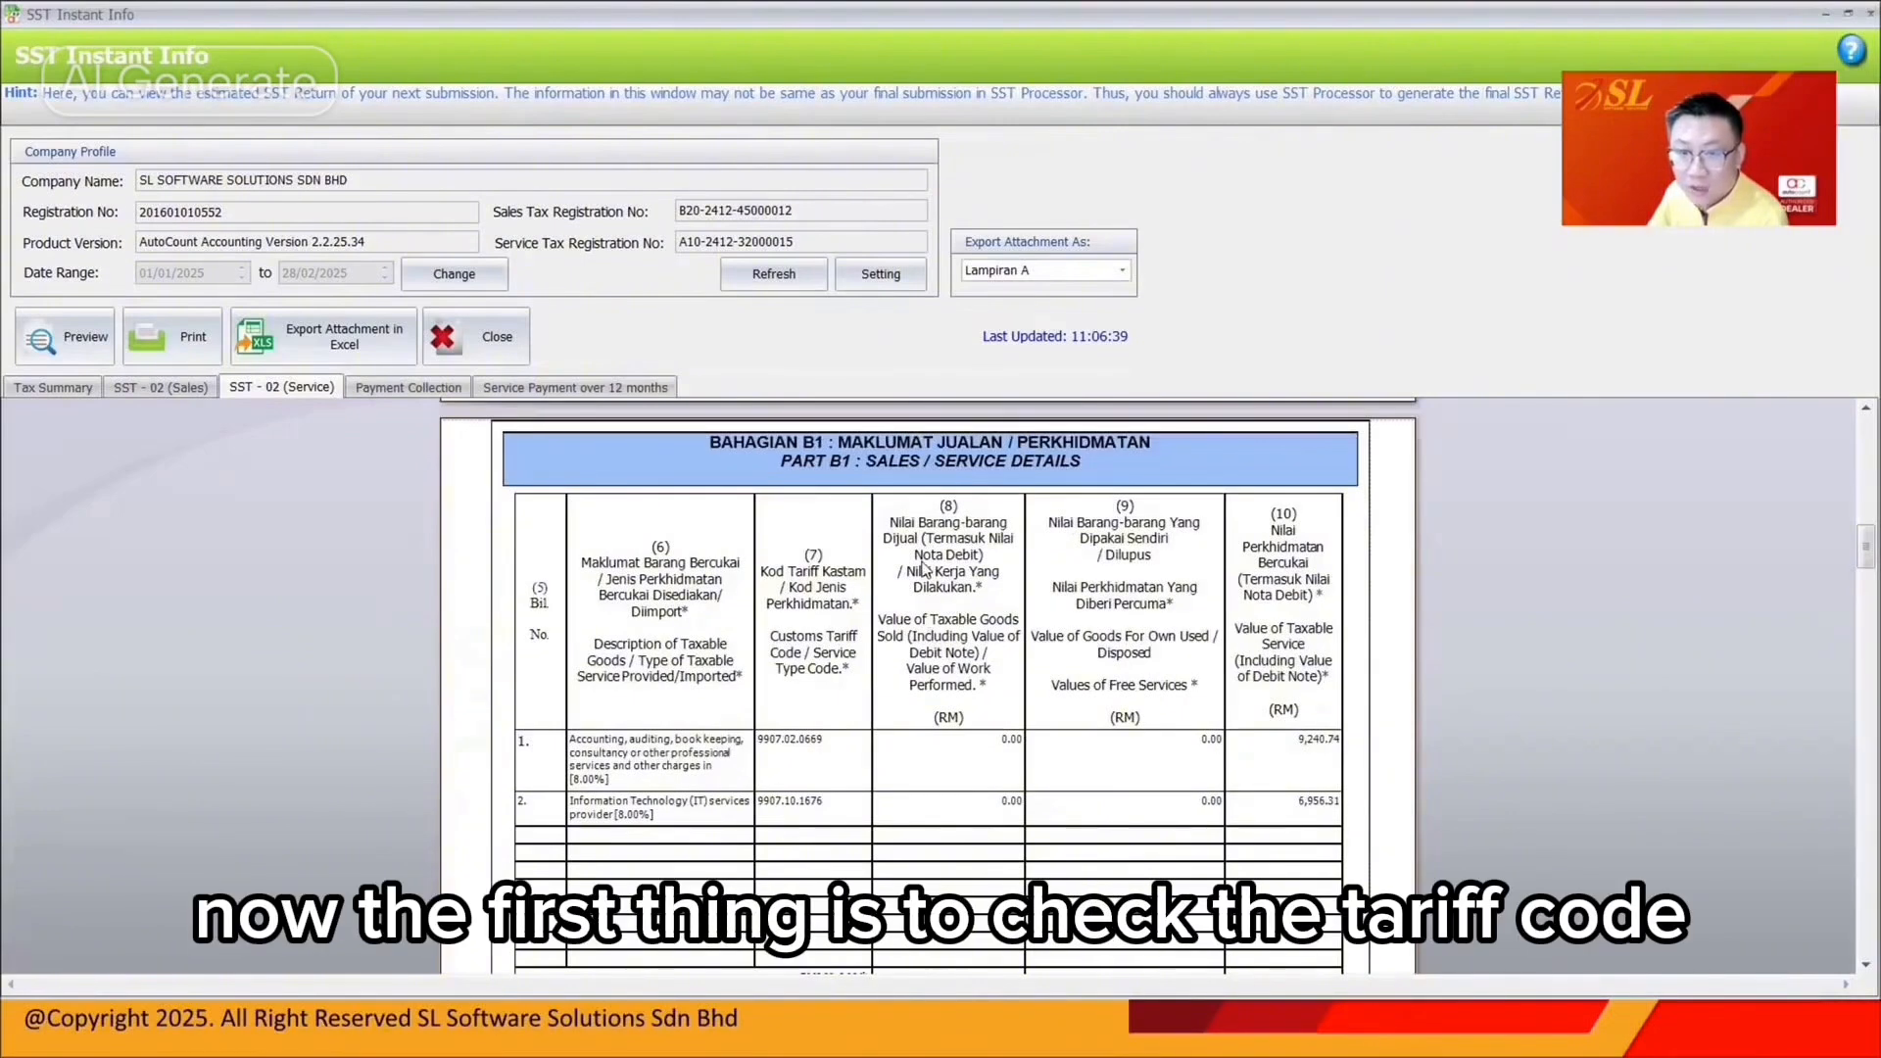
{"action": "scroll", "coordinate": [924, 570], "scroll_direction": "down", "scroll_amount": 3}
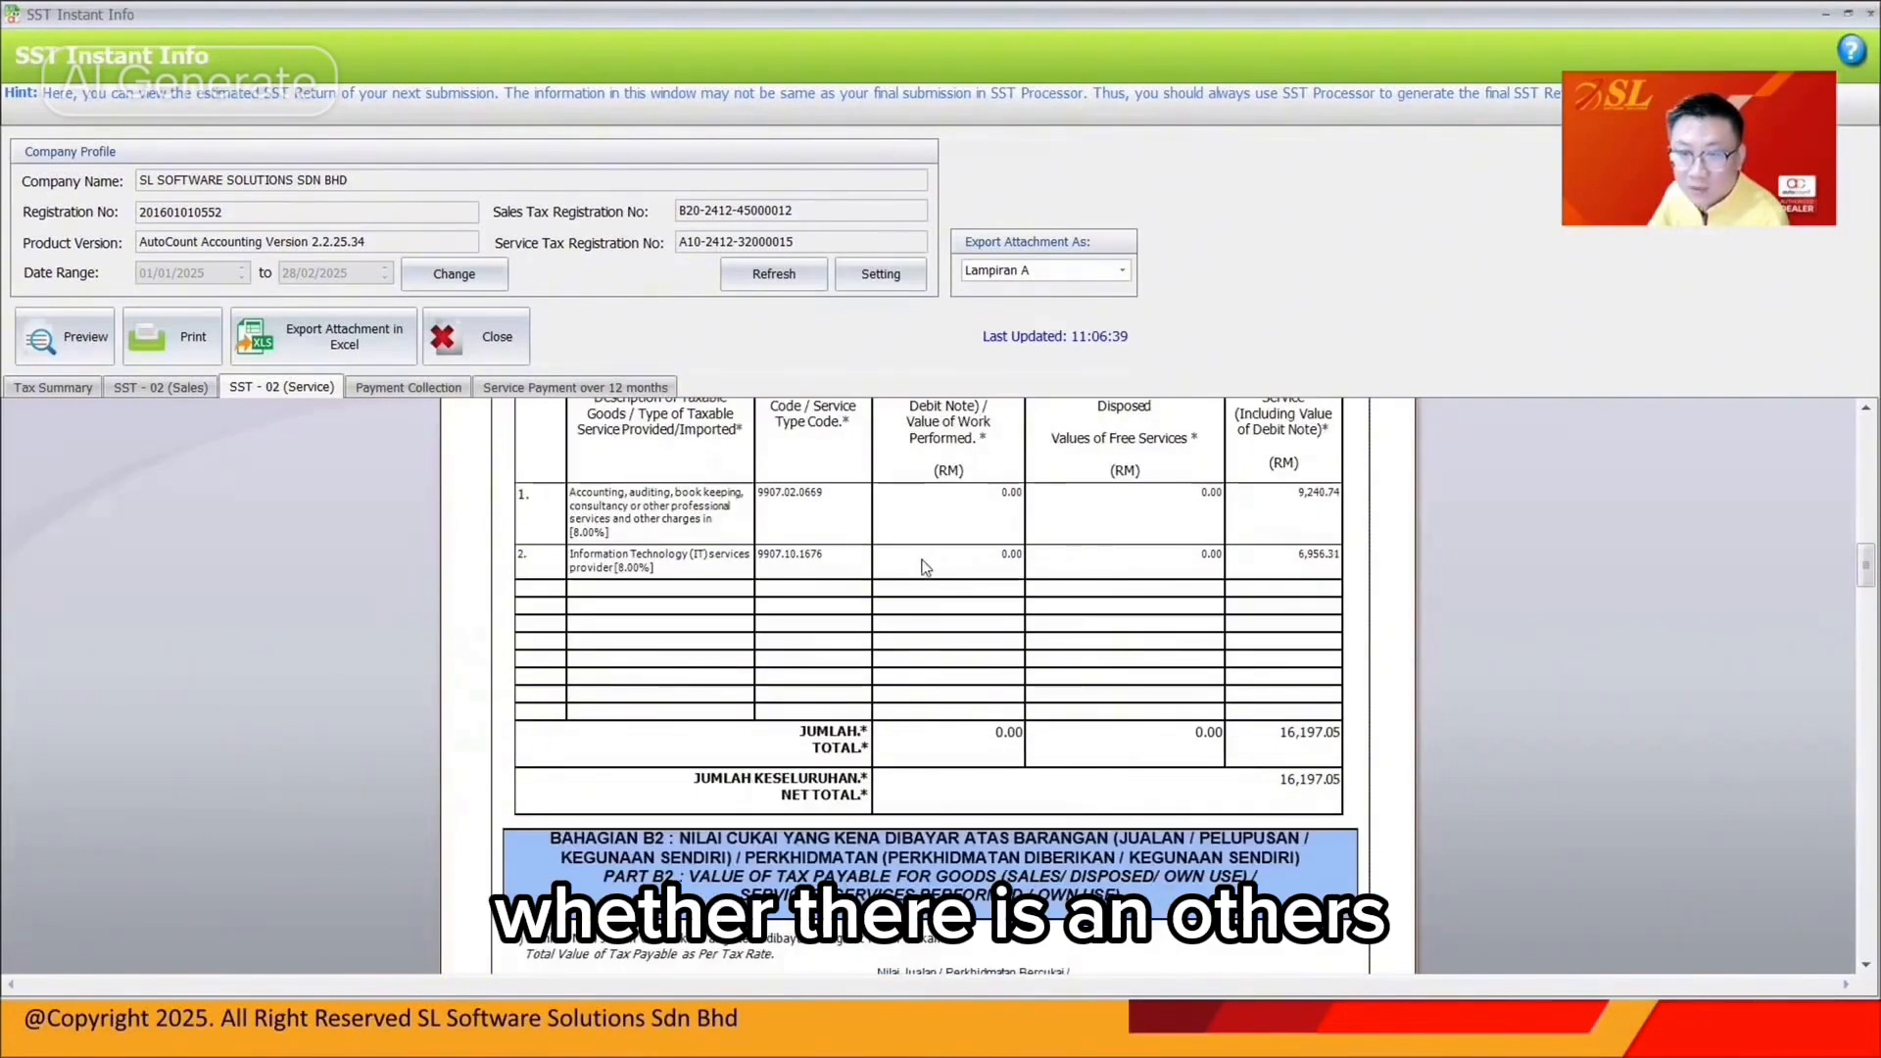
{"action": "scroll", "coordinate": [924, 570], "scroll_direction": "up", "scroll_amount": 1}
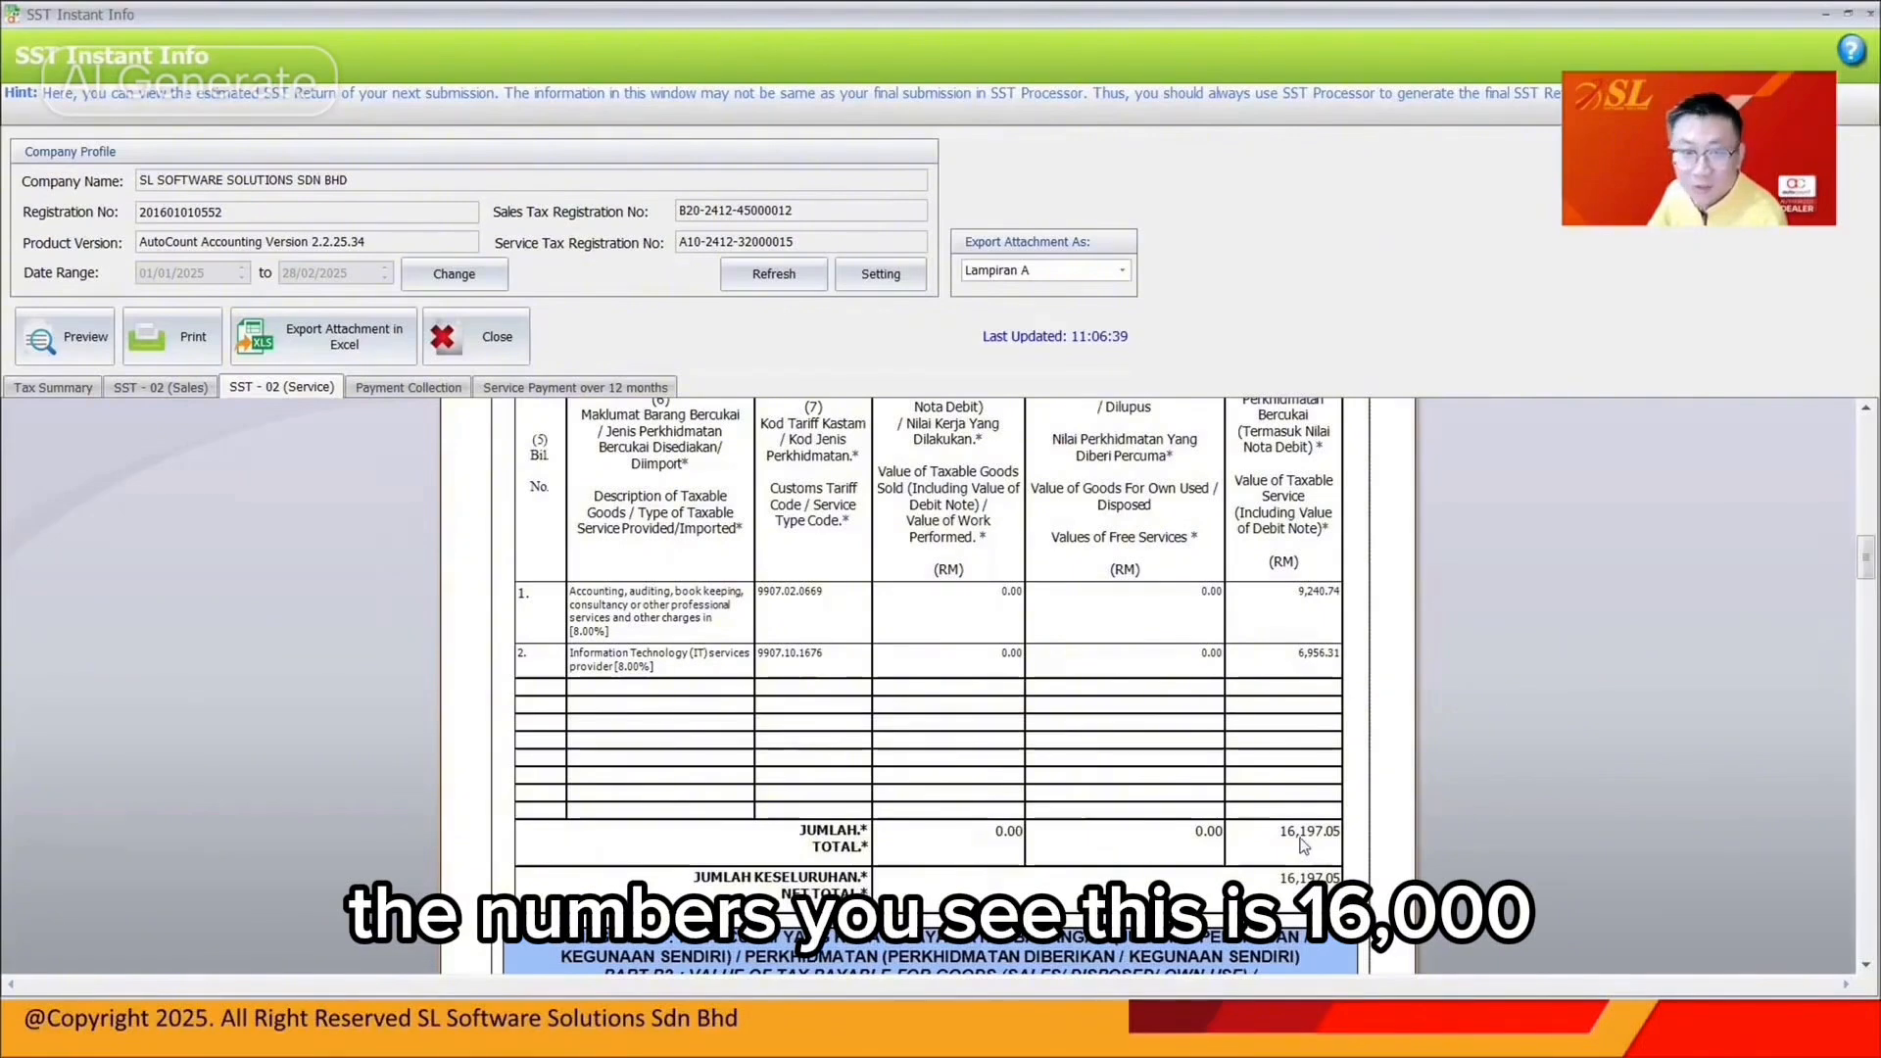
Compare against the SV-8 taxable amount 13,697.05 in the summary, then revisit the service form
{"action": "left_click", "coordinate": [84, 390]}
{"action": "left_click", "coordinate": [903, 534]}
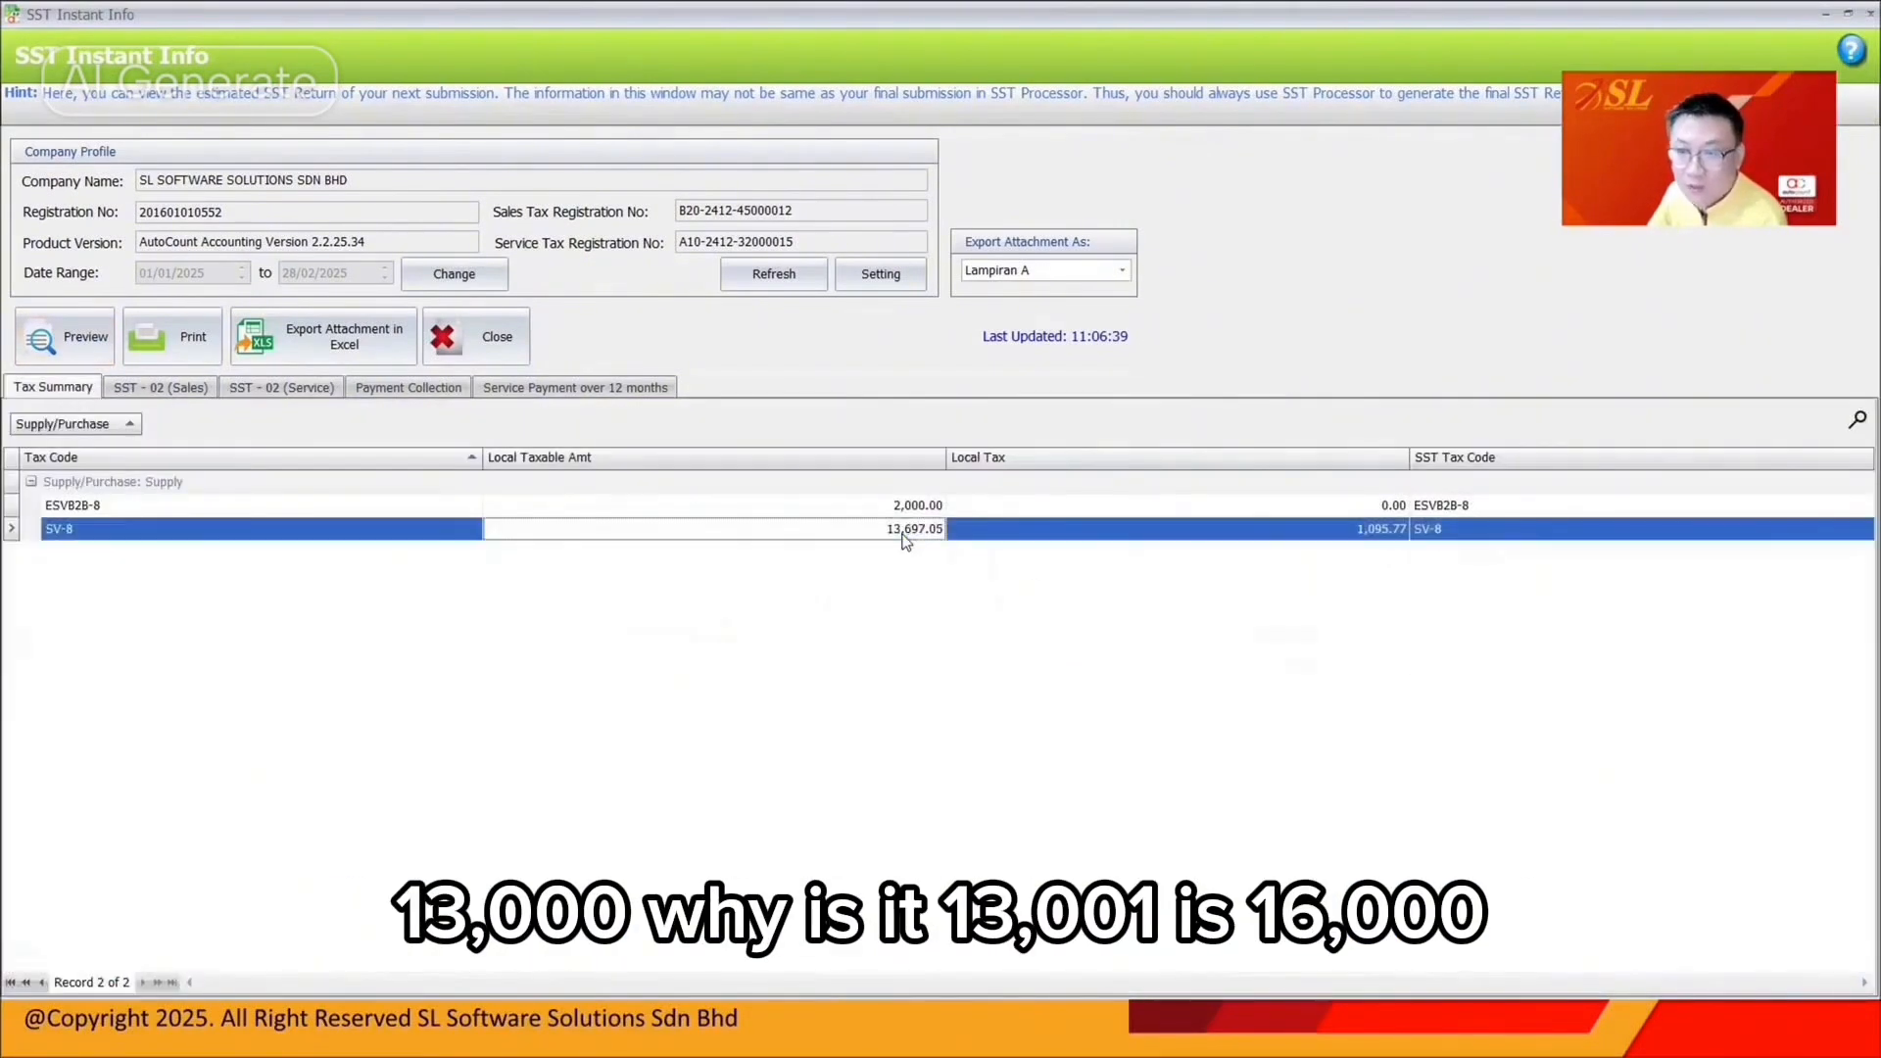
{"action": "left_click", "coordinate": [319, 390]}
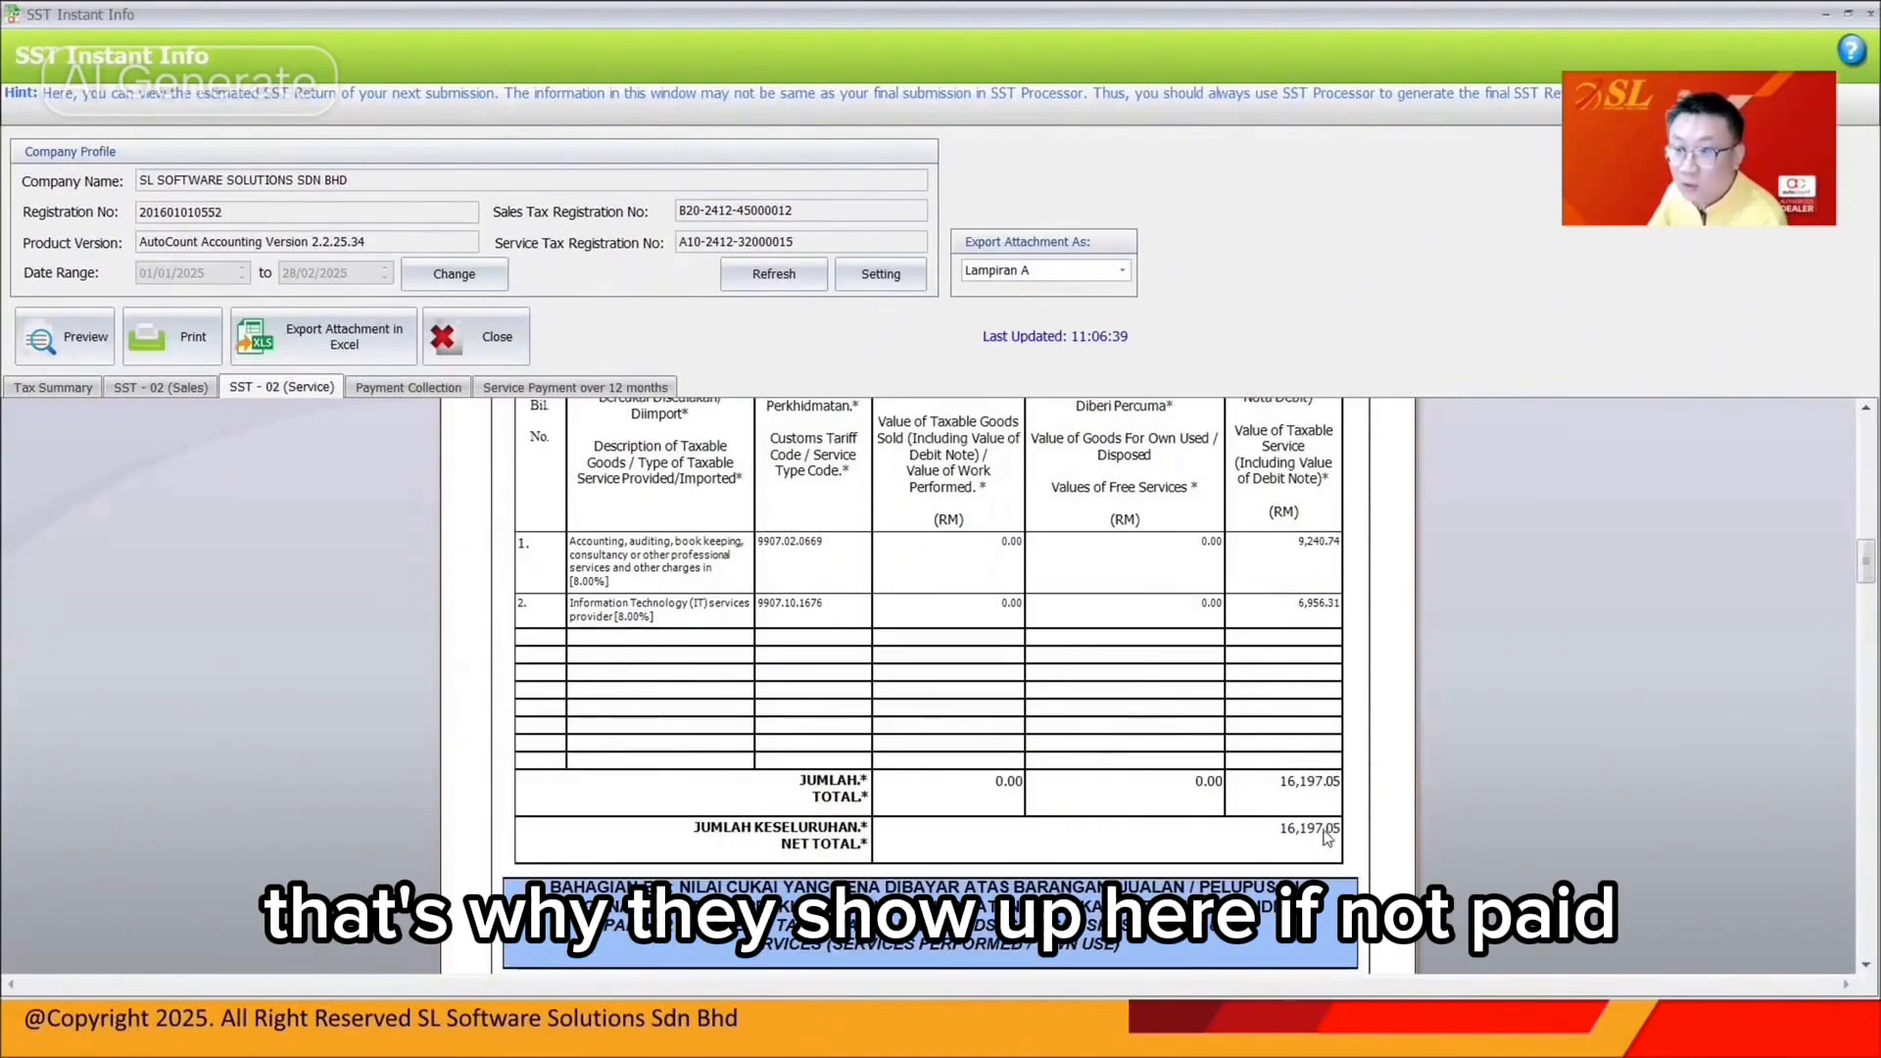
{"action": "scroll", "coordinate": [1327, 840], "scroll_direction": "down", "scroll_amount": 1}
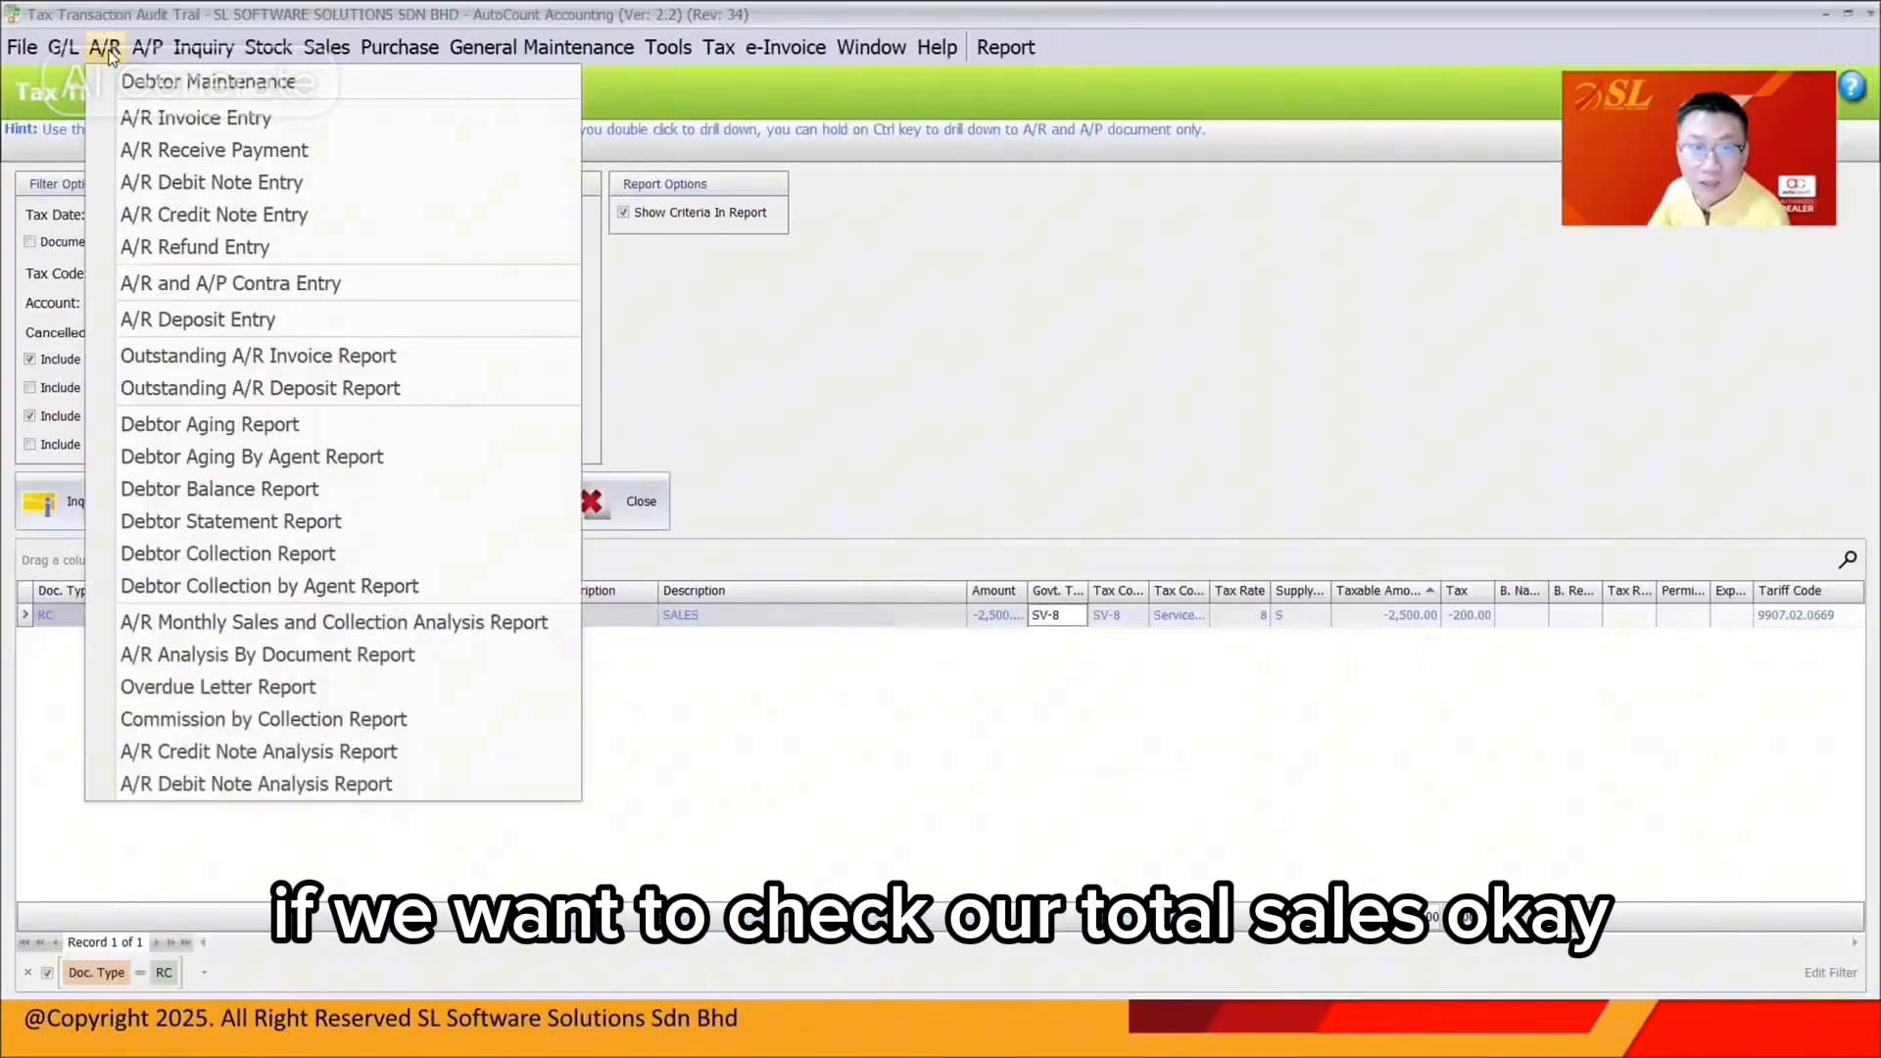
Preview the Statement of Comprehensive Income to 31/01/2025, showing net sales 18,500.00
{"action": "left_click", "coordinate": [63, 47]}
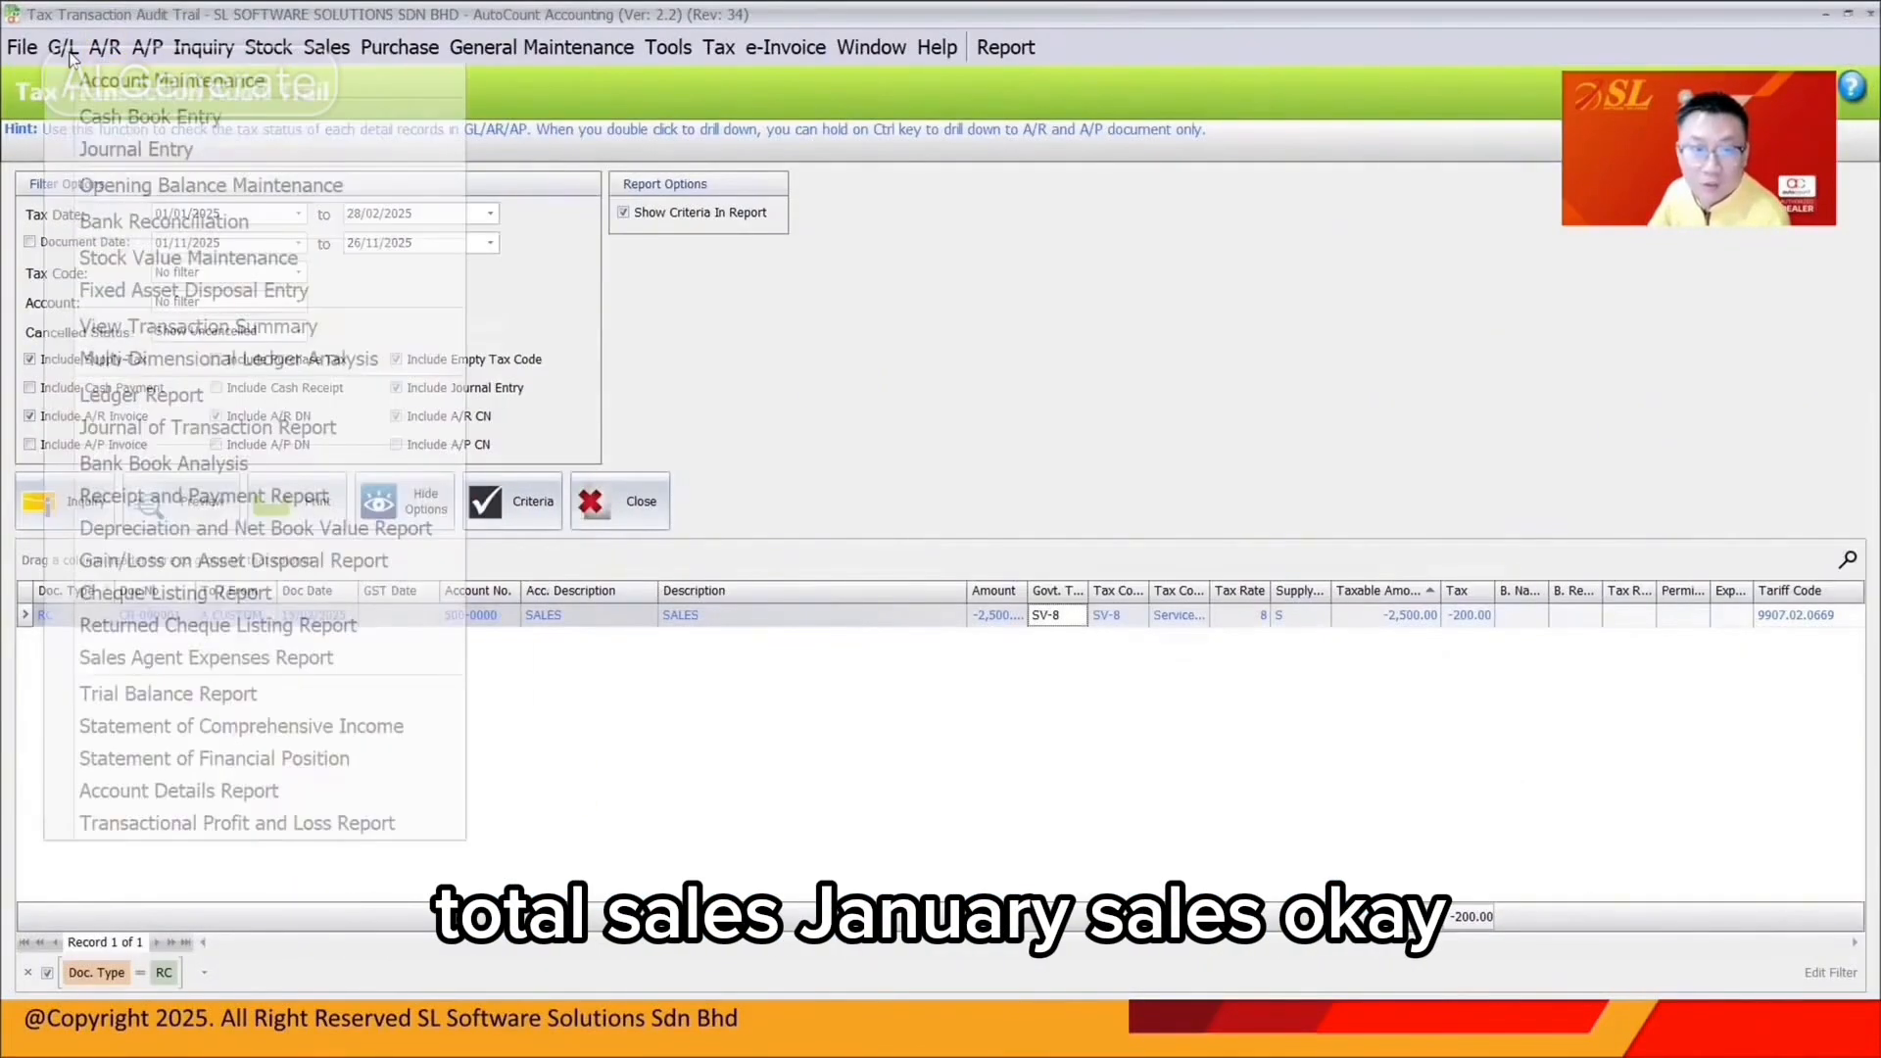
{"action": "left_click", "coordinate": [241, 726]}
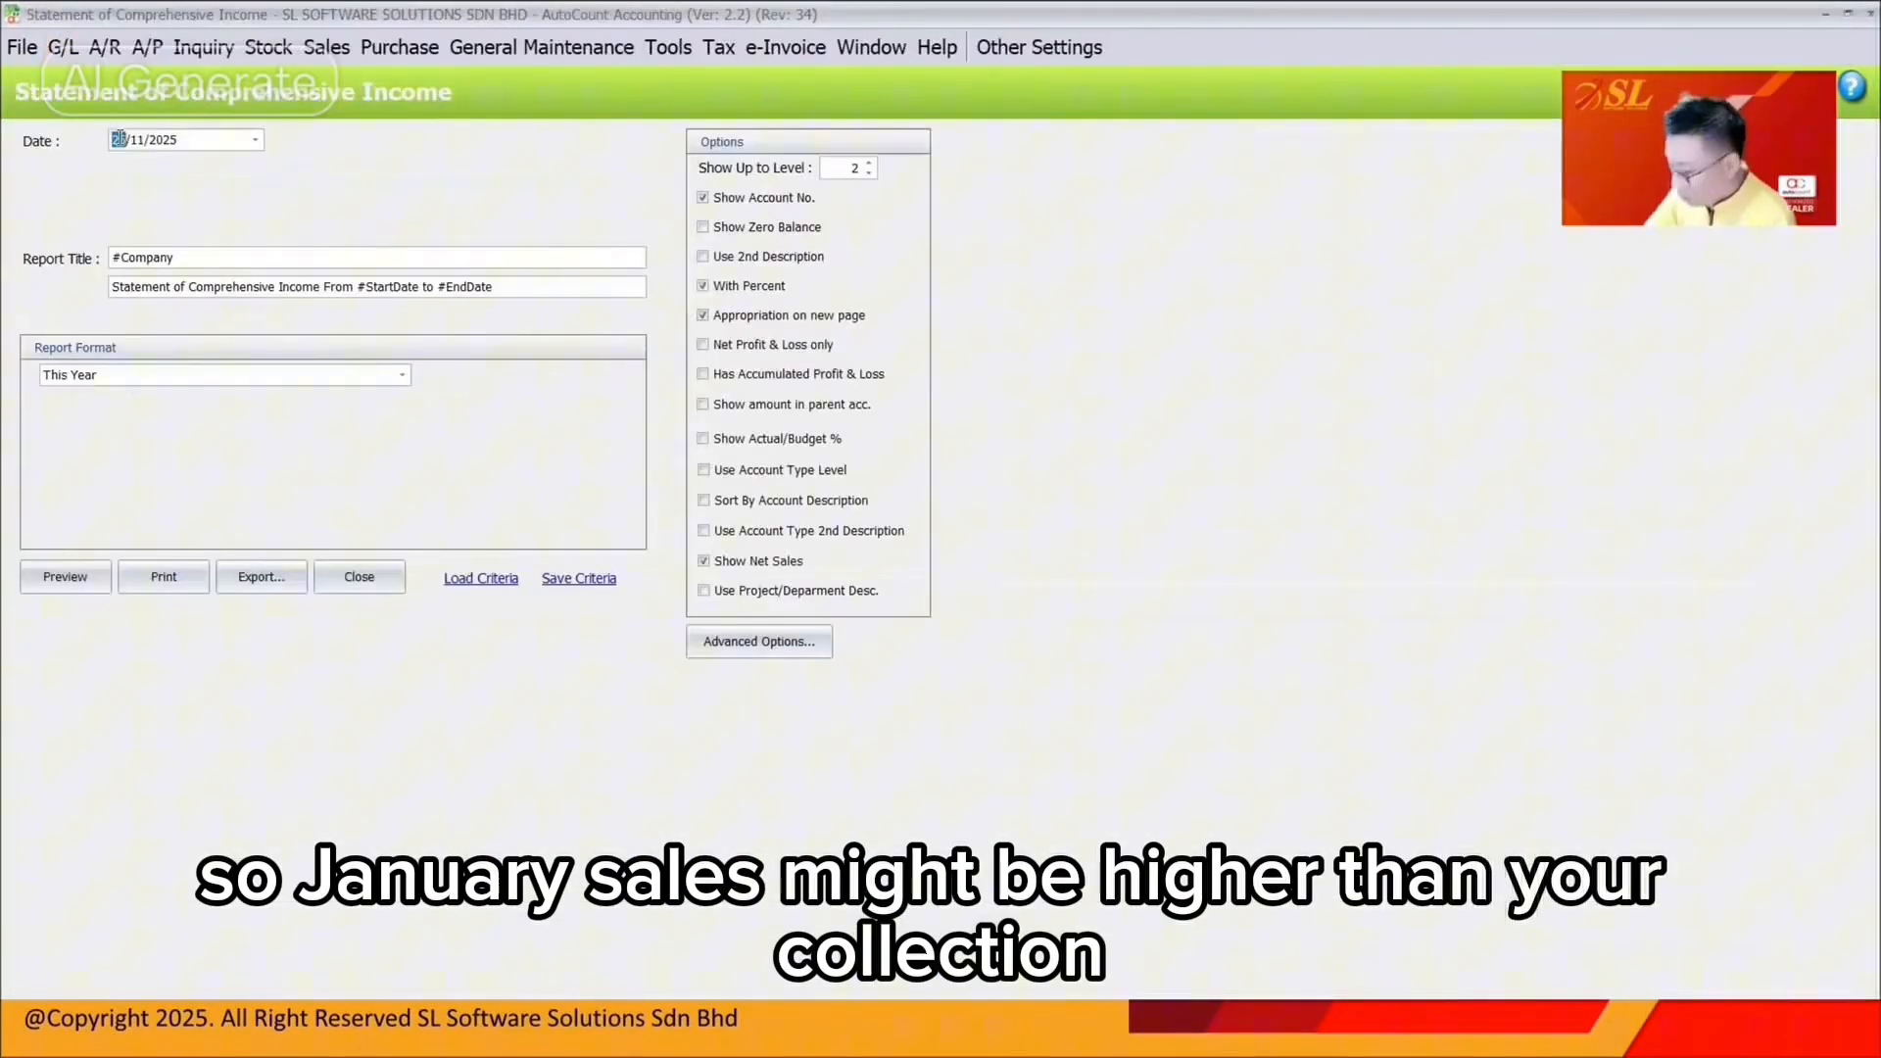
{"action": "type", "text": "3101"}
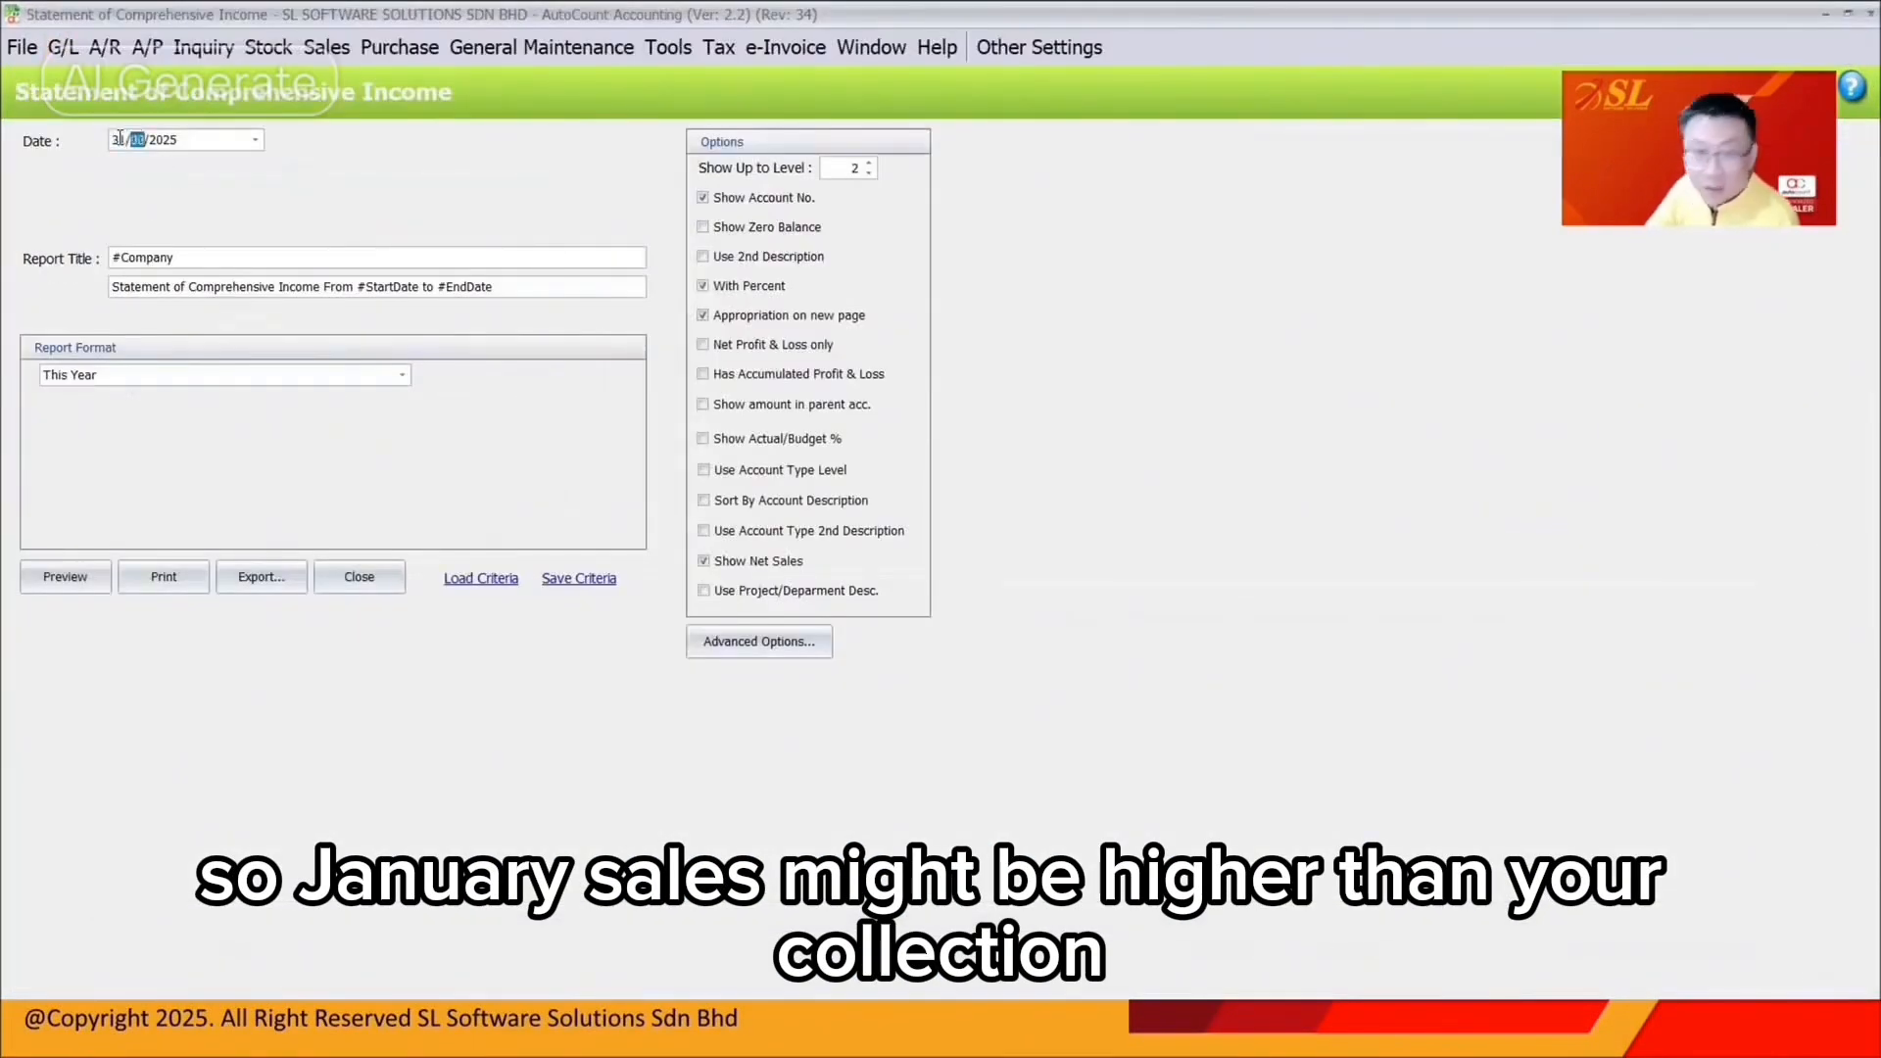
{"action": "left_click", "coordinate": [90, 579]}
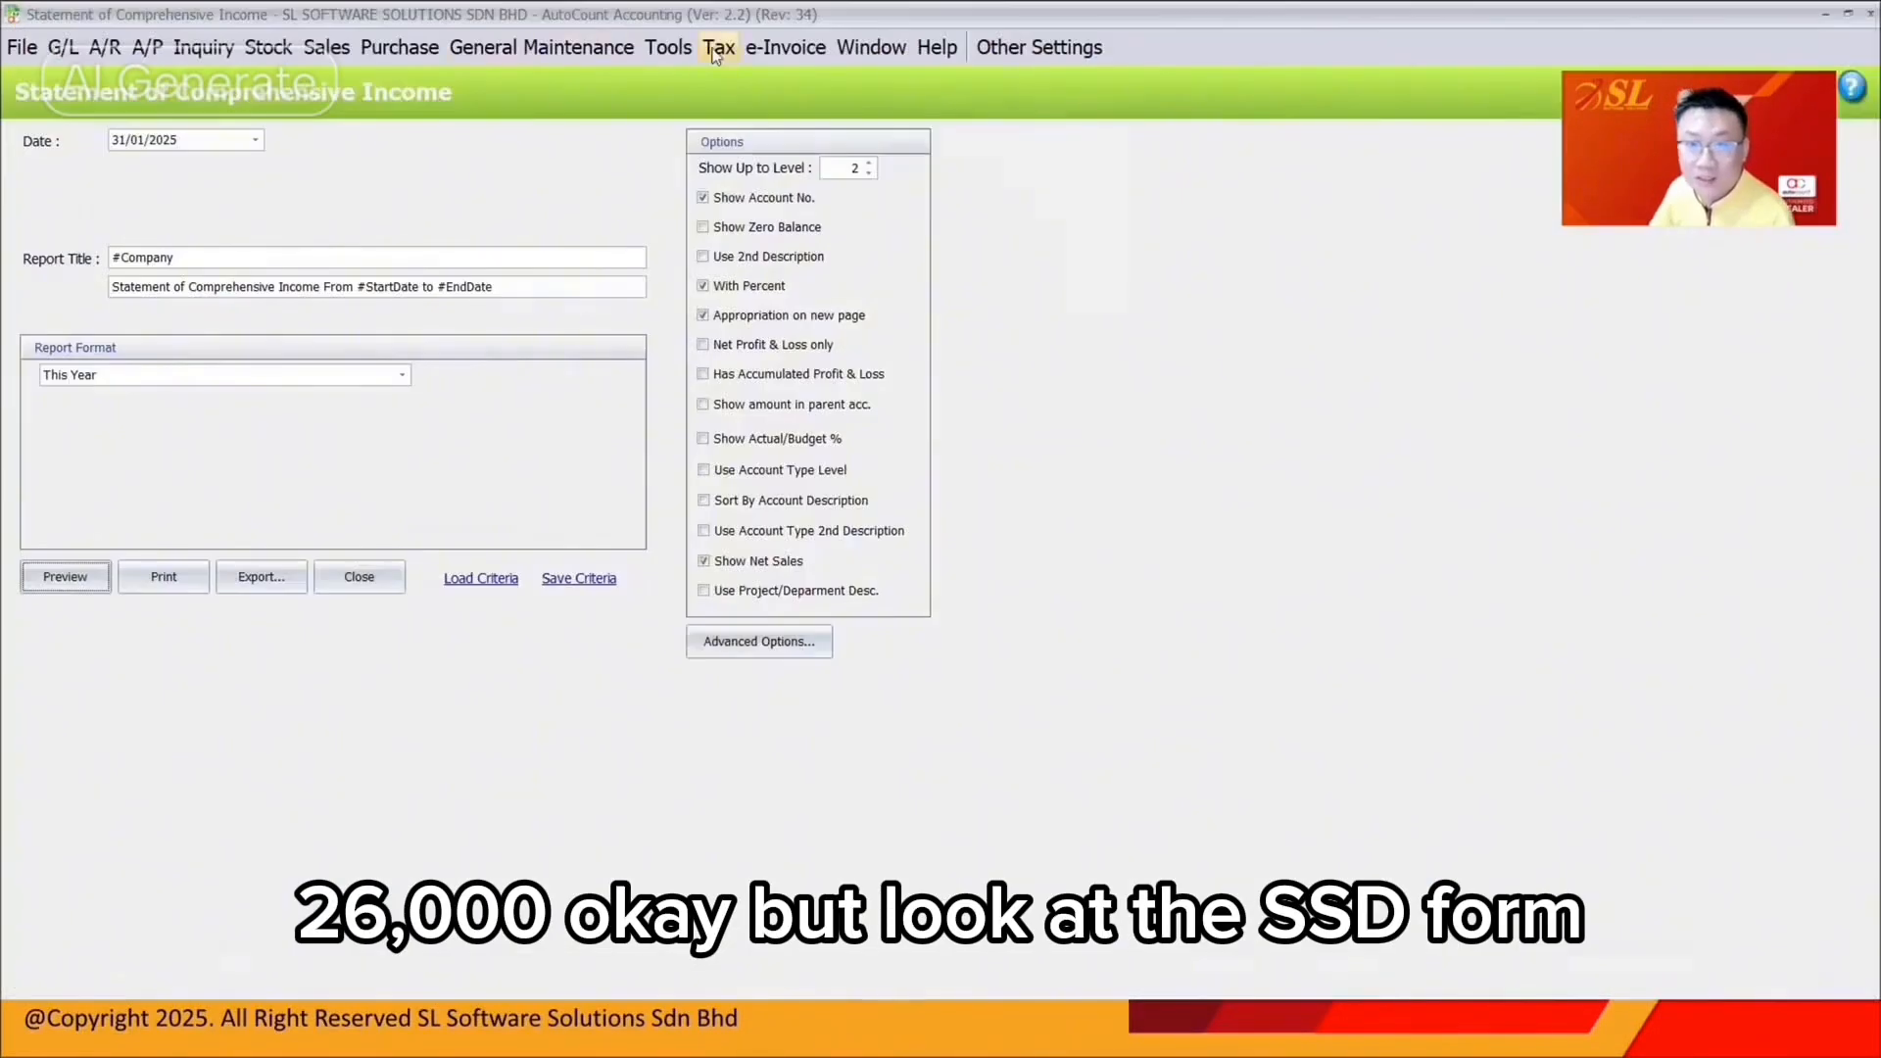
Reopen SST Instant Info on SV-8 and show collections: 15,697.05 taxable, 1,095.77 tax
{"action": "left_click", "coordinate": [716, 54]}
{"action": "mouse_move", "coordinate": [804, 311]}
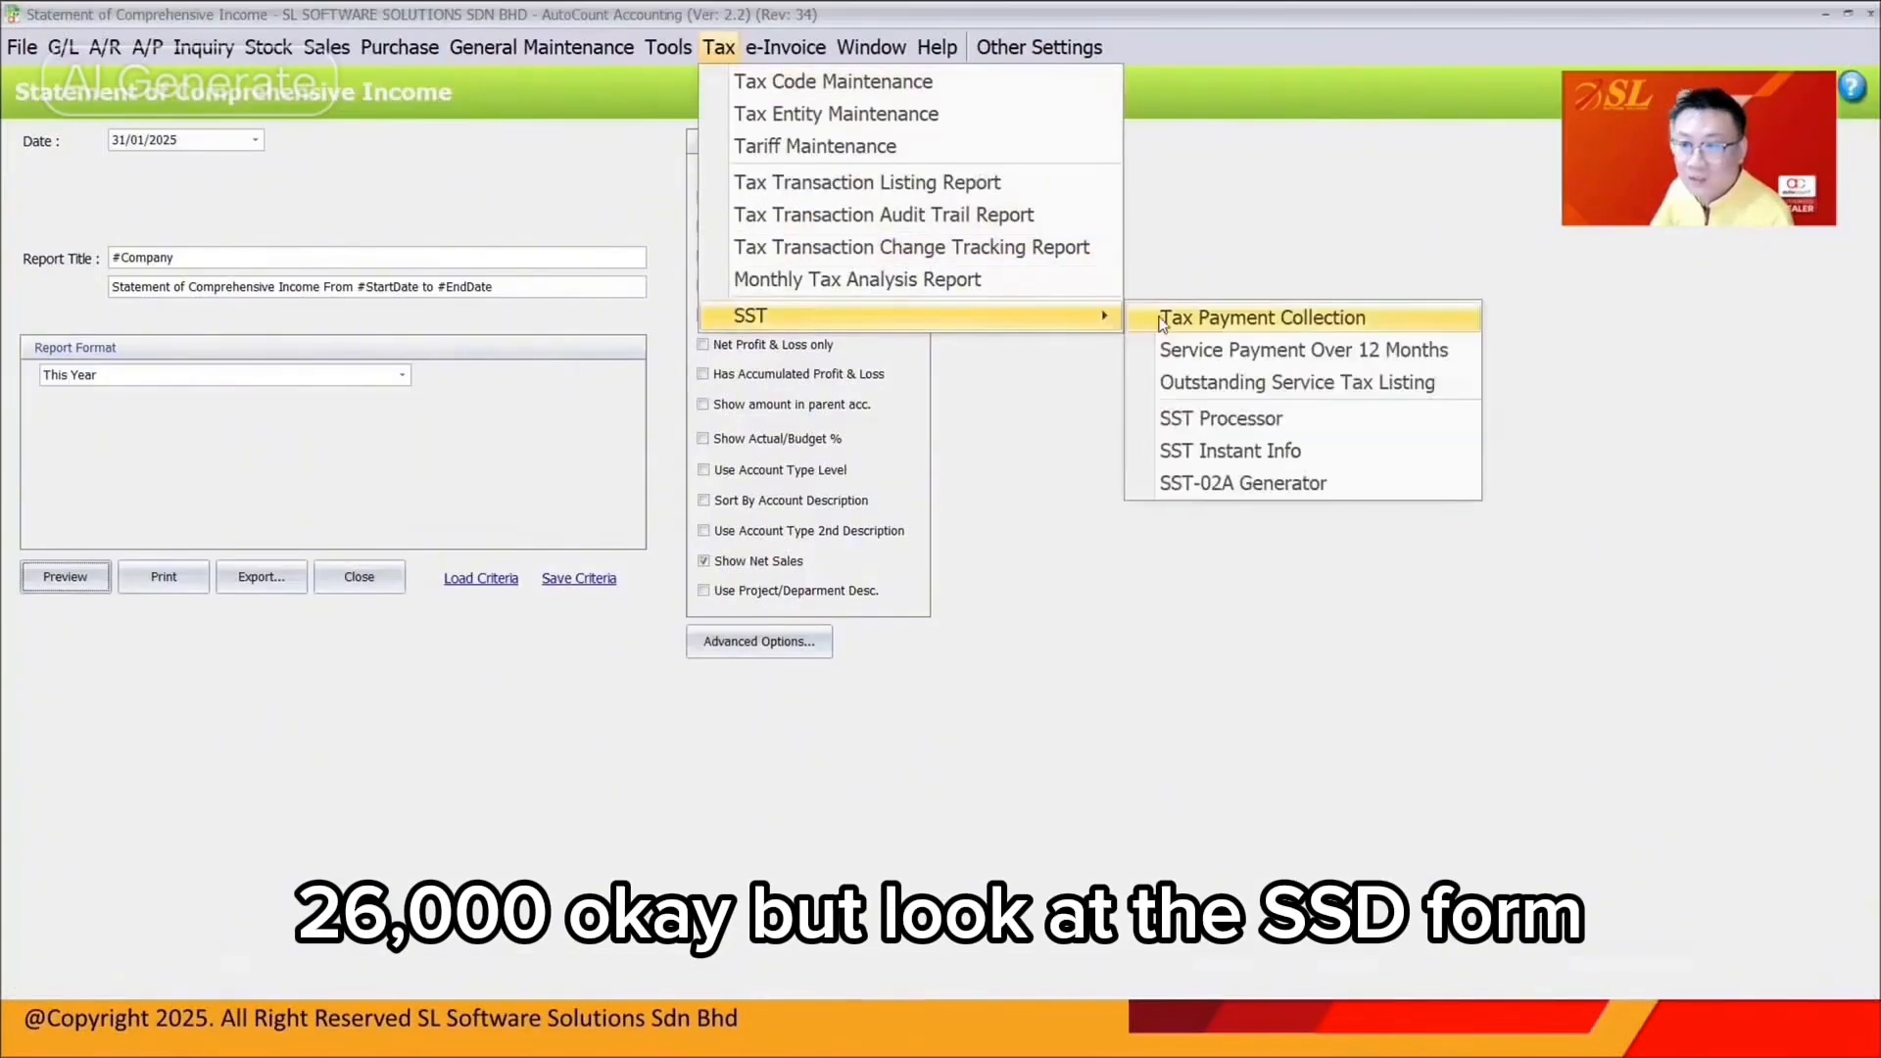
{"action": "left_click", "coordinate": [1156, 417]}
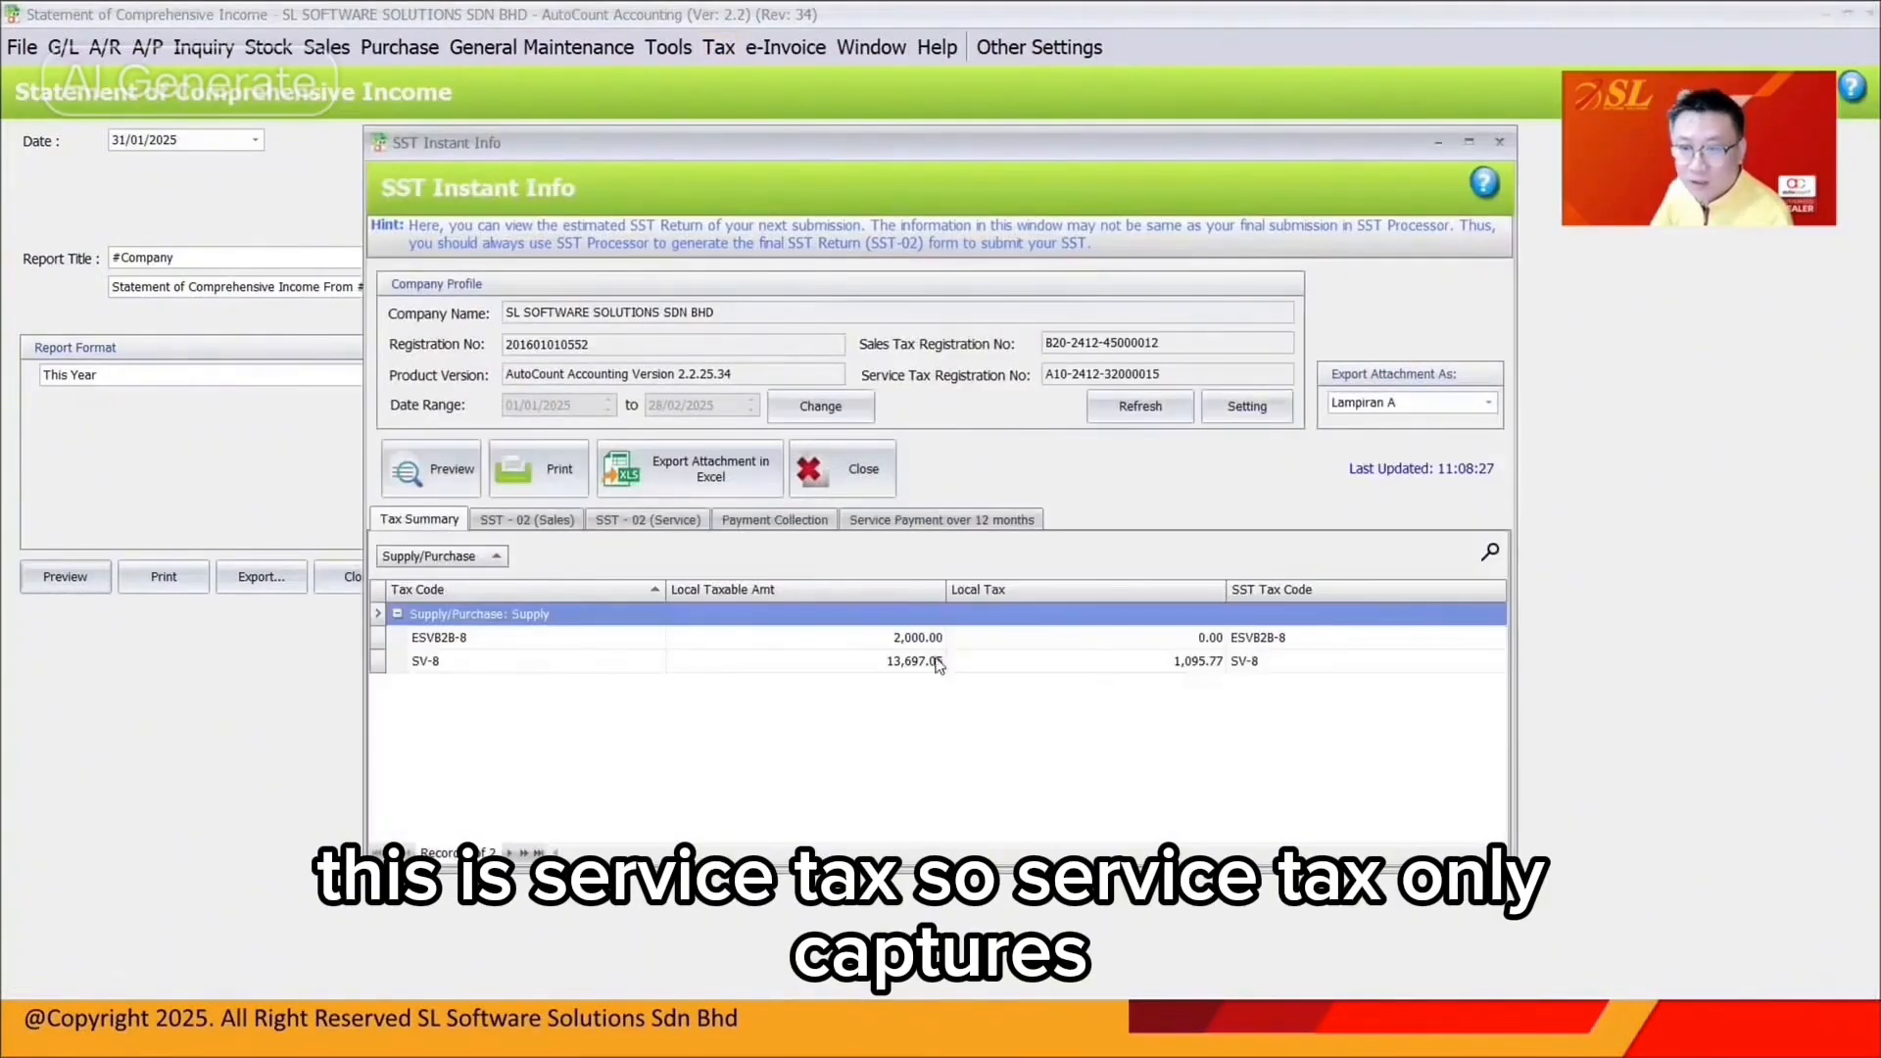
{"action": "left_click", "coordinate": [907, 664]}
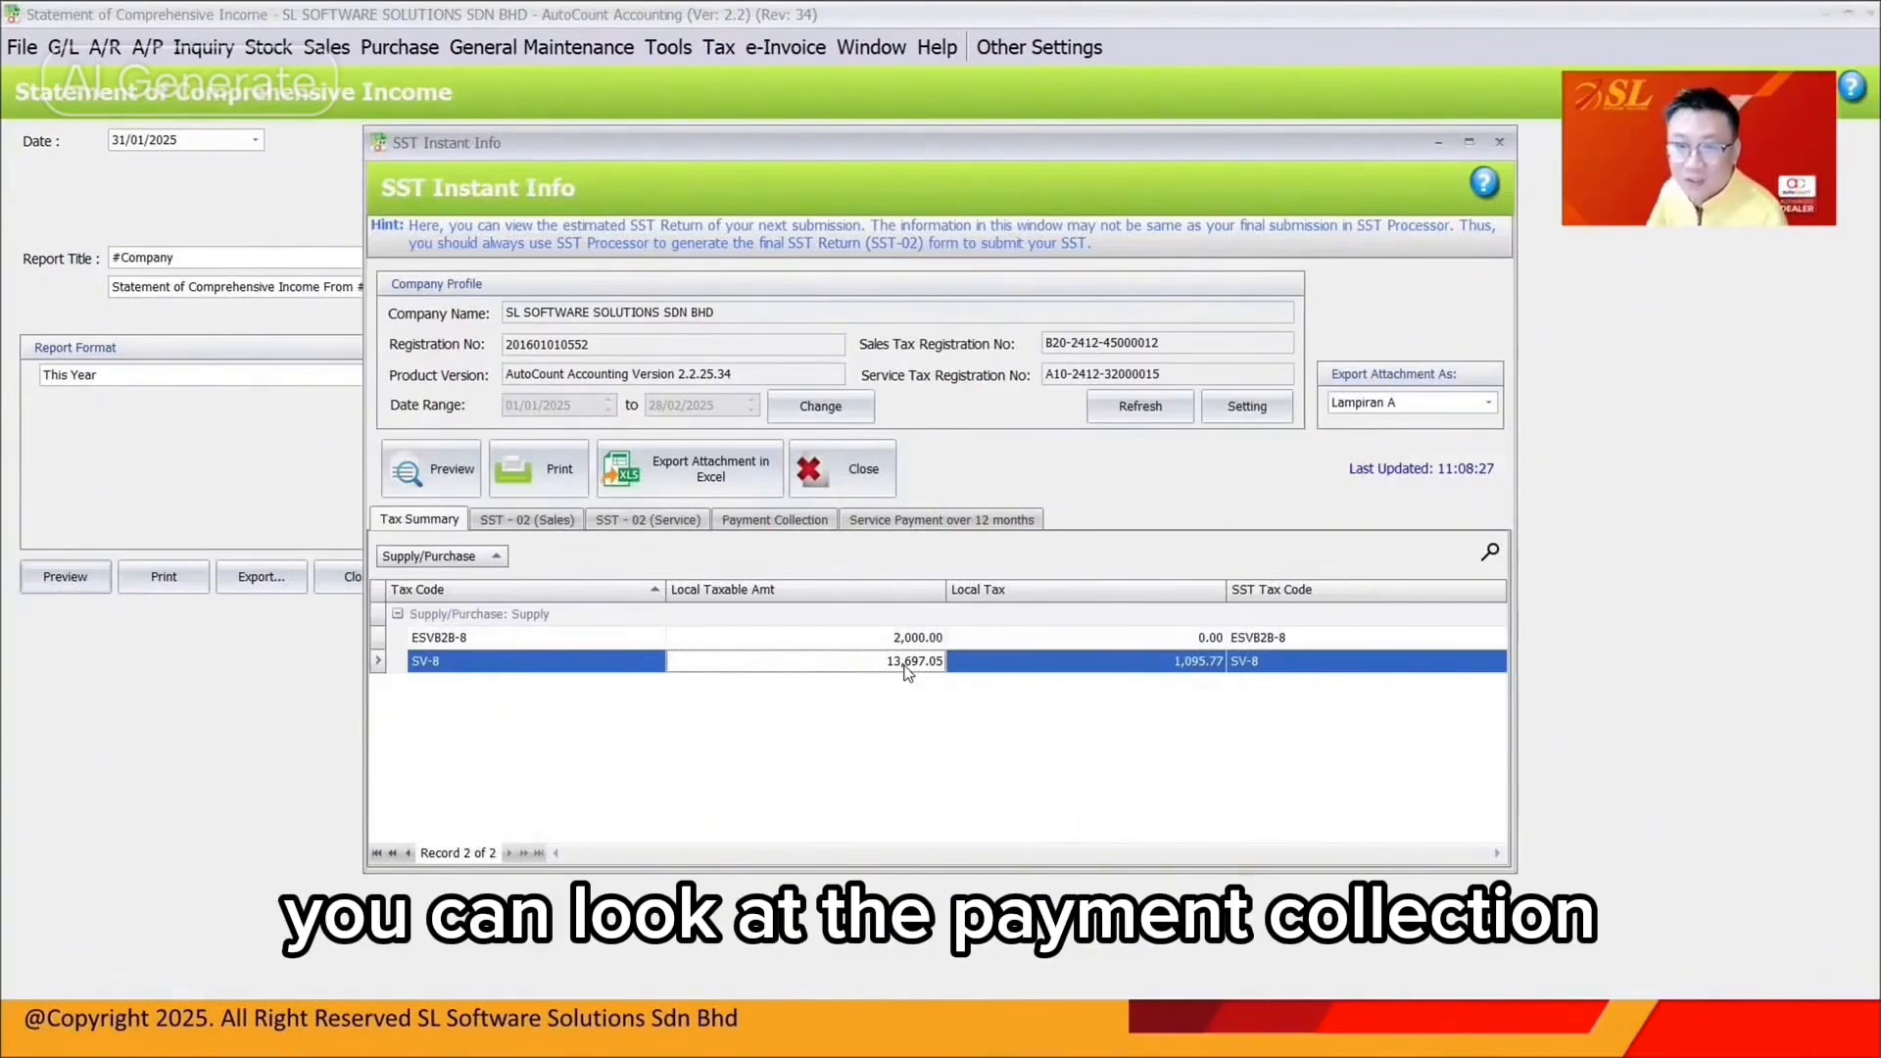
{"action": "left_click", "coordinate": [774, 519]}
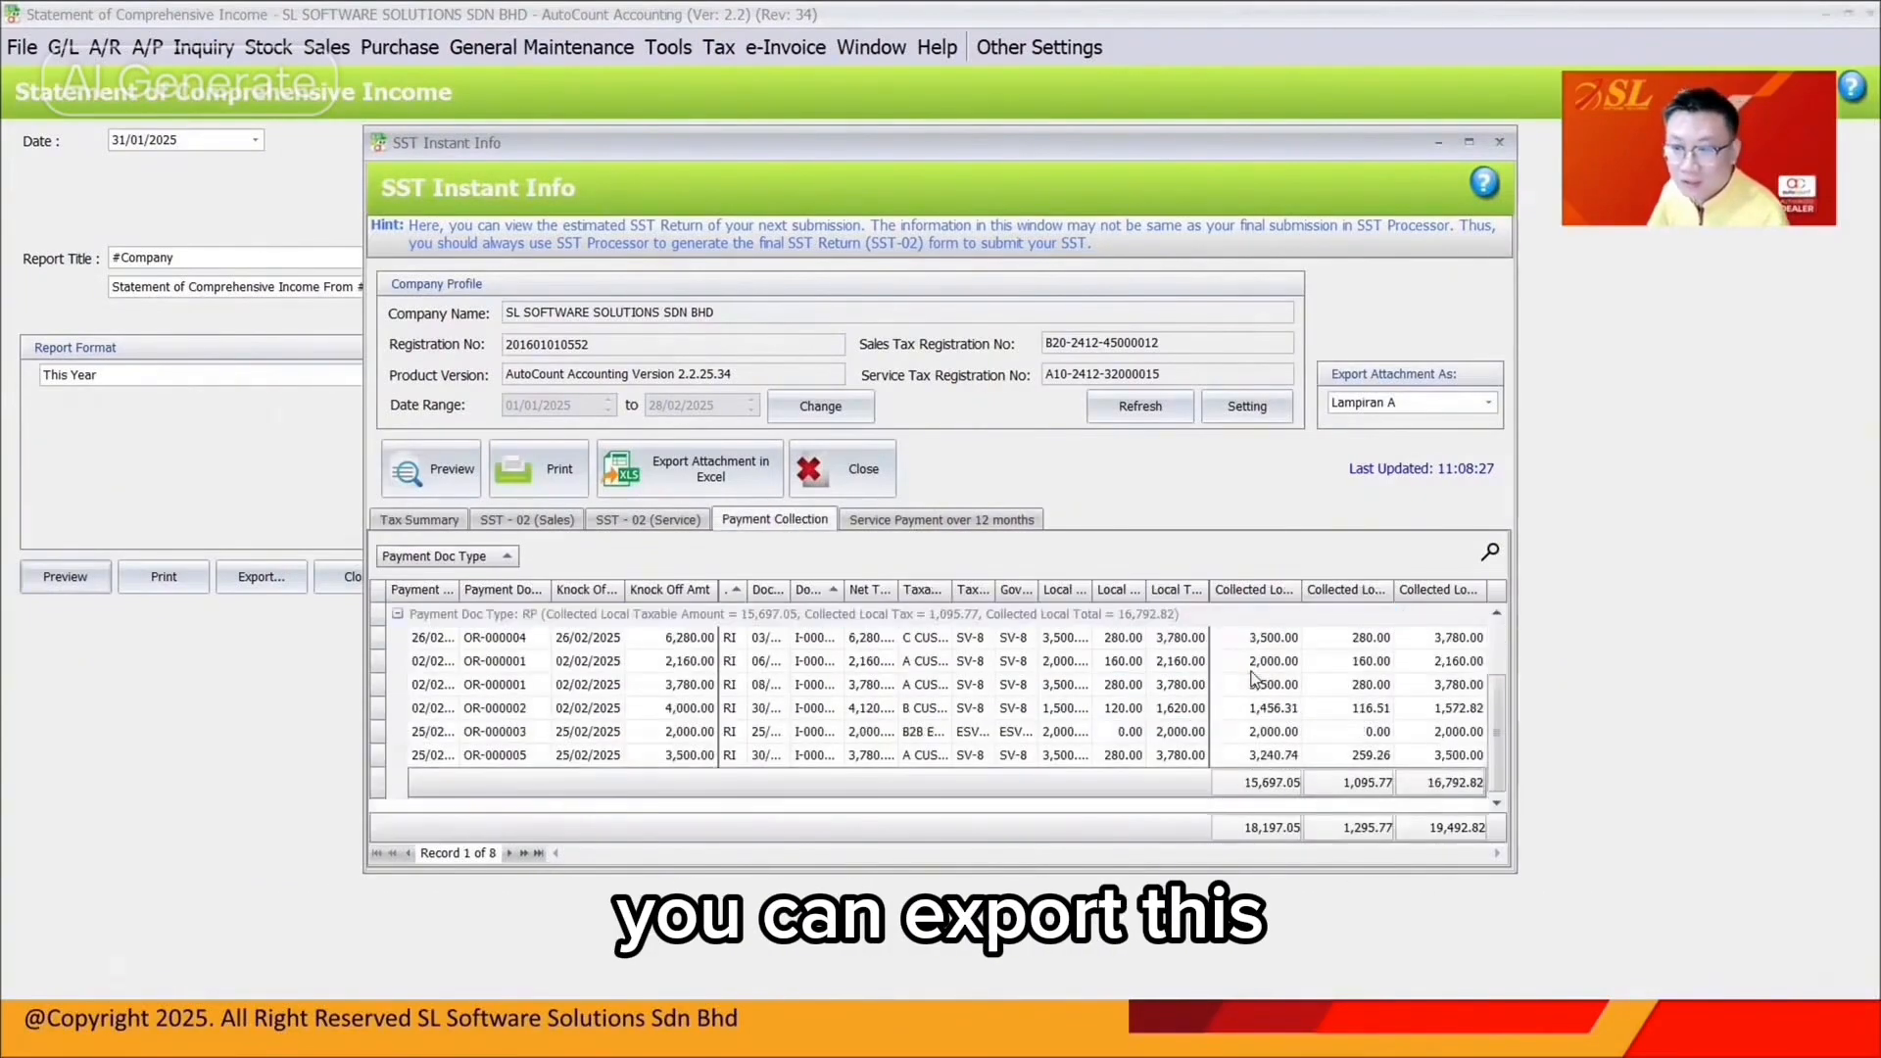
Run the Tax Payment Collection inquiry for 01/01/2025–28/02/2025, listing eight records with 1,295.77 tax
{"action": "left_click", "coordinate": [719, 47]}
{"action": "mouse_move", "coordinate": [862, 314]}
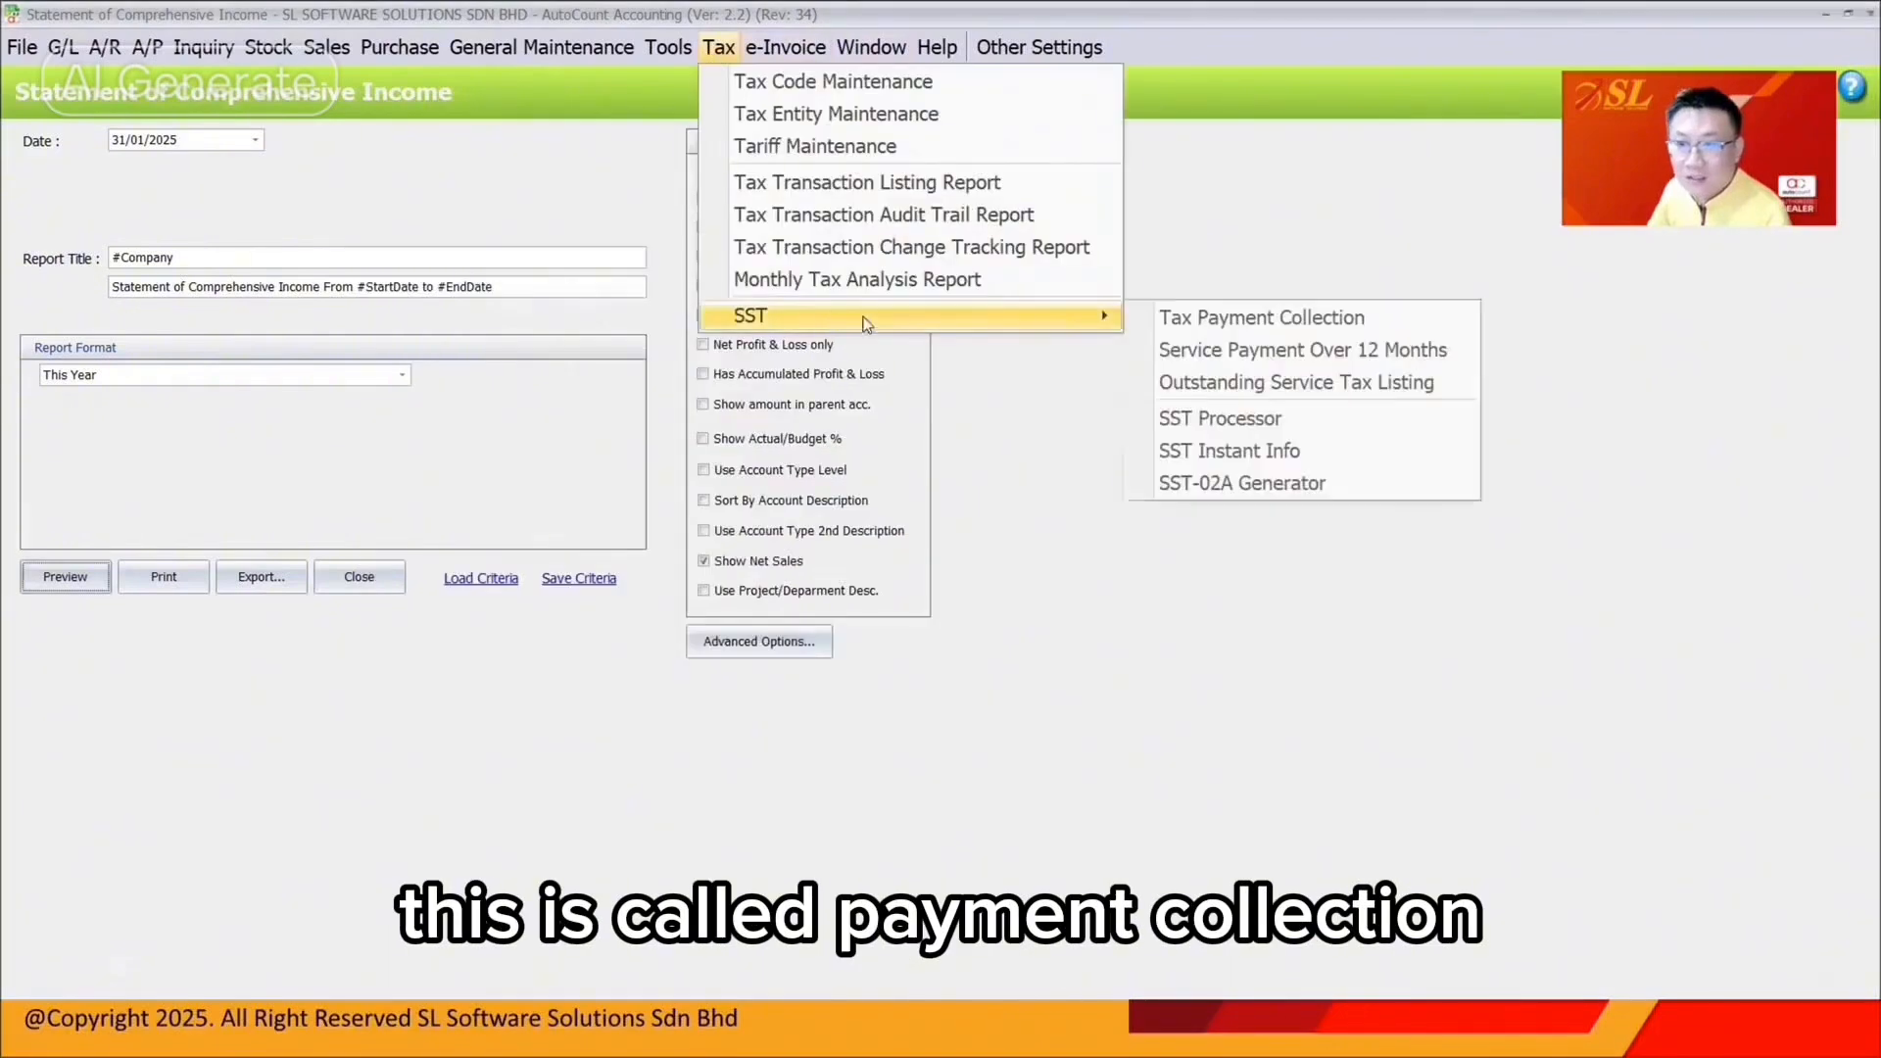
{"action": "left_click", "coordinate": [1232, 327]}
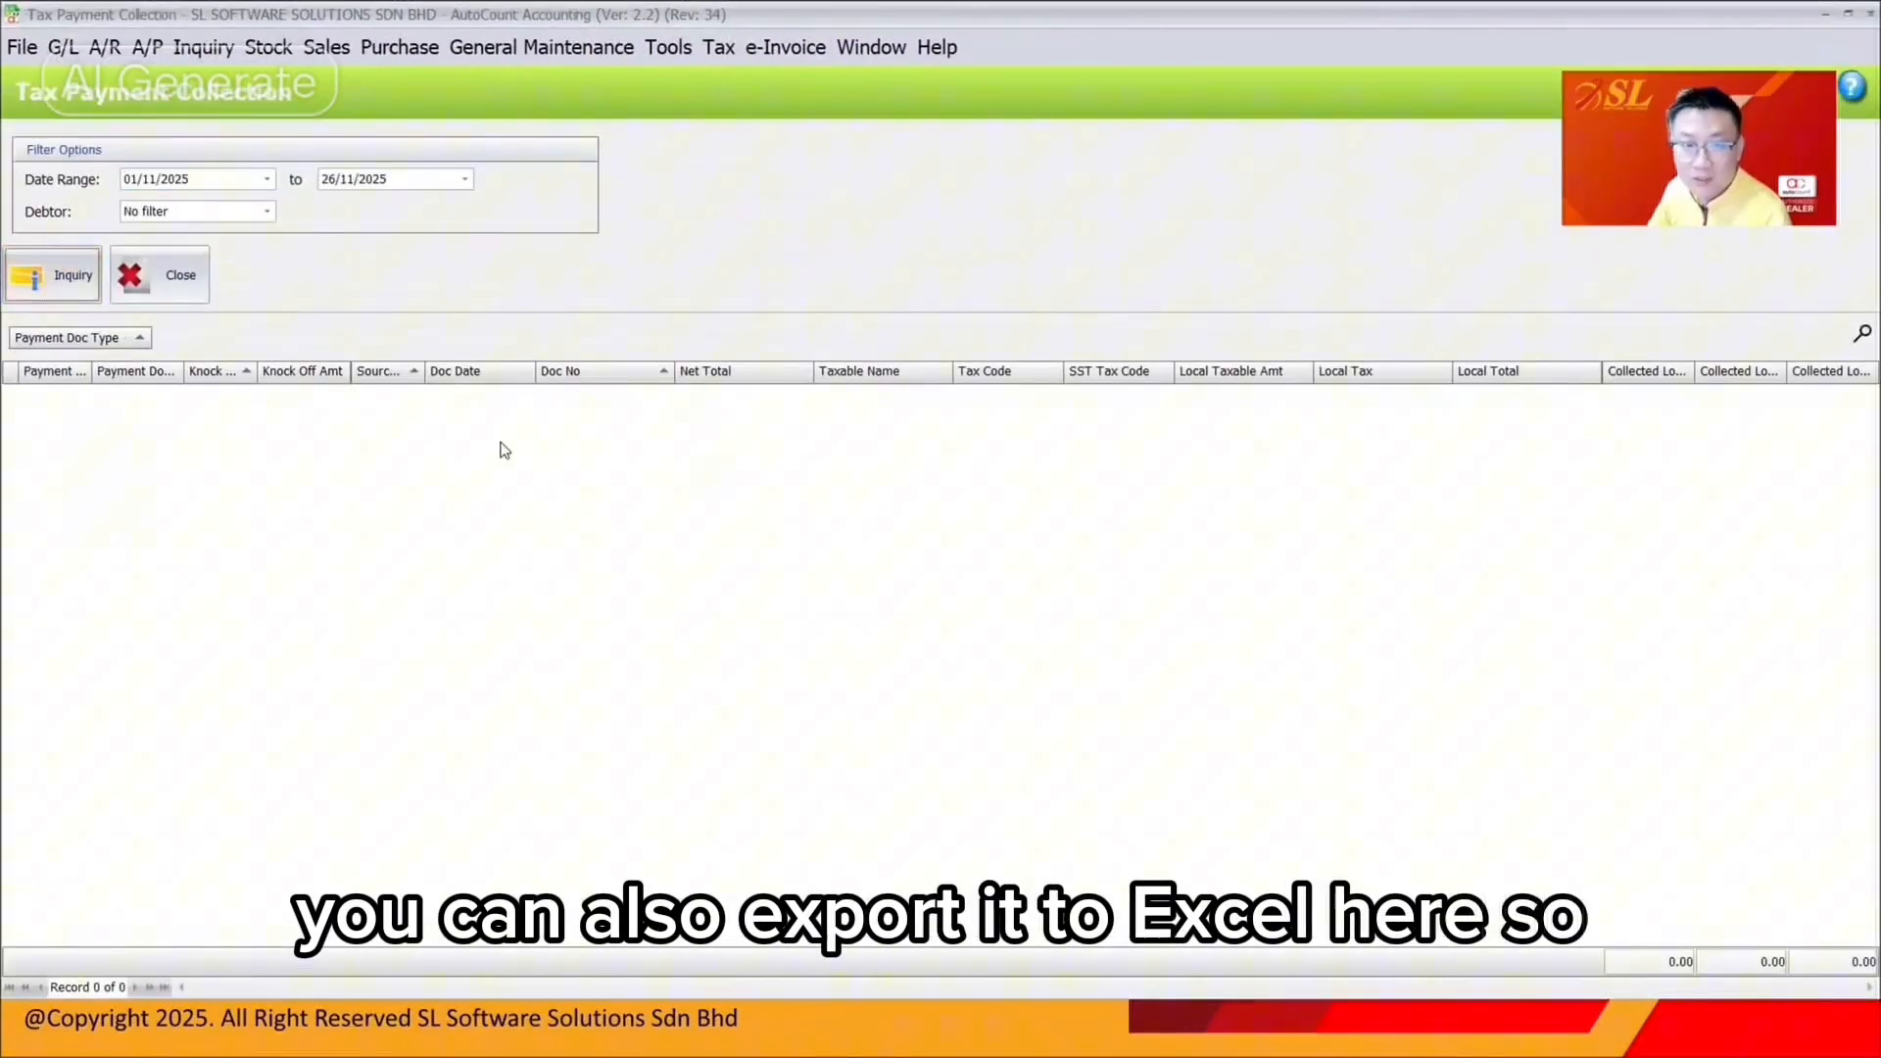
{"action": "left_click", "coordinate": [151, 183]}
{"action": "type", "text": "01"}
{"action": "key", "text": "Tab"}
{"action": "type", "text": "2802"}
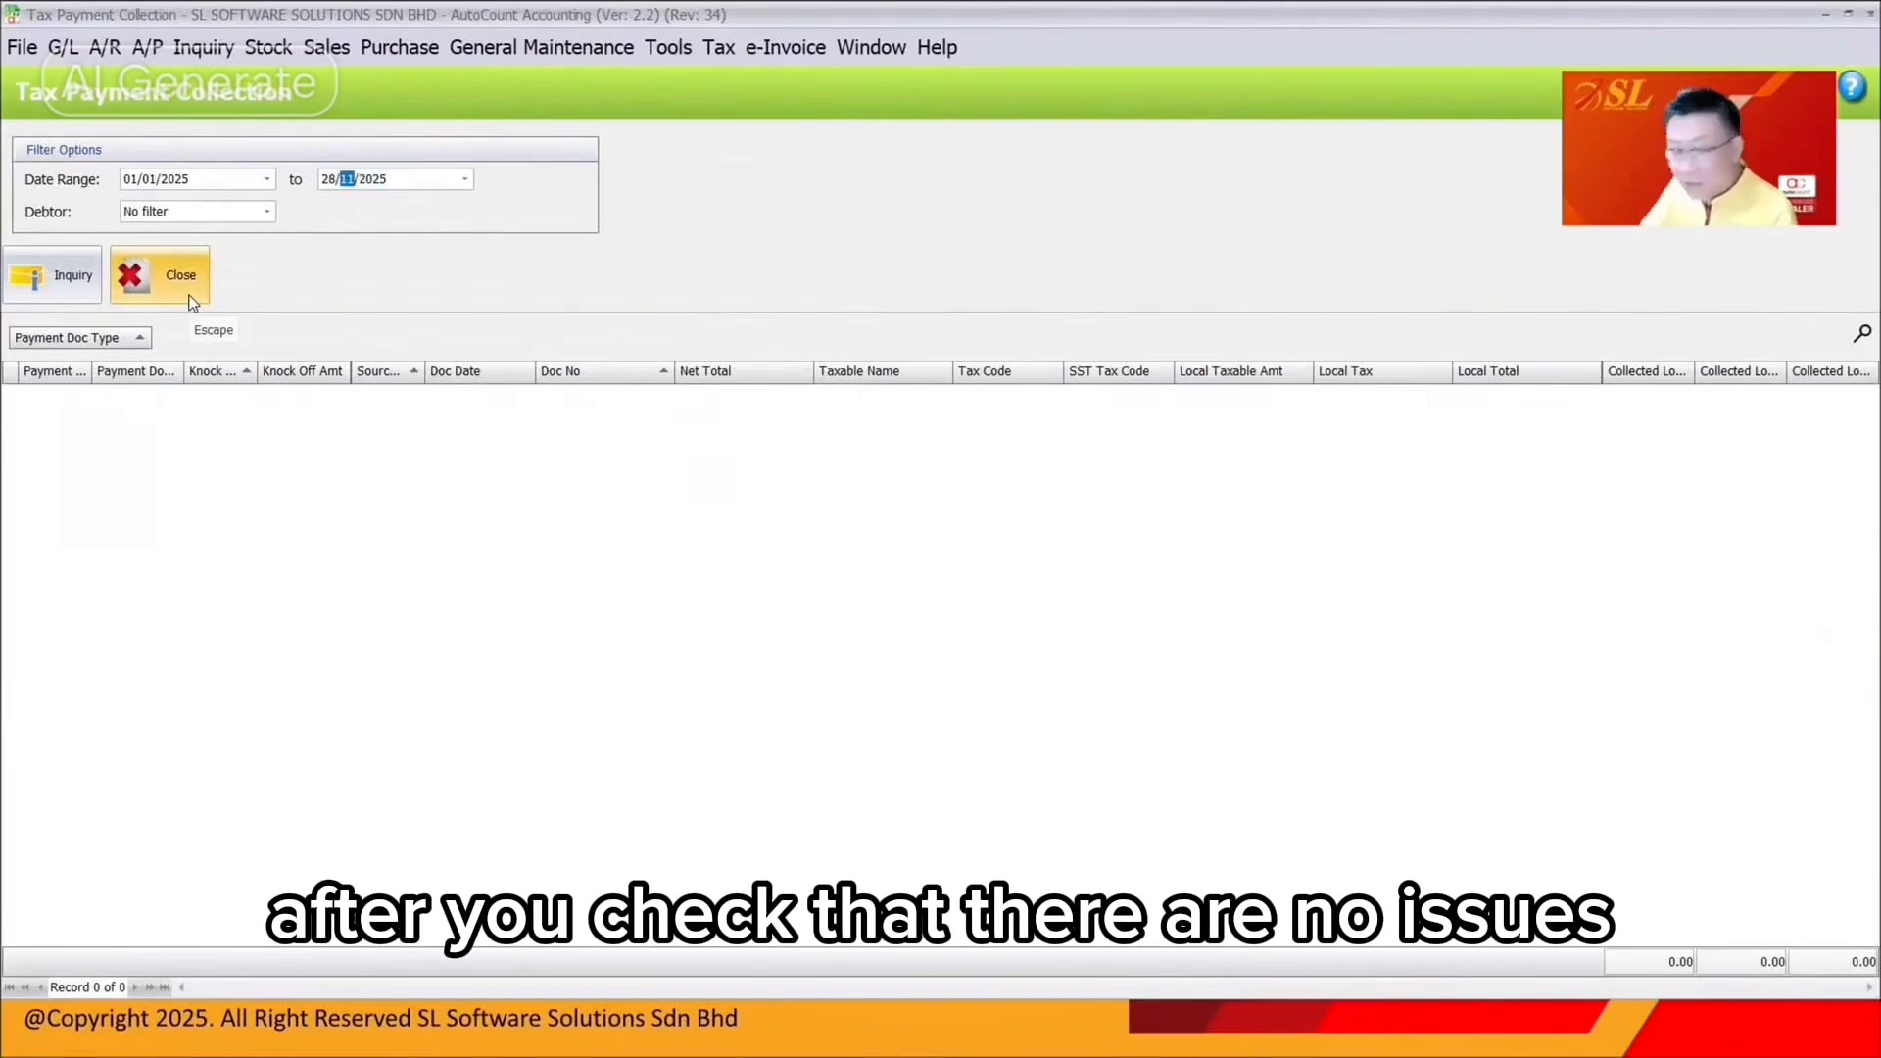
{"action": "key", "text": "F5"}
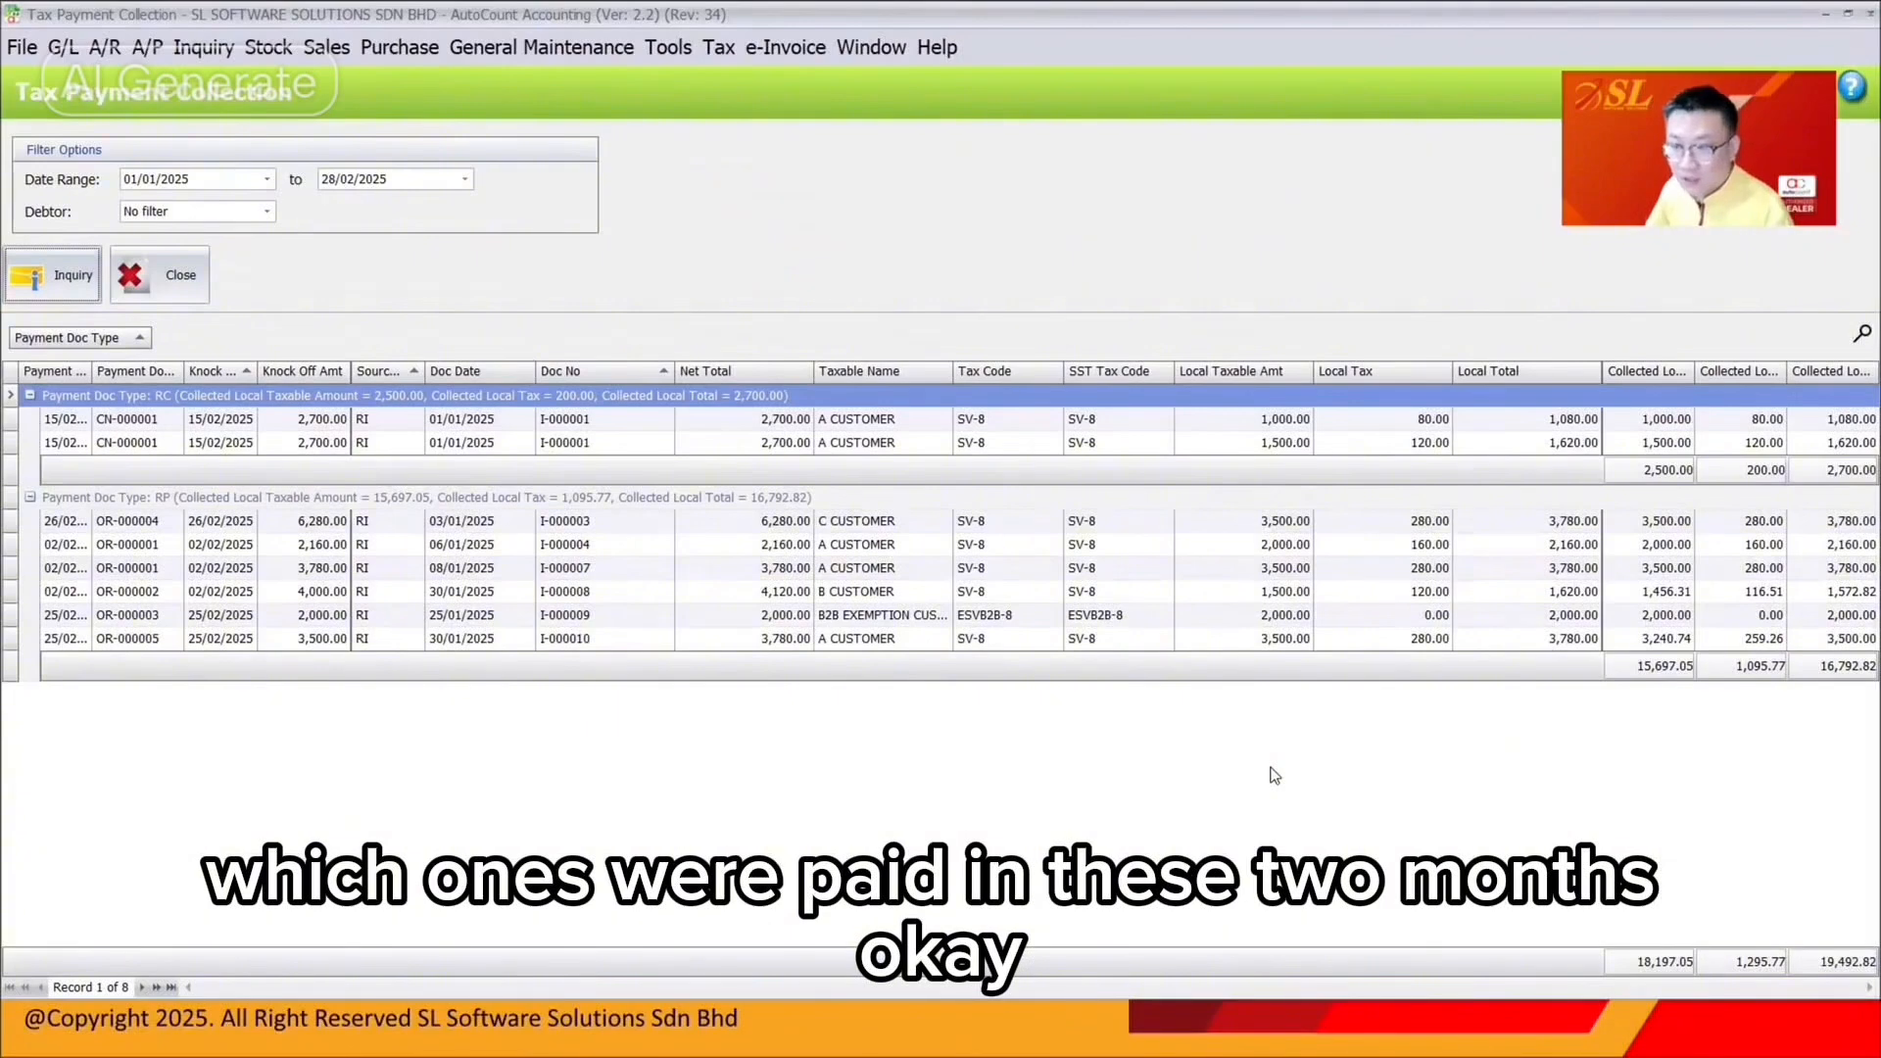
{"action": "key", "text": "alt+Tab"}
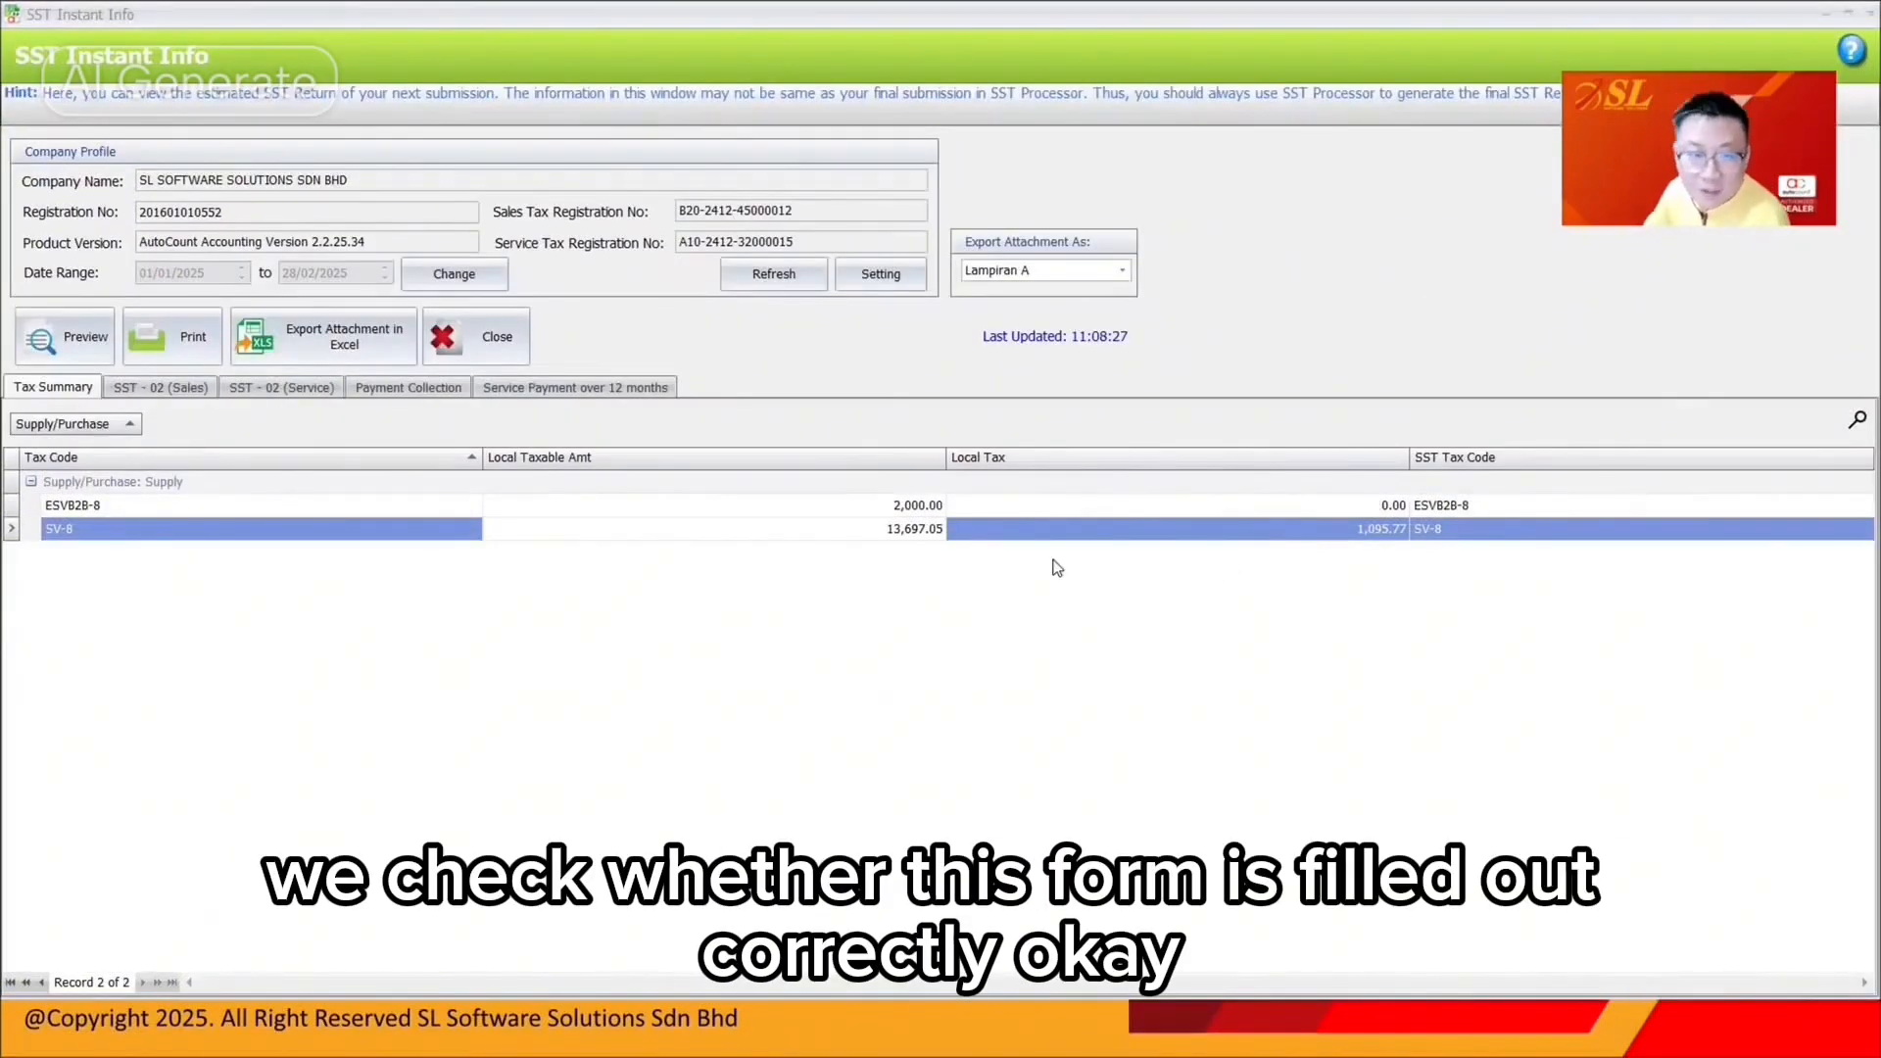
{"action": "left_click", "coordinate": [312, 393]}
{"action": "left_click", "coordinate": [83, 388]}
{"action": "left_click", "coordinate": [215, 538]}
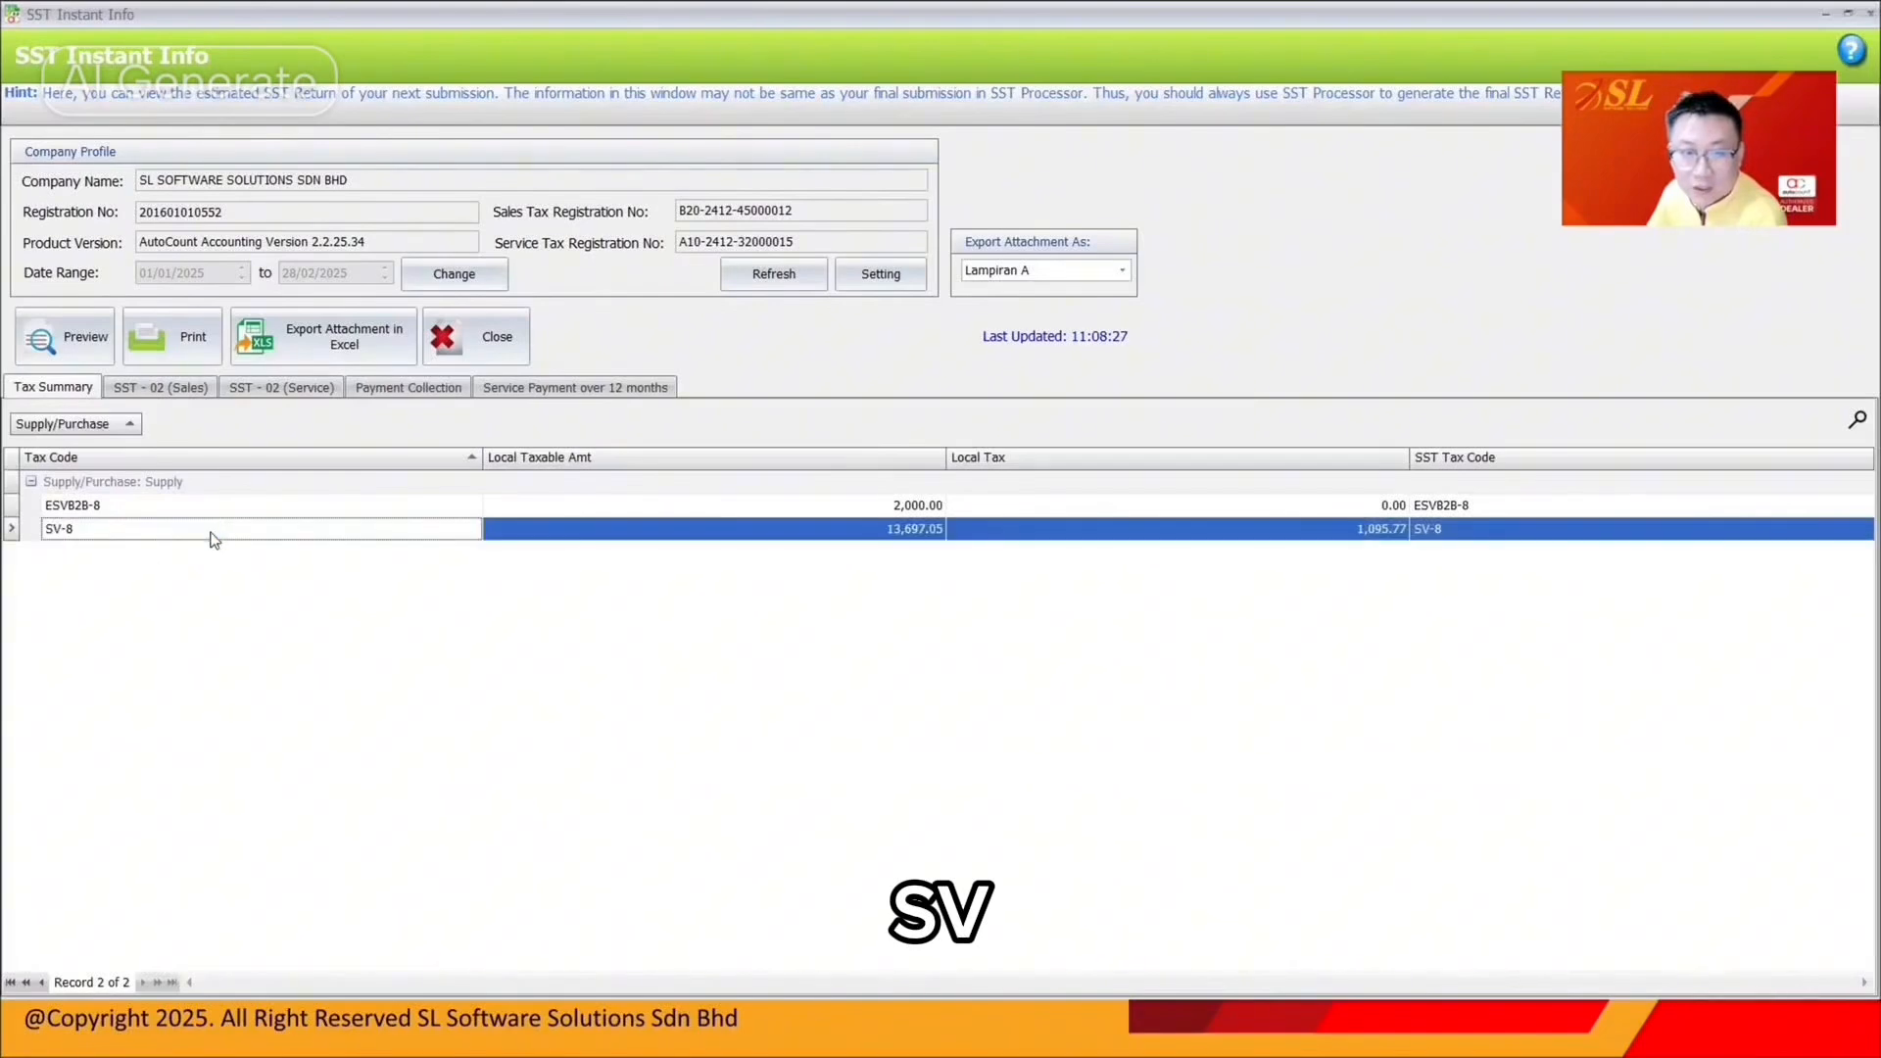
{"action": "left_click", "coordinate": [878, 532]}
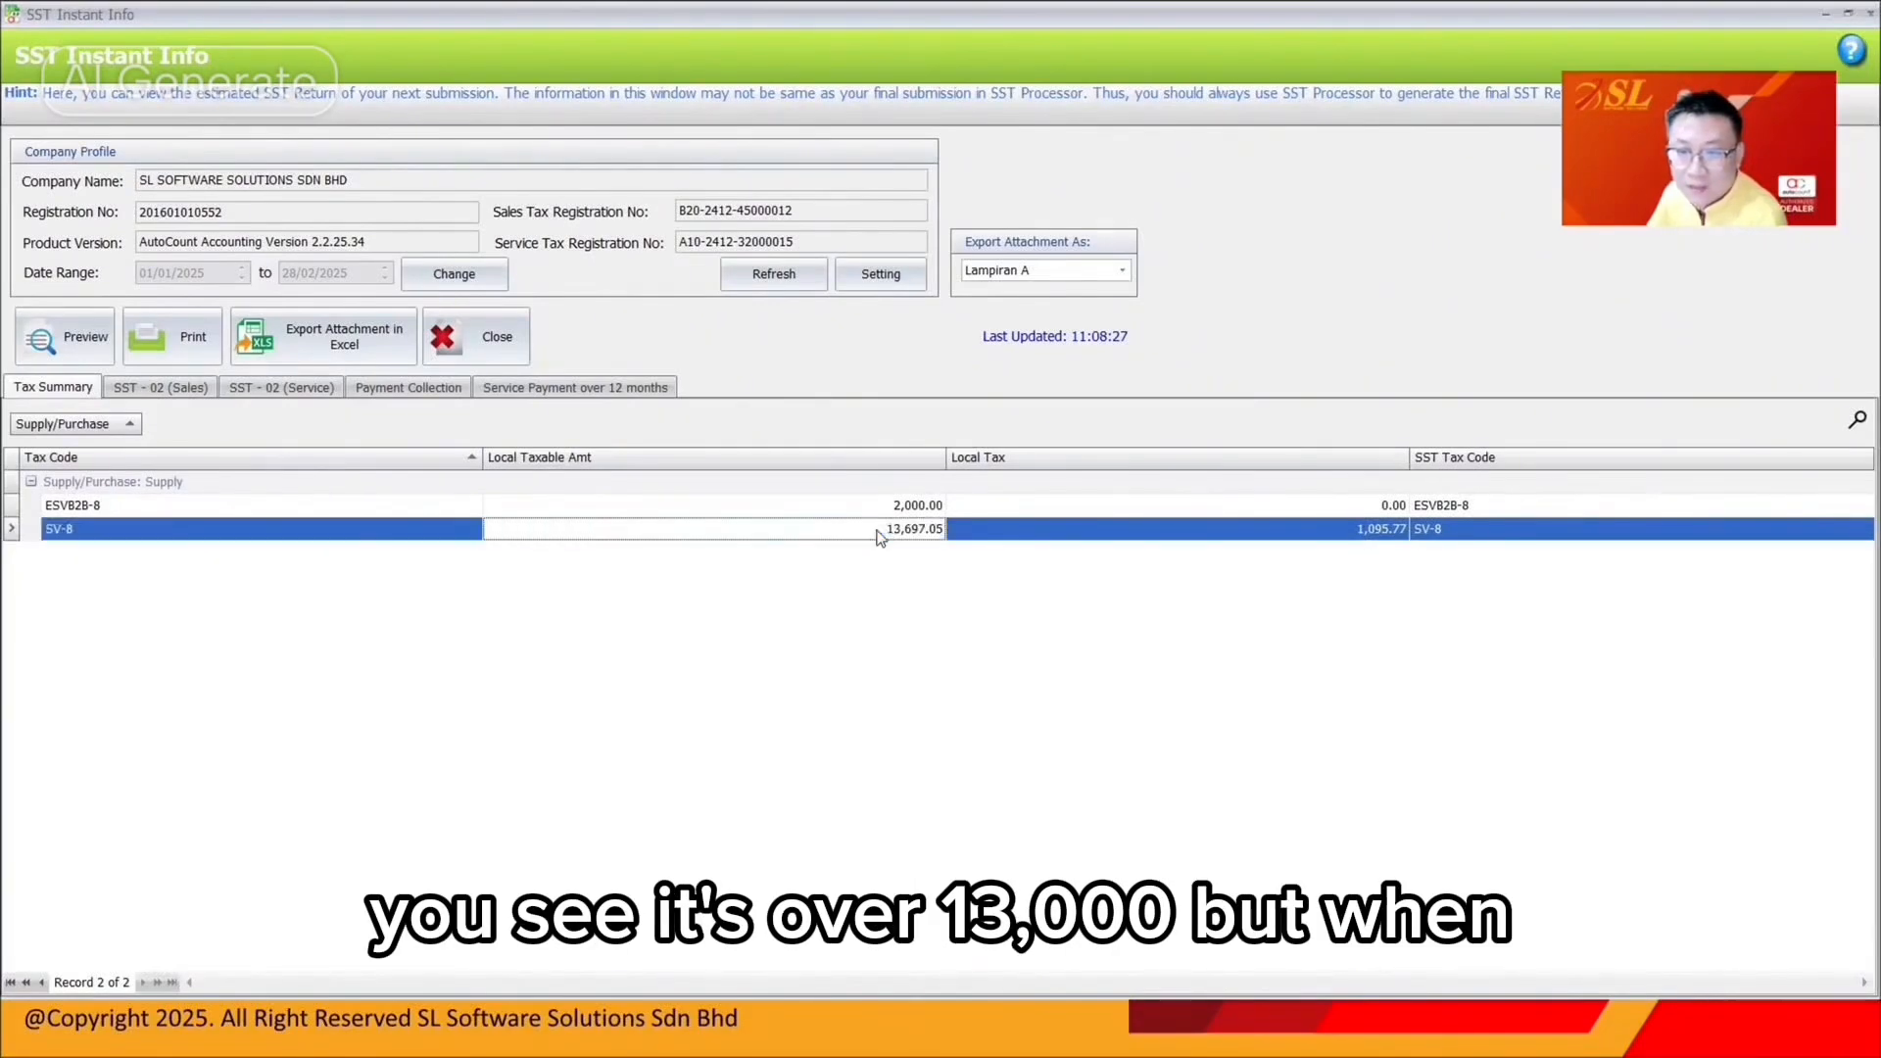
{"action": "left_click", "coordinate": [316, 392]}
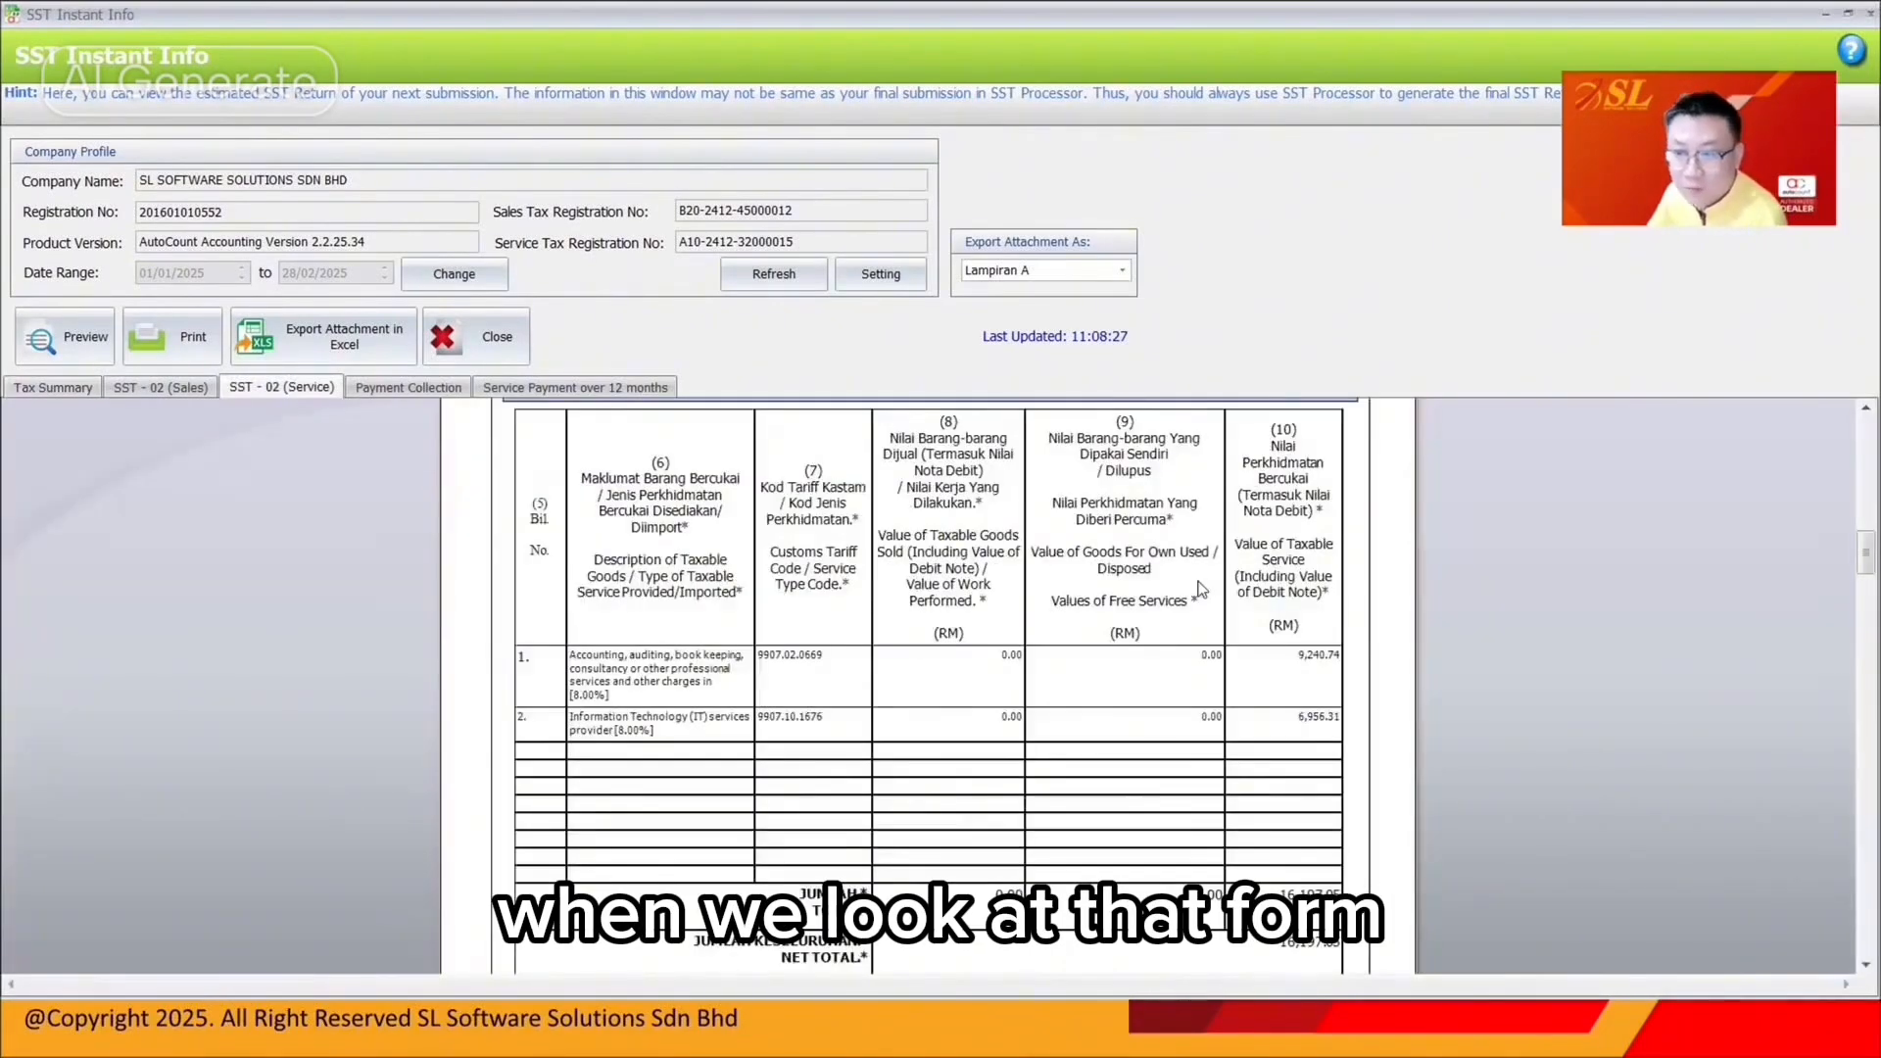
{"action": "scroll", "coordinate": [1200, 583], "scroll_direction": "up", "scroll_amount": 10}
{"action": "scroll", "coordinate": [1204, 588], "scroll_direction": "down", "scroll_amount": 10}
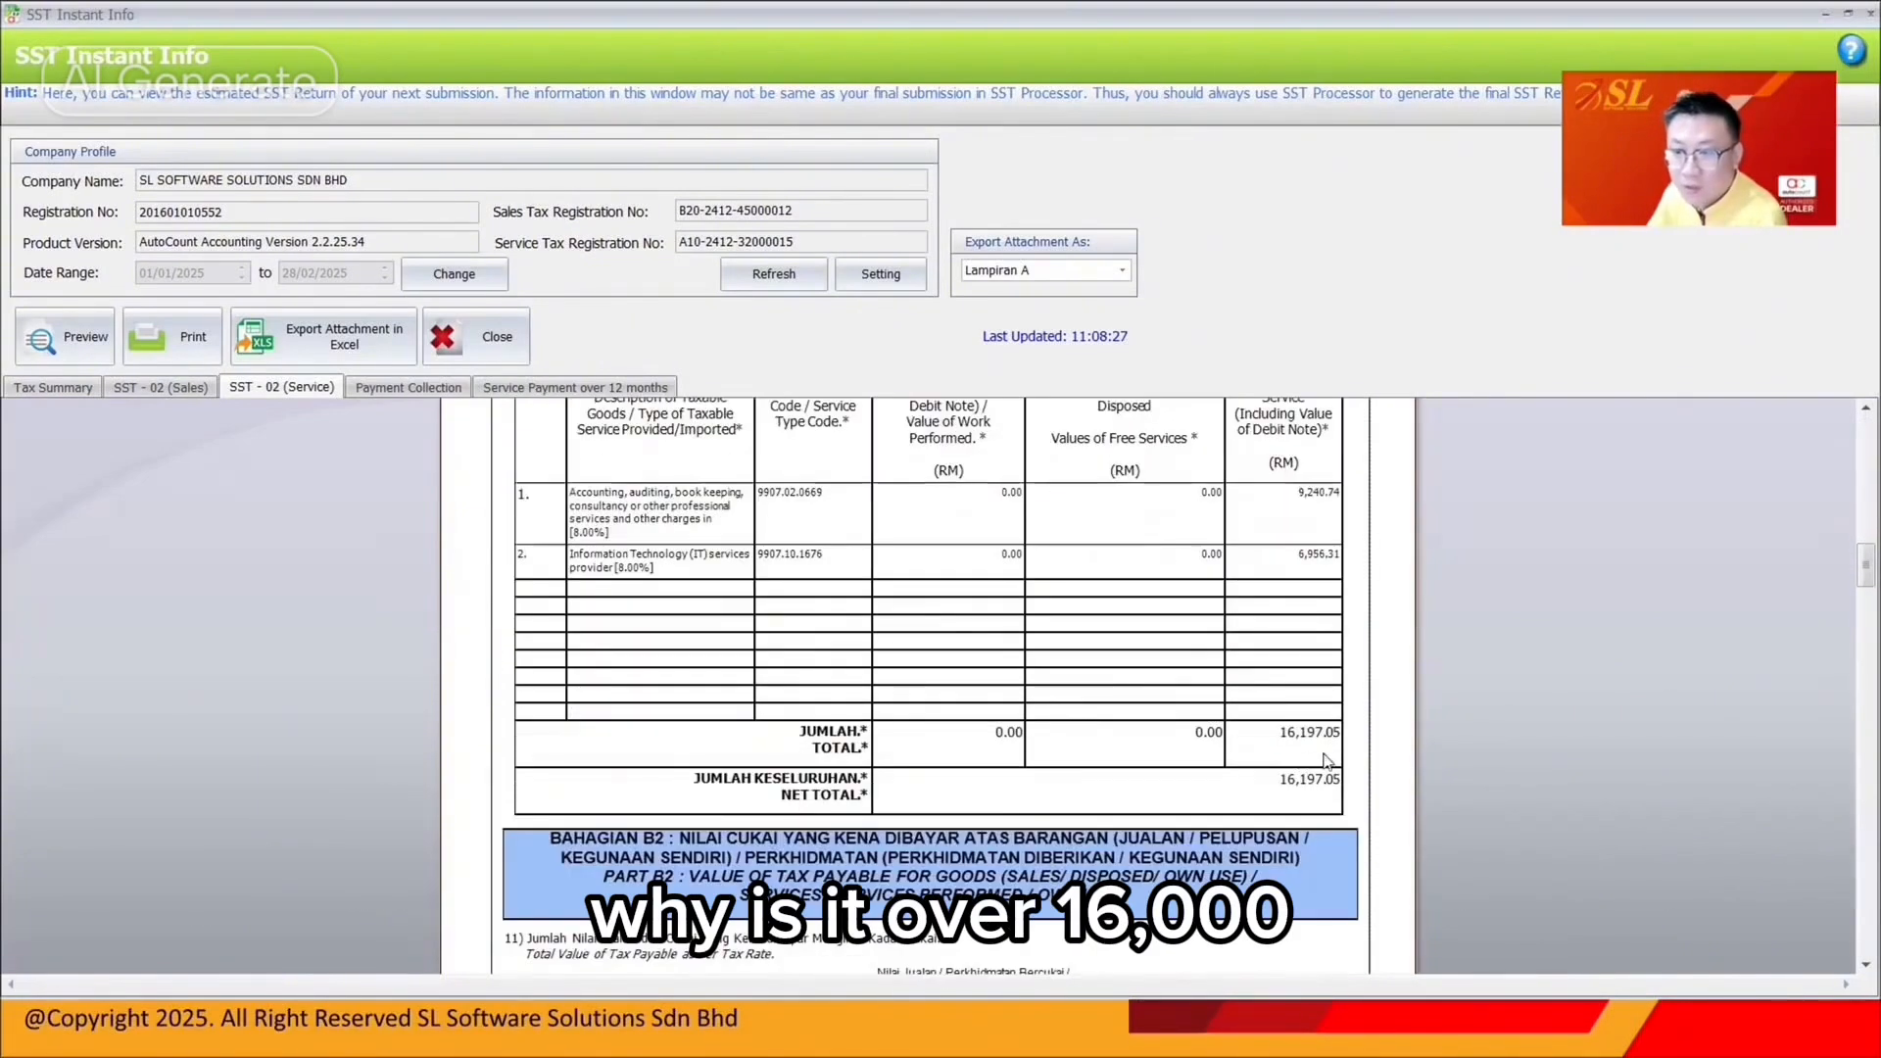
{"action": "left_click", "coordinate": [53, 387]}
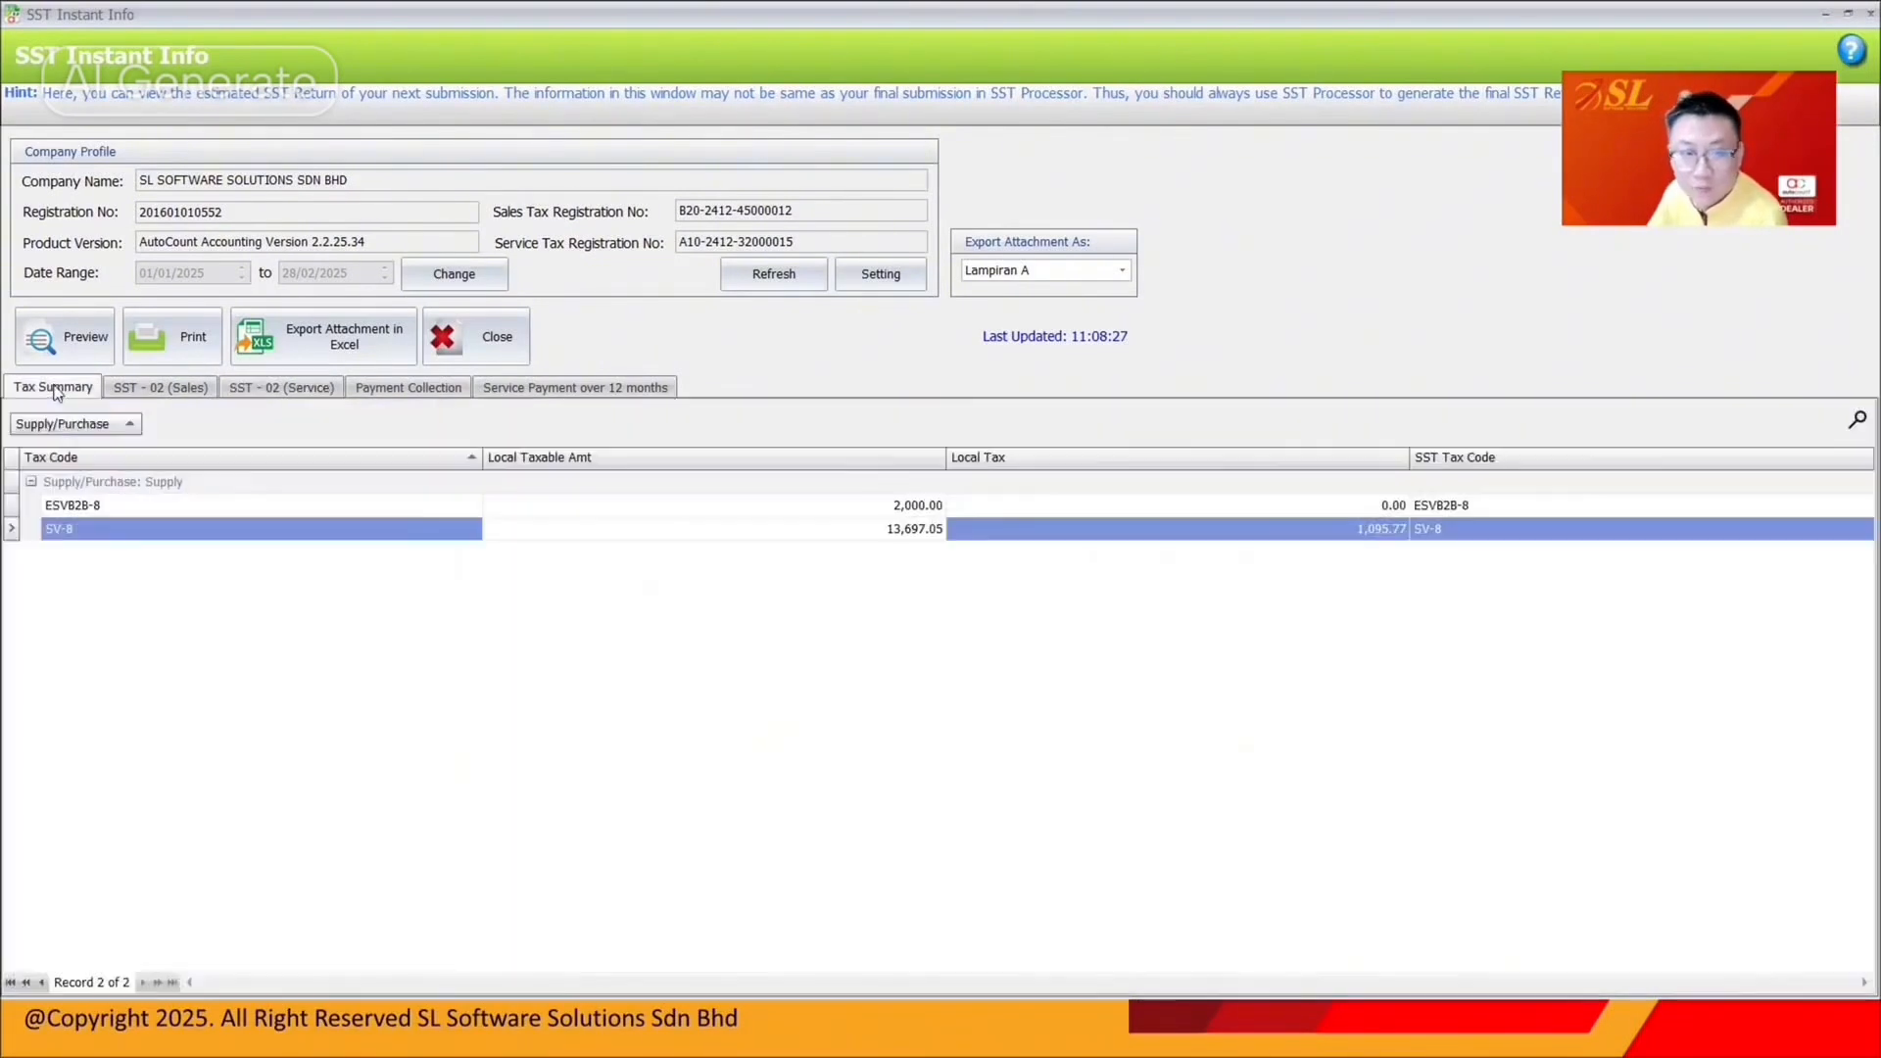
{"action": "double_click", "coordinate": [909, 534]}
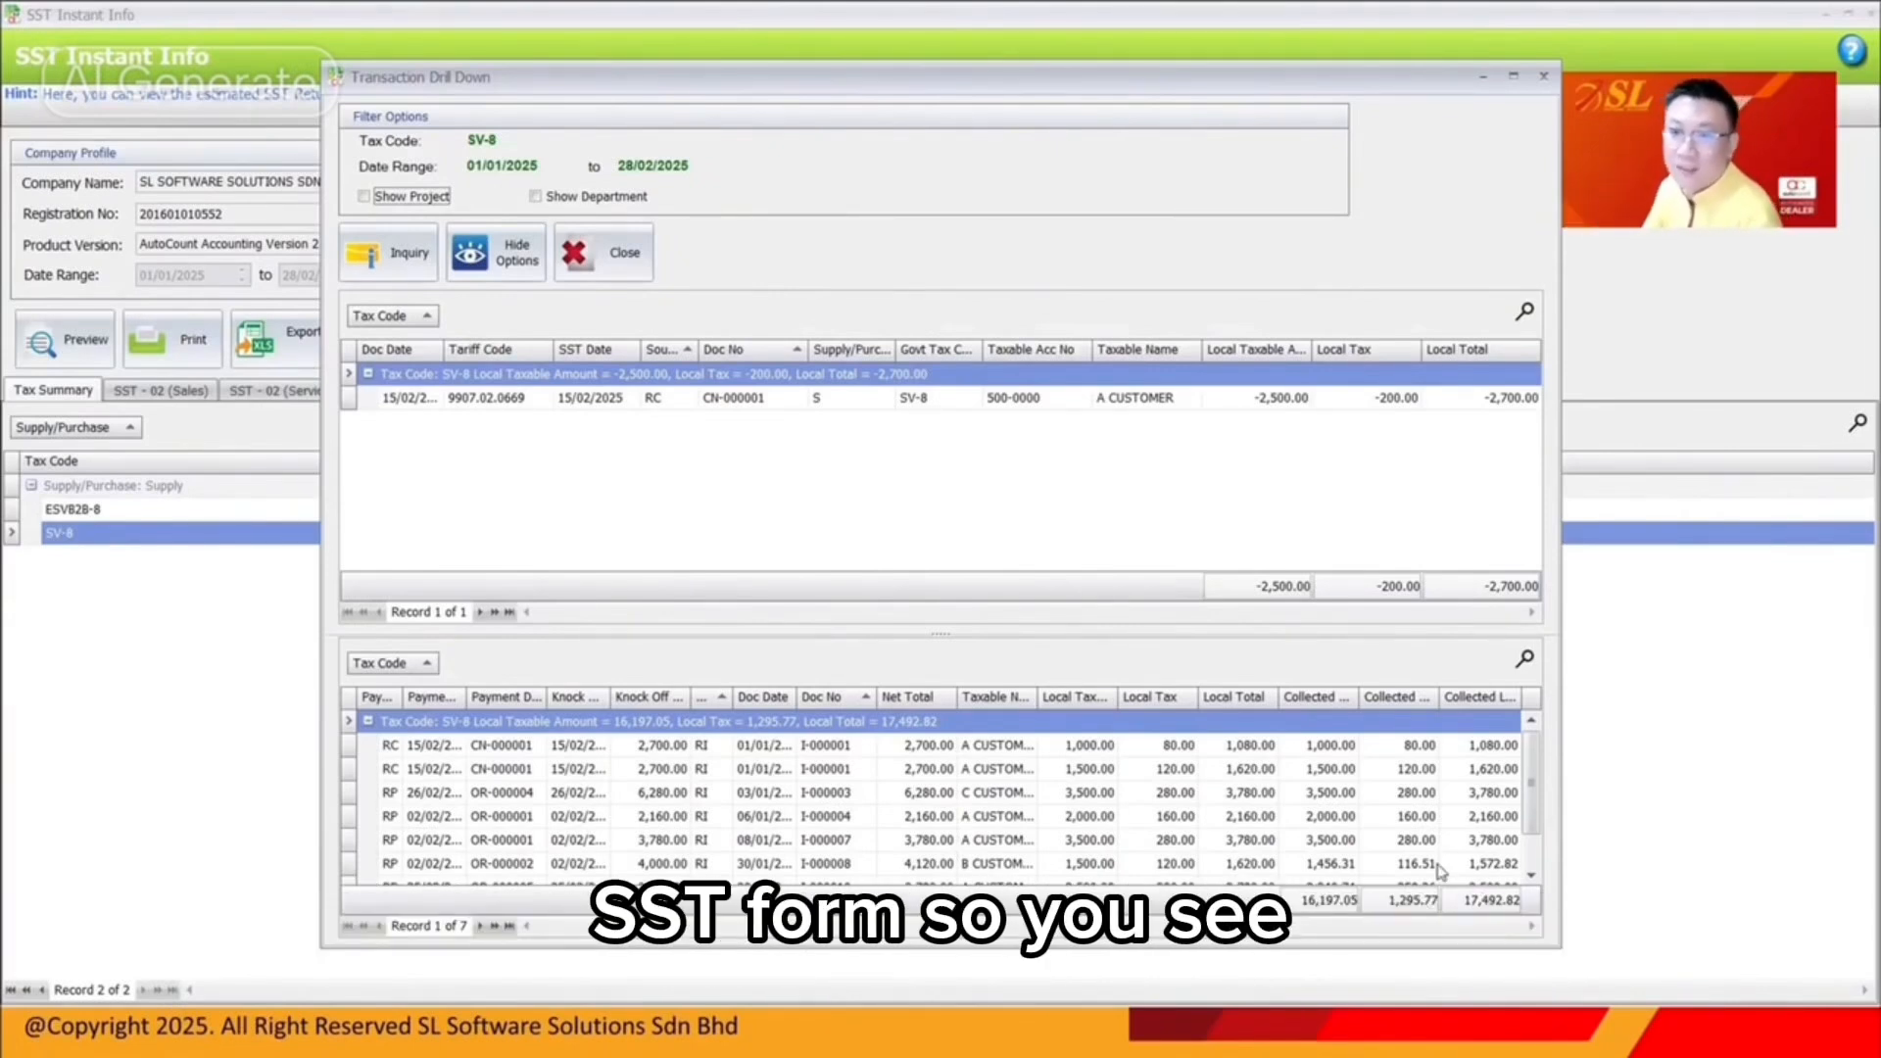
{"action": "left_click", "coordinate": [956, 404]}
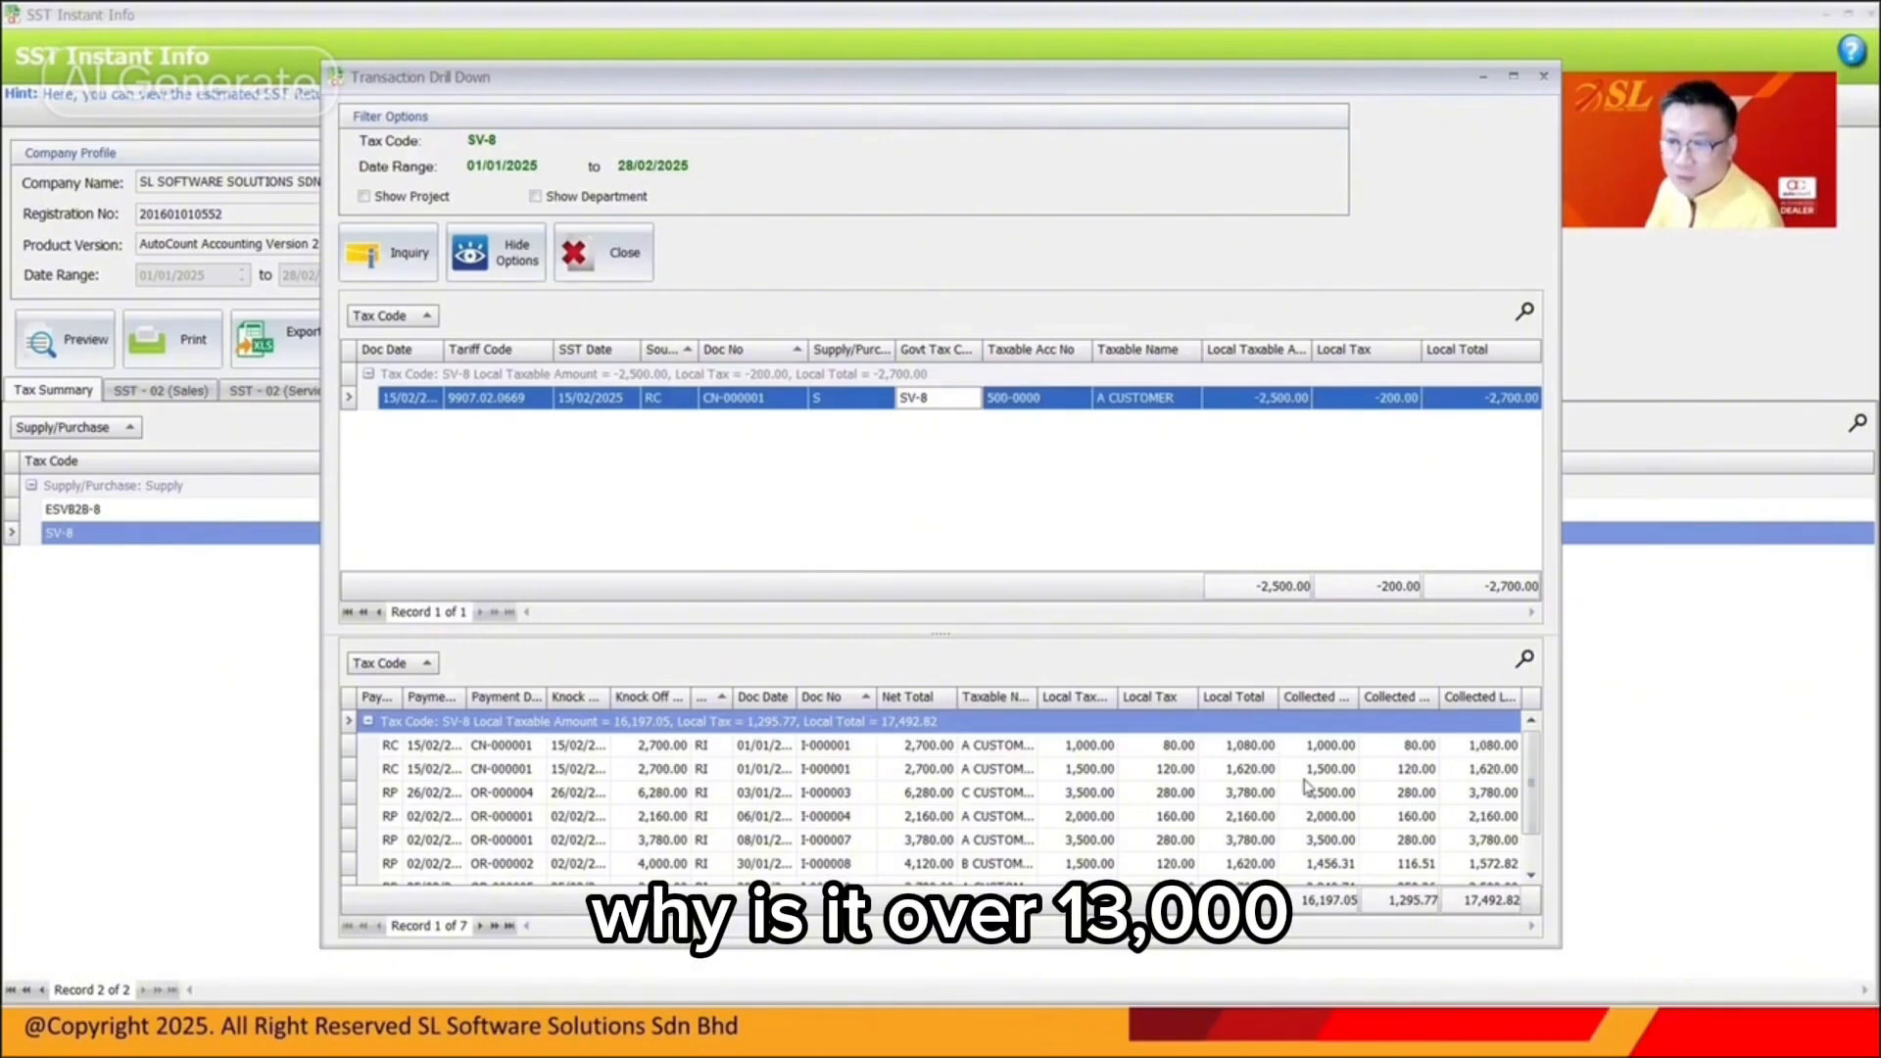
{"action": "left_click", "coordinate": [1279, 400]}
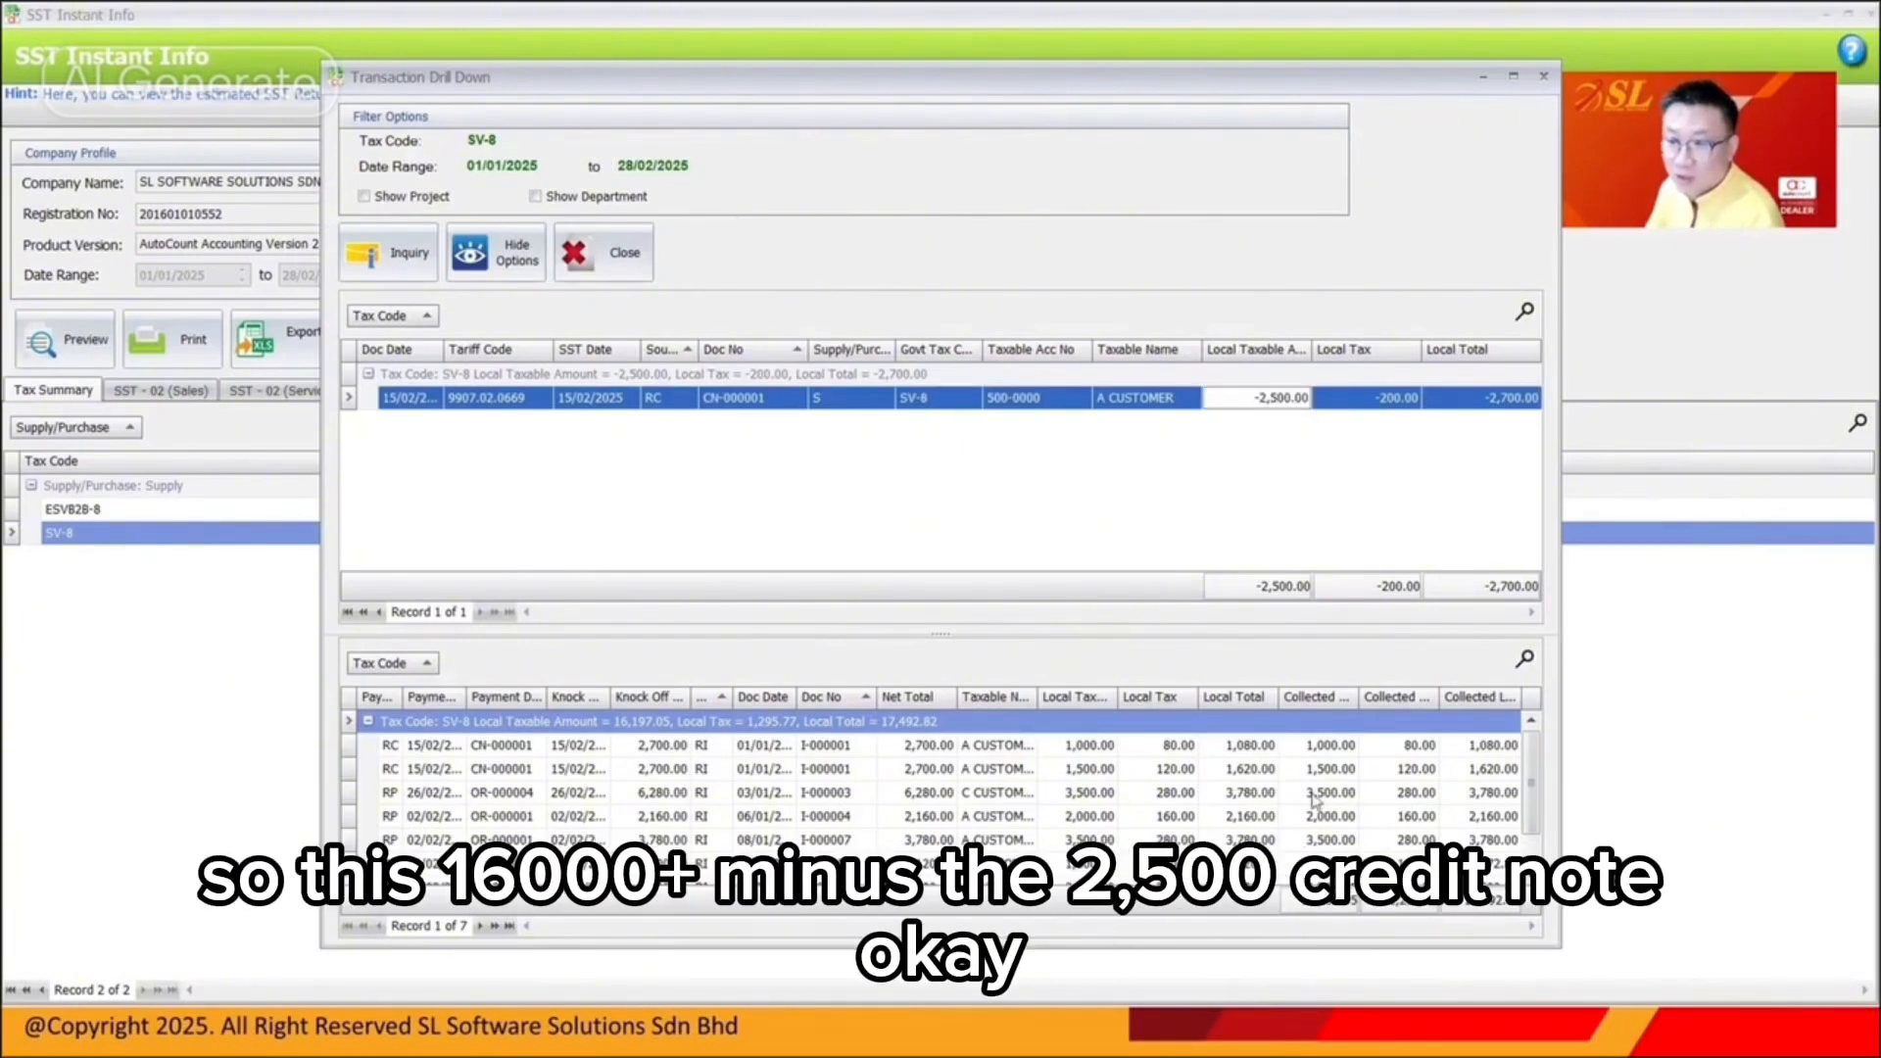
{"action": "left_click", "coordinate": [1398, 402]}
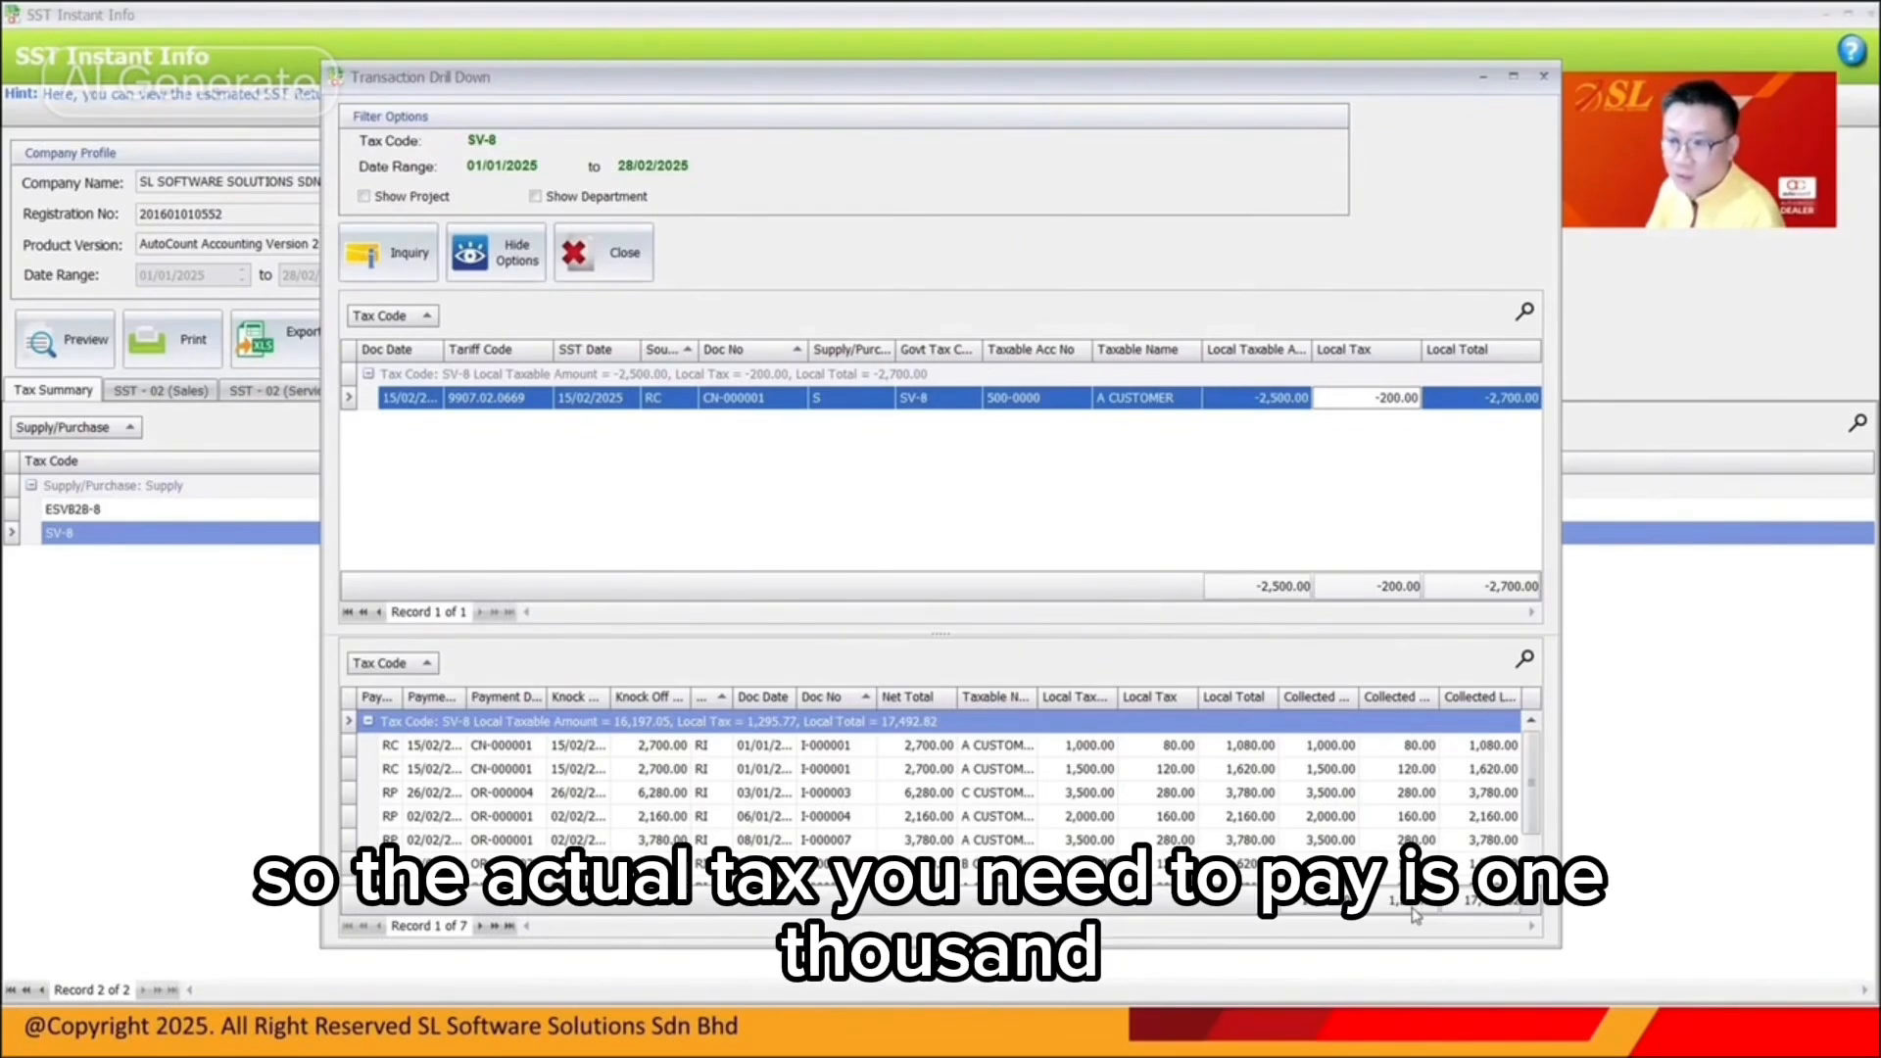
{"action": "left_click", "coordinate": [1543, 78]}
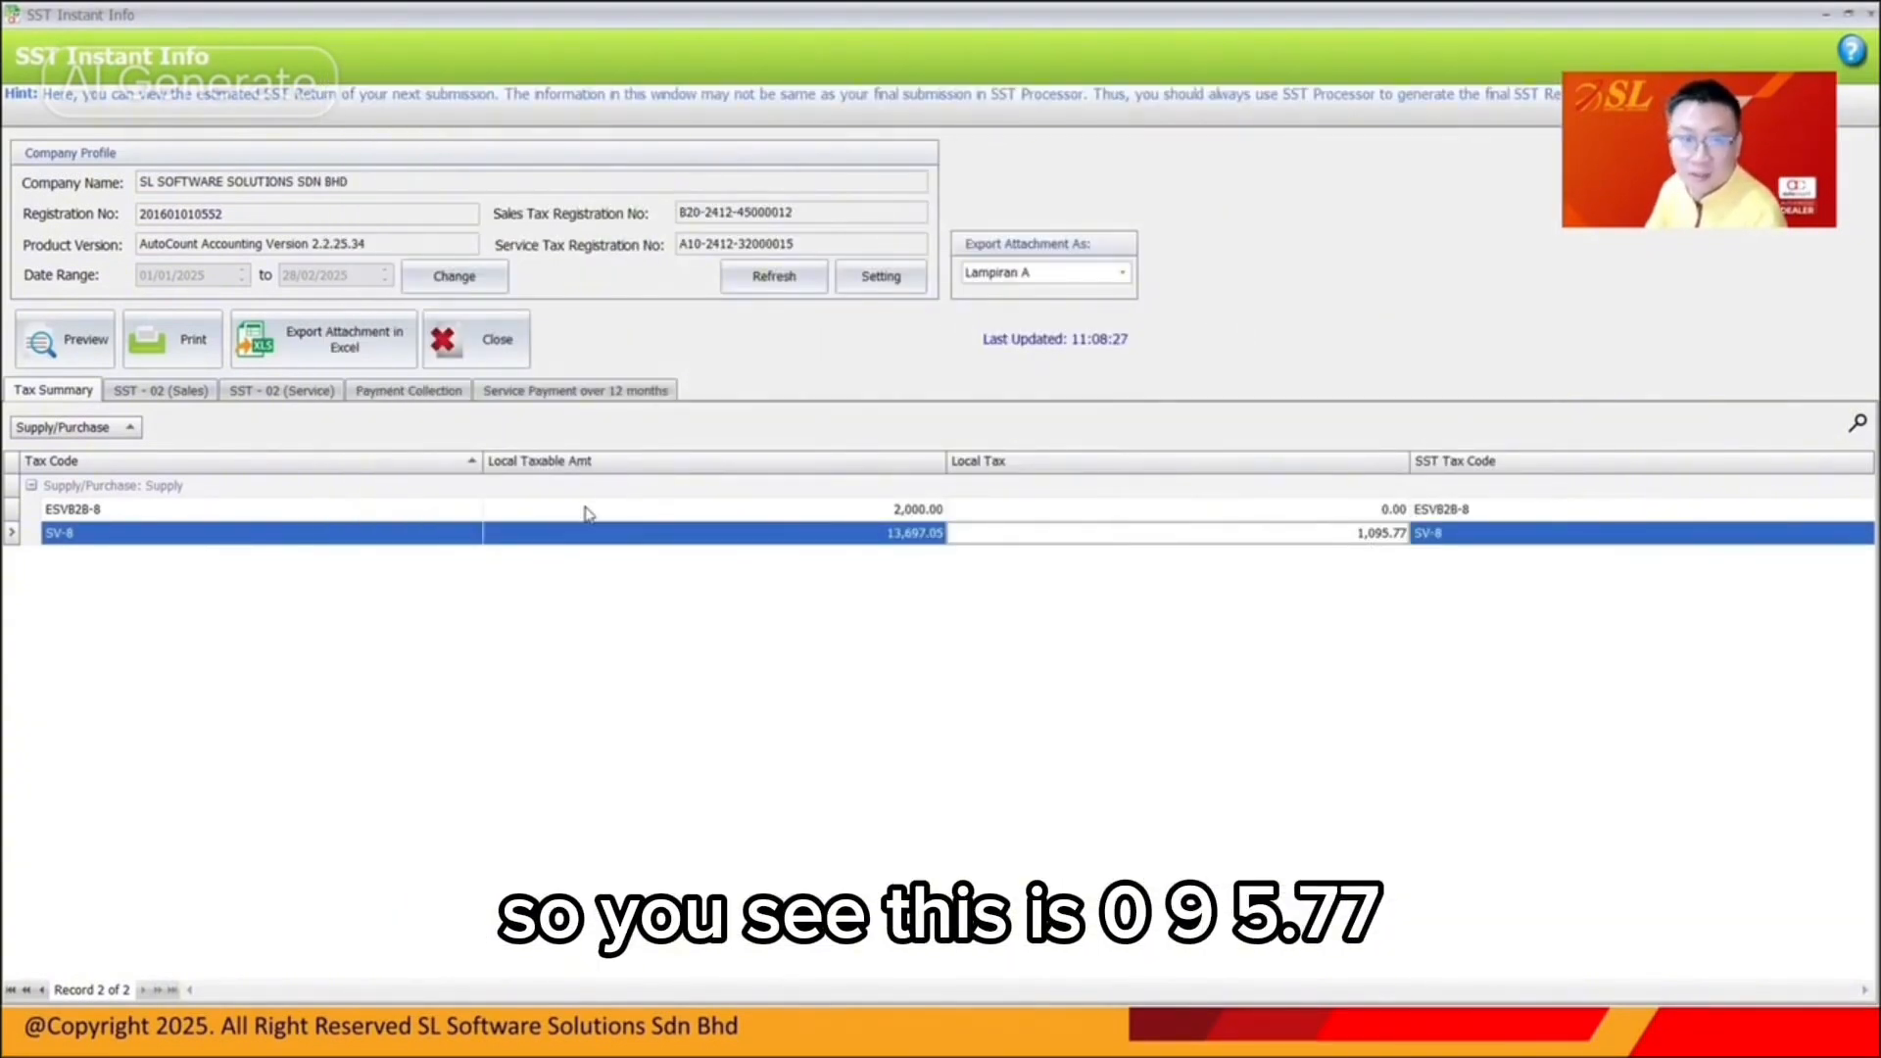
Select the SV-8 row and view the Payment Collection listing totalling 18,197.05
{"action": "left_click", "coordinate": [412, 539]}
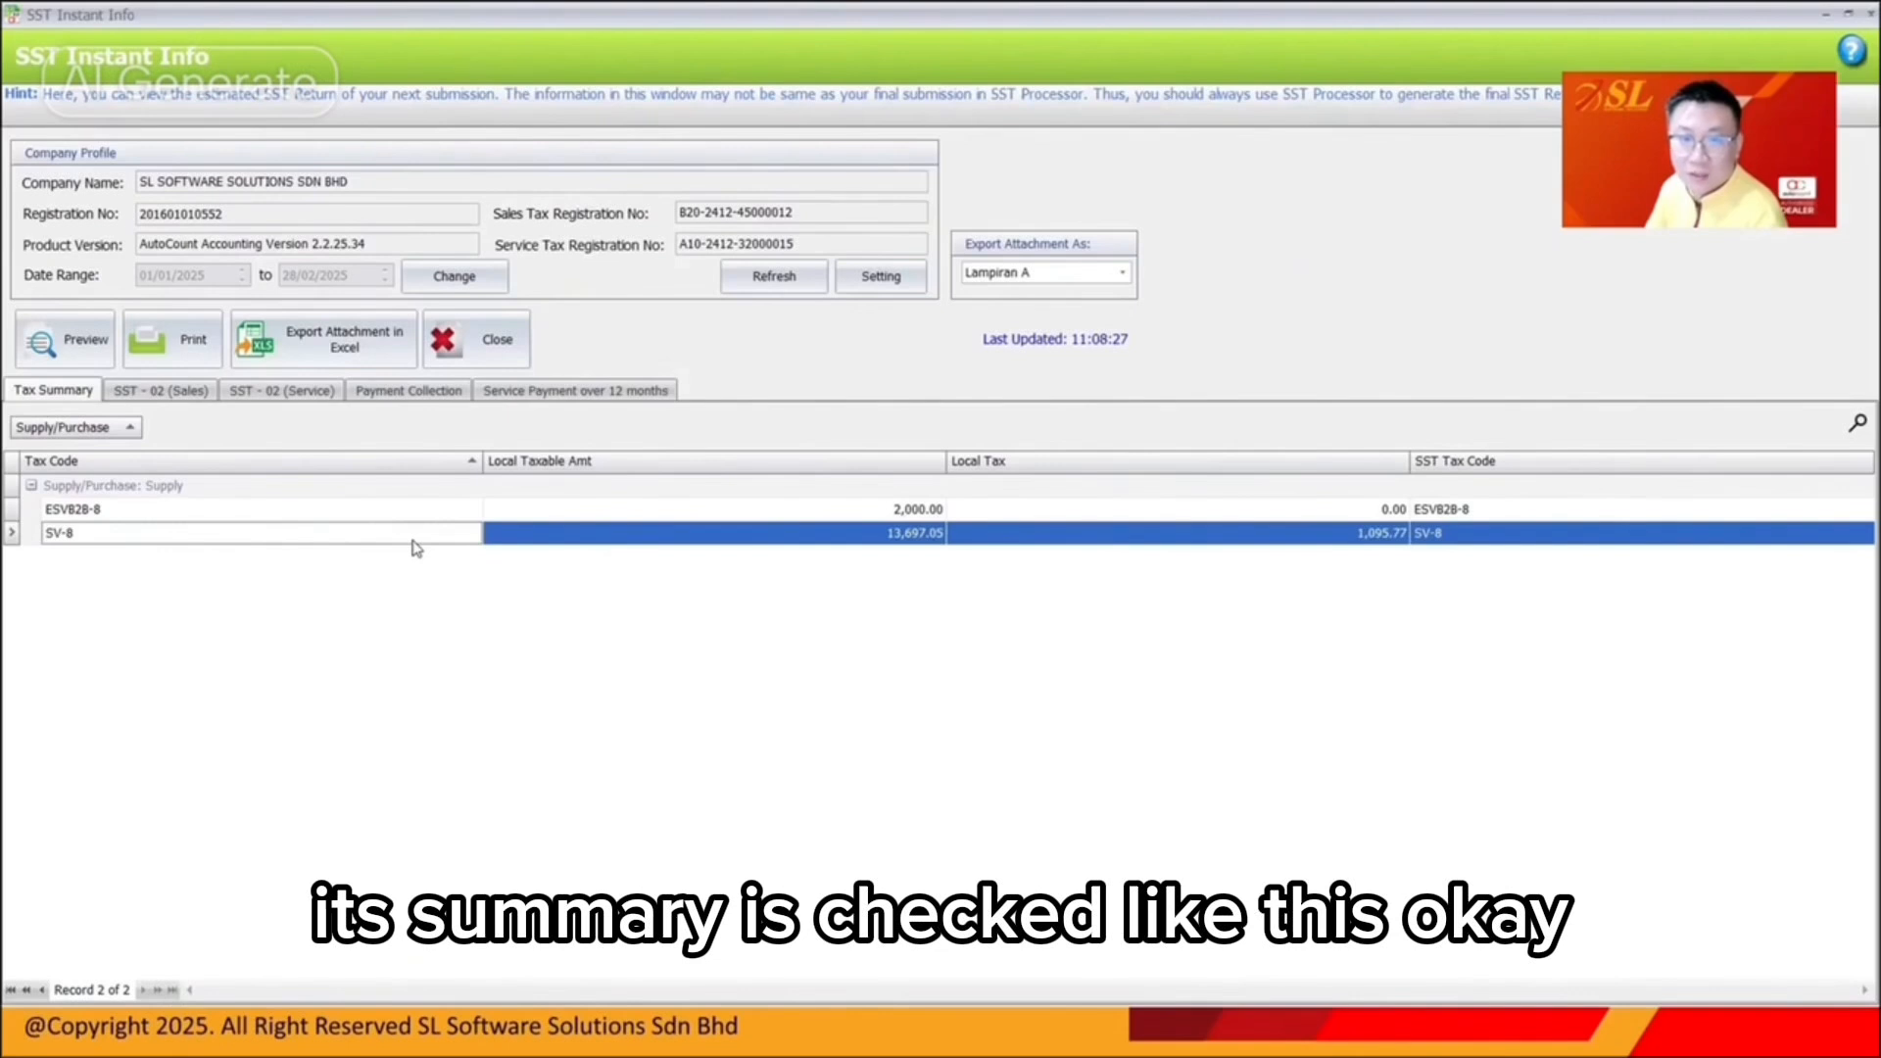
{"action": "left_click", "coordinate": [839, 536]}
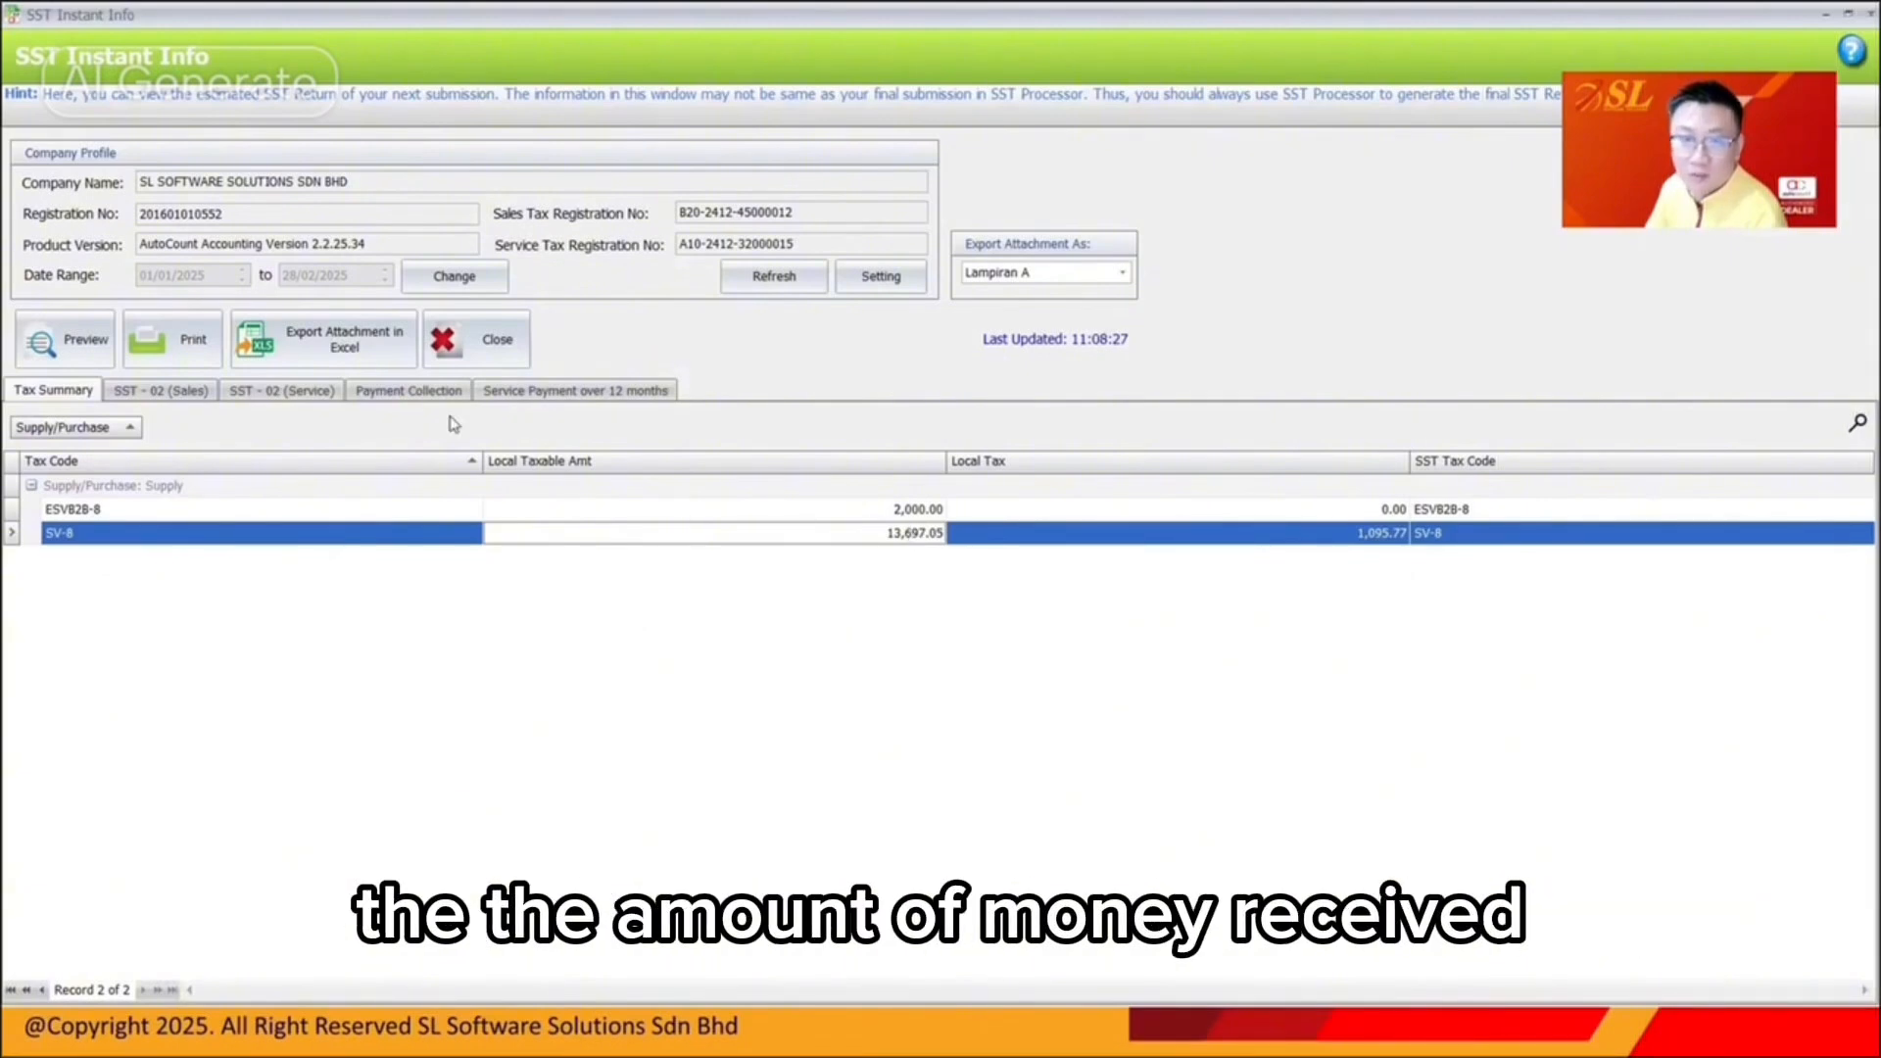
{"action": "left_click", "coordinate": [427, 394]}
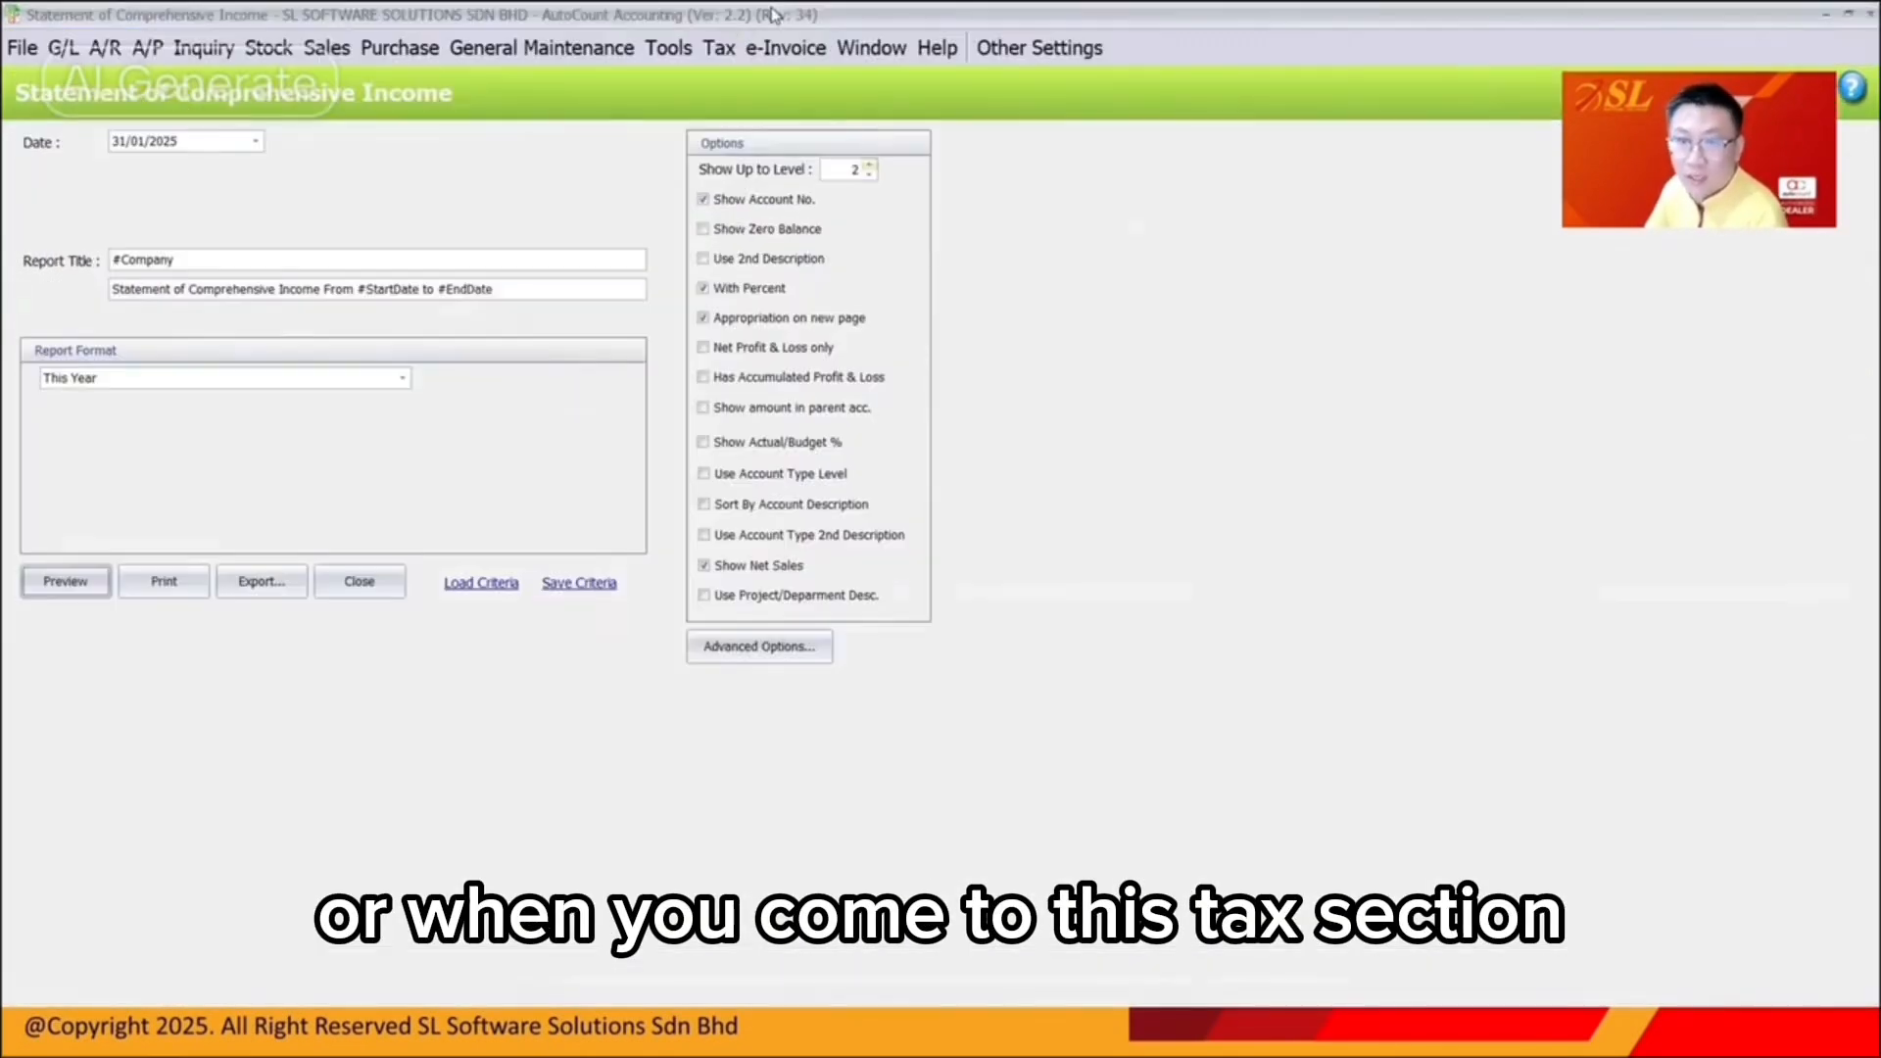
List tax payment collections for 01/01/2025–28/02/2025: eight records, 18,197.05 collected, 1,295.77 tax
{"action": "left_click", "coordinate": [719, 47]}
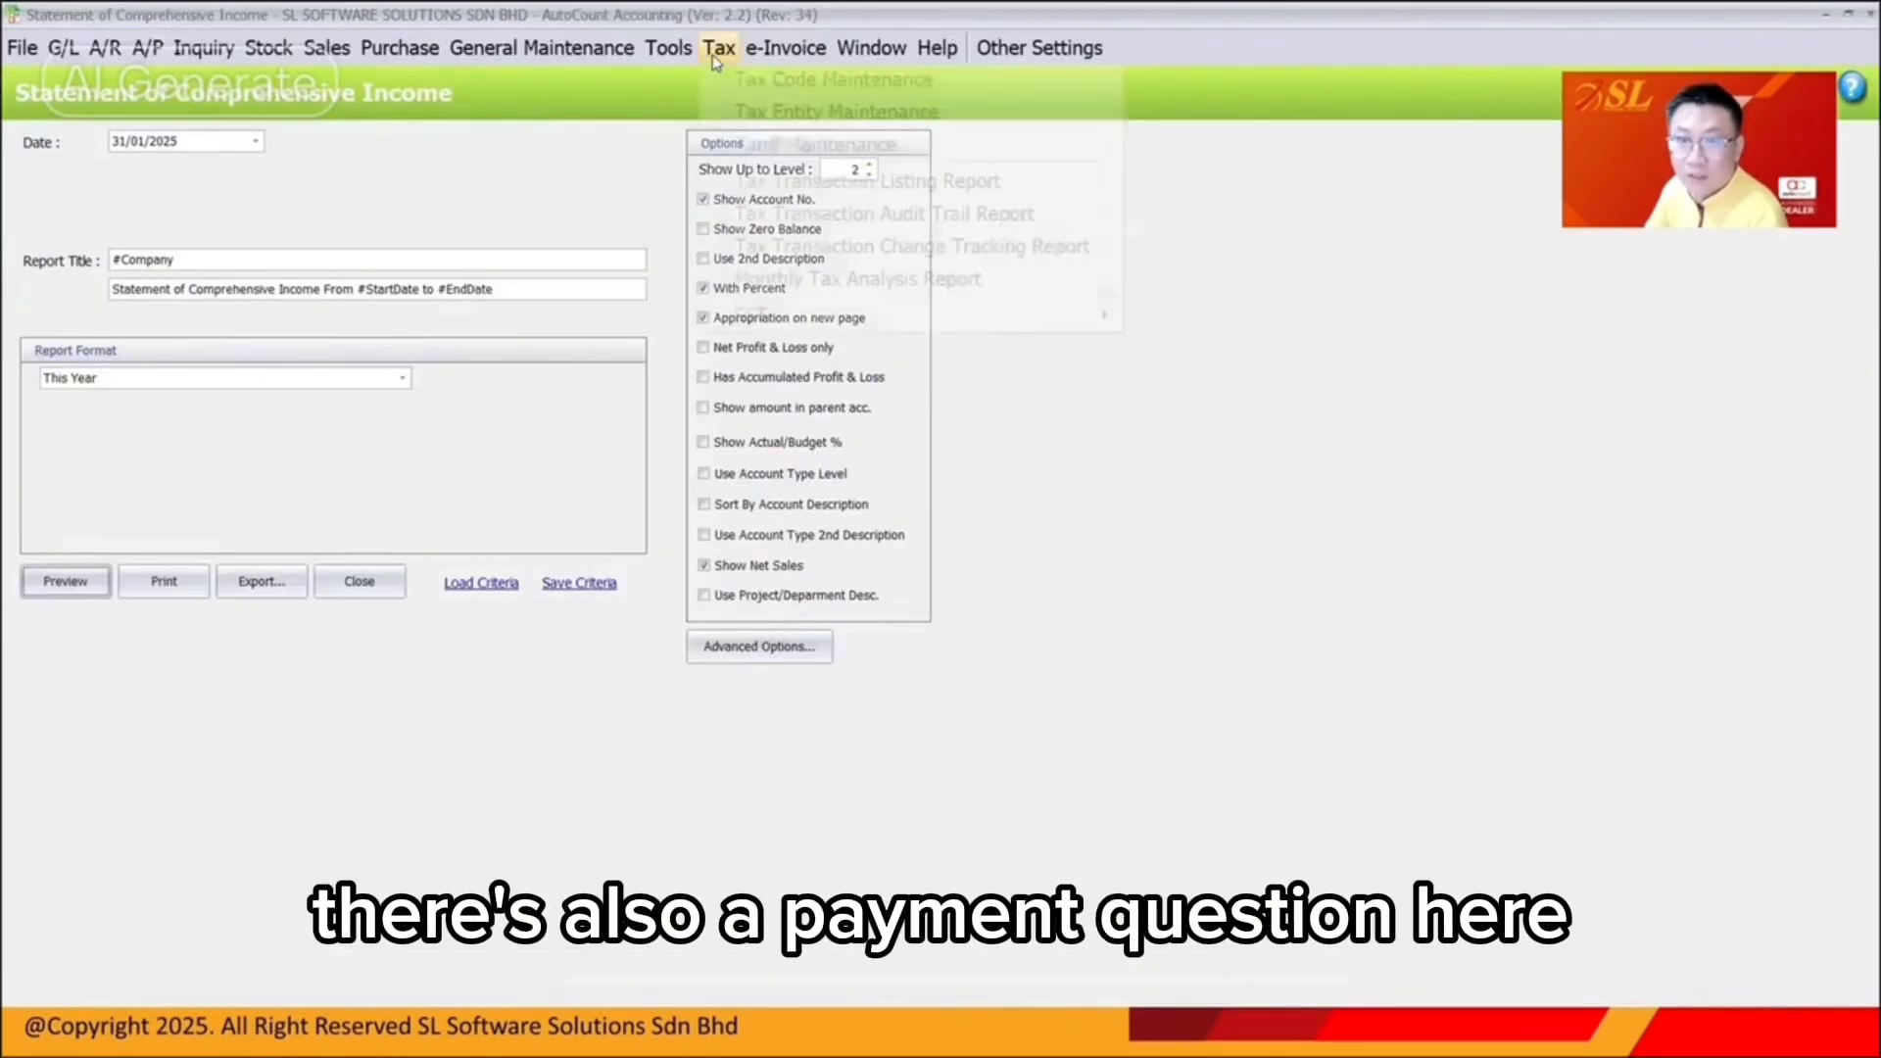
{"action": "mouse_move", "coordinate": [1078, 319]}
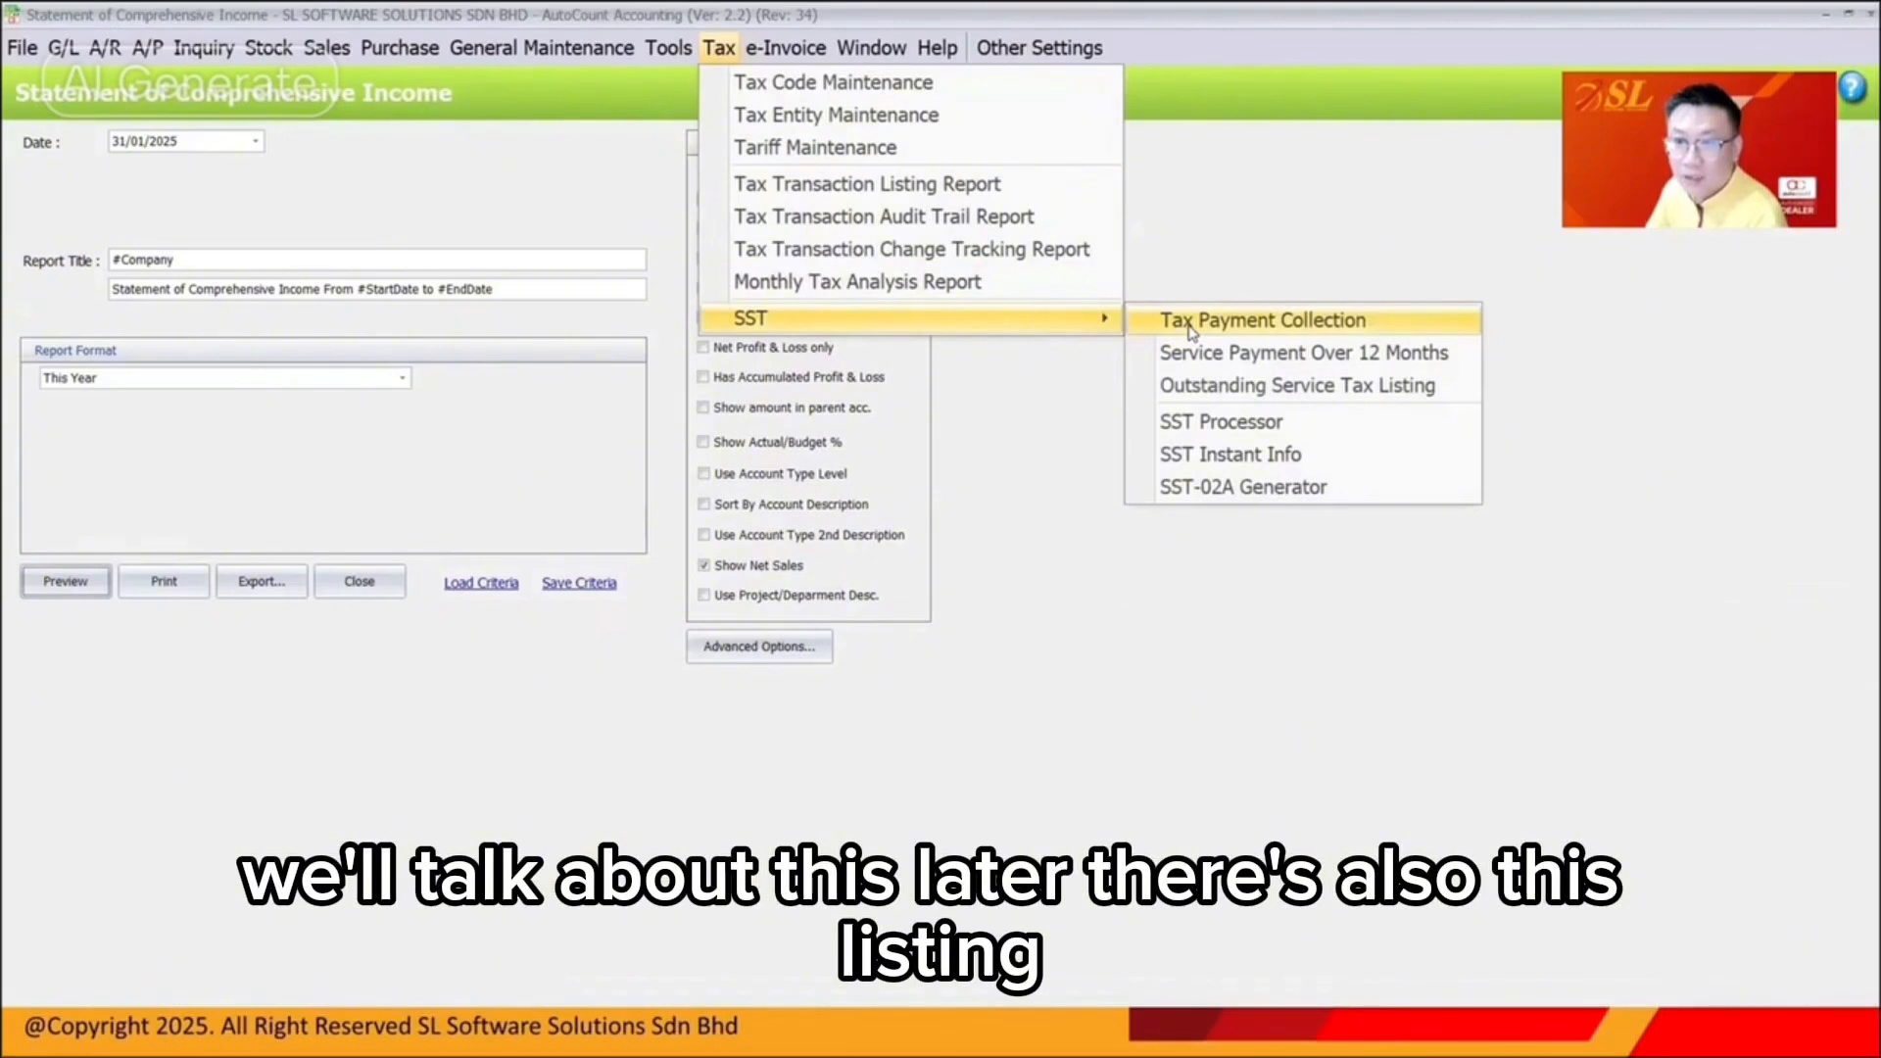
{"action": "left_click", "coordinate": [1191, 325]}
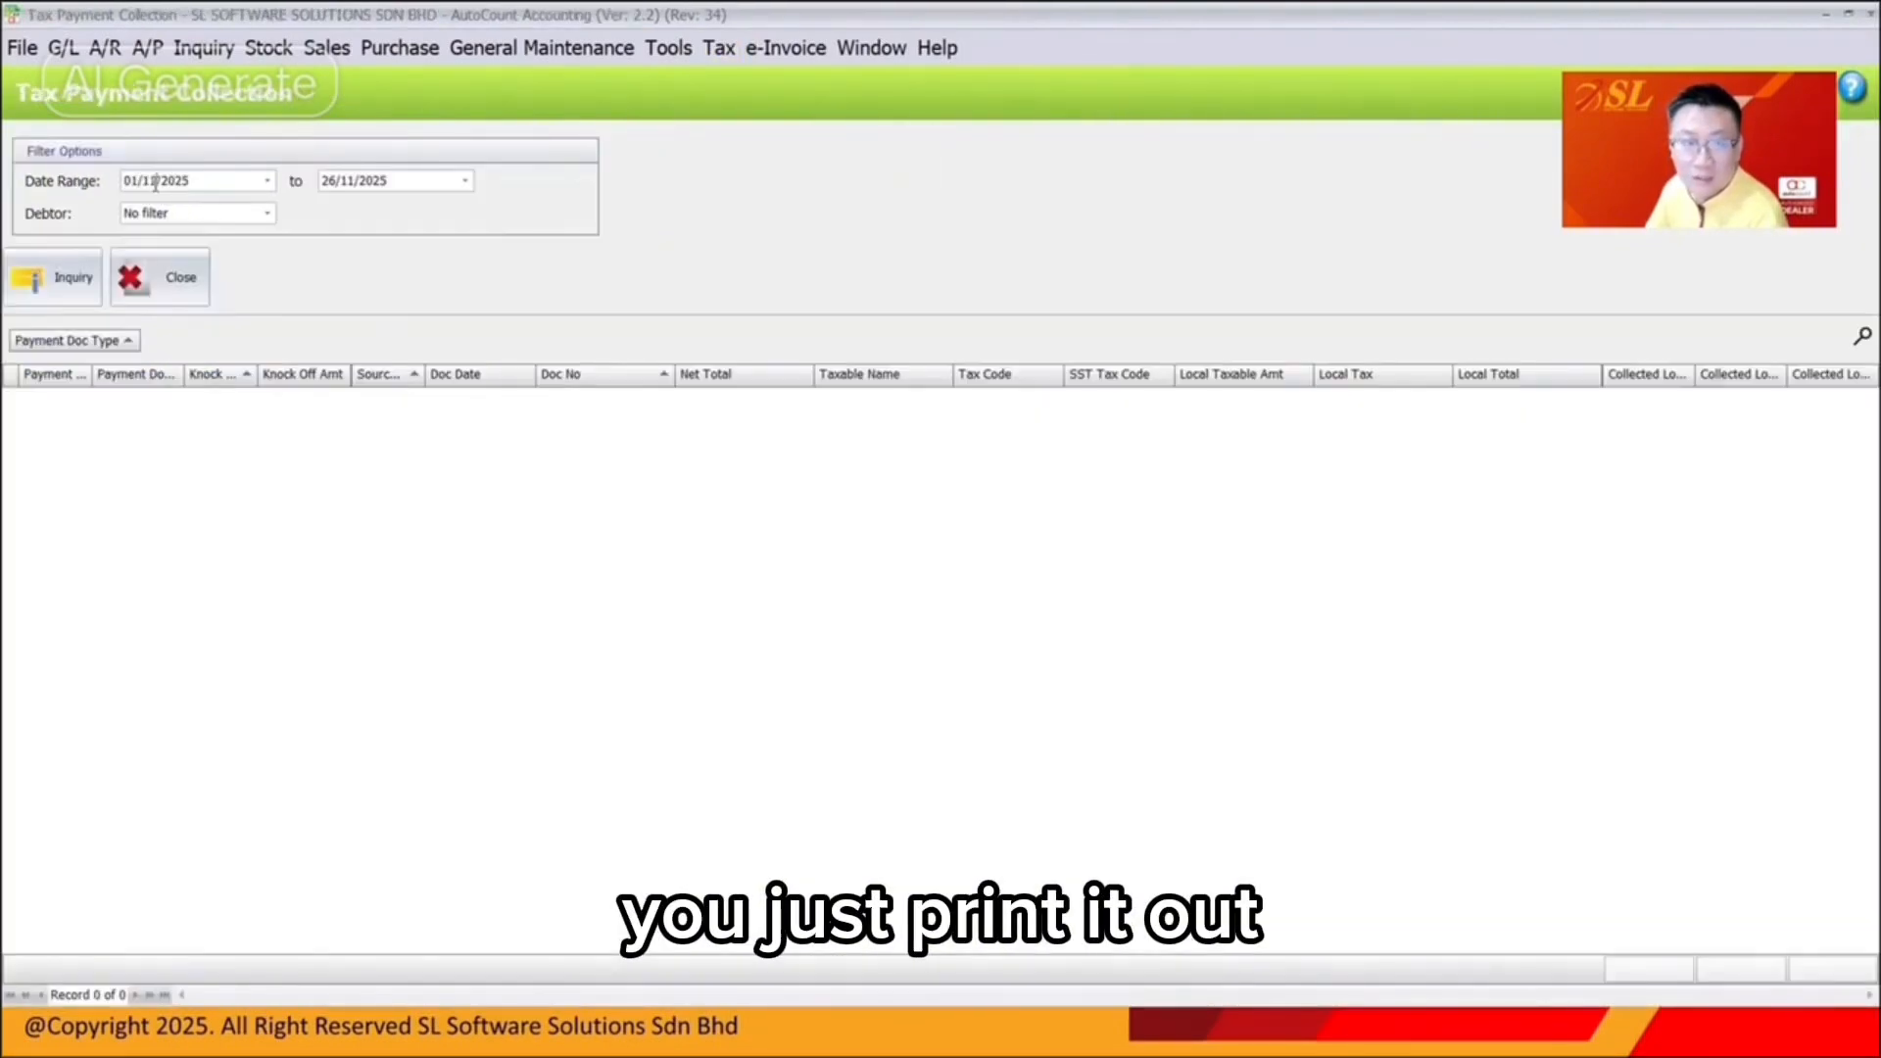
{"action": "key", "text": "Tab"}
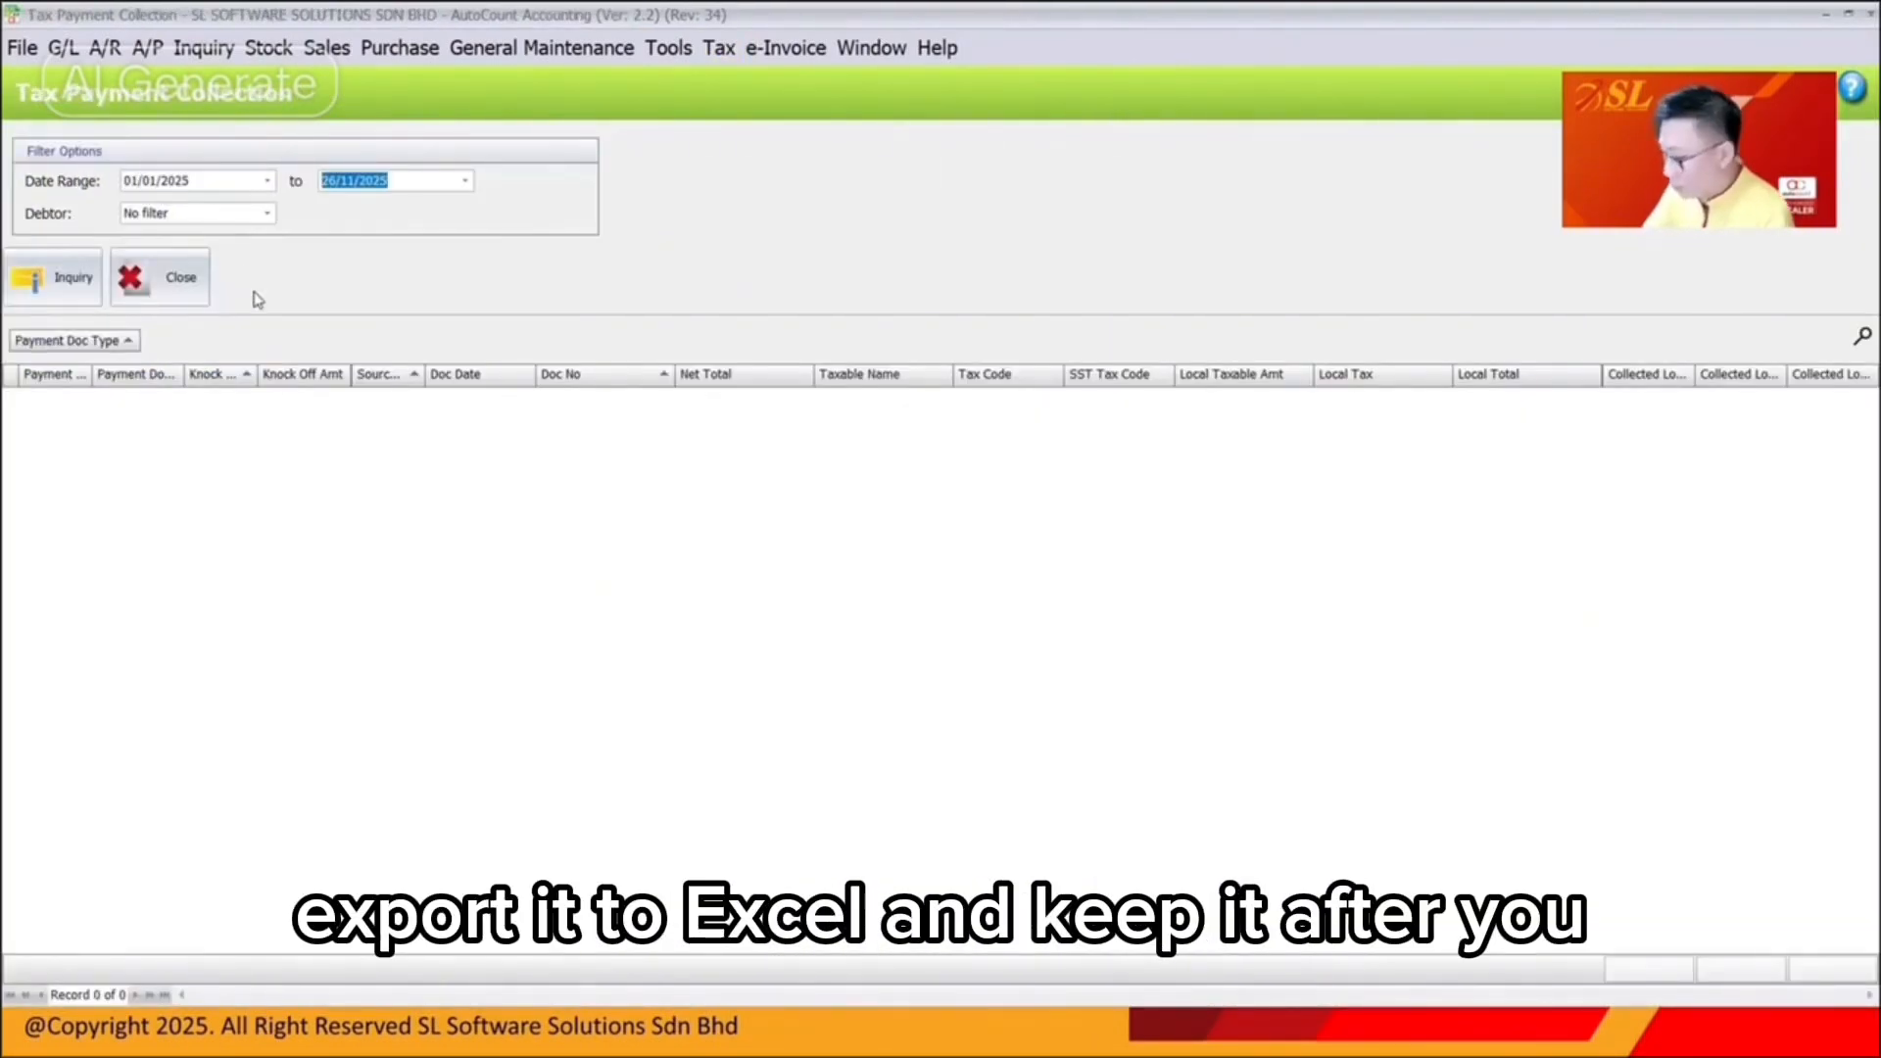
{"action": "type", "text": "2802"}
{"action": "left_click", "coordinate": [49, 300]}
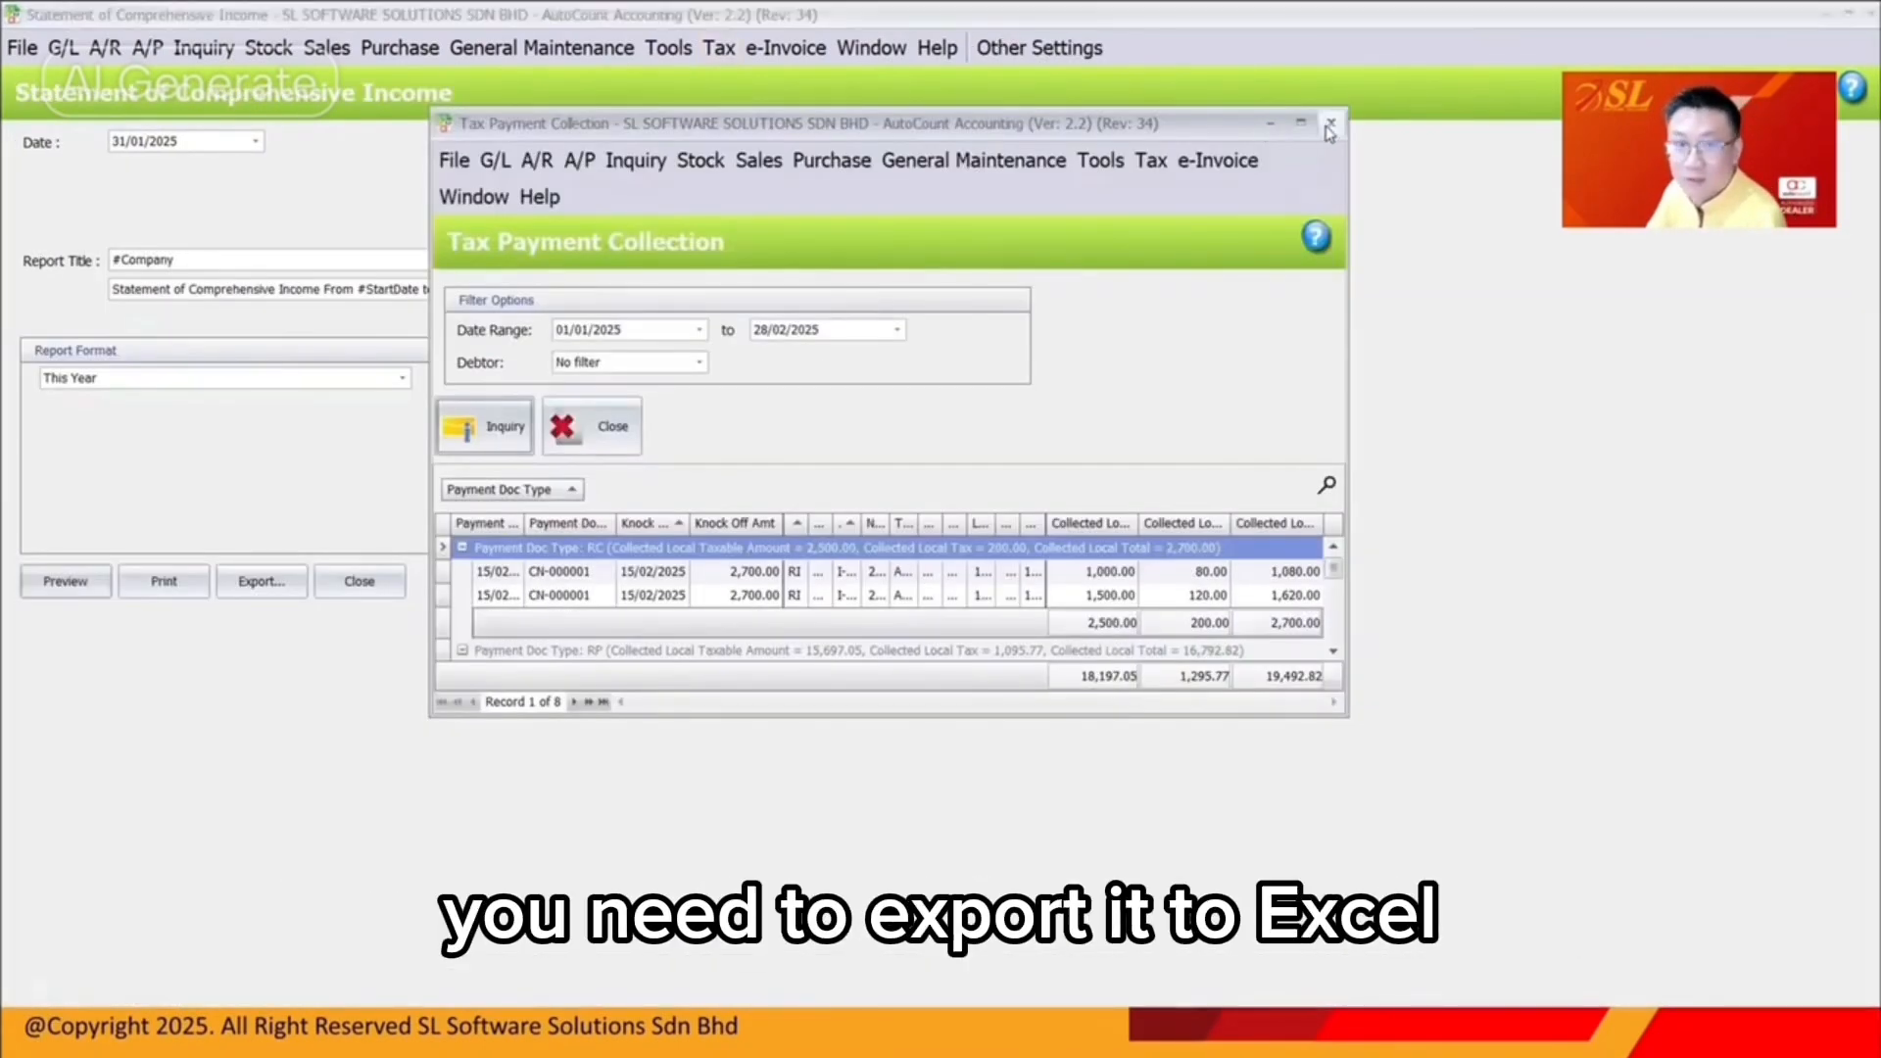
Close the payment collection listing and drill into SV-8 transactions in SST Instant Info
{"action": "left_click", "coordinate": [1332, 118]}
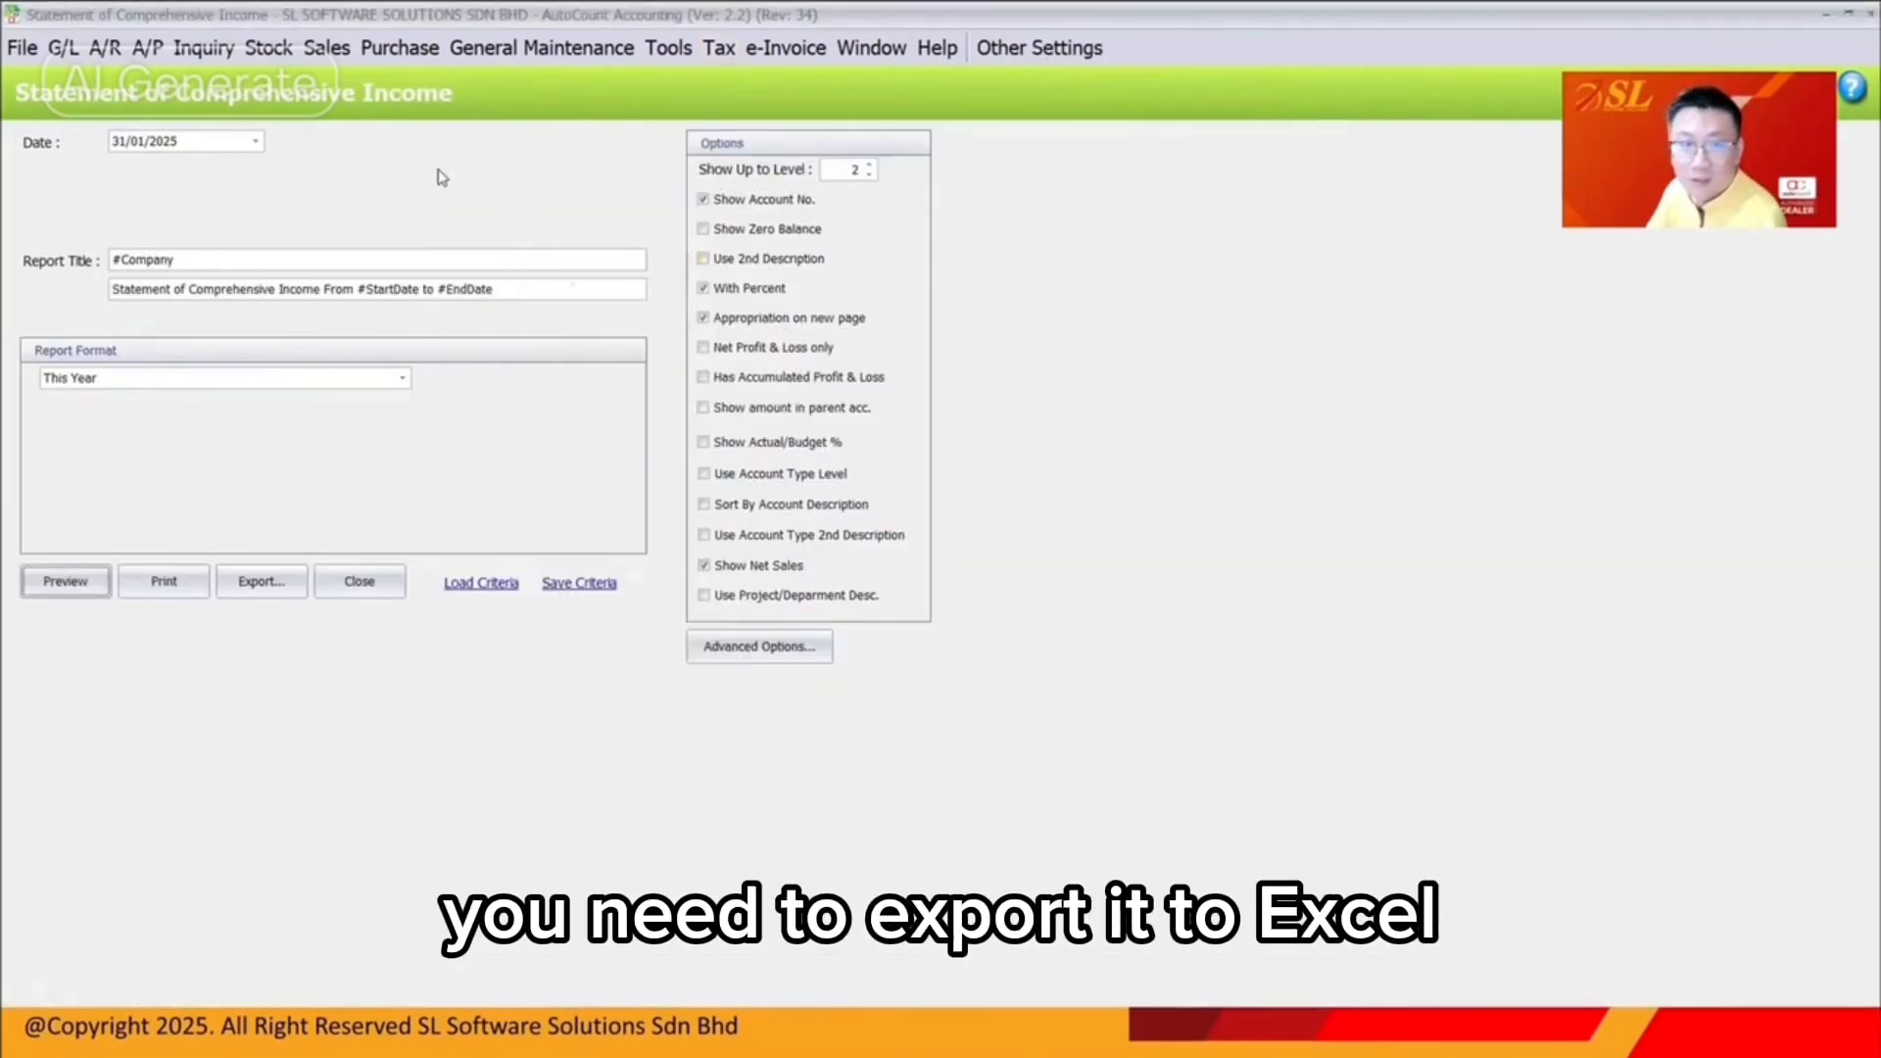
{"action": "left_click", "coordinate": [271, 47]}
{"action": "mouse_move", "coordinate": [1078, 318]}
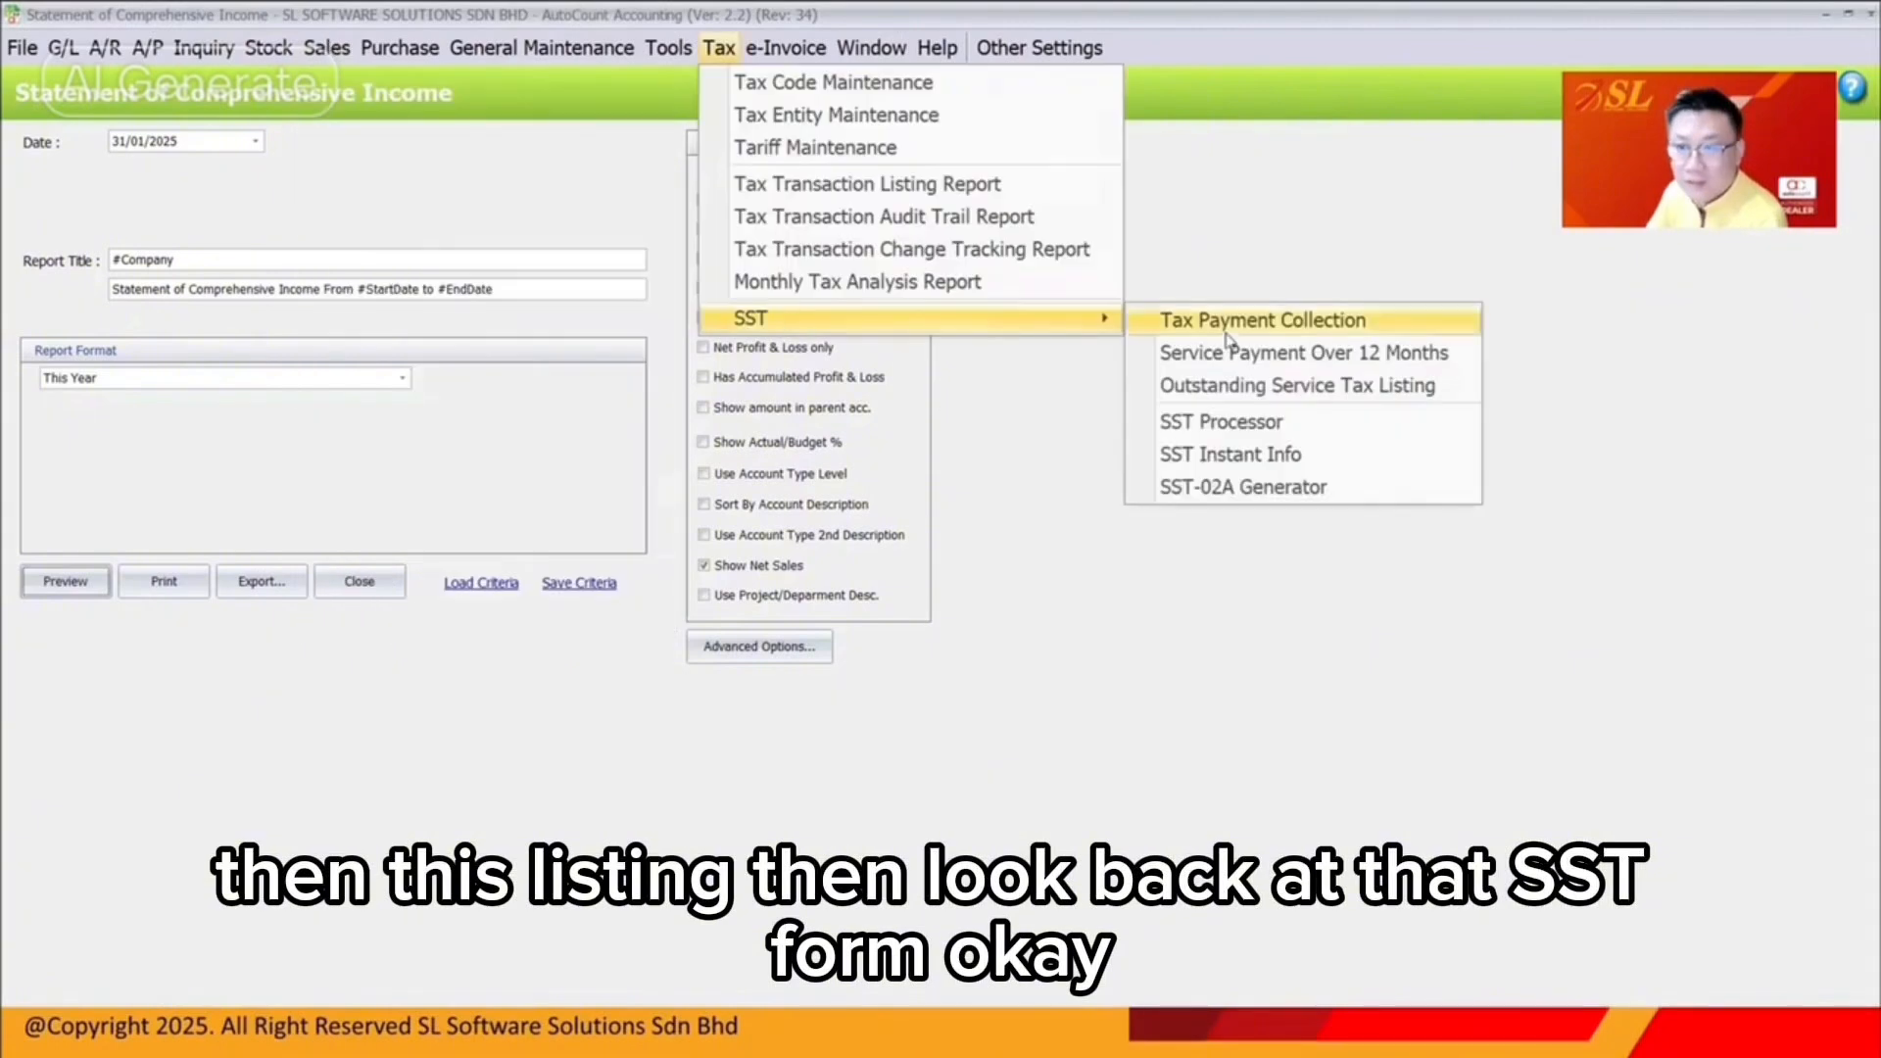
{"action": "left_click", "coordinate": [1249, 457]}
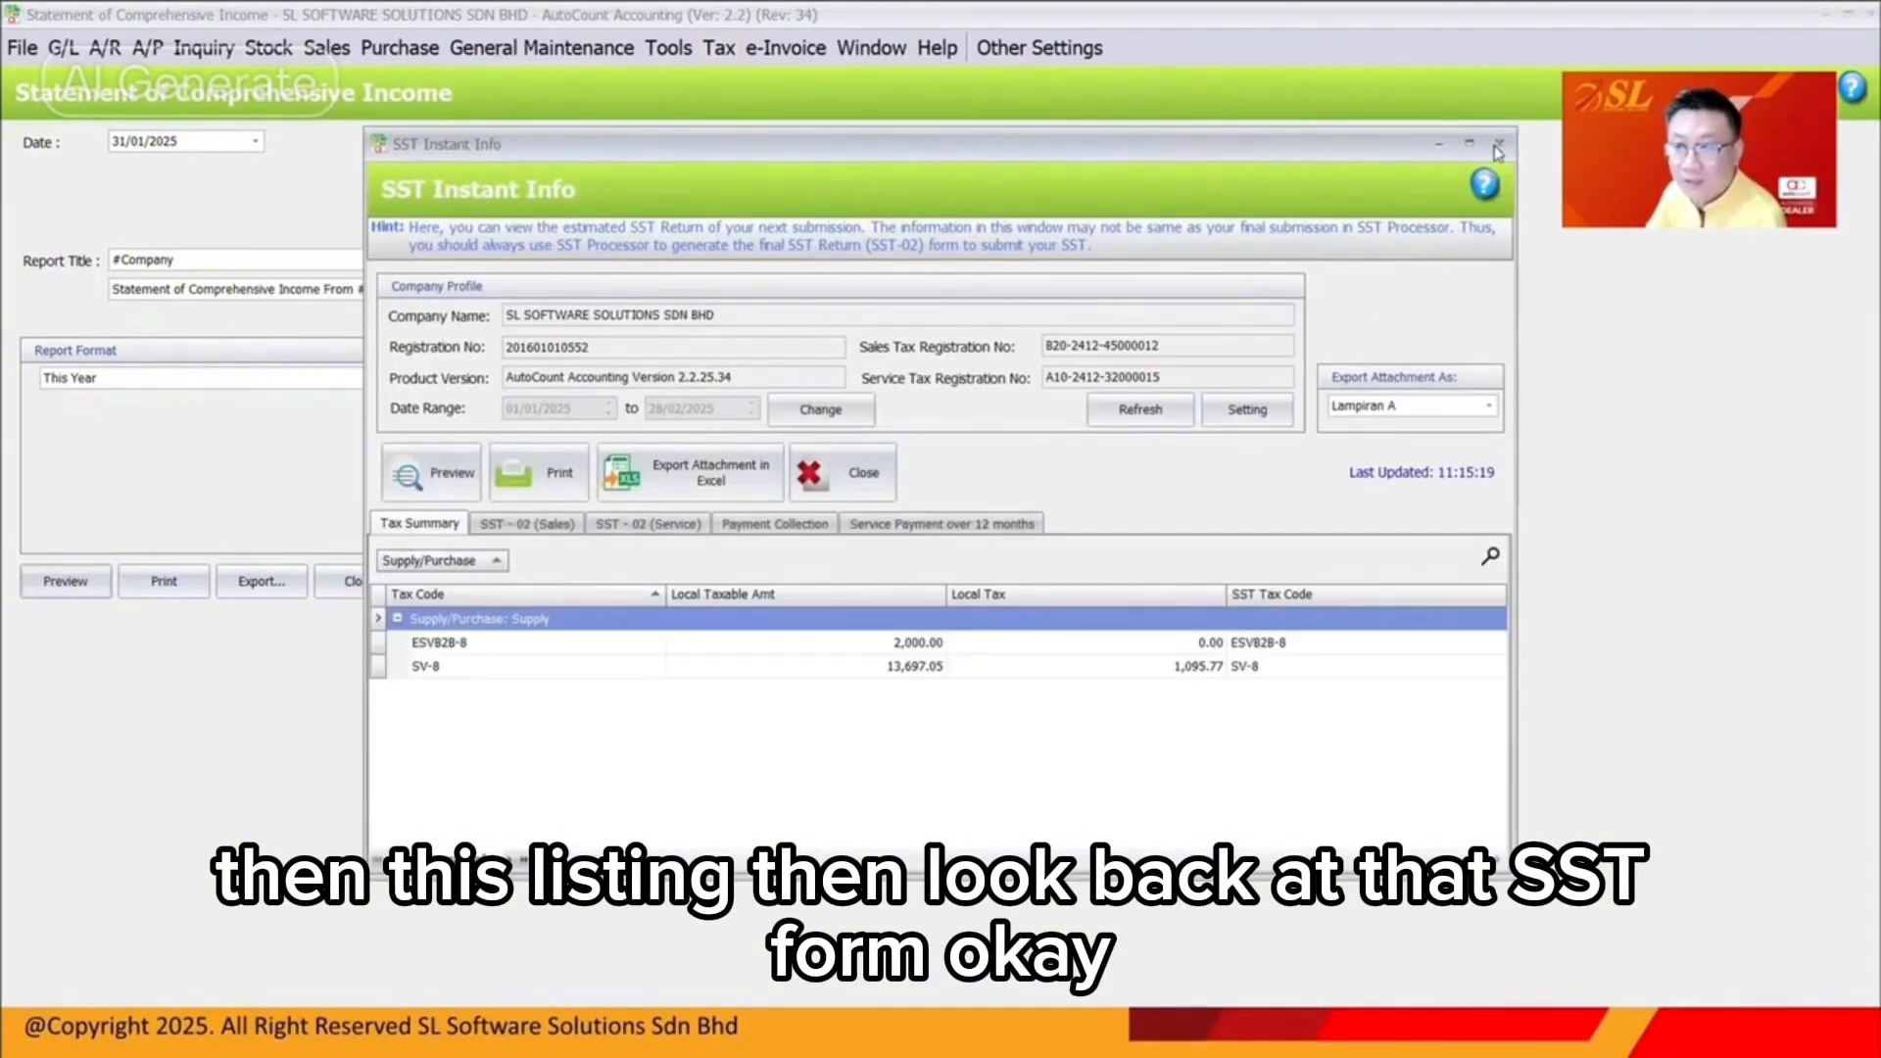
{"action": "double_click", "coordinate": [904, 670]}
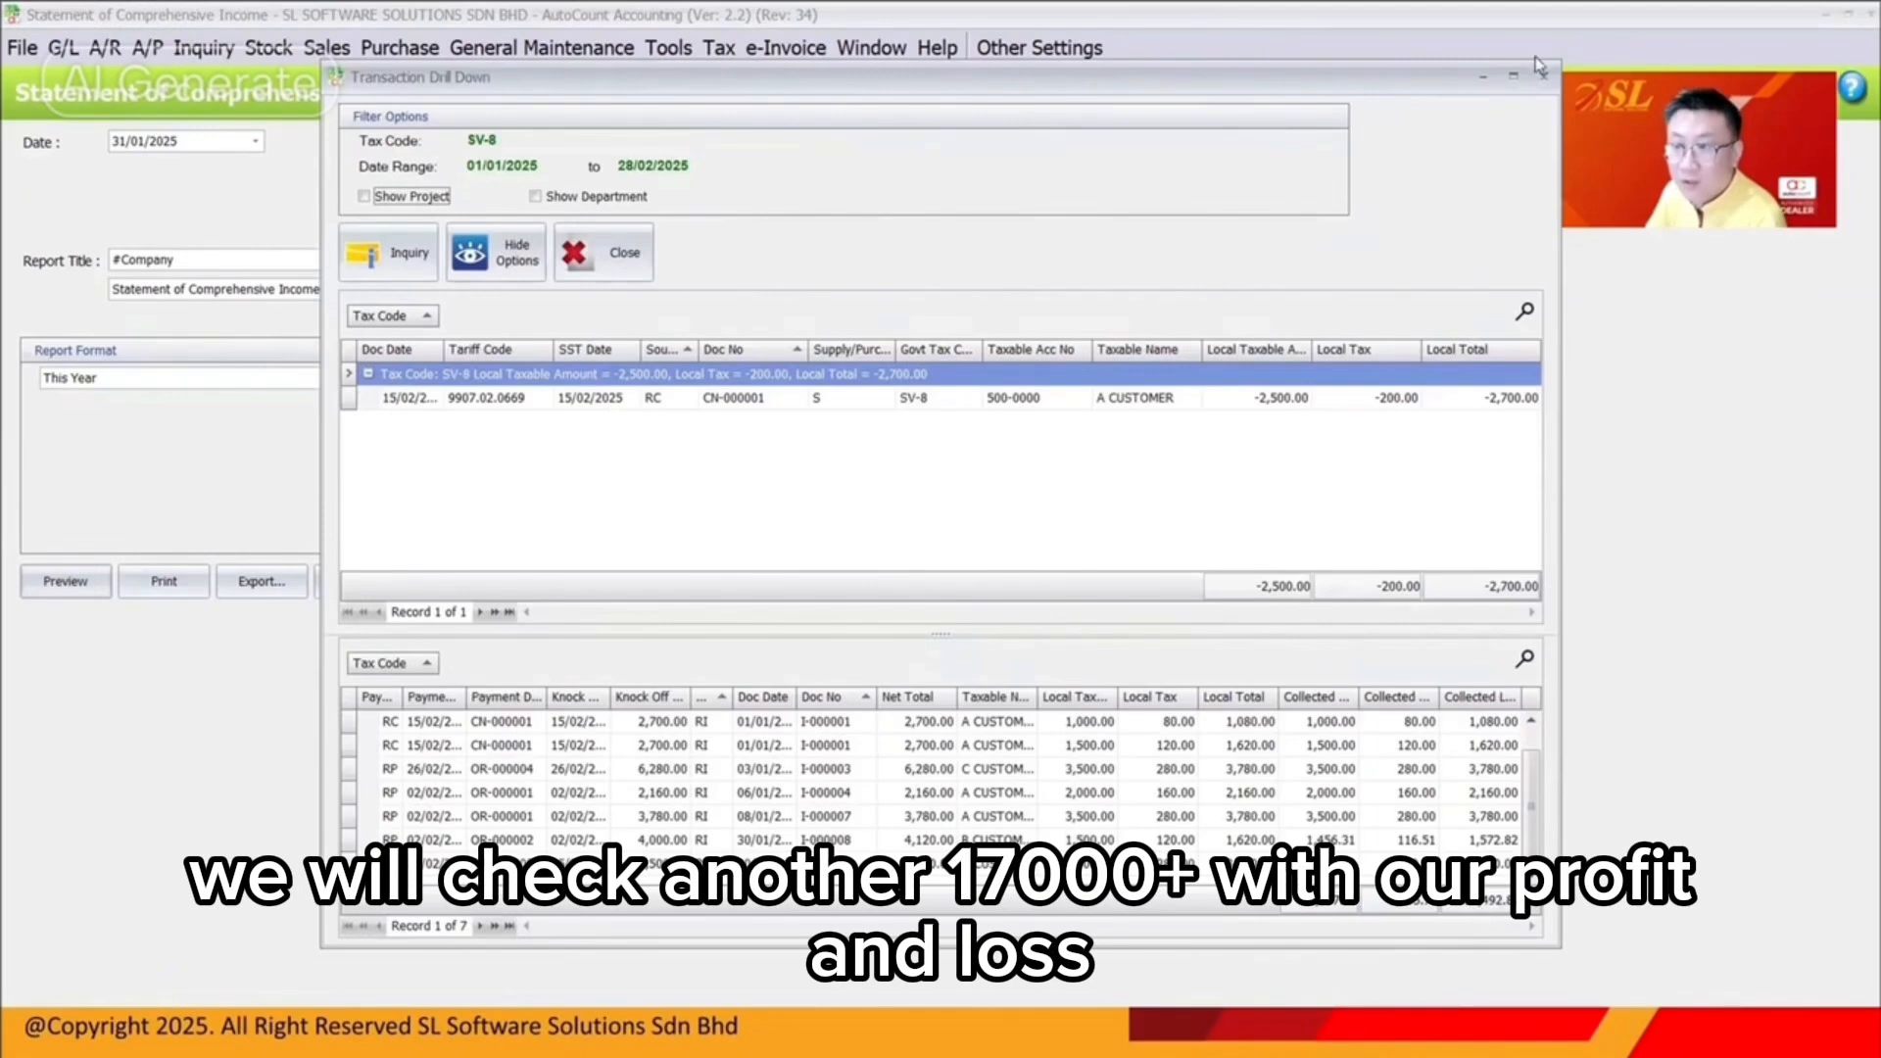
Close the SST windows and preview the January 2025 profit and loss statement
{"action": "left_click", "coordinate": [1539, 69]}
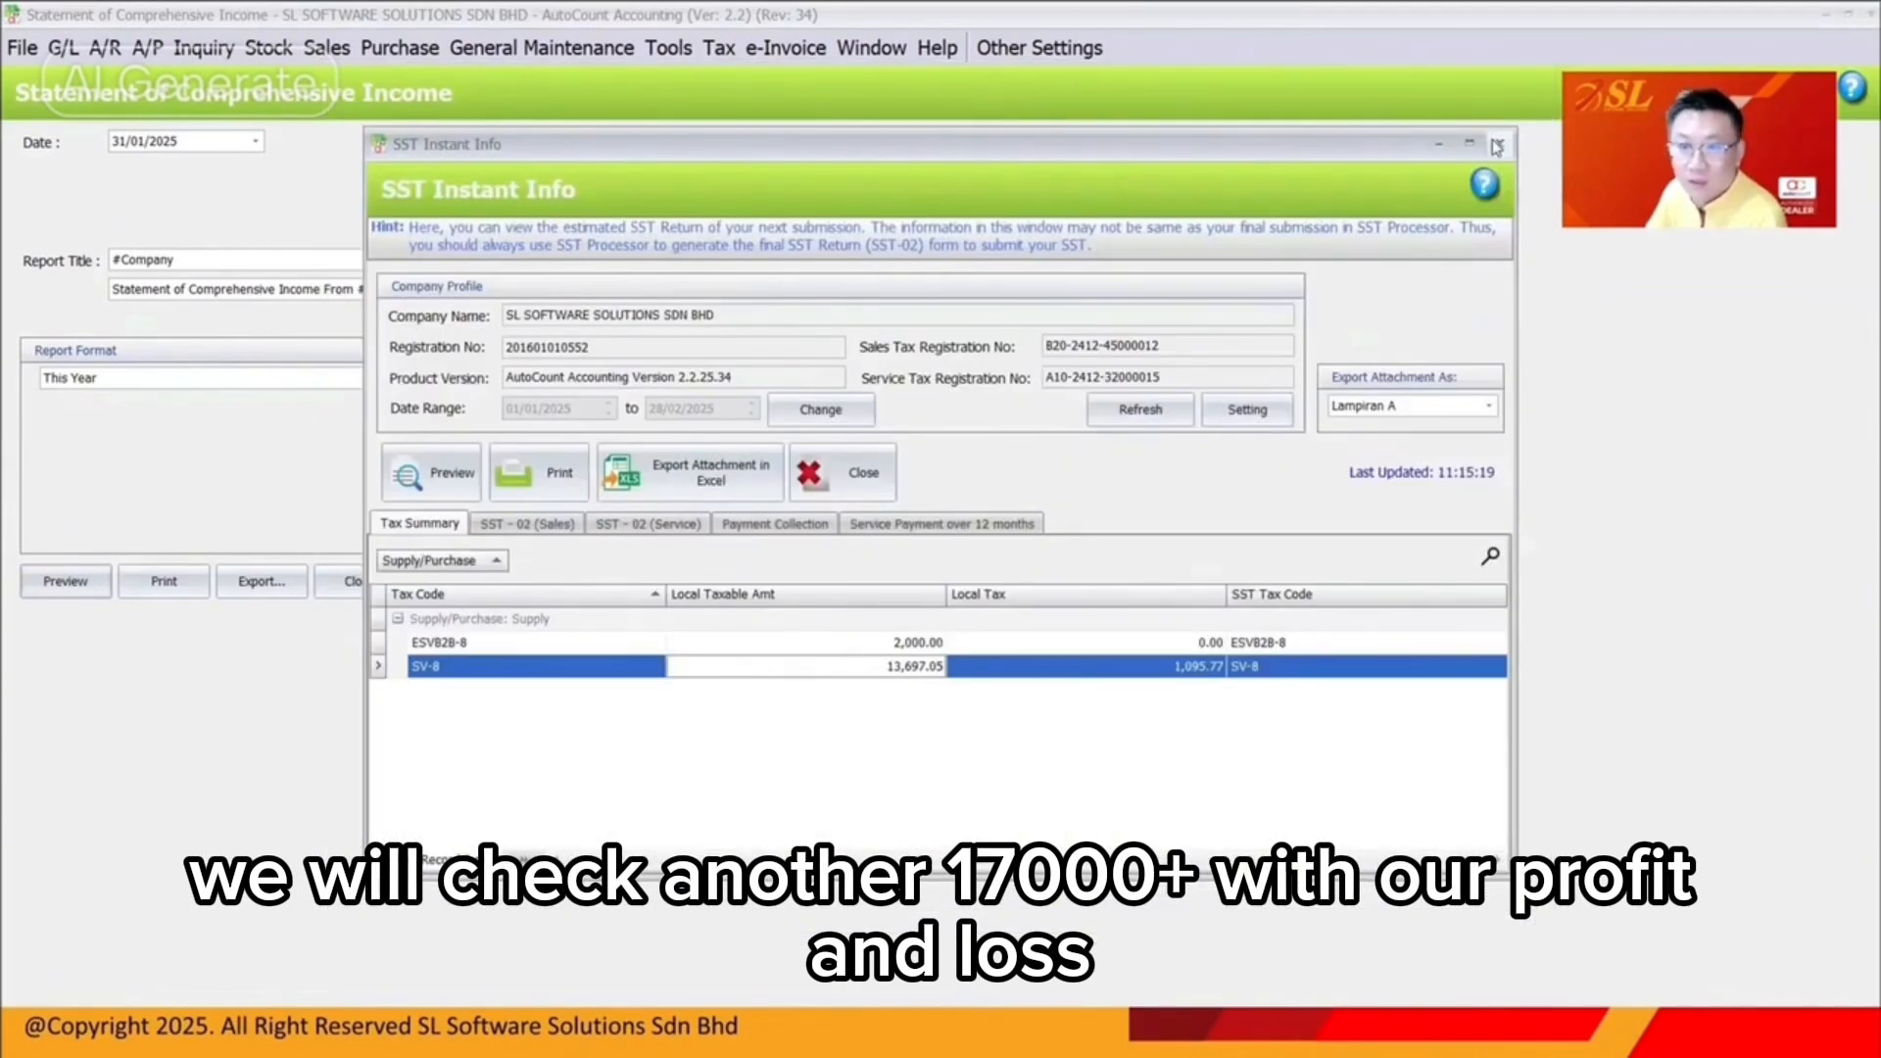
{"action": "left_click", "coordinate": [1497, 147]}
{"action": "left_click", "coordinate": [59, 582]}
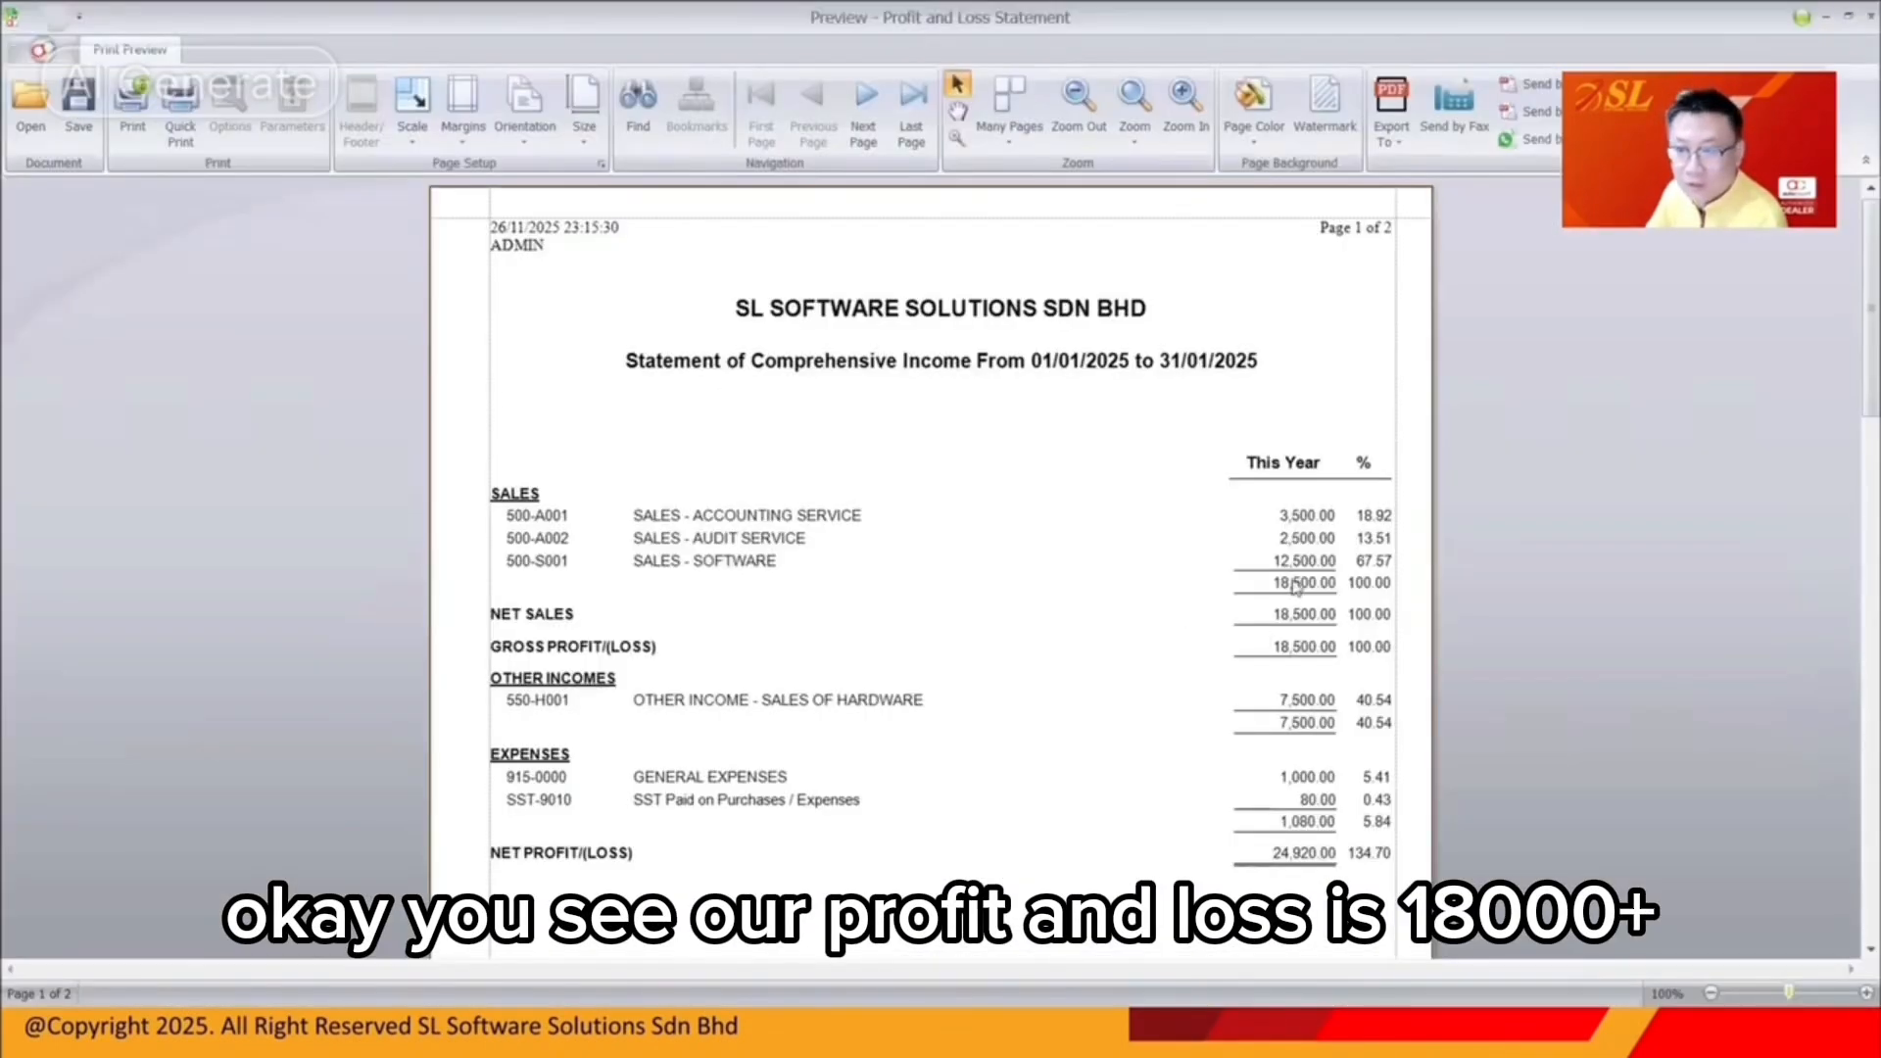
Scroll through the January 2025 profit and loss preview, then close it
{"action": "scroll", "coordinate": [1296, 588], "scroll_direction": "down", "scroll_amount": 1}
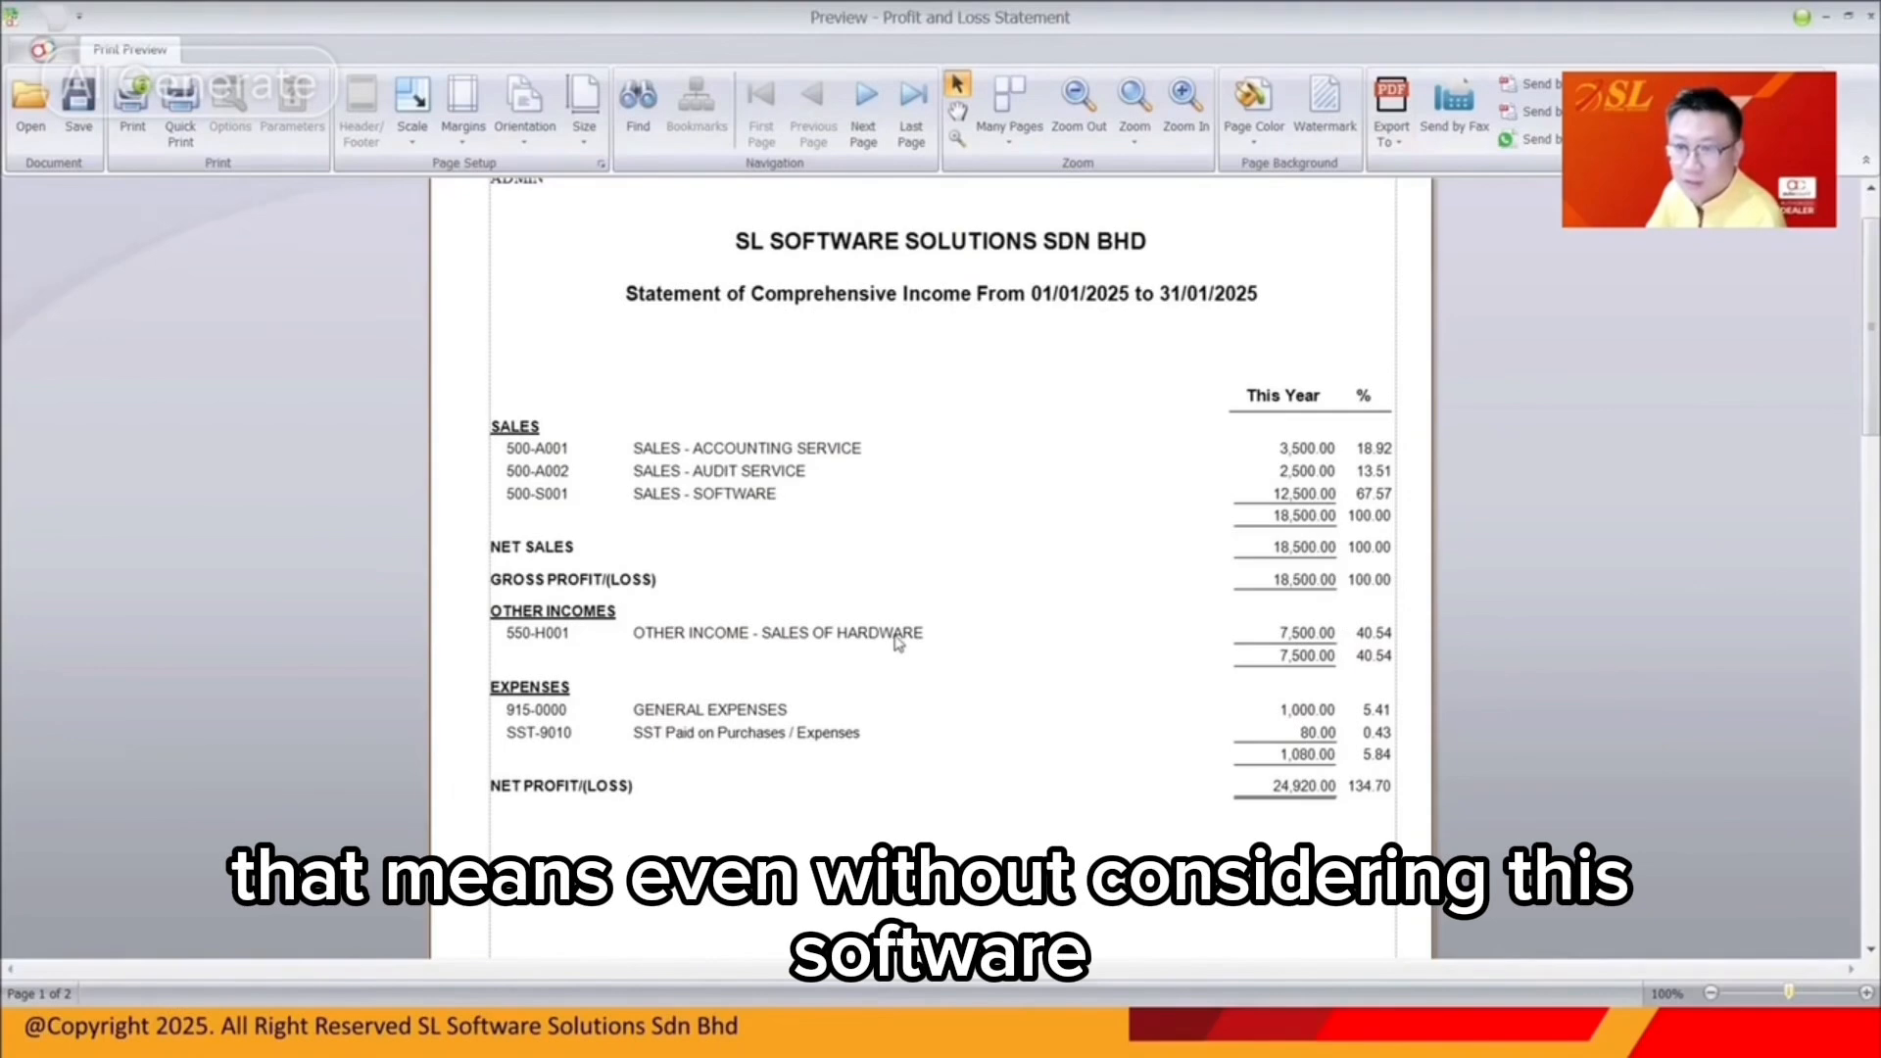
{"action": "left_click", "coordinate": [1826, 16]}
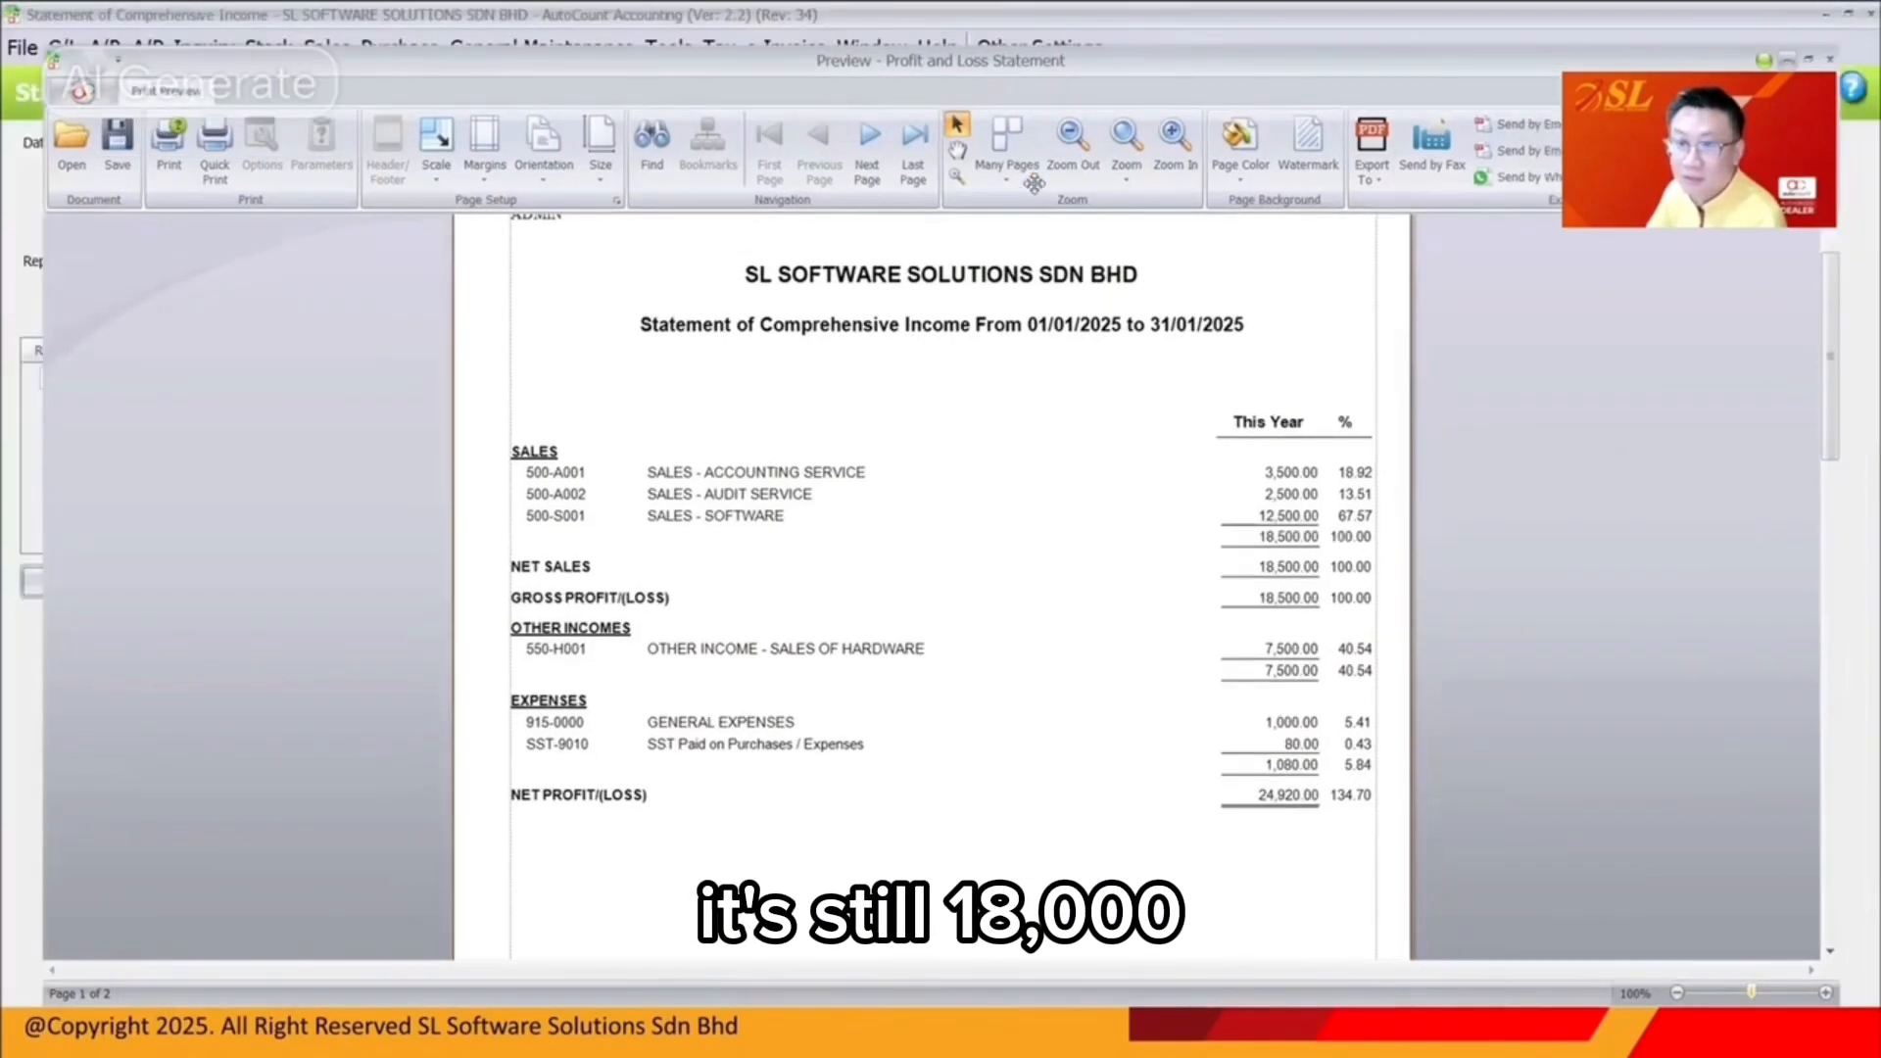
Open SST Instant Info full-screen and review the SST-02 return: 16,197.05 taxable, 1,295.77 tax
{"action": "left_click", "coordinate": [719, 48]}
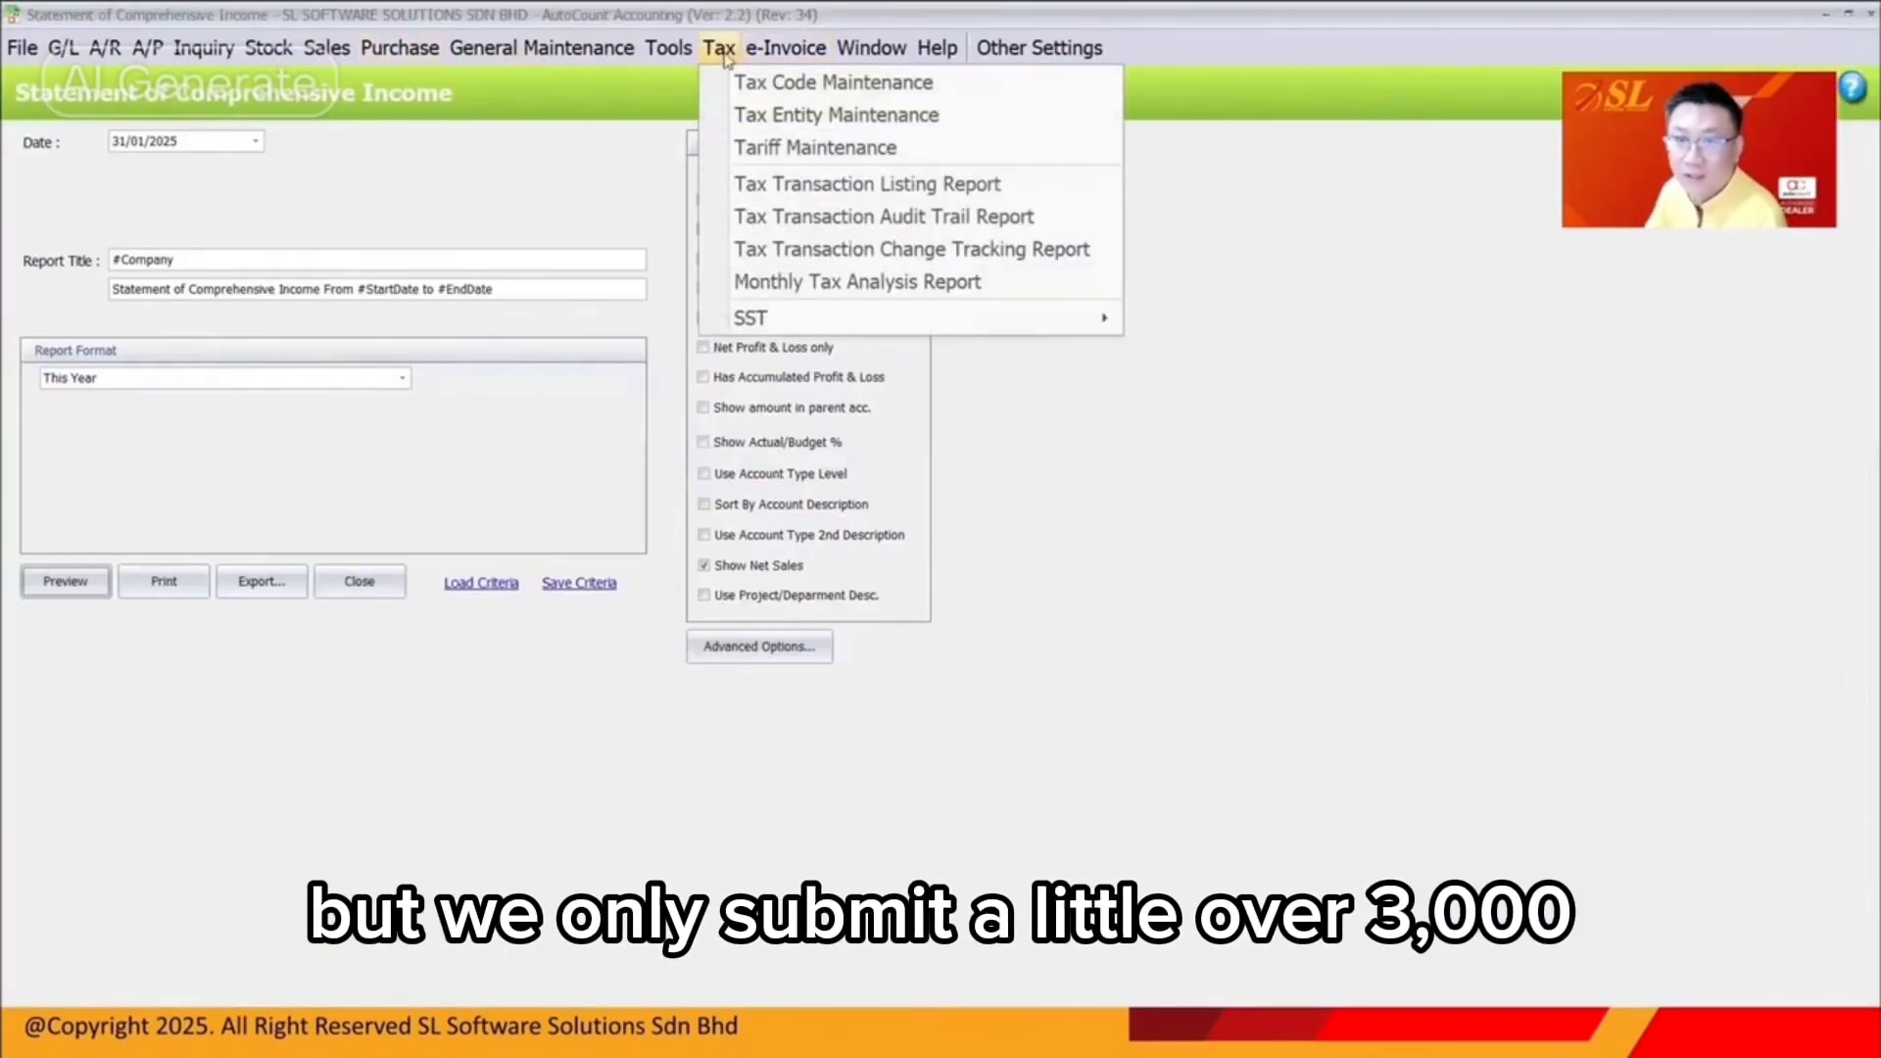
{"action": "mouse_move", "coordinate": [826, 315]}
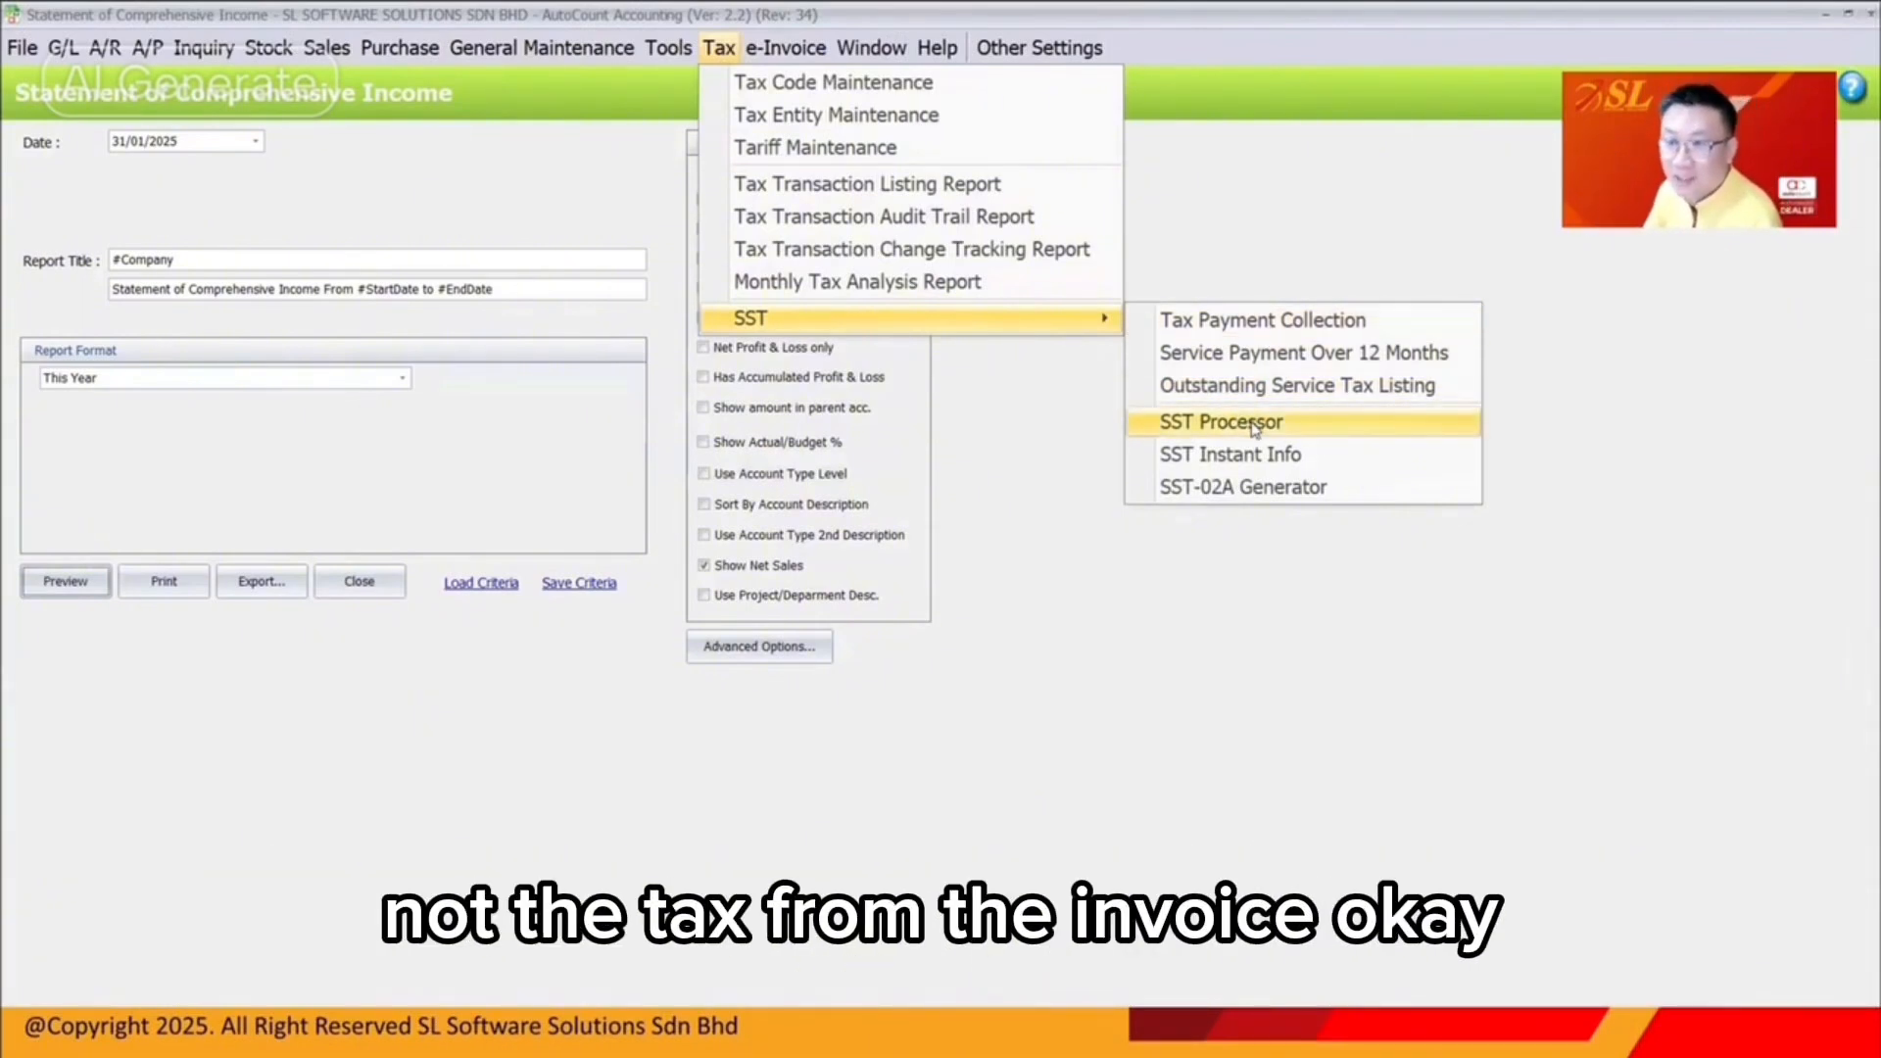
{"action": "left_click", "coordinate": [1231, 454]}
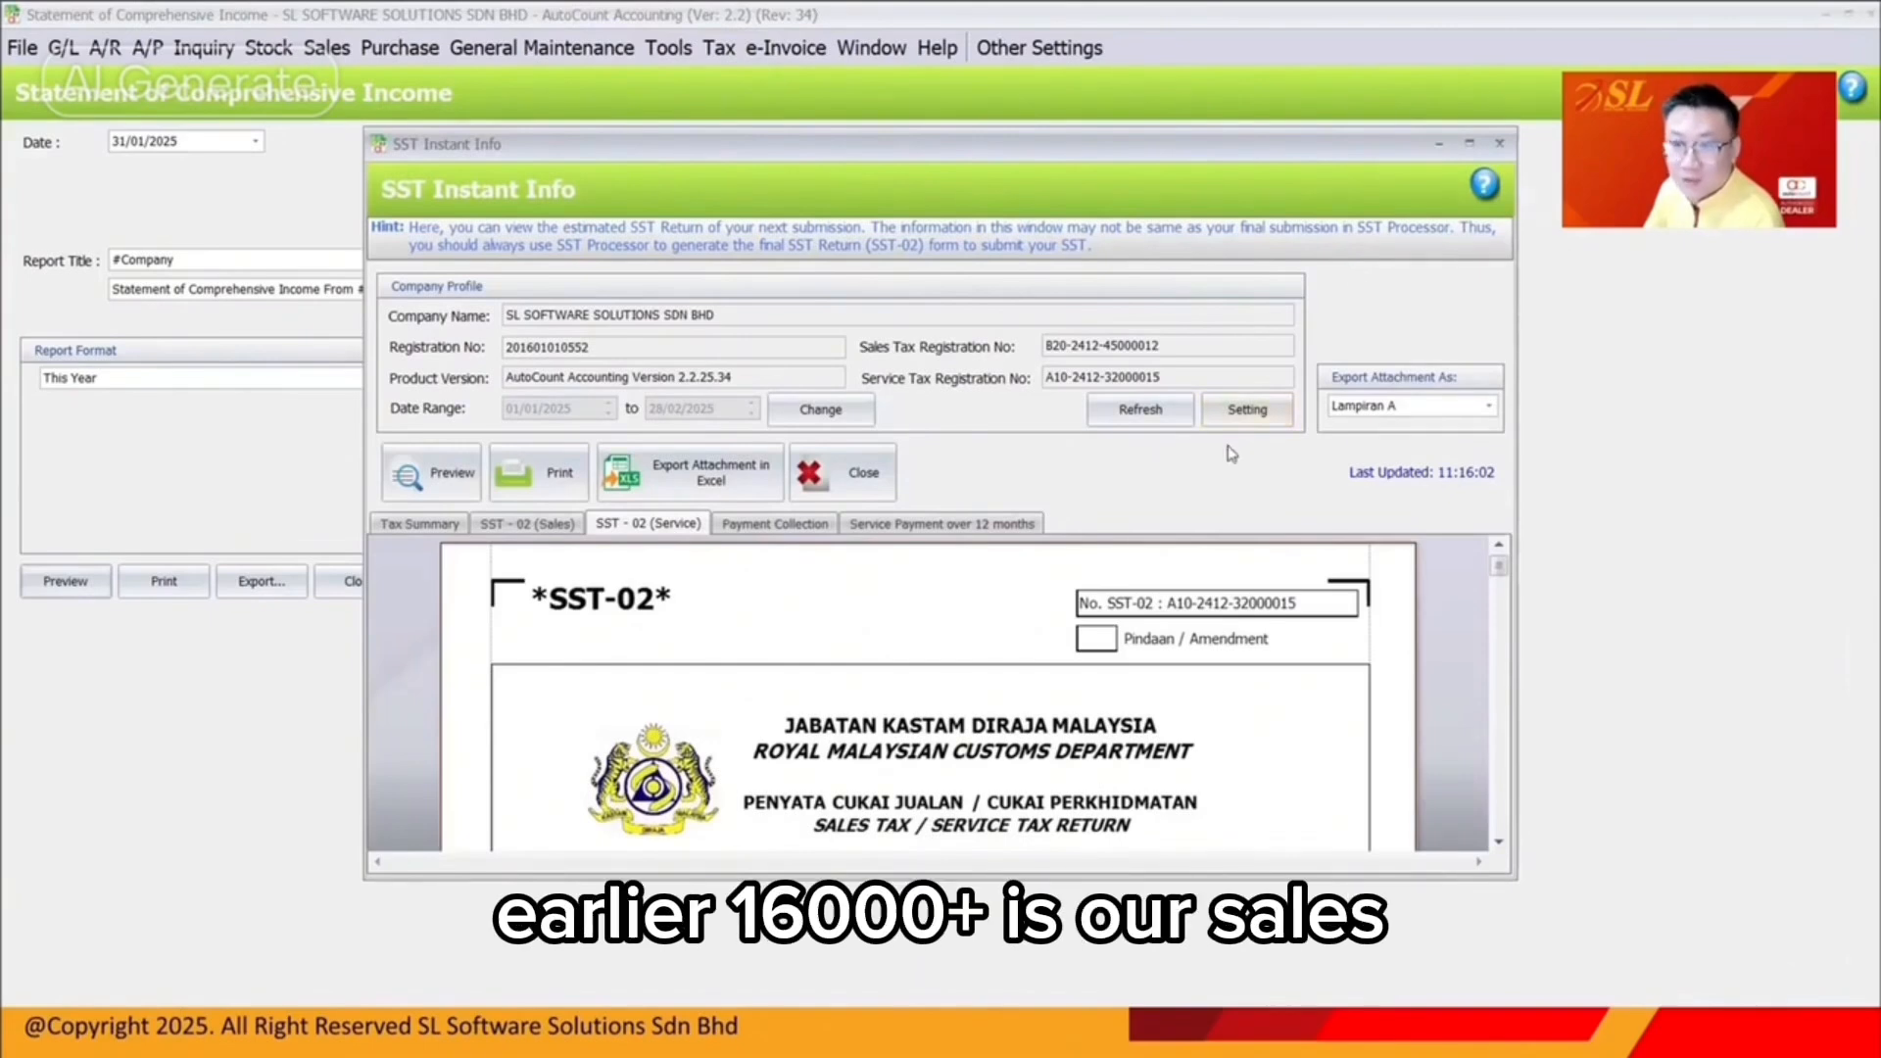
{"action": "left_click", "coordinate": [1468, 143]}
{"action": "scroll", "coordinate": [1107, 534], "scroll_direction": "down", "scroll_amount": 5}
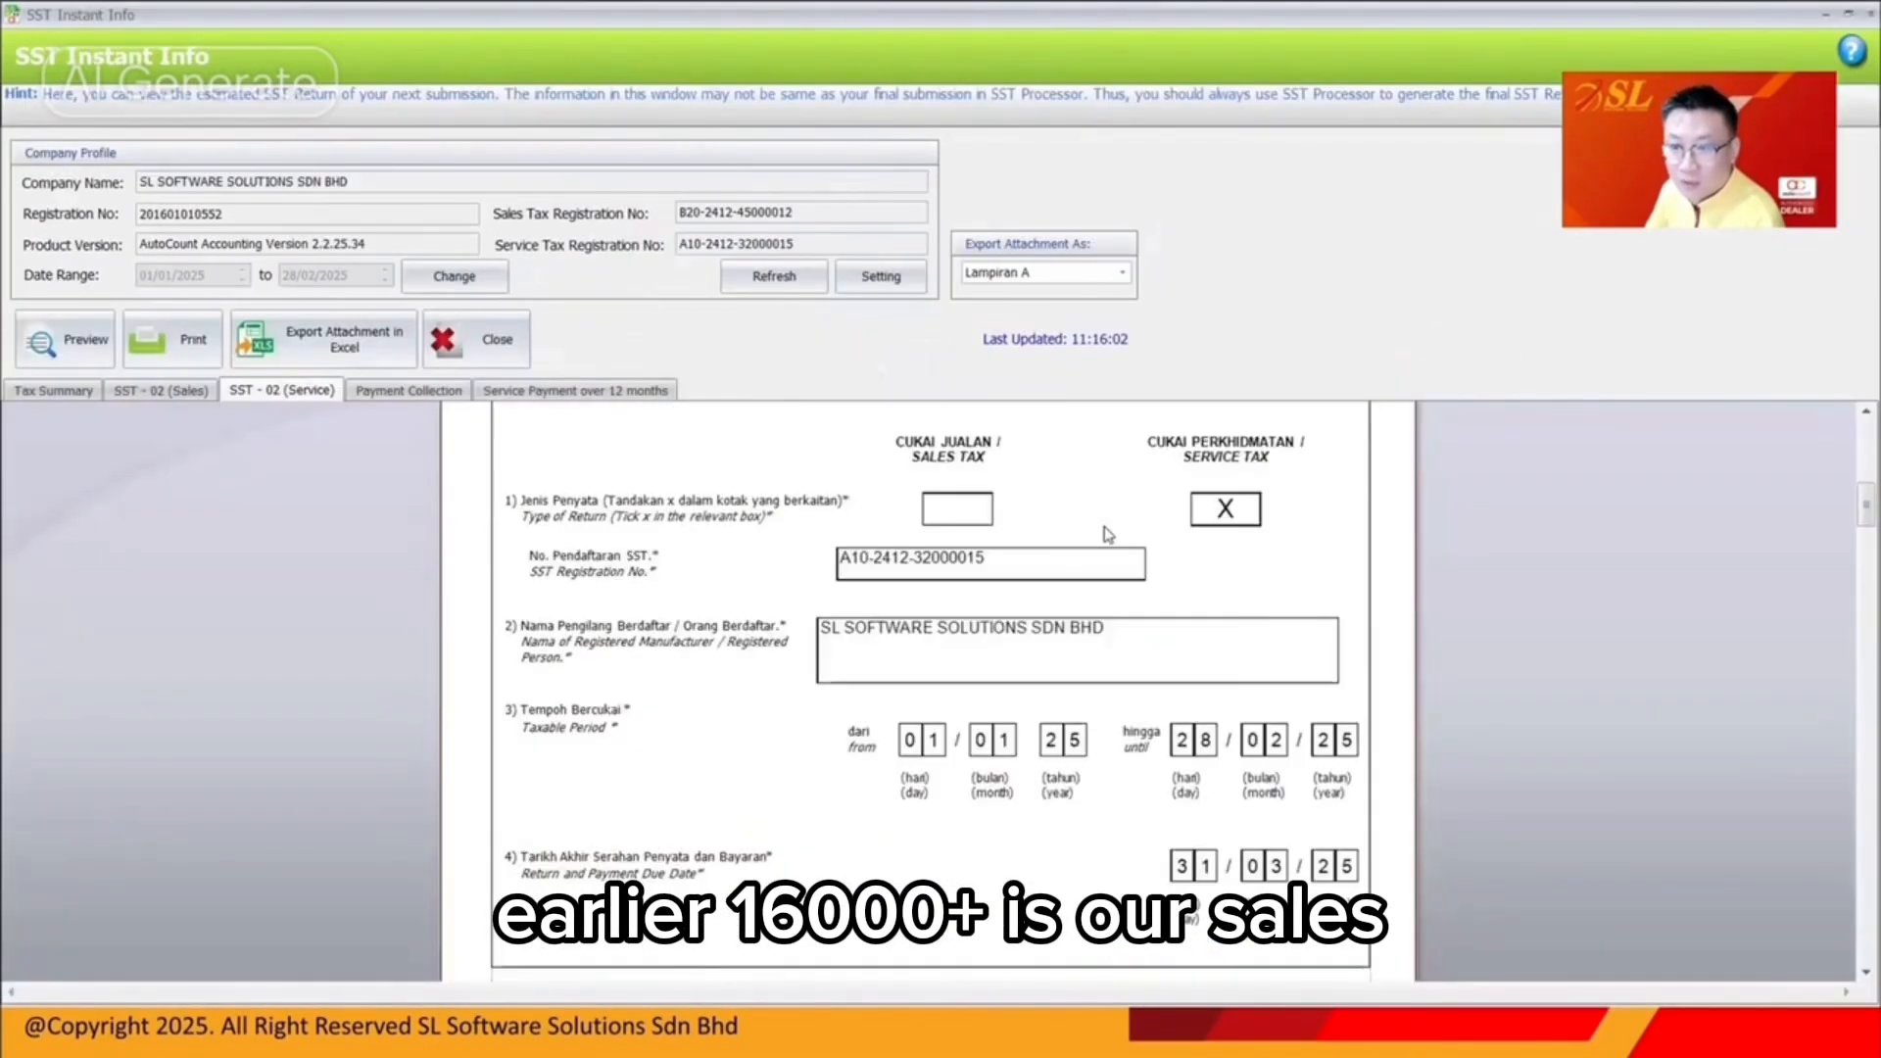
{"action": "scroll", "coordinate": [1107, 534], "scroll_direction": "down", "scroll_amount": 5}
{"action": "scroll", "coordinate": [1324, 819], "scroll_direction": "down", "scroll_amount": 1}
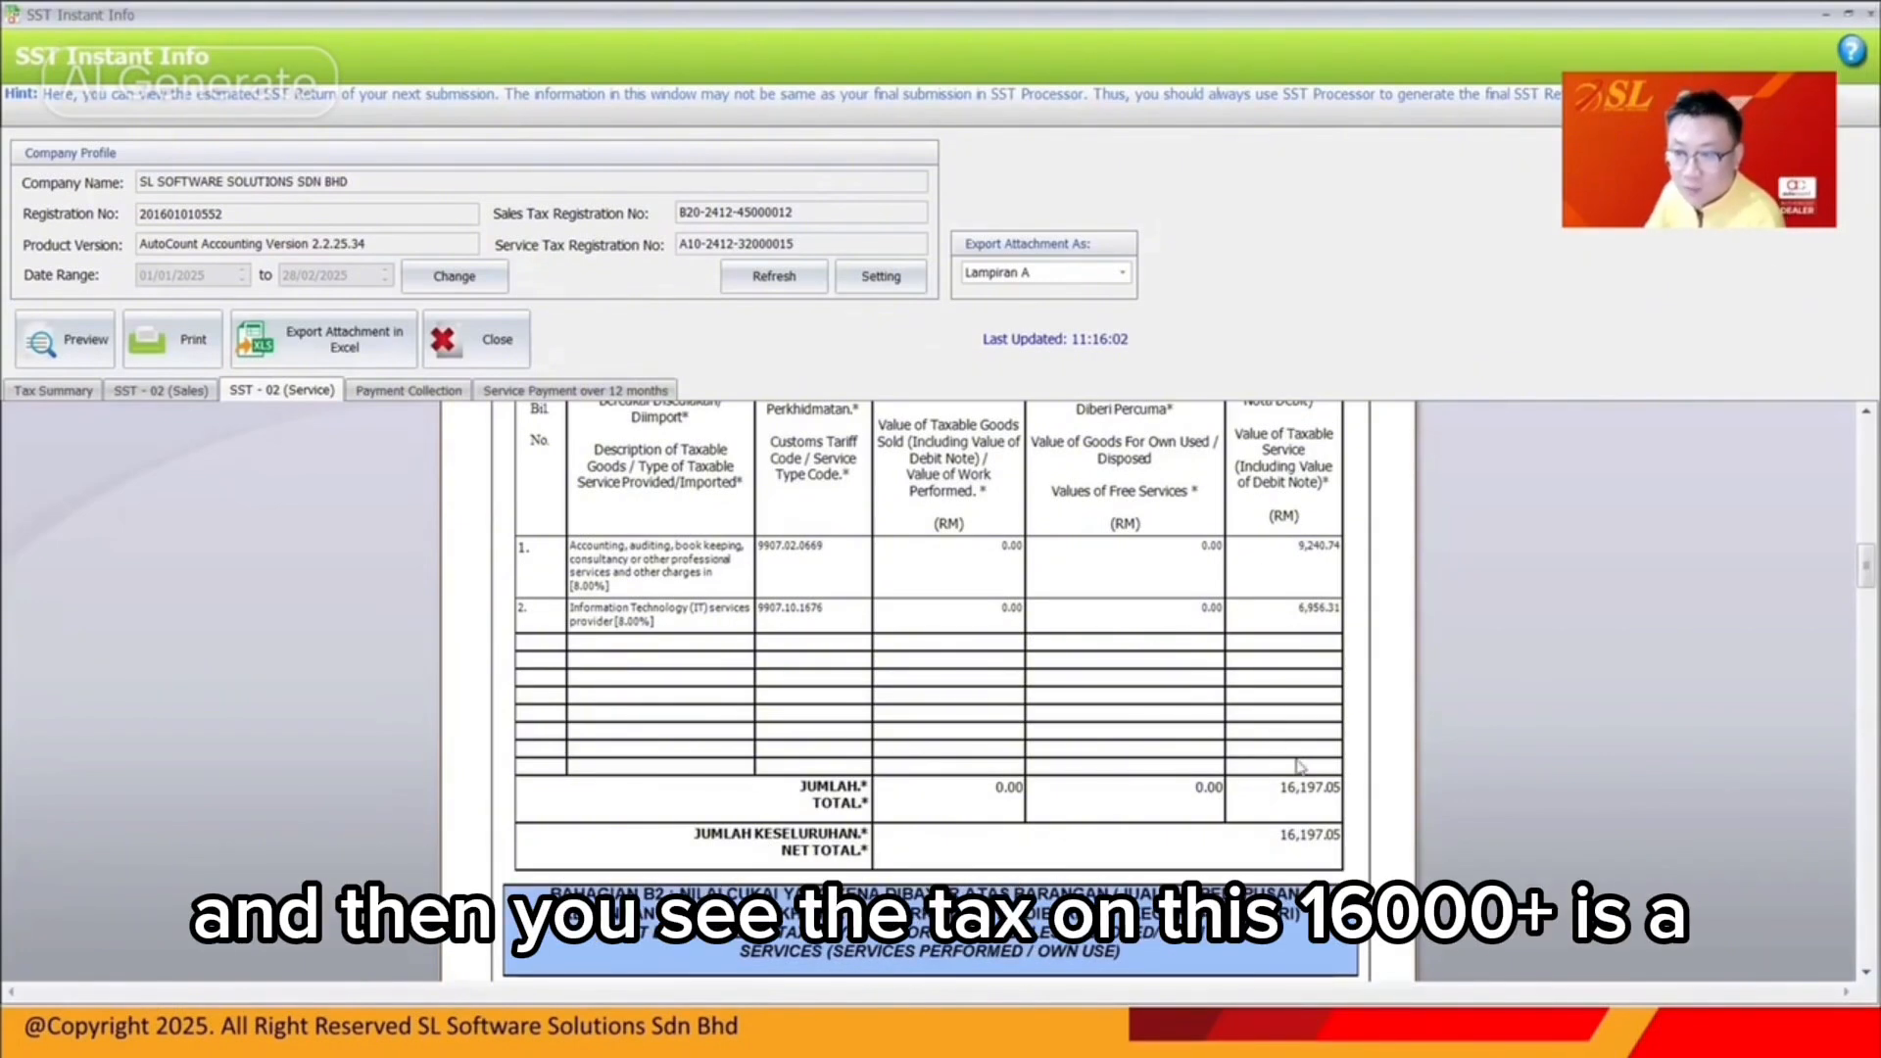
{"action": "scroll", "coordinate": [1288, 793], "scroll_direction": "down", "scroll_amount": 6}
{"action": "scroll", "coordinate": [1287, 784], "scroll_direction": "down", "scroll_amount": 3}
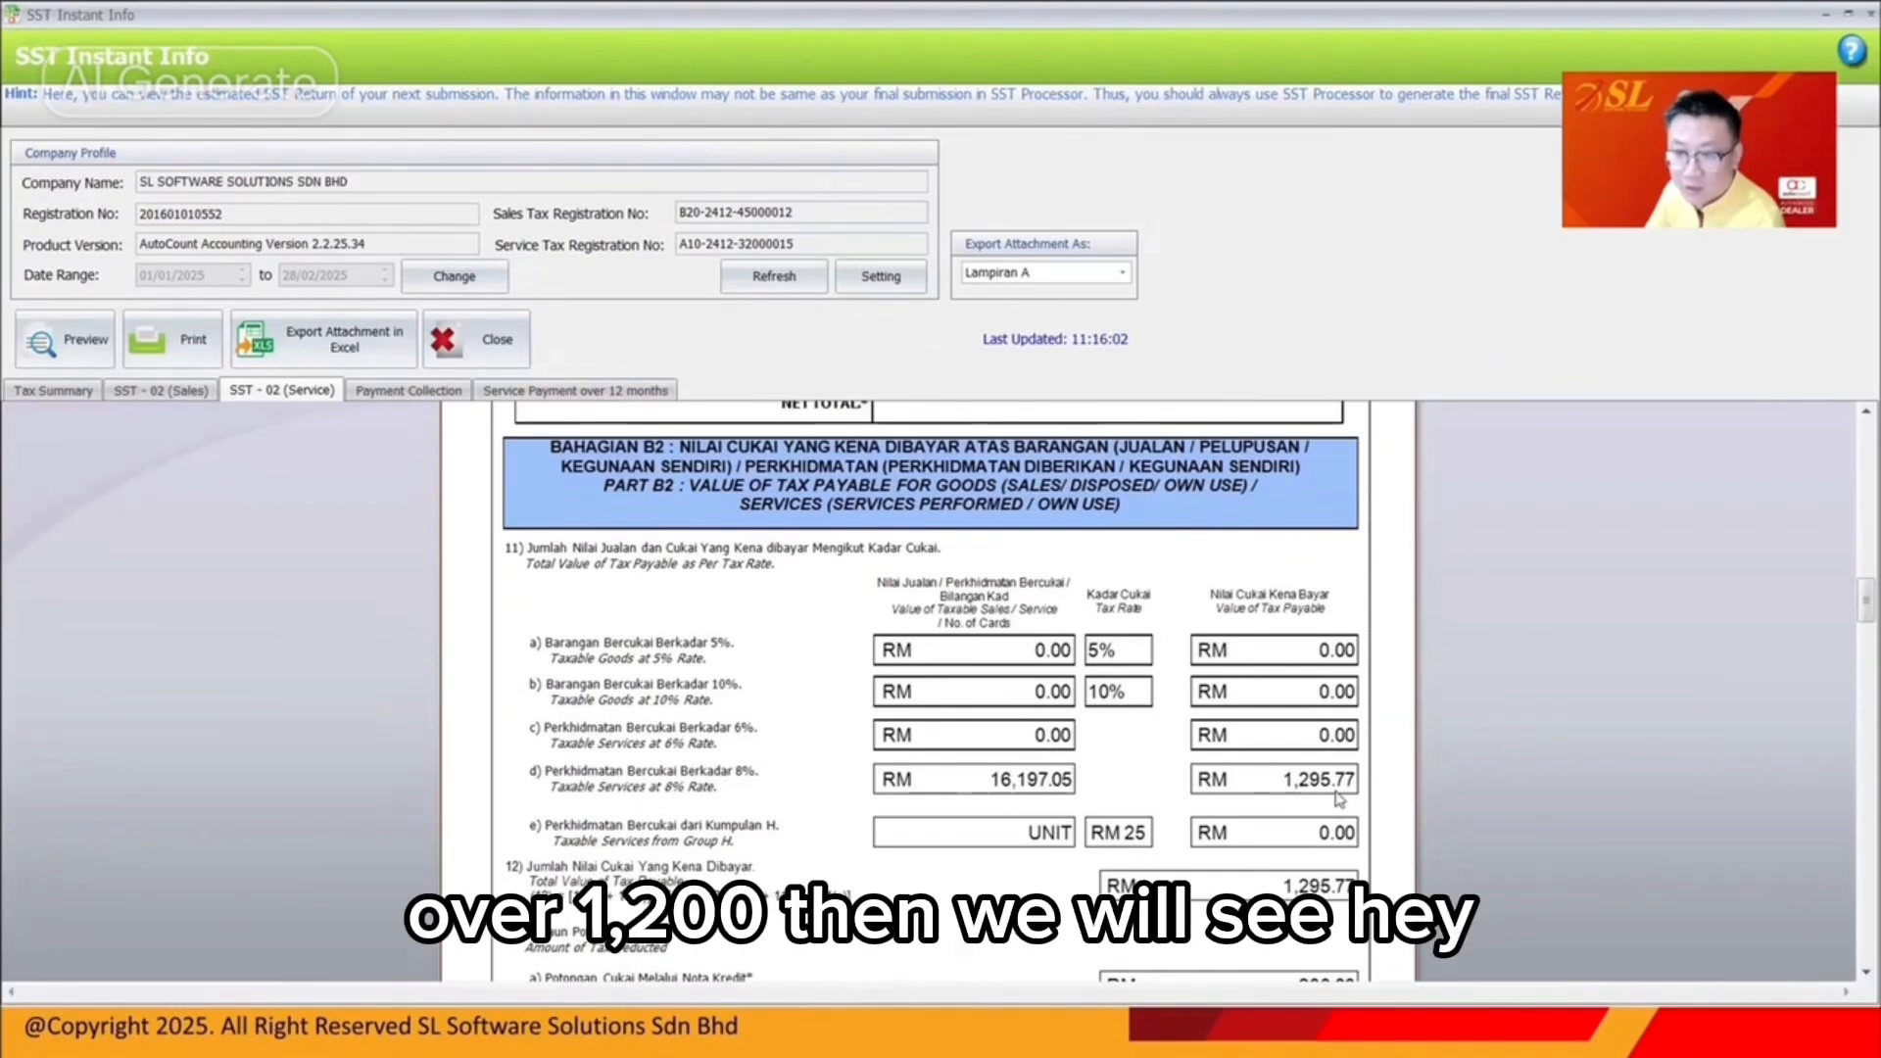
{"action": "scroll", "coordinate": [1337, 798], "scroll_direction": "down", "scroll_amount": 4}
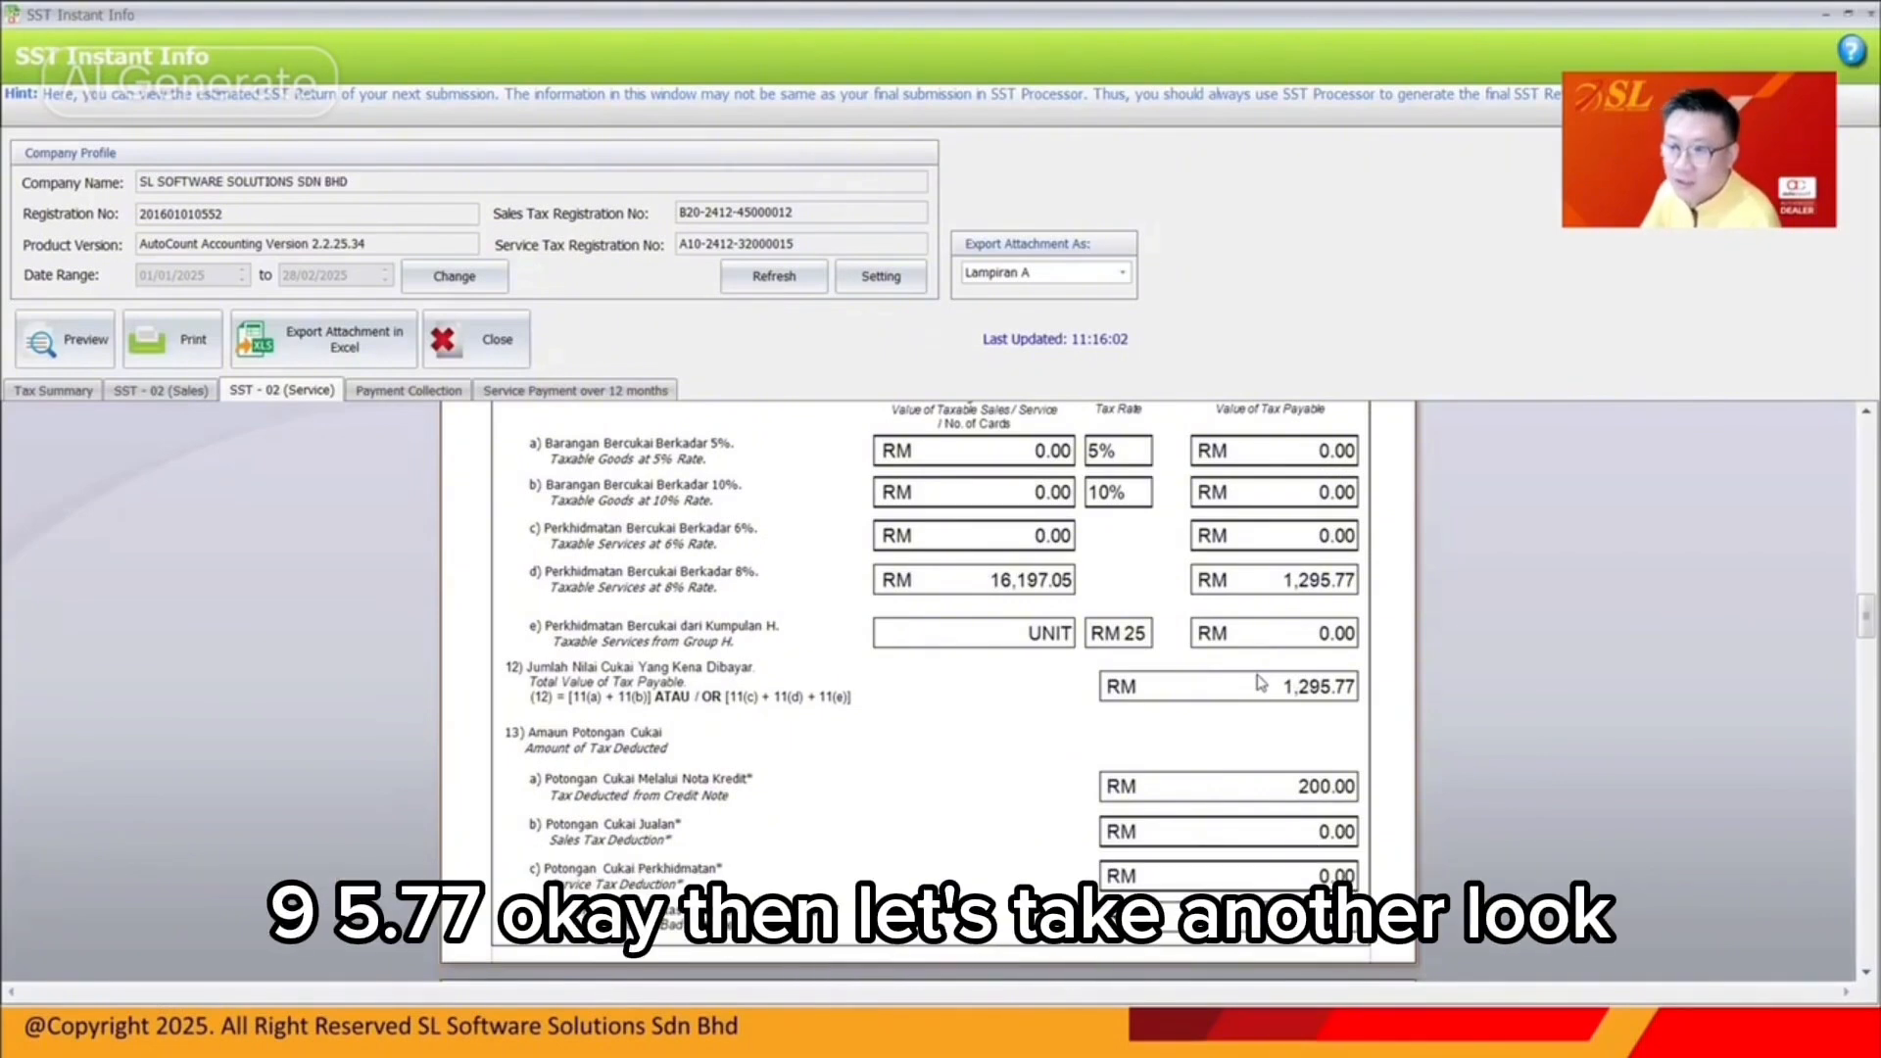
Select ESVB2B-8 in the tax summary, then check SST-02's 1,095.77 payable and 2,000.00 B2B exemption
{"action": "left_click", "coordinate": [79, 394]}
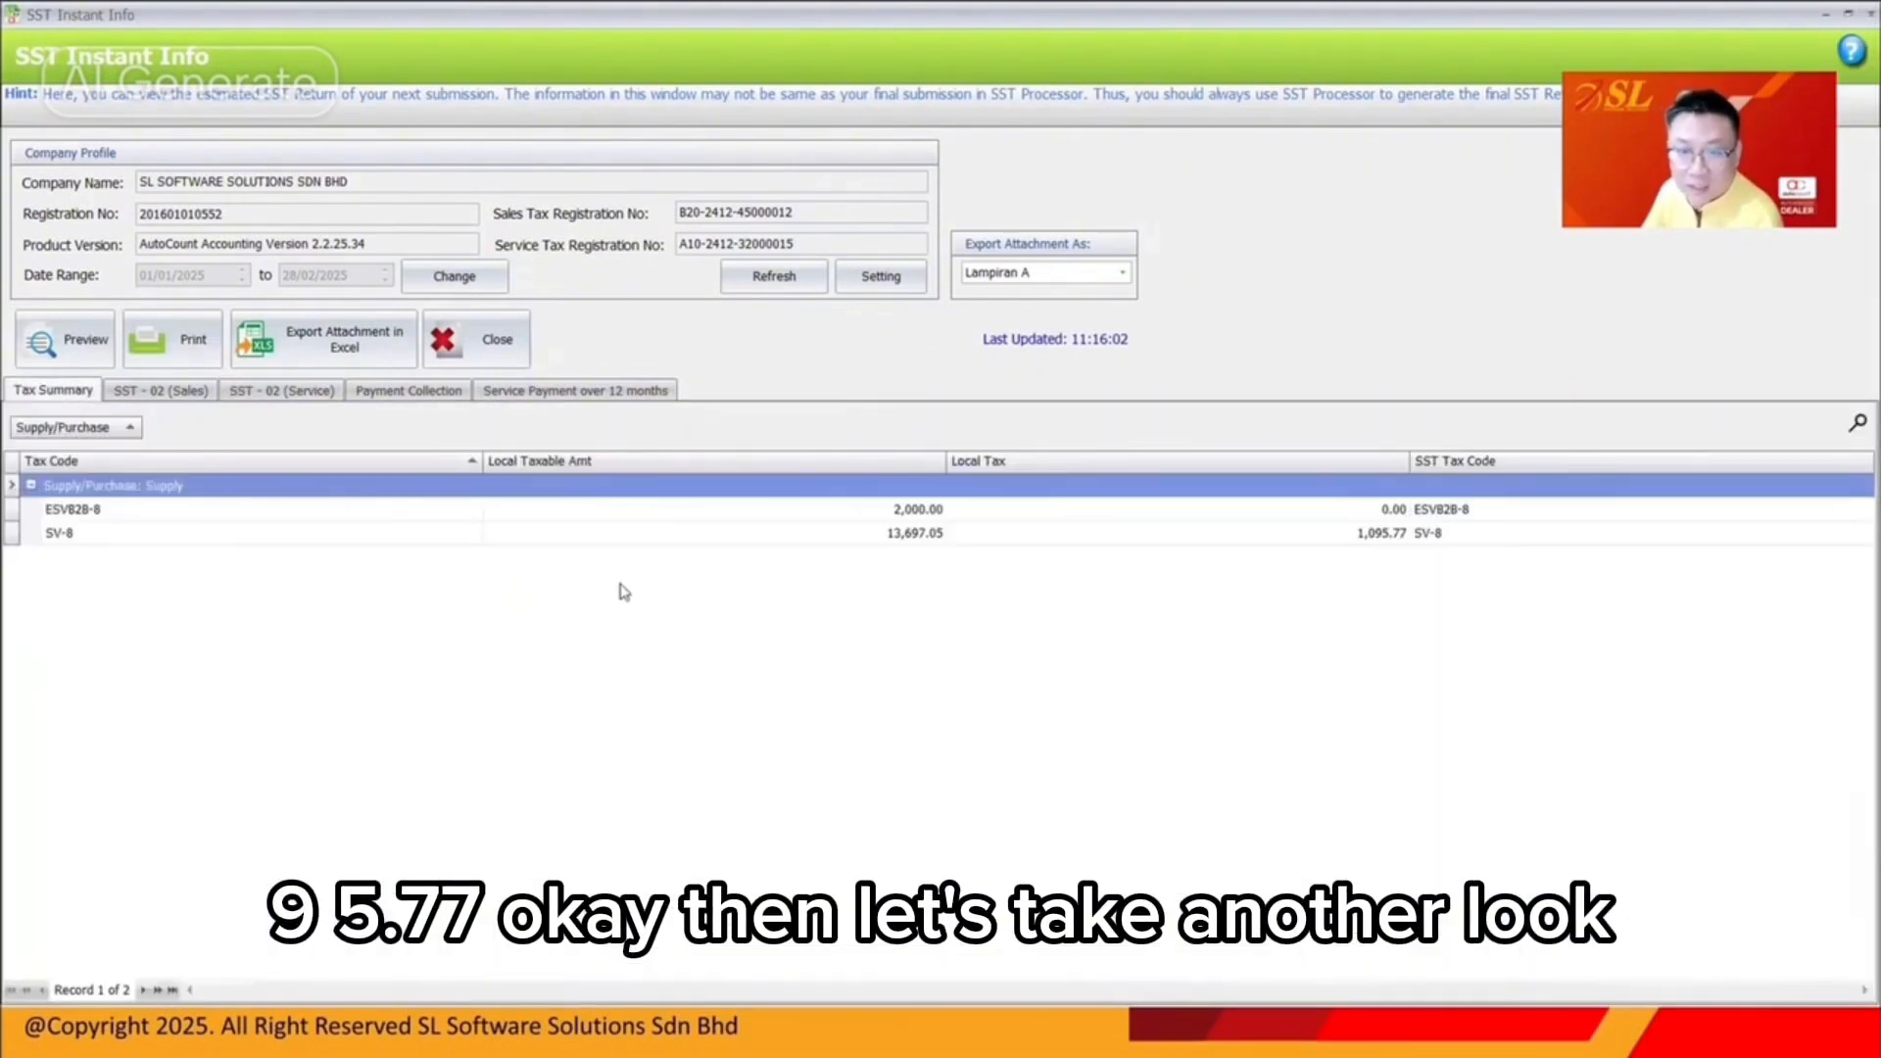
{"action": "left_click", "coordinate": [253, 513]}
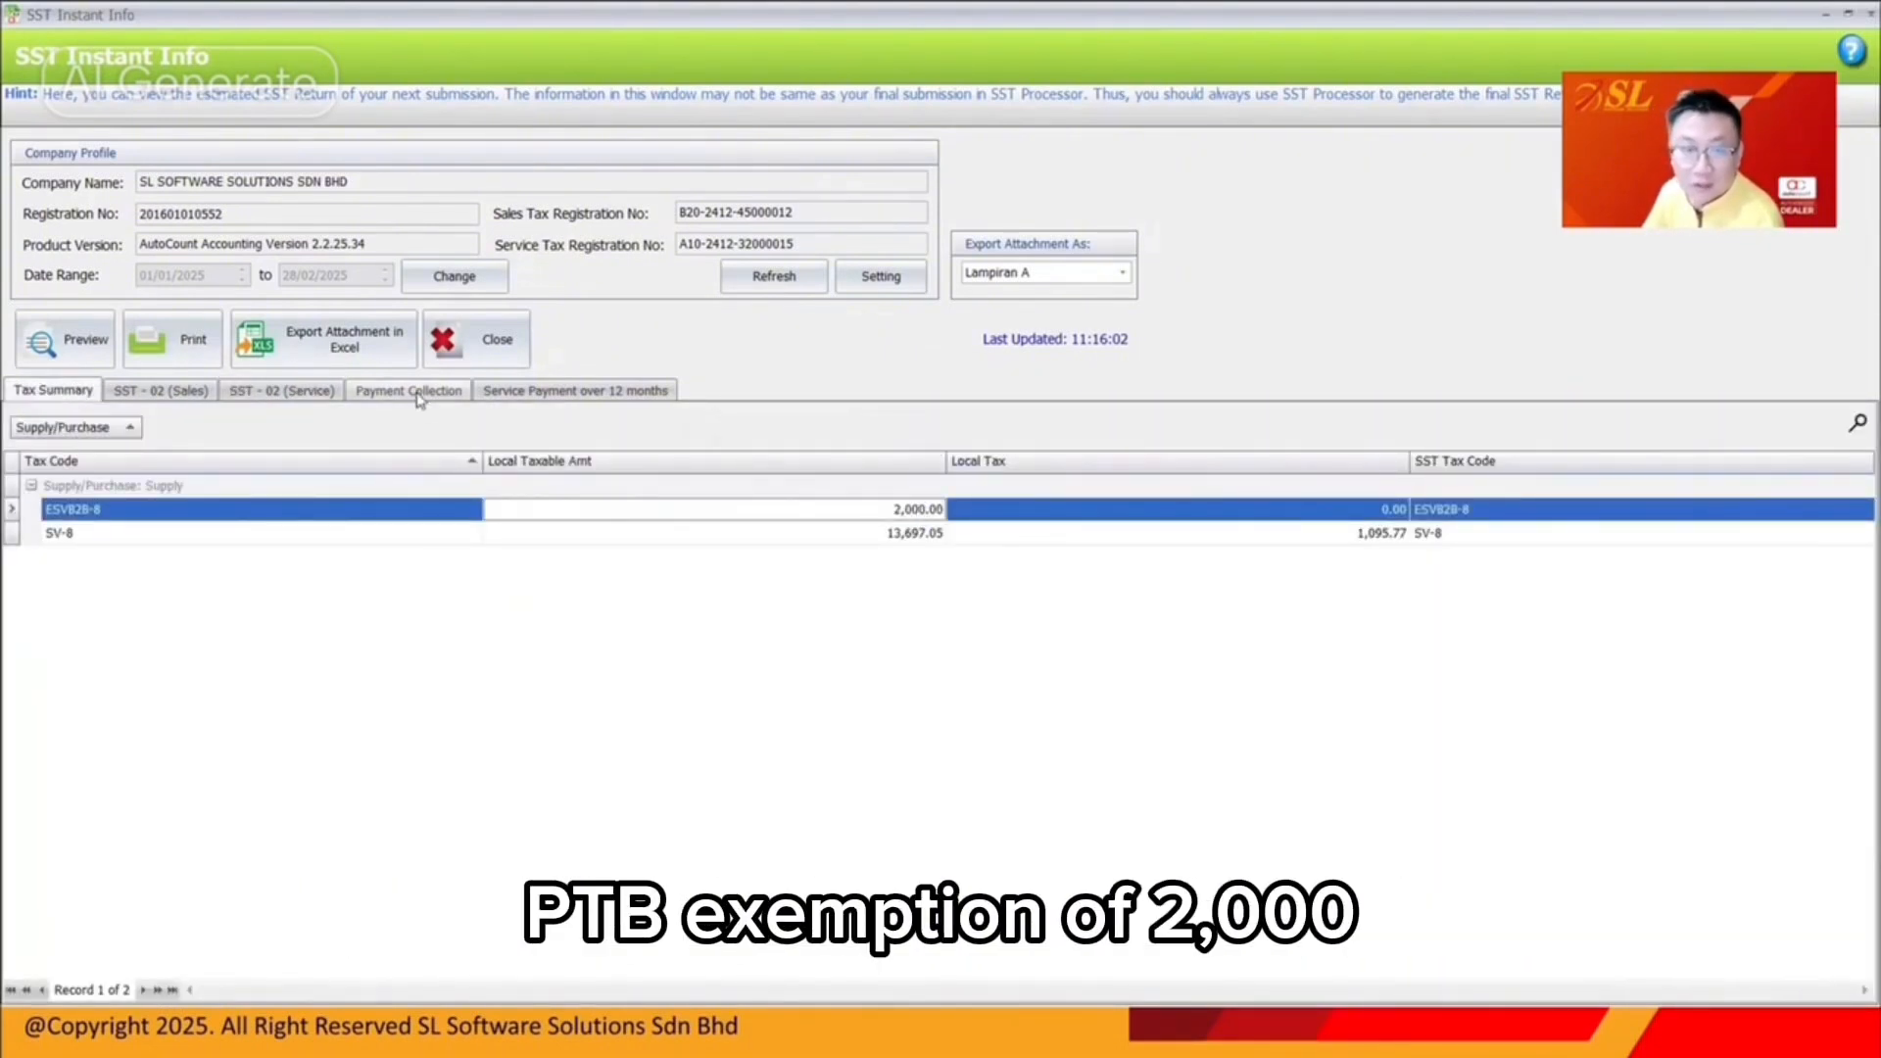
{"action": "left_click", "coordinate": [282, 390]}
{"action": "scroll", "coordinate": [1239, 632], "scroll_direction": "down", "scroll_amount": 8}
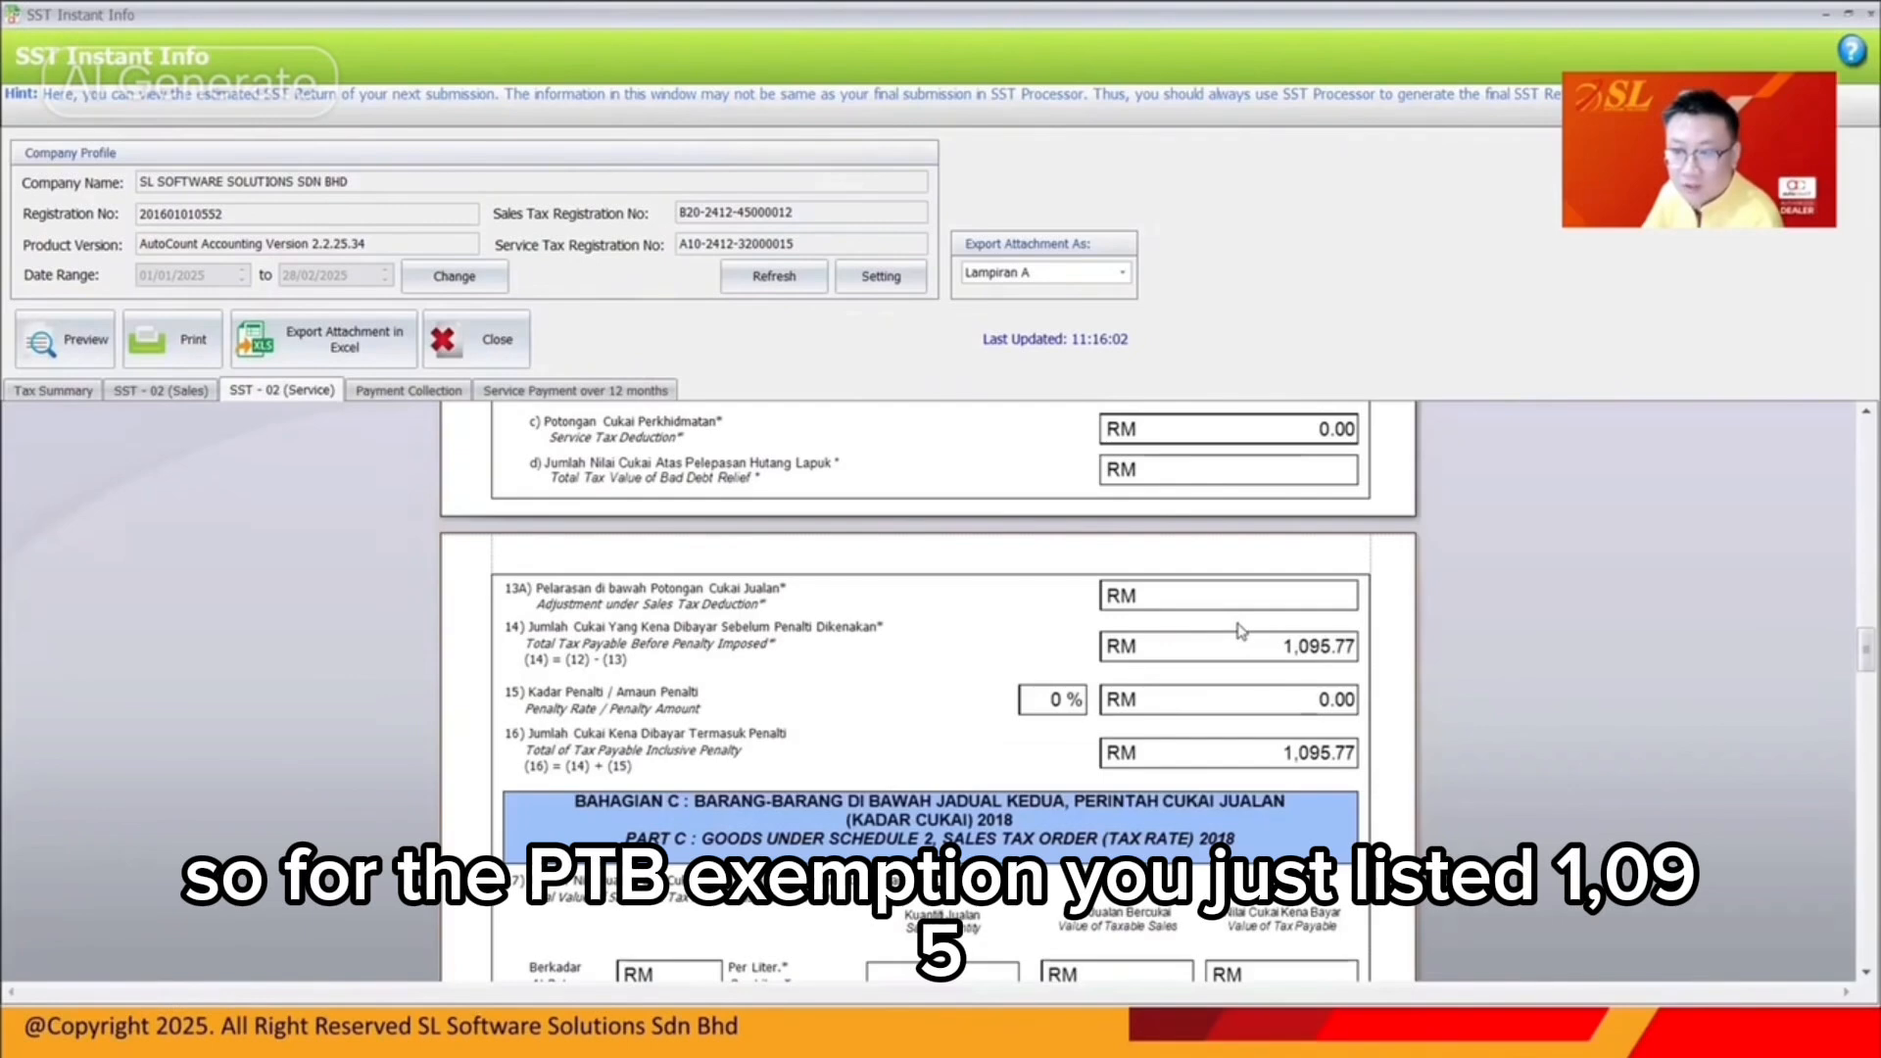
{"action": "scroll", "coordinate": [1327, 651], "scroll_direction": "down", "scroll_amount": 12}
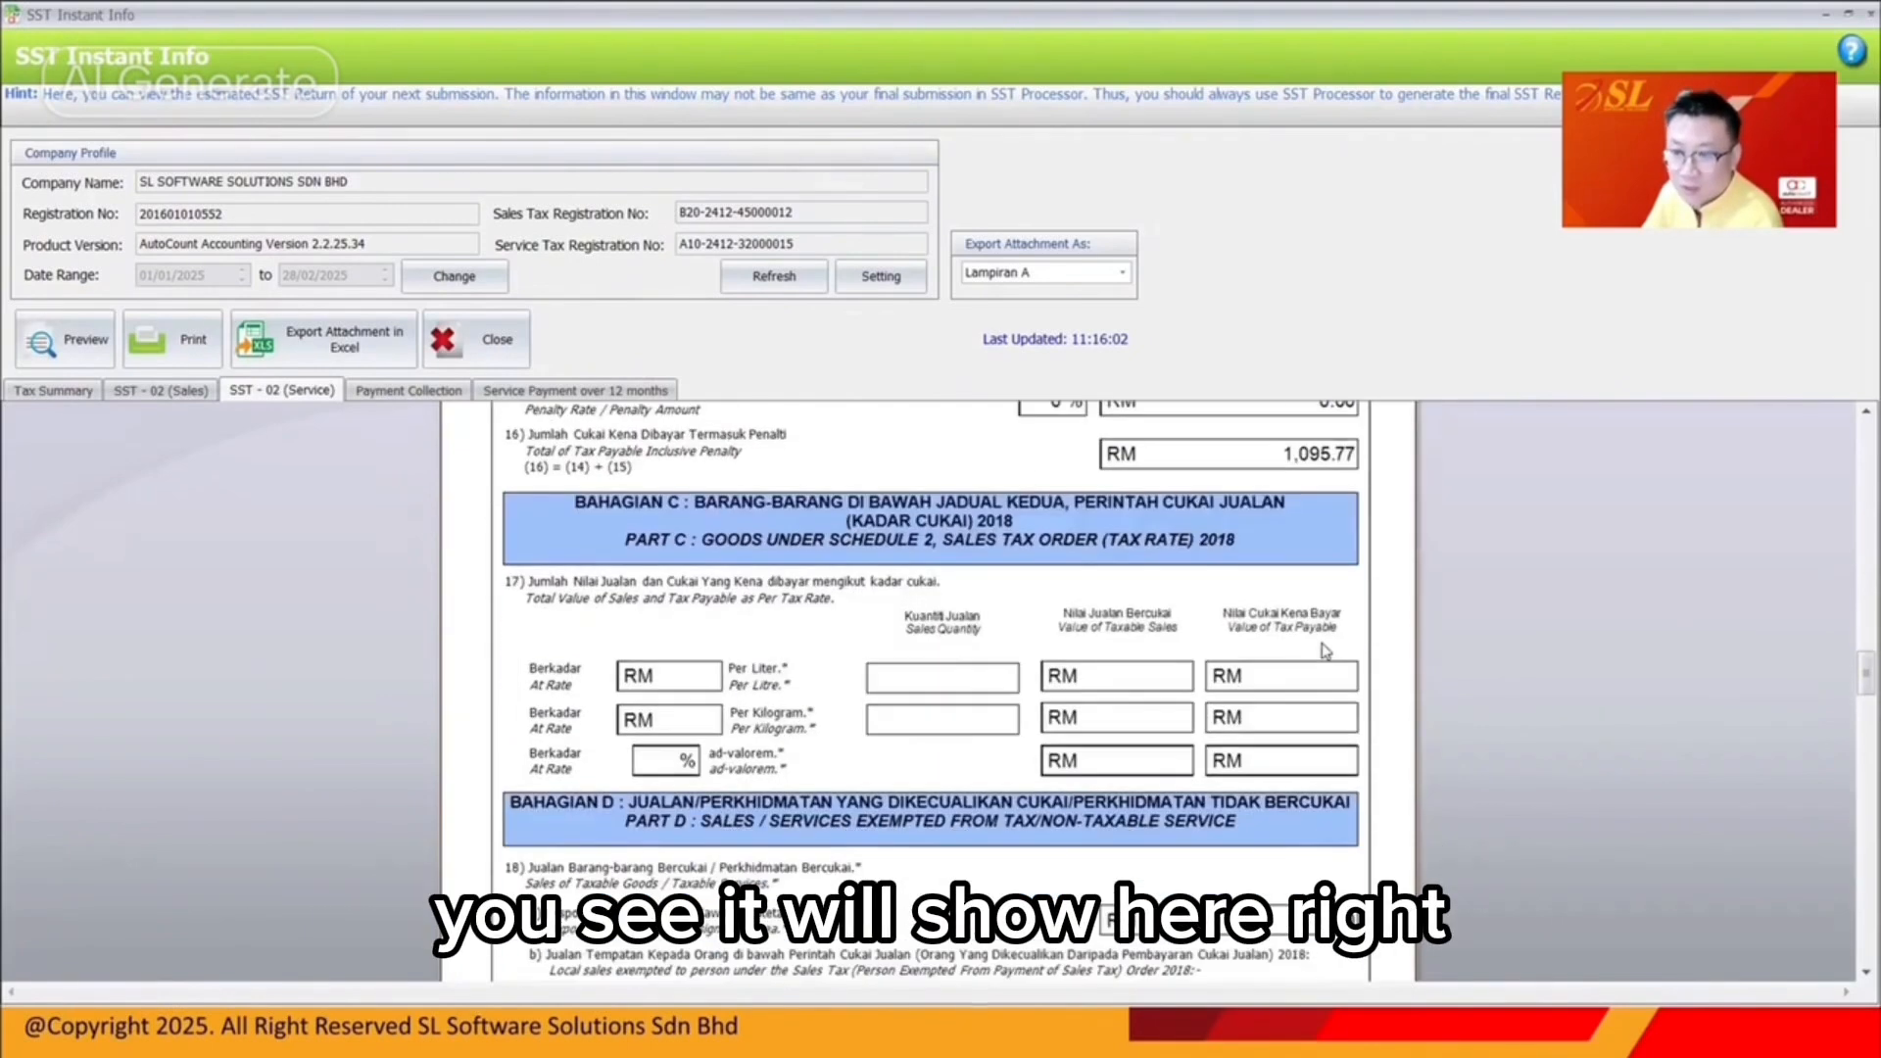
{"action": "scroll", "coordinate": [1325, 651], "scroll_direction": "down", "scroll_amount": 3}
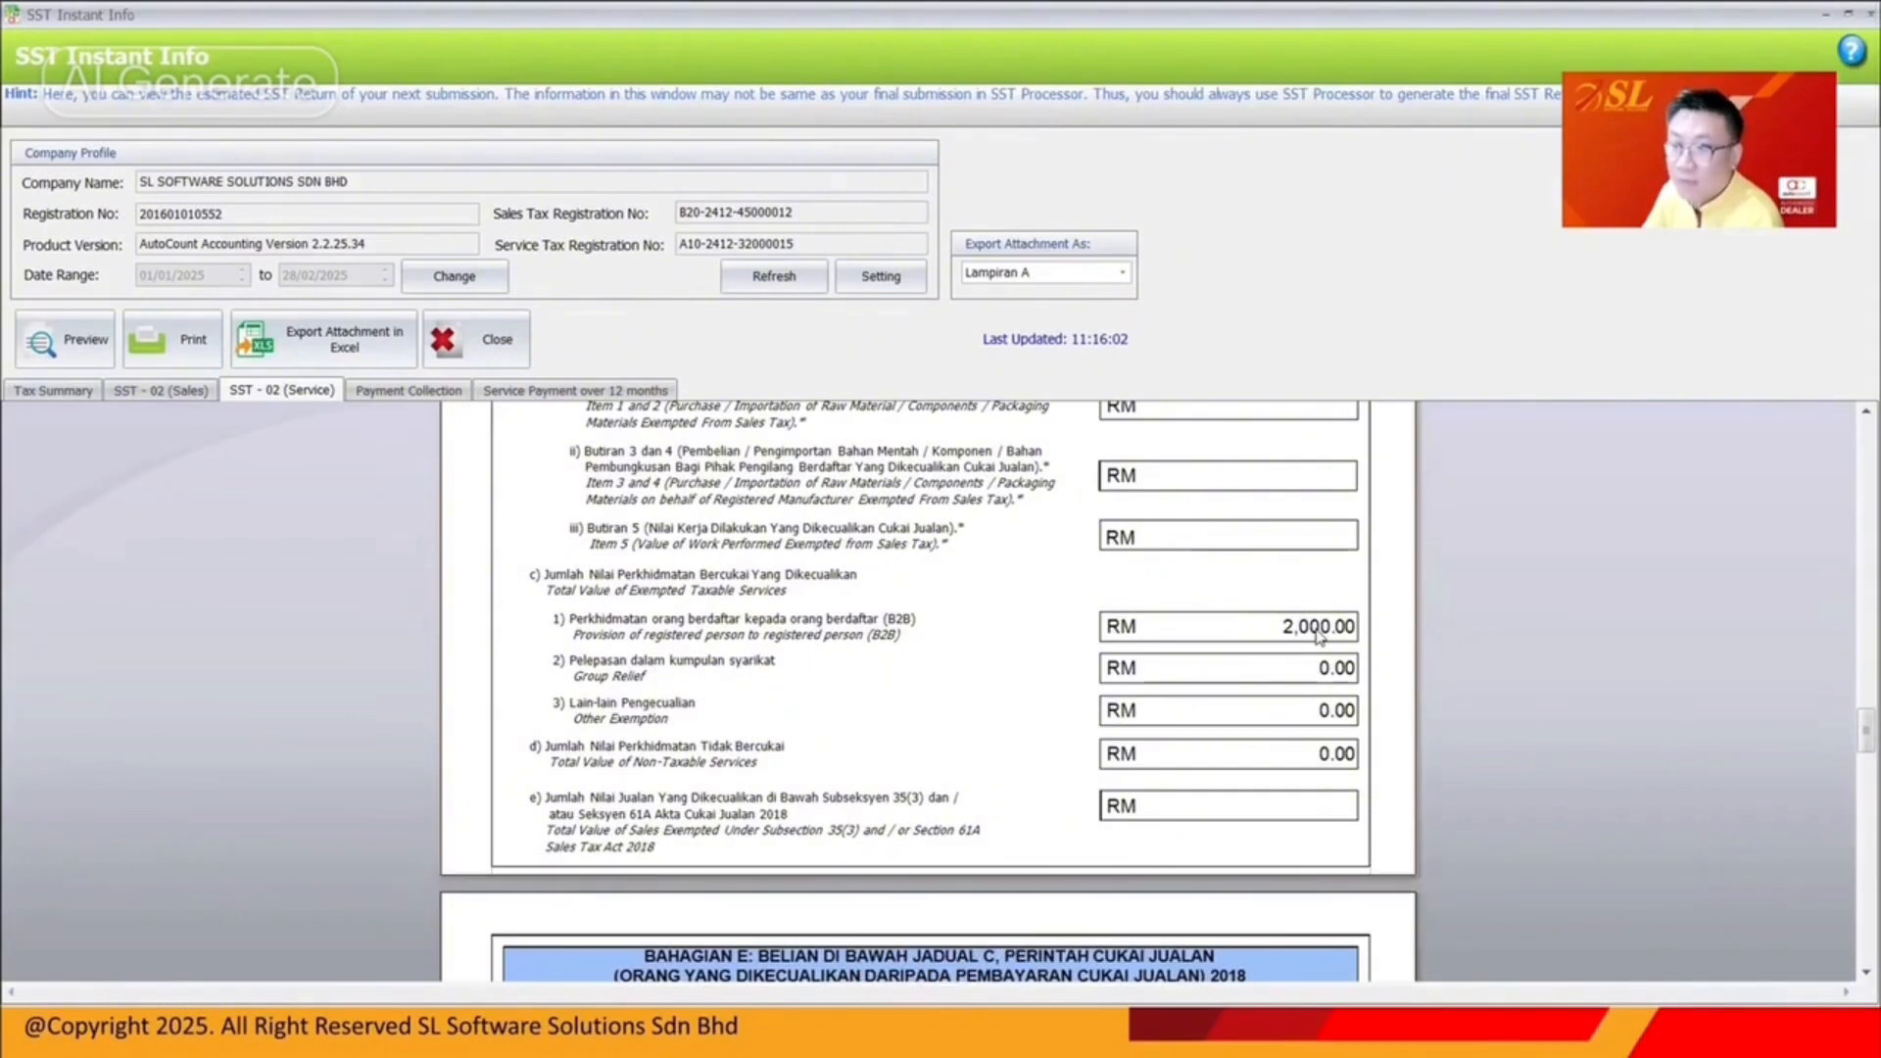
{"action": "scroll", "coordinate": [1320, 638], "scroll_direction": "down", "scroll_amount": 8}
{"action": "scroll", "coordinate": [1320, 637], "scroll_direction": "up", "scroll_amount": 14}
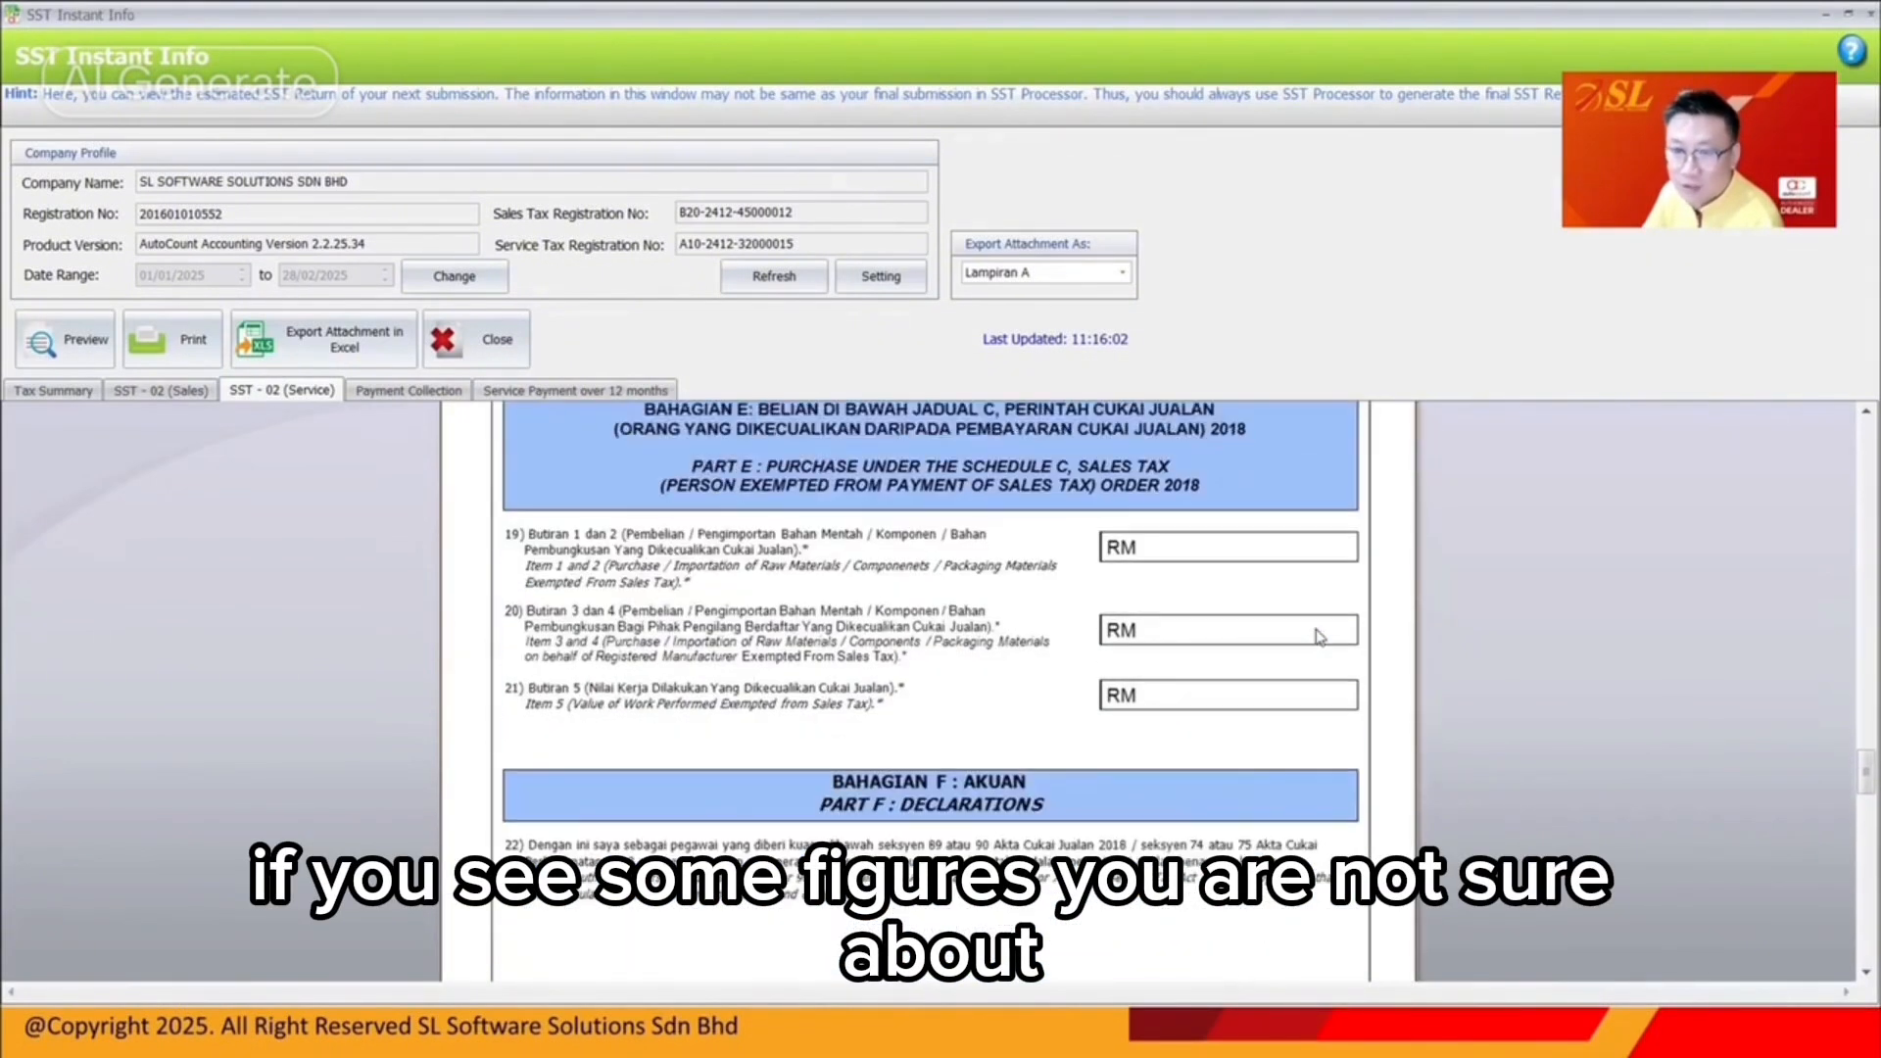
{"action": "scroll", "coordinate": [563, 513], "scroll_direction": "up", "scroll_amount": 2}
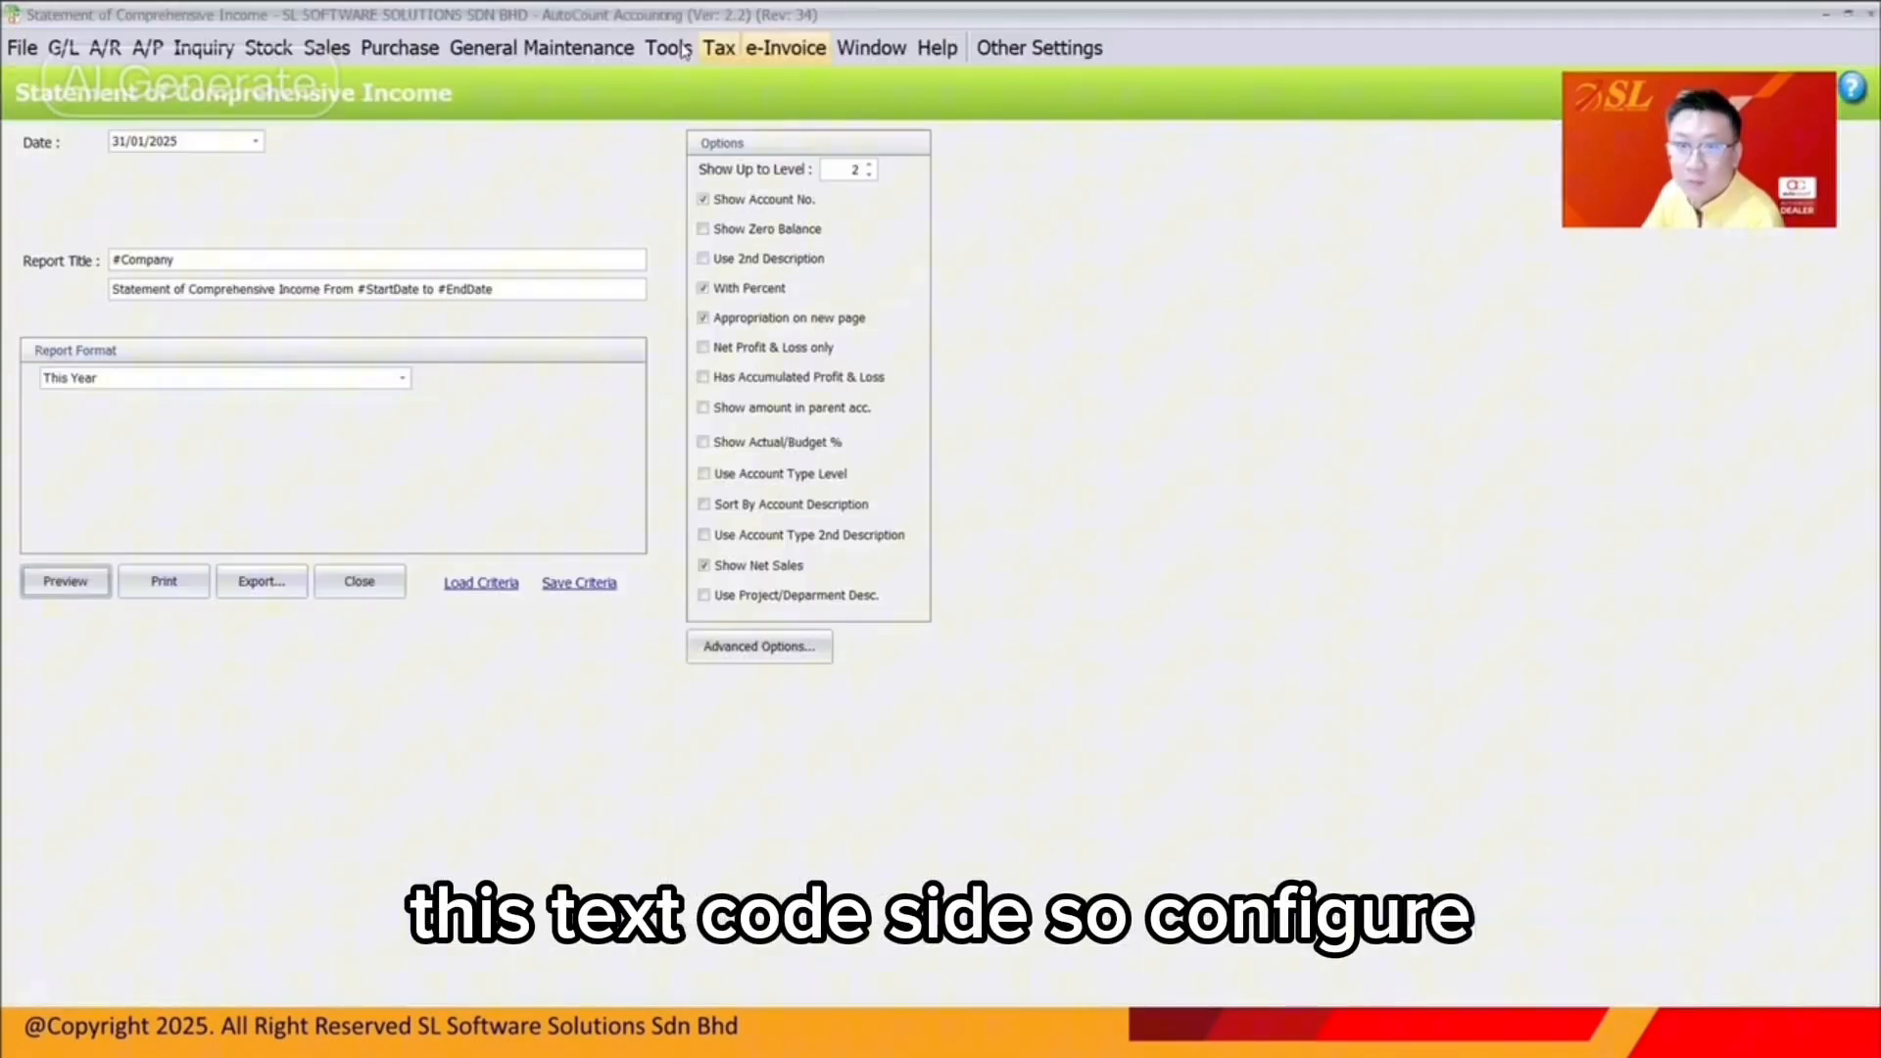
Close SST Instant Info and open the online tax code explanation from the Malaysia SST configuration
{"action": "left_click", "coordinate": [686, 48]}
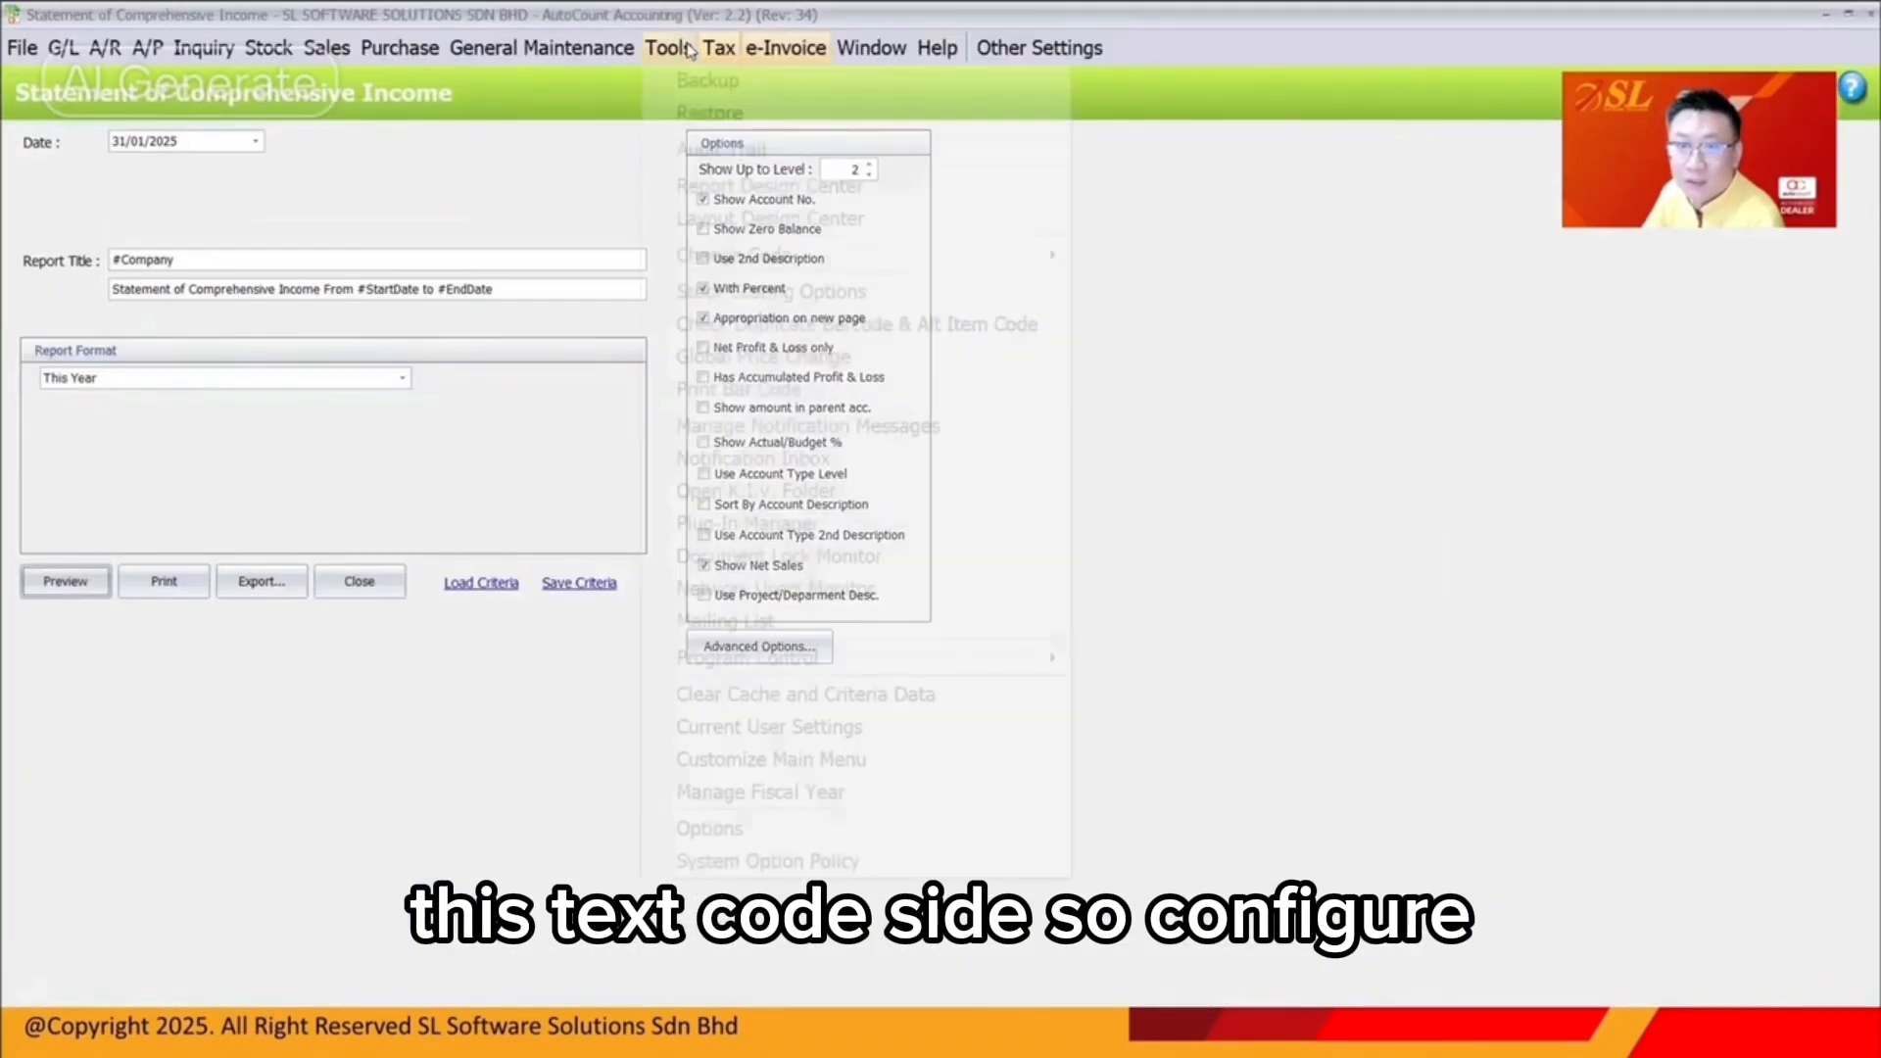
{"action": "left_click", "coordinate": [725, 83]}
{"action": "left_click", "coordinate": [669, 212]}
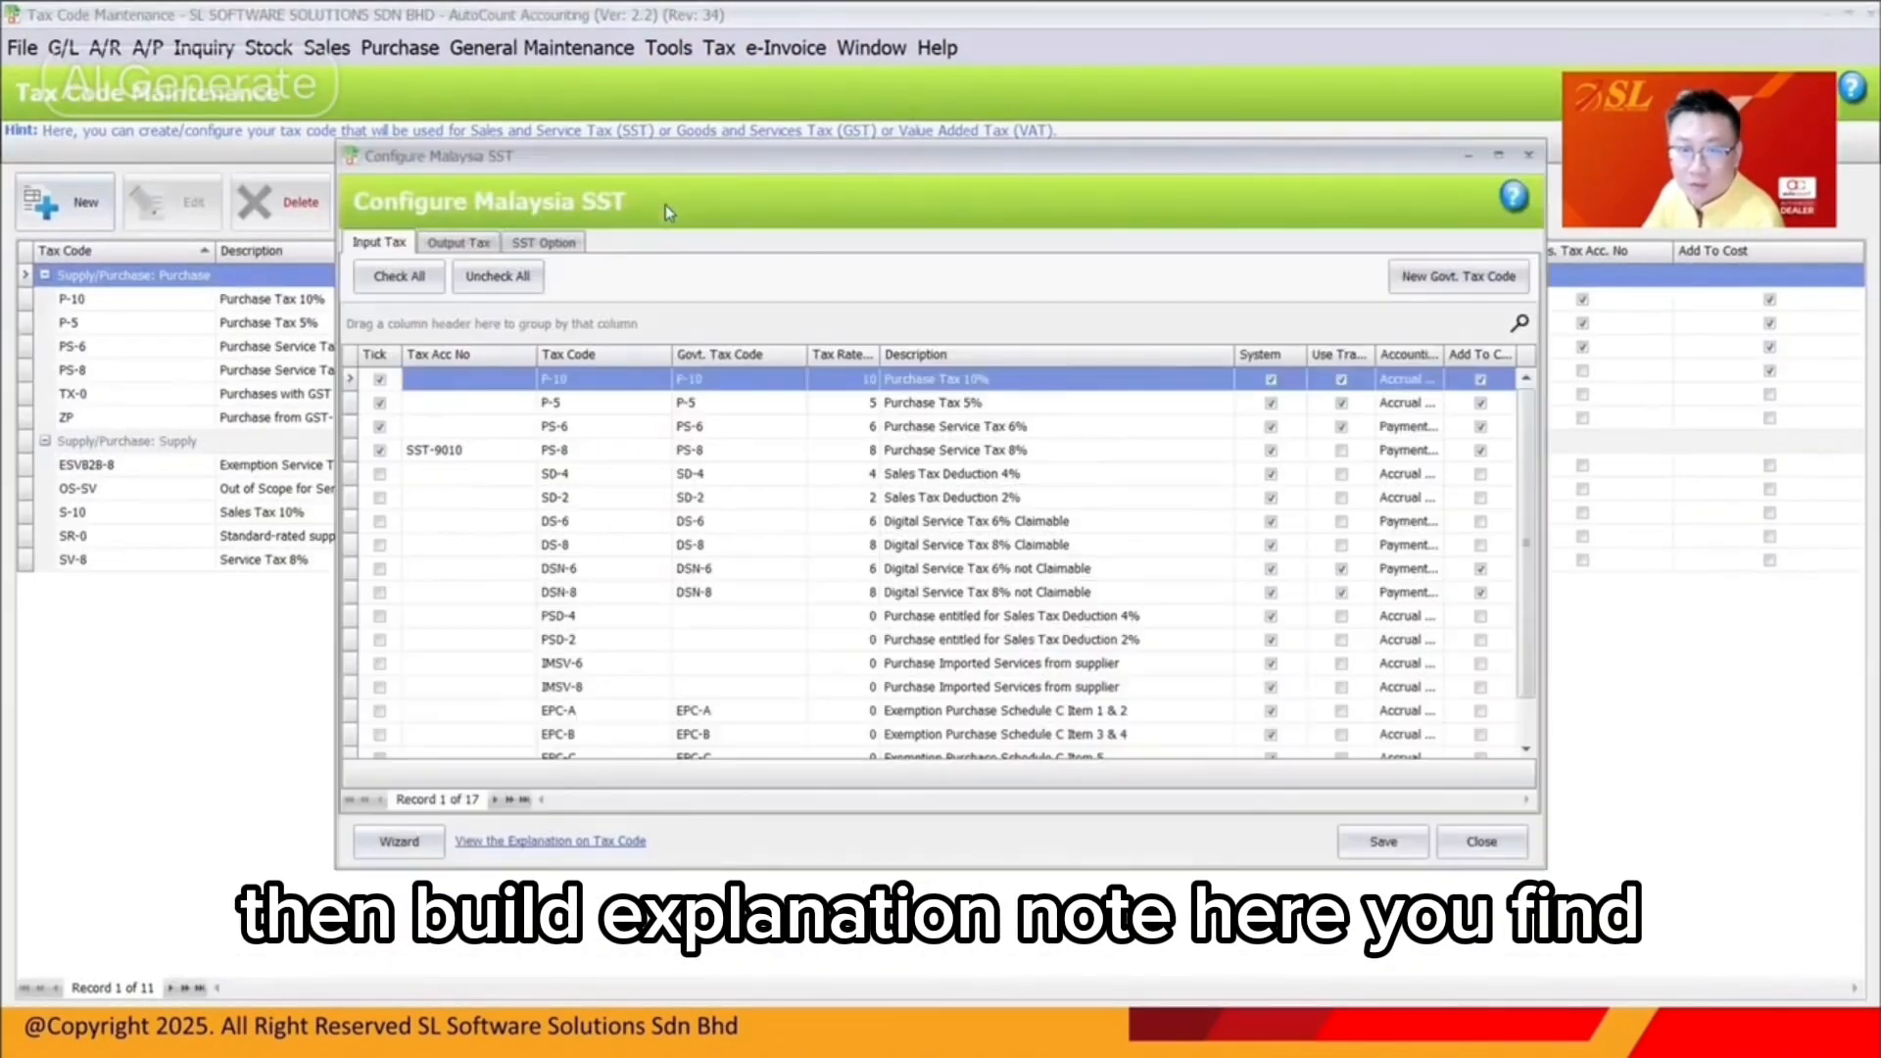
{"action": "left_click", "coordinate": [586, 841]}
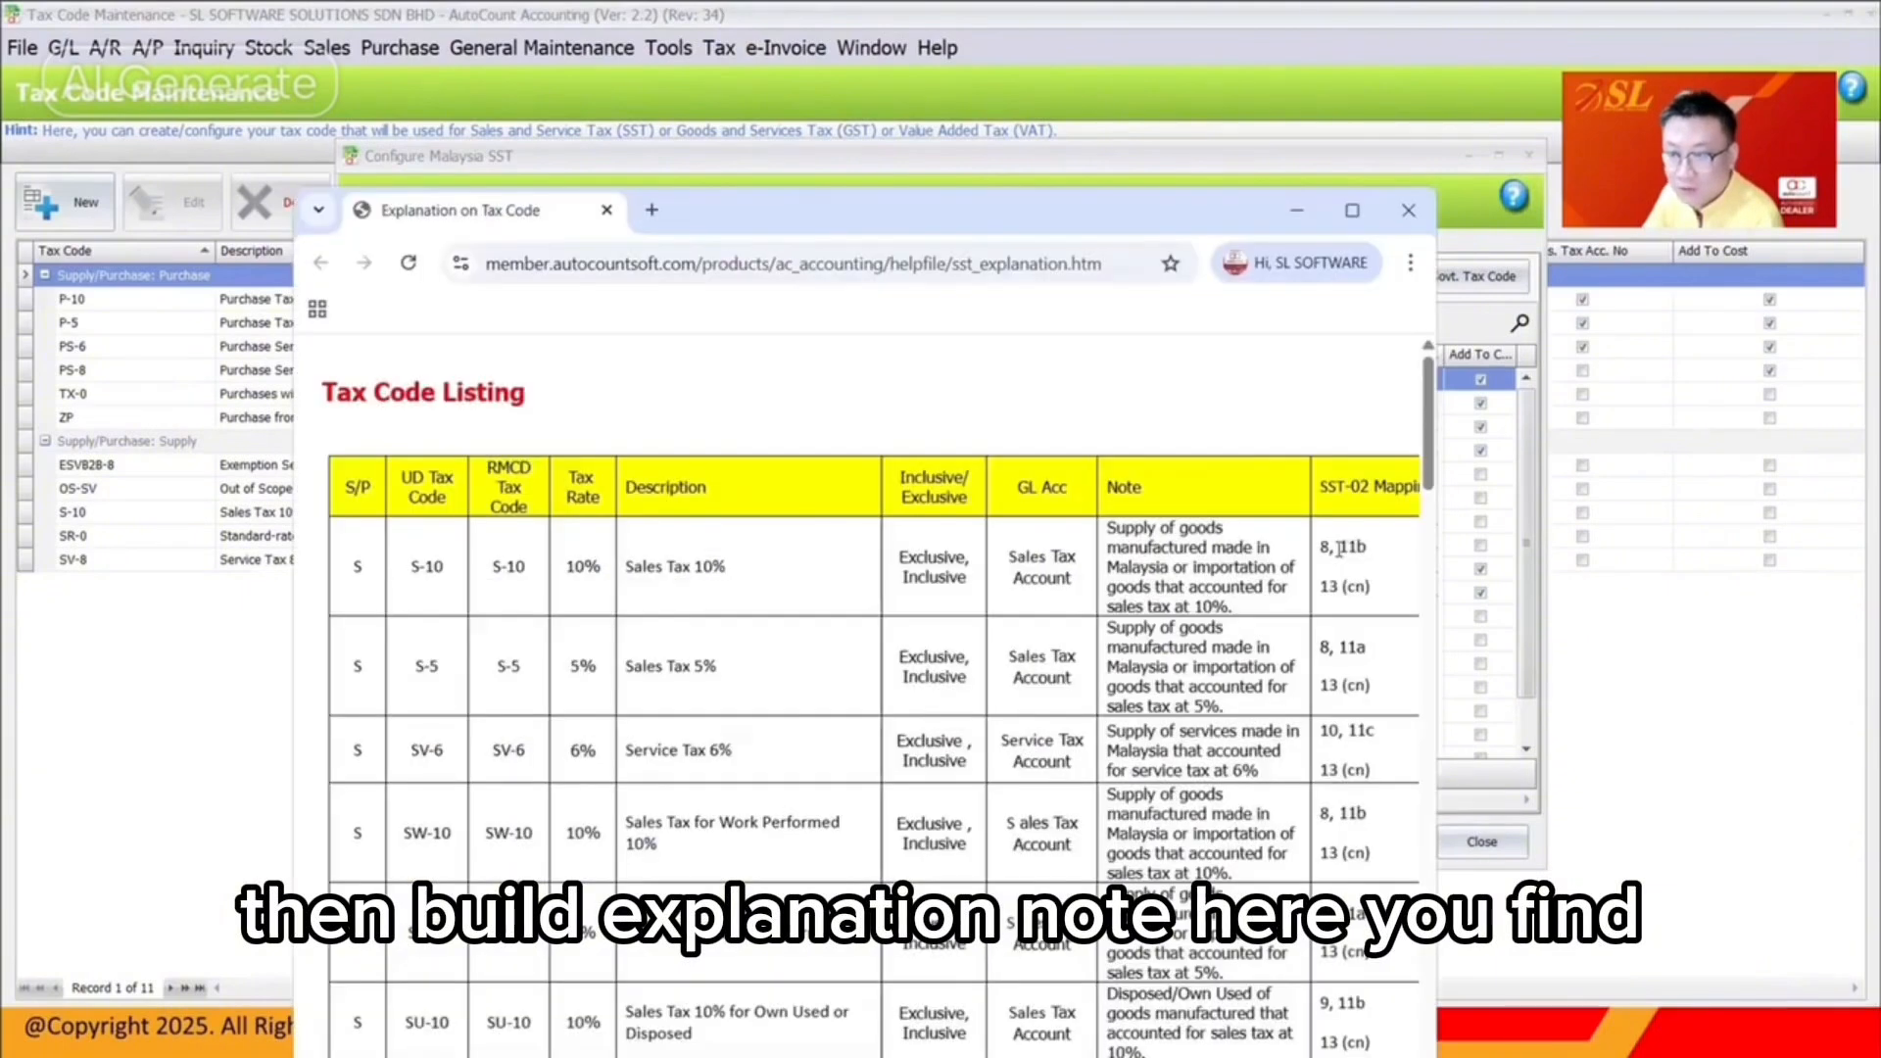
Check the ESA tax code's 18b1 mapping, then close the help page and configuration dialog
{"action": "scroll", "coordinate": [1340, 549], "scroll_direction": "down", "scroll_amount": 20}
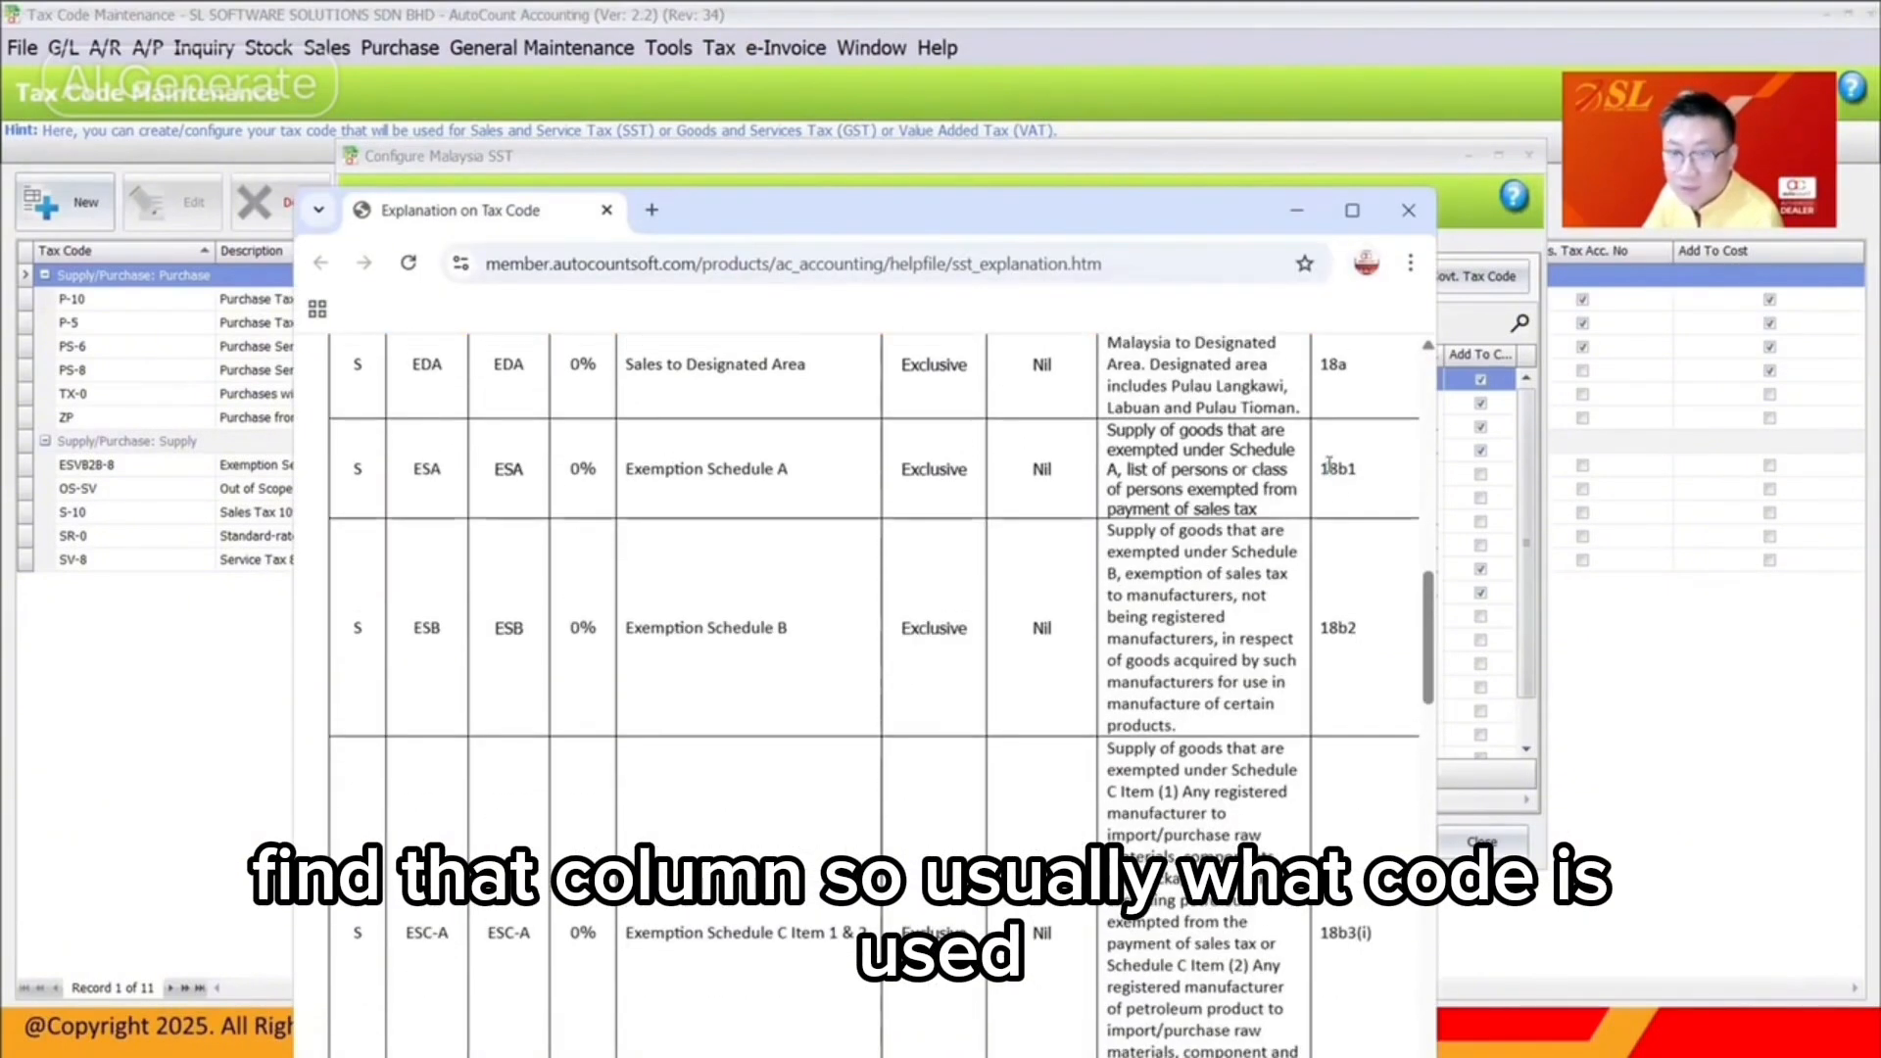
{"action": "left_click_drag", "start_coordinate": [1321, 467], "coordinate": [1342, 468]}
{"action": "left_click_drag", "start_coordinate": [441, 472], "coordinate": [396, 469]}
{"action": "scroll", "coordinate": [1343, 490], "scroll_direction": "down", "scroll_amount": 10}
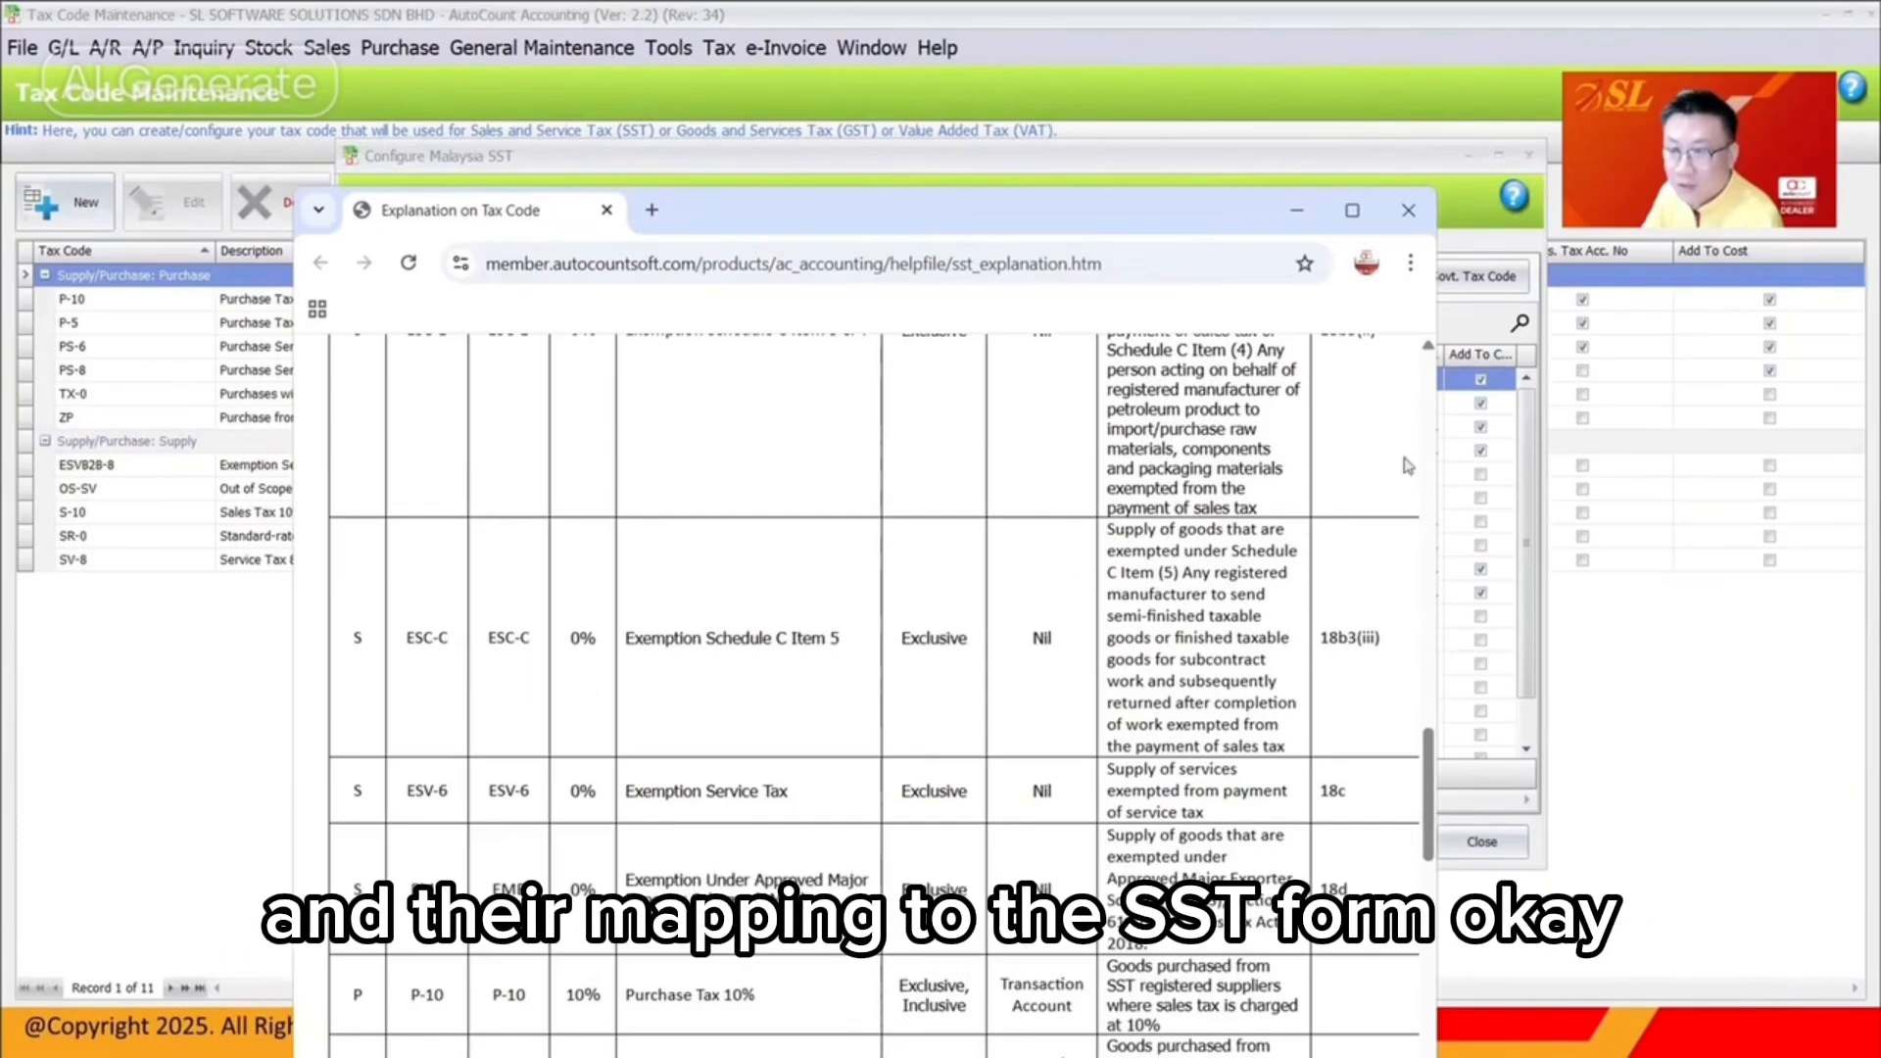
{"action": "scroll", "coordinate": [1357, 787], "scroll_direction": "up", "scroll_amount": 5}
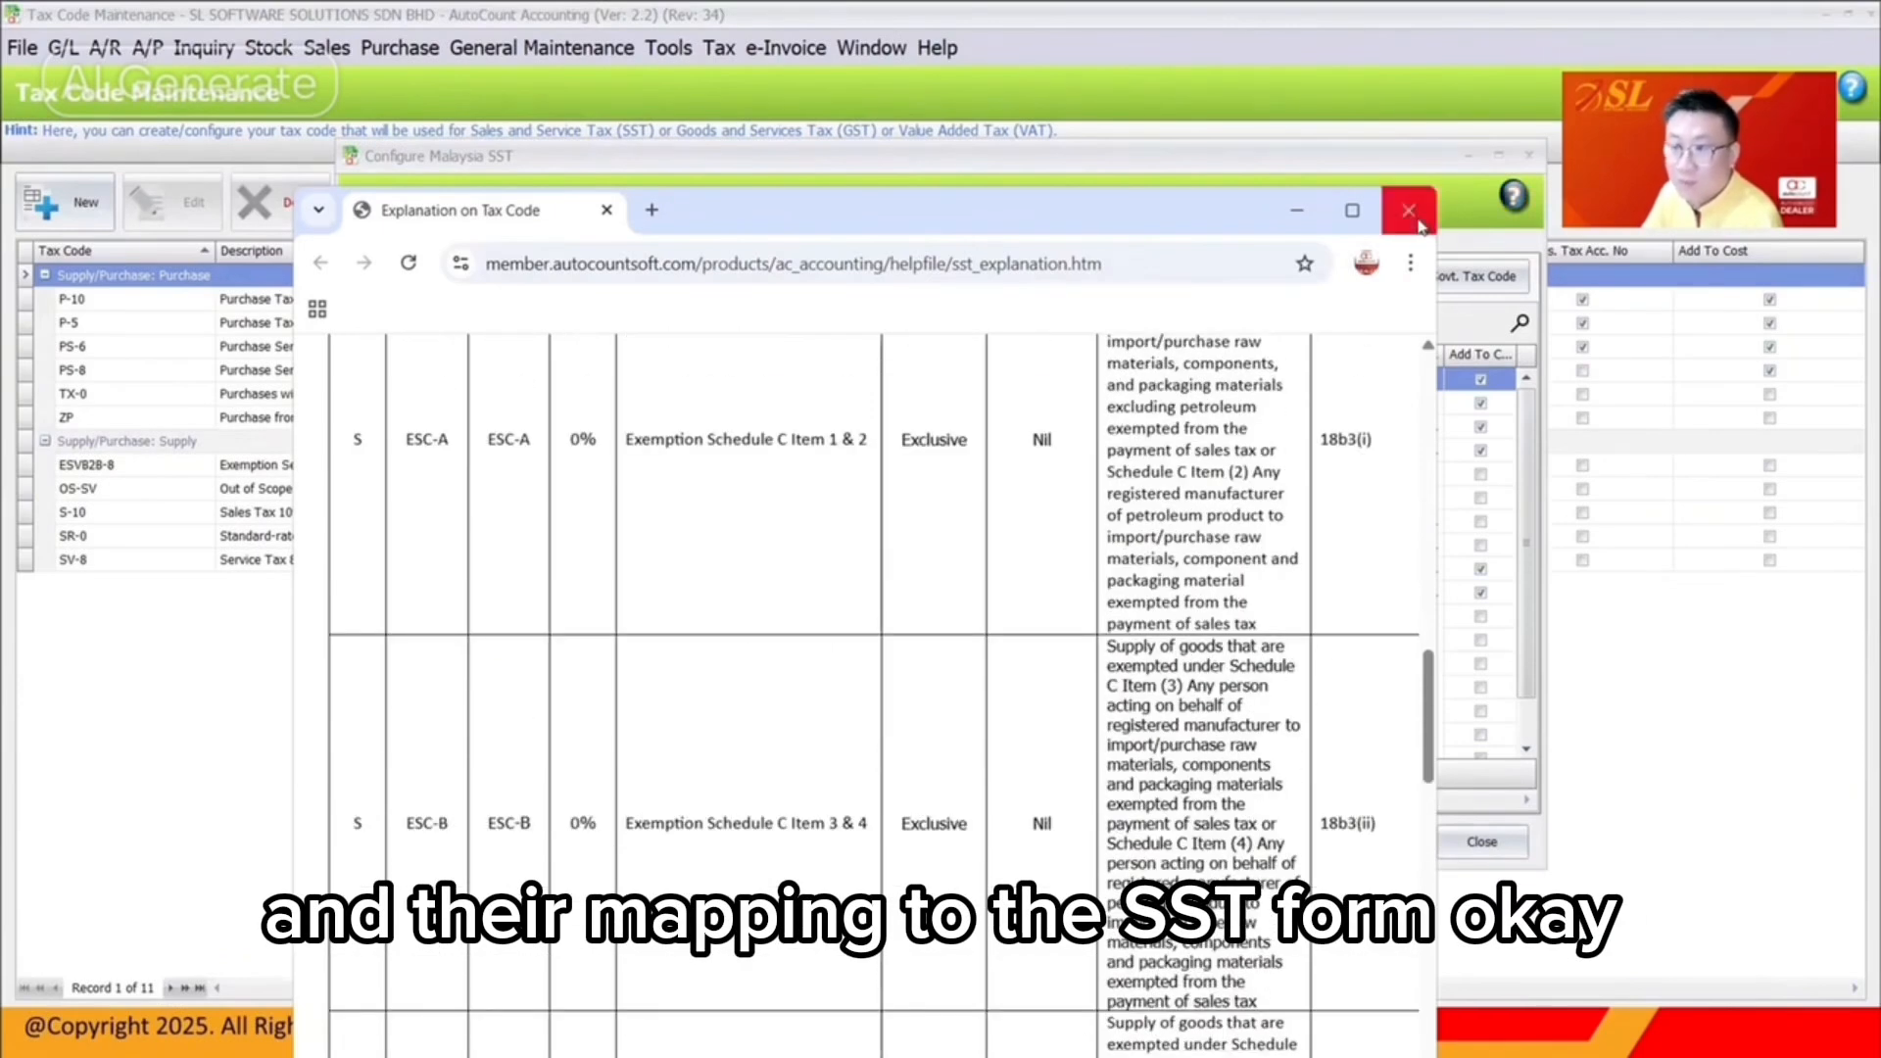
{"action": "left_click", "coordinate": [1408, 210]}
{"action": "left_click", "coordinate": [1528, 156]}
{"action": "left_click", "coordinate": [719, 47]}
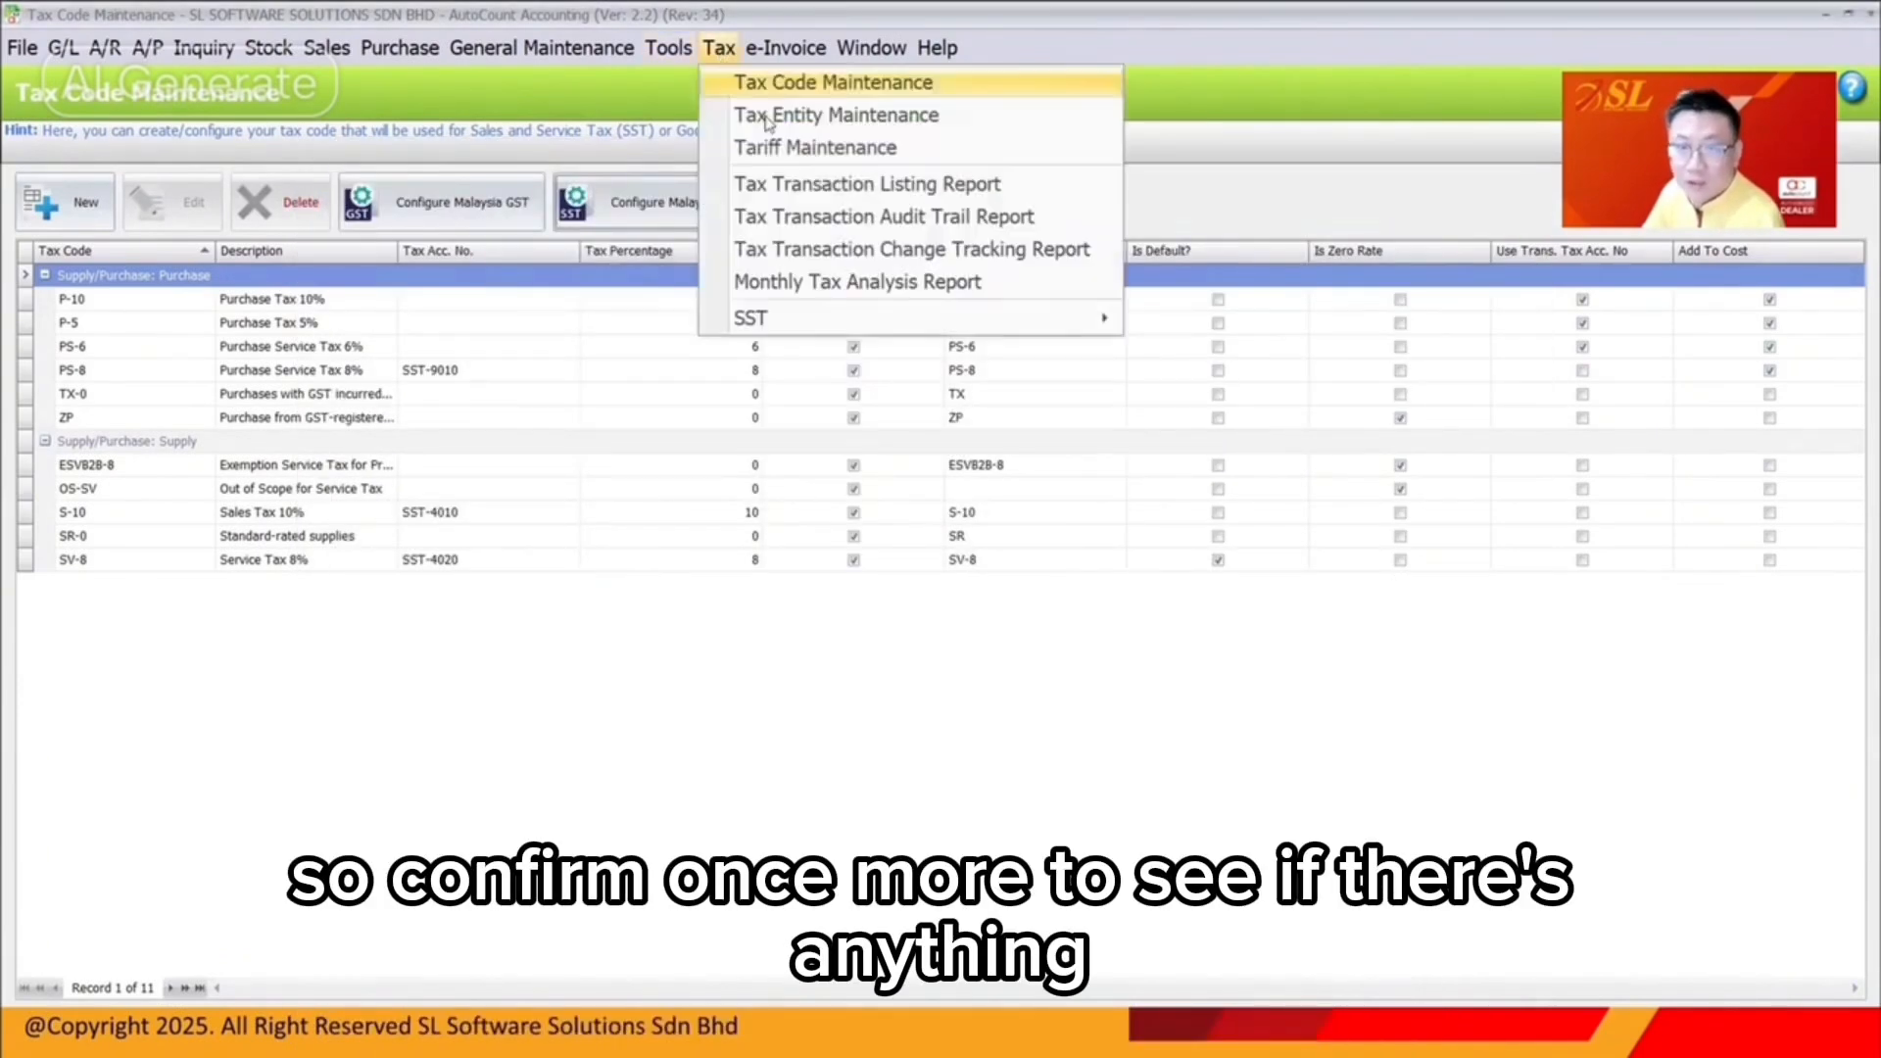
{"action": "mouse_move", "coordinate": [980, 313]}
{"action": "left_click", "coordinate": [1227, 452]}
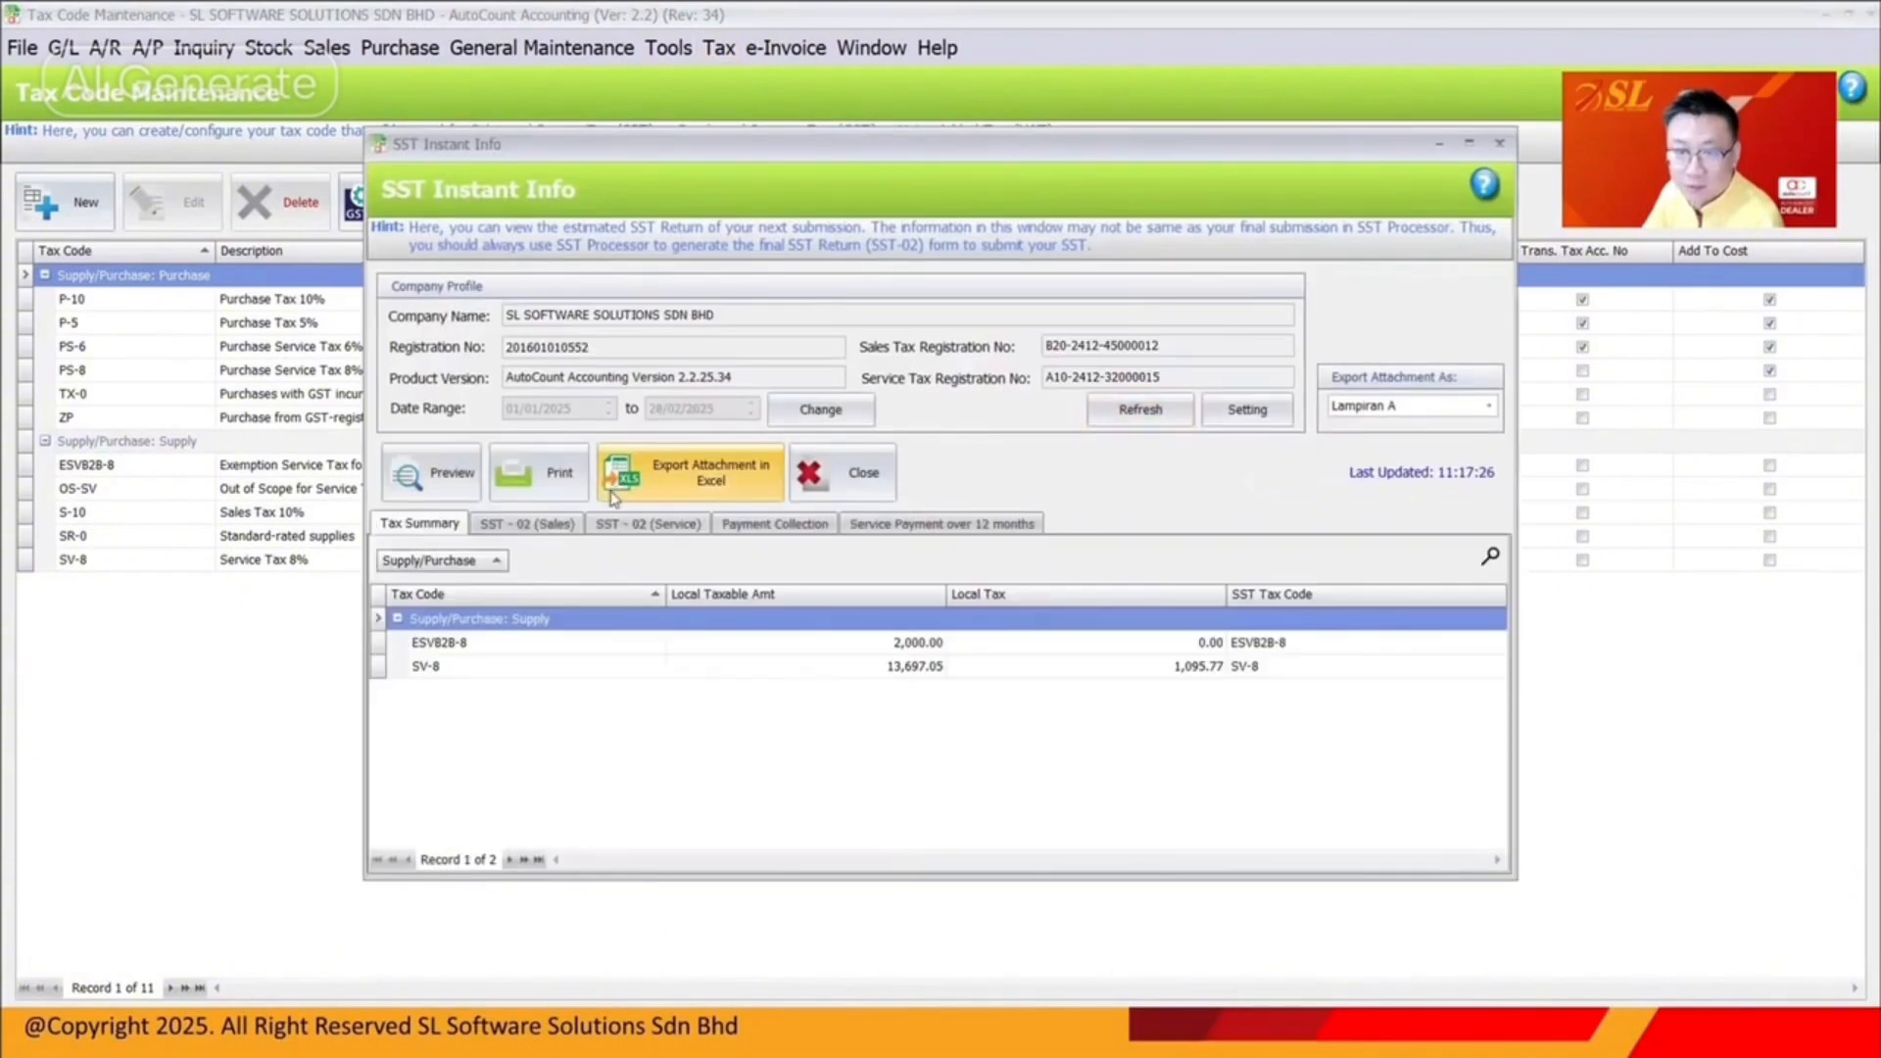
{"action": "left_click", "coordinate": [678, 531]}
{"action": "left_click", "coordinate": [1479, 142]}
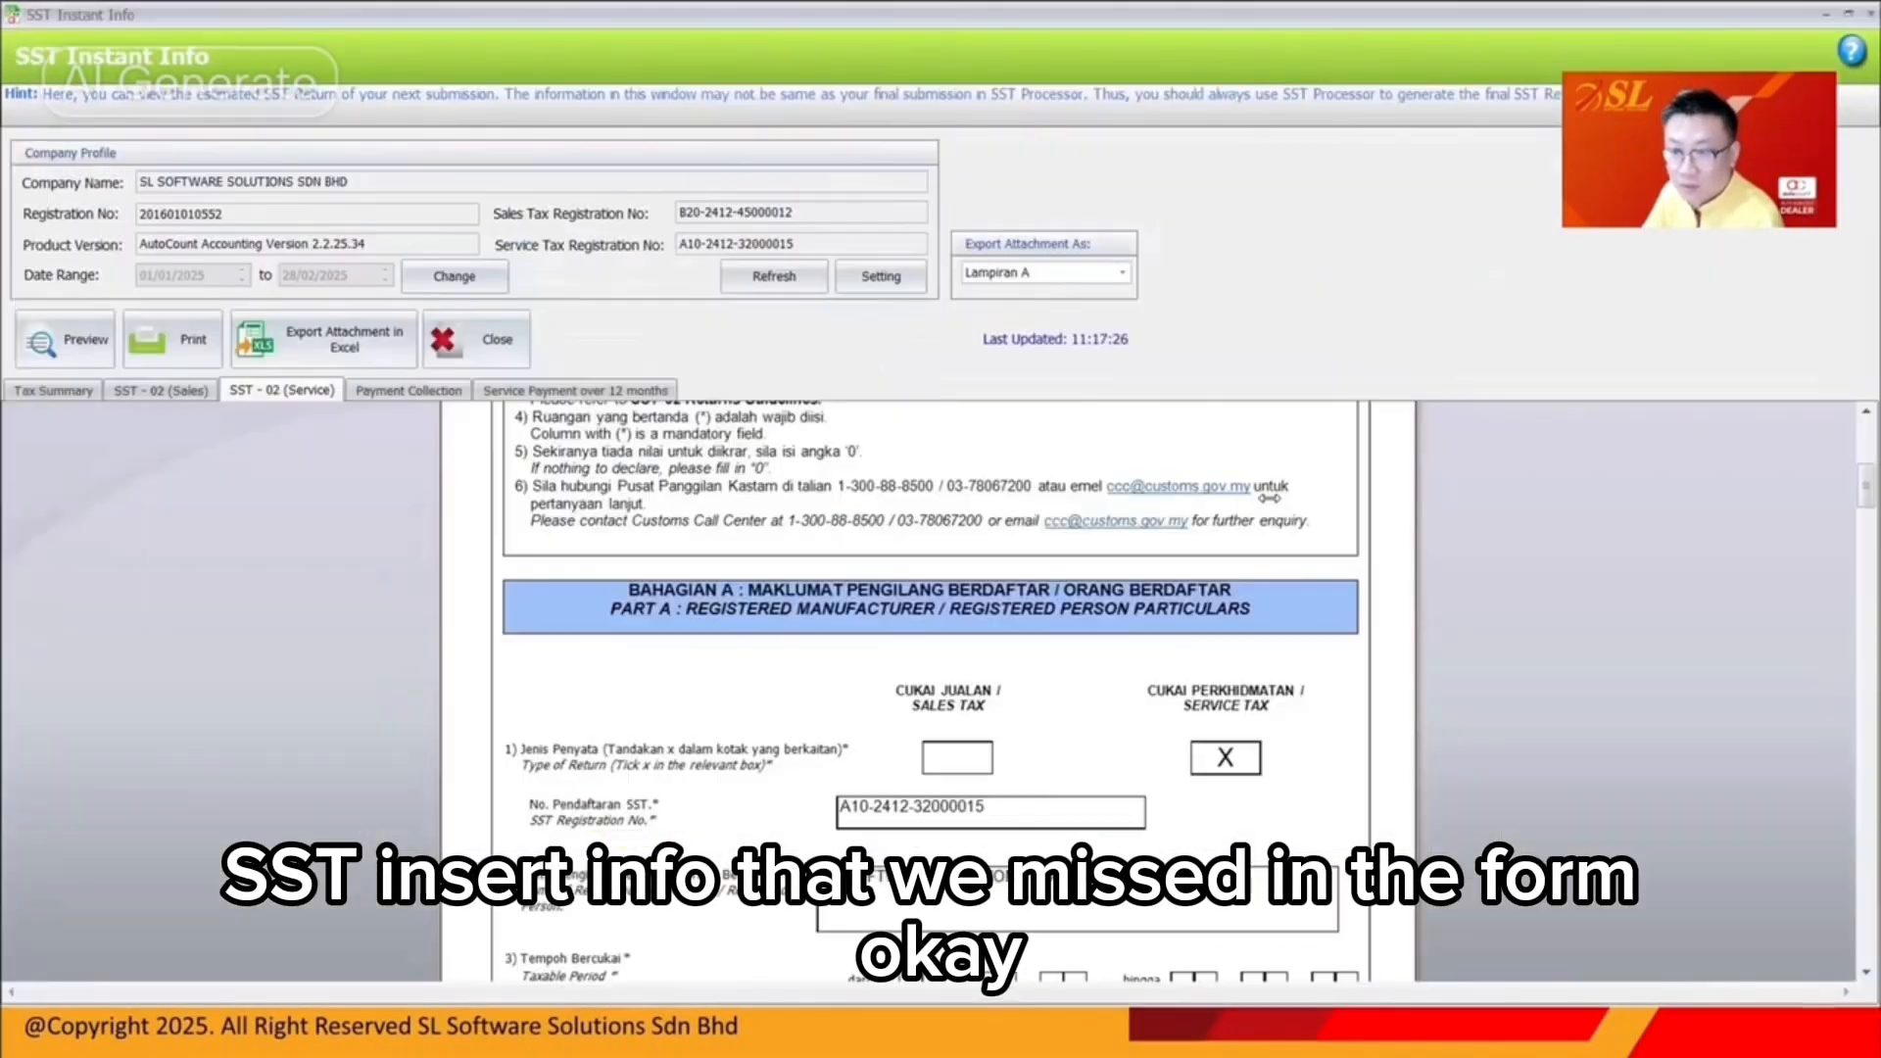
{"action": "scroll", "coordinate": [1270, 499], "scroll_direction": "down", "scroll_amount": 10}
{"action": "scroll", "coordinate": [1269, 499], "scroll_direction": "down", "scroll_amount": 5}
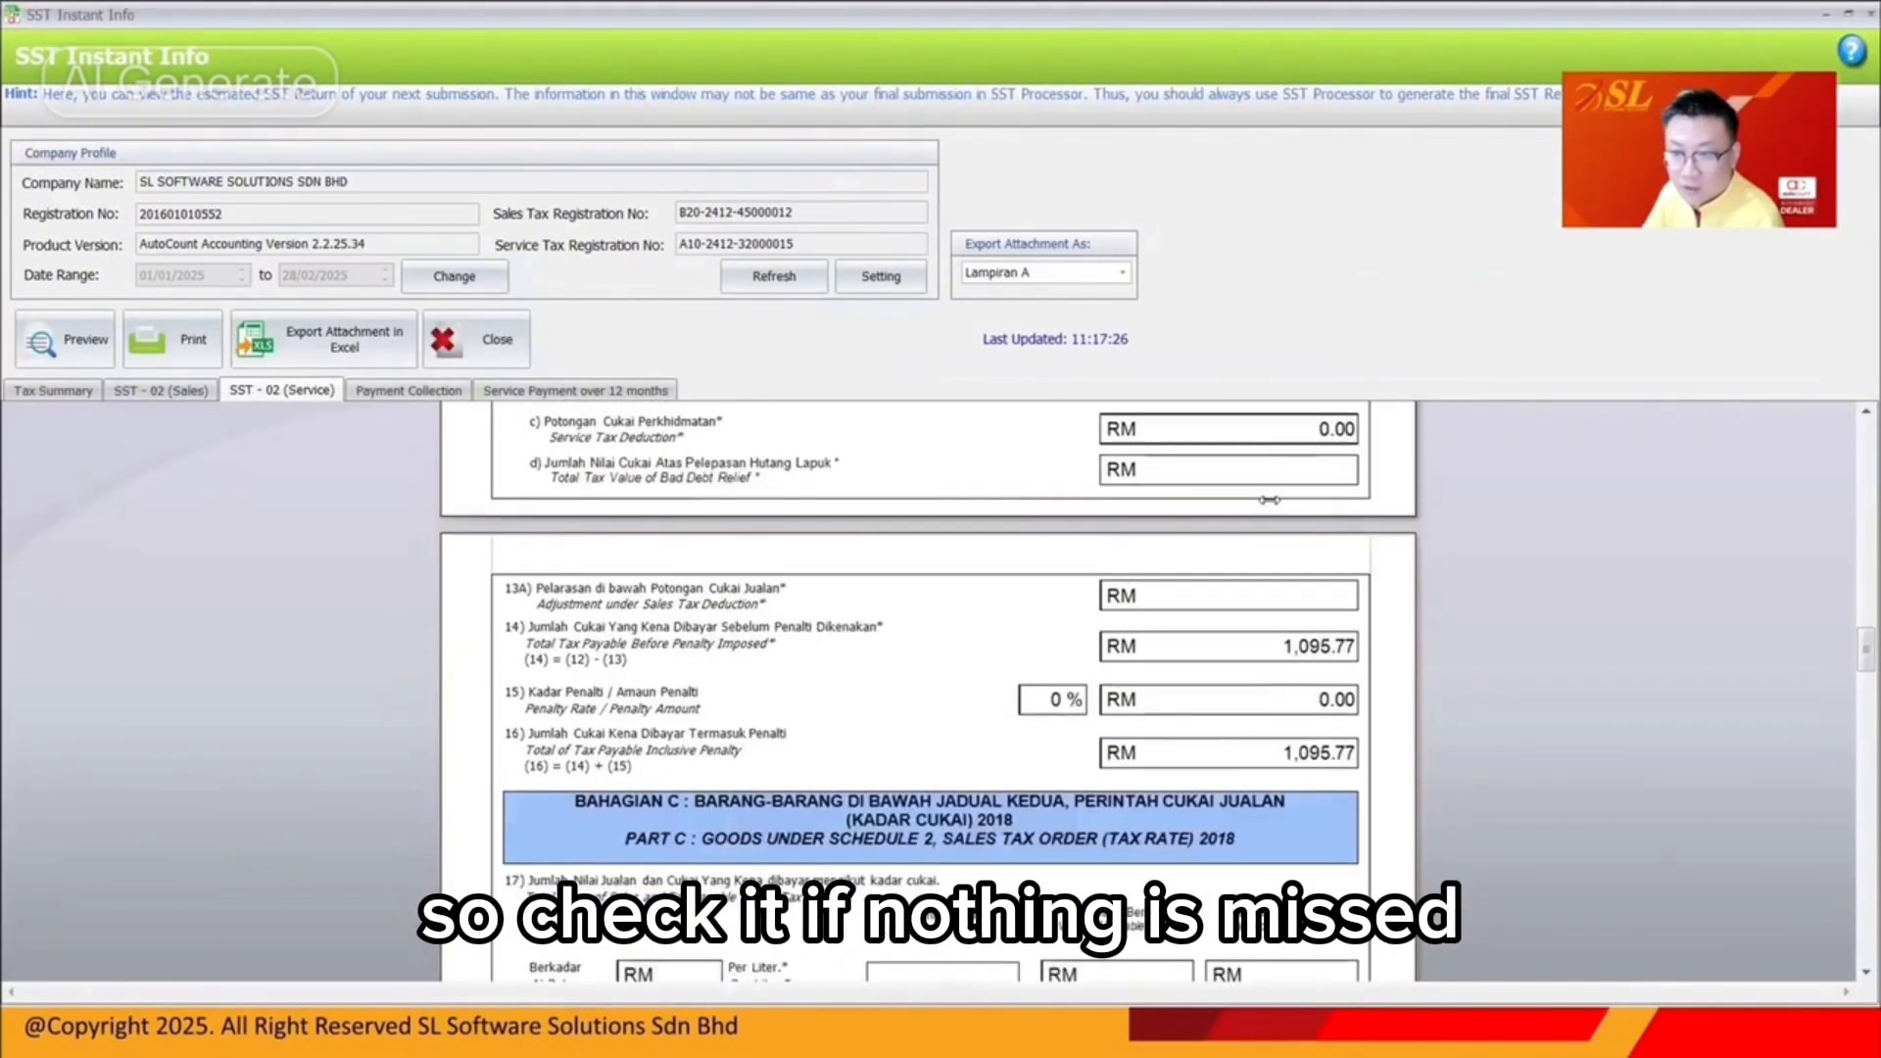
{"action": "scroll", "coordinate": [1161, 527], "scroll_direction": "down", "scroll_amount": 12}
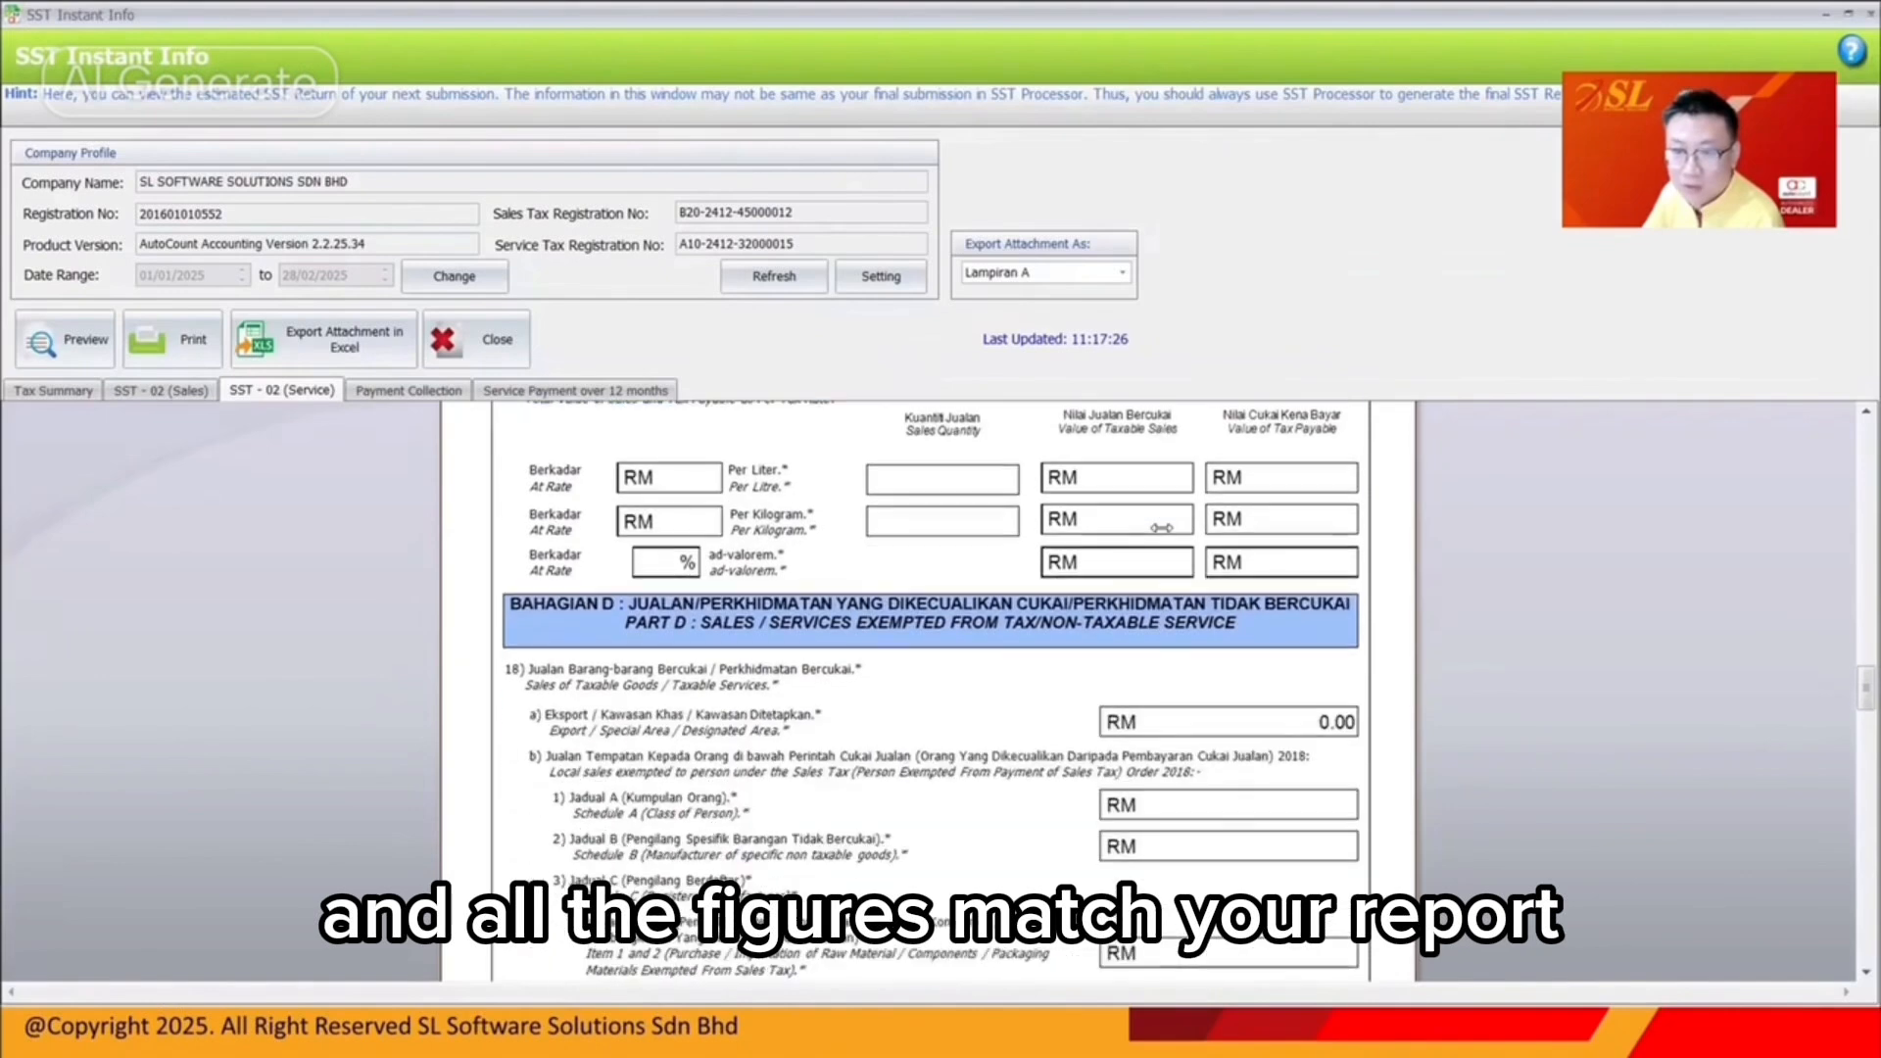
{"action": "scroll", "coordinate": [1161, 527], "scroll_direction": "down", "scroll_amount": 20}
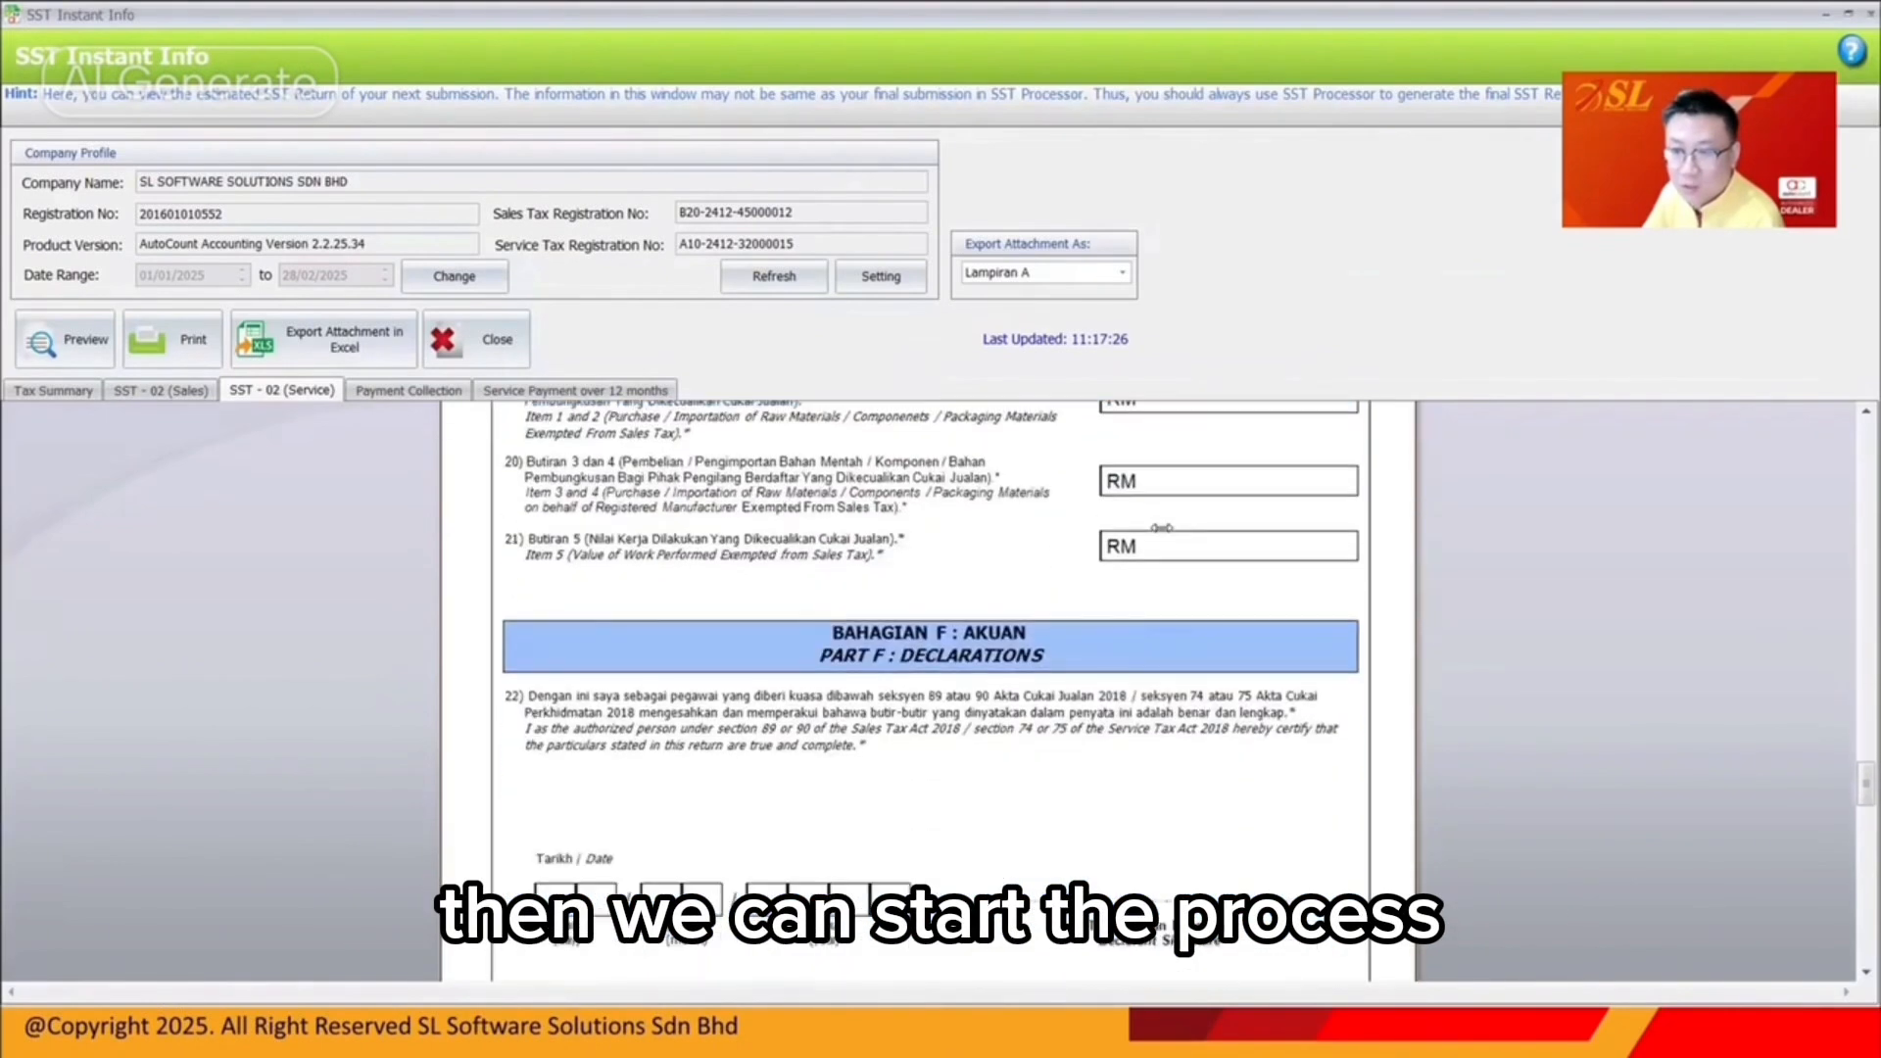
{"action": "scroll", "coordinate": [1161, 527], "scroll_direction": "down", "scroll_amount": 6}
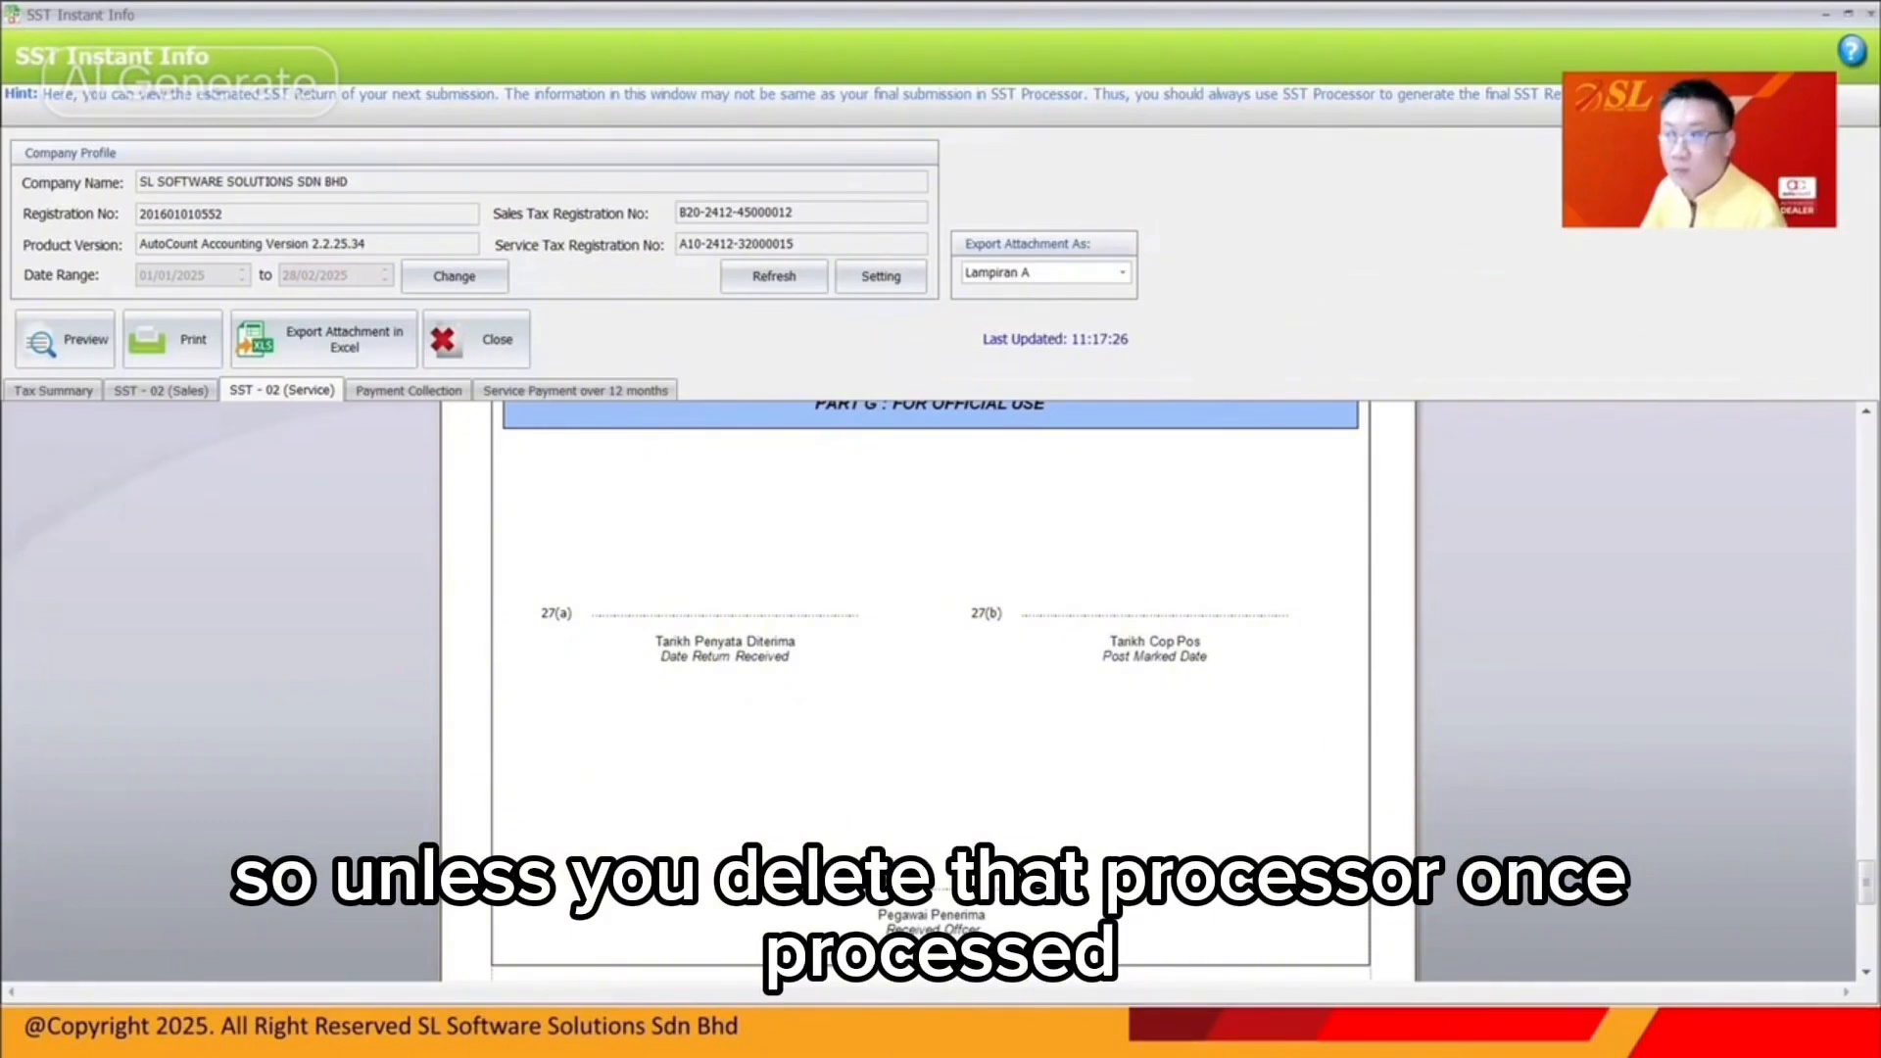
{"action": "left_click", "coordinate": [1869, 13]}
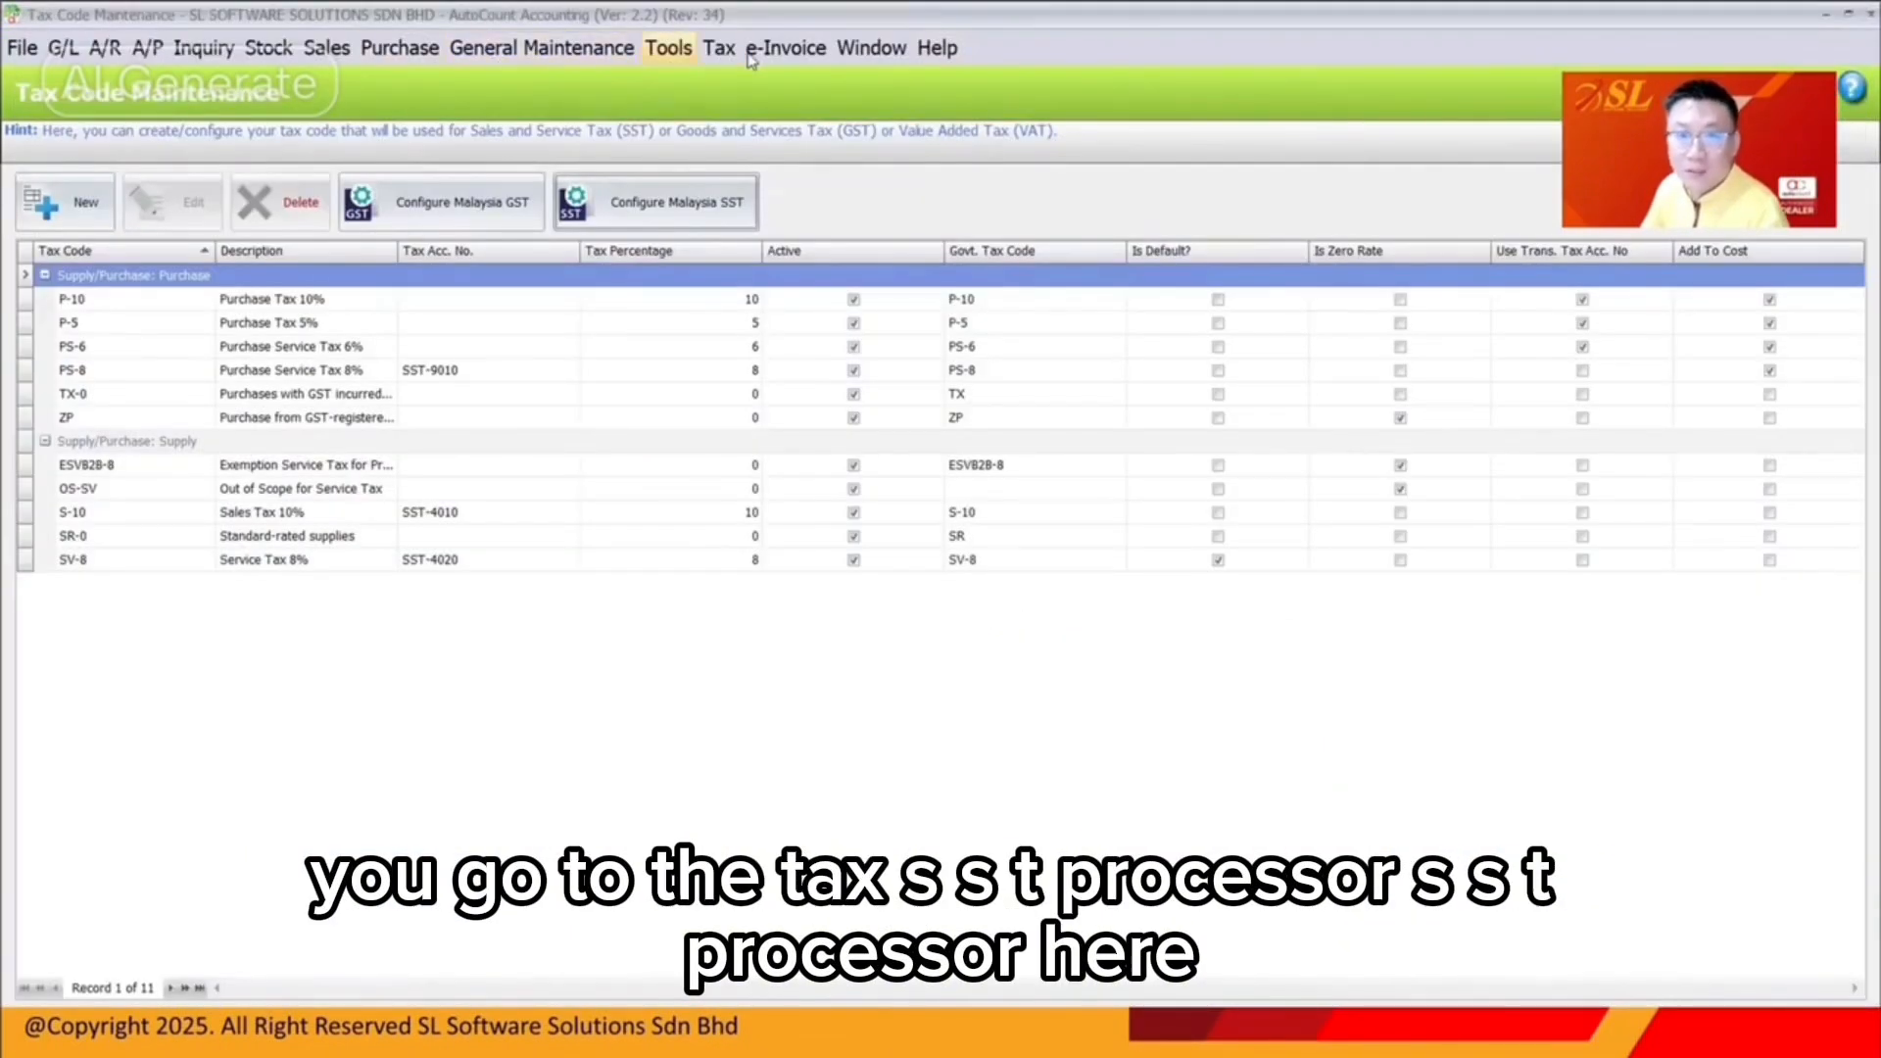
Start a new SST Processor run and cancel the wizard after the welcome page
{"action": "left_click", "coordinate": [719, 47]}
{"action": "mouse_move", "coordinate": [784, 324]}
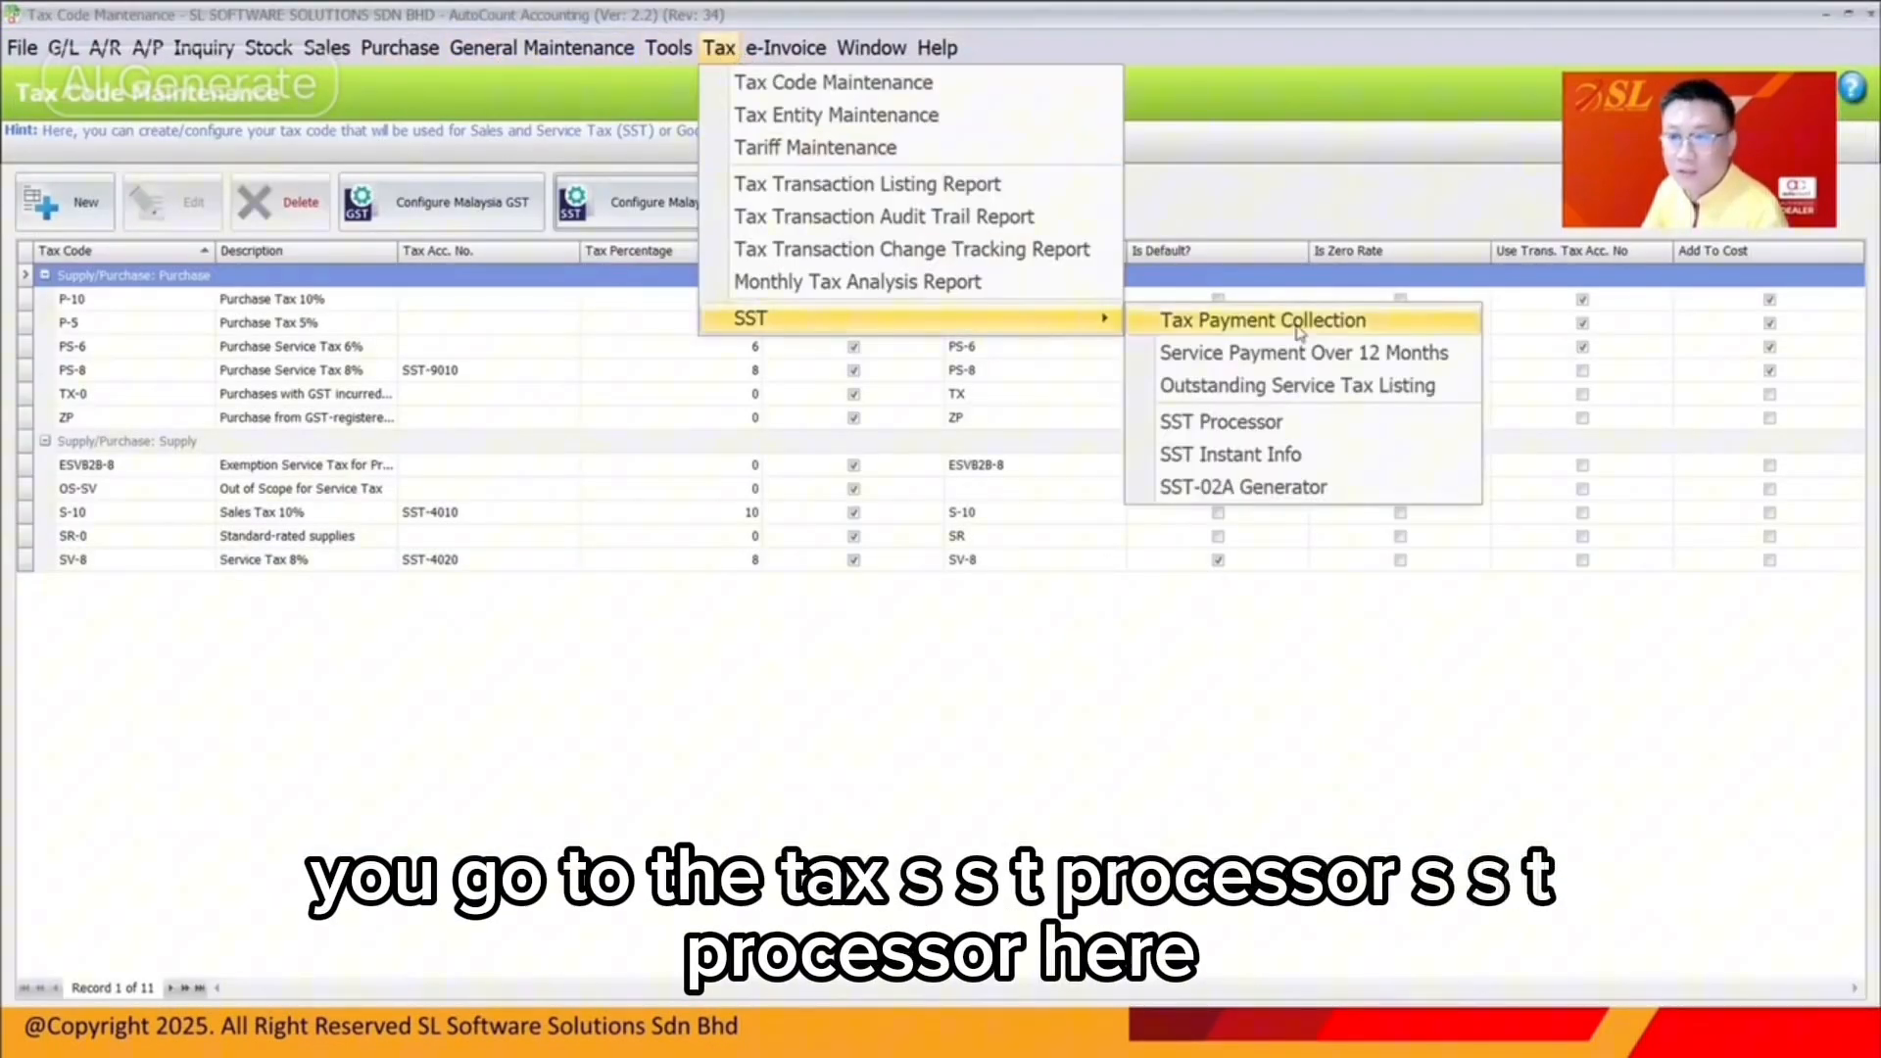
{"action": "left_click", "coordinate": [1220, 424]}
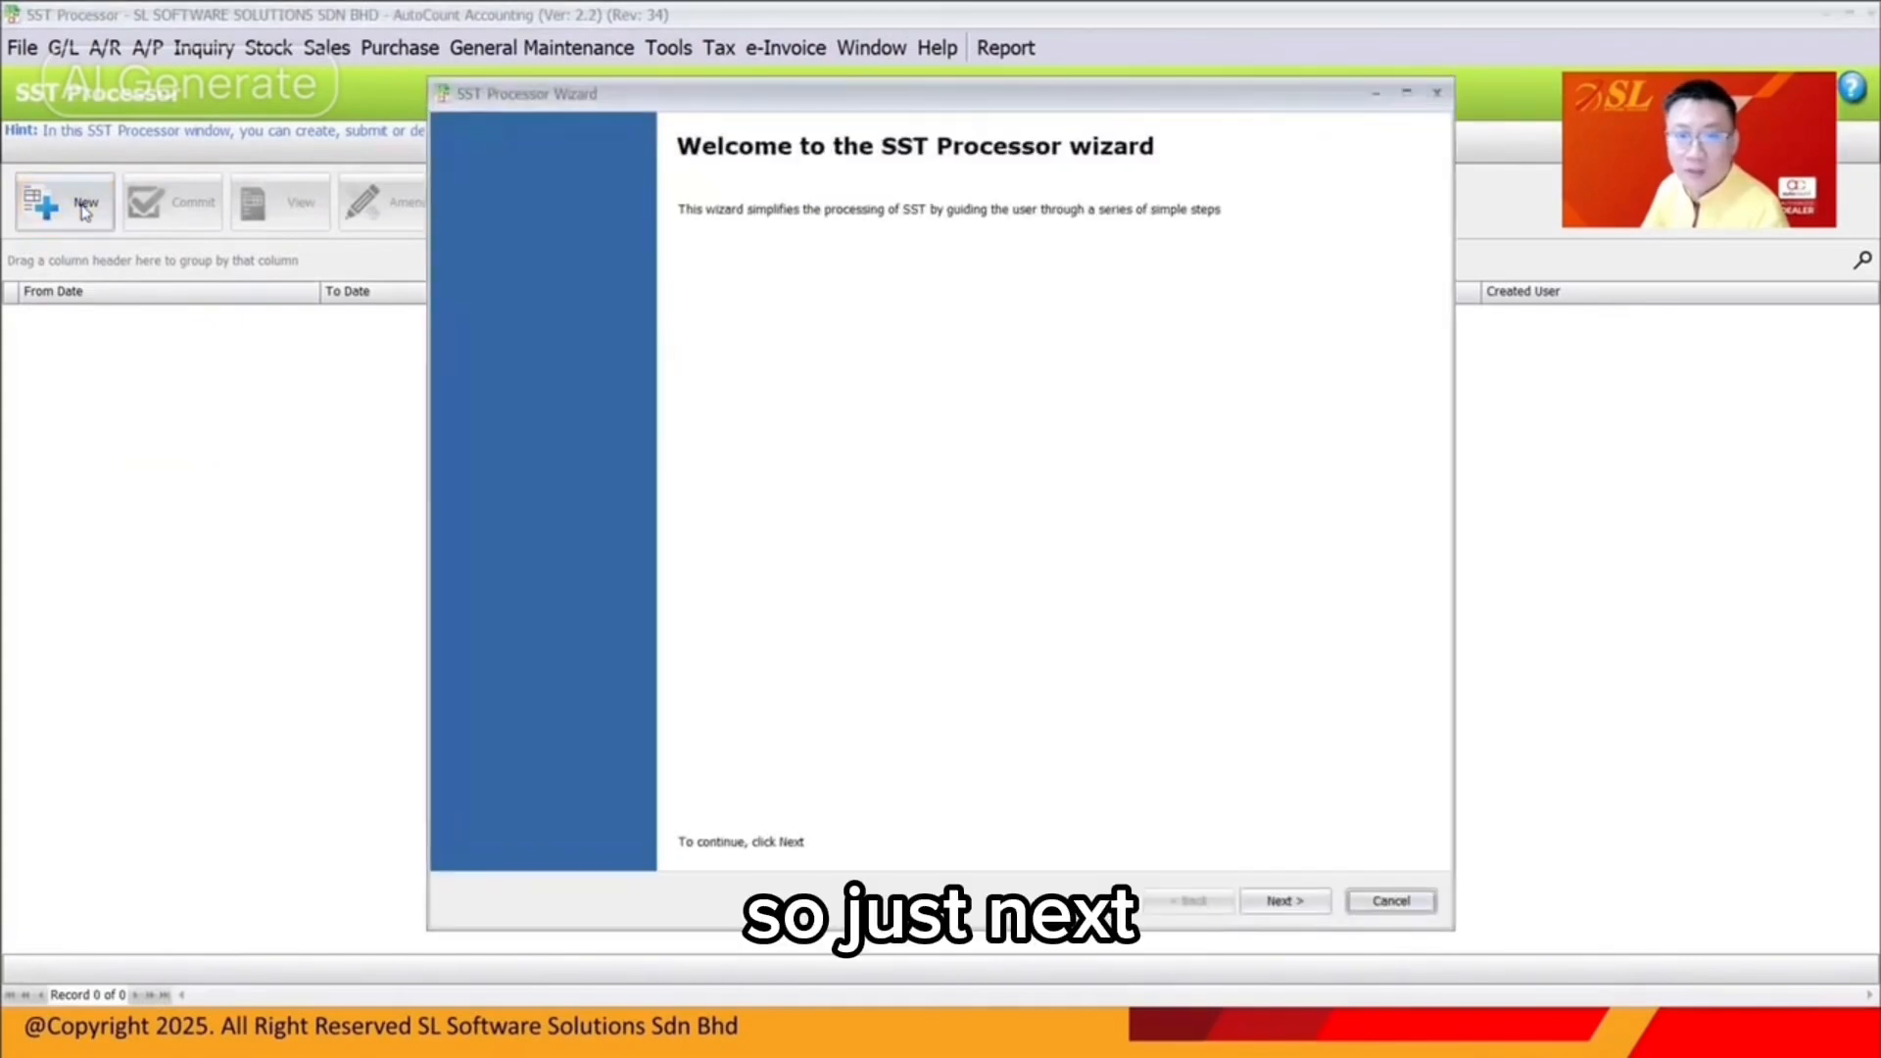
{"action": "key", "text": "Return"}
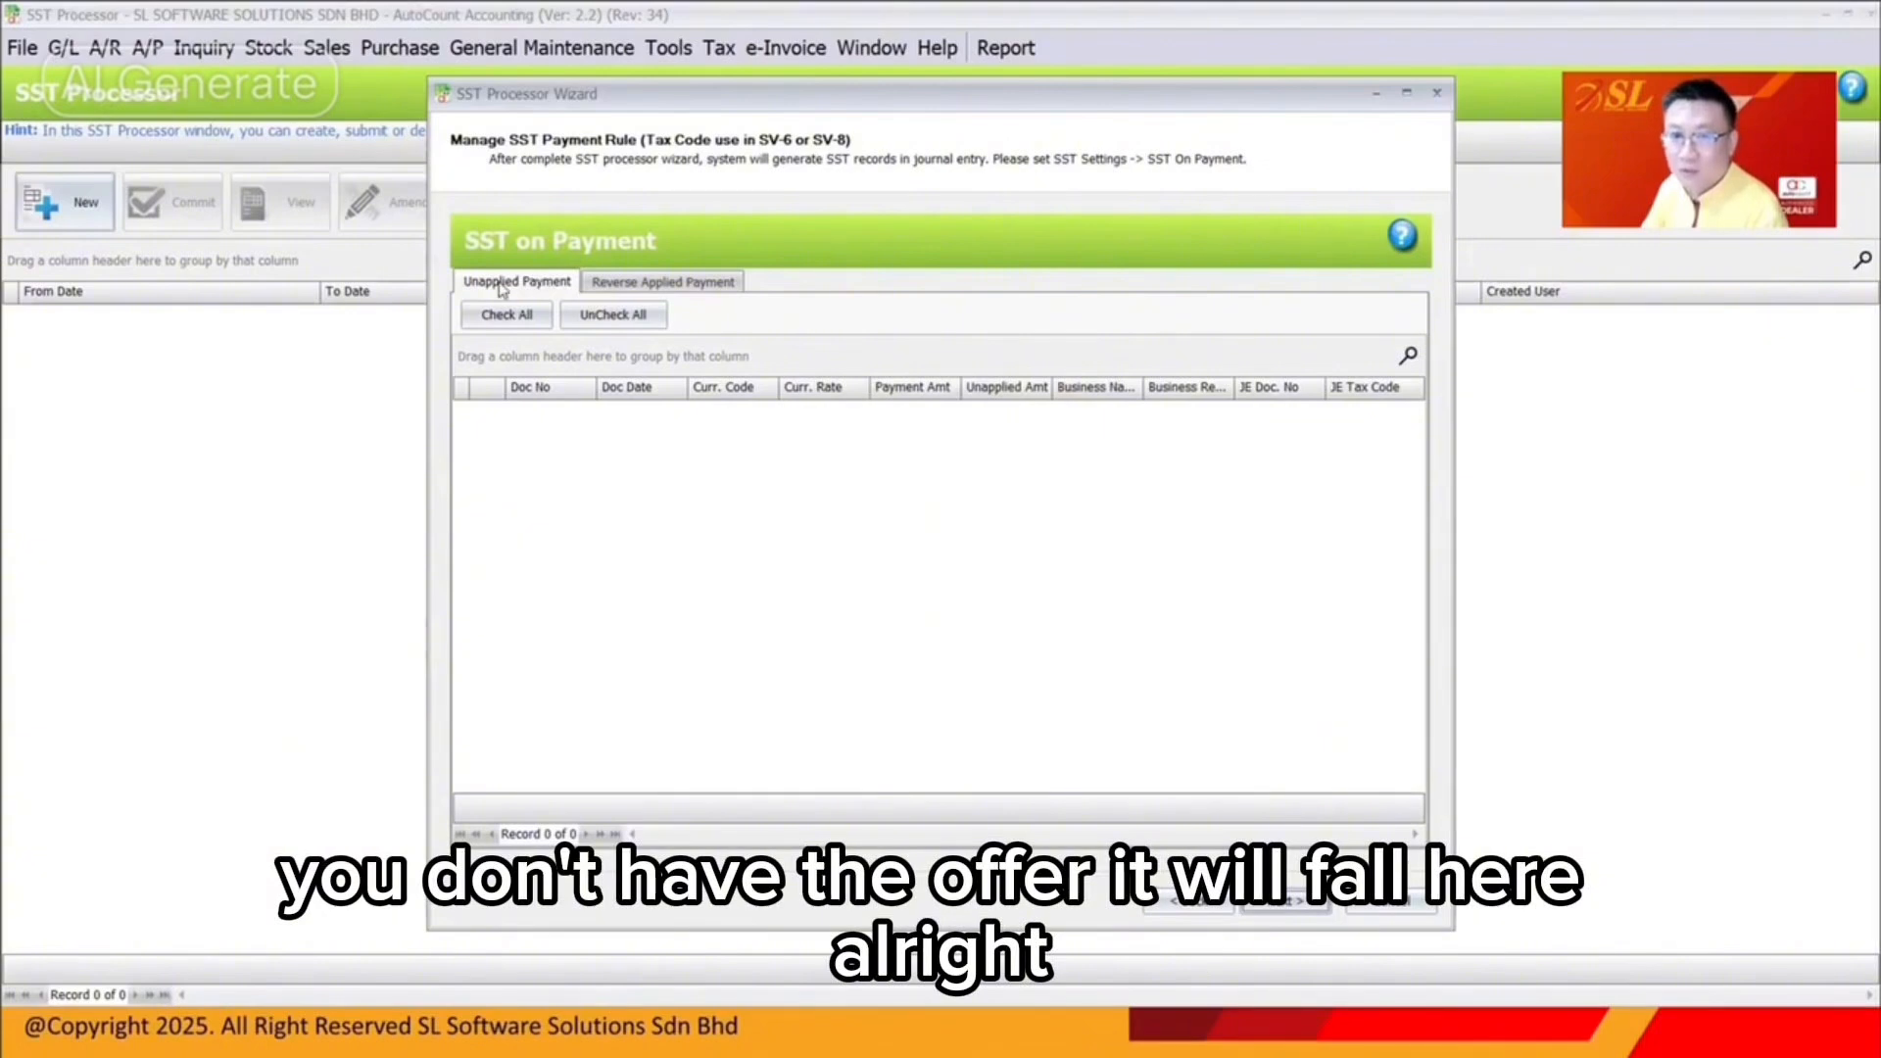
{"action": "left_click", "coordinate": [1436, 92]}
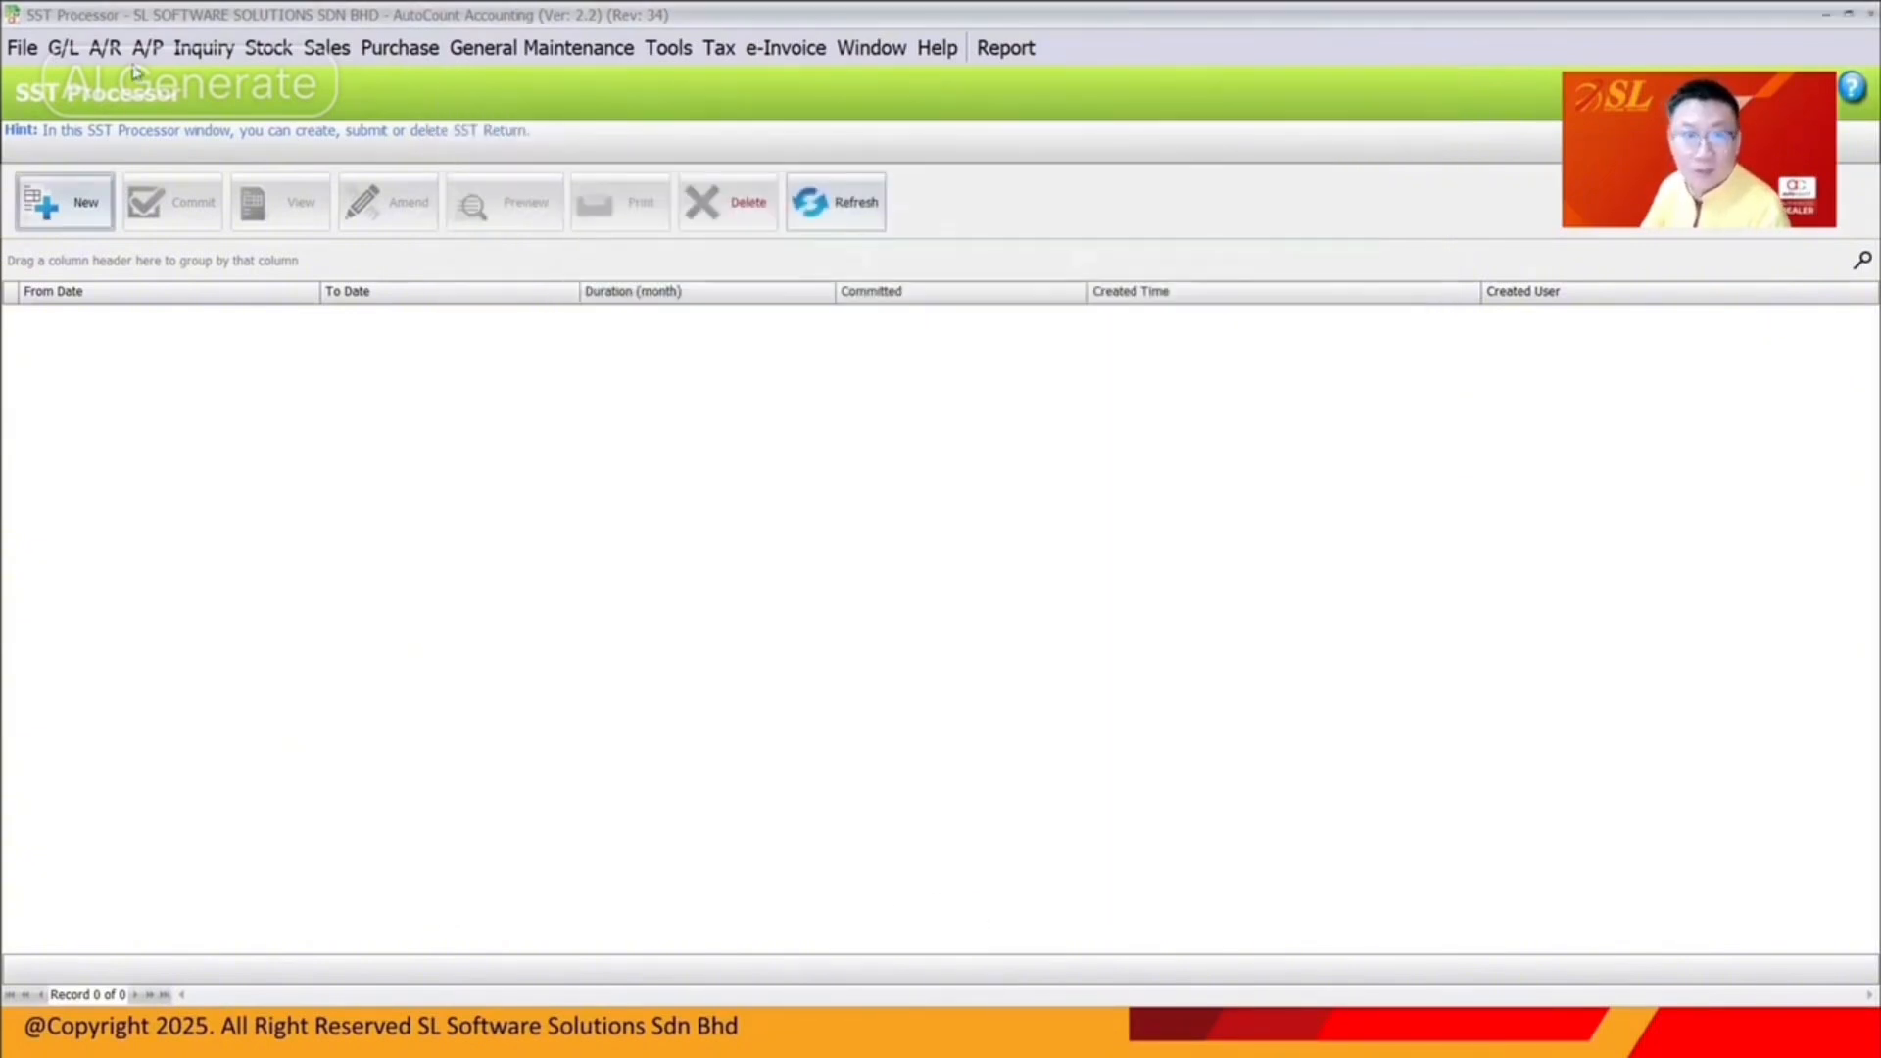
{"action": "left_click", "coordinate": [105, 47]}
Remove OR-000005's knock-off of I-000010, leaving 3,500.00 unapplied, and open the tax audit trail
{"action": "left_click", "coordinate": [173, 160]}
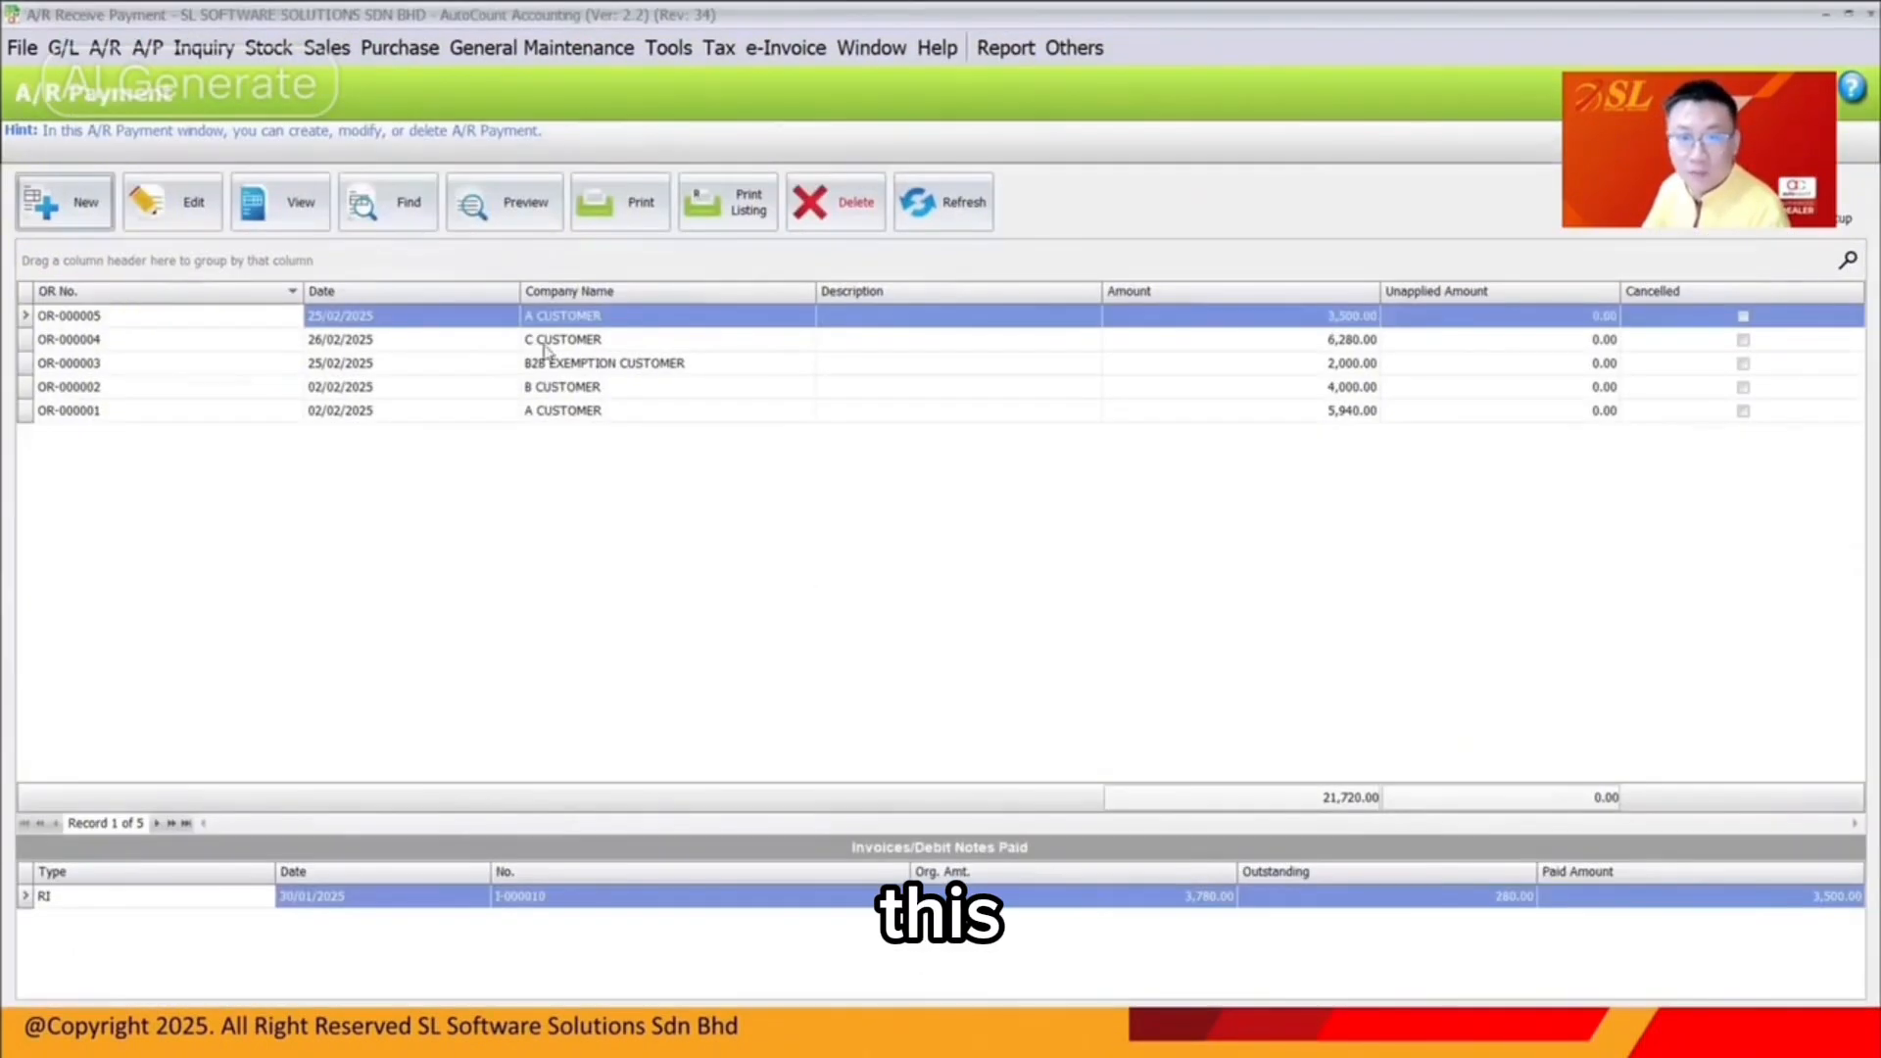
{"action": "left_click", "coordinate": [1311, 315]}
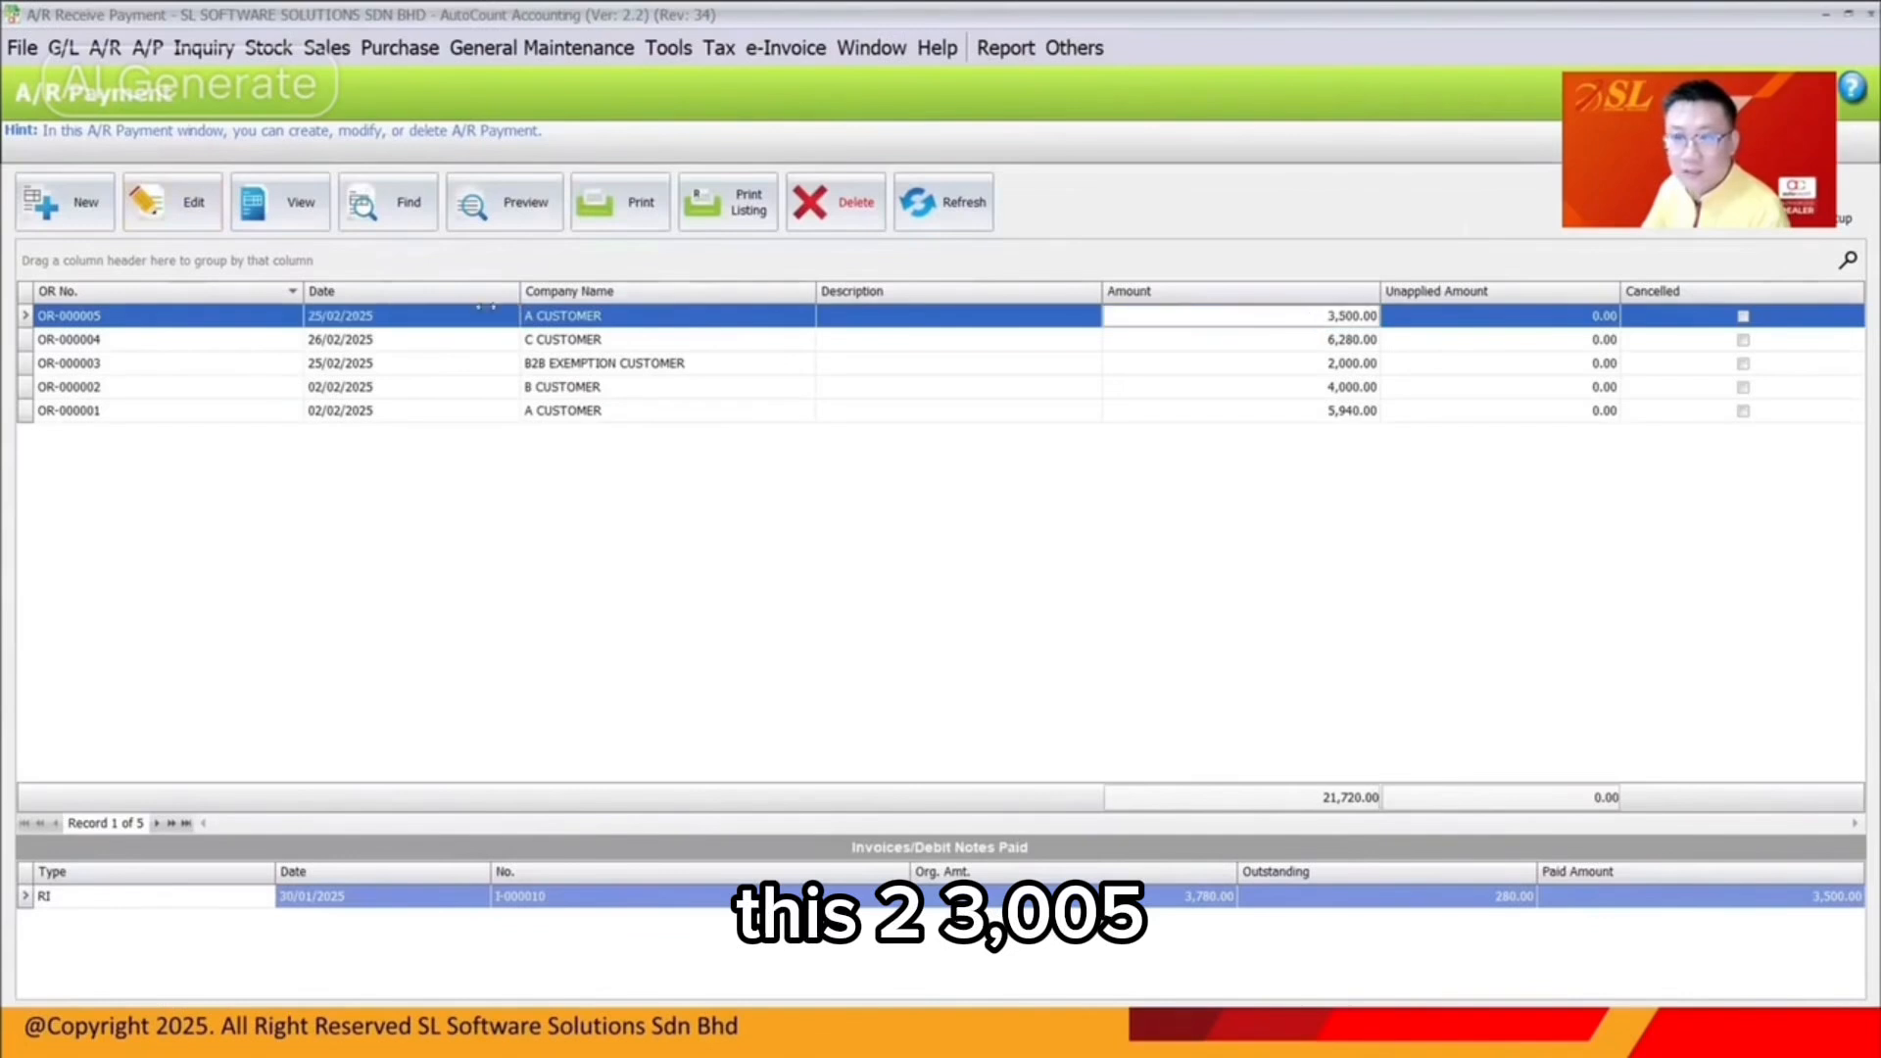
{"action": "left_click", "coordinate": [201, 207]}
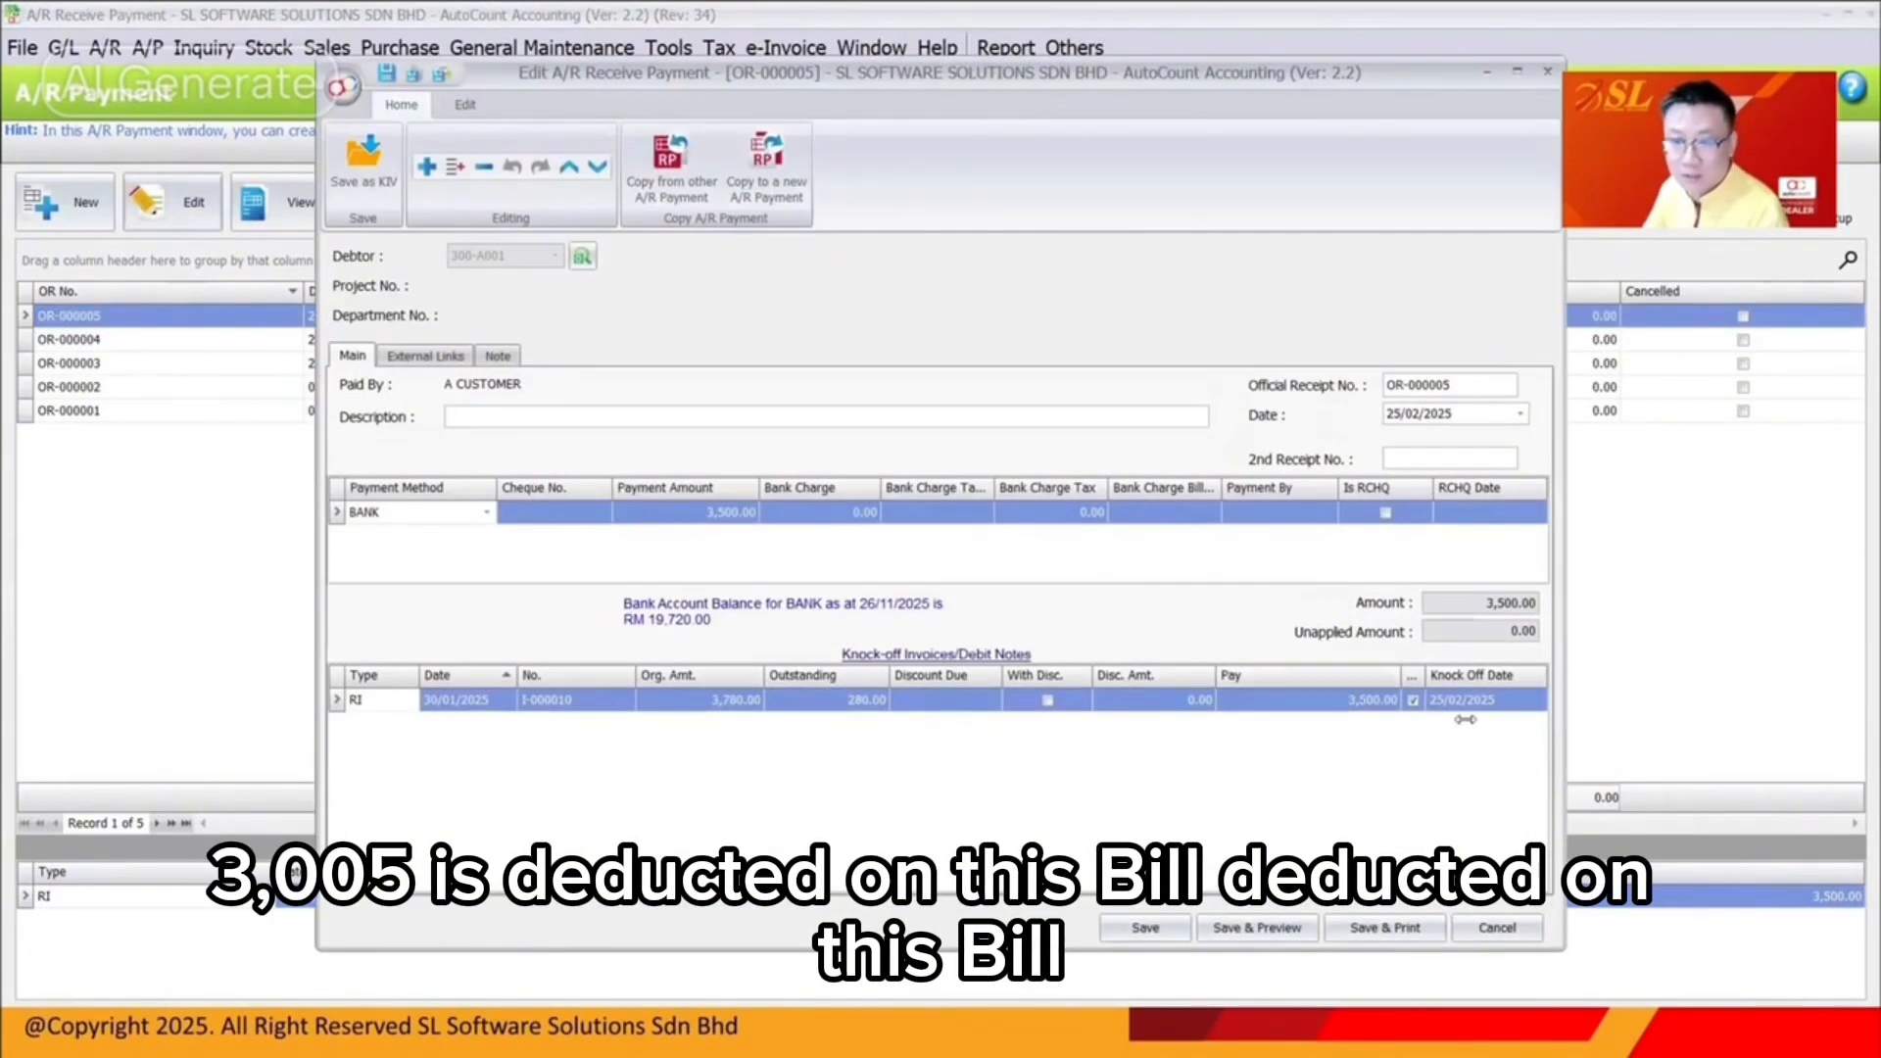
{"action": "left_click", "coordinate": [1412, 700]}
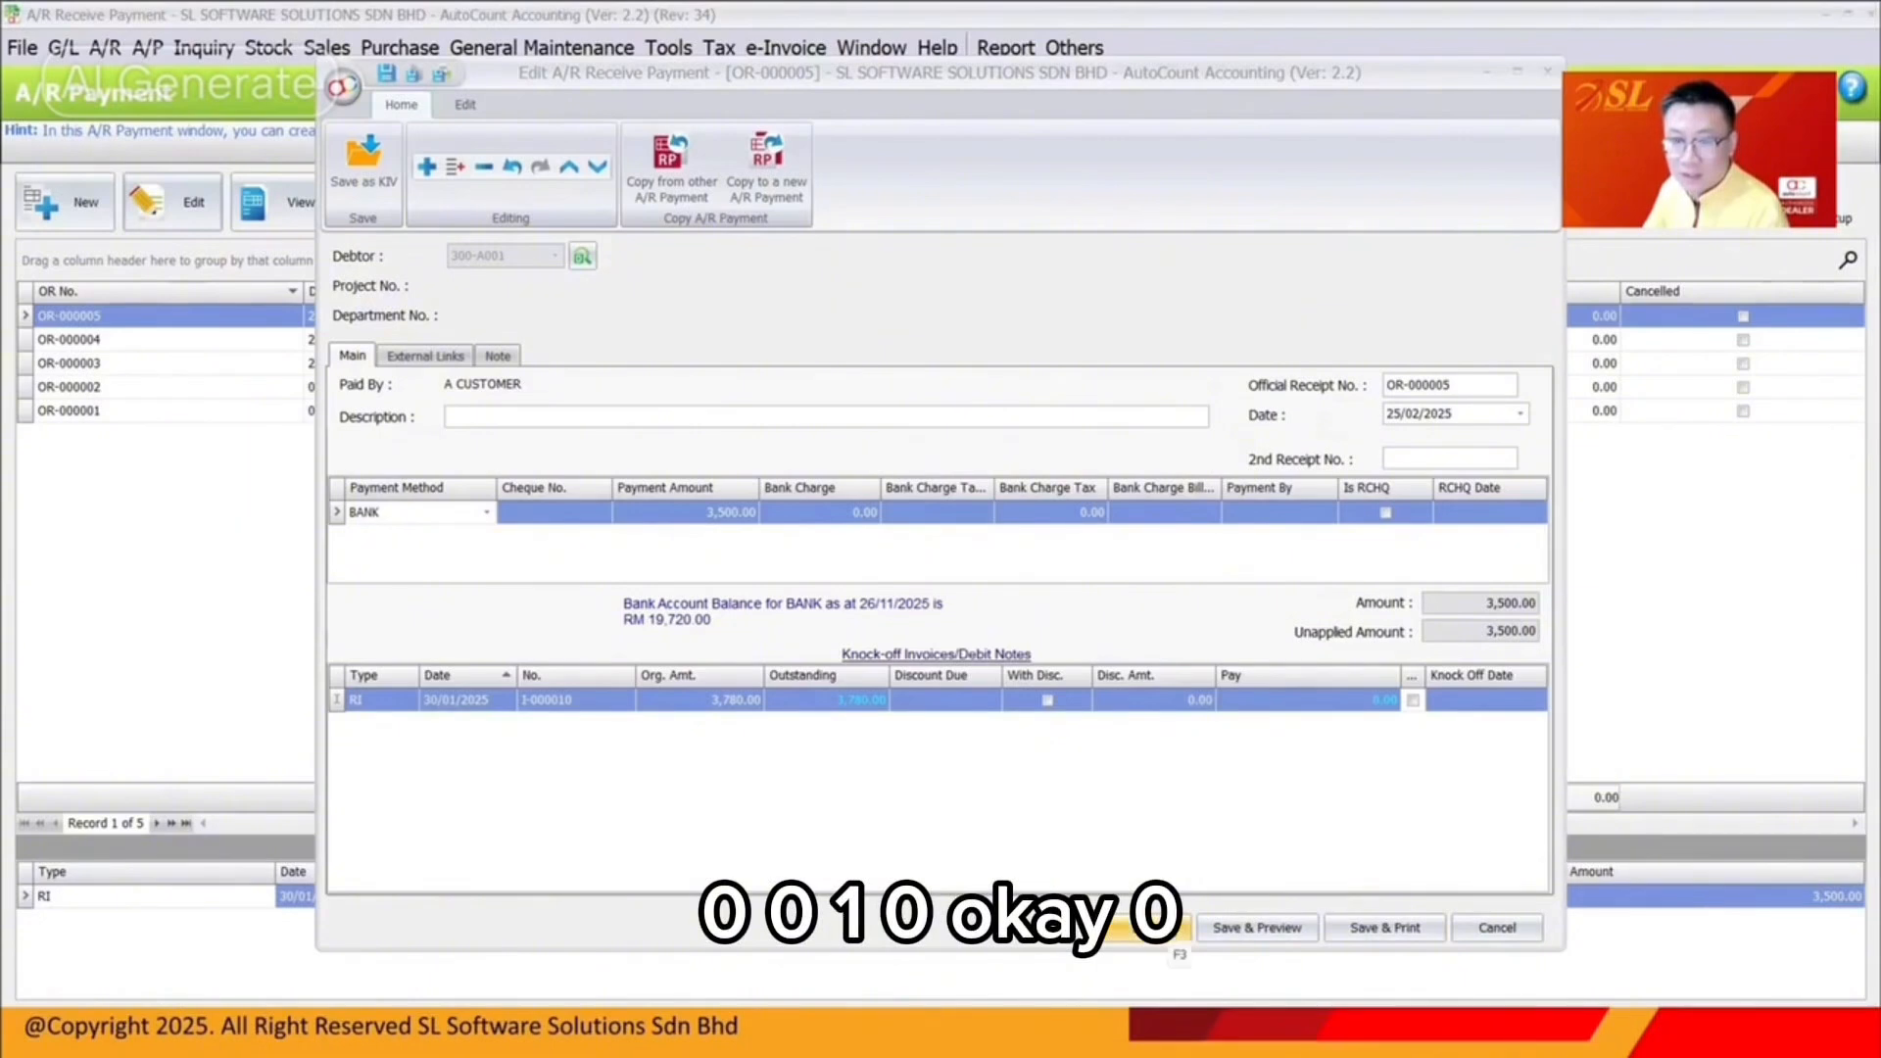
{"action": "left_click", "coordinate": [1159, 928]}
{"action": "left_click", "coordinate": [732, 50]}
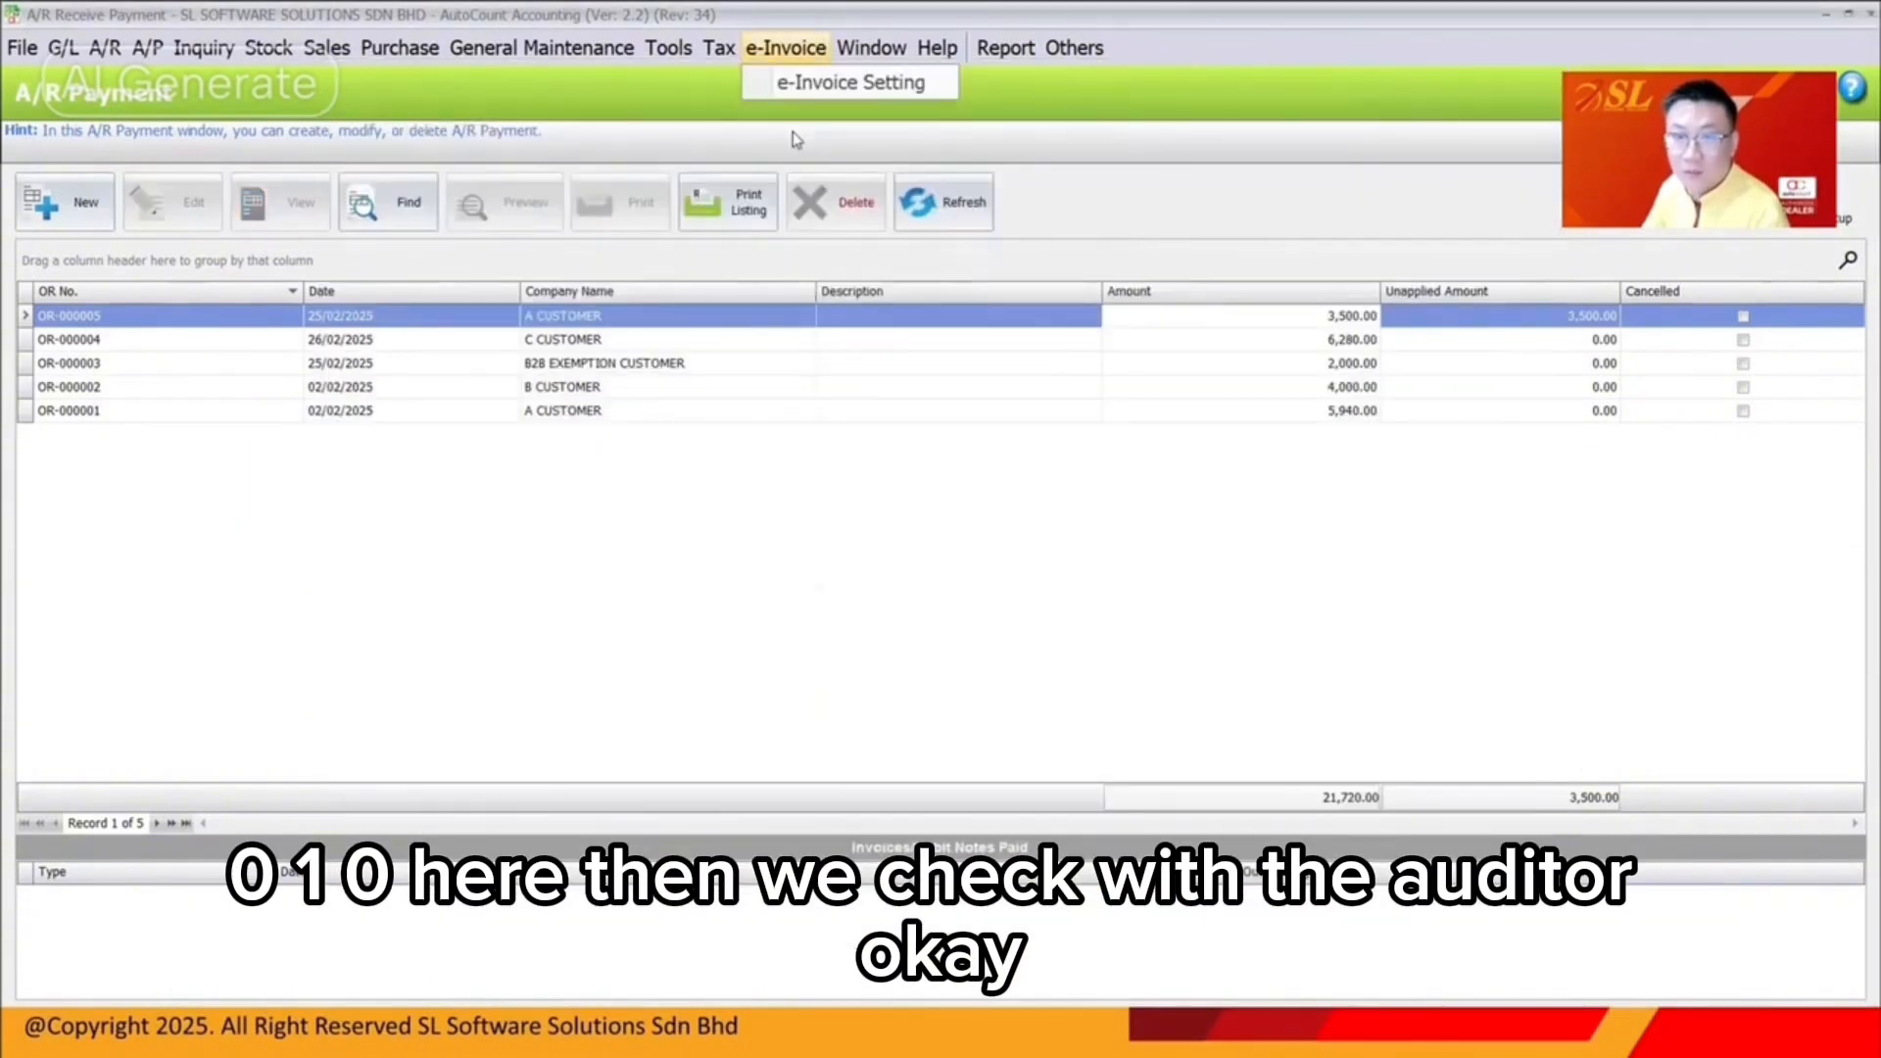
{"action": "left_click", "coordinate": [820, 216]}
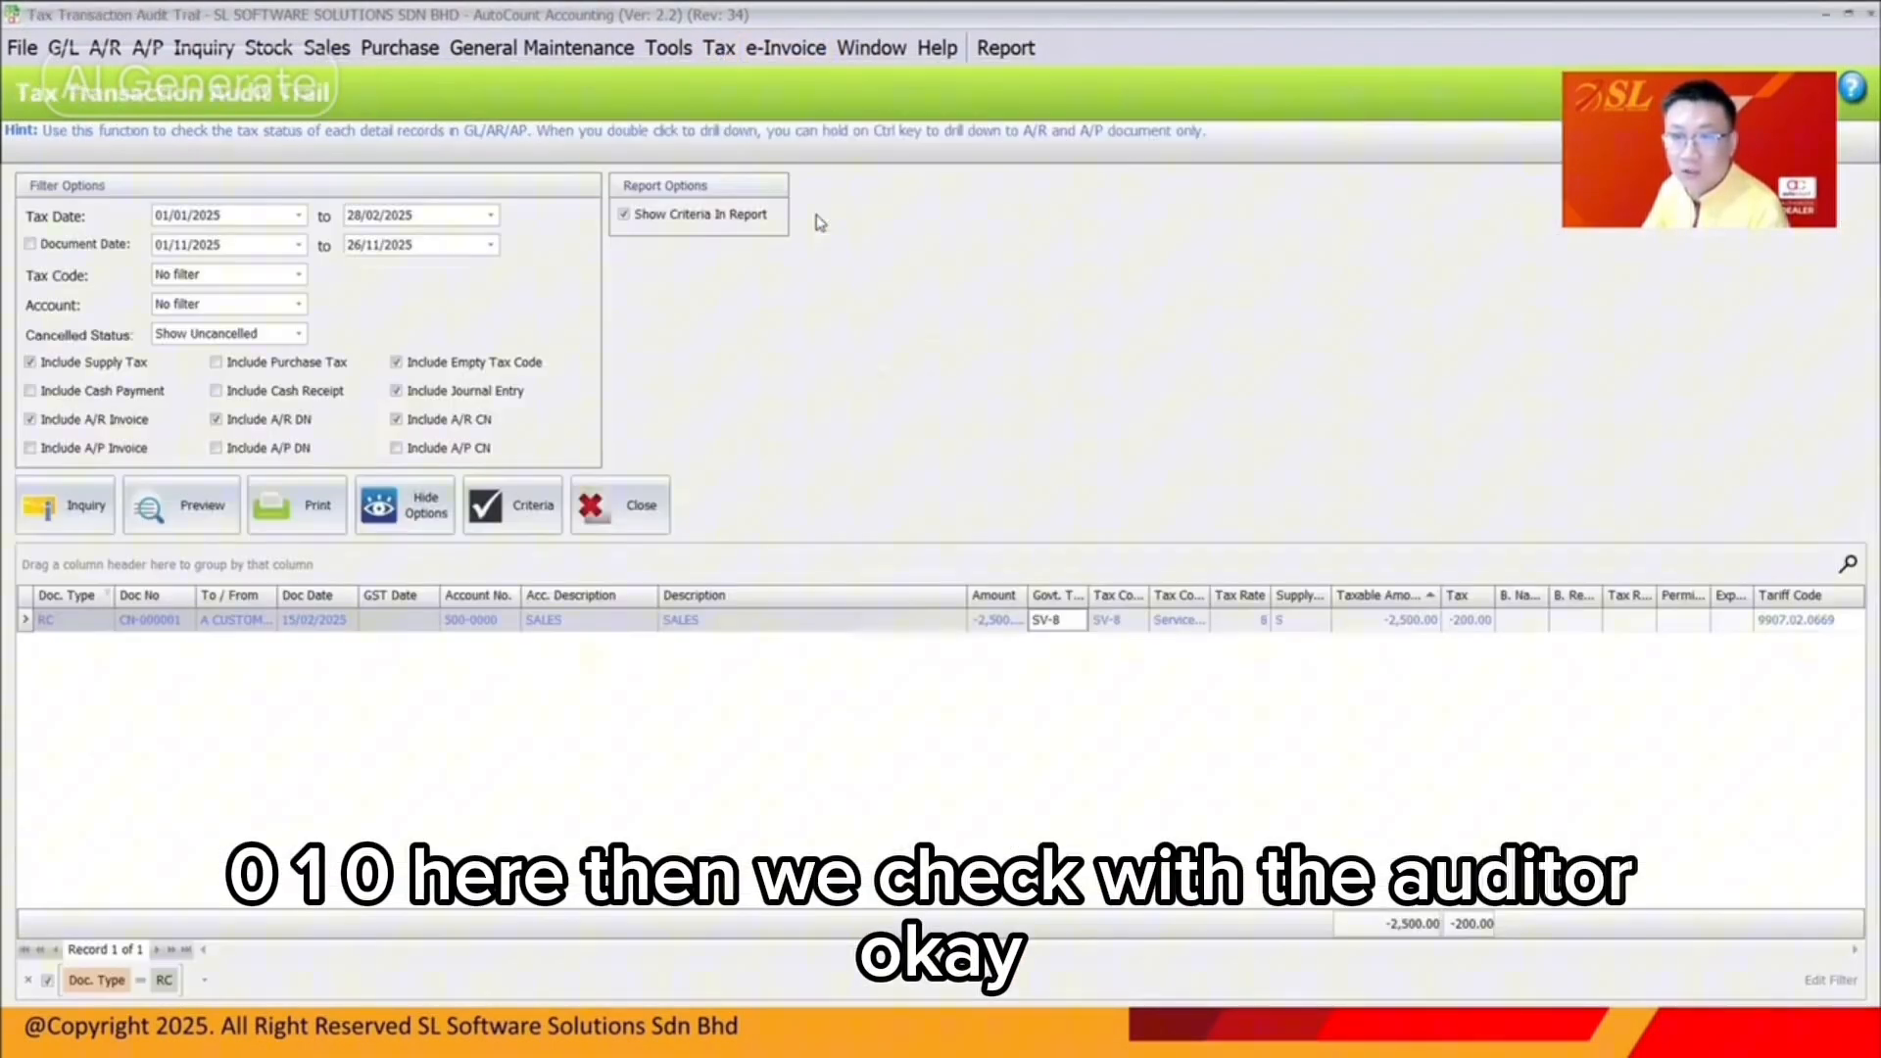
Run the unfiltered tax audit trail sorted by Doc No and view invoice I-000010
{"action": "left_click", "coordinate": [44, 519]}
{"action": "left_click", "coordinate": [27, 980]}
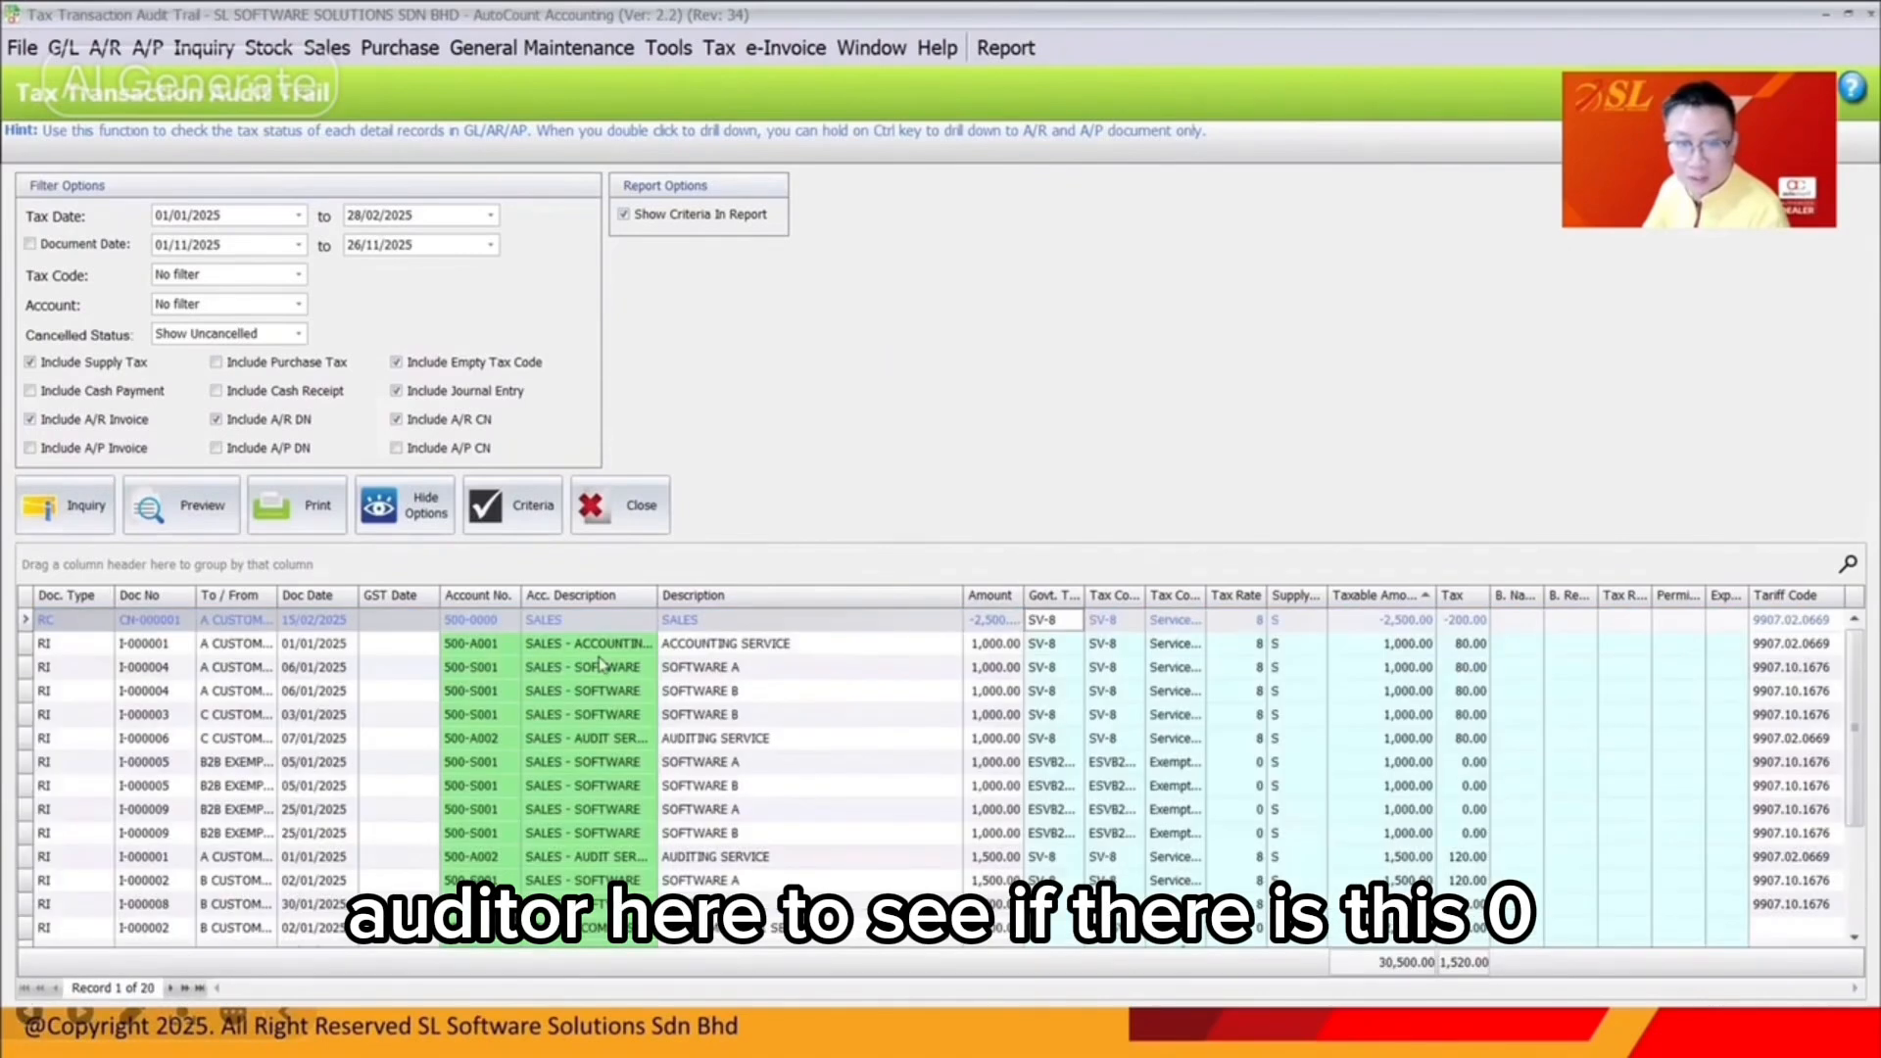
{"action": "left_click", "coordinate": [157, 596]}
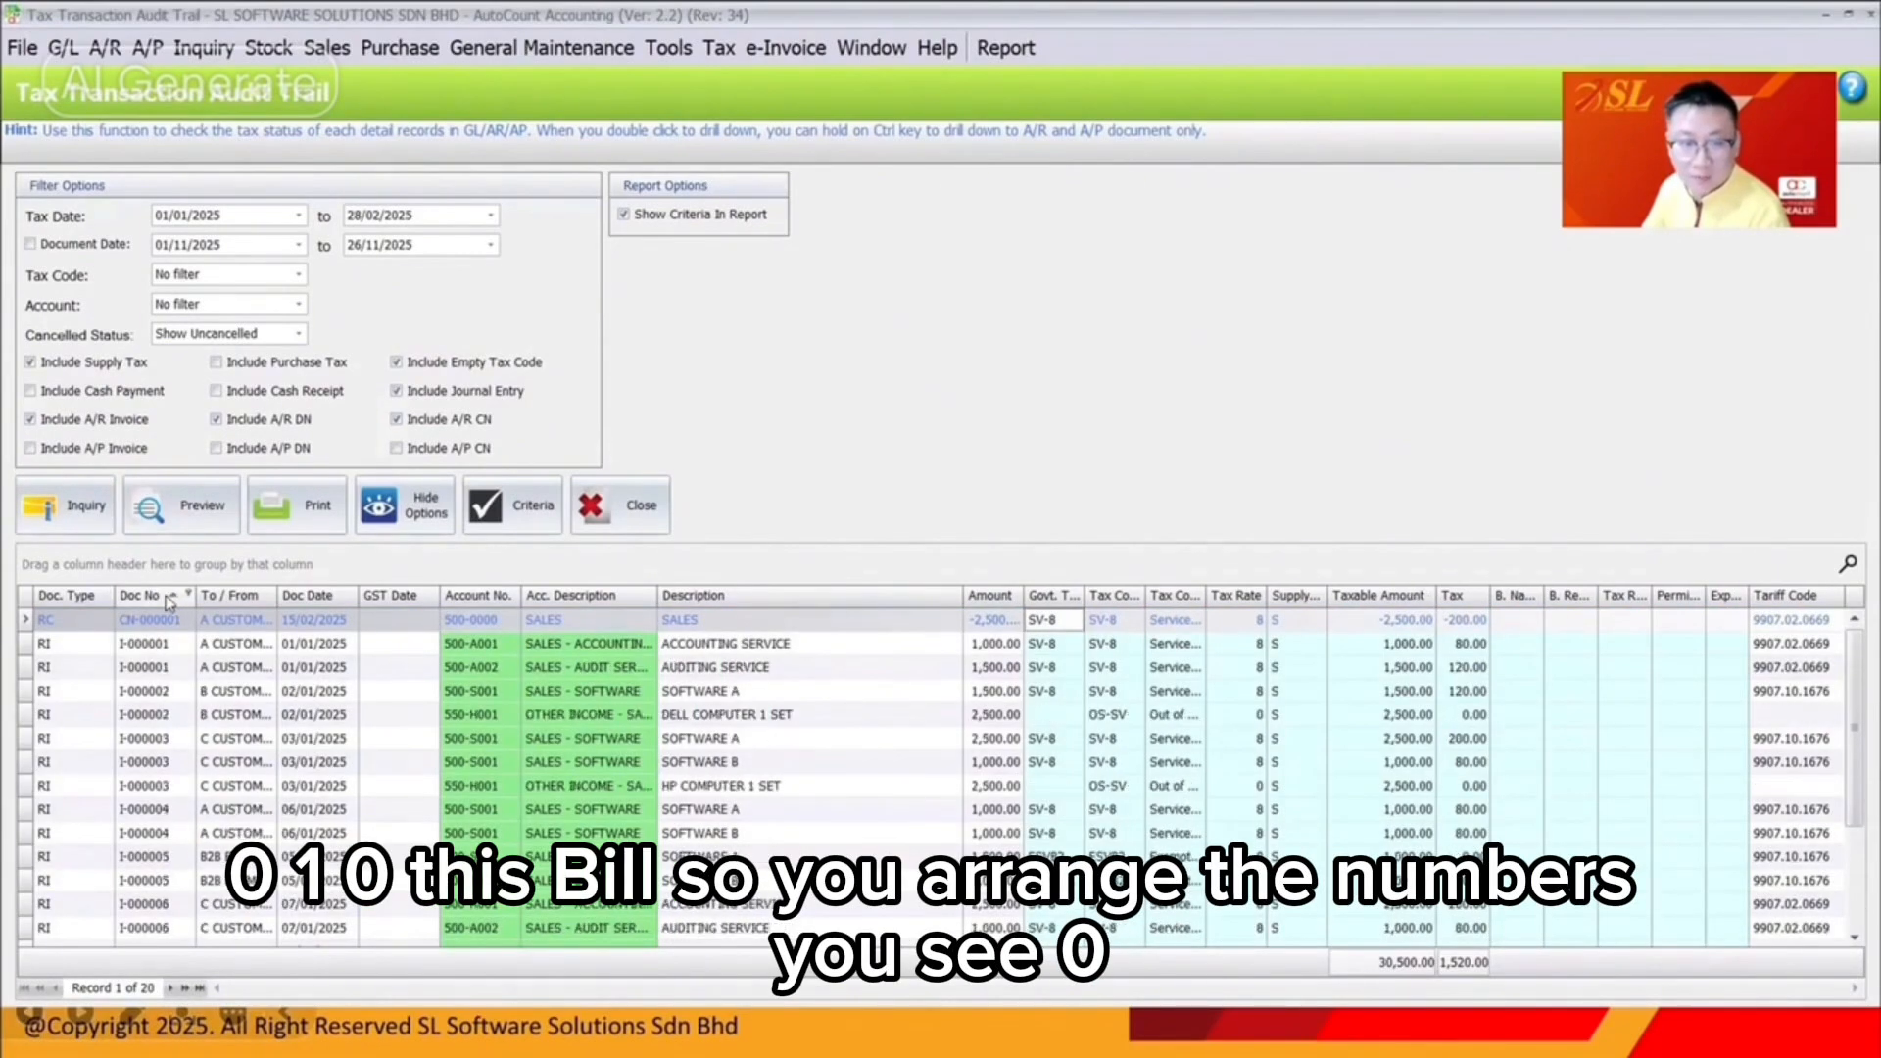
{"action": "left_click", "coordinate": [168, 934]}
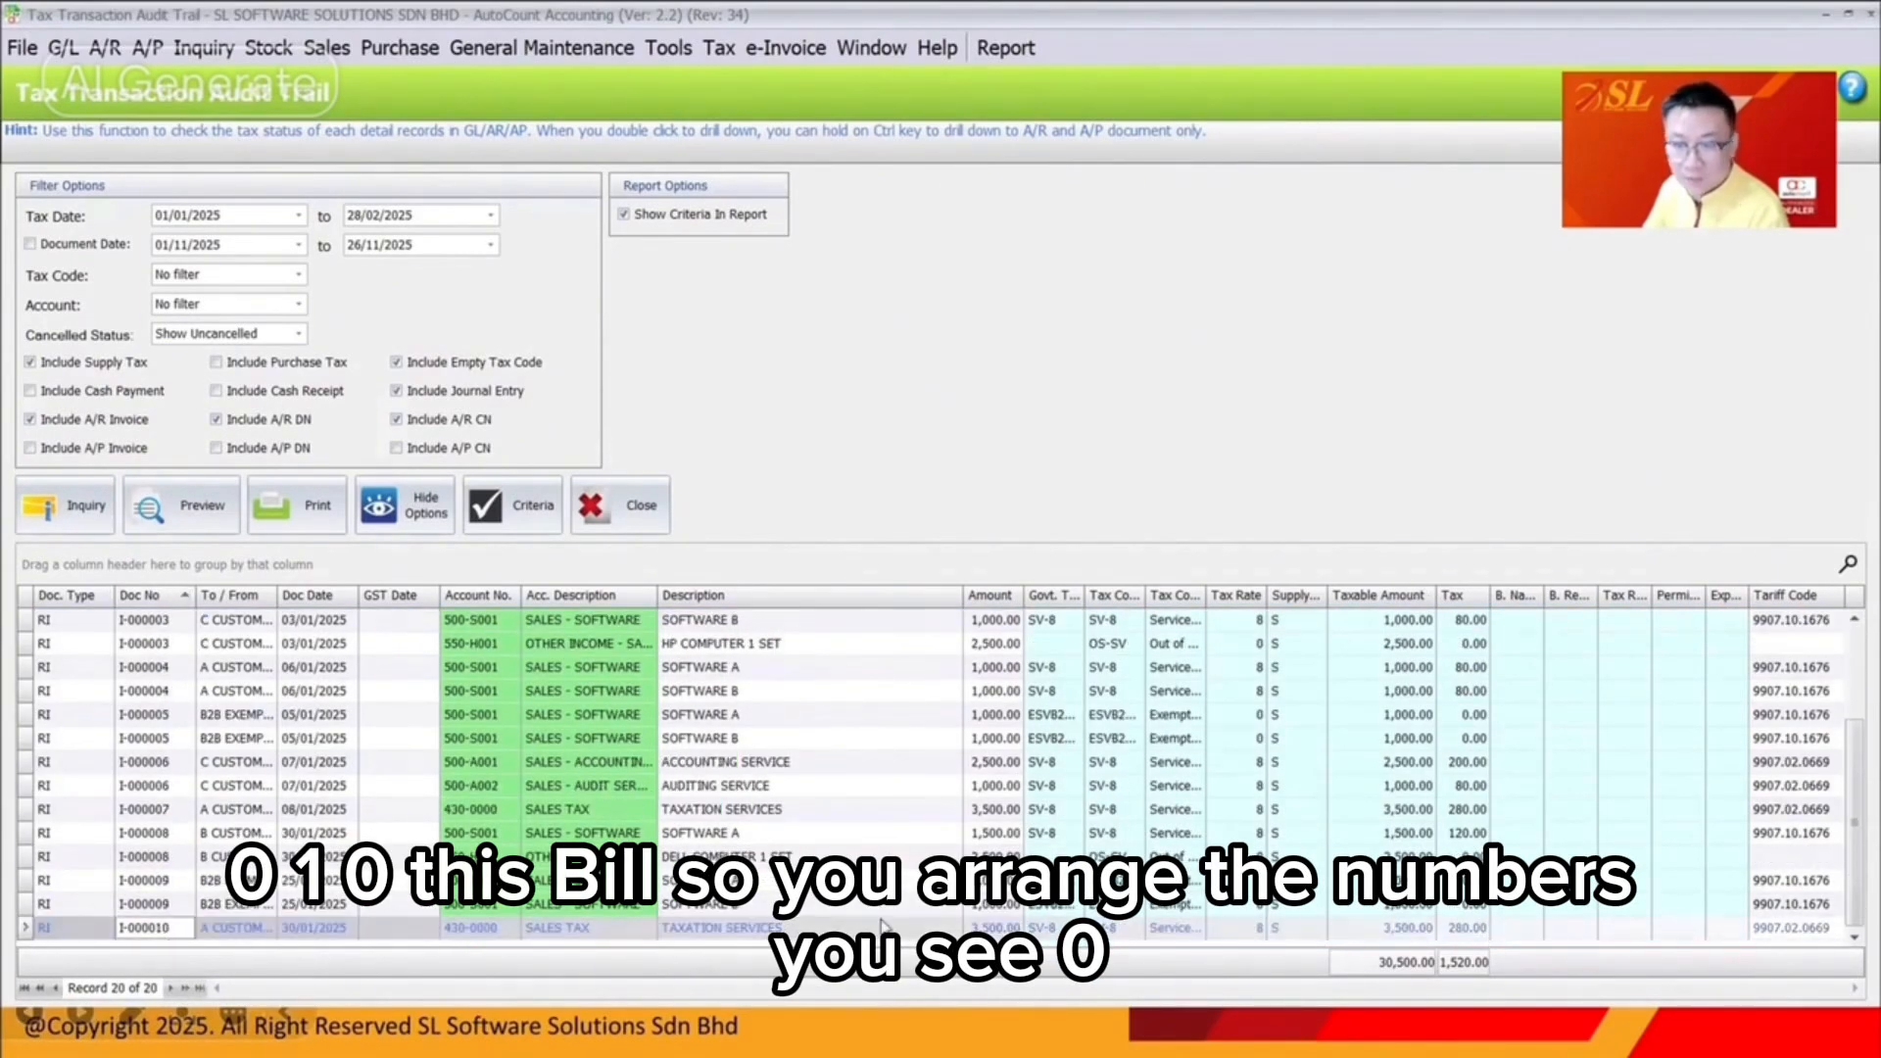
{"action": "double_click", "coordinate": [156, 928]}
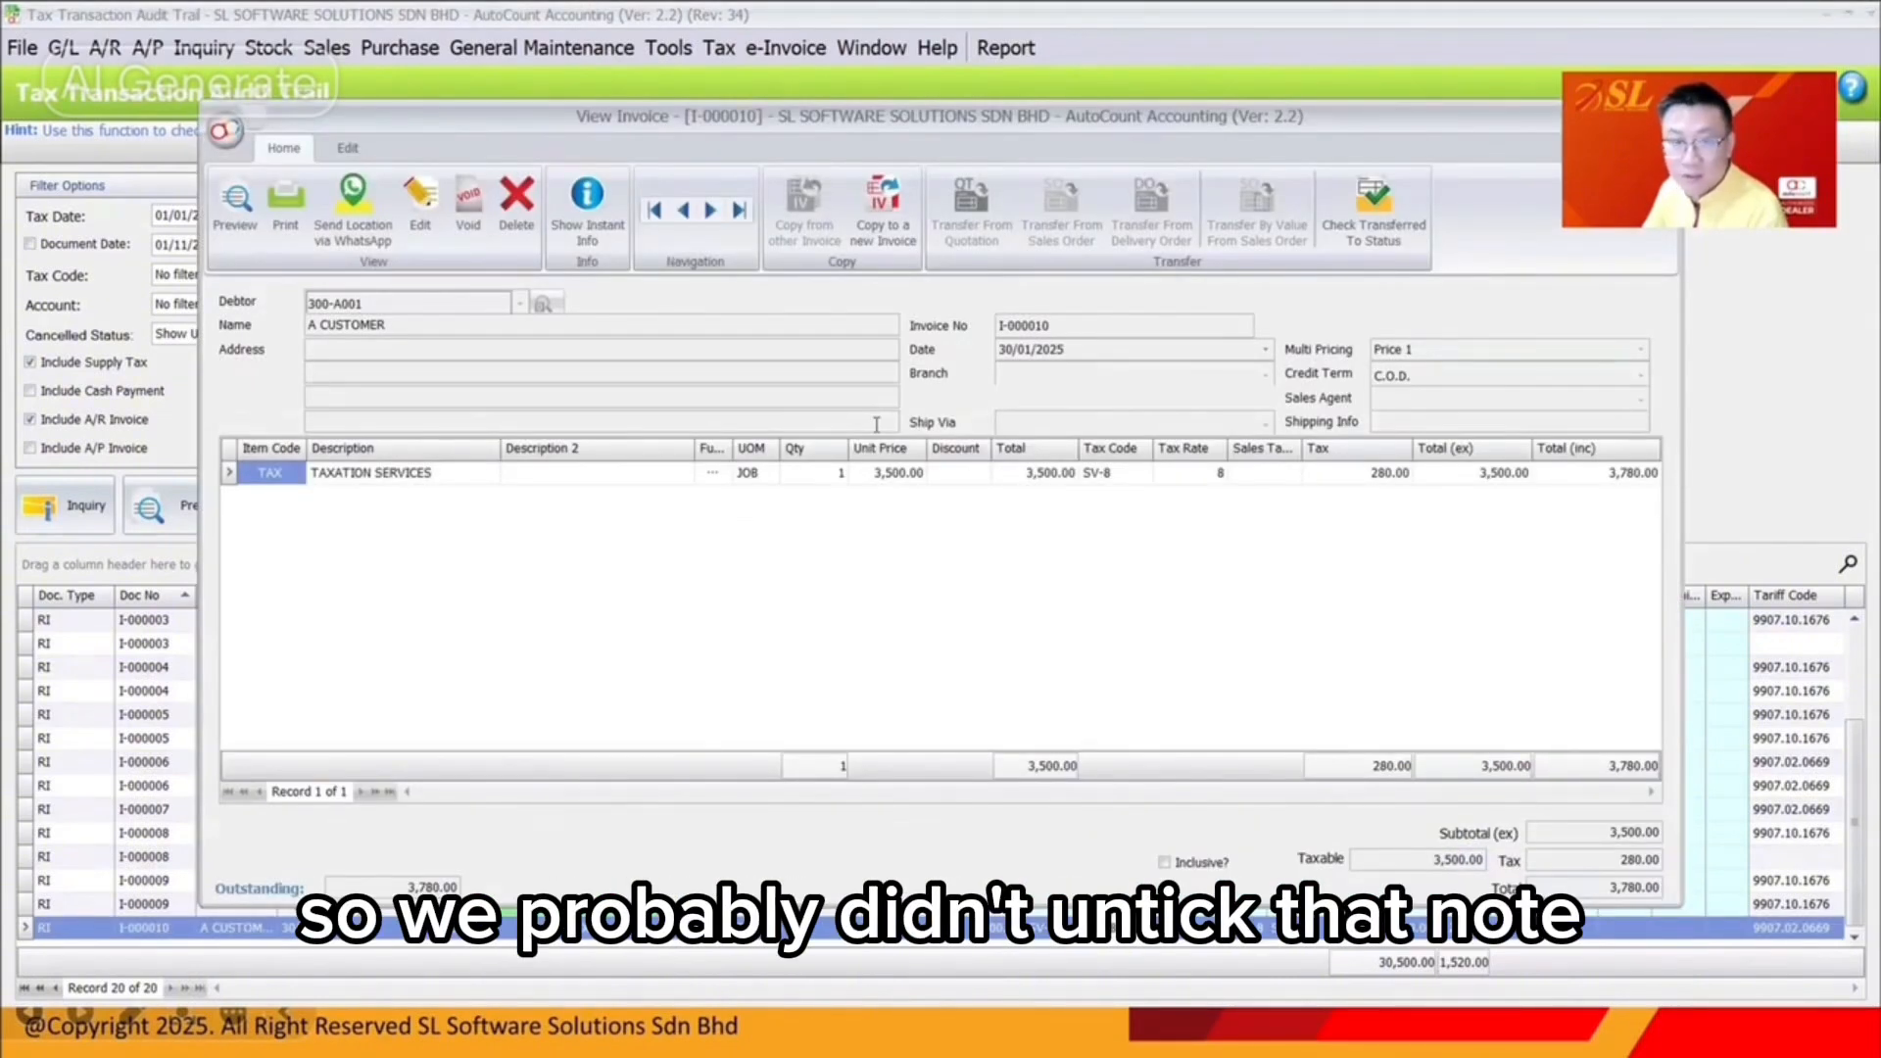
{"action": "left_click", "coordinate": [108, 55]}
{"action": "left_click", "coordinate": [105, 47]}
Open the A/R payment list, then drill into SV-8 transactions in SST Instant Info
{"action": "left_click", "coordinate": [130, 149]}
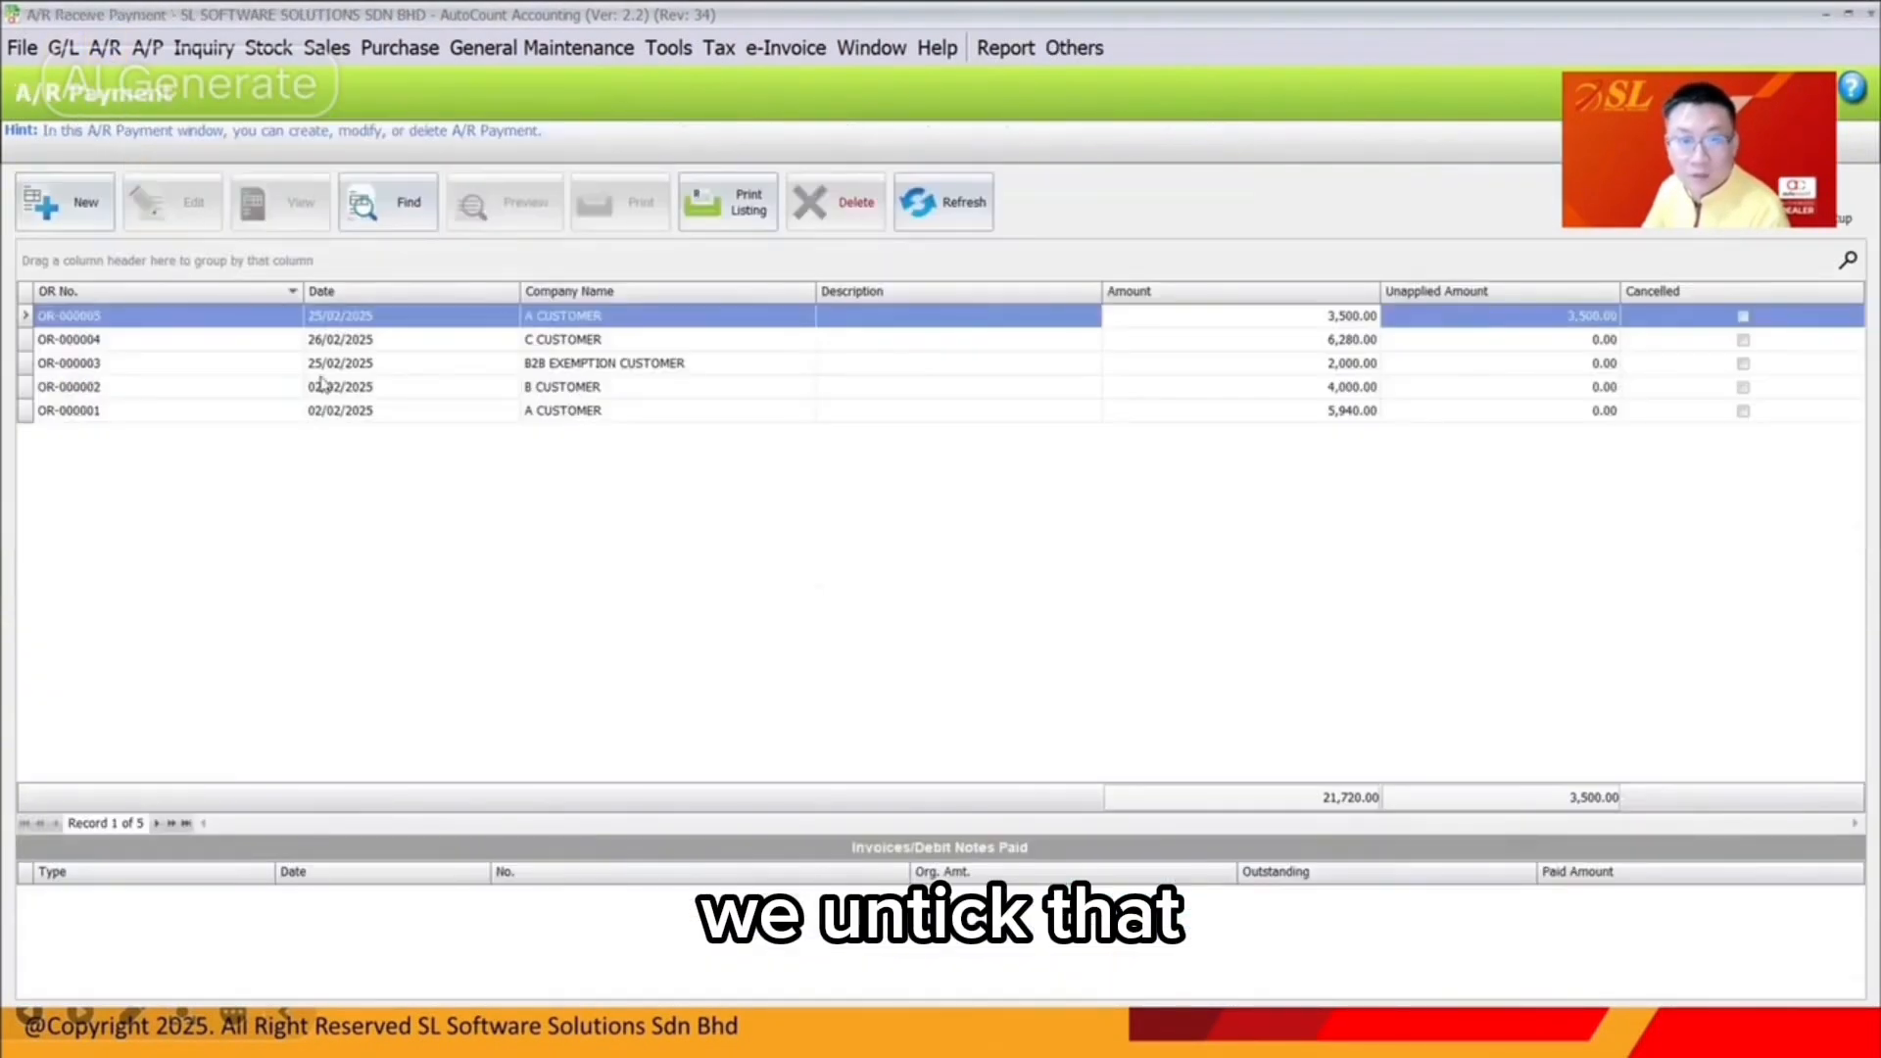
{"action": "left_click", "coordinate": [720, 49]}
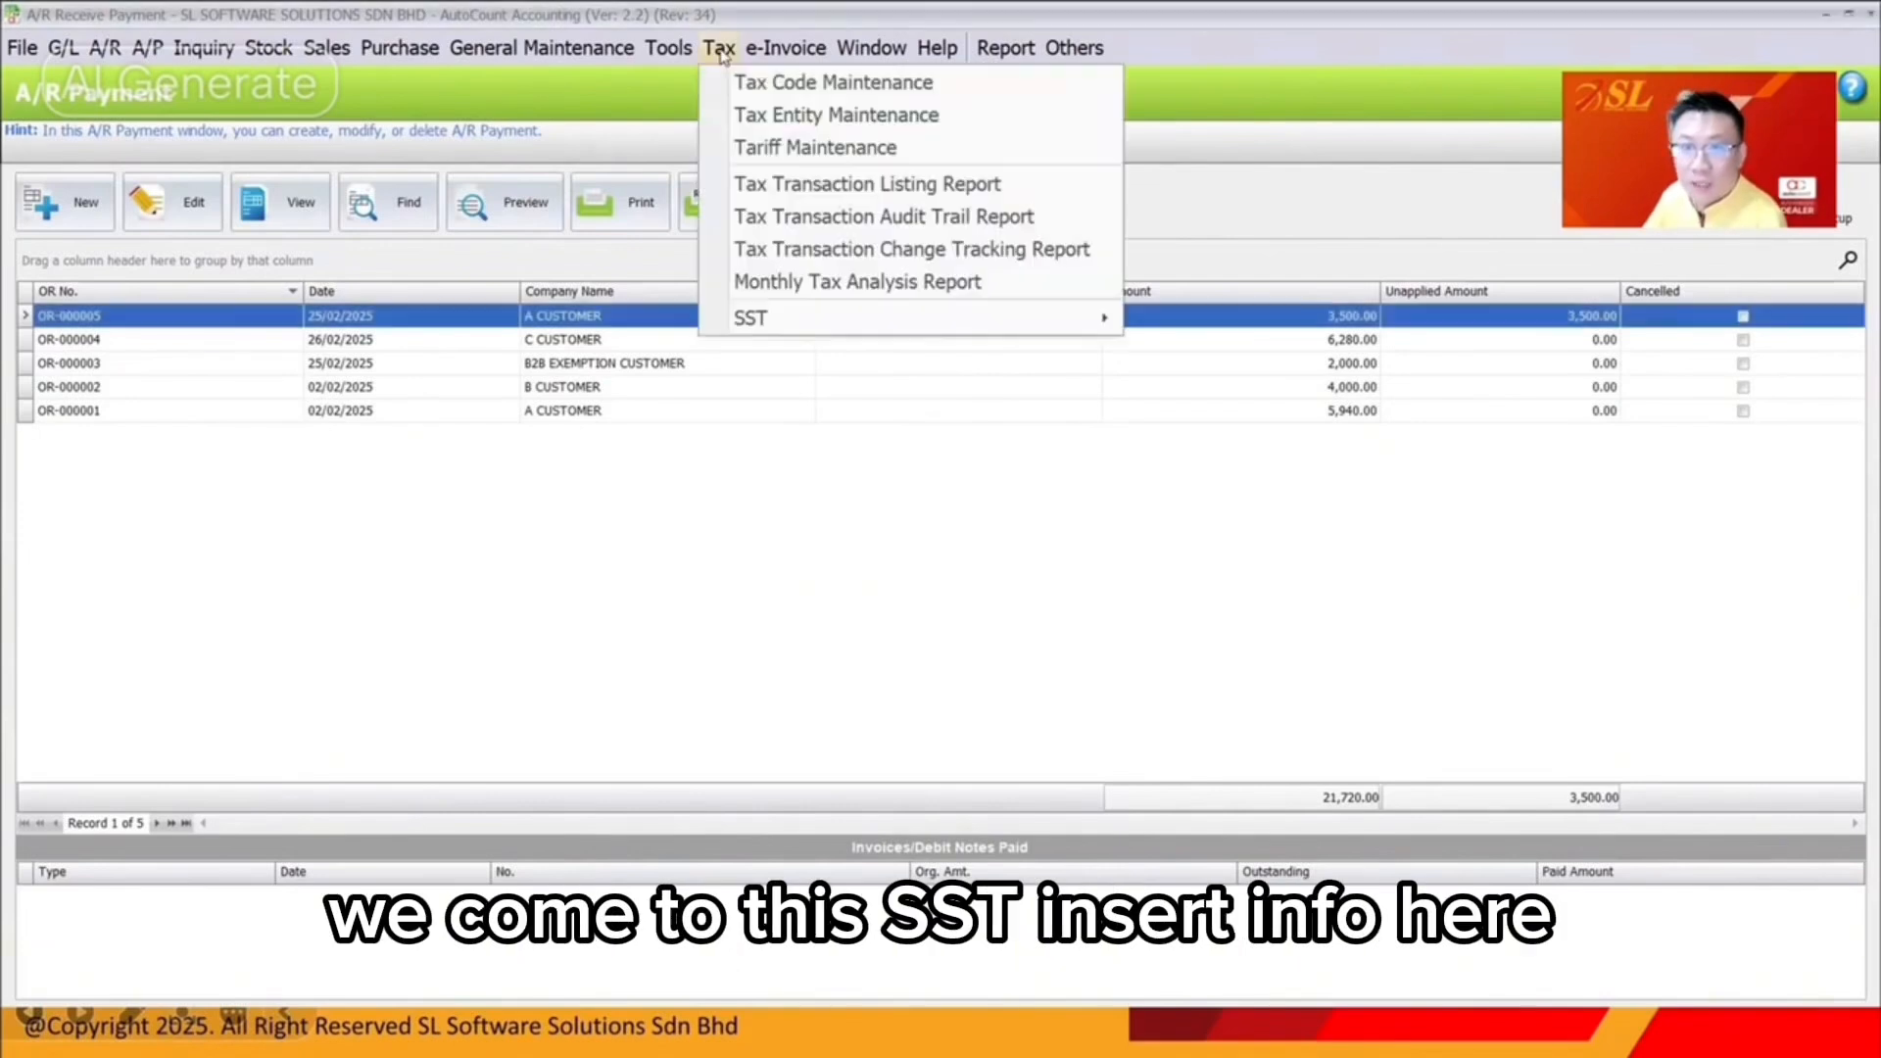
{"action": "mouse_move", "coordinate": [882, 319]}
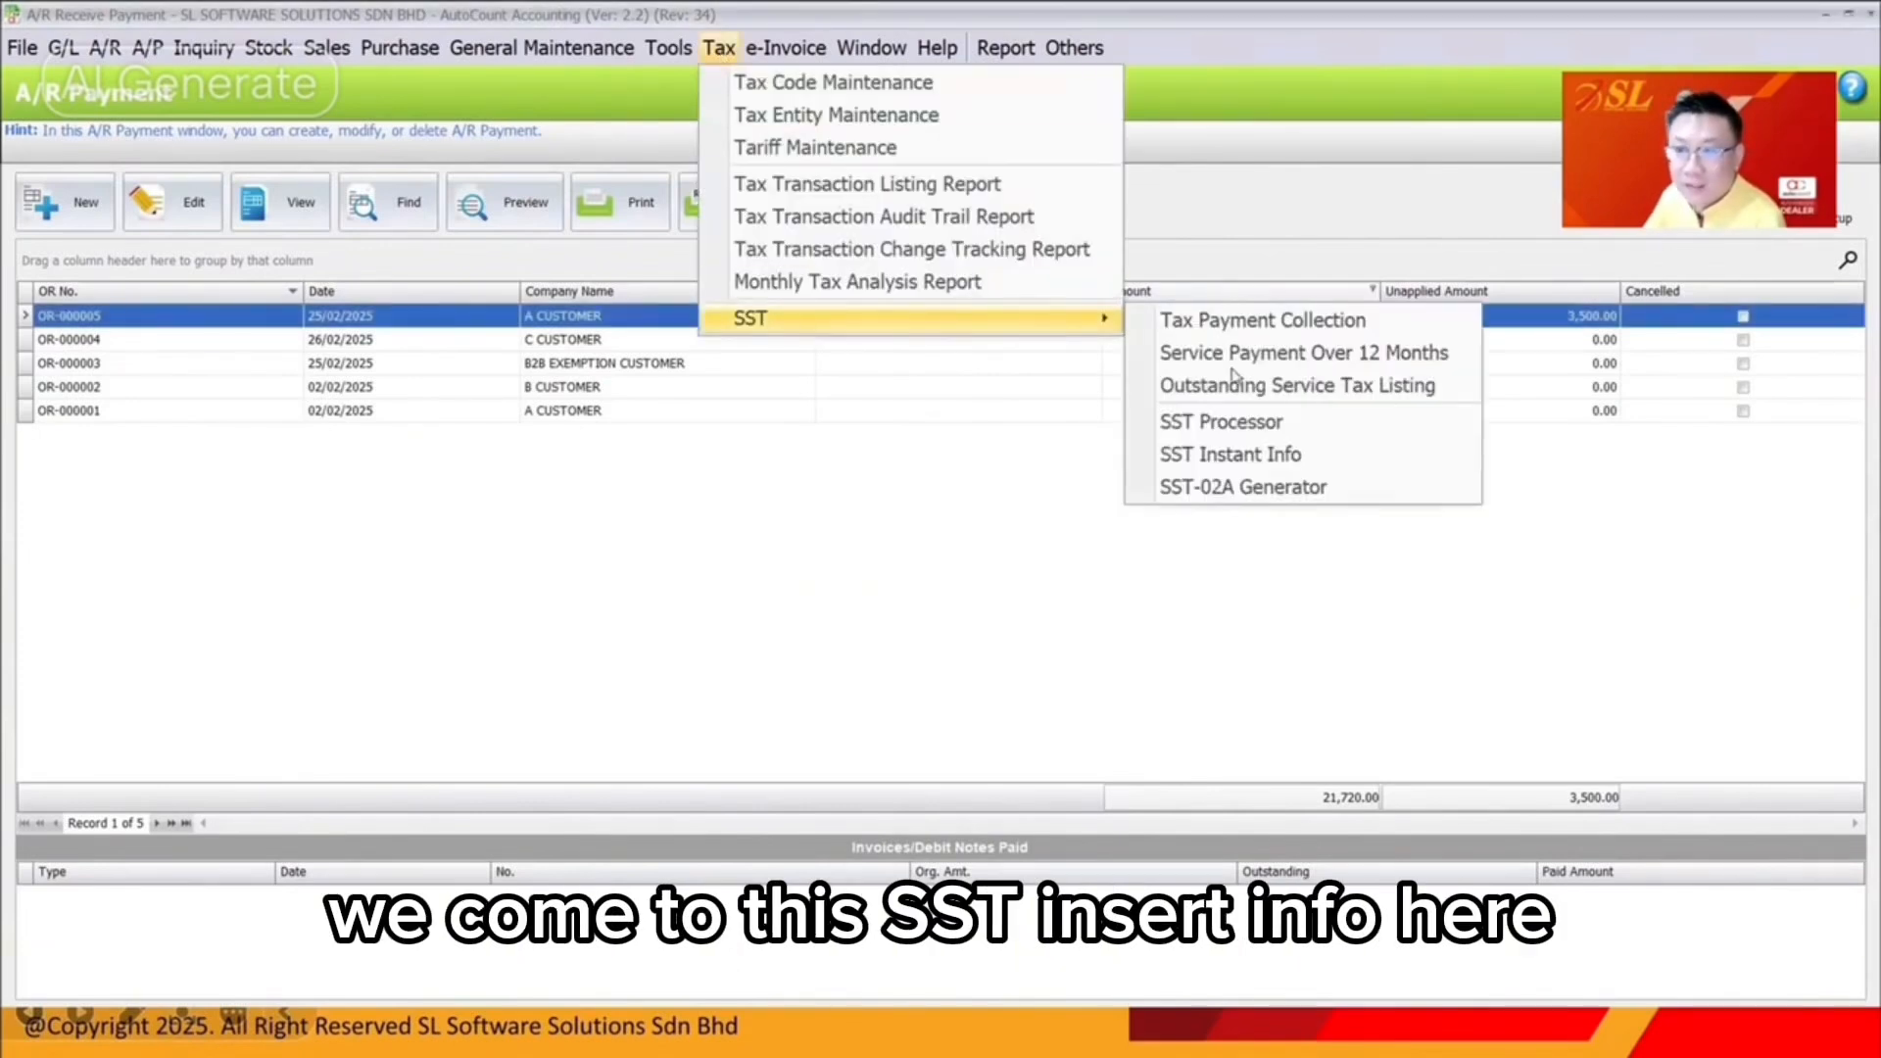
{"action": "left_click", "coordinate": [1215, 456]}
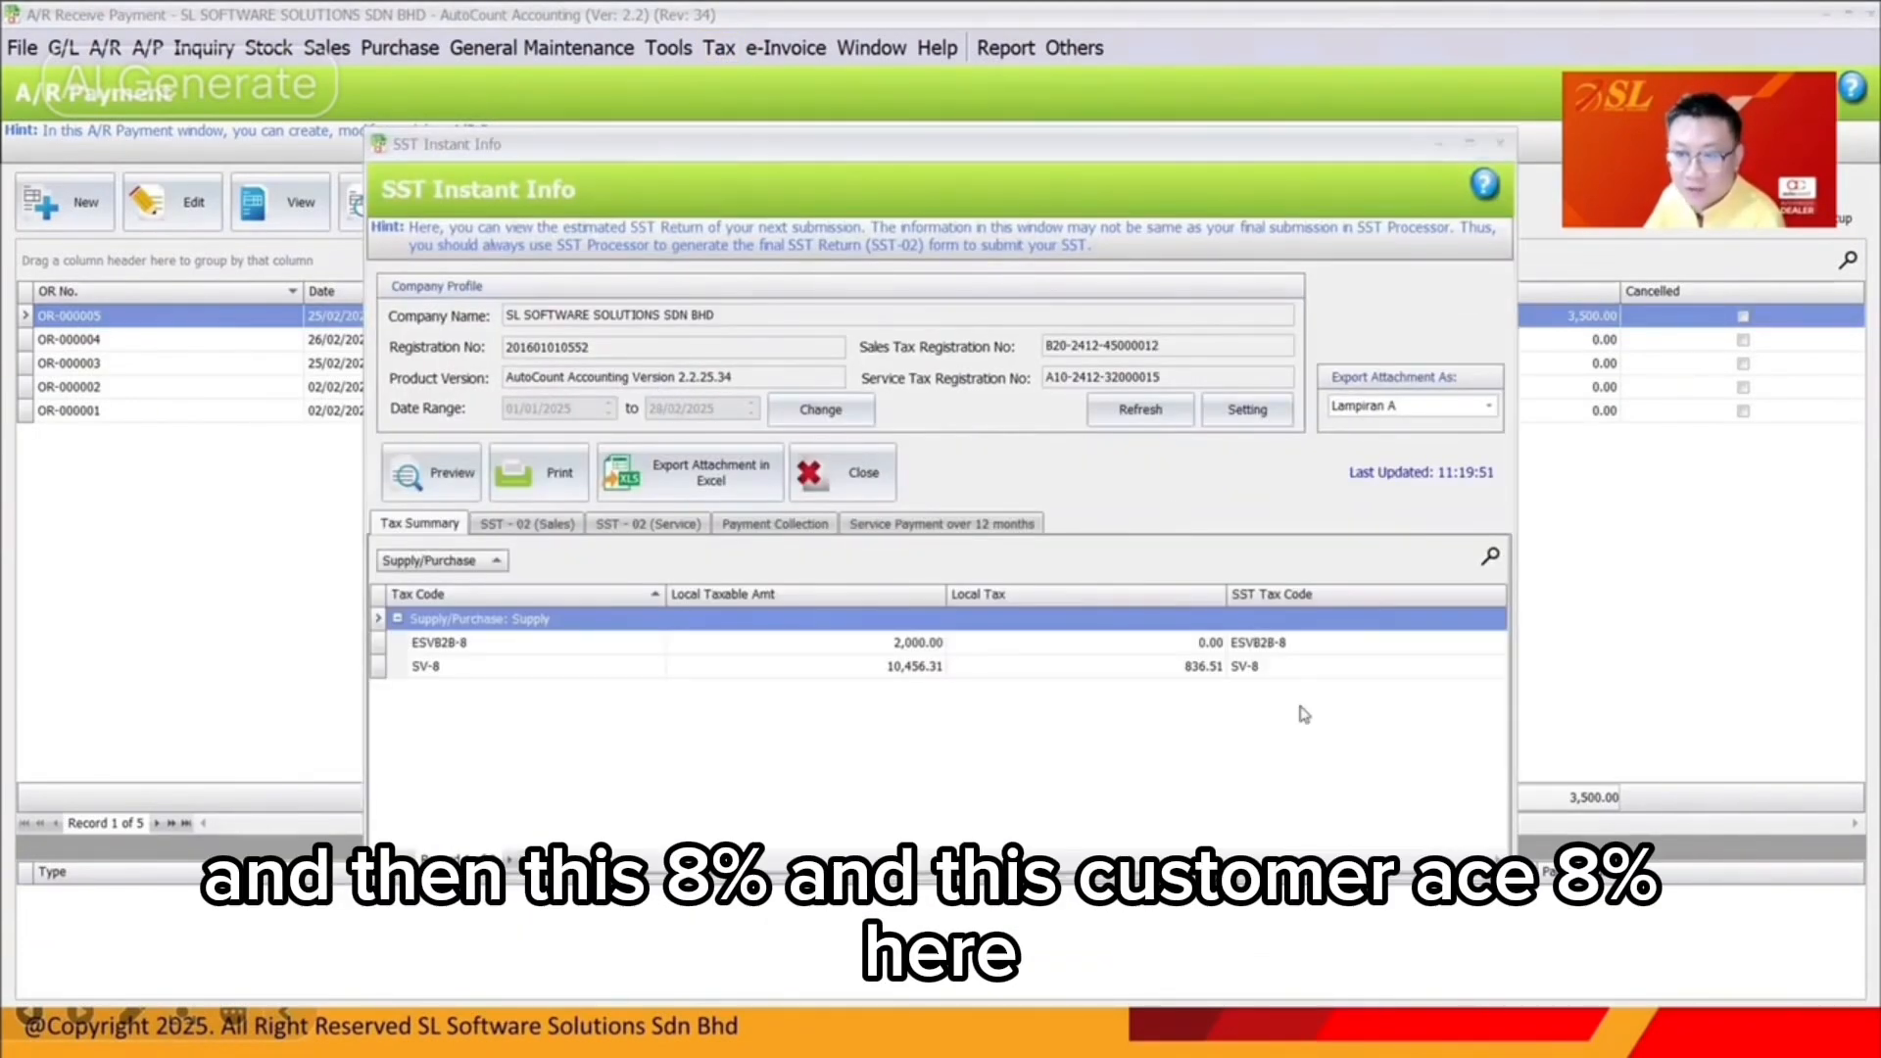
{"action": "double_click", "coordinate": [780, 668]}
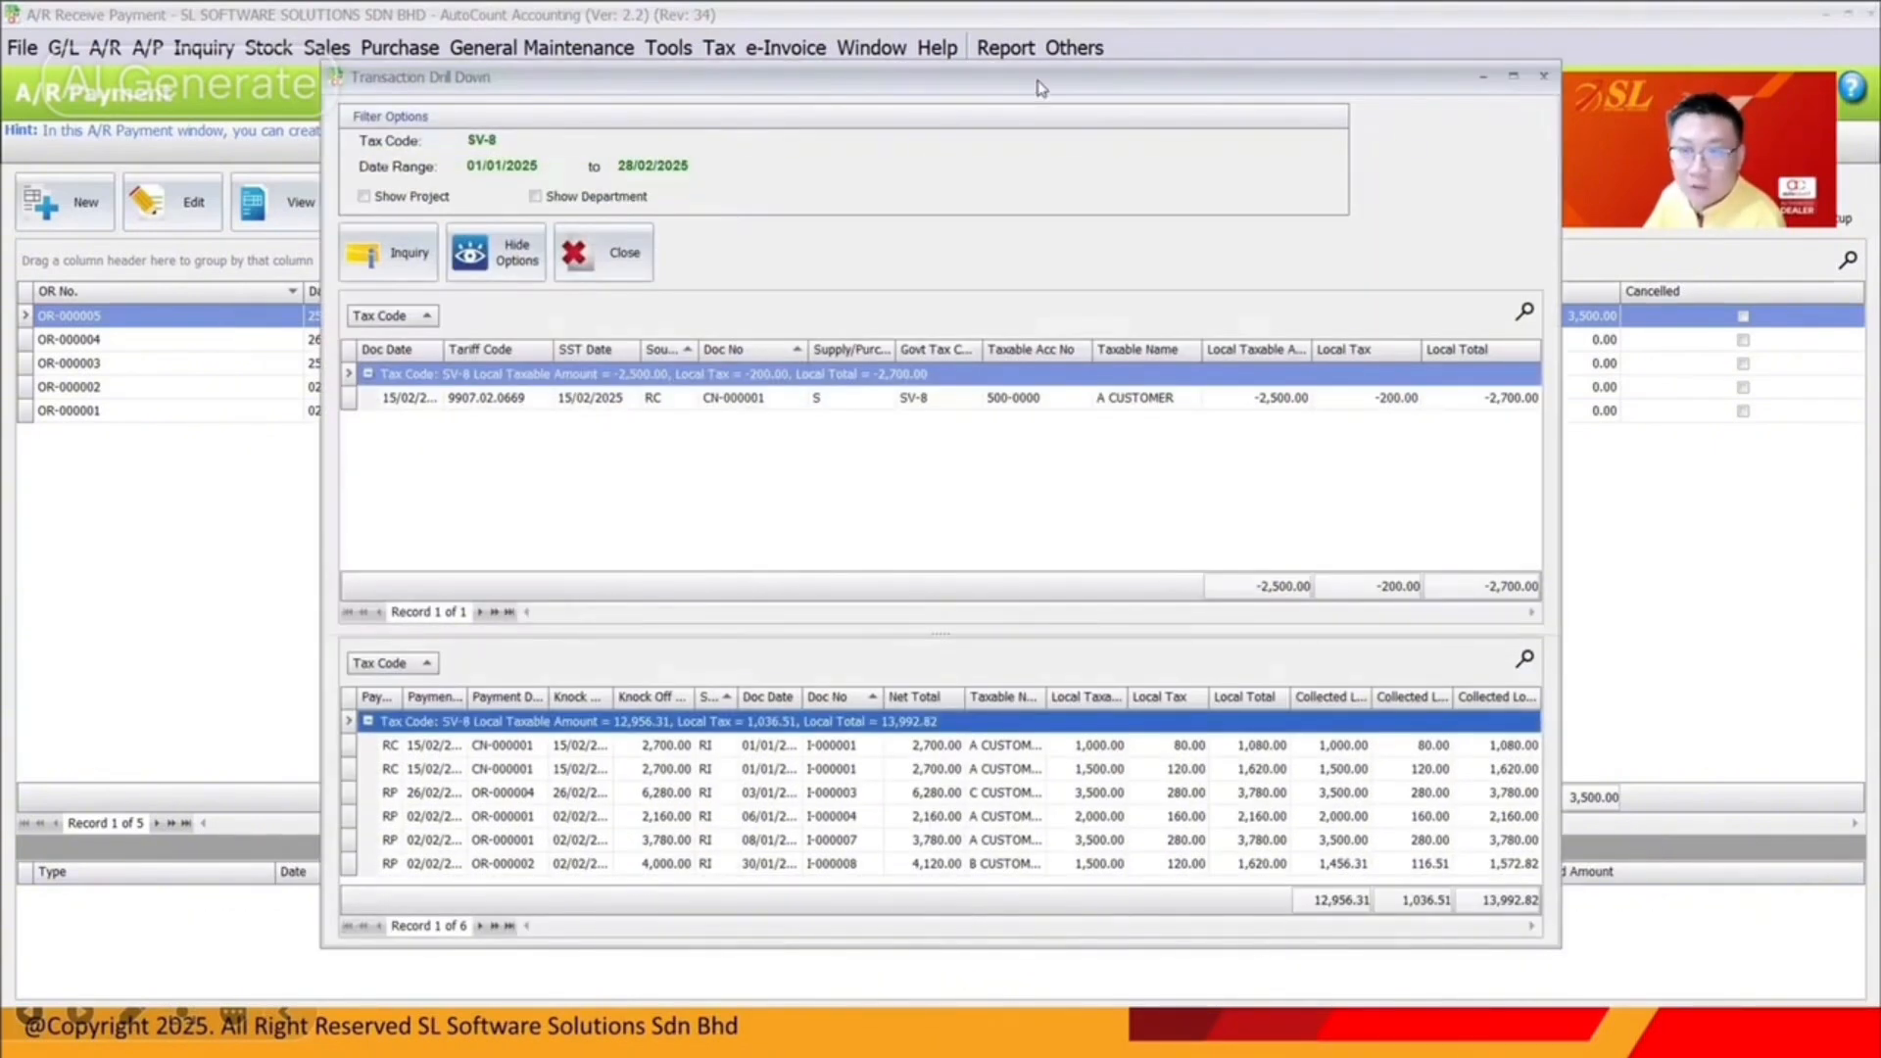
Sort the SV-8 drill-down by payment date and doc number, then edit receipt OR-000005
{"action": "left_click_drag", "start_coordinate": [1041, 88], "coordinate": [1093, 168]}
{"action": "key", "text": "ctrl+2"}
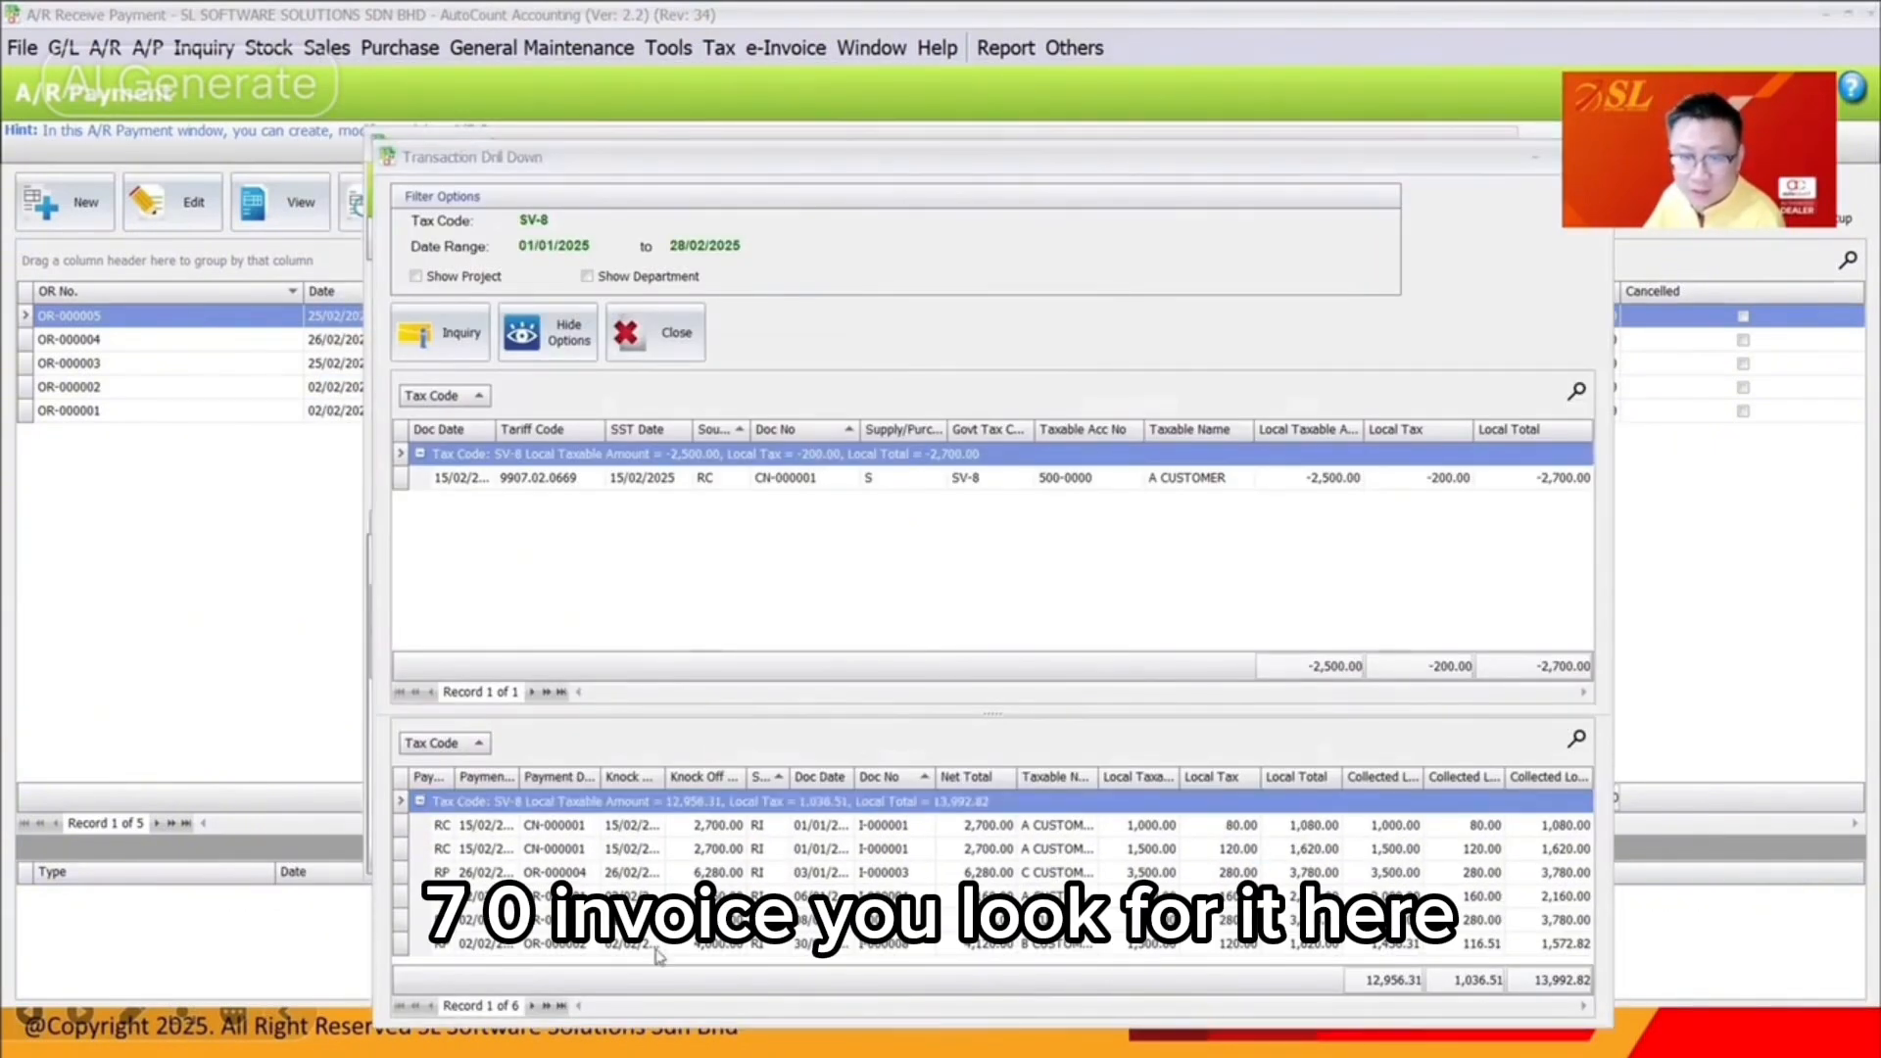
{"action": "left_click", "coordinate": [554, 776]}
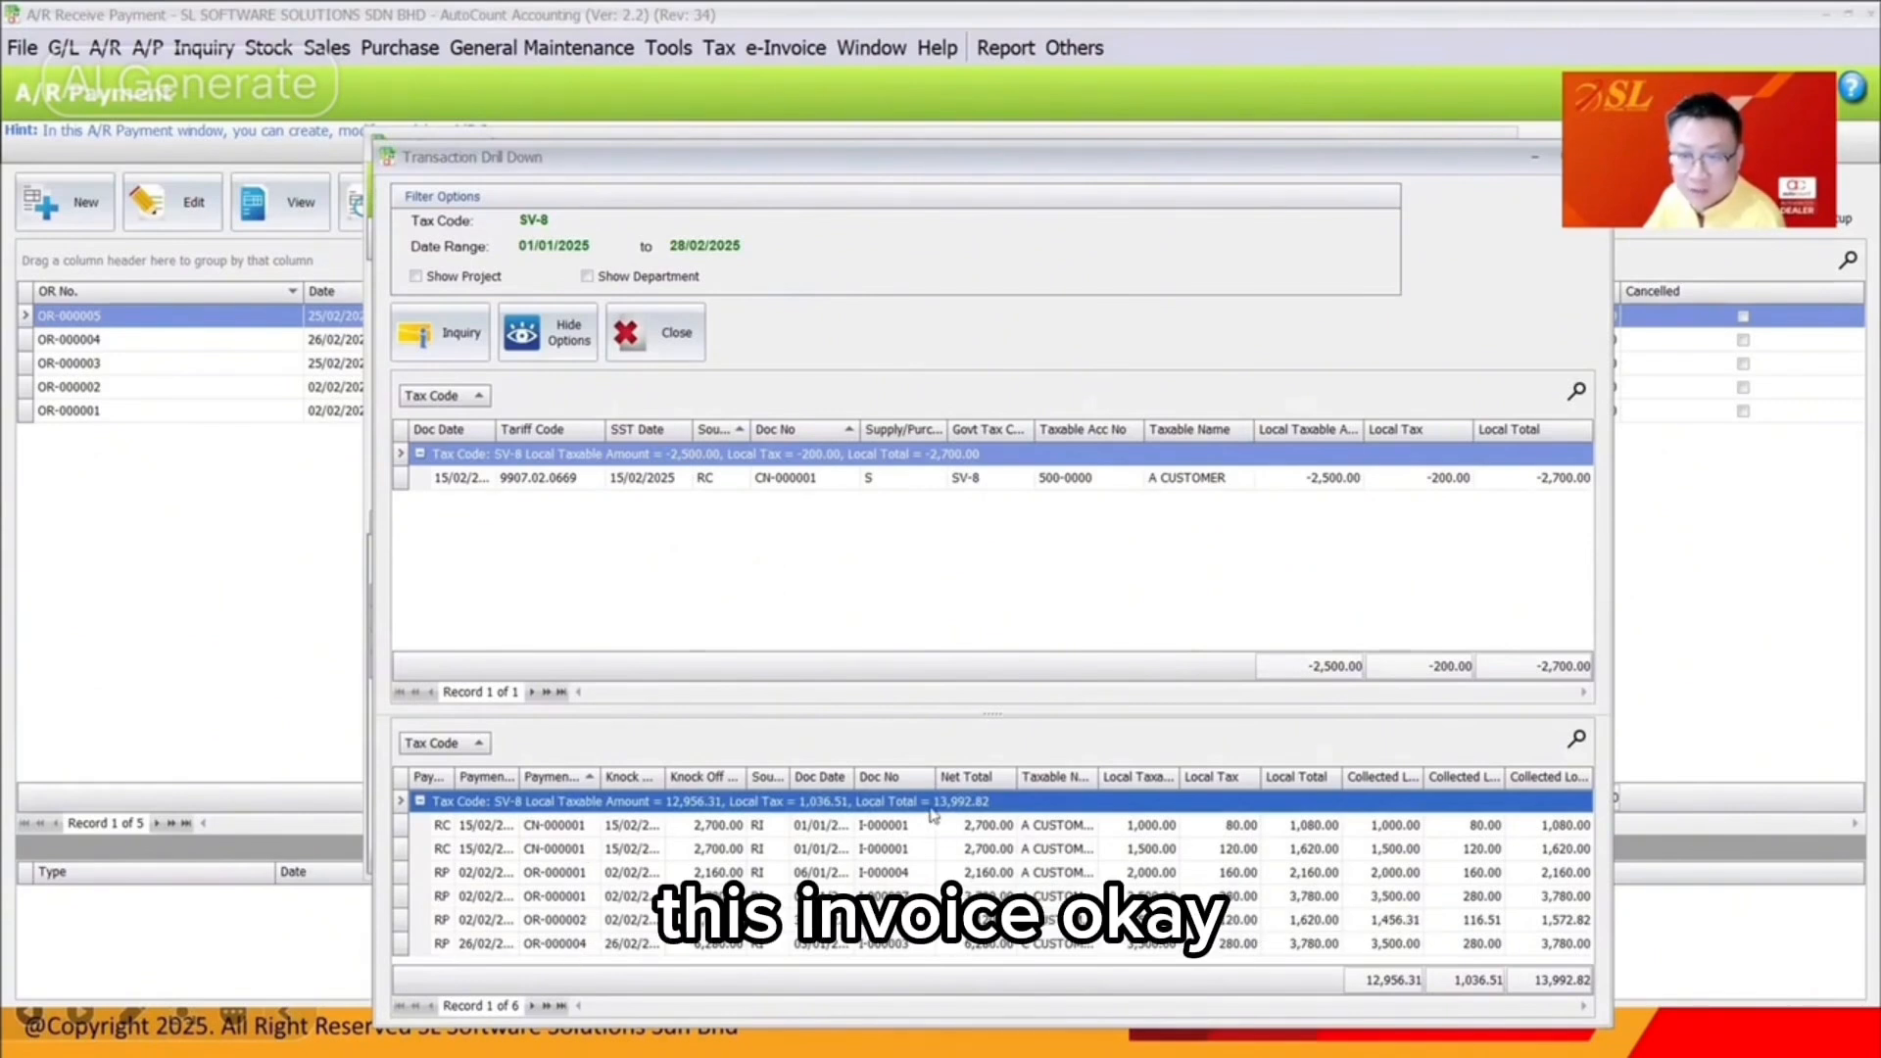
{"action": "left_click", "coordinate": [907, 777]}
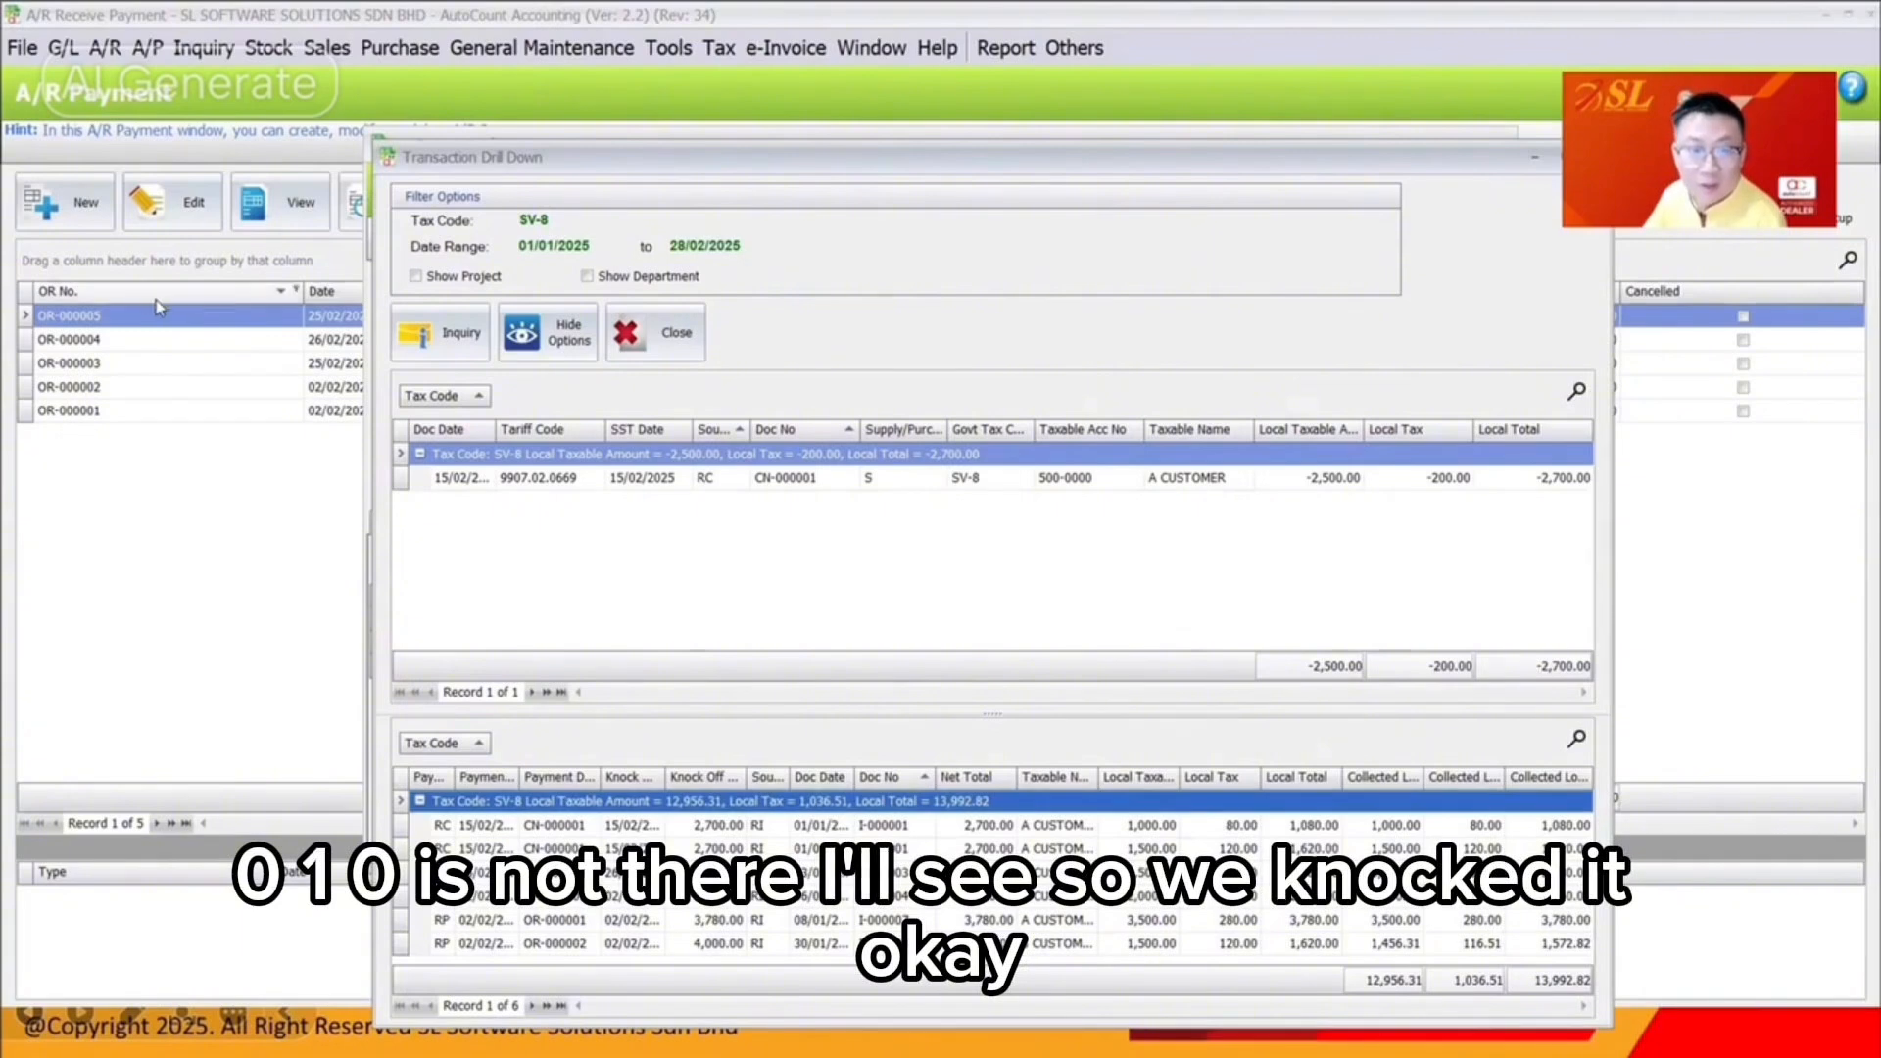
{"action": "left_click", "coordinate": [172, 201]}
Knock receipt OR-000005 off against invoice I-000010, save it, and bring up SST Instant Info
{"action": "left_click", "coordinate": [1413, 700]}
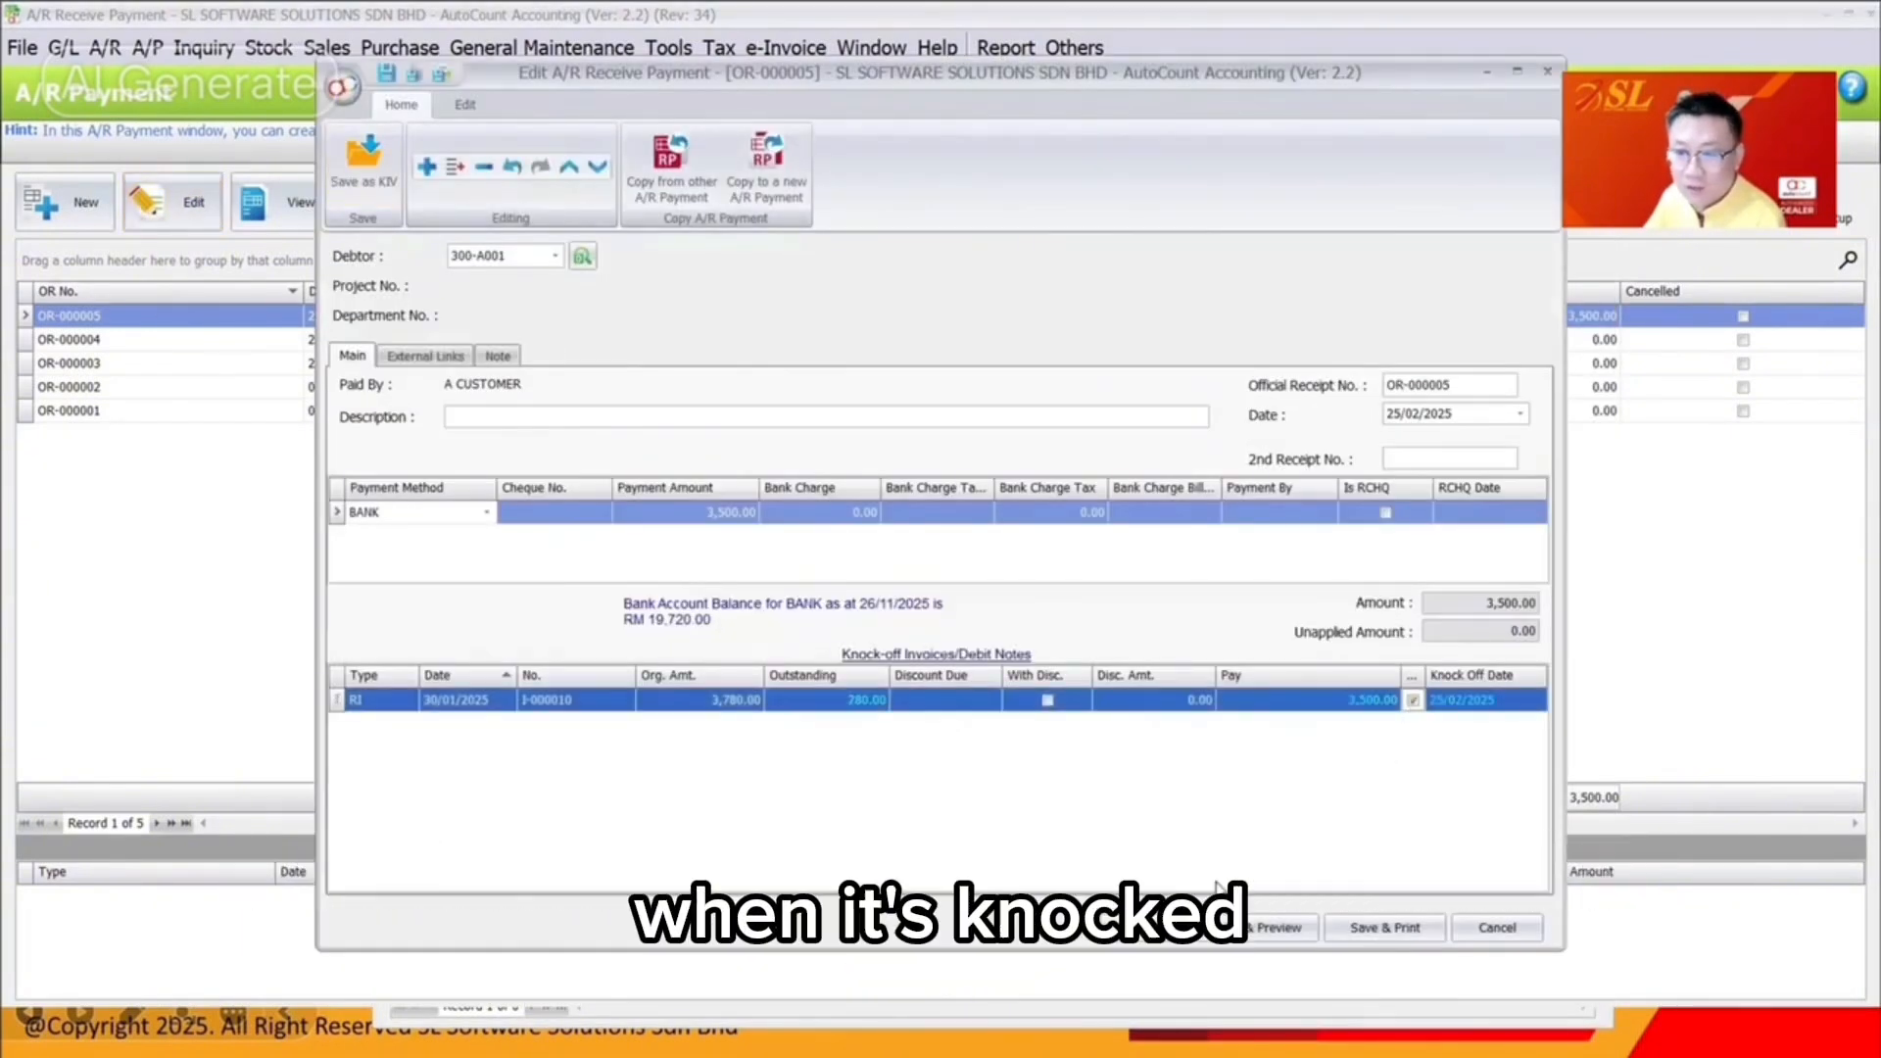
{"action": "left_click", "coordinate": [1145, 928]}
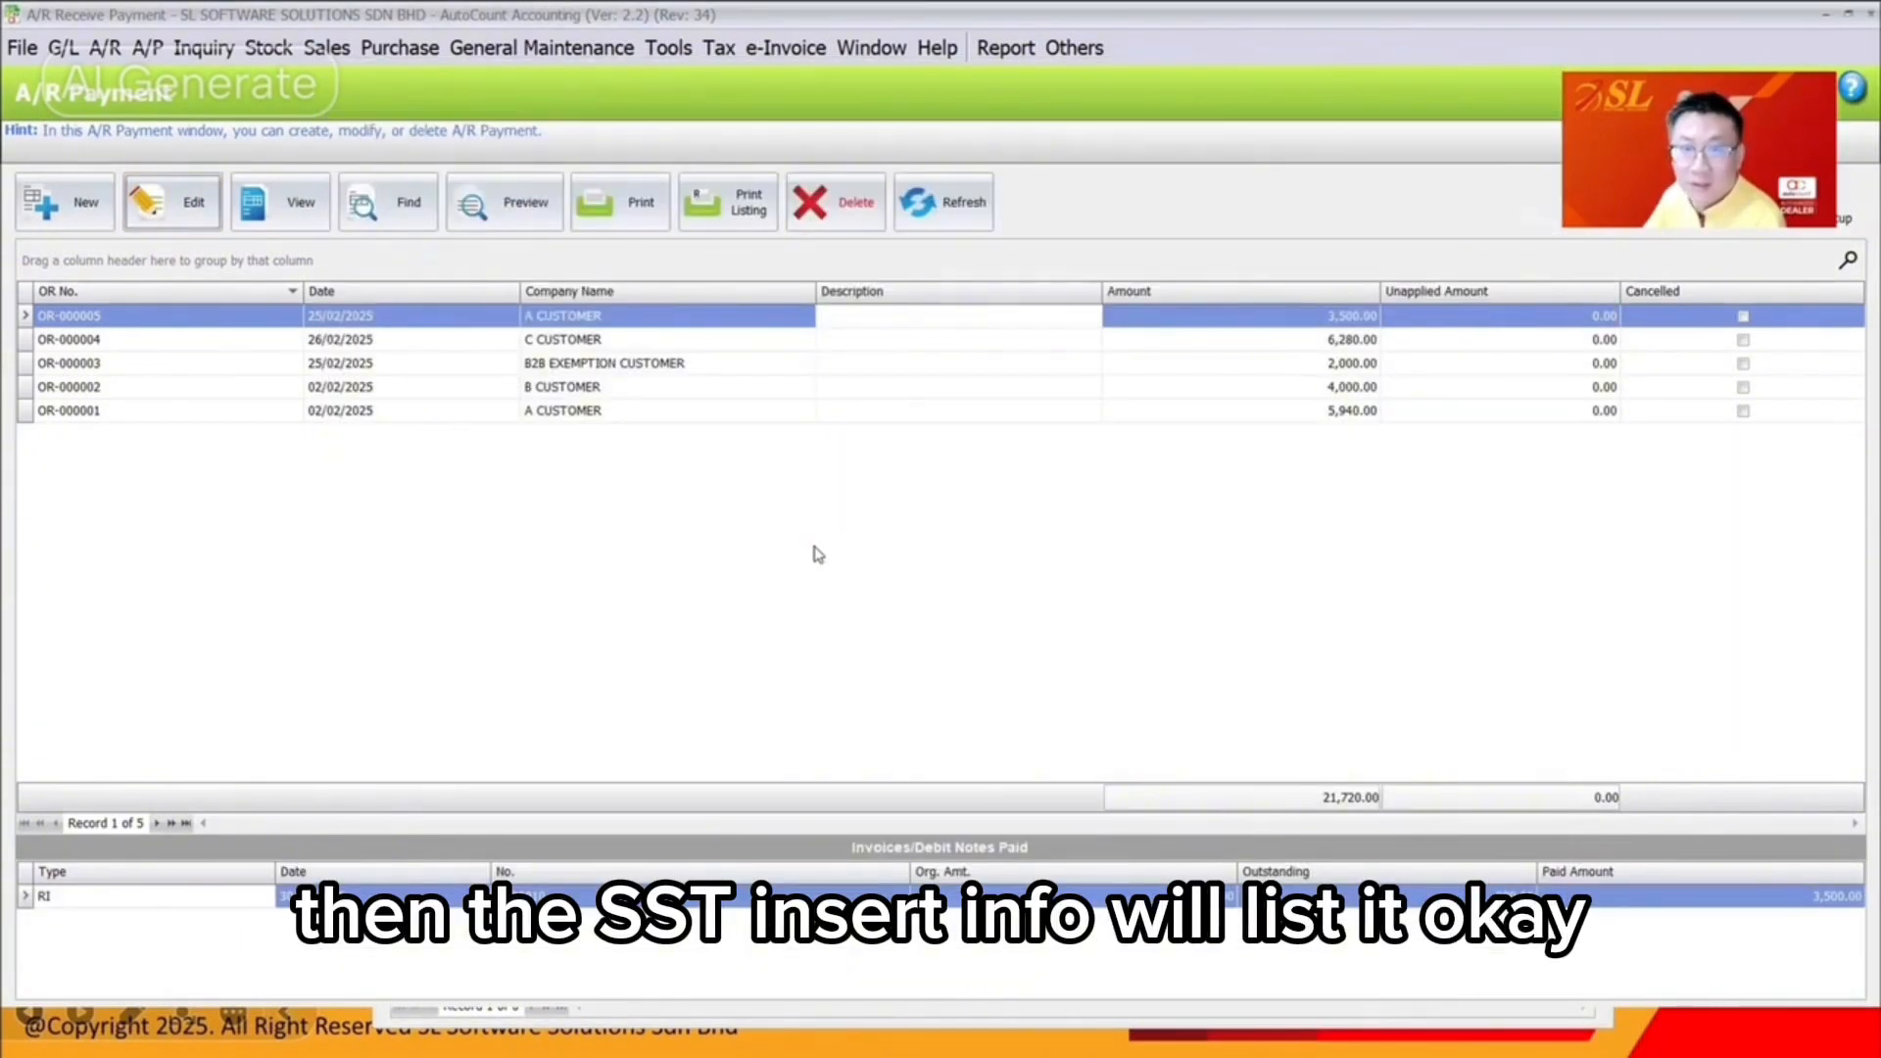
{"action": "left_click", "coordinate": [719, 47]}
{"action": "mouse_move", "coordinate": [882, 318]}
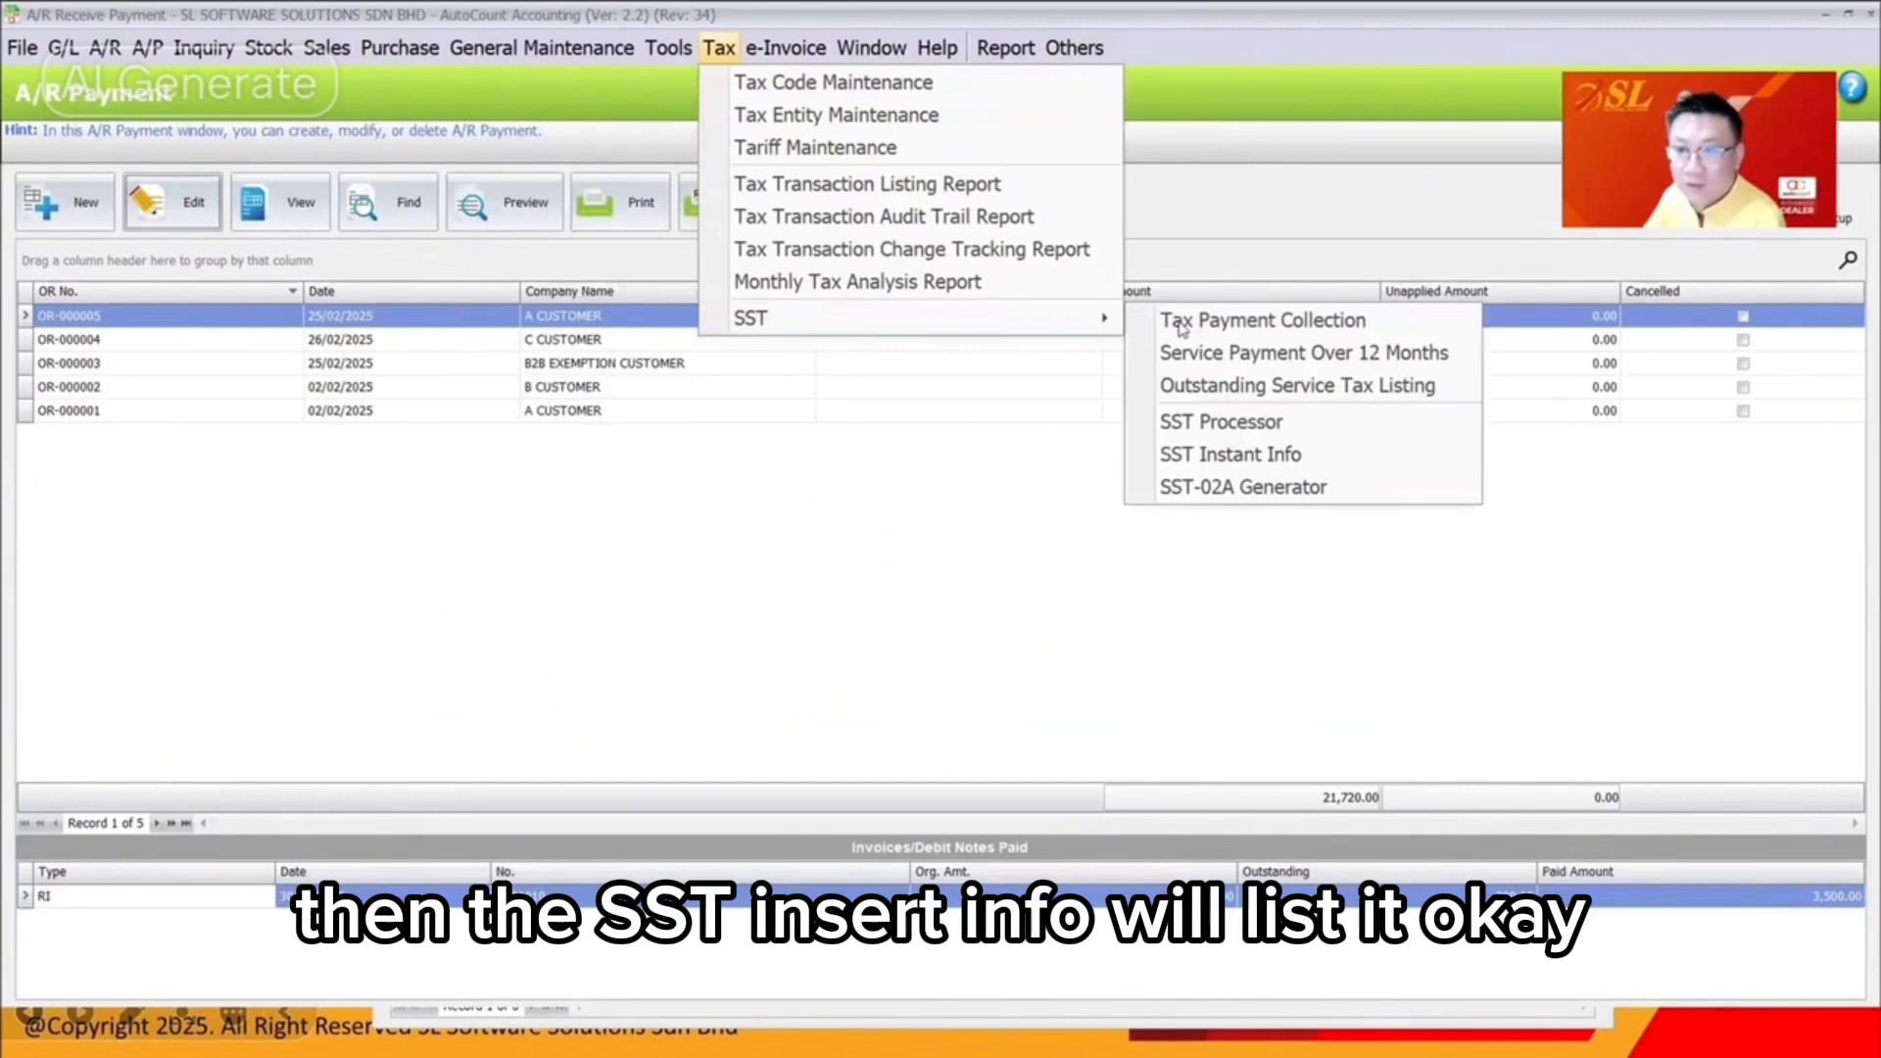
{"action": "left_click", "coordinate": [1248, 455]}
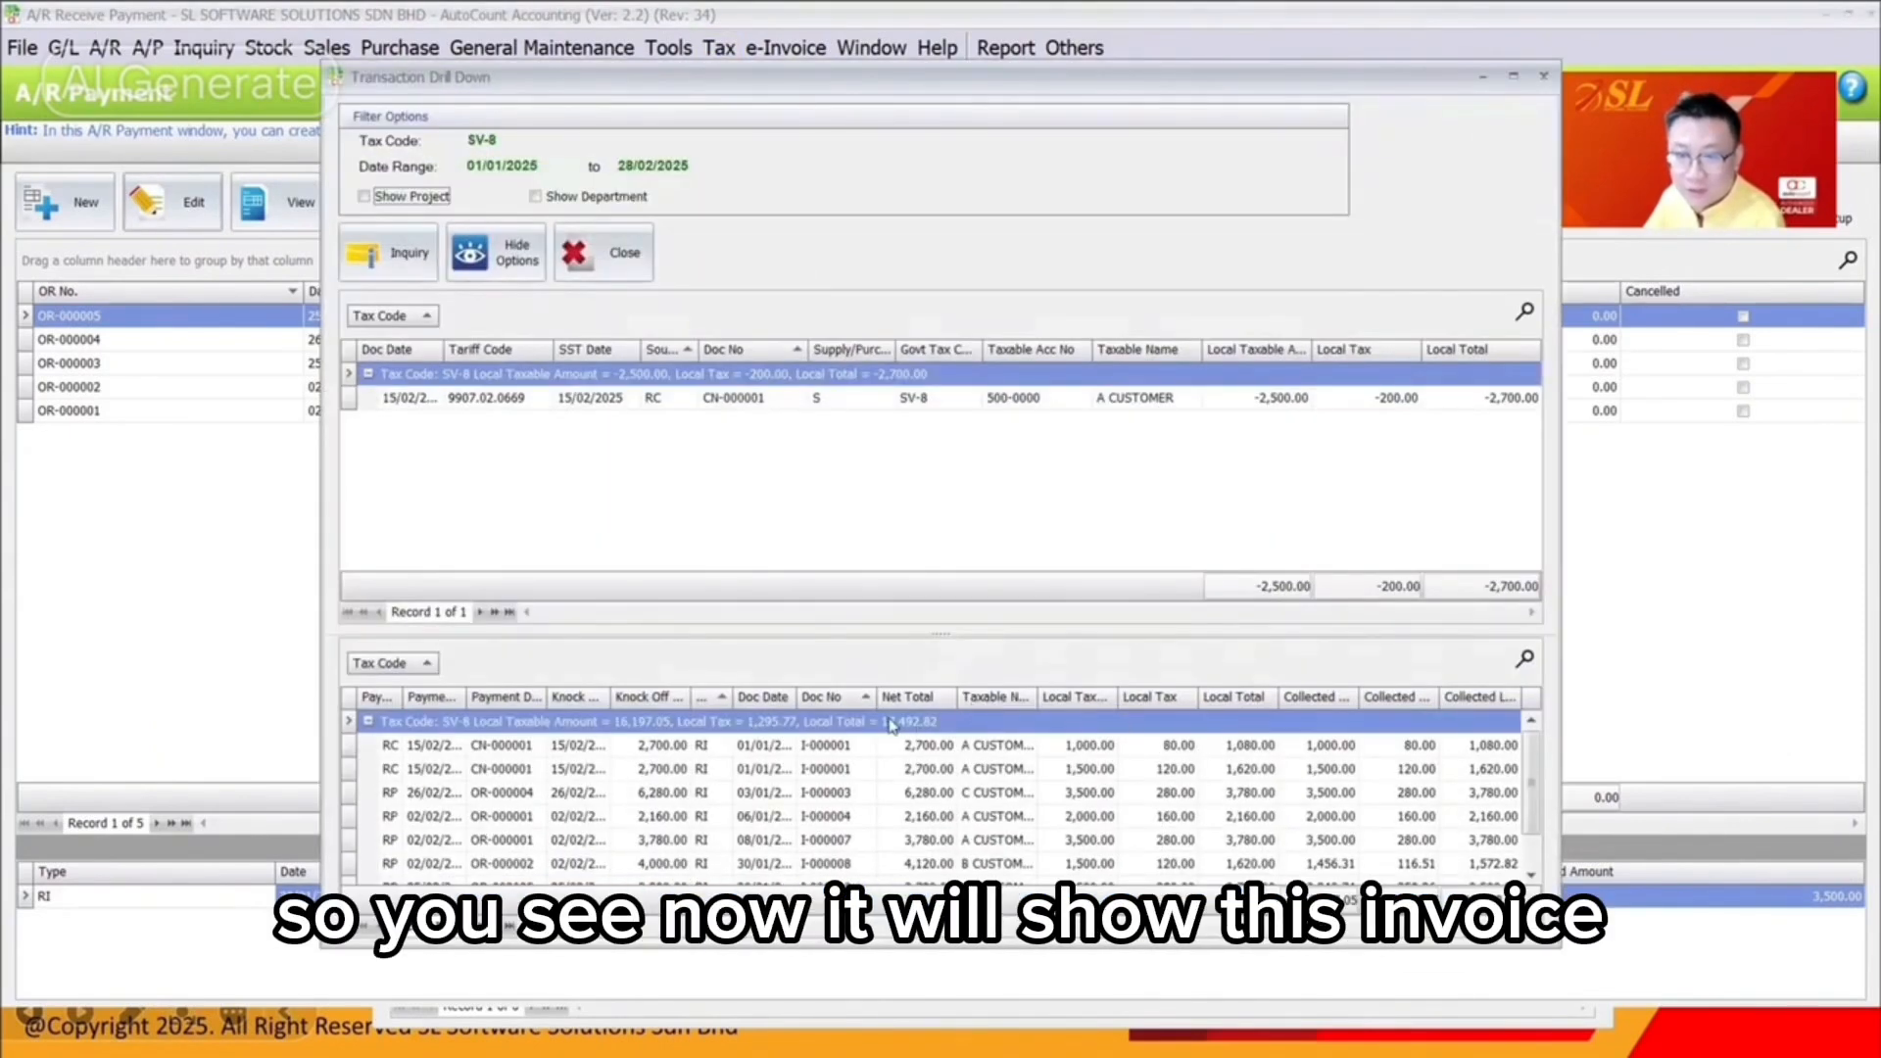
In the SV-8 drill-down sorted by Doc No, verify I-000010 shows 3,240.74 taxable and 259.26 tax
{"action": "left_click", "coordinate": [851, 699]}
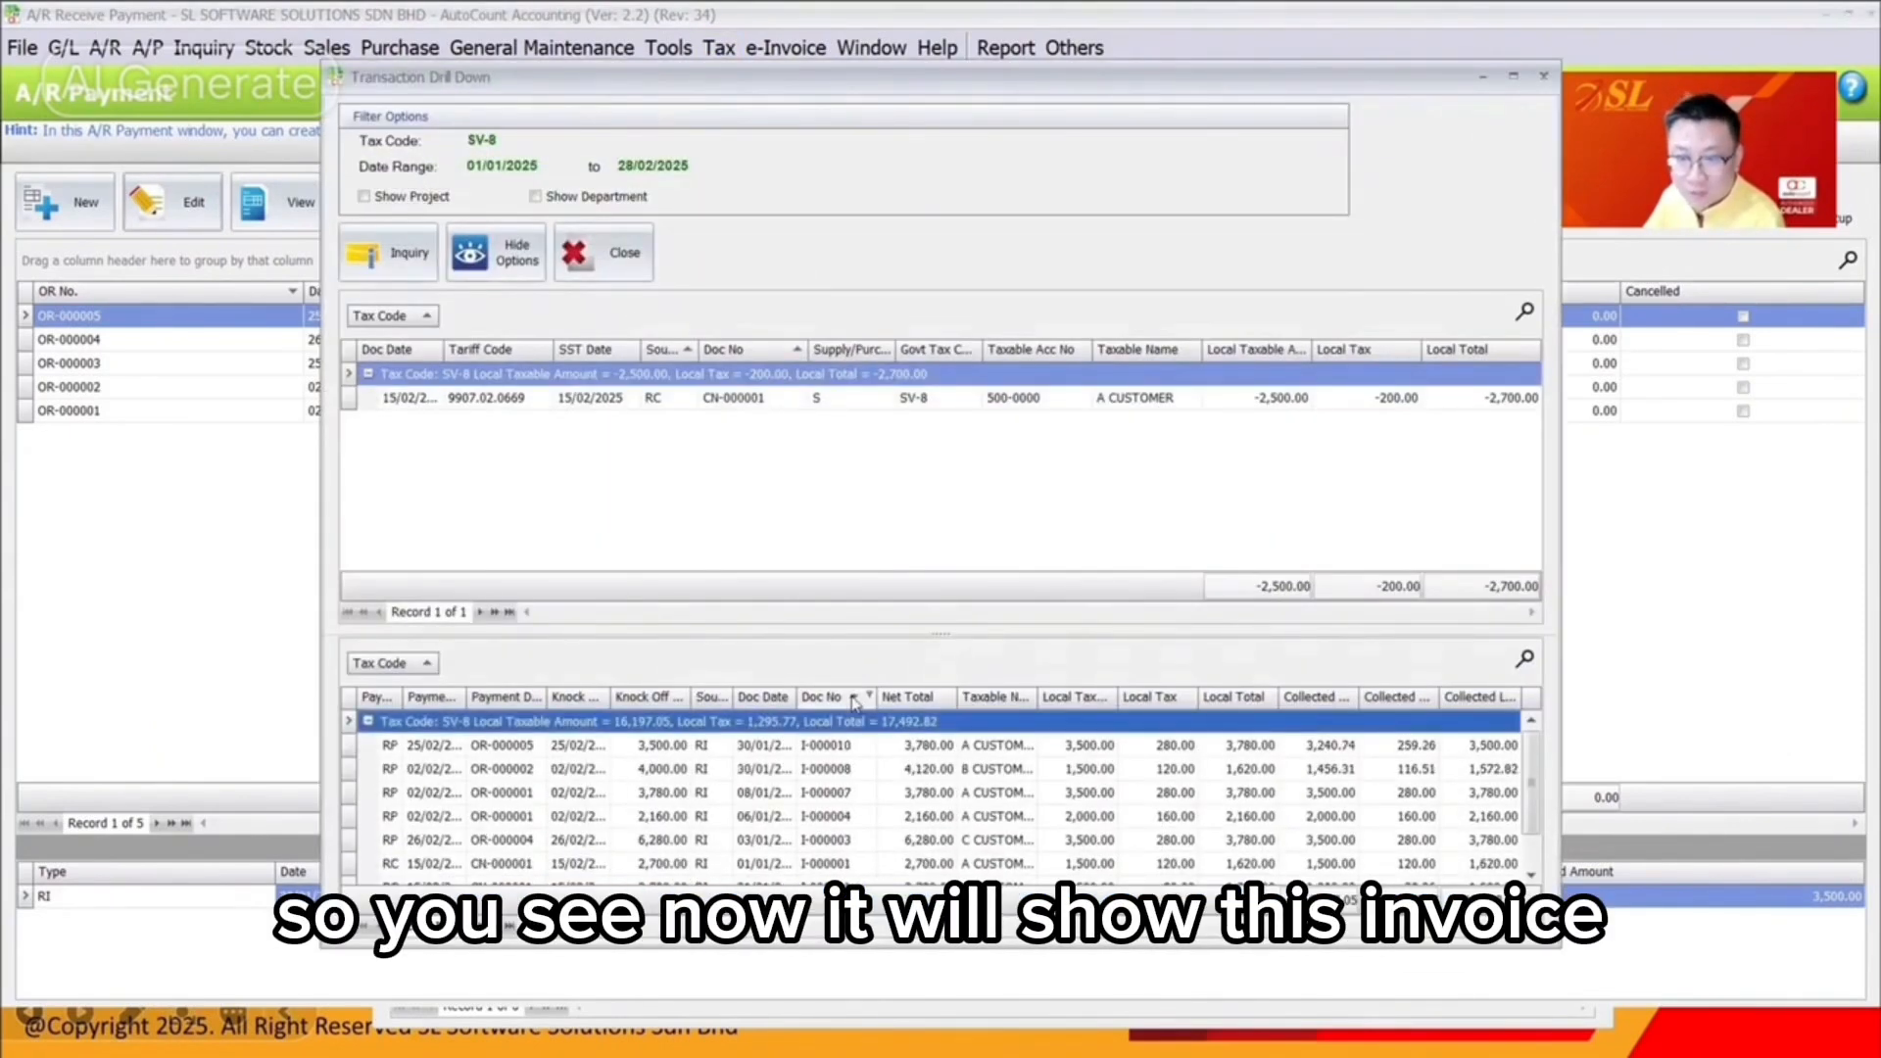
{"action": "left_click", "coordinate": [846, 748]}
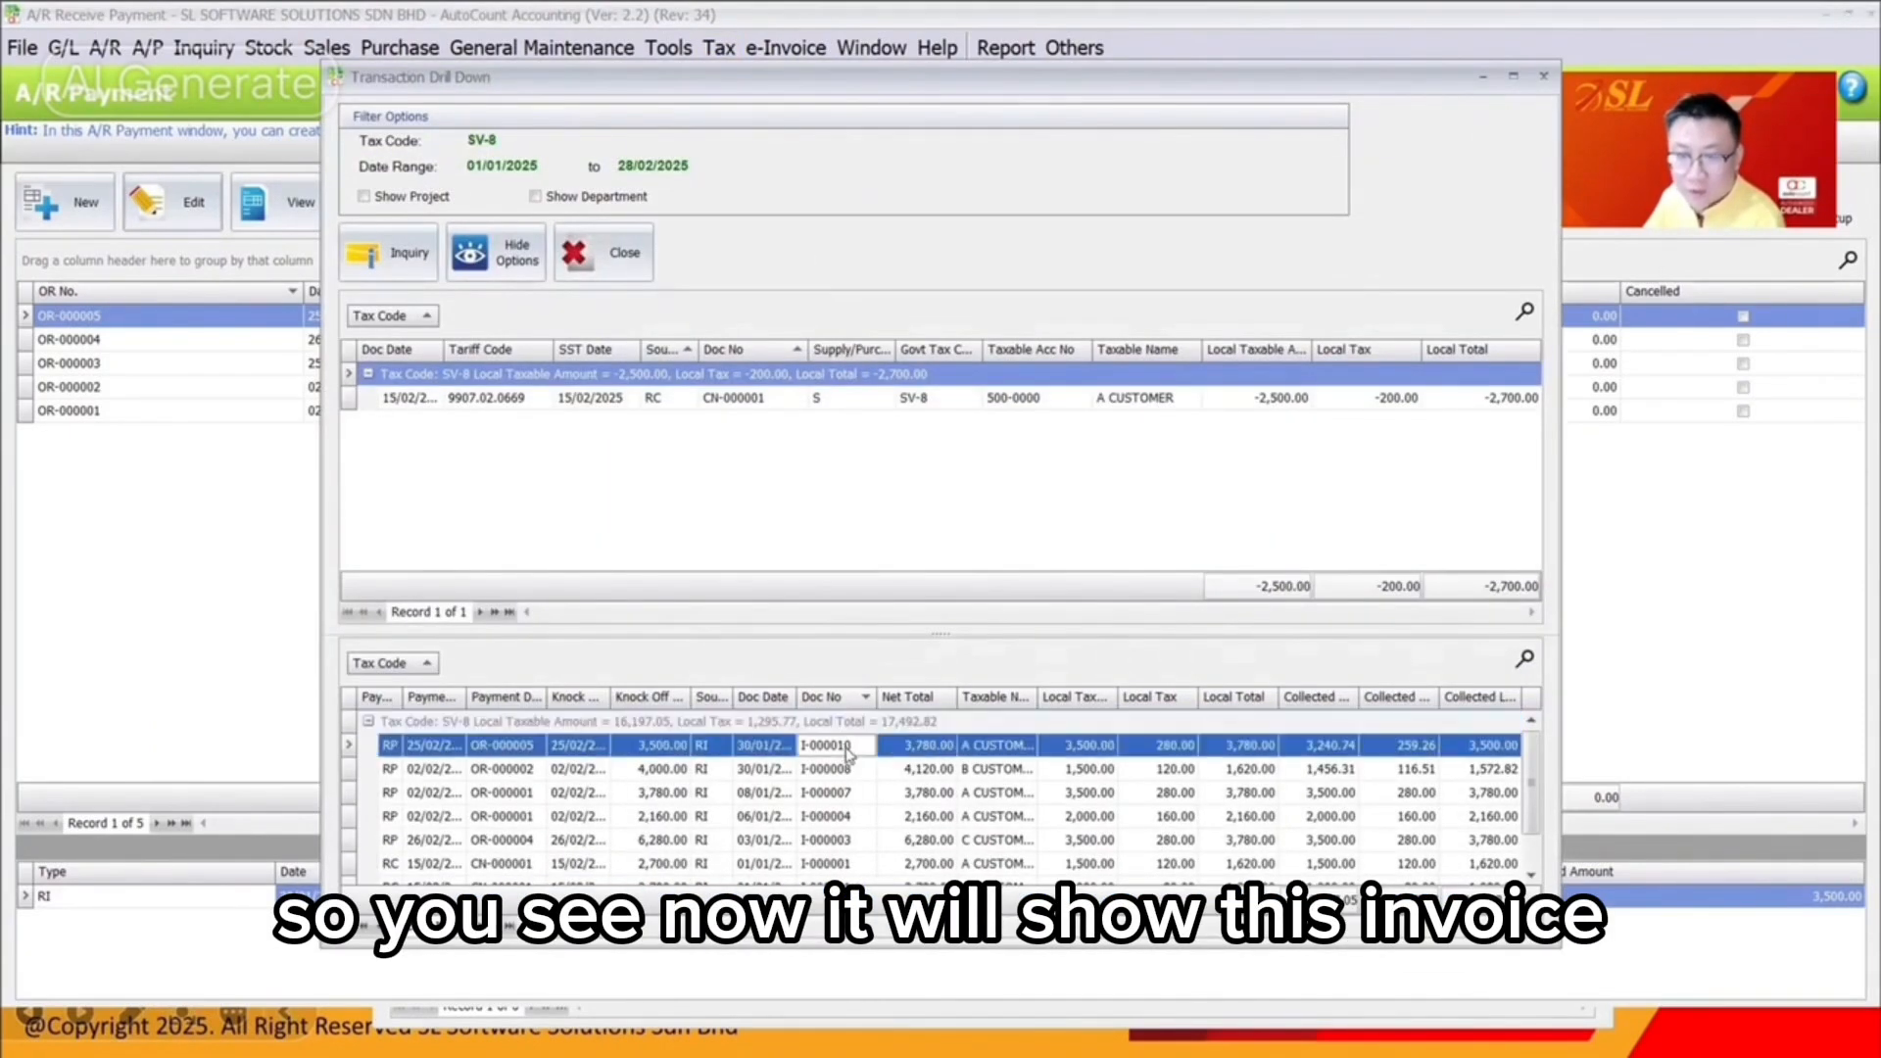
{"action": "left_click", "coordinate": [950, 749]}
{"action": "left_click", "coordinate": [1112, 749]}
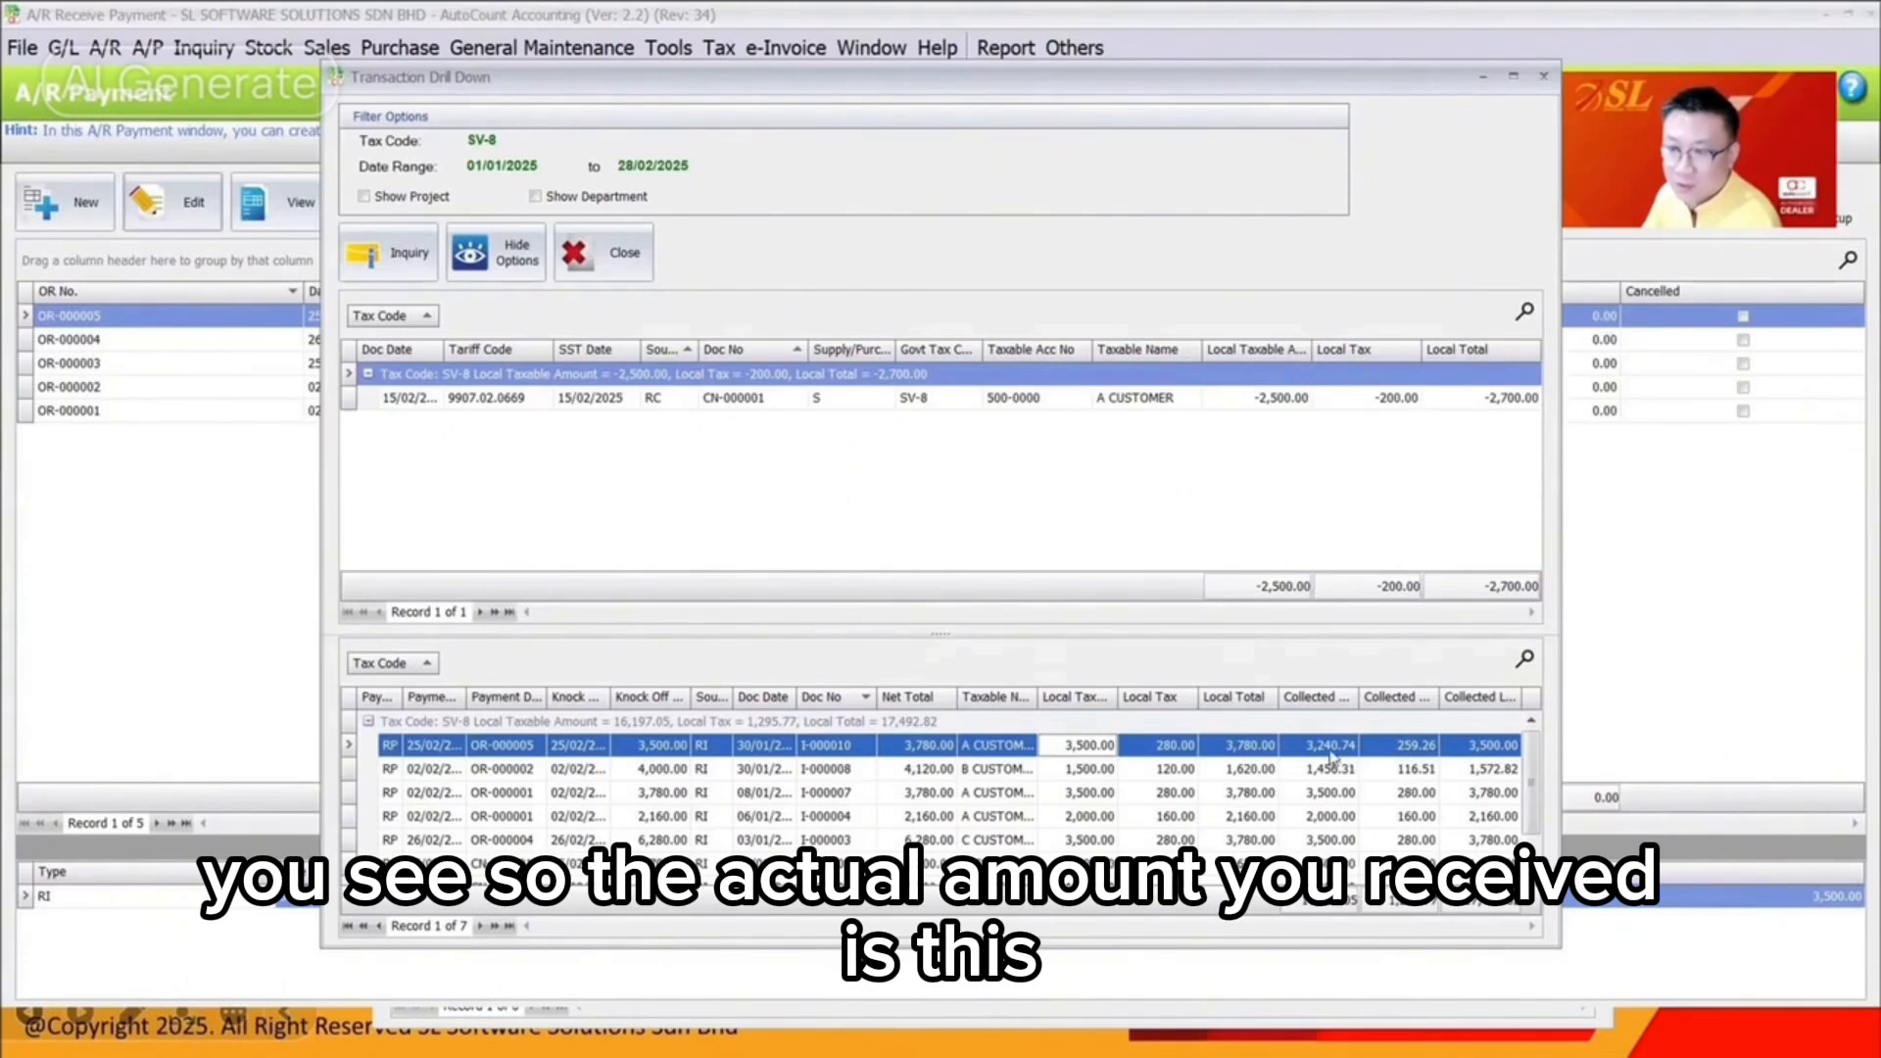
{"action": "left_click", "coordinate": [1332, 746]}
{"action": "left_click", "coordinate": [1417, 747]}
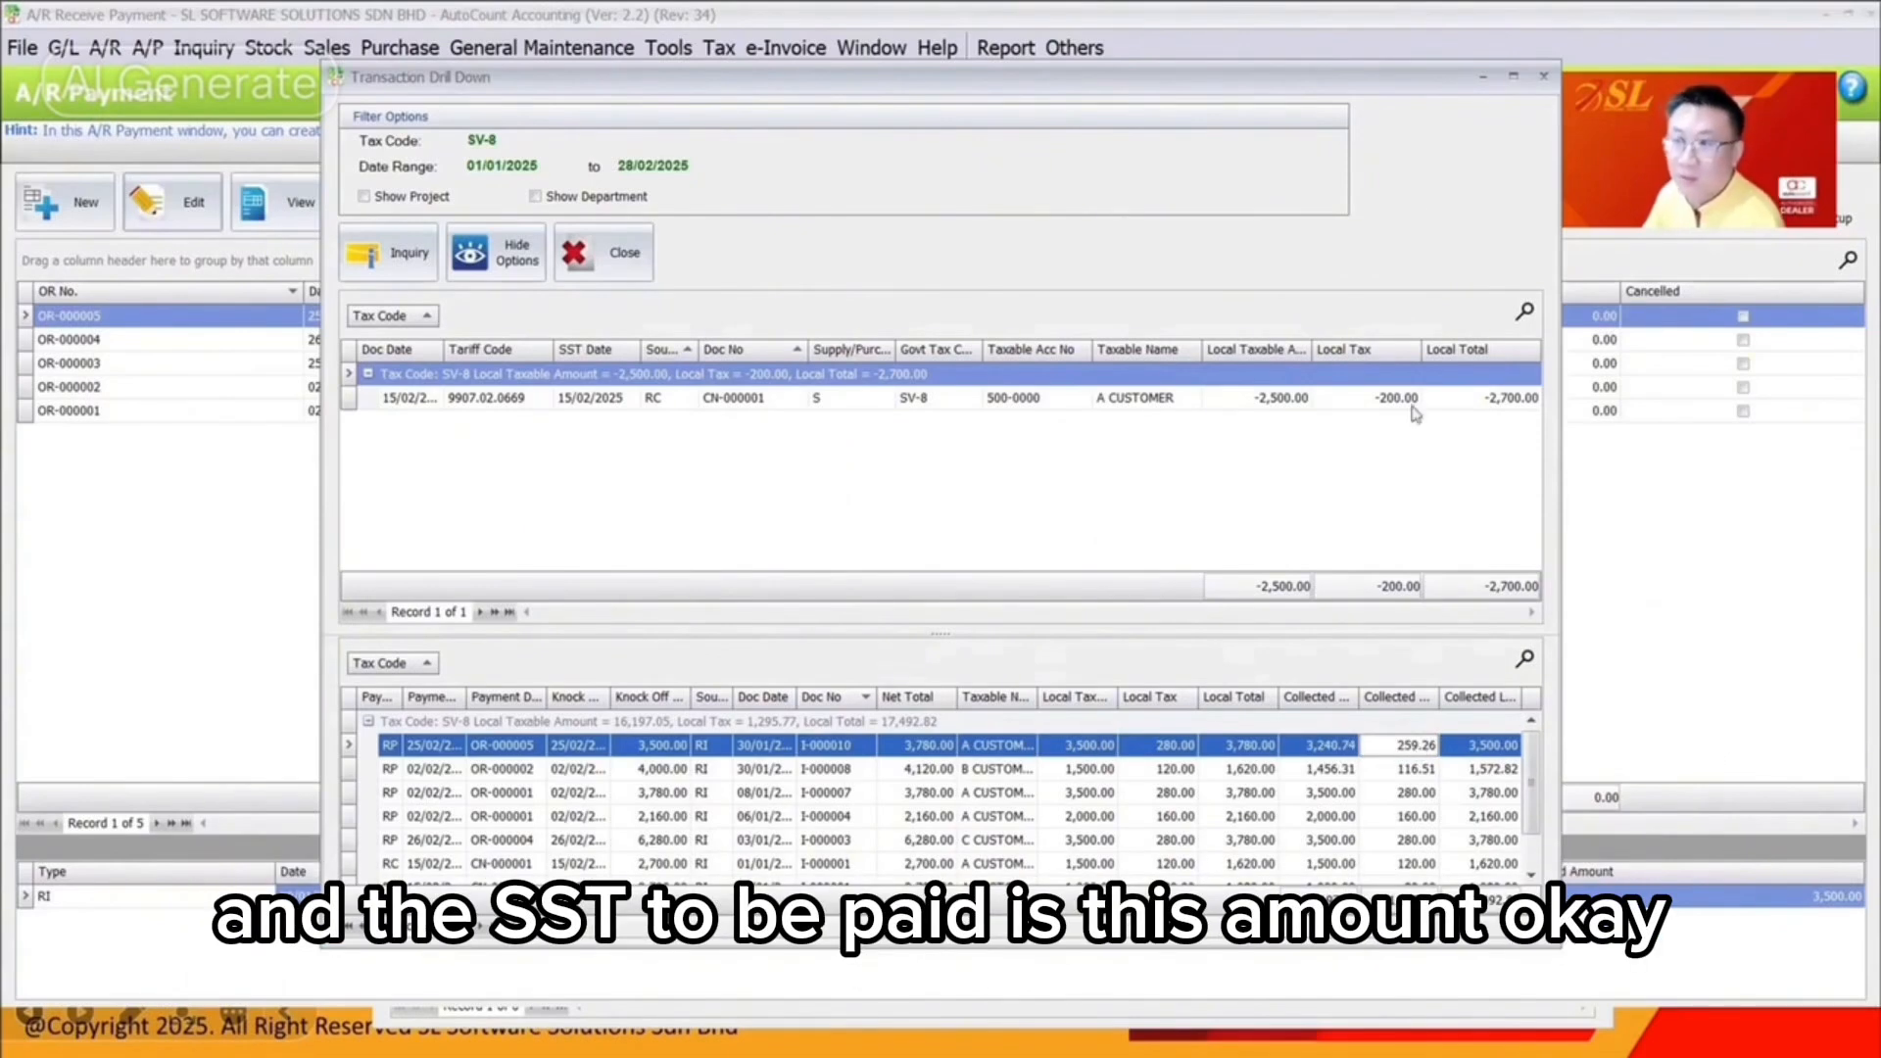
{"action": "left_click", "coordinate": [1544, 76]}
Save OR-000005 with its 3,500.00 unapplied and launch a new SST Processor run
{"action": "left_click", "coordinate": [164, 203]}
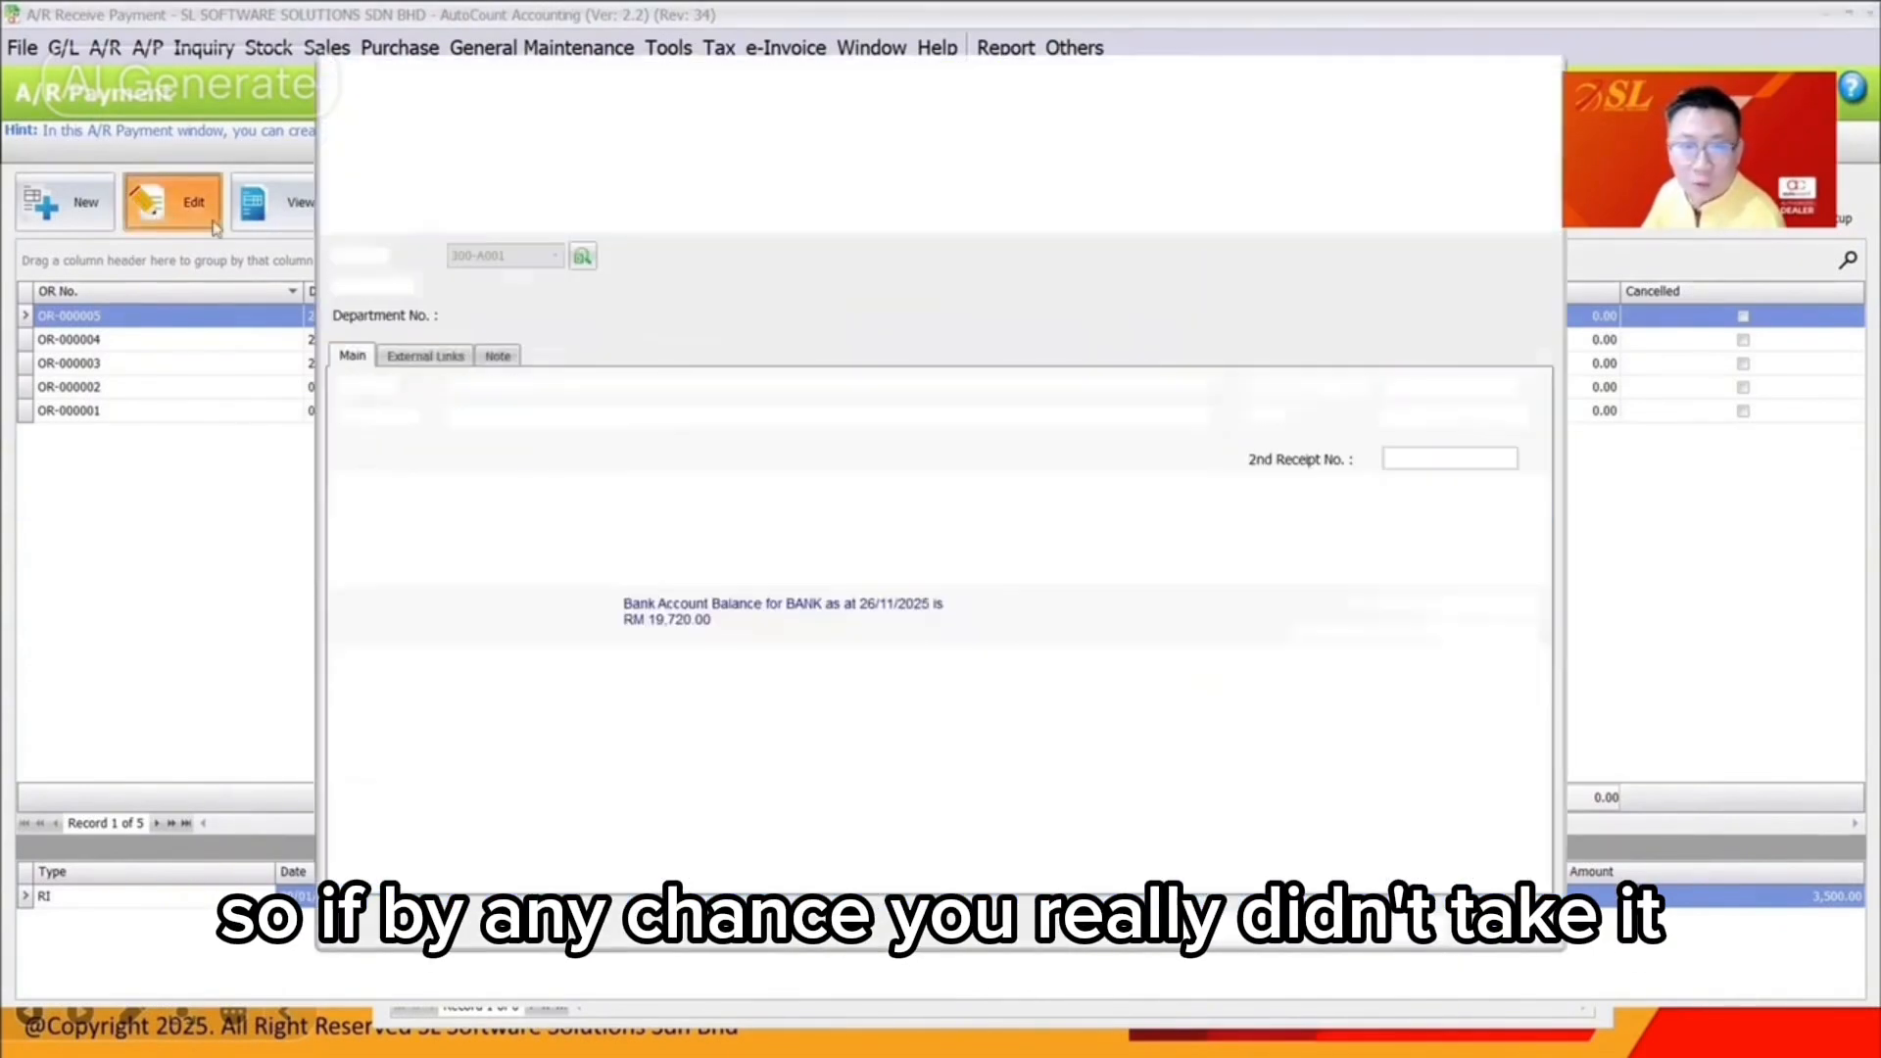
{"action": "left_click", "coordinate": [1146, 930]}
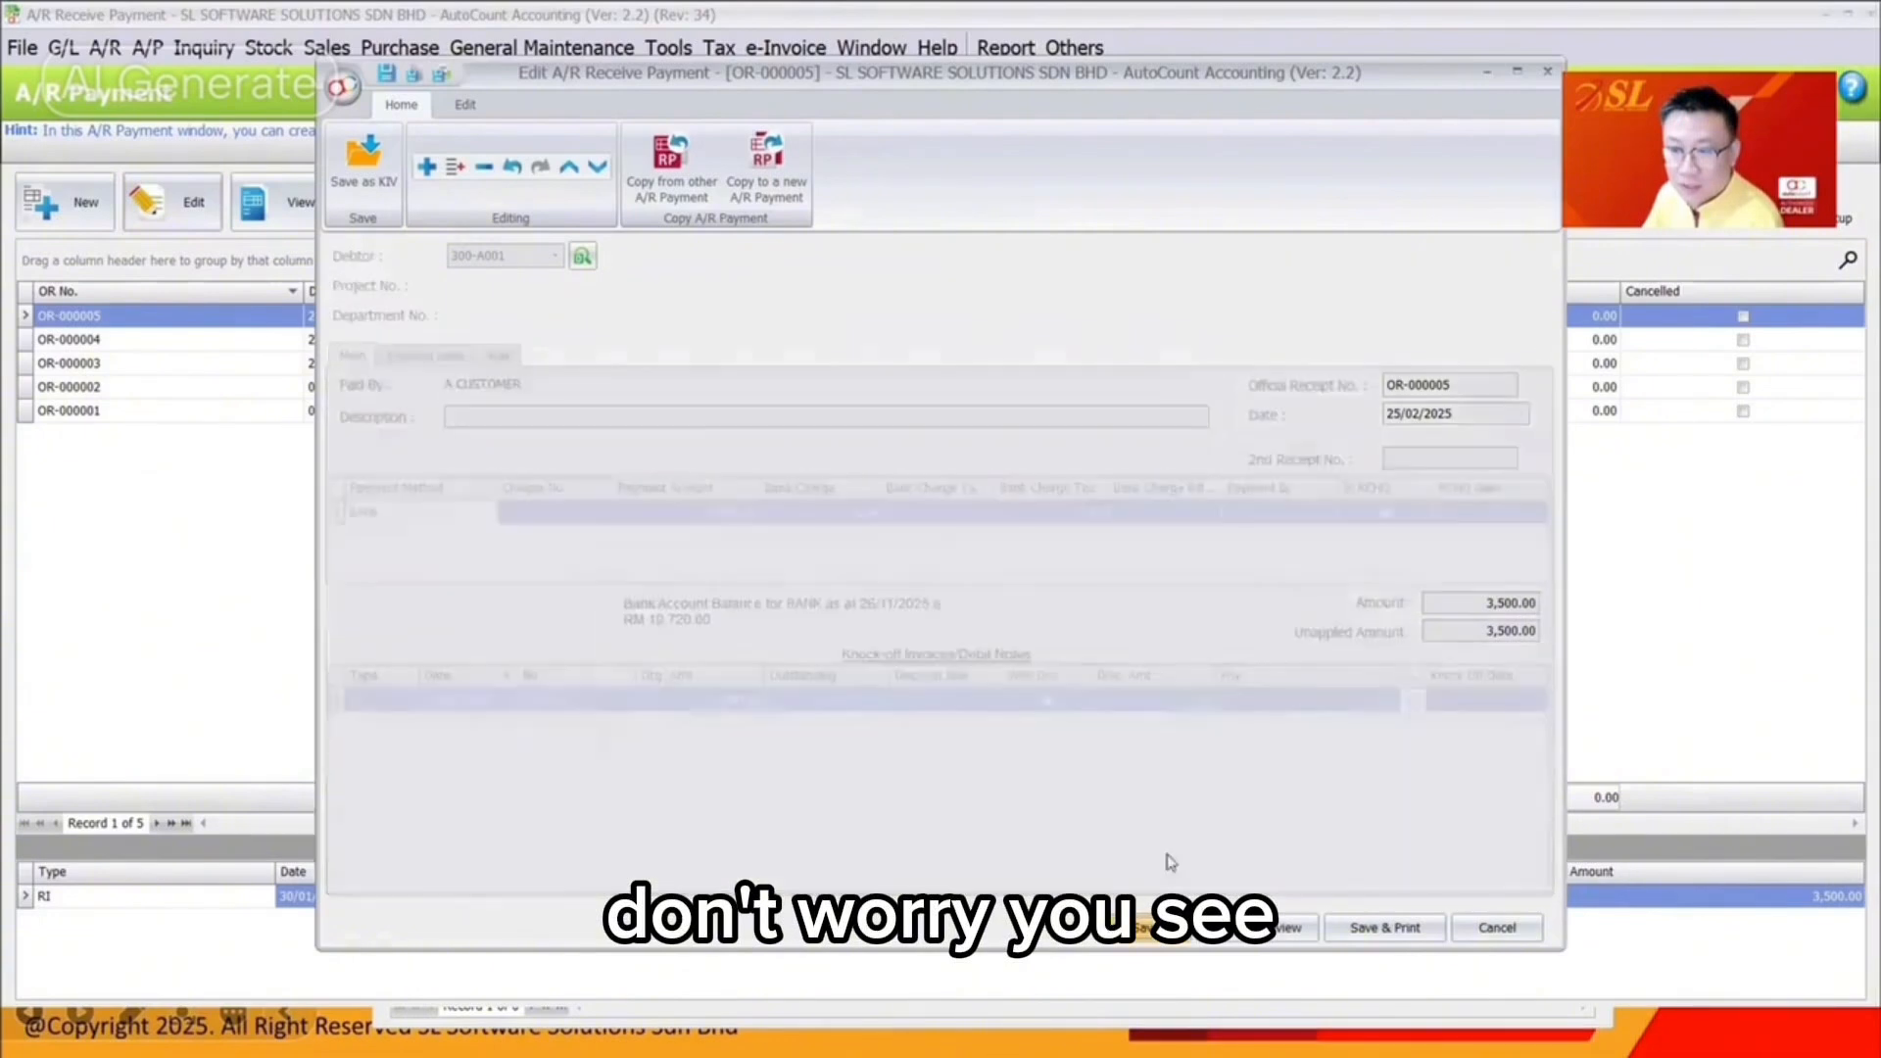
{"action": "left_click", "coordinate": [721, 48]}
{"action": "mouse_move", "coordinate": [809, 318]}
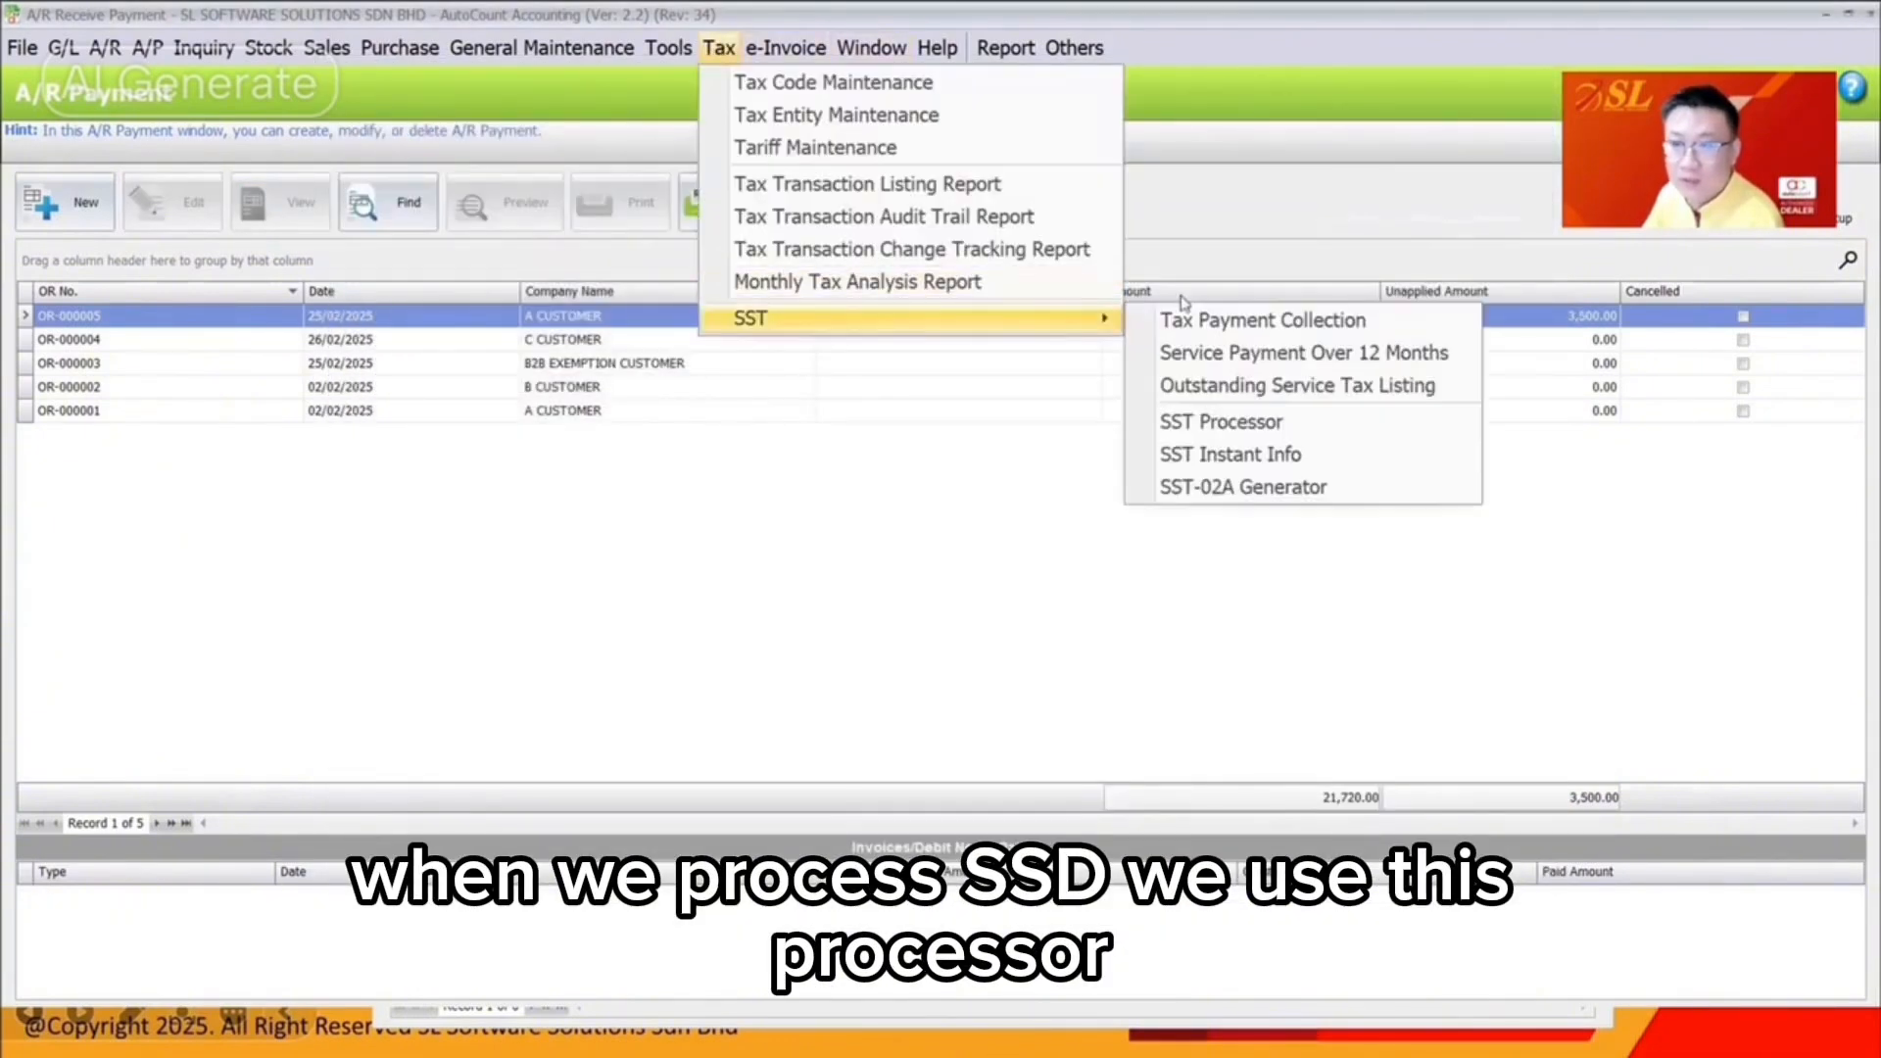
{"action": "left_click", "coordinate": [1235, 423]}
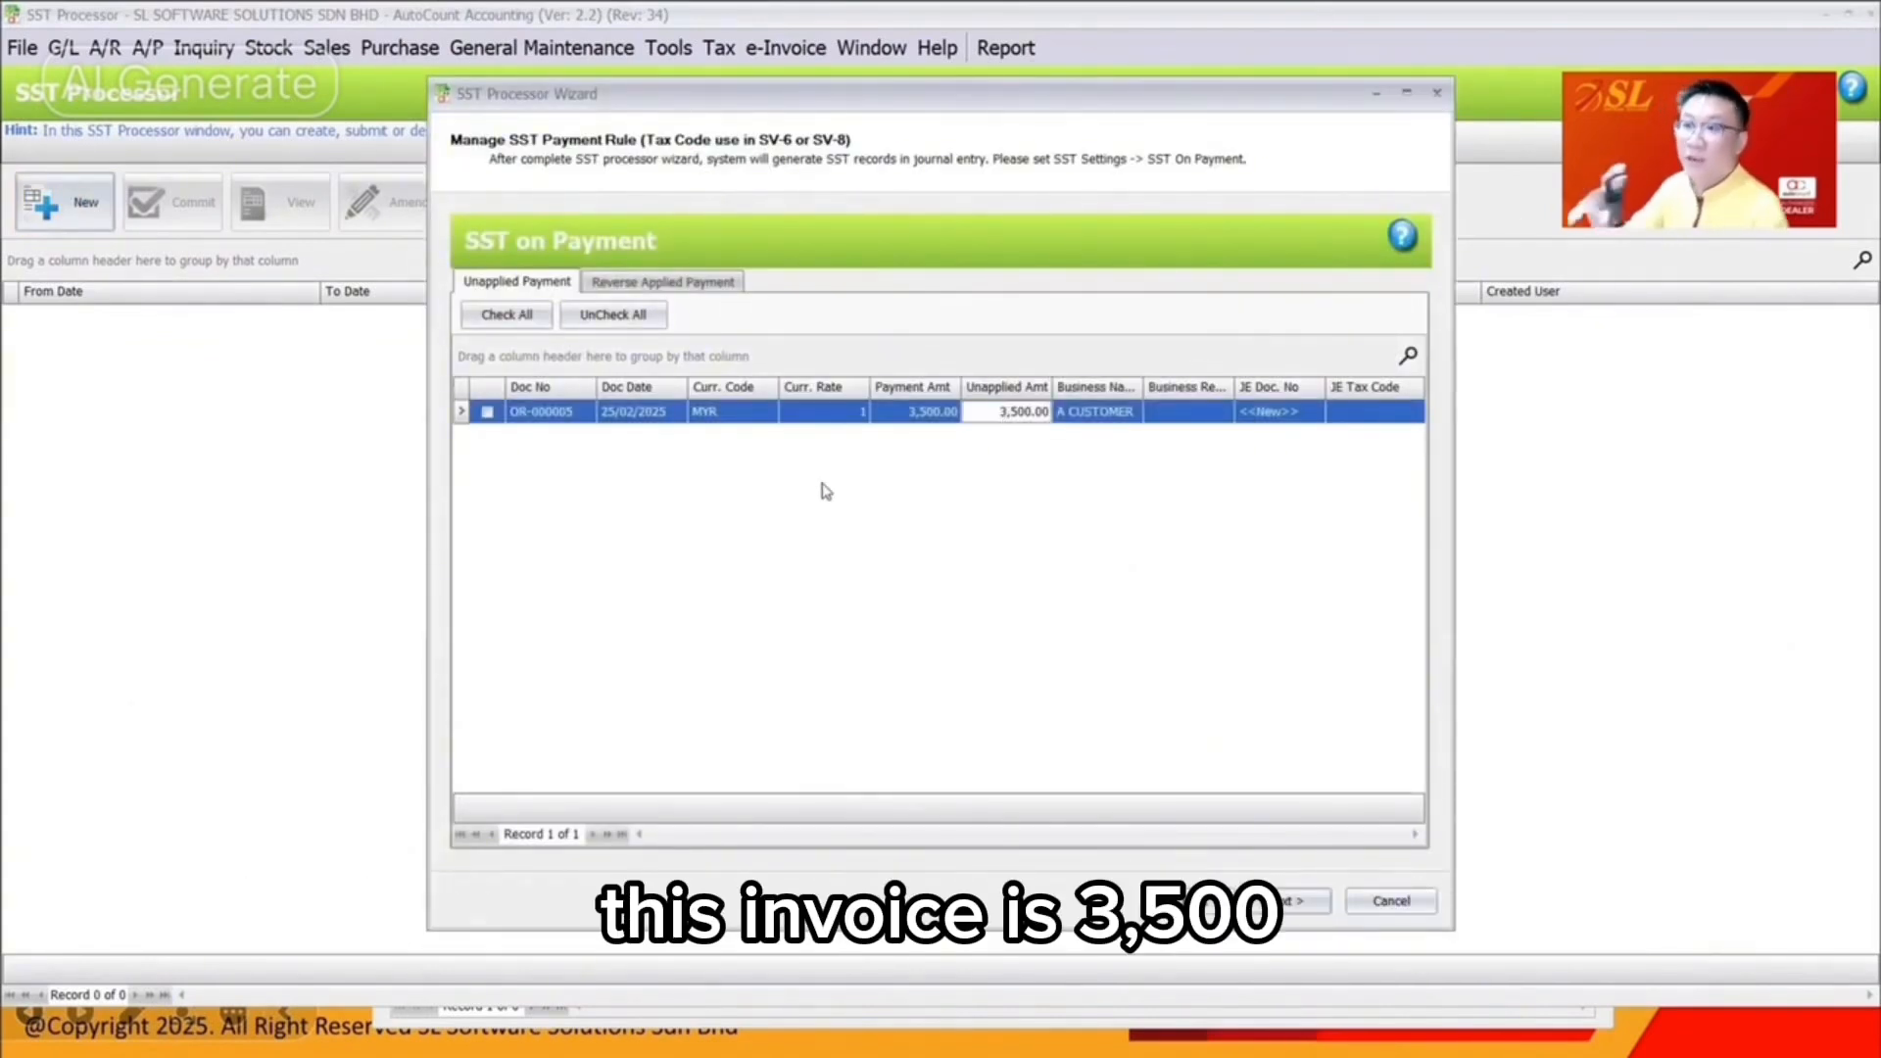
Re-apply unapplied payment OR-000005 against invoice I-000010 and save the receipt
{"action": "double_click", "coordinate": [886, 411]}
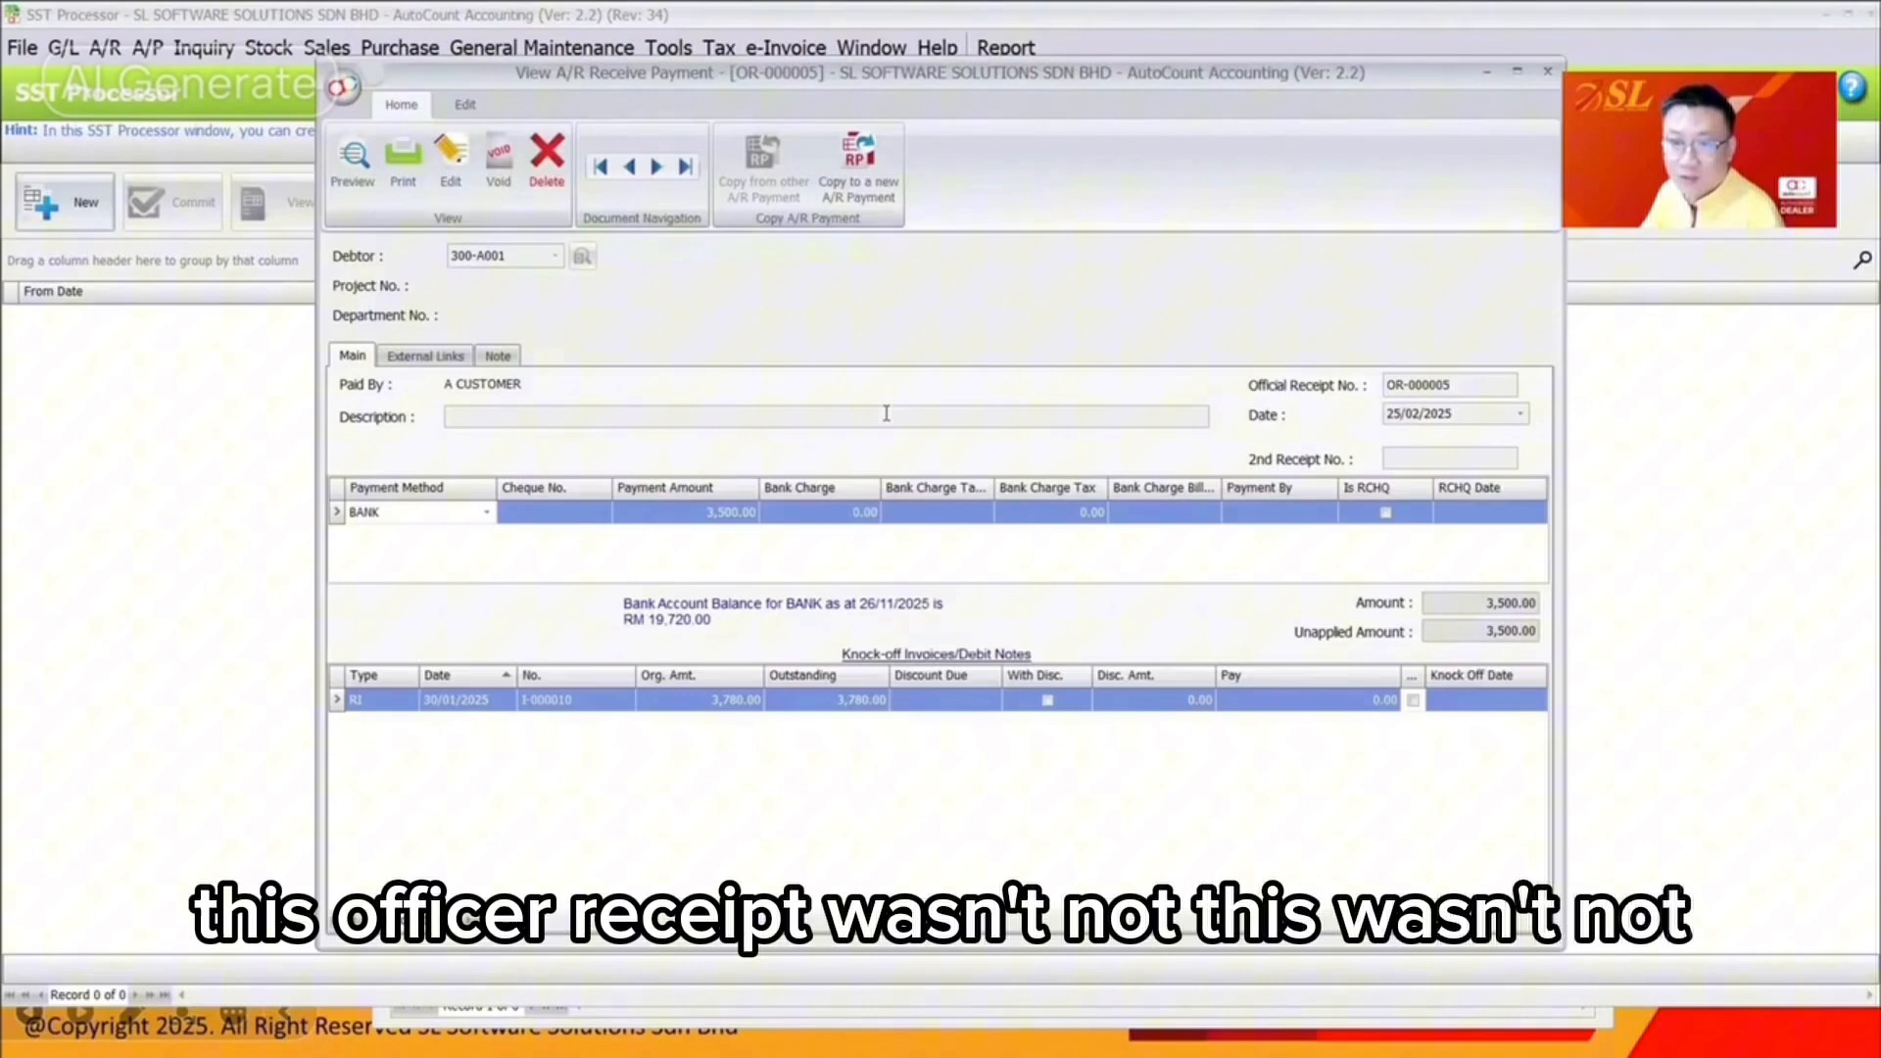
{"action": "left_click", "coordinate": [462, 178]}
{"action": "left_click", "coordinate": [1415, 701]}
{"action": "left_click", "coordinate": [1144, 926]}
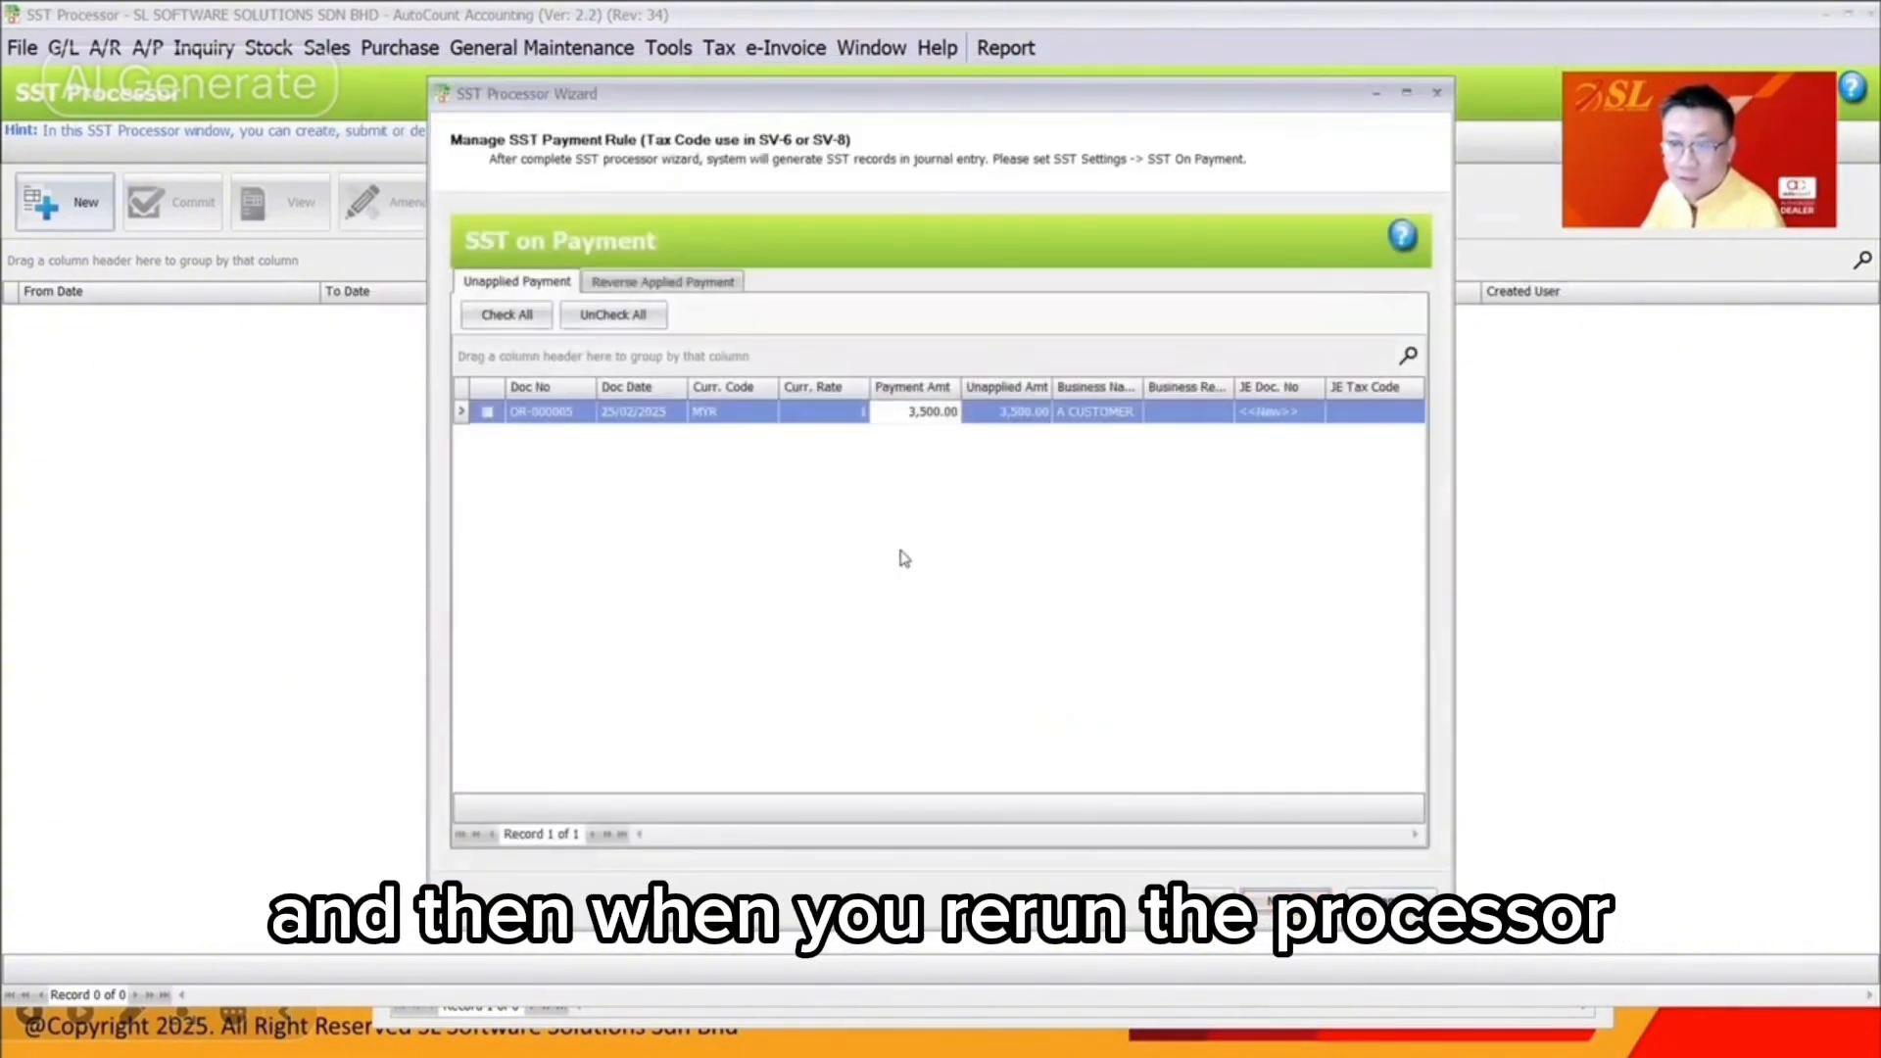
Rerun the SST Processor wizard and generate the 01/01/2025–28/02/2025 SST return
{"action": "key", "text": "Escape"}
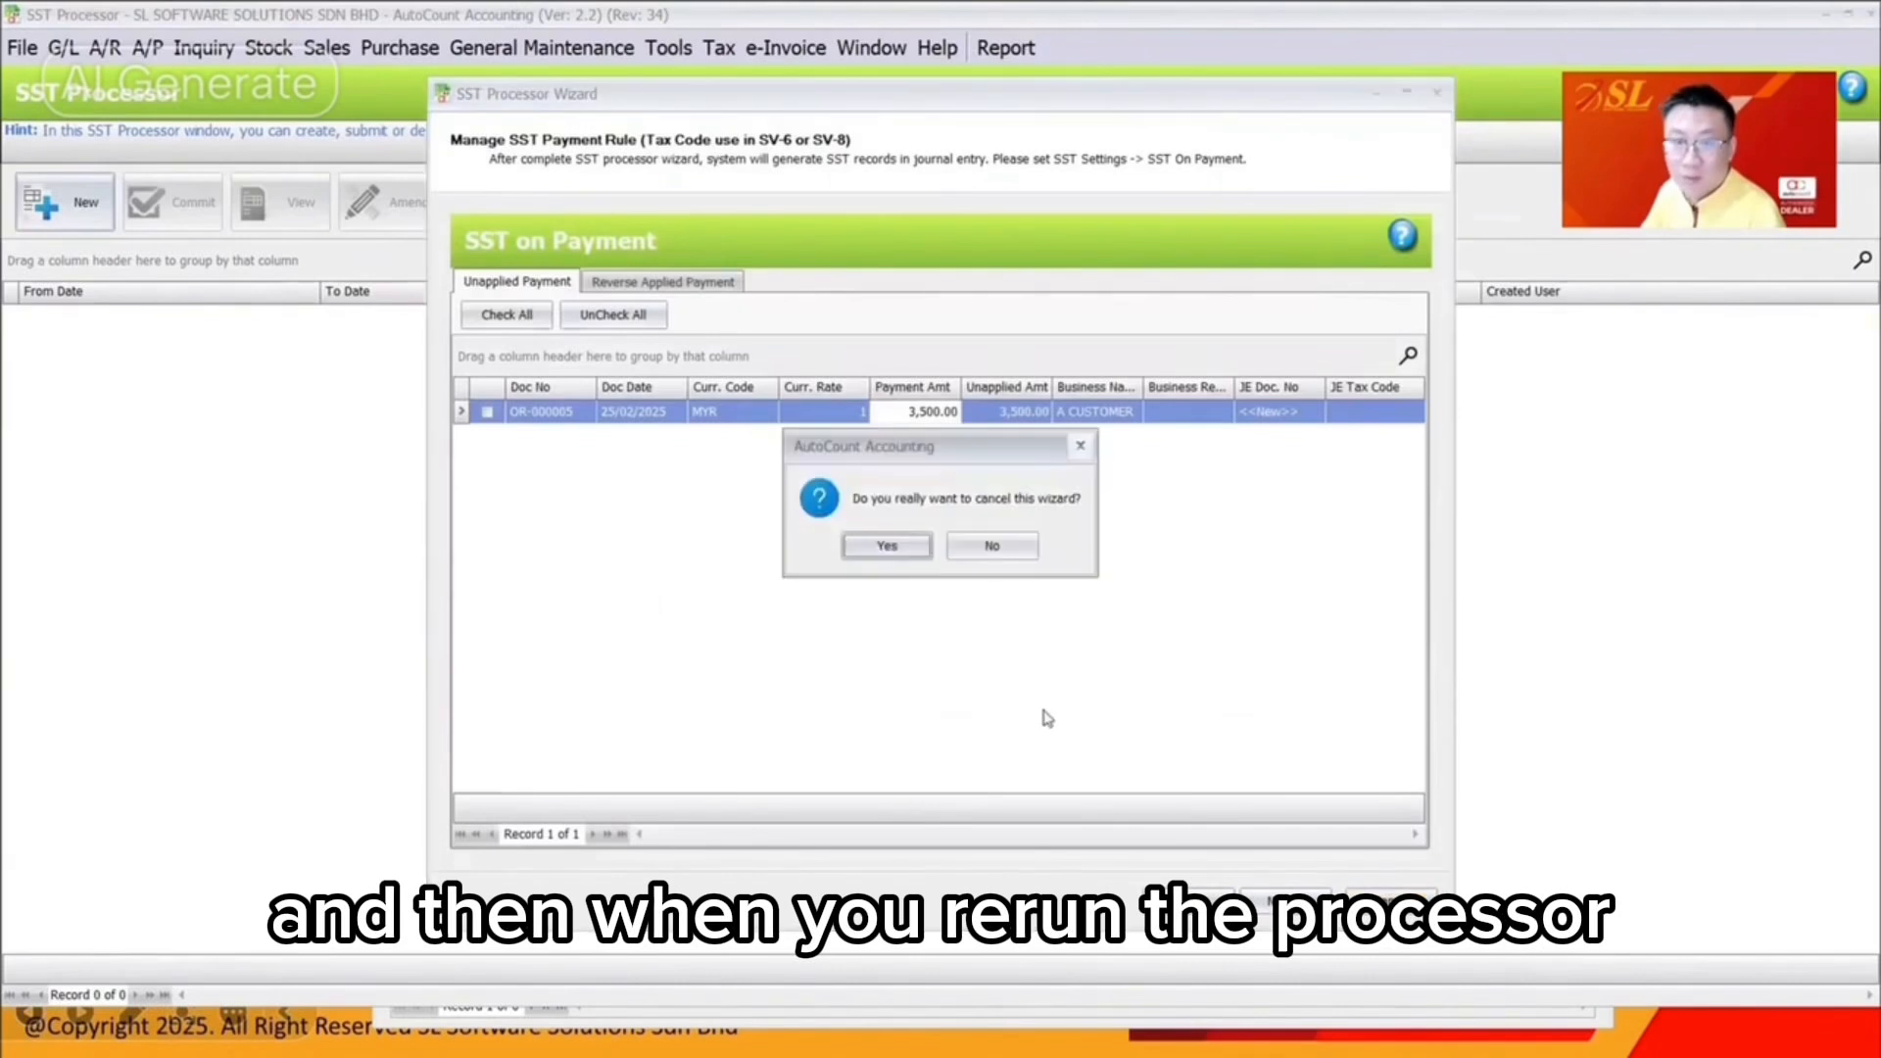
{"action": "left_click", "coordinate": [888, 546]}
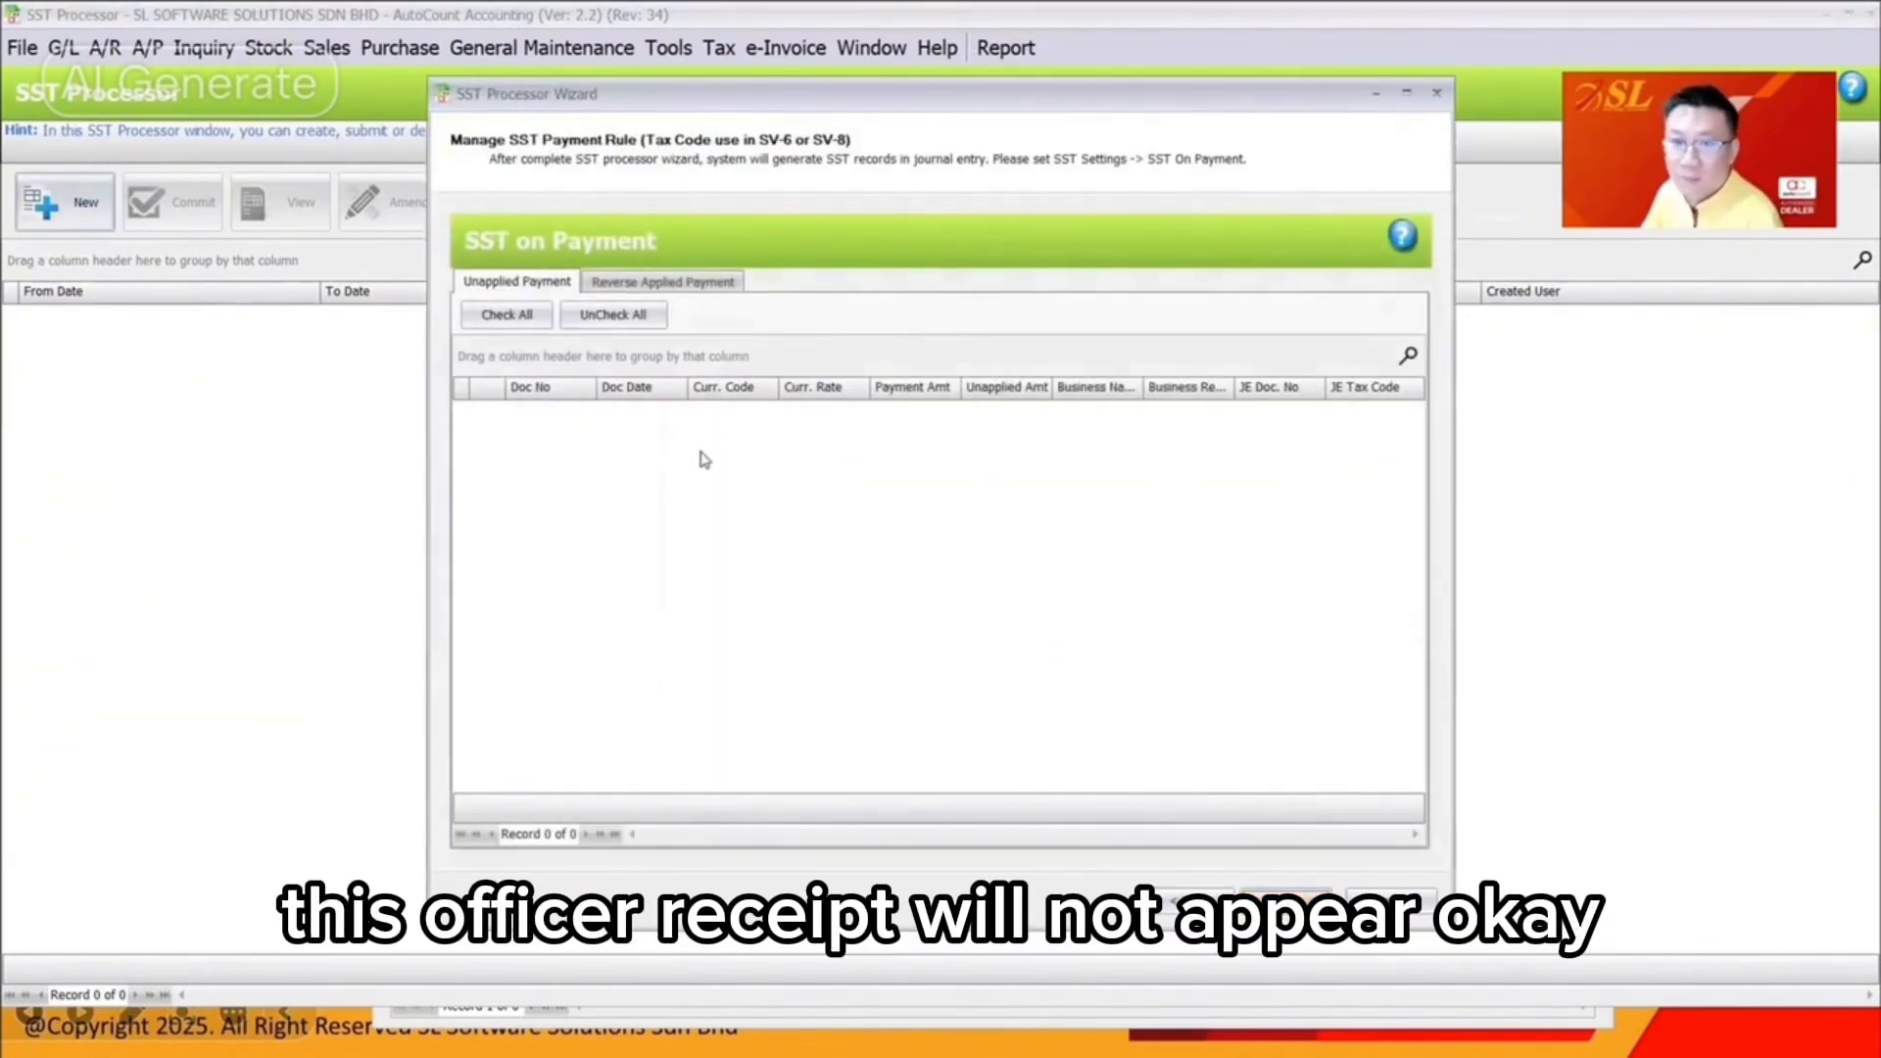
{"action": "left_click", "coordinate": [1297, 903]}
{"action": "left_click", "coordinate": [1287, 902]}
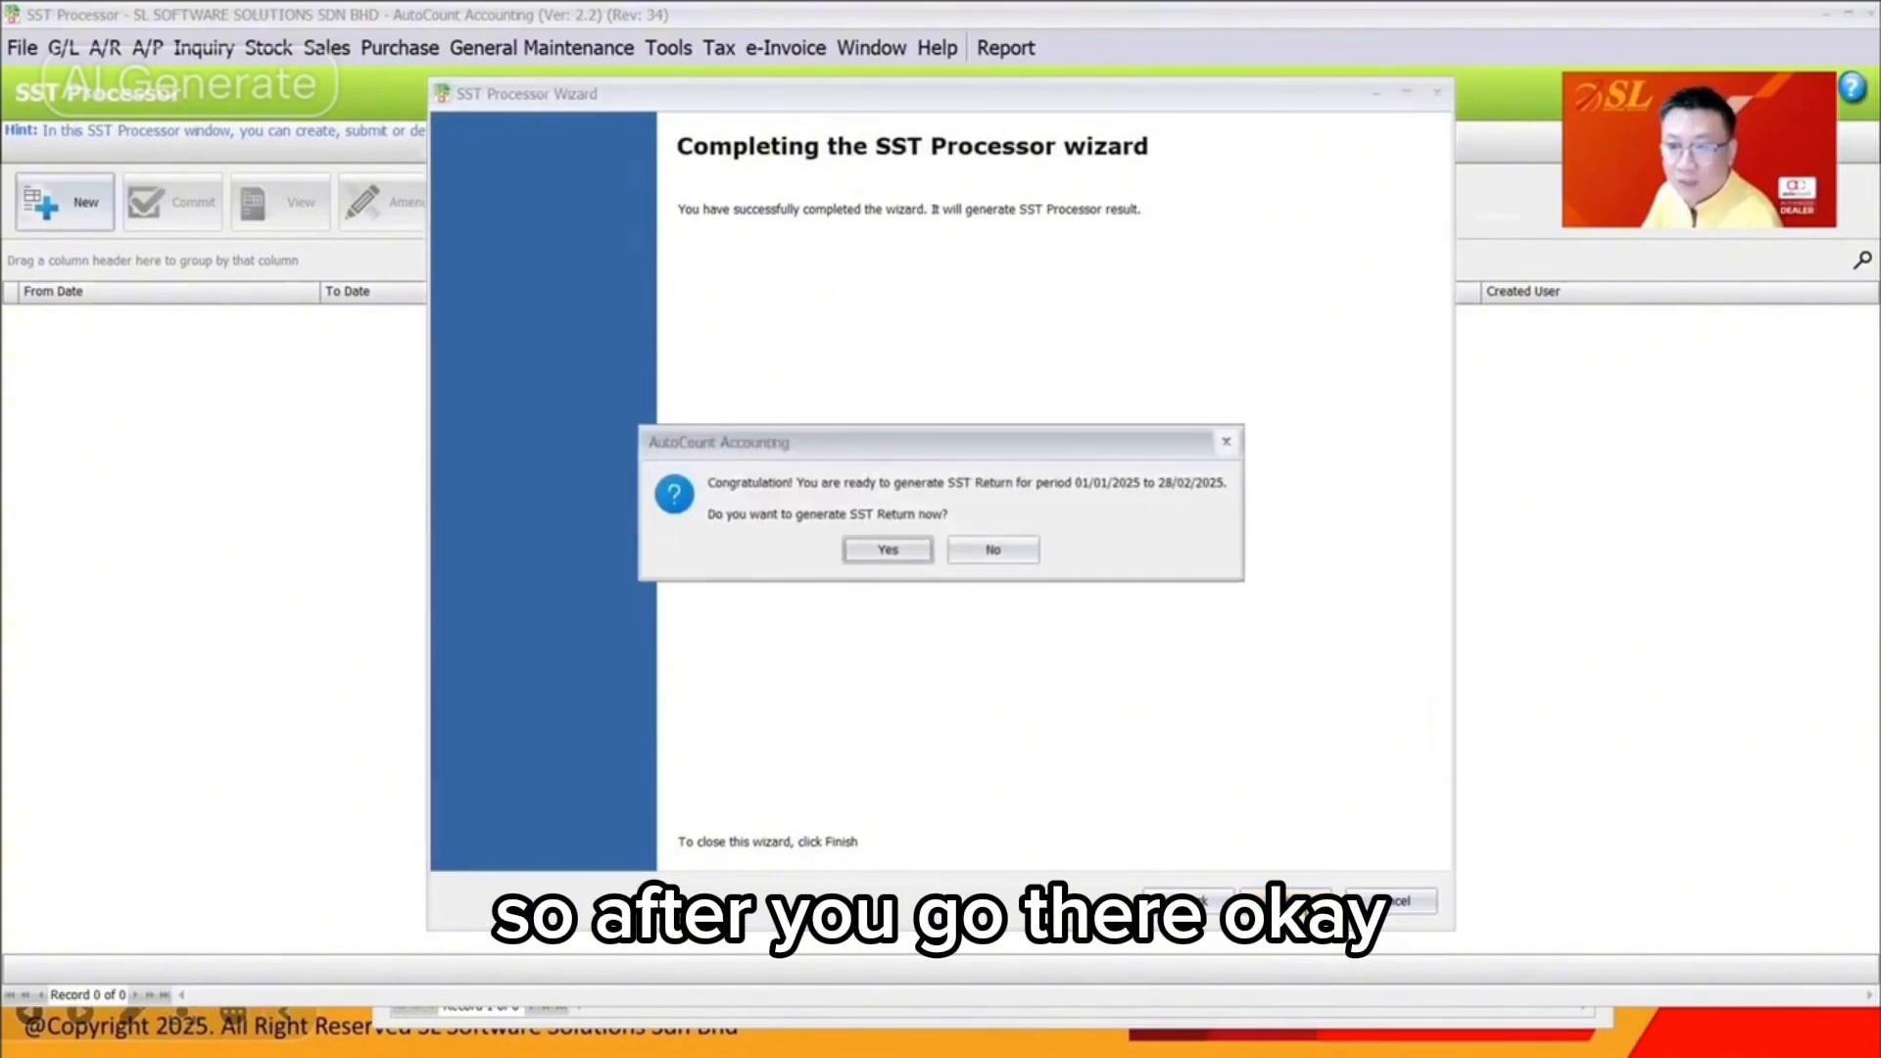
{"action": "left_click", "coordinate": [882, 546]}
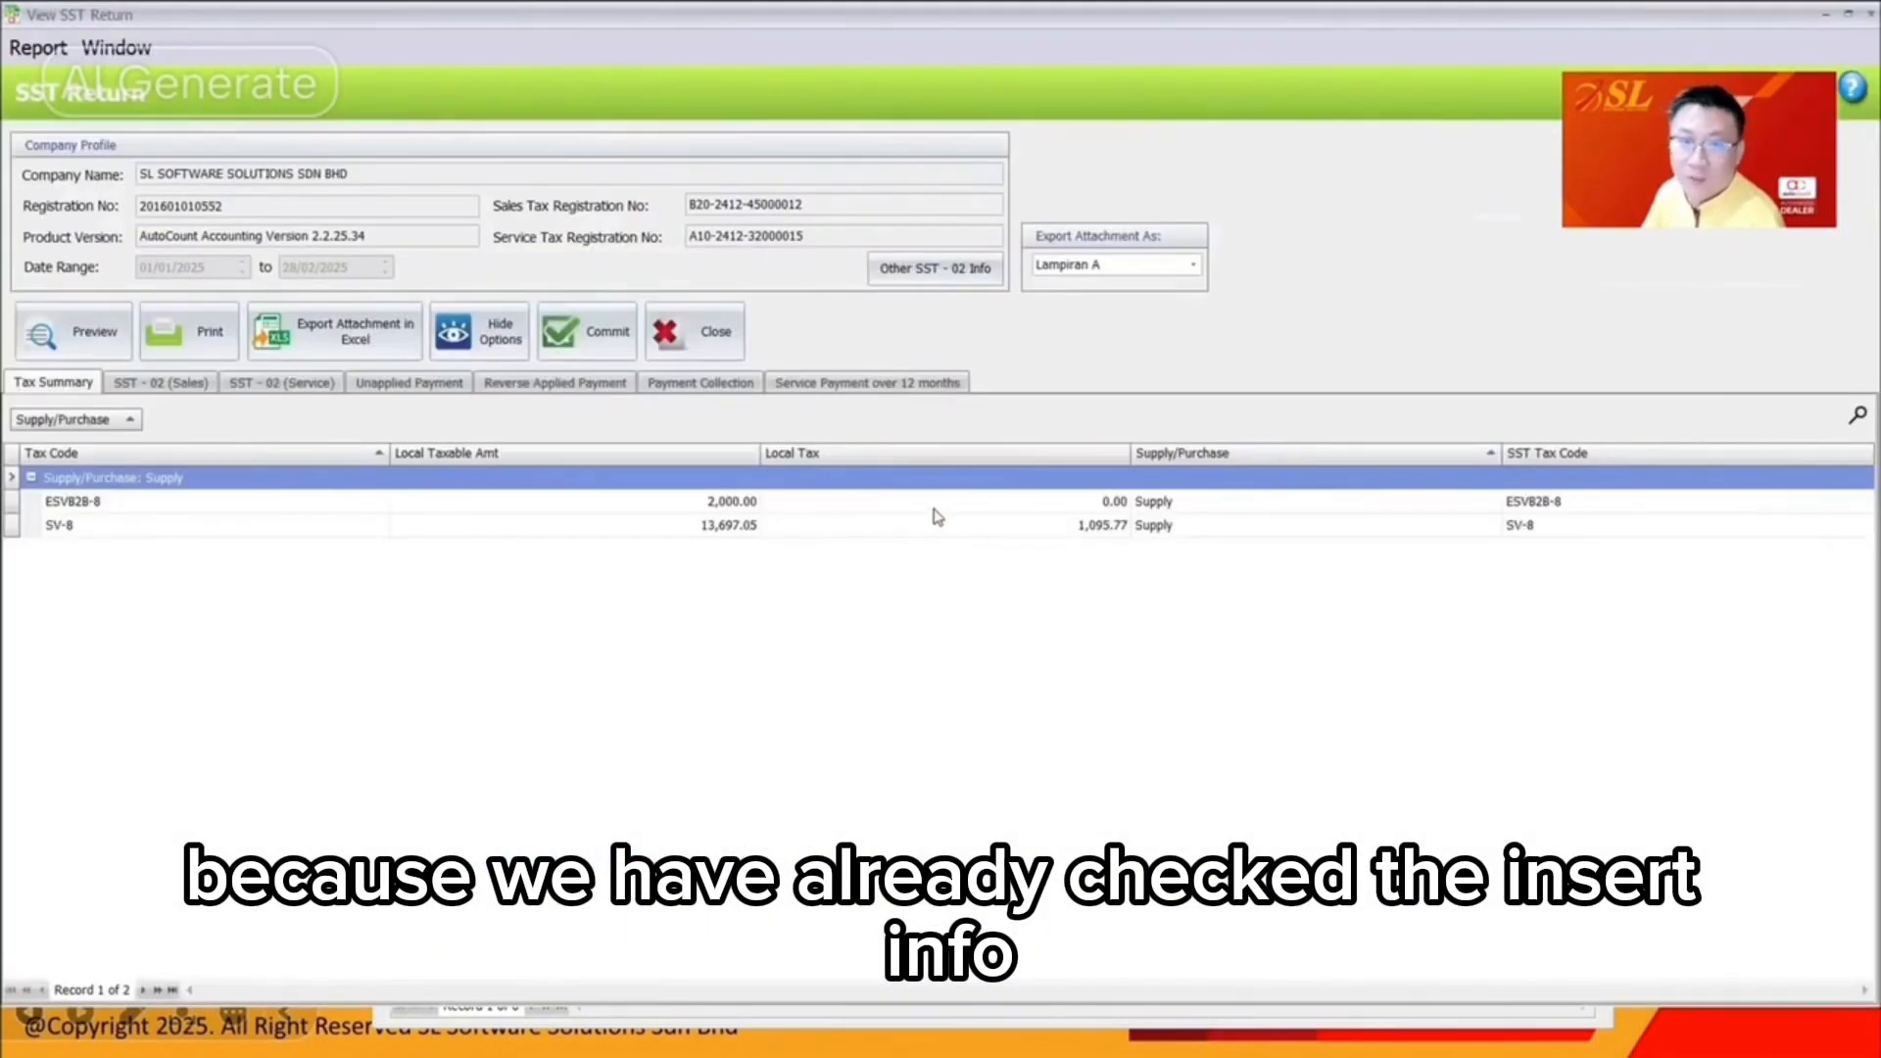
Scroll through the five-page SST-02 (Service) return form for Jan–Feb 2025 and print it
{"action": "left_click", "coordinate": [754, 529]}
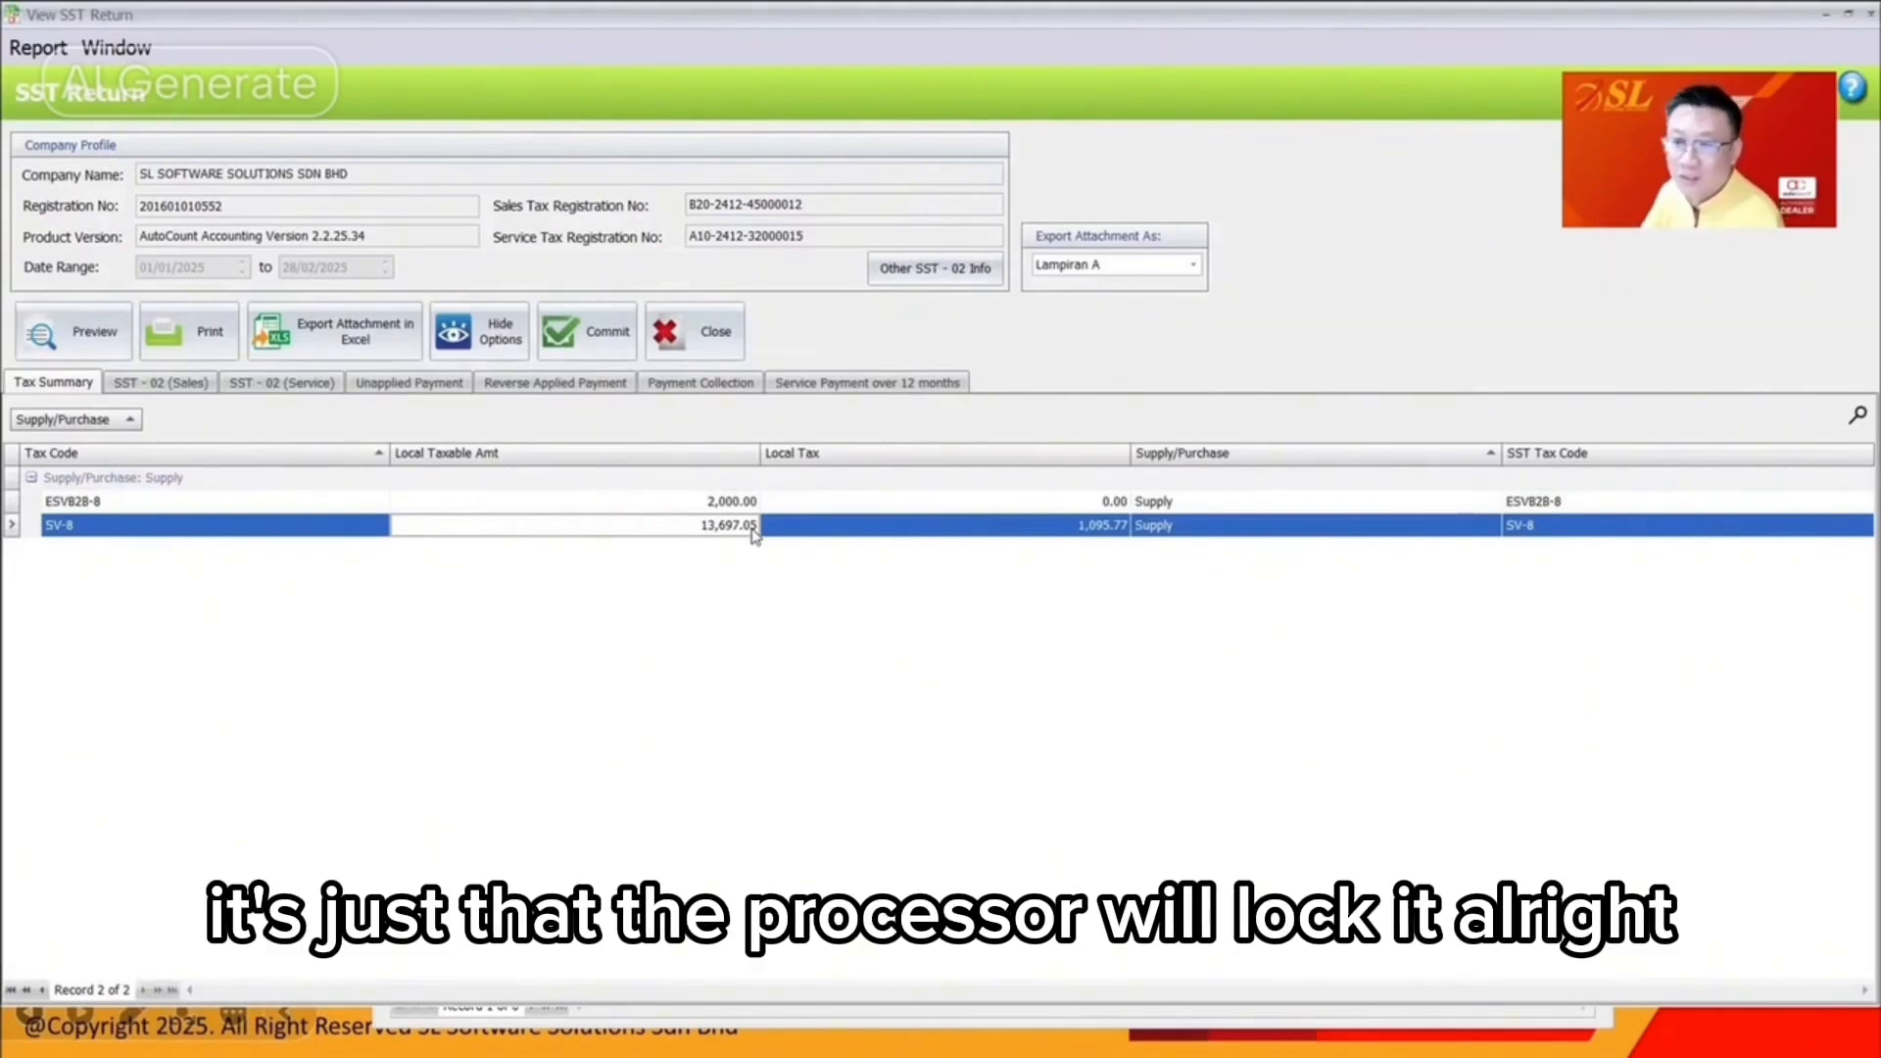
{"action": "left_click", "coordinate": [311, 382]}
{"action": "scroll", "coordinate": [963, 665], "scroll_direction": "down", "scroll_amount": 10}
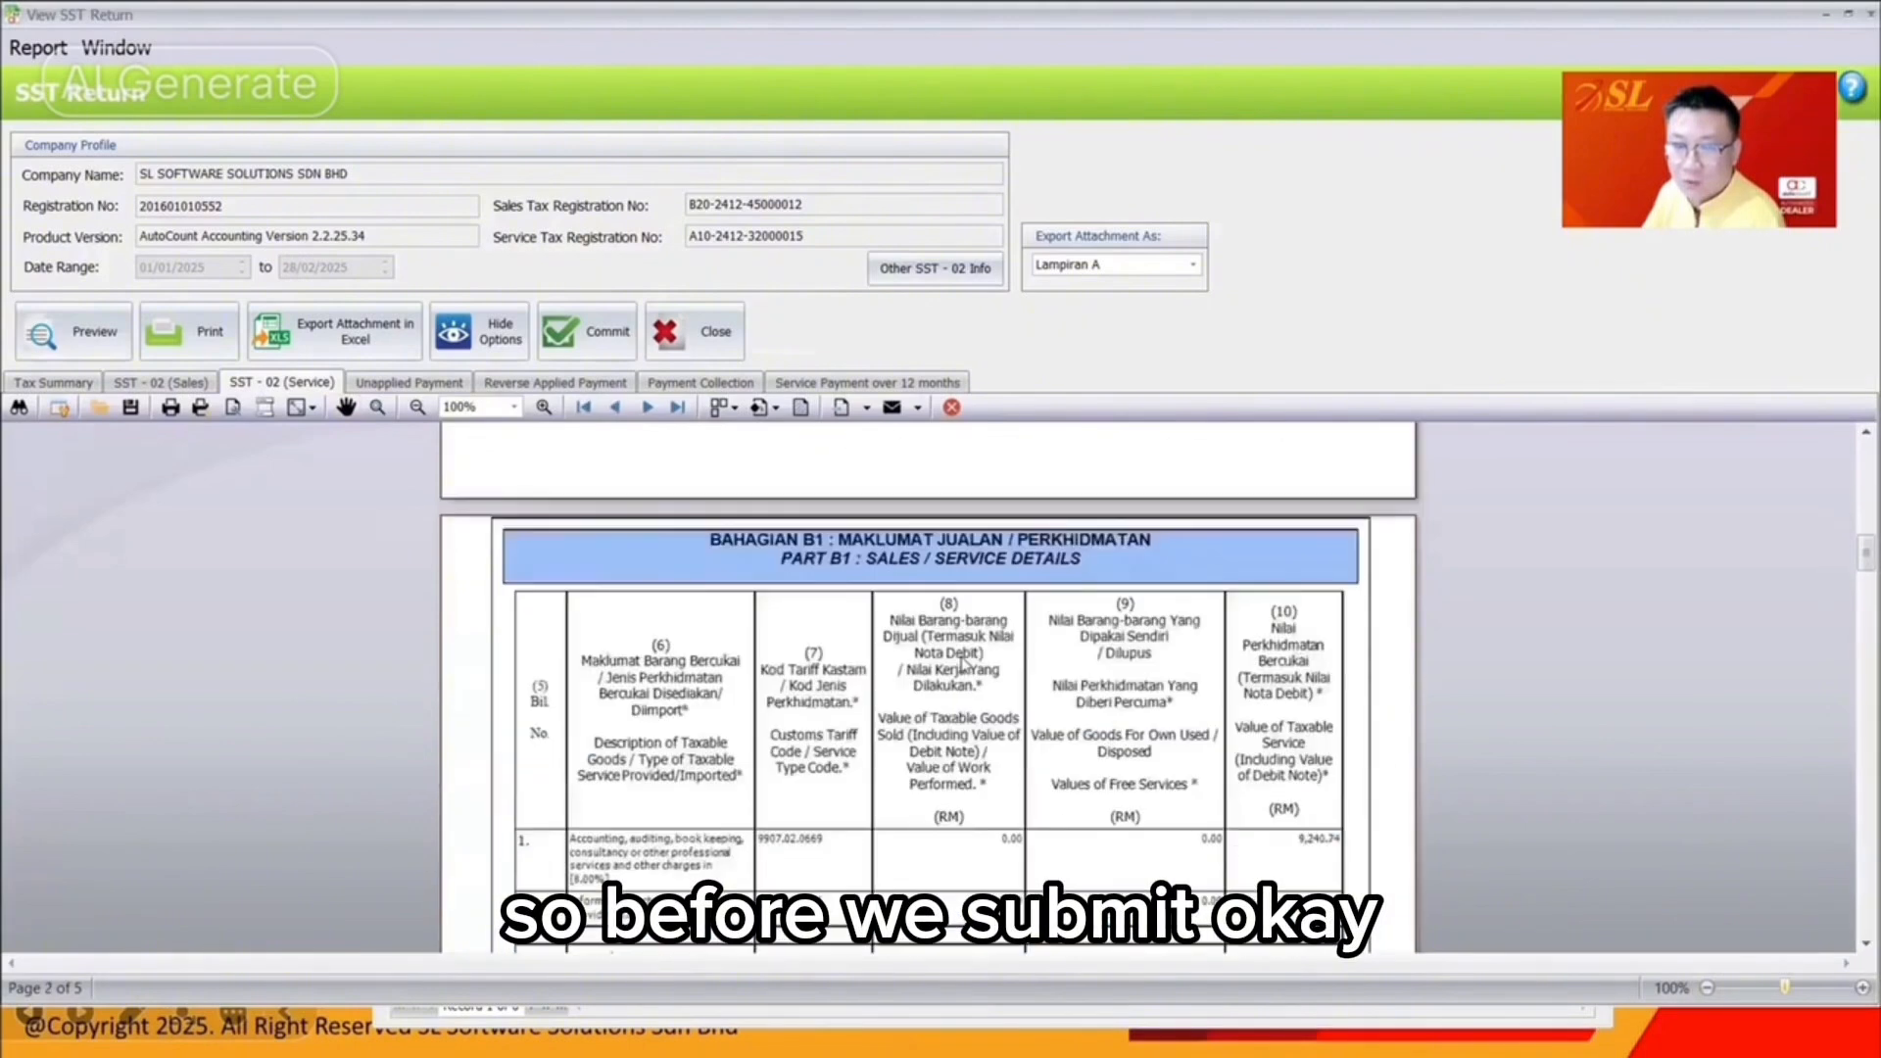
{"action": "scroll", "coordinate": [963, 665], "scroll_direction": "down", "scroll_amount": 4}
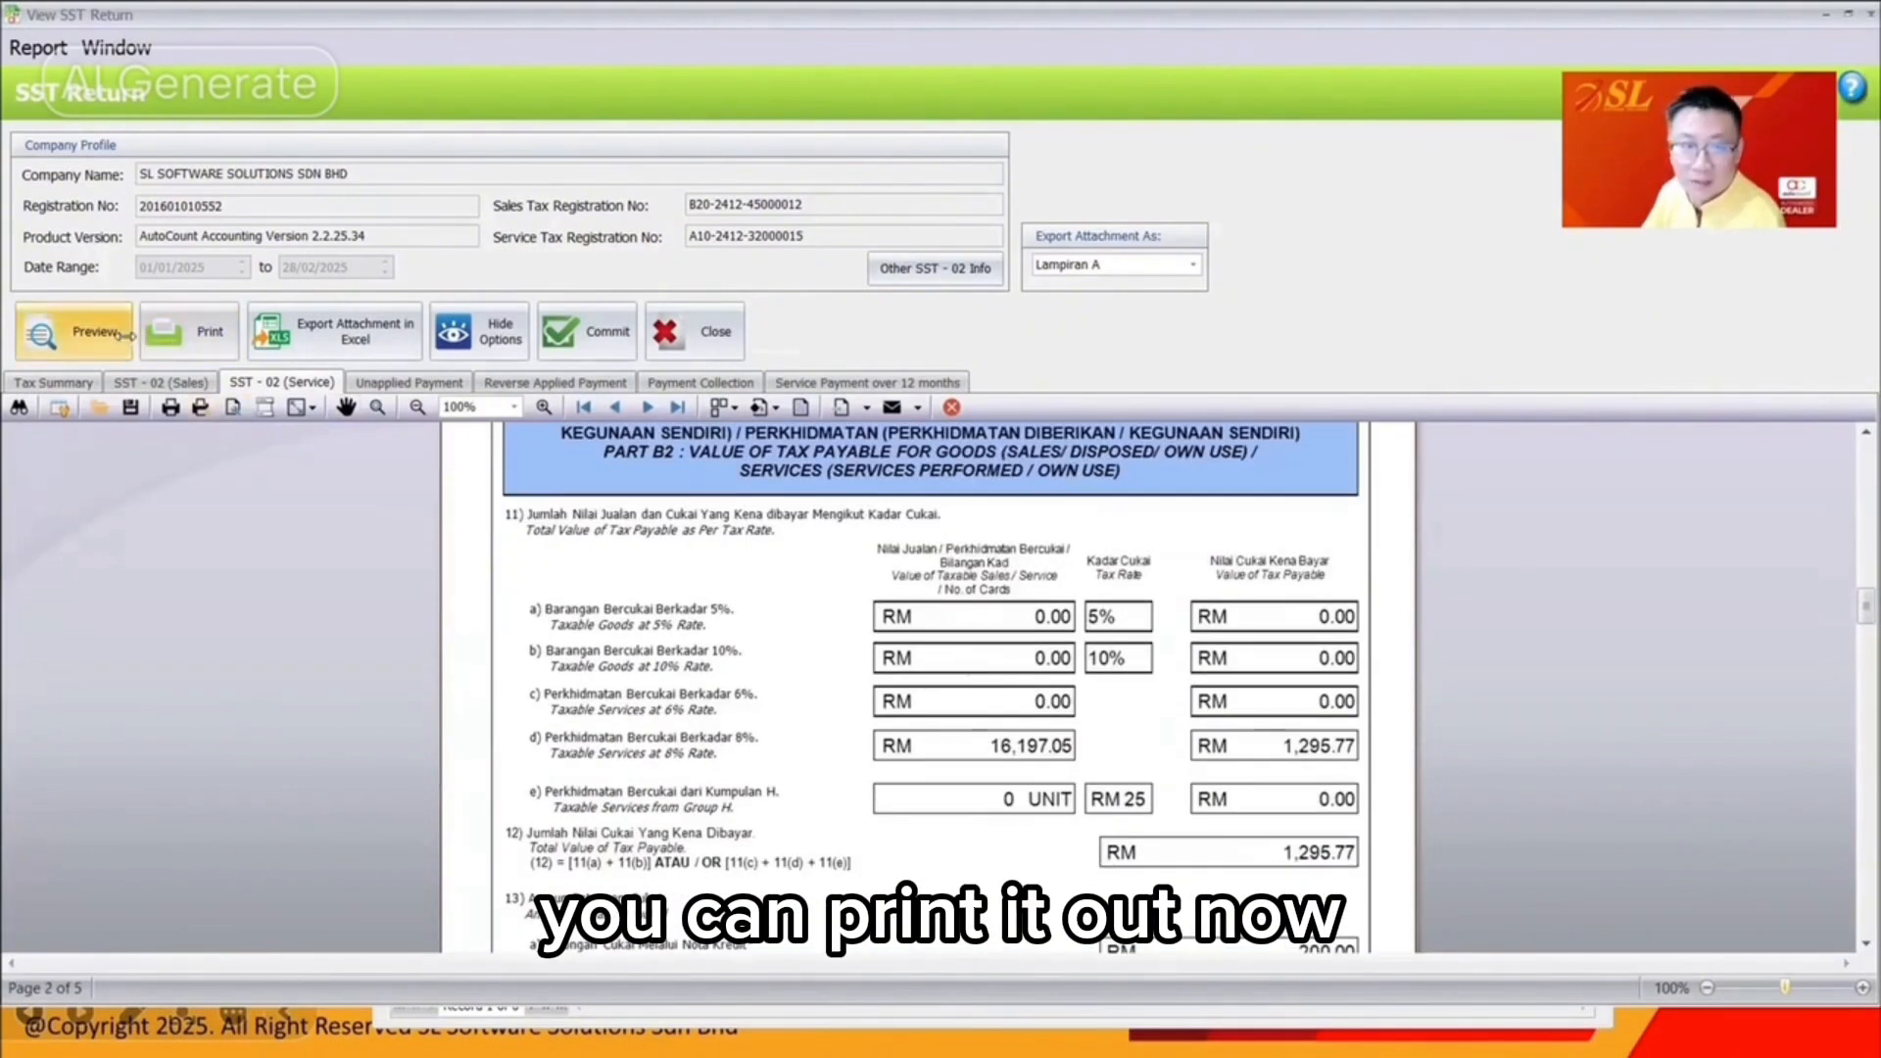
{"action": "left_click", "coordinate": [74, 331]}
{"action": "left_click", "coordinate": [1219, 690]}
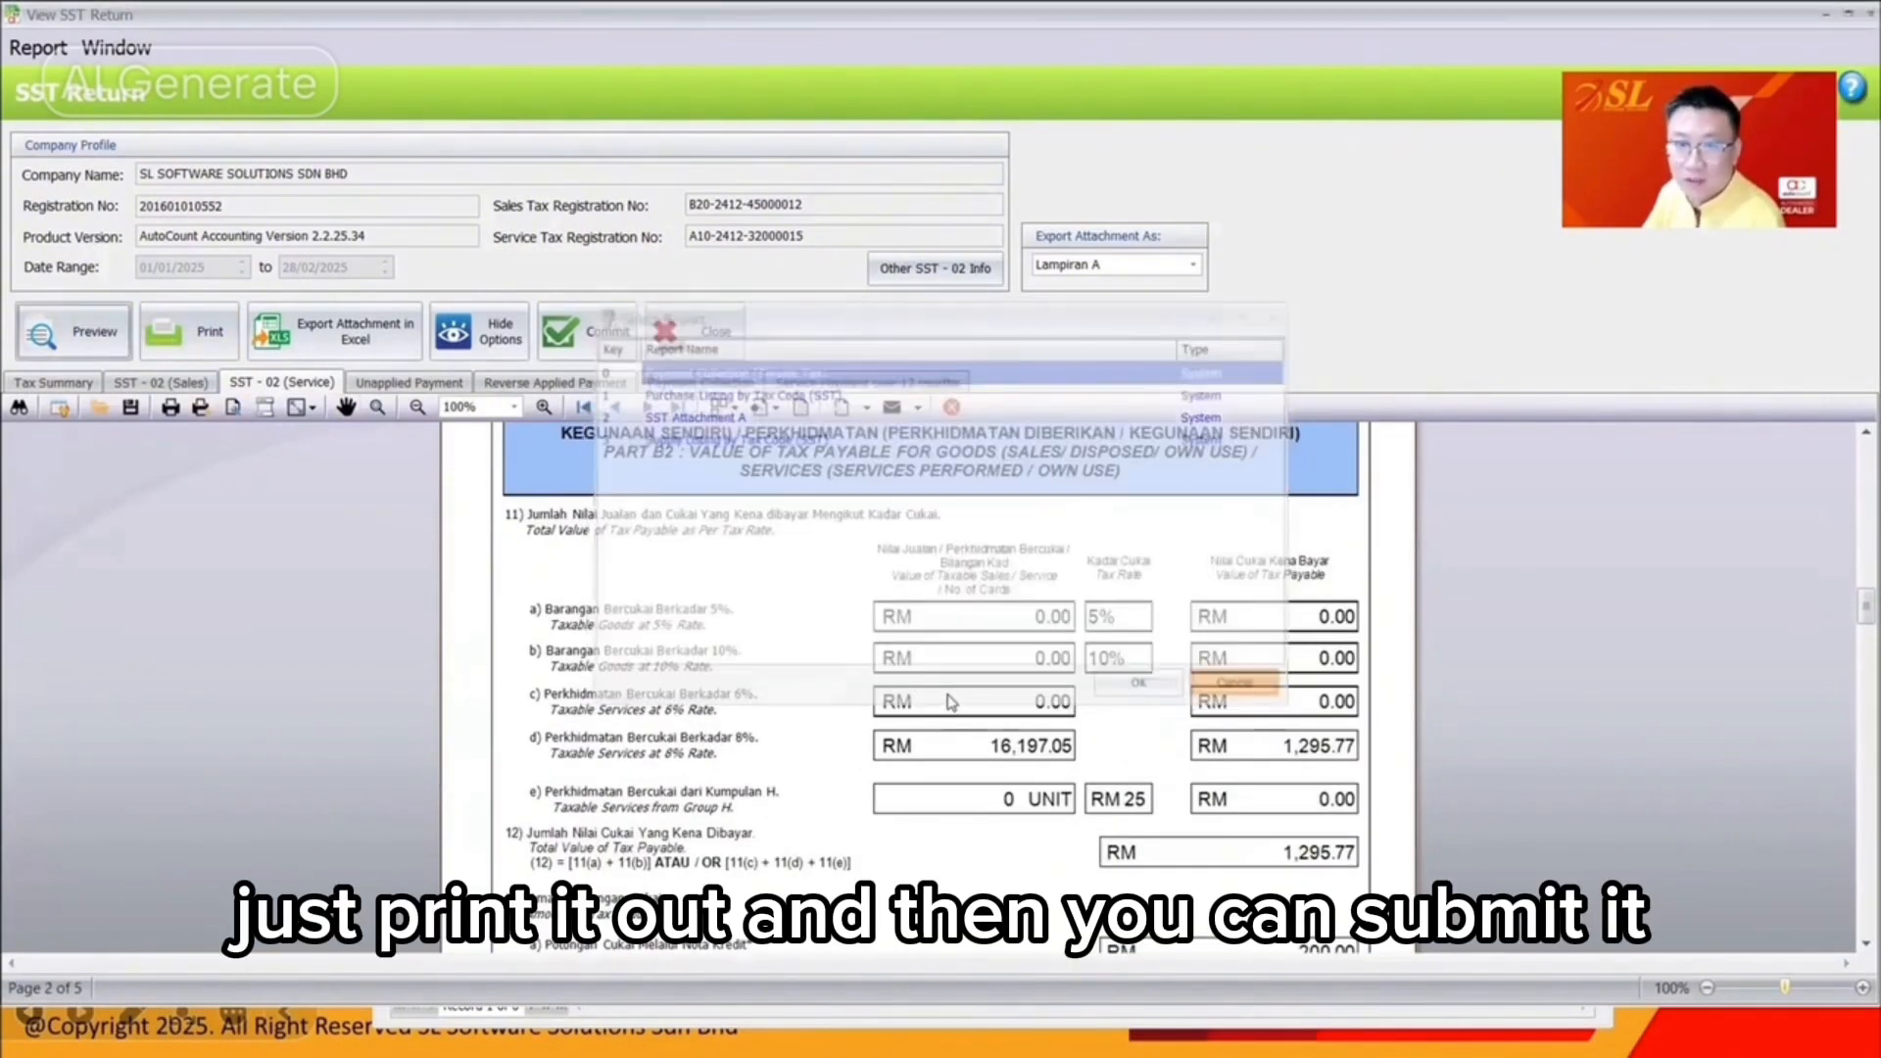
{"action": "scroll", "coordinate": [1219, 693], "scroll_direction": "down", "scroll_amount": 15}
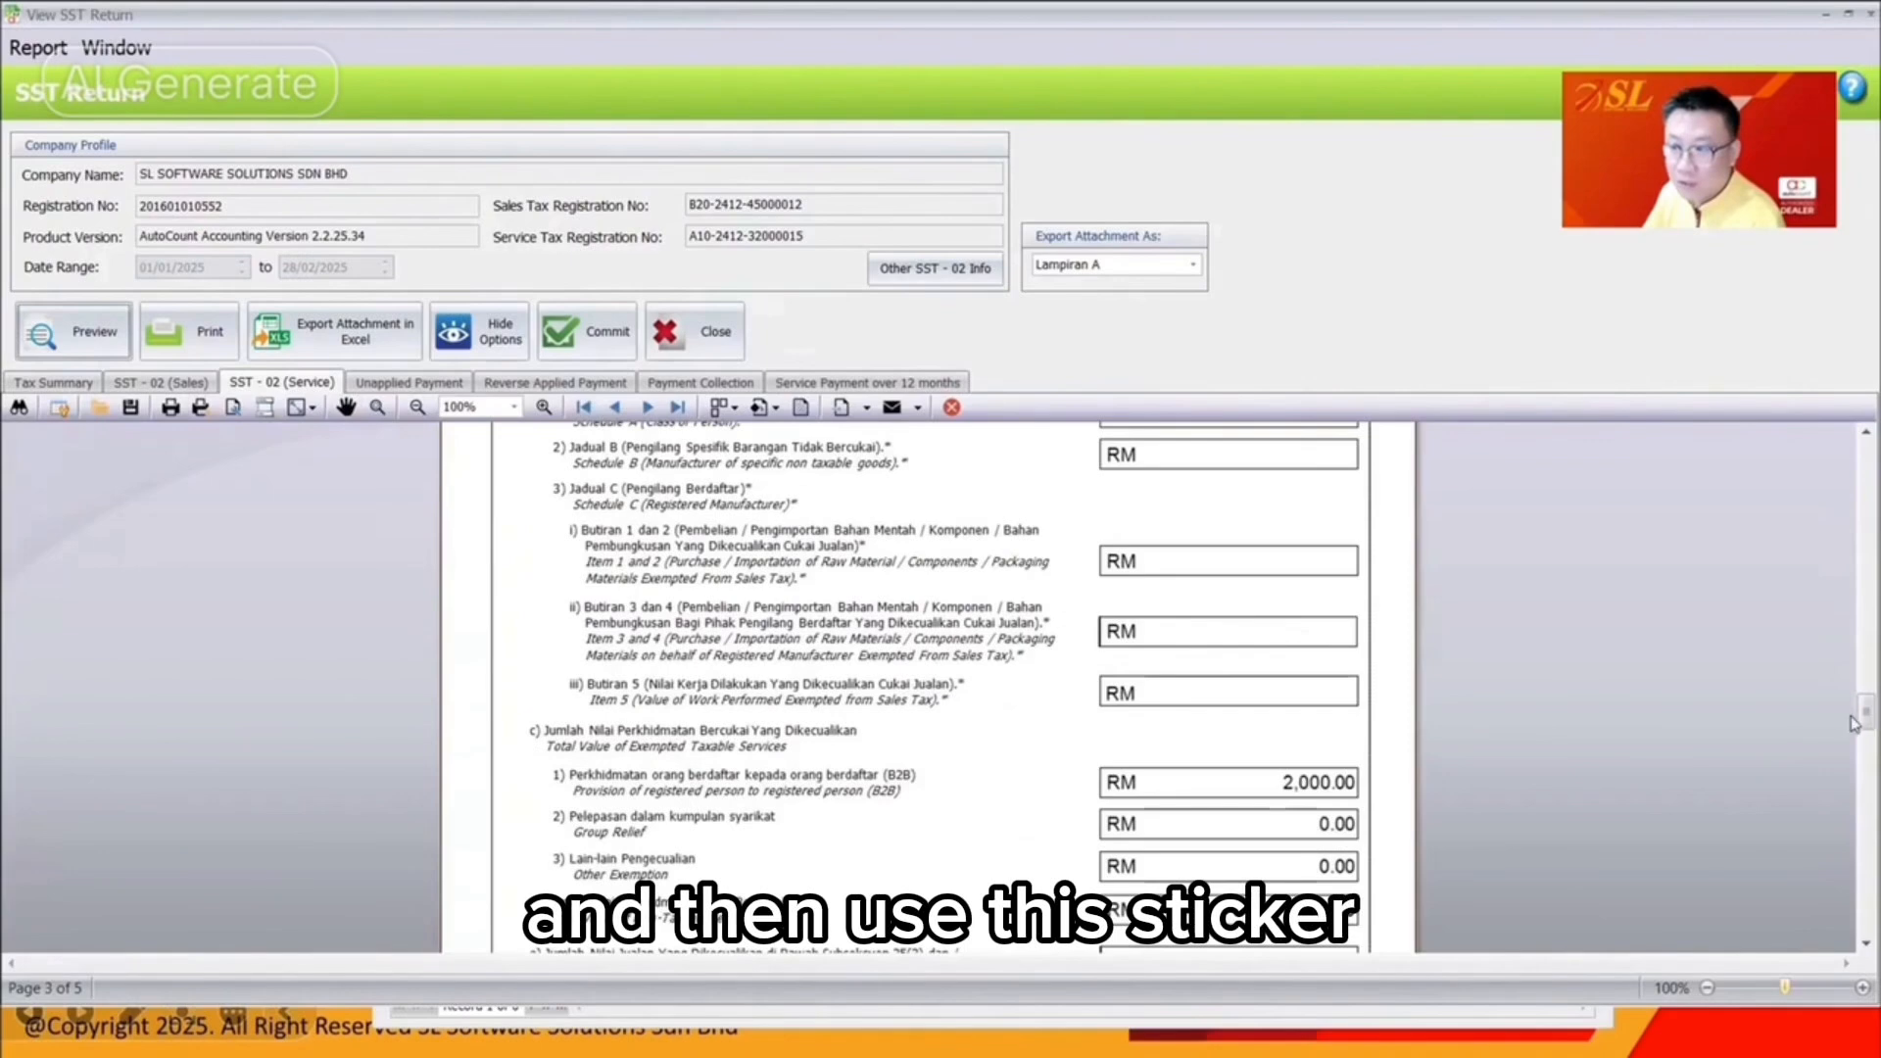
{"action": "left_click_drag", "start_coordinate": [1855, 723], "coordinate": [1855, 433]}
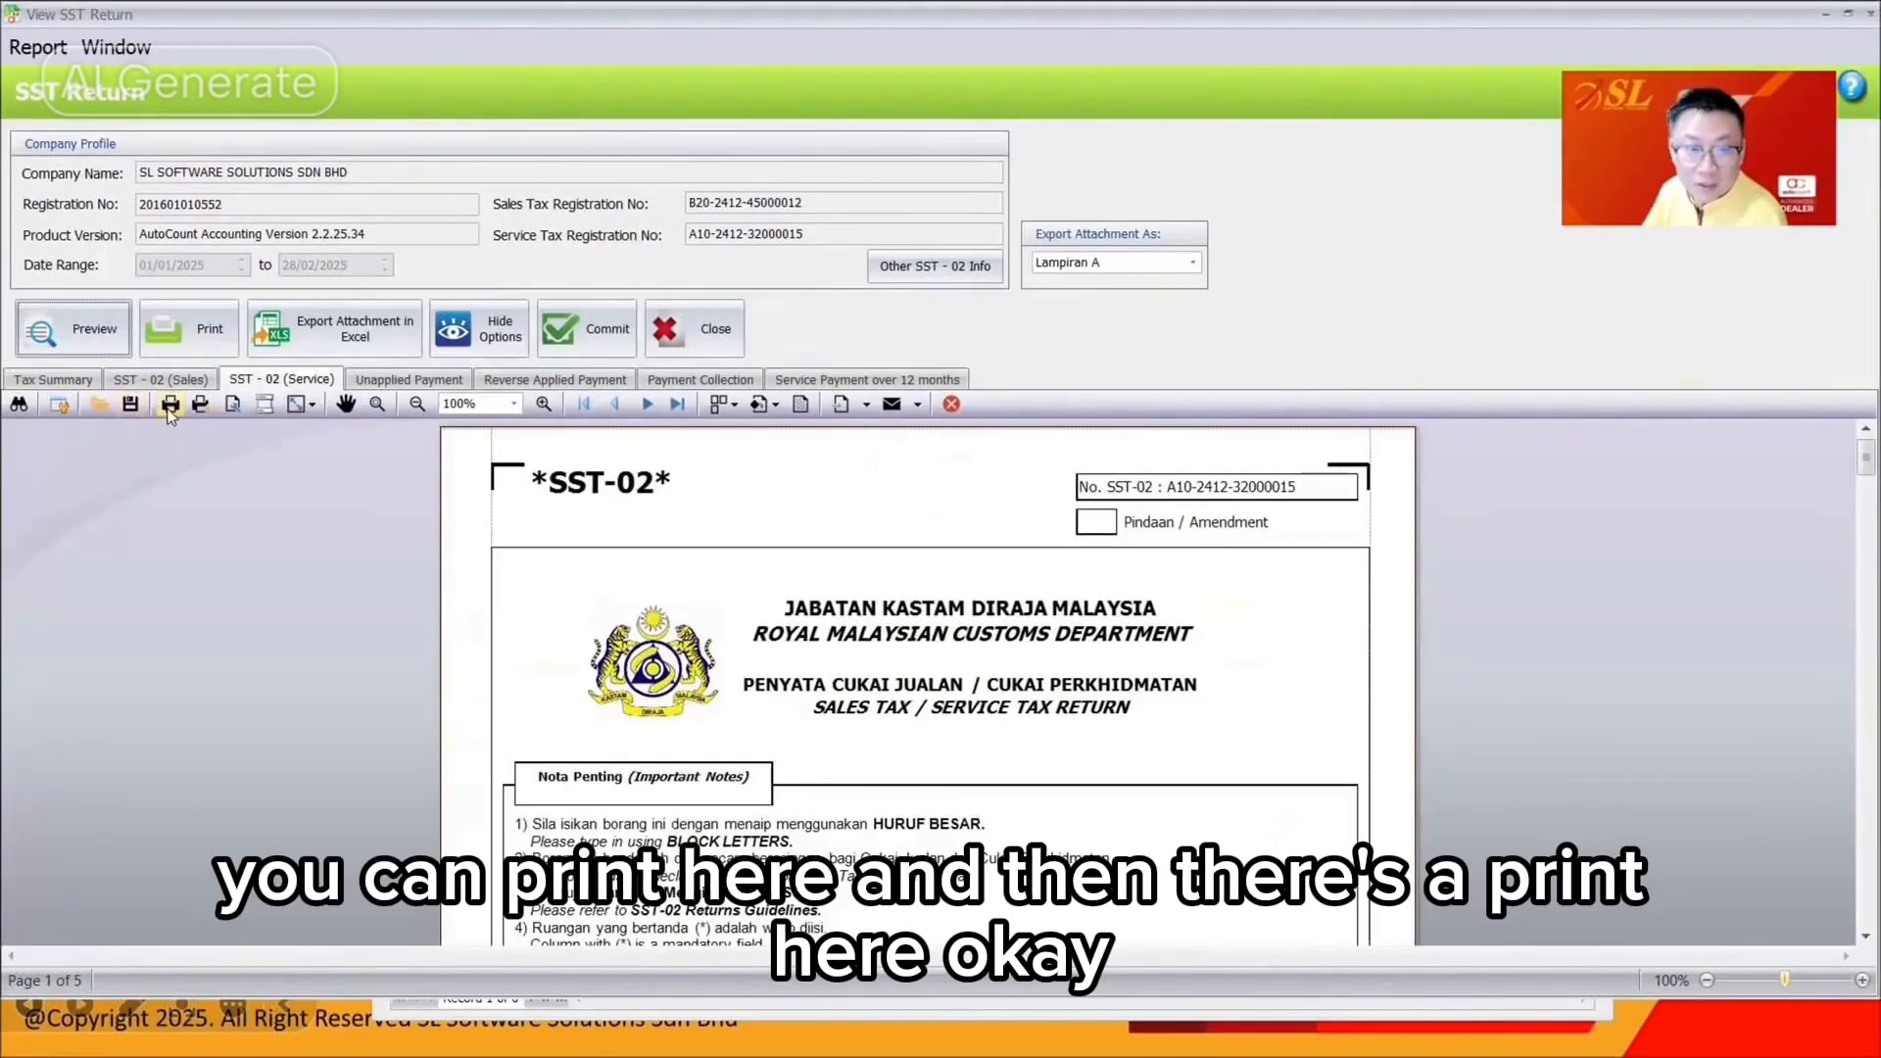
{"action": "left_click", "coordinate": [170, 405]}
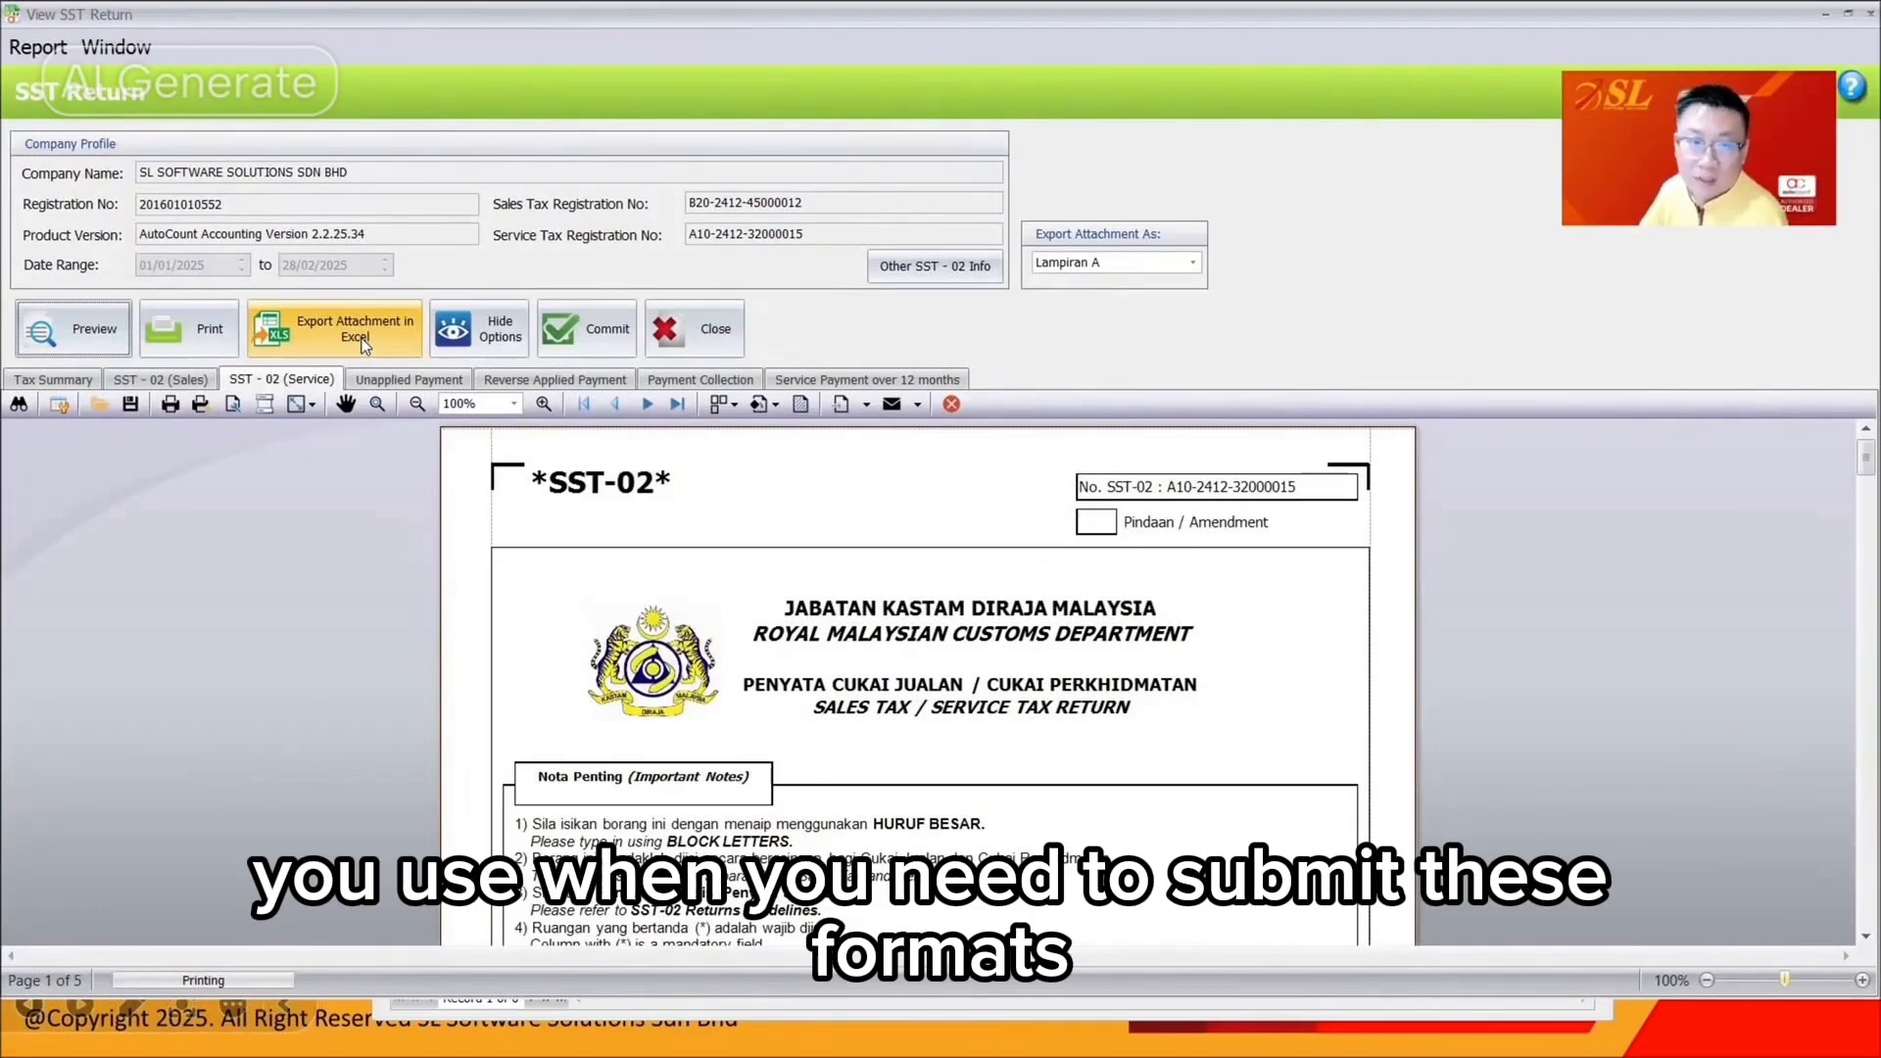
Preview the Payment Collection (Service Tax) report, then close the preview
{"action": "left_click", "coordinate": [74, 329]}
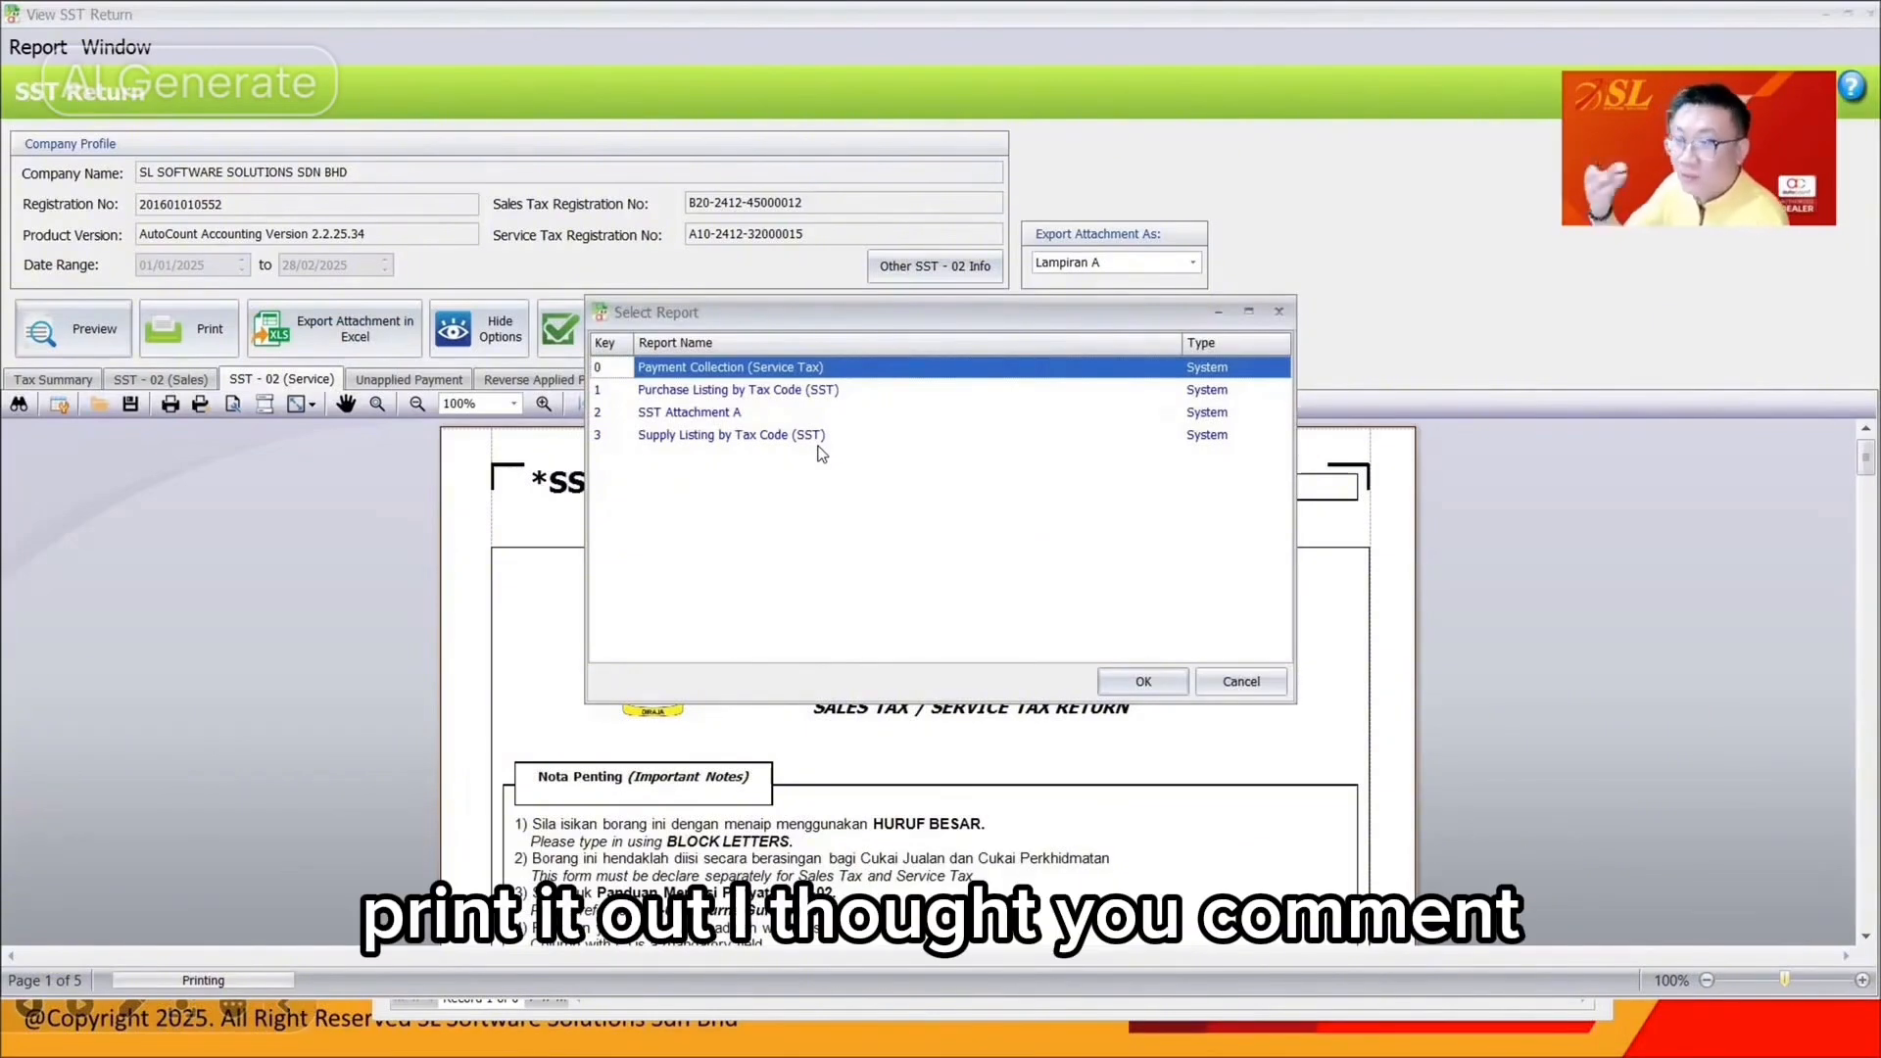
{"action": "double_click", "coordinate": [712, 375]}
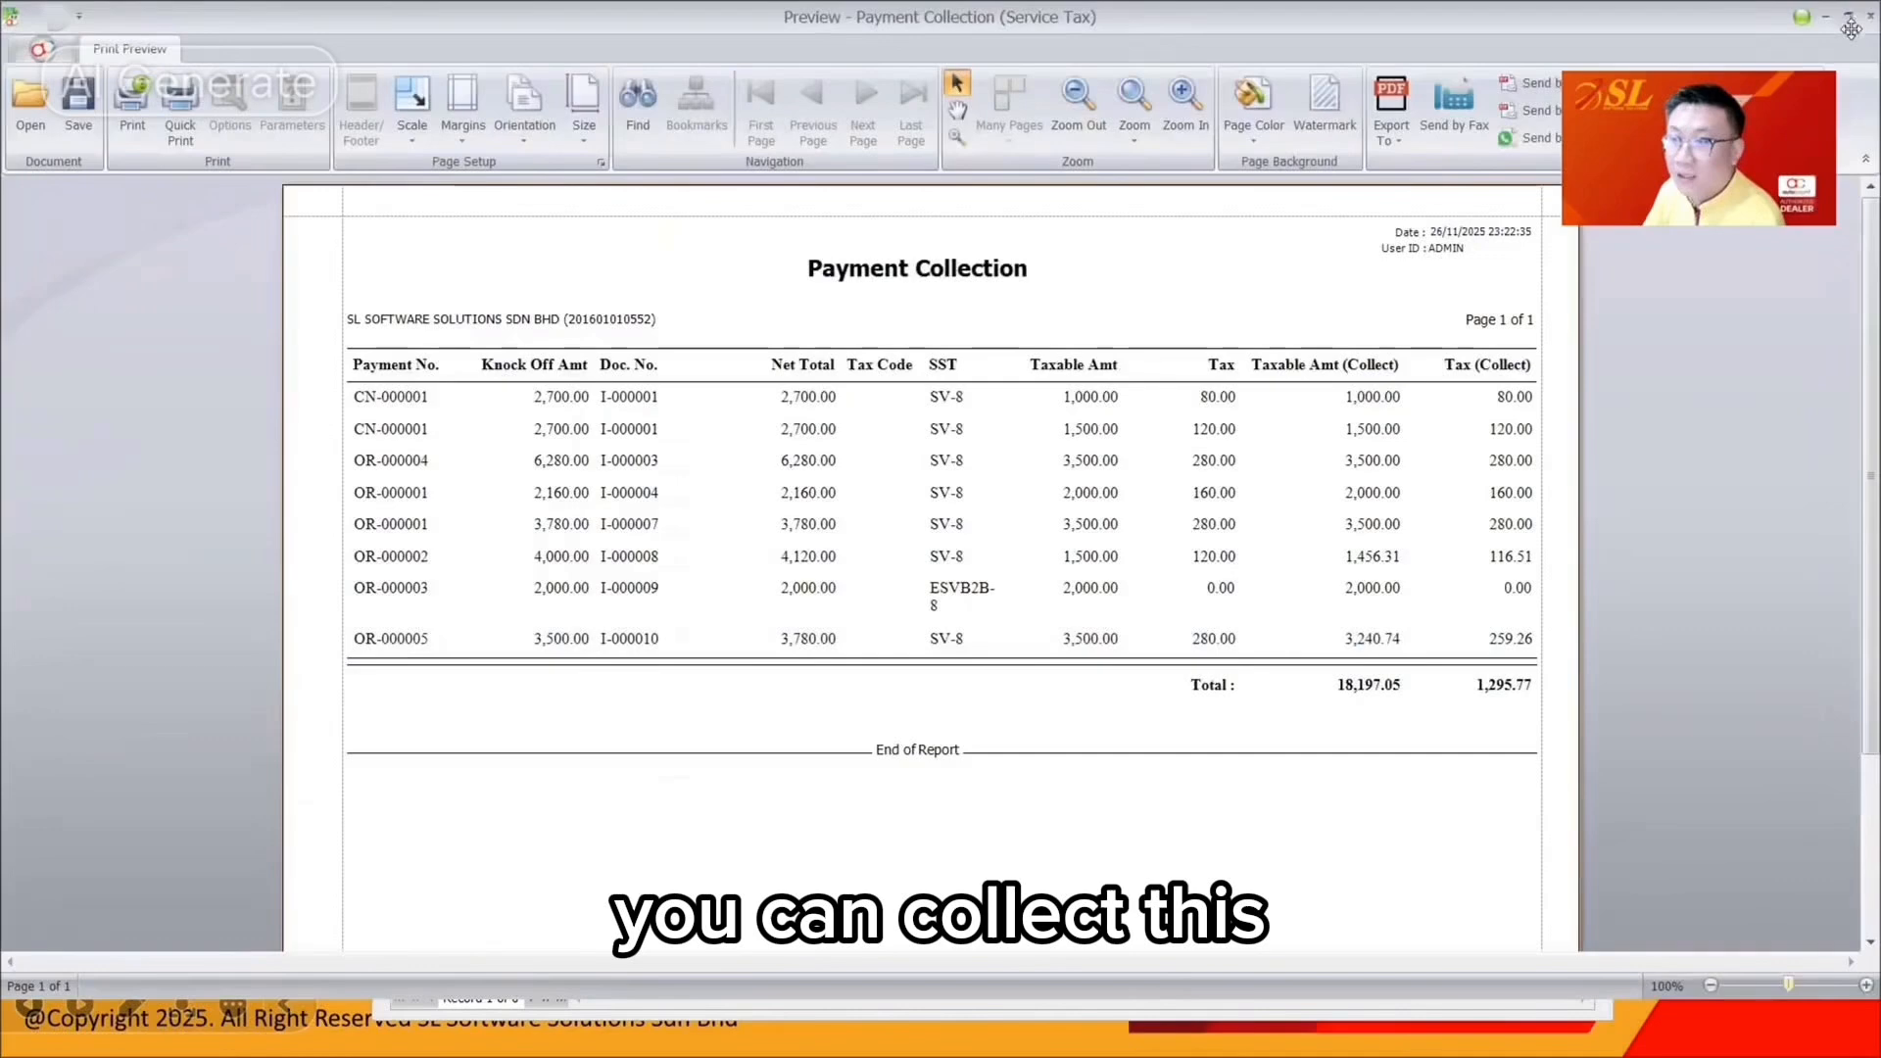
{"action": "left_click", "coordinate": [1870, 16]}
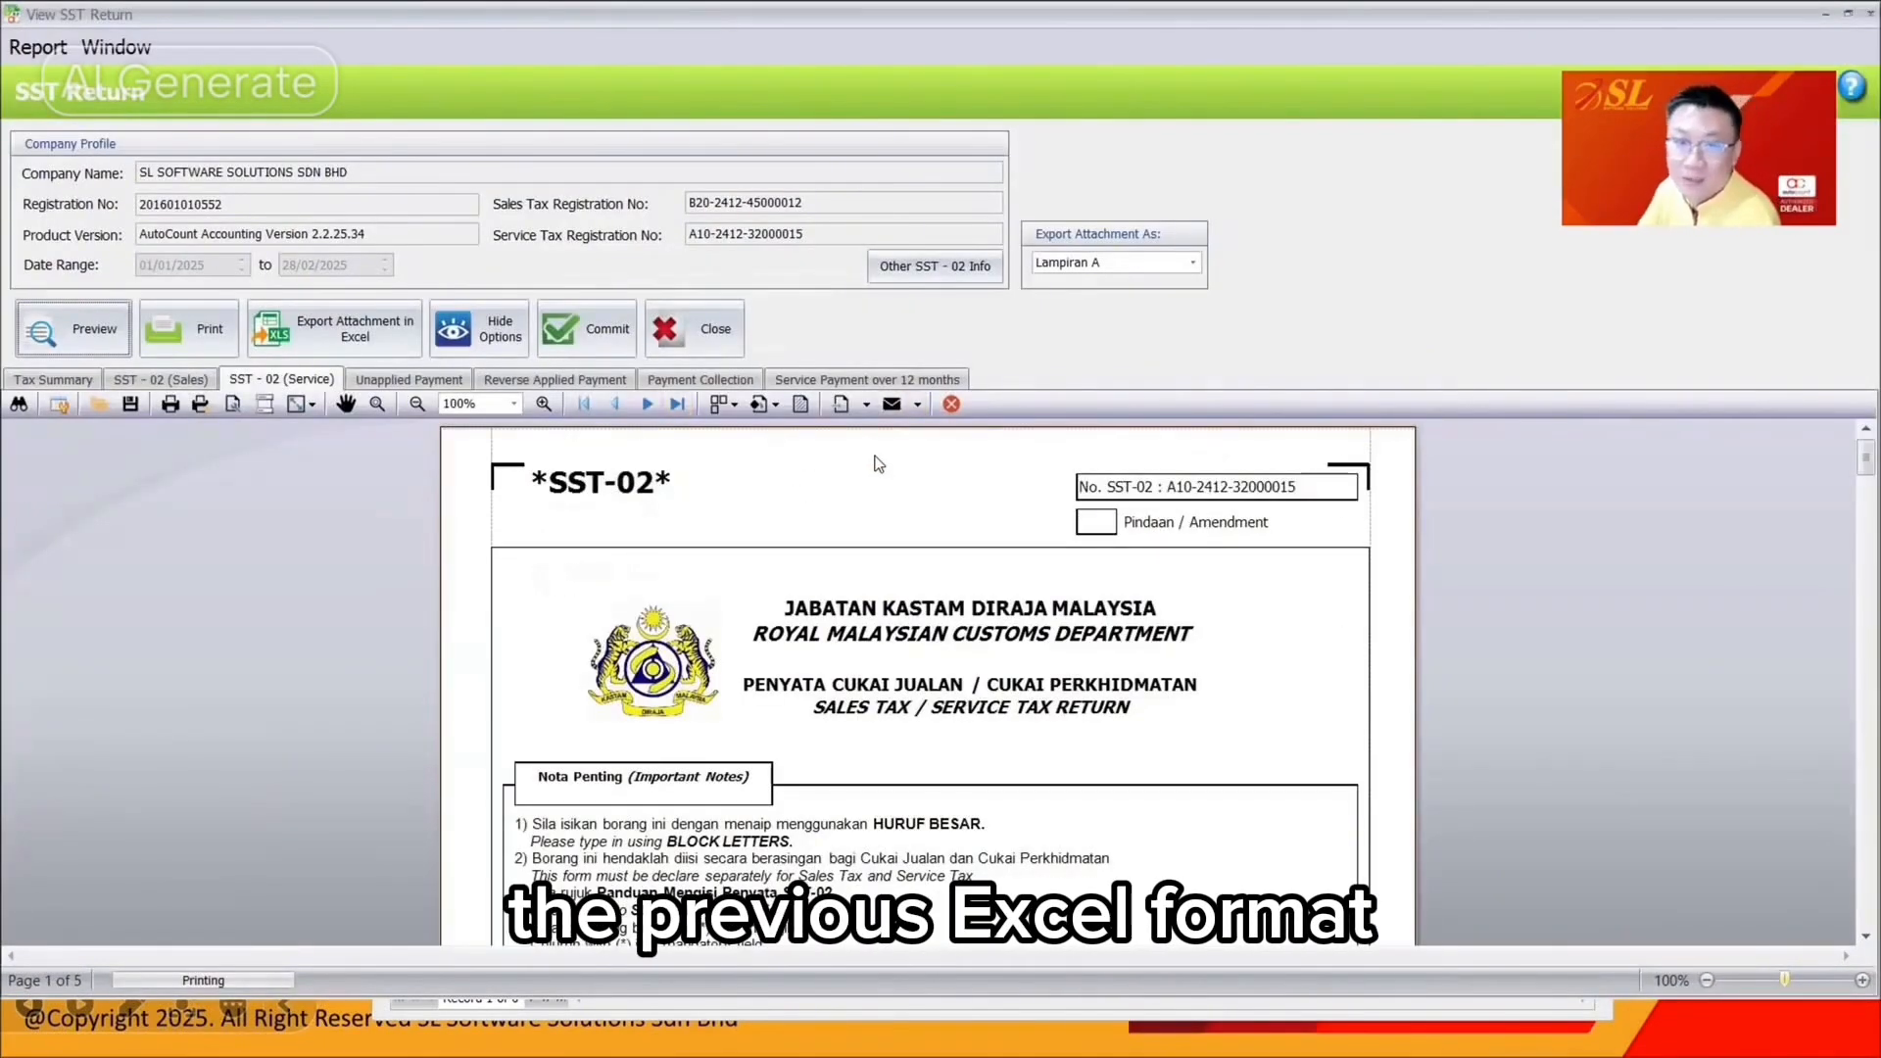
Check the Payment Collection, Tax Summary and Unapplied Payment tabs, then close the SST return
{"action": "left_click", "coordinate": [701, 380]}
{"action": "right_click", "coordinate": [1031, 449]}
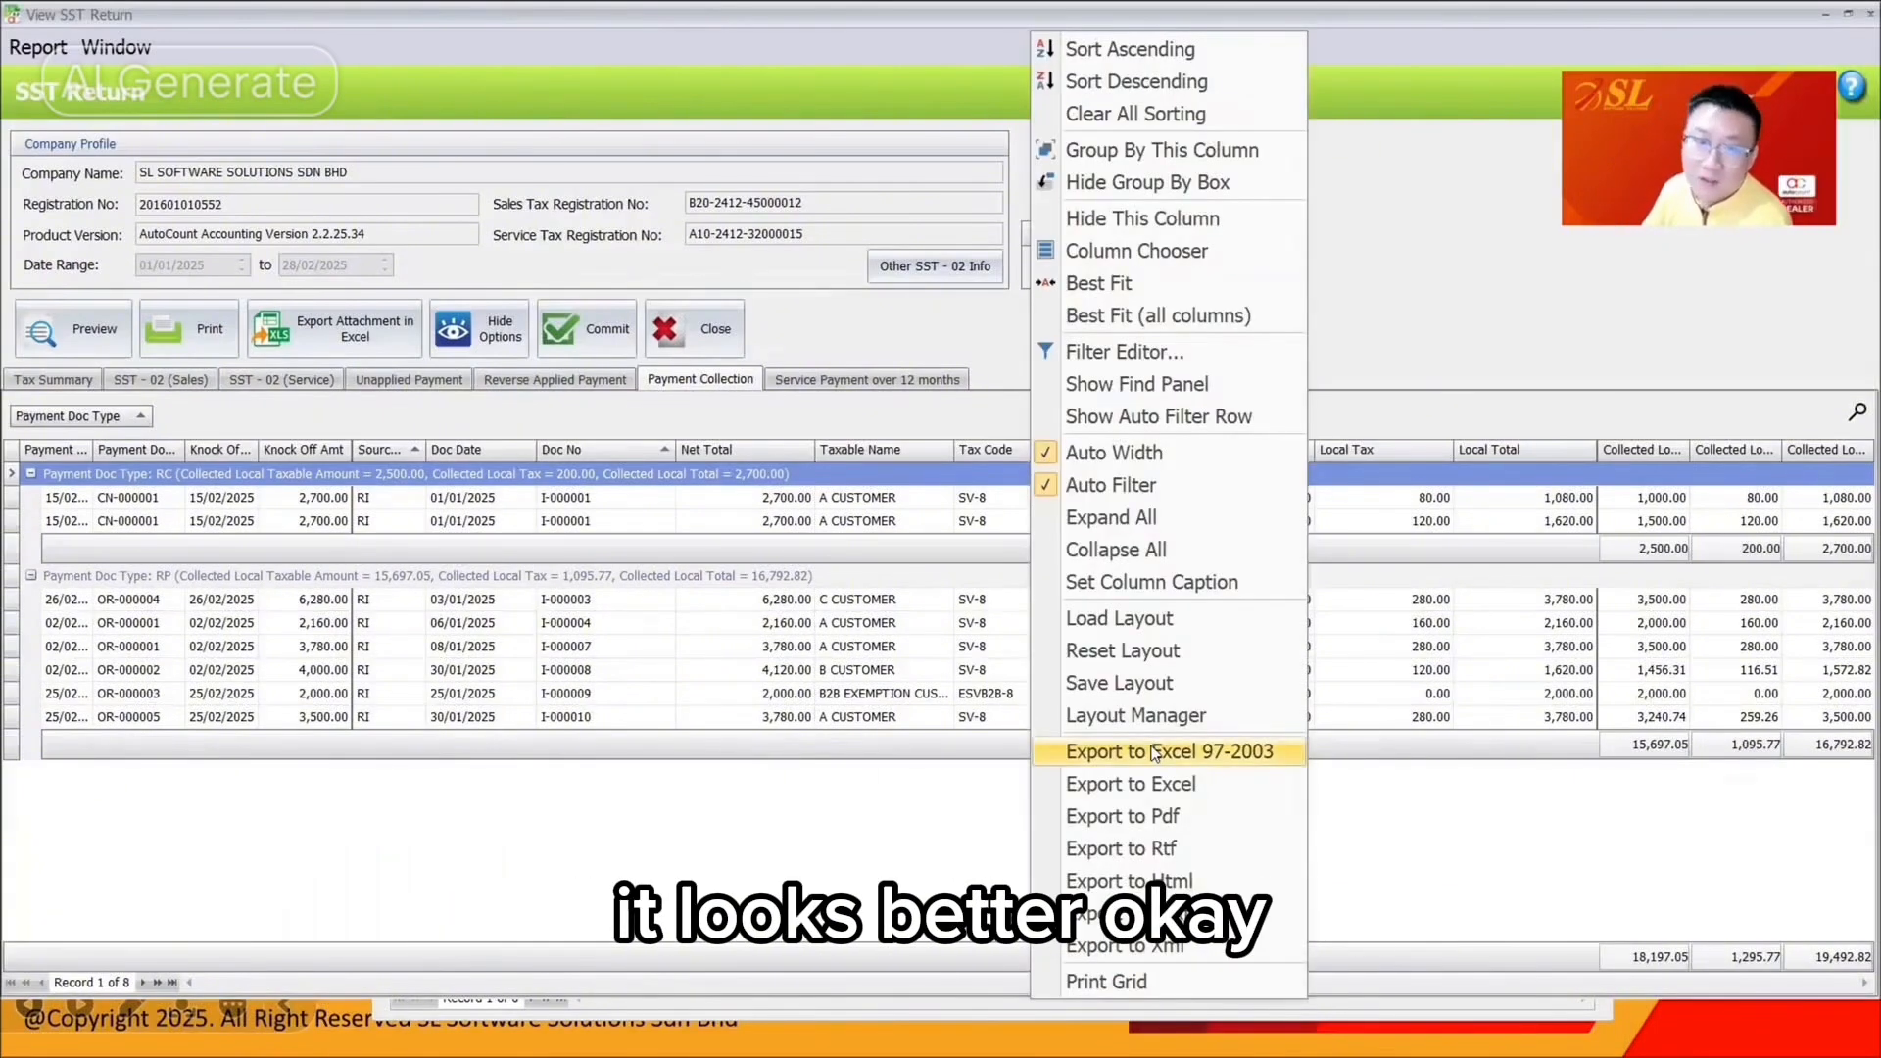
{"action": "left_click", "coordinate": [966, 312]}
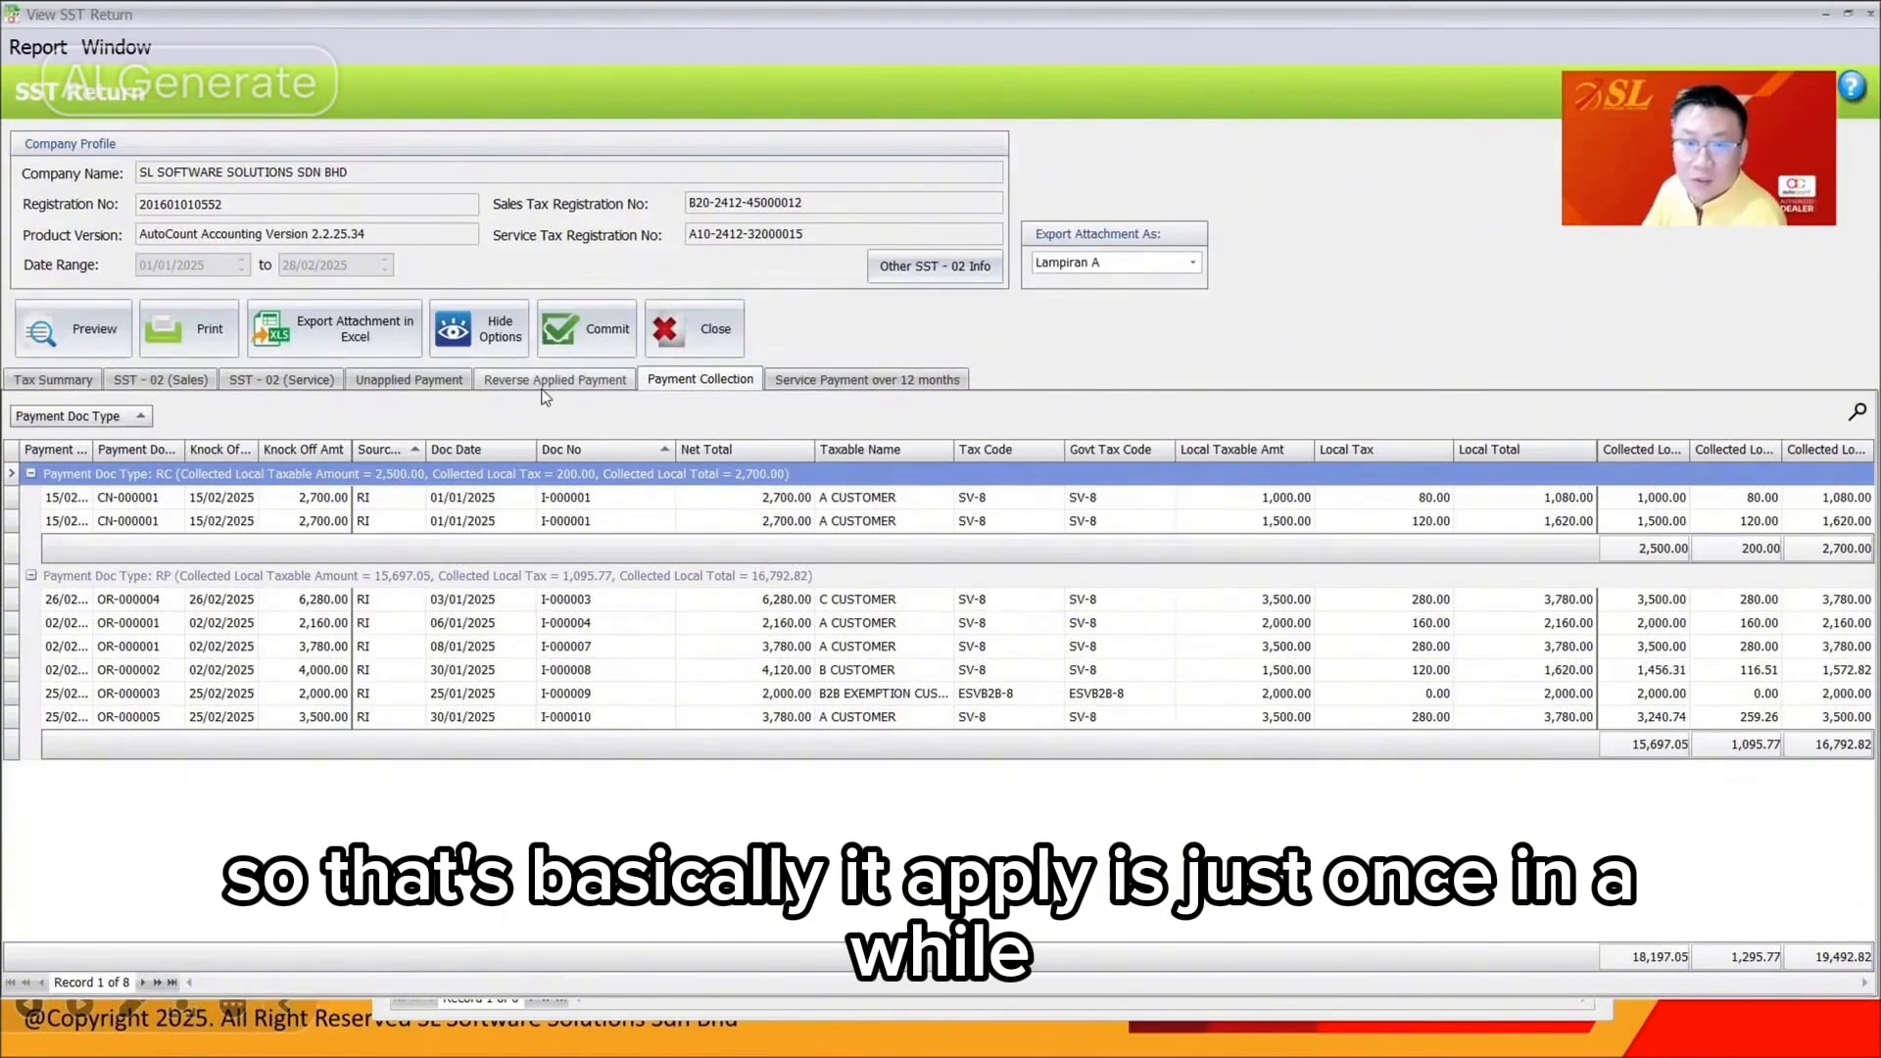
{"action": "left_click", "coordinate": [81, 382]}
{"action": "left_click", "coordinate": [400, 383]}
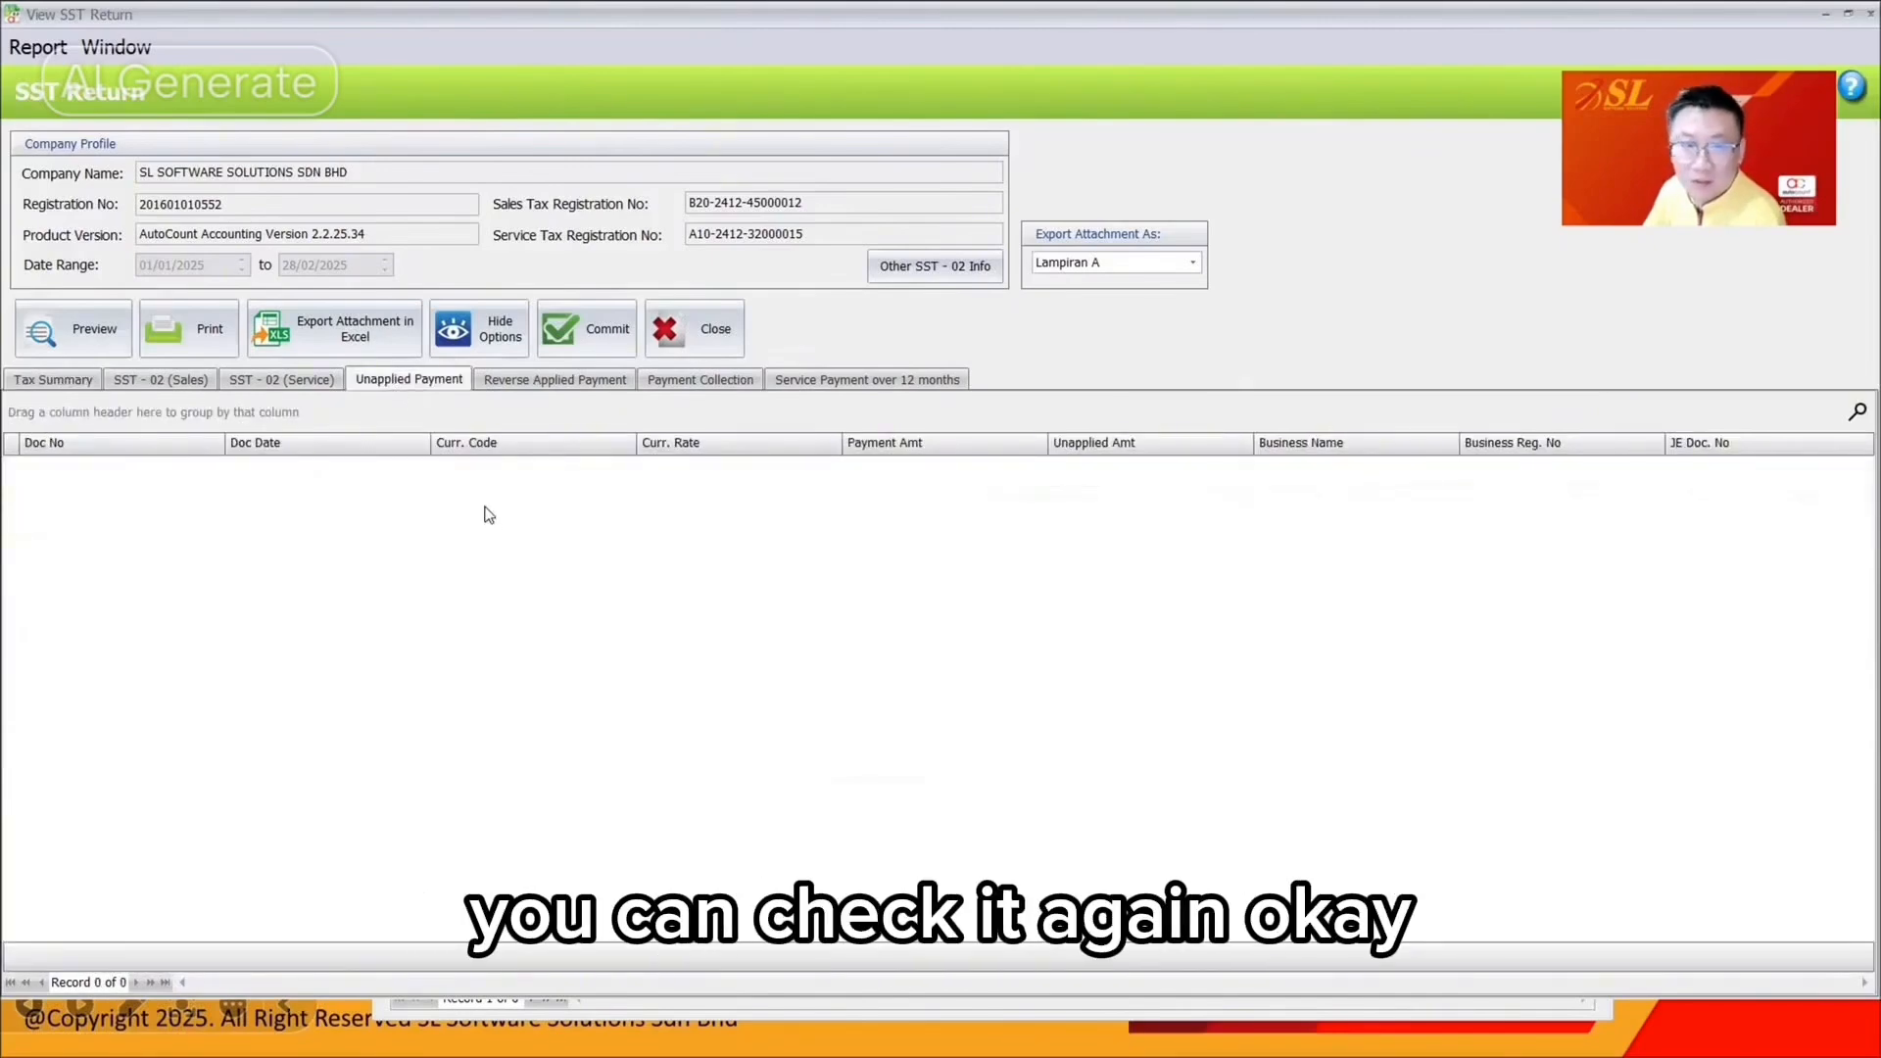
{"action": "left_click", "coordinate": [715, 342]}
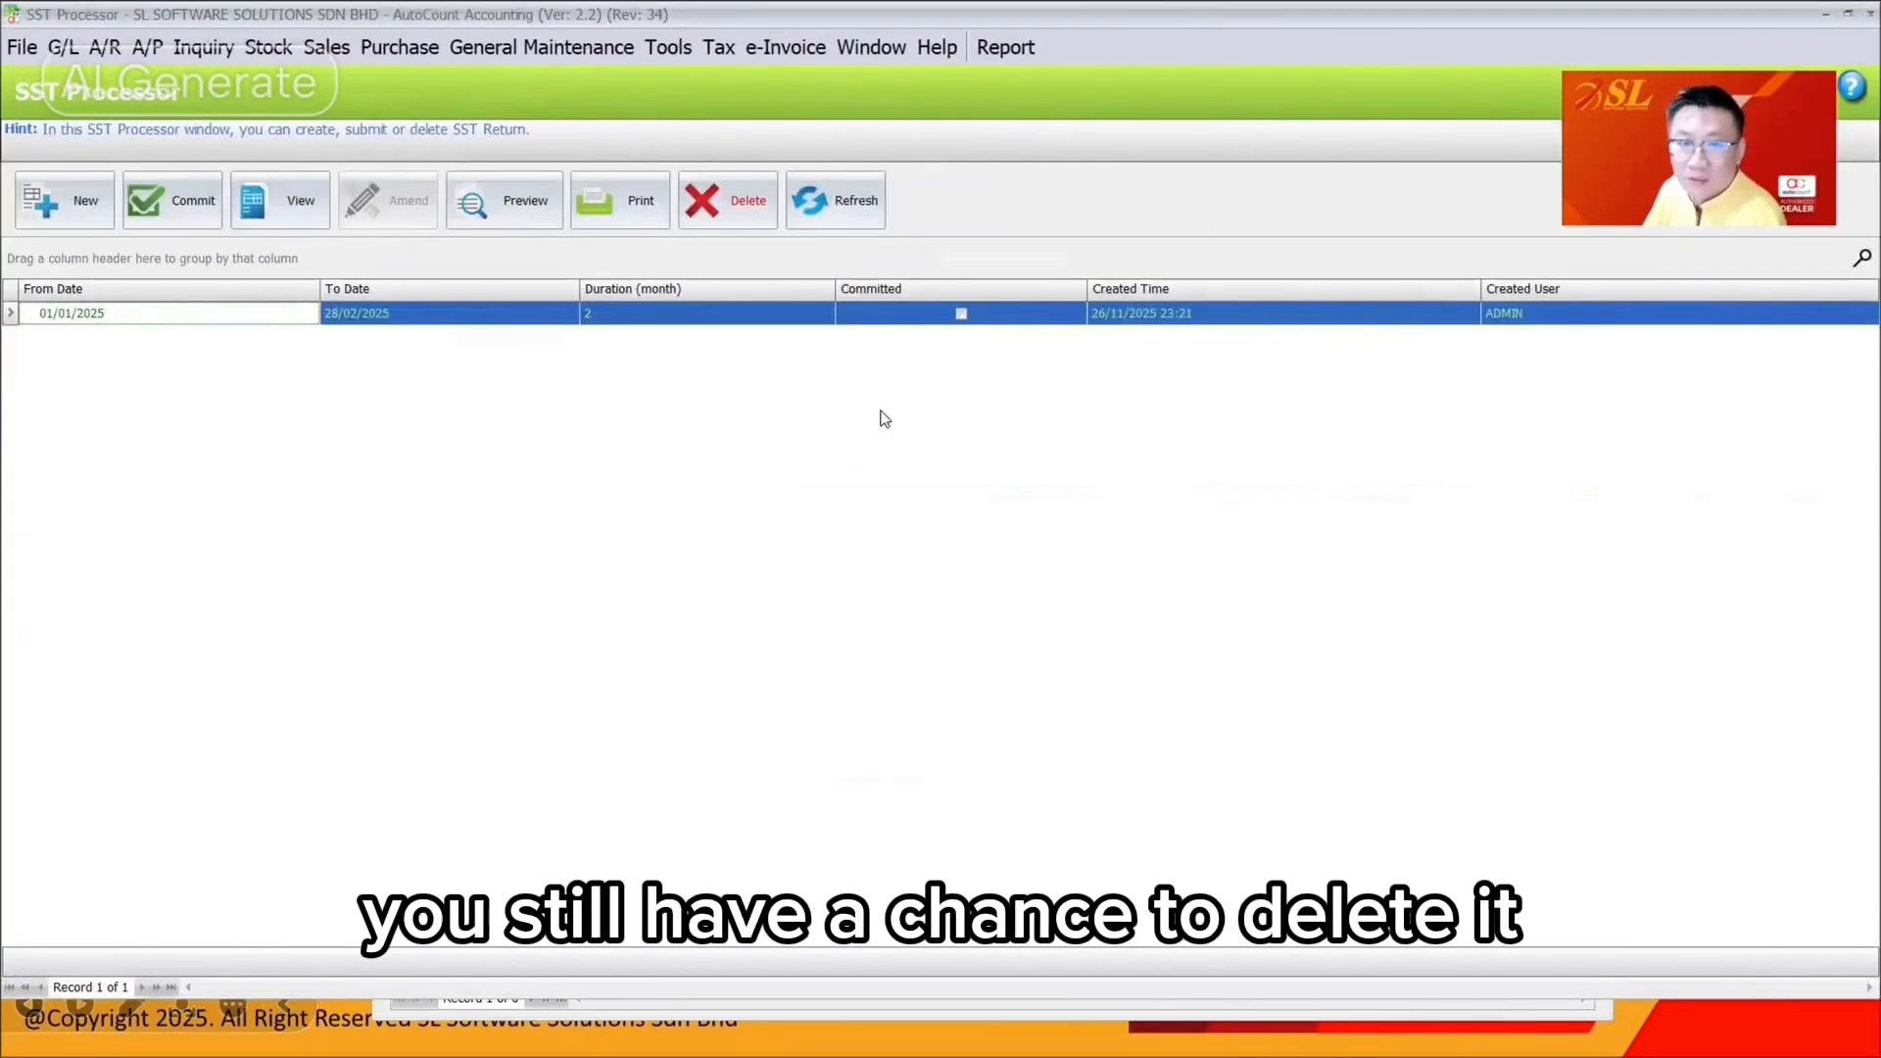
Start committing the Jan–Feb 2025 return with the ADMIN password and accept the missing SST-02 info warning
{"action": "left_click", "coordinate": [656, 315]}
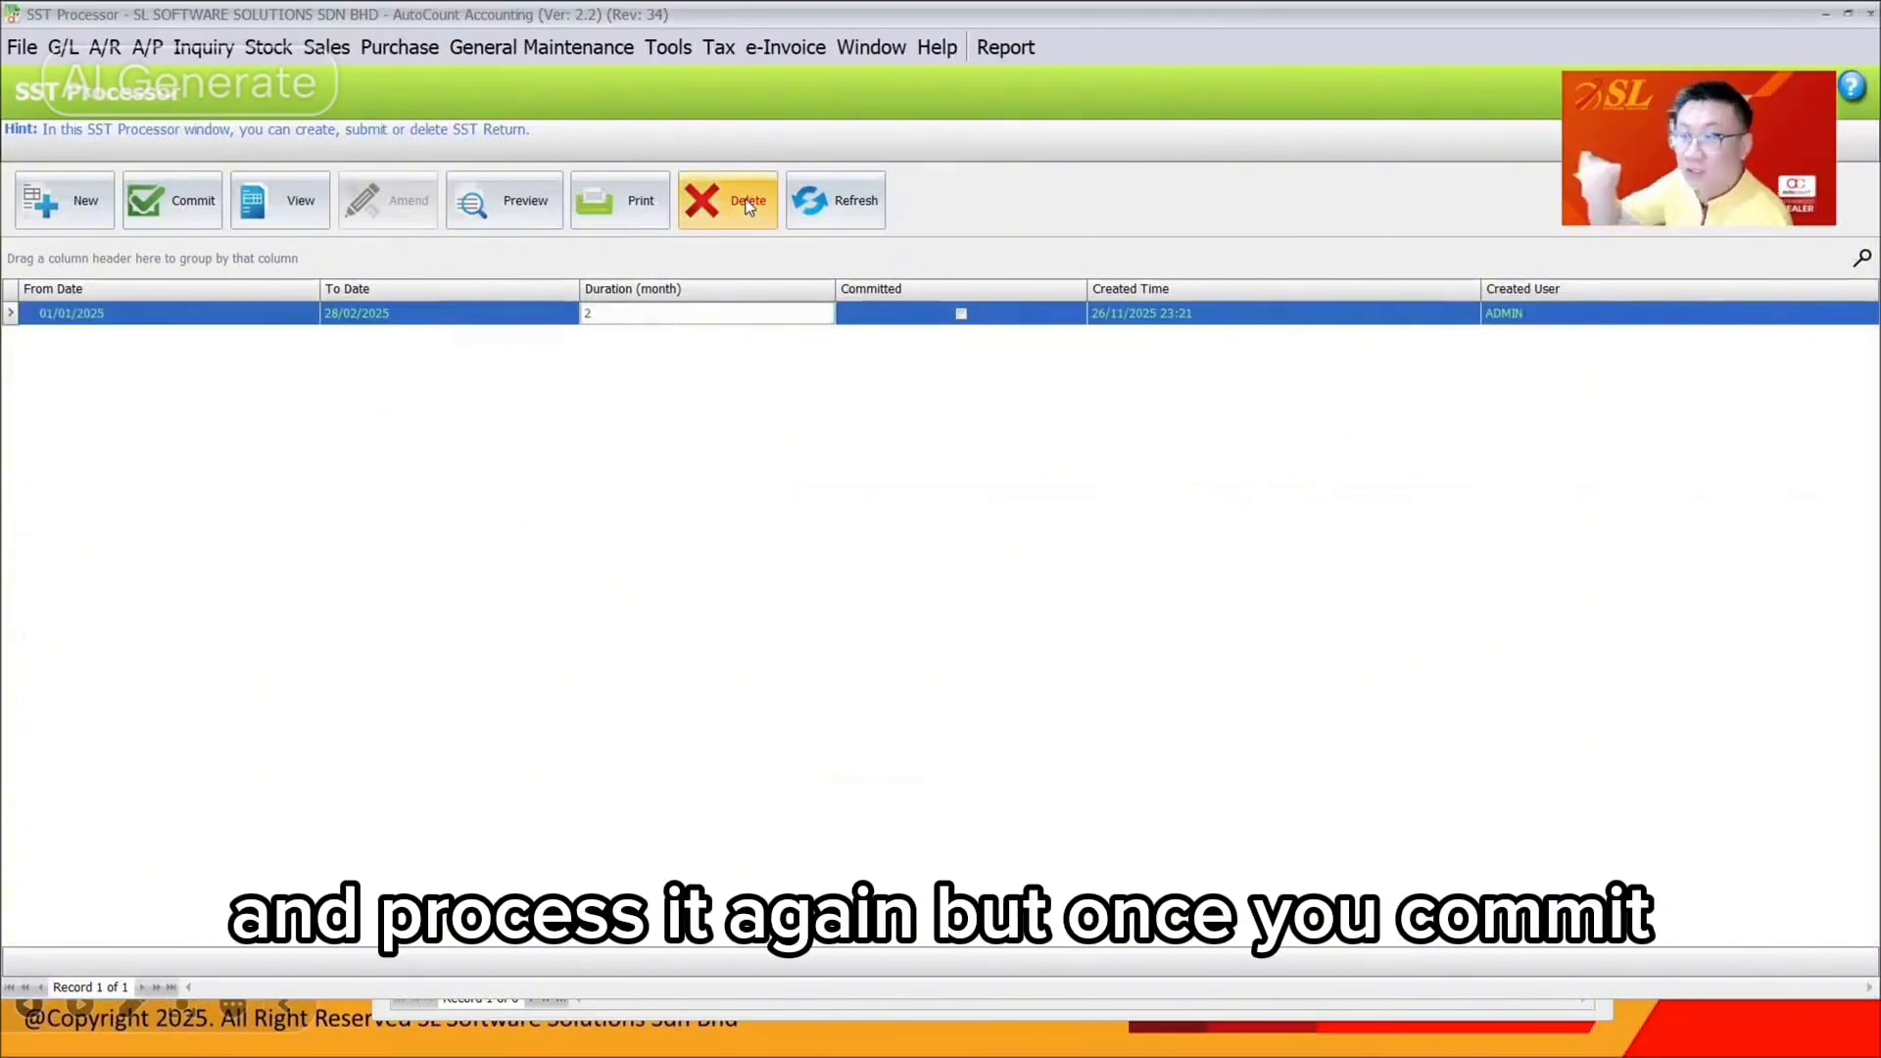
{"action": "left_click", "coordinate": [185, 197]}
{"action": "type", "text": "******"}
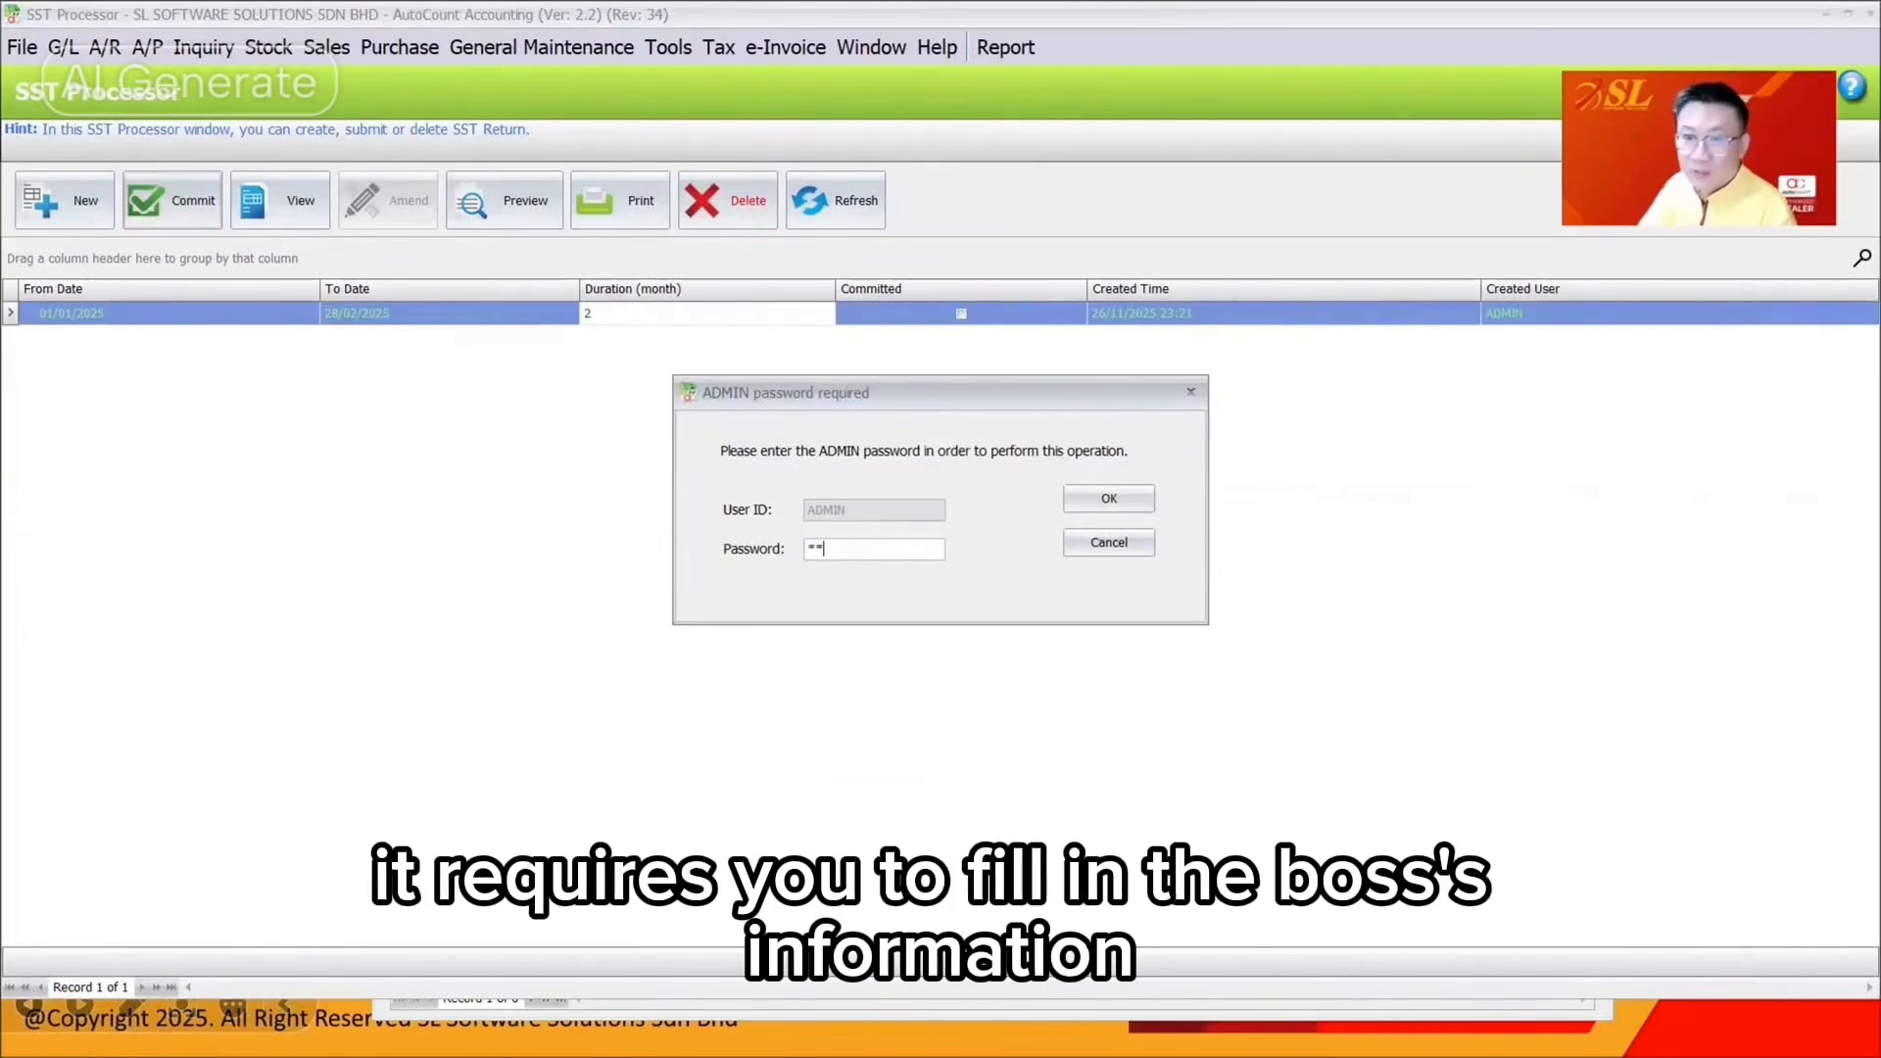
{"action": "key", "text": "Return"}
{"action": "key", "text": "Return"}
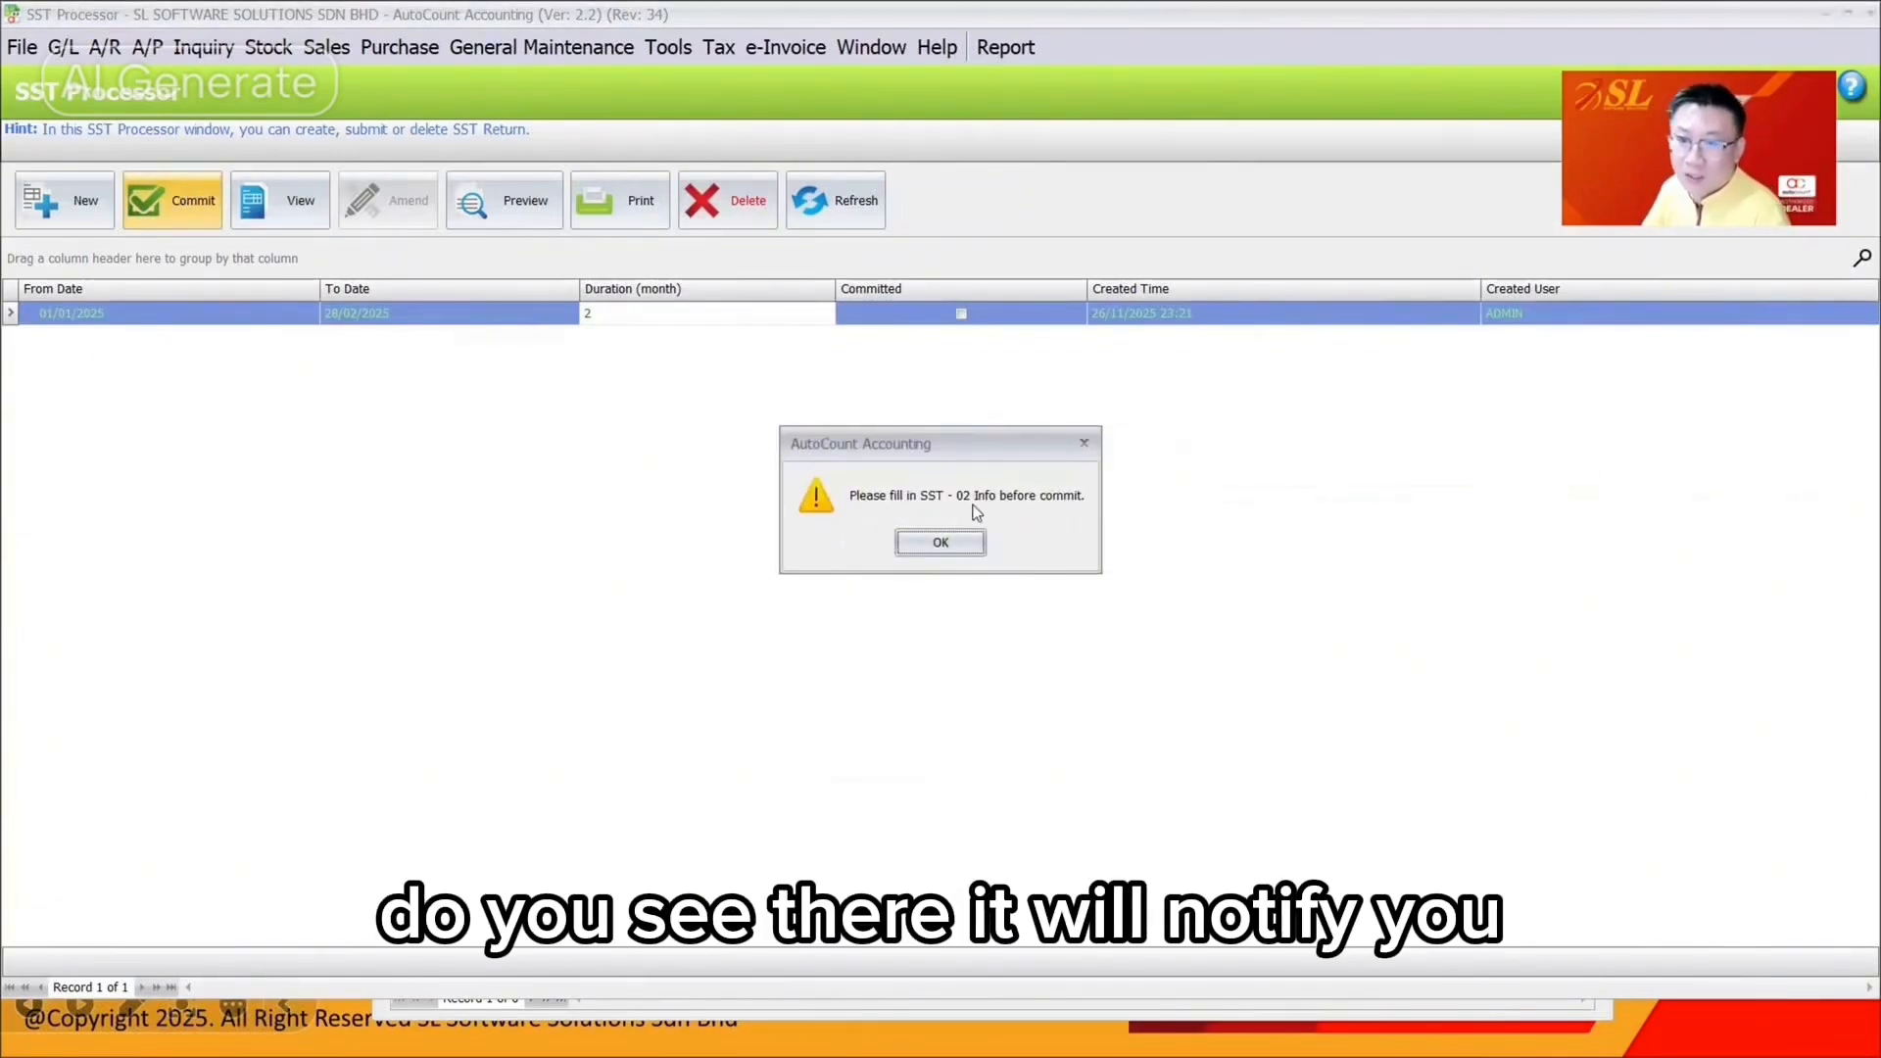
{"action": "left_click", "coordinate": [947, 543]}
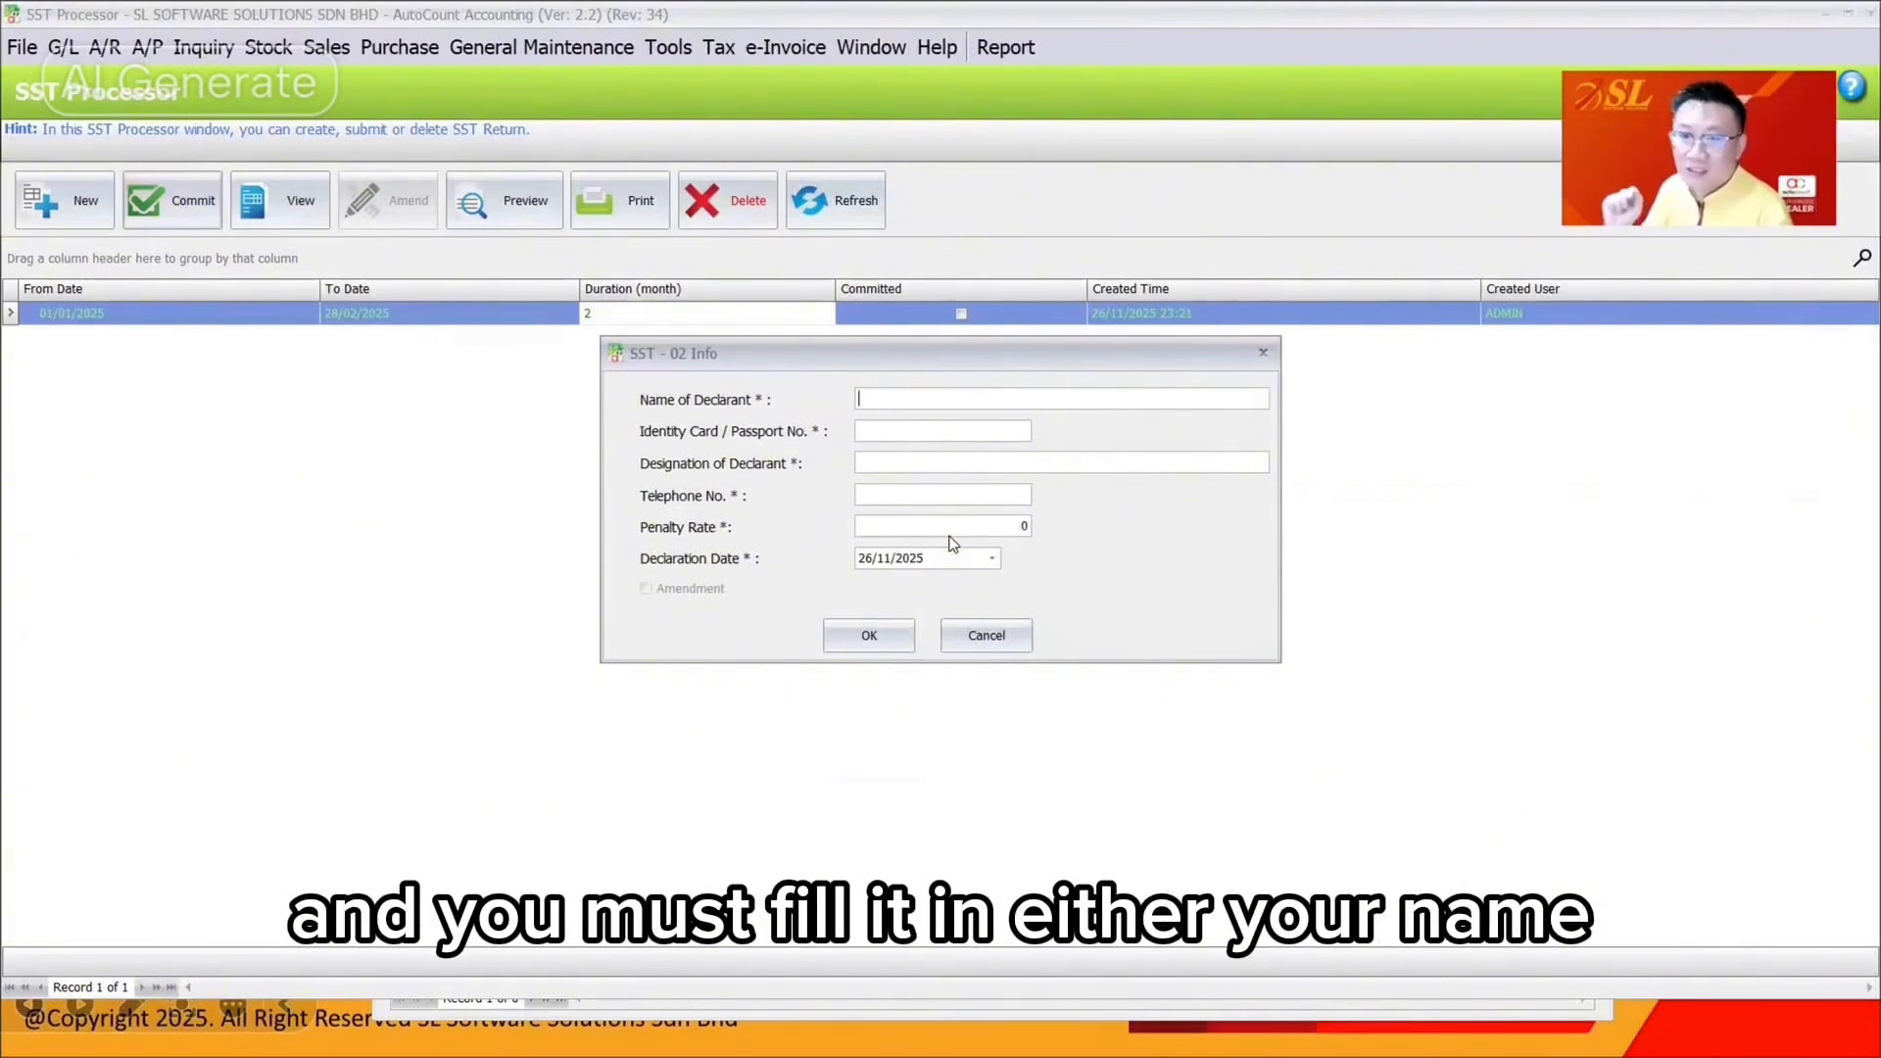
Enter the declarant's name, IC number, designation and phone number in SST-02 Info and confirm
{"action": "type", "text": "low"}
{"action": "key", "text": "BackSpace"}
{"action": "key", "text": "BackSpace"}
{"action": "key", "text": "BackSpace"}
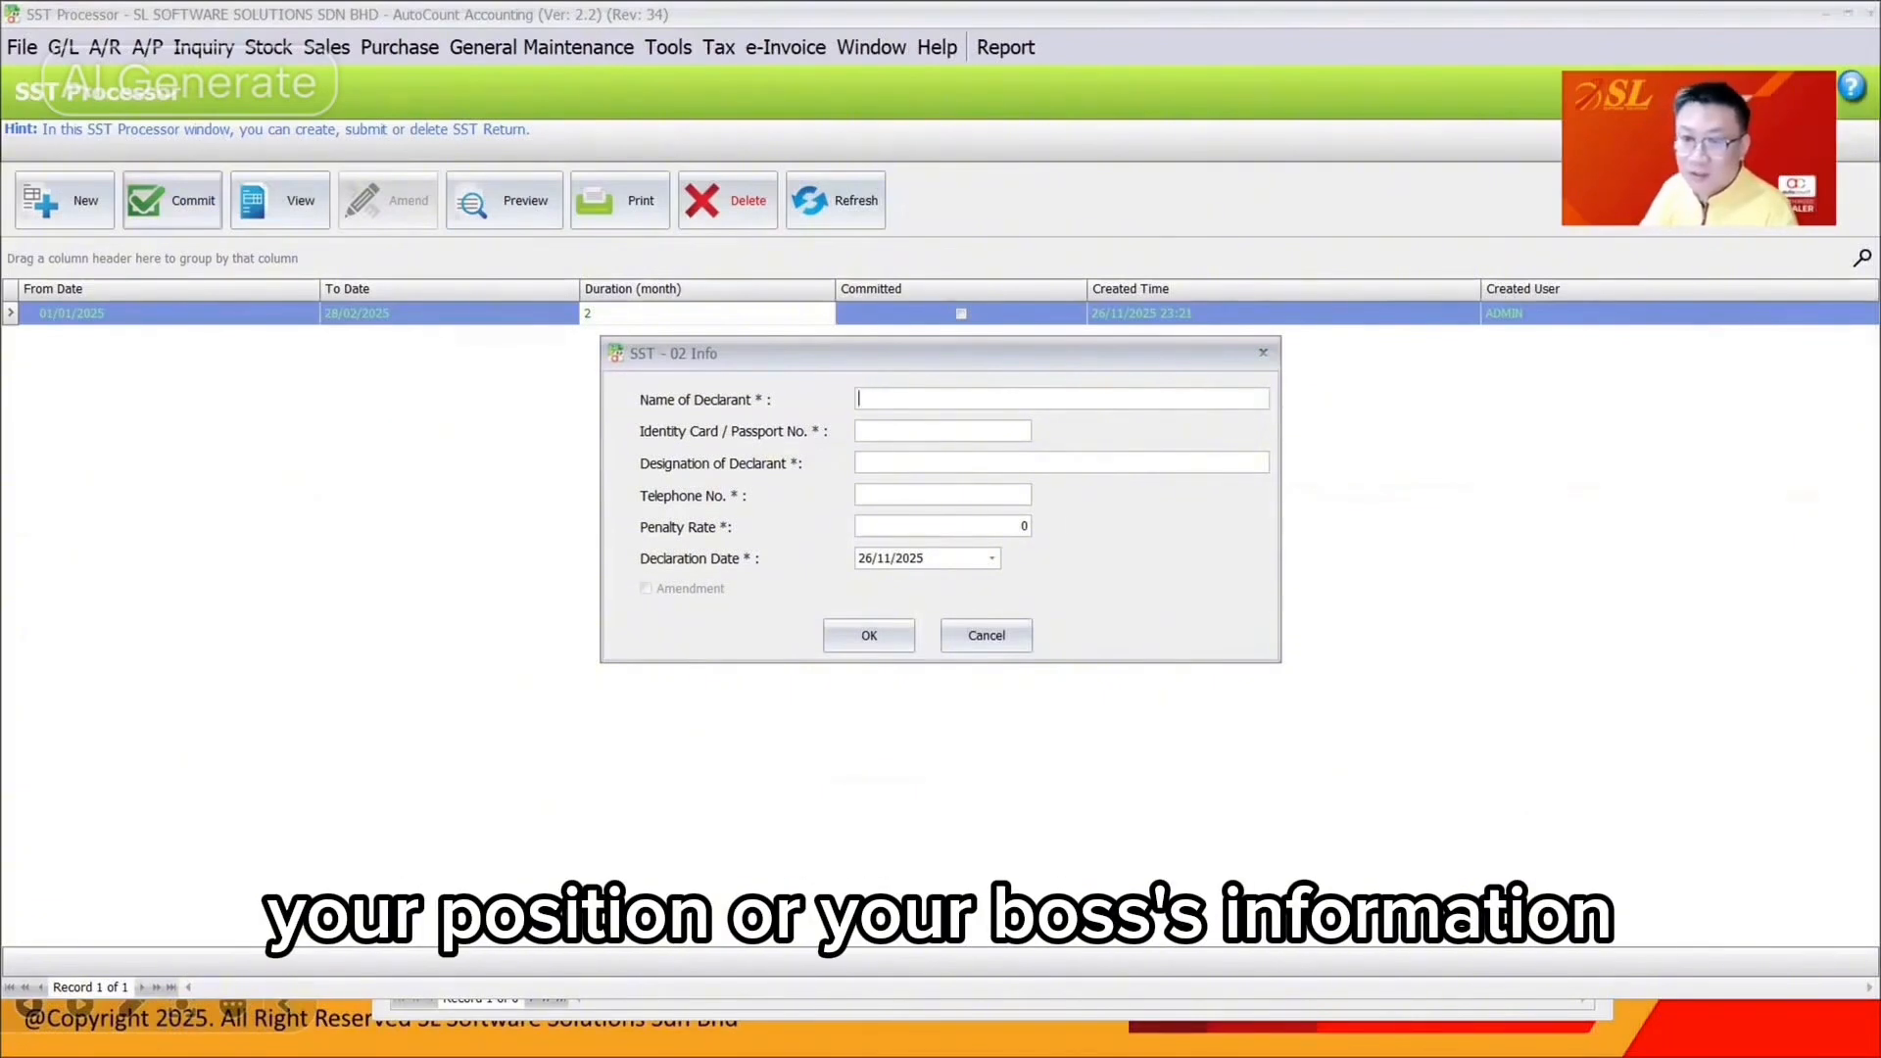
{"action": "type", "text": "LOW M"}
{"action": "type", "text": "88"}
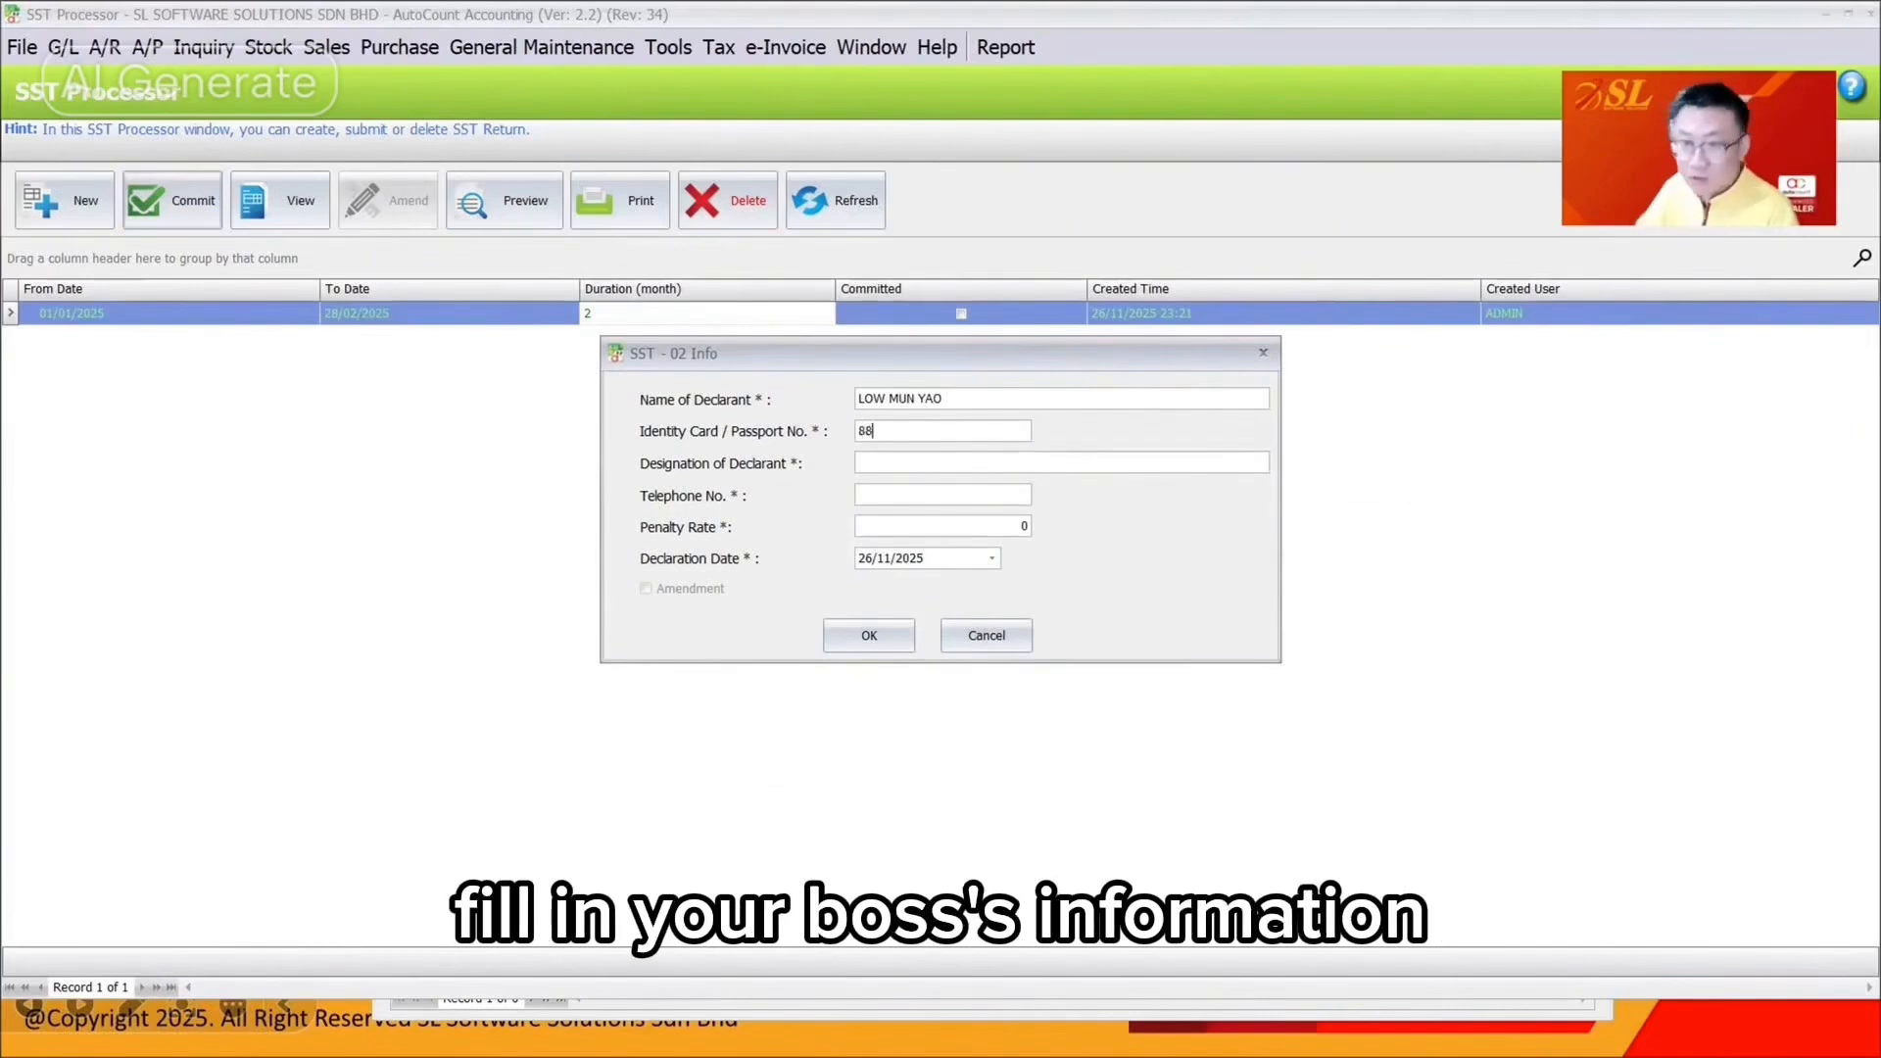
{"action": "type", "text": "8888-88-8888"}
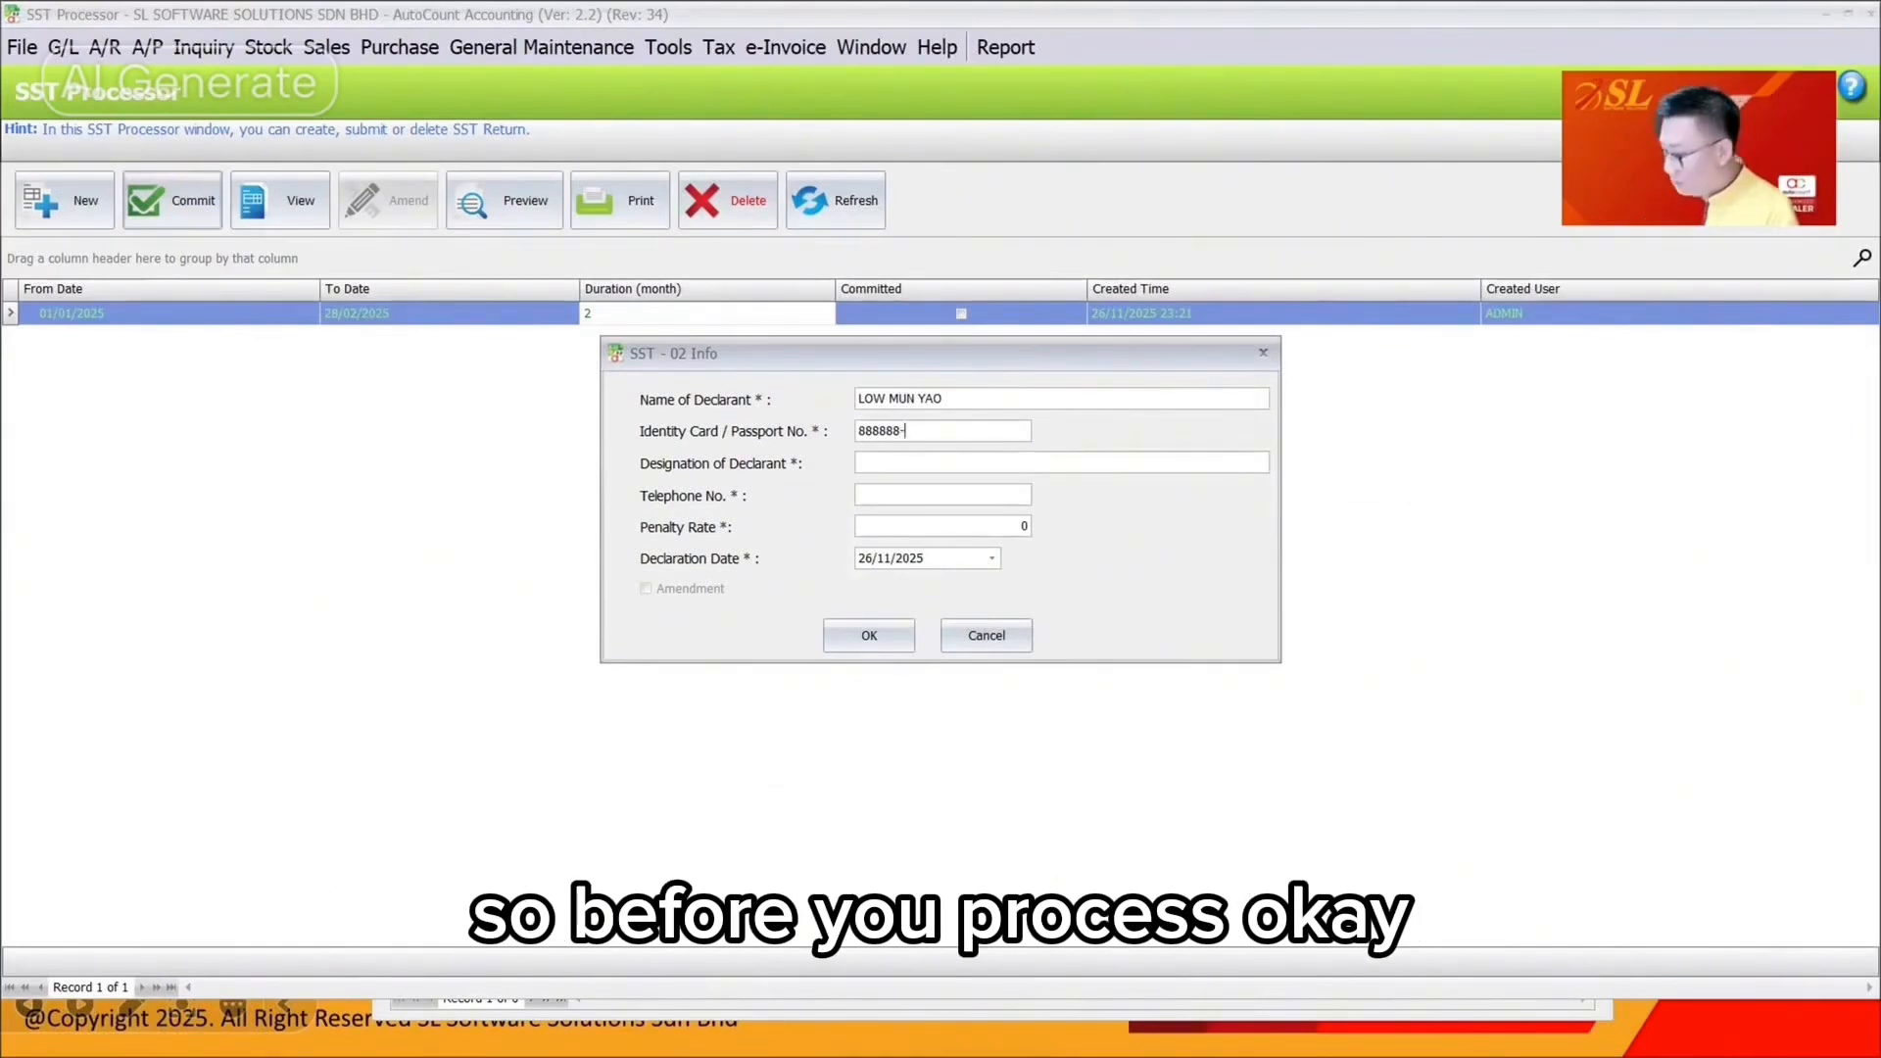
{"action": "left_click", "coordinate": [966, 463]}
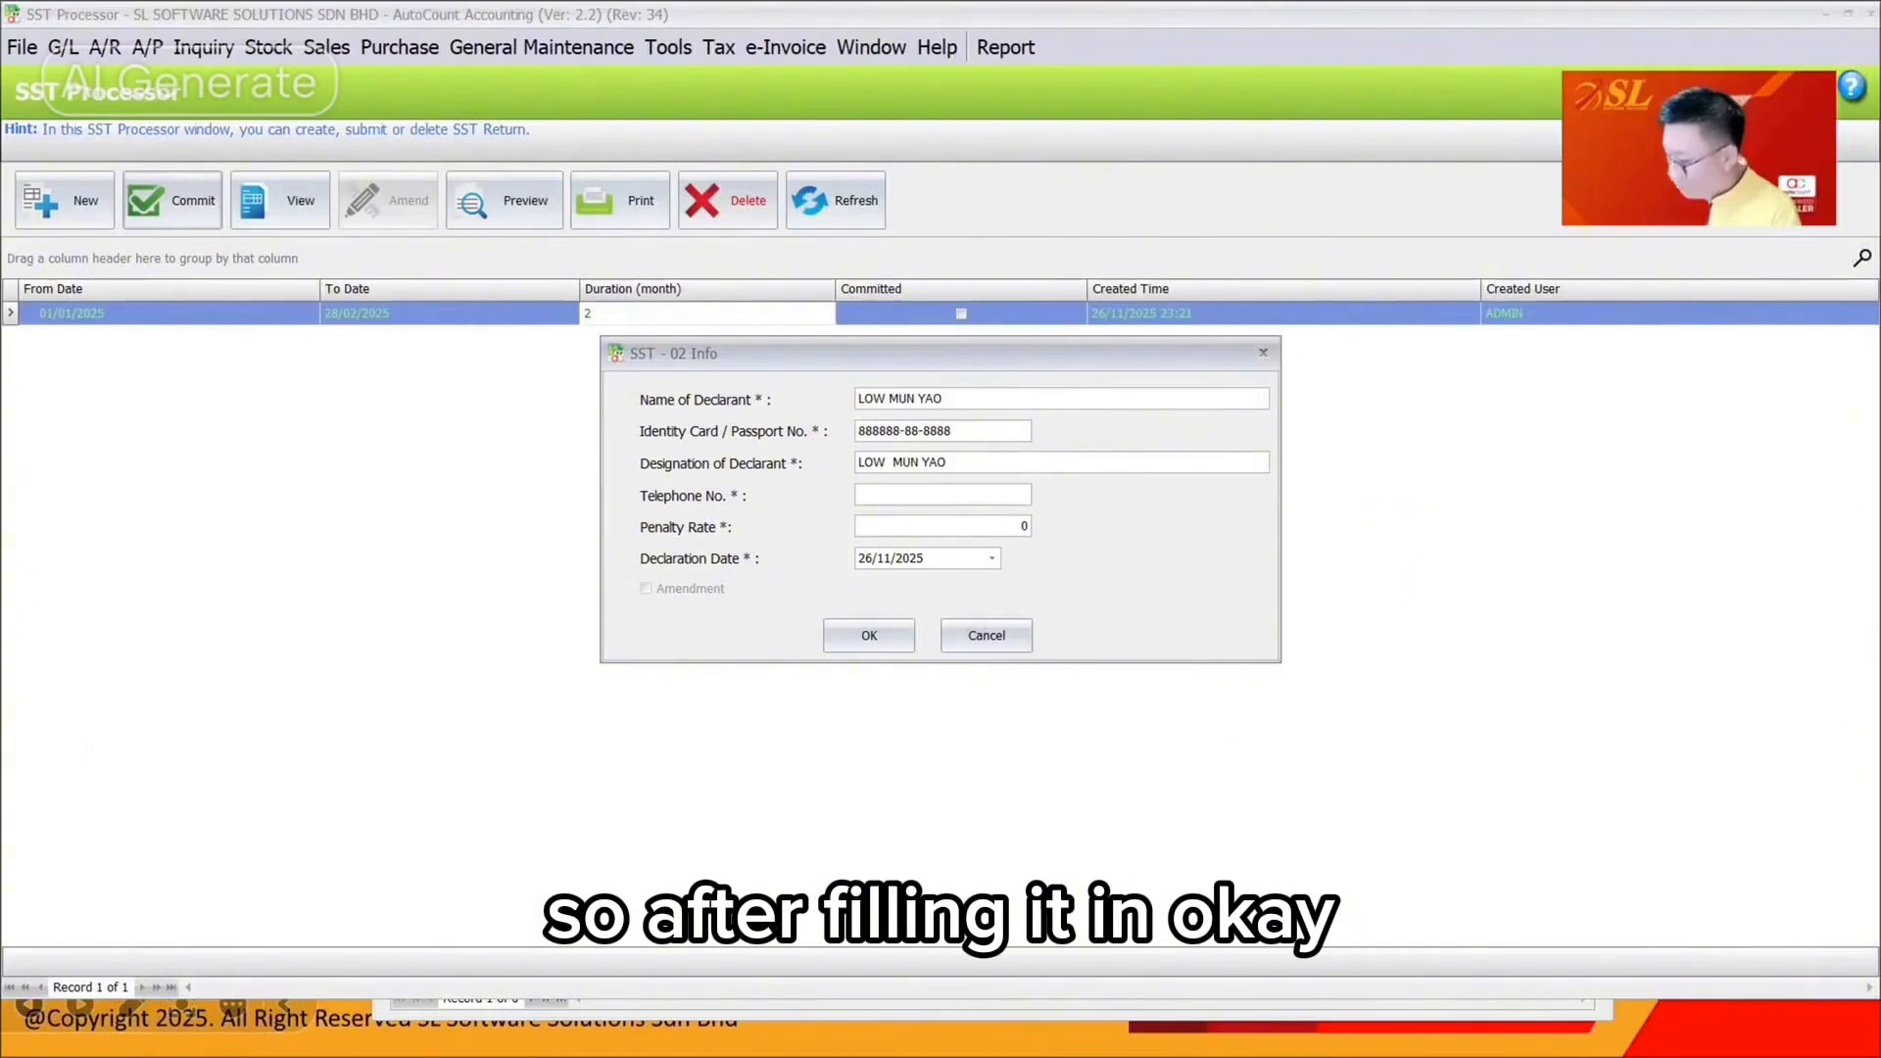
{"action": "key", "text": "Tab"}
{"action": "left_click", "coordinate": [864, 556]}
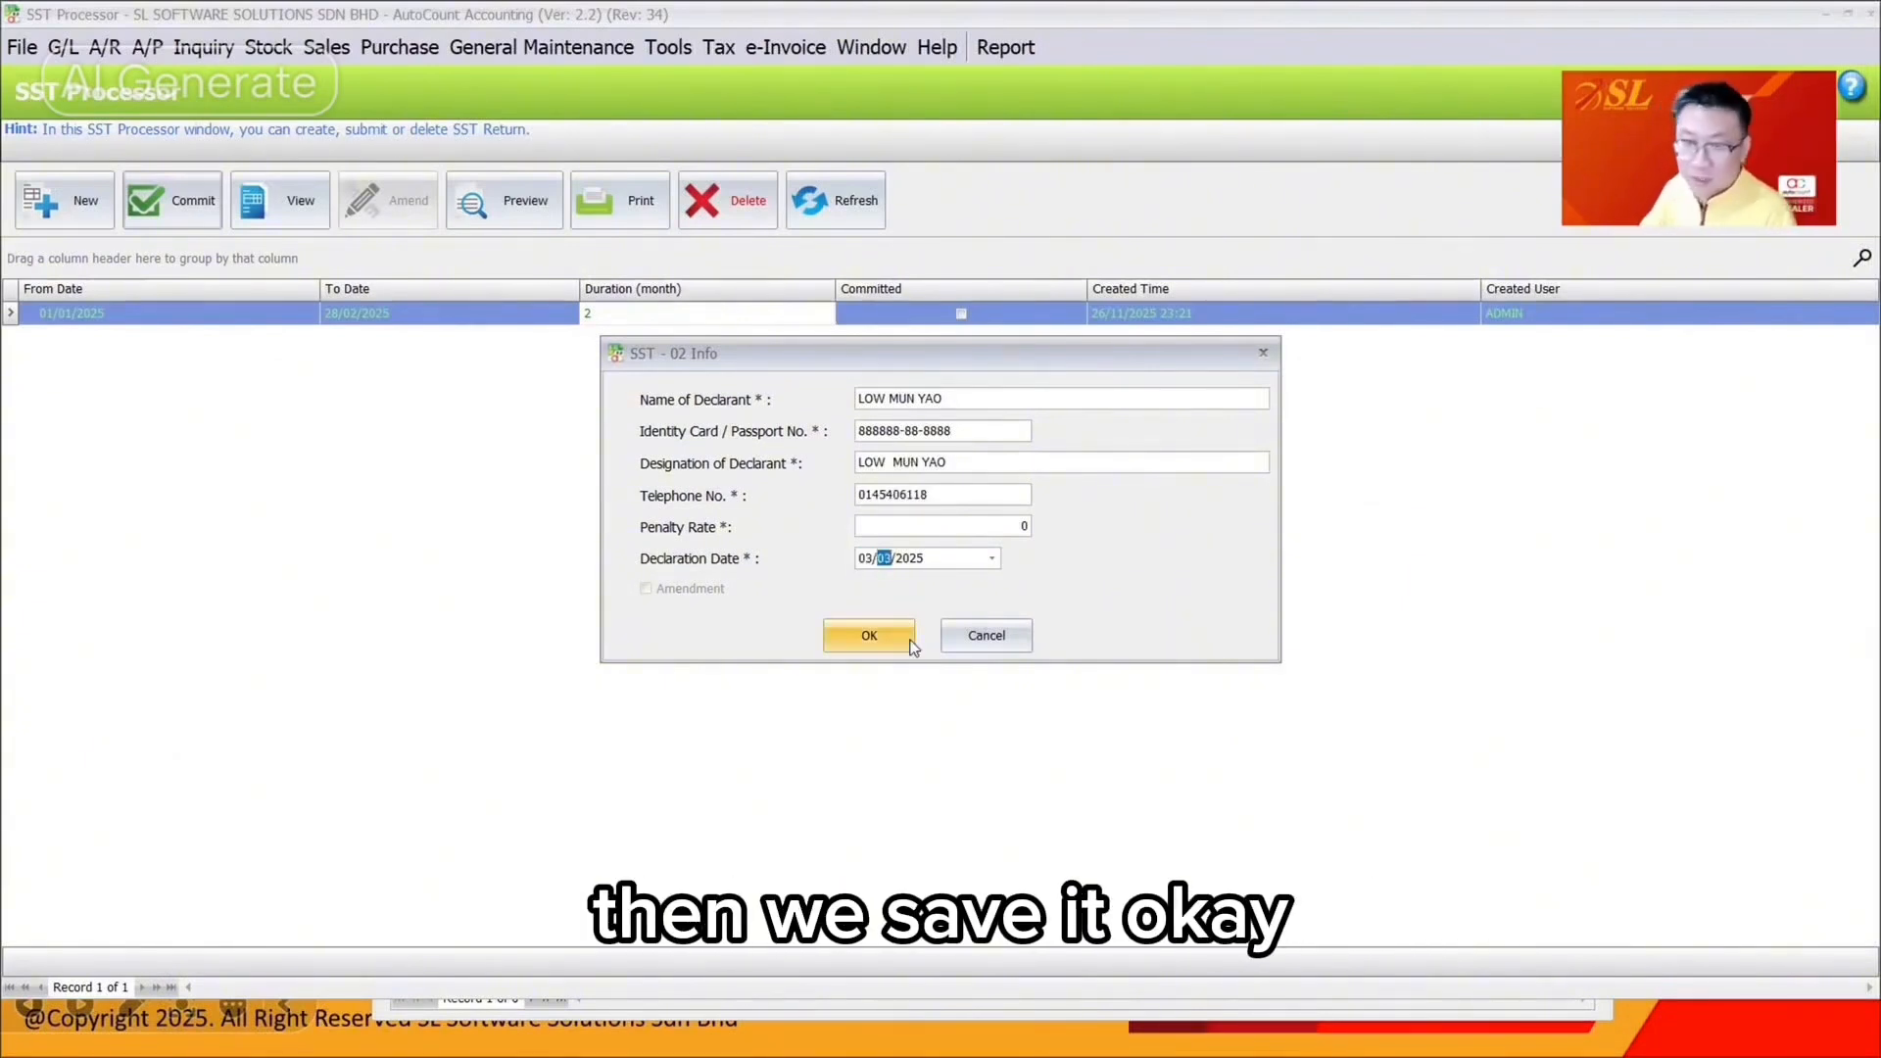
{"action": "left_click", "coordinate": [909, 643]}
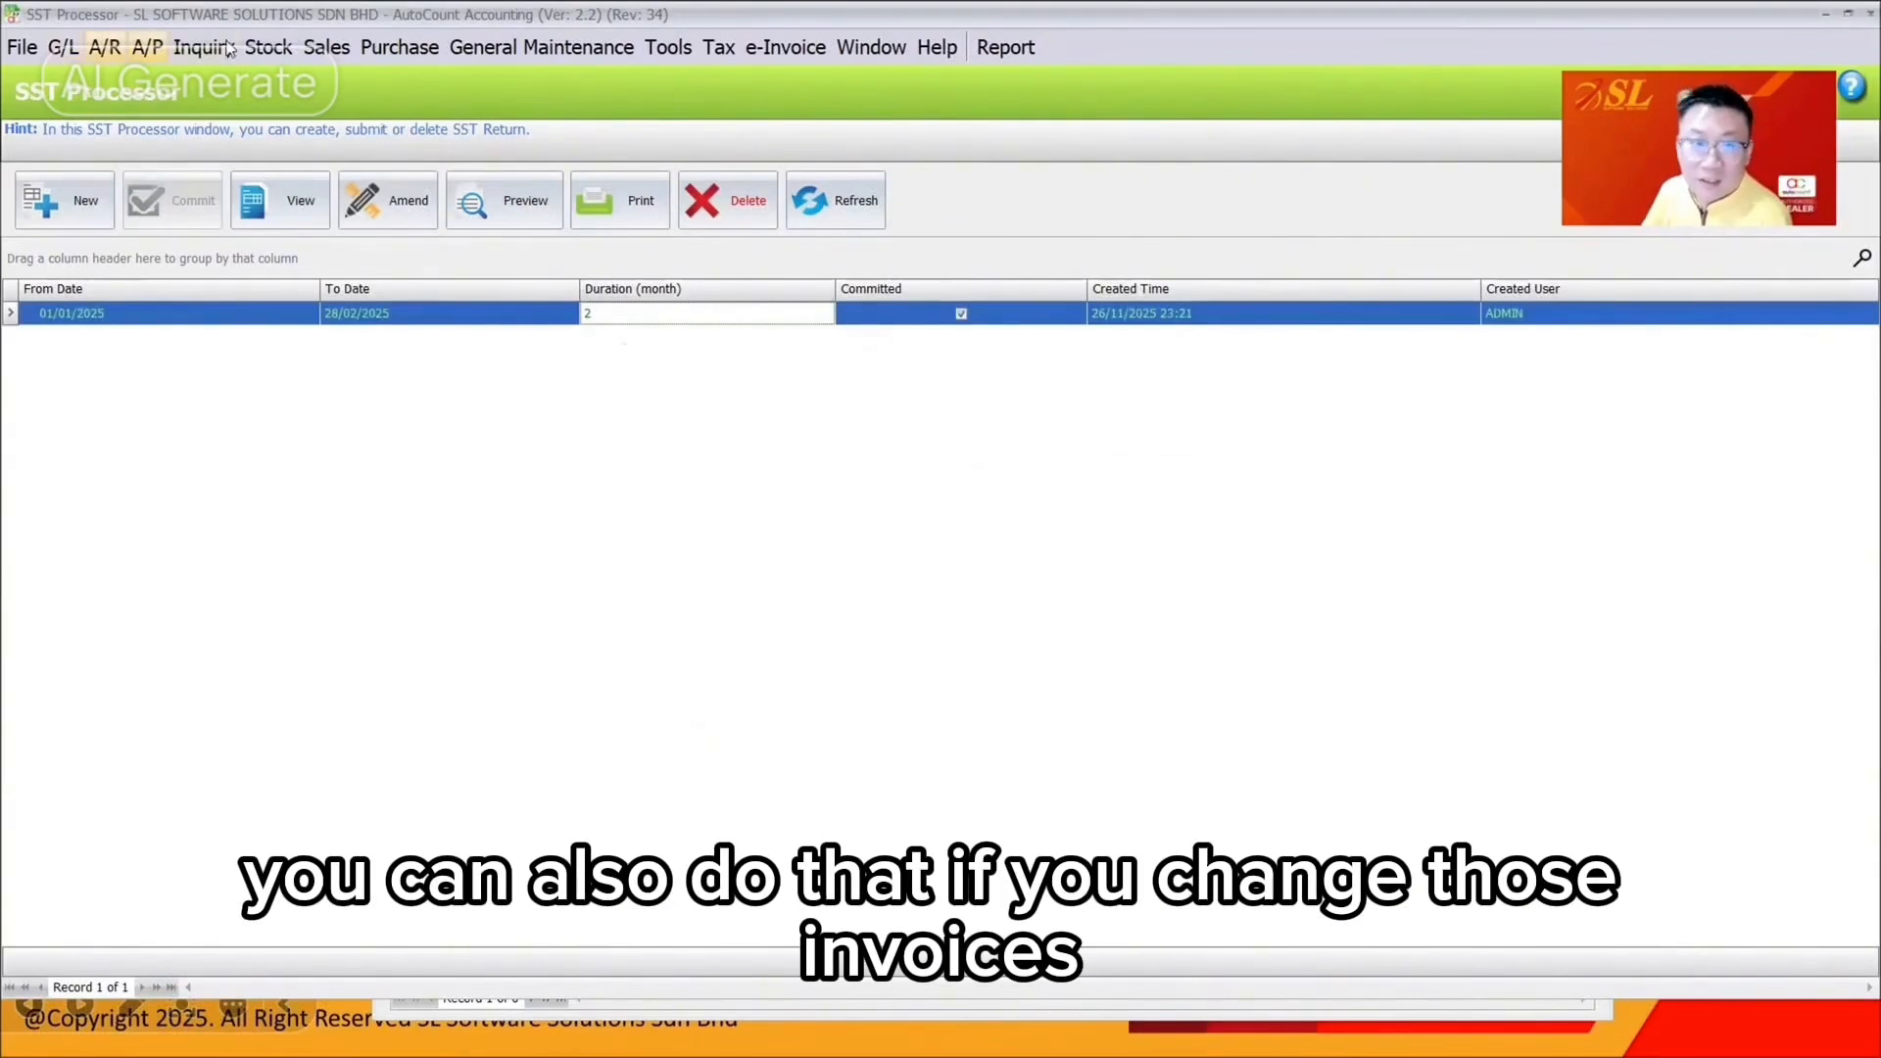
Open invoice I-000010 for editing from A/R Invoice Entry
{"action": "left_click", "coordinate": [104, 47]}
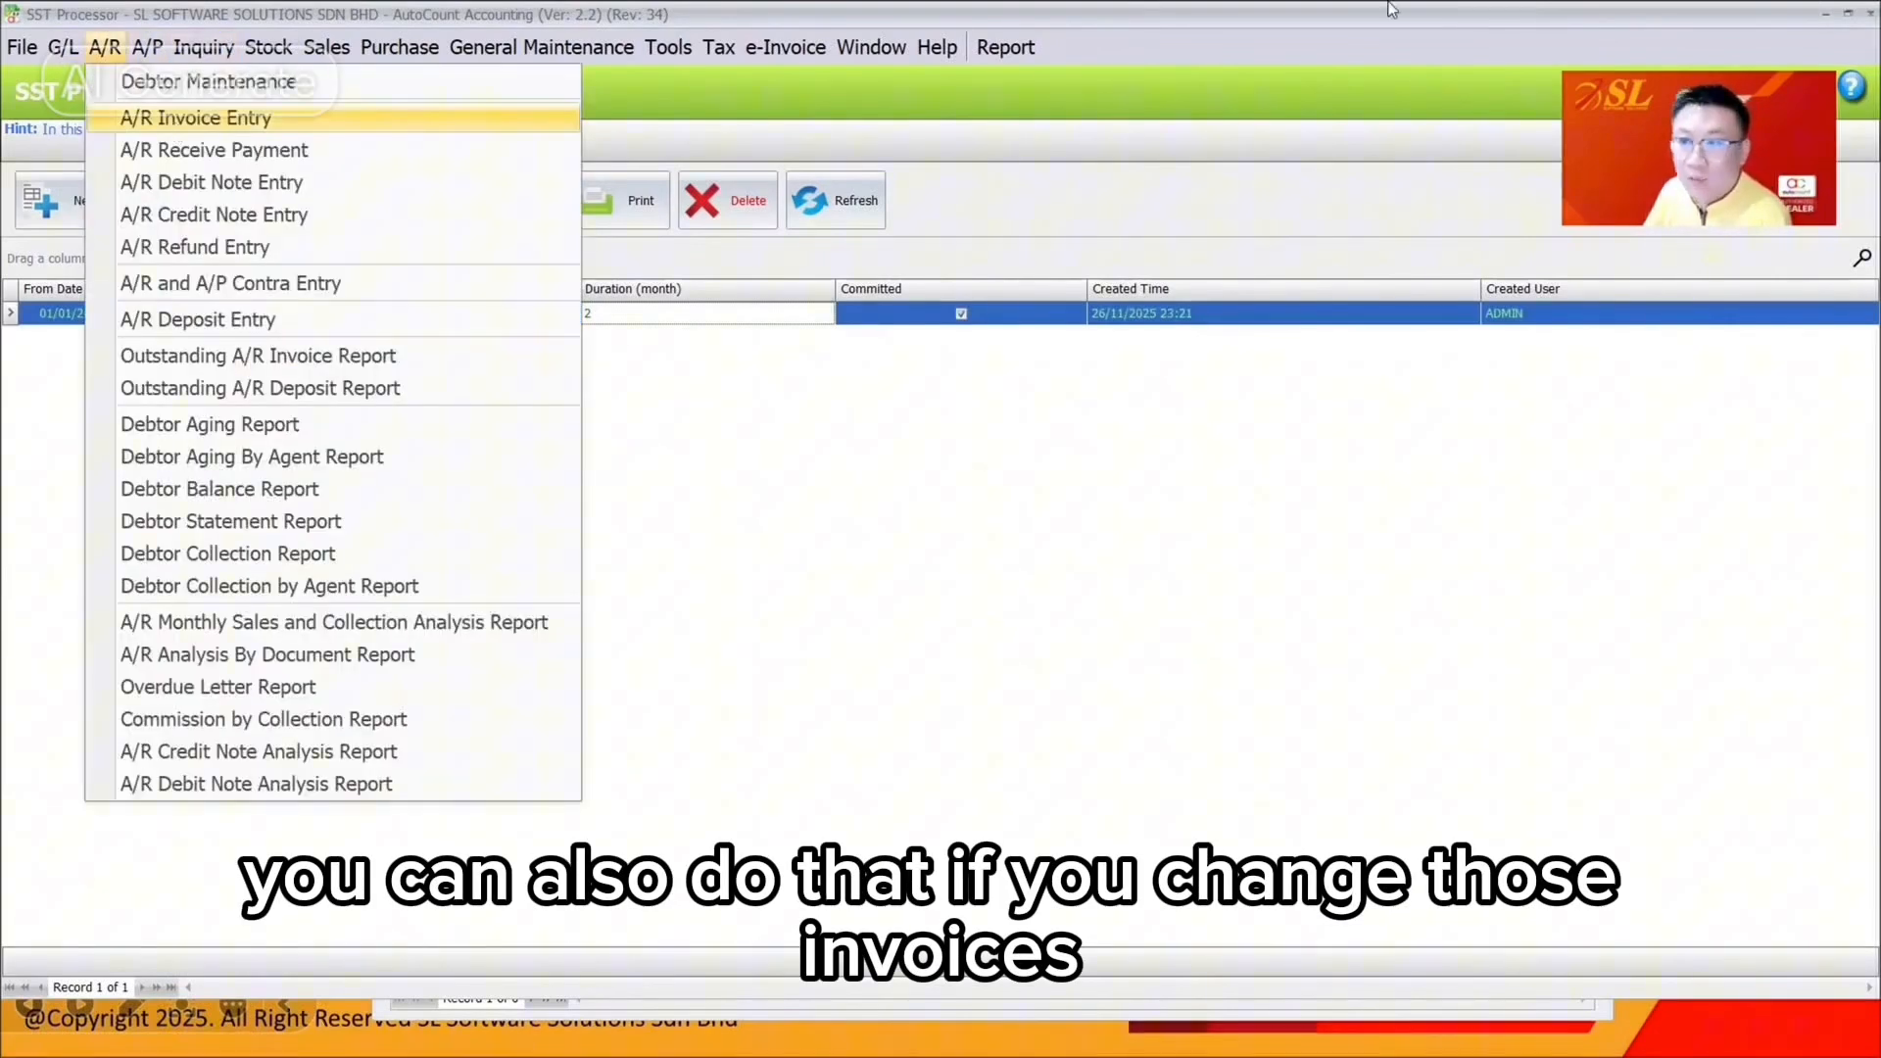
{"action": "mouse_move", "coordinate": [328, 52]}
{"action": "left_click", "coordinate": [368, 178]}
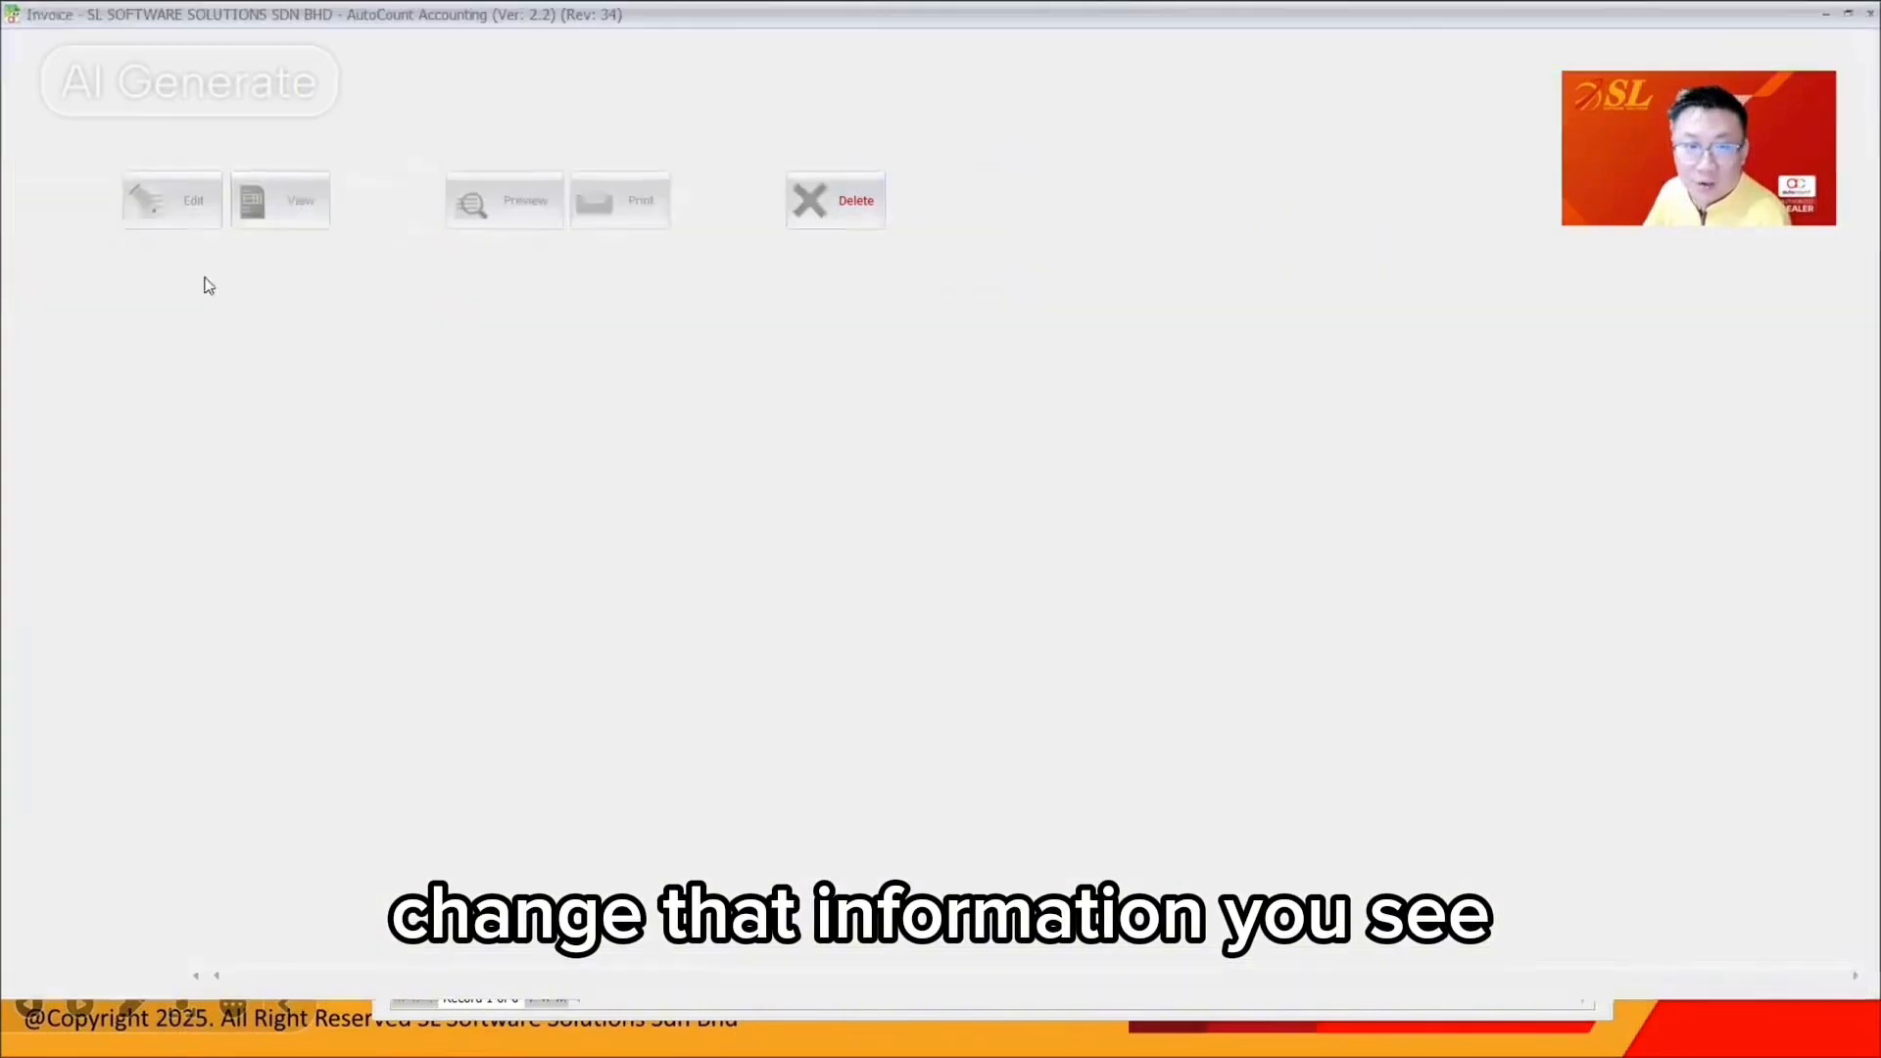
{"action": "left_click", "coordinate": [171, 201]}
Add an ACCOUNTING SERVICE line priced 1000 to I-000010 and try to save
{"action": "right_click", "coordinate": [404, 496]}
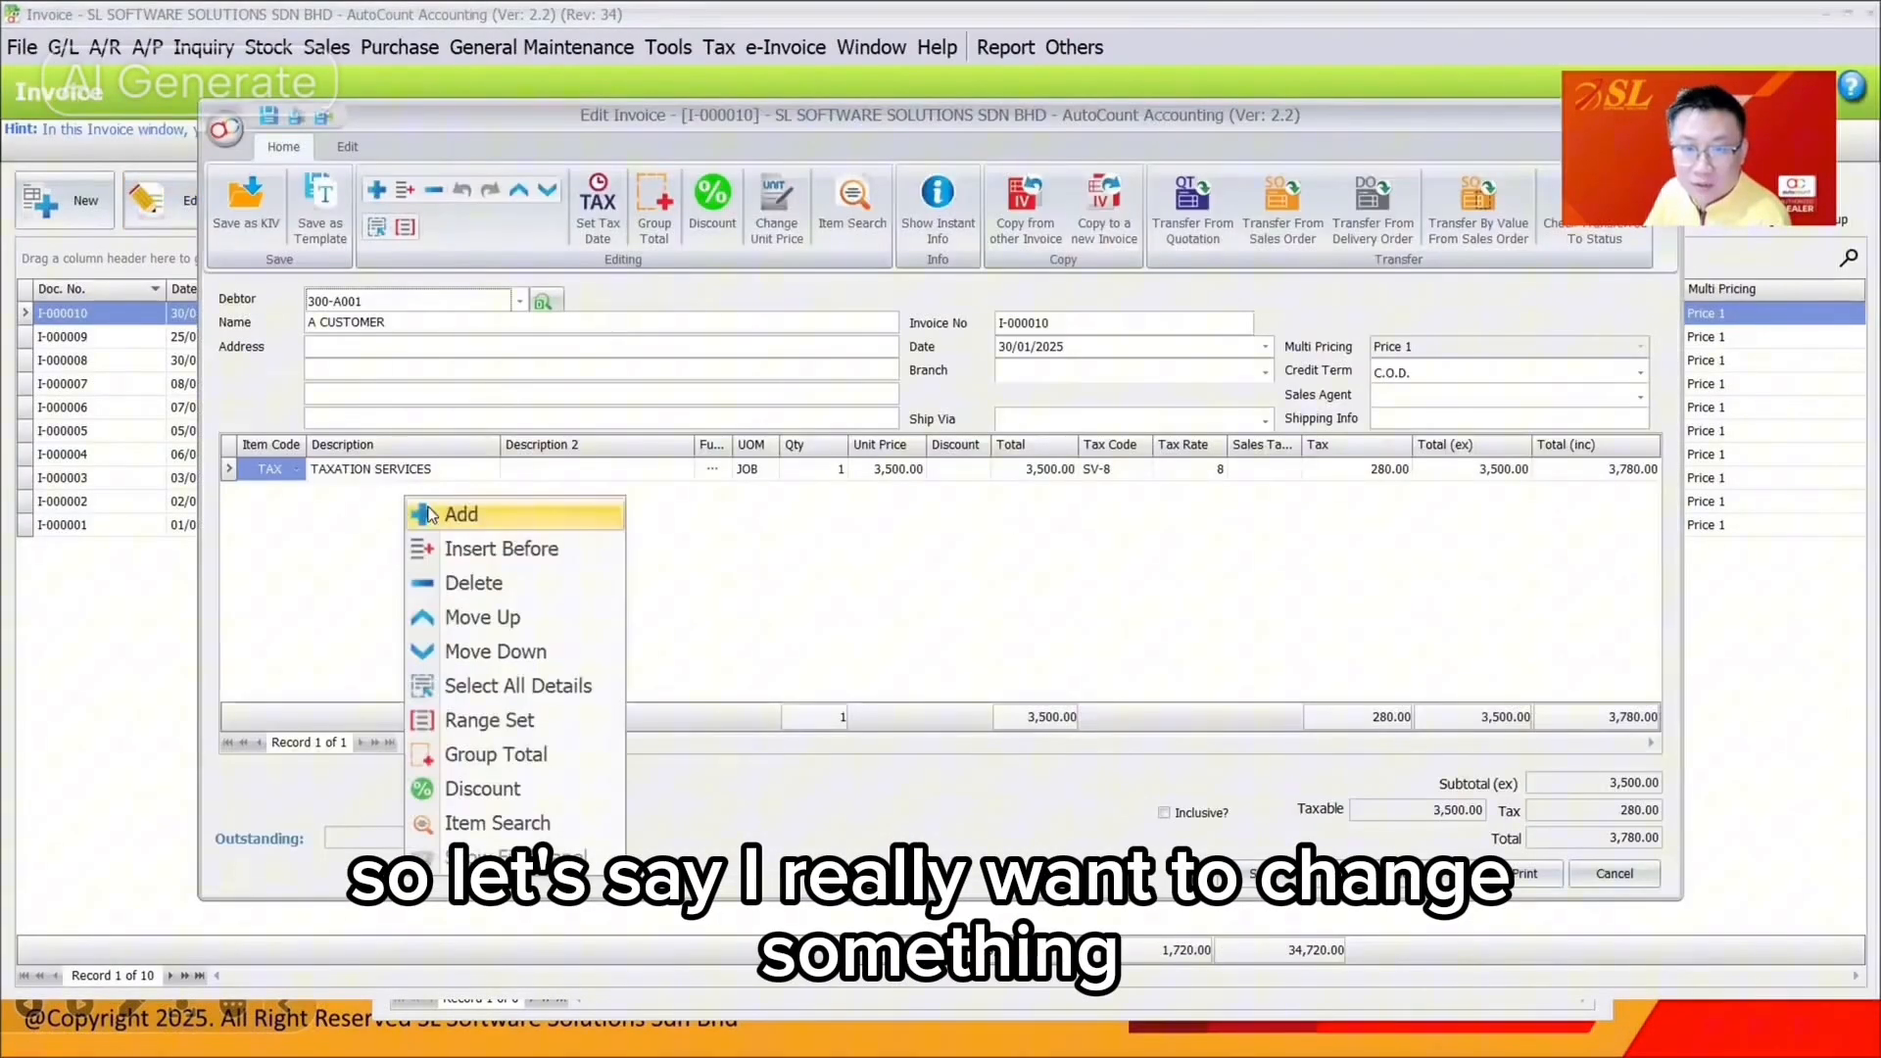
{"action": "left_click", "coordinate": [445, 513]}
{"action": "left_click", "coordinate": [295, 492]}
{"action": "left_click", "coordinate": [350, 595]}
{"action": "left_click", "coordinate": [897, 492]}
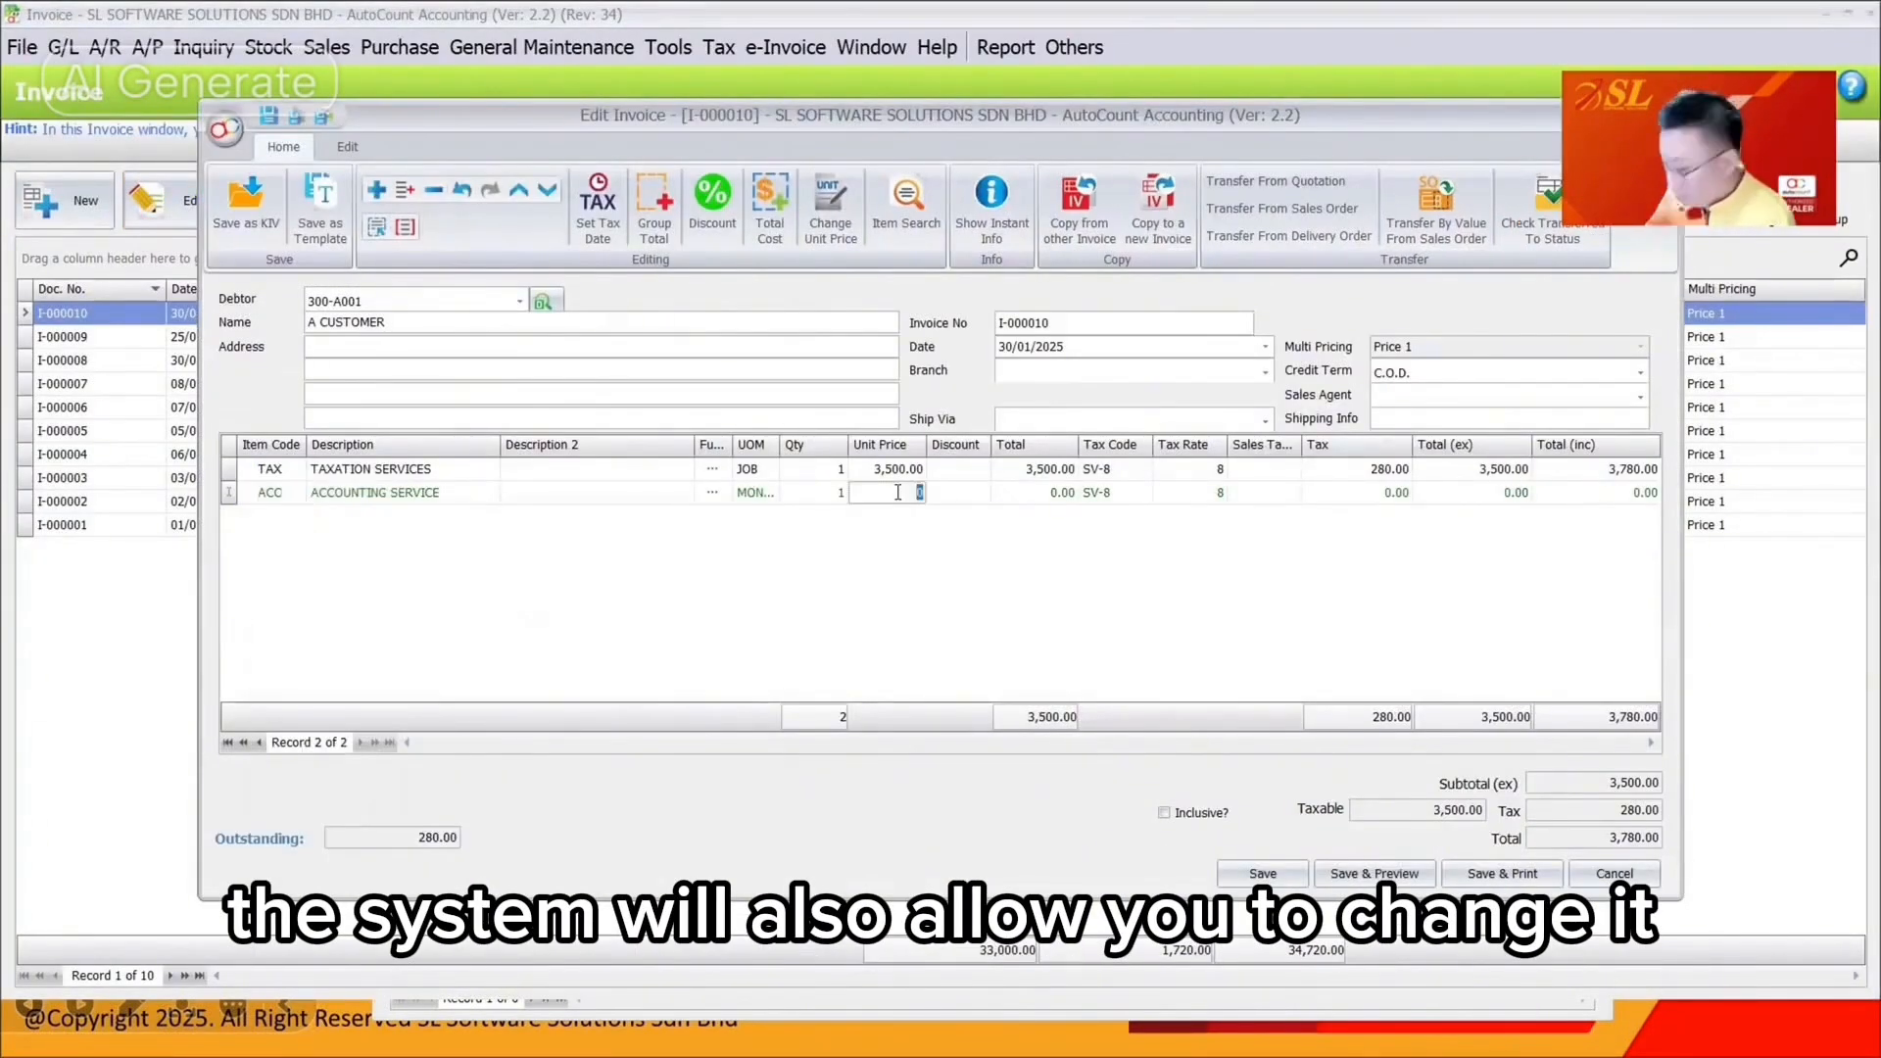
{"action": "type", "text": "1000"}
{"action": "left_click", "coordinate": [1263, 873]}
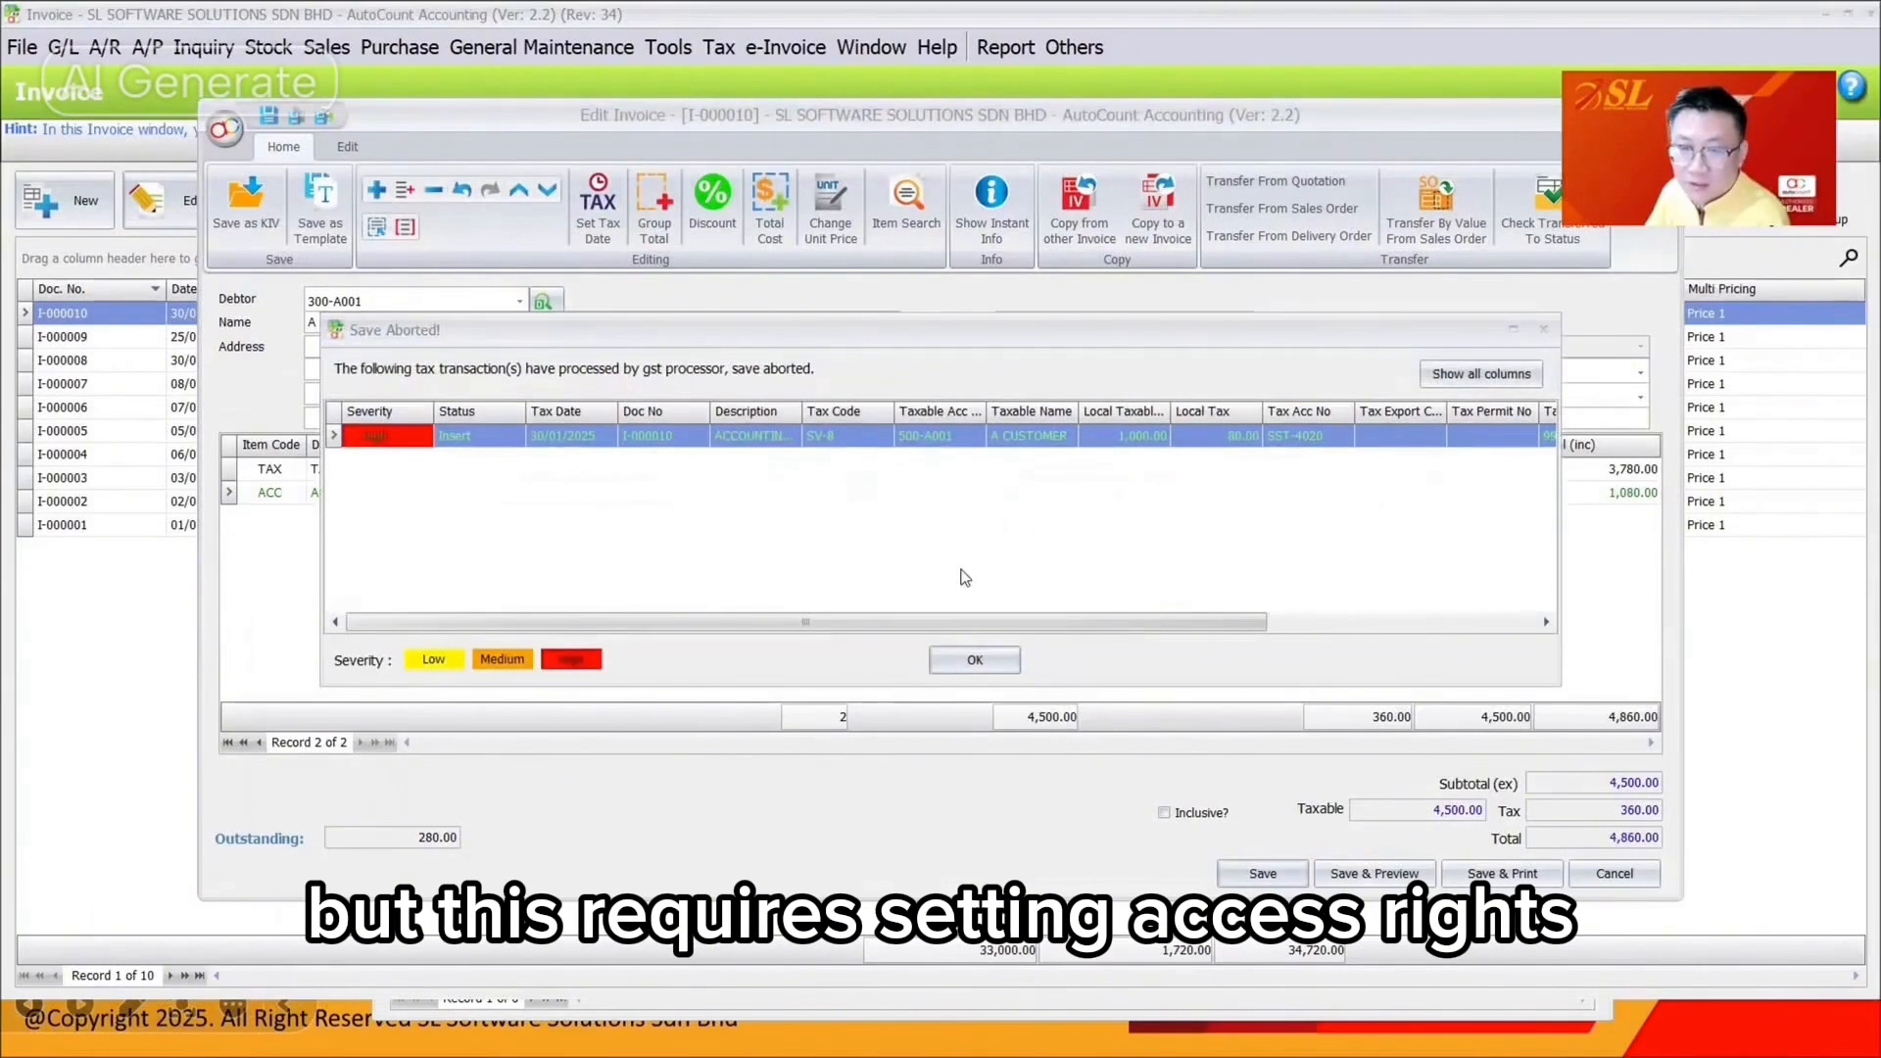
Acknowledge the Save Aborted notice and discard the unsaved invoice changes
{"action": "left_click", "coordinate": [382, 439]}
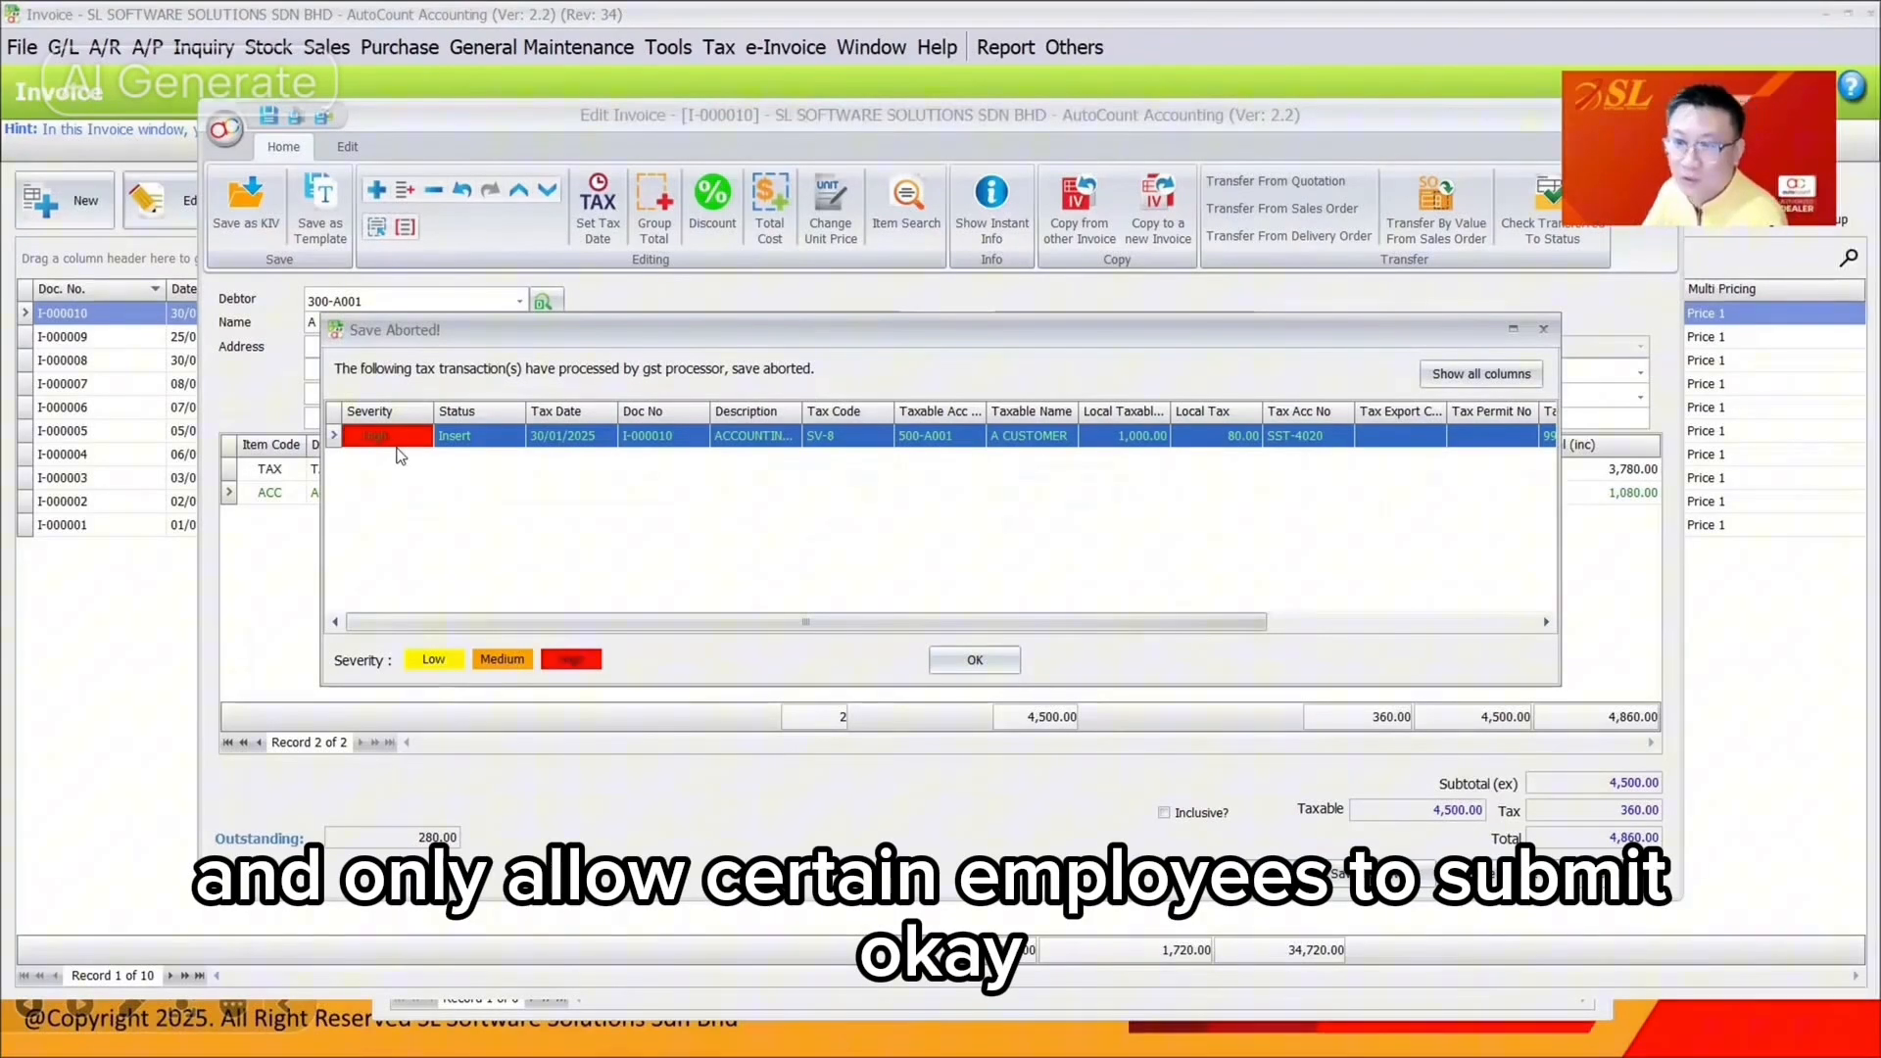
{"action": "left_click", "coordinate": [968, 656]}
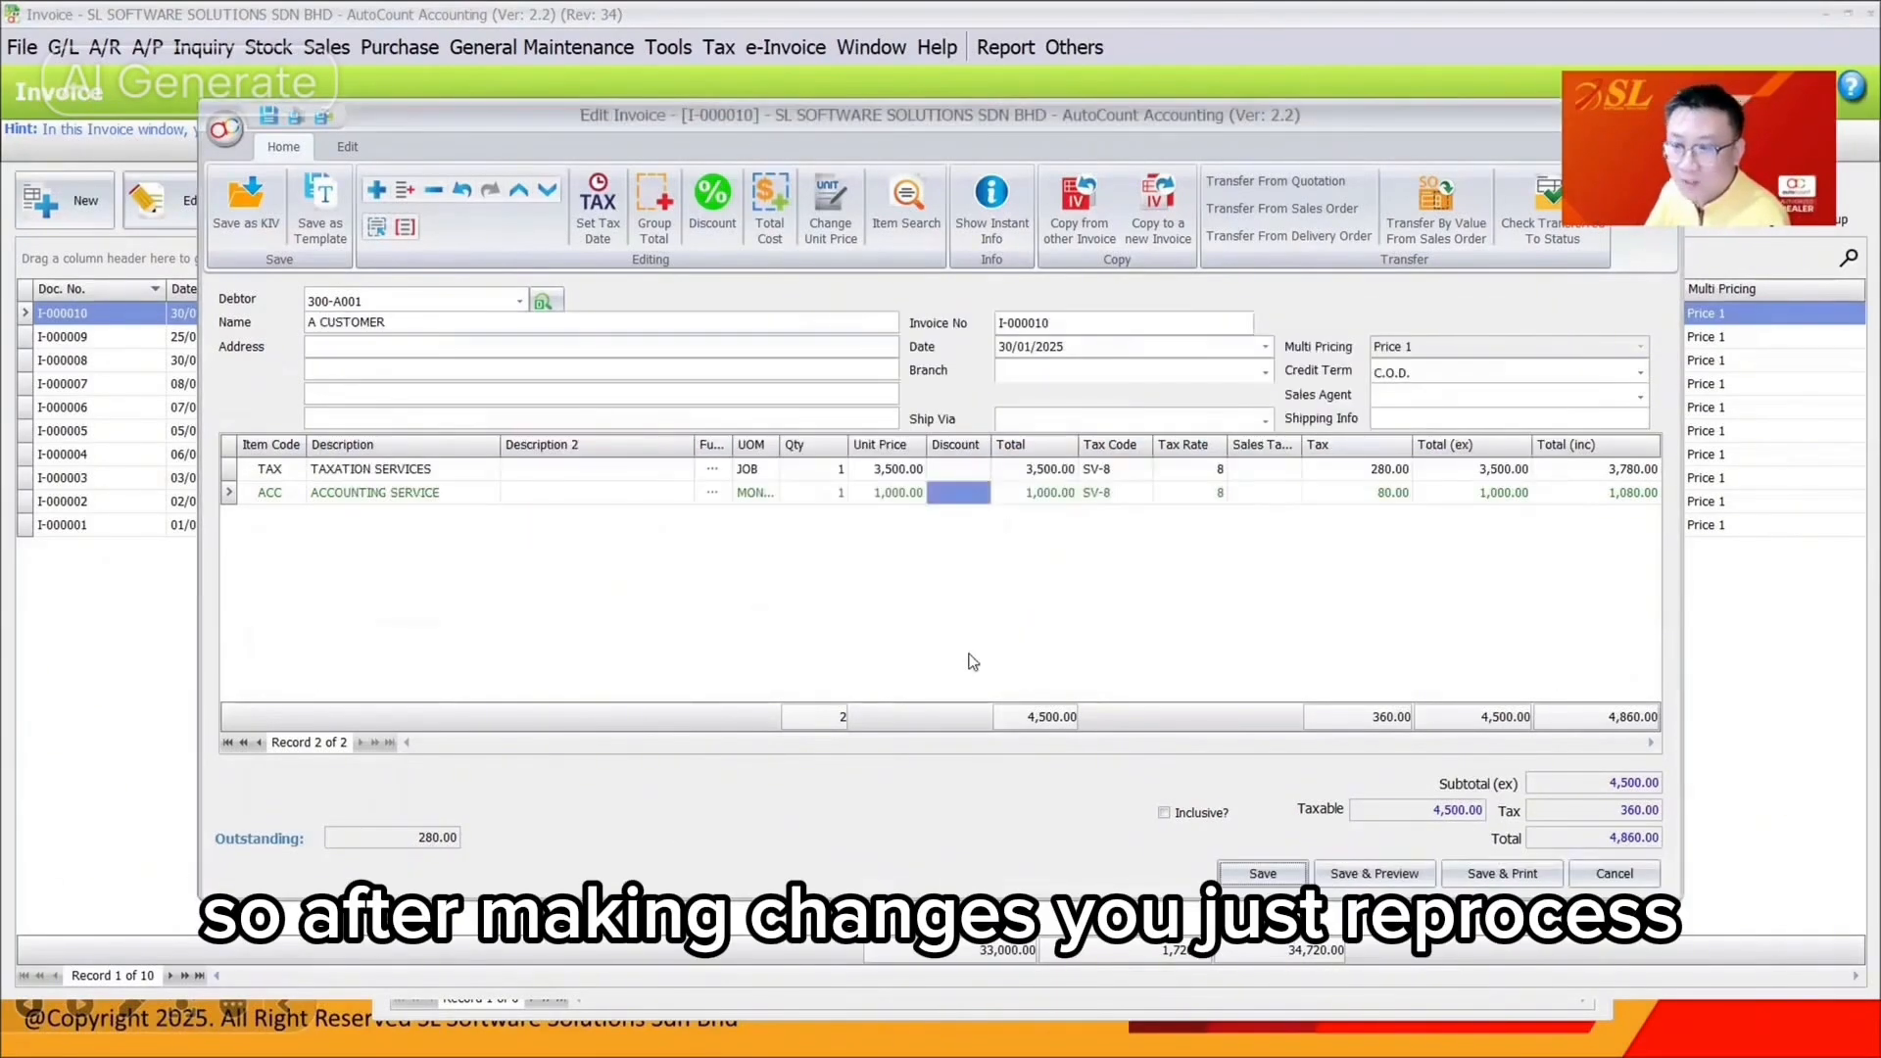
{"action": "left_click", "coordinate": [1615, 873]}
{"action": "left_click", "coordinate": [938, 540]}
Open an amendment of the committed Jan–Feb 2025 return, close it unsaved, and return to the slides
{"action": "left_click", "coordinate": [718, 47]}
{"action": "mouse_move", "coordinate": [882, 314]}
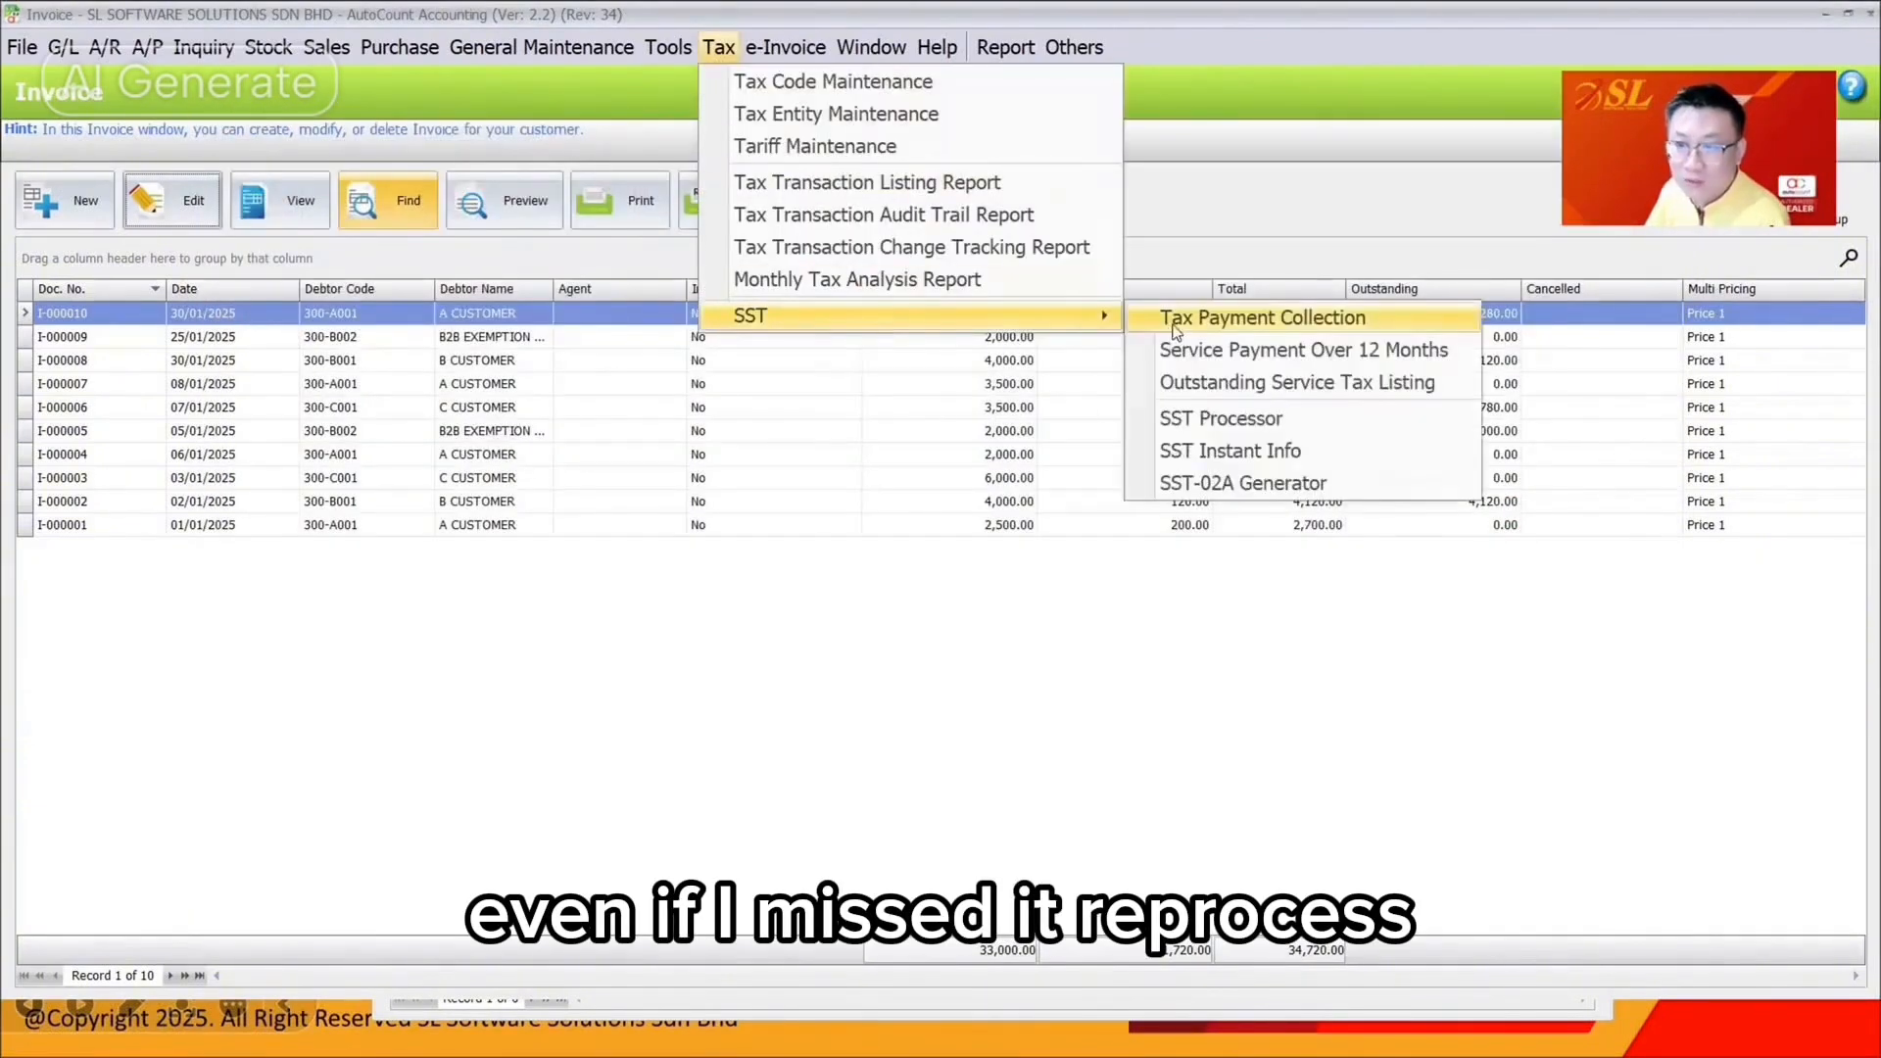
{"action": "left_click", "coordinate": [1193, 419]}
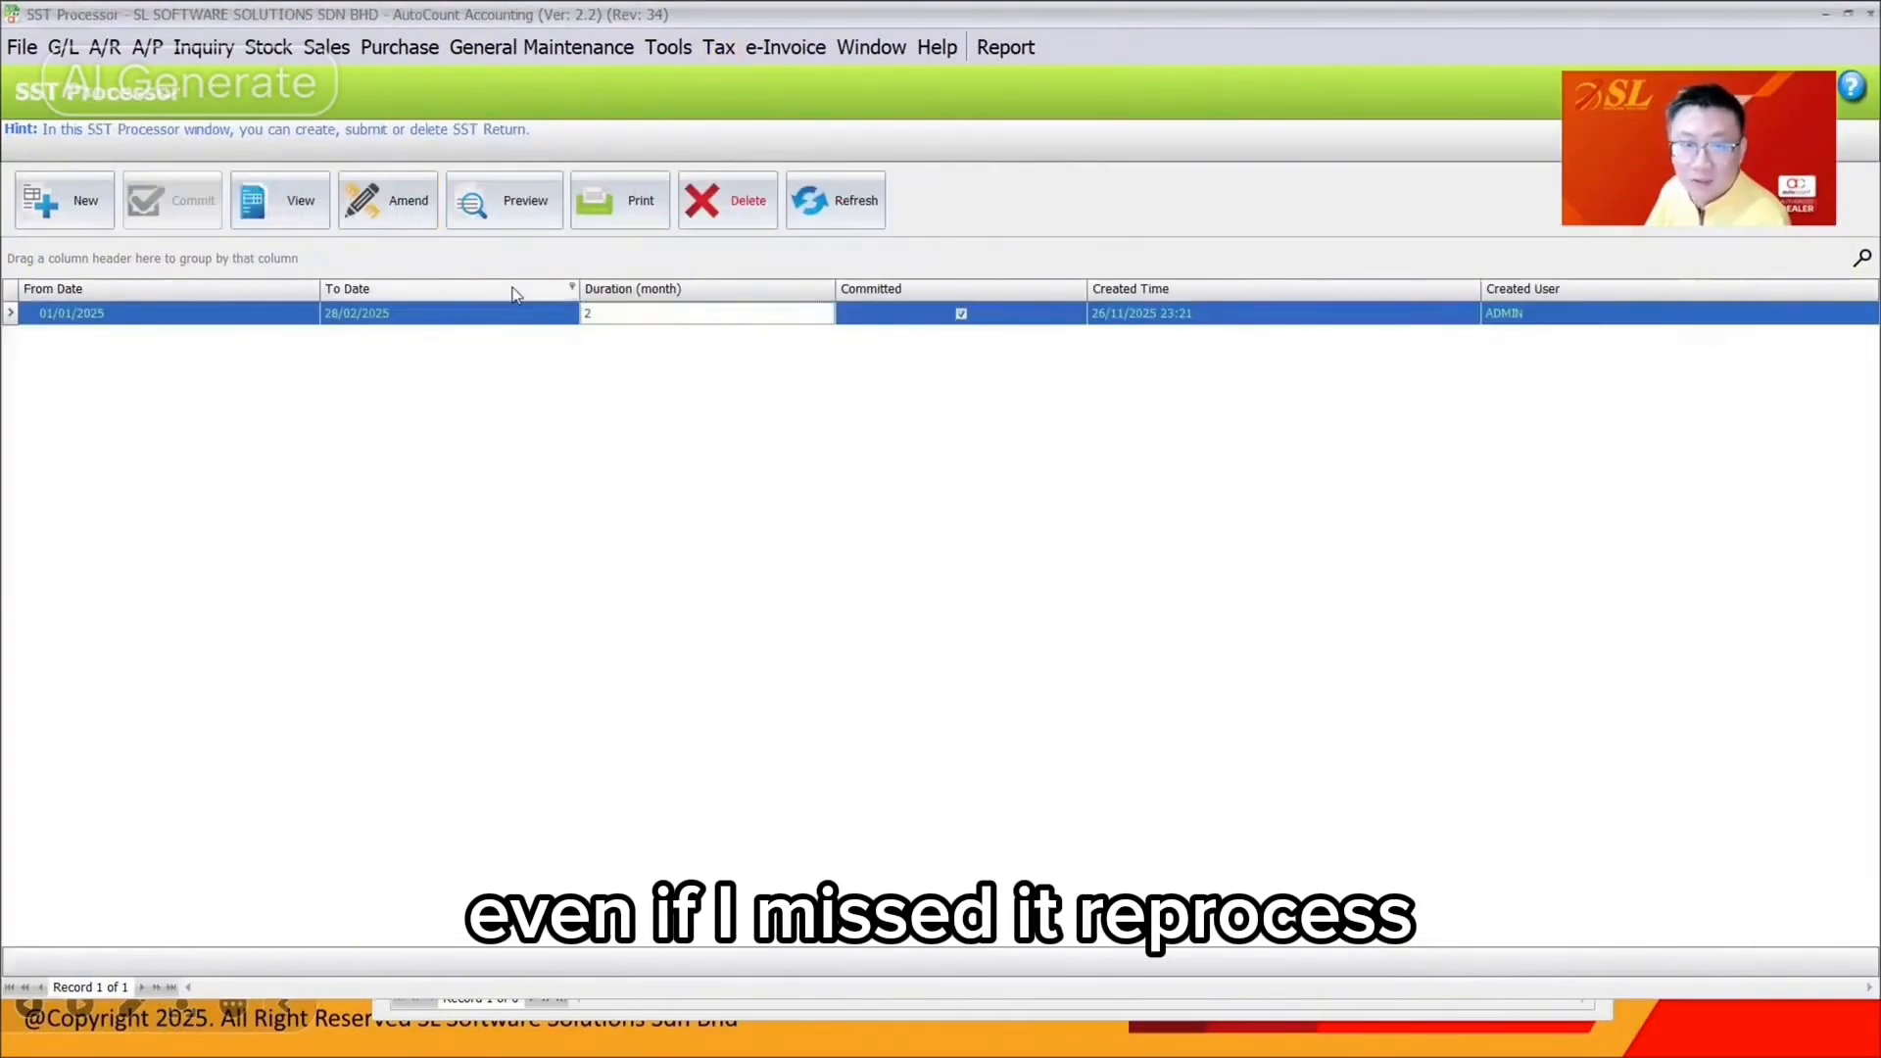
{"action": "left_click", "coordinate": [392, 203]}
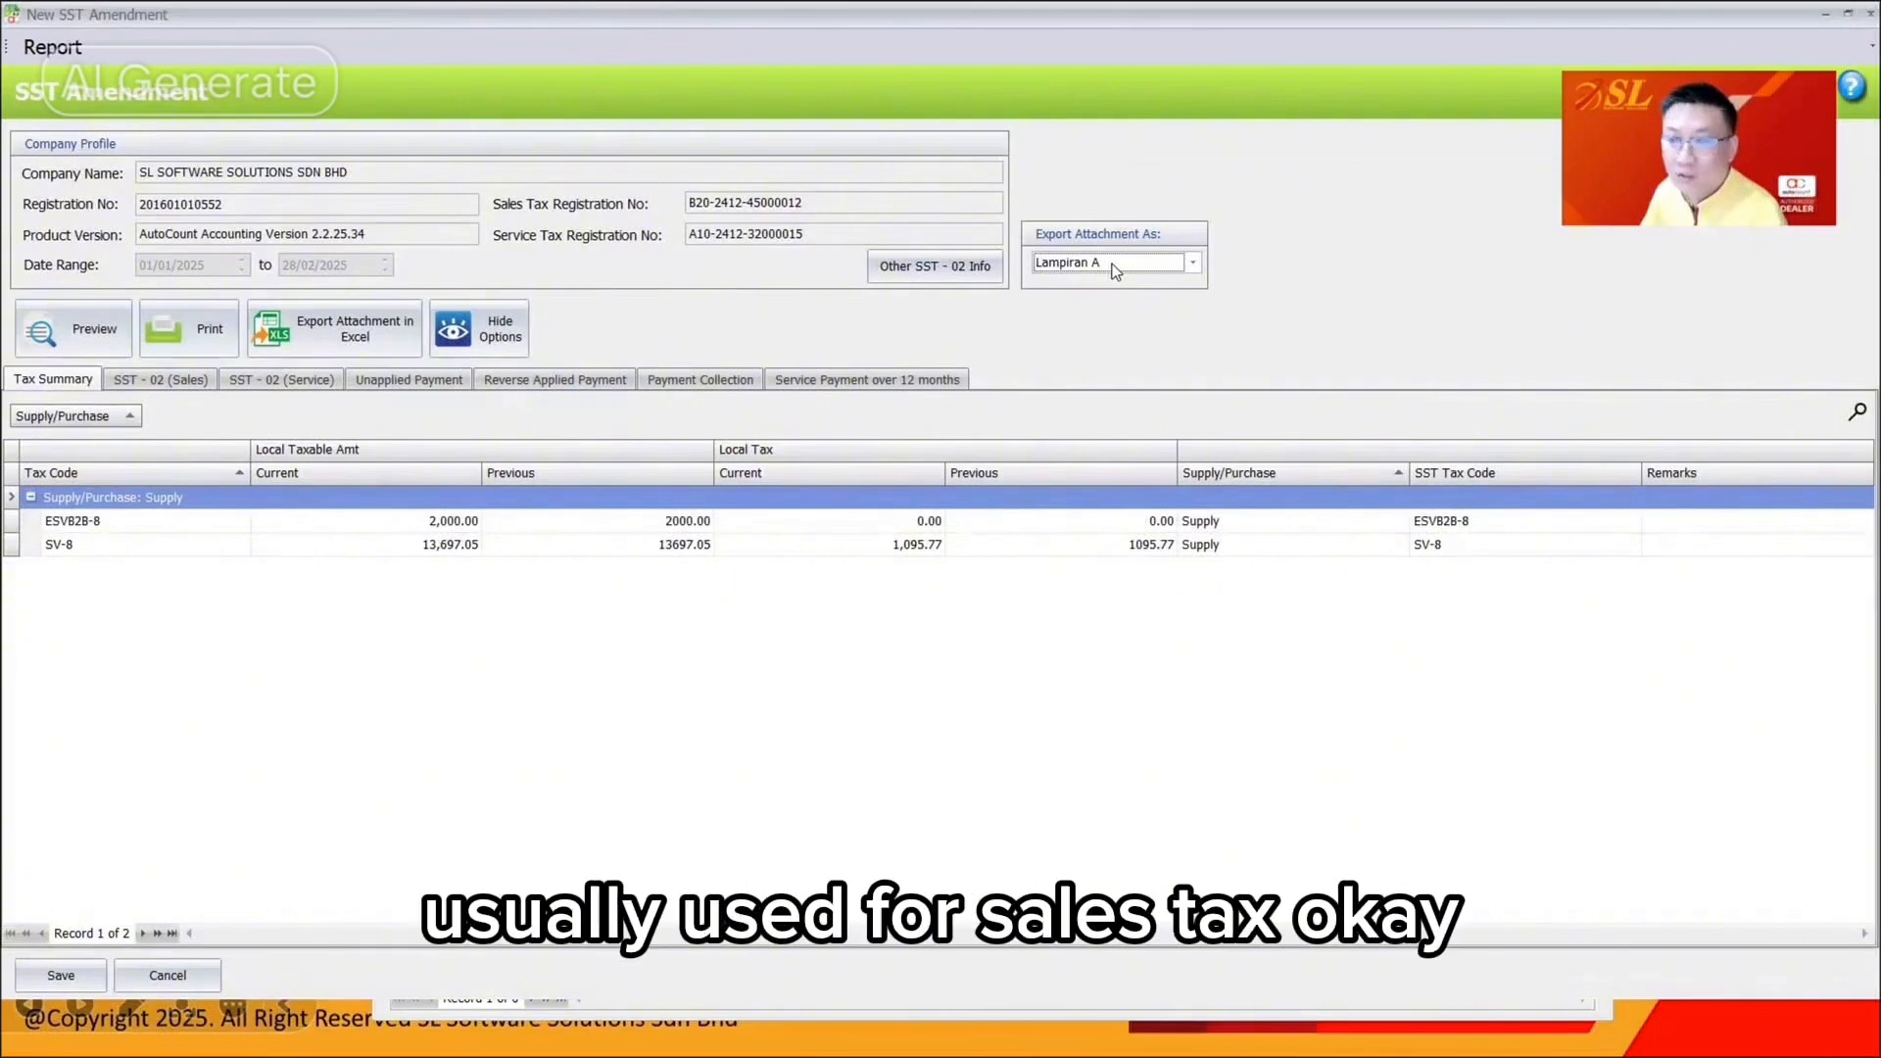
{"action": "left_click", "coordinate": [1871, 13]}
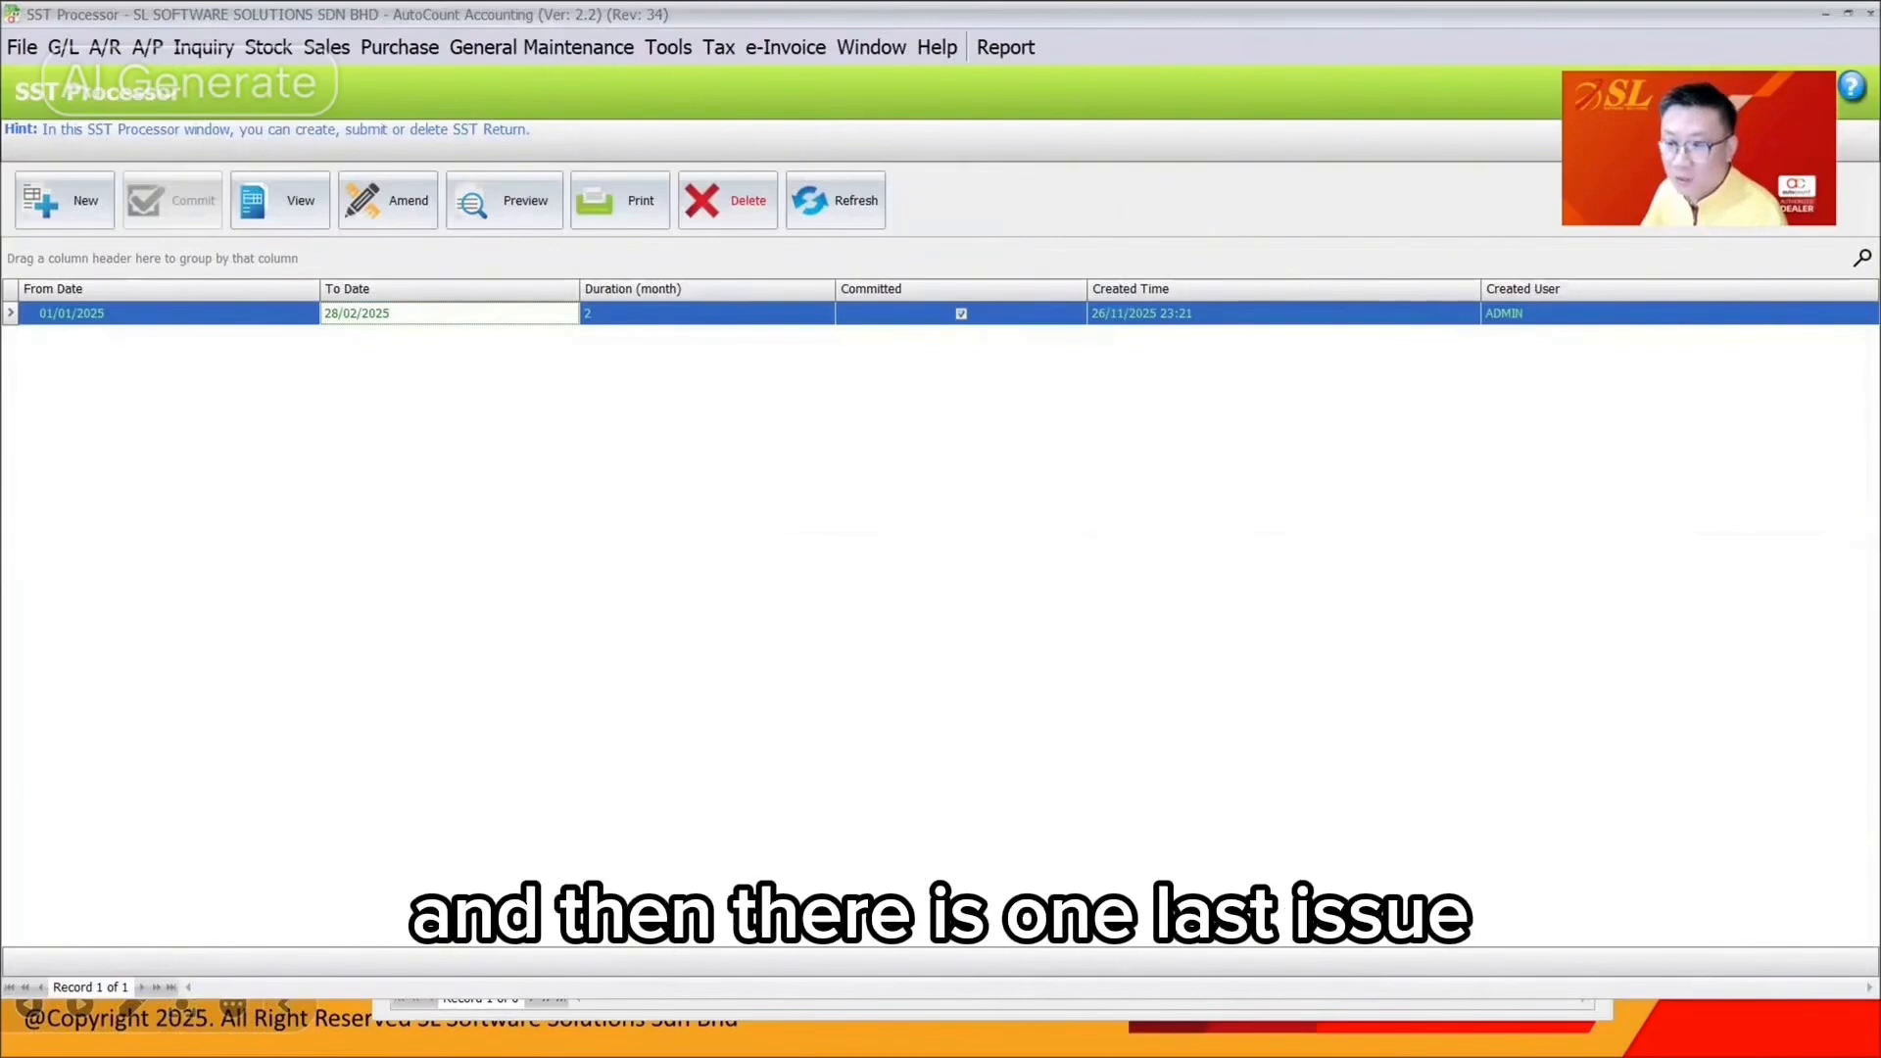
{"action": "key", "text": "alt+Tab"}
{"action": "scroll", "coordinate": [869, 445], "scroll_direction": "down", "scroll_amount": 1}
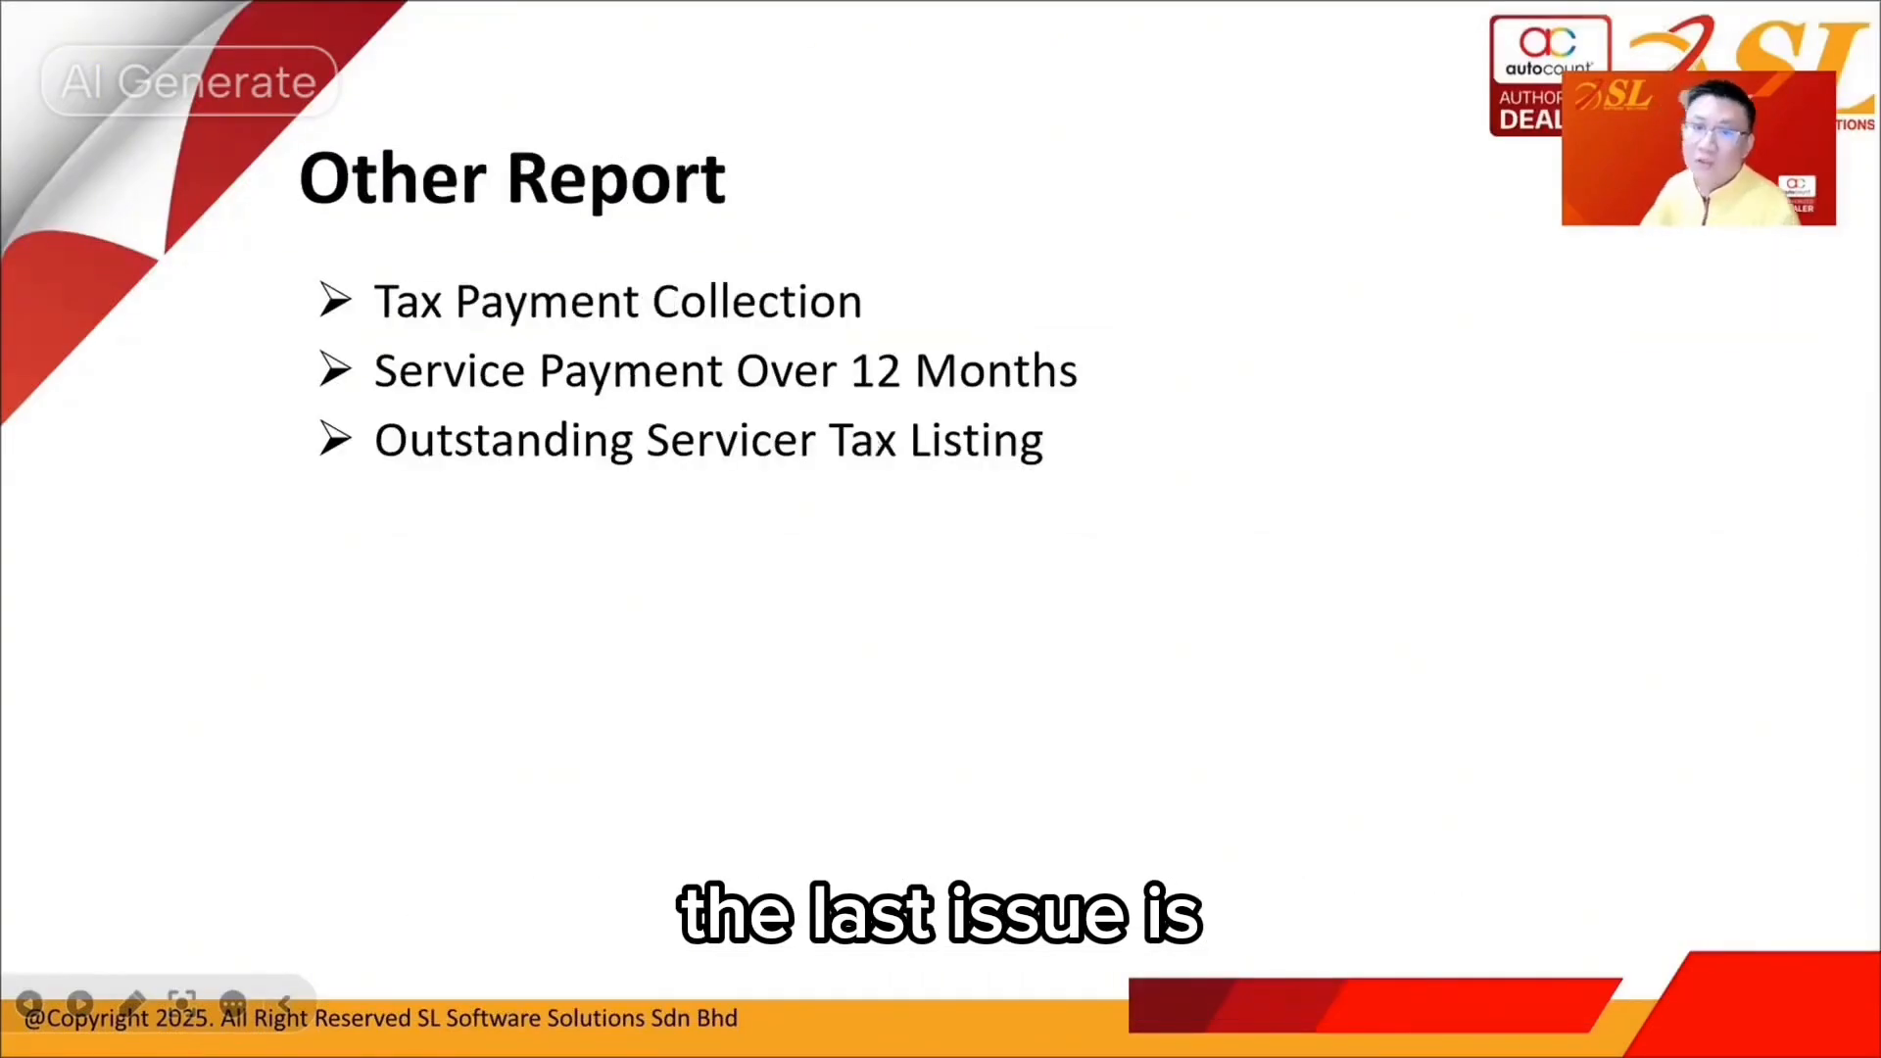
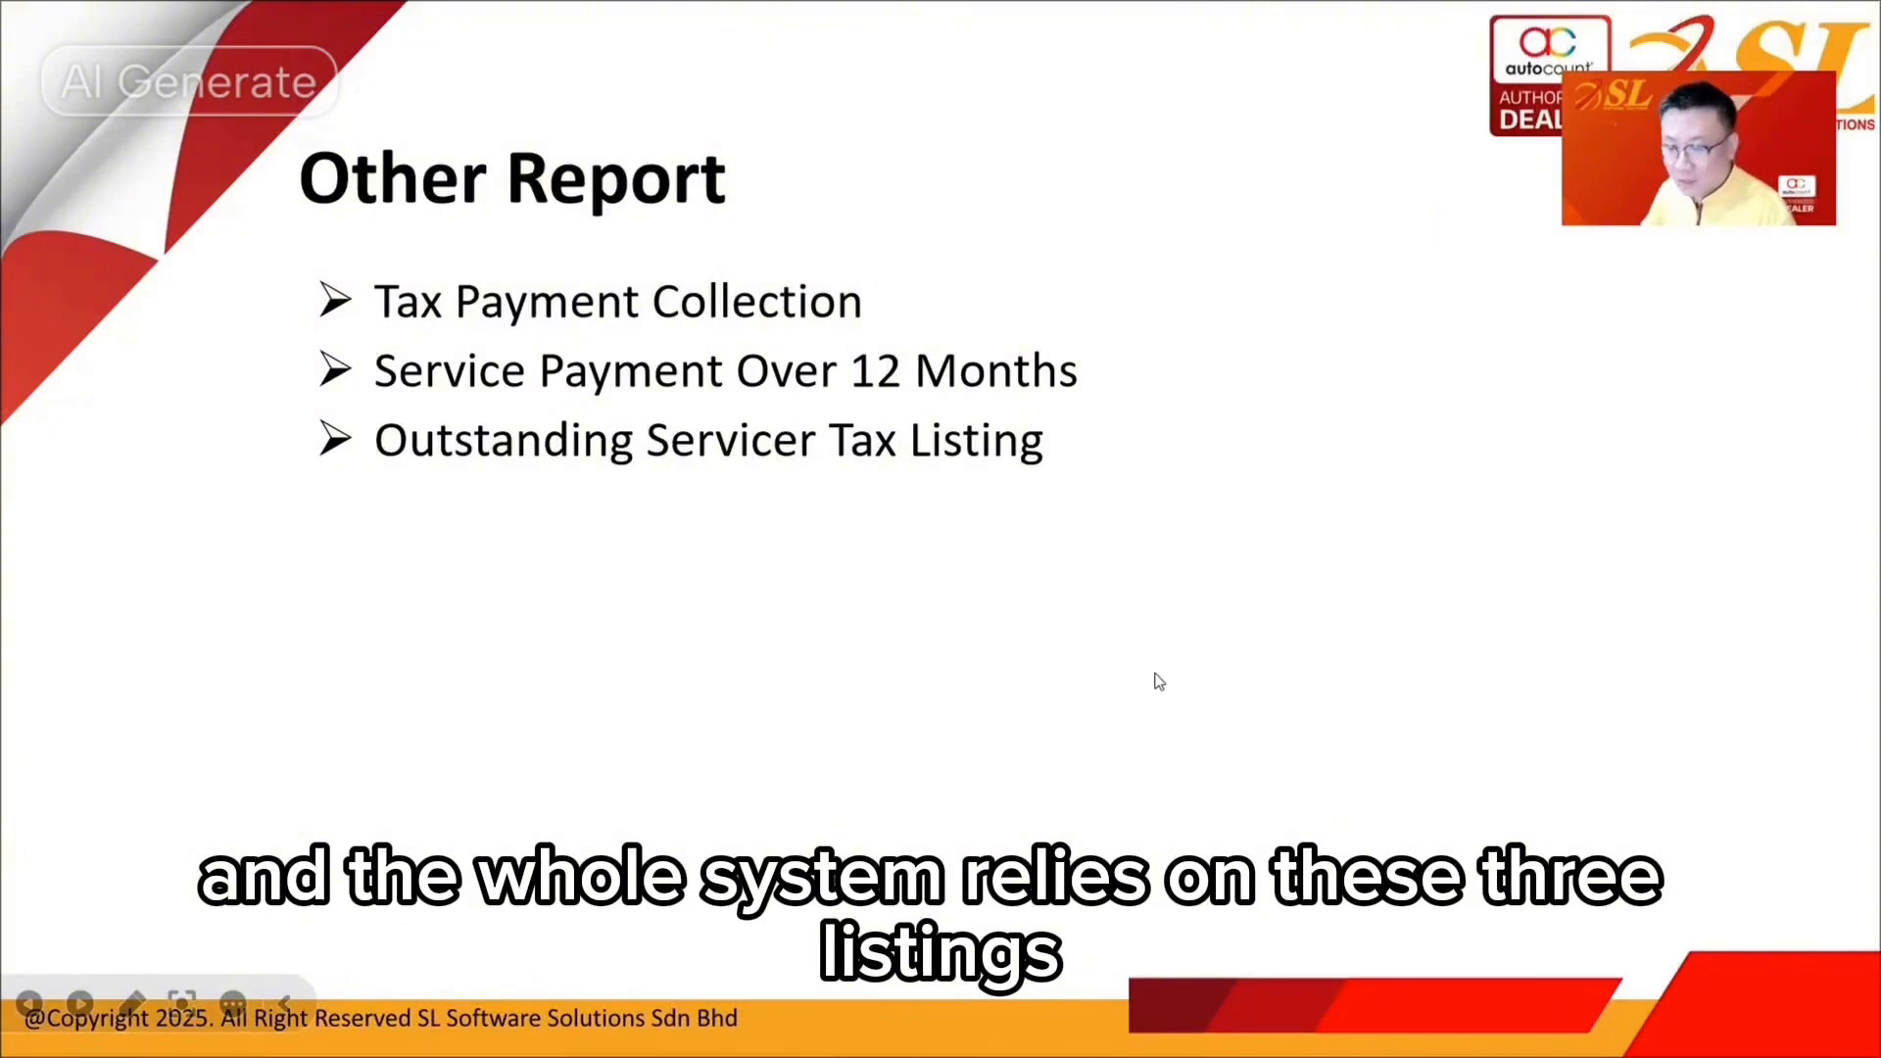
Run the Tax Payment Collection report for 01/01/2025 to 28/02/2025
{"action": "key", "text": "alt+Tab"}
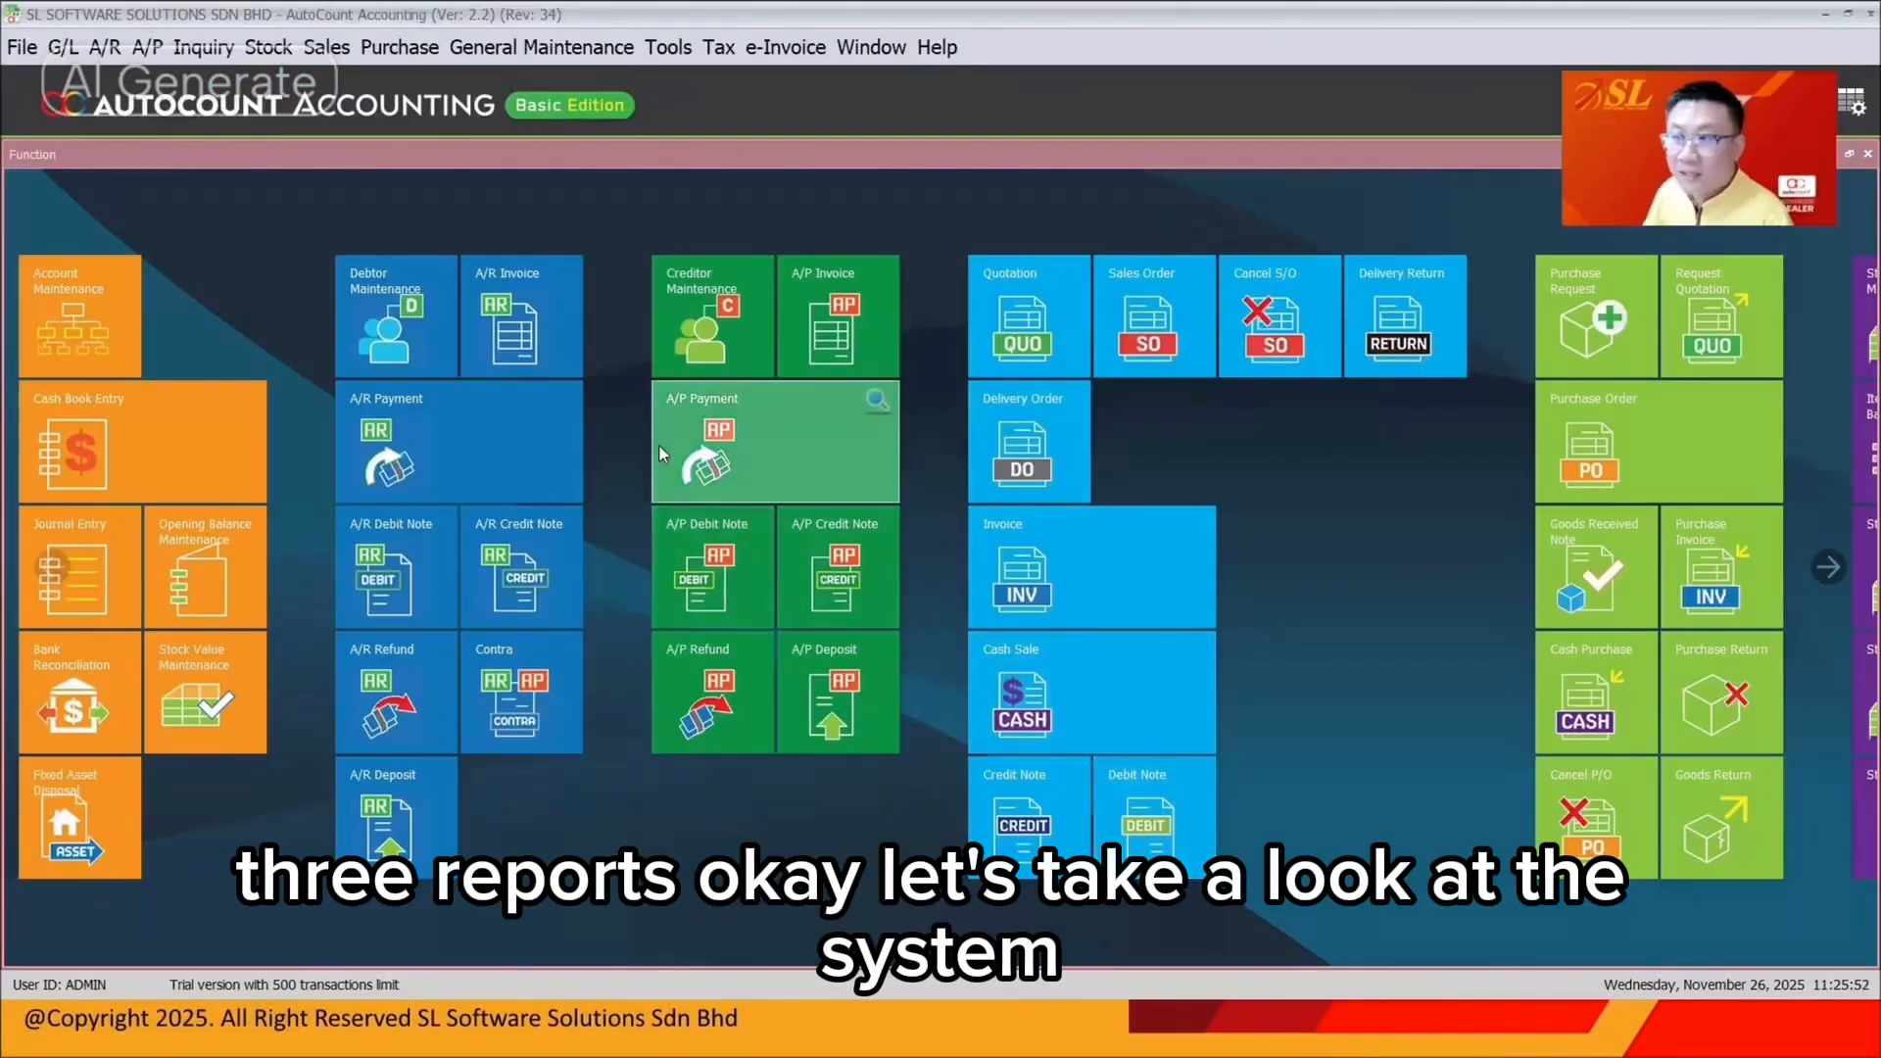
{"action": "left_click", "coordinate": [718, 47]}
{"action": "mouse_move", "coordinate": [1028, 315]}
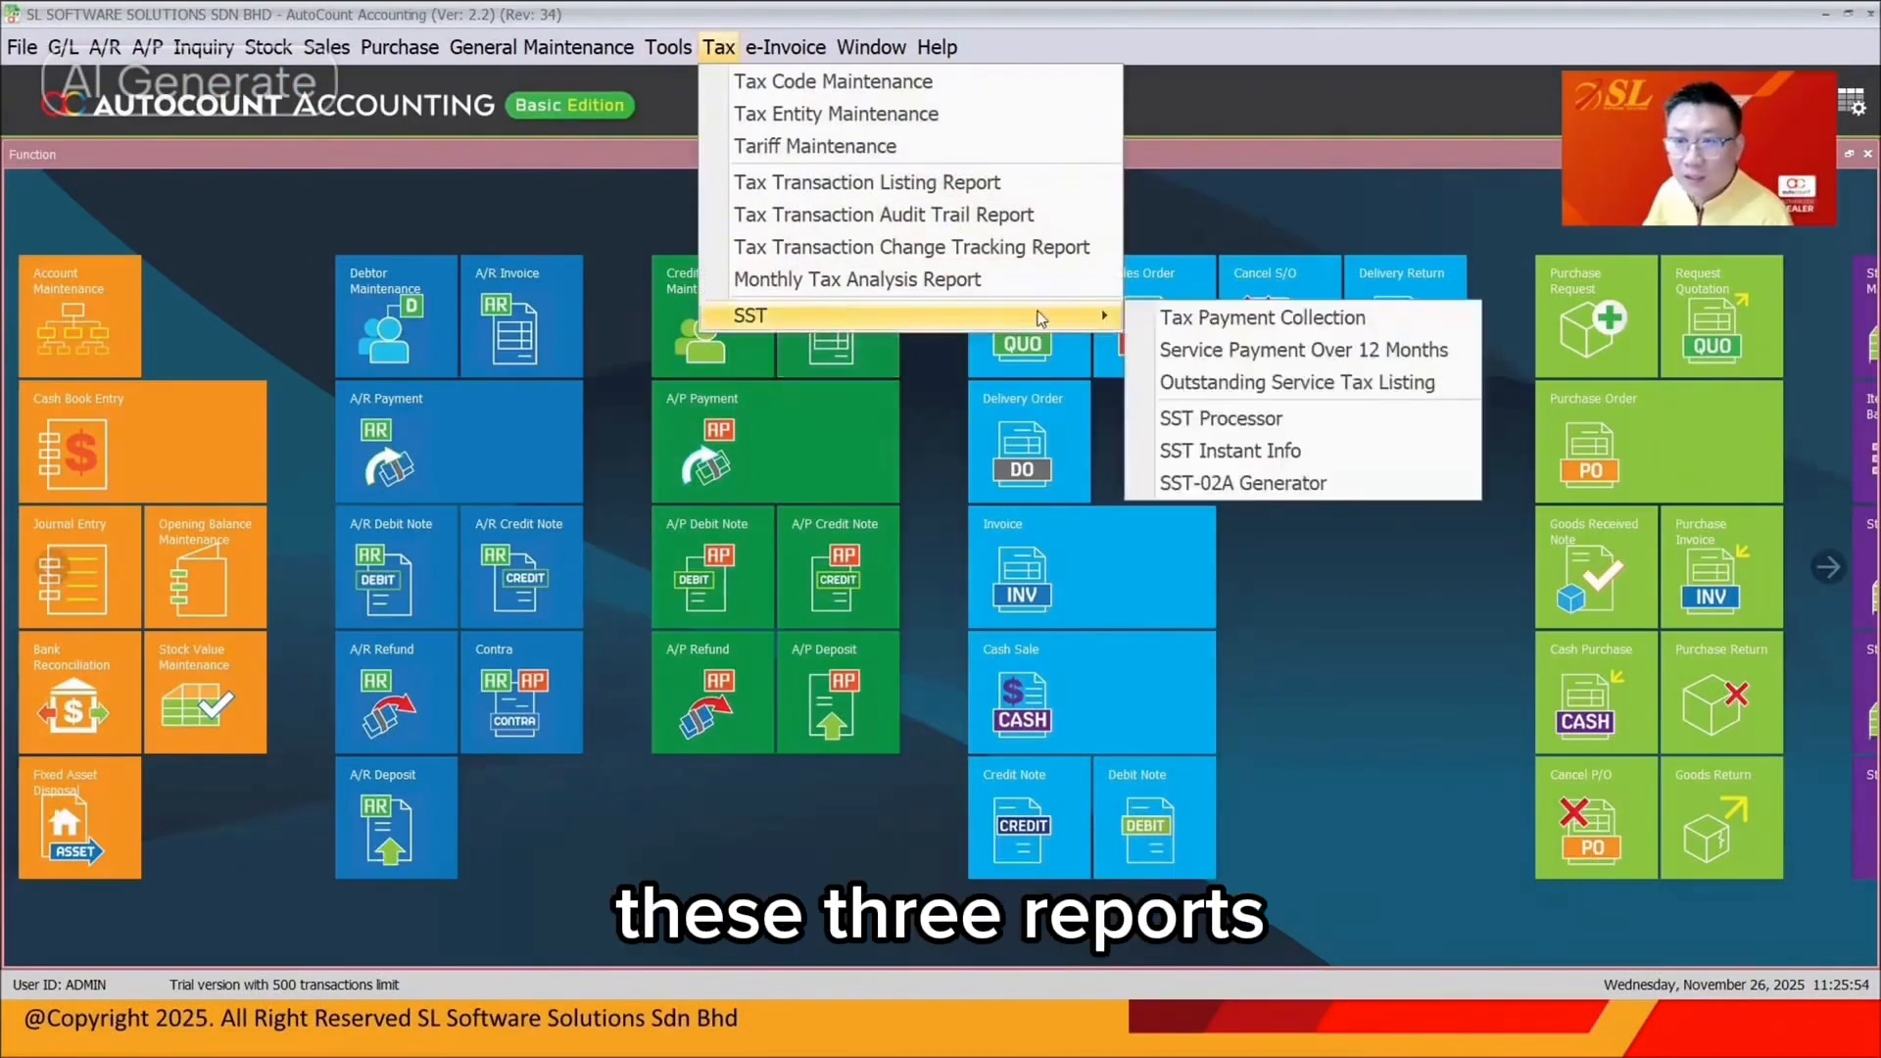
{"action": "left_click", "coordinate": [1244, 323]}
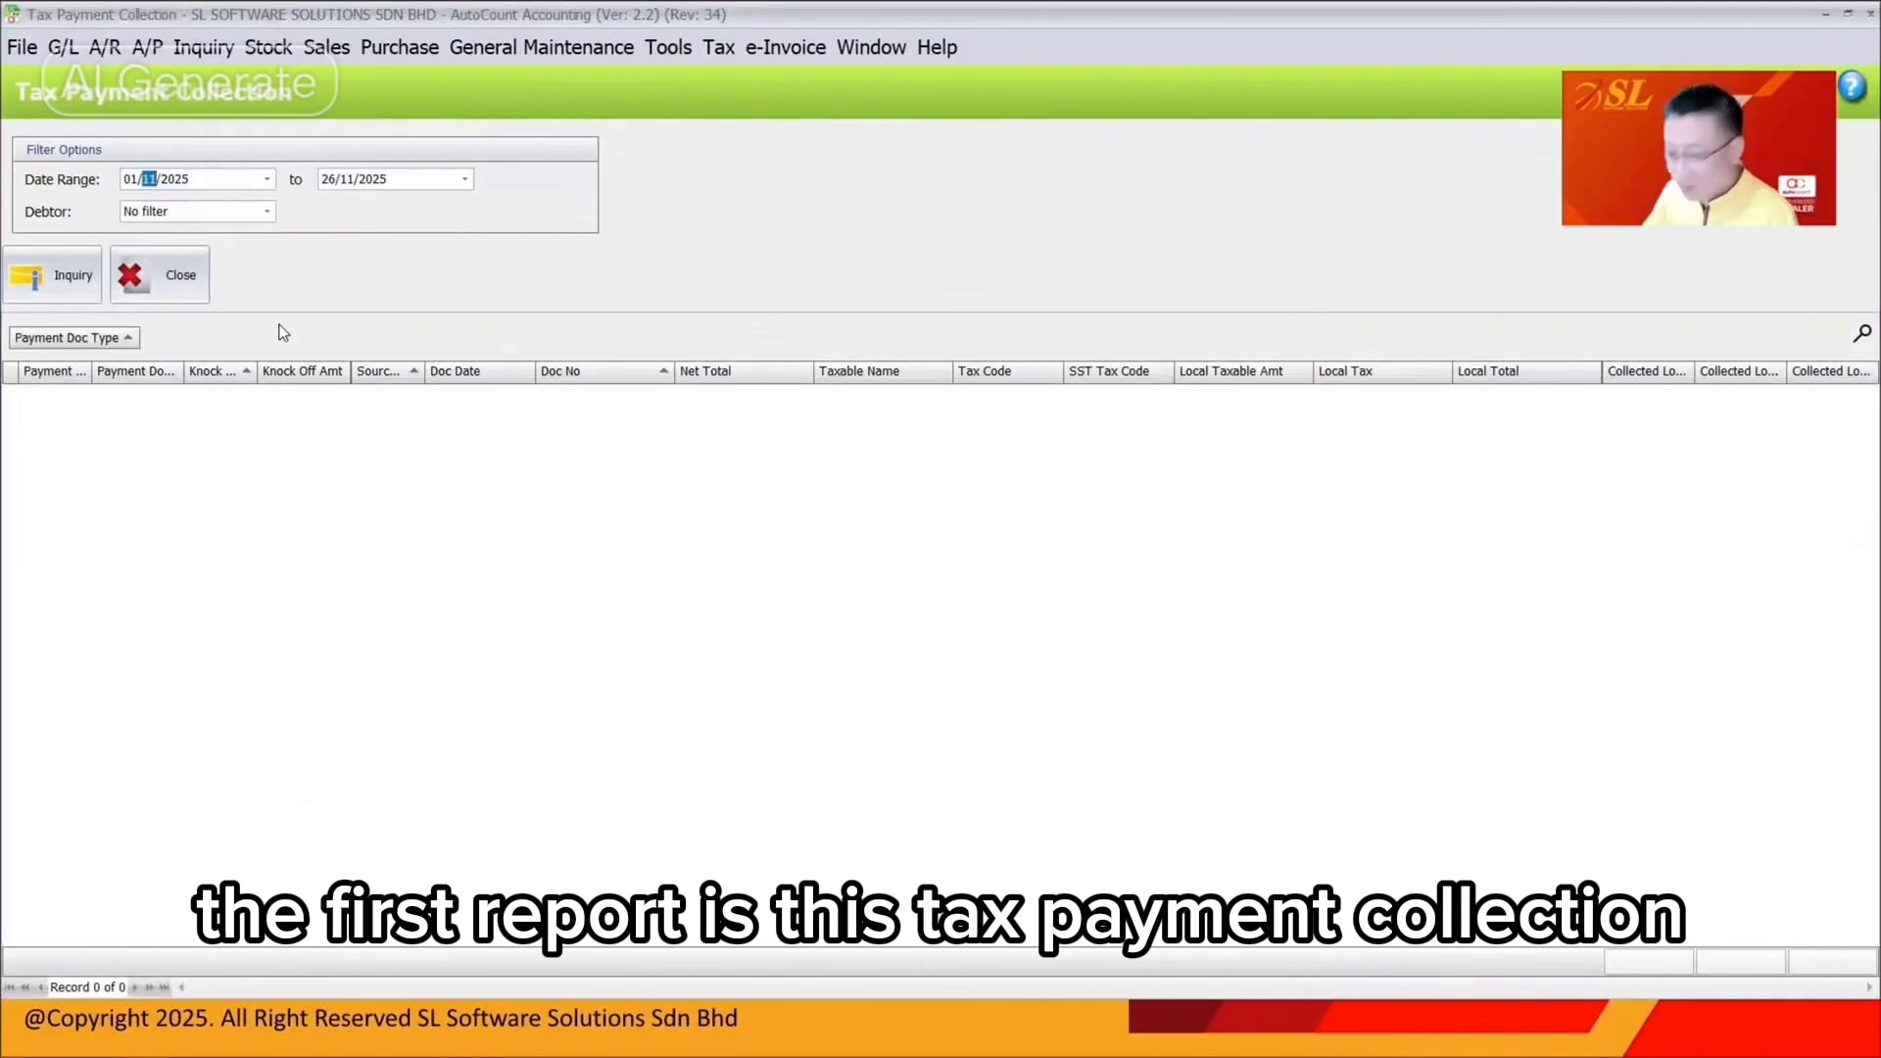
{"action": "type", "text": "01"}
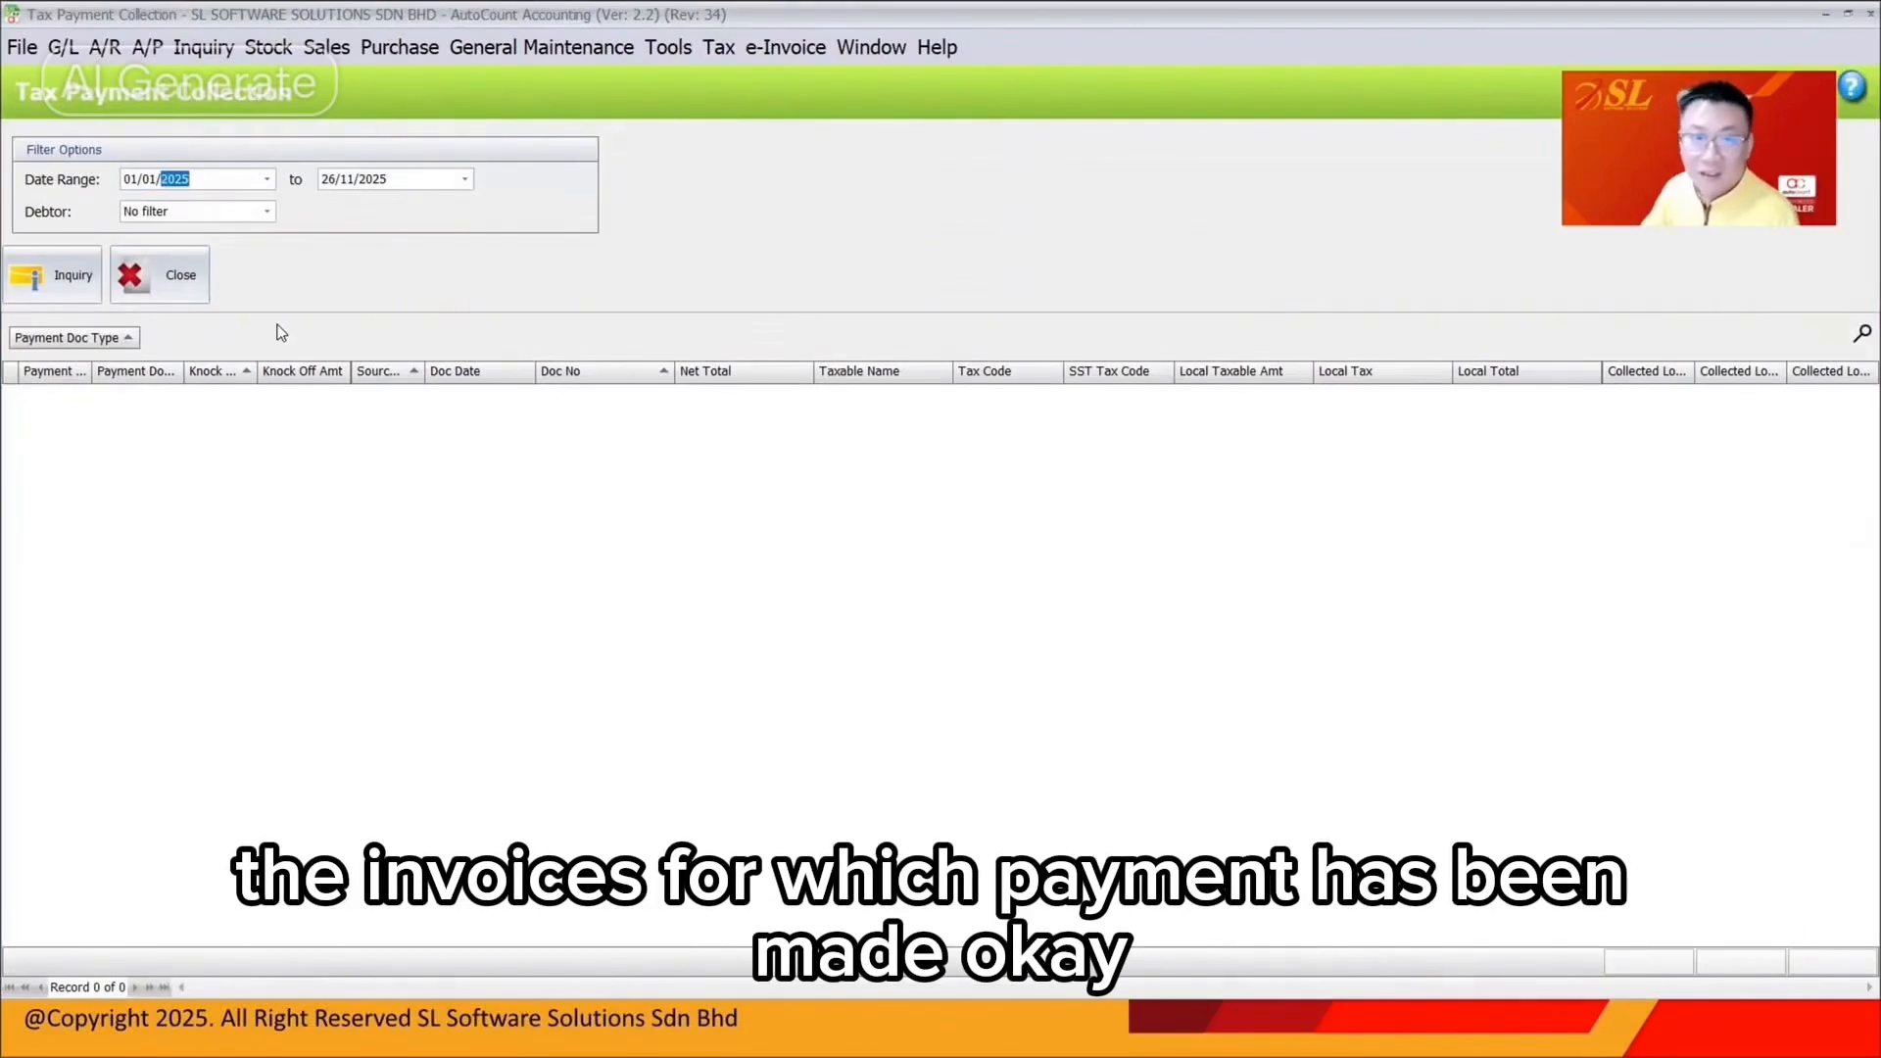
{"action": "left_click", "coordinate": [324, 182]}
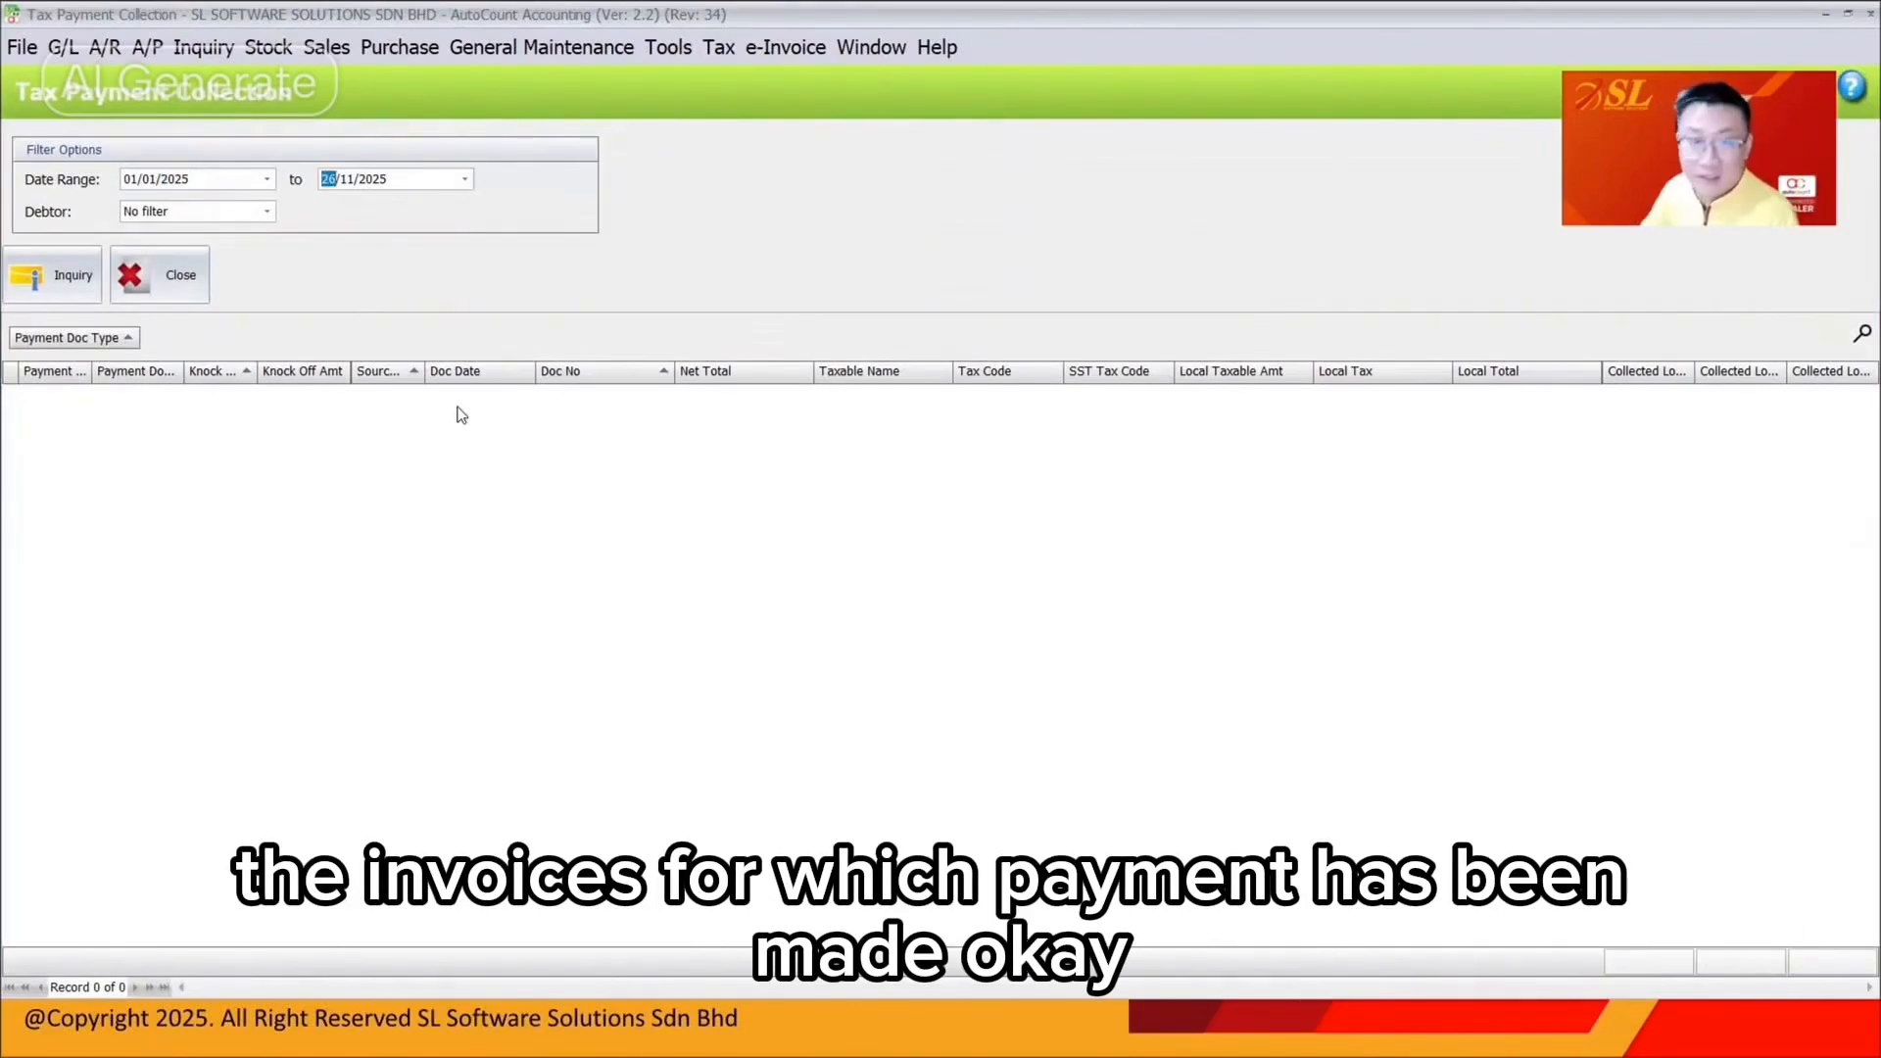
{"action": "type", "text": "311202"}
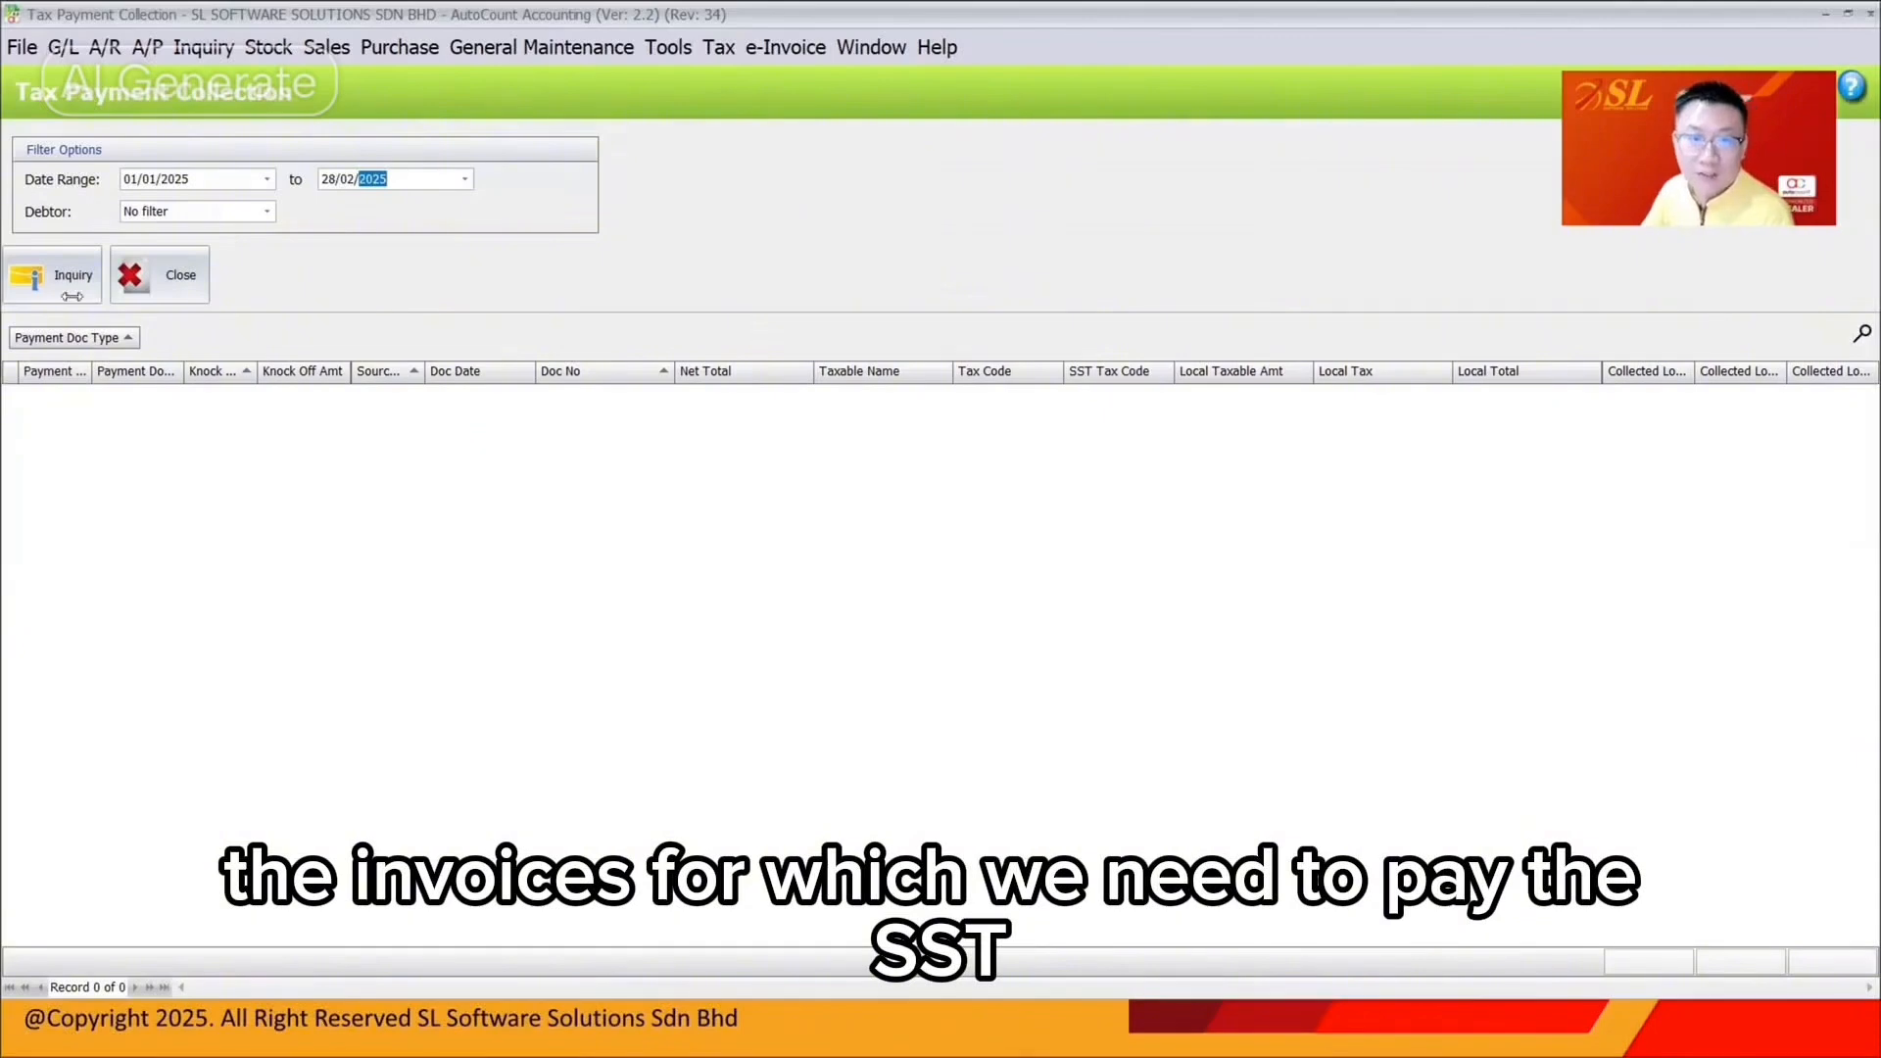
{"action": "left_click", "coordinate": [64, 287]}
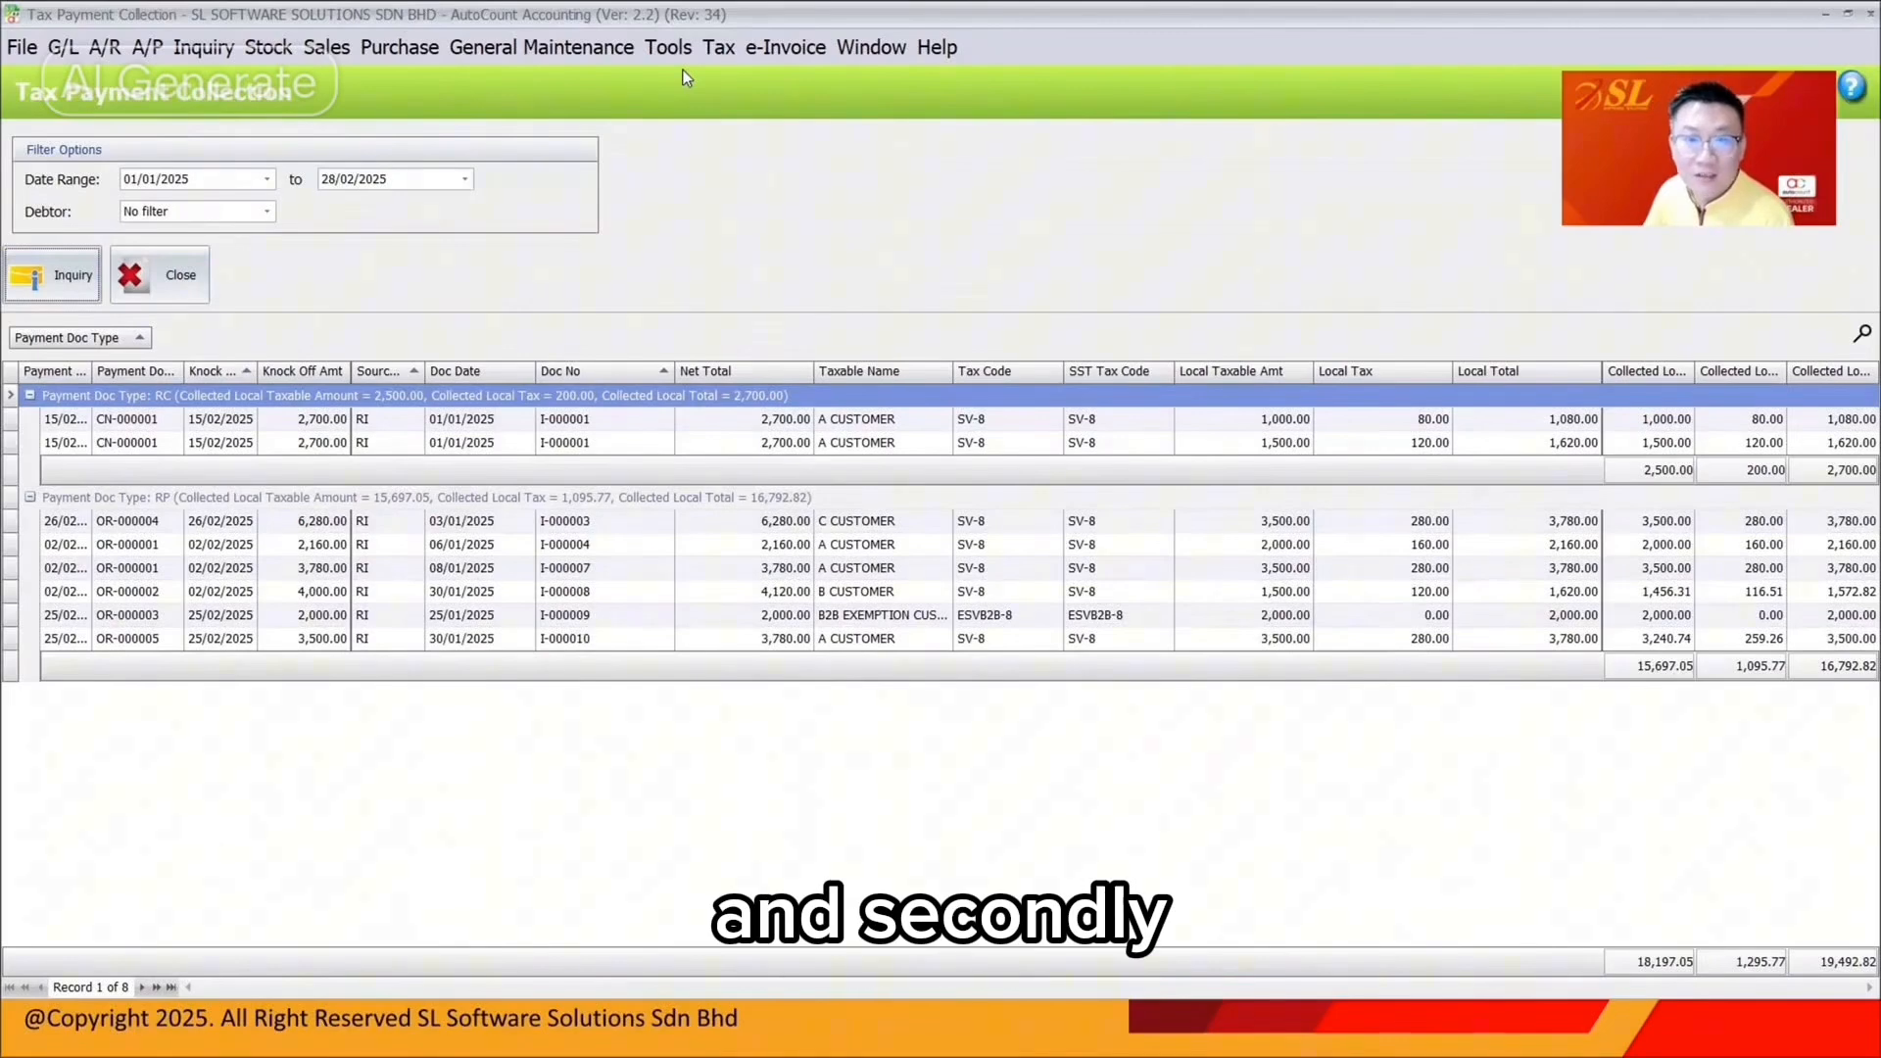
Open the Outstanding Service Tax Listing report
{"action": "left_click", "coordinate": [718, 47]}
{"action": "mouse_move", "coordinate": [891, 320]}
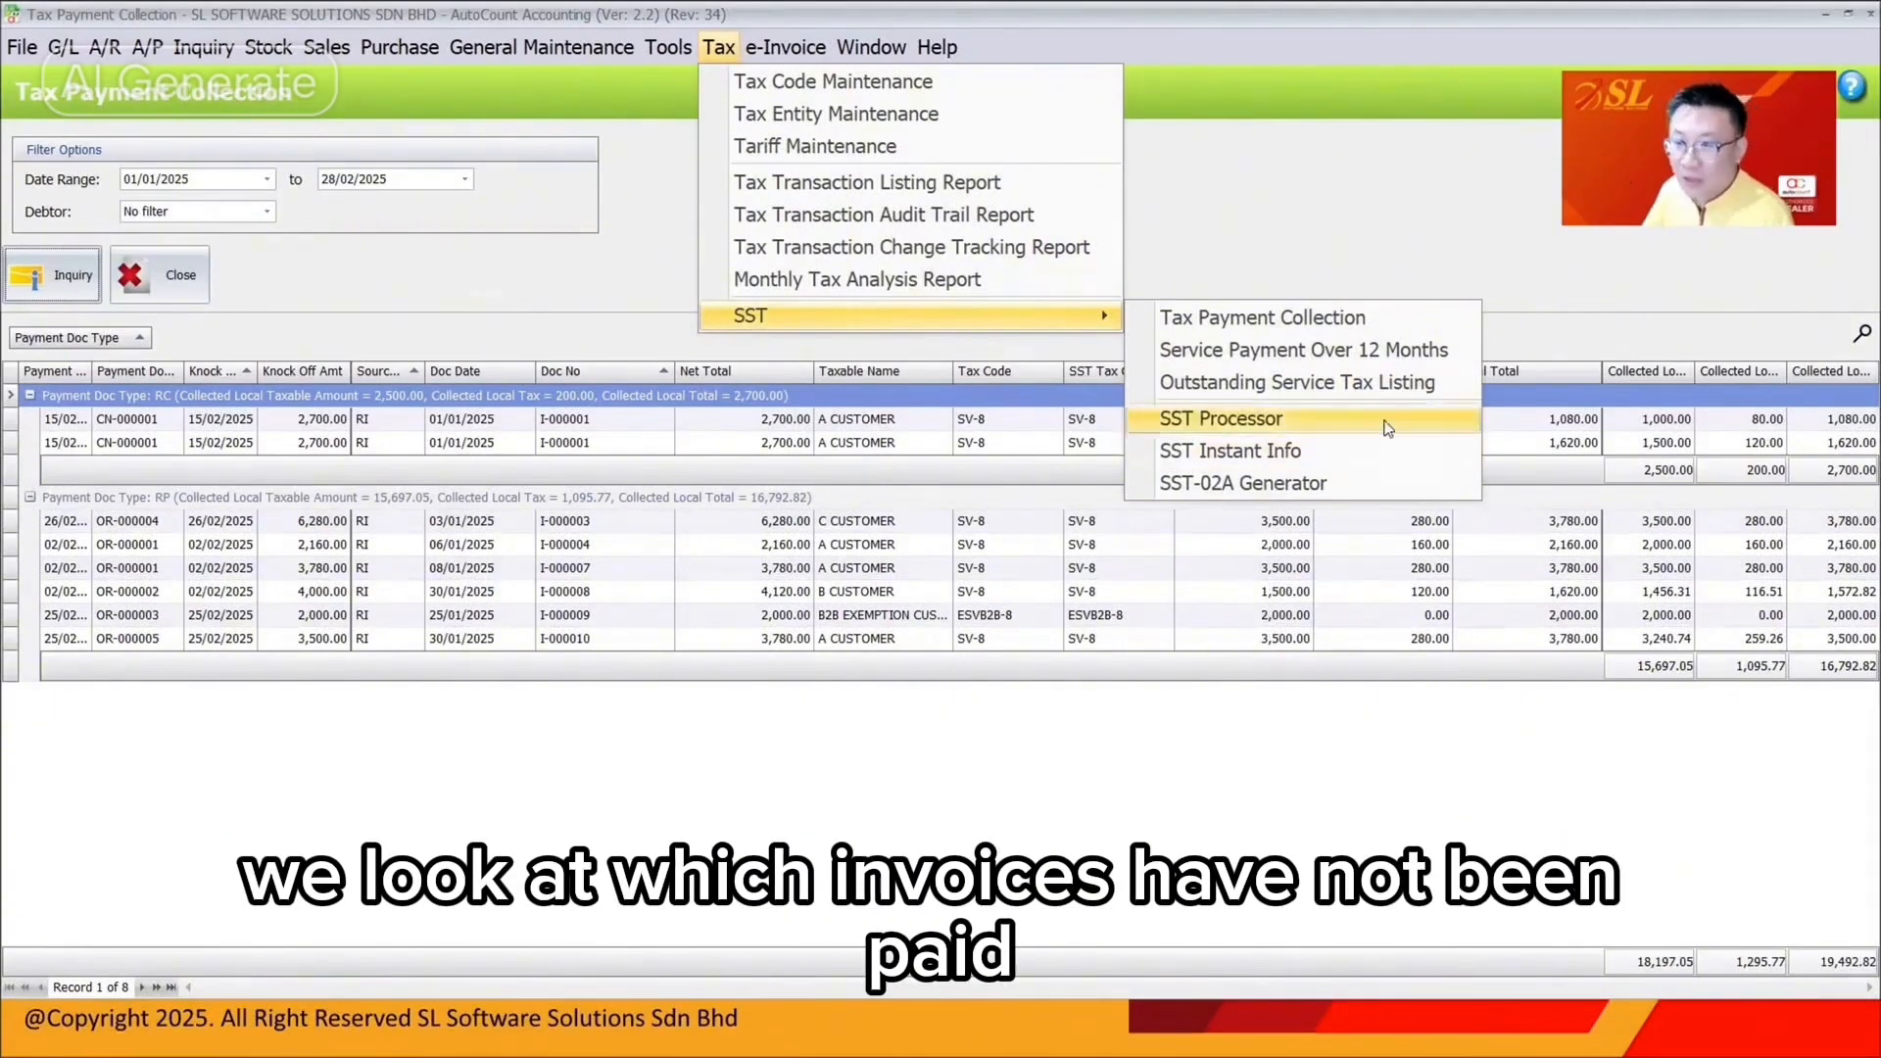
{"action": "left_click", "coordinate": [1390, 382]}
List outstanding service-tax invoices as of 28/02/2025, first of any age, then over 12 months
{"action": "left_click", "coordinate": [132, 179]}
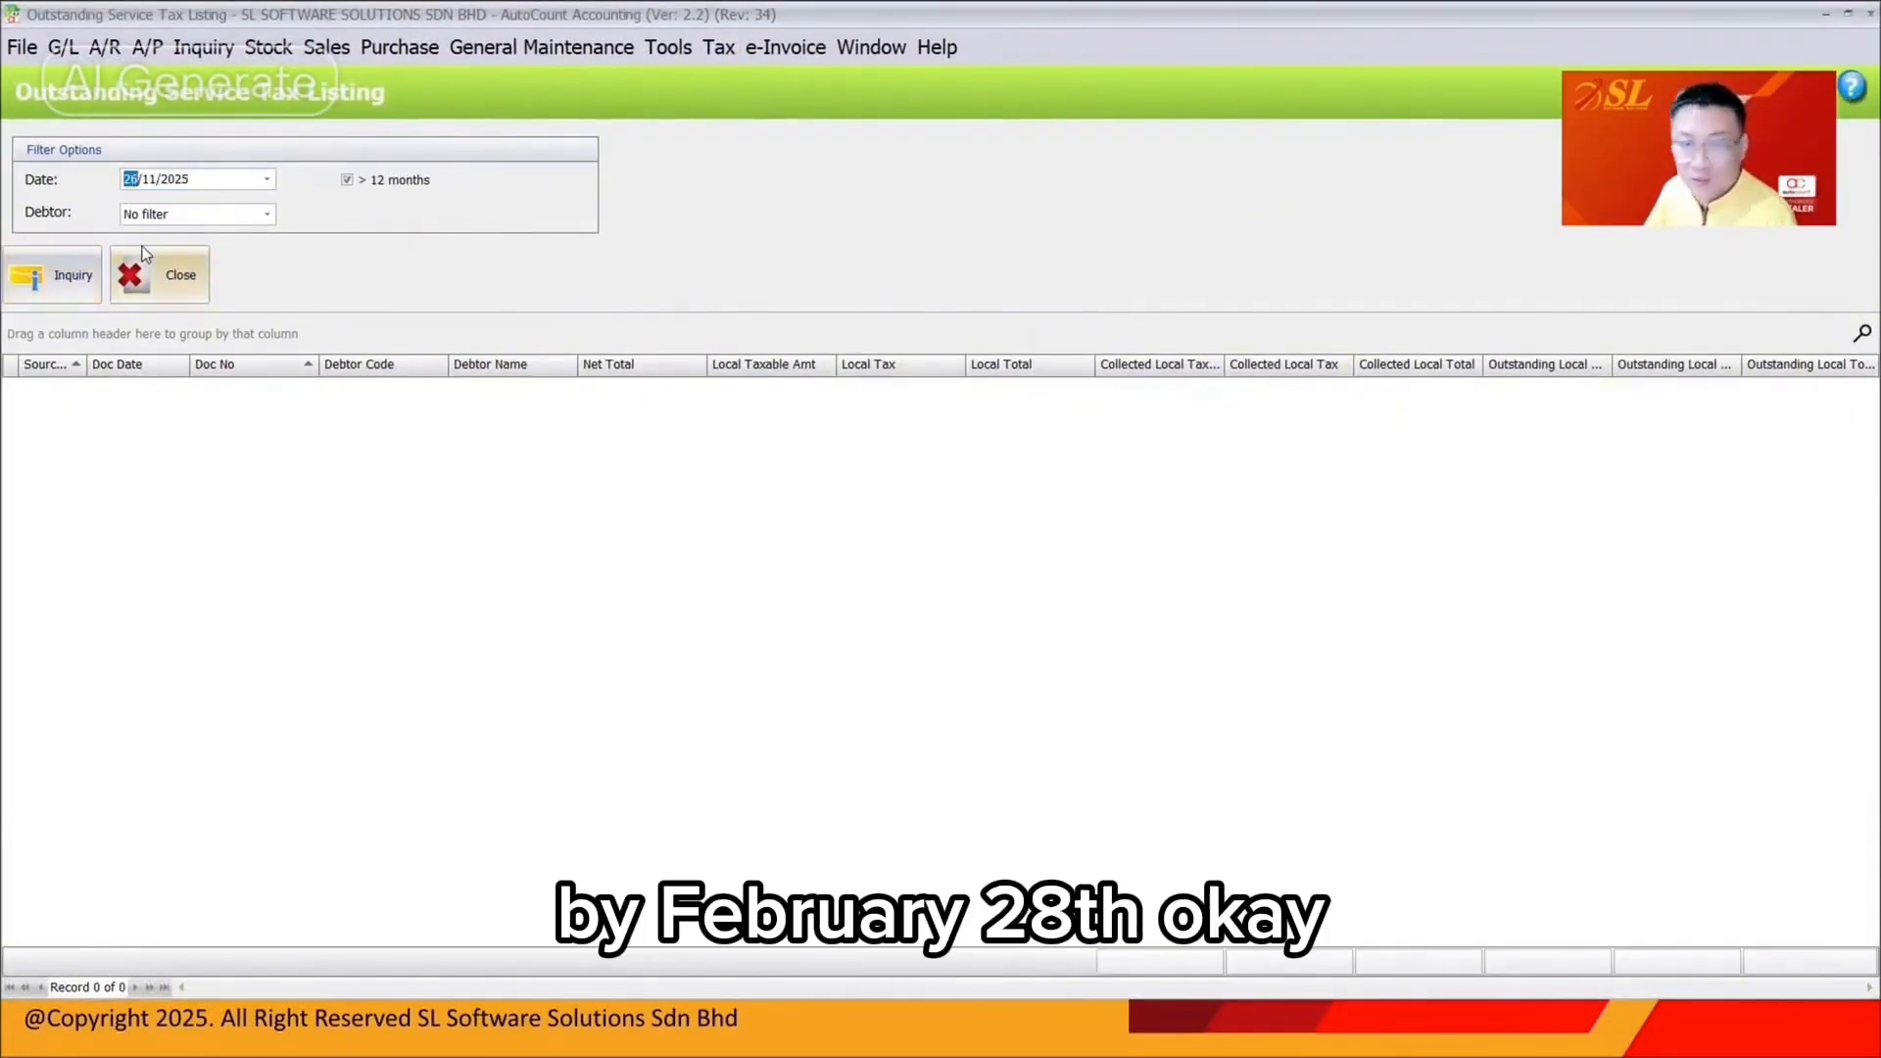
{"action": "left_click", "coordinate": [347, 180]}
{"action": "left_click", "coordinate": [44, 278]}
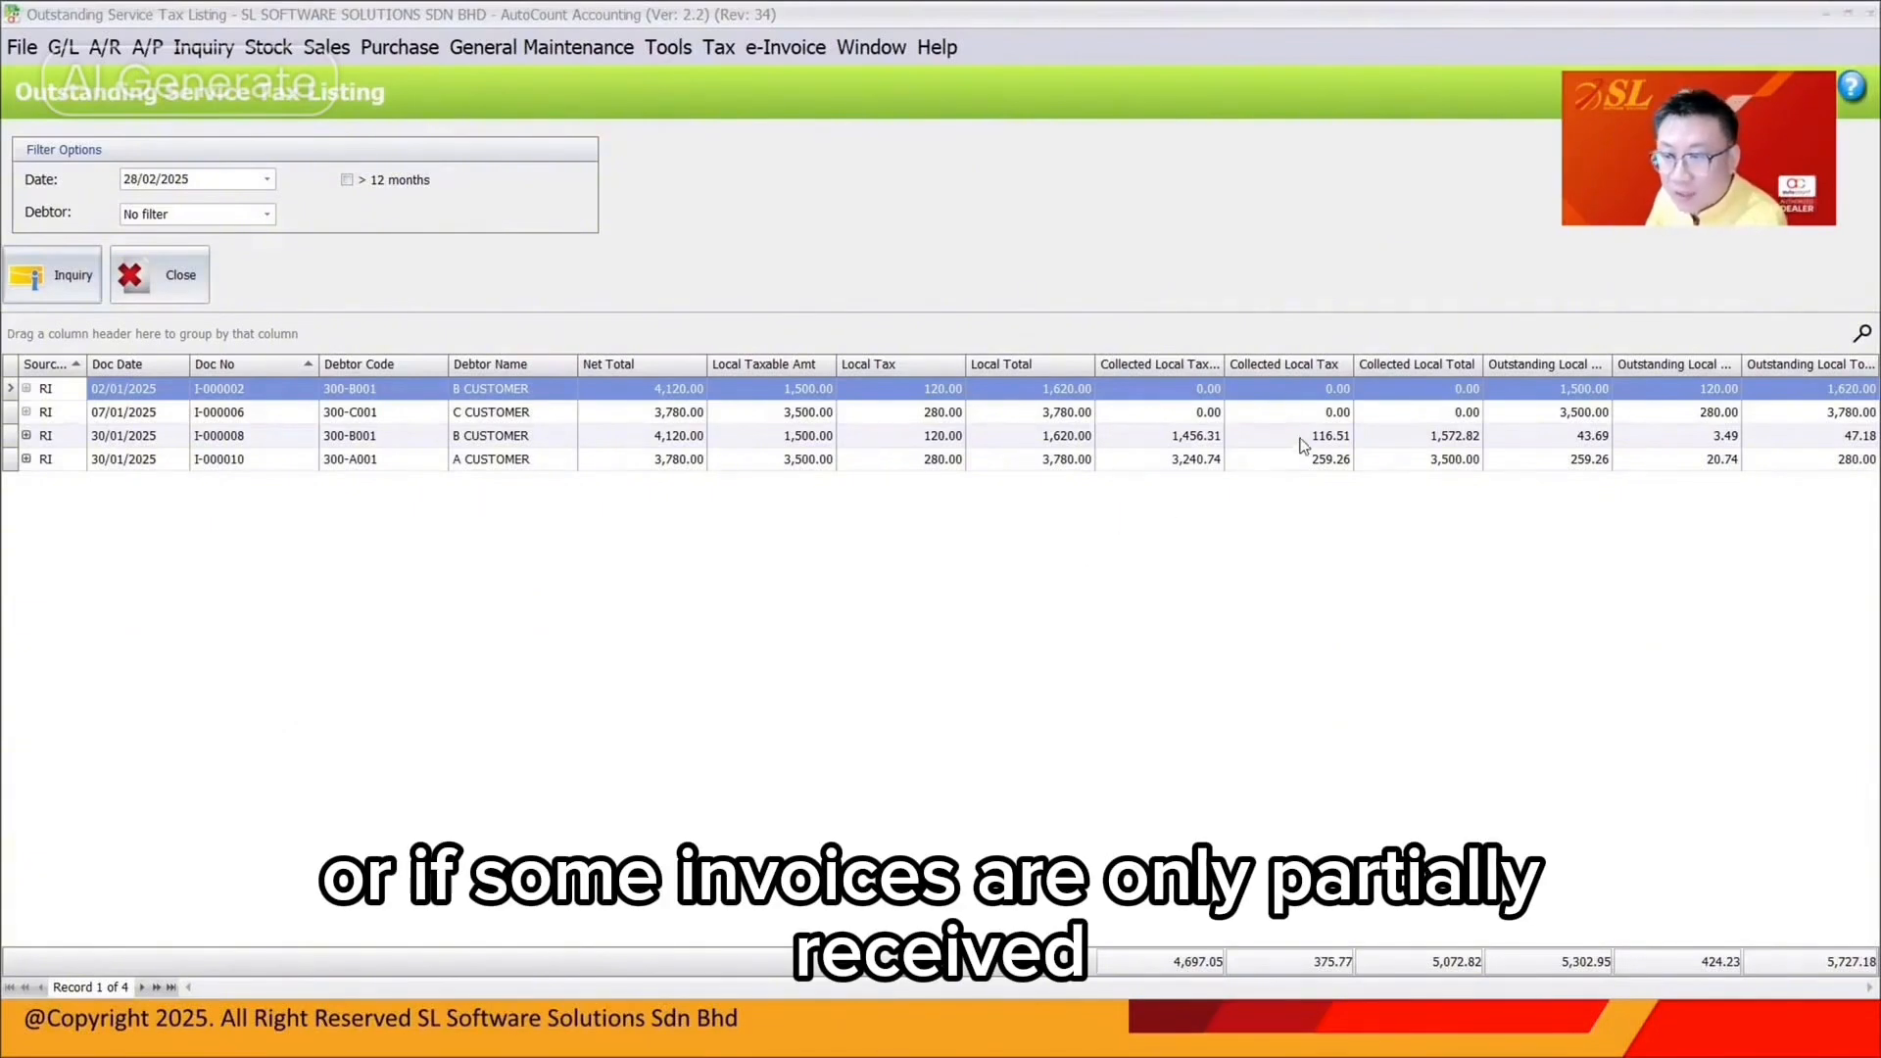
{"action": "left_click", "coordinate": [348, 181]}
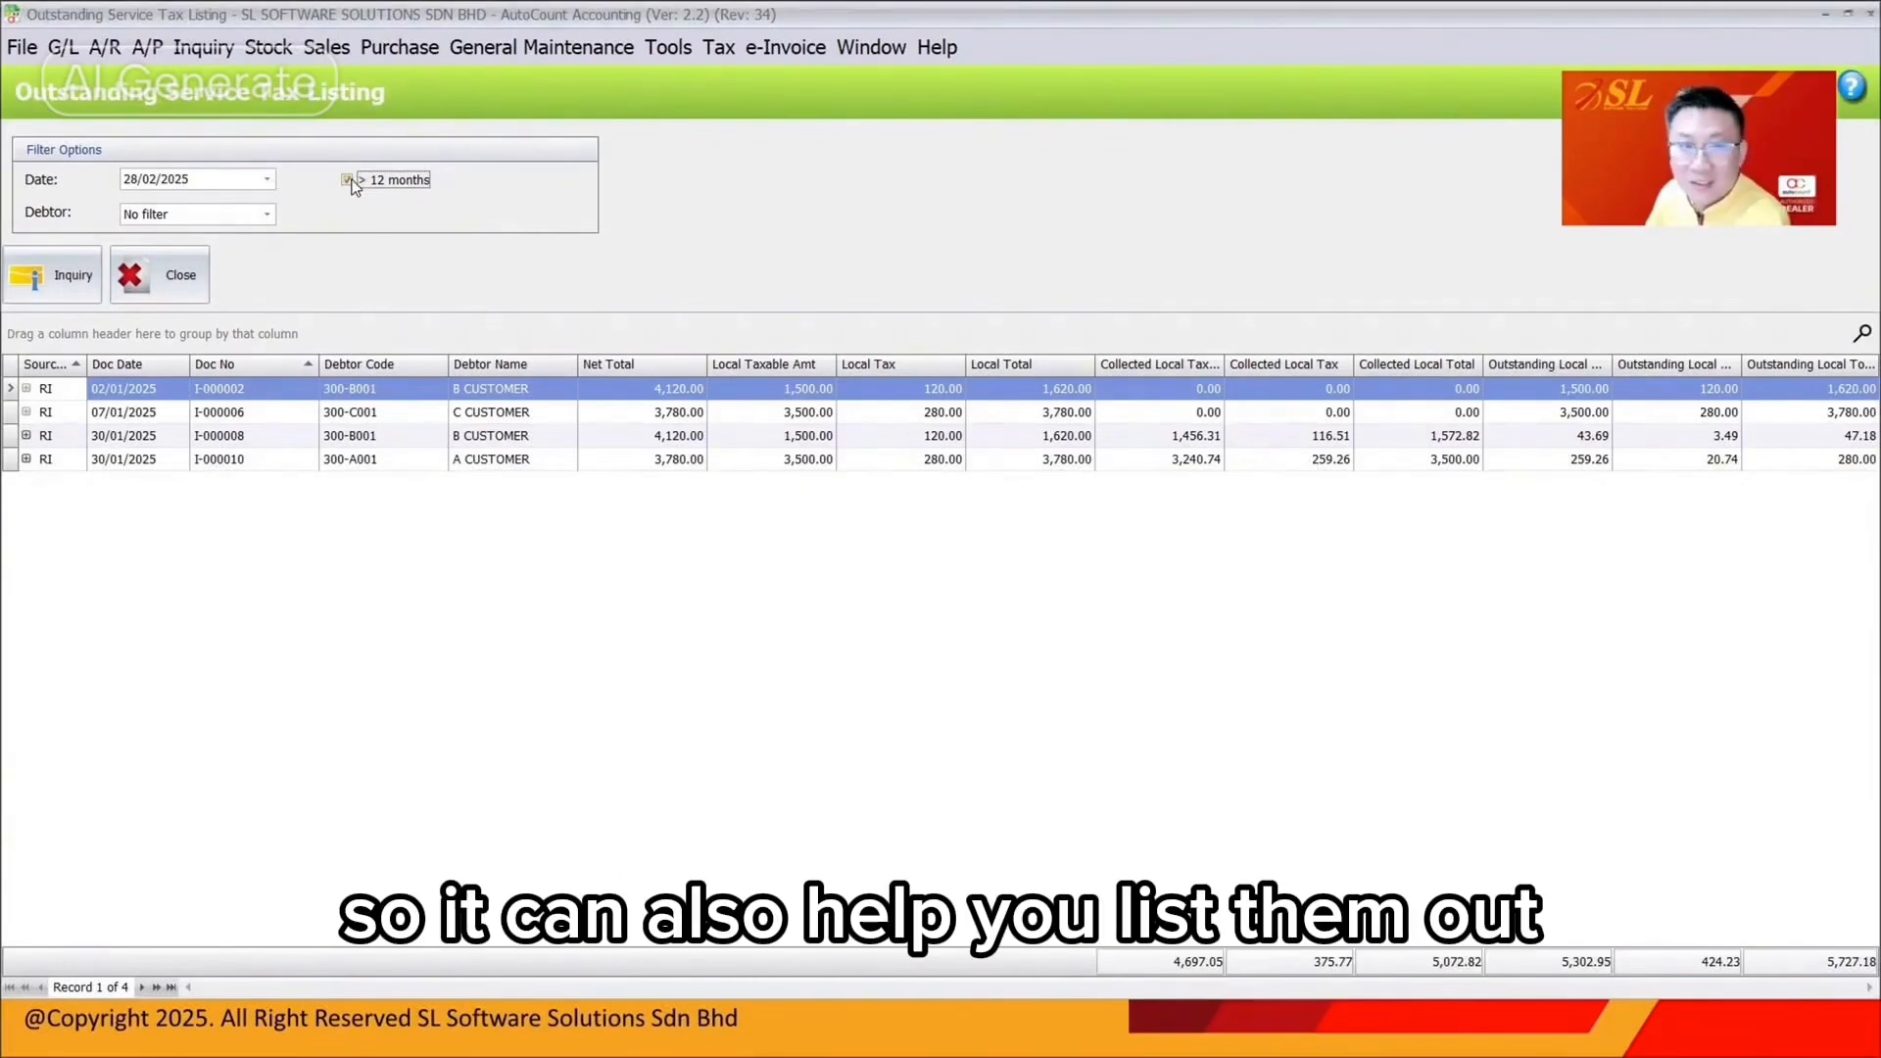
{"action": "left_click", "coordinate": [54, 278]}
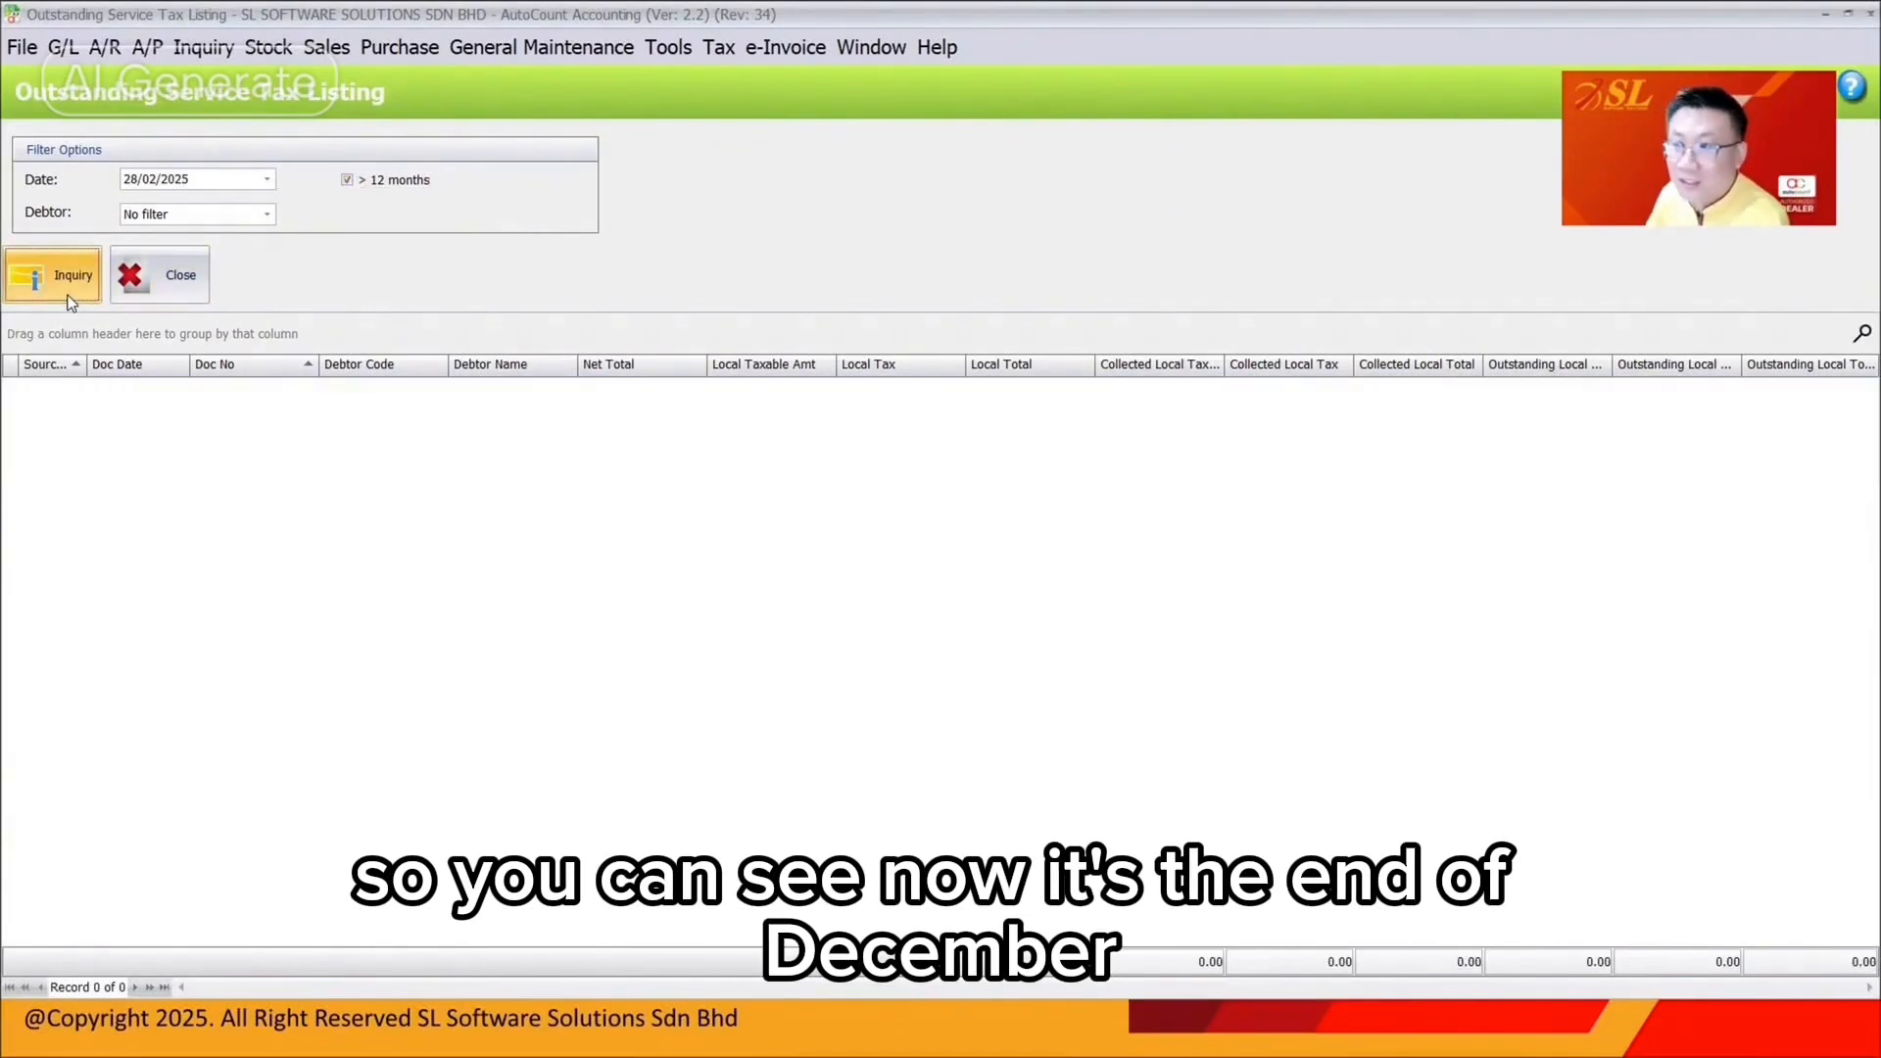
Rerun the over-12-months listing as of 28/02/2026, then close it
{"action": "left_click", "coordinate": [147, 182]}
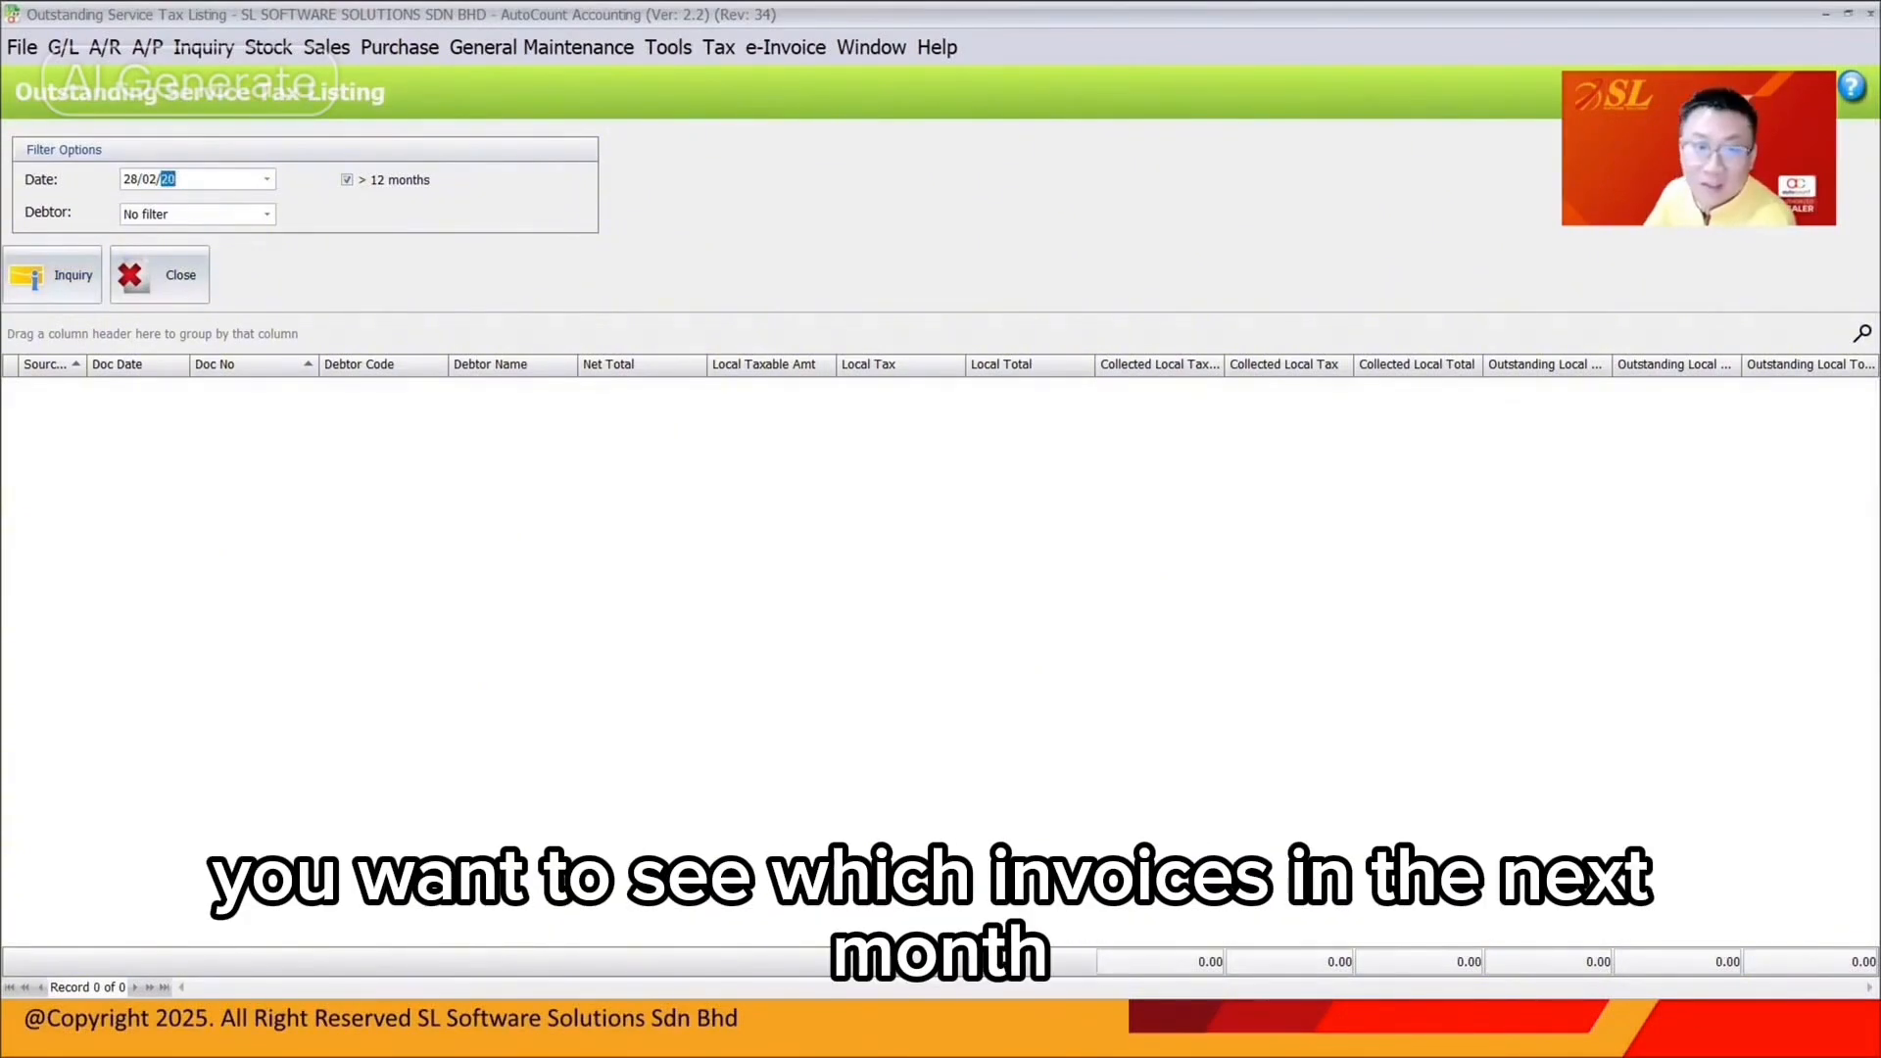
{"action": "type", "text": "26"}
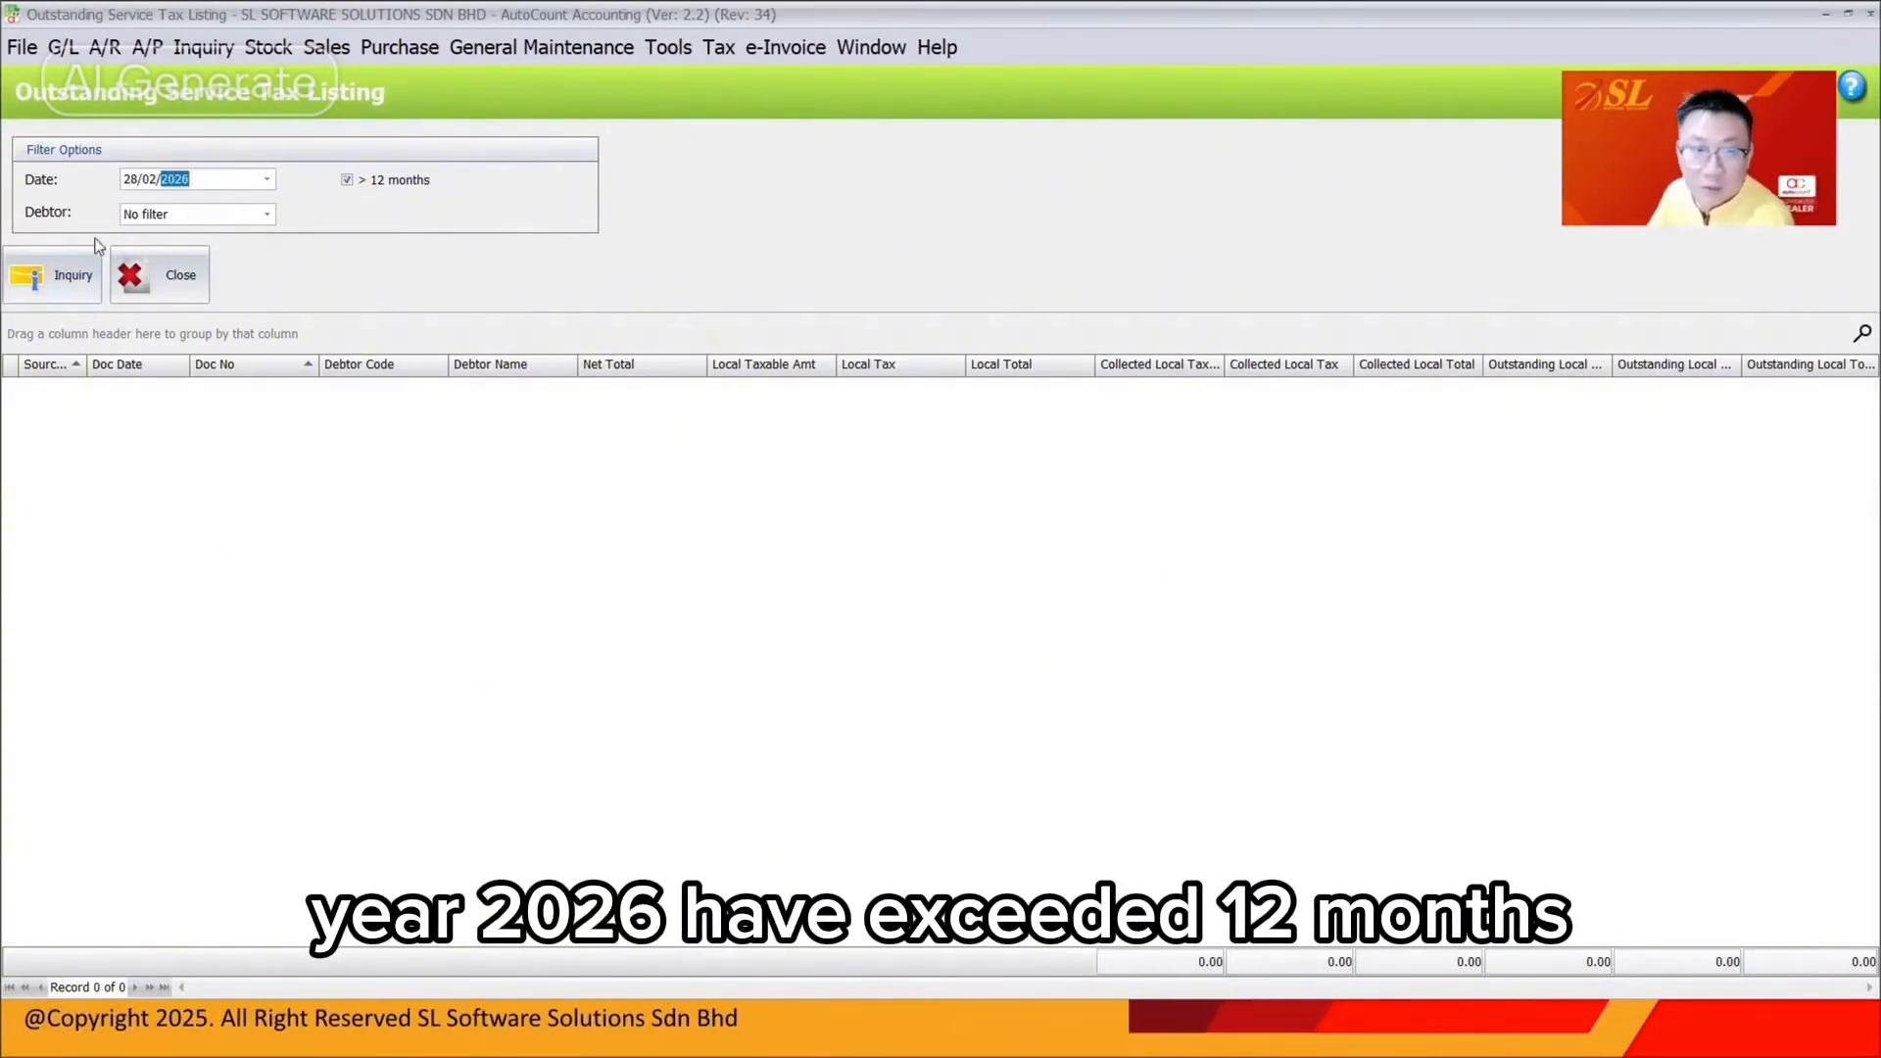
{"action": "left_click", "coordinate": [70, 274]}
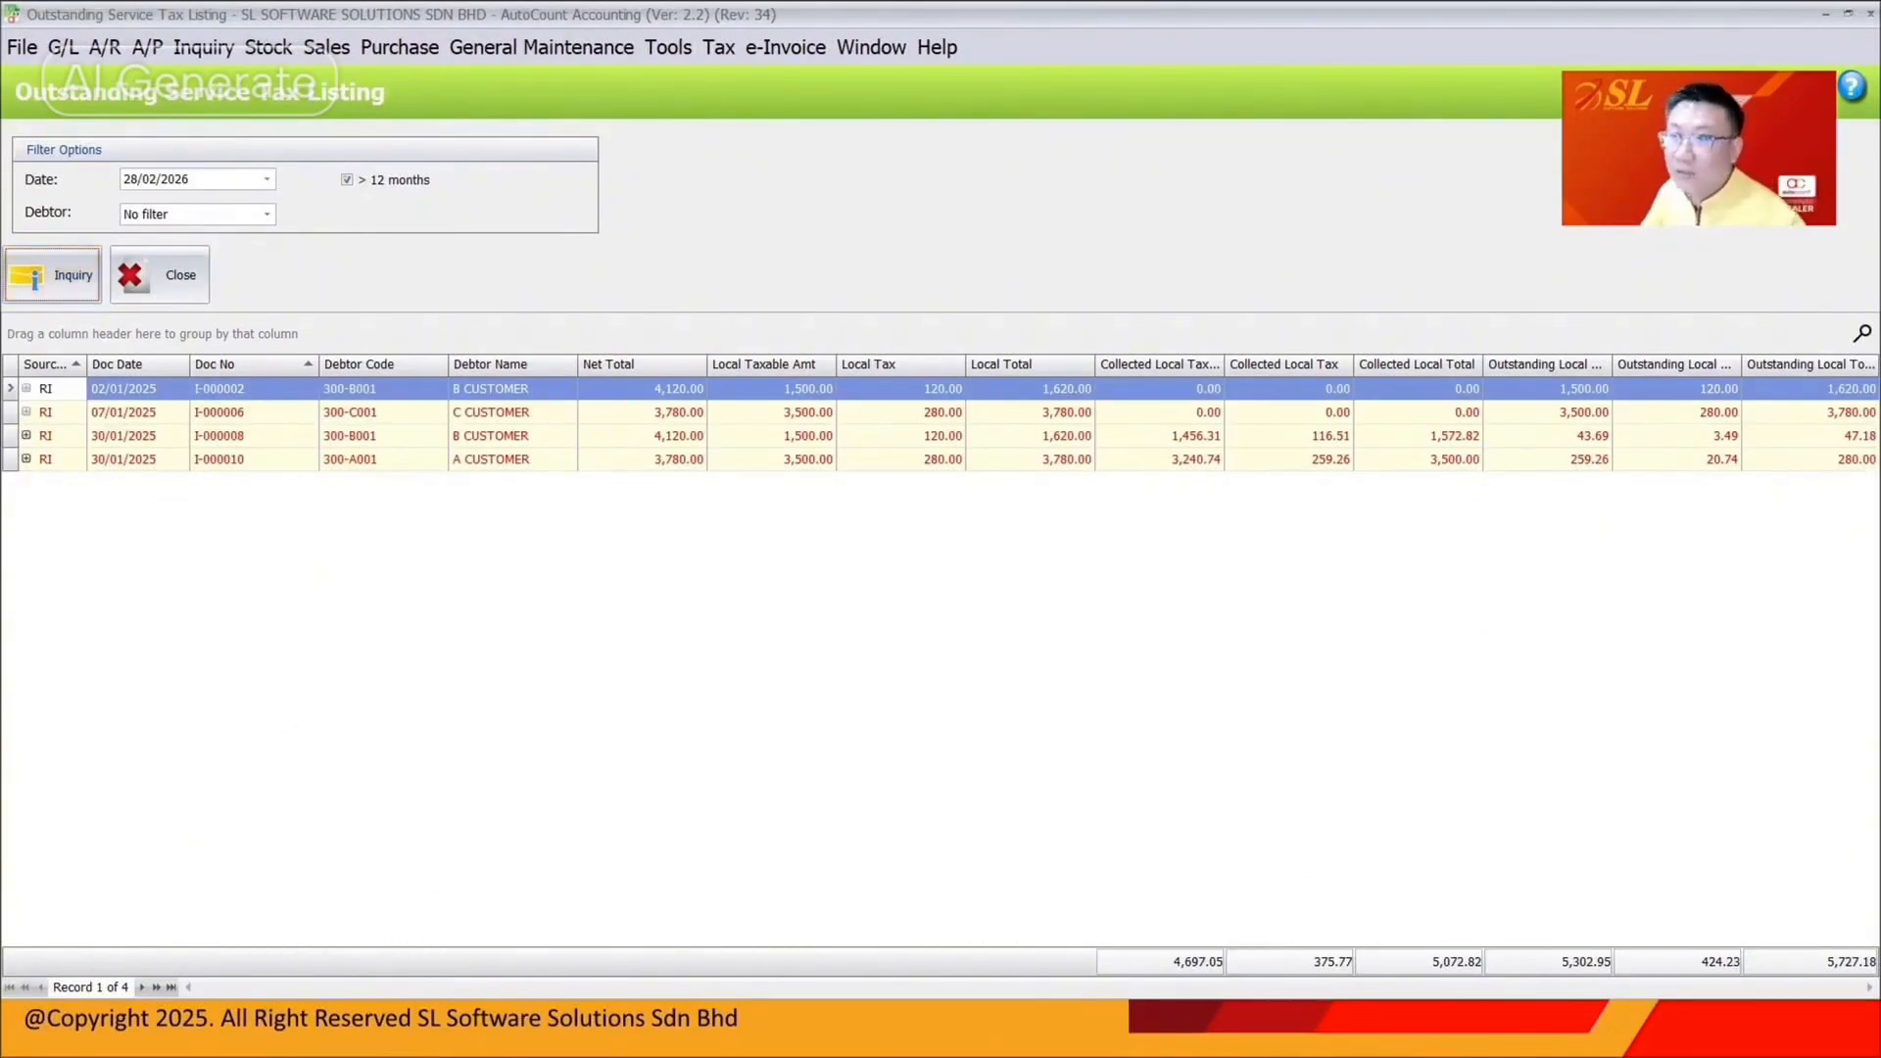
{"action": "left_click", "coordinate": [1869, 16]}
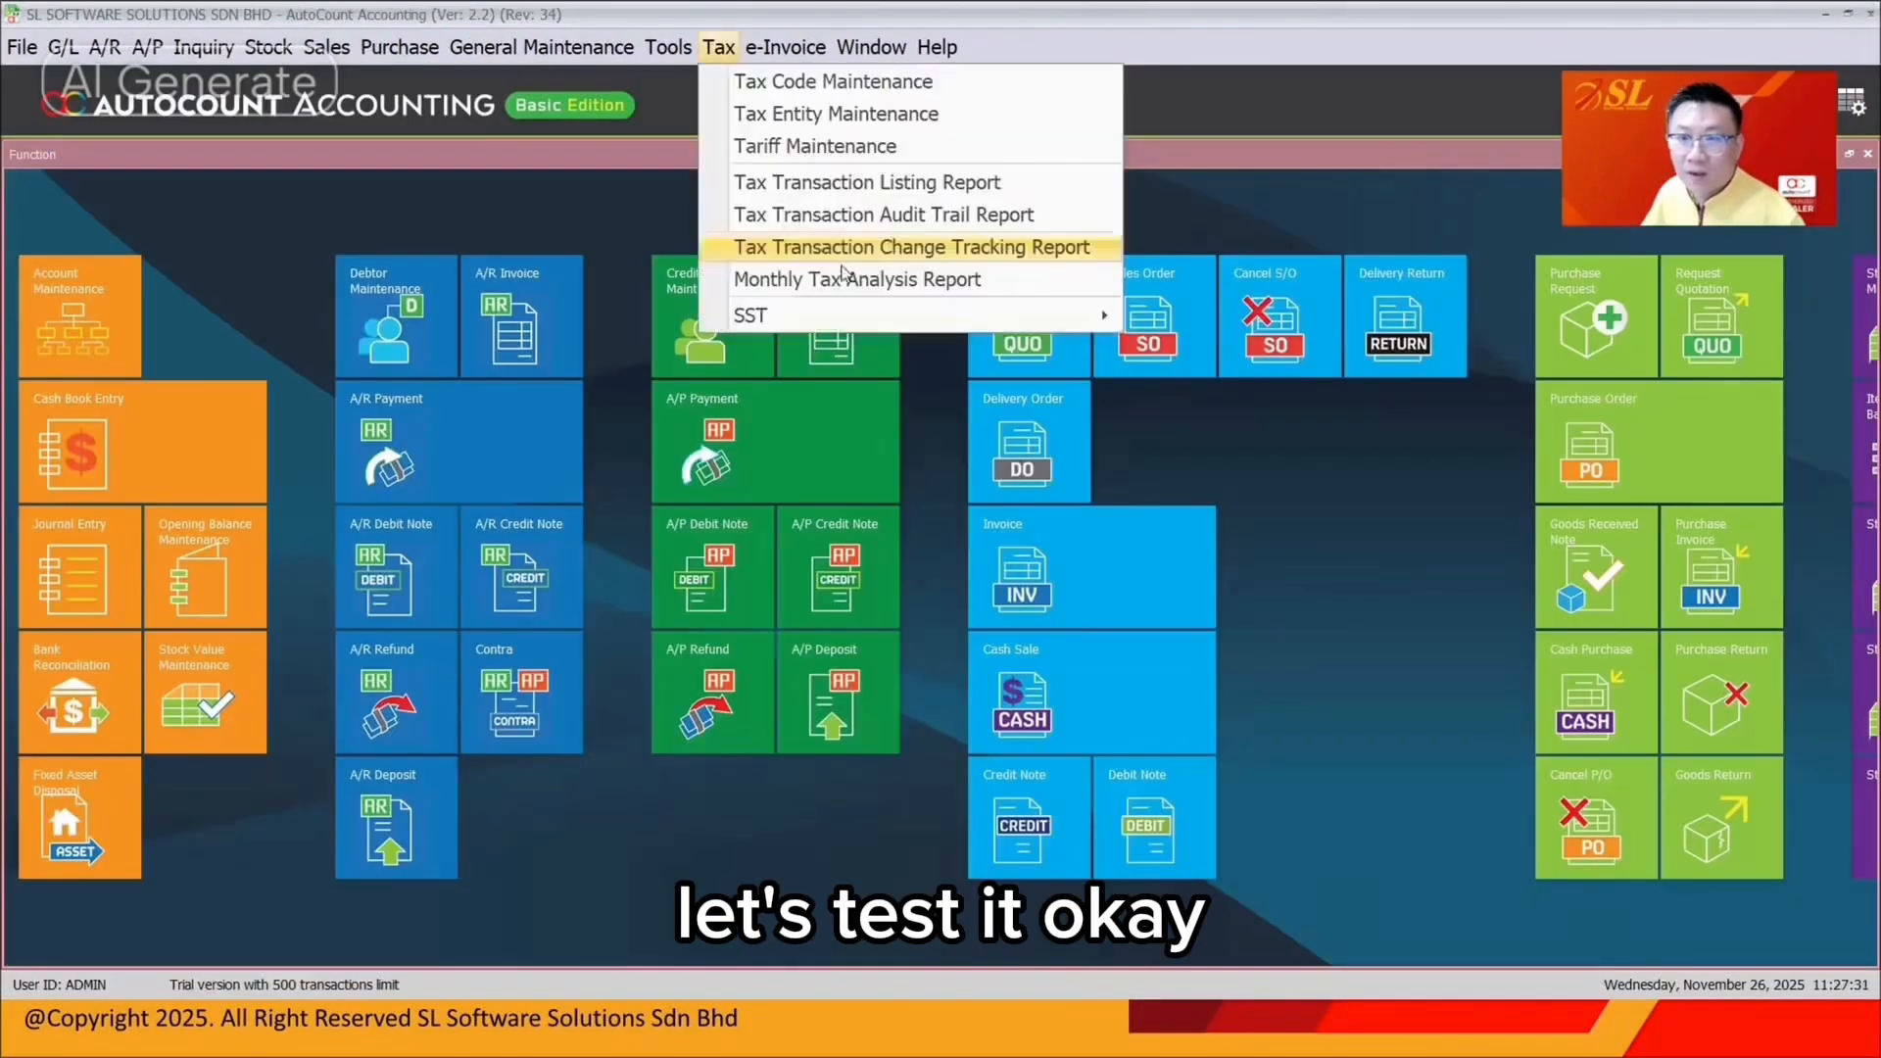
In the SST Processor, generate the March–April 2025 return and commit it with the admin password
{"action": "mouse_move", "coordinate": [784, 306]}
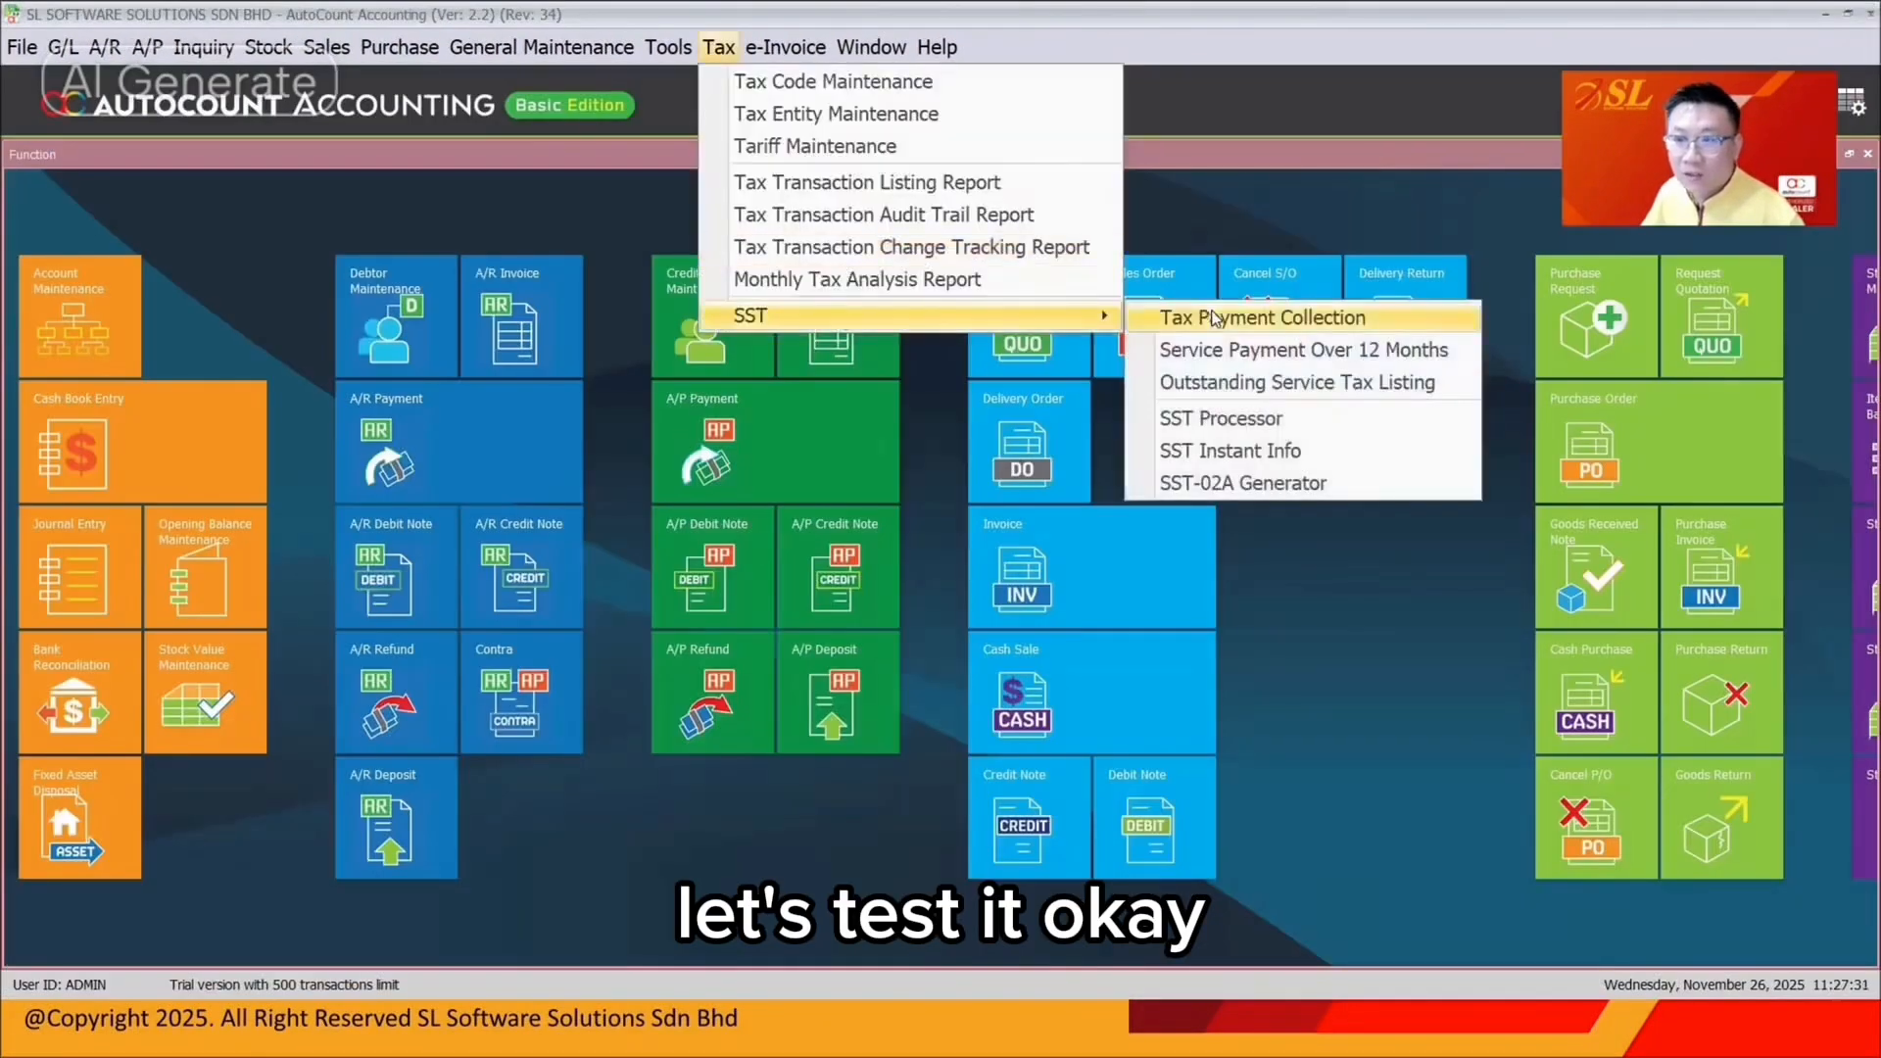
{"action": "left_click", "coordinate": [1238, 416]}
{"action": "left_click", "coordinate": [473, 319]}
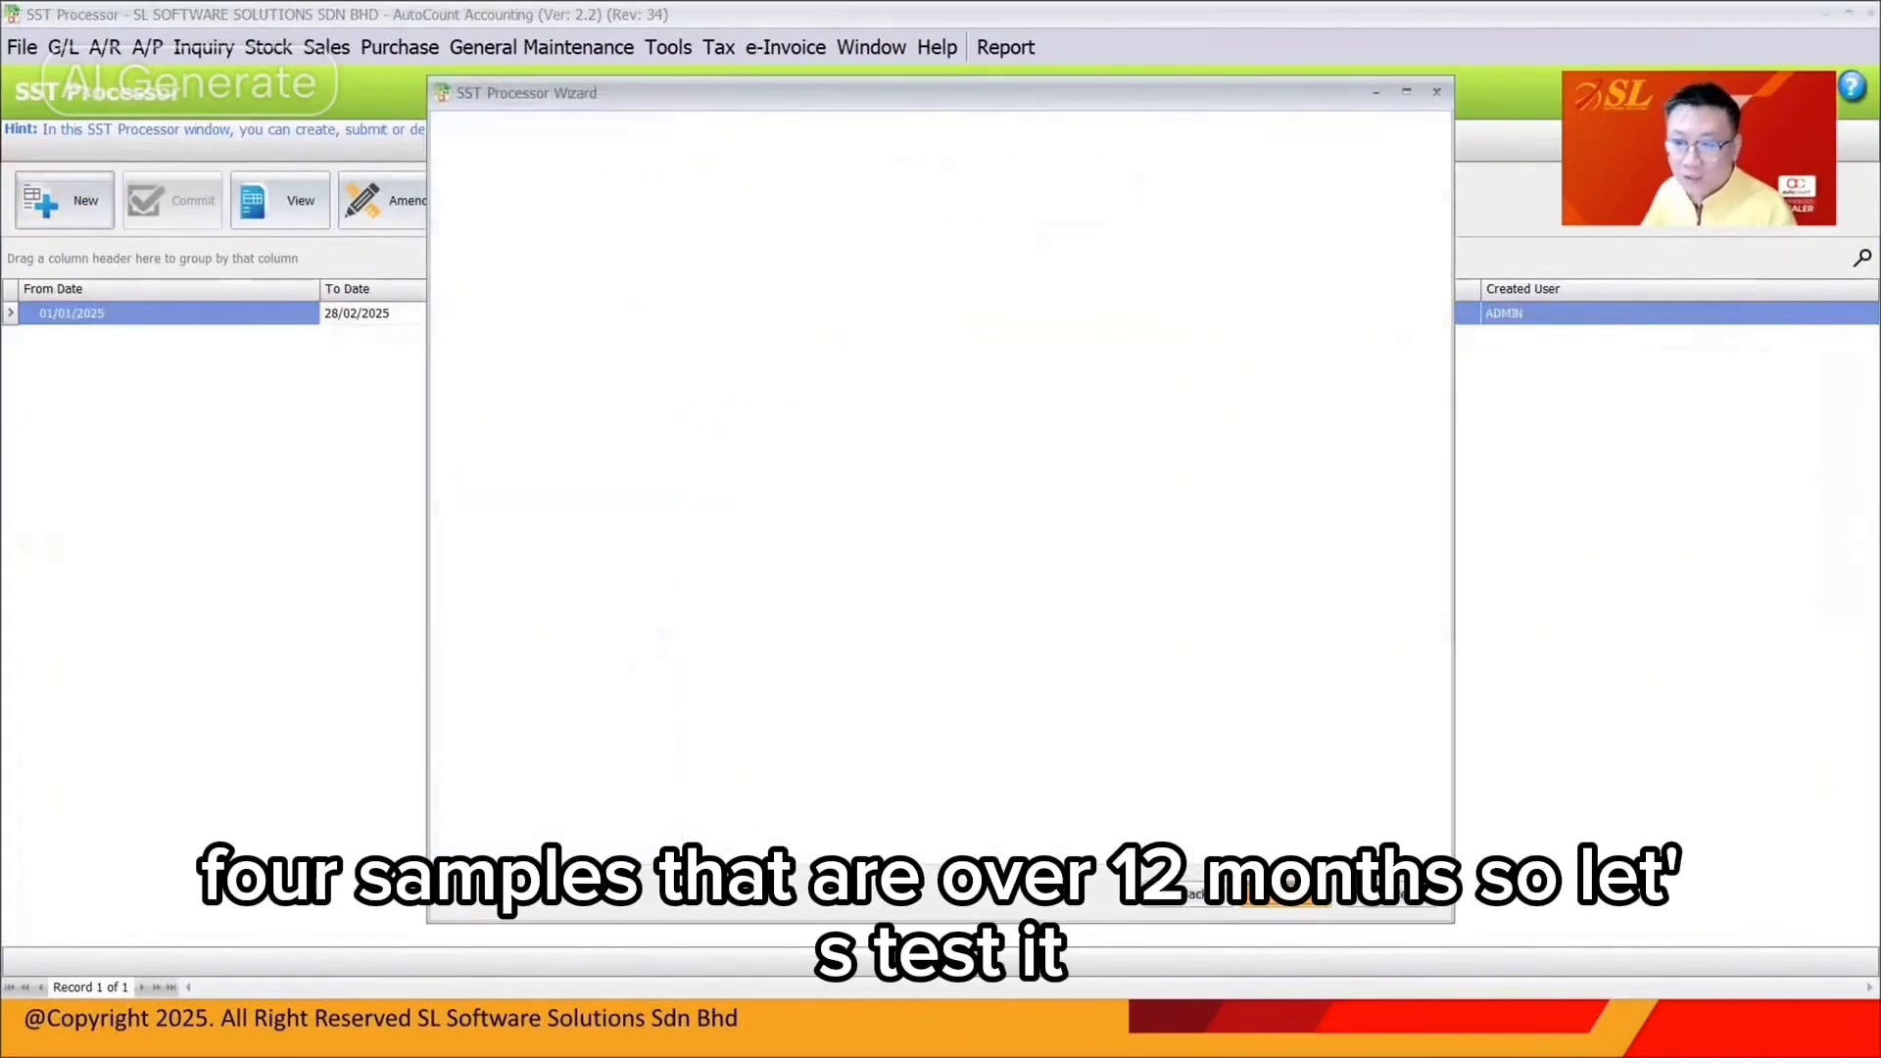
{"action": "left_click", "coordinate": [1286, 893]}
{"action": "left_click", "coordinate": [886, 546]}
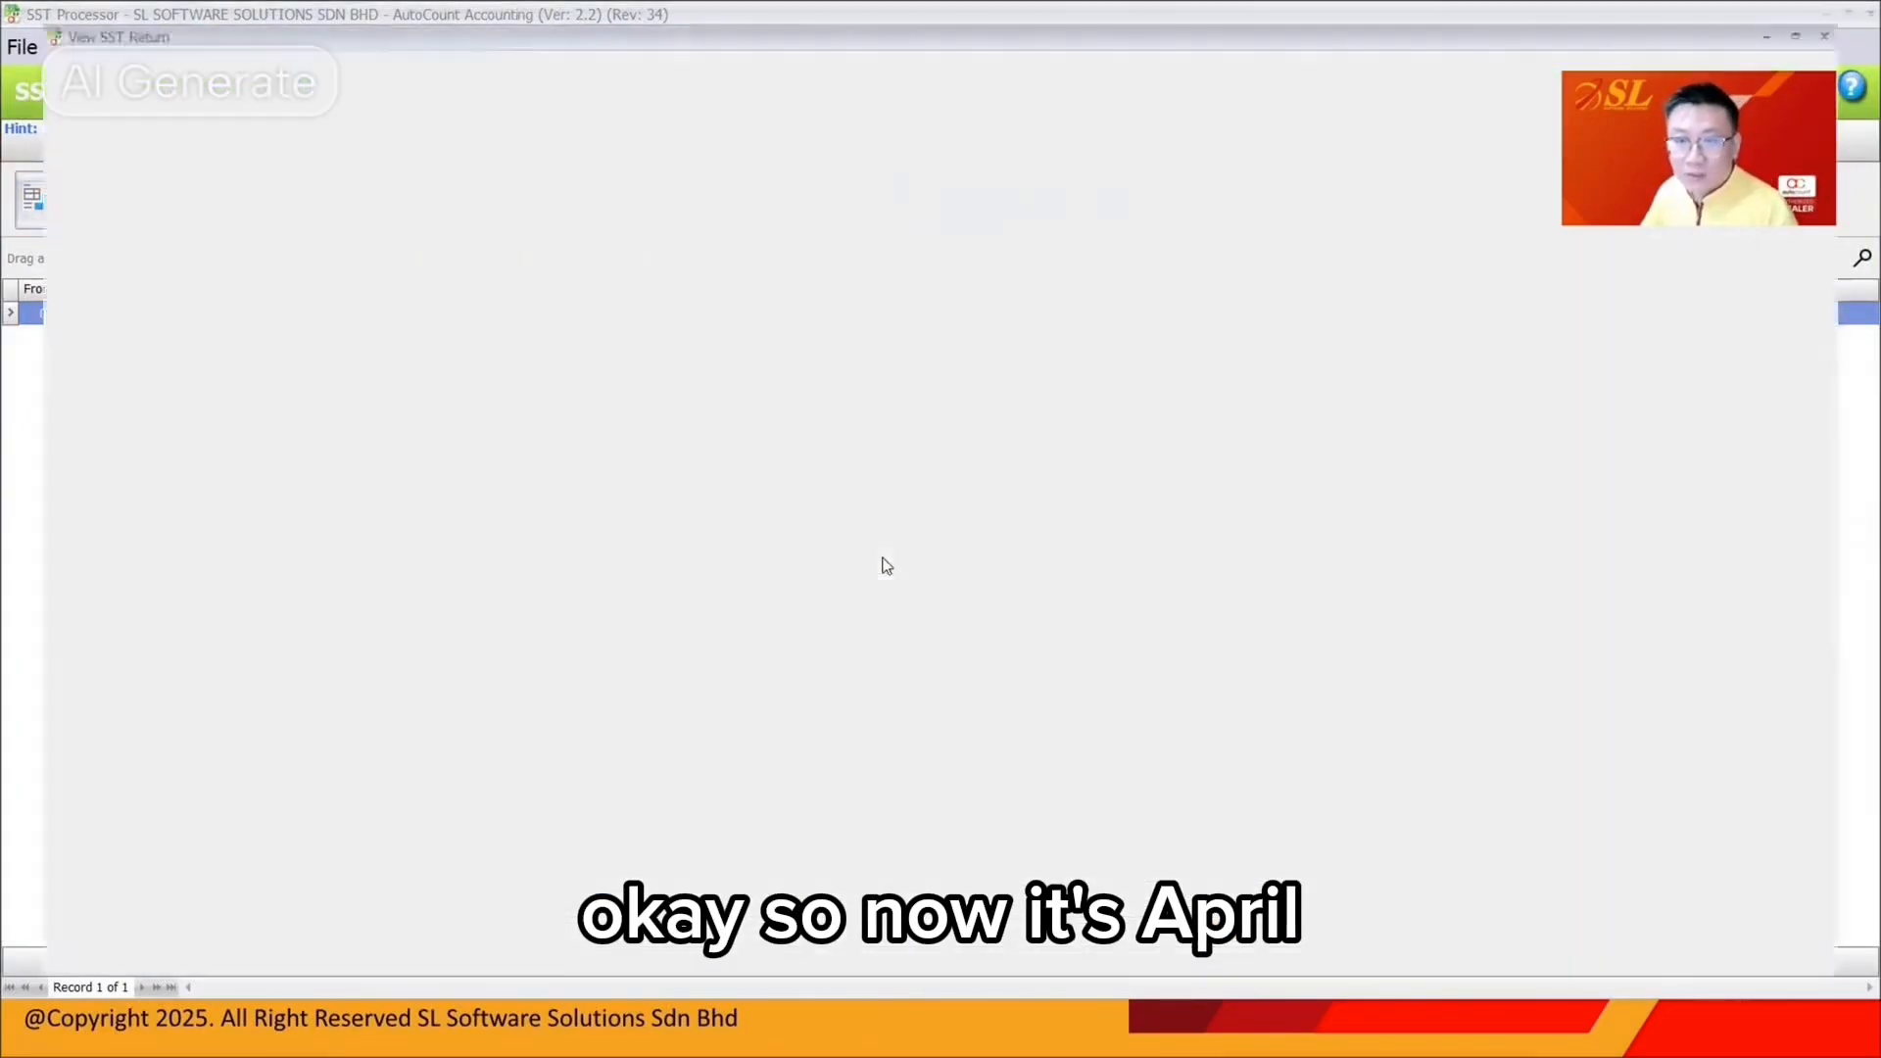
{"action": "left_click", "coordinate": [586, 329]}
{"action": "type", "text": "****"}
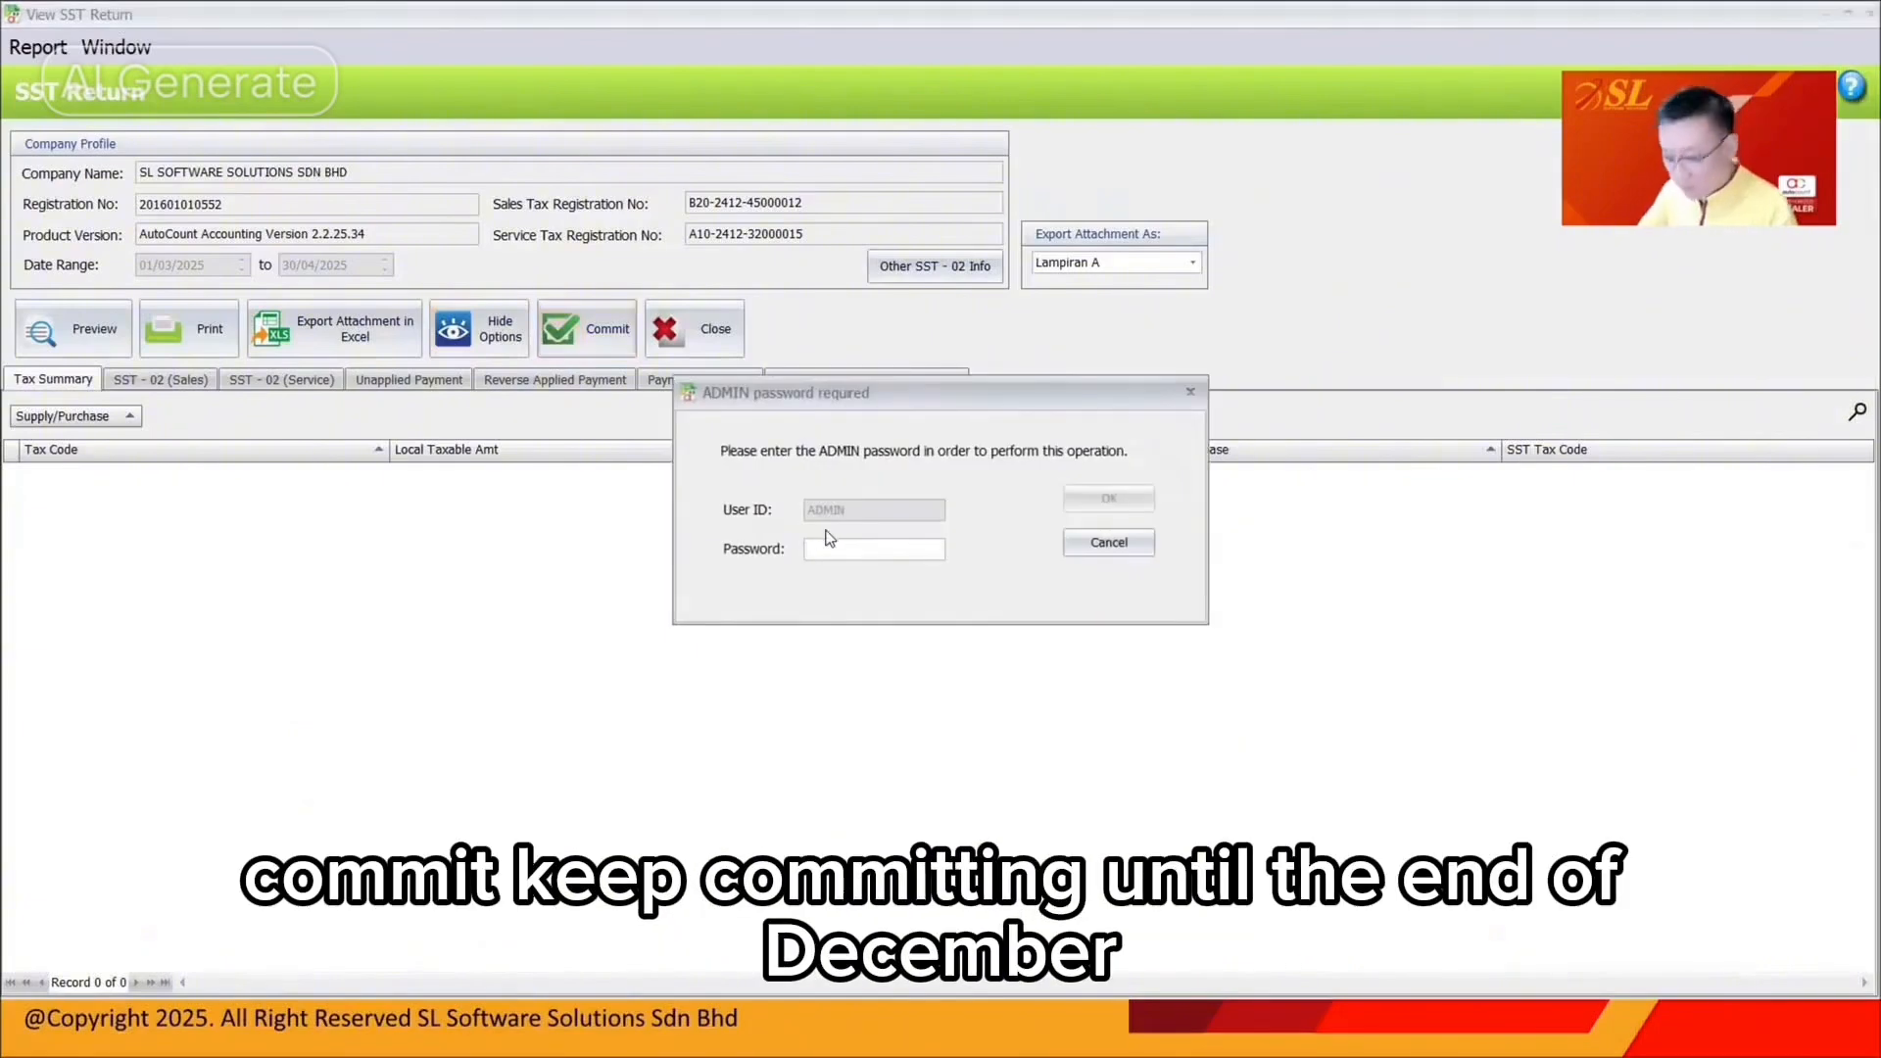
{"action": "type", "text": "*"}
{"action": "key", "text": "Return"}
{"action": "key", "text": "Return"}
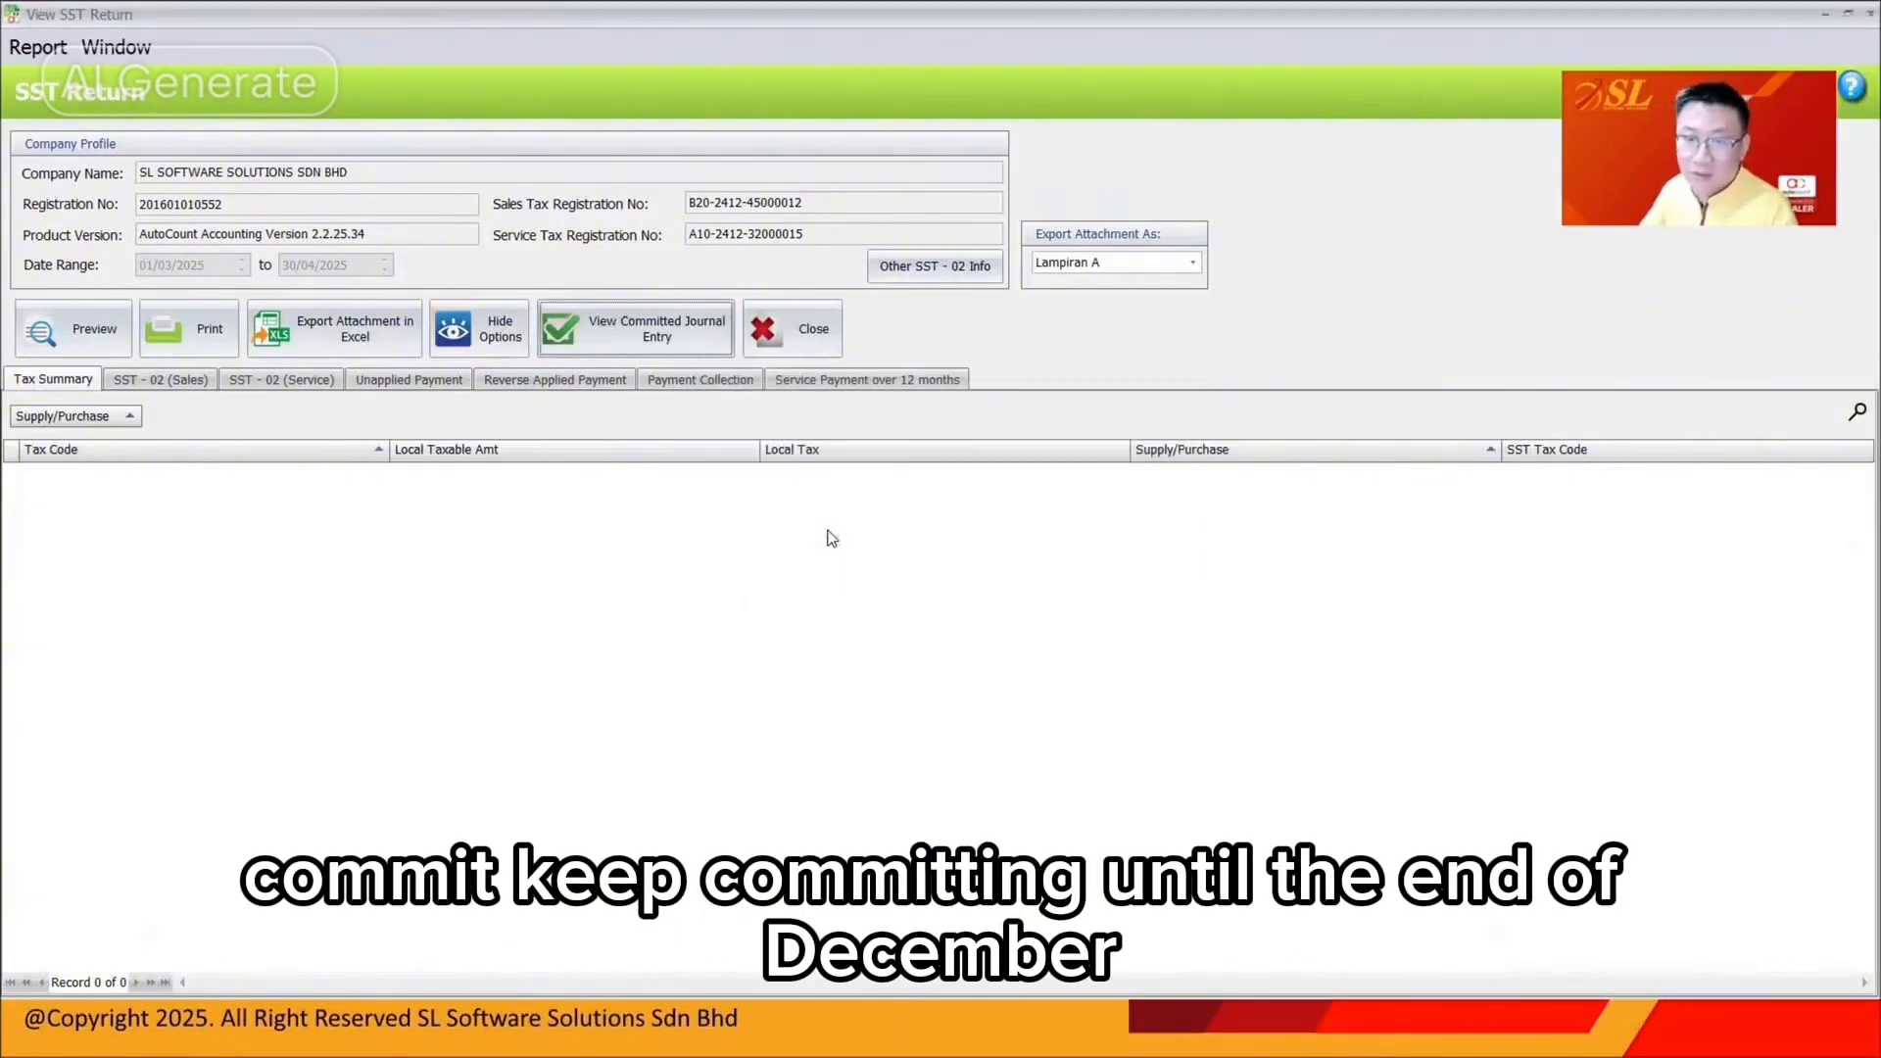
{"action": "left_click", "coordinate": [835, 339]}
Generate a new May–June 2025 SST return and commit it with the admin password
{"action": "left_click", "coordinate": [61, 204]}
{"action": "left_click", "coordinate": [1286, 894]}
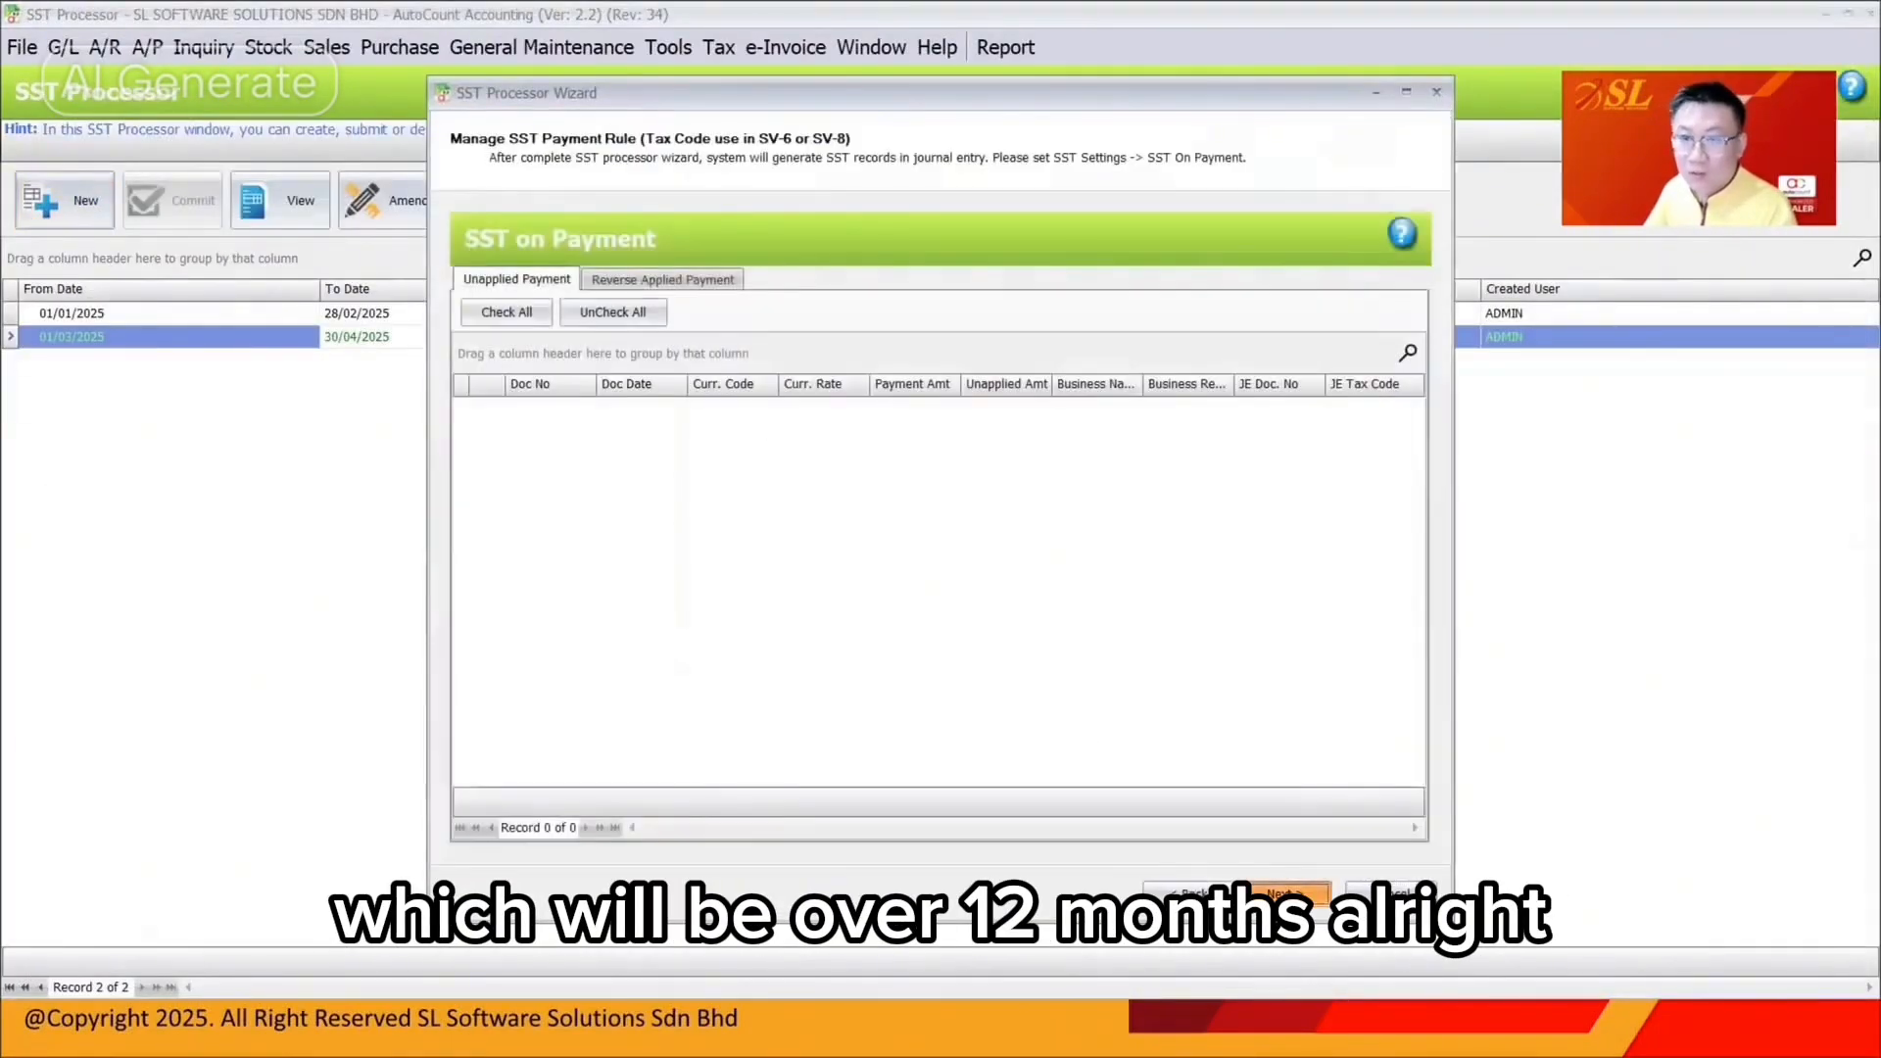
{"action": "left_click", "coordinate": [1286, 894]}
{"action": "left_click", "coordinate": [1287, 894]}
{"action": "left_click", "coordinate": [911, 541]}
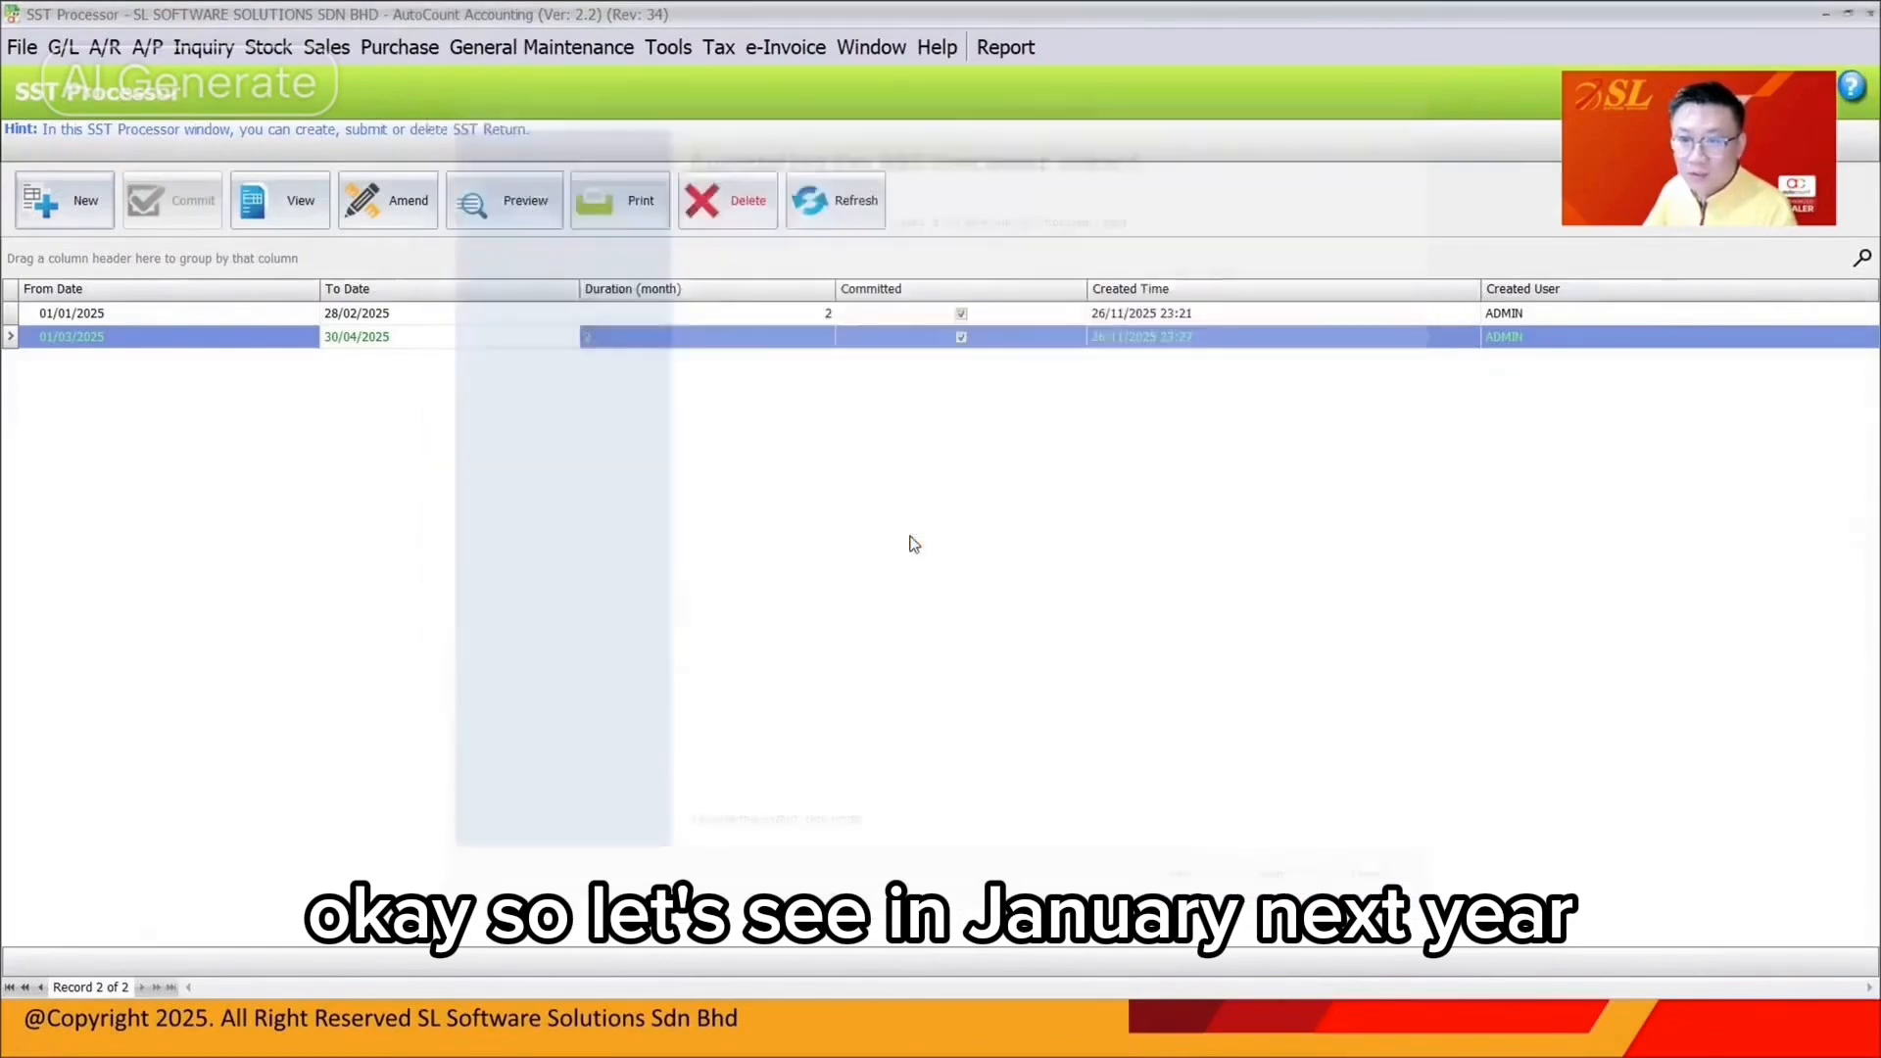
{"action": "left_click", "coordinate": [587, 330]}
{"action": "type", "text": "*****"}
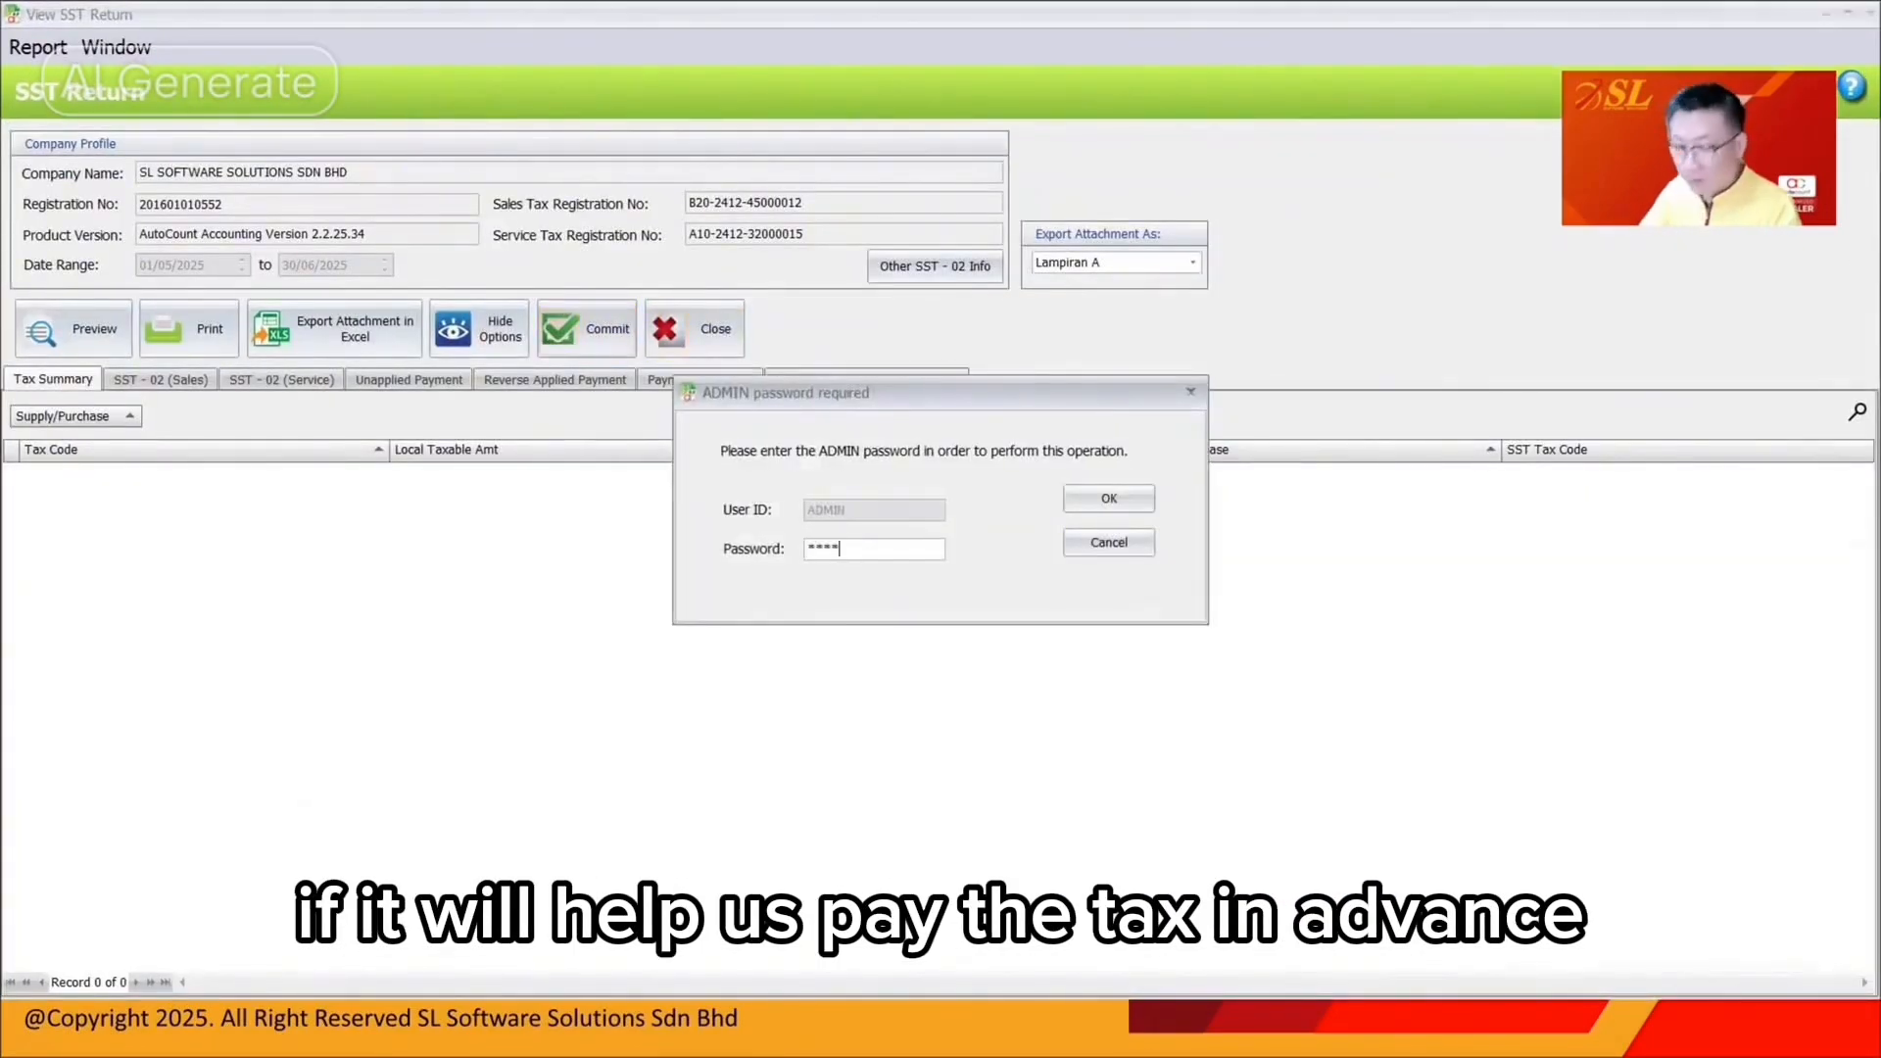
{"action": "key", "text": "Return"}
{"action": "left_click", "coordinate": [887, 541]}
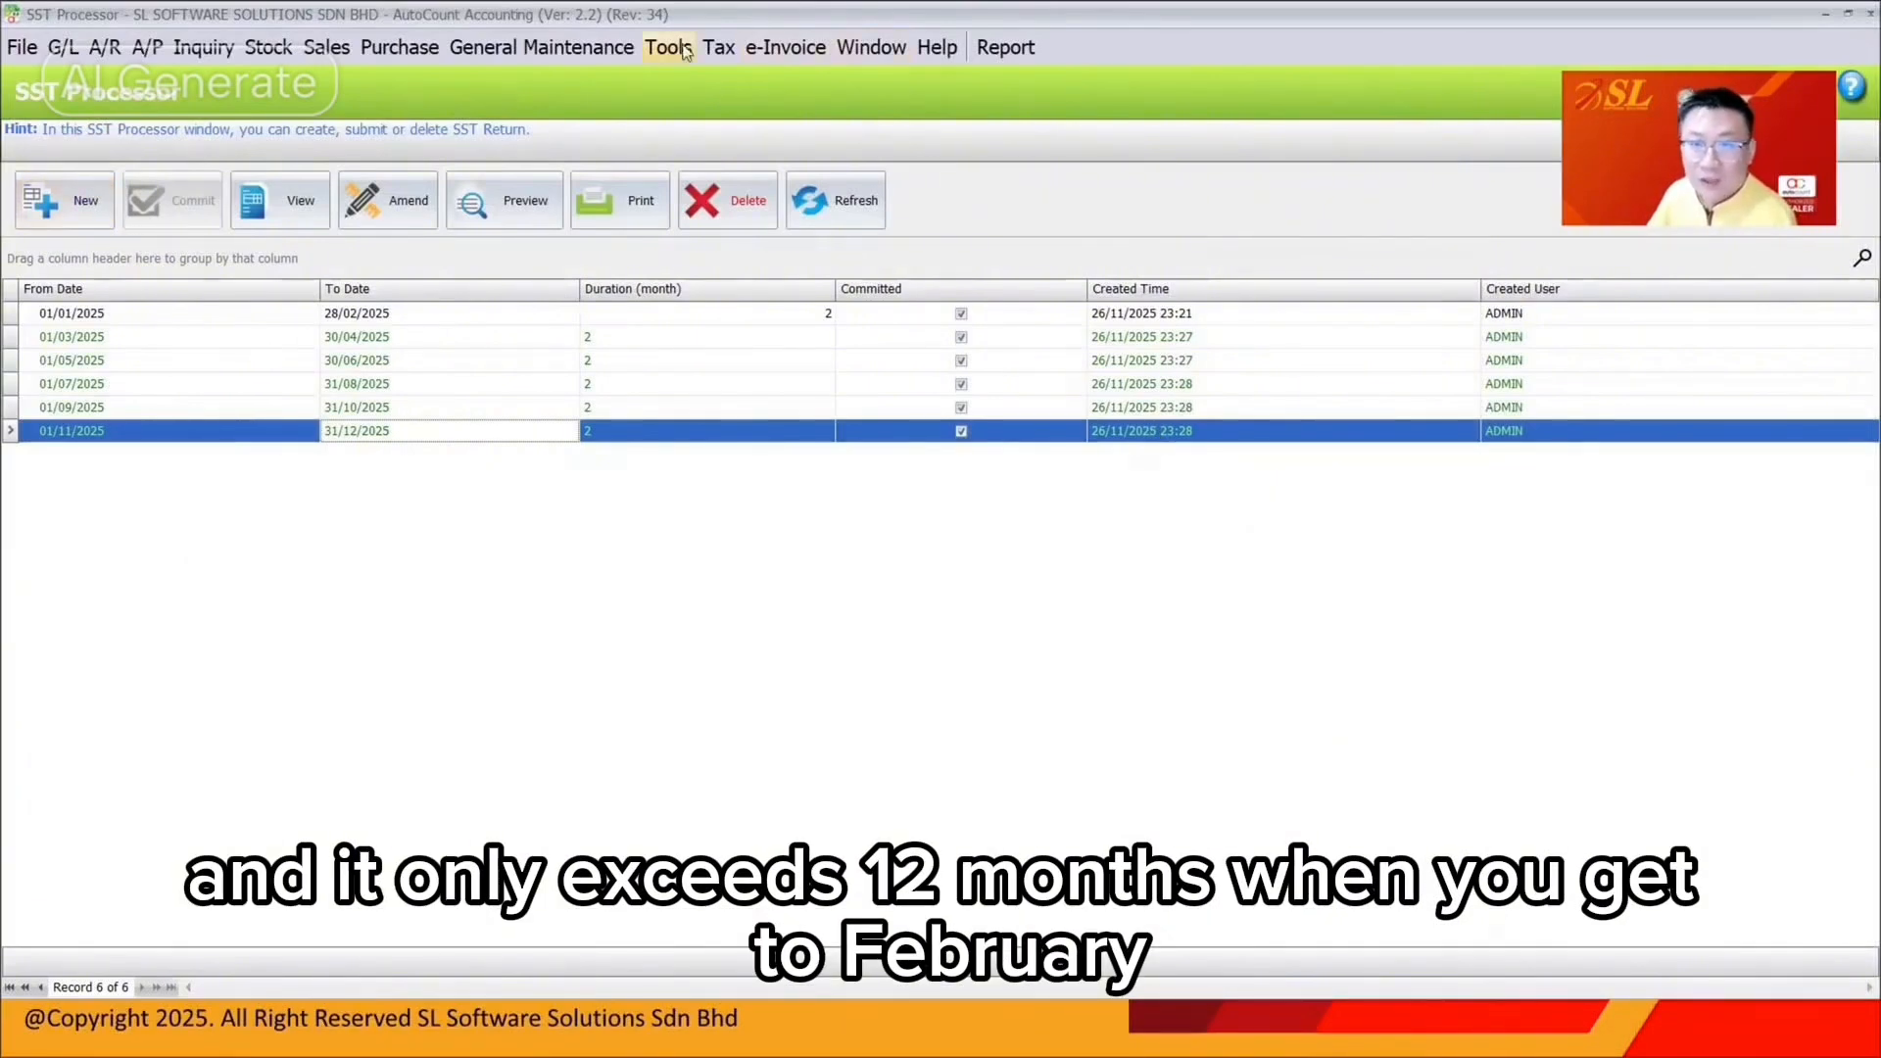
{"action": "left_click", "coordinate": [718, 47]}
List outstanding service-tax invoices as at 31/12/2025, then as at 28/02/2026
{"action": "mouse_move", "coordinate": [911, 315]}
{"action": "left_click", "coordinate": [1279, 383]}
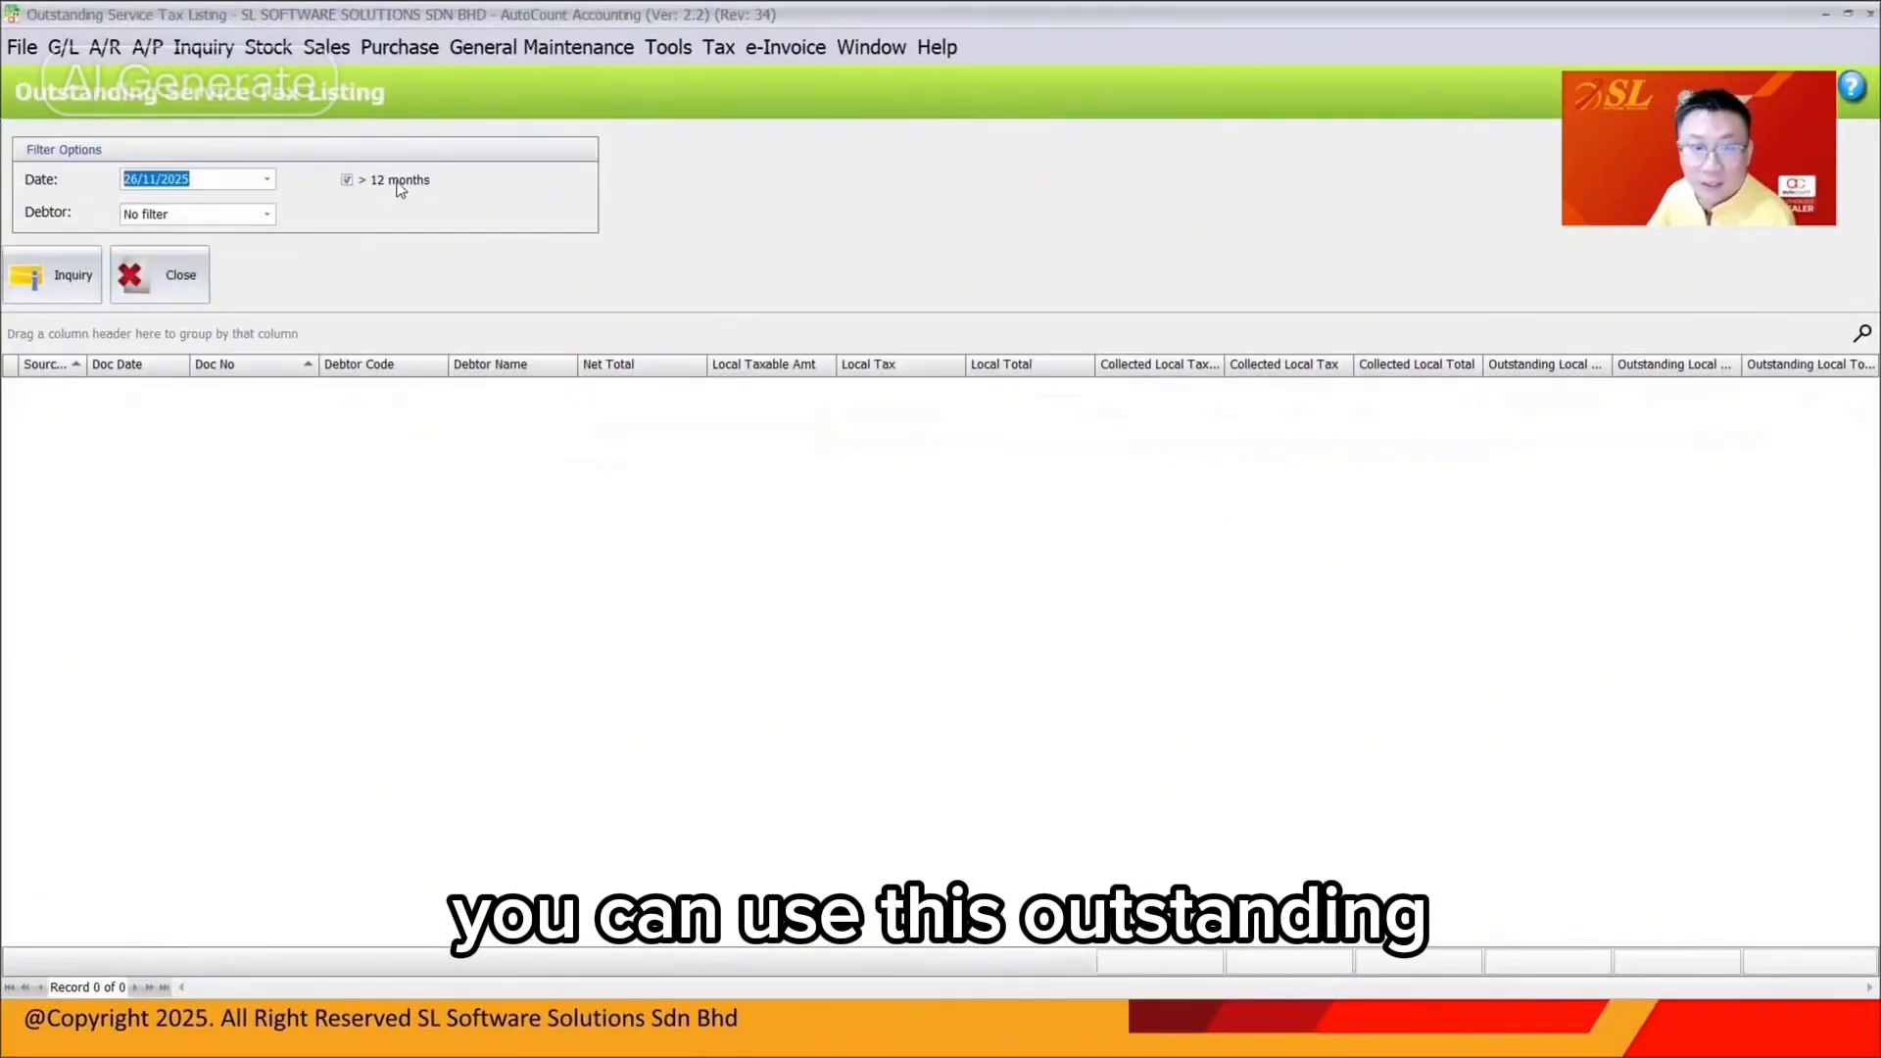
{"action": "left_click", "coordinate": [136, 183]}
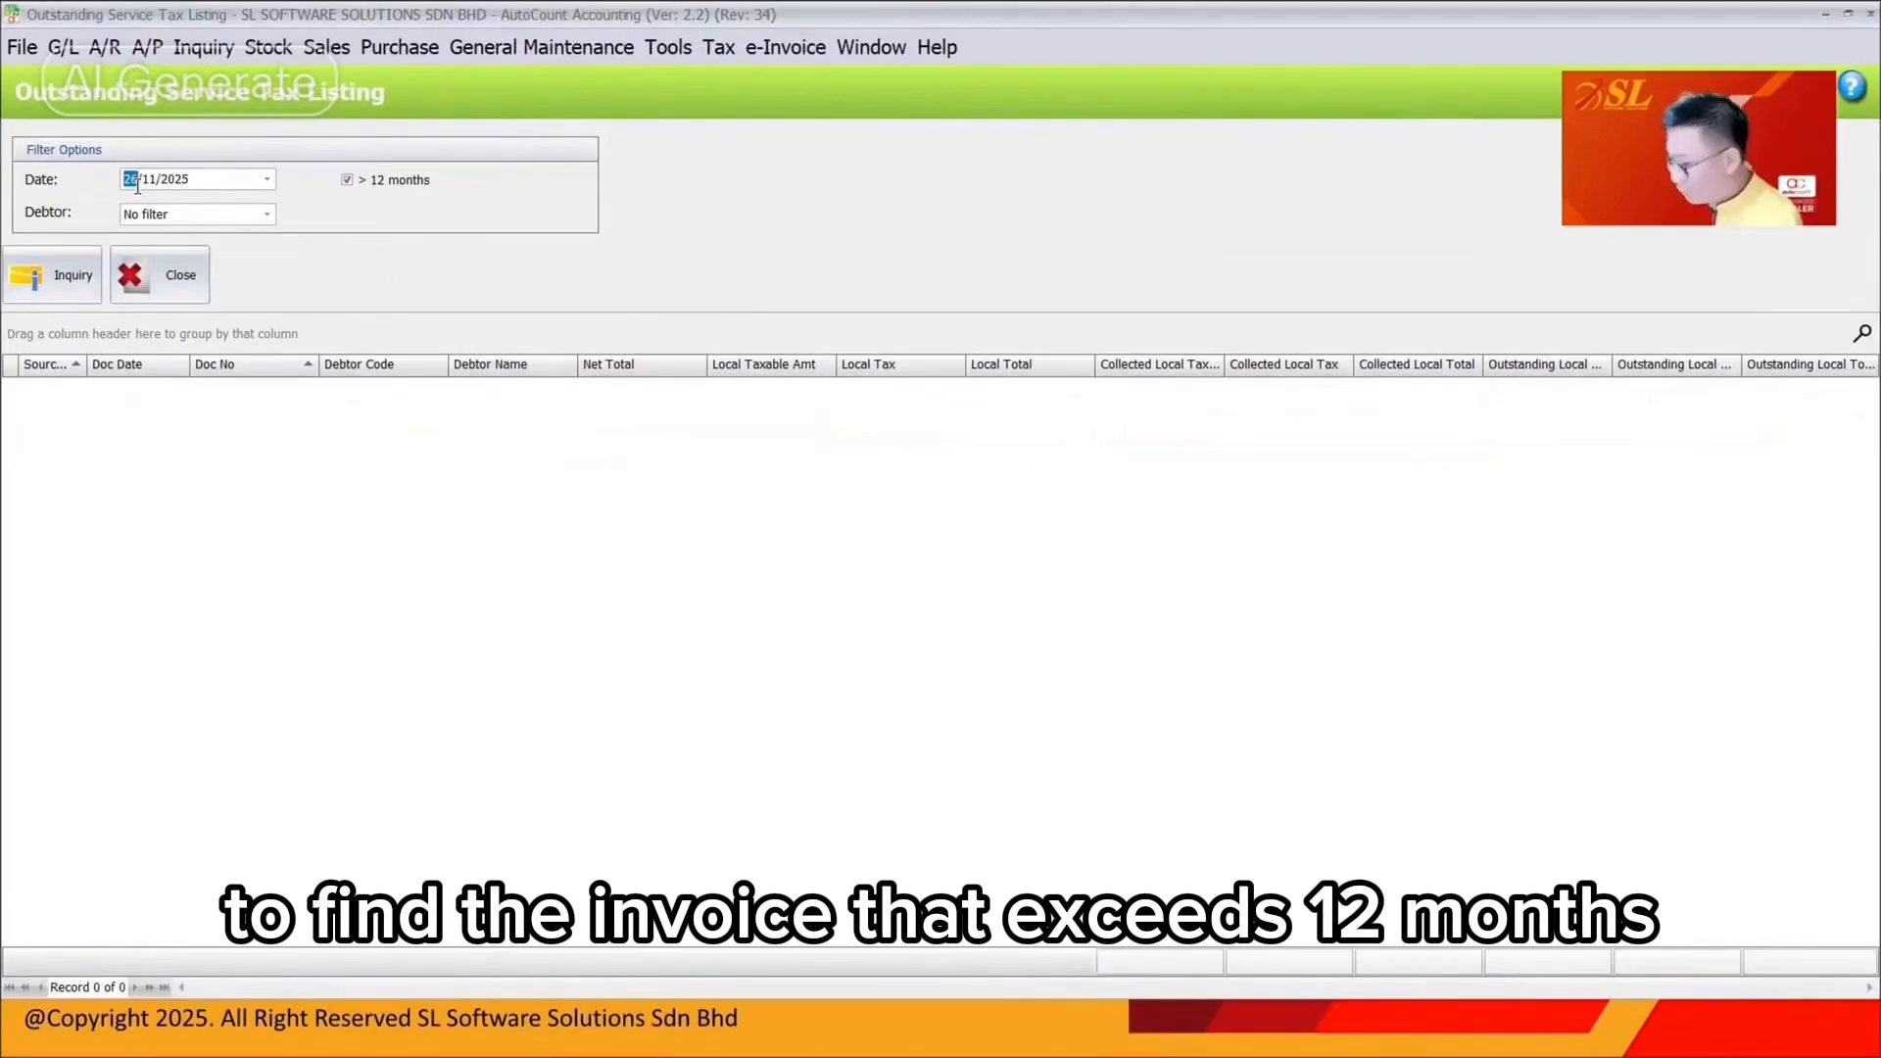
{"action": "type", "text": "3112"}
{"action": "left_click", "coordinate": [54, 274]}
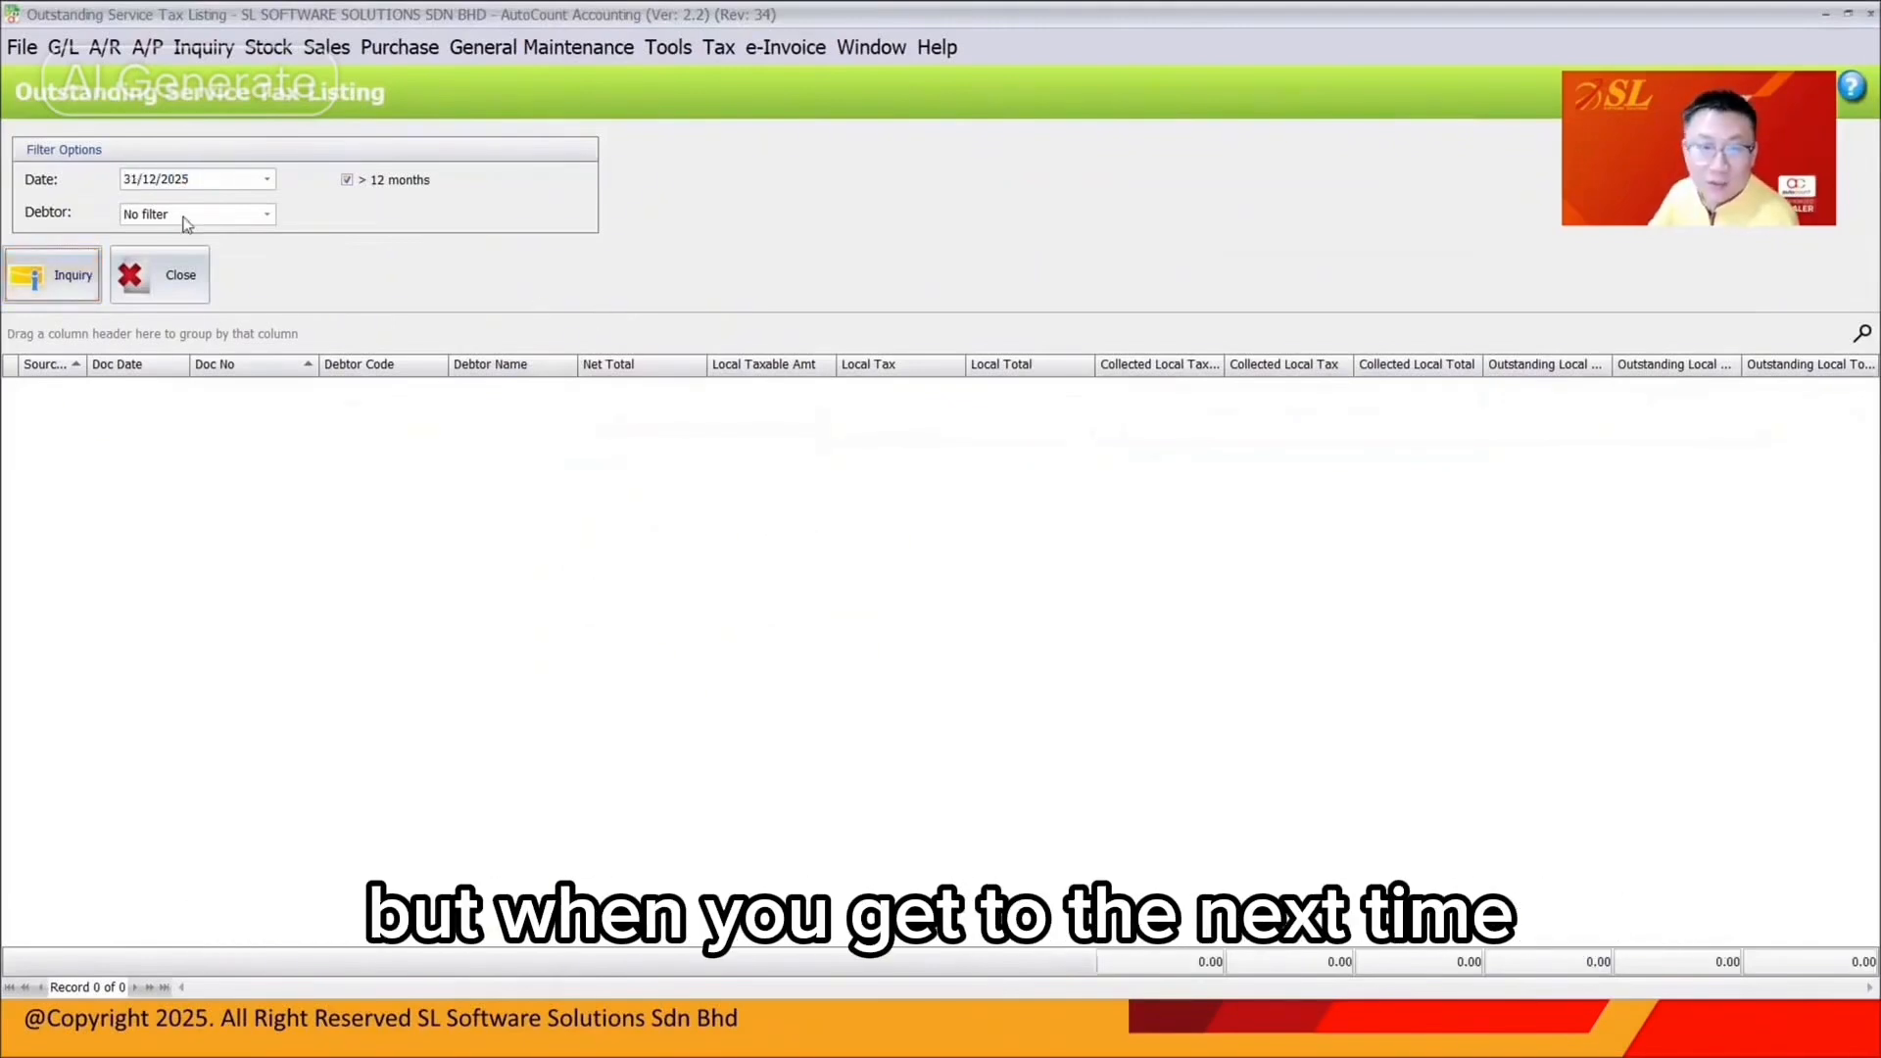
{"action": "left_click", "coordinate": [137, 184]}
{"action": "type", "text": "28/02/"}
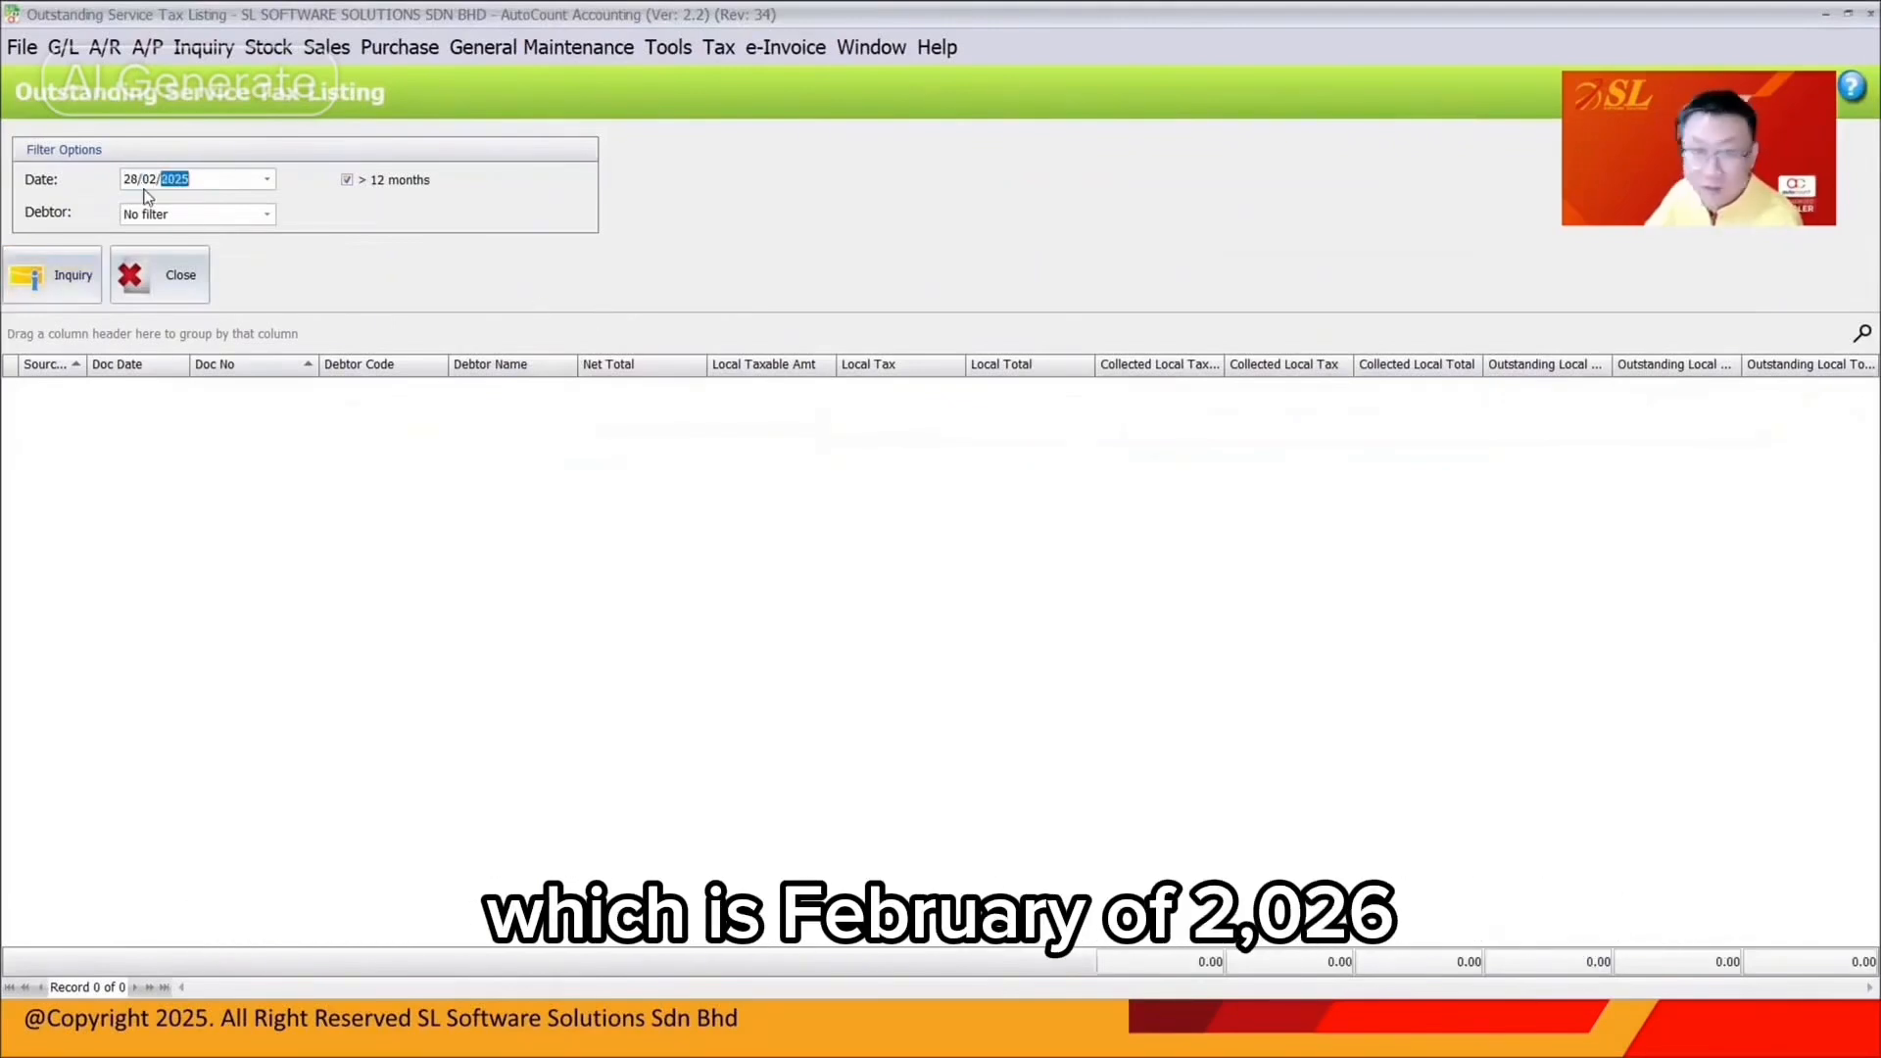
{"action": "type", "text": "2026"}
{"action": "left_click", "coordinate": [54, 274]}
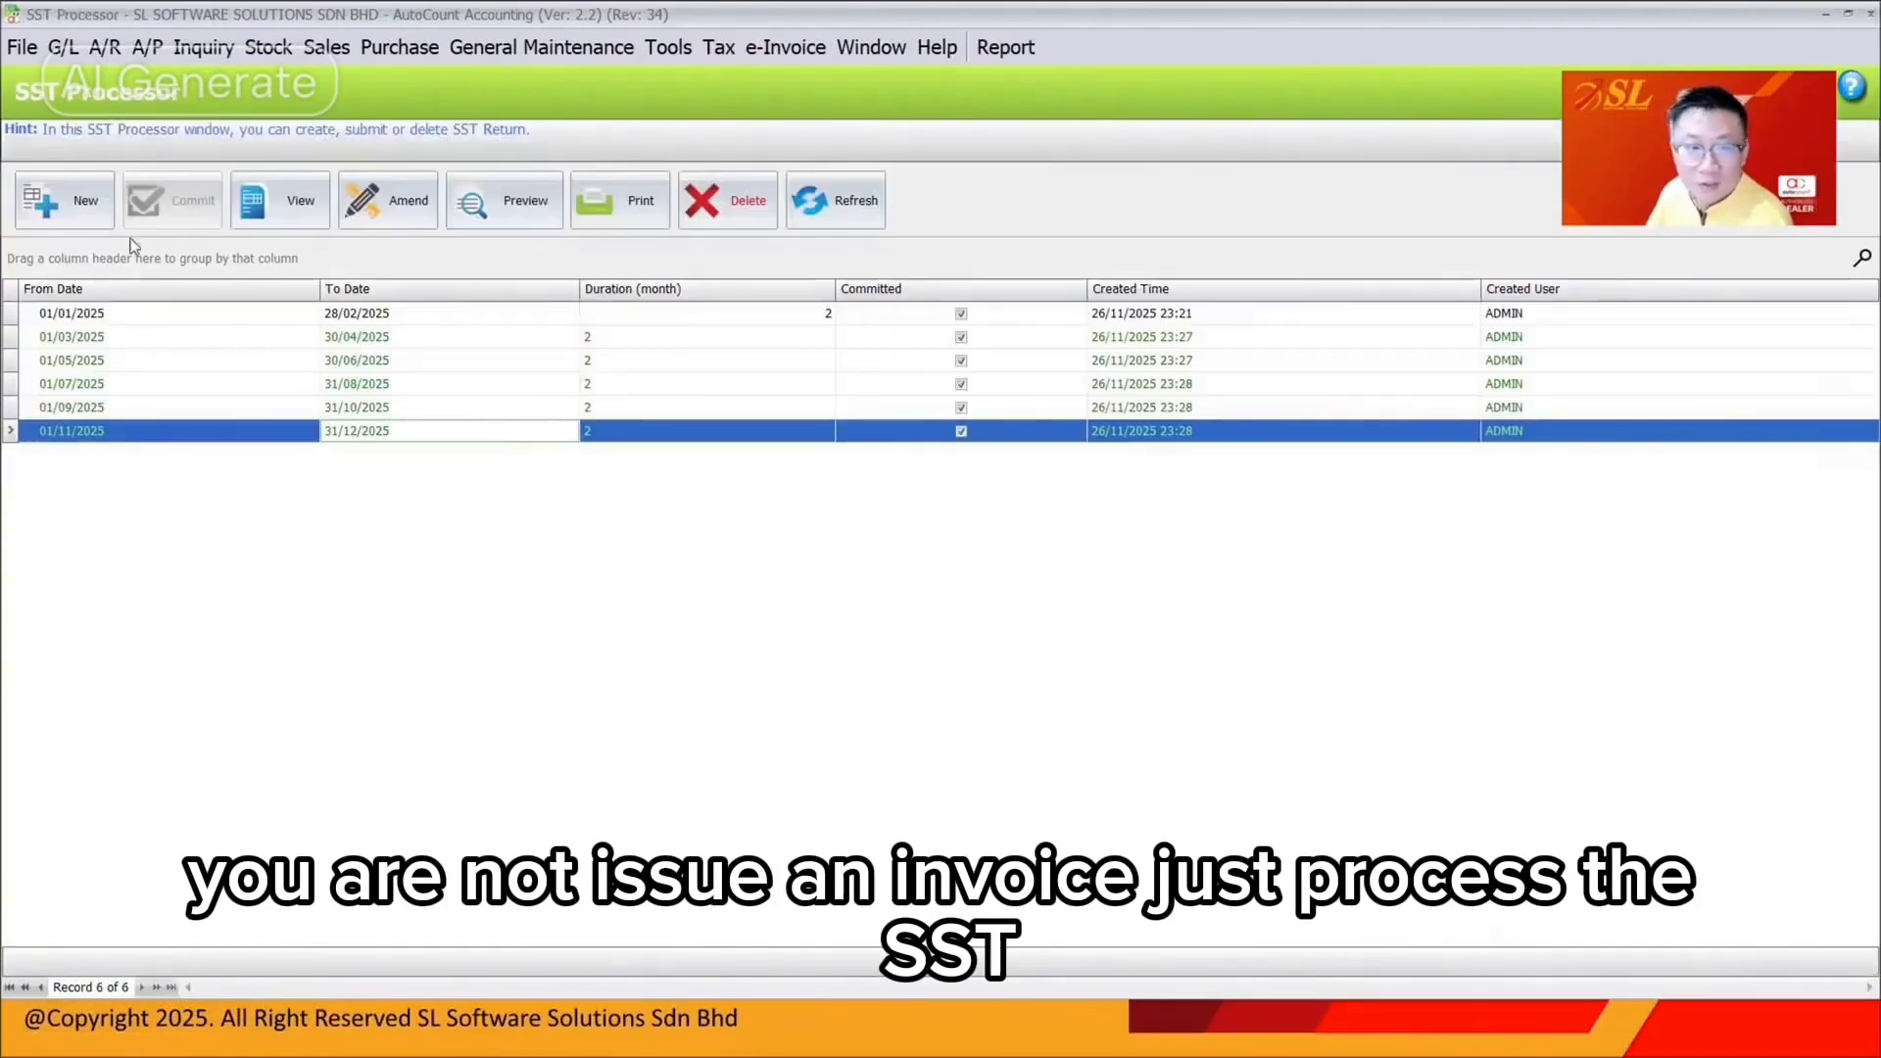
{"action": "left_click", "coordinate": [64, 200]}
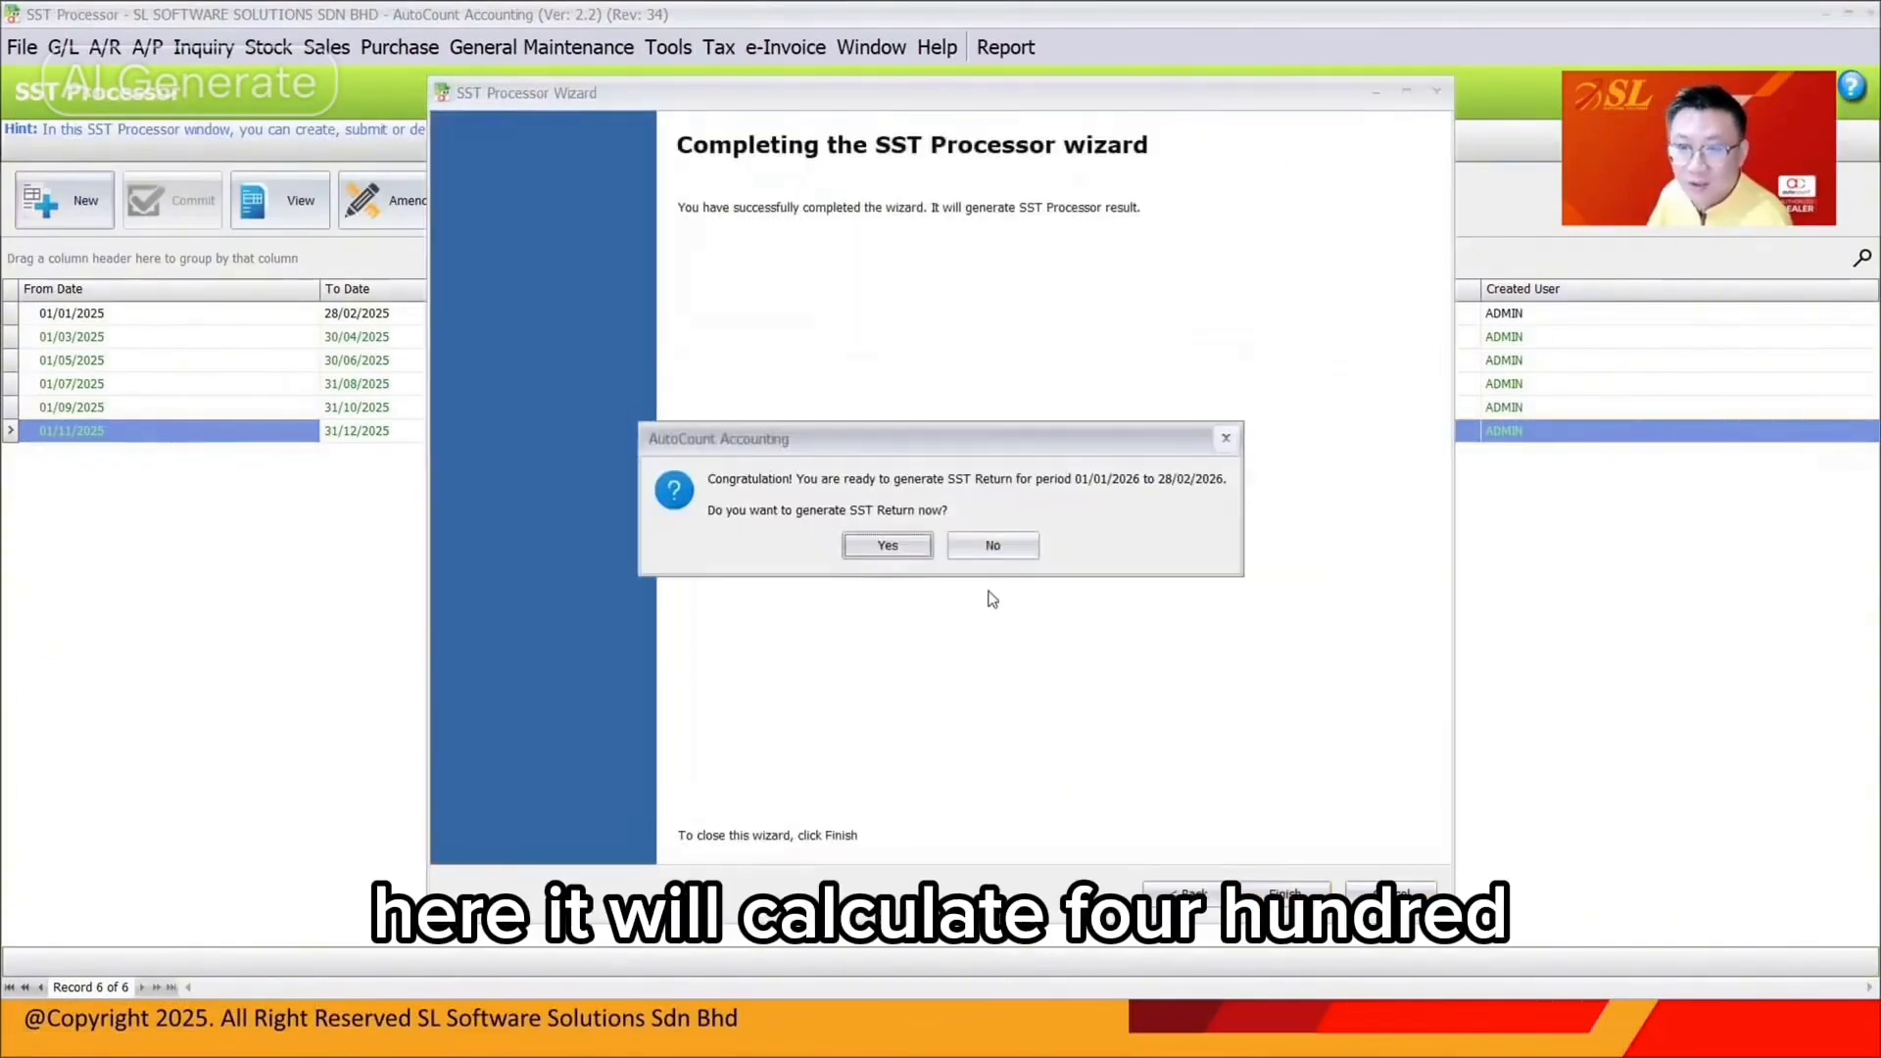
Generate the January–February 2026 return and review its SV-8 and ESVB2B-8 tax lines
{"action": "left_click", "coordinate": [887, 545]}
{"action": "left_click", "coordinate": [1098, 535]}
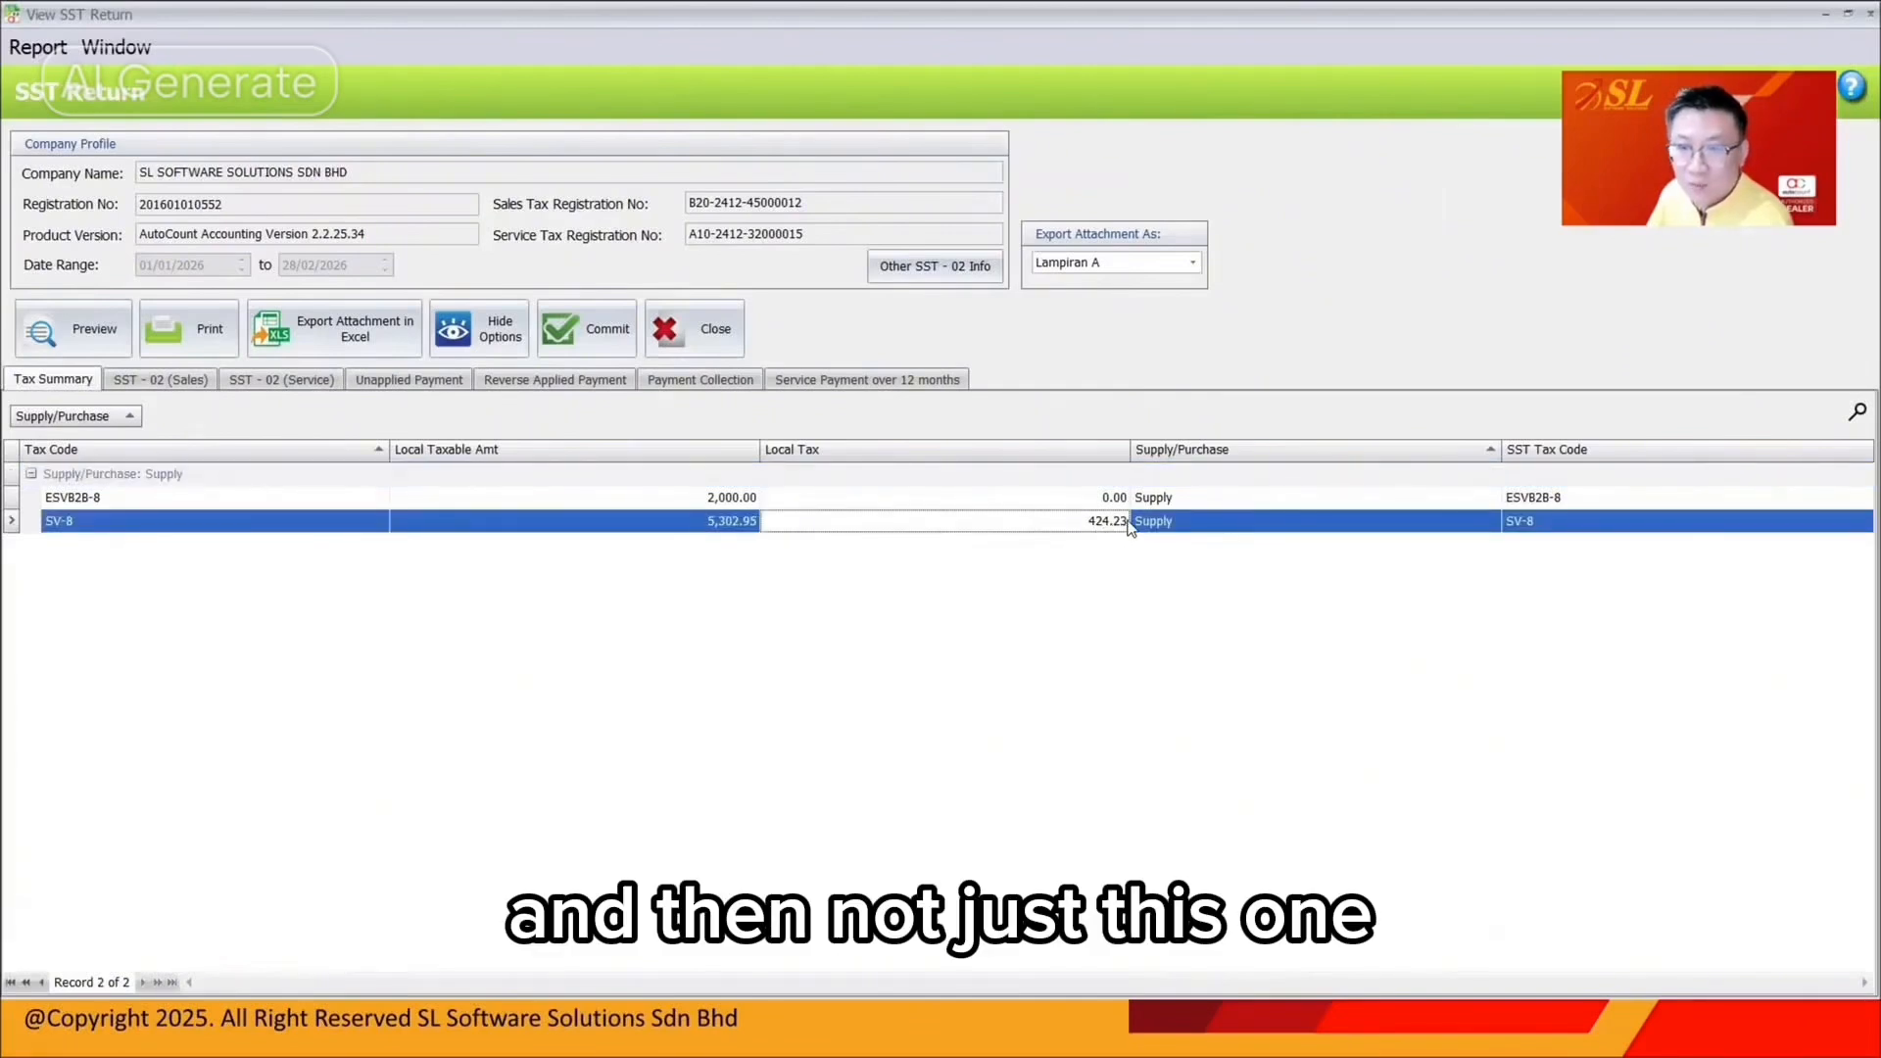
{"action": "left_click", "coordinate": [1052, 505]}
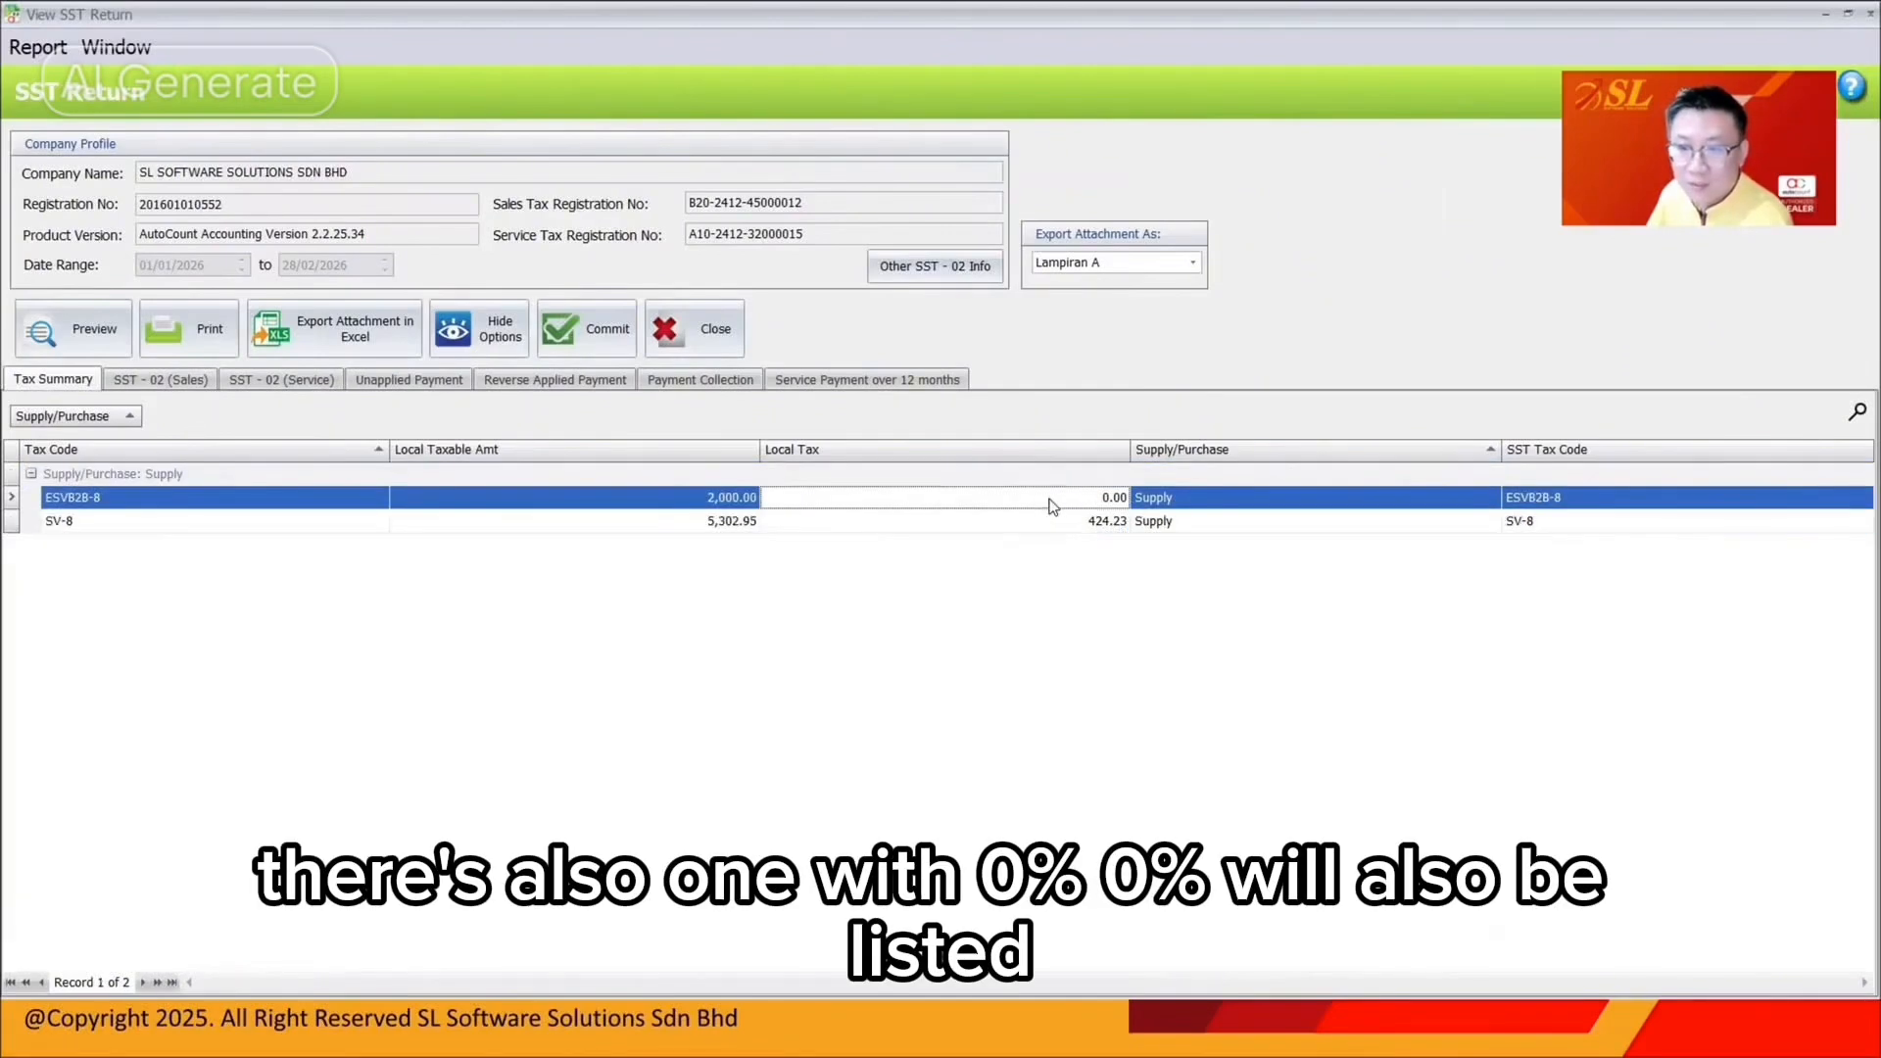
{"action": "left_click", "coordinate": [656, 505]}
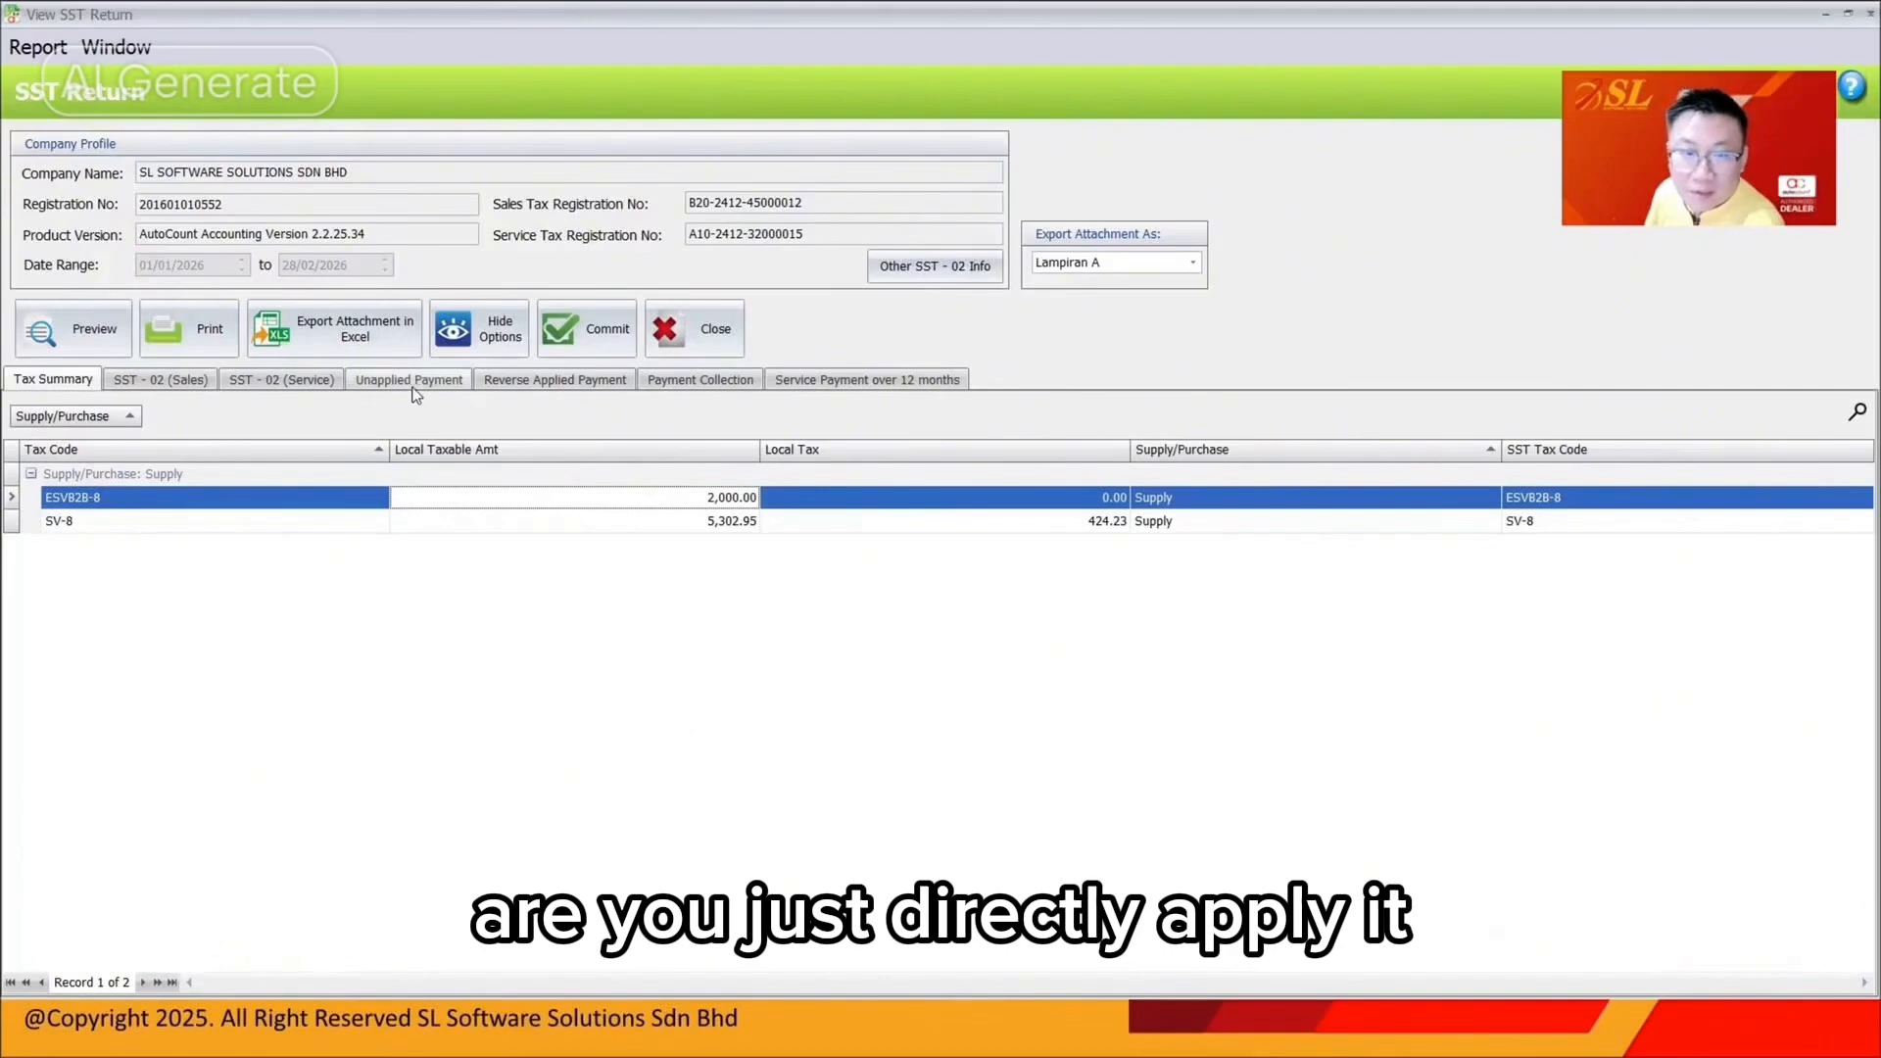
Commit the return with the admin password, then close it and the processor list
{"action": "left_click", "coordinate": [585, 335]}
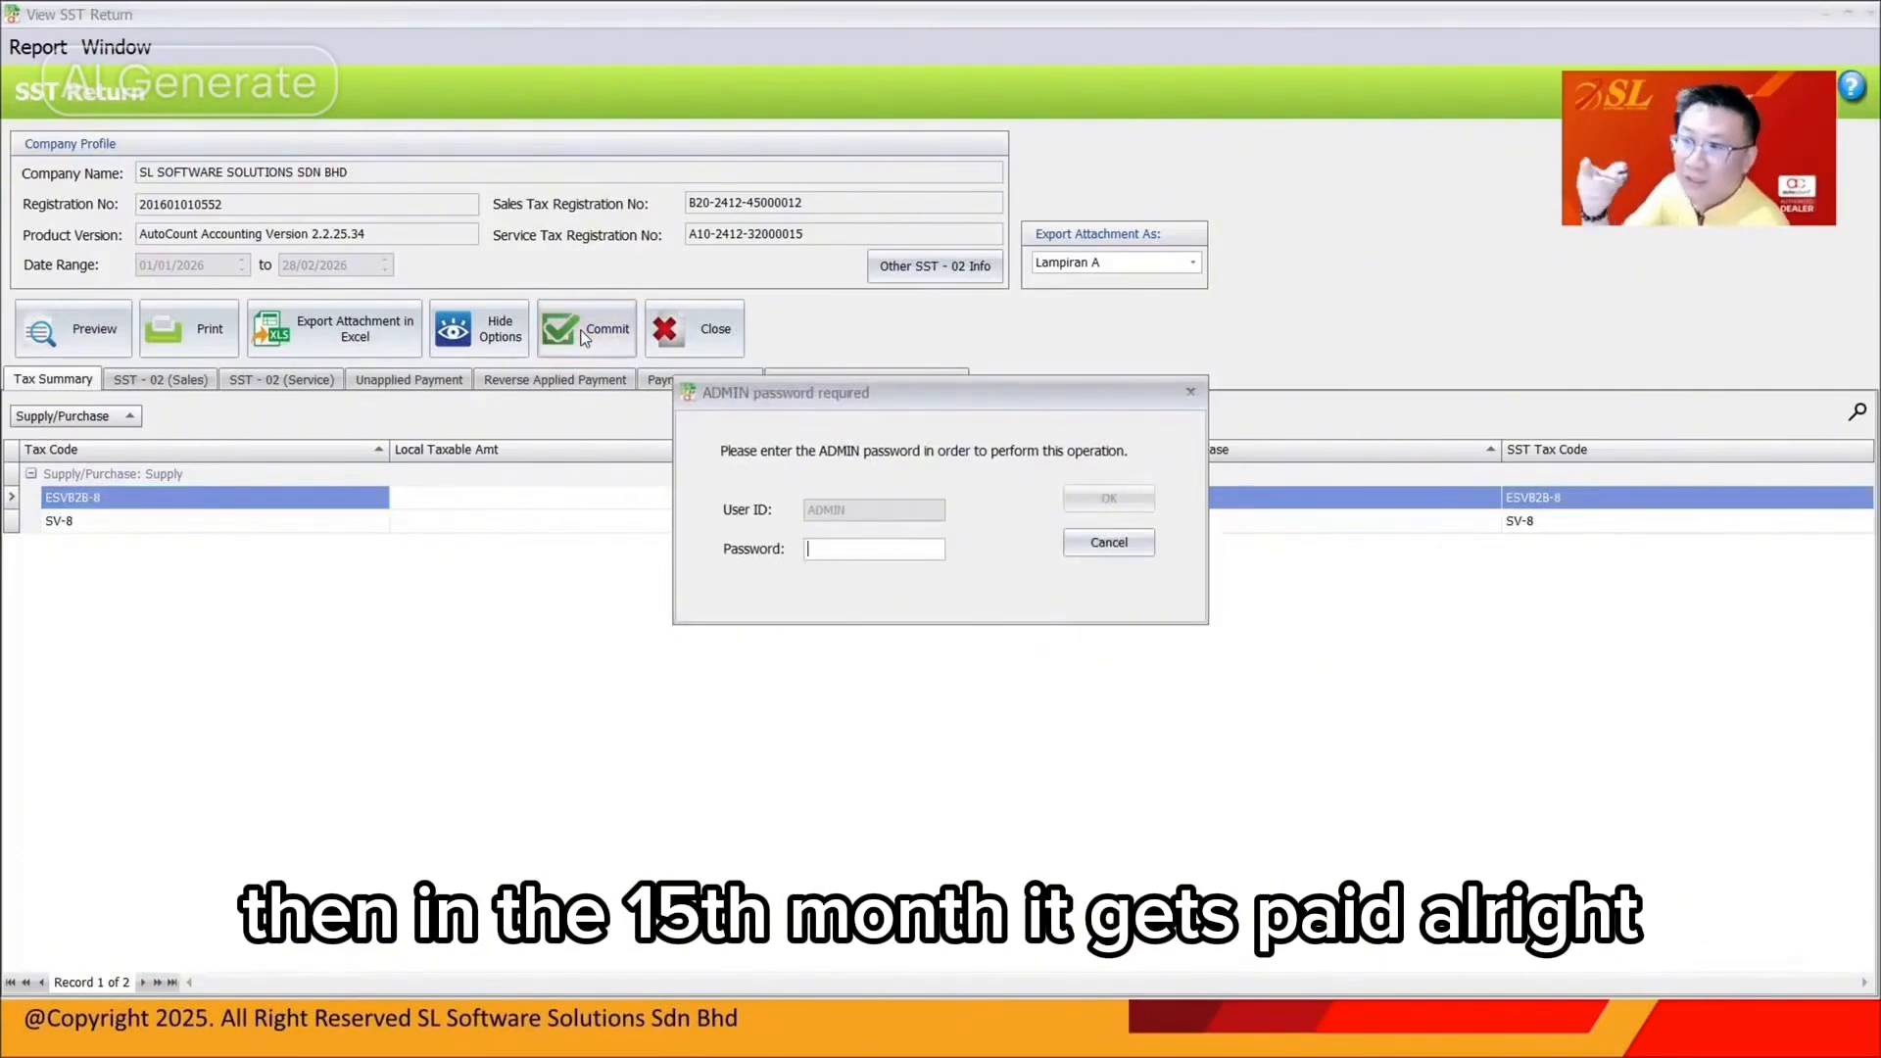
{"action": "type", "text": "admin"}
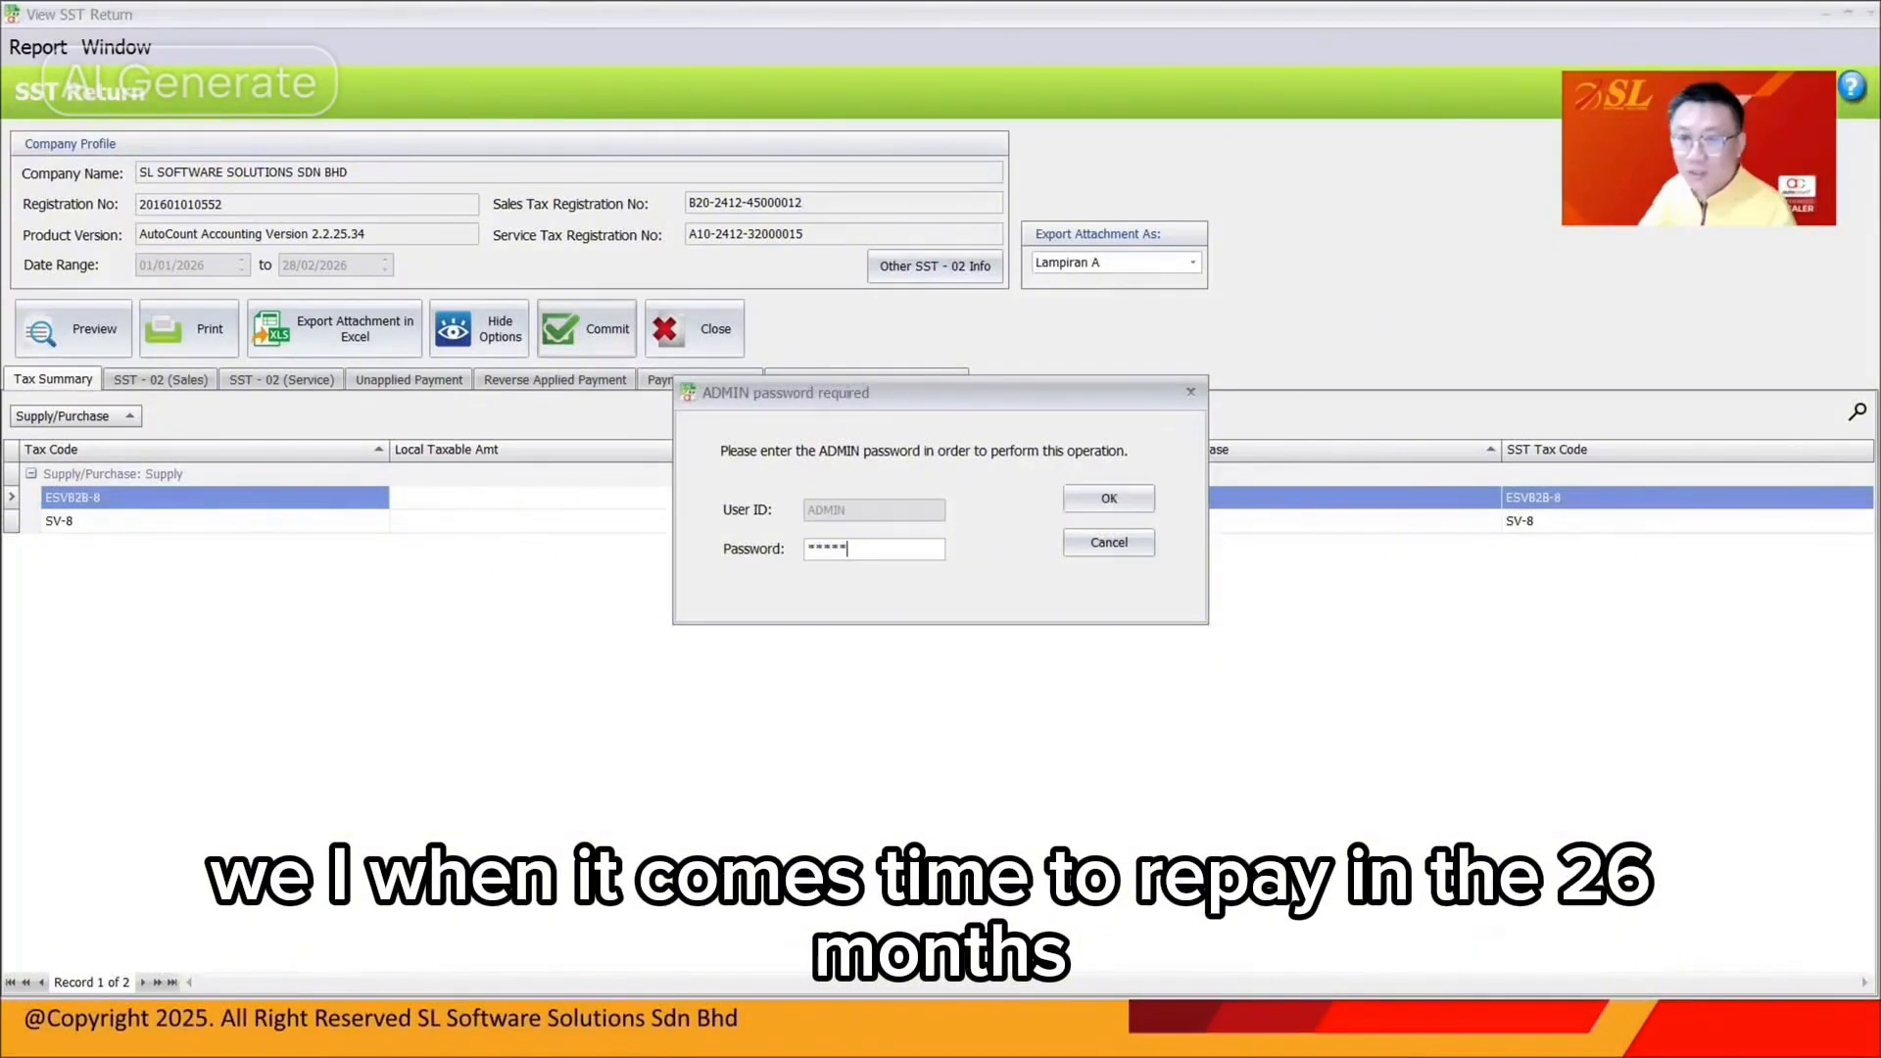
{"action": "key", "text": "Return"}
{"action": "key", "text": "Return"}
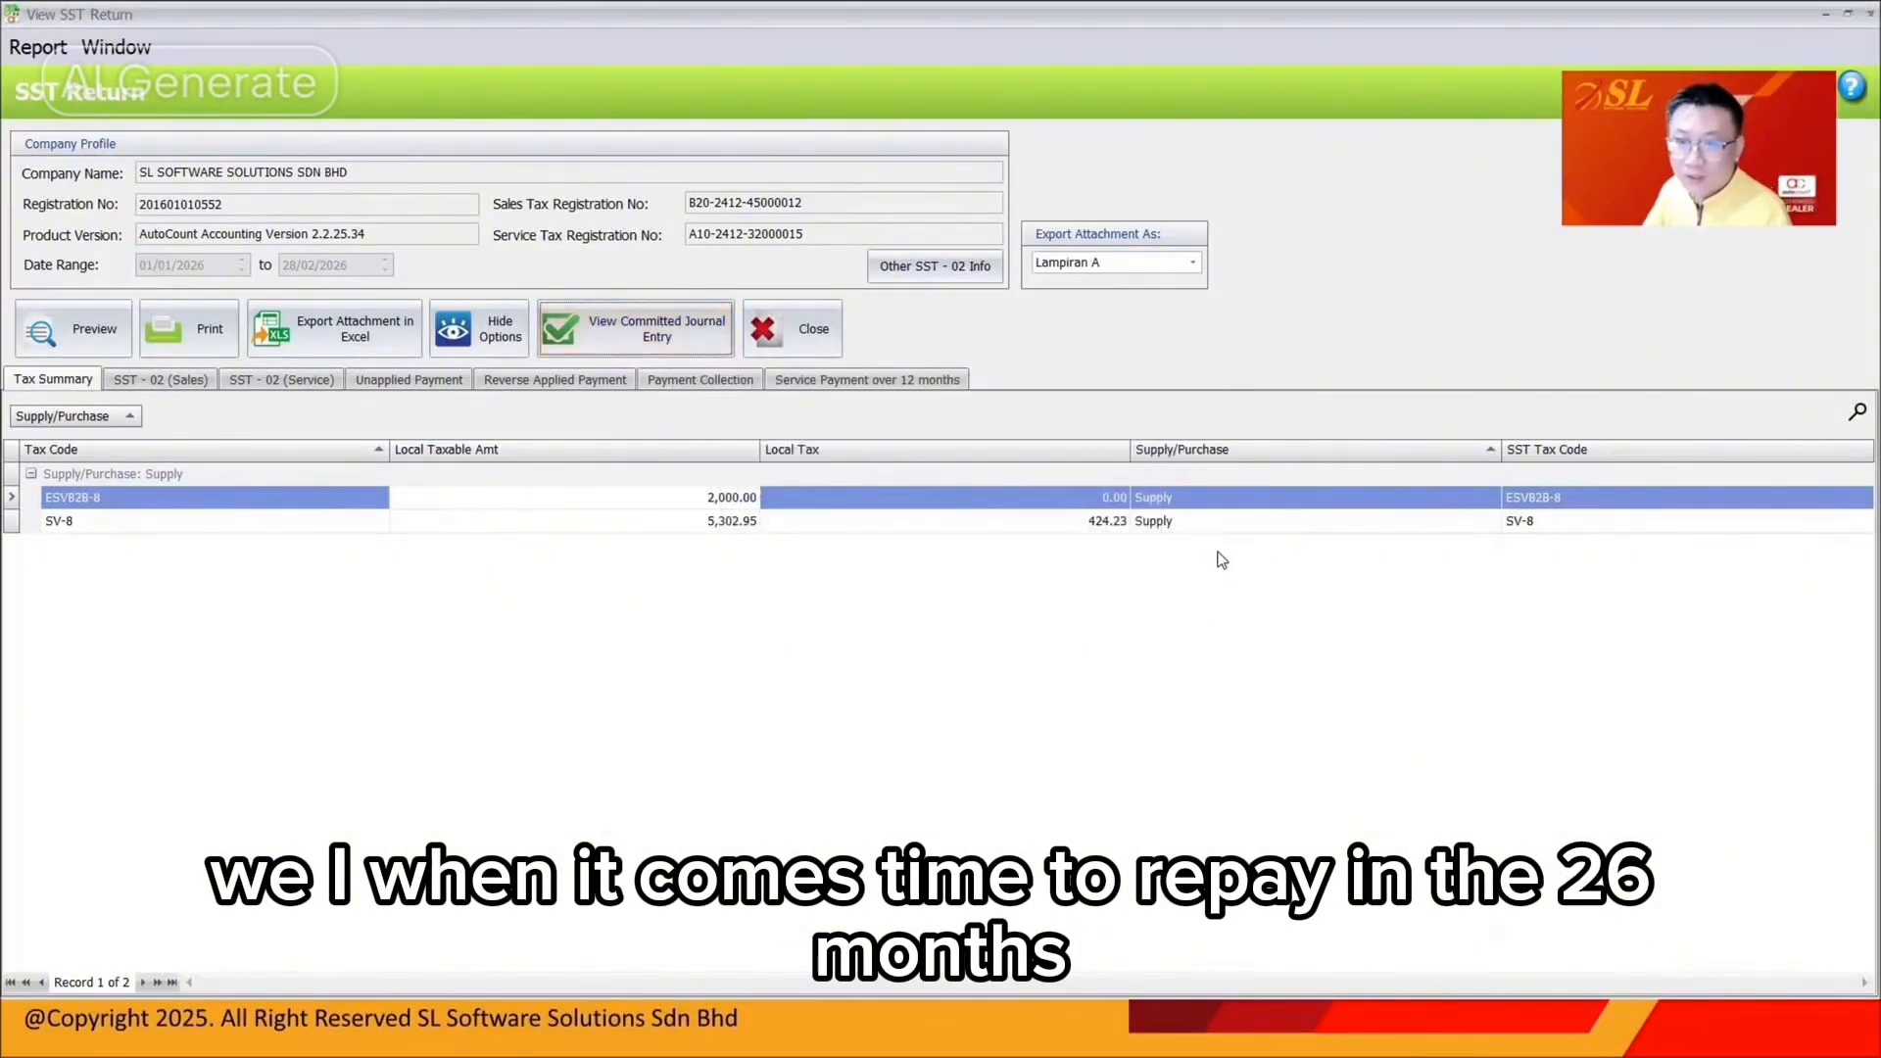
{"action": "left_click", "coordinate": [1013, 526]}
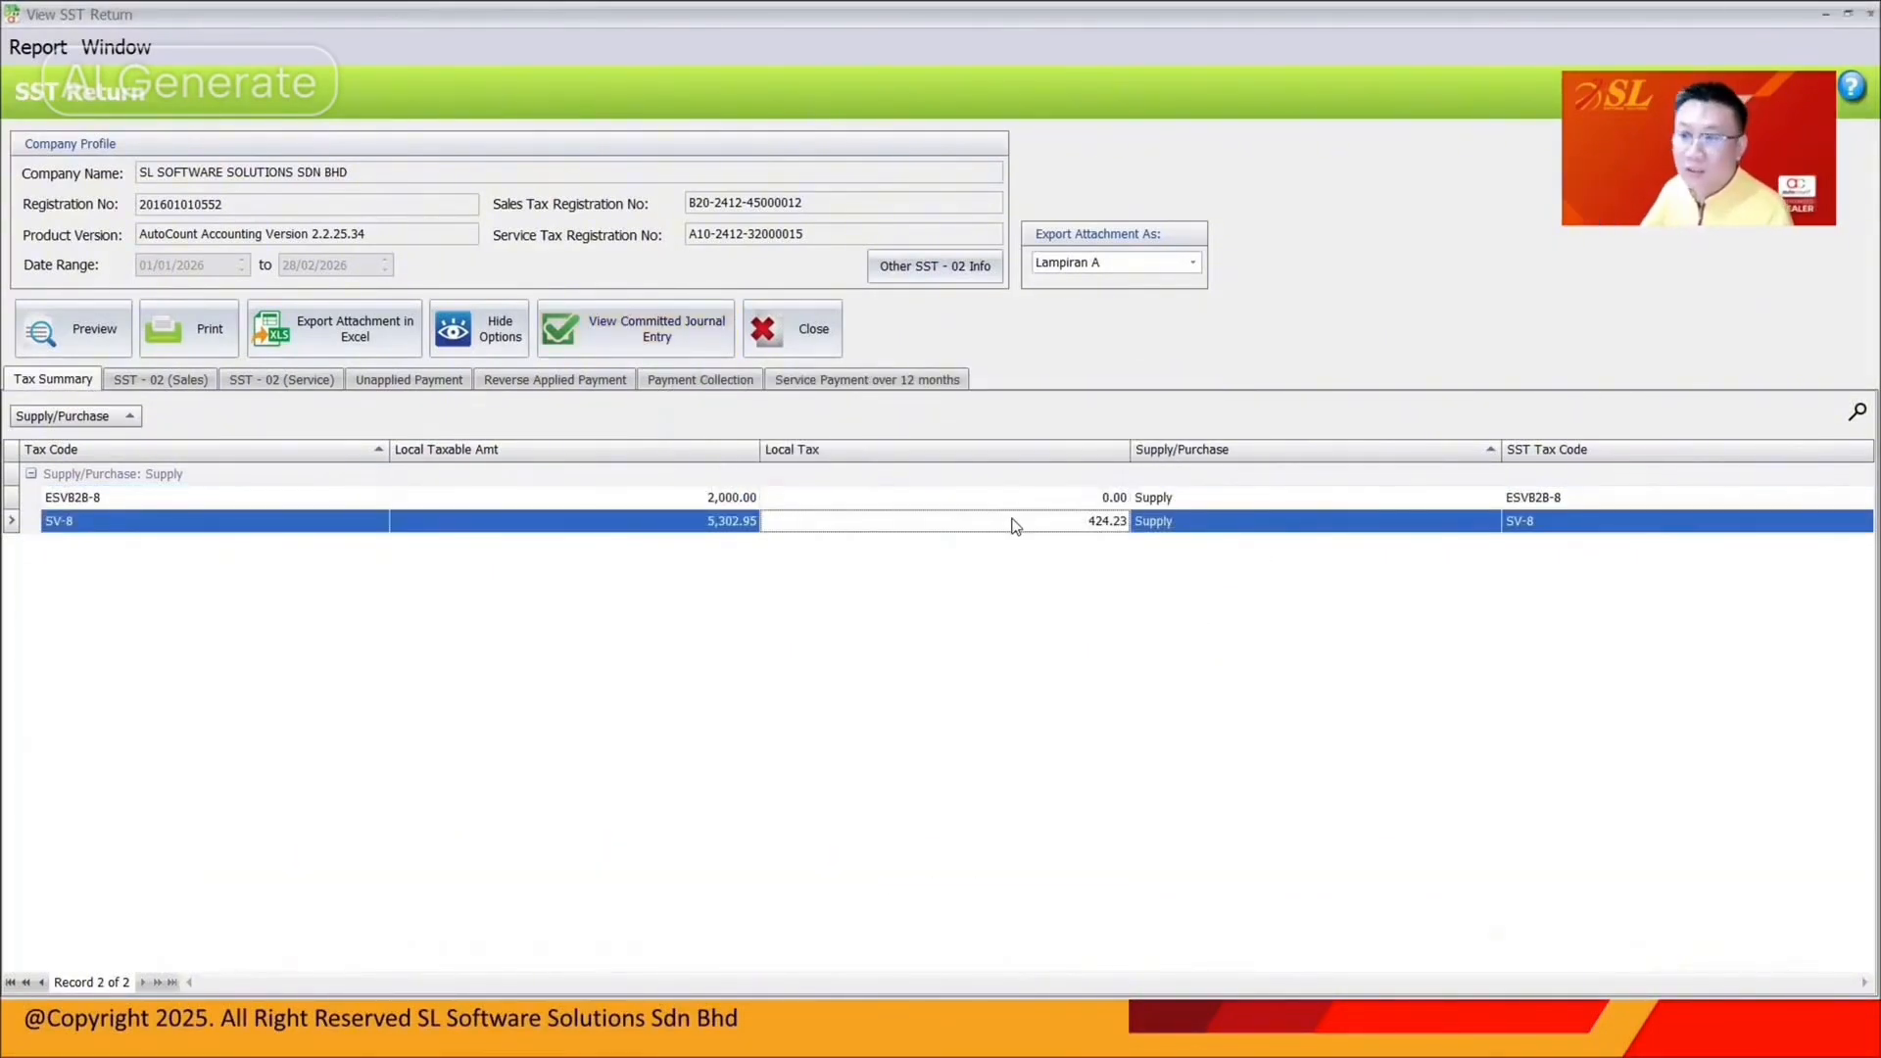
{"action": "left_click", "coordinate": [1869, 13]}
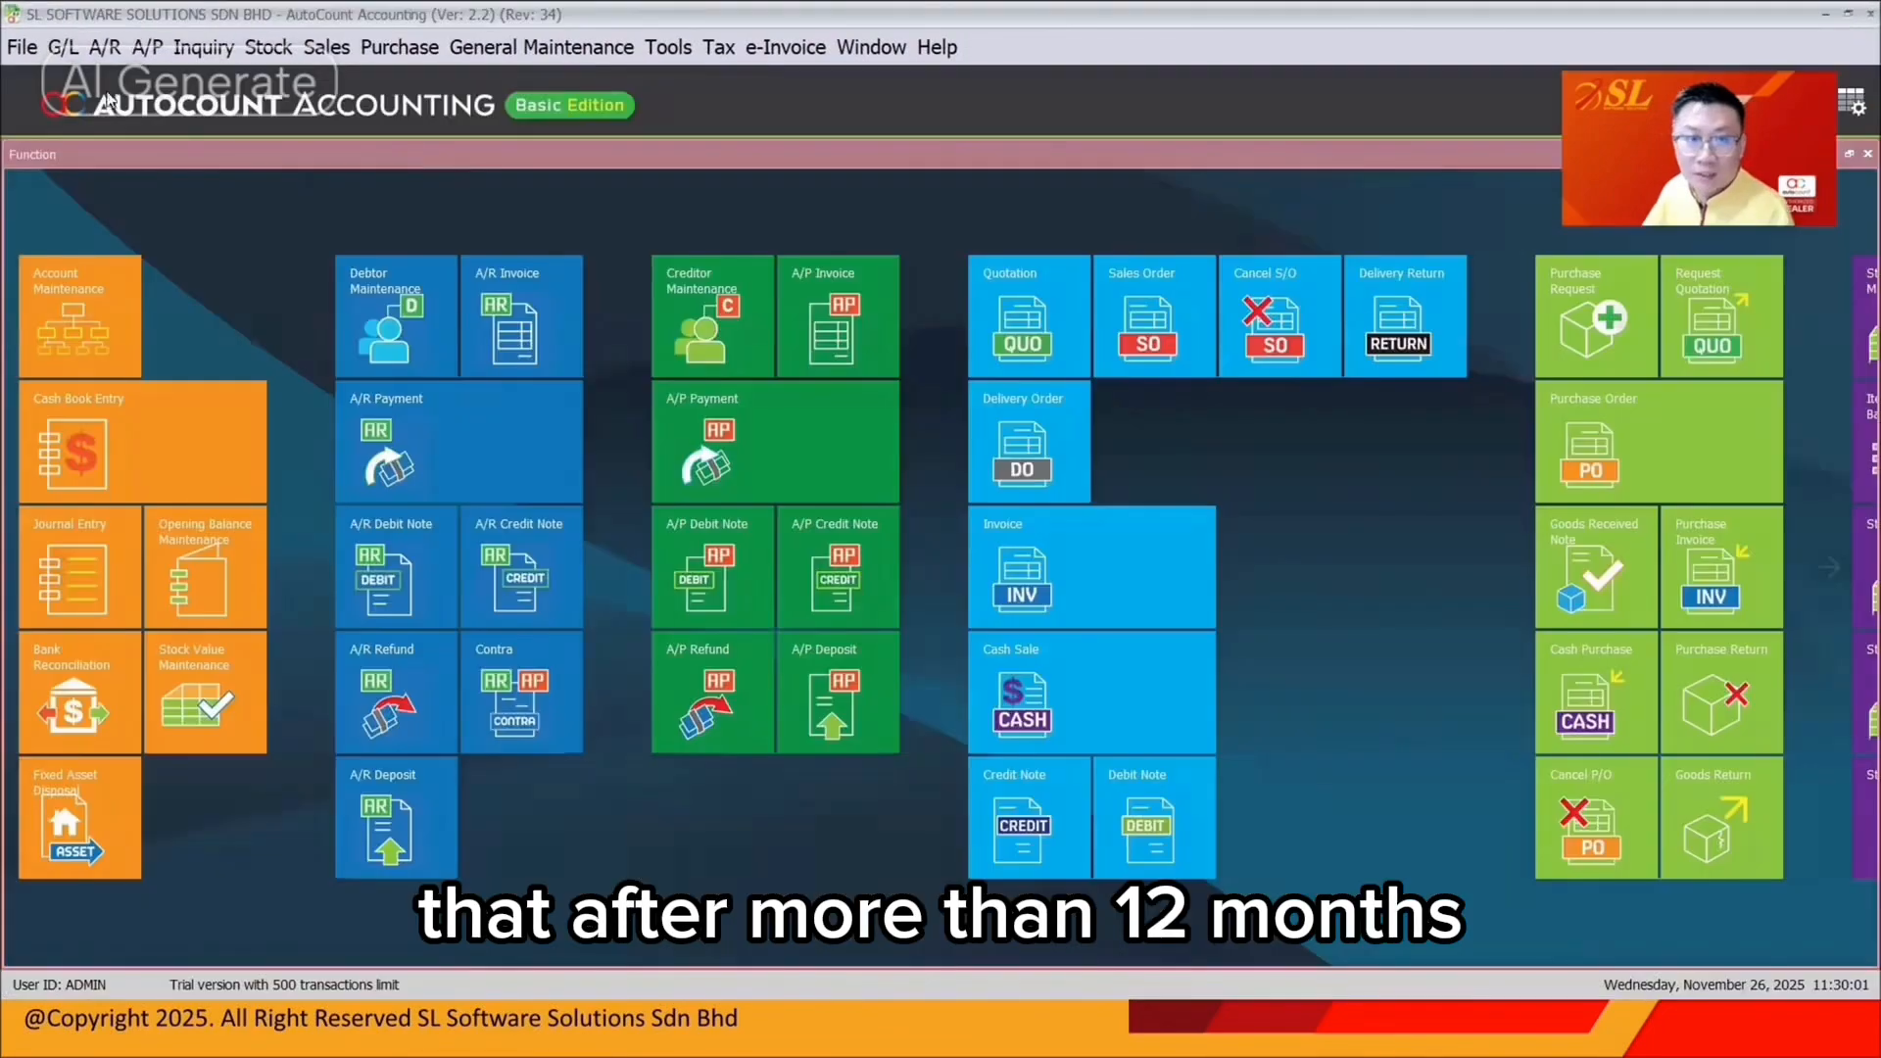
{"action": "left_click", "coordinate": [105, 47]}
Start a new BANK receipt of 3,780.00 from A CUSTOMER
{"action": "left_click", "coordinate": [135, 155]}
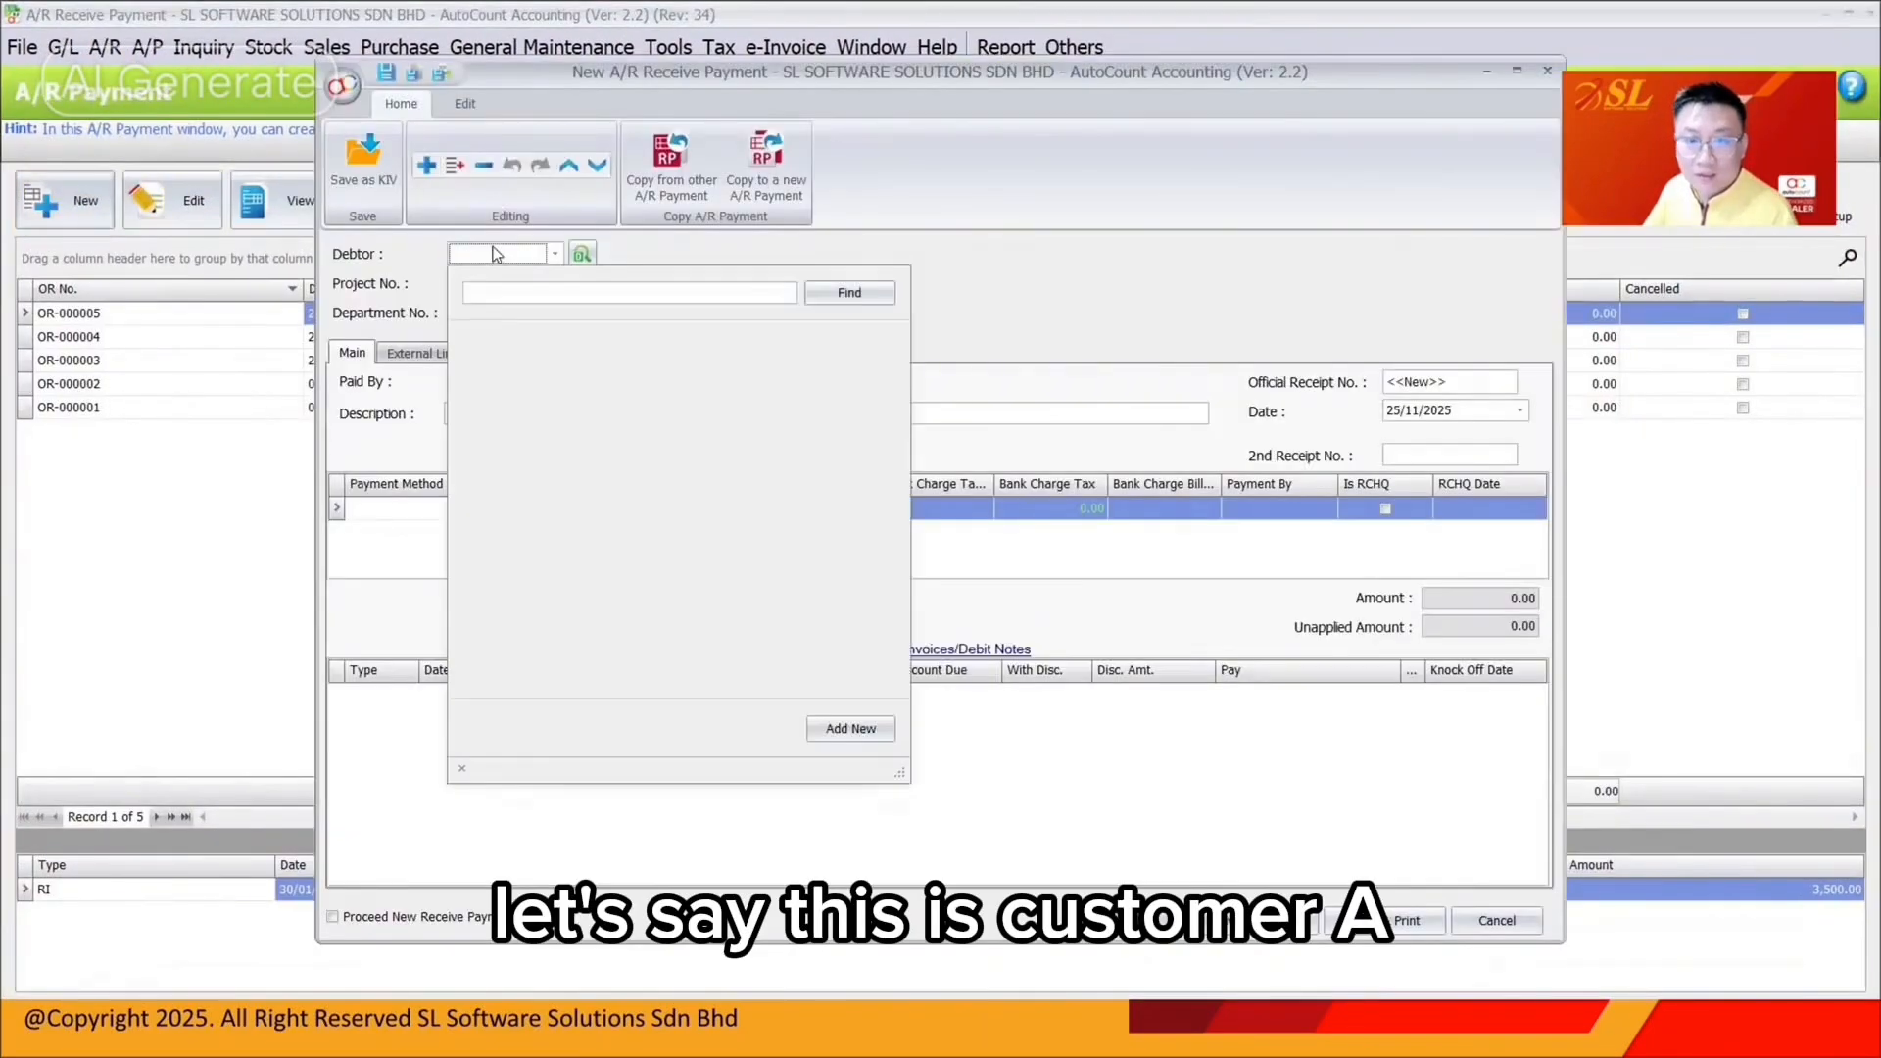
{"action": "left_click", "coordinate": [549, 353]}
{"action": "left_click", "coordinate": [487, 508]}
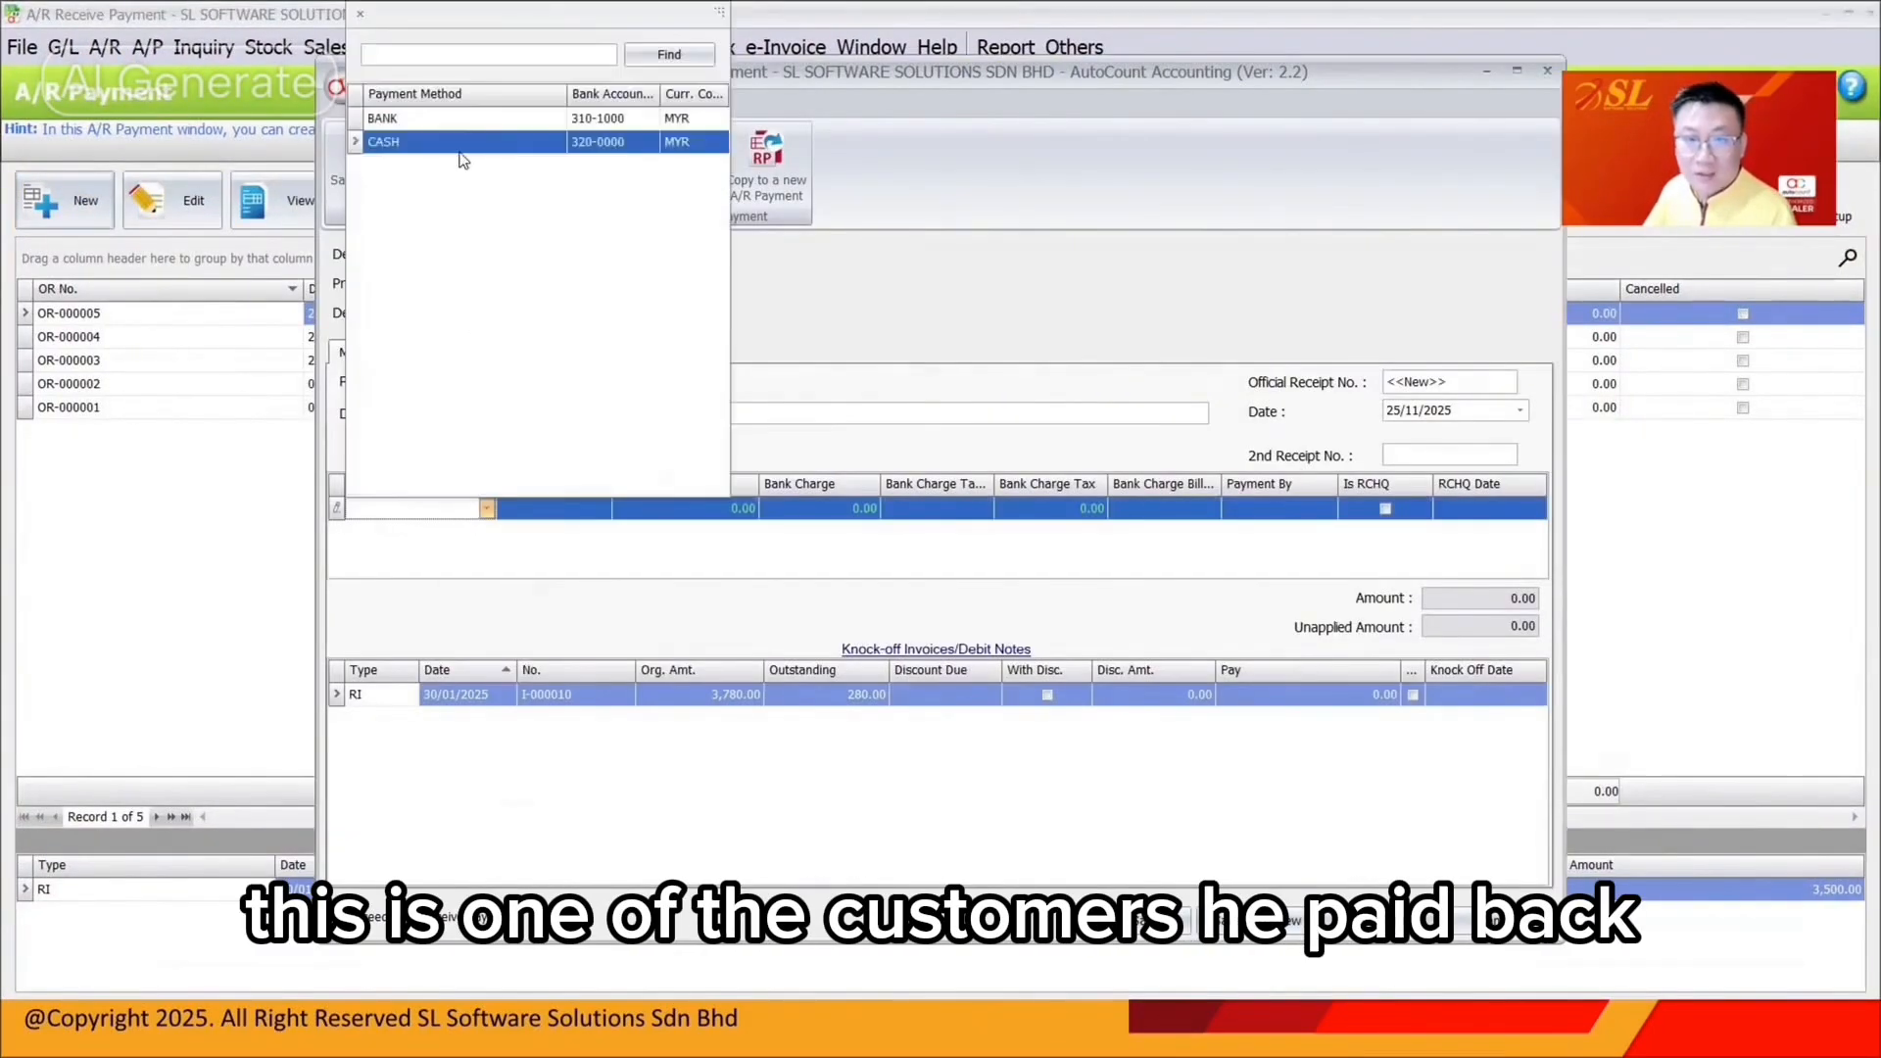
{"action": "left_click", "coordinate": [477, 122]}
{"action": "left_click", "coordinate": [706, 504]}
{"action": "type", "text": "3780"}
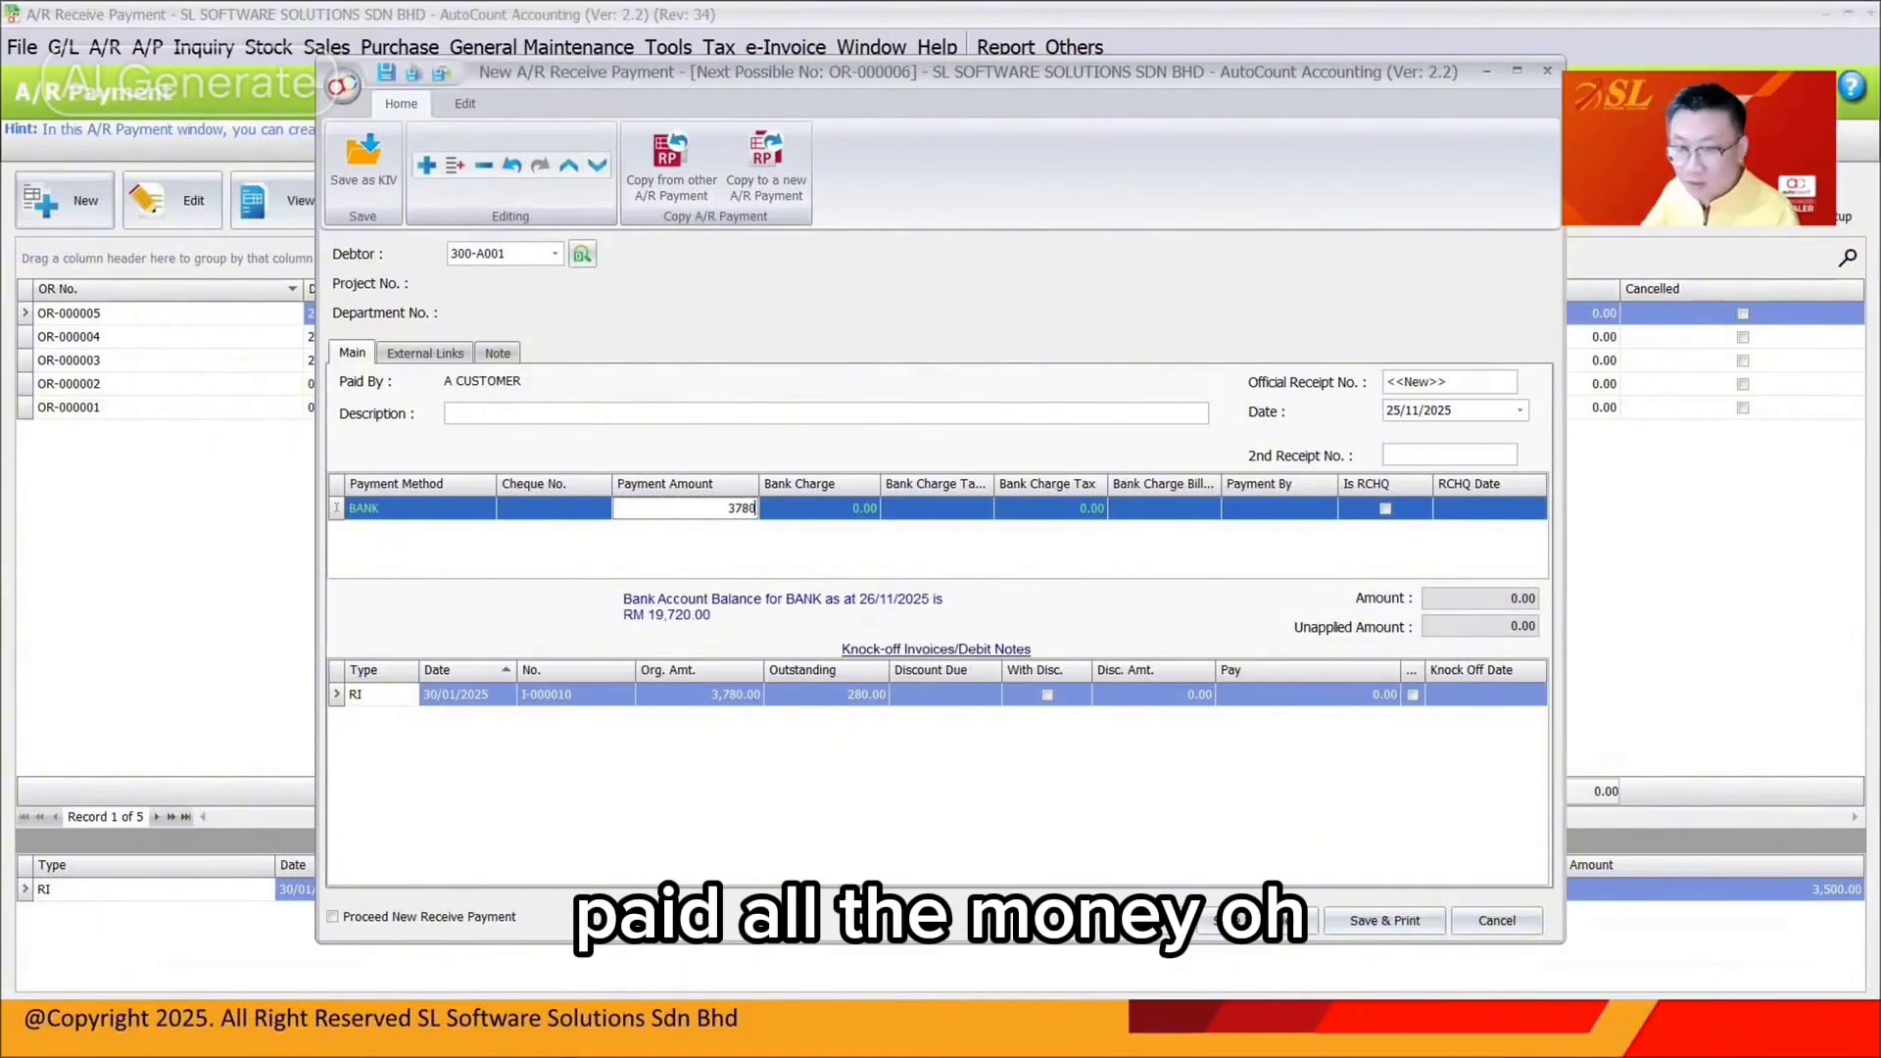
{"action": "key", "text": "Tab"}
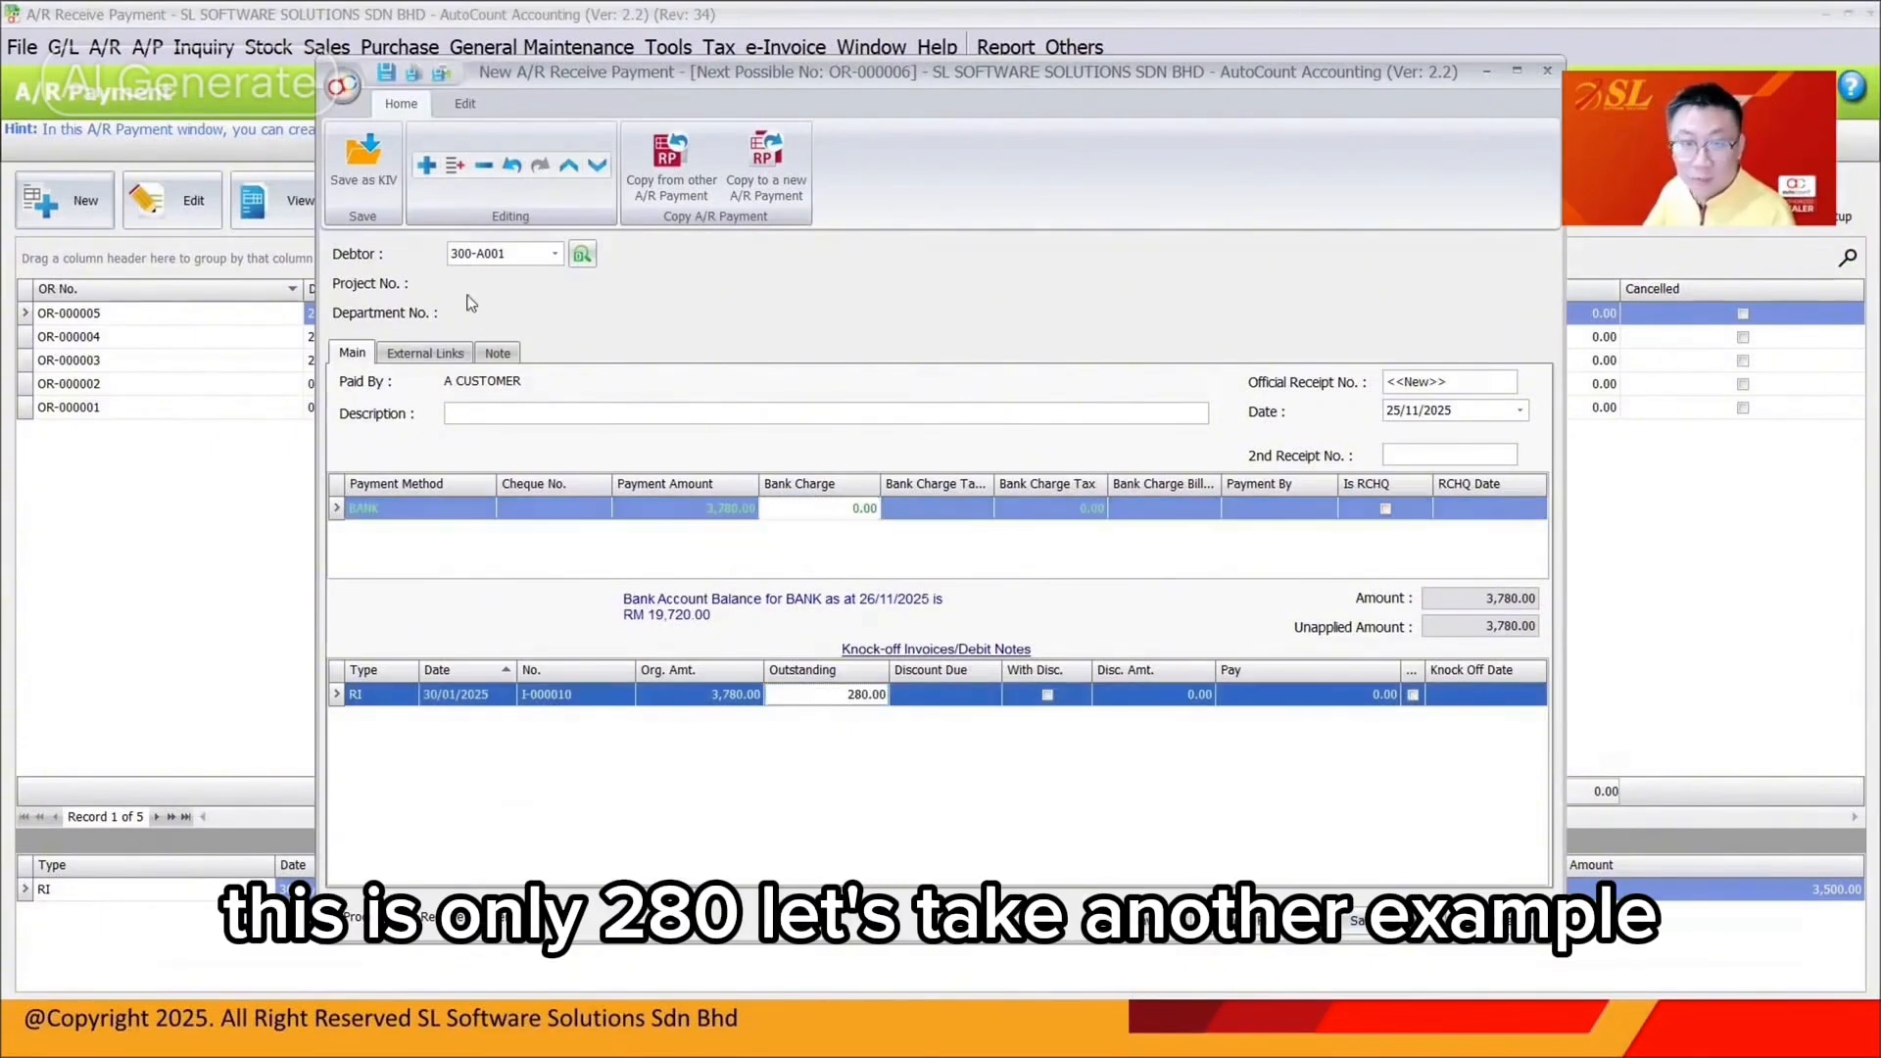
Change the receipt to B CUSTOMER, 4,120.00 settling I-000002, dated 25/03/2026, and save
{"action": "left_click", "coordinate": [555, 253]}
{"action": "left_click", "coordinate": [548, 378]}
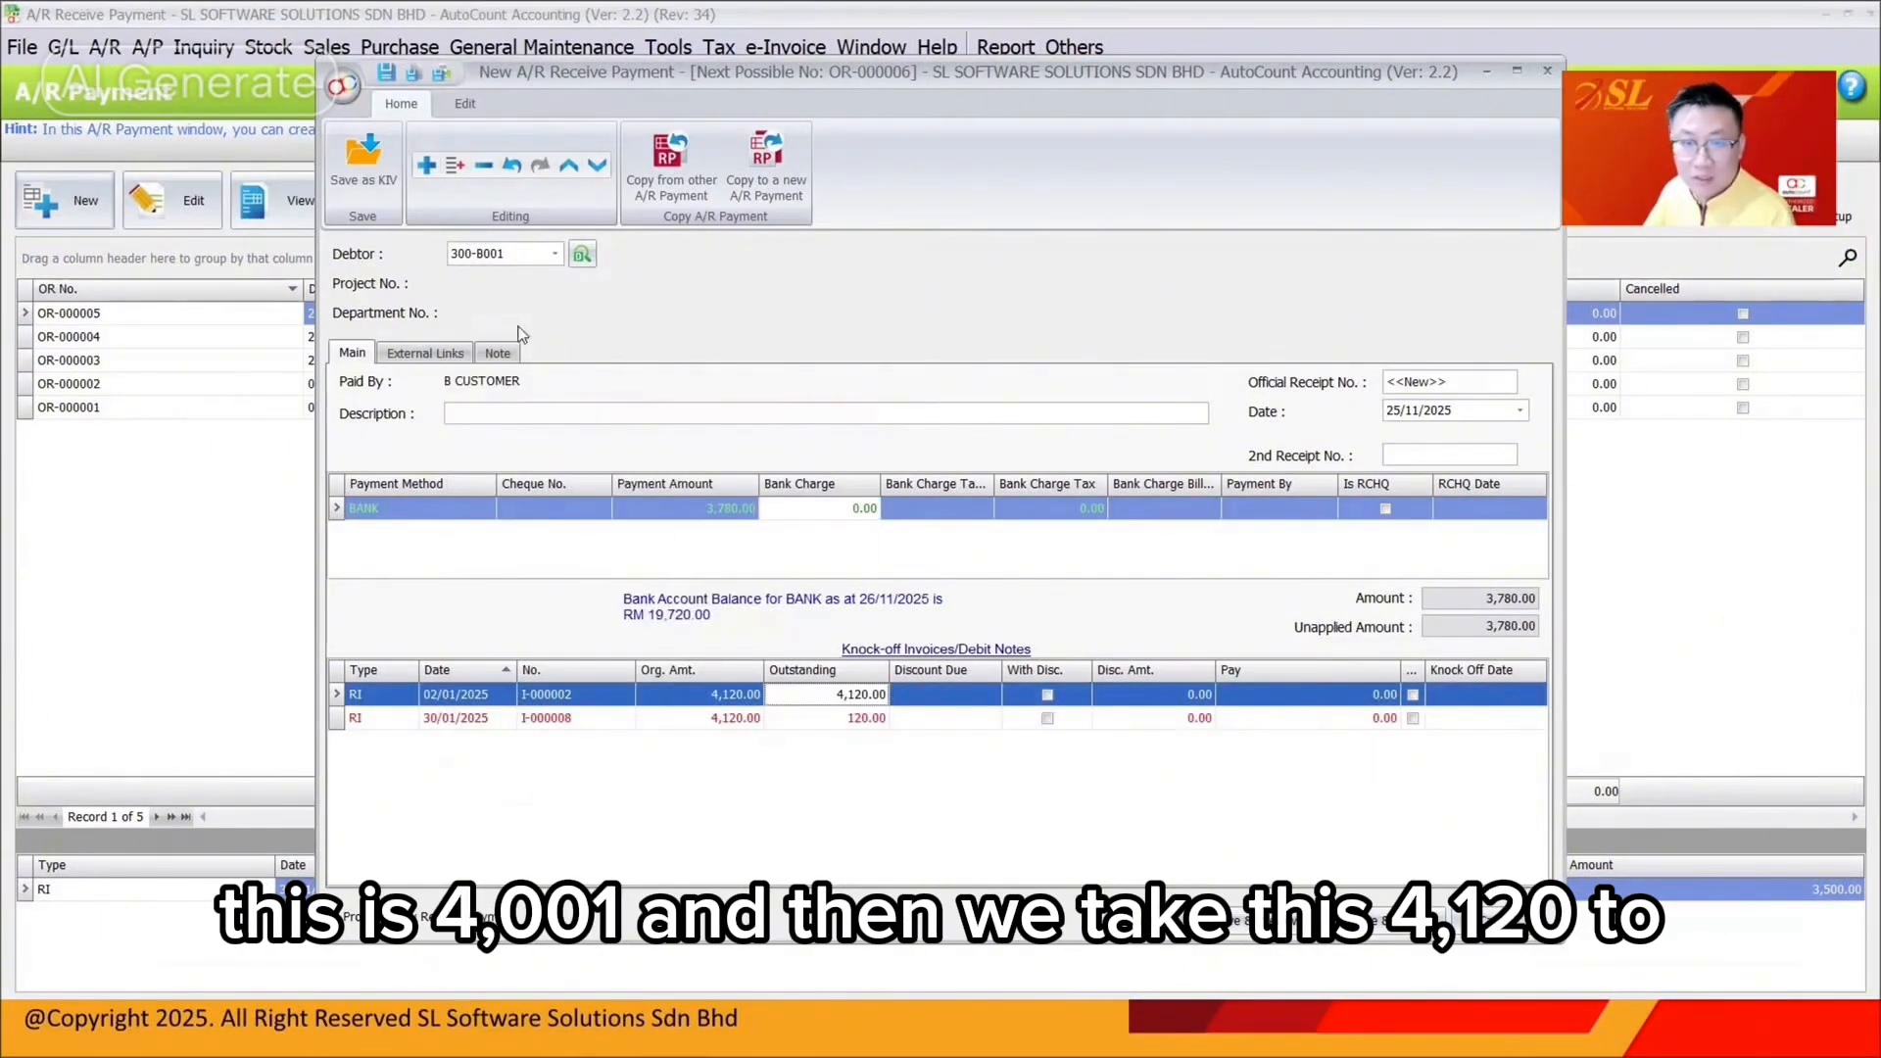
{"action": "left_click", "coordinate": [727, 508]}
{"action": "type", "text": "4"}
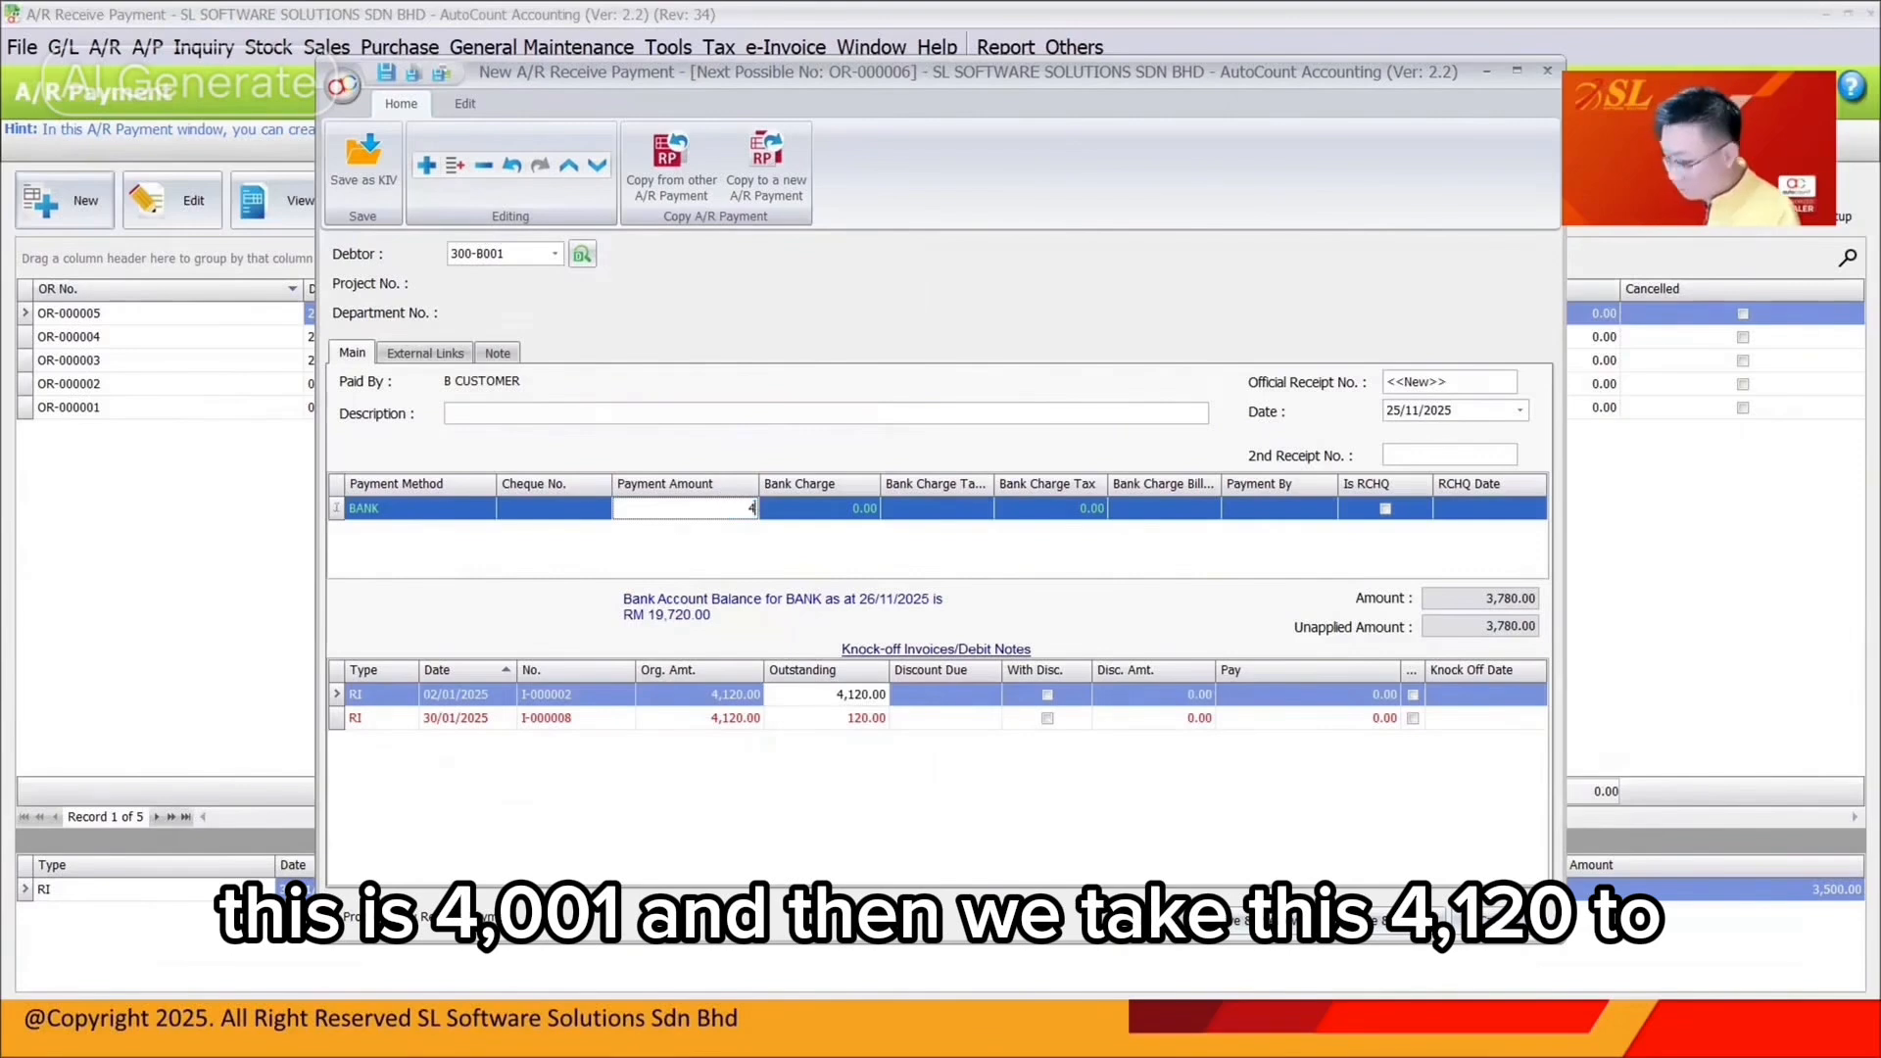
{"action": "type", "text": ",120"}
{"action": "key", "text": "Return"}
{"action": "left_click", "coordinate": [1413, 695]}
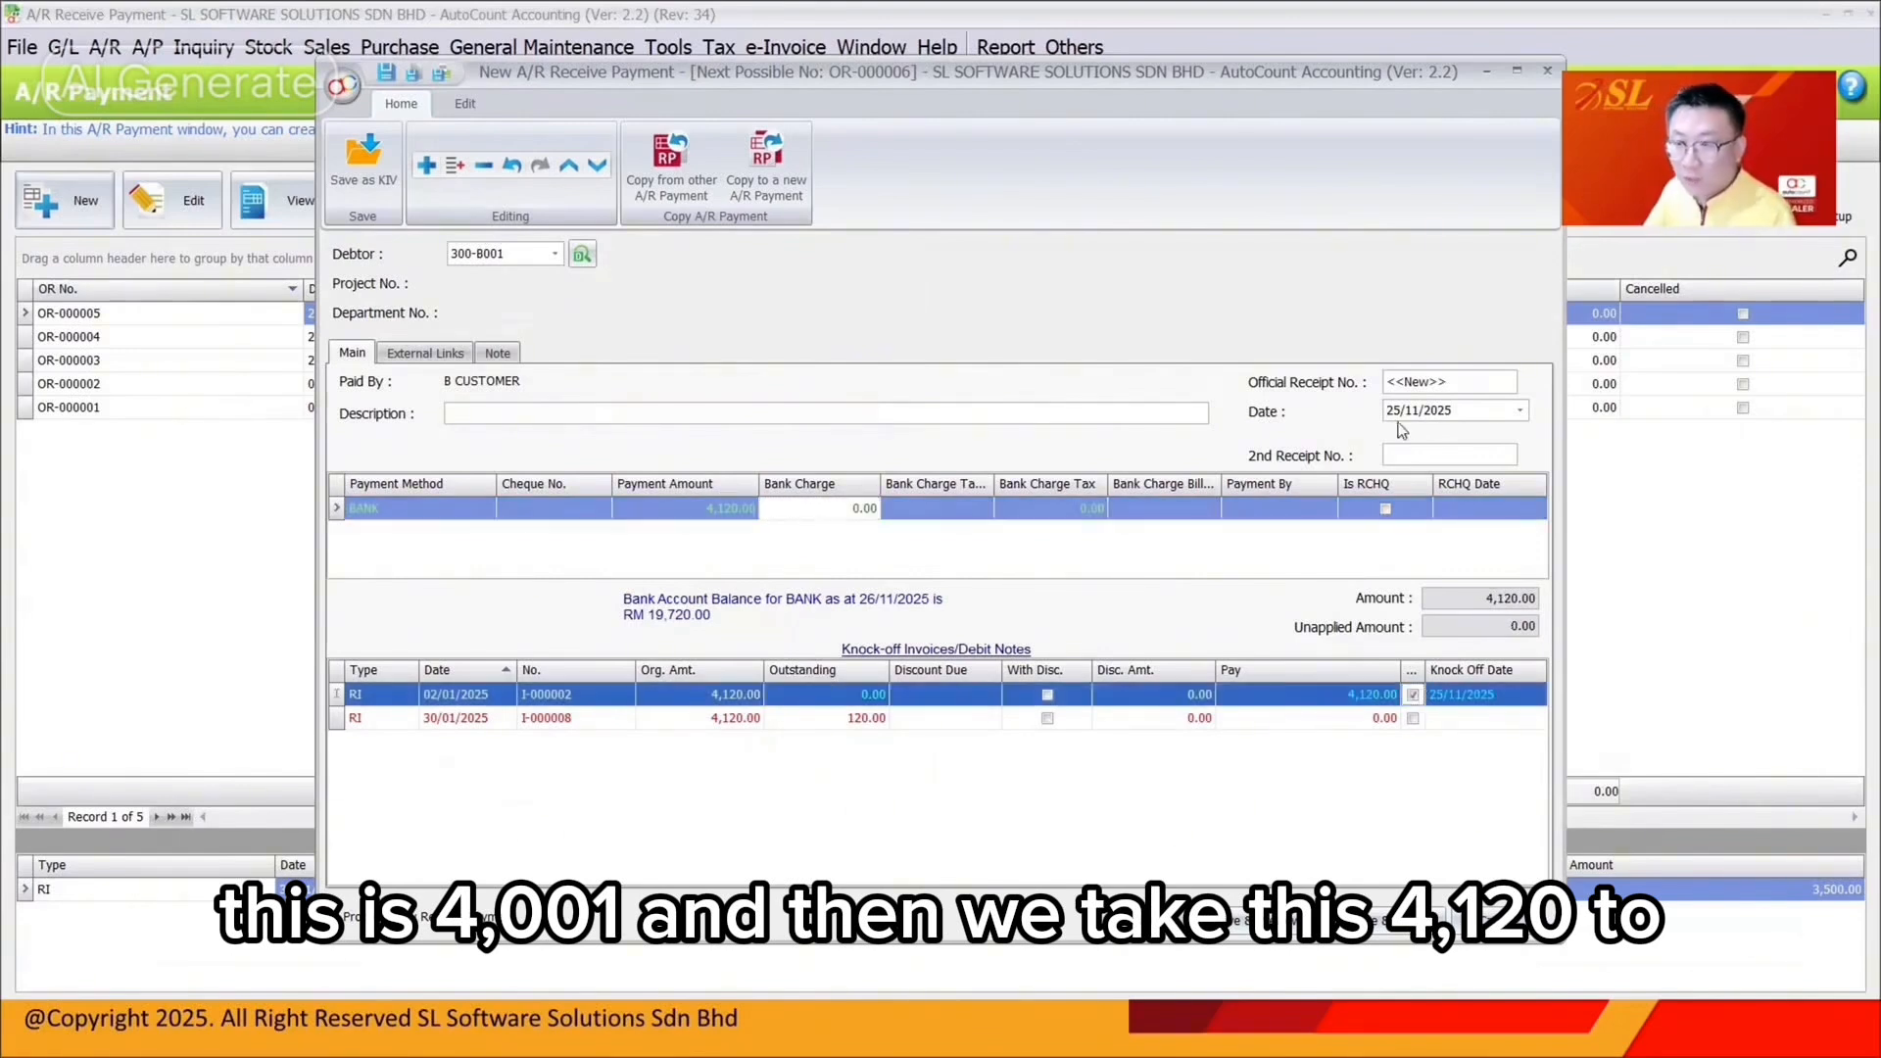
{"action": "left_click", "coordinate": [1411, 412]}
{"action": "type", "text": "0326"}
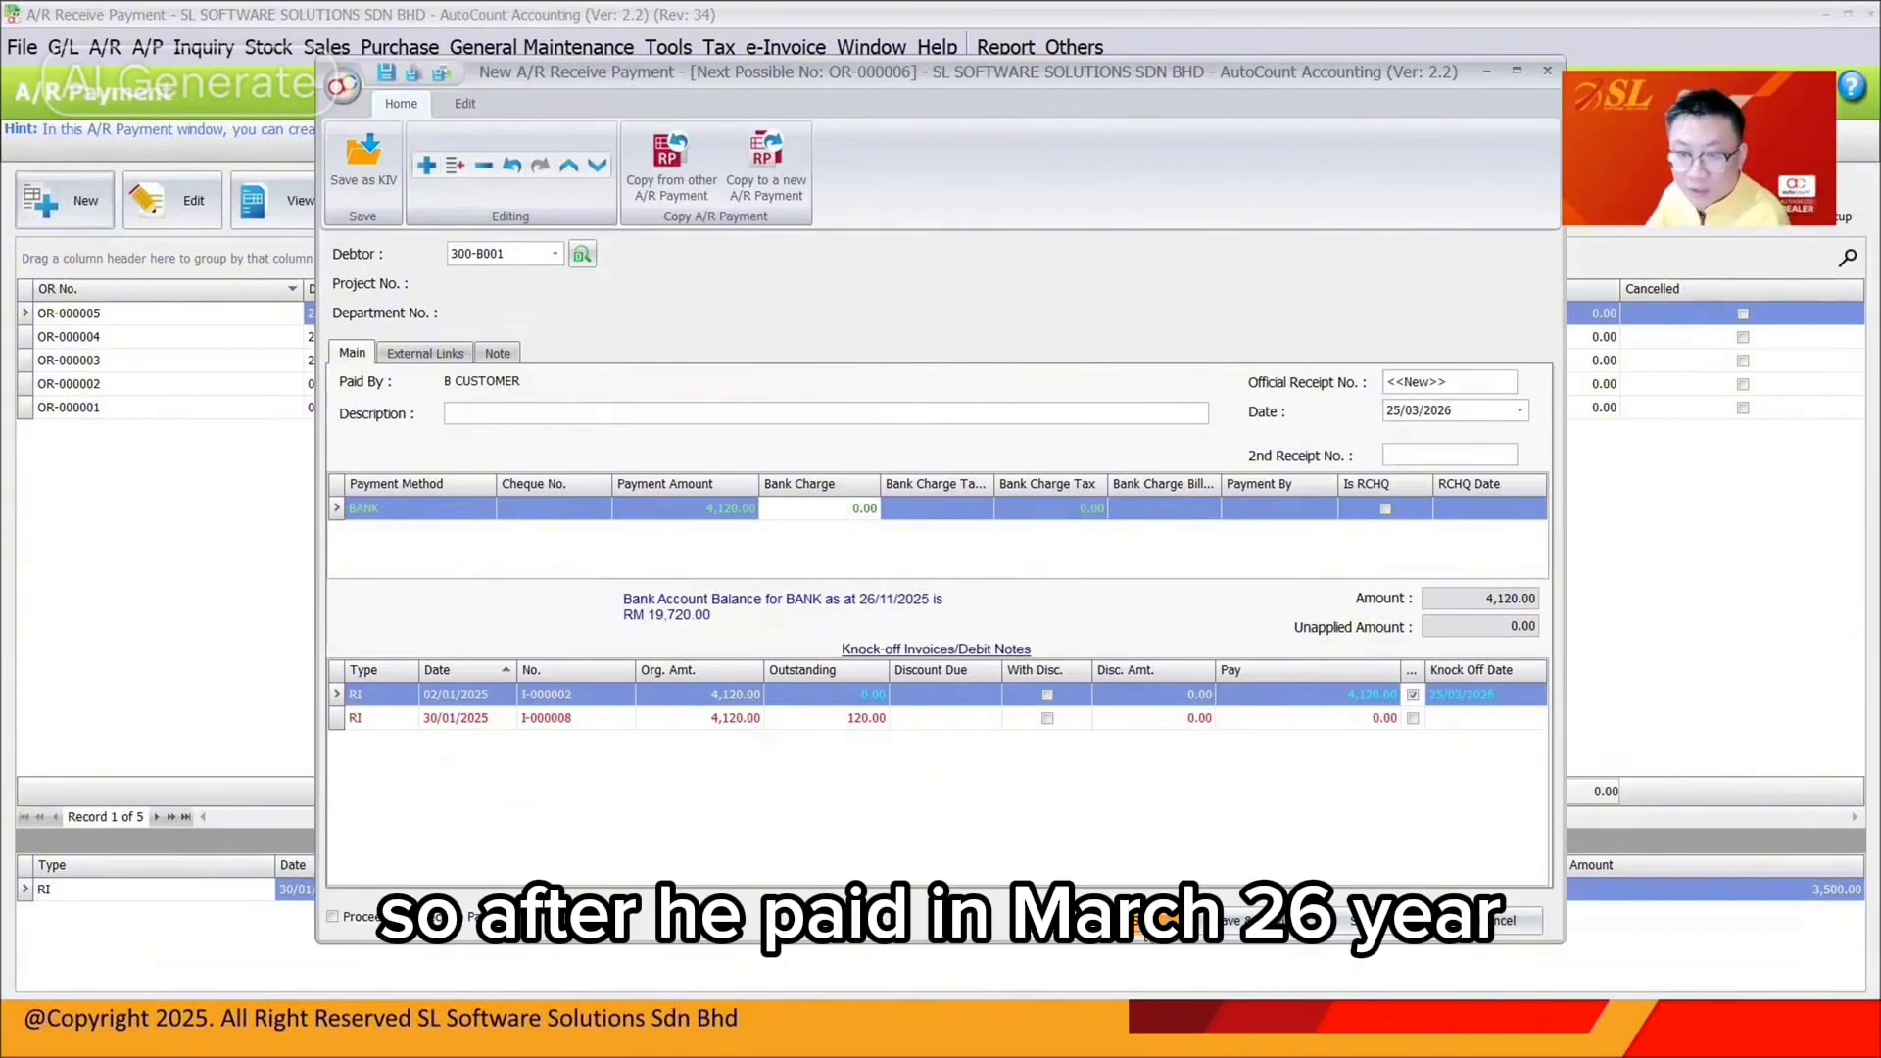
{"action": "left_click", "coordinate": [1165, 919]}
{"action": "left_click", "coordinate": [719, 47]}
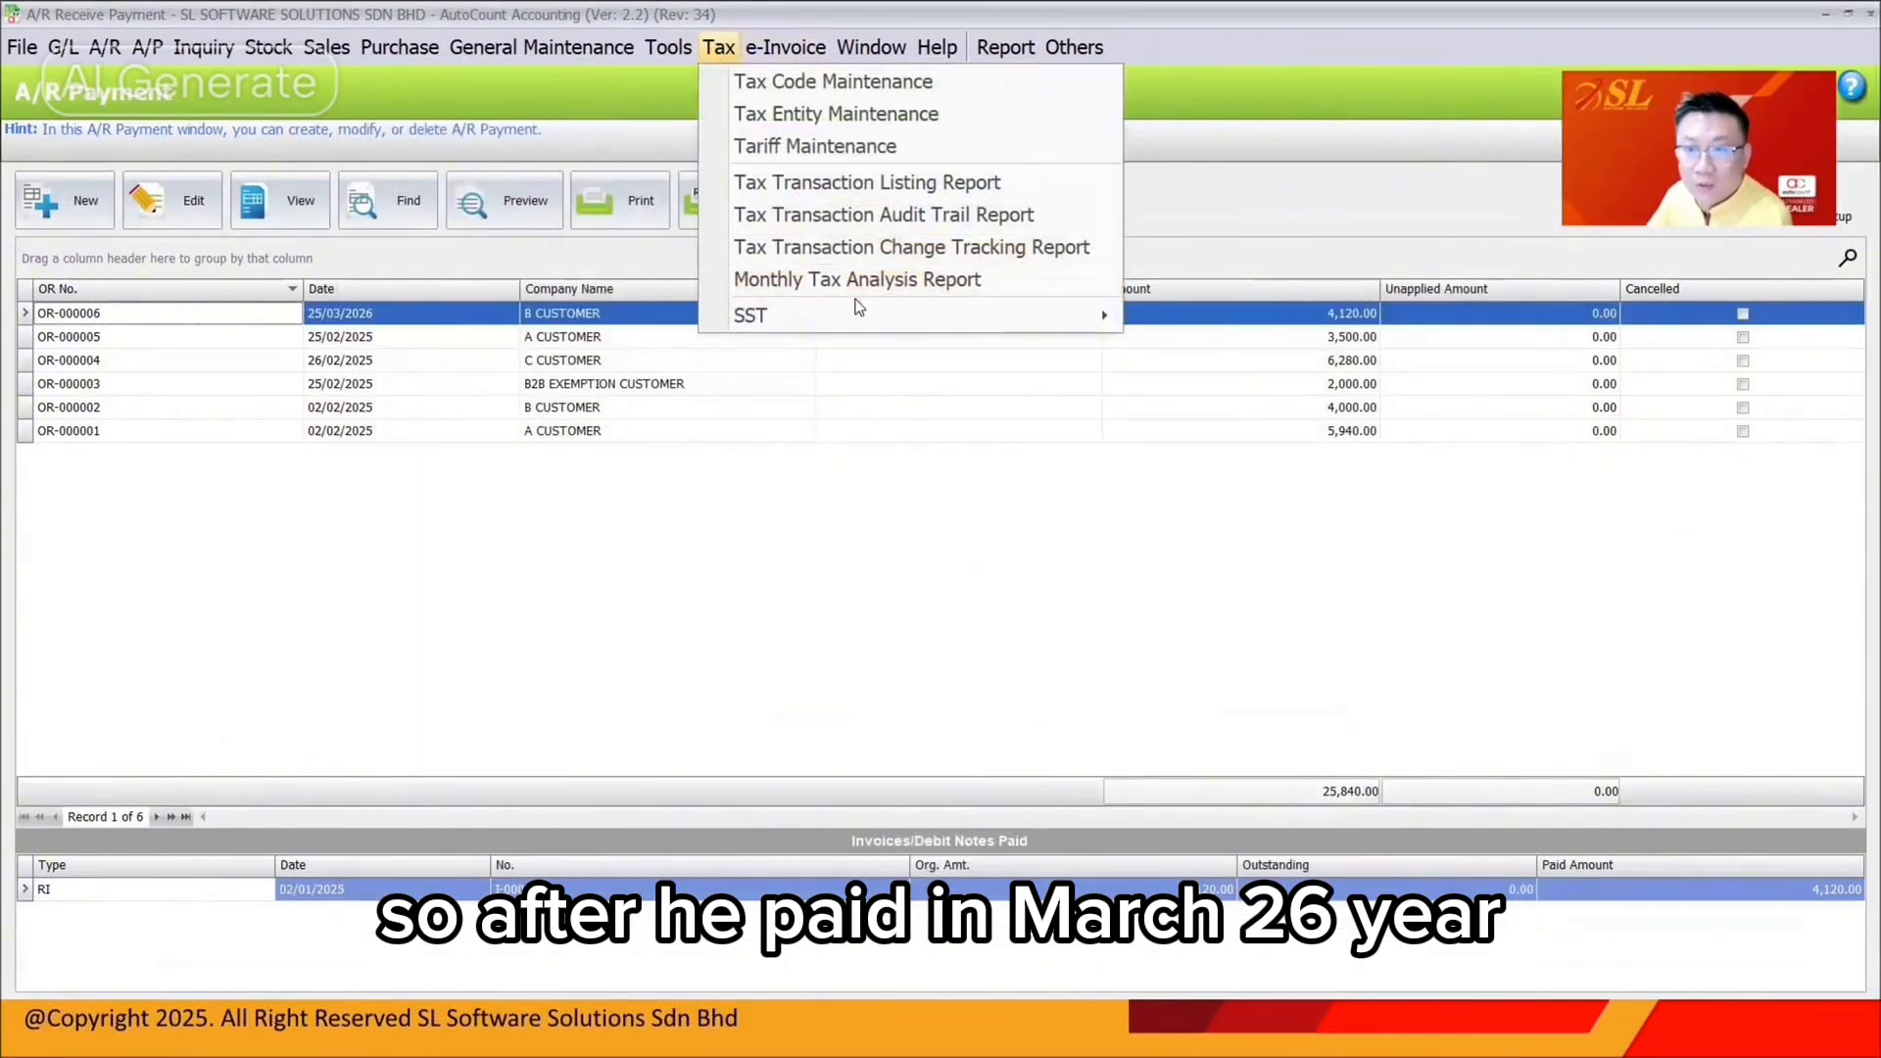
Run the Service Payment Over 12 Months report for 01/03/2026 to 30/04/2026
{"action": "mouse_move", "coordinate": [862, 315]}
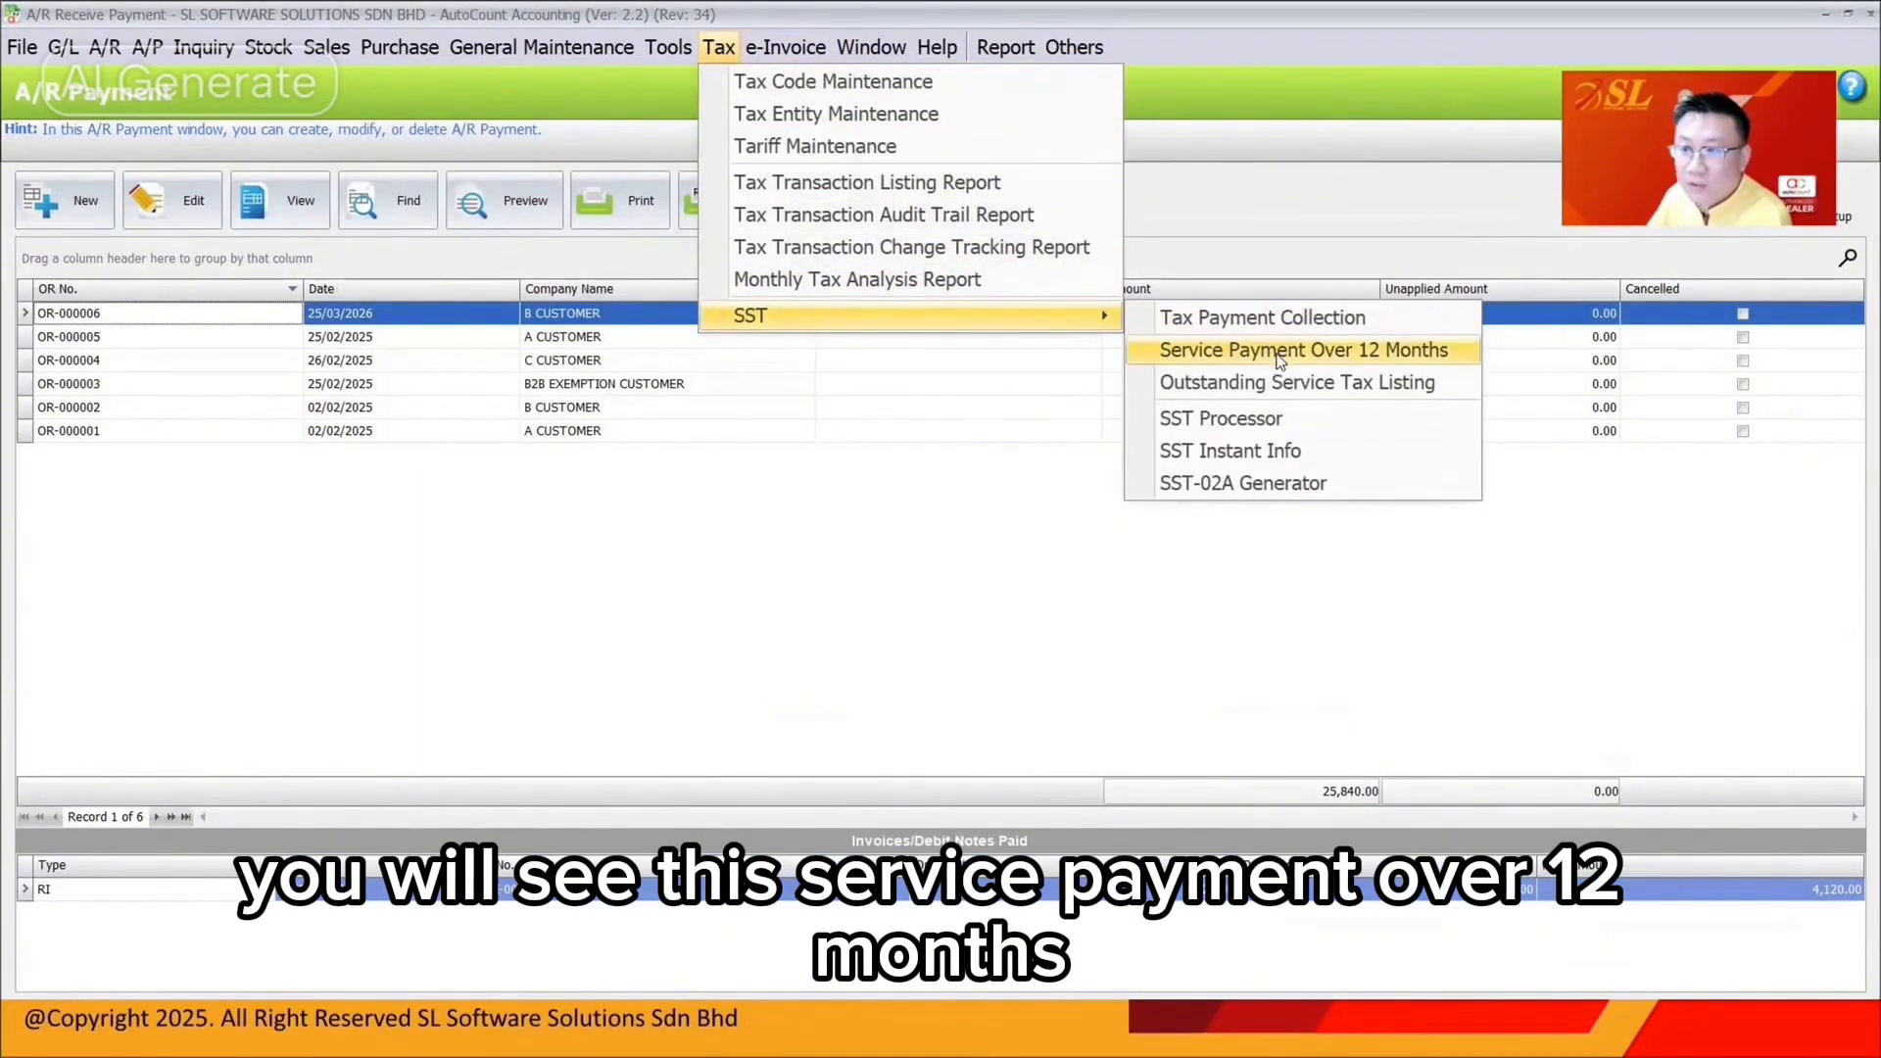
{"action": "left_click", "coordinate": [1276, 358]}
{"action": "left_click", "coordinate": [153, 180]}
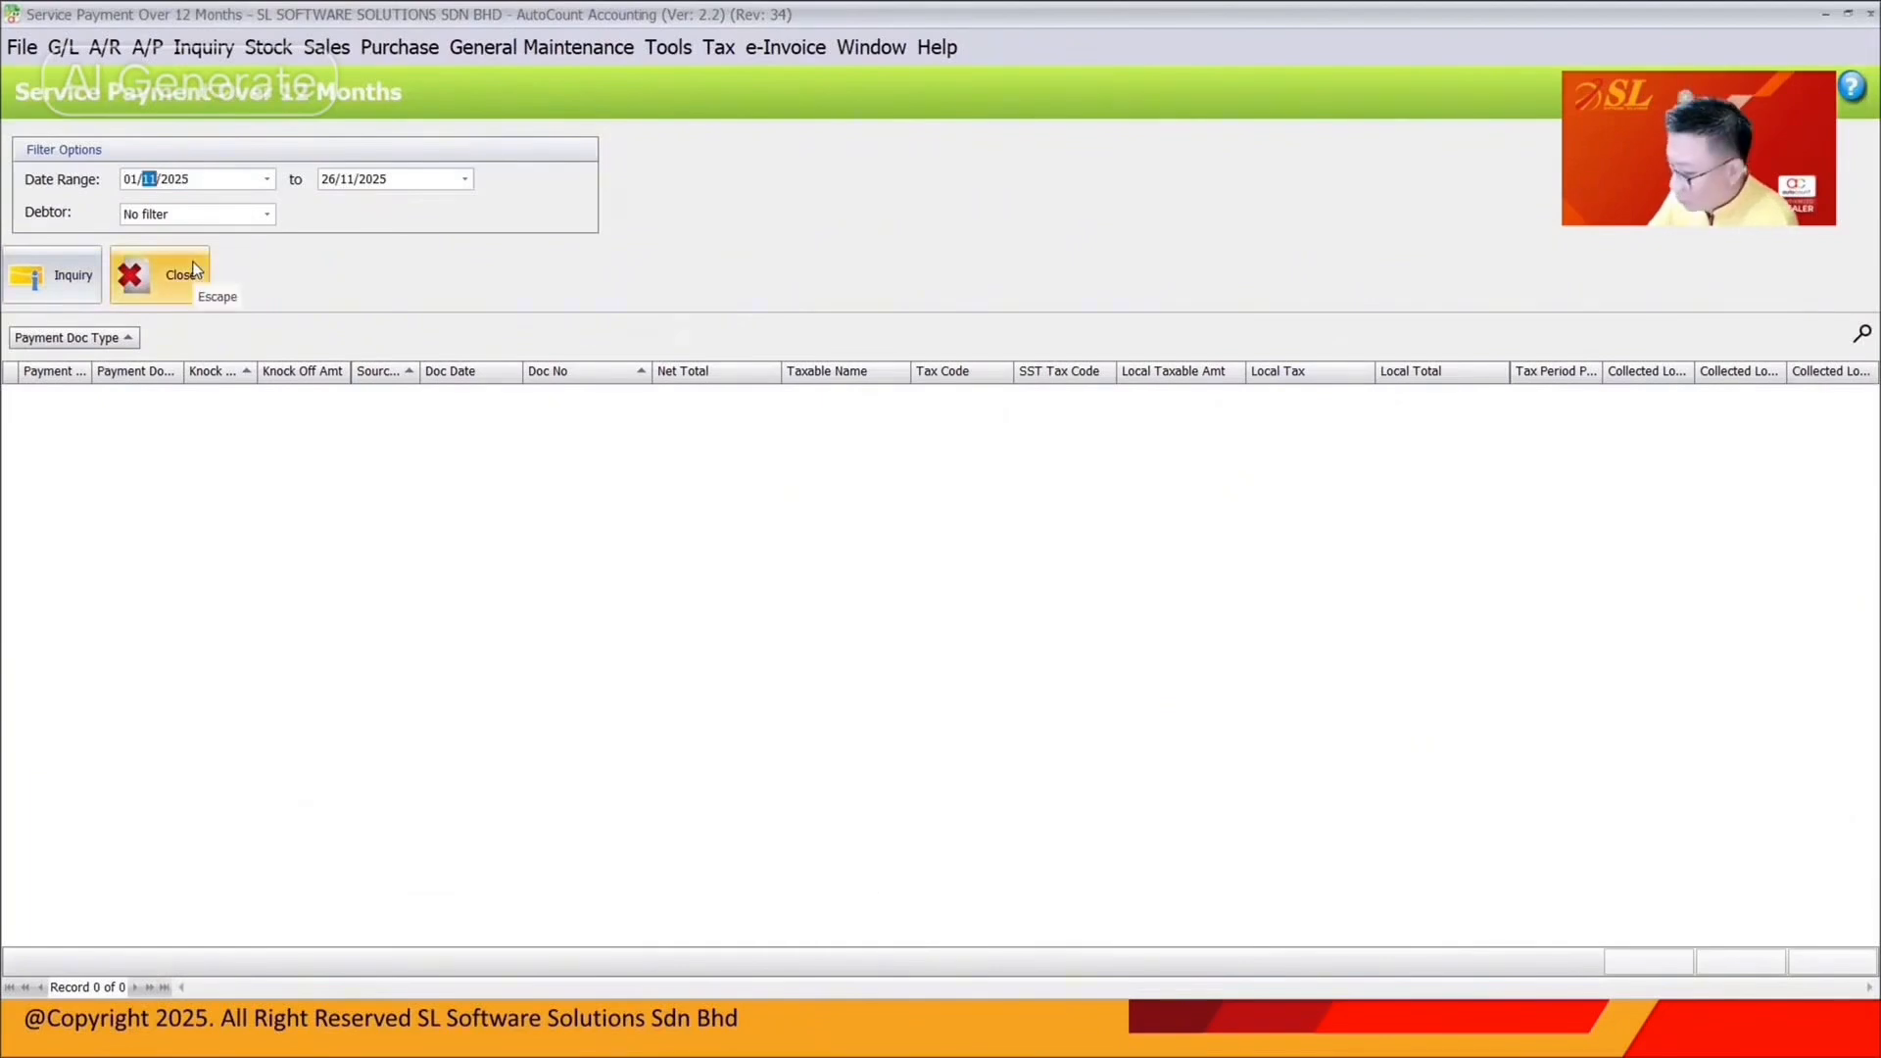
{"action": "type", "text": "03"}
{"action": "key", "text": "Tab"}
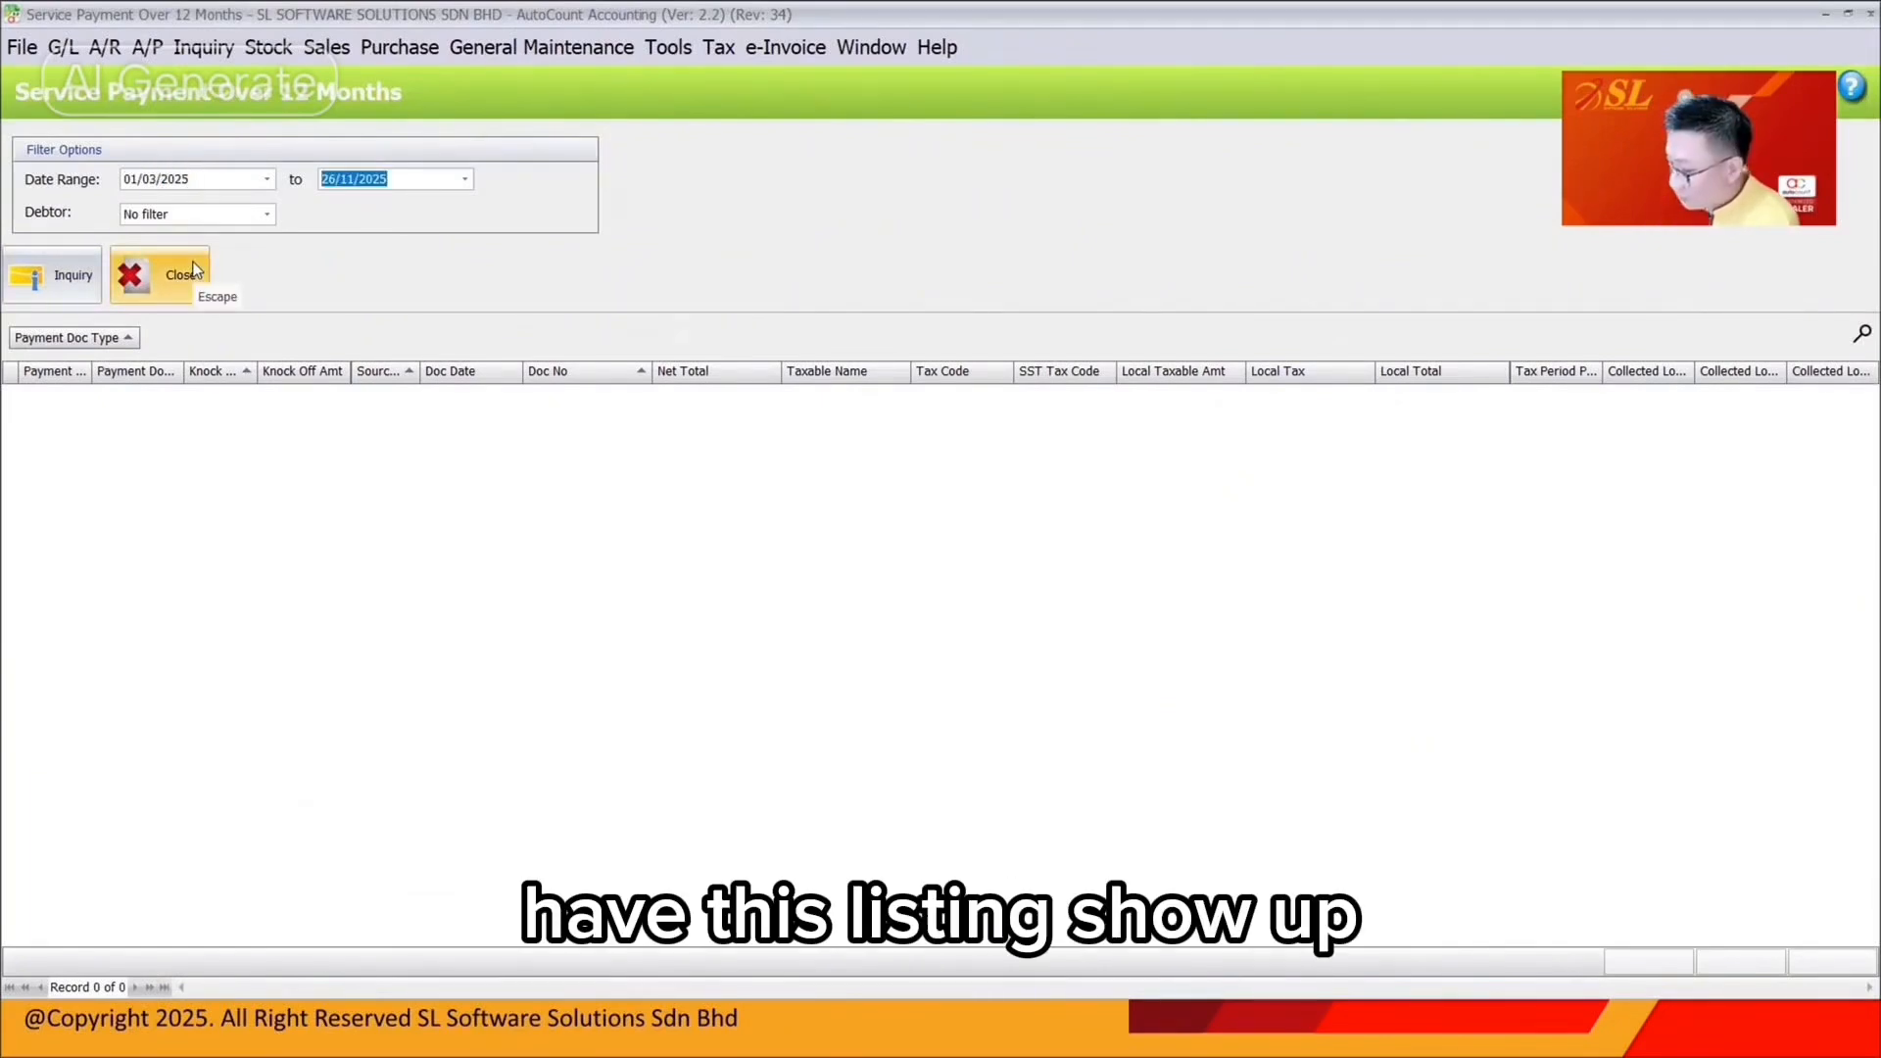
{"action": "type", "text": "3004"}
{"action": "left_click", "coordinate": [31, 282]}
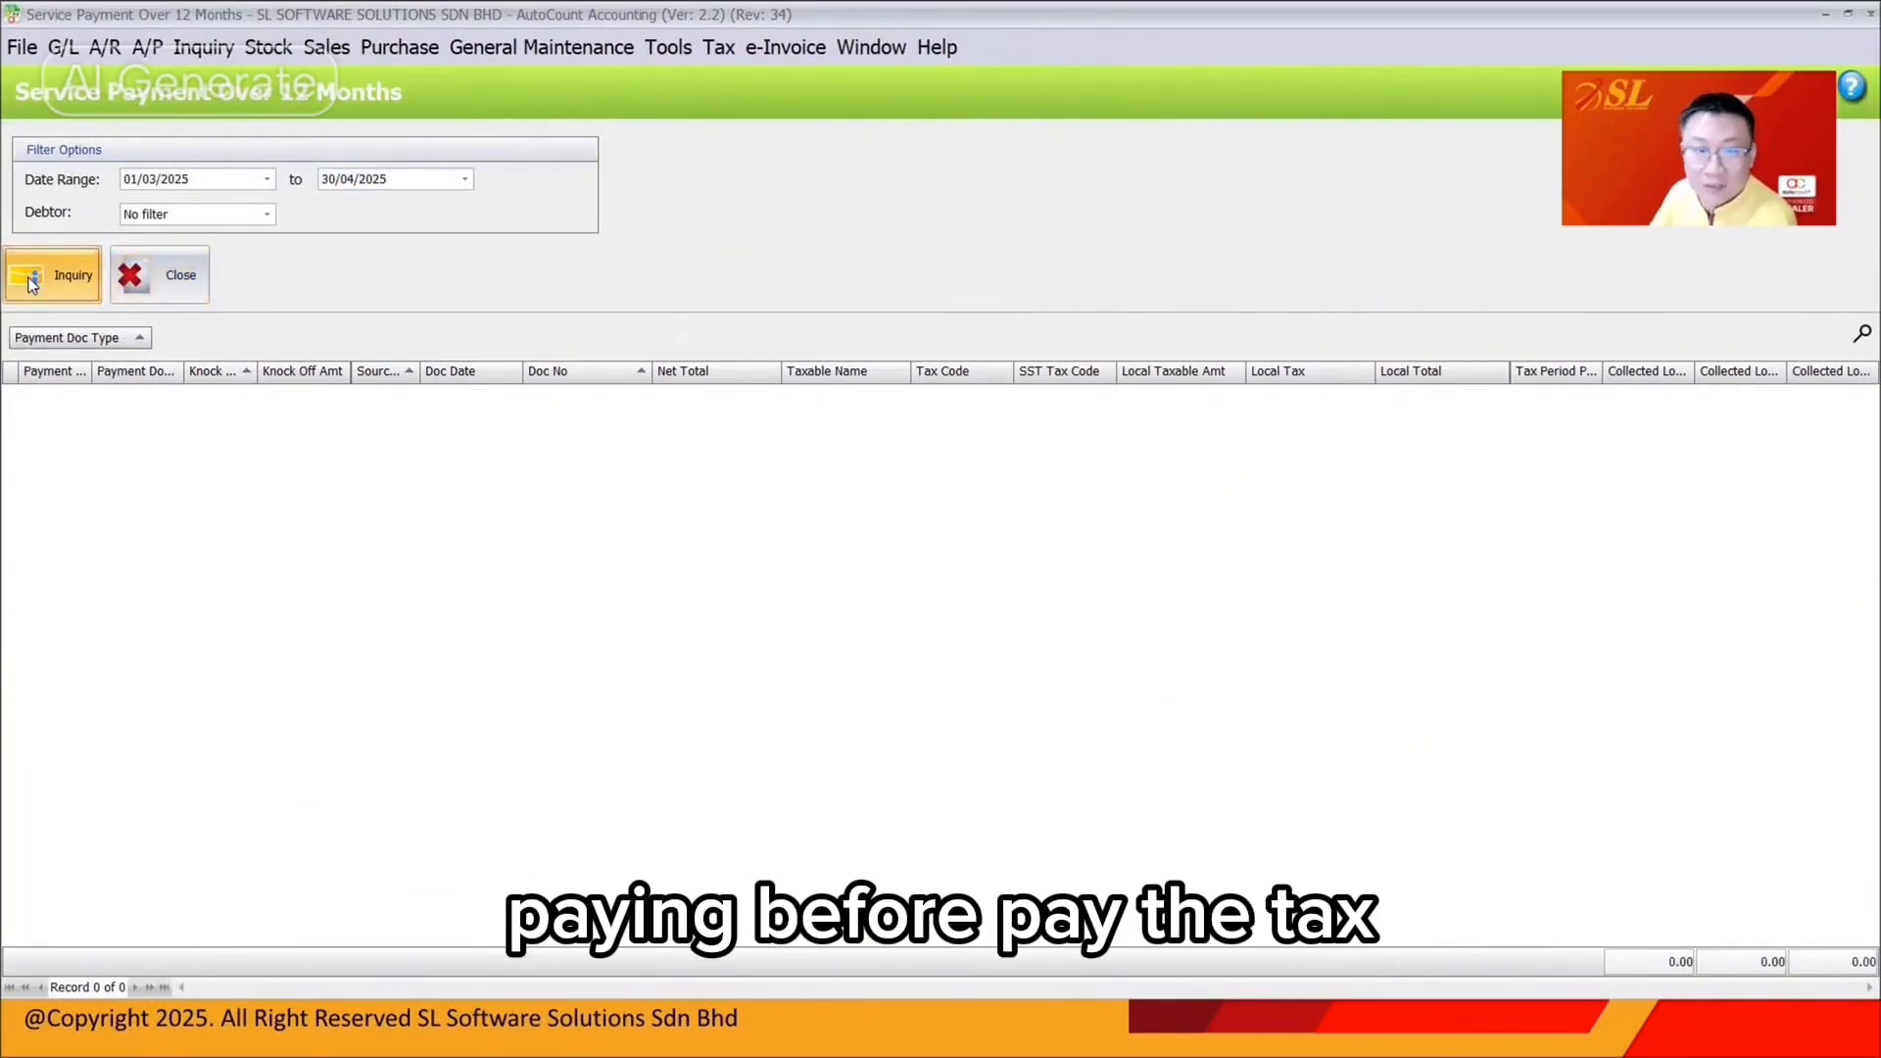
{"action": "left_click", "coordinate": [173, 180]}
{"action": "type", "text": "26"}
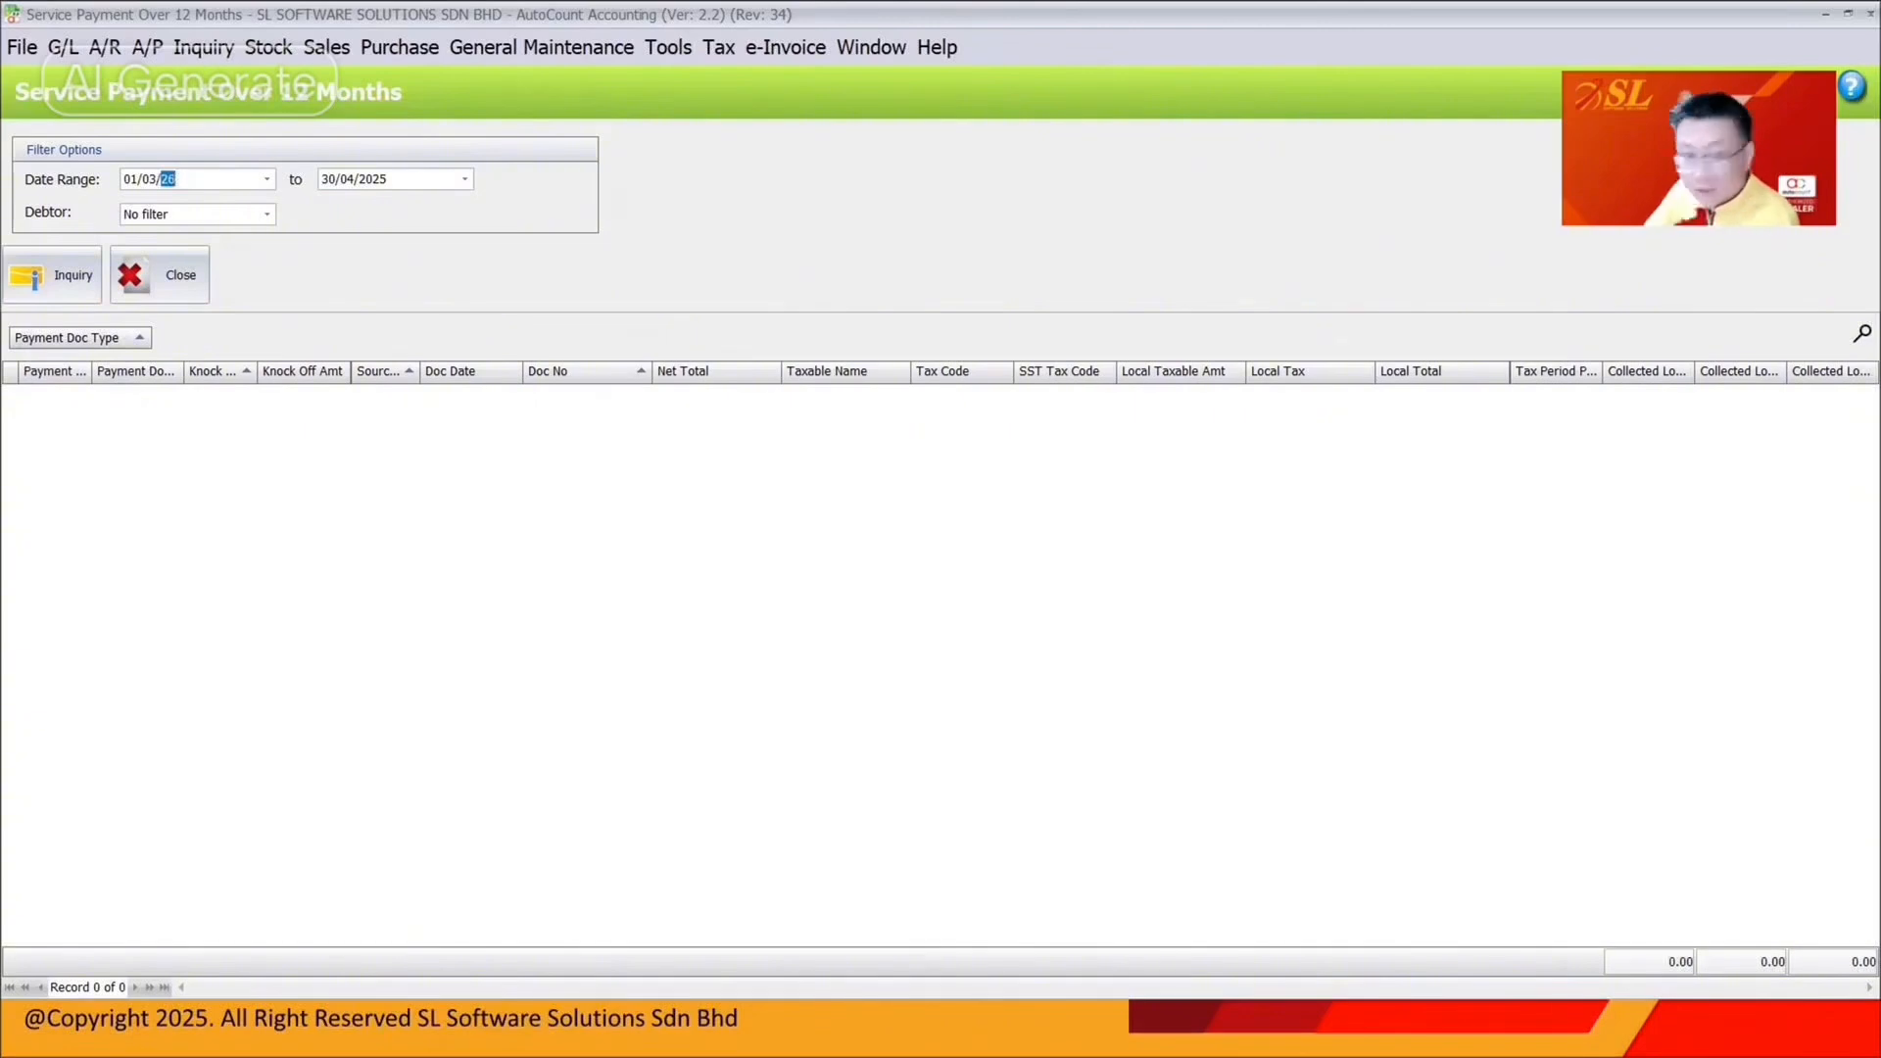
{"action": "left_click", "coordinate": [361, 182]}
{"action": "left_click", "coordinate": [49, 277]}
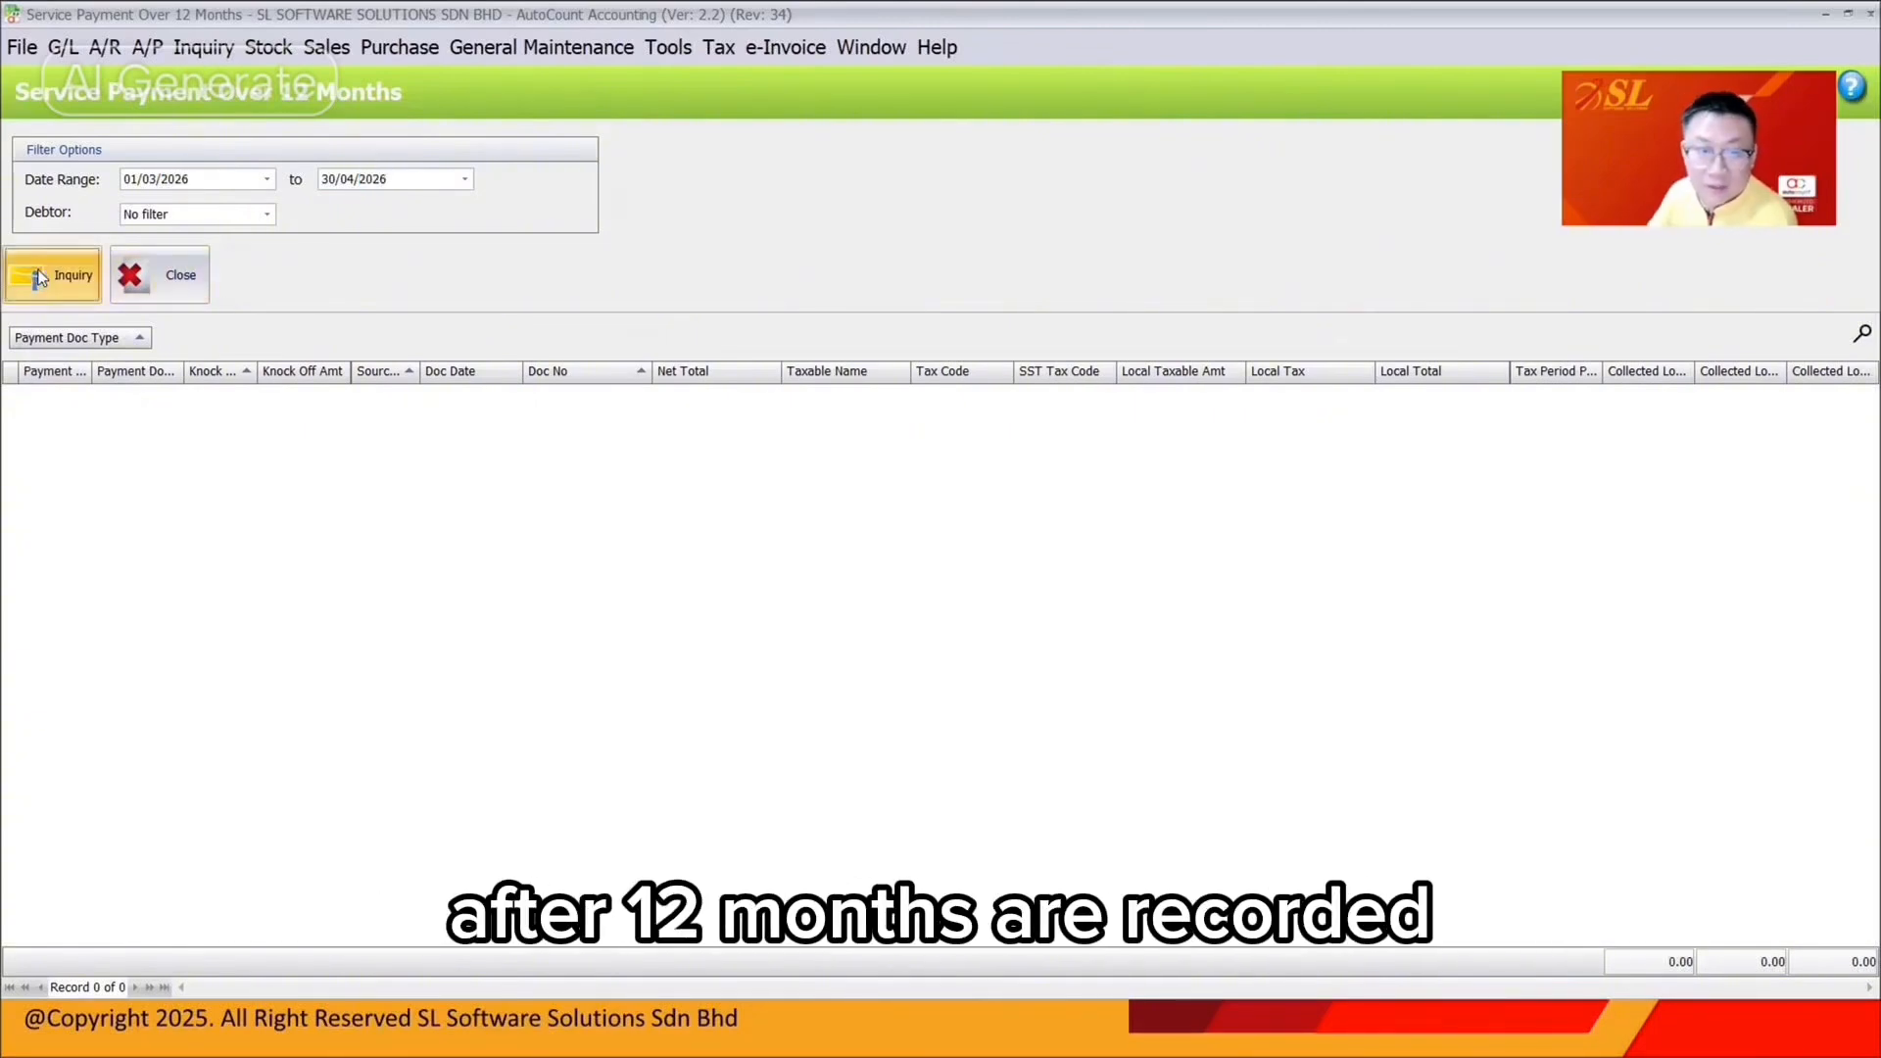
Inspect the row's local taxable amount, knock-off date 25/03/2026 and knock-off amount 4,120.00
{"action": "left_click", "coordinate": [1180, 423]}
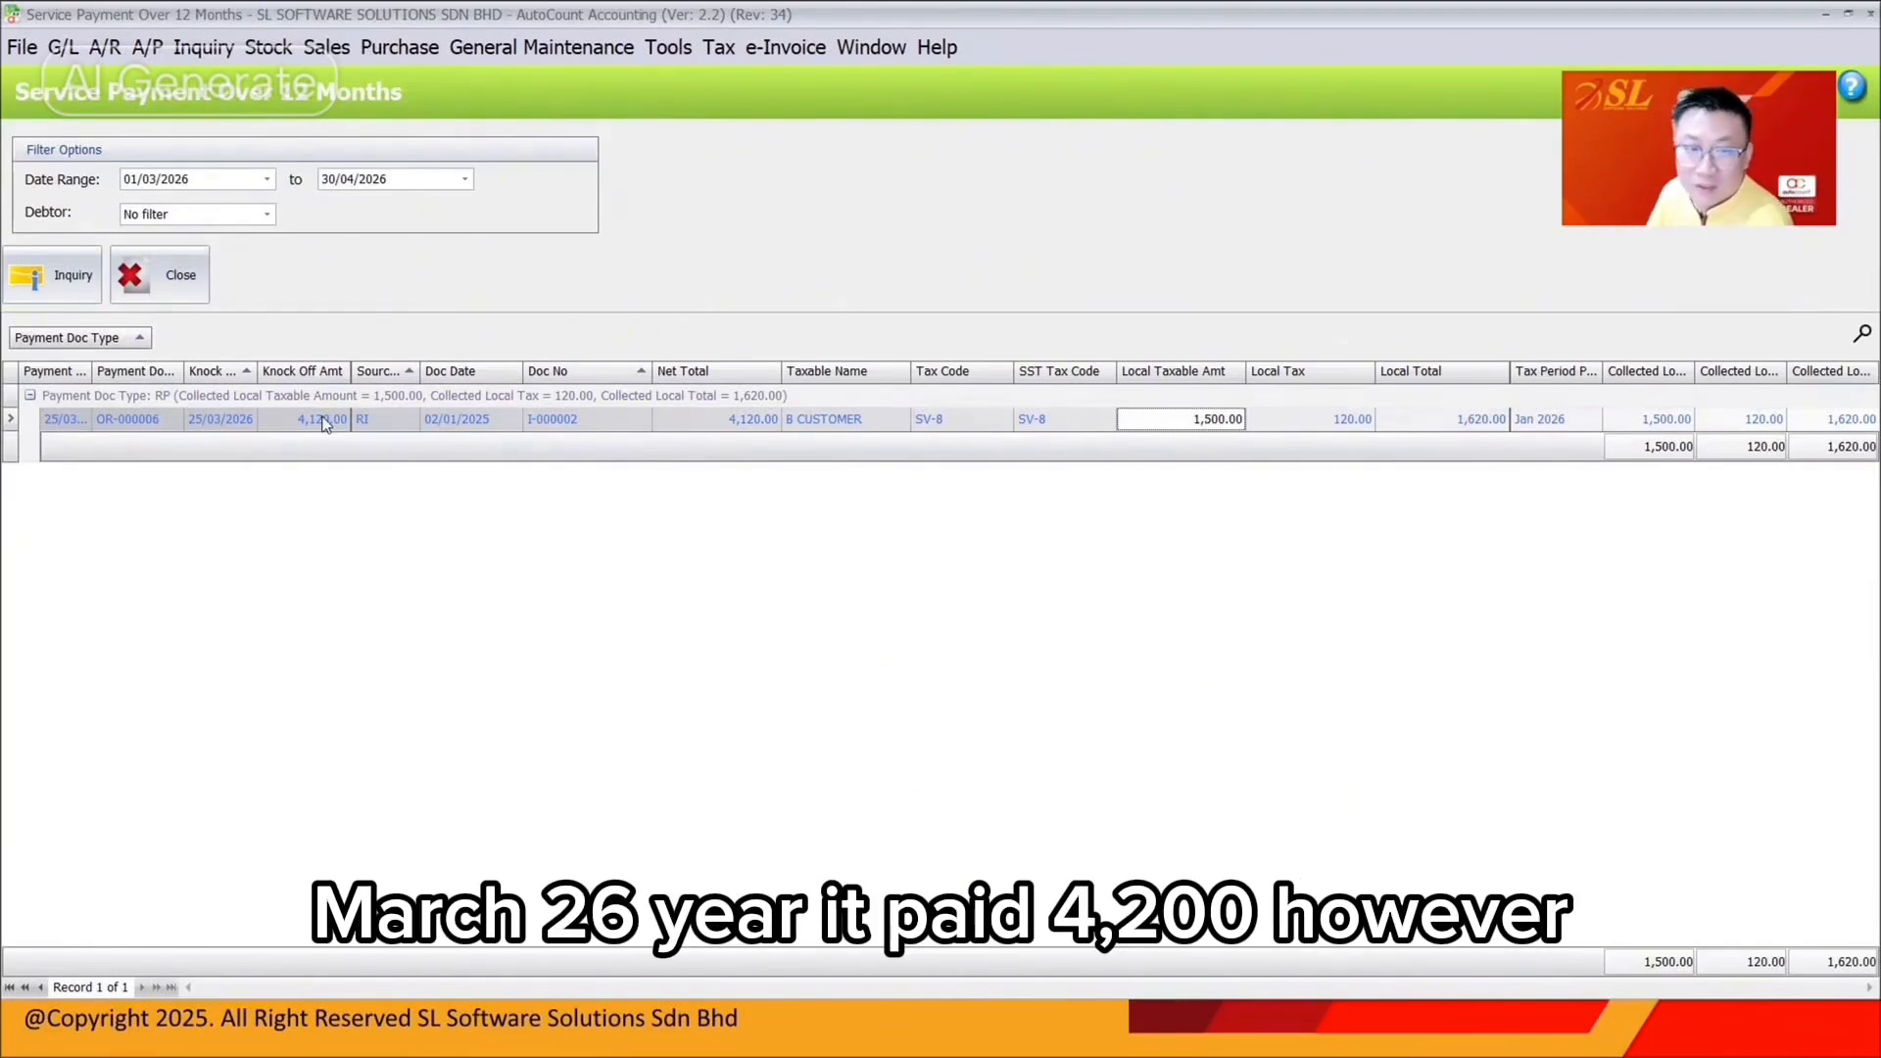
{"action": "left_click", "coordinate": [233, 420]}
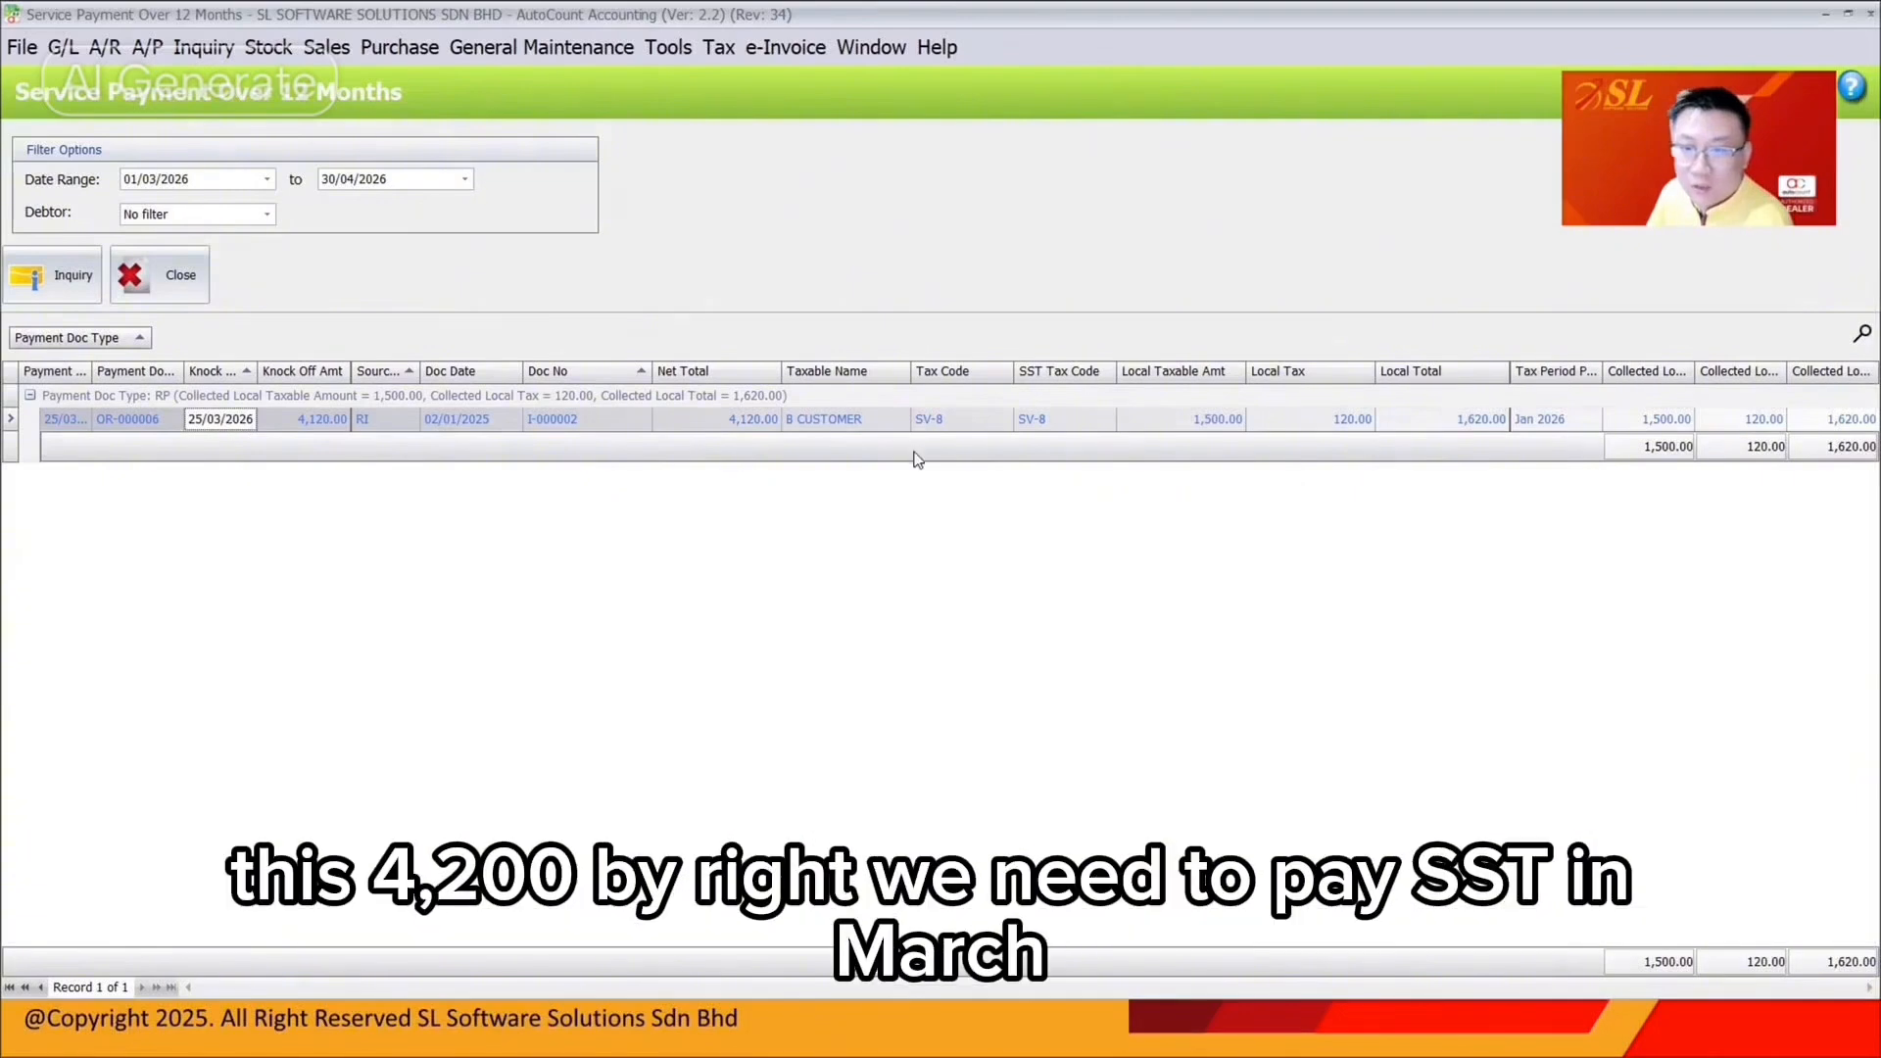
{"action": "left_click", "coordinate": [316, 426]}
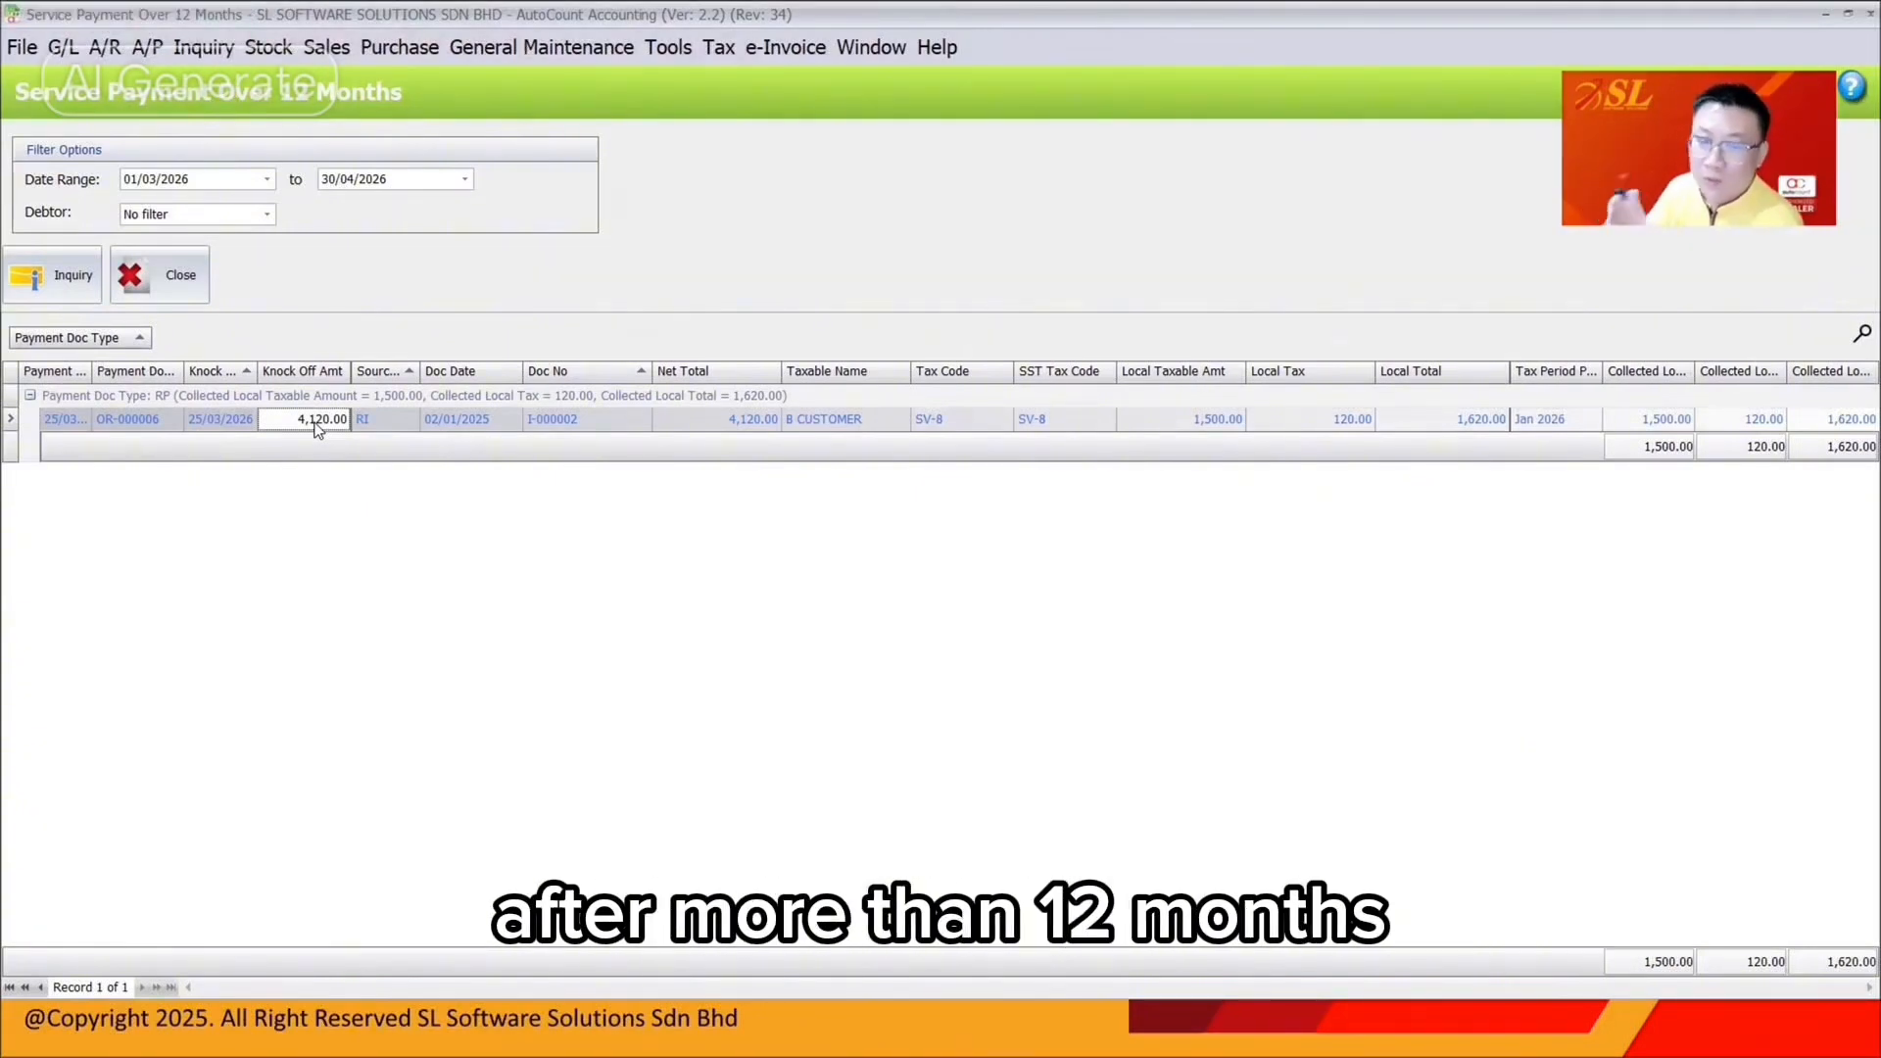
Generate a new SST return for 01/03/2026 to 30/04/2026 in the SST Processor
{"action": "left_click", "coordinate": [718, 47]}
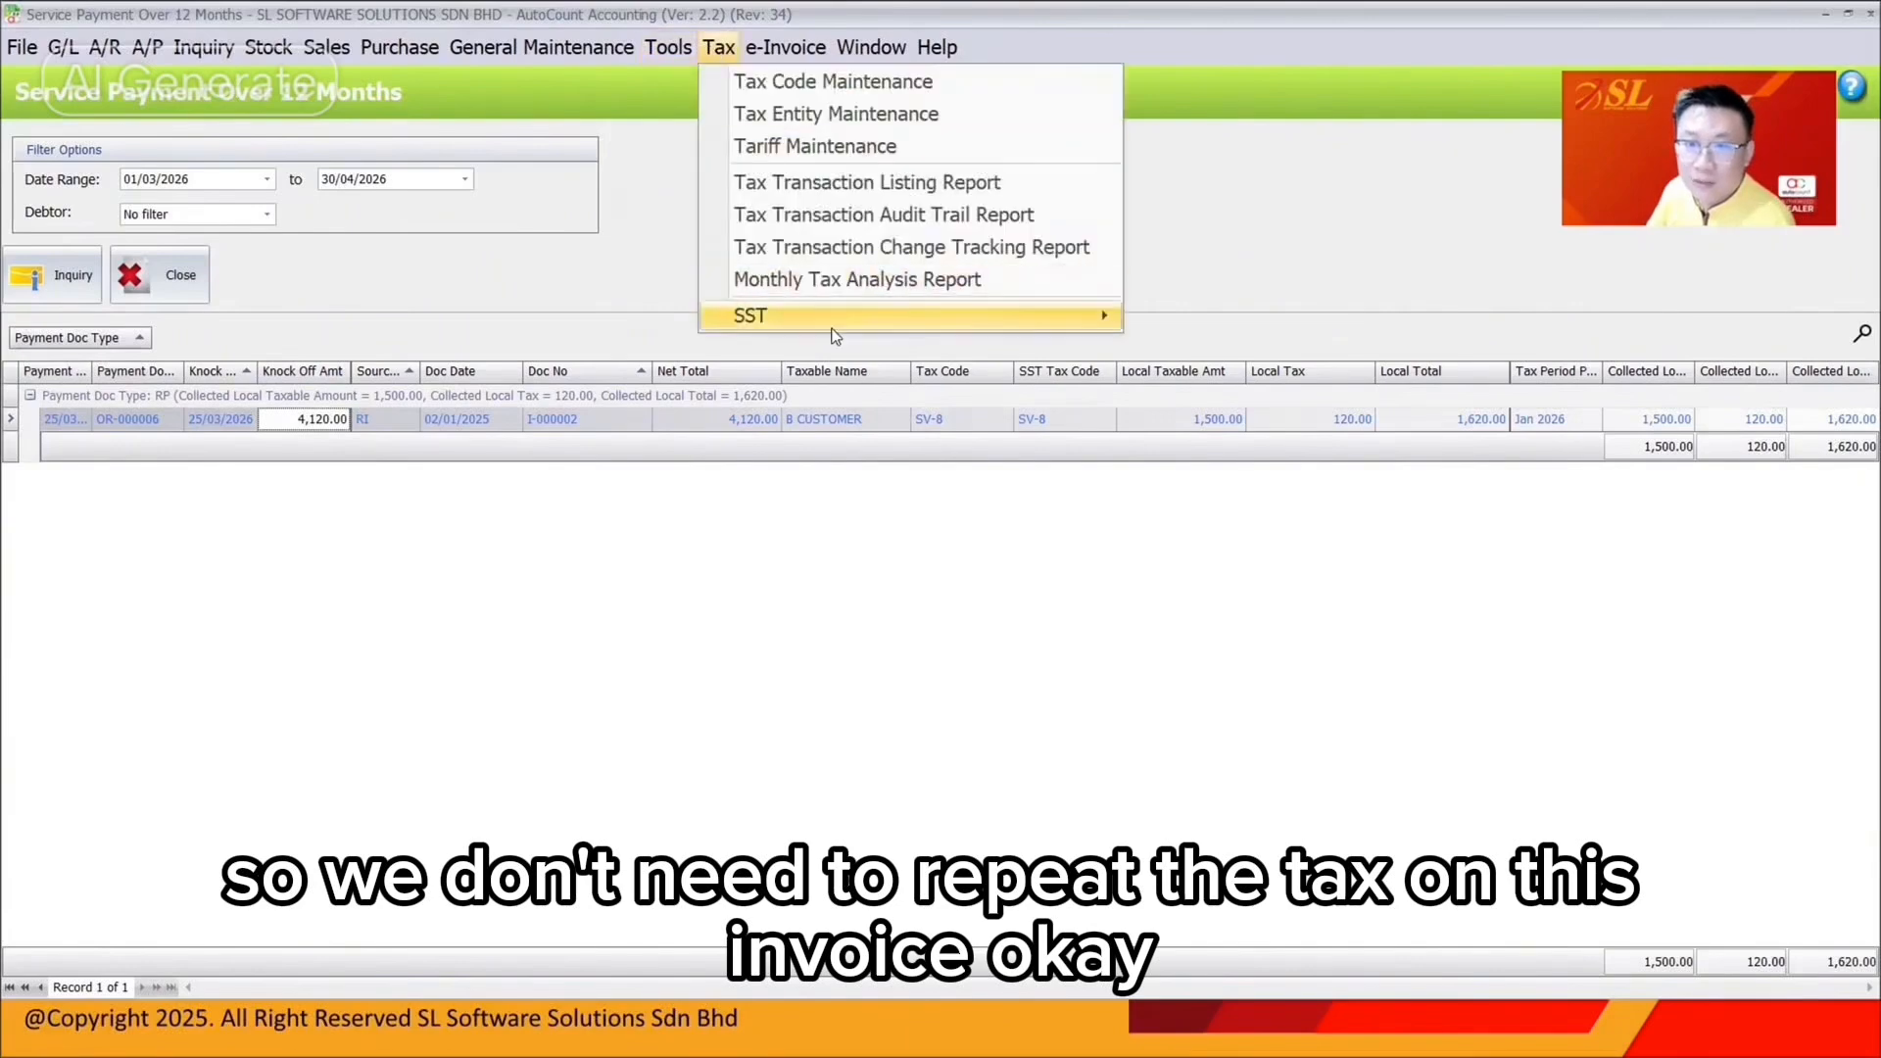
{"action": "mouse_move", "coordinate": [980, 315]}
{"action": "left_click", "coordinate": [1221, 418]}
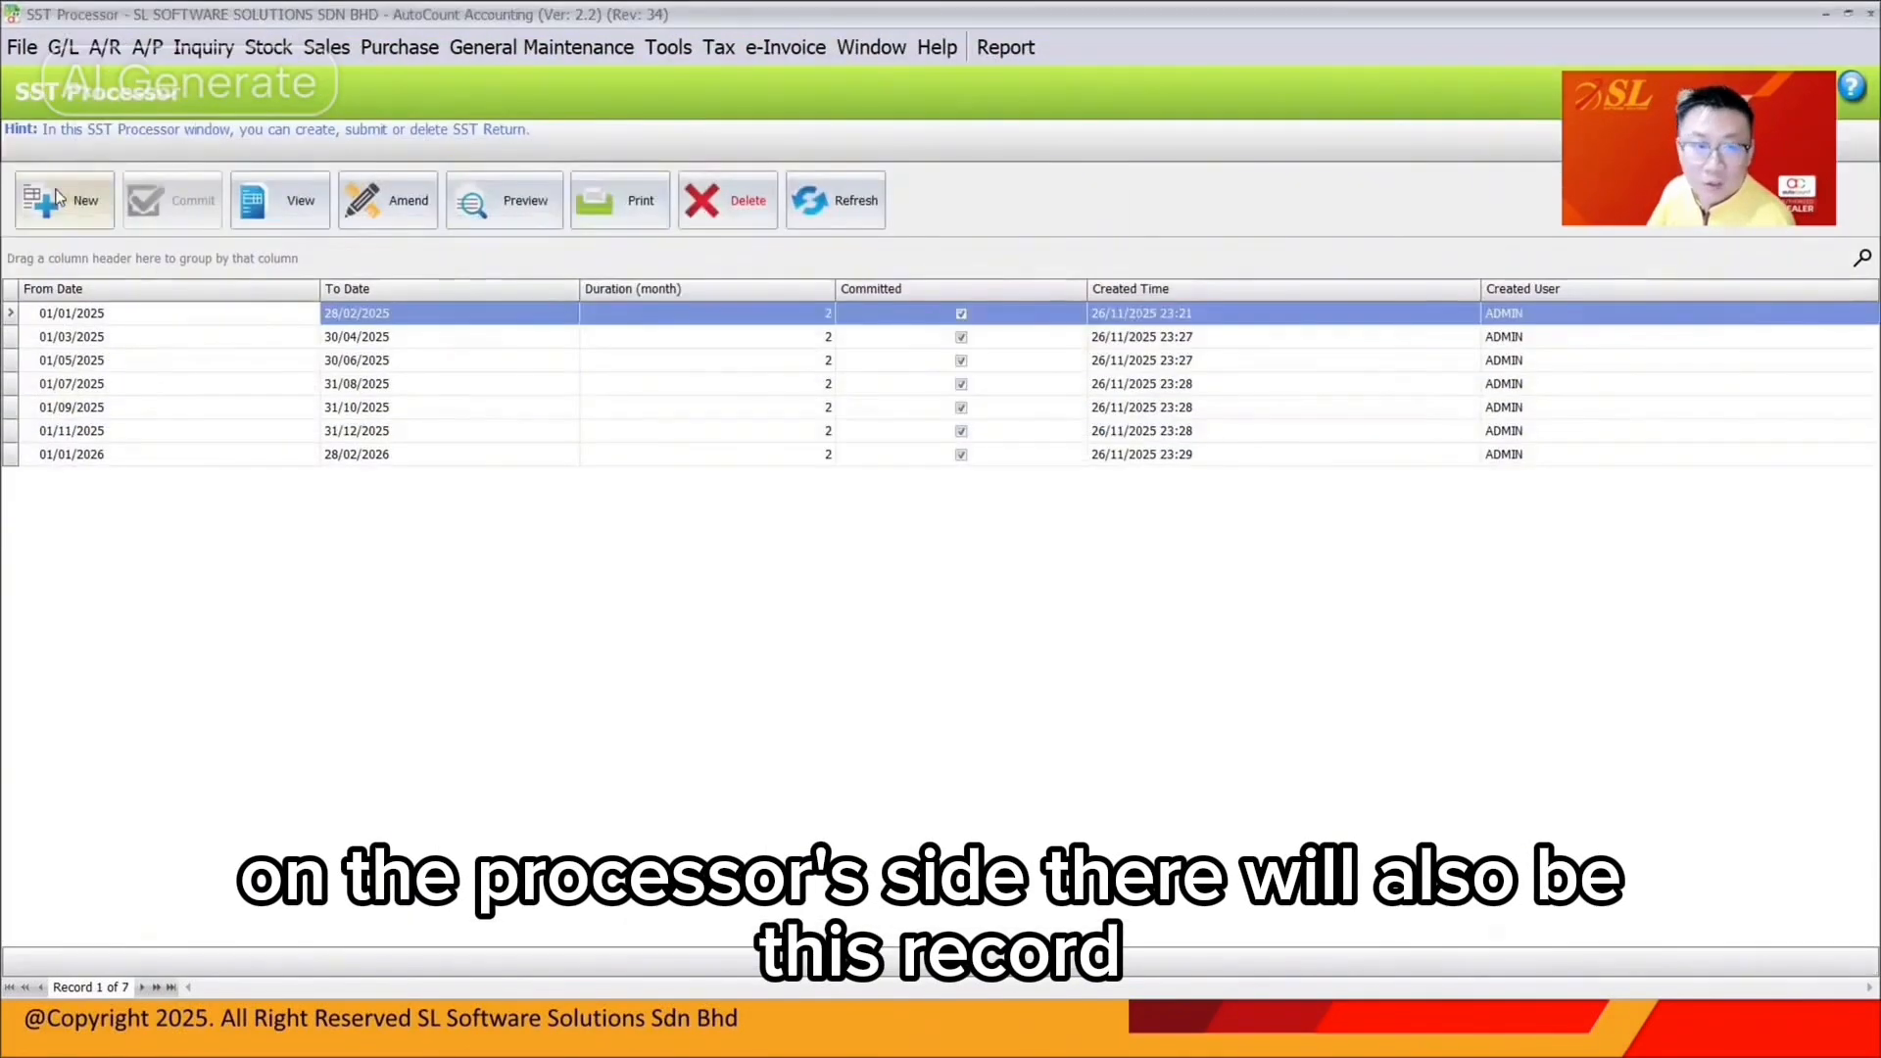
{"action": "left_click", "coordinate": [1290, 902]}
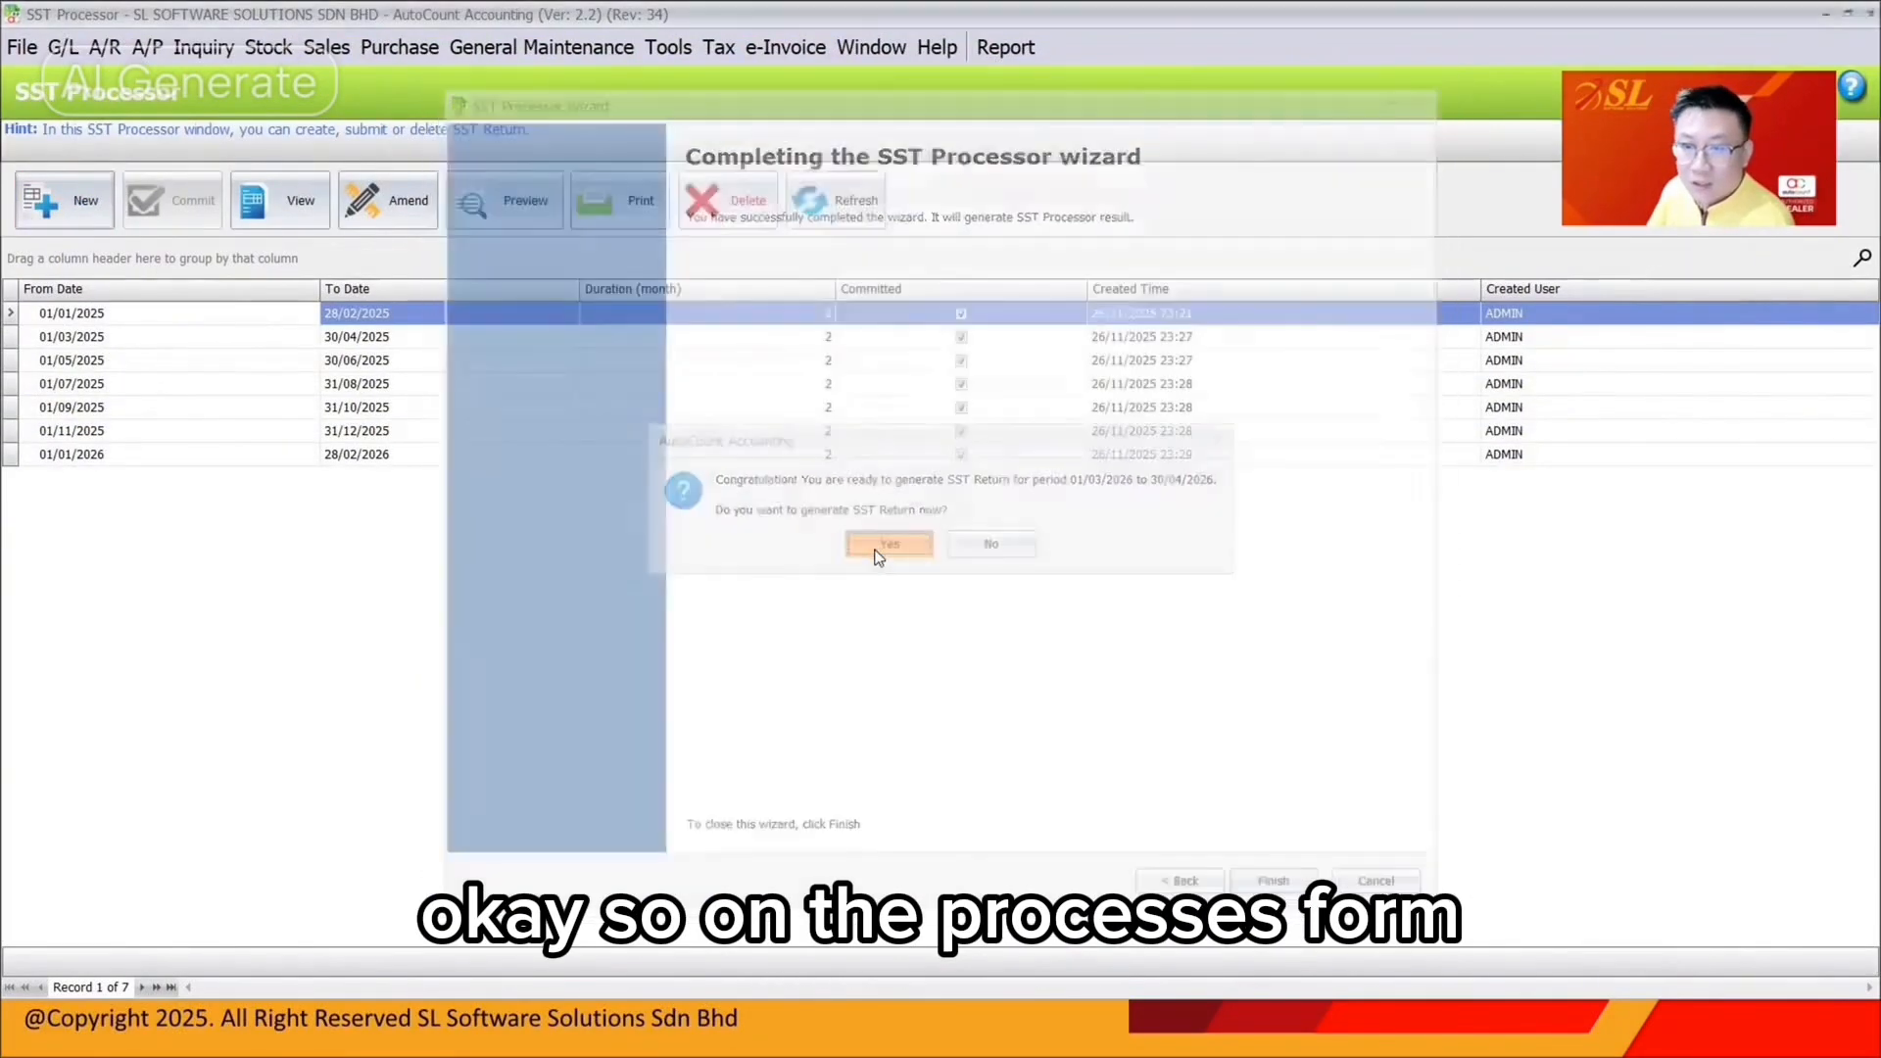
{"action": "left_click", "coordinate": [879, 549]}
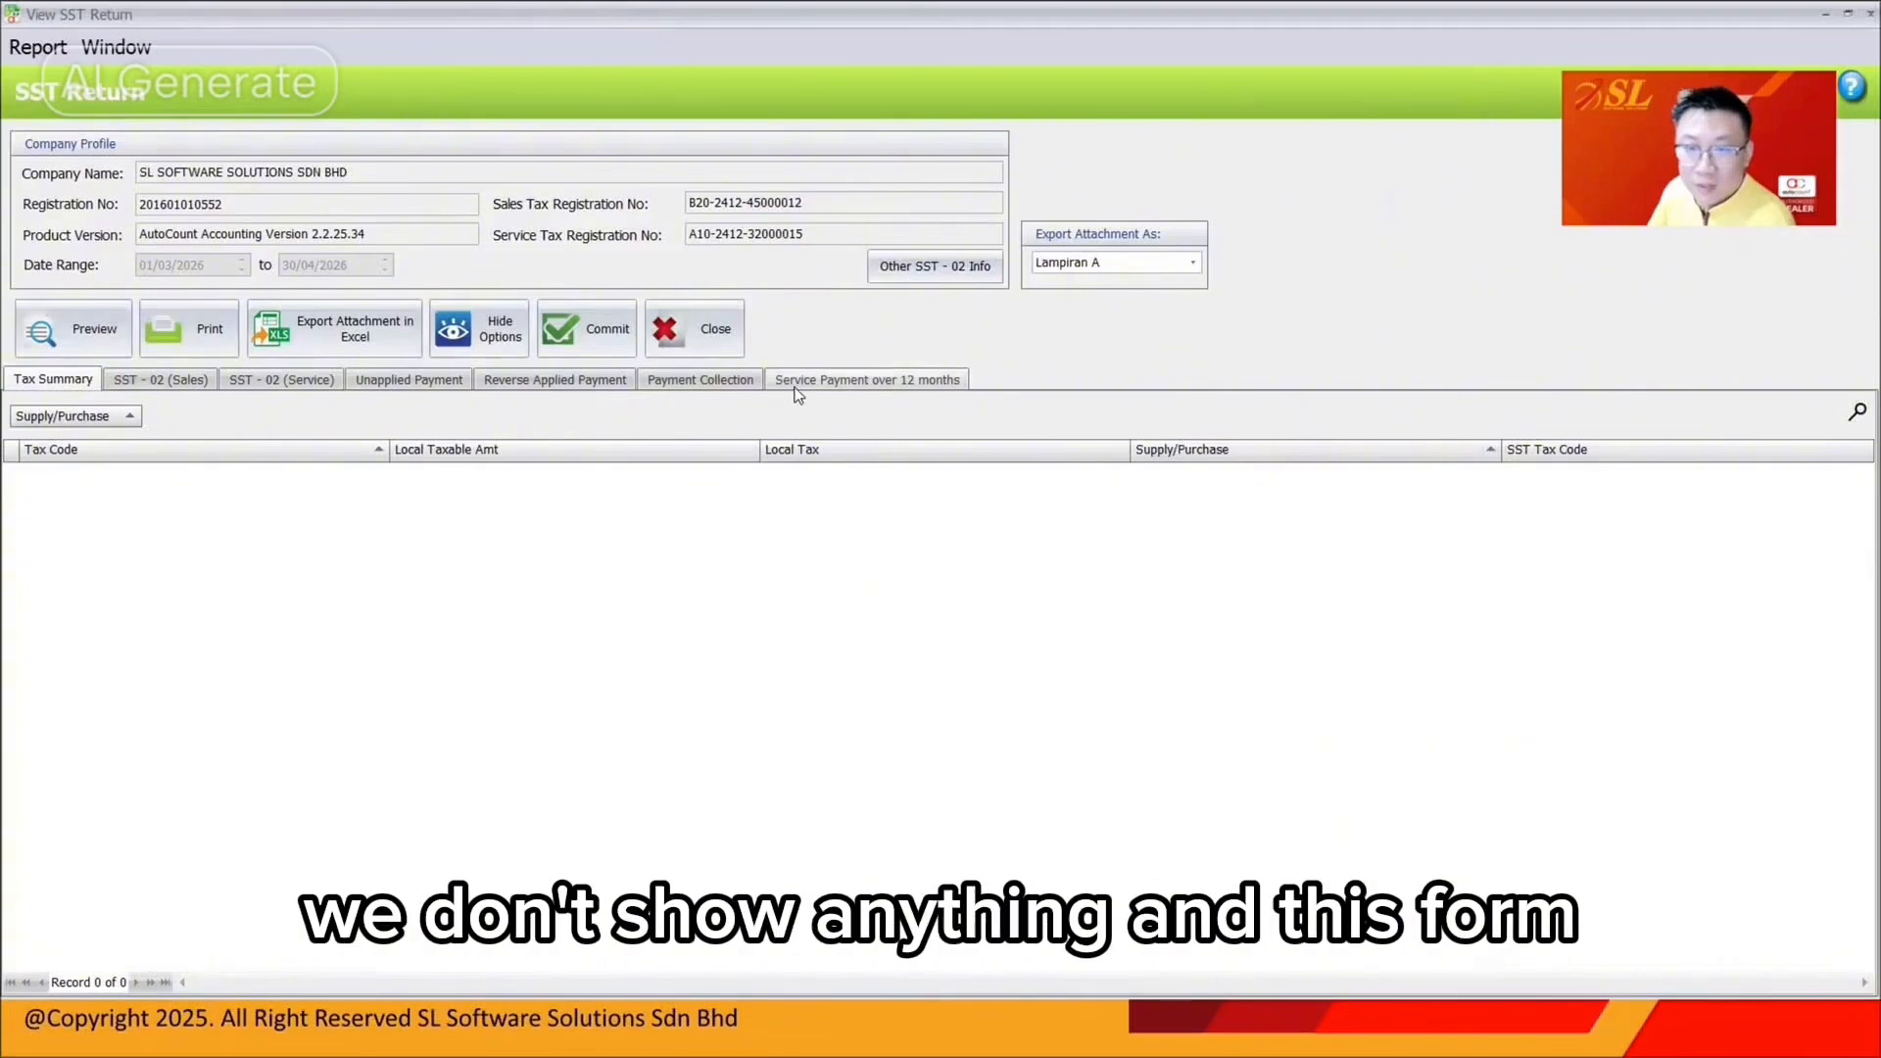
Review the return's SST-02 service tax form
{"action": "left_click", "coordinate": [281, 379]}
{"action": "scroll", "coordinate": [1401, 586], "scroll_direction": "down", "scroll_amount": 10}
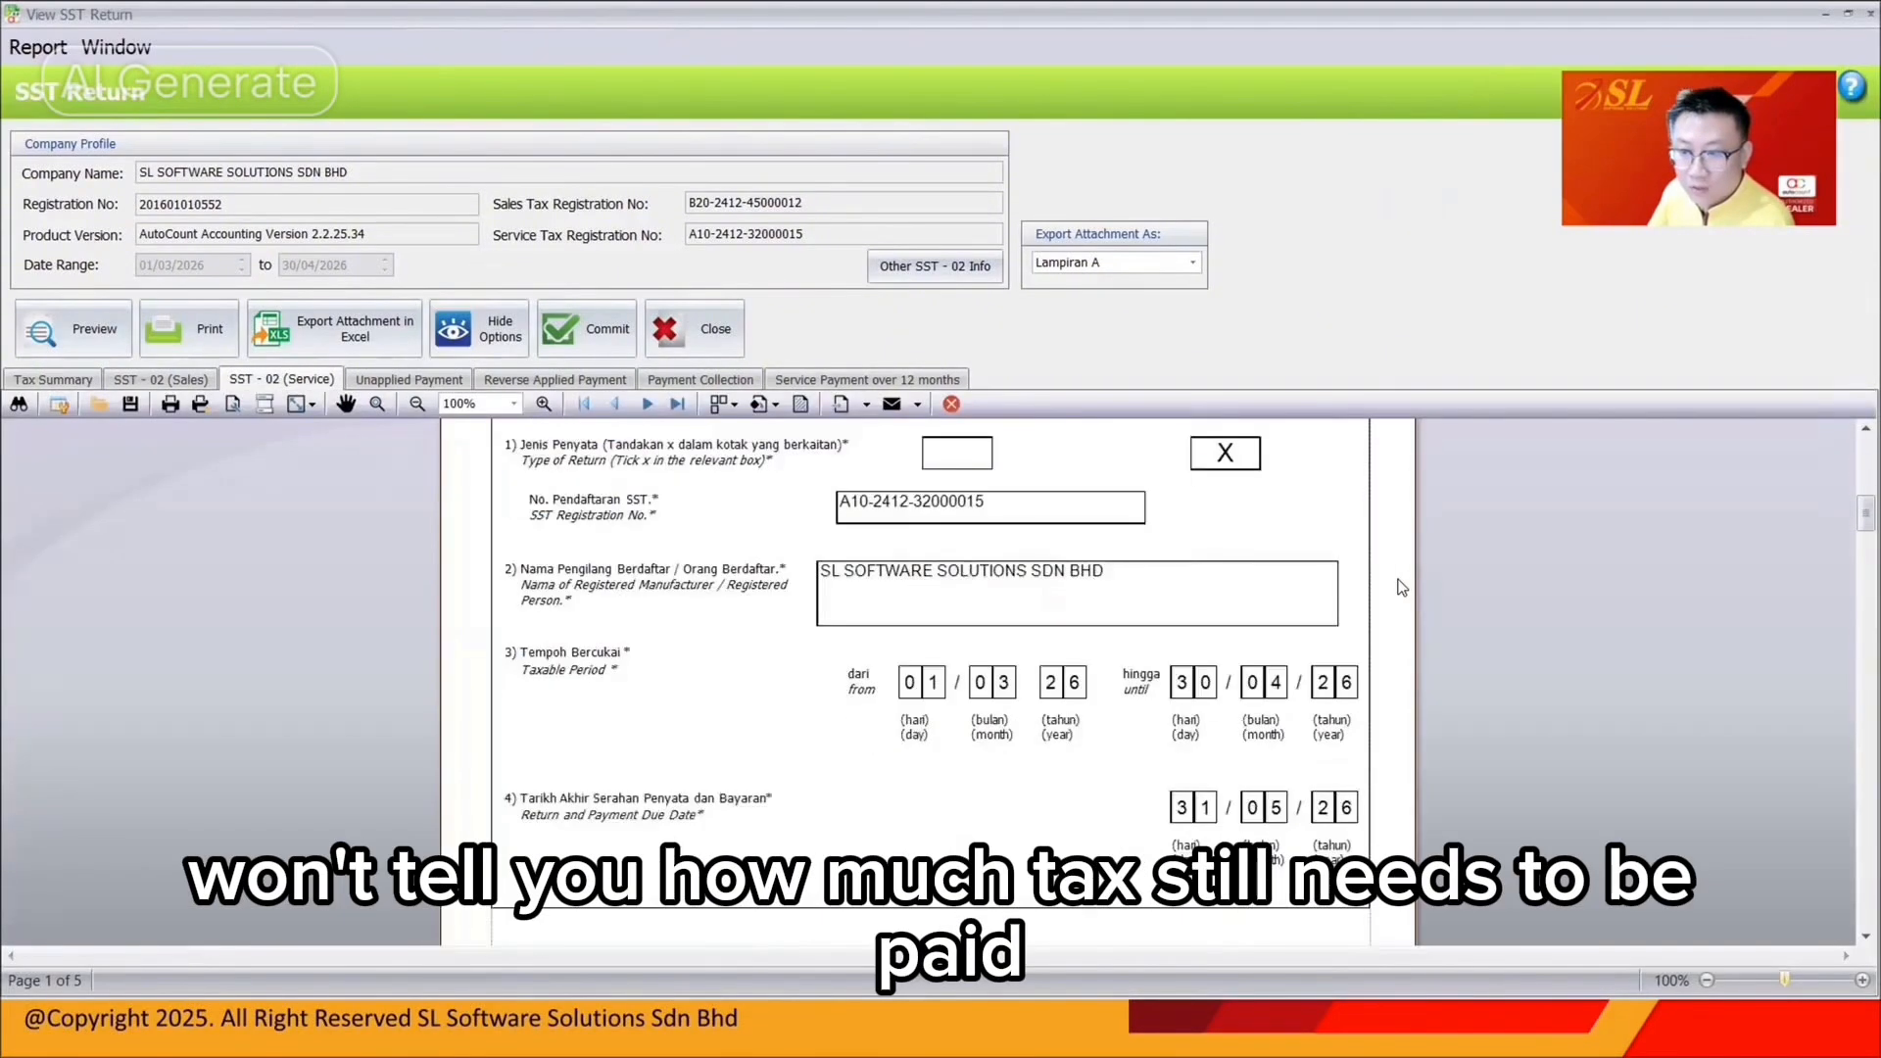
{"action": "scroll", "coordinate": [1401, 586], "scroll_direction": "down", "scroll_amount": 15}
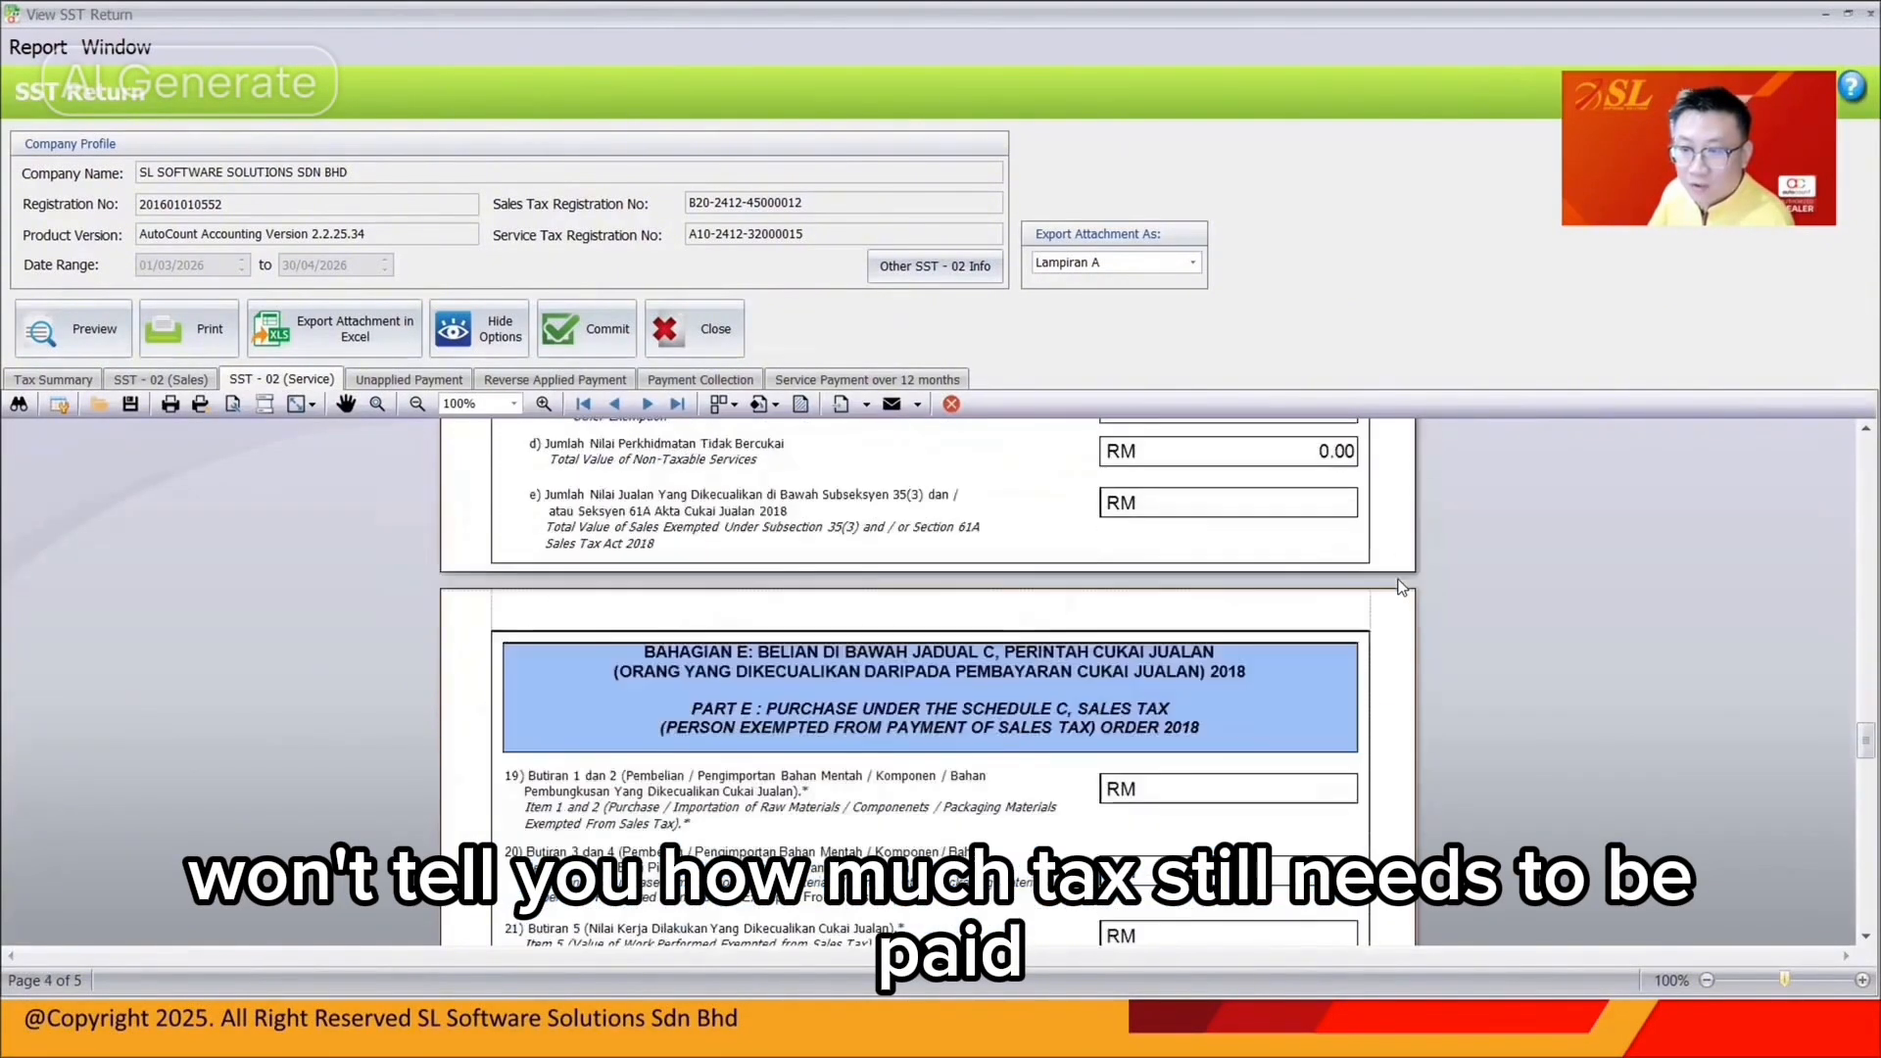
{"action": "scroll", "coordinate": [1401, 586], "scroll_direction": "down", "scroll_amount": 10}
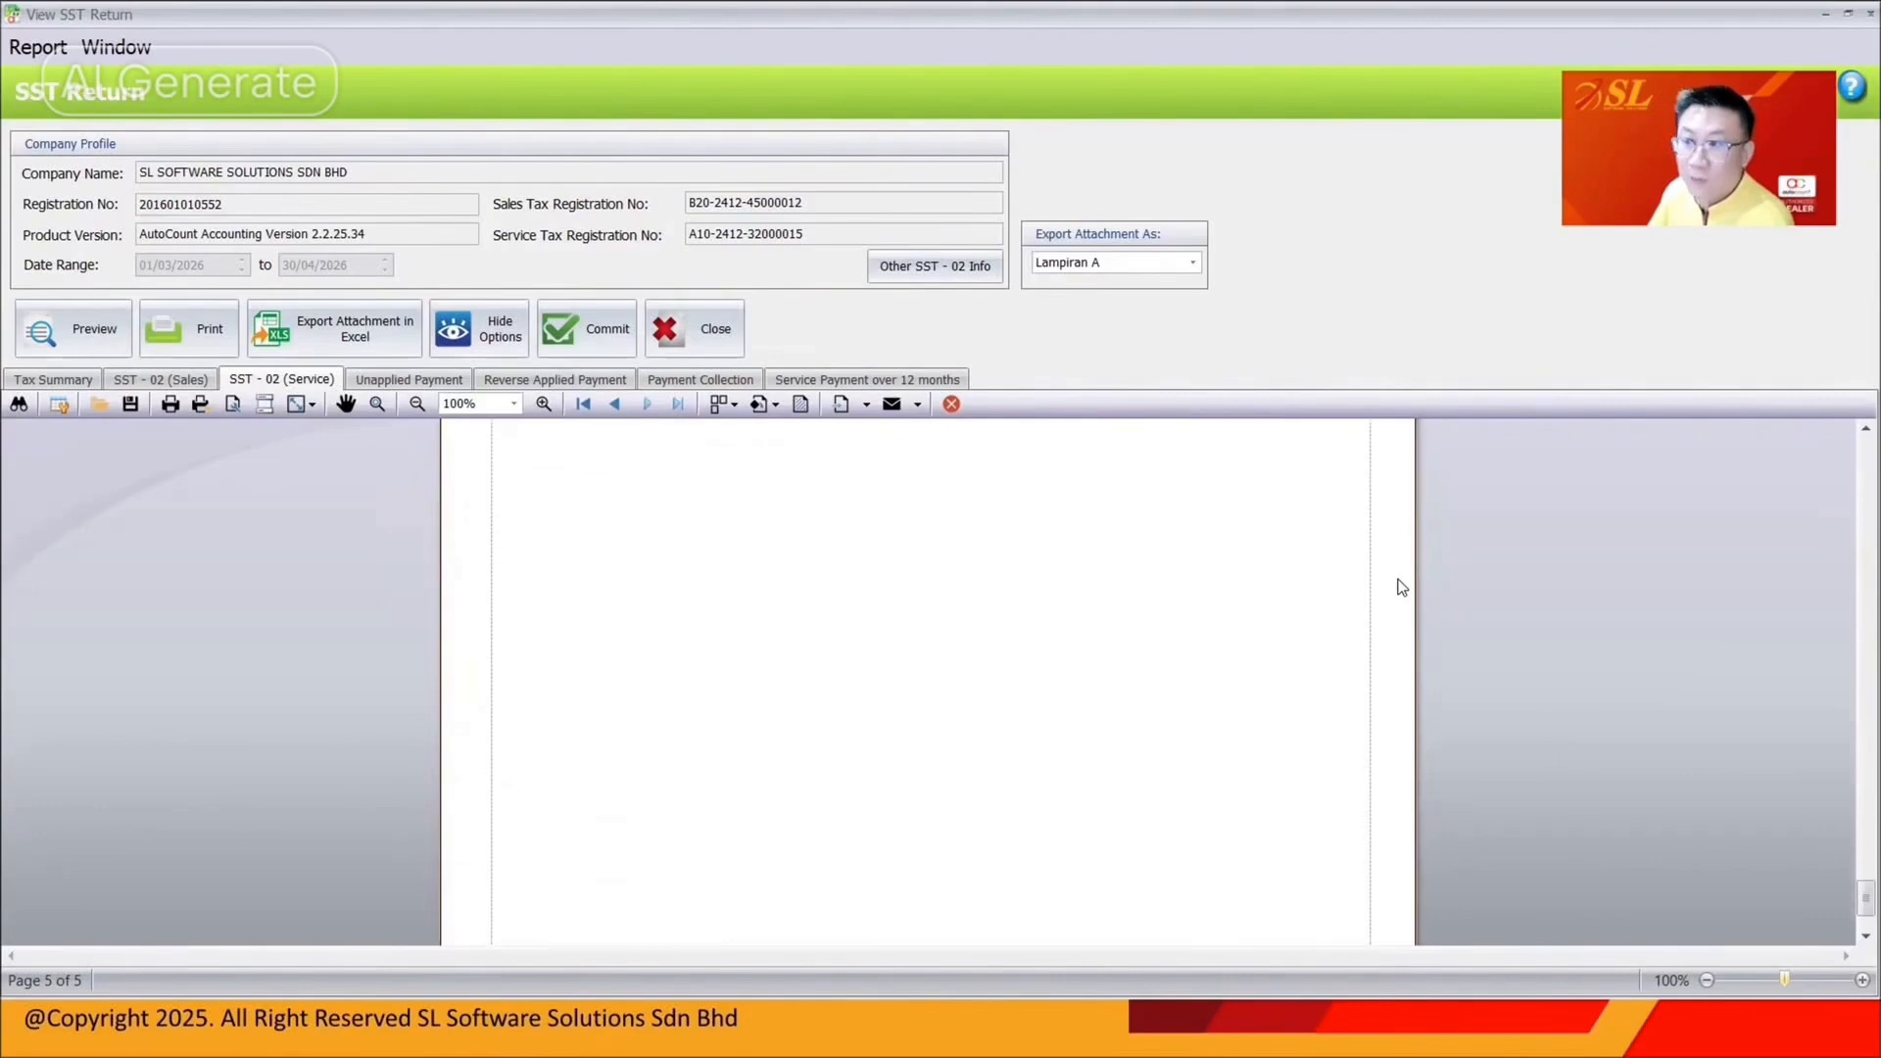
{"action": "scroll", "coordinate": [1402, 586], "scroll_direction": "up", "scroll_amount": 10}
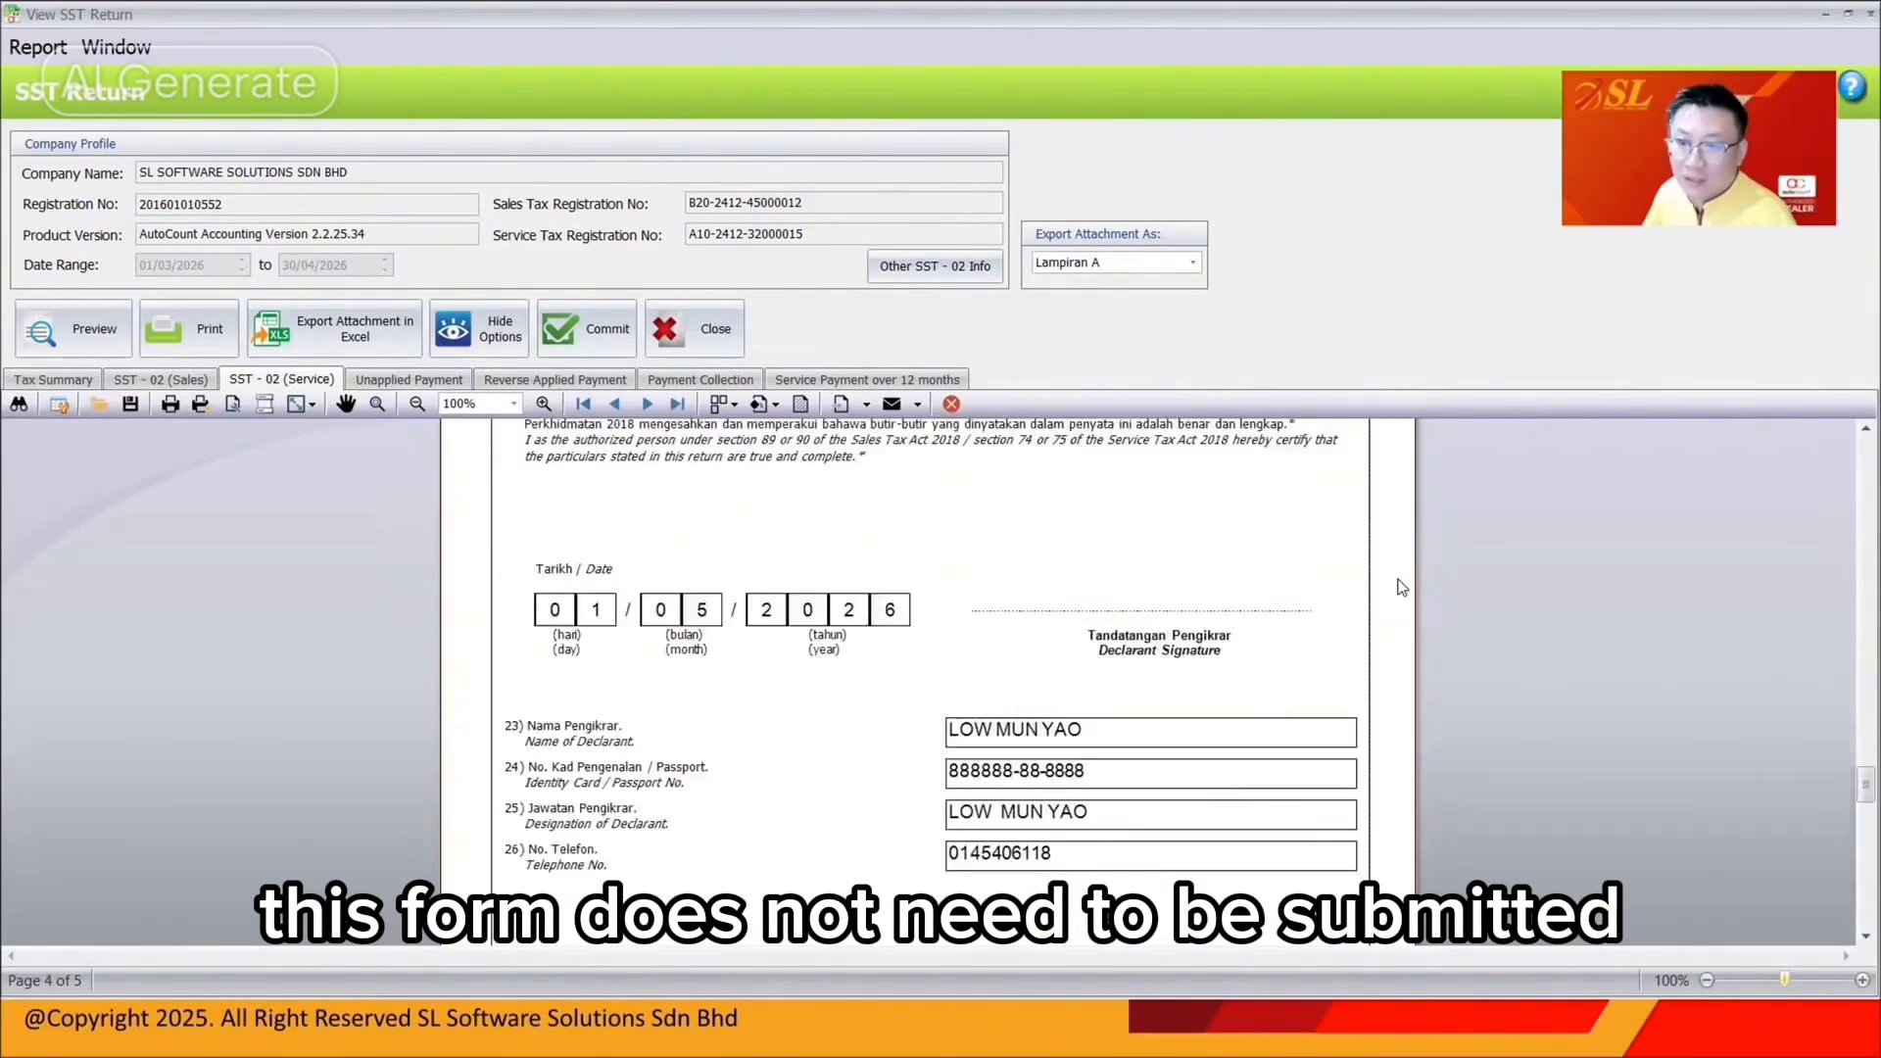
{"action": "scroll", "coordinate": [1401, 586], "scroll_direction": "up", "scroll_amount": 5}
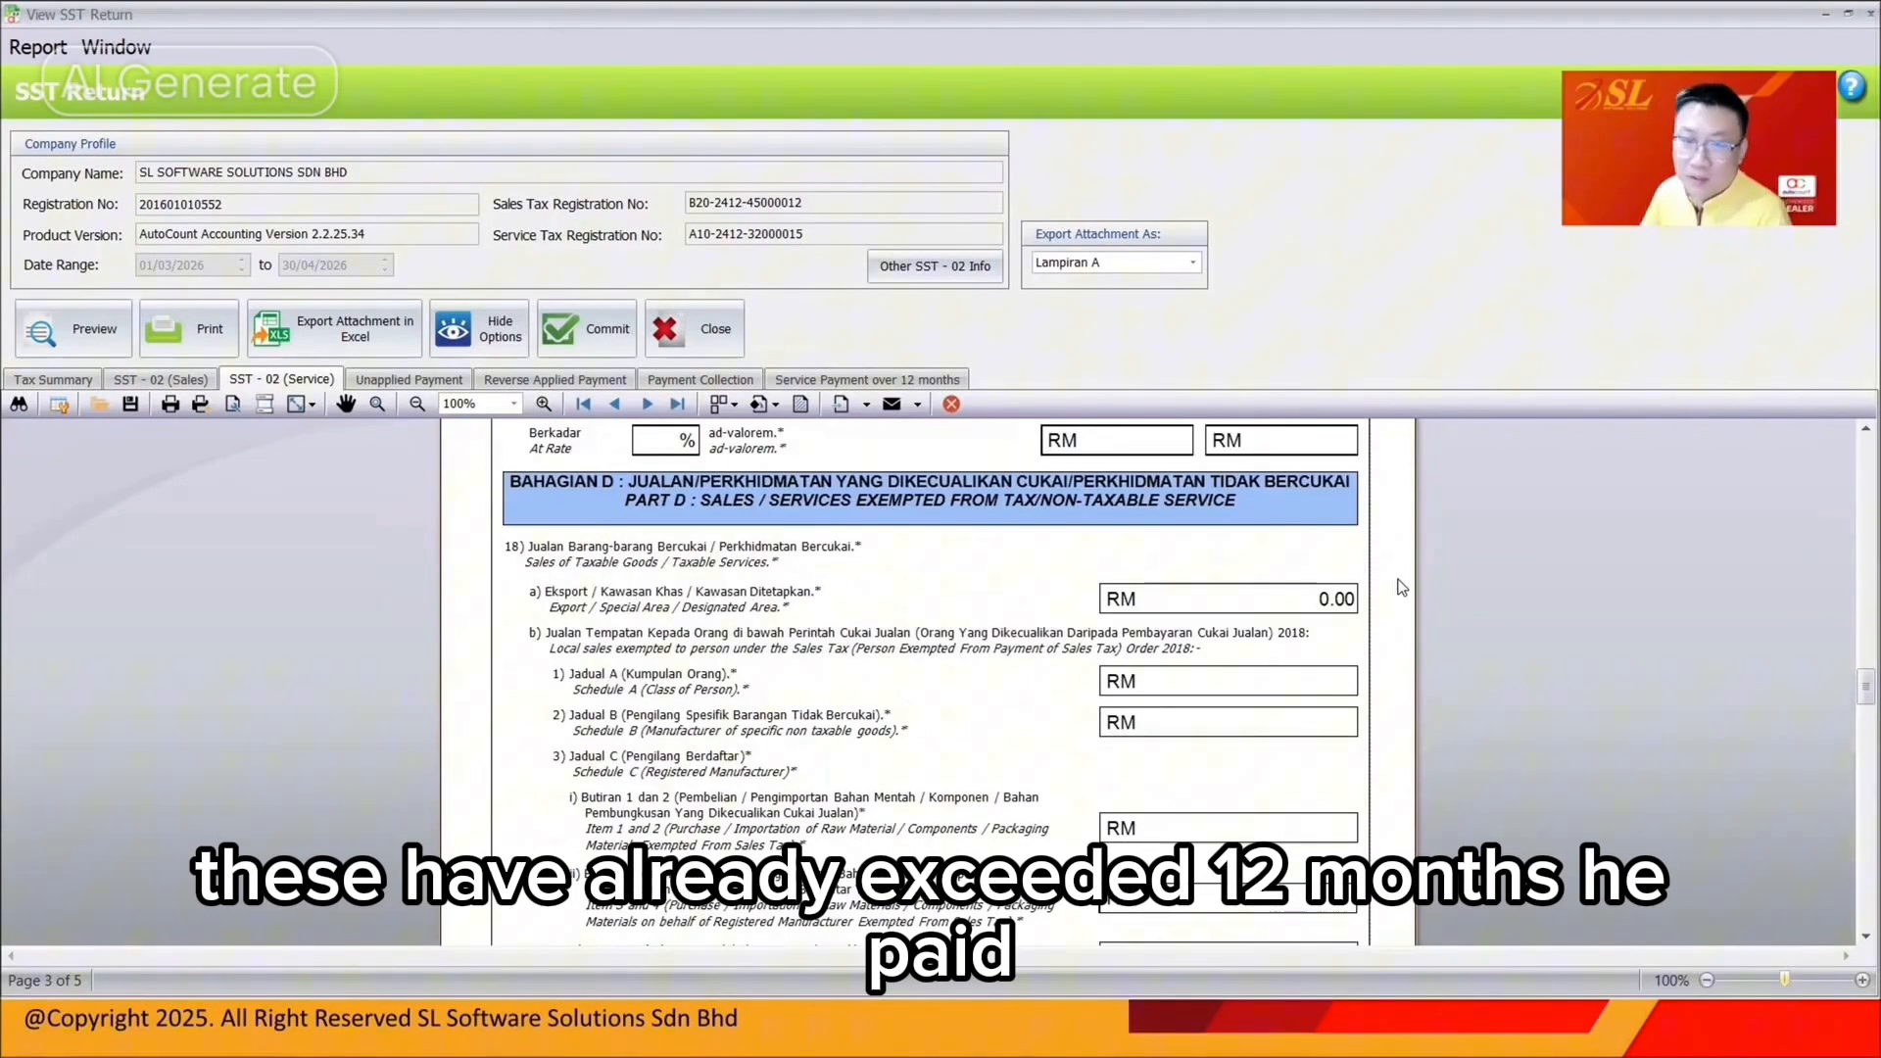
Check the B CUSTOMER payment under Service Payment over 12 months, then close the return
{"action": "left_click", "coordinate": [909, 388]}
{"action": "left_click", "coordinate": [912, 495]}
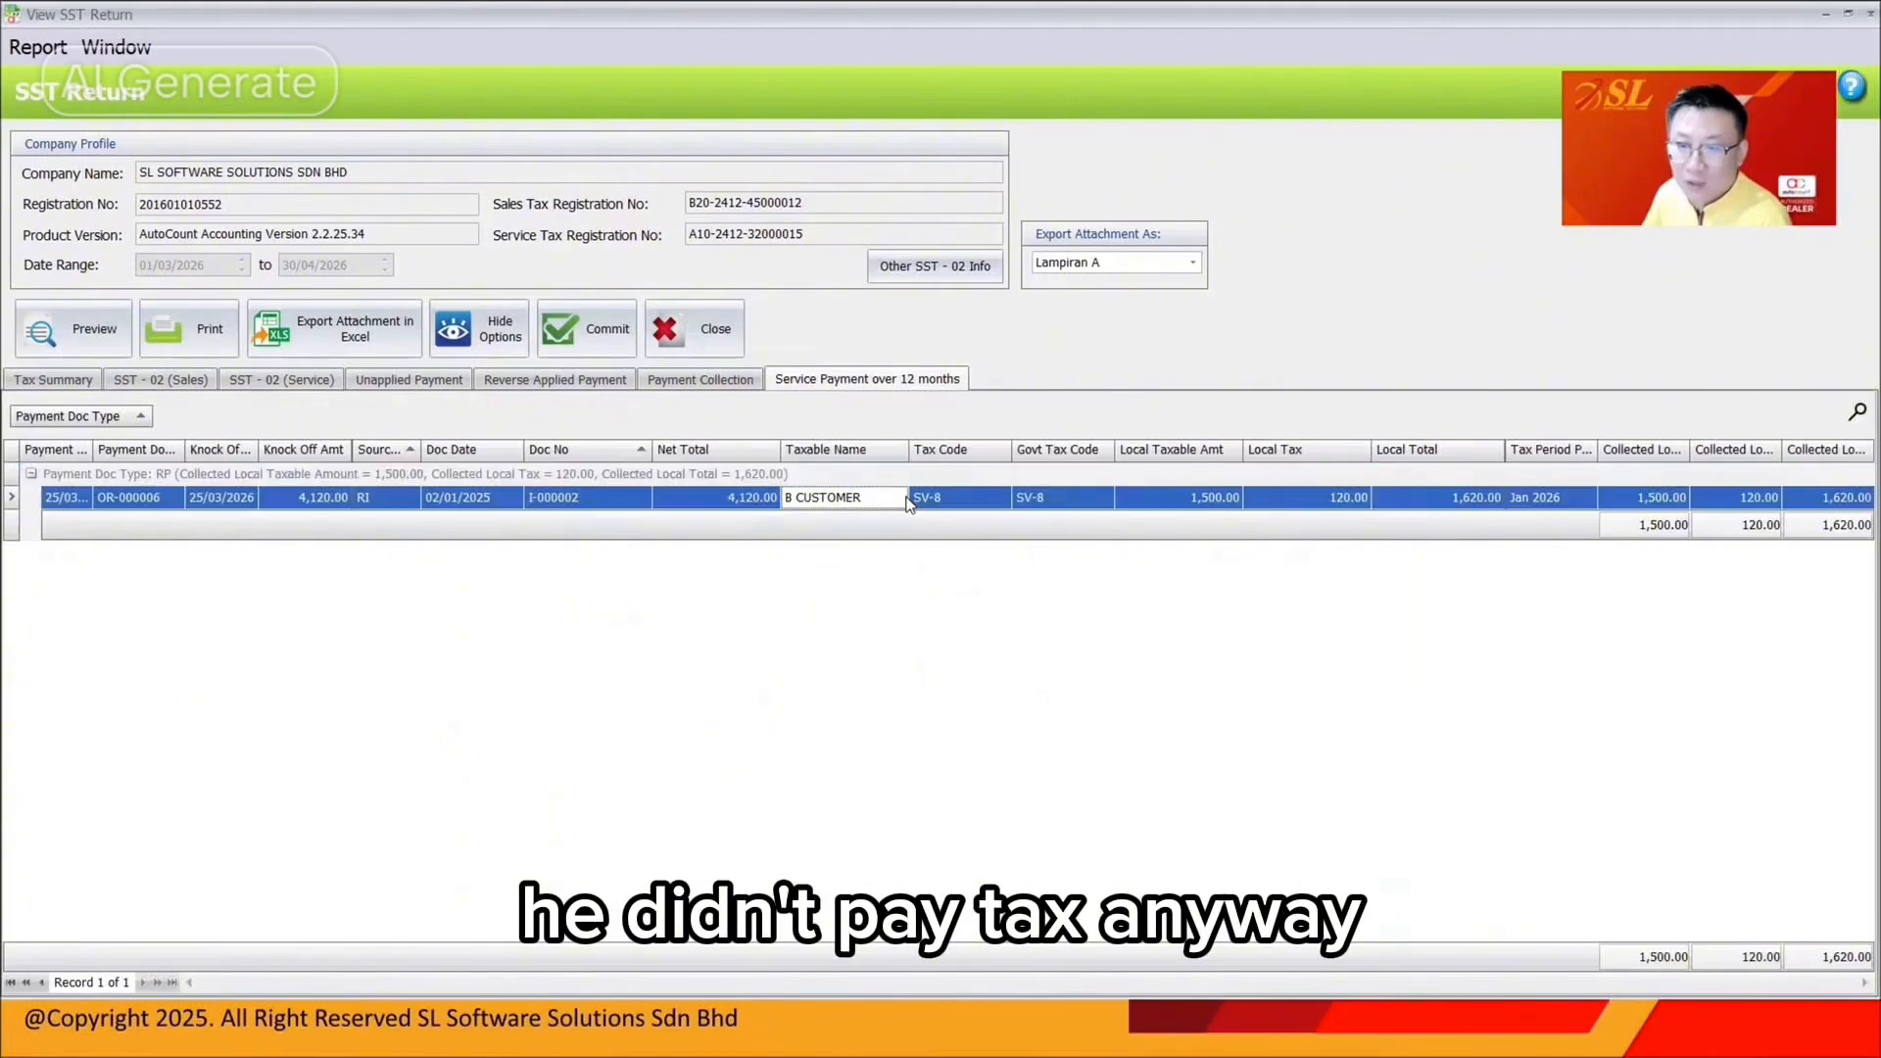
{"action": "left_click", "coordinate": [930, 450]}
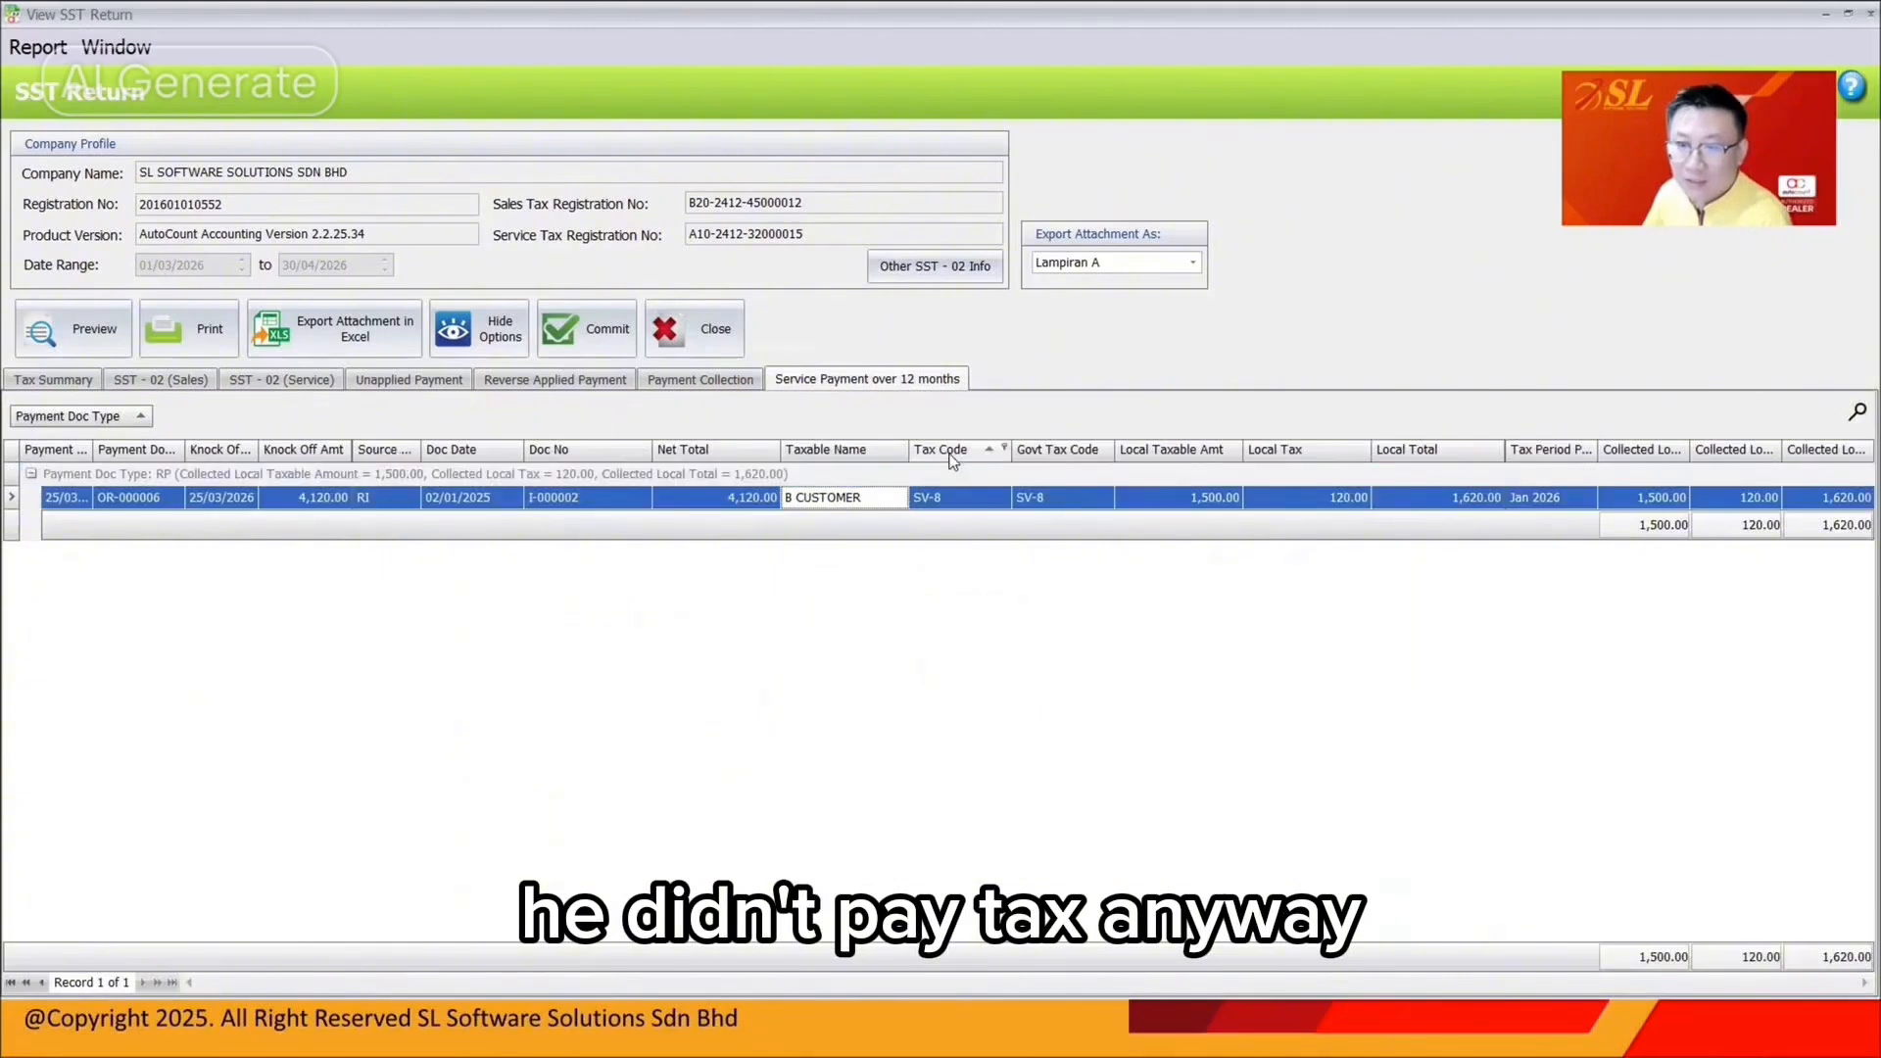
{"action": "left_click", "coordinate": [1870, 13]}
{"action": "left_click", "coordinate": [737, 456]}
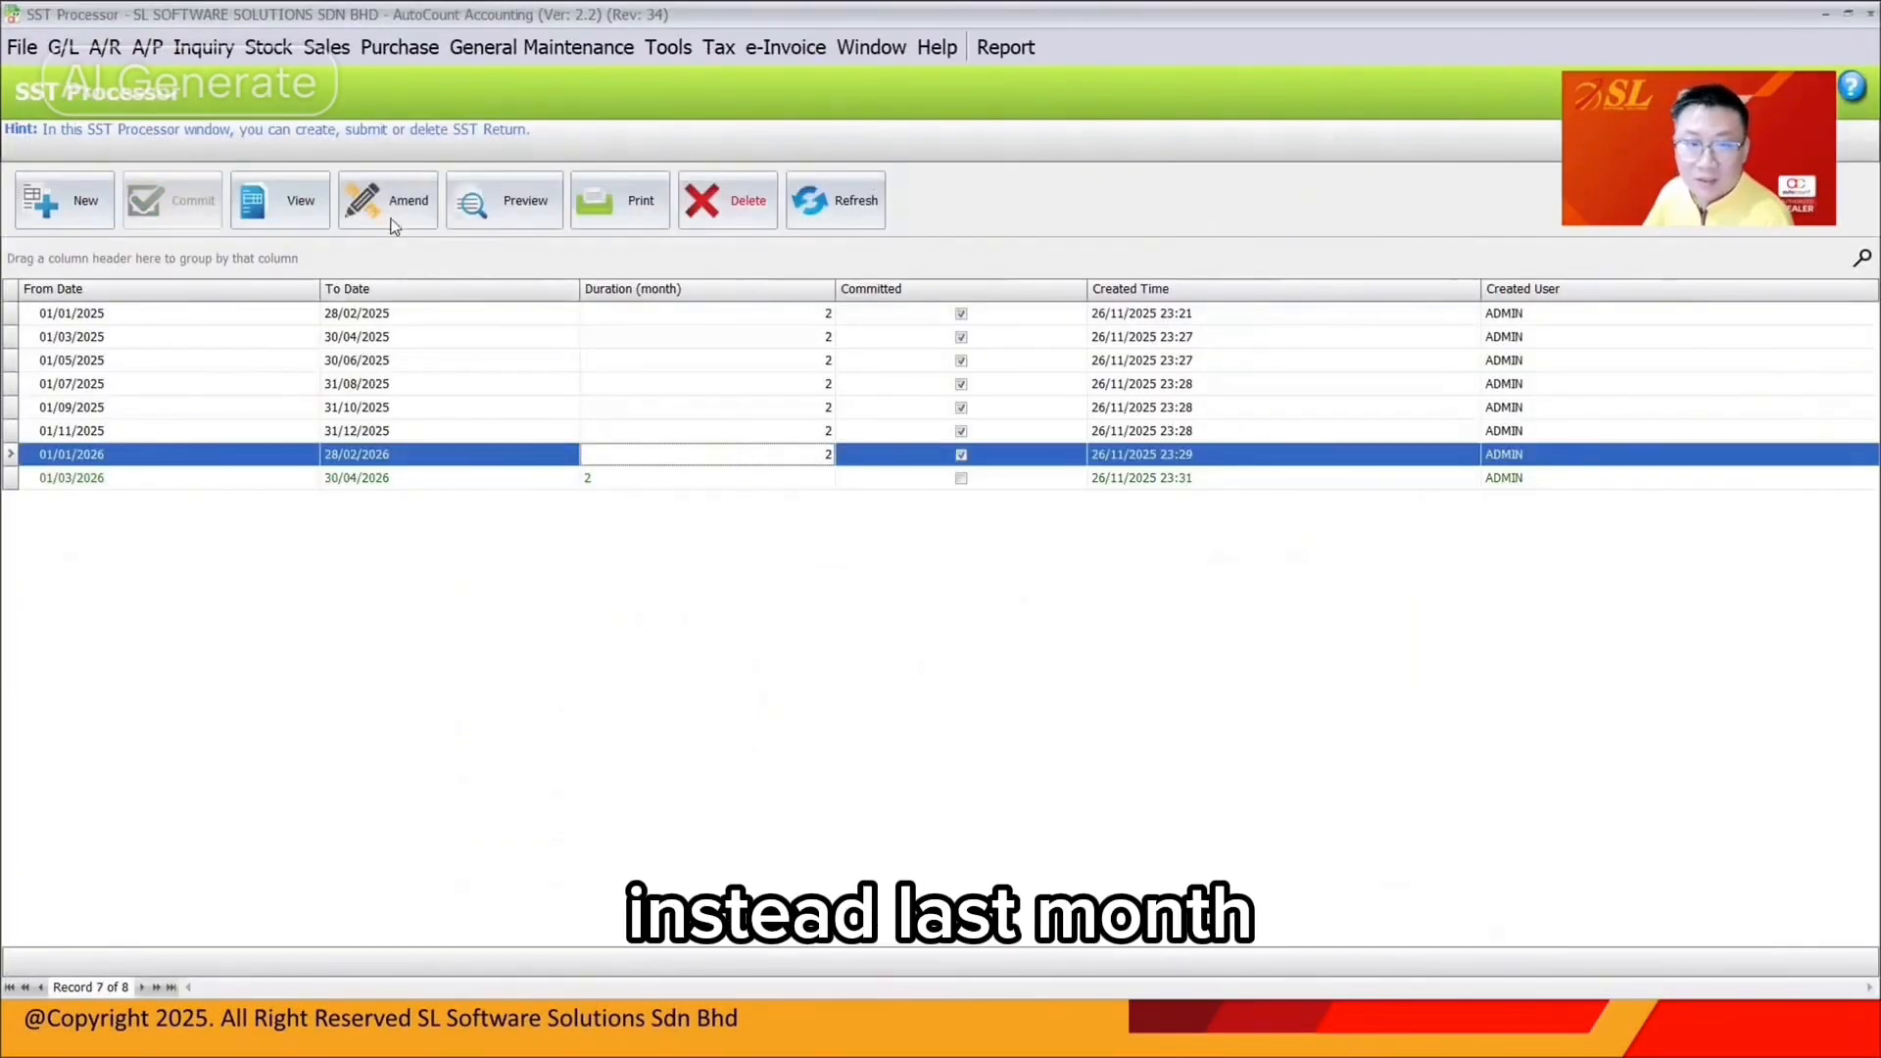
Open the January–February 2026 return and review its tax summary and SST-02 form totalling 5,302.95
{"action": "left_click", "coordinate": [284, 201]}
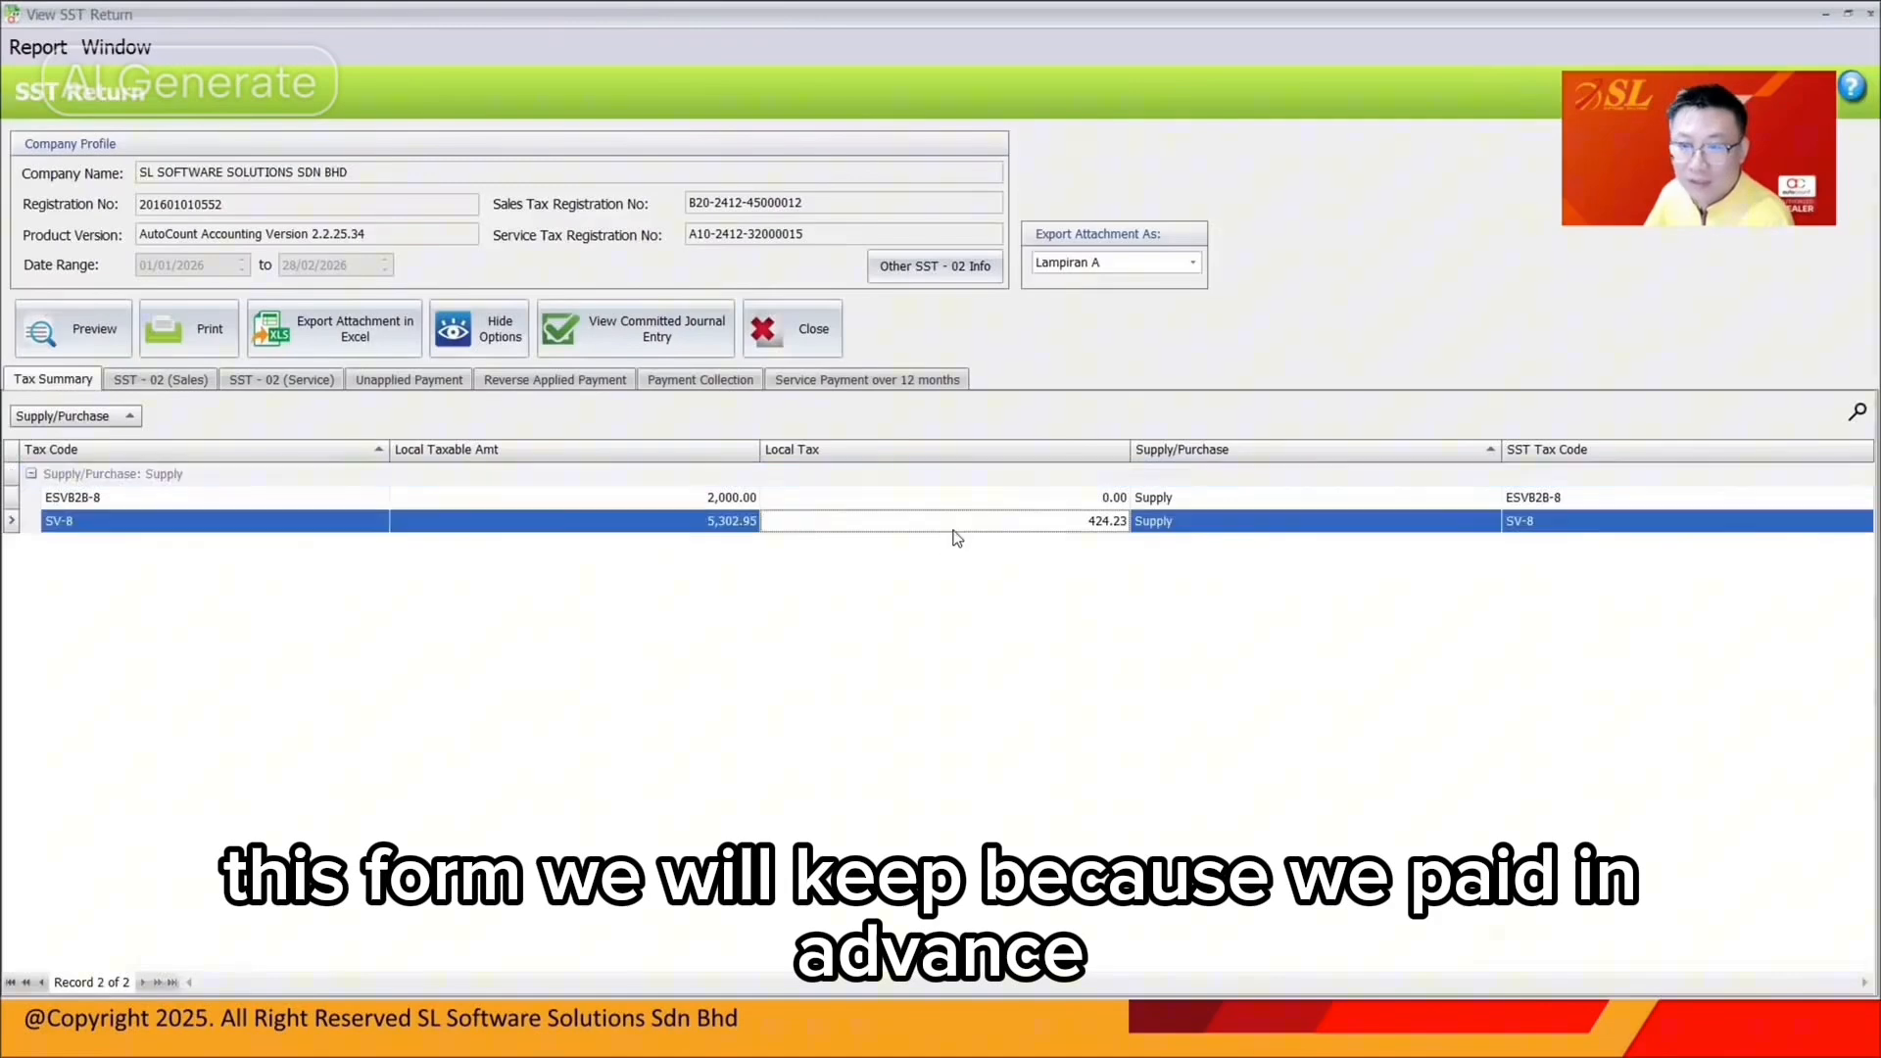
{"action": "left_click", "coordinate": [555, 379]}
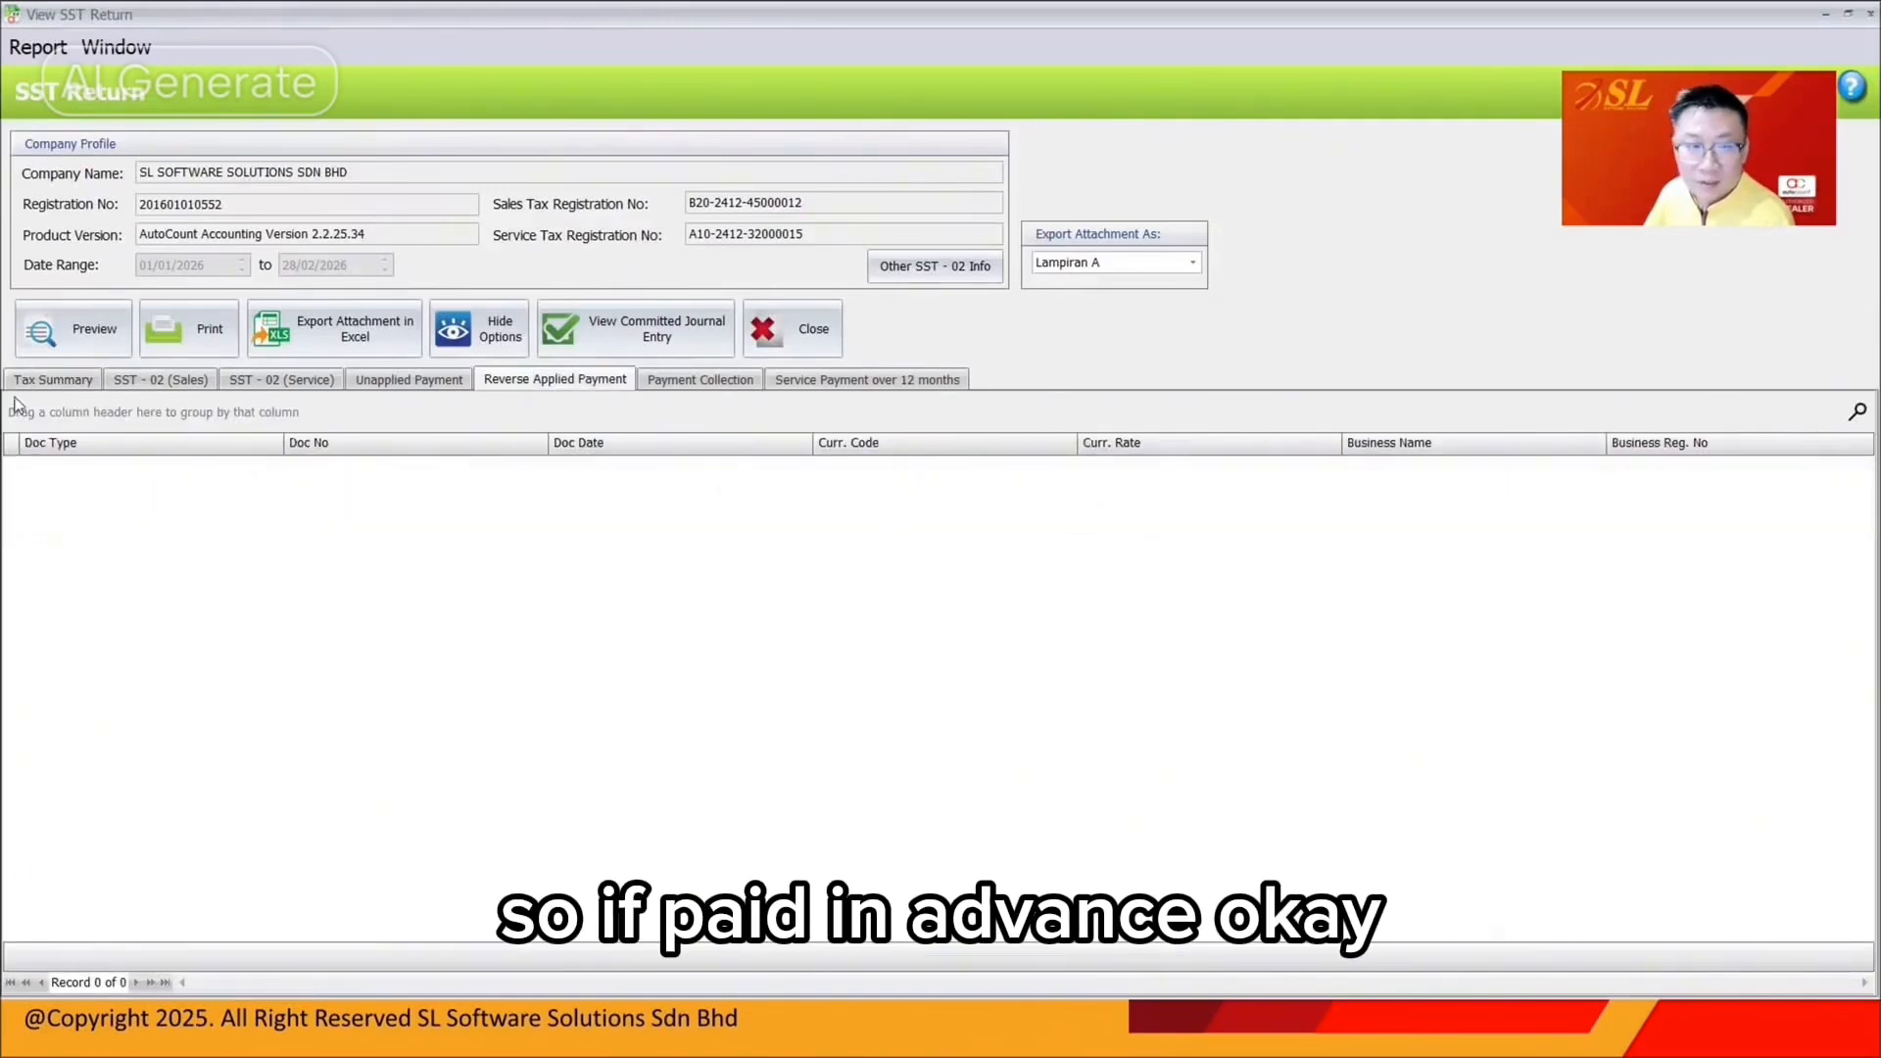
{"action": "left_click", "coordinate": [53, 379]}
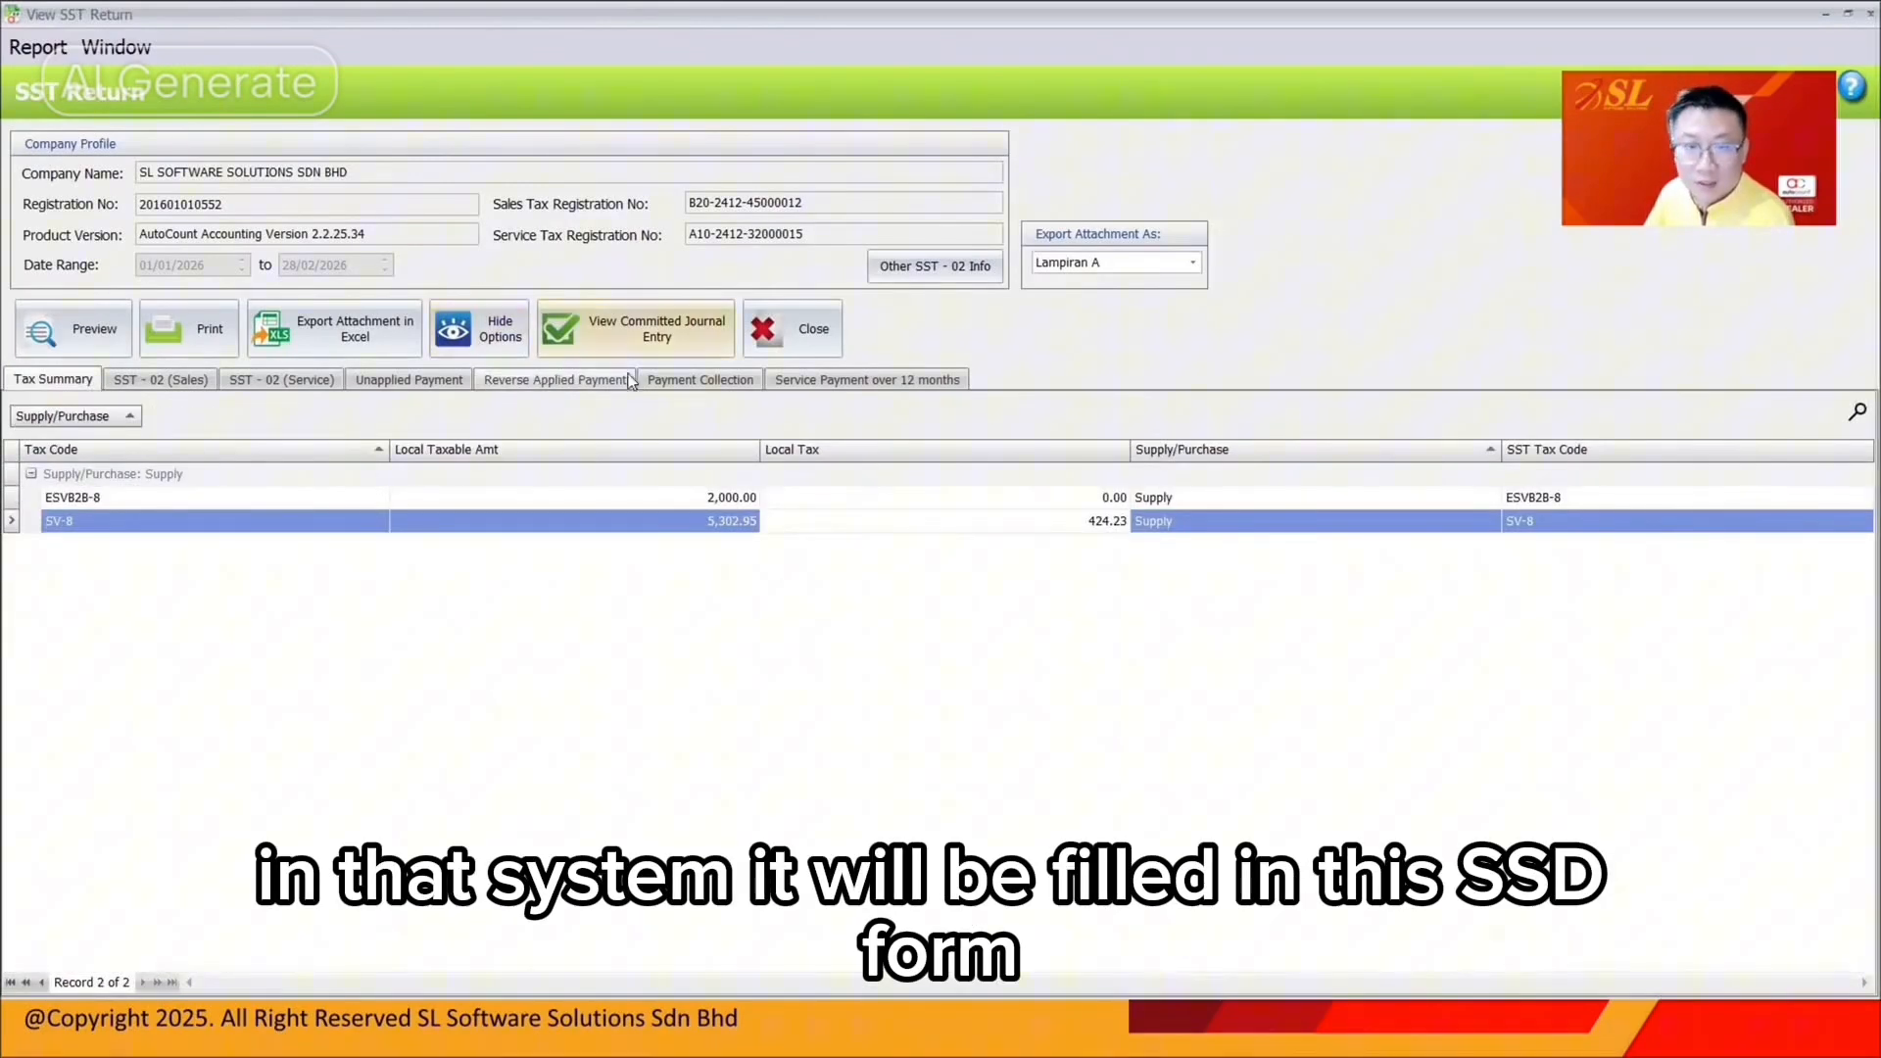
{"action": "left_click", "coordinate": [245, 382]}
{"action": "scroll", "coordinate": [1205, 667], "scroll_direction": "down", "scroll_amount": 15}
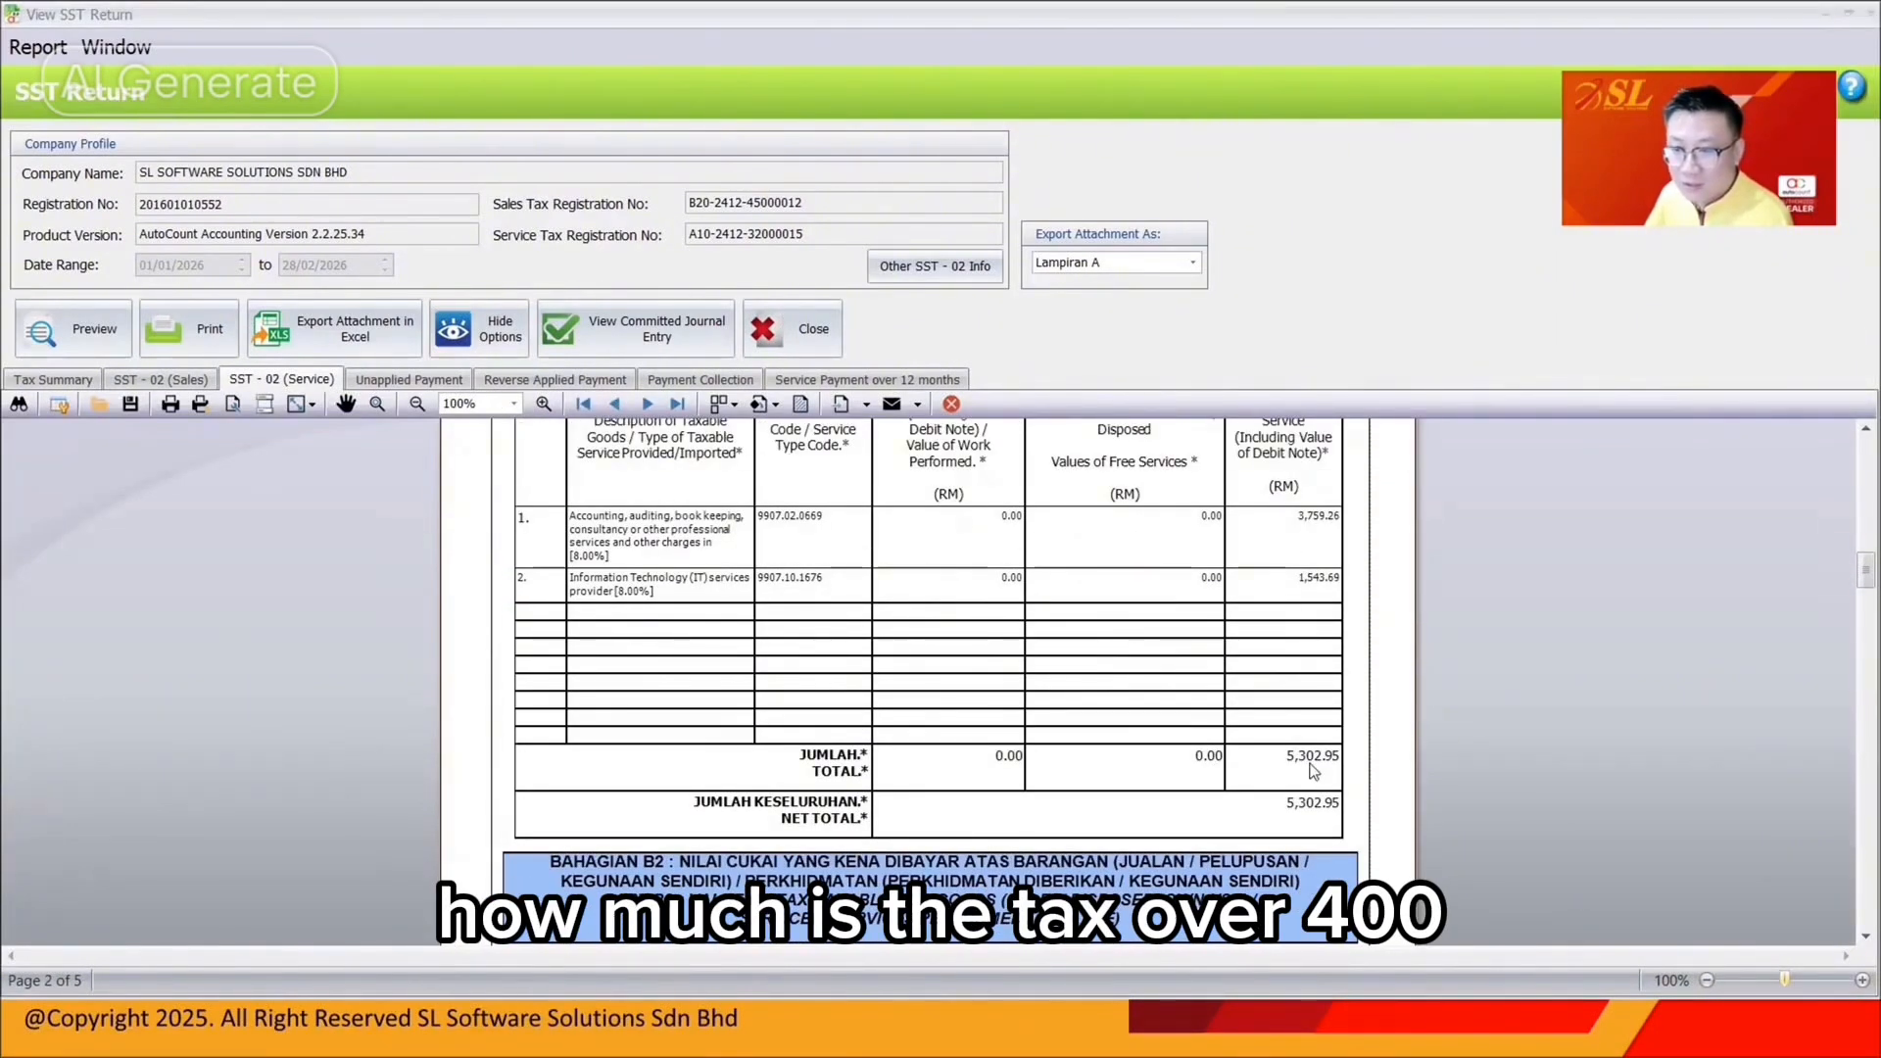
{"action": "scroll", "coordinate": [1310, 710], "scroll_direction": "down", "scroll_amount": 20}
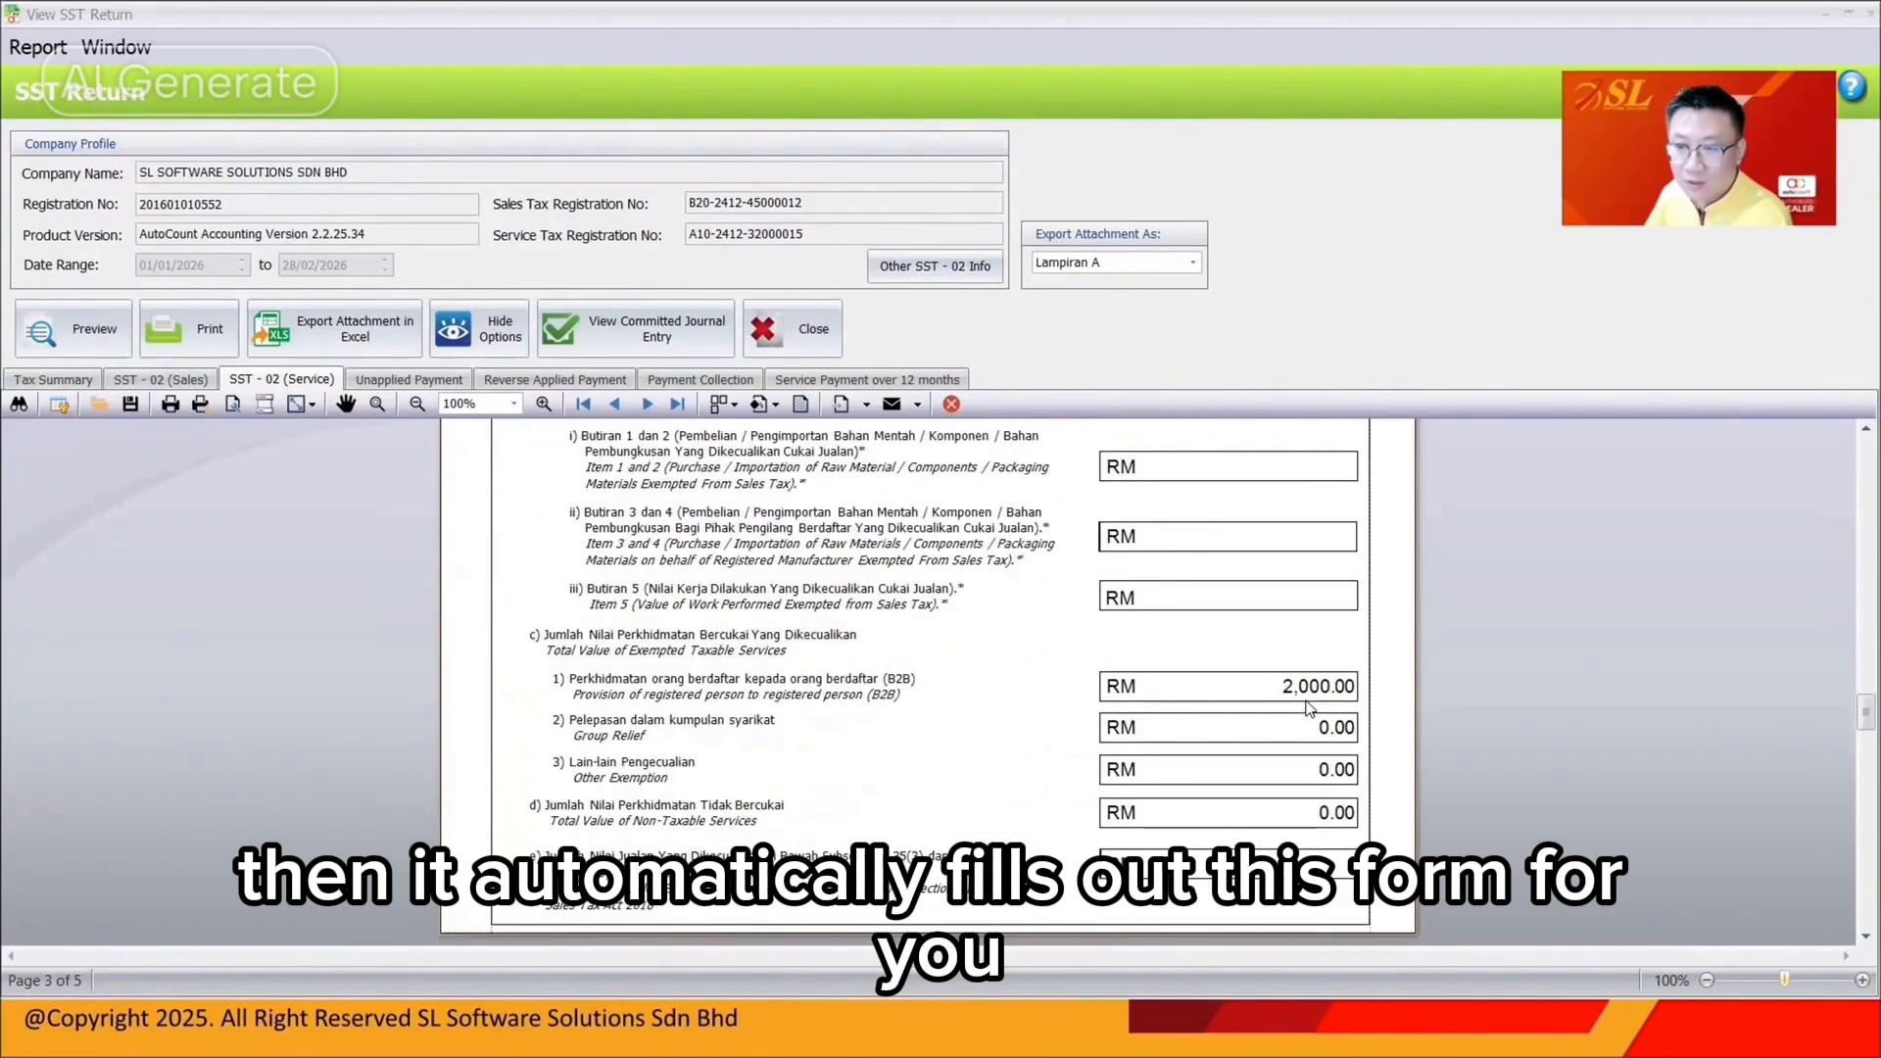
{"action": "scroll", "coordinate": [1310, 708], "scroll_direction": "down", "scroll_amount": 15}
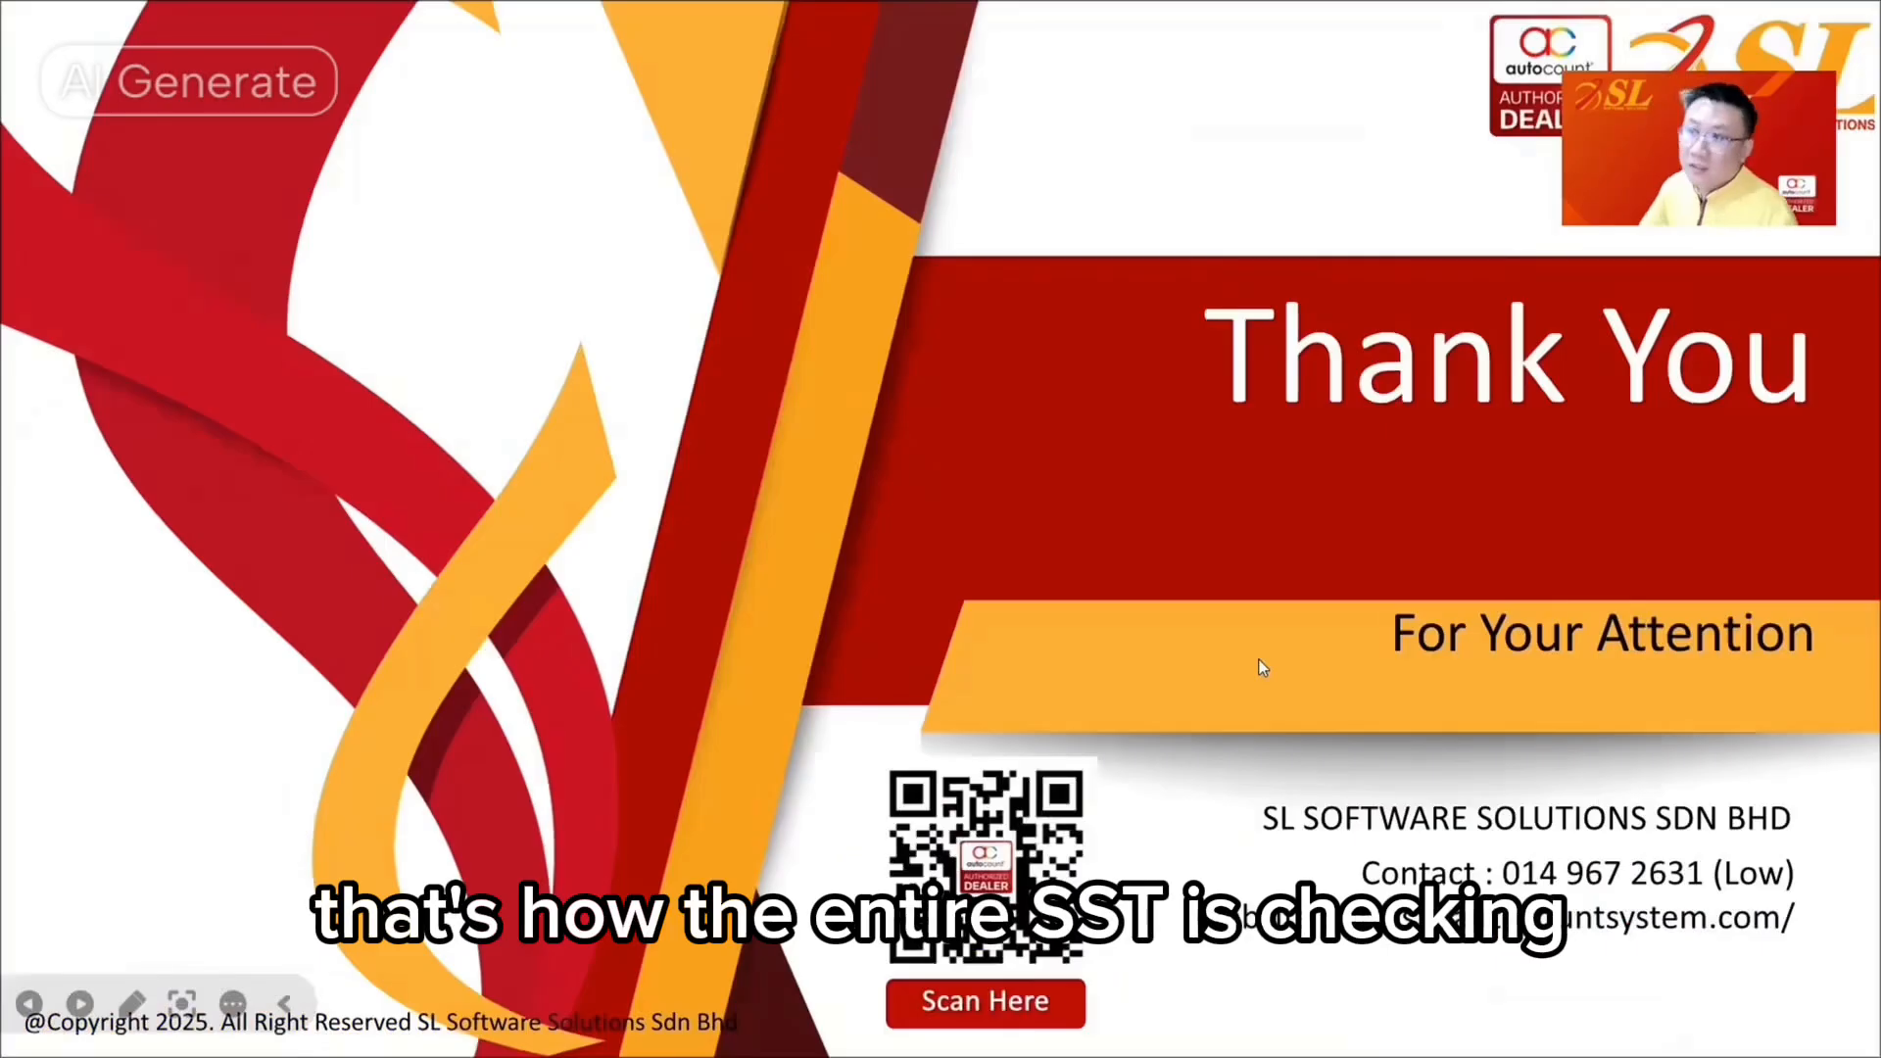